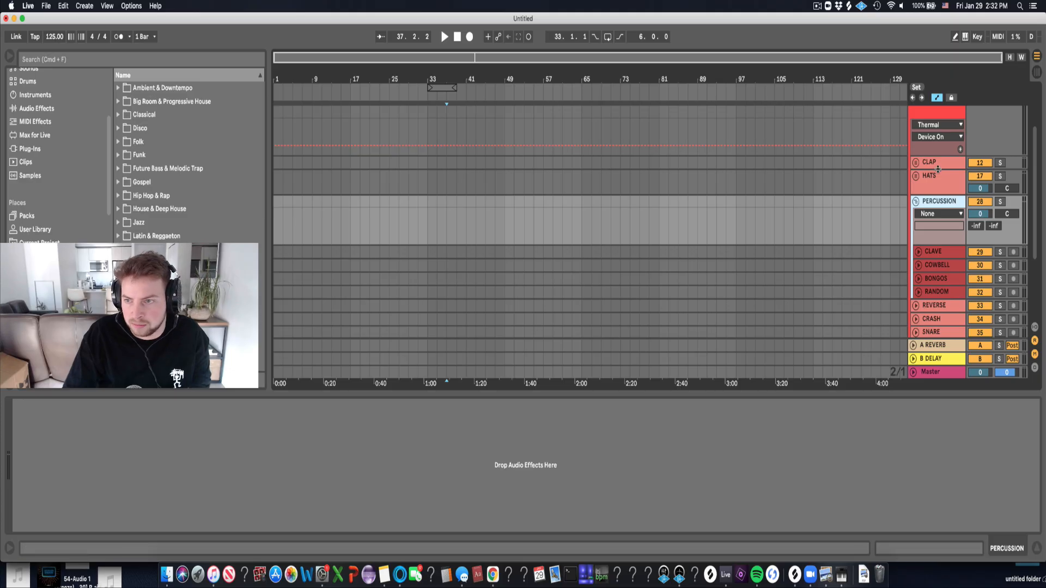
# Collapse the PERCUSSION and DRUMS groups, expand the KICK group and unfold its LOW track.
pyautogui.click(927, 164)
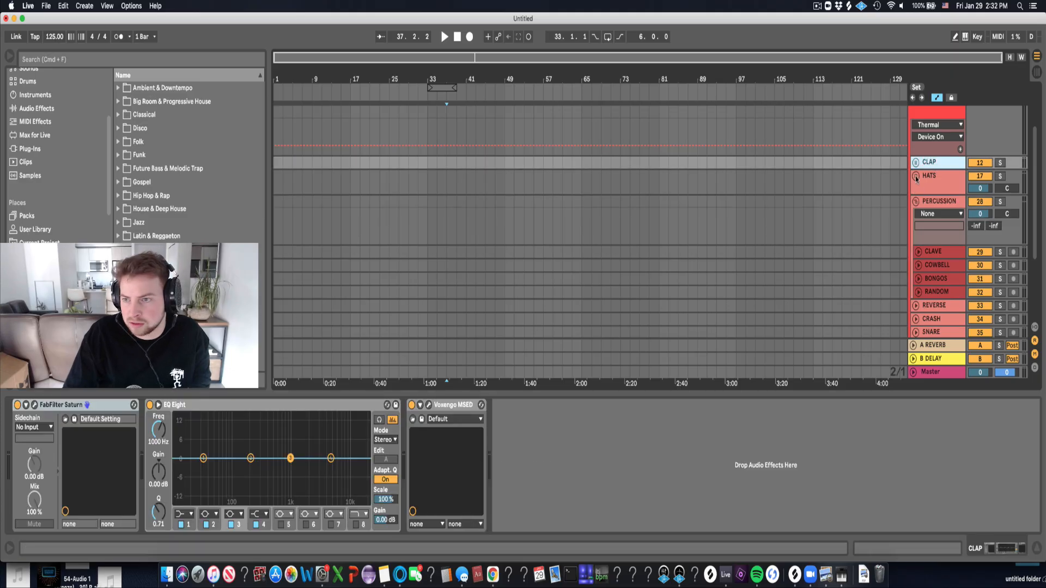
pyautogui.click(913, 199)
pyautogui.click(915, 201)
pyautogui.scroll(4, 808, 194)
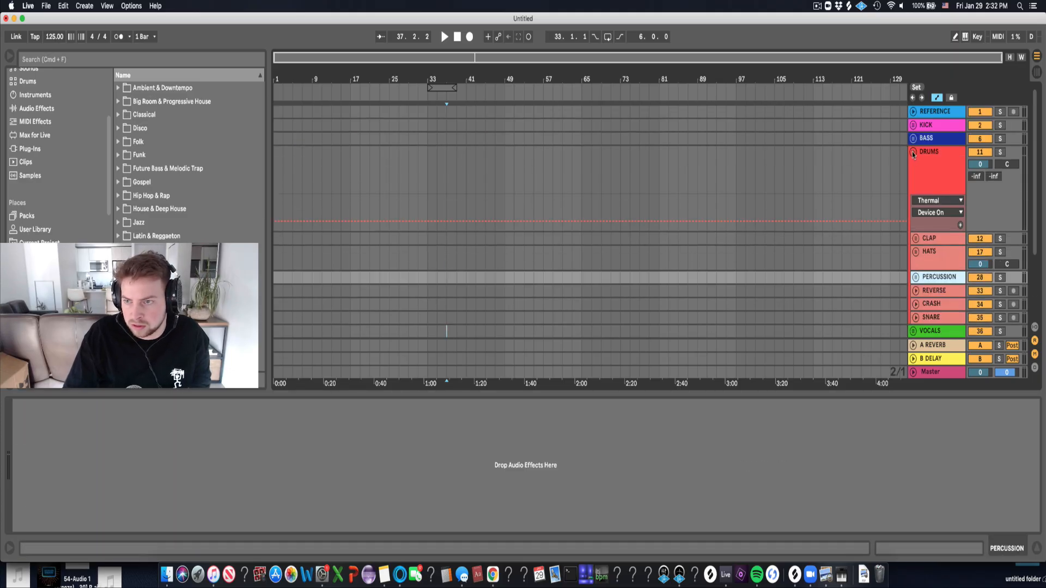
pyautogui.click(913, 153)
pyautogui.click(914, 126)
pyautogui.click(916, 175)
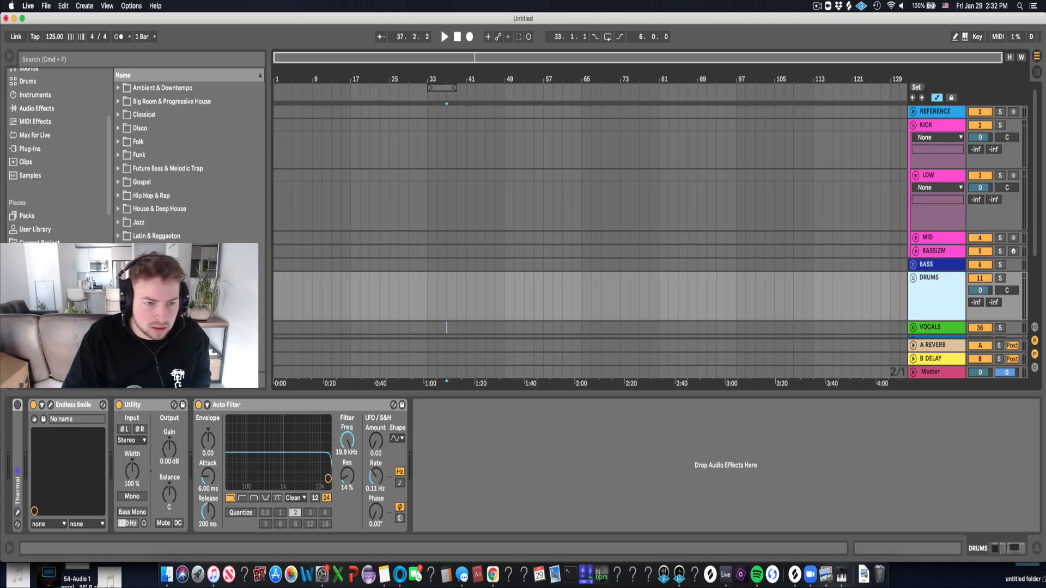
# Place TA_MK3_KICK_ONESHOT_KNOCK.wav from the WESTEND SAMPLES folder at the very start of the LOW track.
pyautogui.scroll(-5, 57, 163)
pyautogui.scroll(-2, 57, 163)
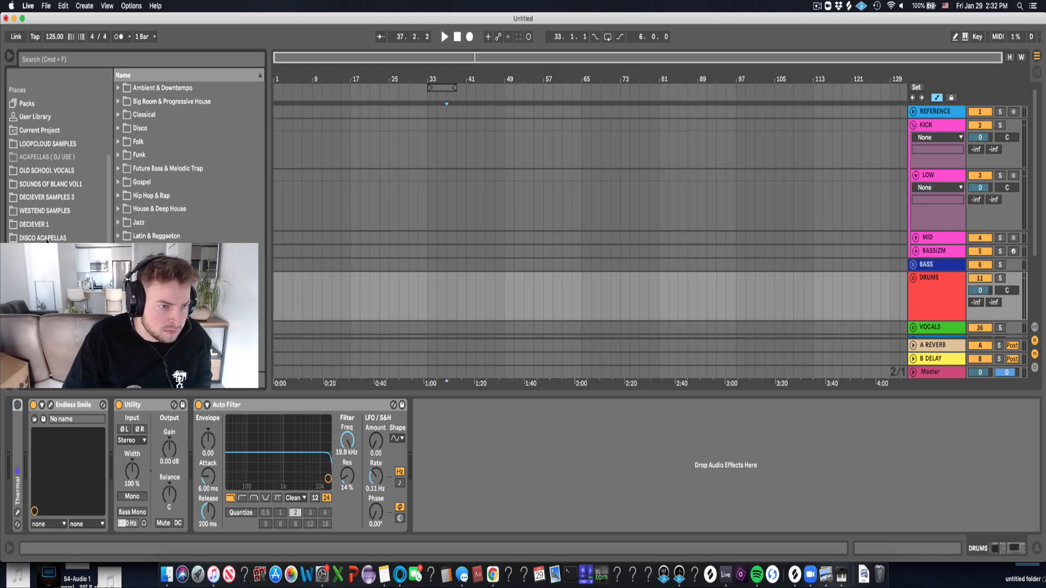
pyautogui.click(44, 211)
pyautogui.click(189, 89)
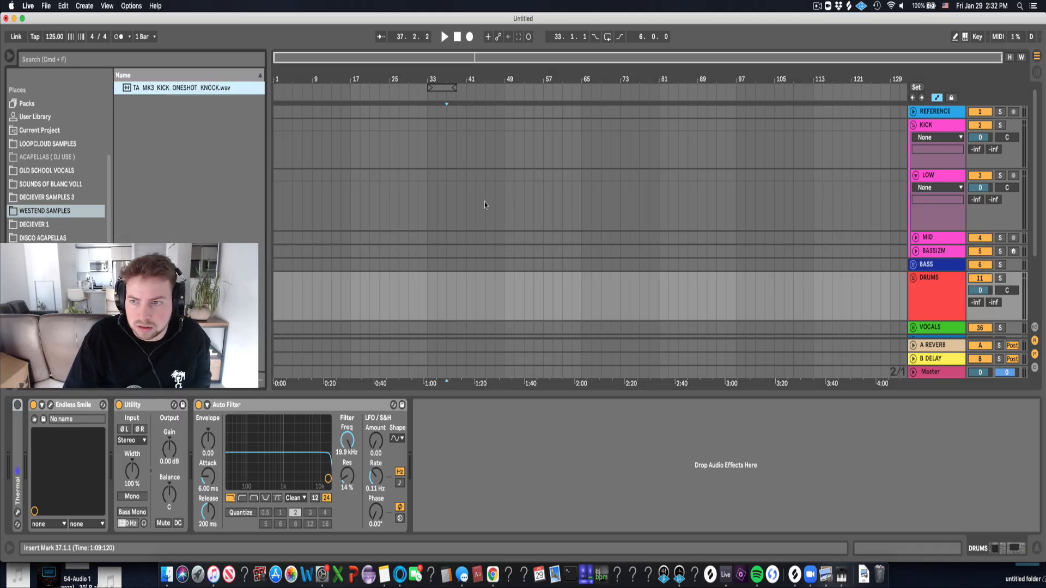
pyautogui.click(283, 186)
pyautogui.press('+')
pyautogui.press('+')
pyautogui.press('+')
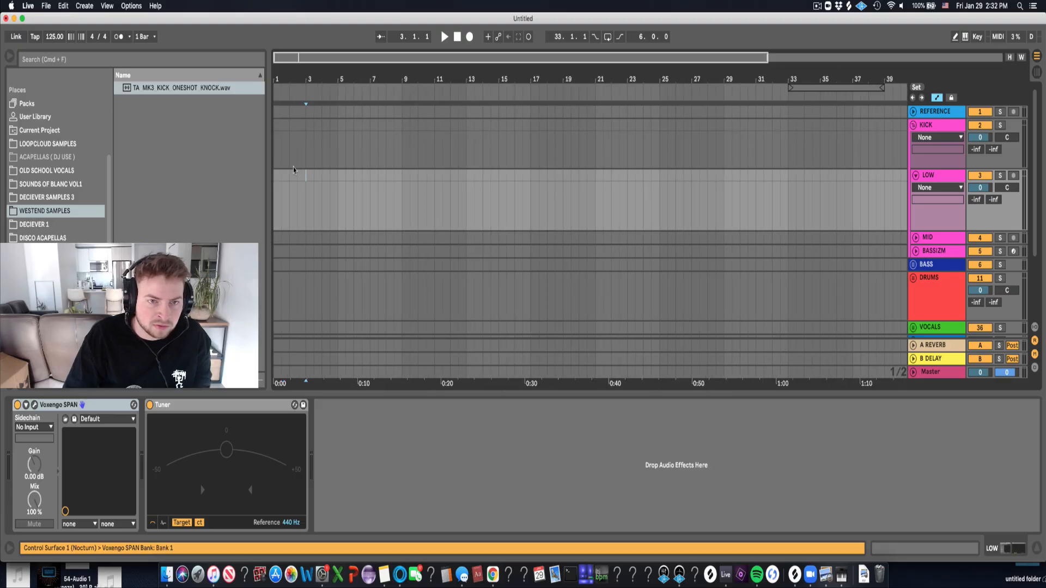
pyautogui.press('super+v')
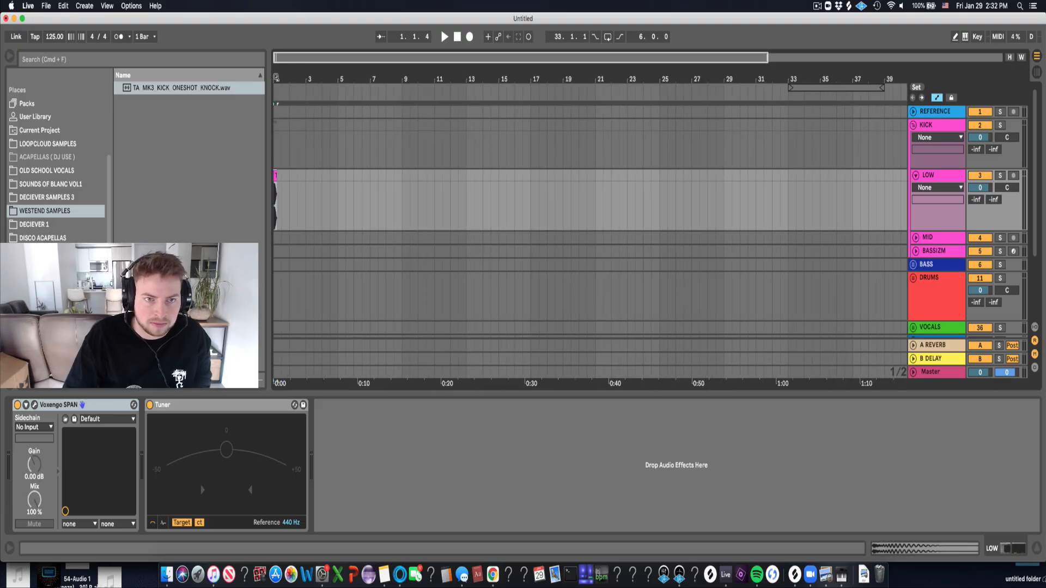
# Select the kick clip on the LOW track and play it several times from bar 1 to hear its length and pitch.
pyautogui.moveTo(276, 78); pyautogui.dragTo(287, 115)
pyautogui.click(322, 216)
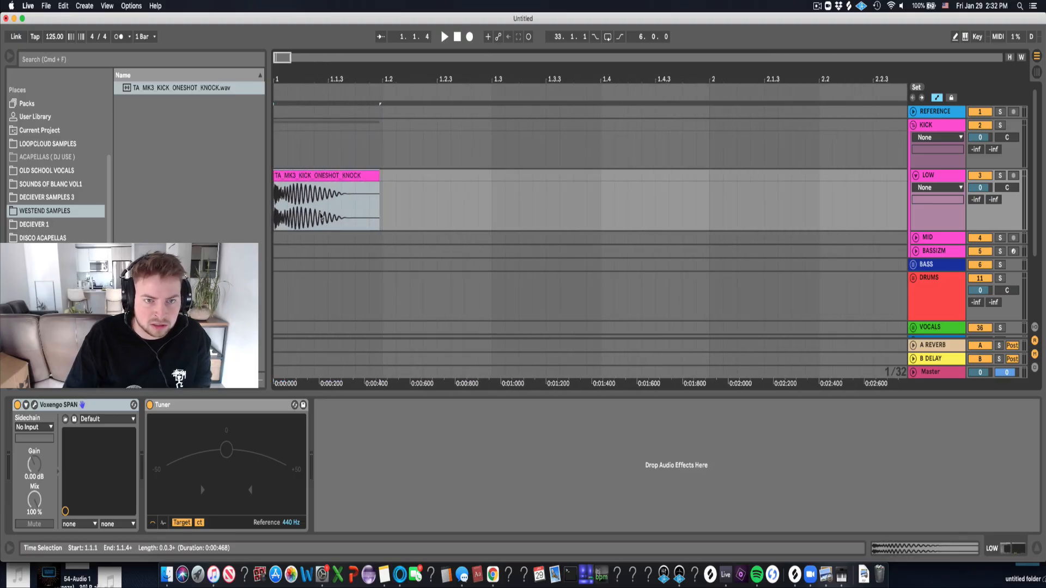
pyautogui.click(379, 185)
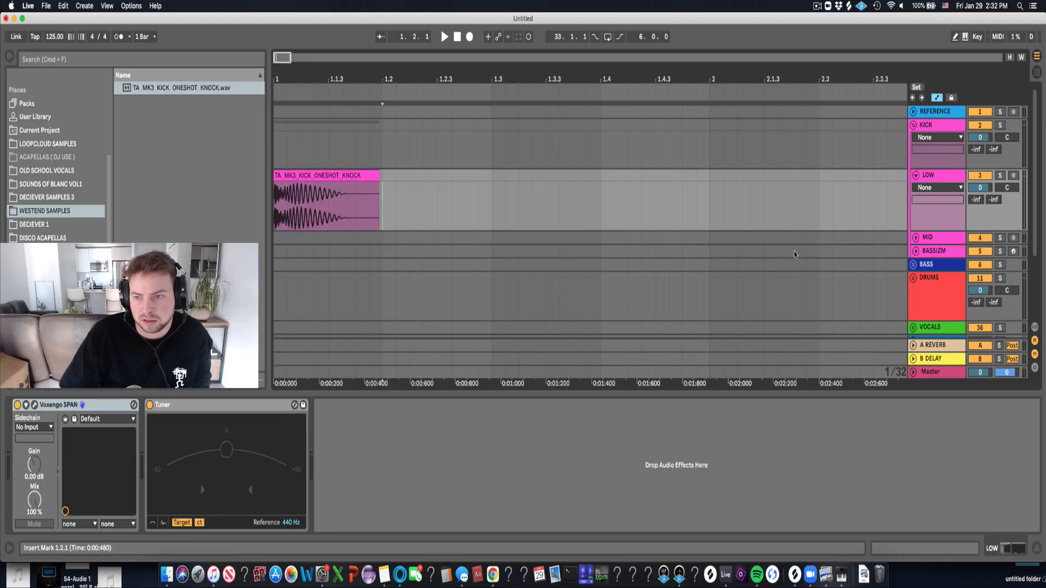
pyautogui.click(359, 208)
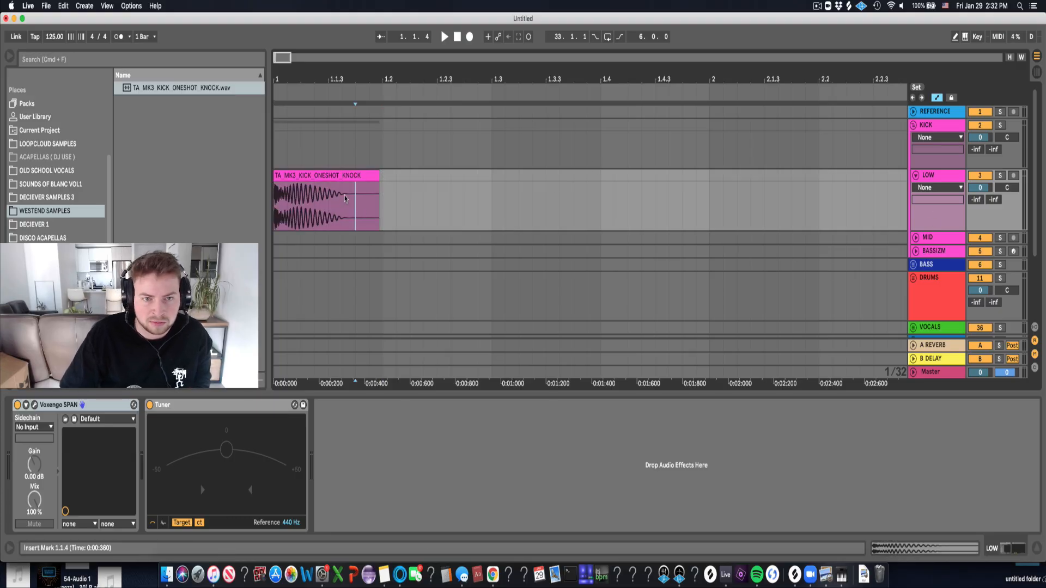
pyautogui.click(313, 175)
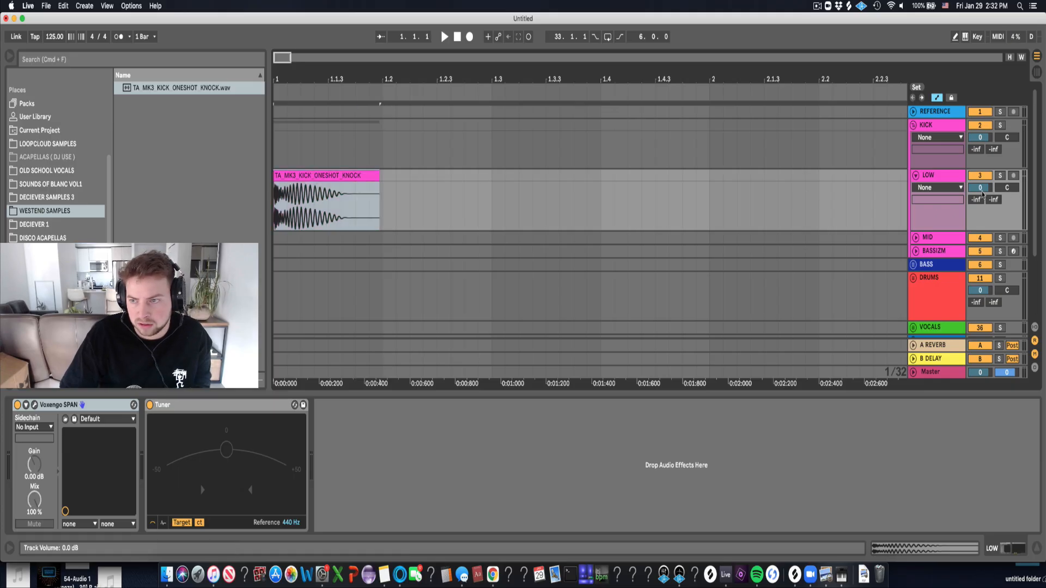
pyautogui.press('space')
pyautogui.press('space')
pyautogui.press('space')
pyautogui.press('space')
pyautogui.press('space')
pyautogui.press('space')
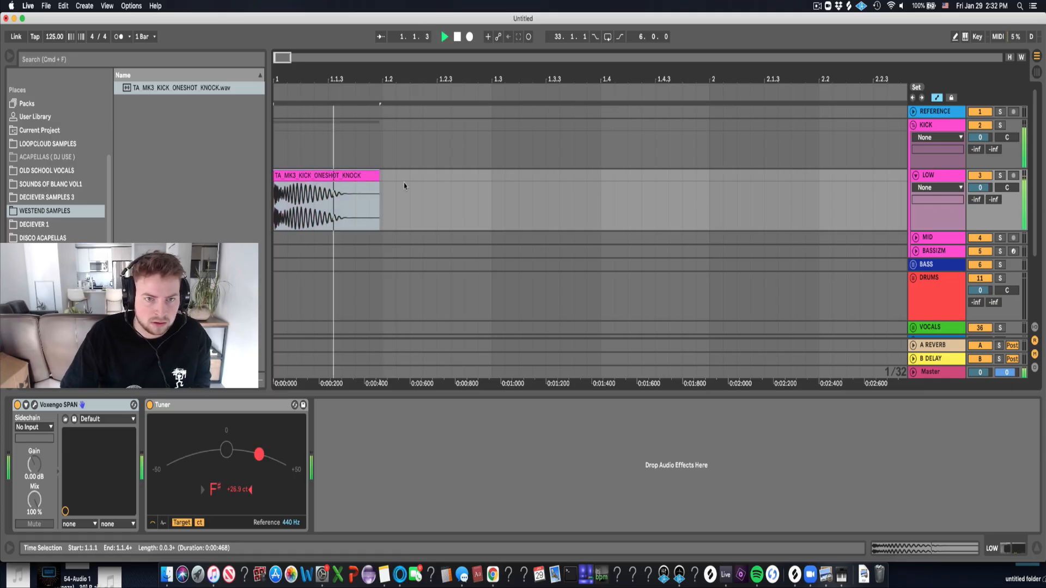
# Add a long fade-out to the kick clip and bend its curve to tighten the tail, playing it to check.
pyautogui.click(328, 194)
pyautogui.press('super+alt+i')
pyautogui.moveTo(377, 184); pyautogui.dragTo(343, 190)
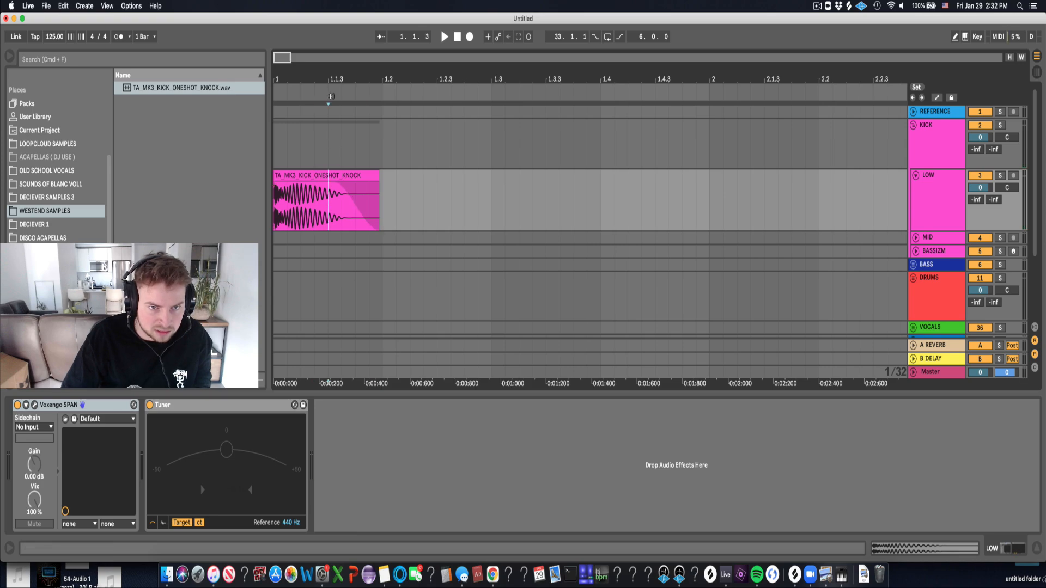
pyautogui.moveTo(332, 184); pyautogui.dragTo(333, 217)
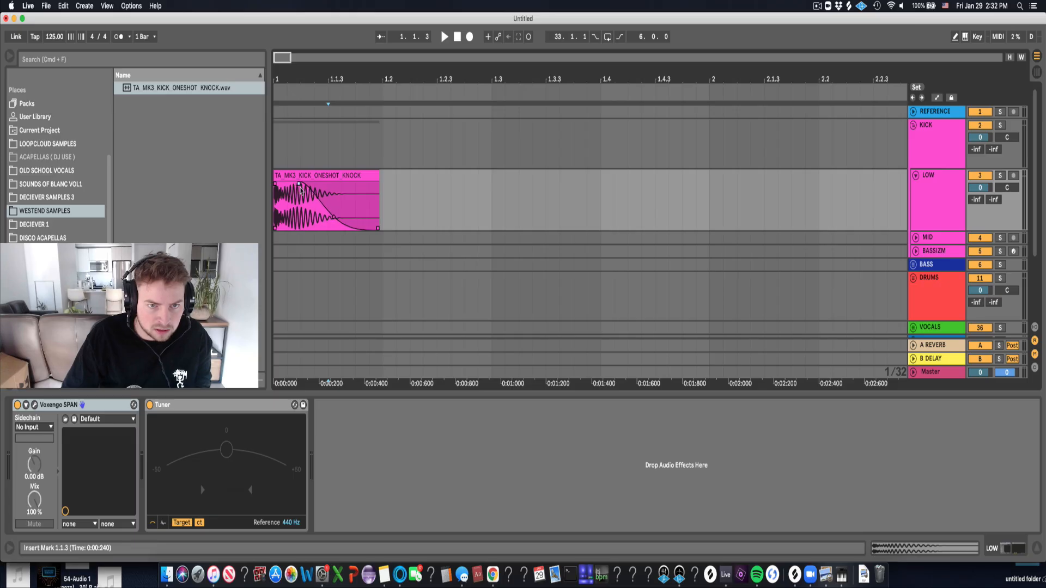
pyautogui.click(299, 188)
pyautogui.press('space')
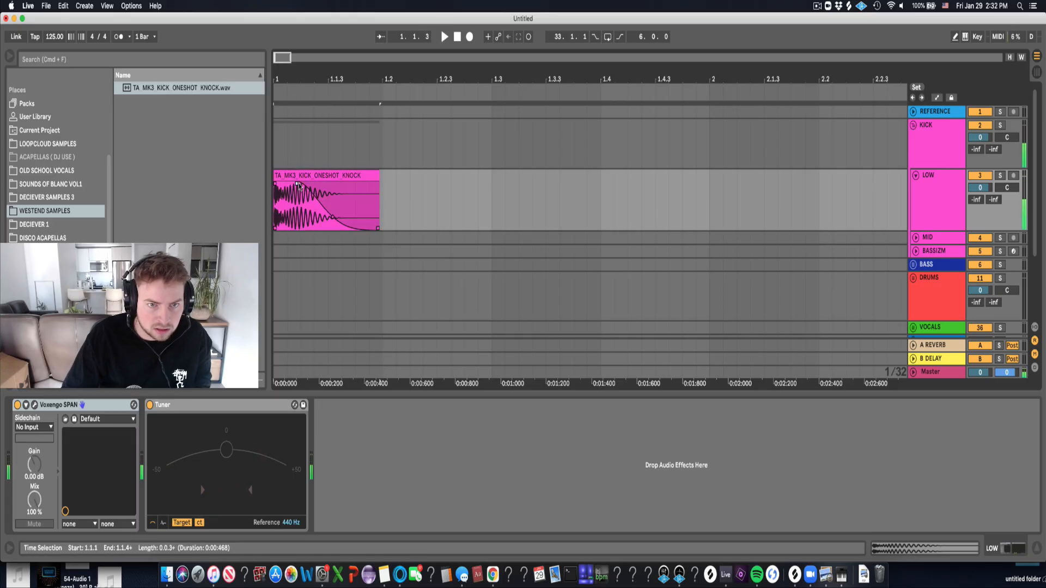
pyautogui.moveTo(332, 217); pyautogui.dragTo(324, 218)
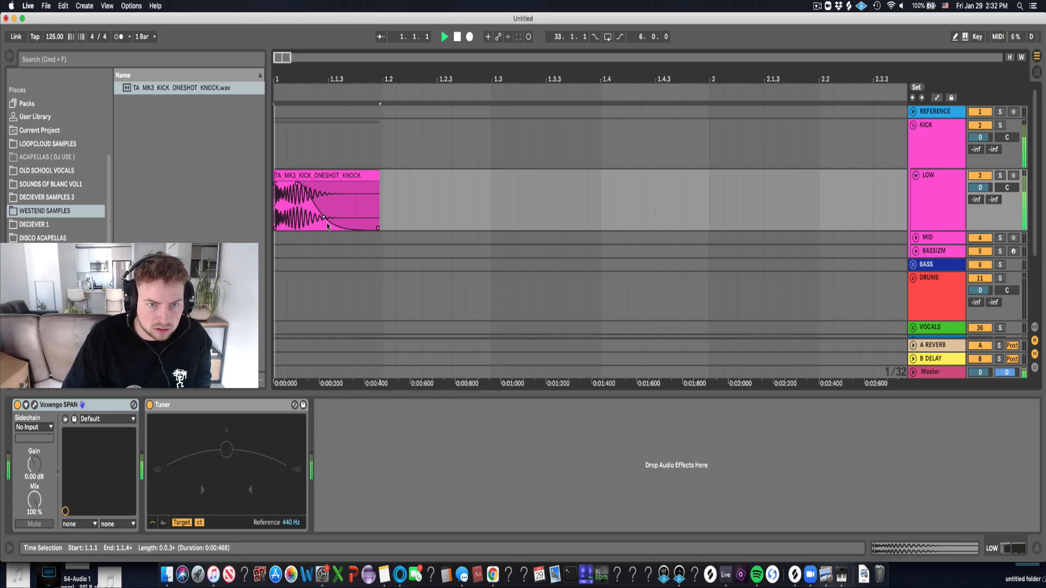
# Consolidate the faded kick into a clip exactly one beat long, from 1.1 to 1.2.
pyautogui.click(327, 177)
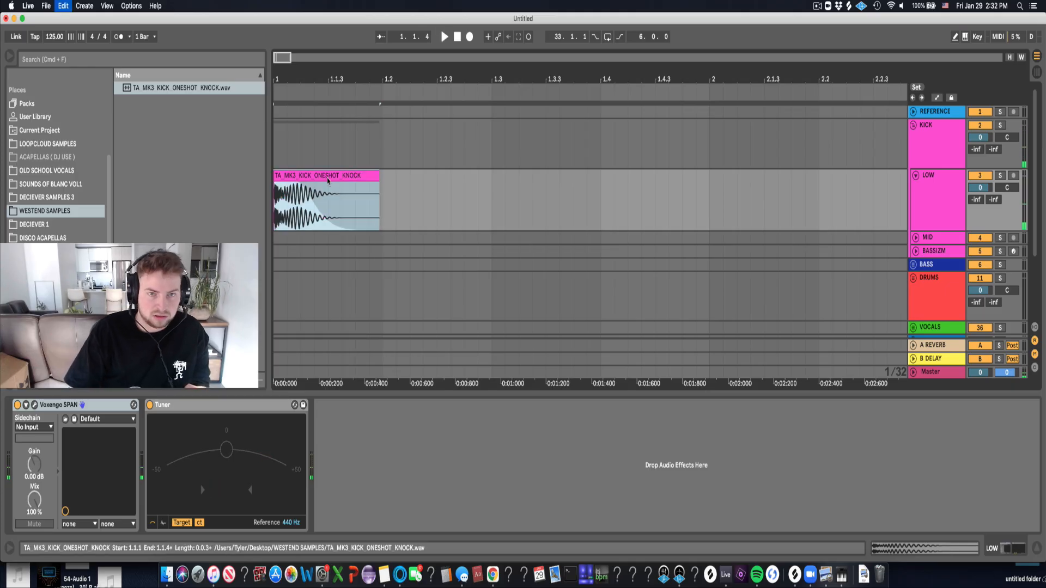
pyautogui.press('super+j')
pyautogui.click(383, 158)
pyautogui.moveTo(383, 187); pyautogui.dragTo(255, 208)
# Duplicate the one-beat kick clip until eight consecutive kicks fill the first two bars.
pyautogui.press('super+d')
pyautogui.press('super+d')
pyautogui.press('super+d')
pyautogui.press('super+d')
pyautogui.press('super+d')
pyautogui.press('super+d')
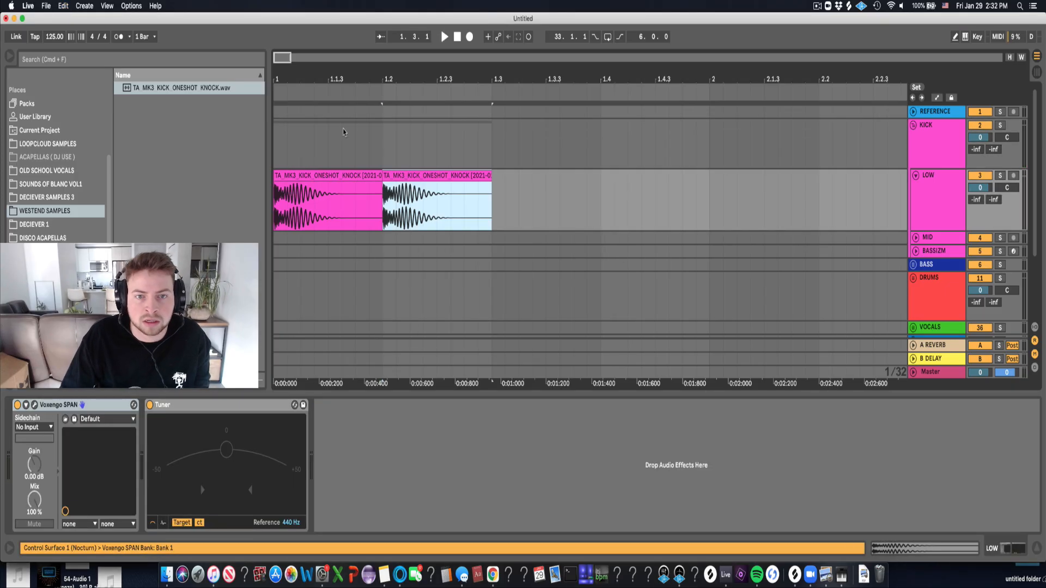
pyautogui.moveTo(312, 90); pyautogui.dragTo(311, 76)
pyautogui.press('super+d')
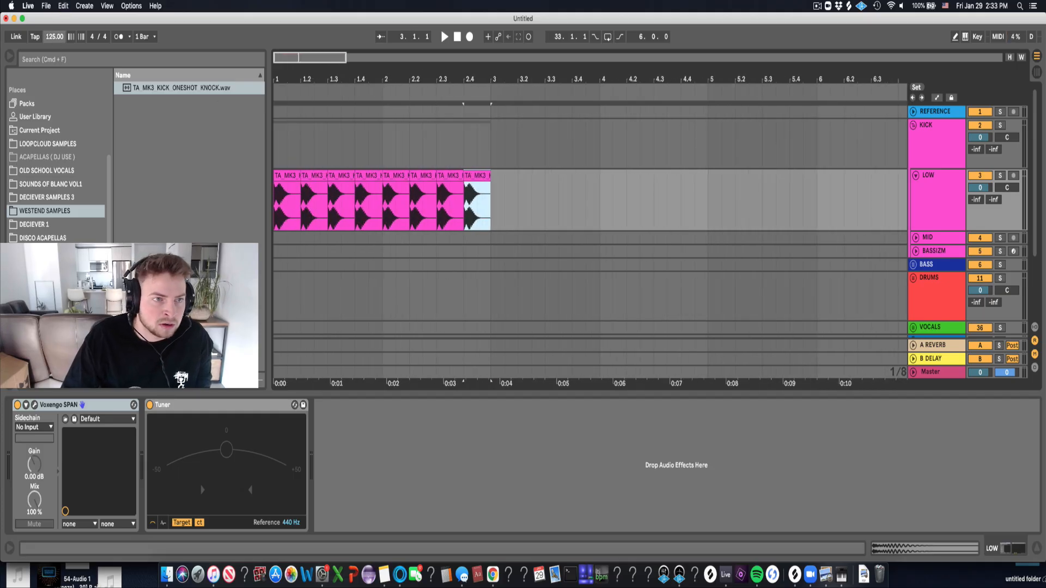
# Set the project tempo to 126 BPM.
pyautogui.moveTo(54, 37); pyautogui.dragTo(54, 29)
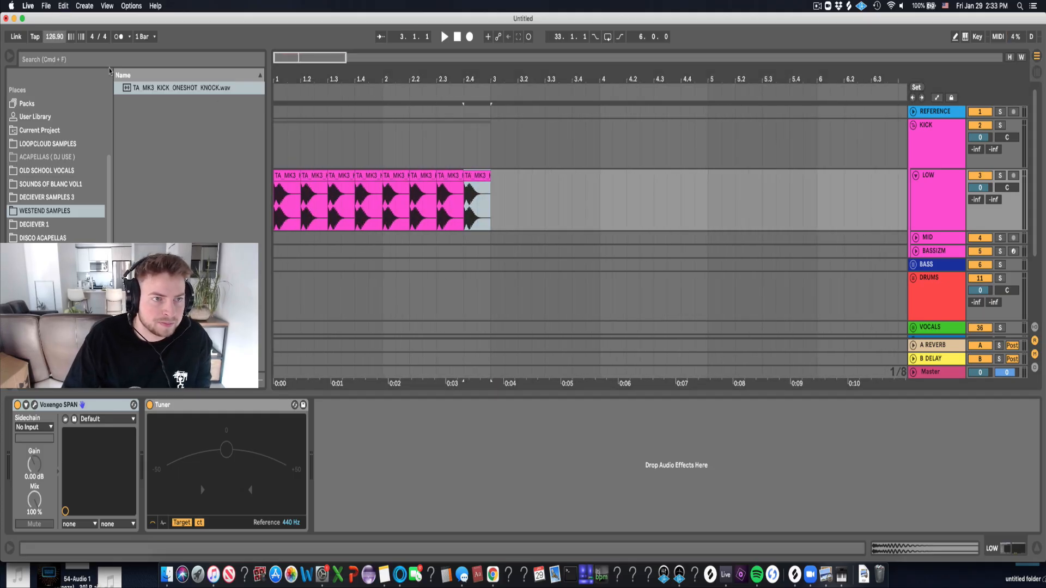
pyautogui.write('1')
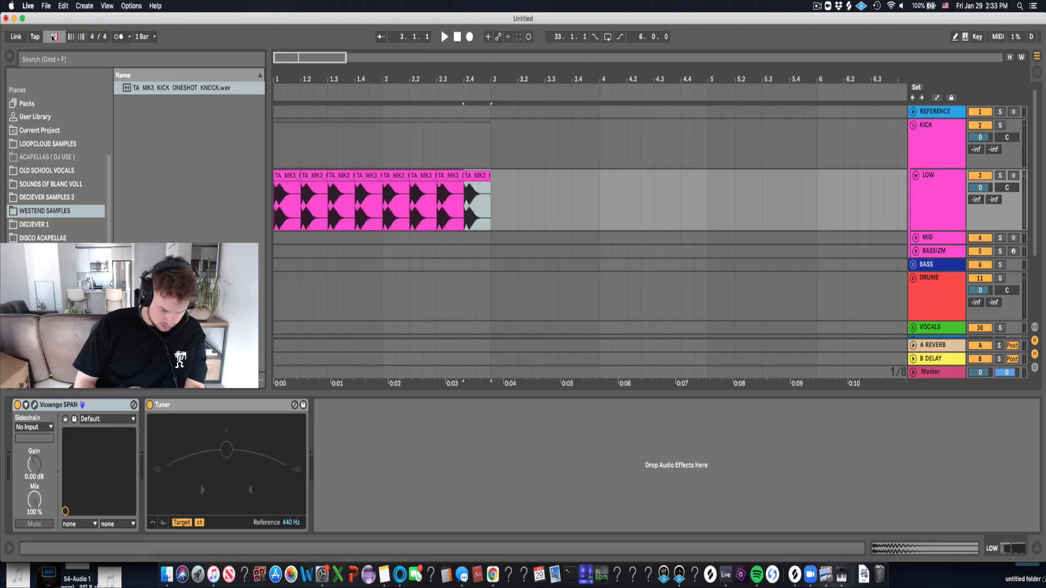
pyautogui.write('25')
pyautogui.press('Return')
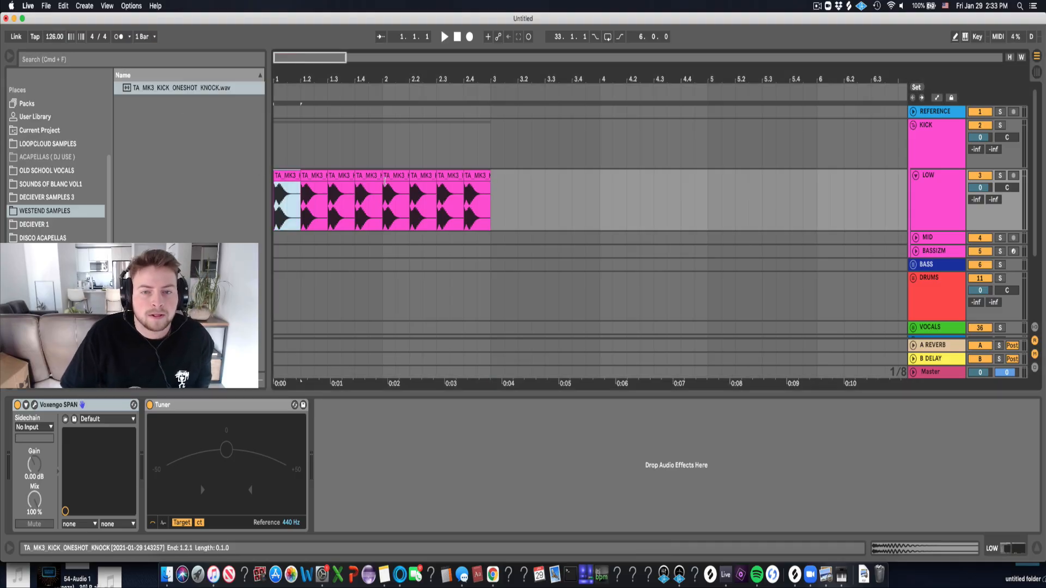
# Loop the two bars covered by the kick clips and play the loop.
pyautogui.press('super+a')
pyautogui.press('super+l')
pyautogui.press('space')
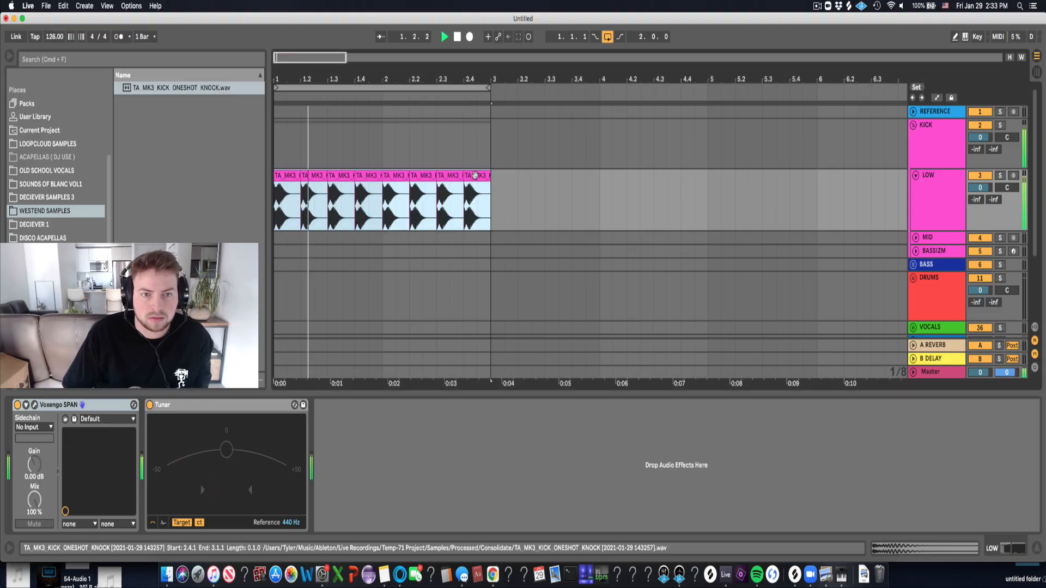
pyautogui.click(342, 262)
pyautogui.press('space')
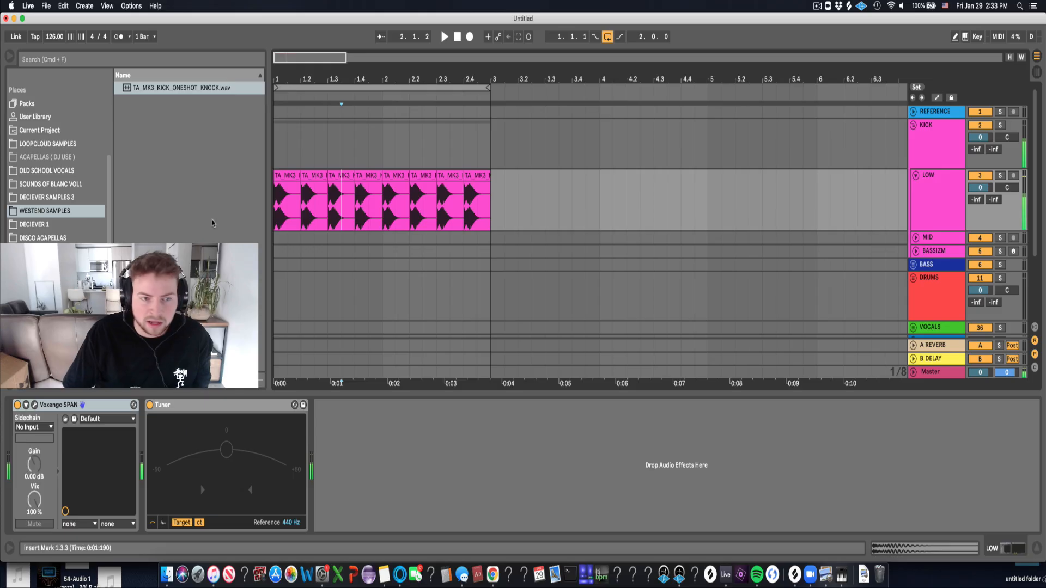
# Open Voxengo SPAN on the LOW track, set its mode to HIGH RES and examine the kick's low-end peak during playback.
pyautogui.click(35, 405)
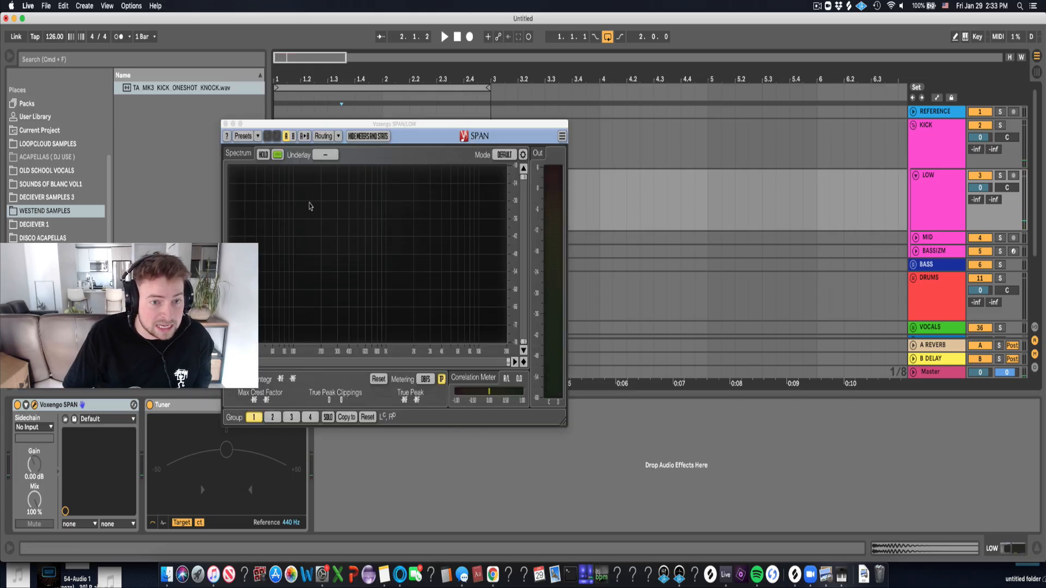
pyautogui.click(503, 155)
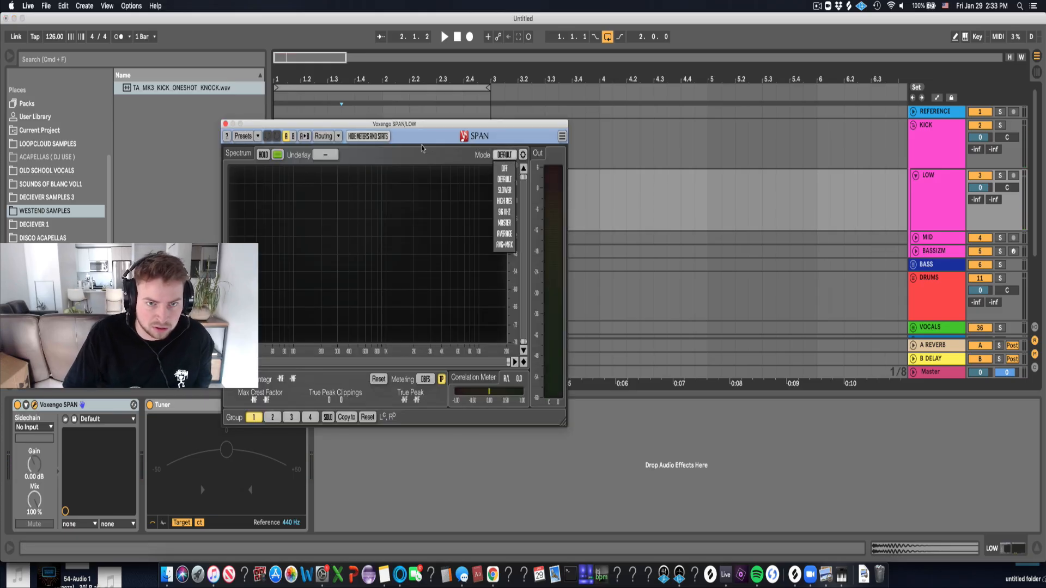
pyautogui.click(506, 202)
pyautogui.press('space')
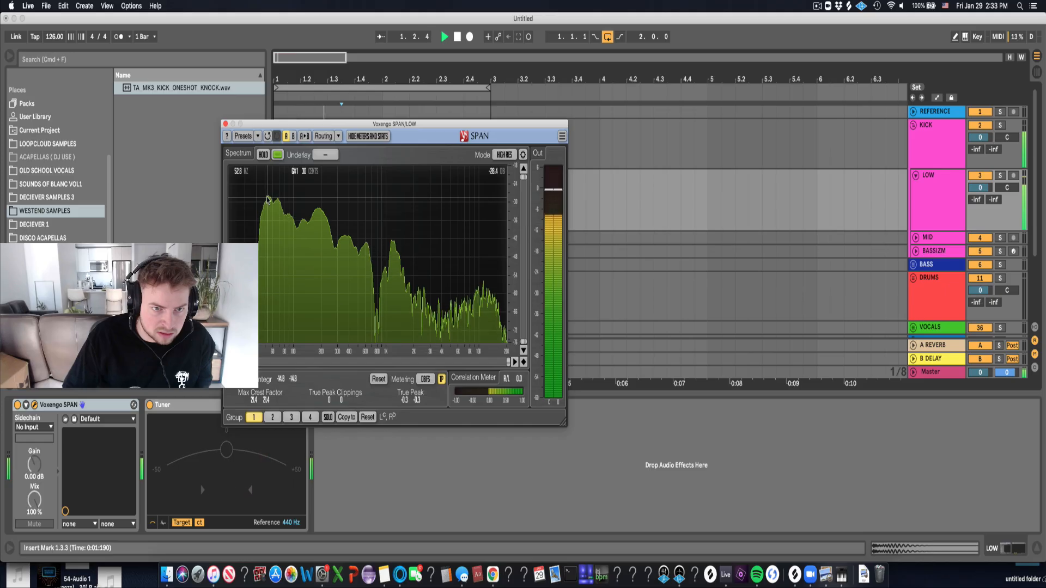
pyautogui.click(681, 238)
pyautogui.press('space')
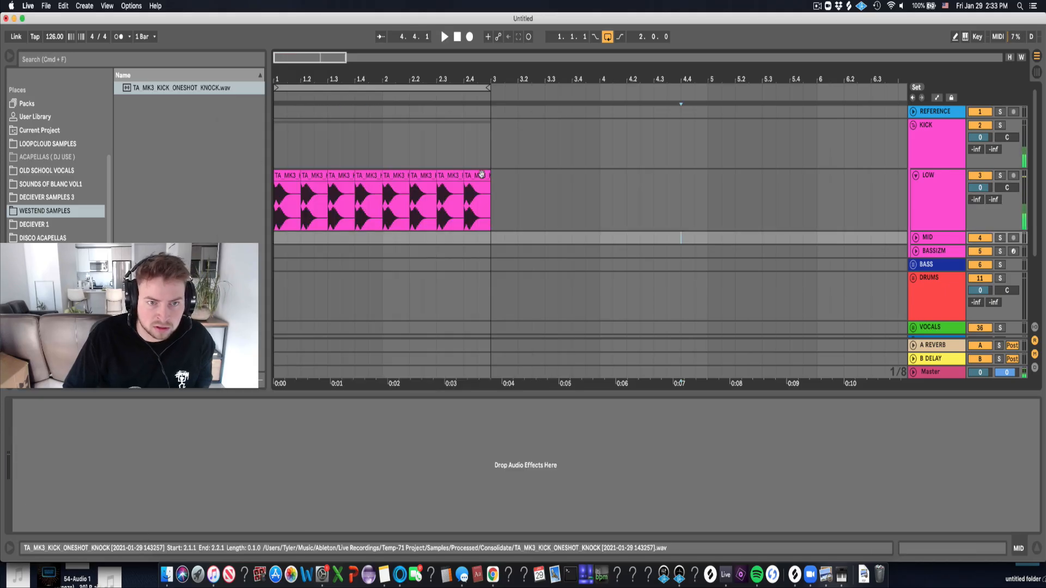
pyautogui.click(491, 196)
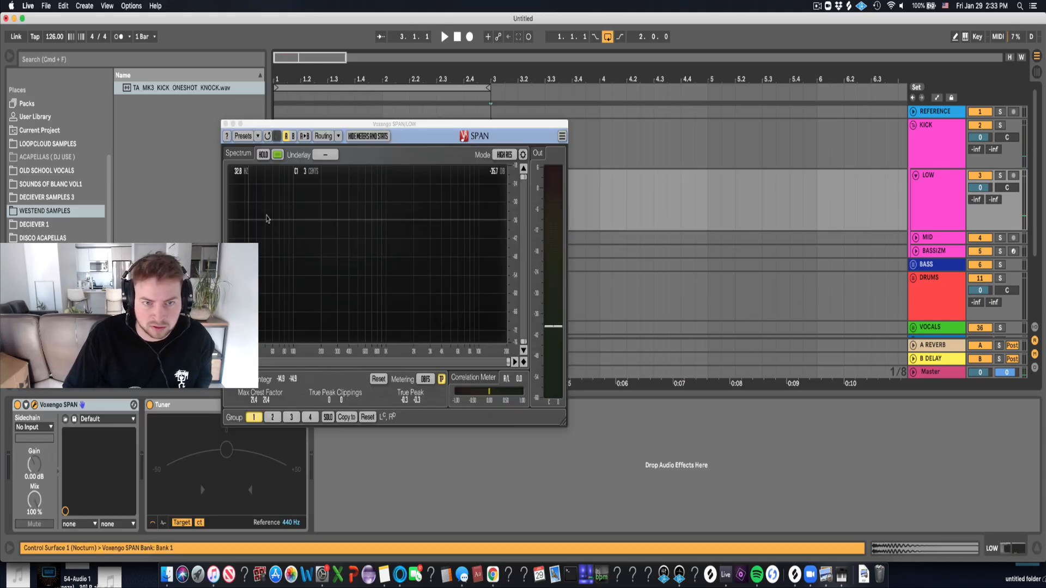
pyautogui.click(225, 125)
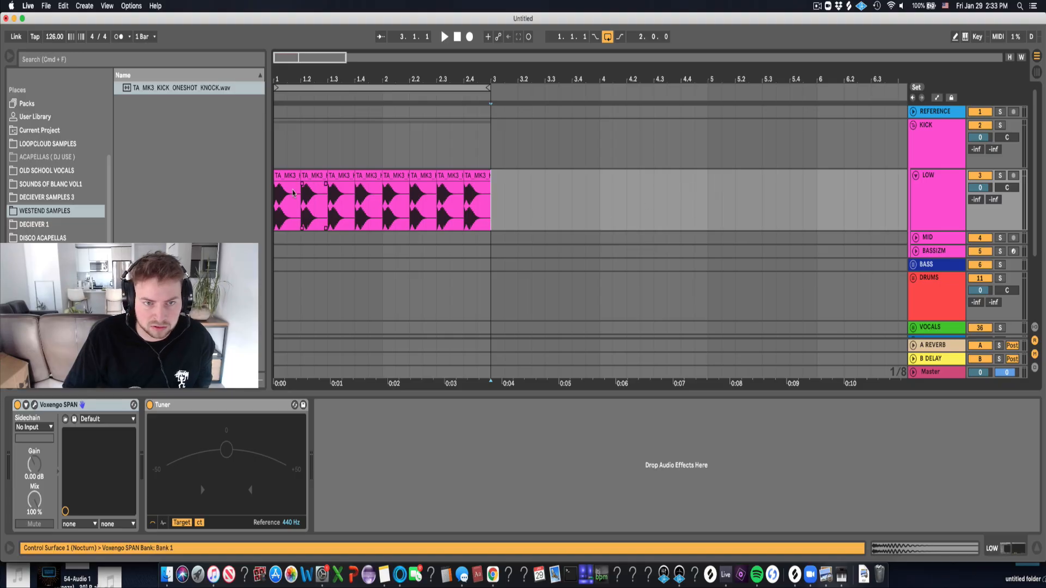
# Collapse the KICK group and expand the DRUMS group and its CLAP subgroup.
pyautogui.click(288, 174)
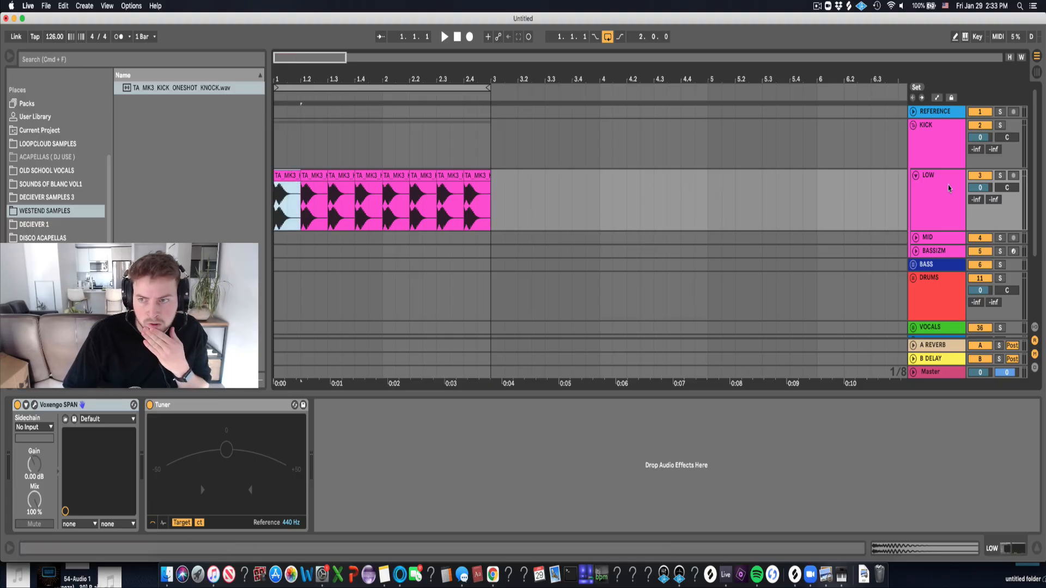
pyautogui.click(914, 126)
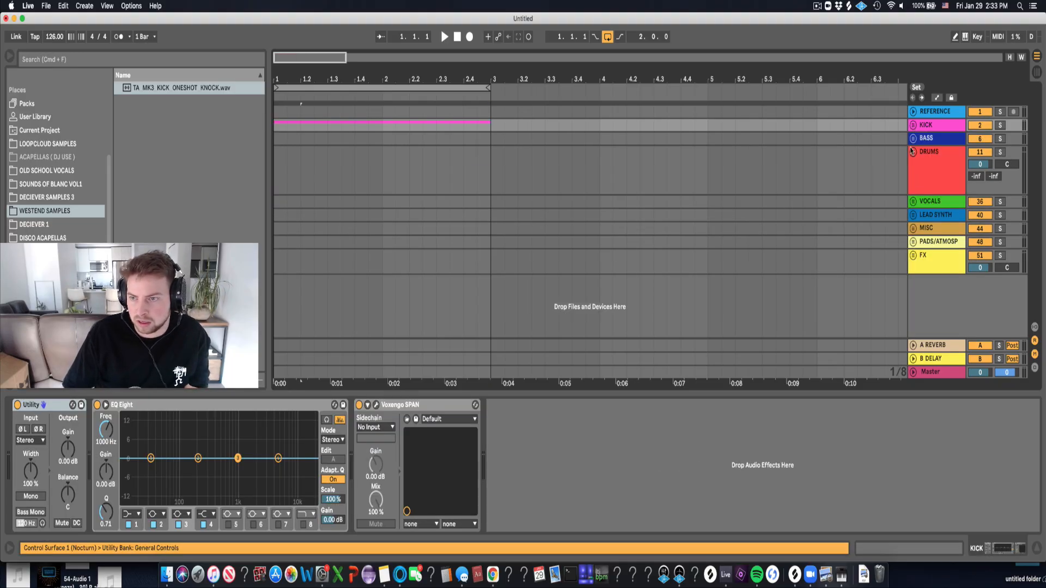
pyautogui.click(912, 151)
pyautogui.click(915, 241)
pyautogui.scroll(-3, 648, 203)
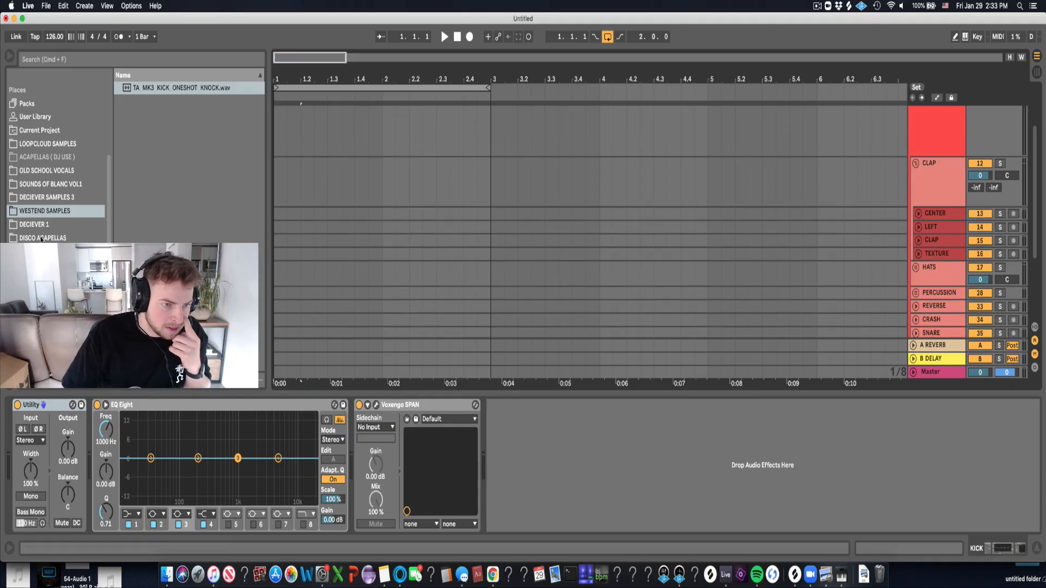
# Search the drum sample library for CLAP and open the wa_drum_tools_02 vinyl drums' processed machines claps.
pyautogui.scroll(-2, 42, 239)
pyautogui.click(76, 243)
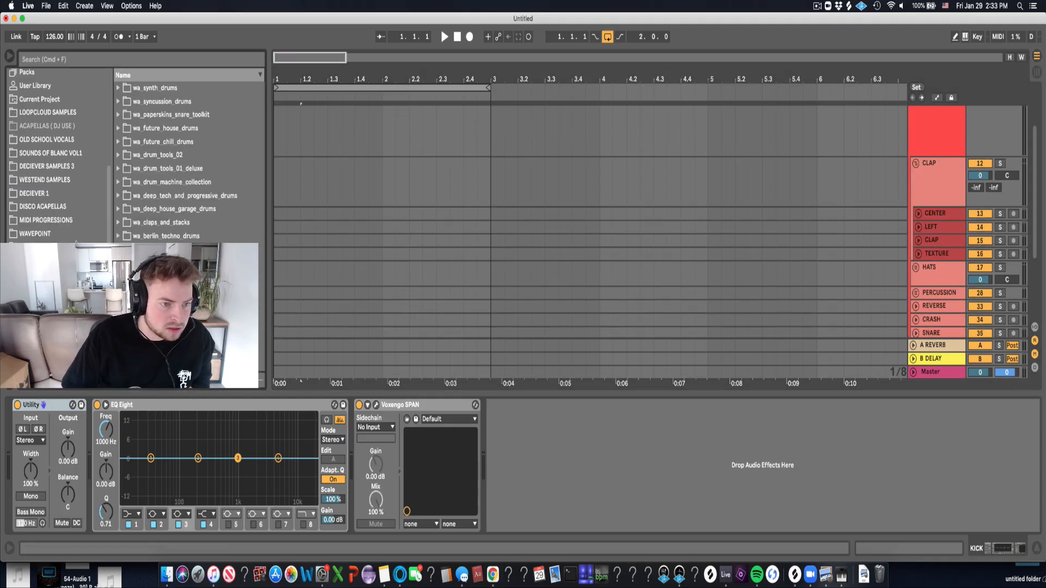
pyautogui.click(155, 156)
pyautogui.click(95, 56)
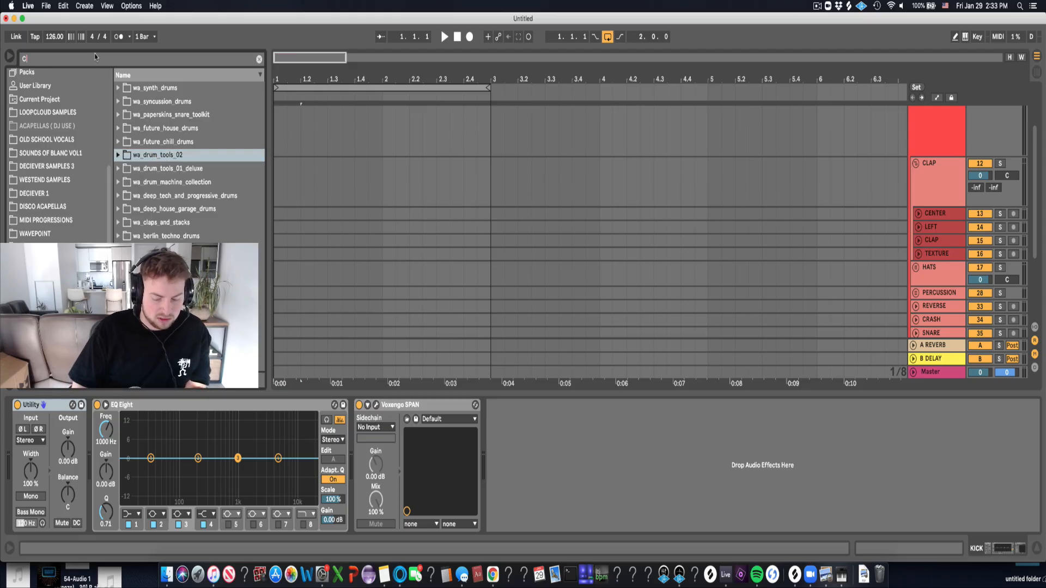
pyautogui.write('CLAP')
pyautogui.click(118, 128)
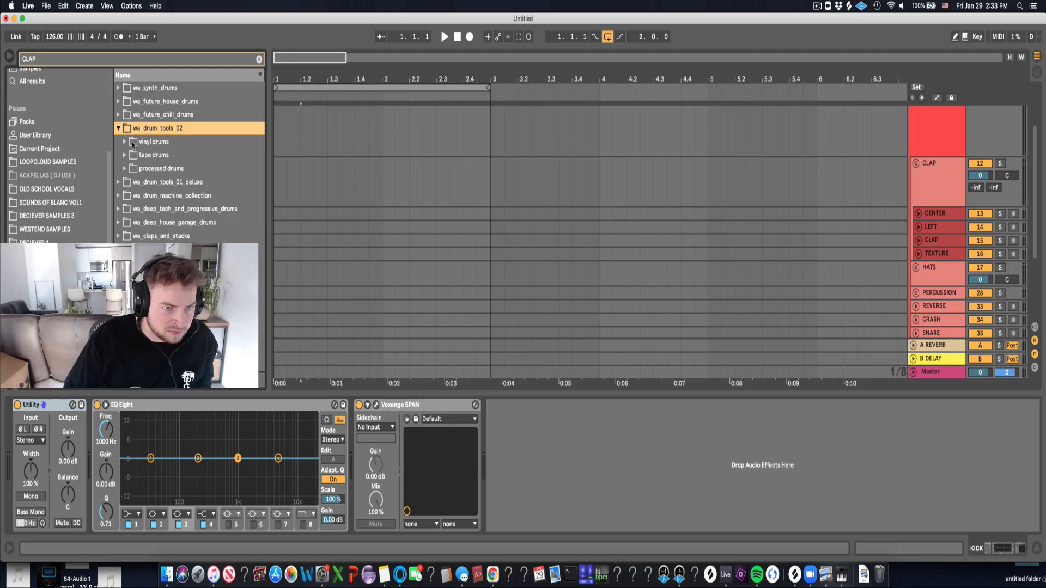
pyautogui.click(125, 143)
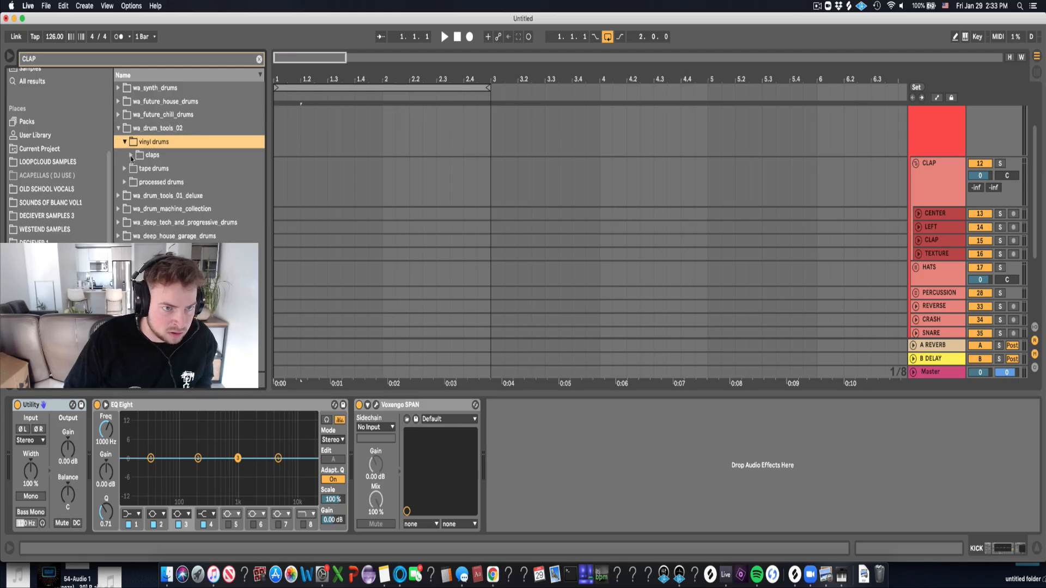
pyautogui.click(131, 156)
pyautogui.click(138, 196)
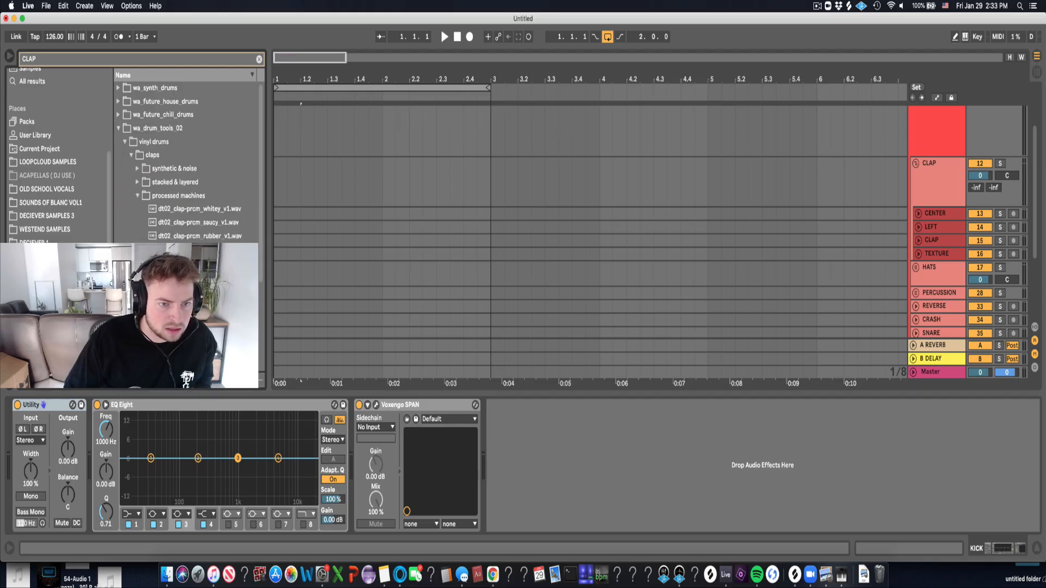
pyautogui.scroll(-2, 186, 164)
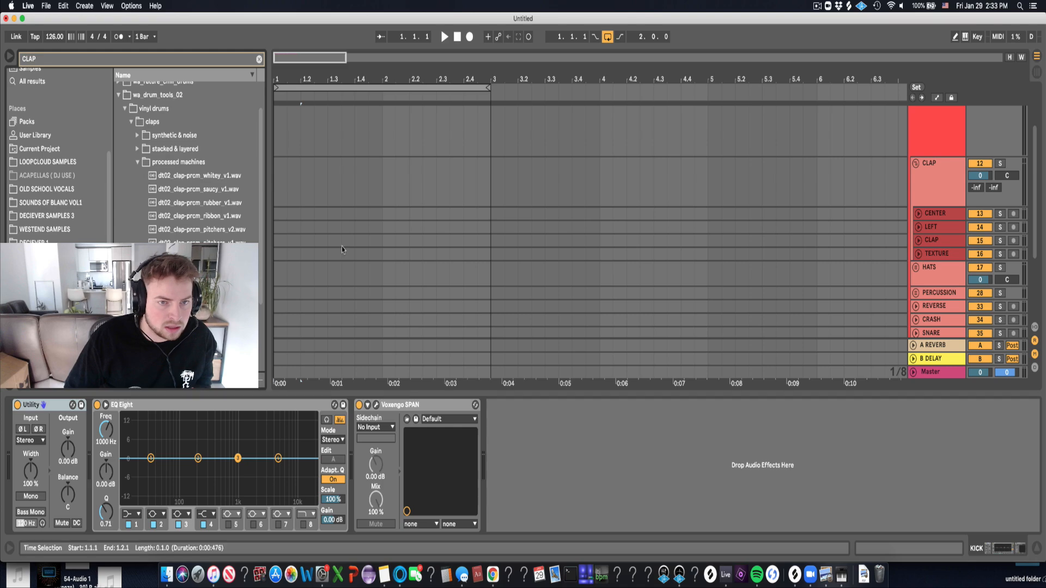
# Place the dt02_clap-prcm_monster_v1 sample on the CENTER track at 1.2.1 and audition it.
pyautogui.click(287, 214)
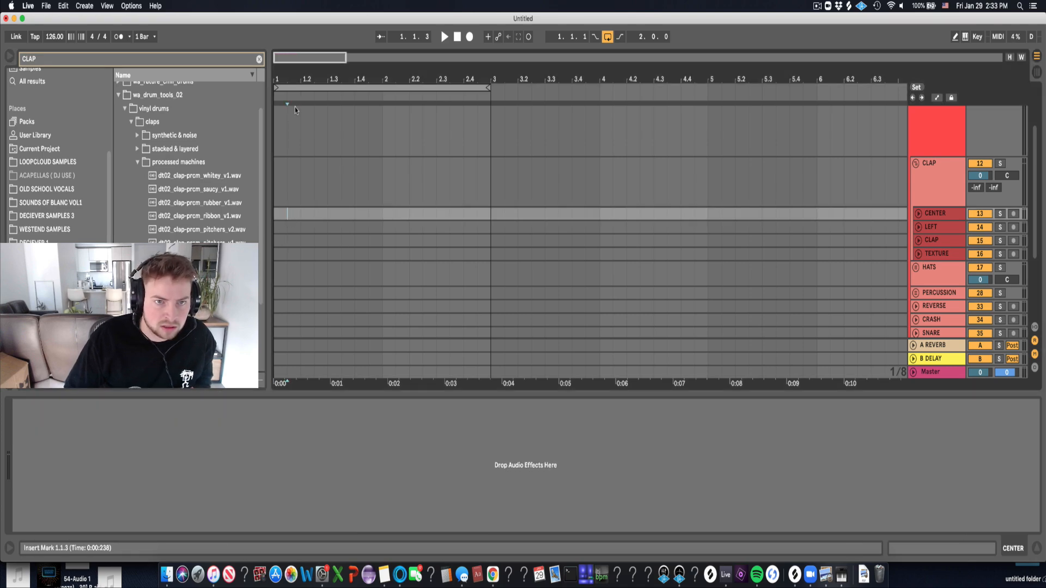
pyautogui.scroll(2, 297, 213)
pyautogui.scroll(4, 341, 190)
pyautogui.scroll(-4, 341, 191)
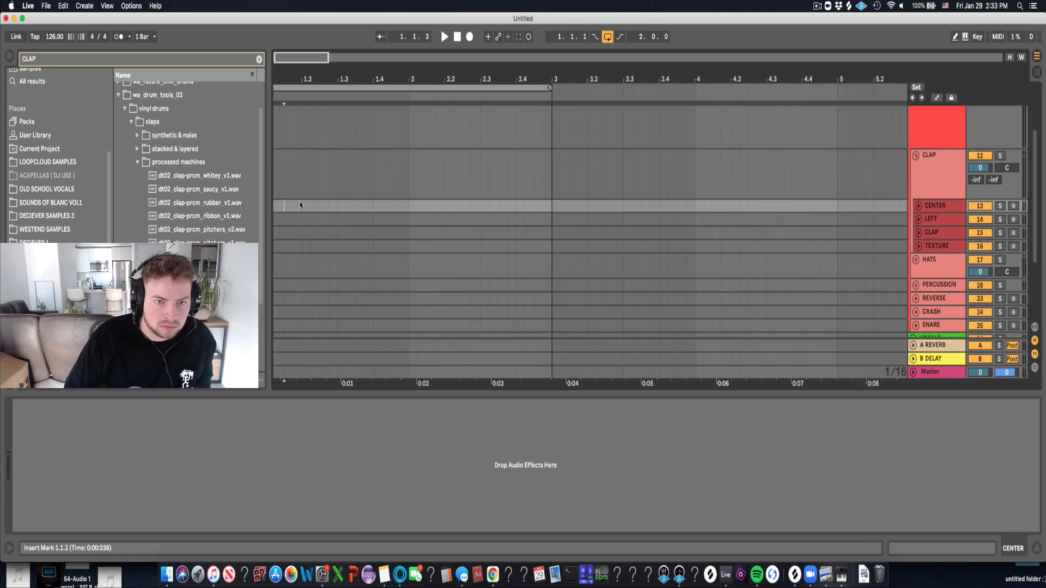
pyautogui.click(300, 205)
pyautogui.press('super+v')
pyautogui.click(277, 207)
pyautogui.press('space')
pyautogui.press('space')
pyautogui.click(322, 206)
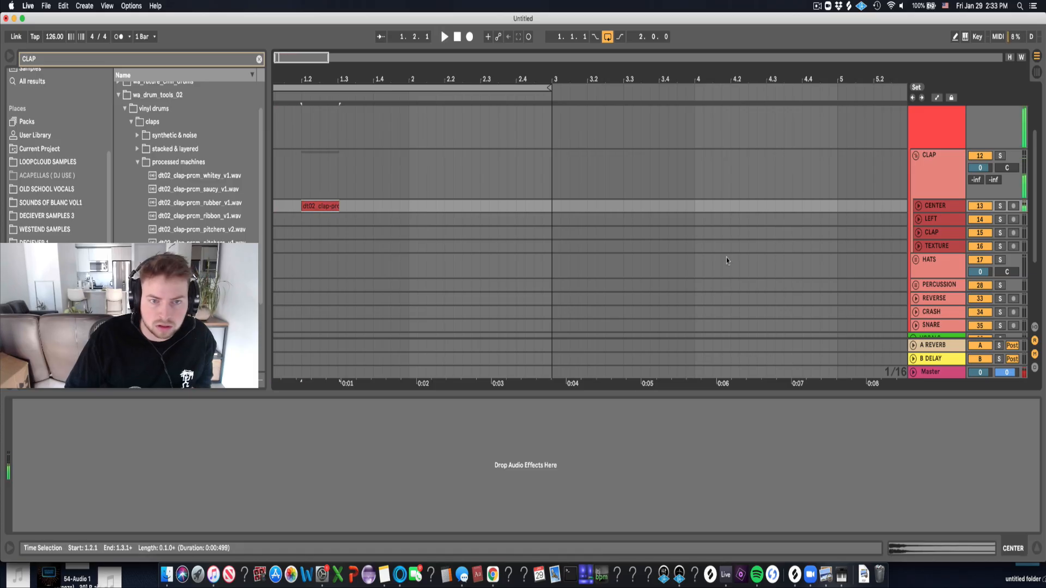
# Expand the CENTER track, trim the clap clip to end at 1.3.1 and add a curved fade-out across its length.
pyautogui.click(919, 205)
pyautogui.click(339, 225)
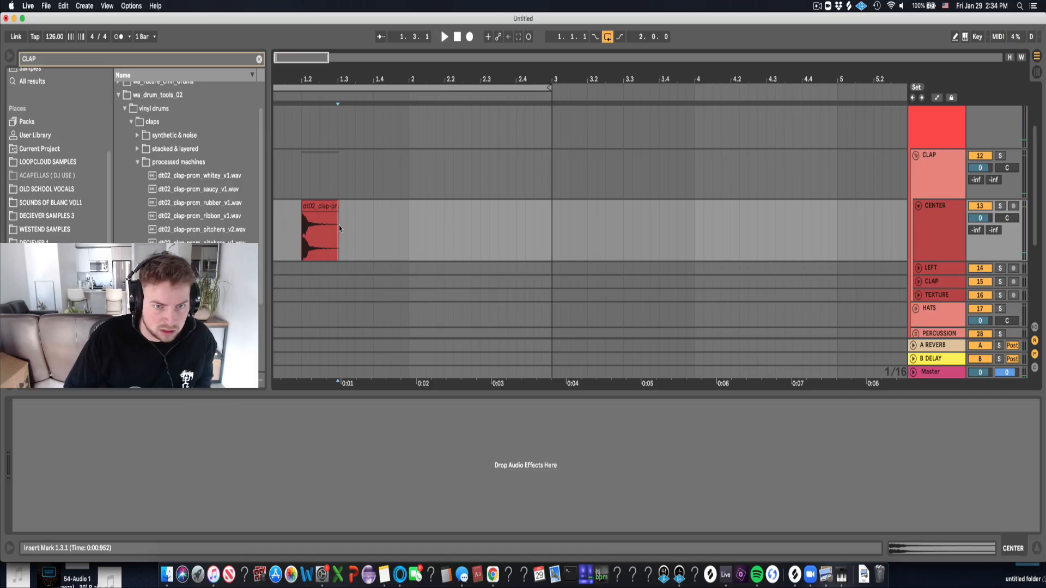
pyautogui.moveTo(330, 80); pyautogui.dragTo(449, 96)
pyautogui.click(411, 254)
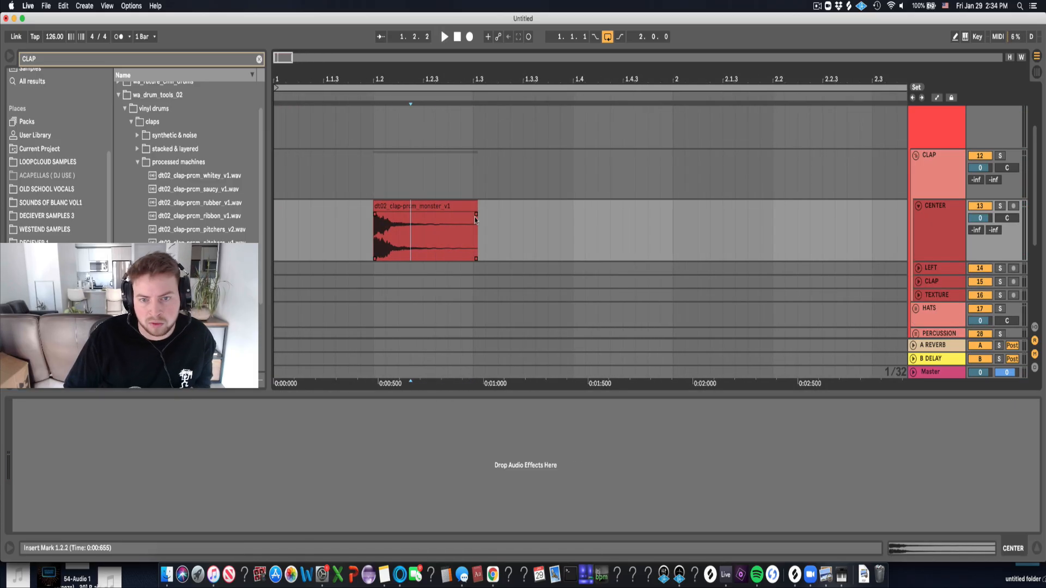
pyautogui.moveTo(476, 207); pyautogui.dragTo(375, 214)
pyautogui.click(462, 227)
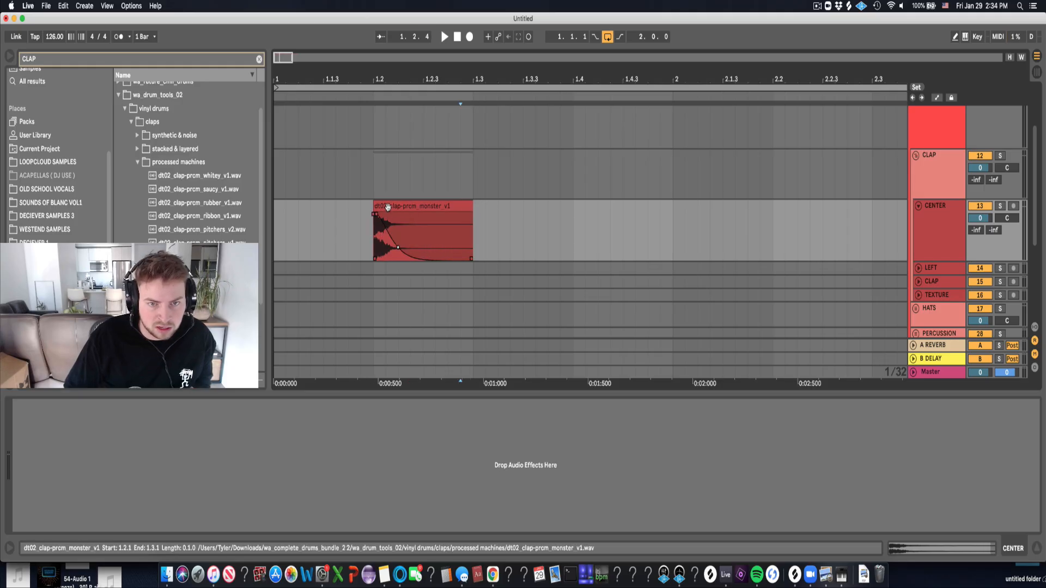
pyautogui.click(452, 245)
pyautogui.press('space')
pyautogui.press('space')
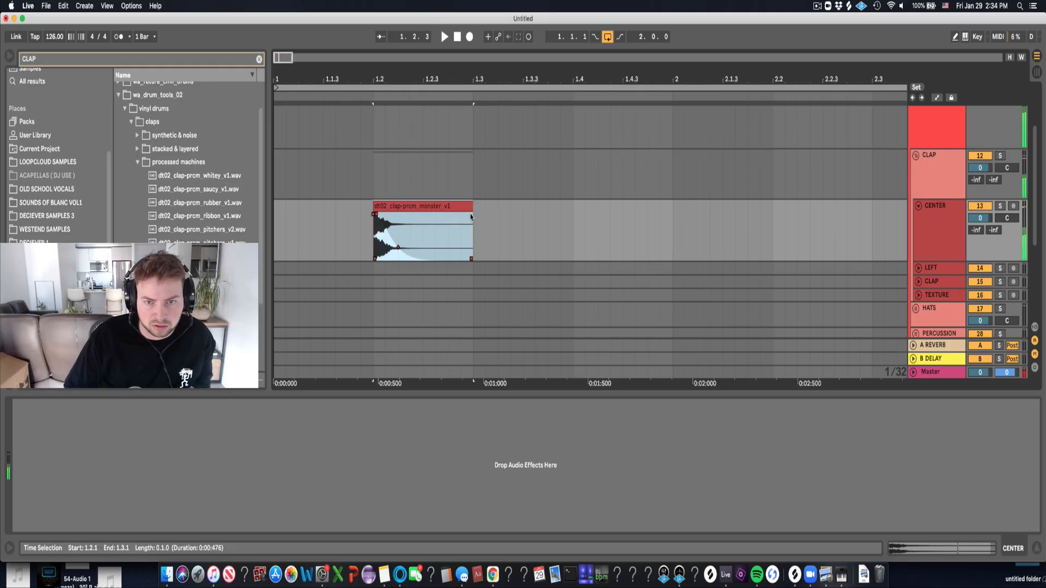
# Consolidate the faded clap and duplicate it with the empty beat before it, placing claps on beats 2 and 4 of both bars.
pyautogui.click(466, 208)
pyautogui.press('super+j')
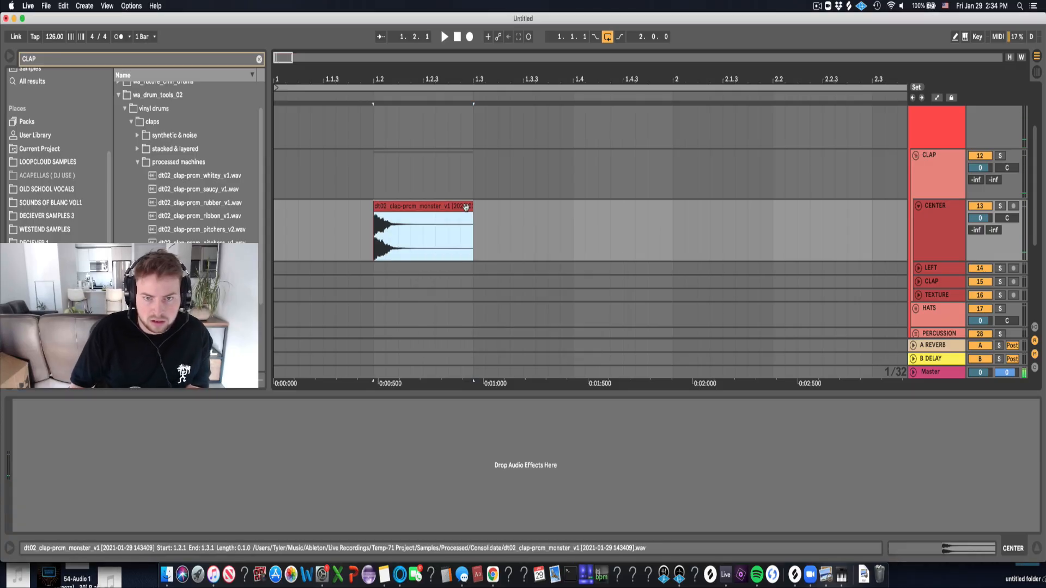
pyautogui.keyDown('shift'); pyautogui.click(274, 229); pyautogui.keyUp('shift')
pyautogui.press('super+d')
pyautogui.press('super+d')
pyautogui.press('-')
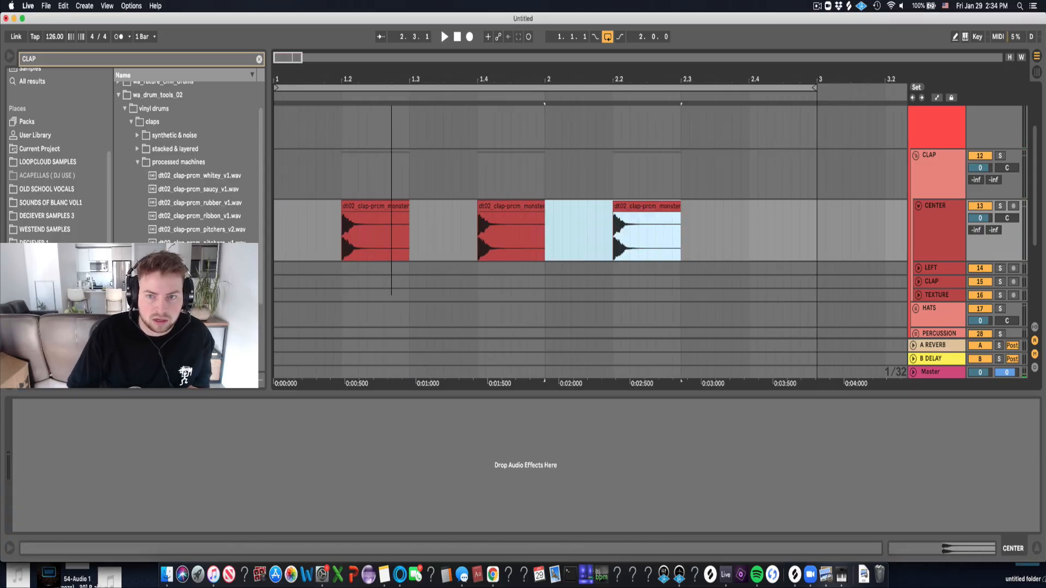
pyautogui.press('super+d')
pyautogui.press('-')
pyautogui.press('-')
pyautogui.press('Down')
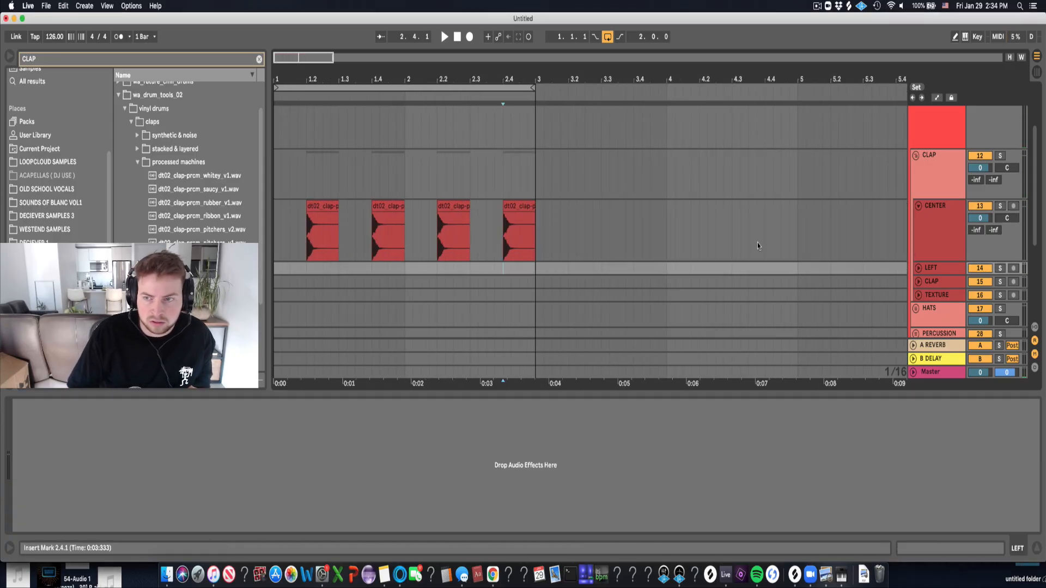
# Play the loop and lower the CENTER track's volume to -4.5 dB.
pyautogui.click(274, 228)
pyautogui.press('space')
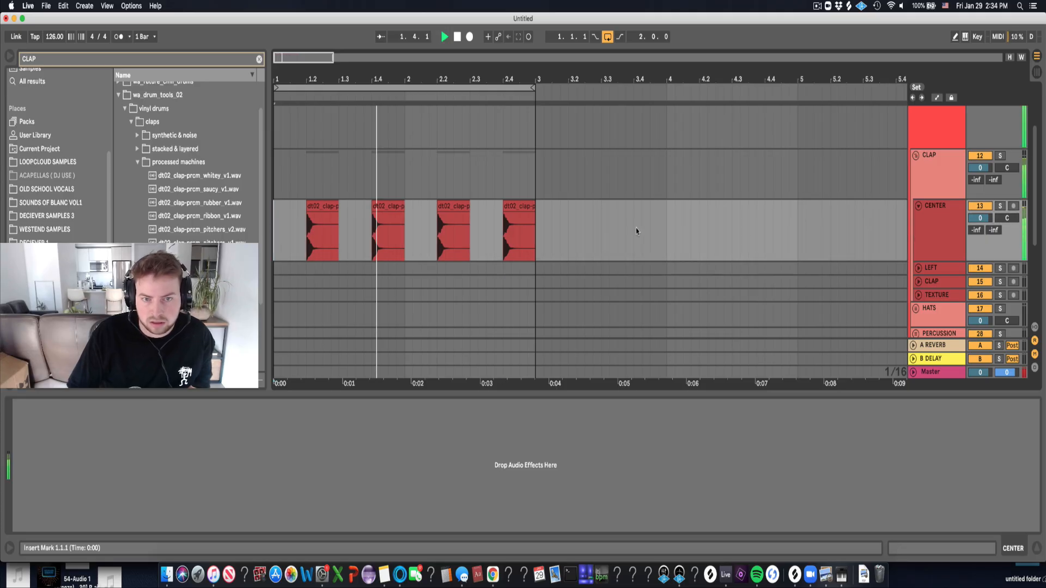
pyautogui.press('space')
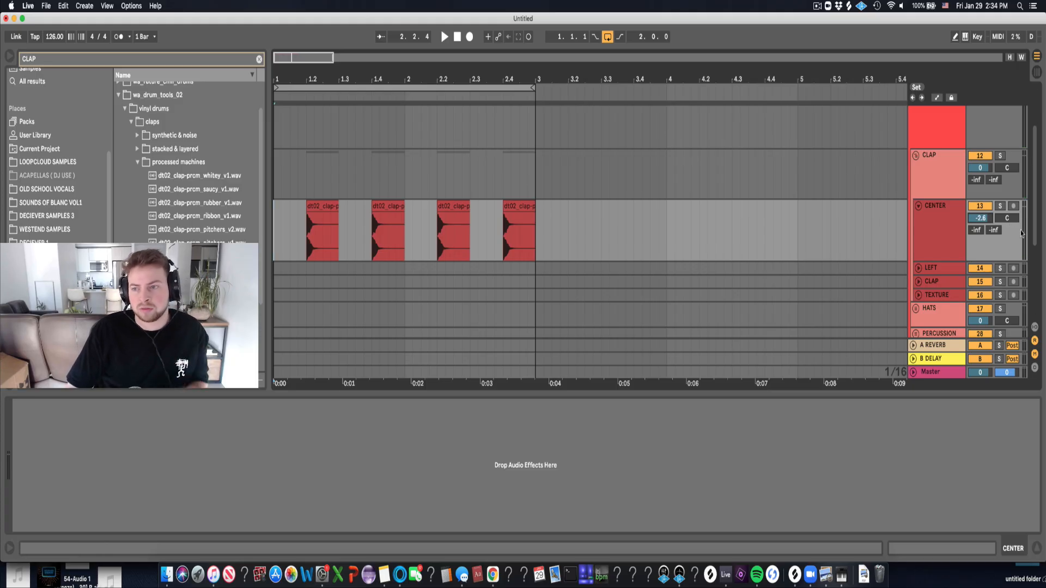
pyautogui.moveTo(985, 223); pyautogui.dragTo(985, 230)
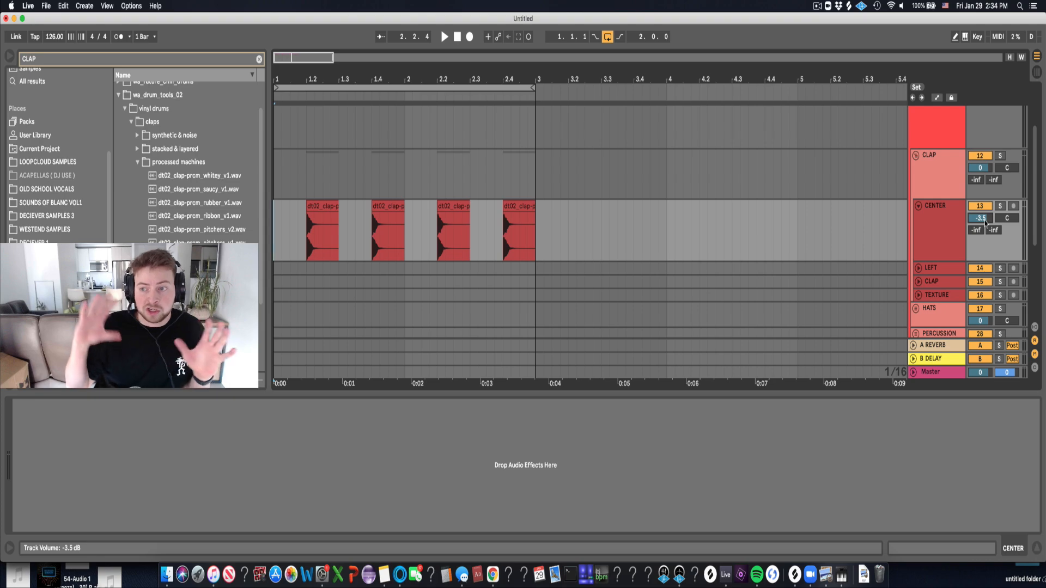
pyautogui.press('space')
pyautogui.moveTo(985, 223)
pyautogui.mouseDown()
pyautogui.moveTo(985, 233)
pyautogui.moveTo(985, 224)
pyautogui.mouseUp()
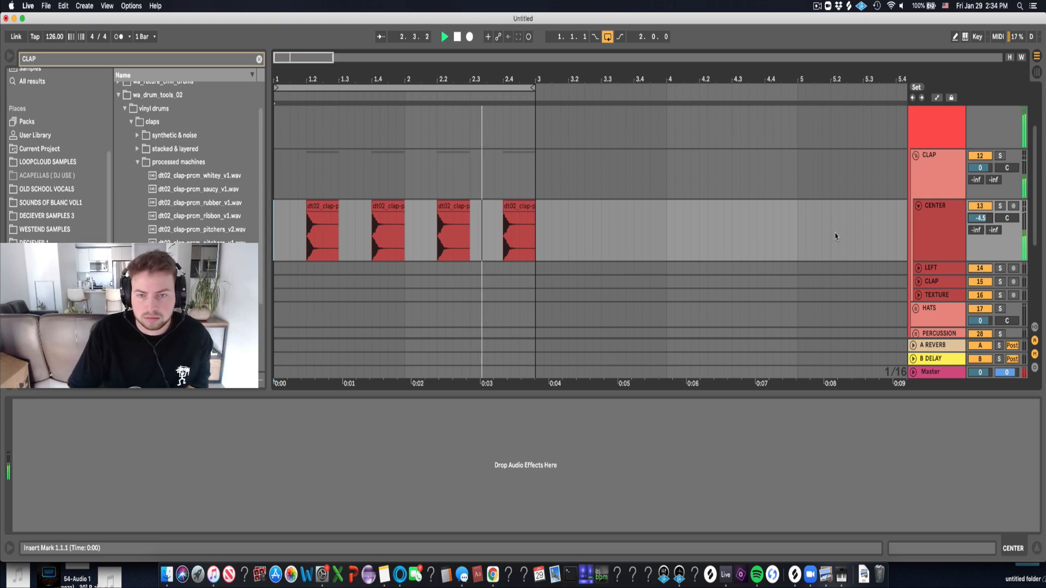
pyautogui.press('space')
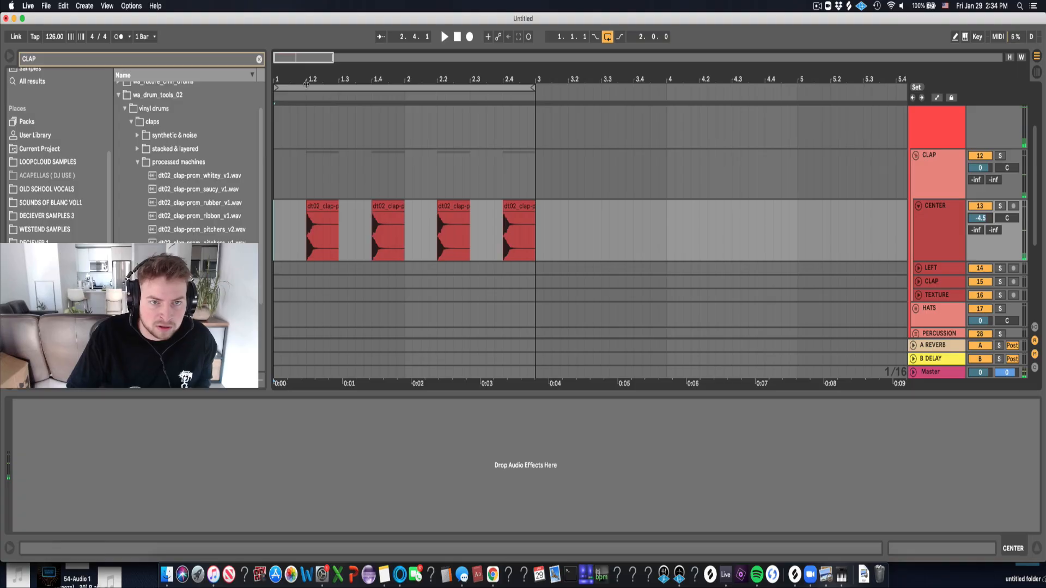
# Expand the CLAP track and place dt02_clap-synth_construct_t1 from the tape drums' synthetic & noise claps on it at 1.2.1.
pyautogui.moveTo(314, 80); pyautogui.dragTo(320, 119)
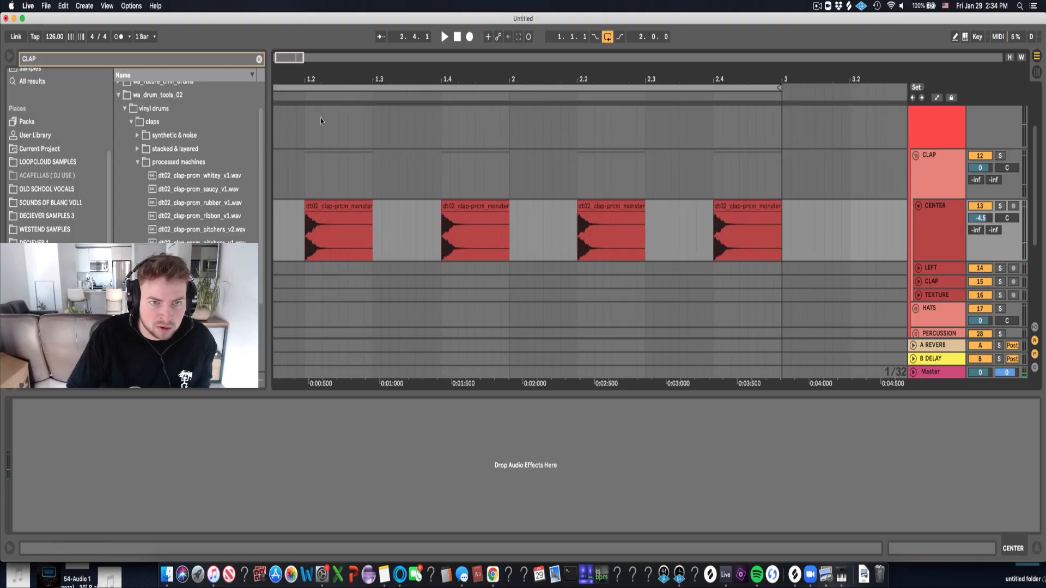
pyautogui.click(919, 282)
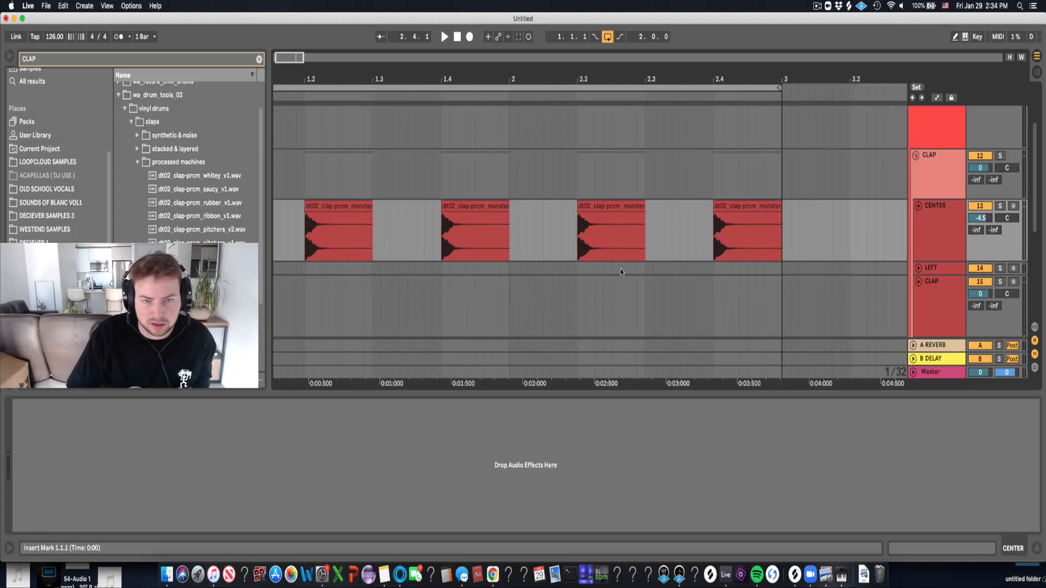
pyautogui.click(138, 162)
pyautogui.click(132, 210)
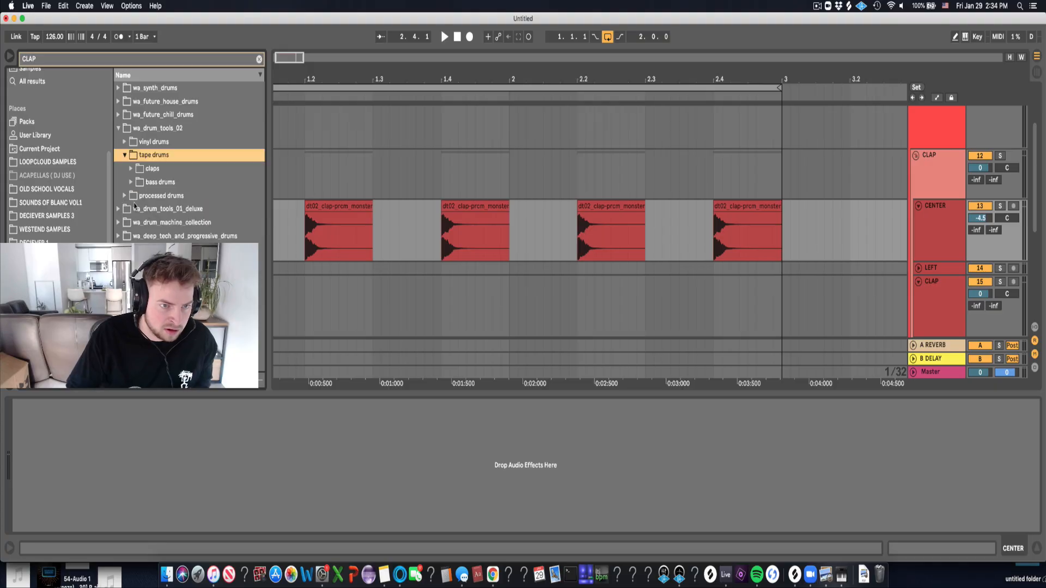
pyautogui.click(132, 170)
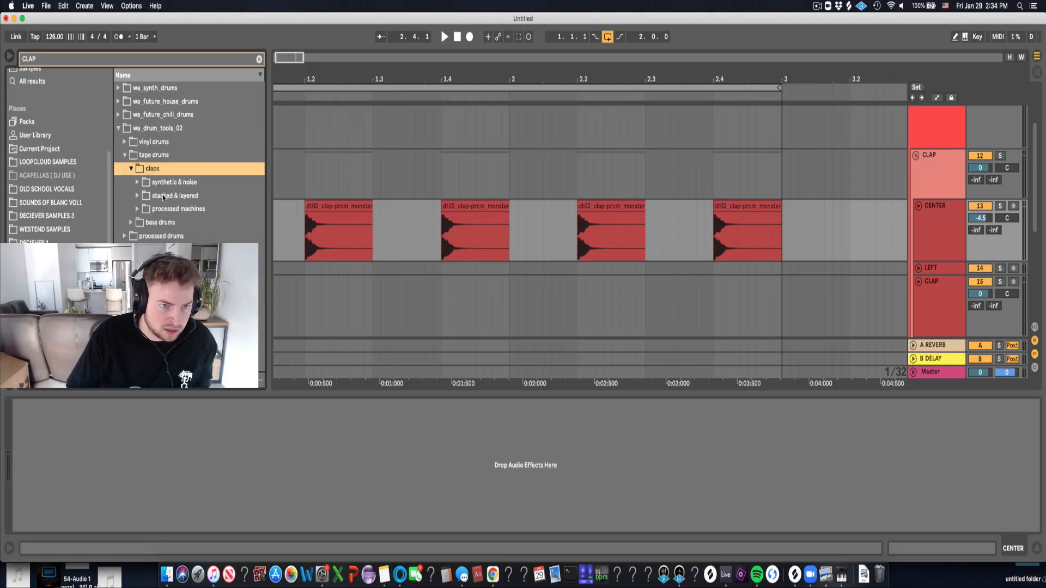
pyautogui.click(138, 183)
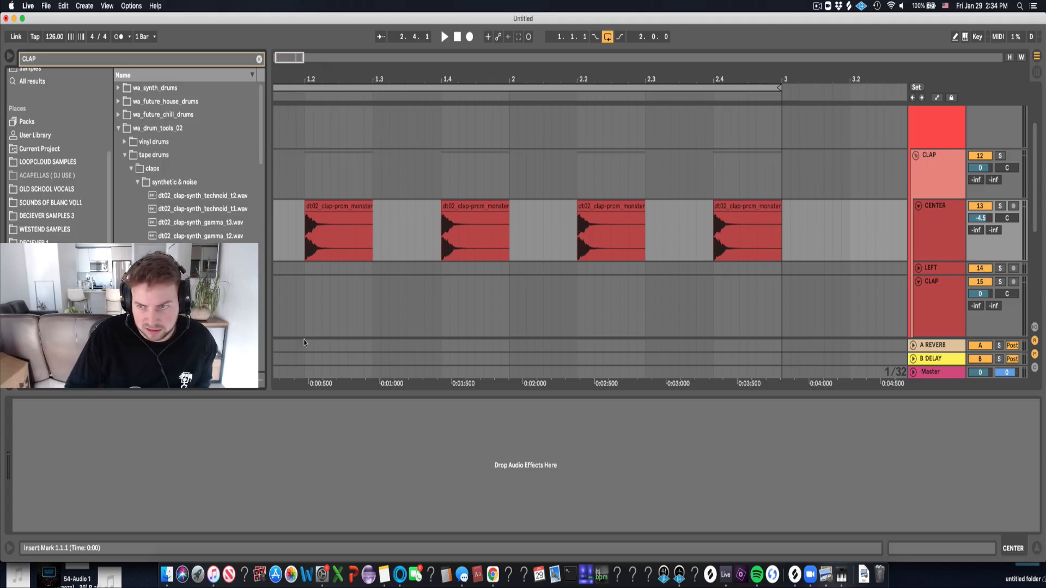
pyautogui.click(305, 319)
pyautogui.press('super+v')
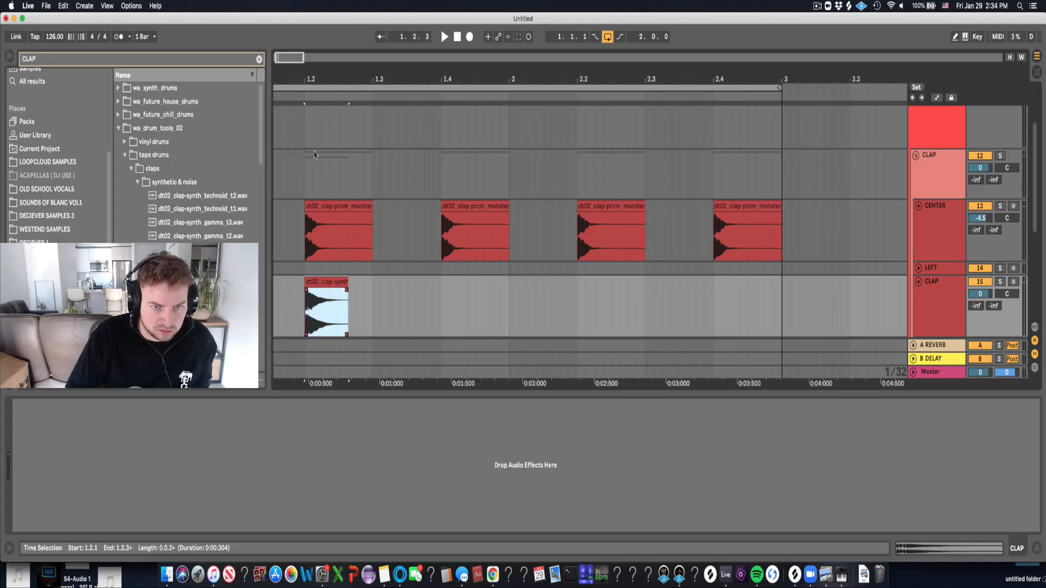
# Trim the synth clap clip to about 179 ms and add a fade-out across its full length.
pyautogui.moveTo(307, 80); pyautogui.dragTo(308, 158)
pyautogui.click(428, 309)
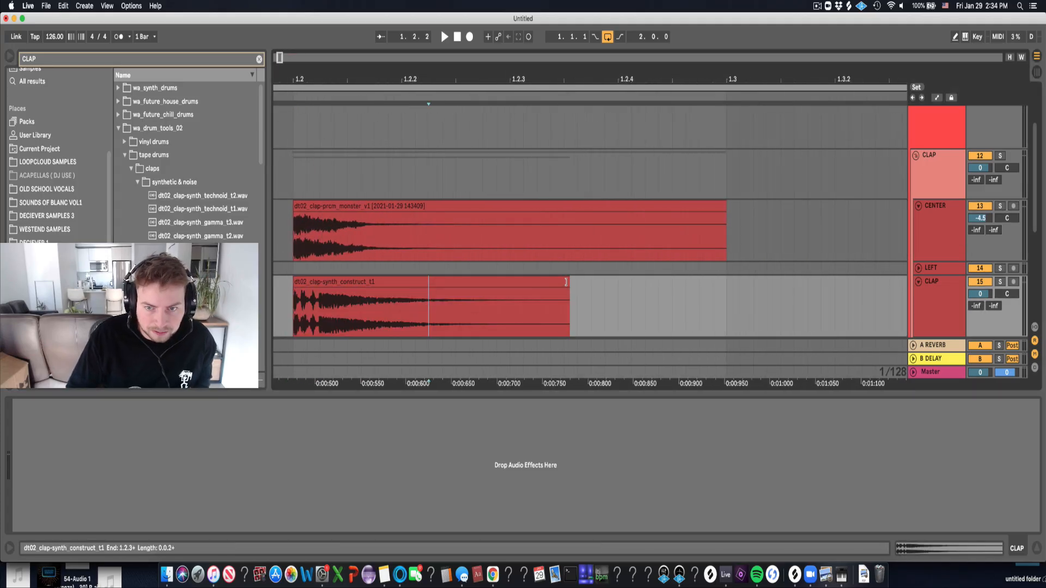
pyautogui.moveTo(566, 282); pyautogui.dragTo(295, 289)
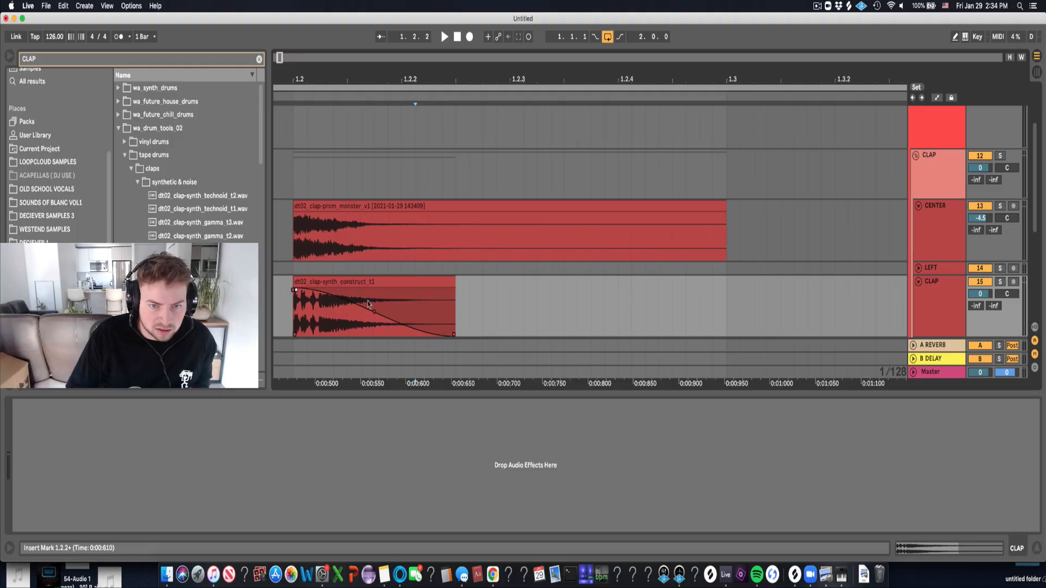
pyautogui.click(345, 280)
# Play both clap layers together and lower the CLAP track's volume to -8.8 dB.
pyautogui.press('space')
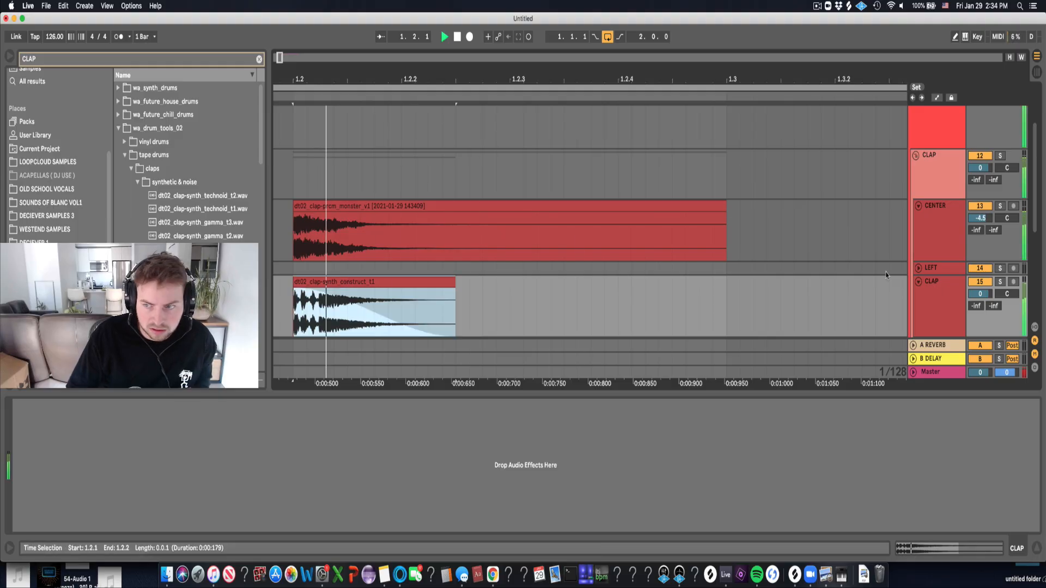
pyautogui.moveTo(980, 293)
pyautogui.mouseDown()
pyautogui.moveTo(980, 310)
pyautogui.moveTo(981, 282)
pyautogui.mouseUp()
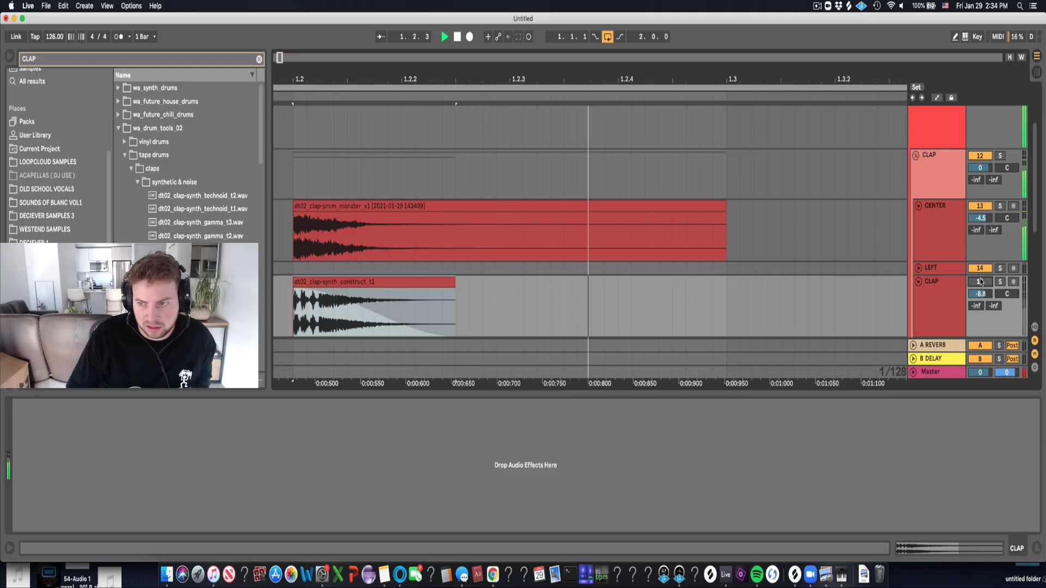
pyautogui.press('space')
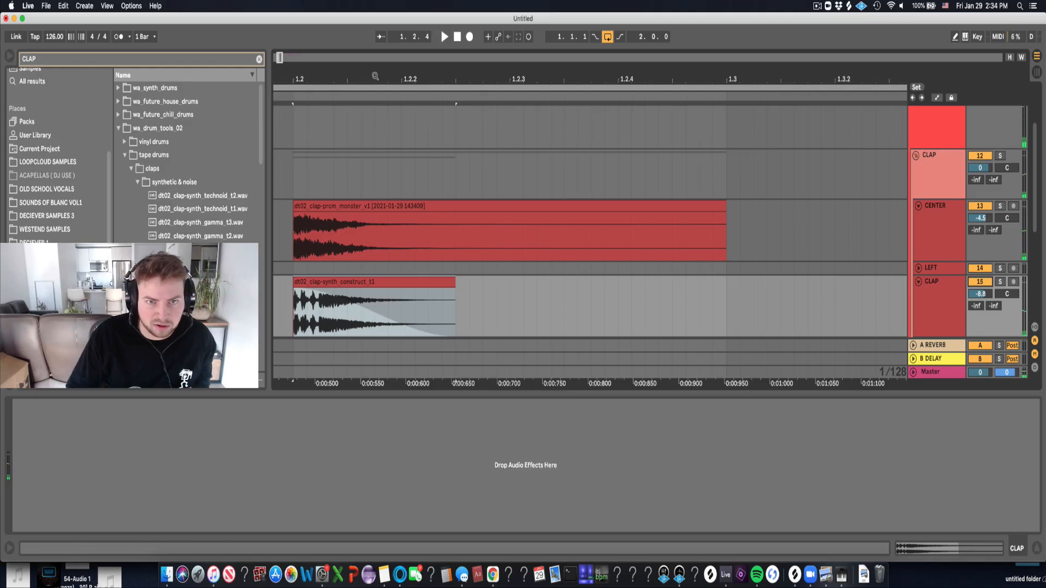
# Consolidate beats 1.1.1 to 1.3.1 on the CENTER through CLAP tracks and duplicate them three times to fill both bars.
pyautogui.moveTo(375, 76); pyautogui.dragTo(374, 55)
pyautogui.click(468, 317)
pyautogui.moveTo(445, 306); pyautogui.dragTo(439, 306)
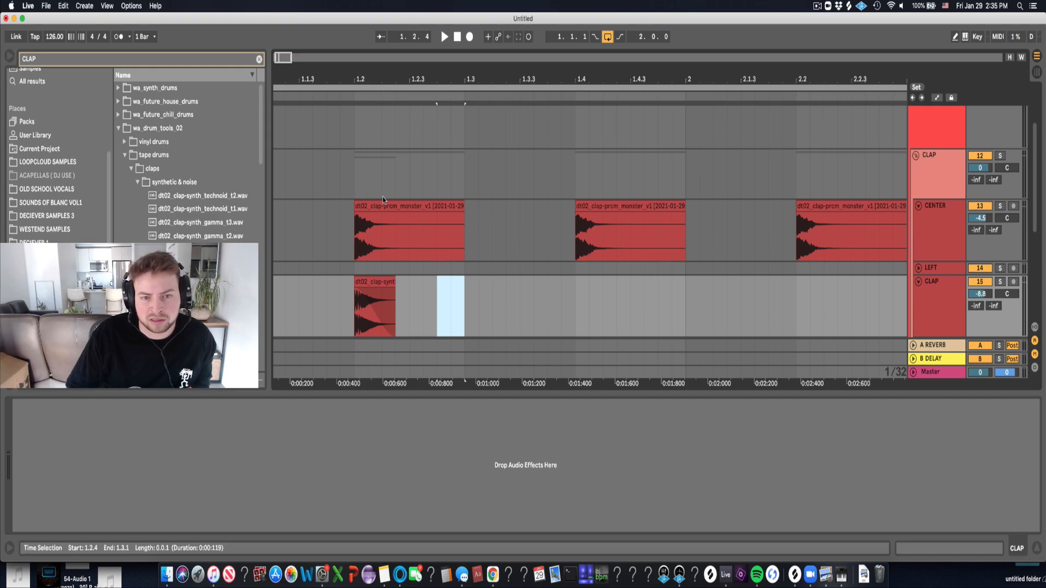
pyautogui.moveTo(456, 292); pyautogui.dragTo(182, 222)
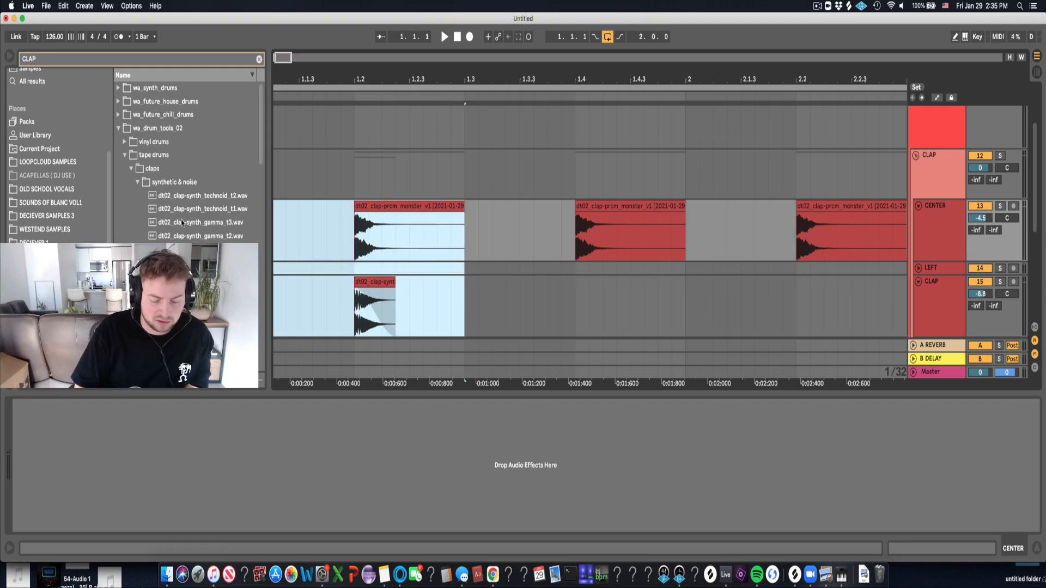
pyautogui.press('super+j')
pyautogui.press('super+d')
pyautogui.press('super+d')
pyautogui.press('super+d')
pyautogui.press('-')
pyautogui.press('-')
pyautogui.press('-')
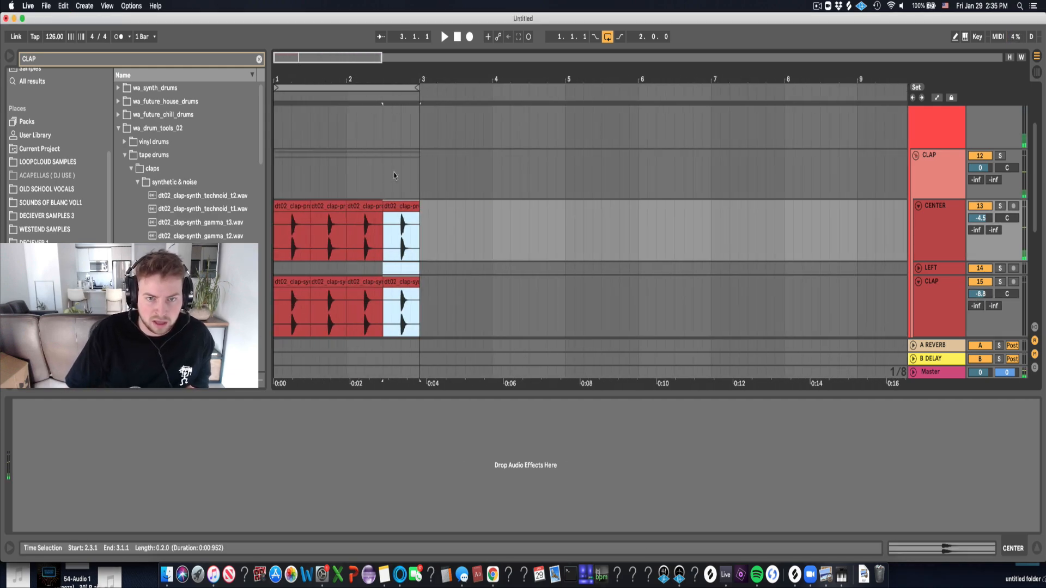
# Collapse the CLAP and CENTER clap tracks and expand the HATS group with its MAIN HAT subgroup.
pyautogui.click(919, 282)
pyautogui.click(953, 219)
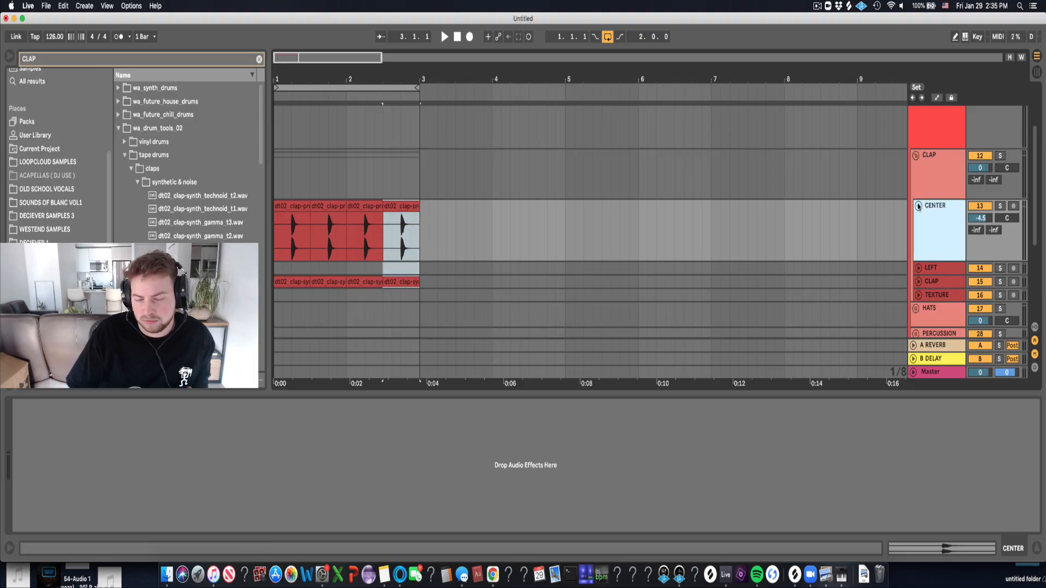
pyautogui.click(918, 206)
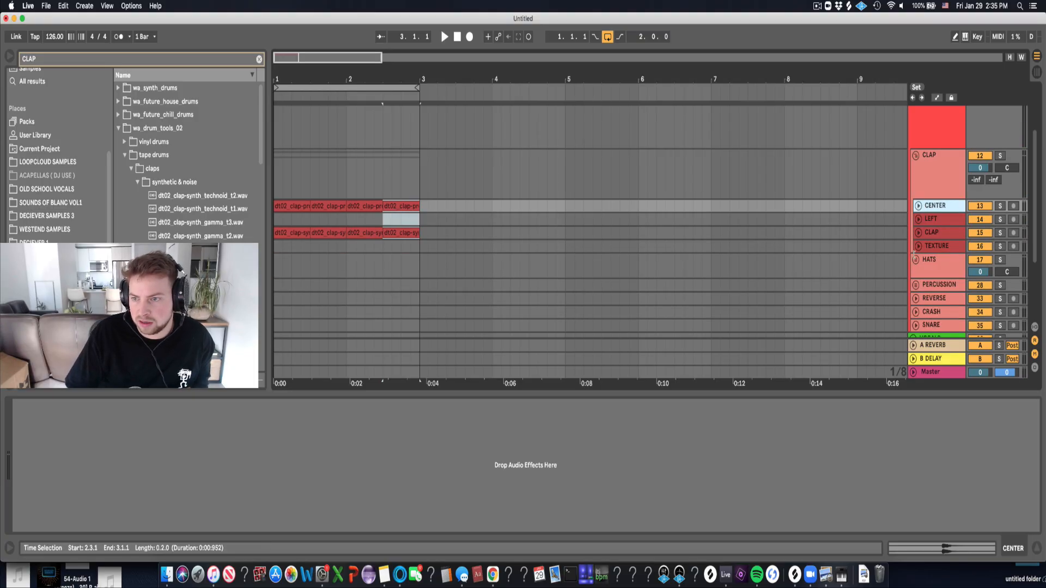
pyautogui.click(917, 260)
pyautogui.scroll(-2, 930, 269)
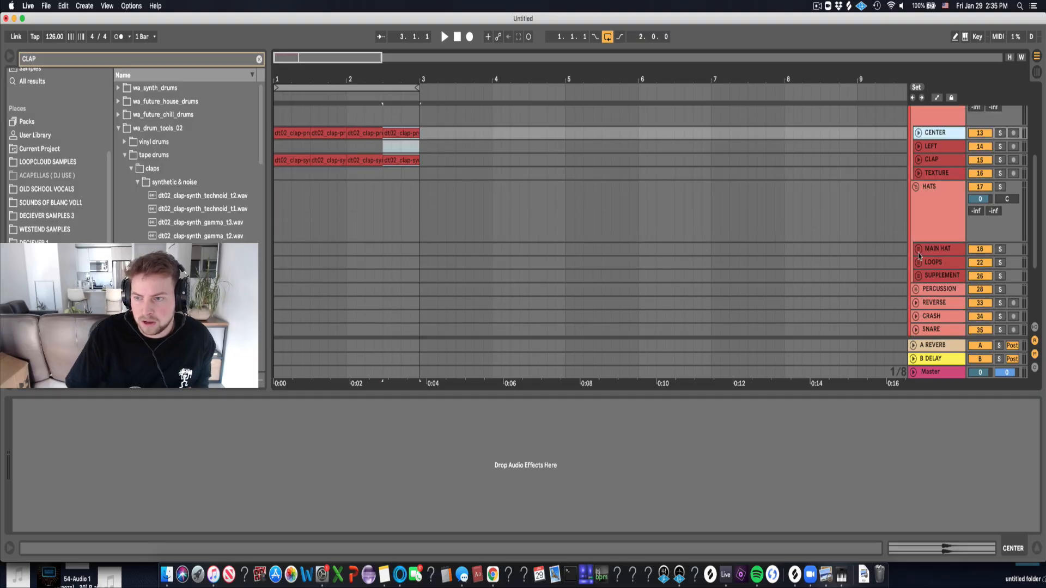
pyautogui.click(919, 249)
pyautogui.scroll(-1, 937, 251)
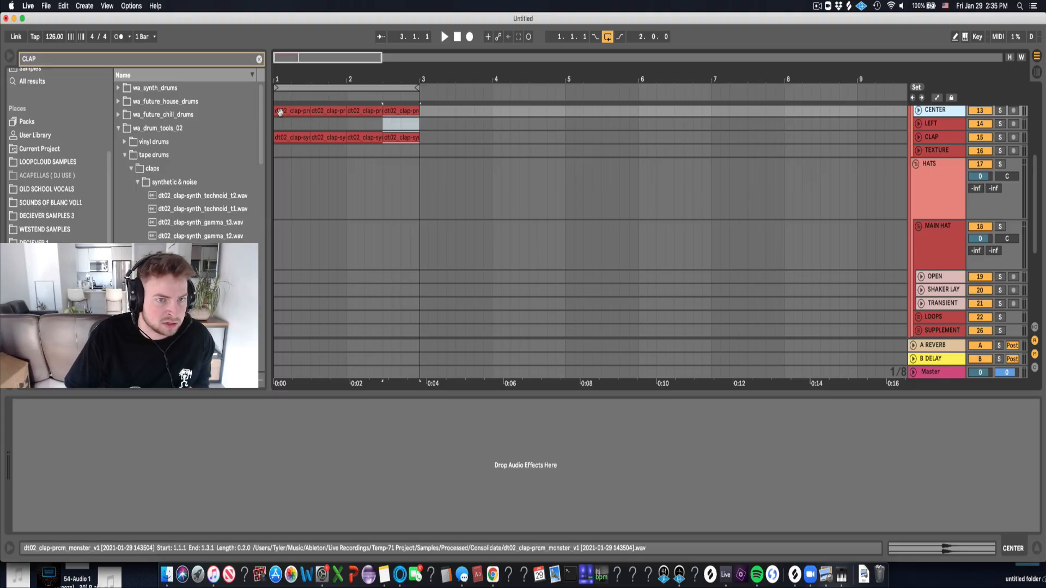
# Search the DECIEVER 1 sample folder for "hat" and expand the Open Hats folder under Drum One Shots.
pyautogui.scroll(-3, 115, 229)
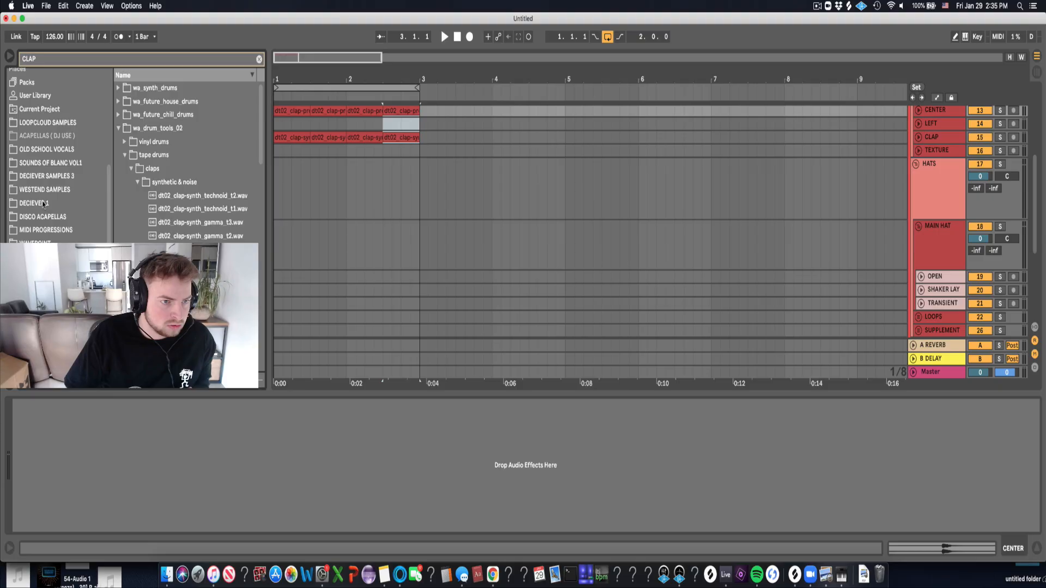
pyautogui.click(44, 204)
pyautogui.click(259, 58)
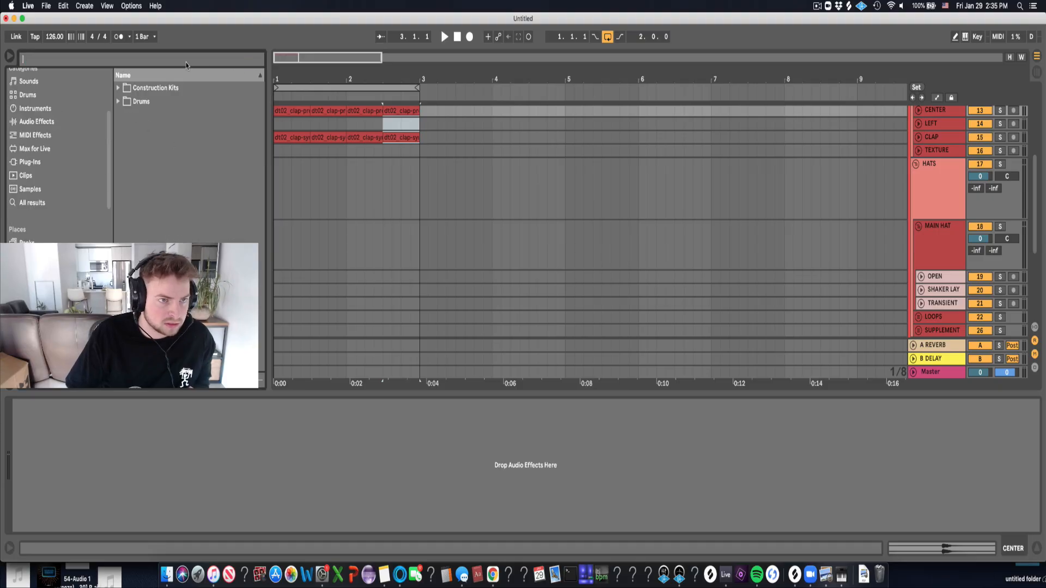
pyautogui.write('hat')
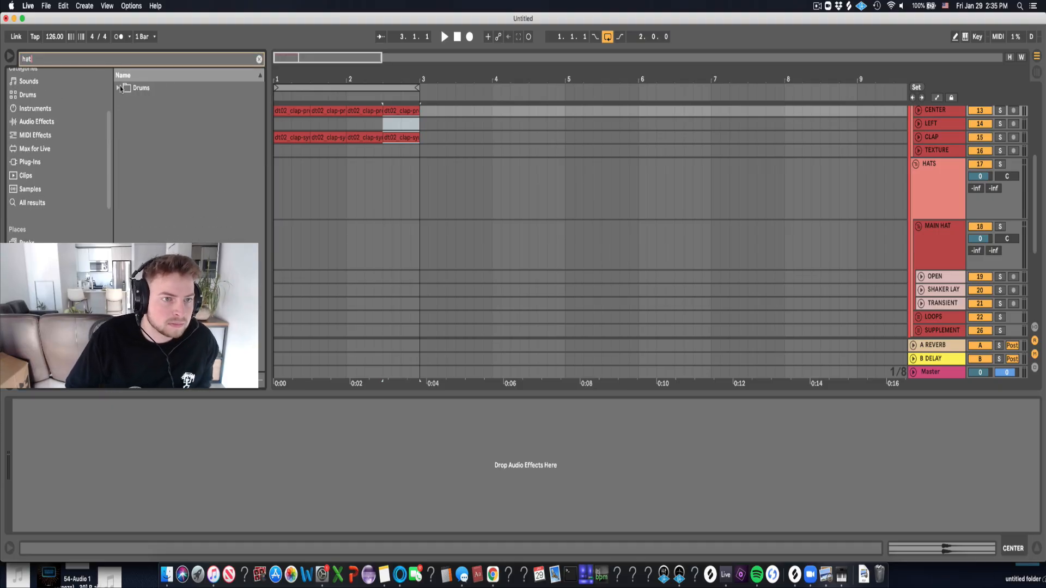
pyautogui.click(120, 88)
pyautogui.click(125, 102)
pyautogui.click(136, 115)
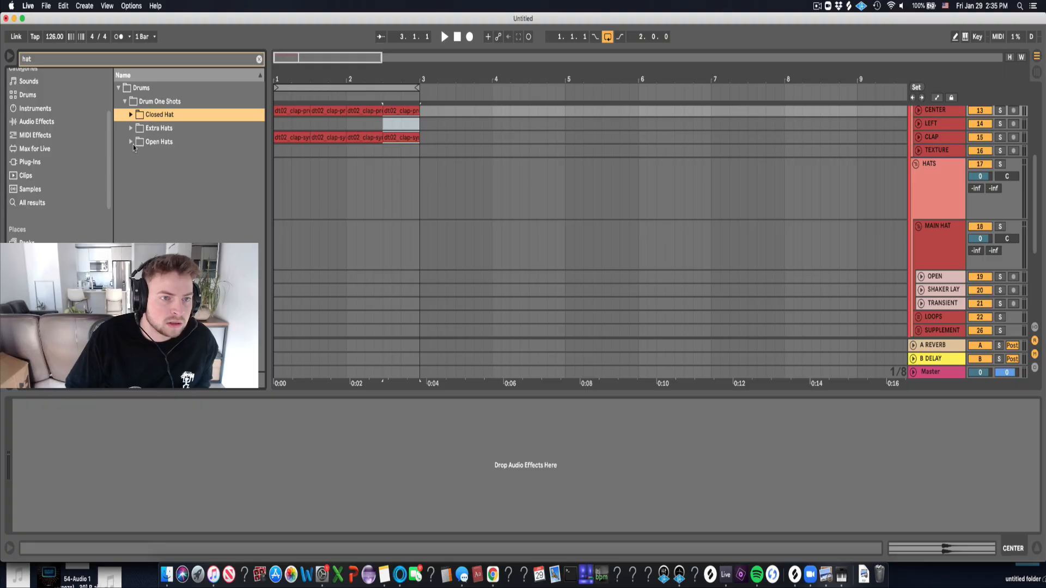
pyautogui.click(133, 144)
# Audition the open hat samples and choose Evolution Of Sound - Open Hat 2.
pyautogui.click(204, 220)
pyautogui.press('Down')
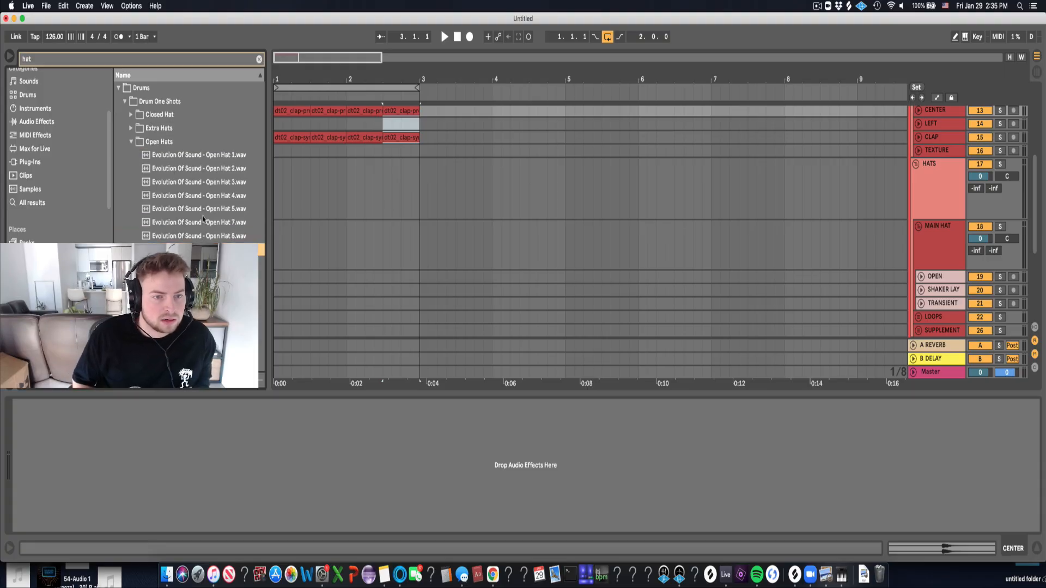
pyautogui.press('Up')
pyautogui.press('Up')
pyautogui.press('Up')
pyautogui.press('Up')
pyautogui.press('Up')
pyautogui.press('Up')
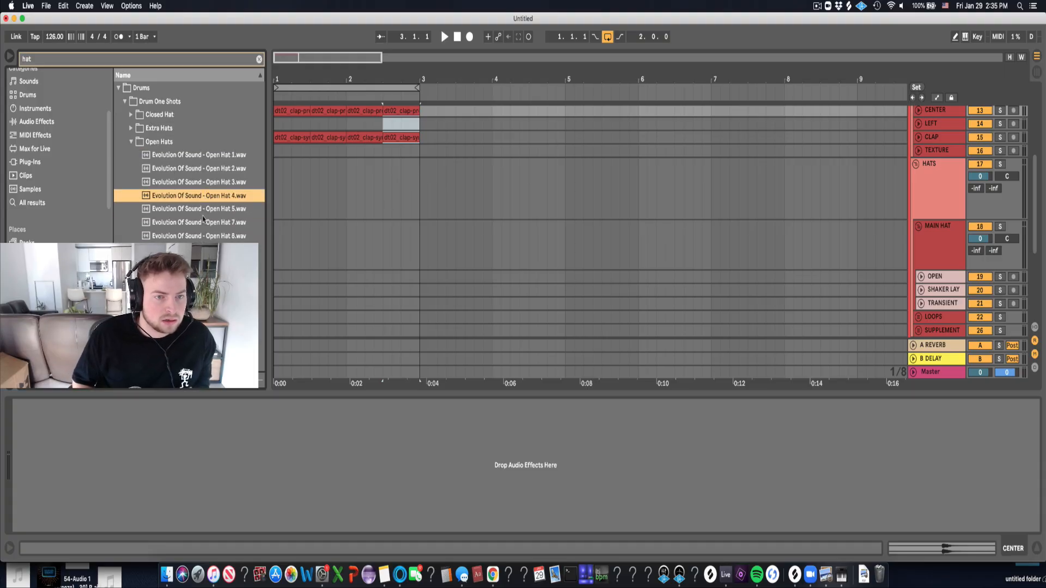
pyautogui.press('Up')
pyautogui.press('Down')
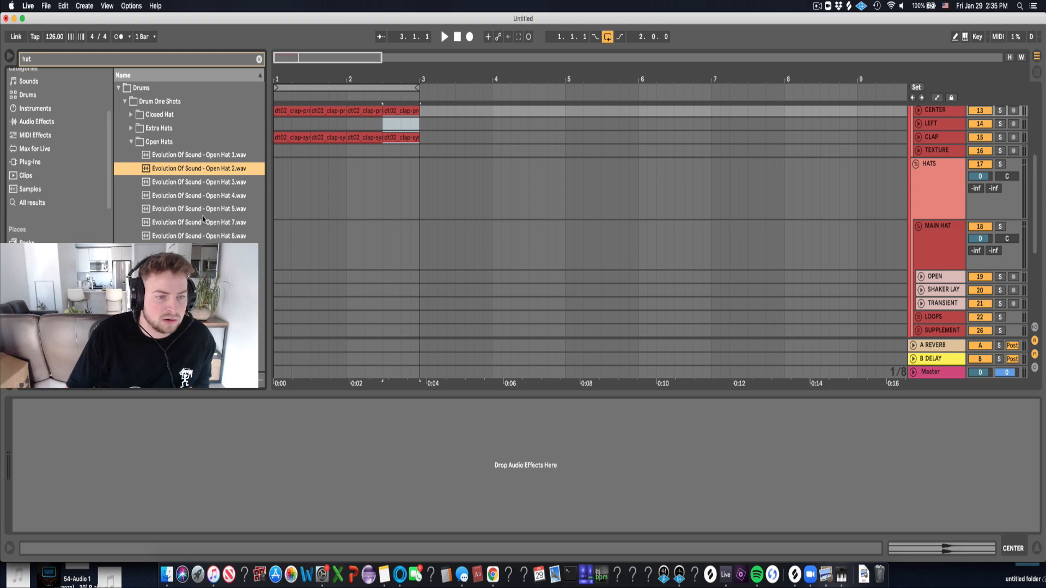
# Expand the OPEN track and place Evolution Of Sound - Open Hat 2 on it at 1.1.3.
pyautogui.click(324, 183)
pyautogui.moveTo(276, 75); pyautogui.dragTo(288, 130)
pyautogui.click(901, 276)
pyautogui.click(921, 276)
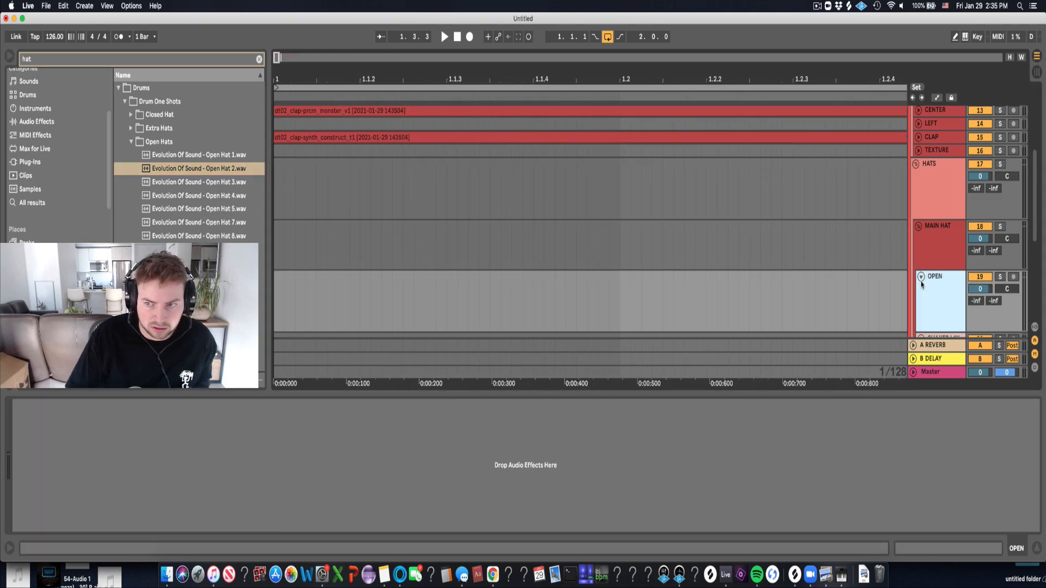
pyautogui.click(357, 301)
pyautogui.press('space')
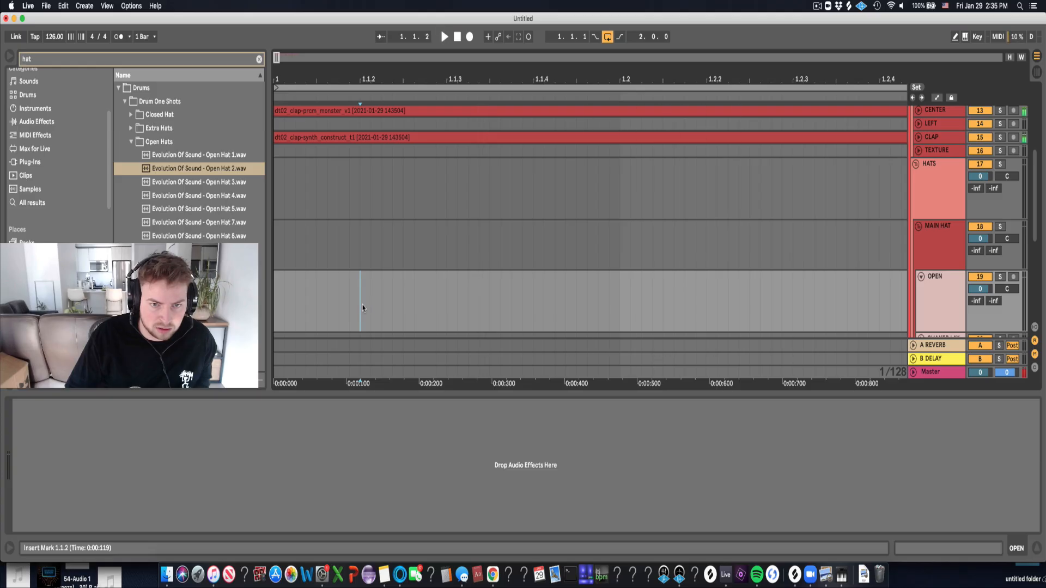
pyautogui.click(445, 312)
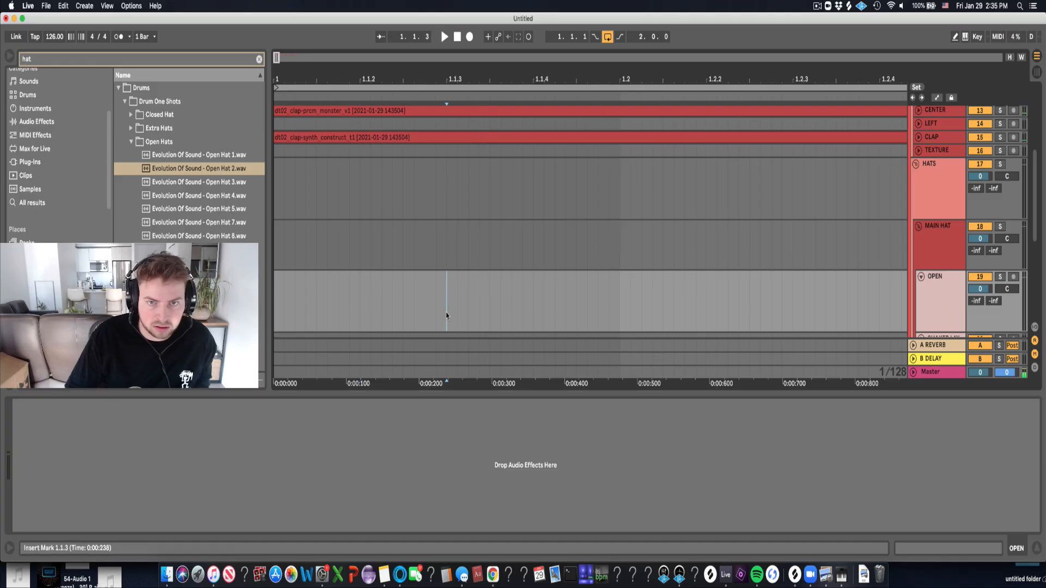
pyautogui.press('Return')
# Play the open hat from 1.1.1 and trim its clip to end at 1.2.1.
pyautogui.click(277, 309)
pyautogui.press('space')
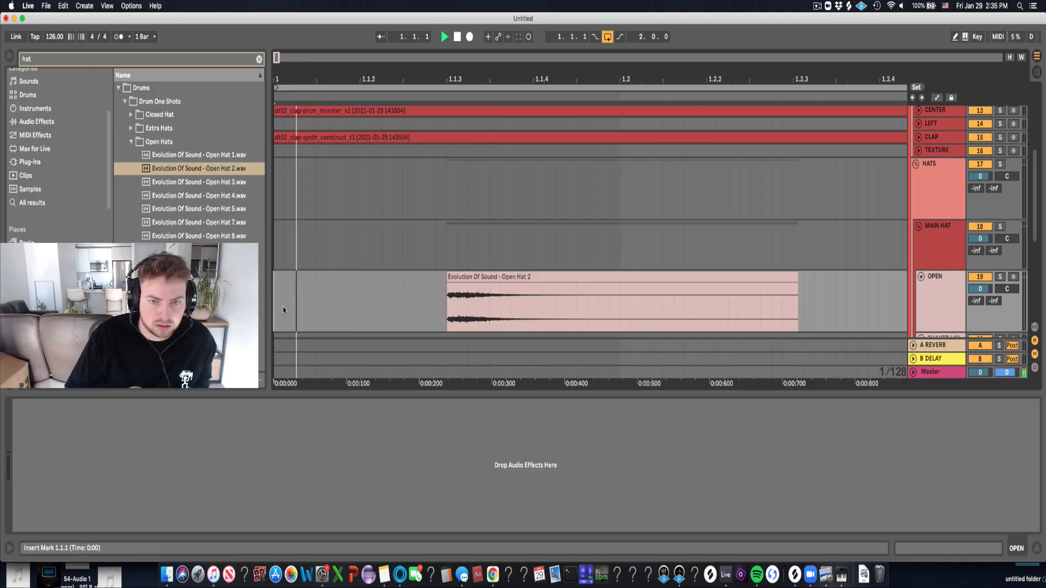
pyautogui.press('space')
pyautogui.moveTo(797, 303); pyautogui.dragTo(620, 302)
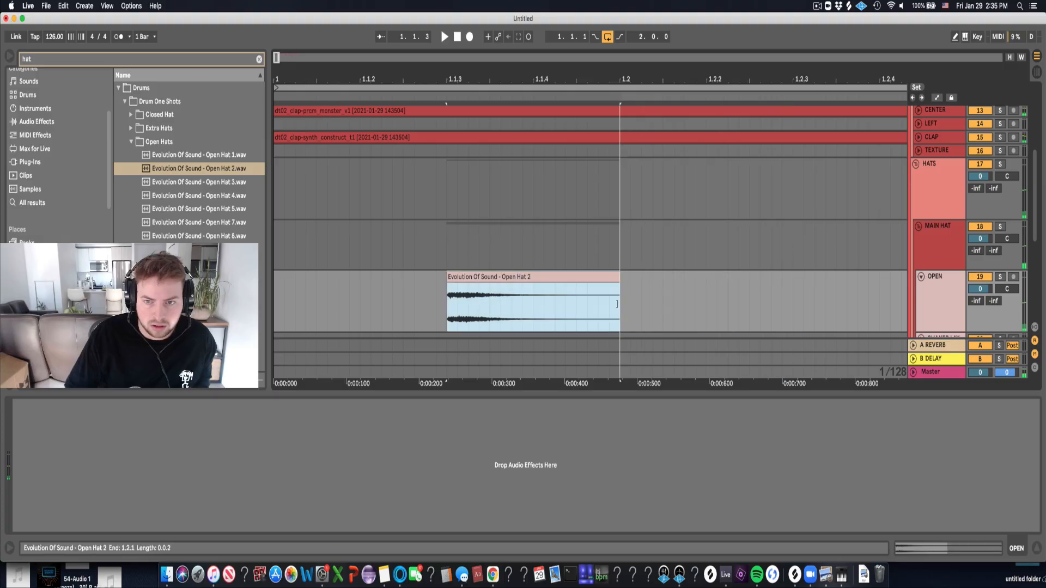
# Duplicate beat 1.1.1 to 1.2.1 of the OPEN track so a second hat falls on 1.2.3.
pyautogui.moveTo(600, 83); pyautogui.dragTo(331, 276)
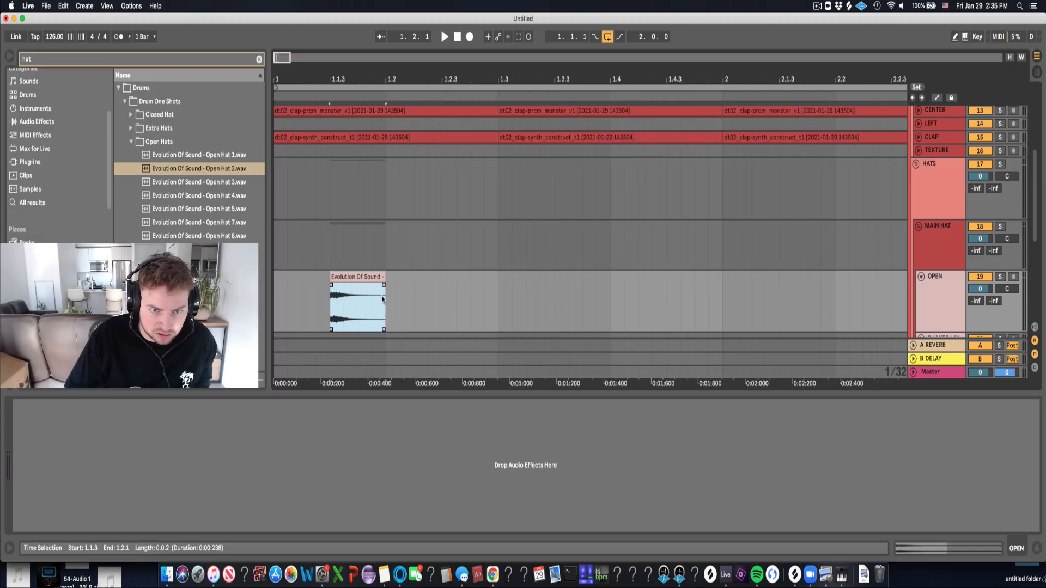
pyautogui.moveTo(386, 301); pyautogui.dragTo(275, 303)
pyautogui.press('super+d')
pyautogui.click(469, 299)
pyautogui.click(347, 278)
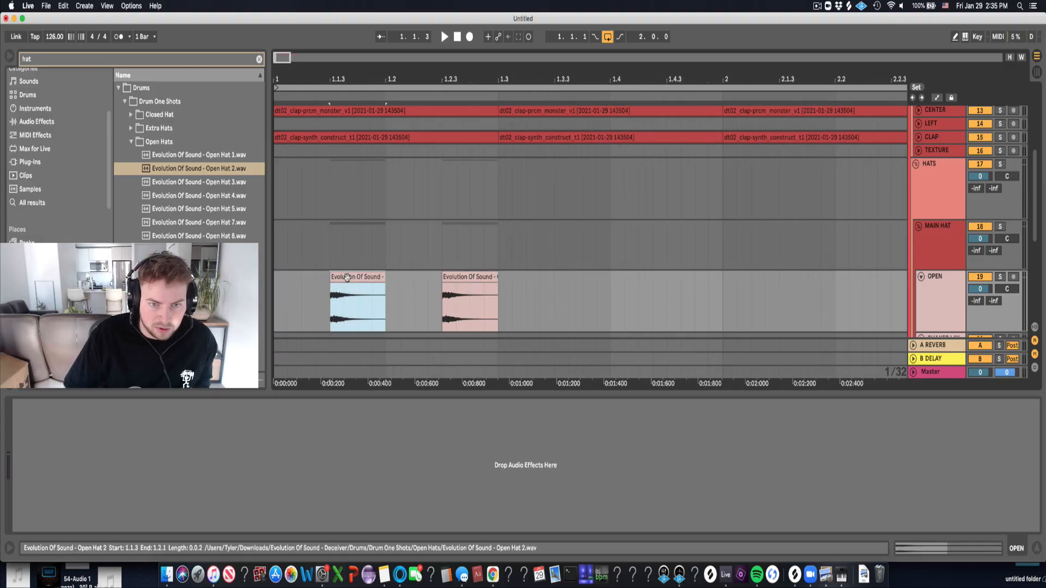
# Shorten the first open hat clip to end at about 1.1.4 and add a fade-out at its end.
pyautogui.click(383, 289)
pyautogui.moveTo(385, 278); pyautogui.dragTo(345, 287)
pyautogui.click(356, 294)
# Loop 1.1.1 to 1.3.1 and listen to the two open hats with the drums.
pyautogui.click(461, 277)
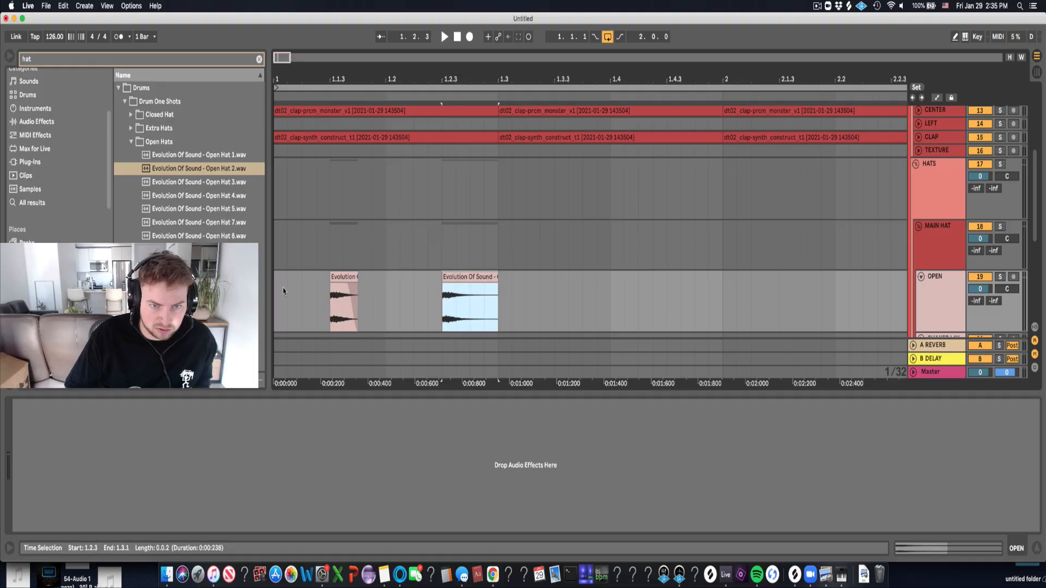
pyautogui.moveTo(277, 290); pyautogui.dragTo(496, 298)
pyautogui.press('super+l')
pyautogui.press('space')
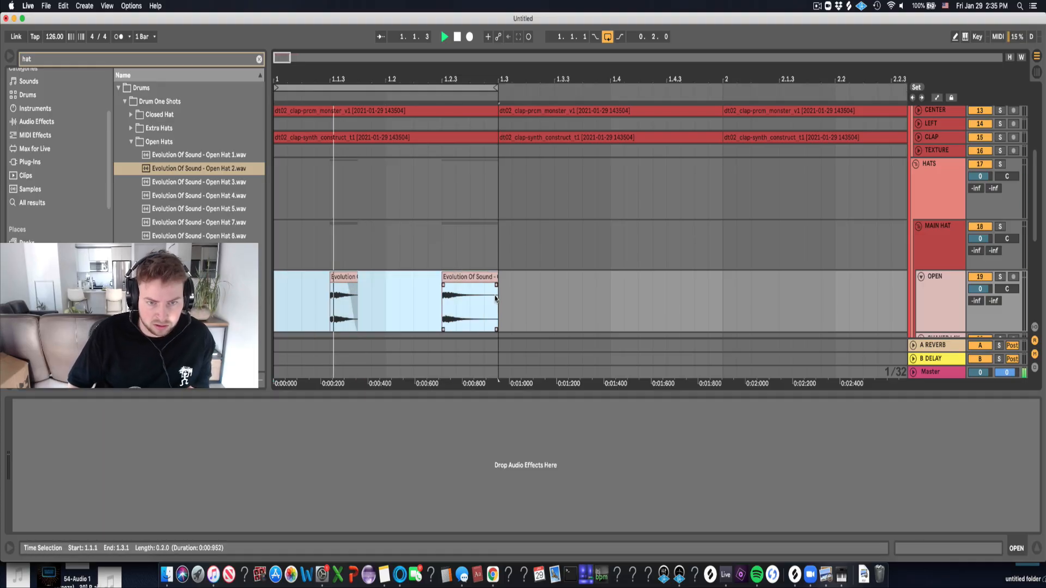
pyautogui.press('space')
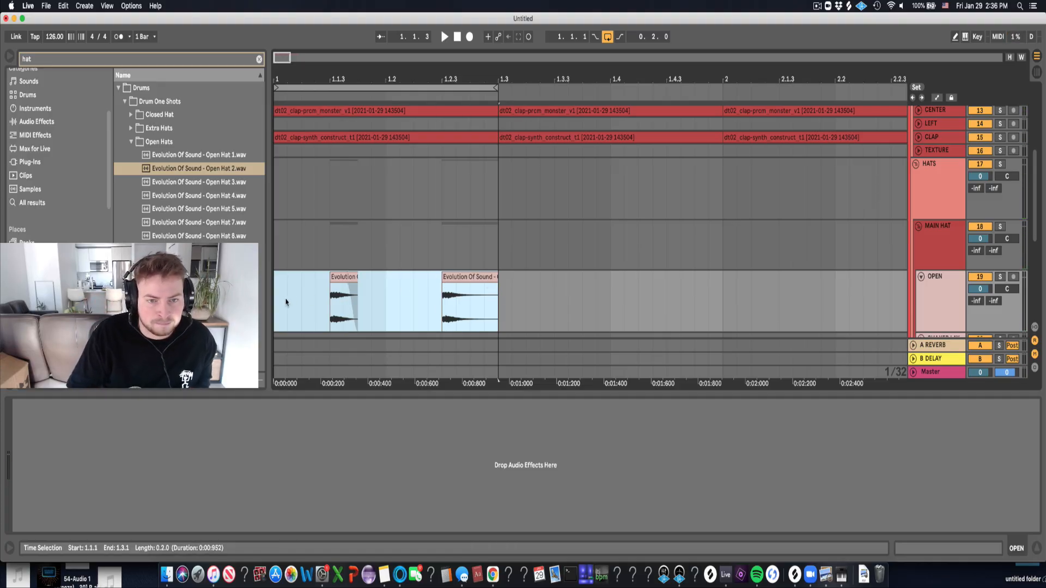
# Consolidate 1.1.1 to 1.3.1 on the OPEN track and duplicate it three times to fill both bars.
pyautogui.moveTo(286, 303); pyautogui.dragTo(495, 306)
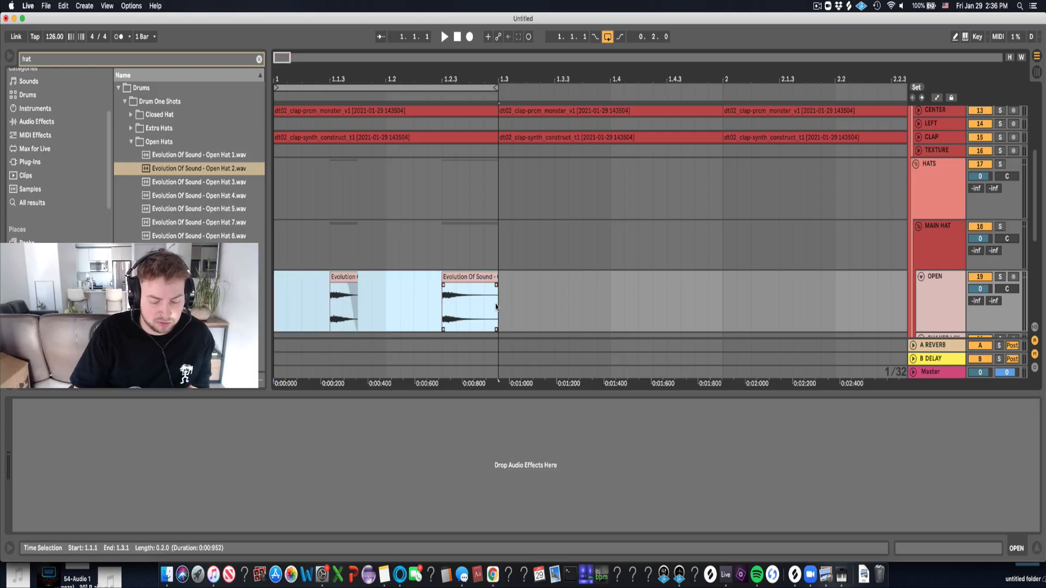
pyautogui.hotkey('ctrl', 'j')
pyautogui.hotkey('ctrl', 'd')
pyautogui.hotkey('ctrl', 'd')
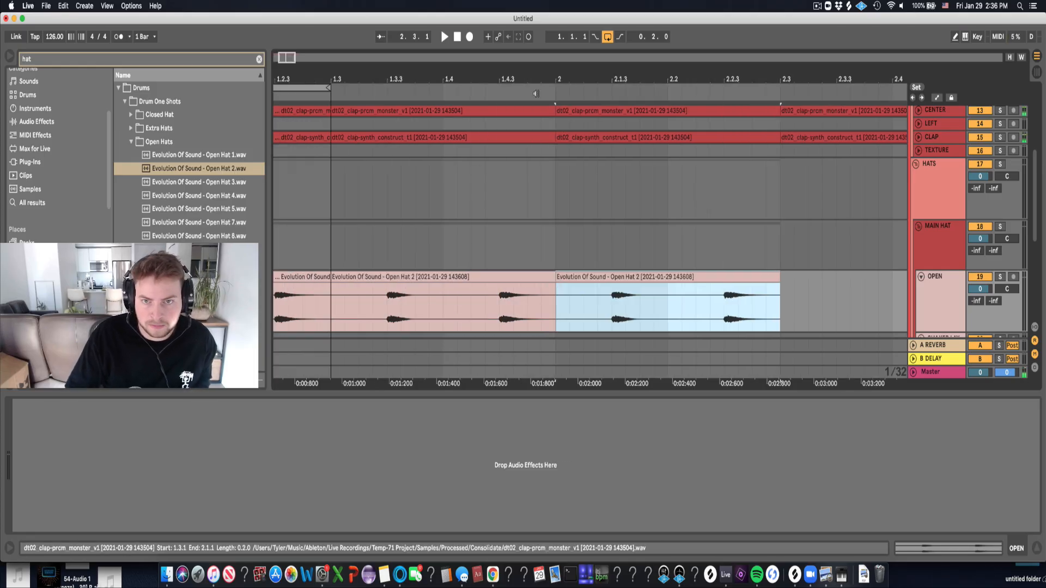
pyautogui.press('super+d')
# Extend the loop to a length of 2.0.1 and solo the OPEN track for playback.
pyautogui.scroll(-5, 545, 201)
pyautogui.moveTo(346, 88); pyautogui.dragTo(572, 125)
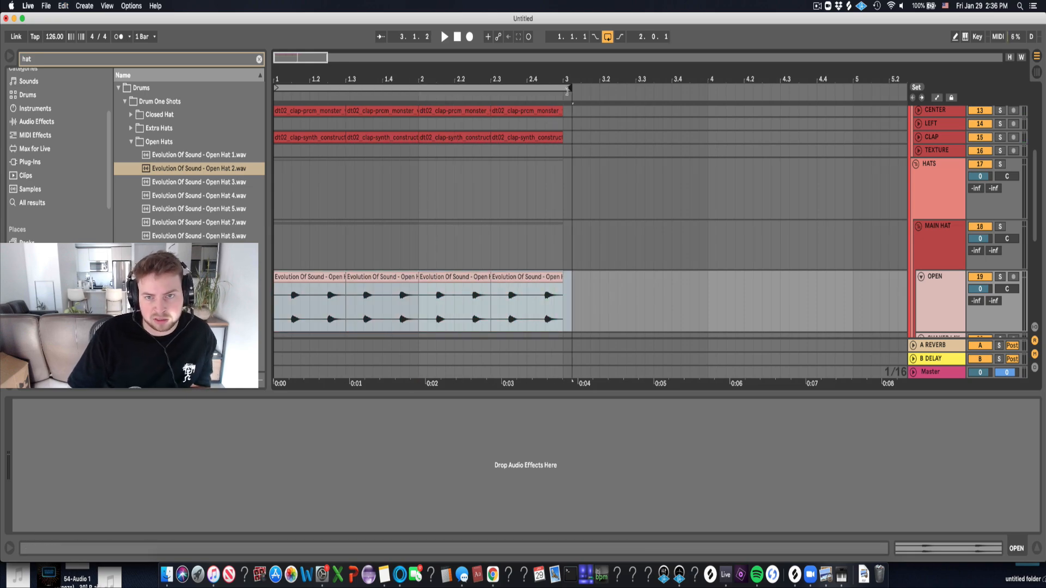
pyautogui.click(1000, 277)
pyautogui.click(320, 272)
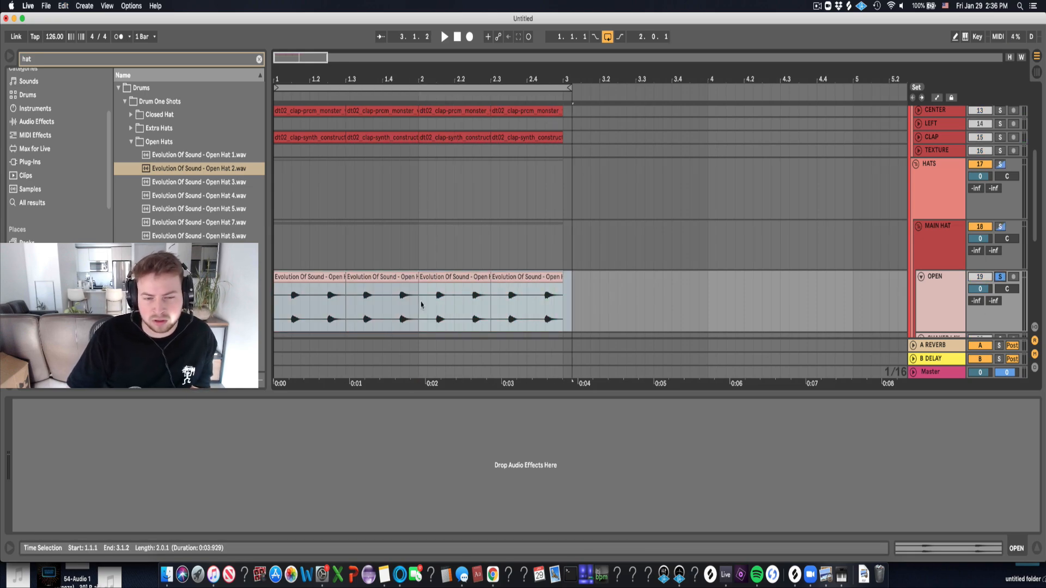
pyautogui.press('space')
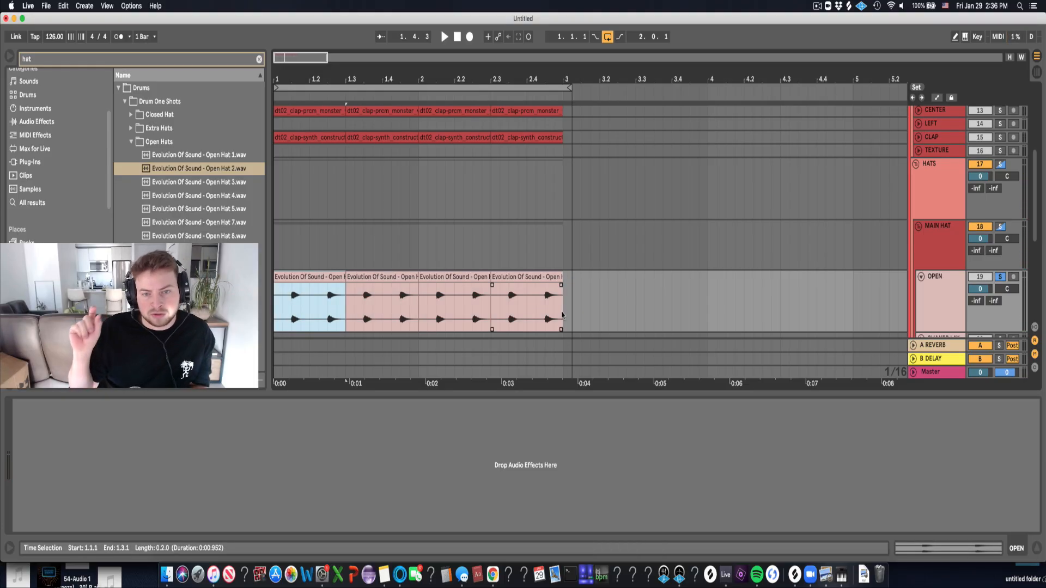
# Focus on the open hat hit at 1.1.3 and expand the SHAKER LAY and TRANSIENT tracks.
pyautogui.moveTo(286, 78); pyautogui.dragTo(294, 74)
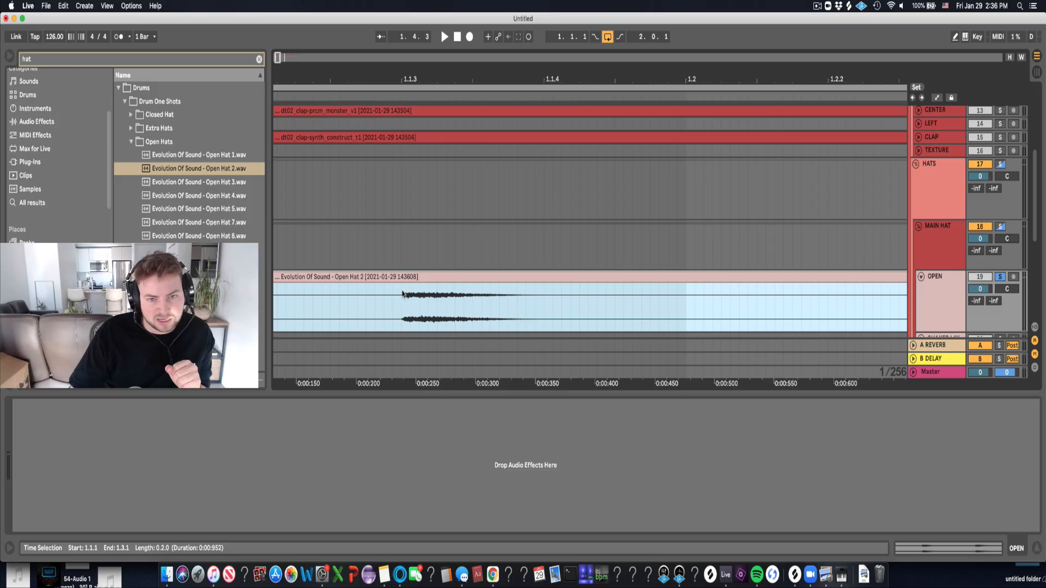
pyautogui.scroll(-3, 892, 281)
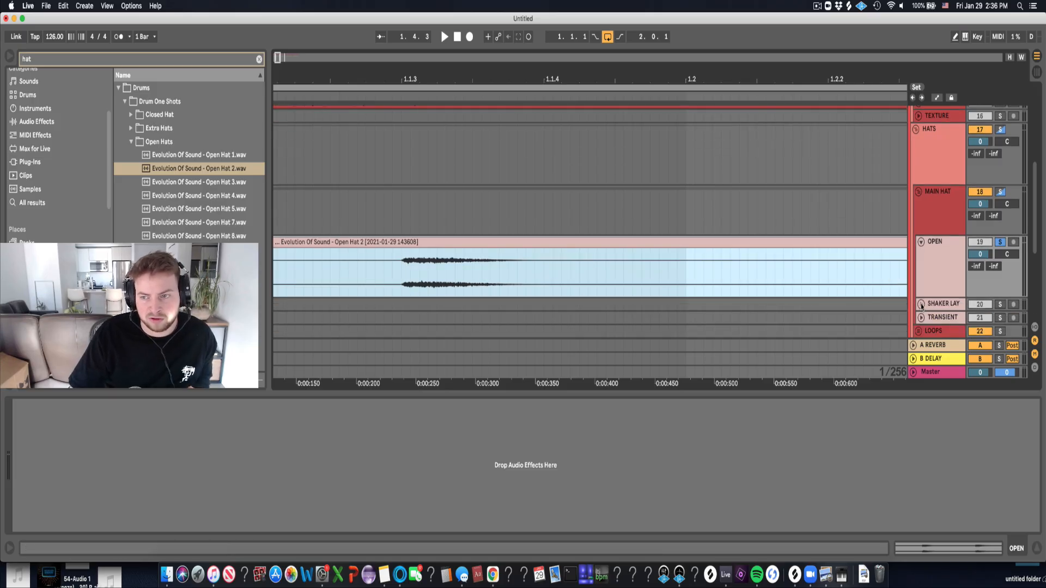
pyautogui.scroll(-8, 923, 305)
pyautogui.click(921, 267)
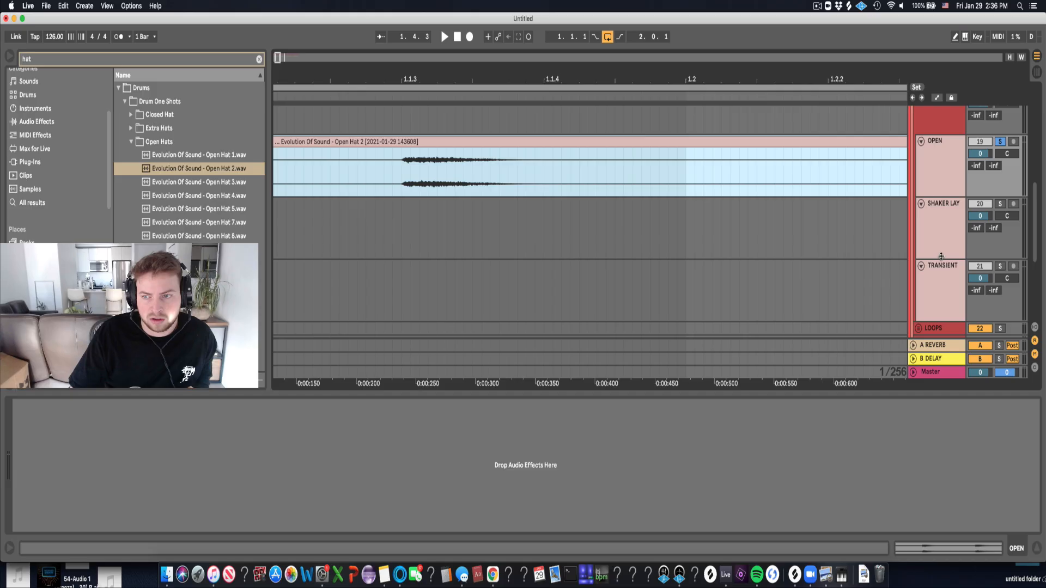
# Place Evolution Of Sound - Closed Hat 4 from the Closed Hat folder on the TRANSIENT track at 1.1.3.
pyautogui.click(104, 60)
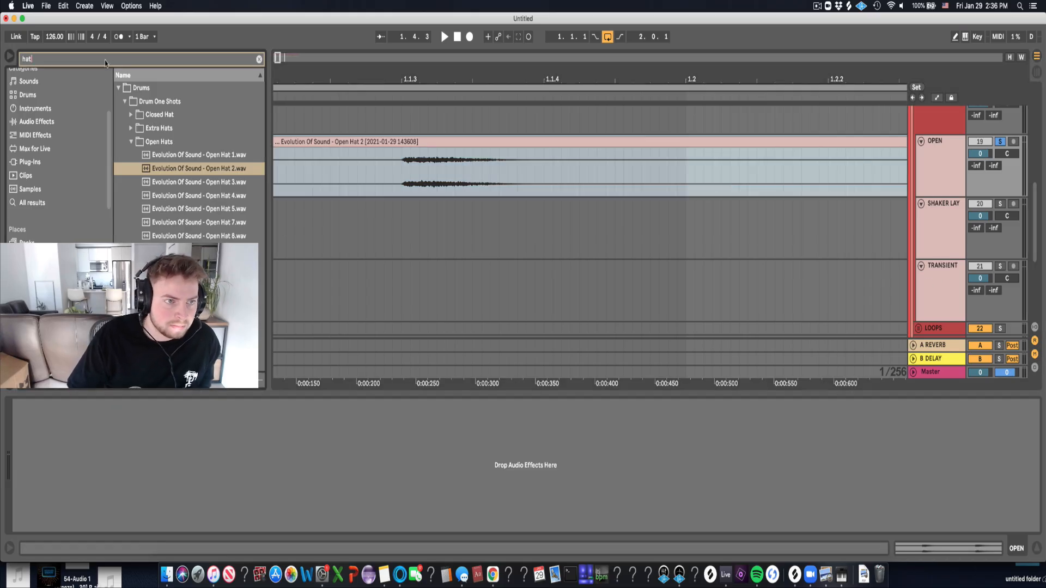
pyautogui.click(131, 114)
pyautogui.click(180, 172)
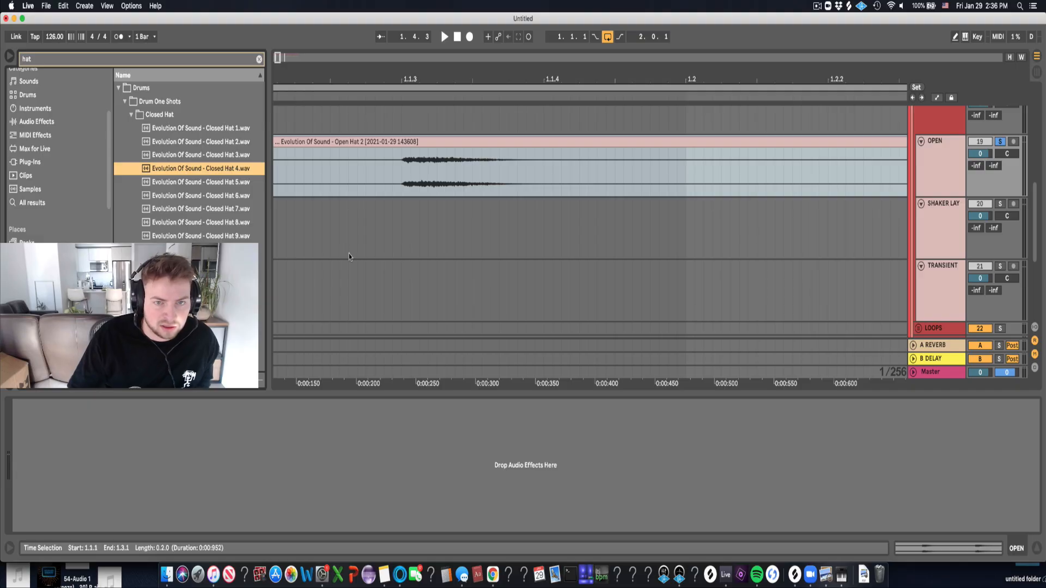
pyautogui.click(401, 313)
pyautogui.press('Return')
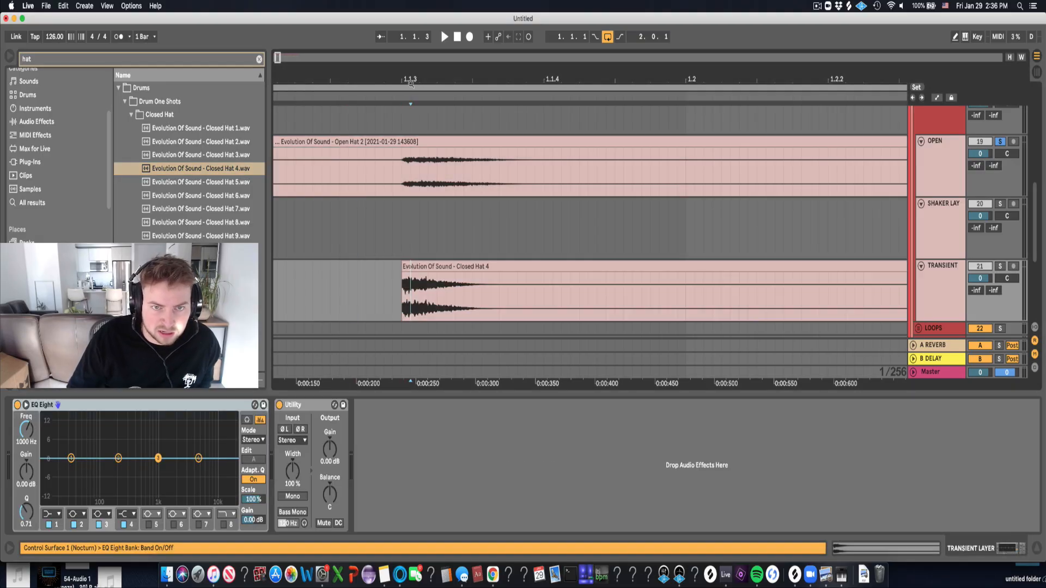
# Highlight about the first 2 ms of the open hat at 1.1.3 to compare its attack with the closed hat layer.
pyautogui.moveTo(410, 83); pyautogui.dragTo(406, 136)
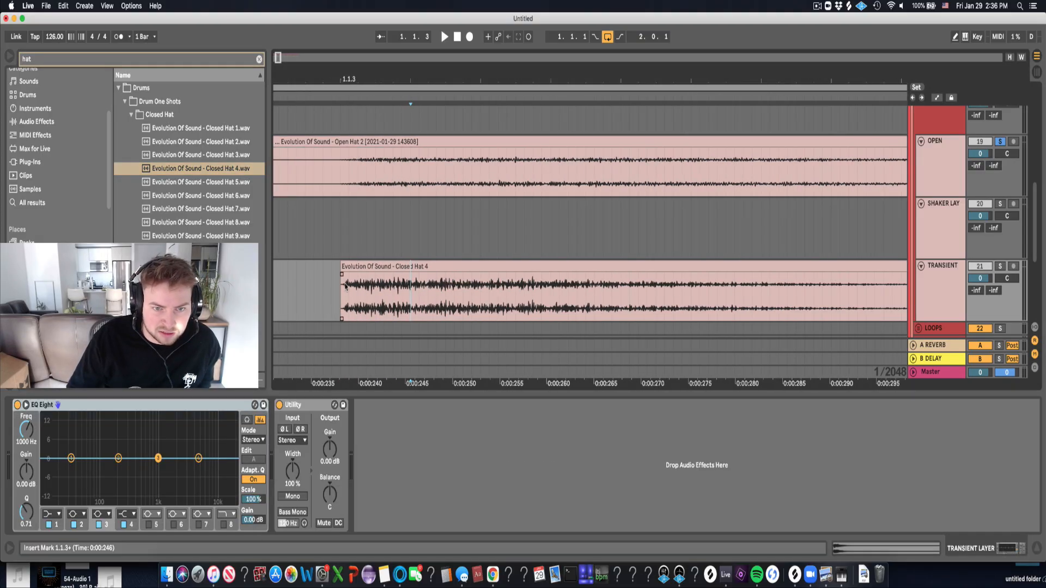
pyautogui.moveTo(341, 164); pyautogui.dragTo(358, 163)
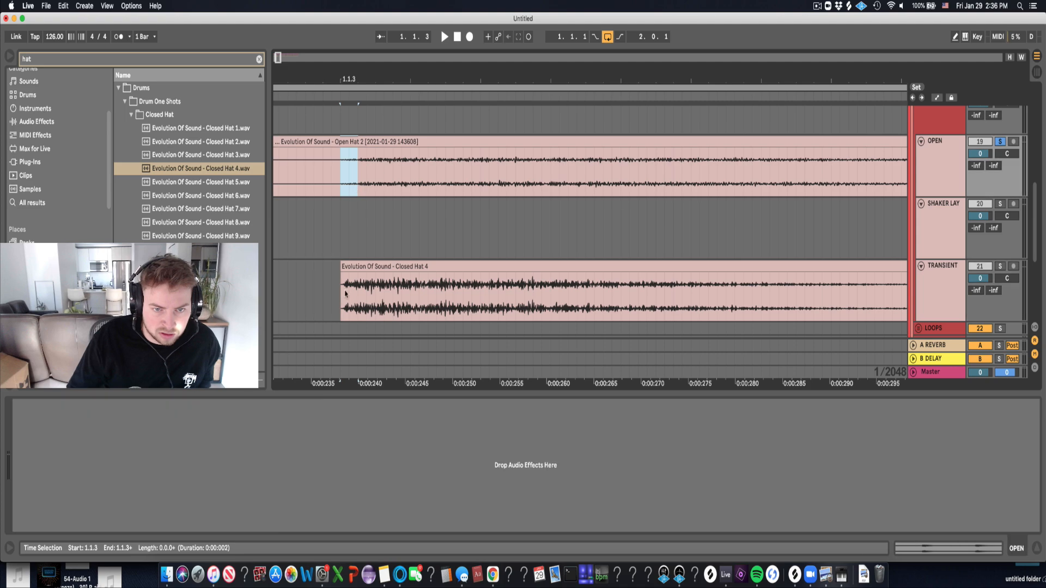
pyautogui.moveTo(523, 76); pyautogui.dragTo(522, 32)
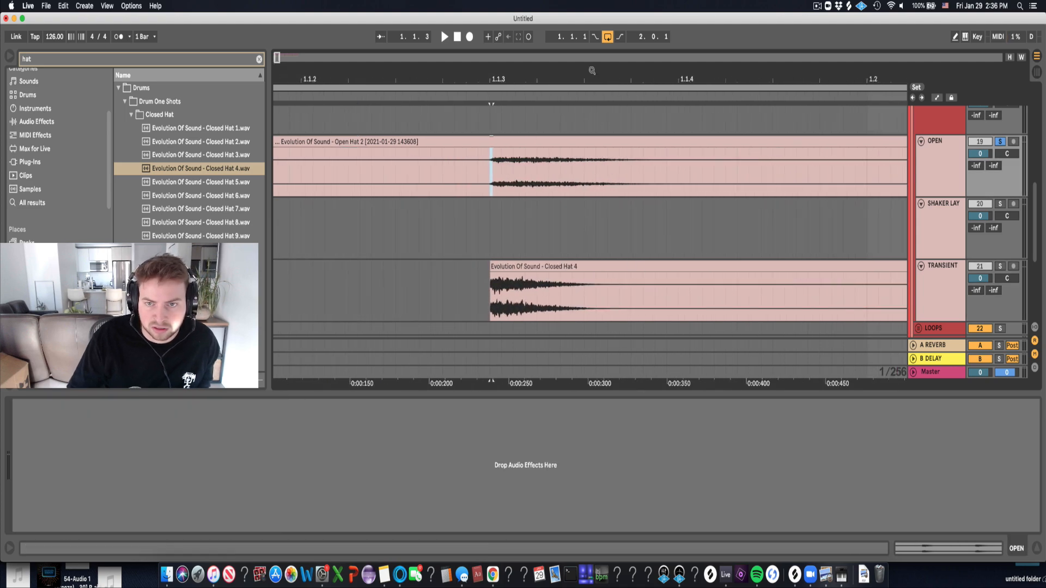
# Shorten the Closed Hat 4 clip on the TRANSIENT track to end just past 1.1.4 and fade out its tail.
pyautogui.moveTo(587, 73); pyautogui.dragTo(400, 33)
pyautogui.click(474, 237)
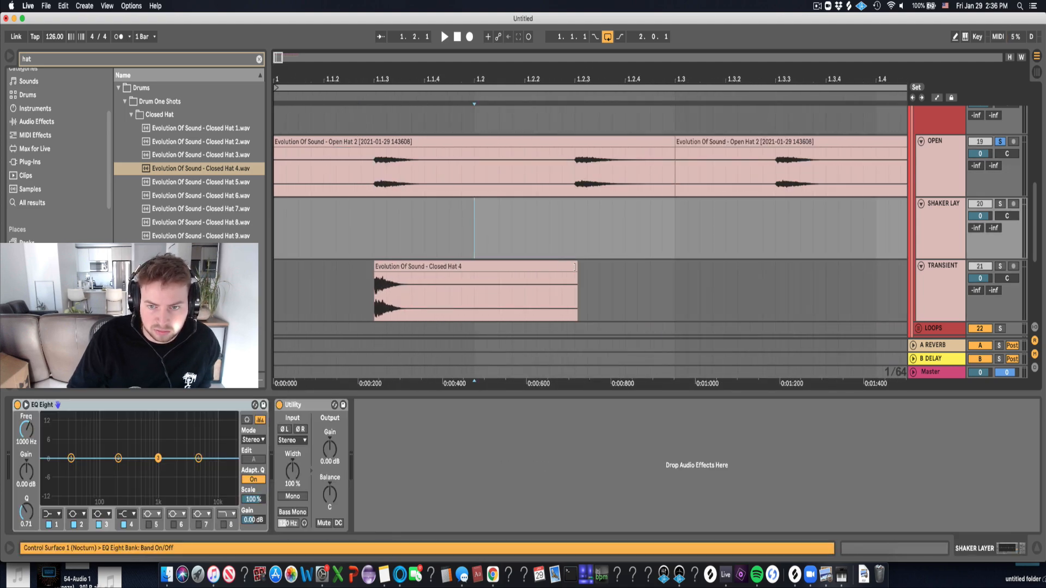
pyautogui.moveTo(573, 275); pyautogui.dragTo(382, 276)
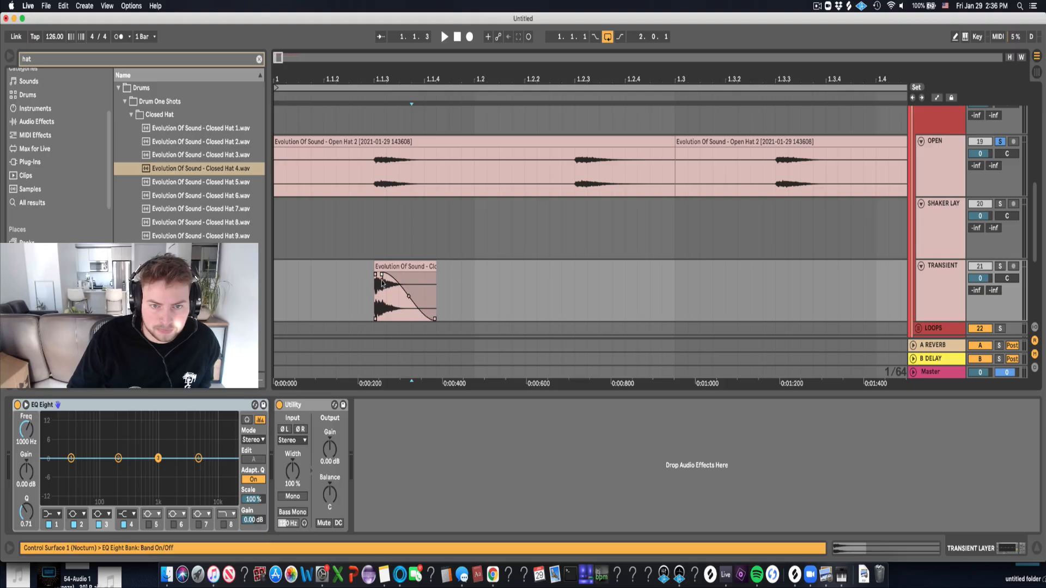
pyautogui.click(335, 317)
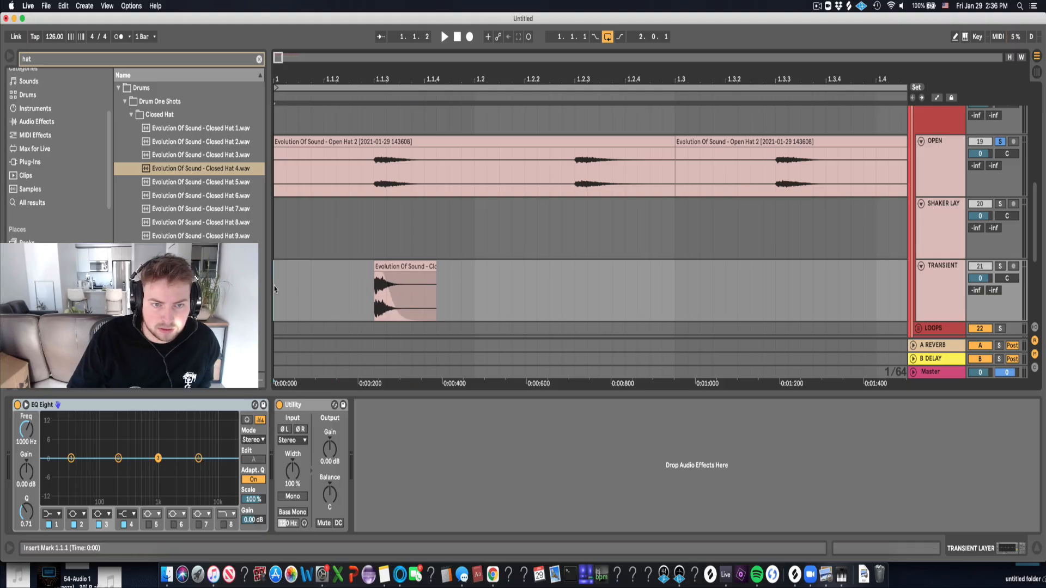
# Audition the layered hats, clear the track solos, and set the TRANSIENT track volume to -6.0 dB.
pyautogui.press('space')
pyautogui.click(1000, 266)
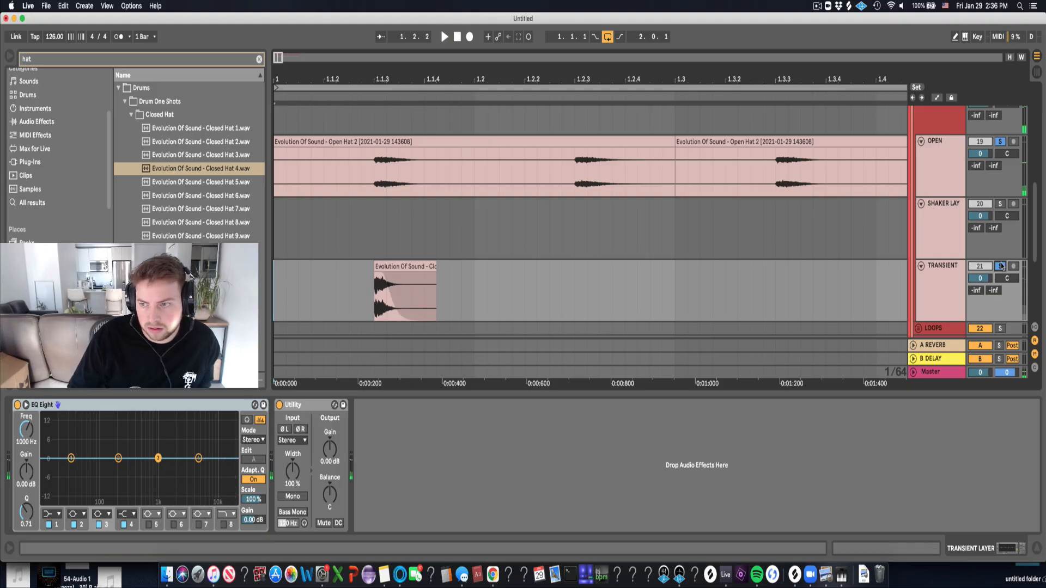
pyautogui.click(1001, 265)
pyautogui.moveTo(979, 279); pyautogui.dragTo(980, 289)
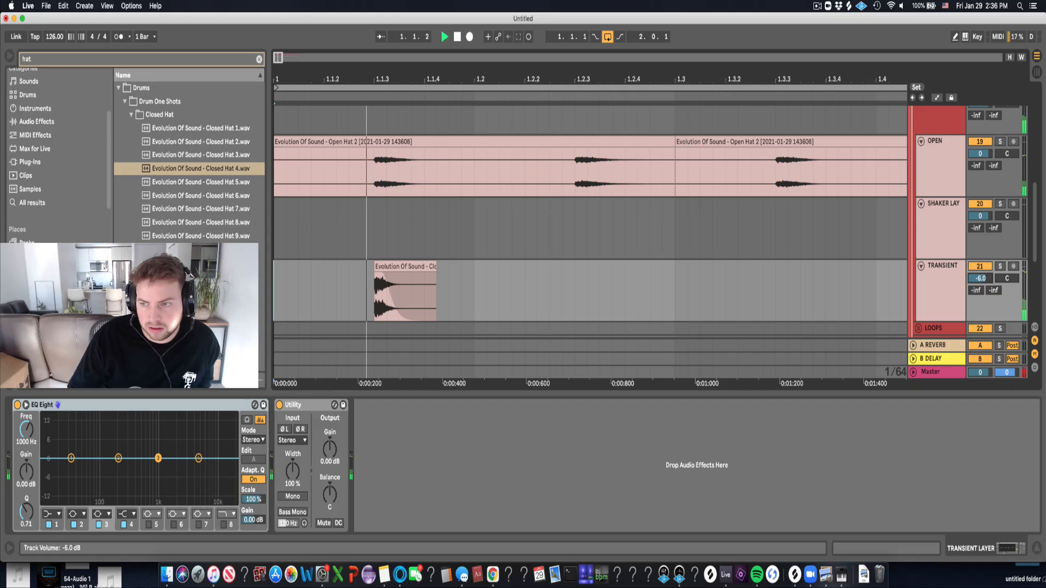
pyautogui.moveTo(612, 75); pyautogui.dragTo(612, 52)
pyautogui.press('space')
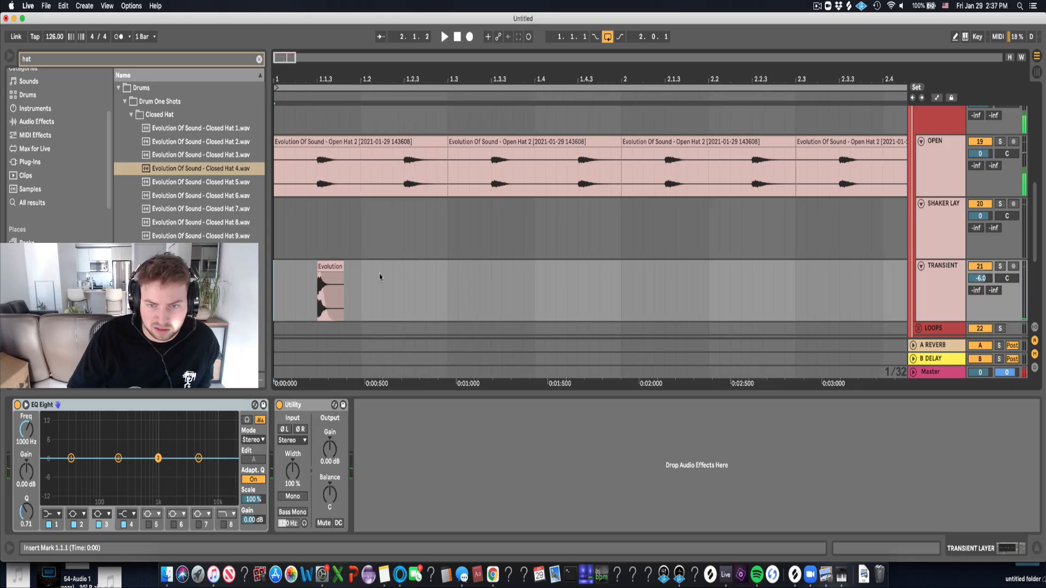
# Duplicate the closed hat on the TRANSIENT track to 1.2.3, then loop the first bar and play it.
pyautogui.moveTo(361, 283); pyautogui.dragTo(622, 283)
pyautogui.hotkey('ctrl', 'd')
pyautogui.hotkey('ctrl', 'l')
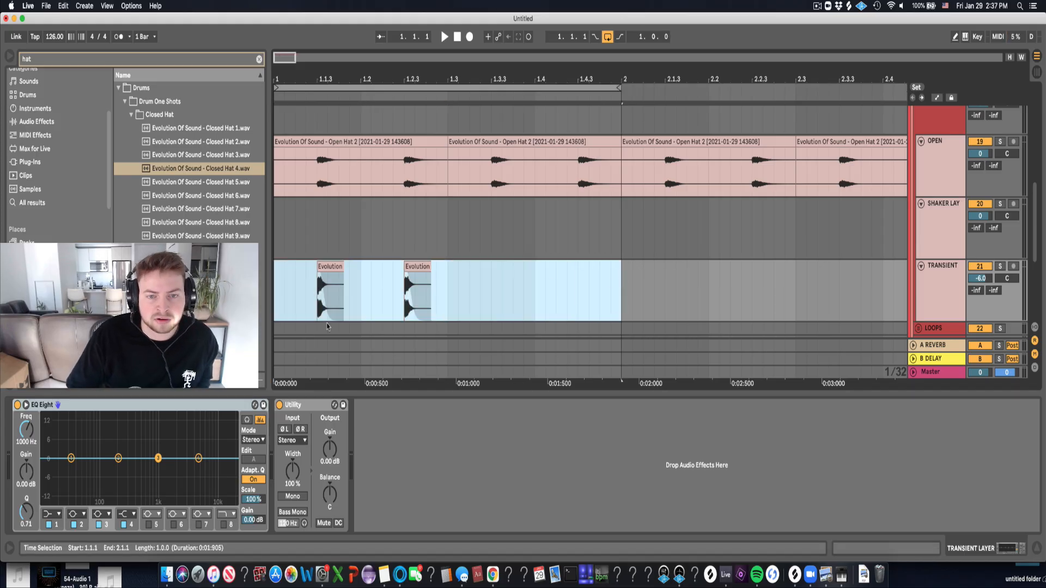
pyautogui.press('space')
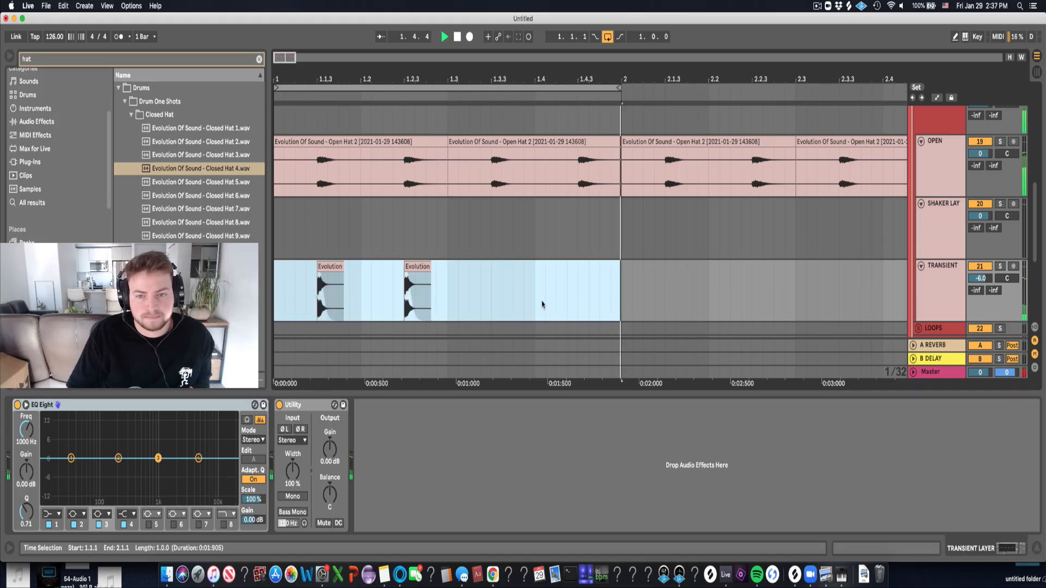
pyautogui.press('space')
# Consolidate the OPEN and TRANSIENT clips from 1.1.1 to 1.3.1 and duplicate them three times to fill two bars.
pyautogui.moveTo(447, 289); pyautogui.dragTo(256, 178)
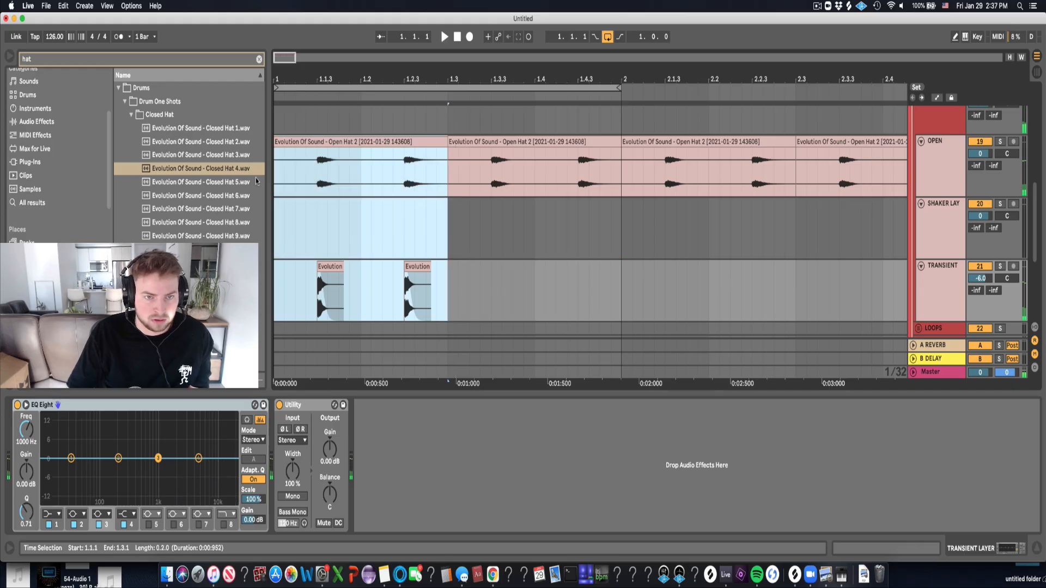
pyautogui.hotkey('ctrl', 'j')
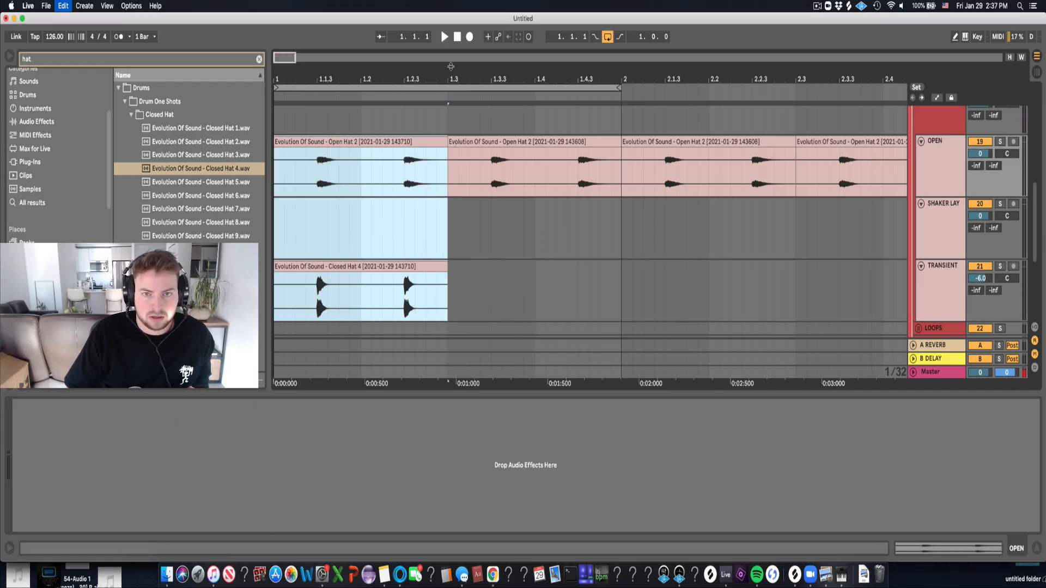
pyautogui.press('super+d')
pyautogui.press('super+d')
pyautogui.press('super+d')
# Play the hat pattern and extend the loop to two bars, ending at bar 3.
pyautogui.moveTo(461, 80); pyautogui.dragTo(349, 54)
pyautogui.click(391, 94)
pyautogui.press('space')
pyautogui.click(388, 90)
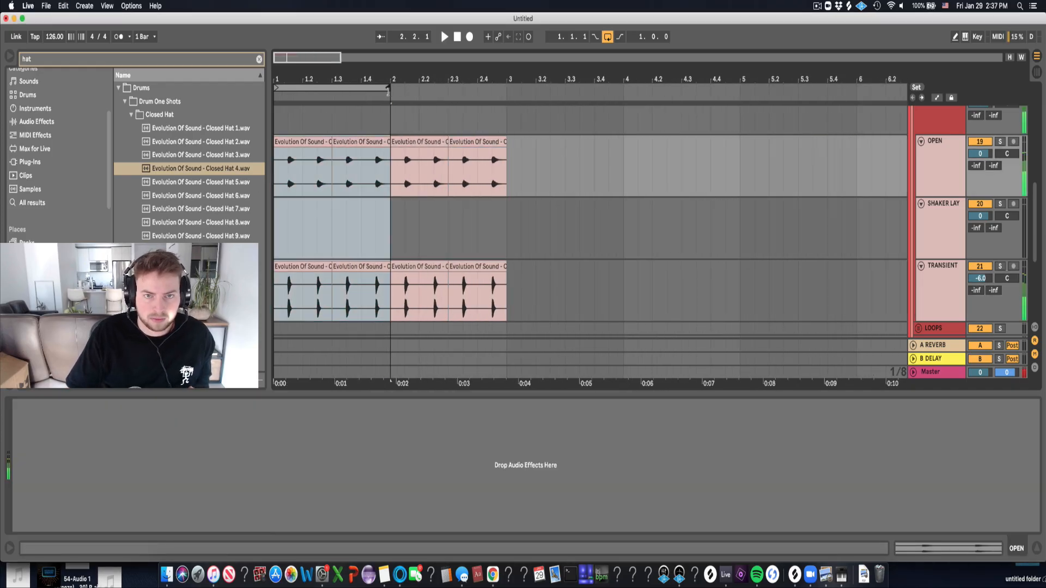
pyautogui.moveTo(388, 90); pyautogui.dragTo(507, 90)
# Collapse the MAIN HAT, HATS, CLAP and DRUMS groups and expand the BASS 1 track.
pyautogui.scroll(2, 515, 210)
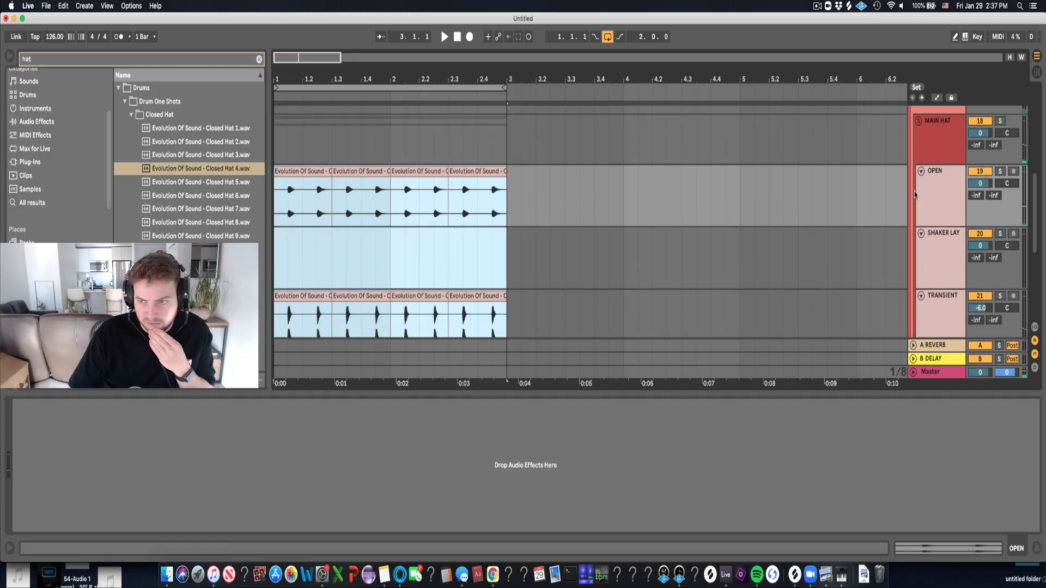
pyautogui.click(919, 122)
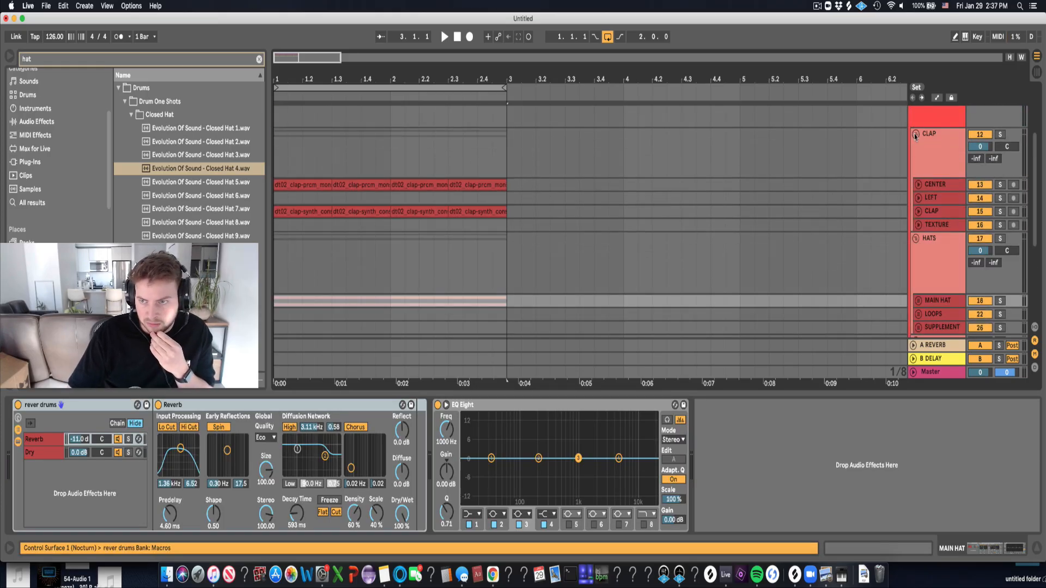
pyautogui.click(916, 148)
pyautogui.scroll(4, 915, 154)
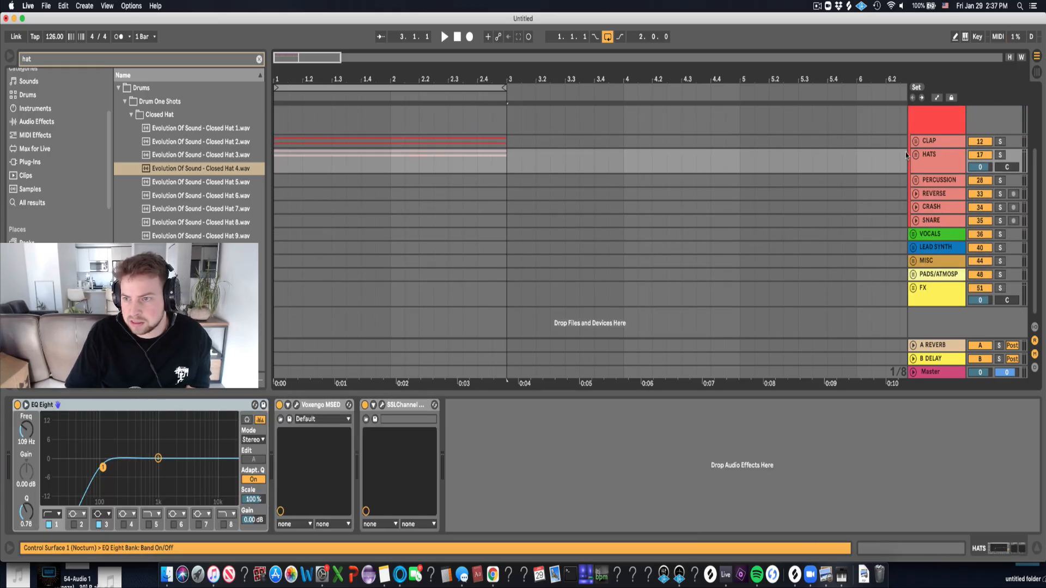
pyautogui.click(914, 152)
pyautogui.click(913, 138)
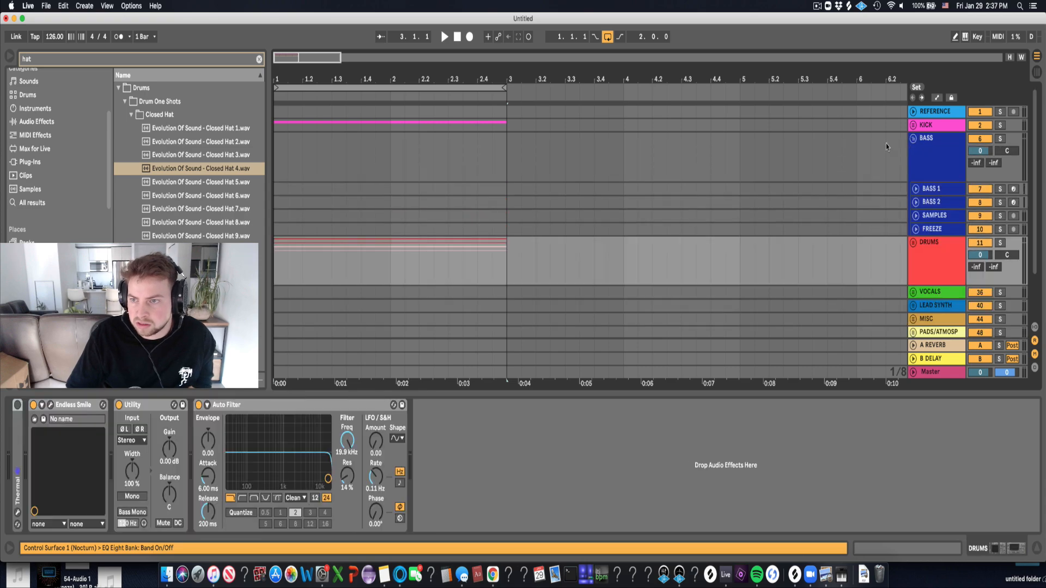
pyautogui.click(915, 190)
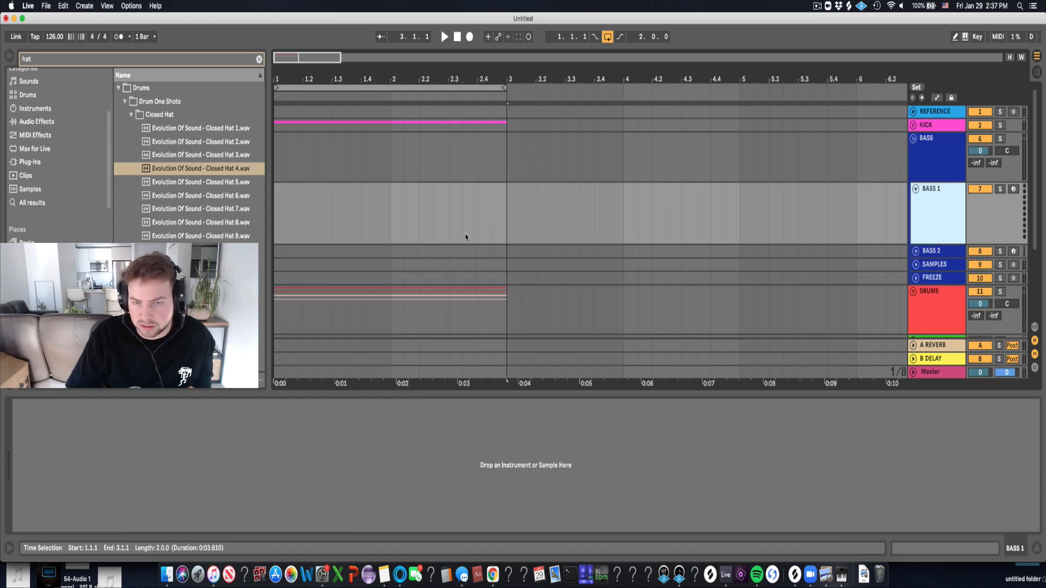
# Clear the browser search and load the EASY TECH BASSLINE preset from the Instrument Rack instruments onto BASS 1.
pyautogui.click(260, 59)
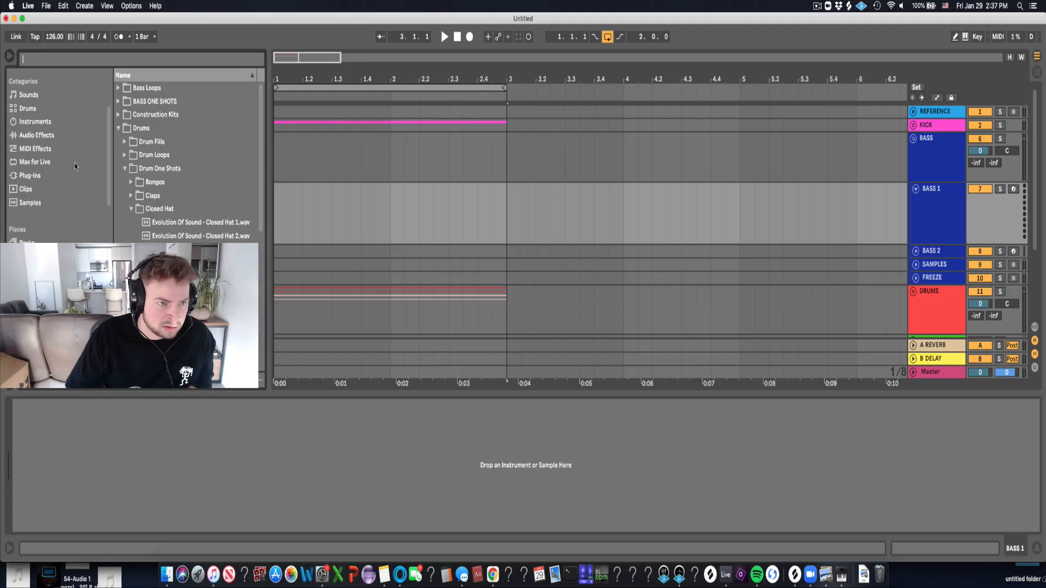
pyautogui.click(36, 123)
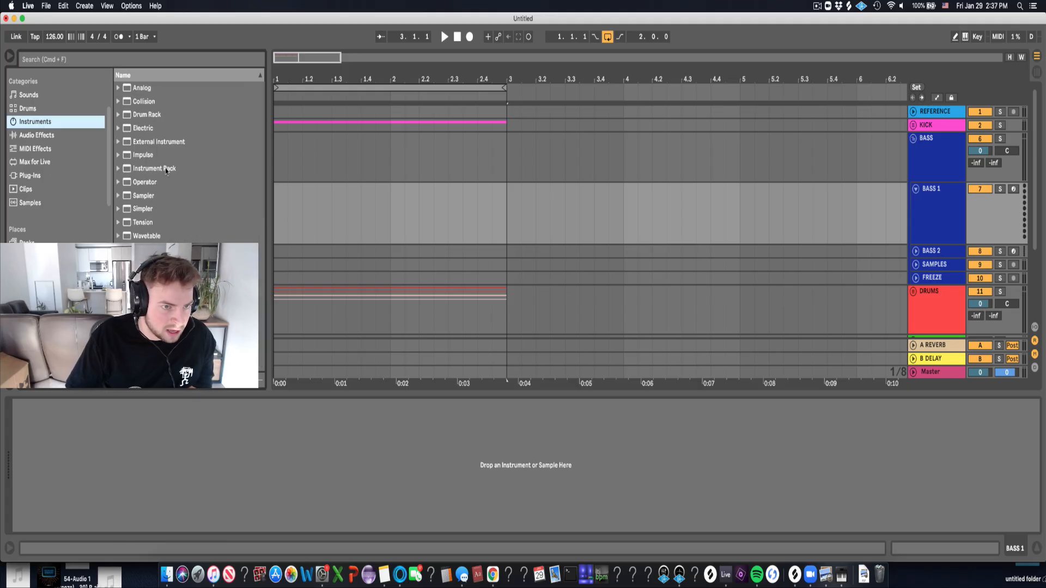
pyautogui.click(119, 169)
pyautogui.moveTo(147, 322); pyautogui.dragTo(388, 234)
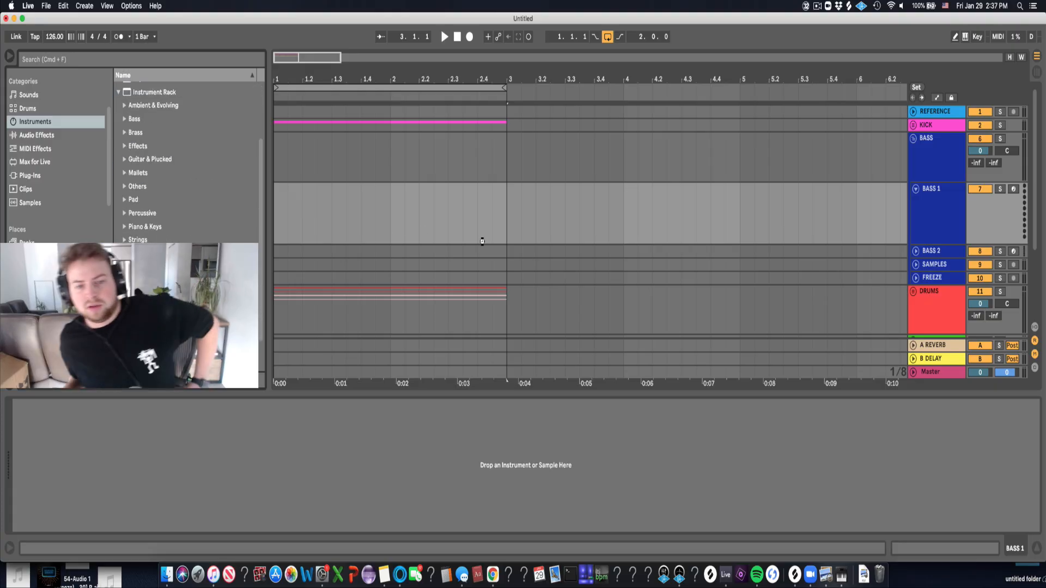
pyautogui.moveTo(482, 241); pyautogui.dragTo(483, 242)
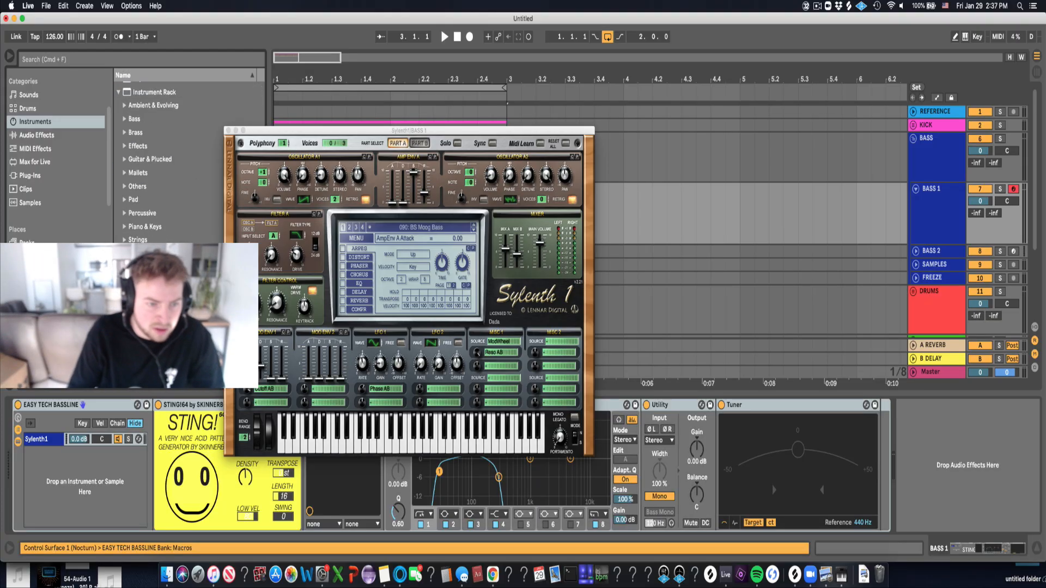
# Close the Sylenth1 window and adjust EQ Eight's band 8 high cut on BASS 1 to about 272 Hz.
pyautogui.click(229, 130)
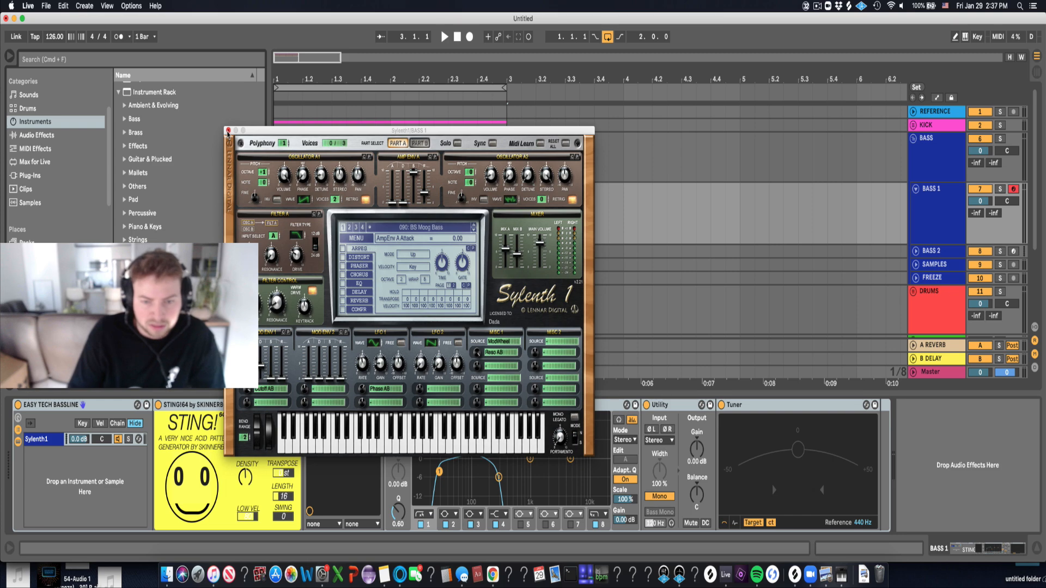
pyautogui.click(229, 131)
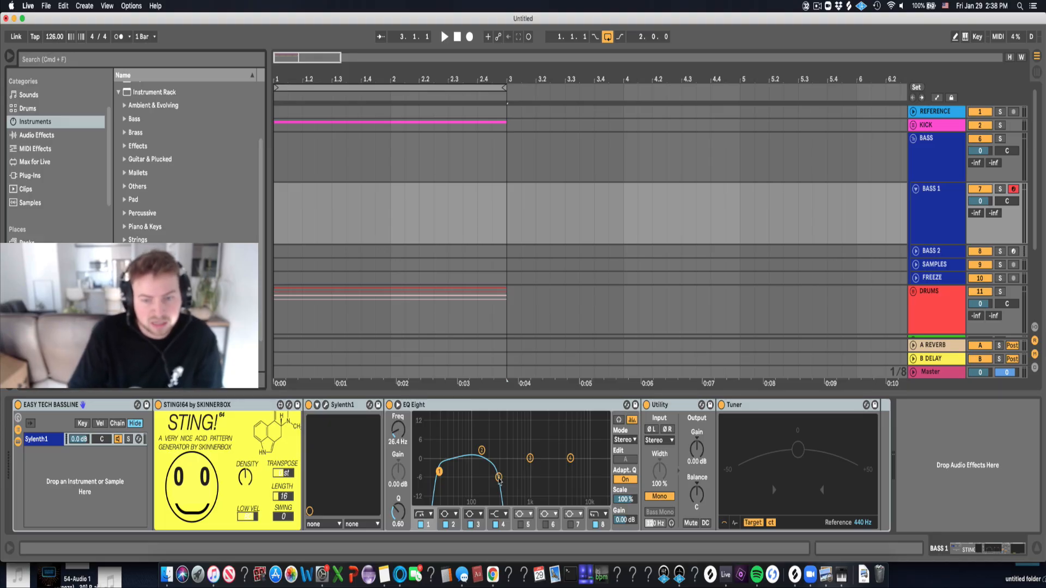
pyautogui.moveTo(498, 477)
pyautogui.mouseDown()
pyautogui.moveTo(582, 467)
pyautogui.moveTo(493, 480)
pyautogui.mouseUp()
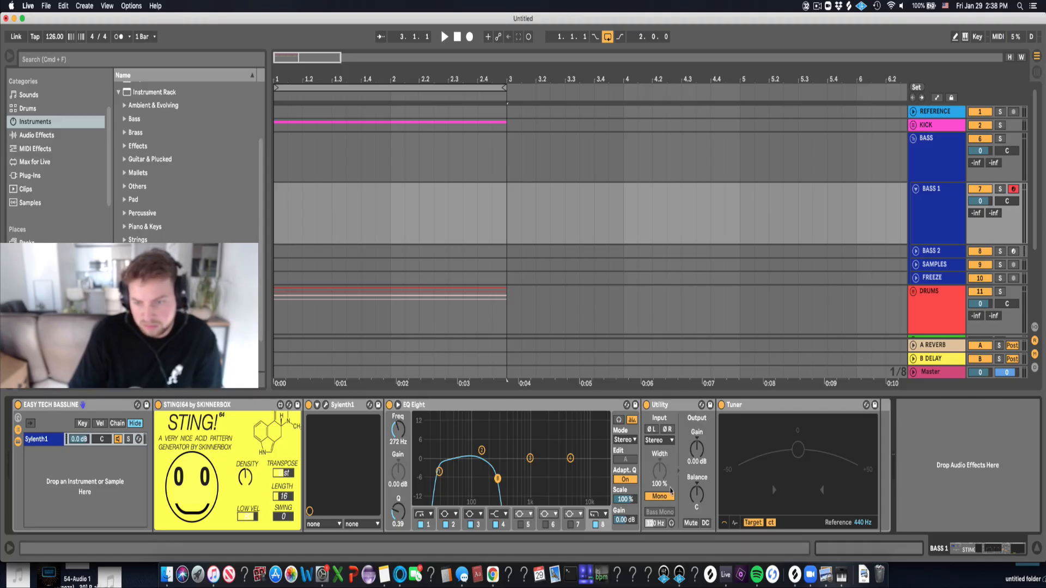
# Play the generated bassline with the drums from 1.1.1 and adjust the Density of the STING! pattern generator.
pyautogui.click(285, 231)
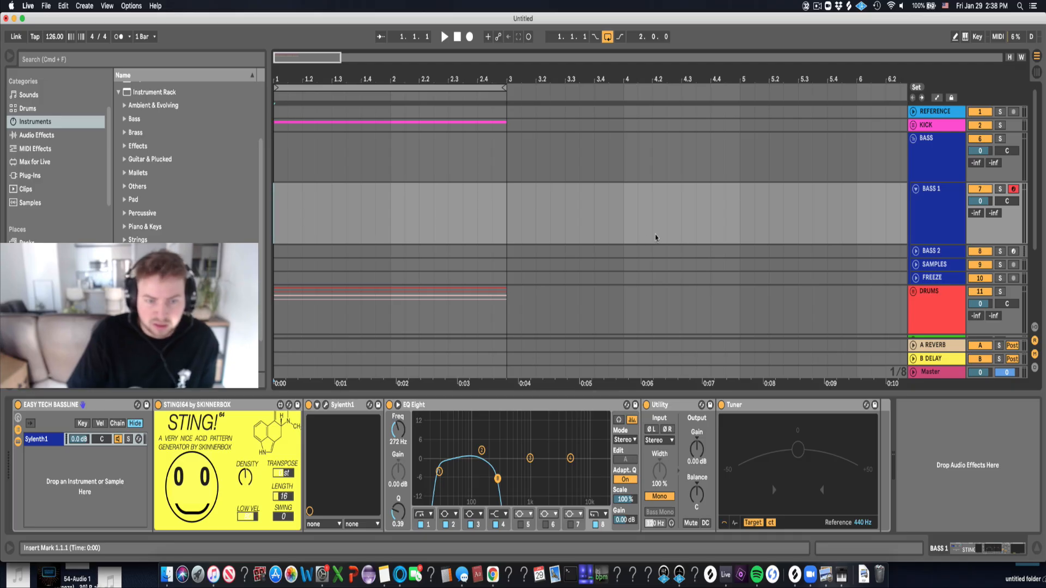
pyautogui.press('space')
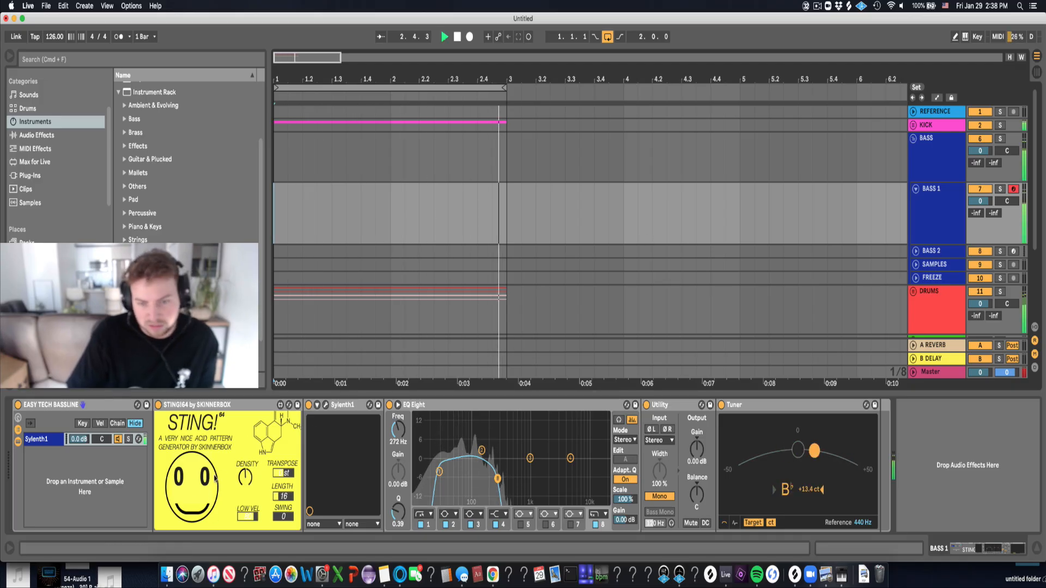
pyautogui.press('space')
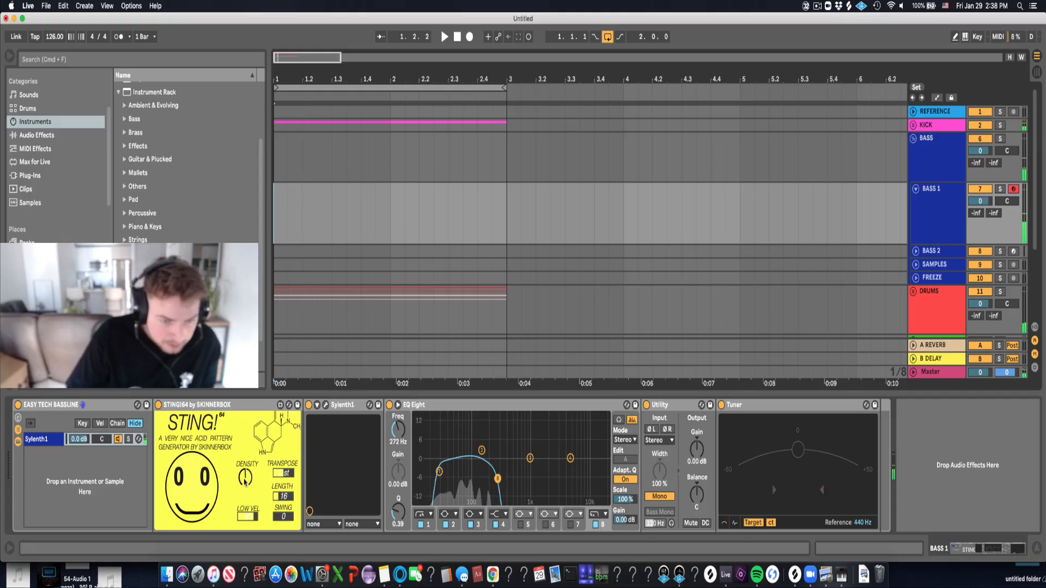
pyautogui.press('space')
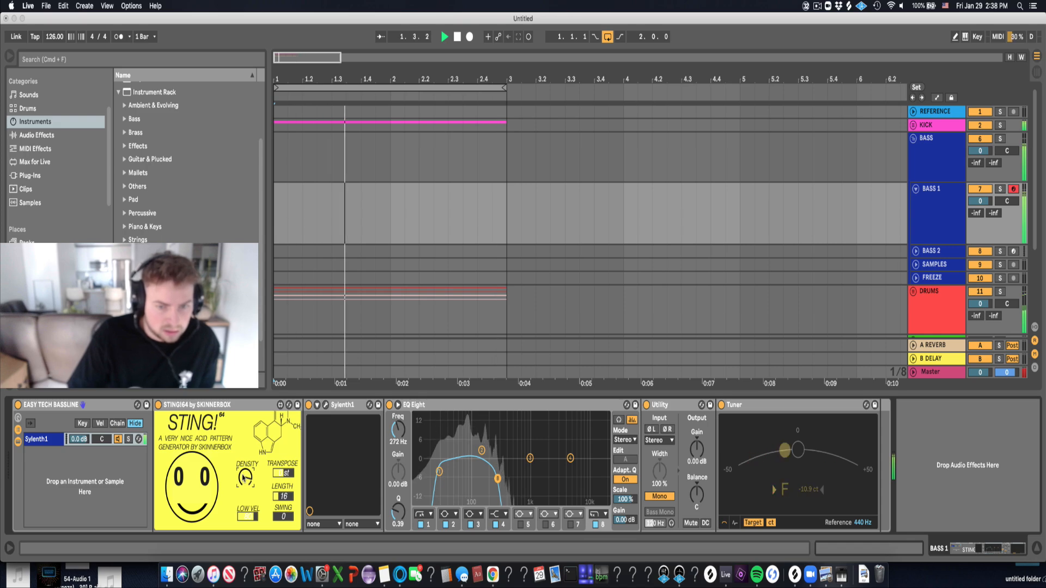
pyautogui.press('space')
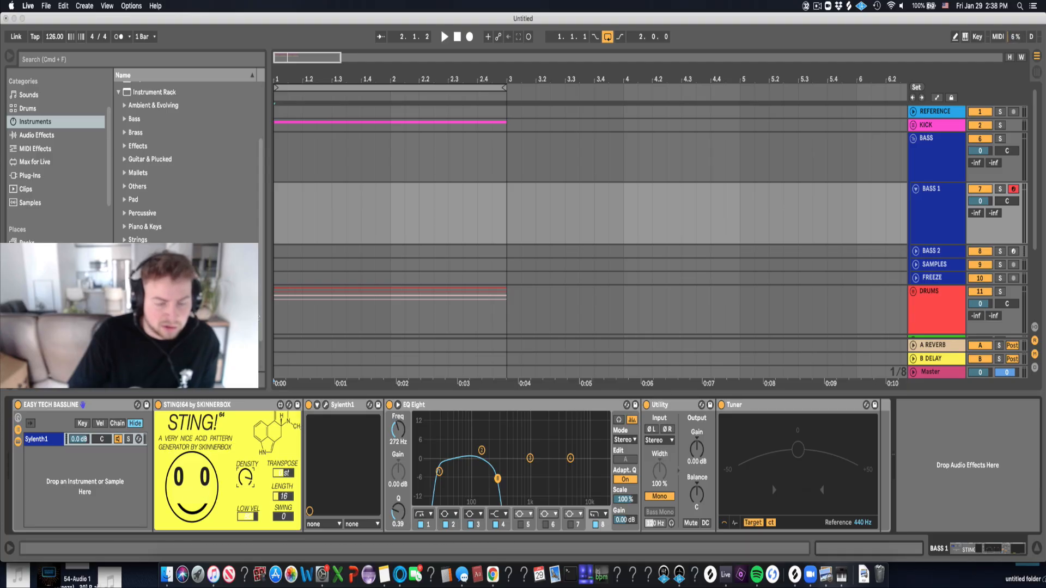
pyautogui.press('space')
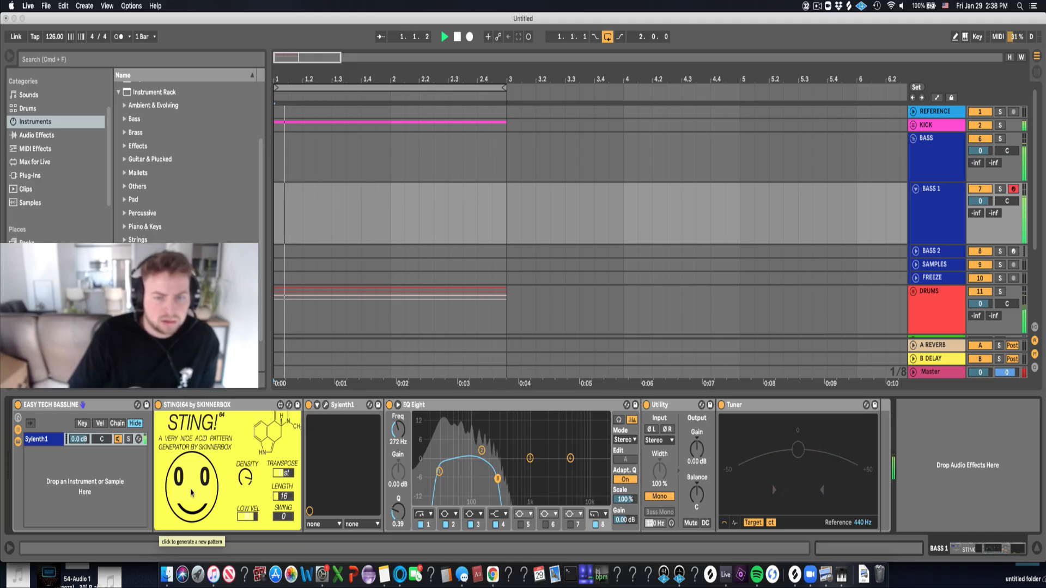
pyautogui.click(948, 201)
pyautogui.press('space')
# Expand the BASS 2 track, show the input and output routing, and set its MIDI input to BASS 1.
pyautogui.rightClick(933, 231)
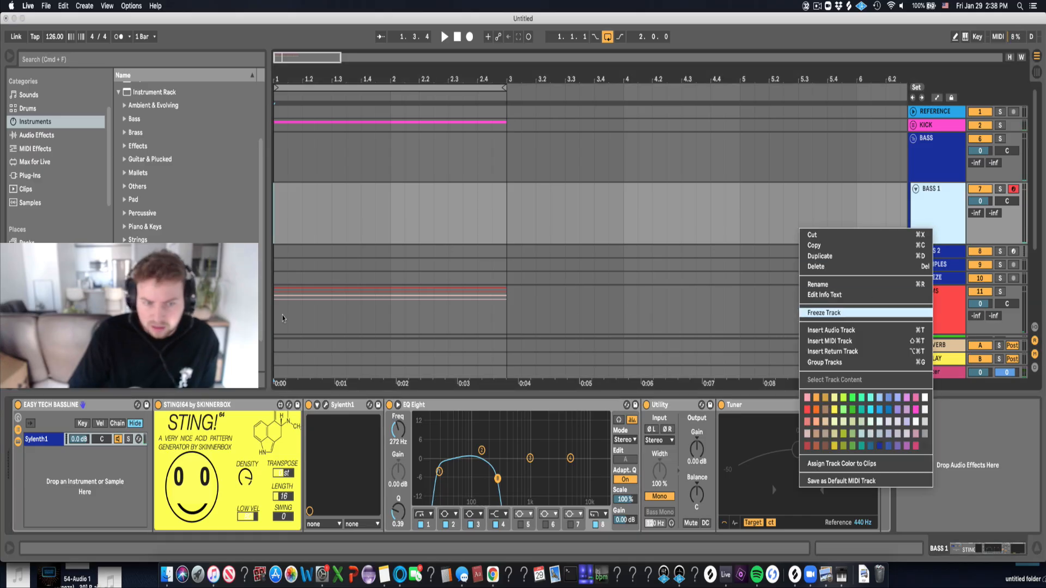
pyautogui.click(668, 199)
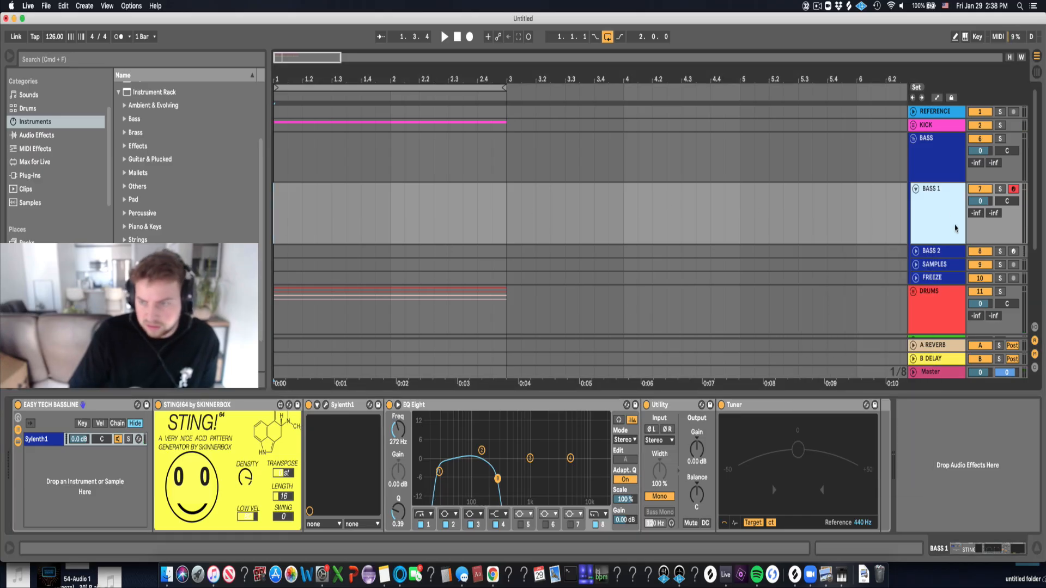
pyautogui.click(929, 254)
pyautogui.click(915, 251)
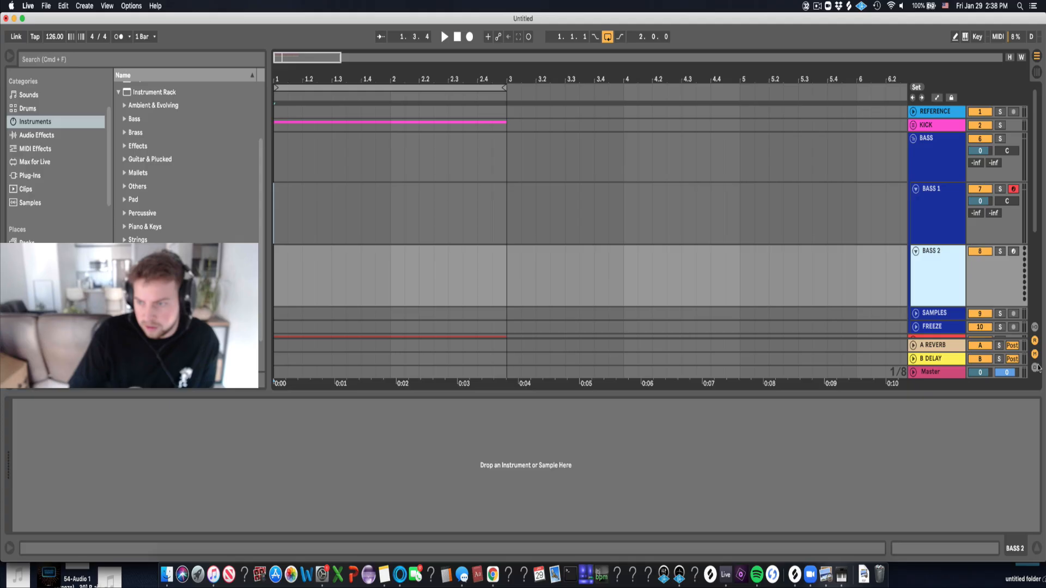
pyautogui.click(1035, 328)
pyautogui.click(940, 251)
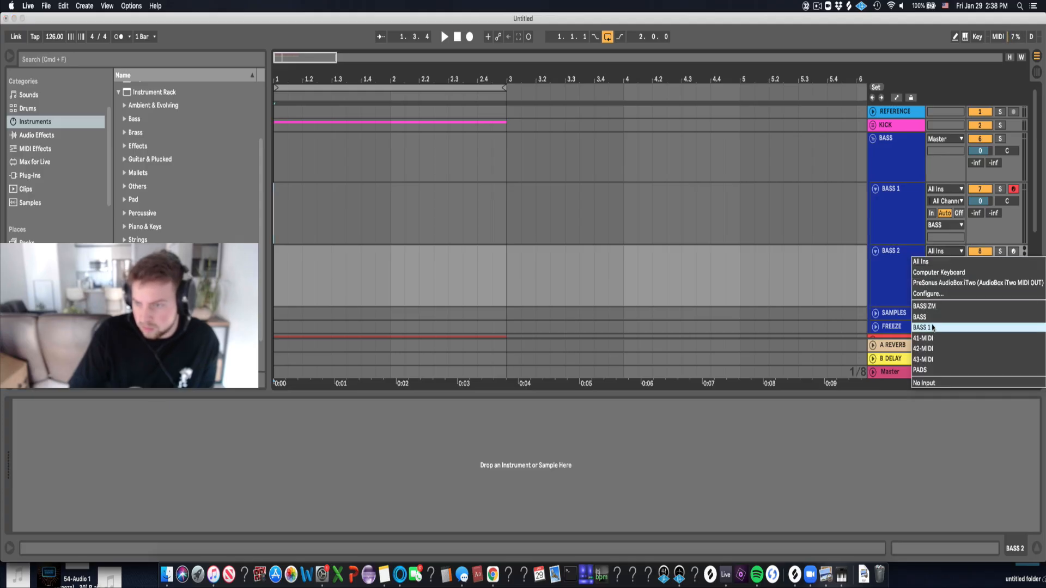
pyautogui.click(282, 276)
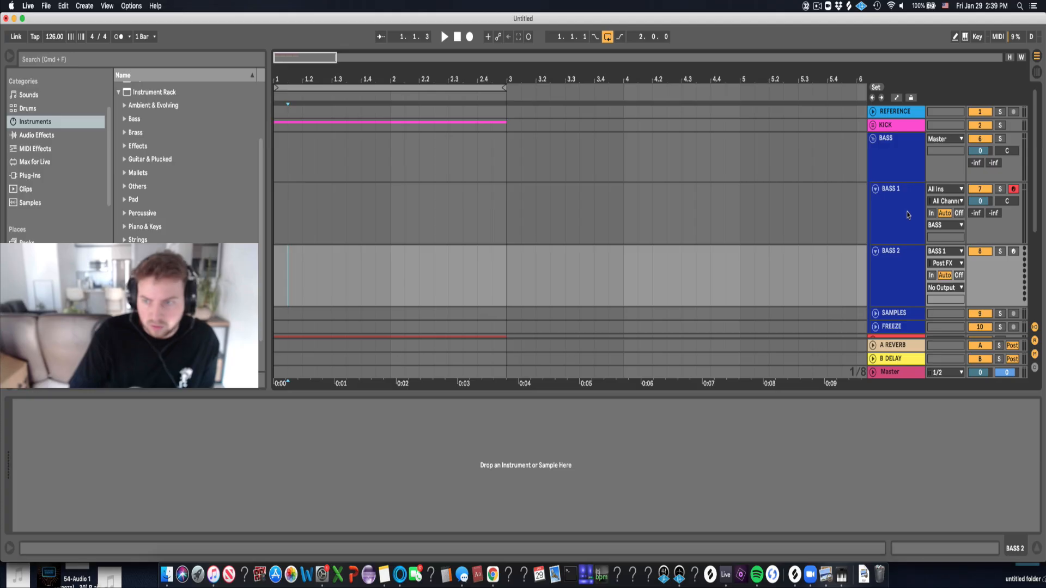
# Ungroup the EASY TECH BASSLINE rack on BASS 1 so its devices sit directly on the track.
pyautogui.click(907, 211)
pyautogui.rightClick(74, 408)
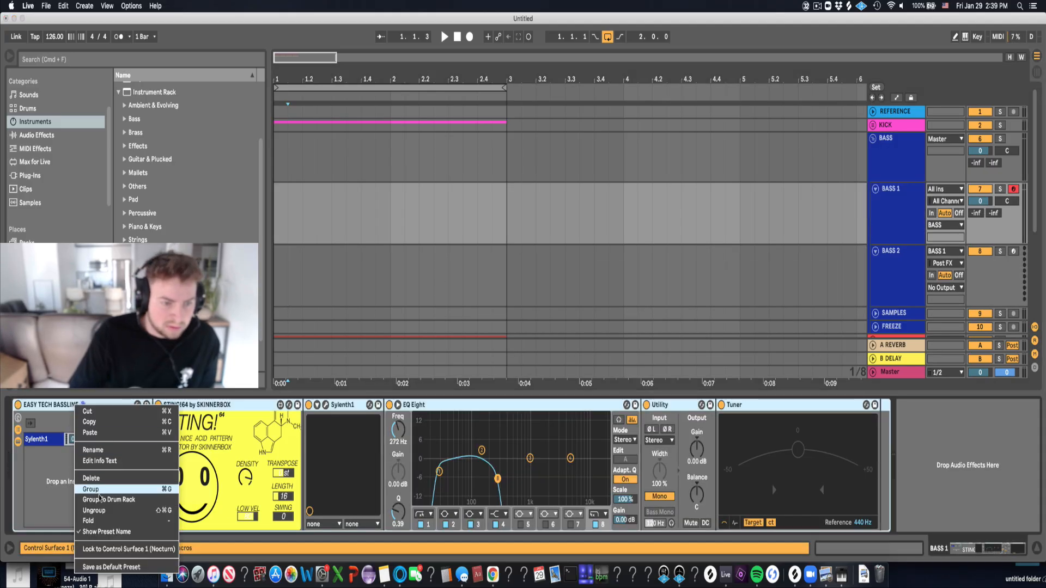
pyautogui.press('Return')
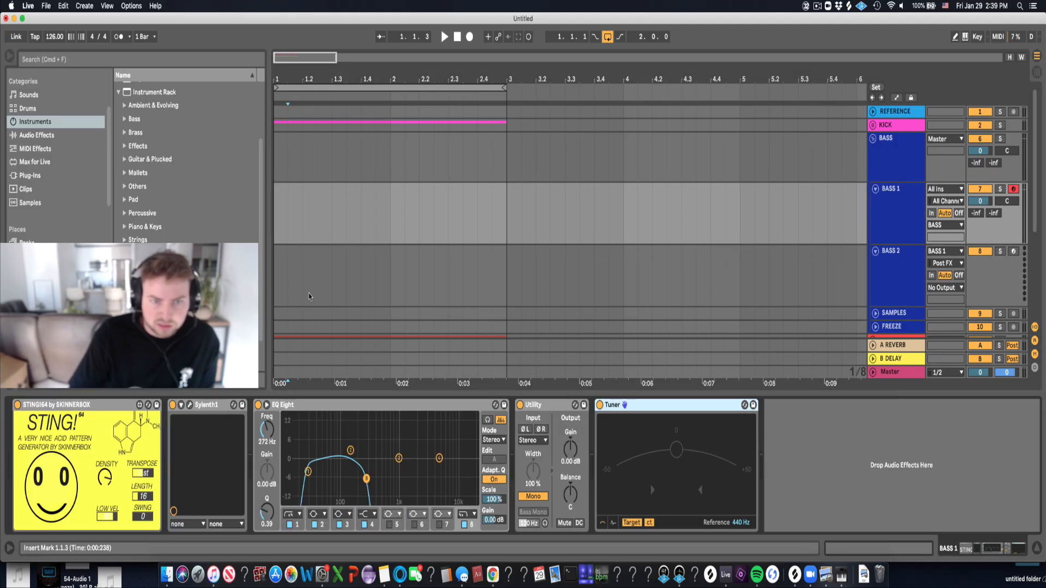
# Record two bars of the generated bassline as MIDI on BASS 2, starting at 1.1.1.
pyautogui.click(273, 288)
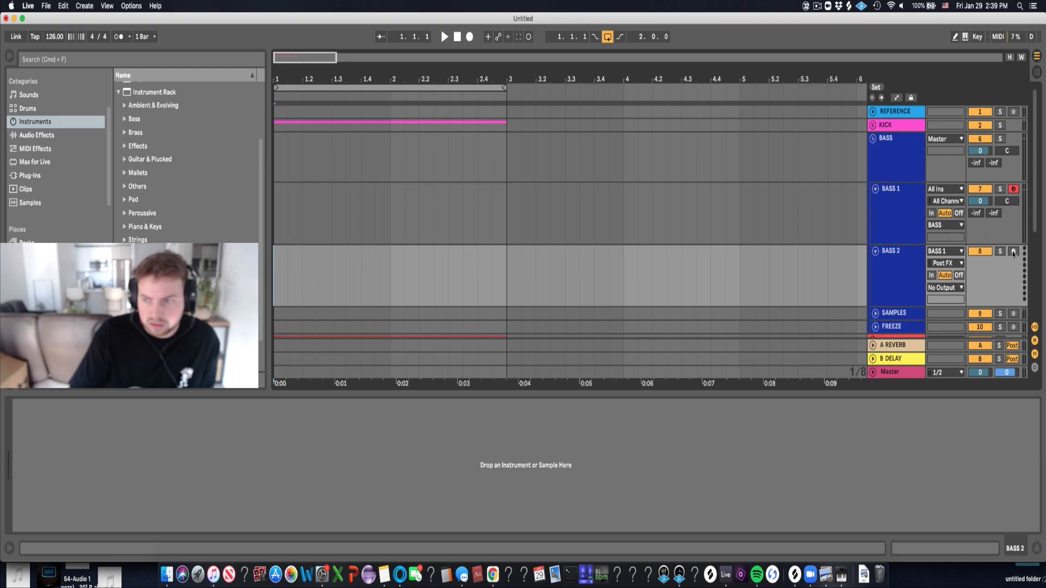
pyautogui.click(470, 38)
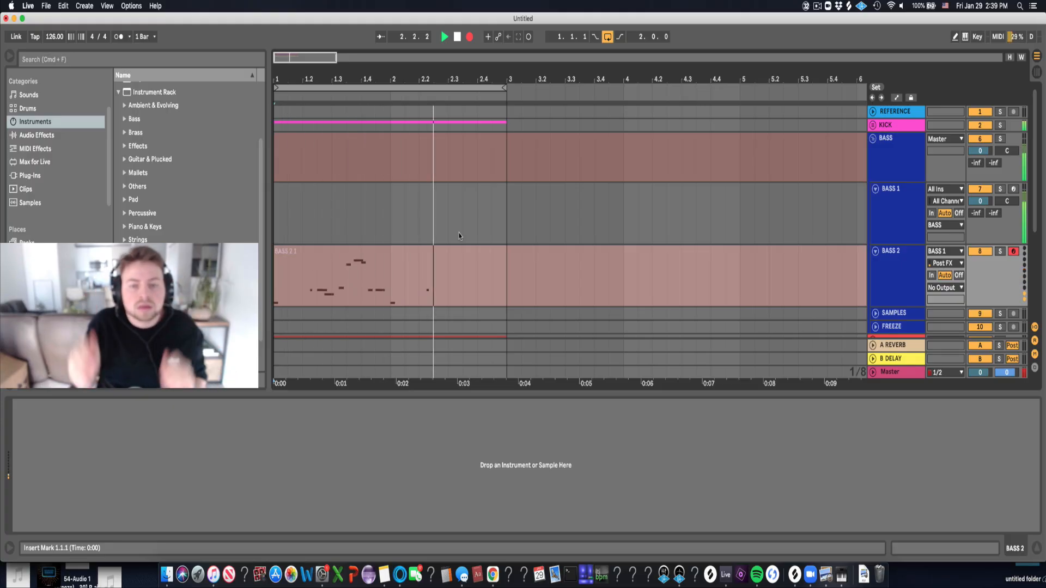
pyautogui.press('space')
pyautogui.click(359, 298)
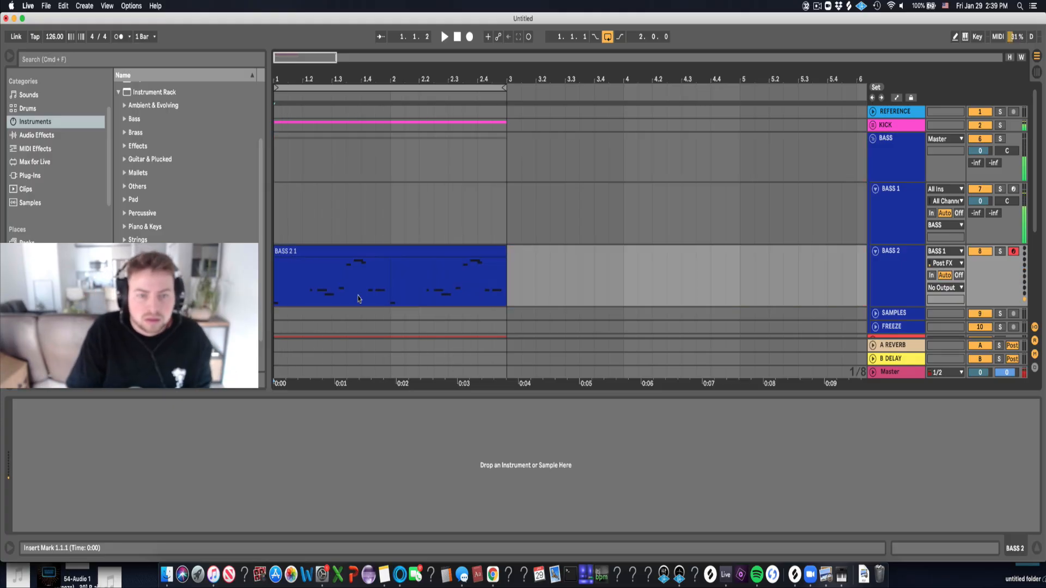
# Move the recorded two-bar clip from BASS 2 up to BASS 1 at 1.1.1 and deactivate the STING! pattern generator.
pyautogui.click(442, 207)
pyautogui.moveTo(445, 251); pyautogui.dragTo(443, 213)
pyautogui.click(903, 211)
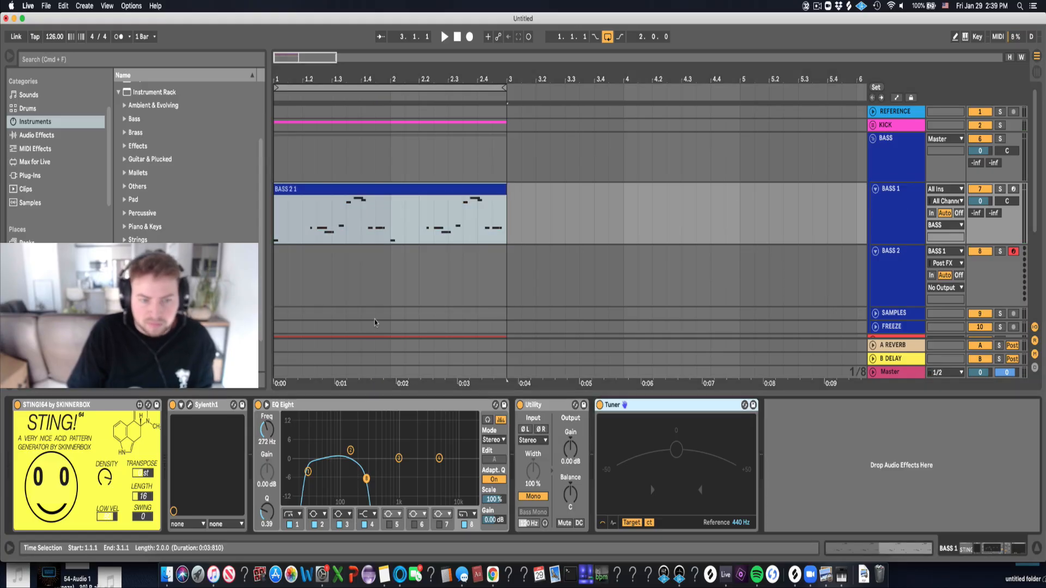
pyautogui.click(18, 405)
# Play the captured bassline and raise EQ Eight's high cut on BASS 1 to about 352 Hz.
pyautogui.press('space')
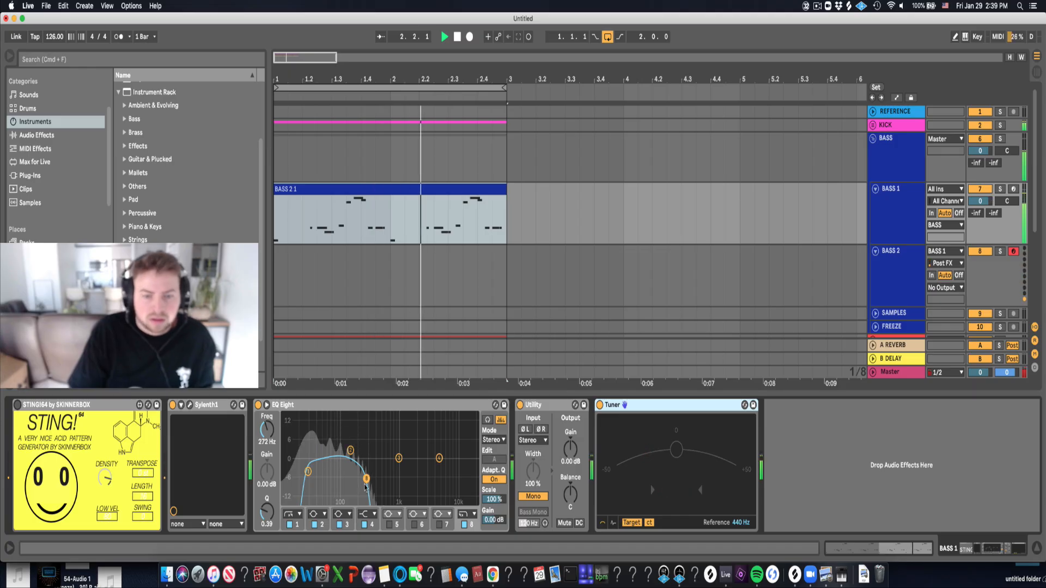
pyautogui.moveTo(366, 479)
pyautogui.mouseDown()
pyautogui.moveTo(432, 469)
pyautogui.moveTo(373, 475)
pyautogui.mouseUp()
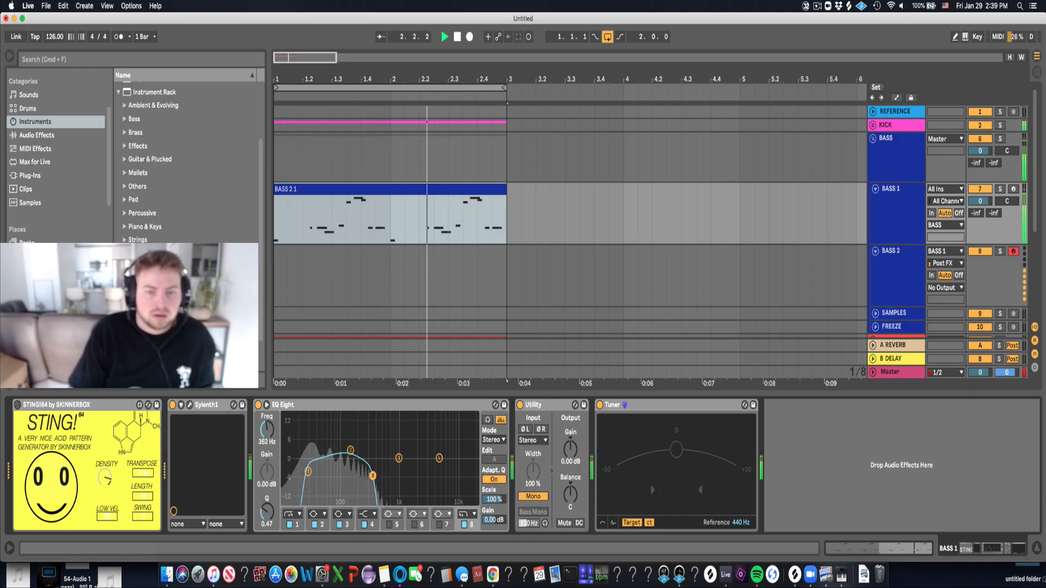
pyautogui.press('space')
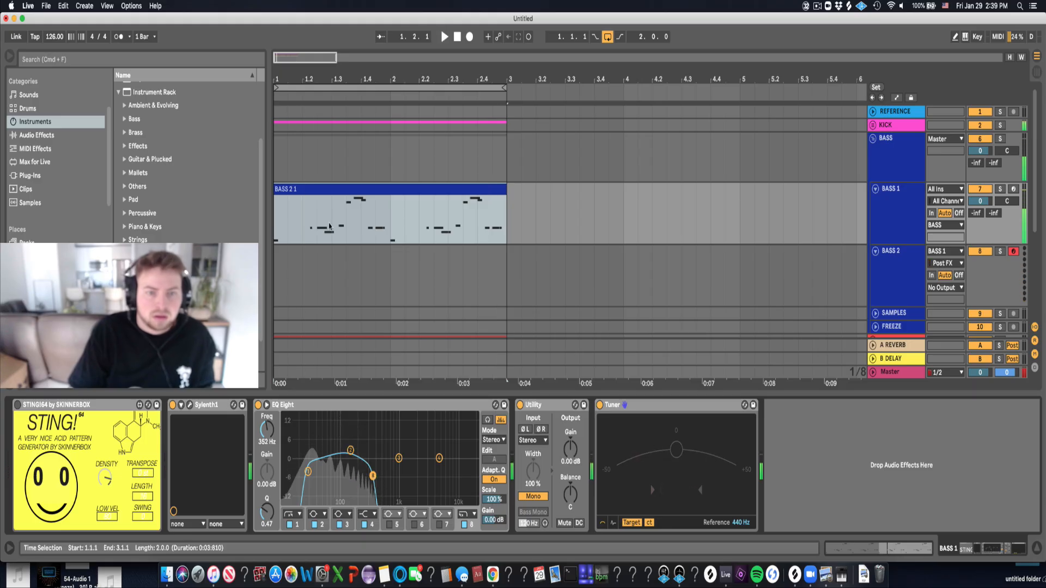
# Add C#1 notes to the BASS 1 clip from 3.1.3 to 3.2.1 and from 4.1.3 to 4.2.1, and audition them.
pyautogui.doubleClick(329, 226)
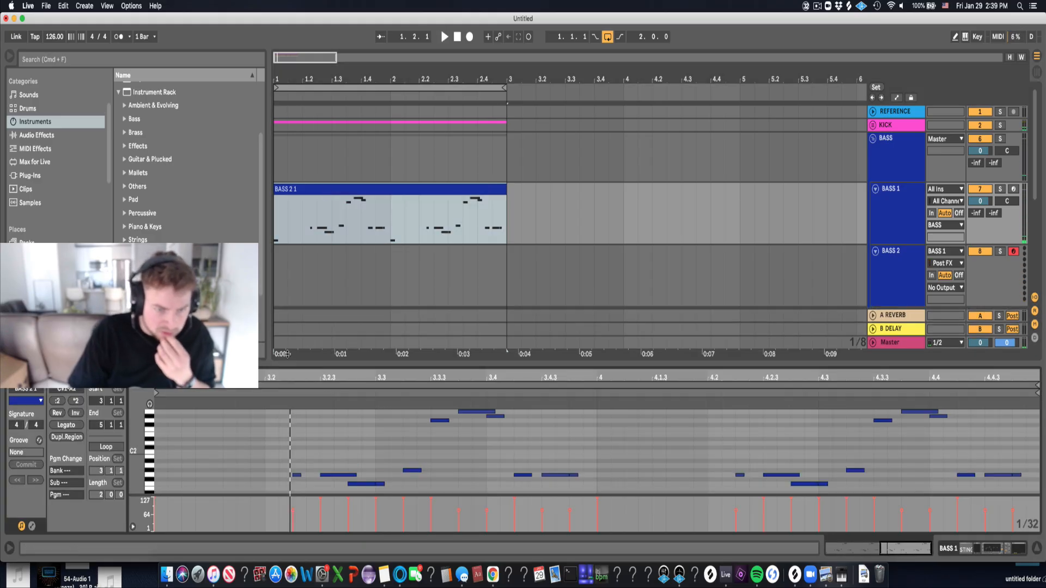
pyautogui.moveTo(287, 354); pyautogui.dragTo(301, 241)
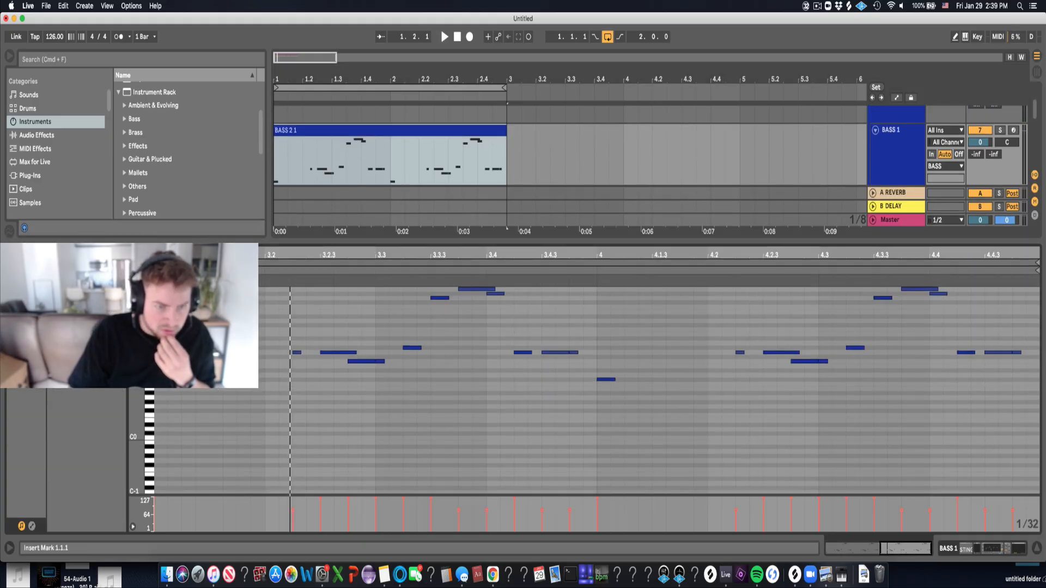
pyautogui.click(262, 377)
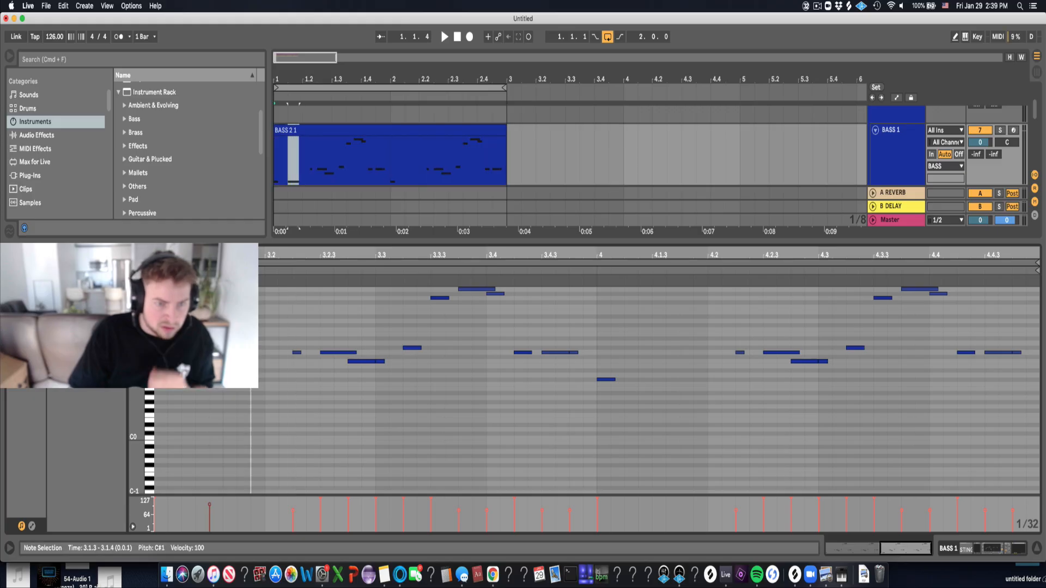
pyautogui.press('space')
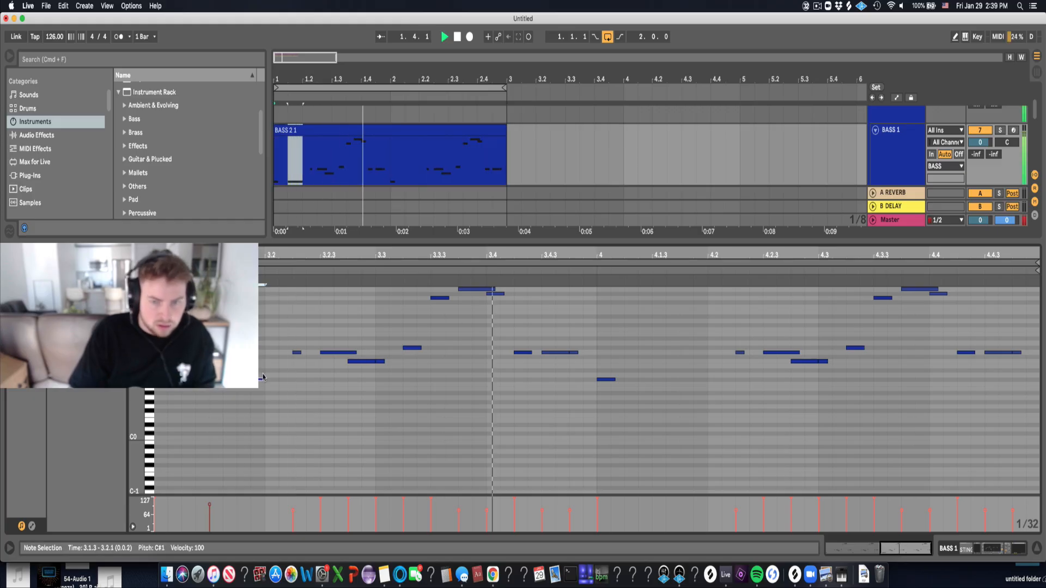
pyautogui.doubleClick(662, 378)
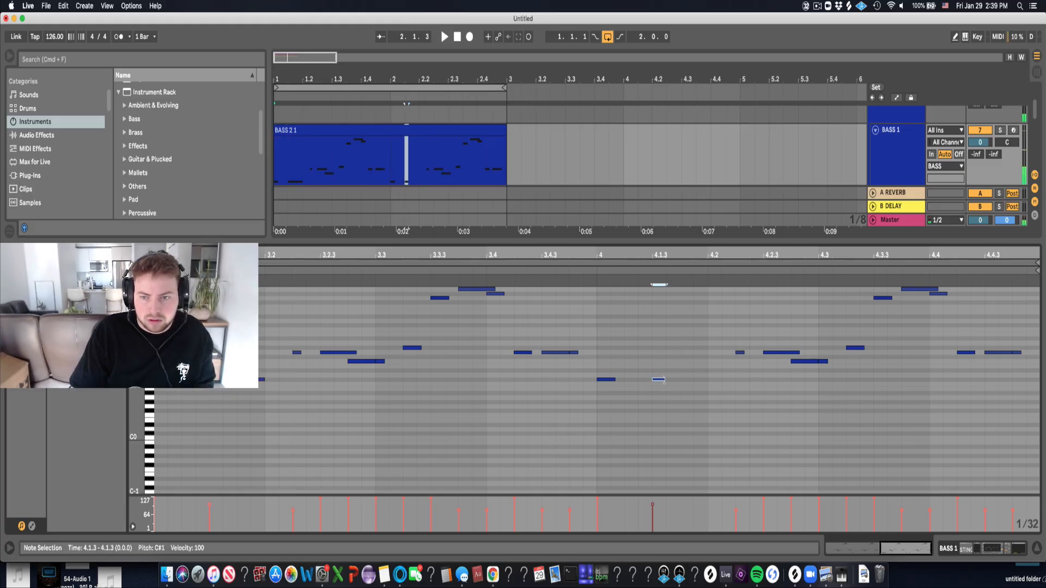
pyautogui.moveTo(666, 378); pyautogui.dragTo(708, 385)
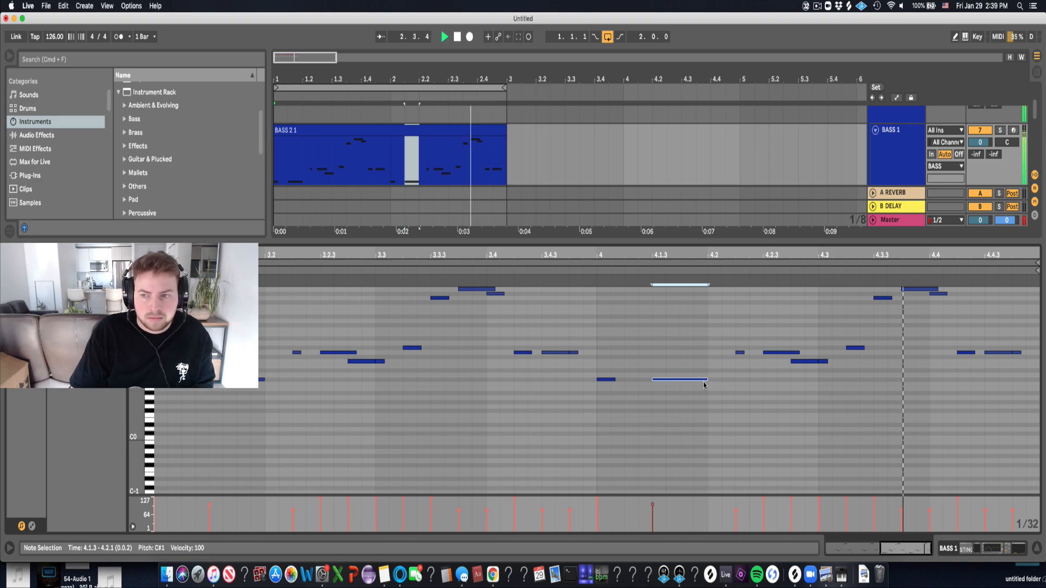
pyautogui.press('space')
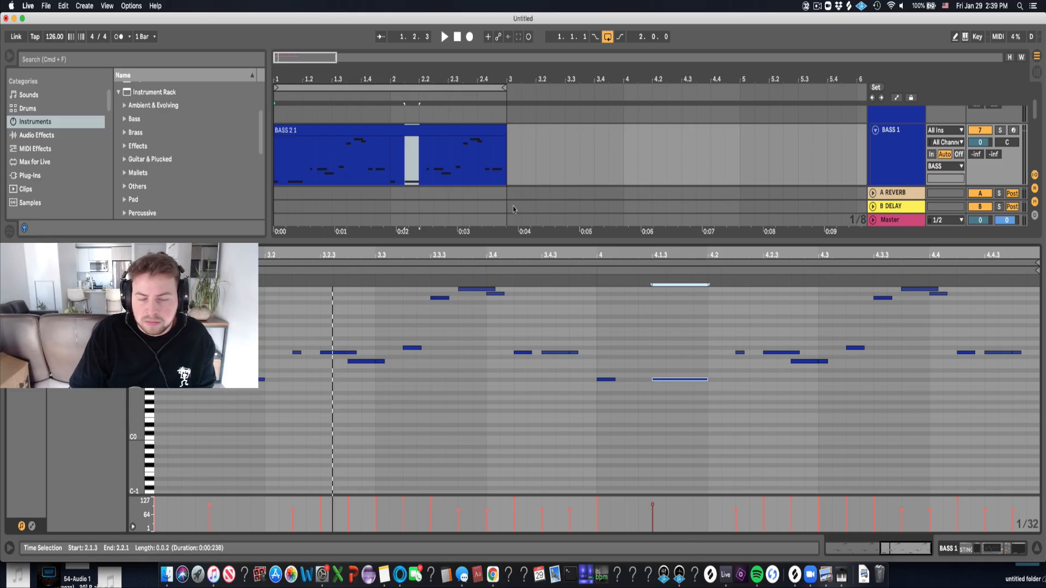
# Shrink the note editor, unfold the KICK group and compare the LOW kick hits with the BASS 1 notes.
pyautogui.moveTo(437, 242); pyautogui.dragTo(435, 359)
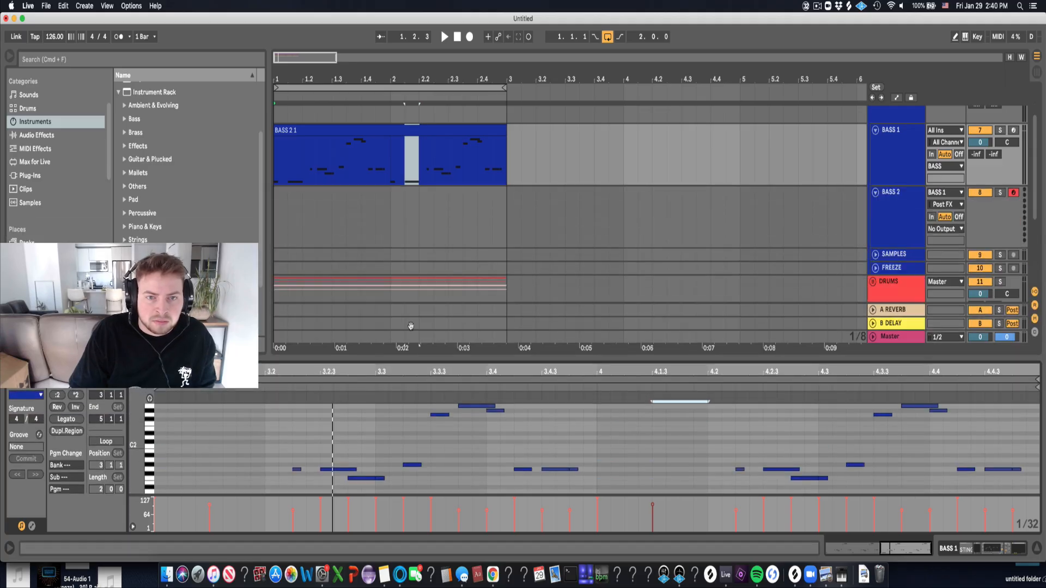
pyautogui.scroll(2, 371, 146)
pyautogui.click(873, 125)
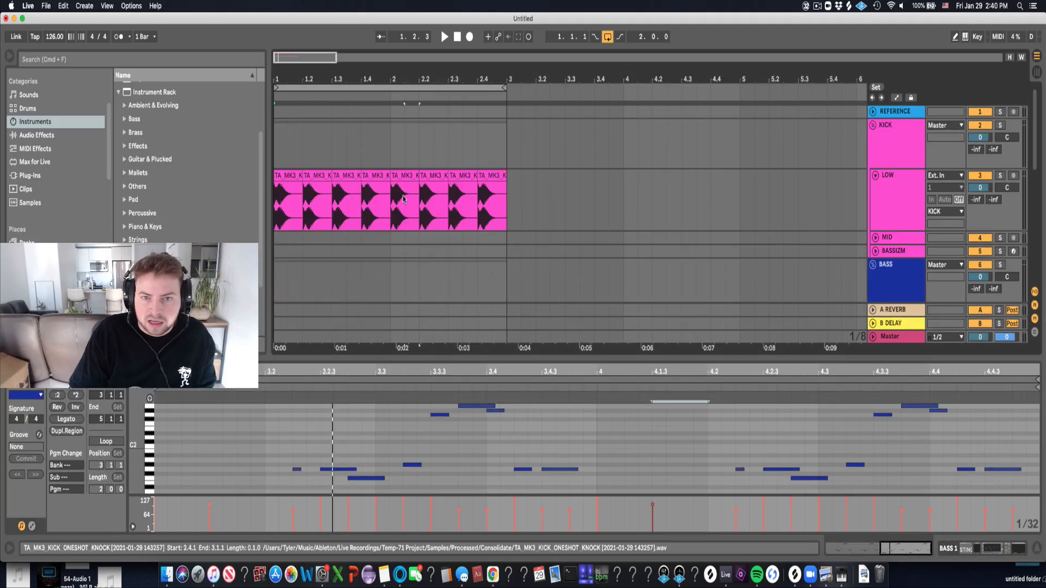
pyautogui.click(898, 200)
pyautogui.hotkey('shift', 'Tab')
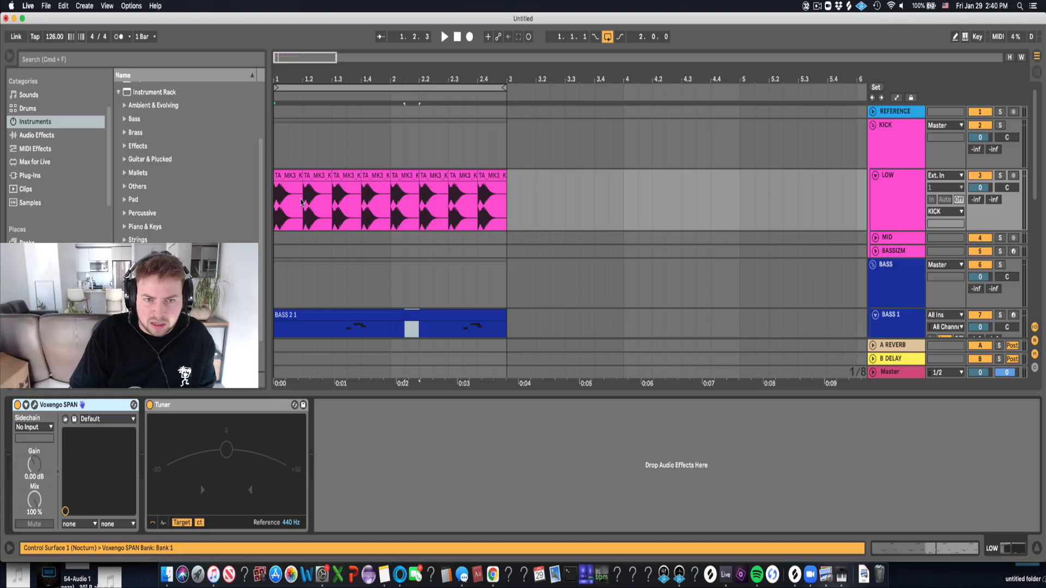
pyautogui.scroll(-2, 404, 249)
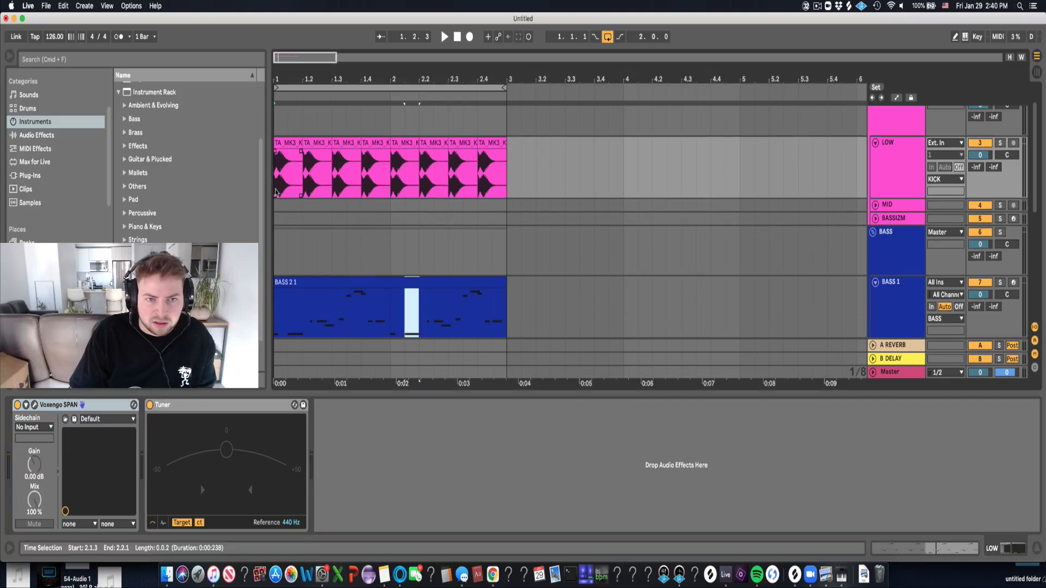
pyautogui.scroll(-2, 479, 248)
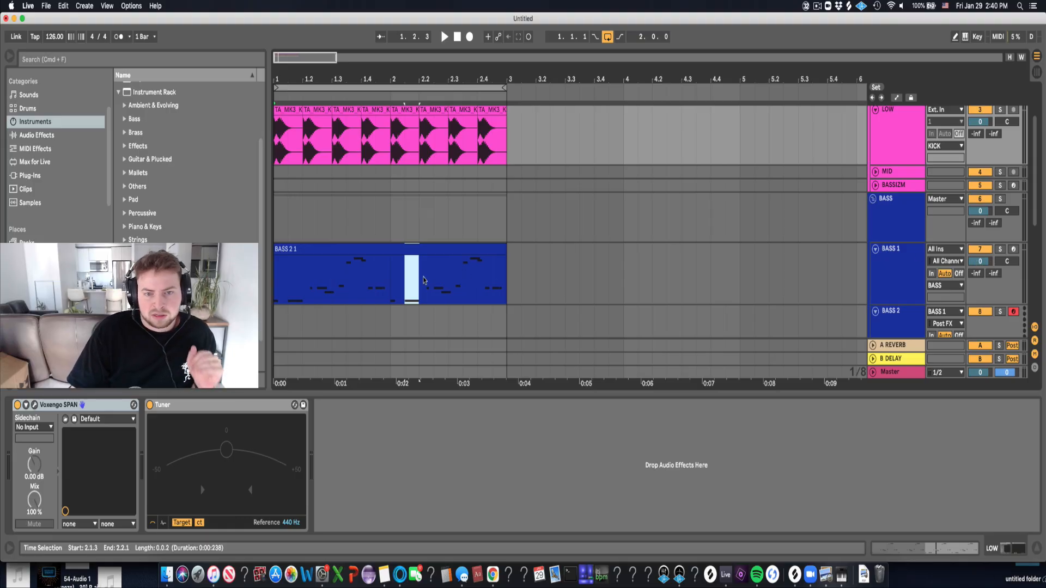
# Select the whole BASS 1 clip and play the edited bassline together with the kick and drums.
pyautogui.click(321, 249)
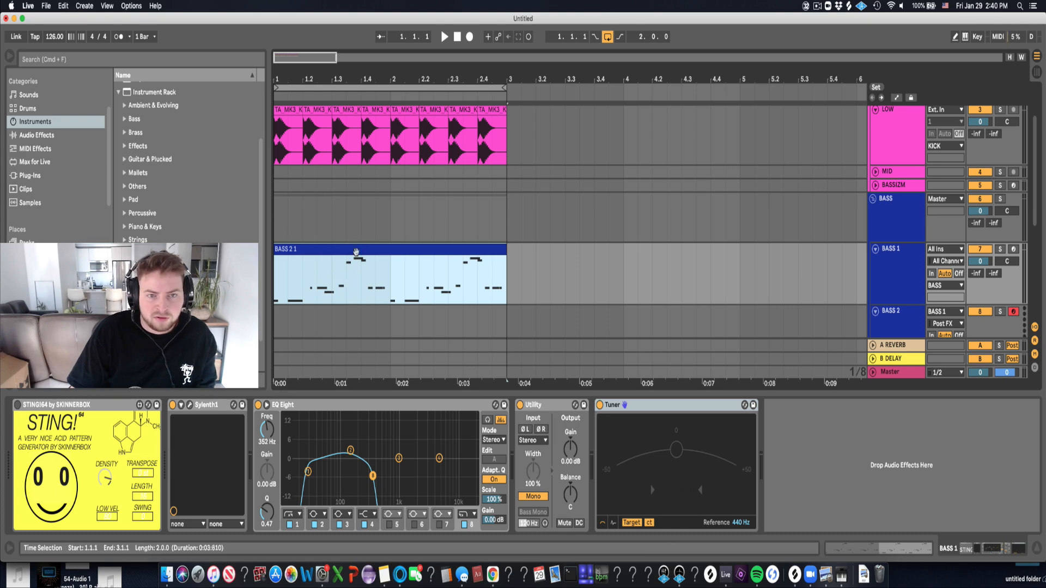
pyautogui.scroll(-10, 436, 223)
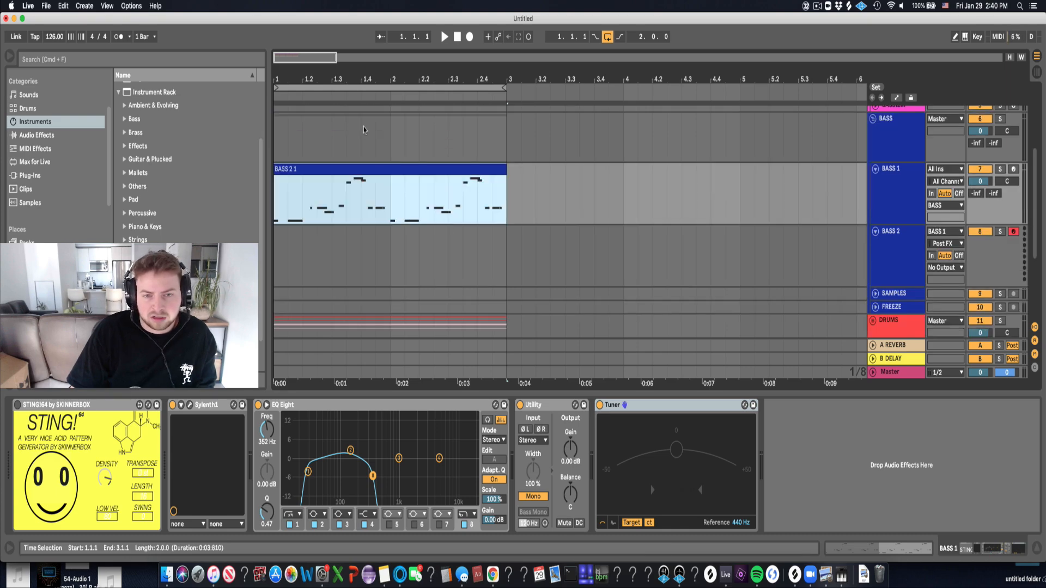
pyautogui.scroll(4, 389, 179)
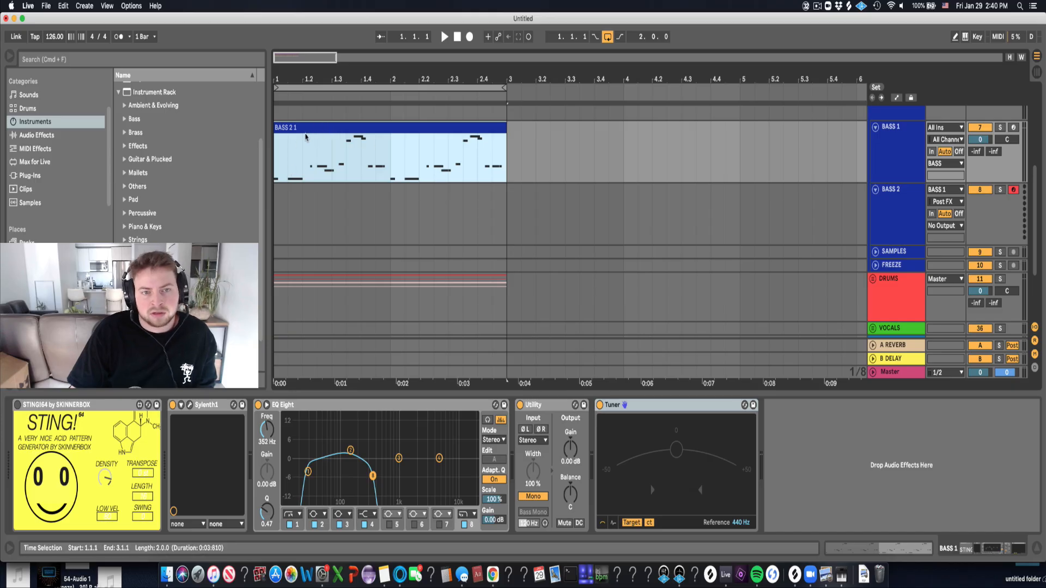
pyautogui.press('space')
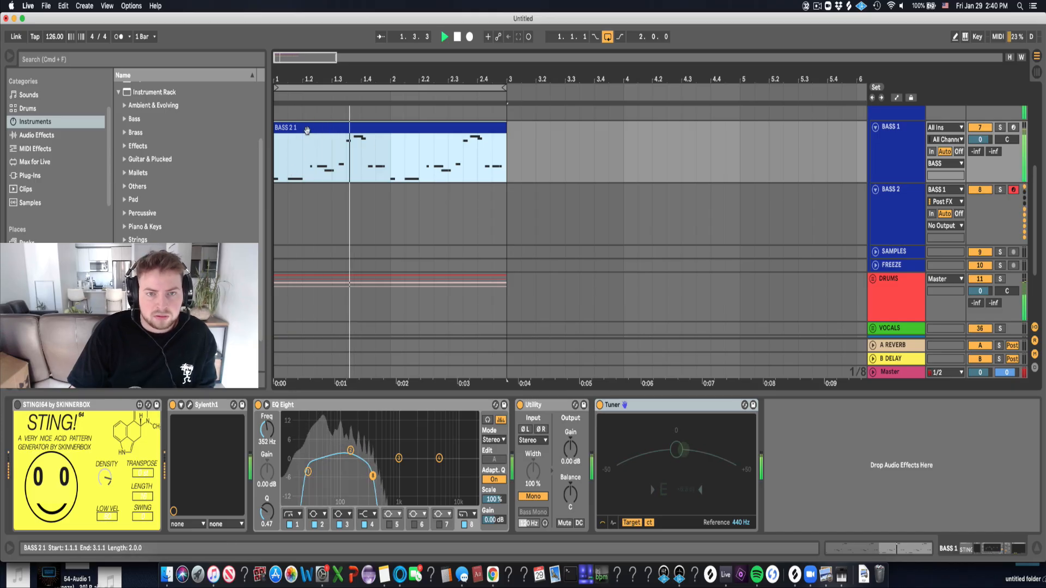
pyautogui.click(909, 146)
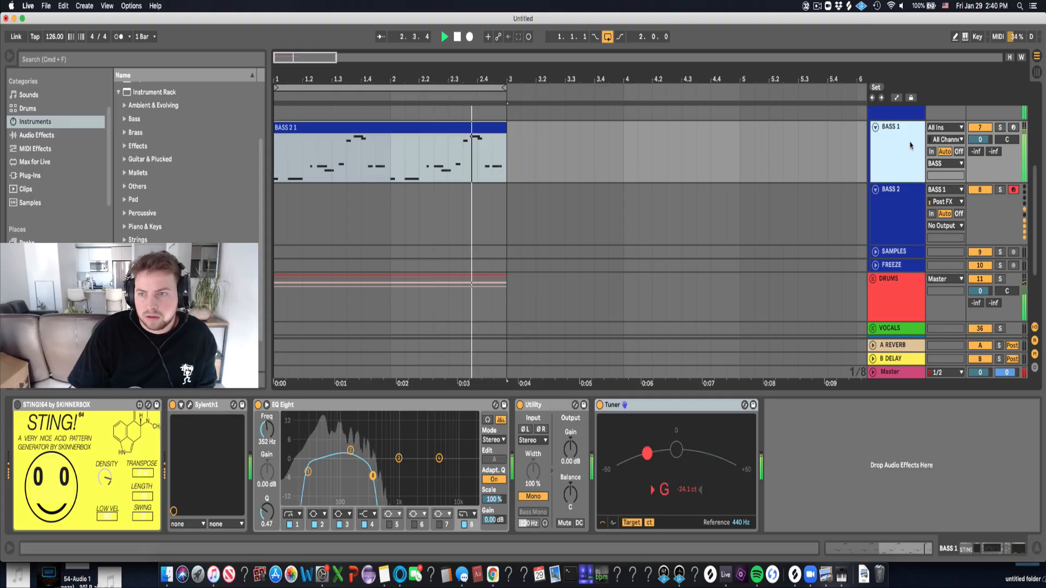
pyautogui.press('space')
# Collapse the KICK and BASS groups and duplicate bars 1 to 2 of the kick, bass and drums three times, up to bar 9.
pyautogui.scroll(-3, 478, 142)
pyautogui.scroll(1, 856, 187)
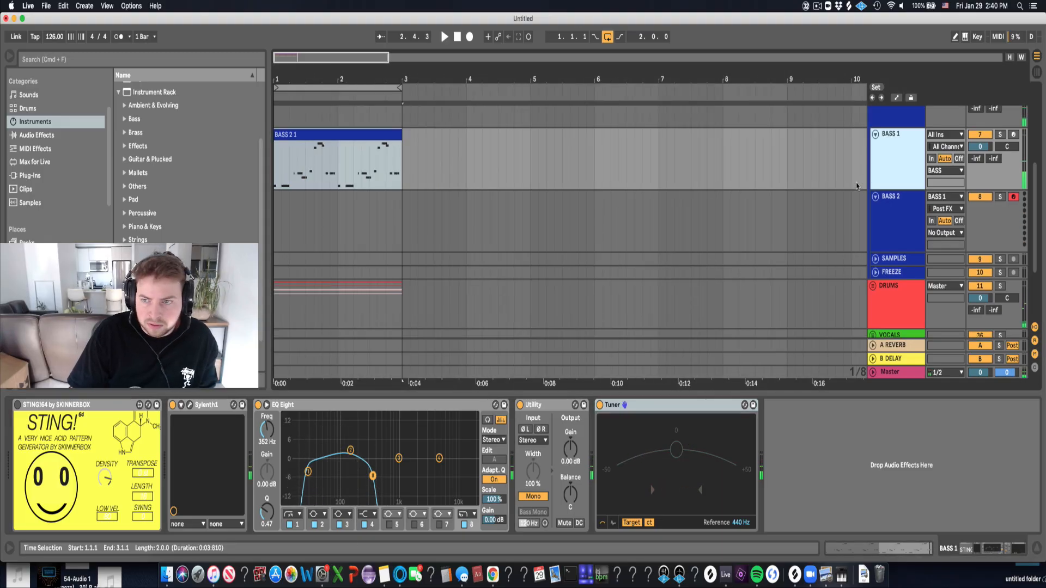
pyautogui.scroll(5, 856, 186)
pyautogui.click(873, 130)
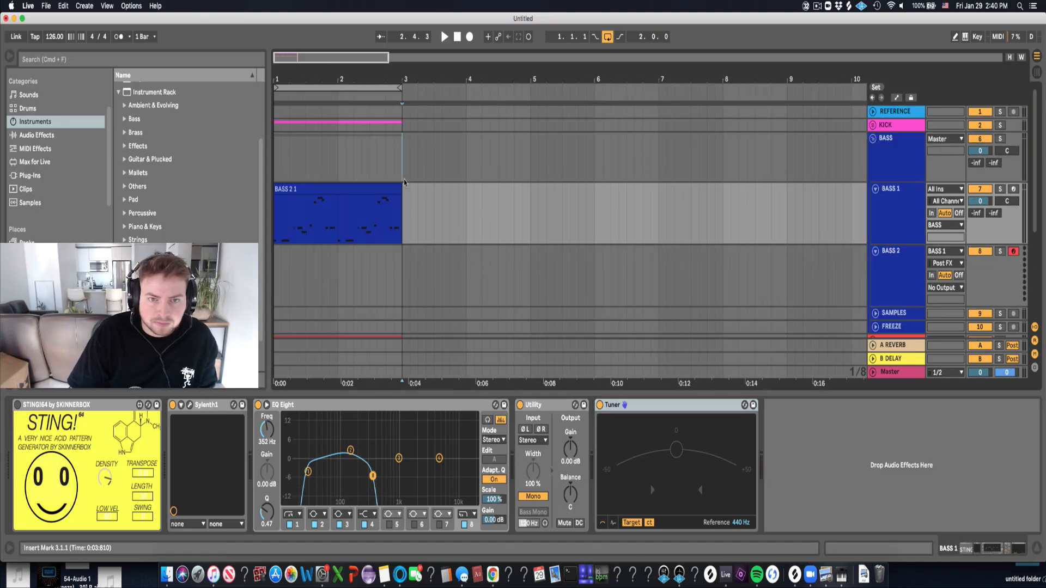
pyautogui.click(872, 148)
pyautogui.click(872, 138)
pyautogui.moveTo(402, 188); pyautogui.dragTo(274, 121)
pyautogui.press('super+d')
pyautogui.press('super+d')
pyautogui.press('super+d')
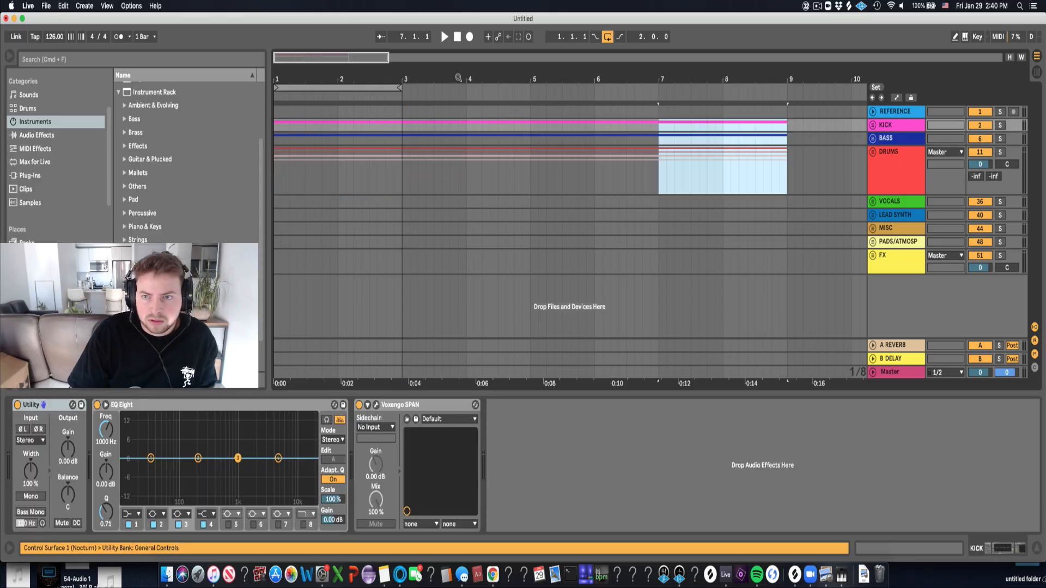
# Extend the arrangement loop to 4 bars, running from bar 1 to bar 5.
pyautogui.moveTo(401, 90); pyautogui.dragTo(532, 98)
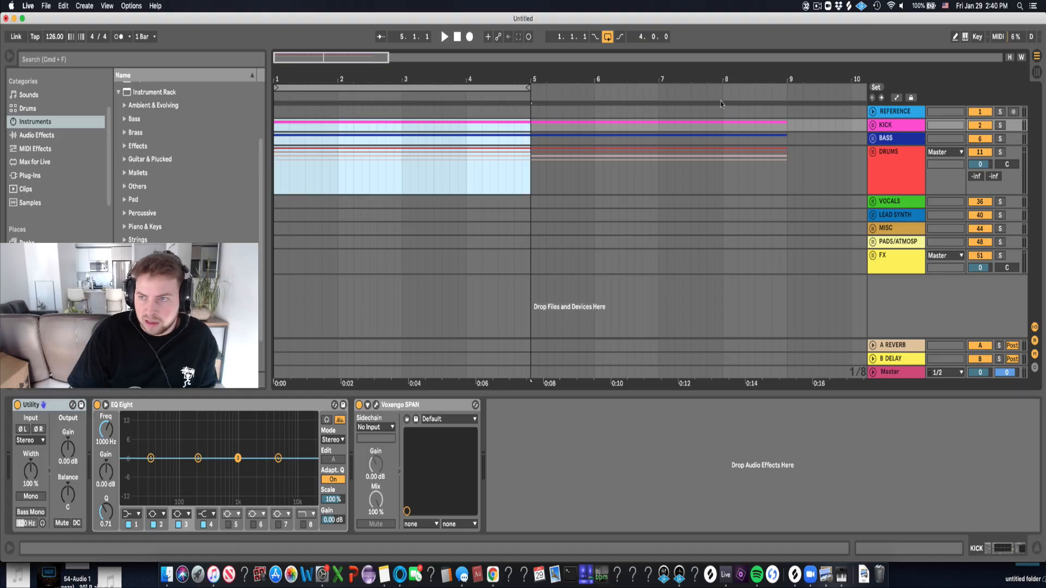
pyautogui.press('-')
pyautogui.click(528, 201)
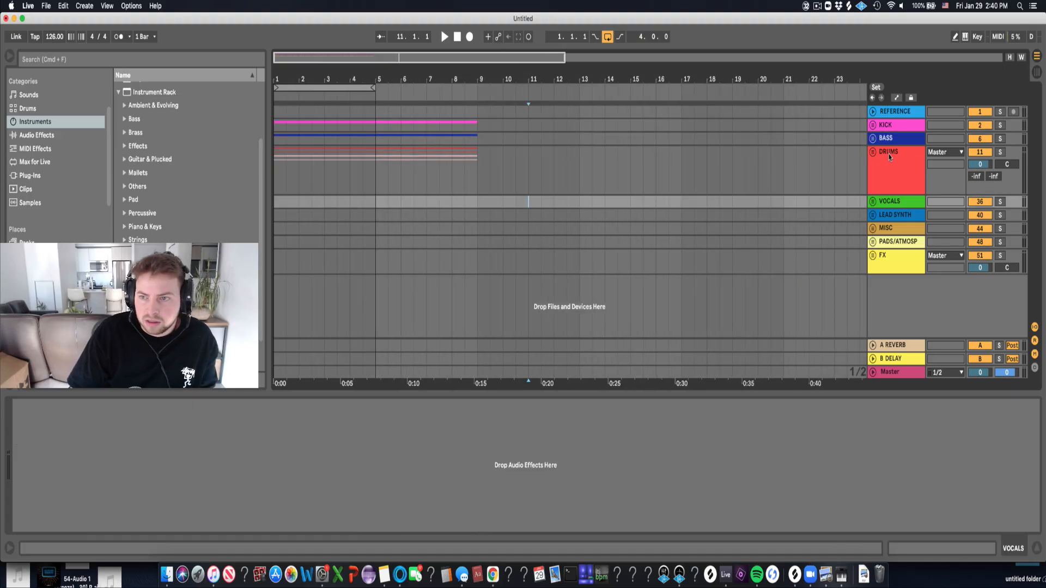
# Unfold the DRUMS, HATS and LOOPS groups down to the LOOP, SHAKER and TAMB tracks.
pyautogui.click(872, 159)
pyautogui.click(872, 153)
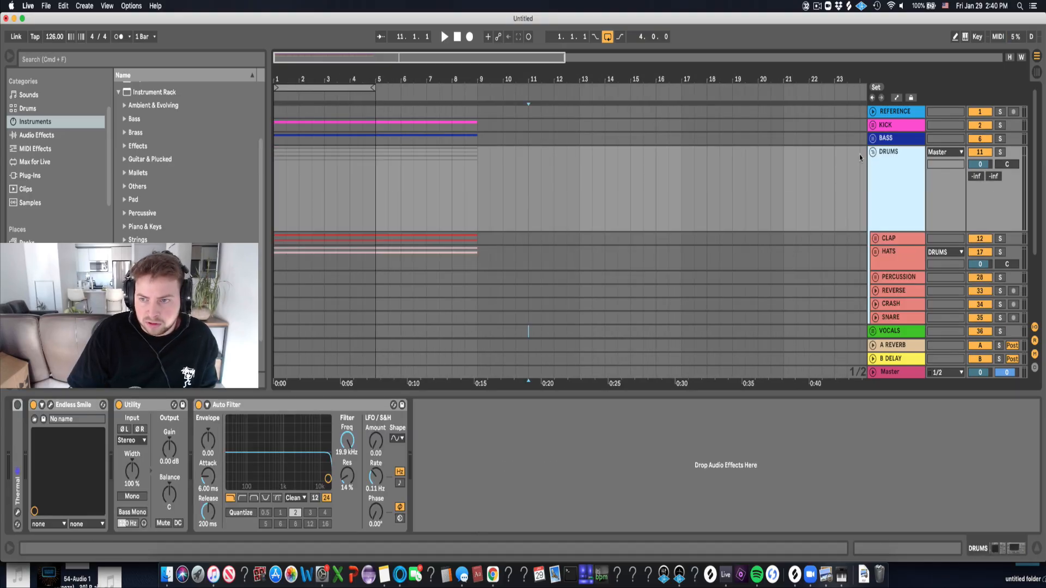
pyautogui.click(874, 251)
pyautogui.scroll(-2, 461, 259)
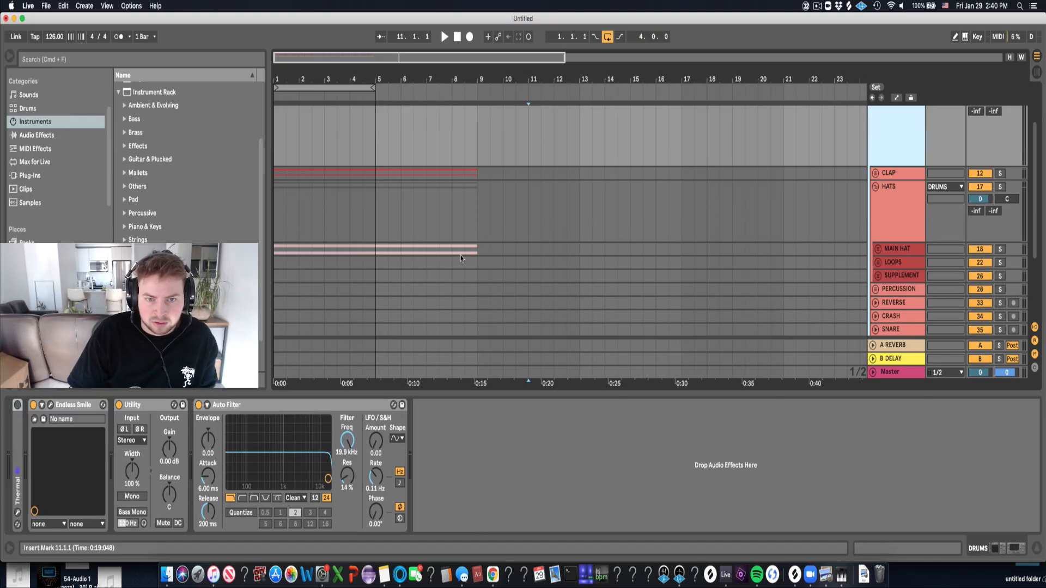
pyautogui.click(876, 267)
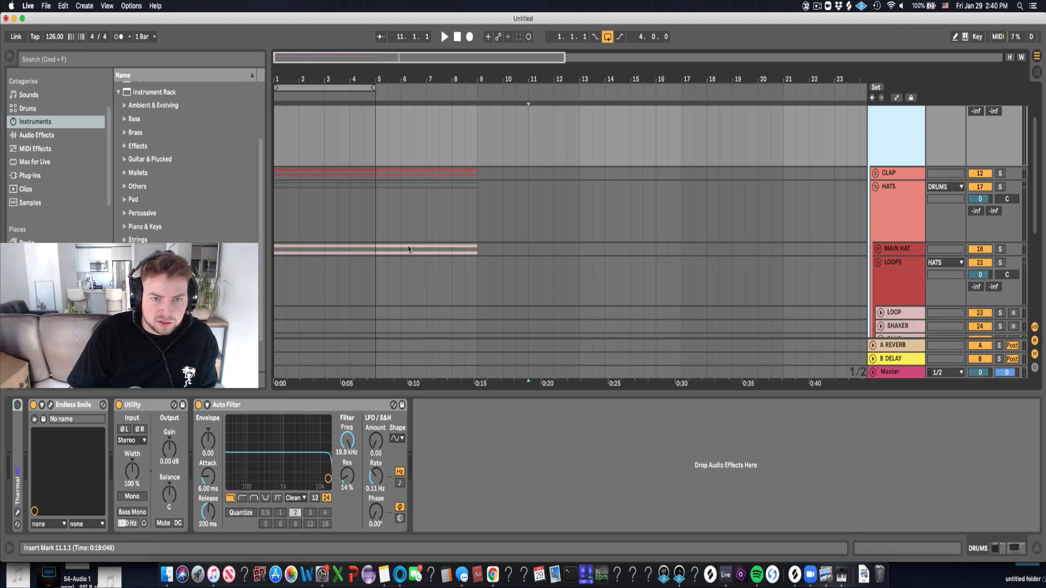
pyautogui.scroll(-1, 409, 249)
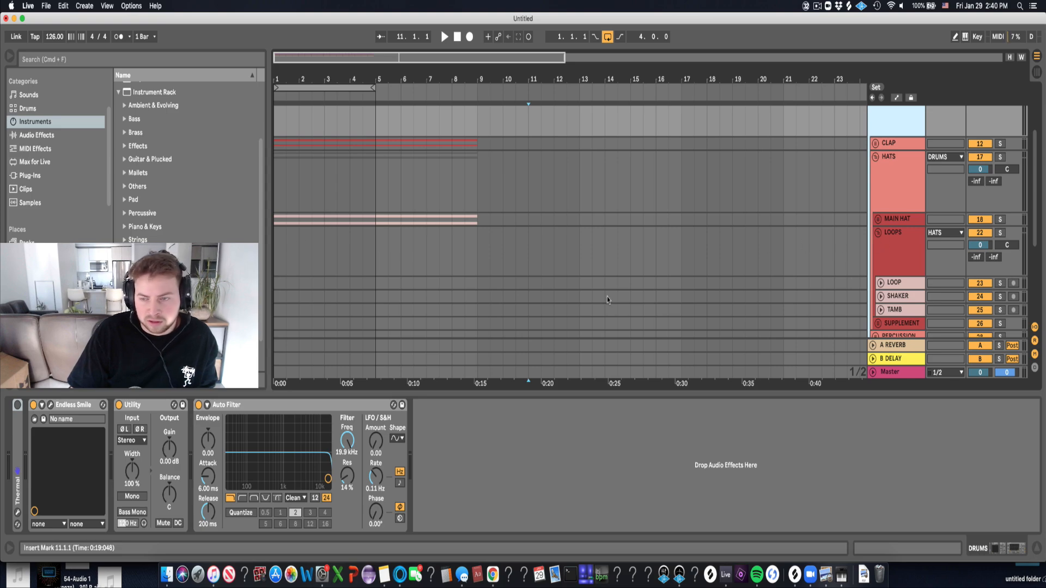
# Browse THE SOUNDS OF BLANC VOL. 1 sample folder to DRUMS > TOPS and look through its loops.
pyautogui.scroll(-2, 56, 240)
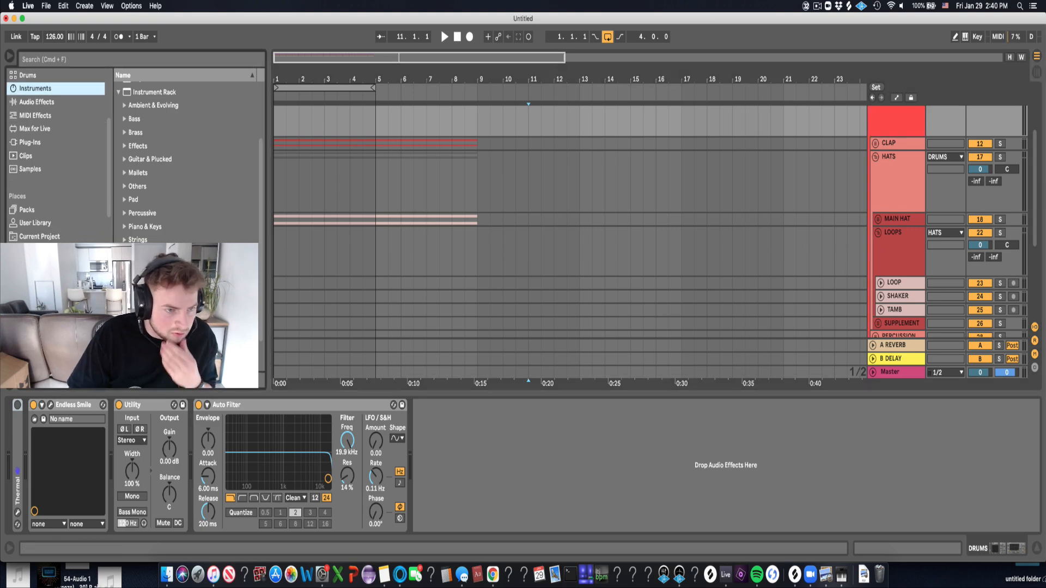
pyautogui.click(46, 277)
pyautogui.click(119, 103)
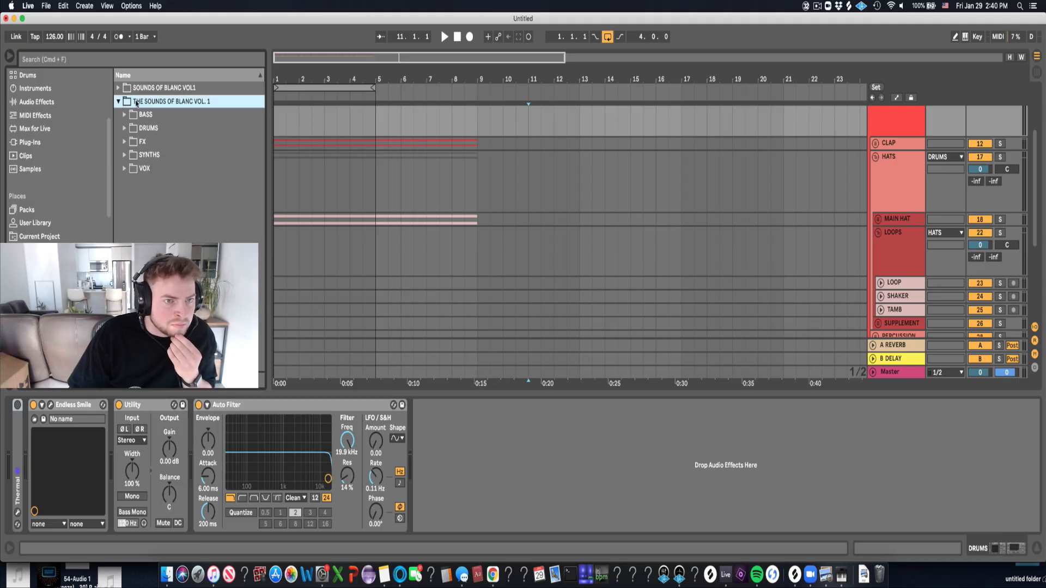
pyautogui.click(125, 128)
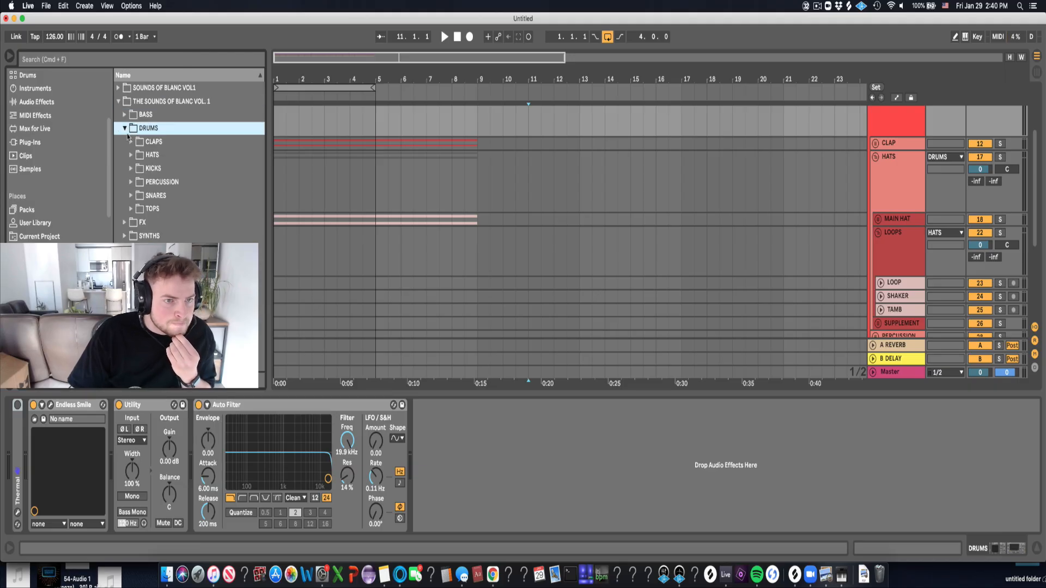
pyautogui.click(132, 208)
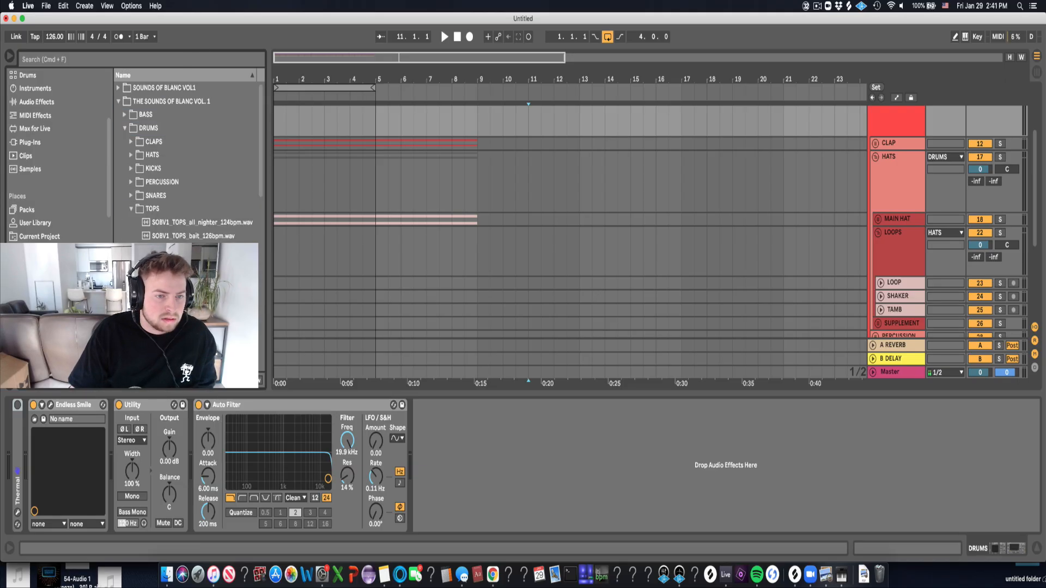
pyautogui.scroll(-2, 185, 158)
pyautogui.scroll(-5, 185, 158)
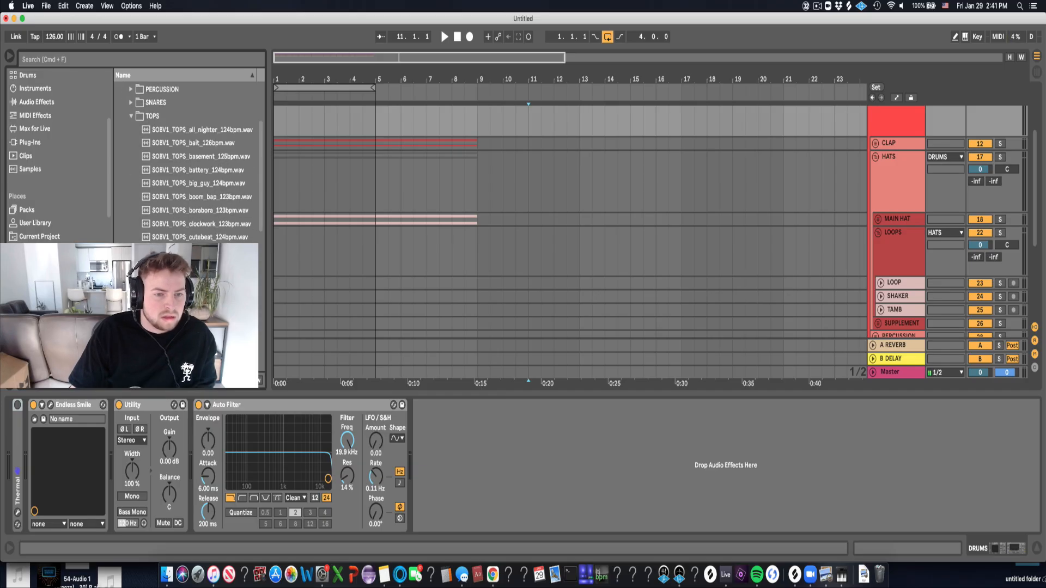
# Unfold the LOOP track and place the SOBV1_TOPS_hippity_hoppity_123bpm sample on it at bar 1.
pyautogui.click(880, 283)
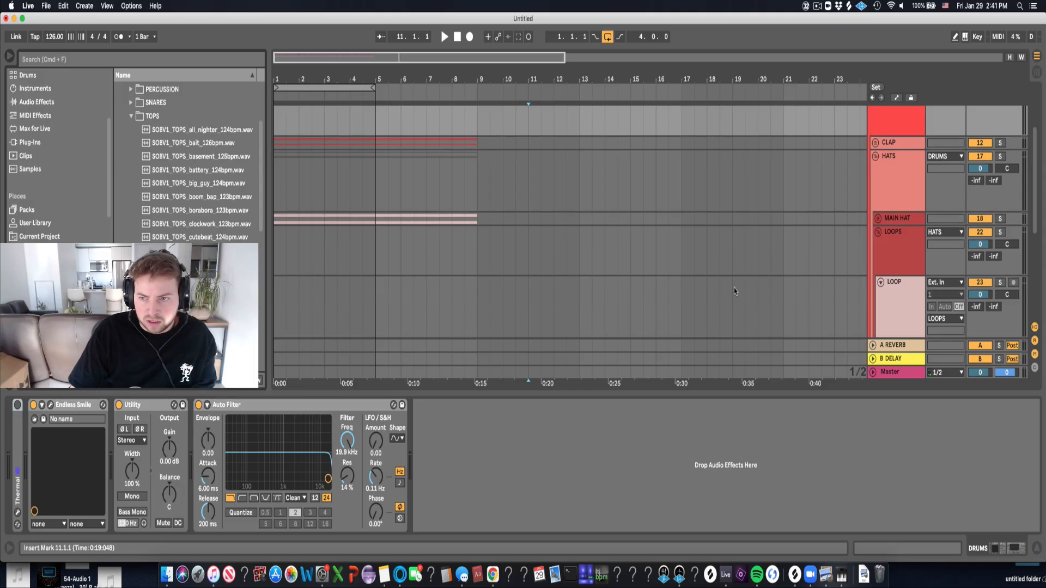
pyautogui.click(278, 299)
pyautogui.press('super+v')
pyautogui.doubleClick(333, 290)
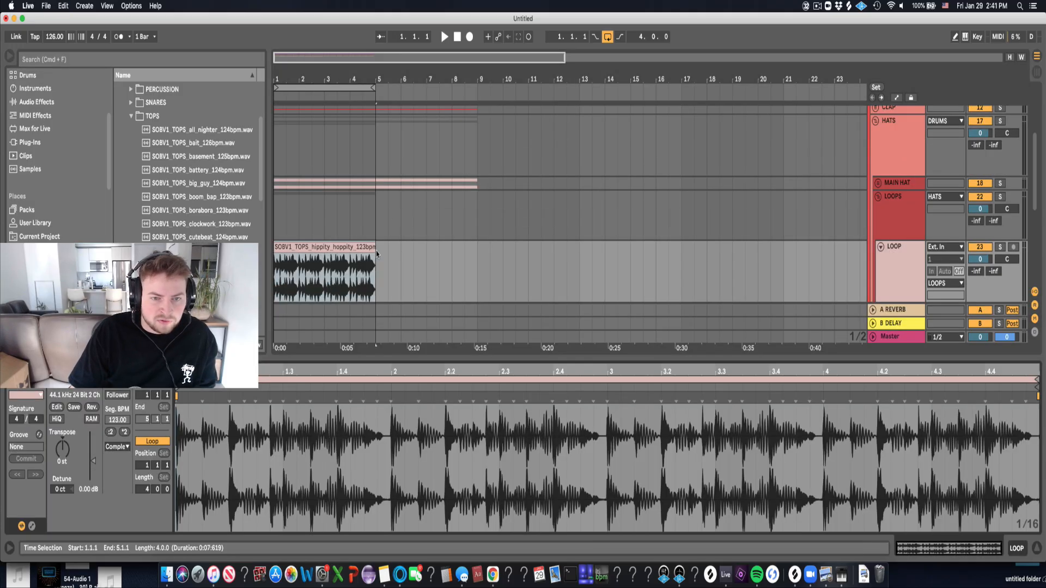
# Solo the LOOP track and set the clip's warp mode to Beats, preserving Transients.
pyautogui.click(1000, 248)
pyautogui.click(117, 446)
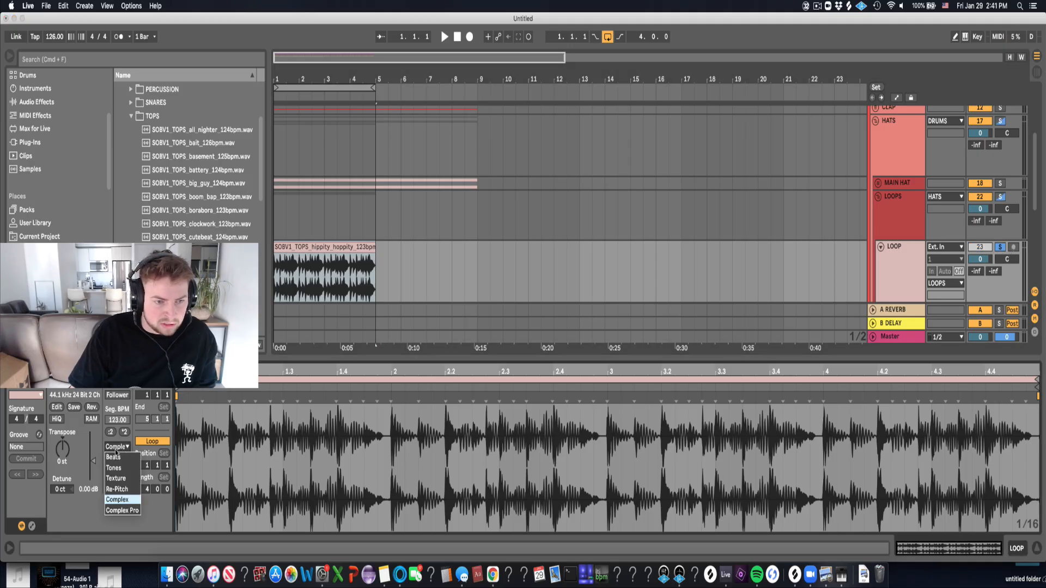
pyautogui.click(112, 469)
pyautogui.click(117, 469)
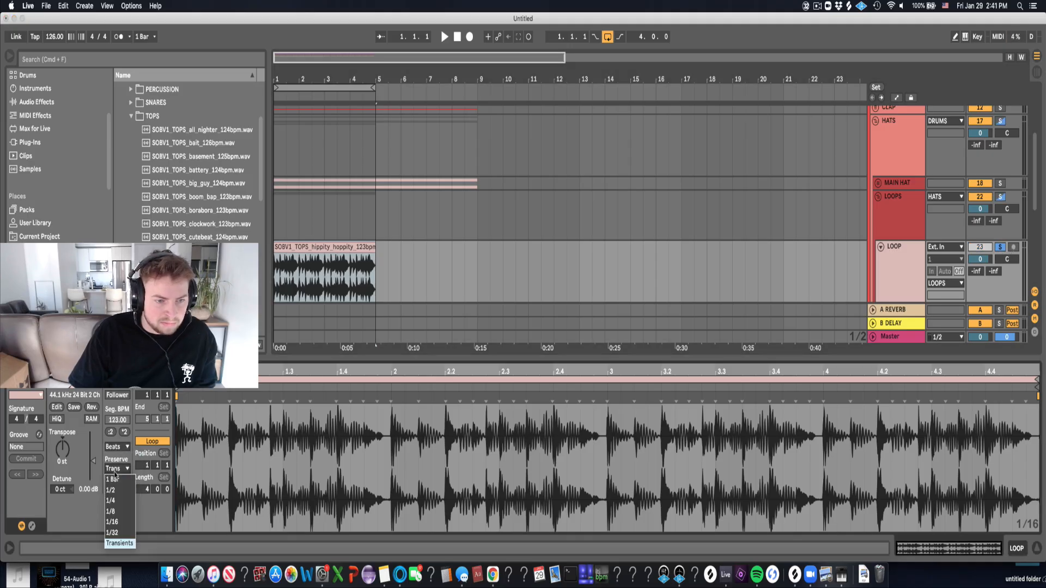
pyautogui.click(92, 536)
pyautogui.click(111, 481)
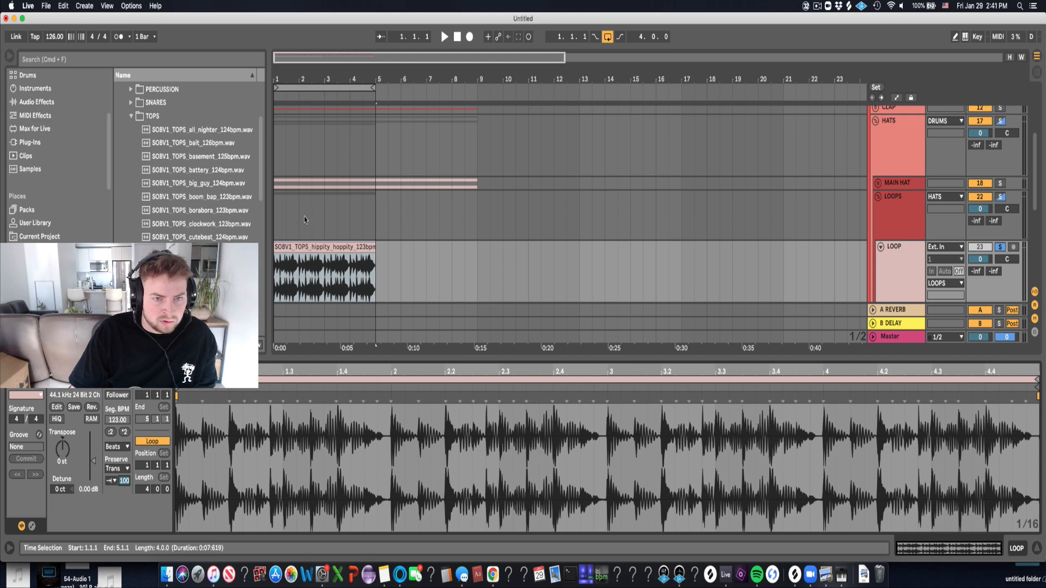
# Shorten the loop clip's transient envelope to about 29 while auditioning it.
pyautogui.click(307, 238)
pyautogui.click(308, 247)
pyautogui.press('space')
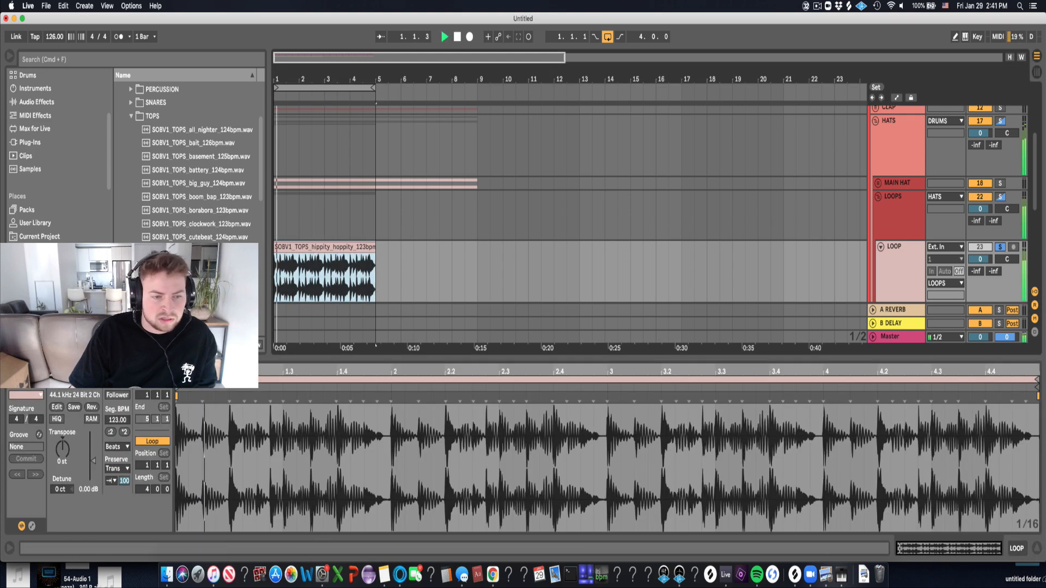
pyautogui.moveTo(124, 481); pyautogui.dragTo(124, 521)
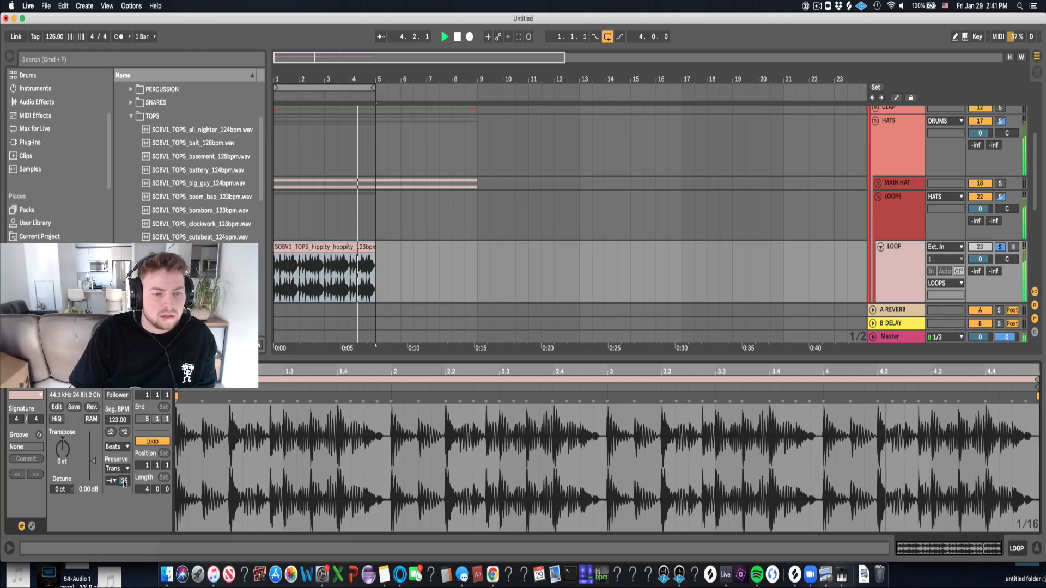
pyautogui.press('space')
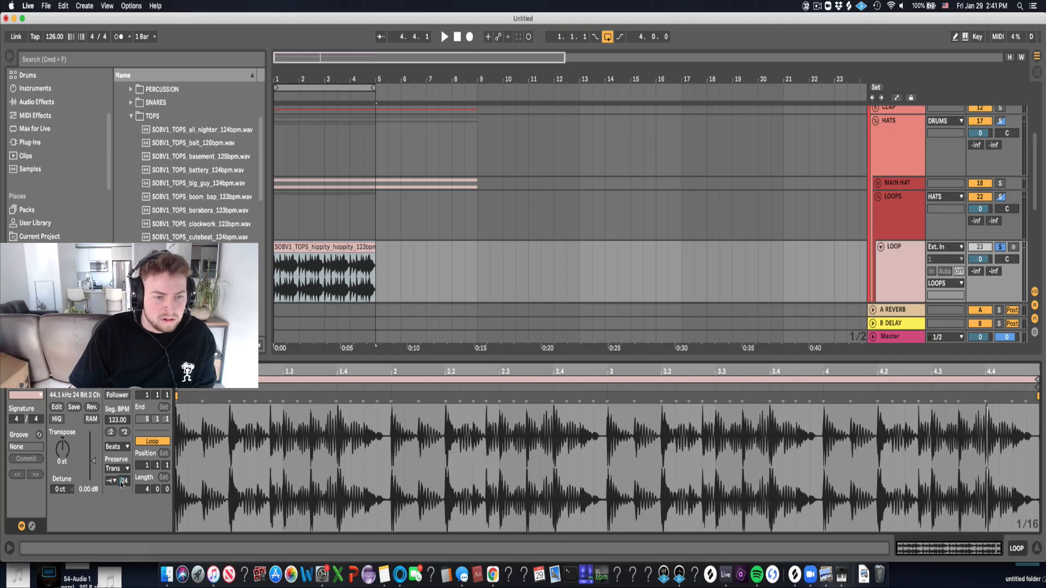
pyautogui.press('space')
pyautogui.moveTo(125, 481); pyautogui.dragTo(125, 478)
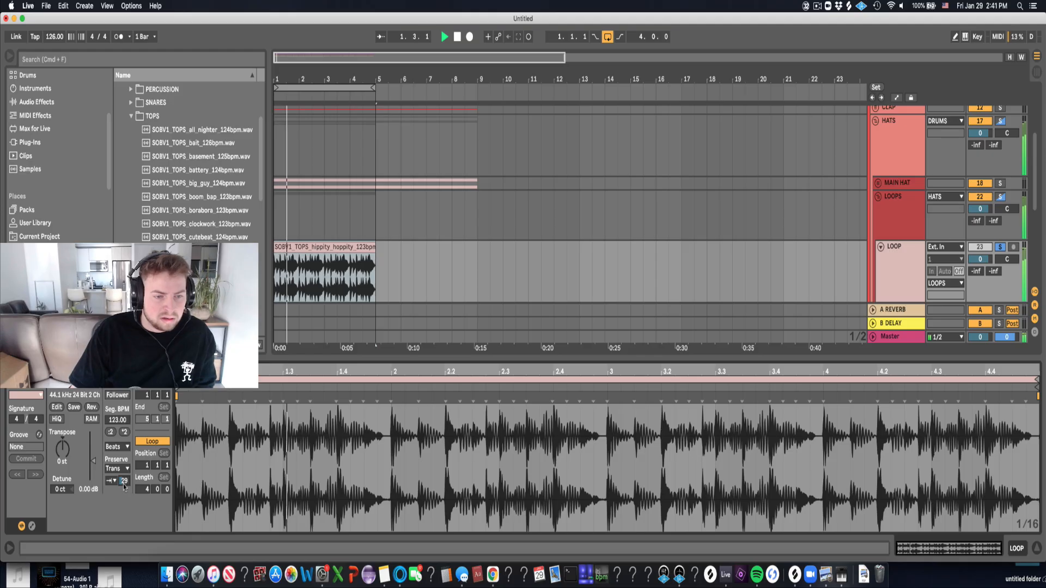
pyautogui.press('space')
# Add EQ Eight to the LOOP track and turn band 1 into a low cut at about 454 Hz while auditioning.
pyautogui.click(901, 252)
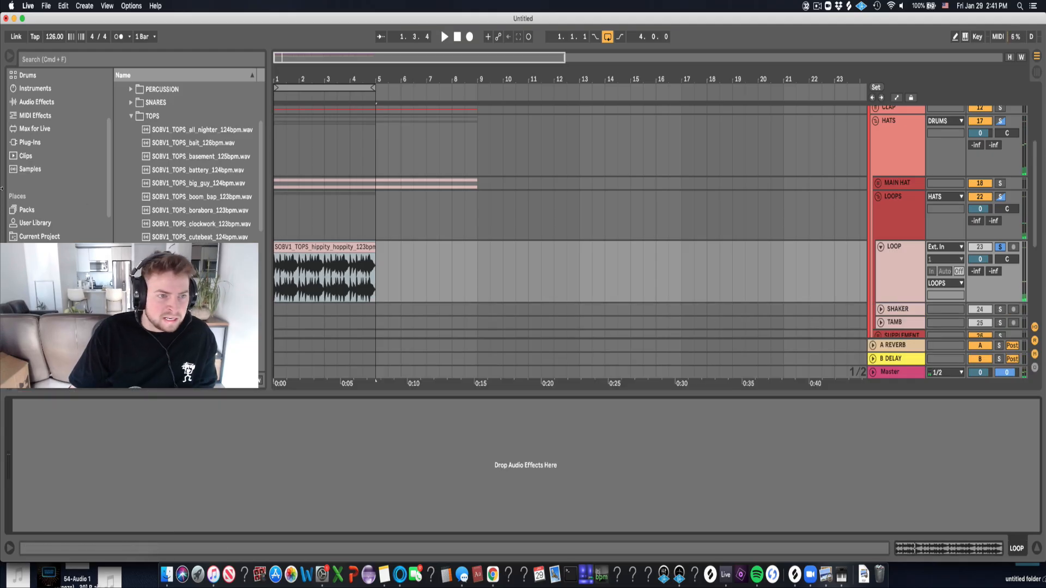
pyautogui.click(32, 102)
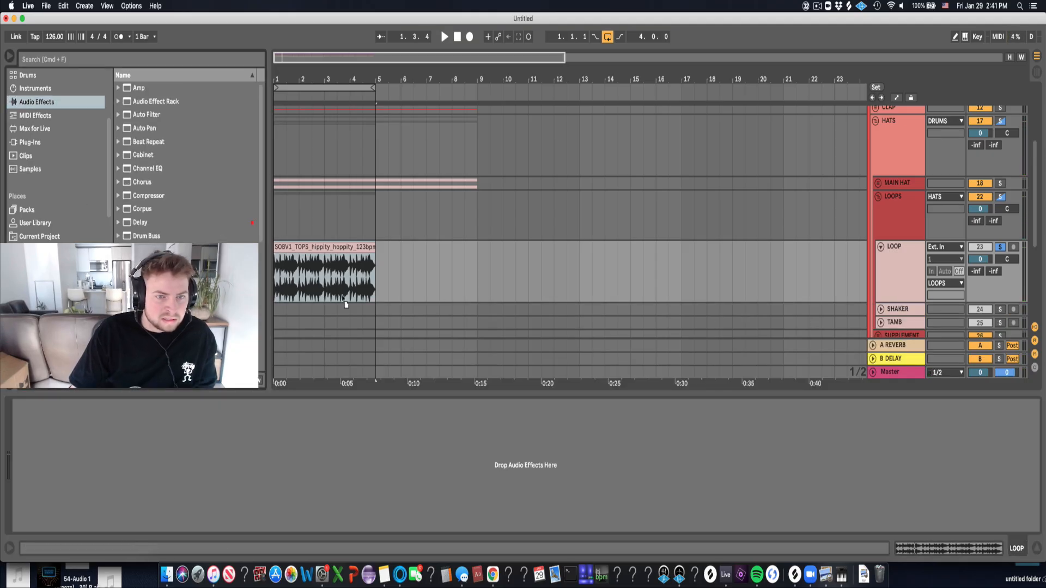
pyautogui.moveTo(148, 277); pyautogui.dragTo(346, 293)
pyautogui.click(56, 515)
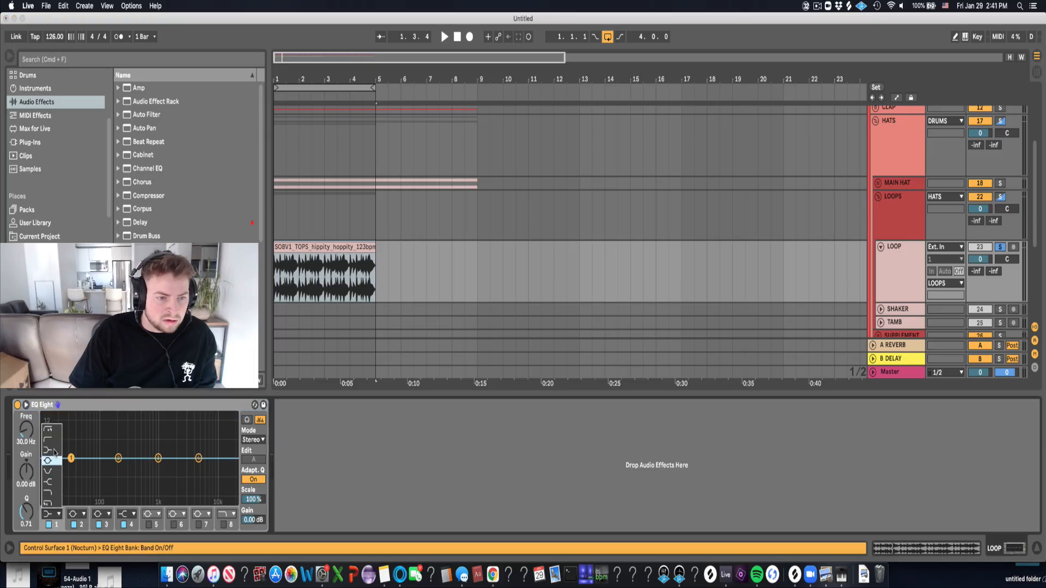
pyautogui.click(53, 440)
pyautogui.moveTo(71, 467); pyautogui.dragTo(139, 469)
pyautogui.press('space')
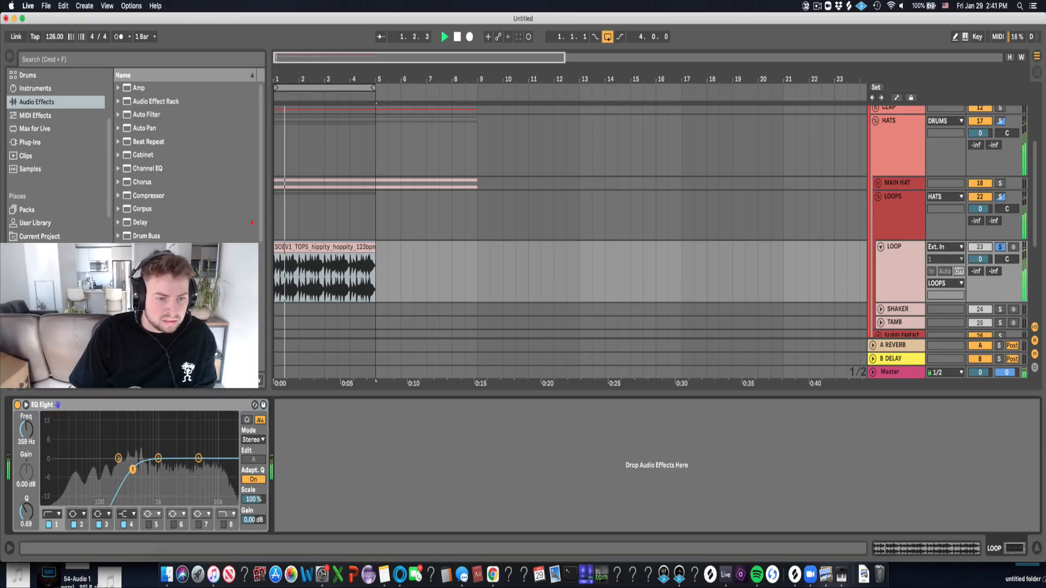
pyautogui.press('space')
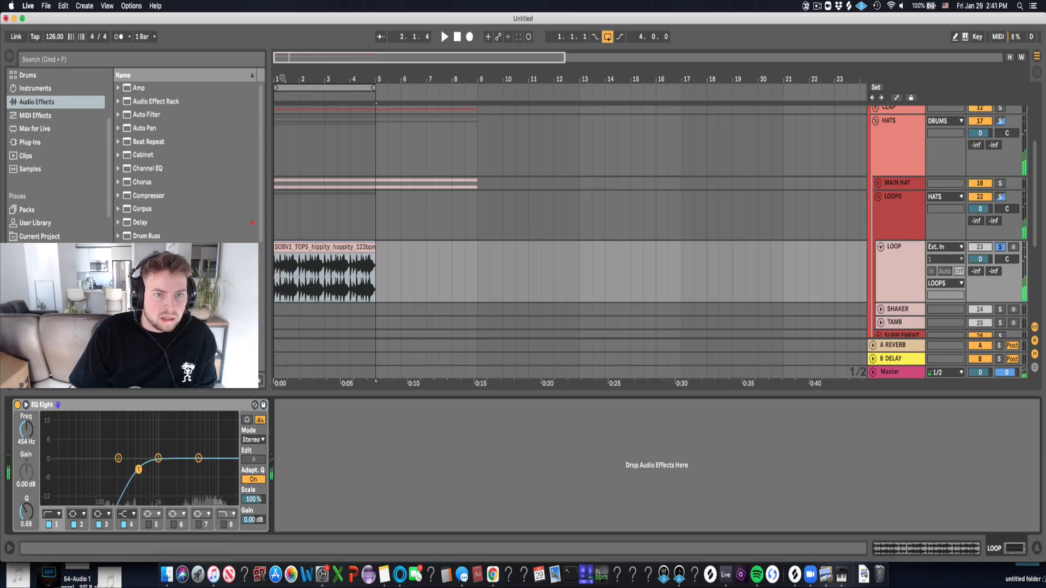
# Consolidate the four-bar top loop clip on the LOOP track.
pyautogui.moveTo(330, 76); pyautogui.dragTo(349, 256)
pyautogui.click(347, 247)
pyautogui.press('super+j')
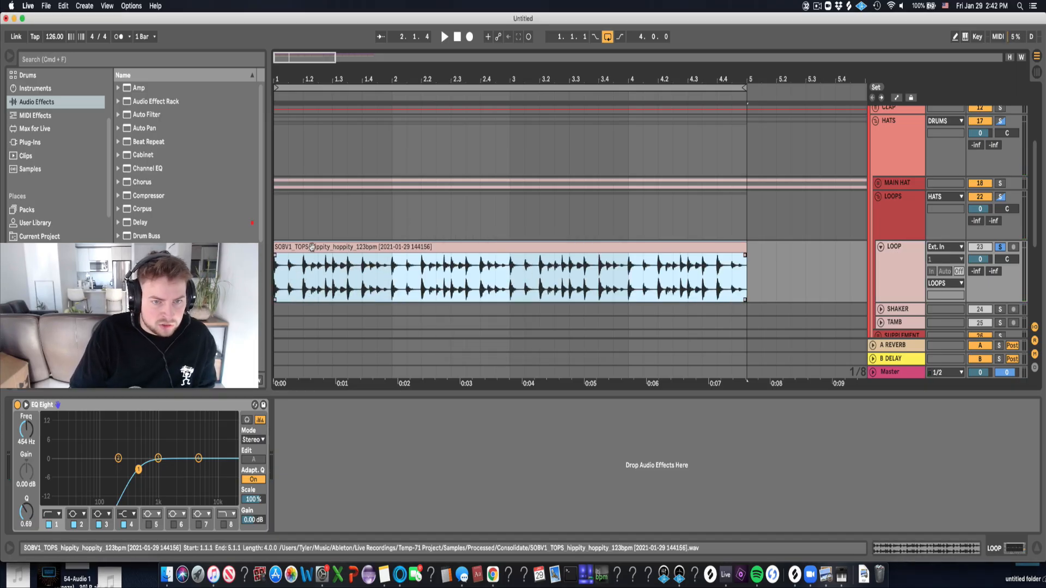
# Split out the last sixteenth of bar 1 in the loop clip and audition the passage from 1.4.
pyautogui.moveTo(297, 81)
pyautogui.mouseDown()
pyautogui.moveTo(340, 141)
pyautogui.moveTo(340, 82)
pyautogui.mouseUp()
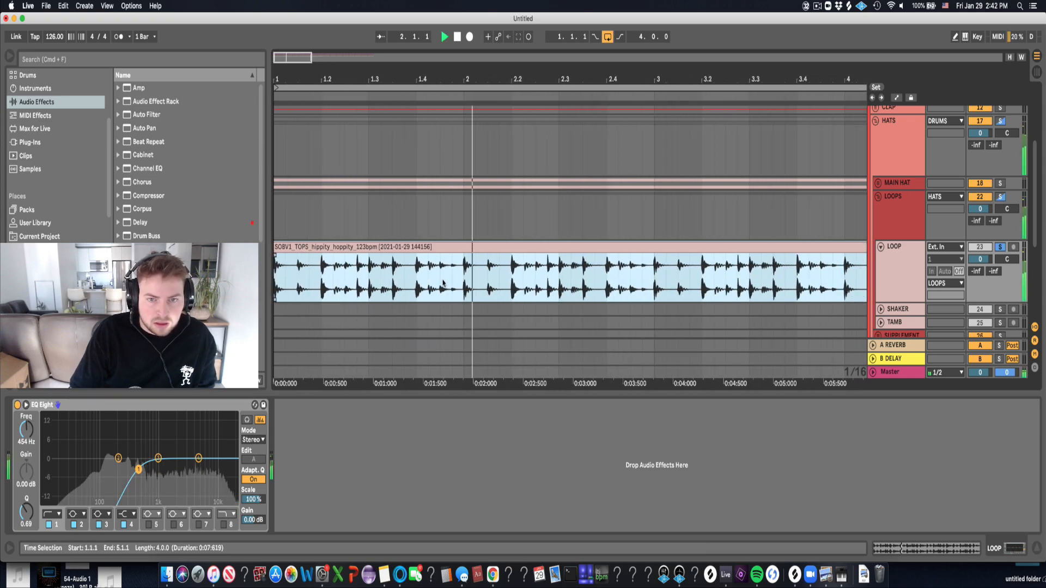
pyautogui.moveTo(442, 283); pyautogui.dragTo(455, 282)
pyautogui.press('super+e')
pyautogui.click(418, 283)
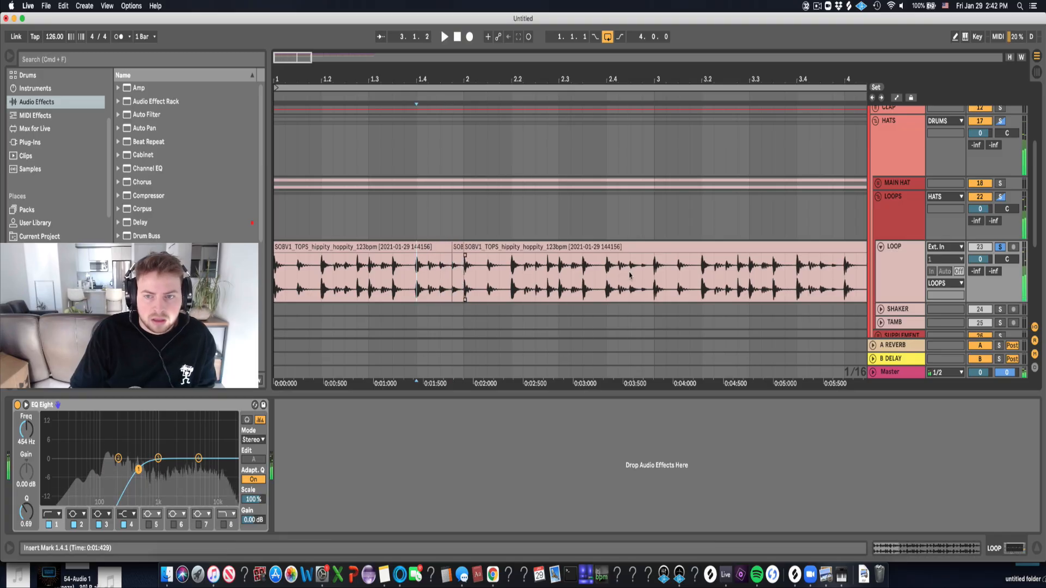
pyautogui.press('space')
# Split out the last sixteenth of bar 2 in the loop clip, reverse that slice and audition it.
pyautogui.moveTo(630, 276); pyautogui.dragTo(643, 275)
pyautogui.press('super+e')
pyautogui.click(645, 256)
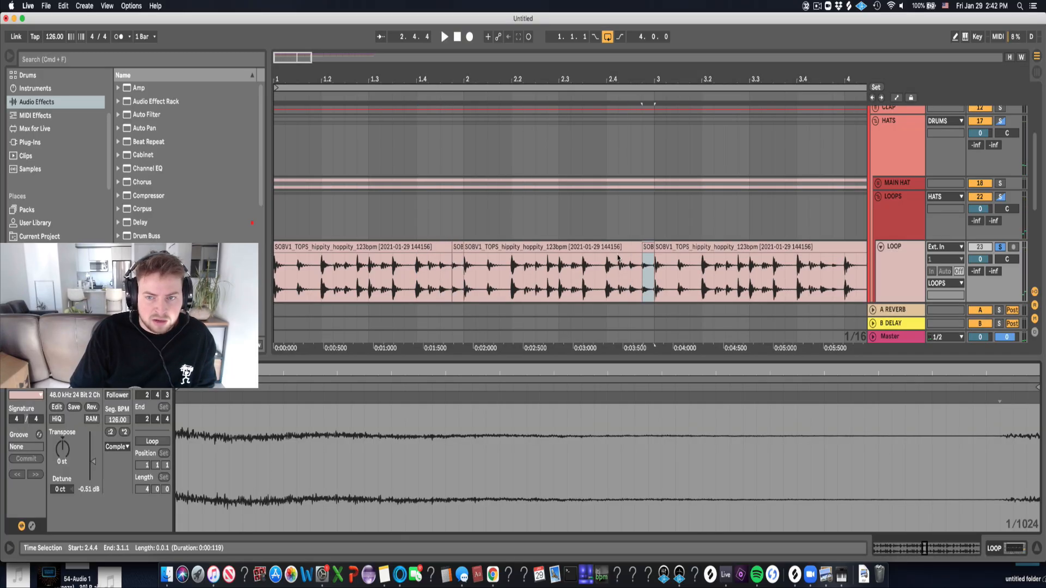
pyautogui.press('space')
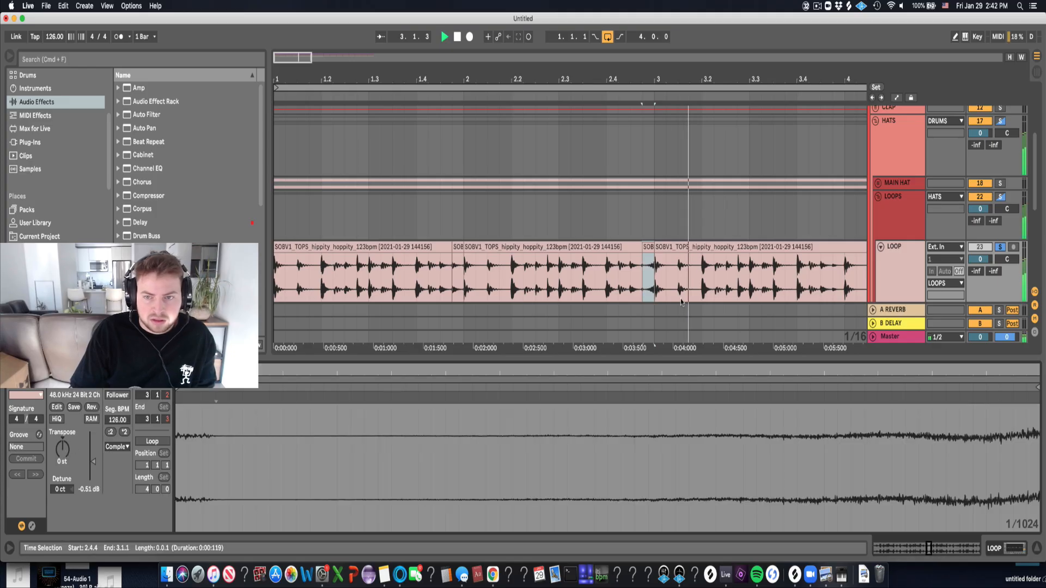
pyautogui.click(608, 282)
pyautogui.press('space')
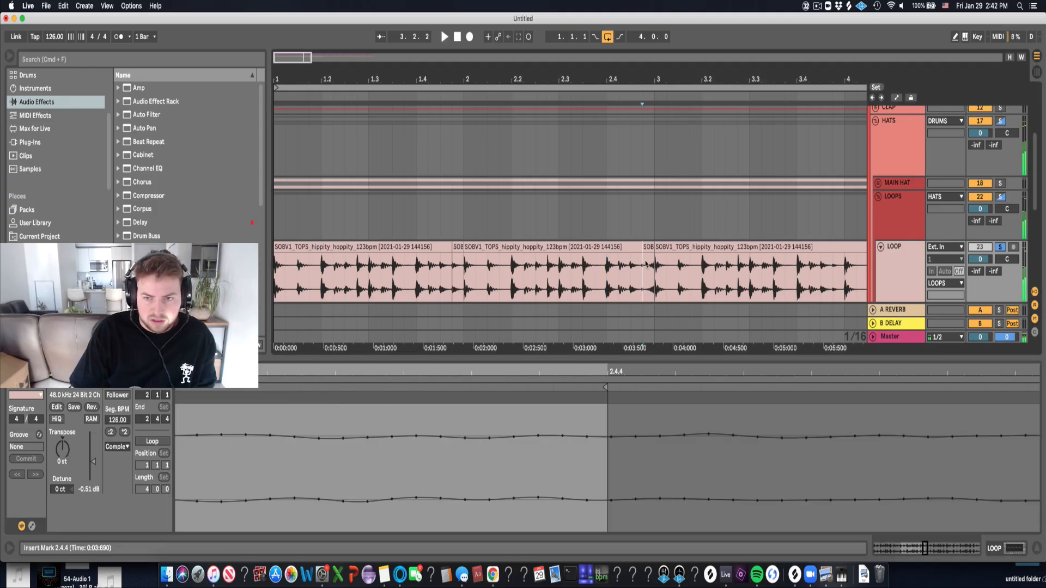
# Consolidate bars 1 to 3 of the loop, duplicate the result over bars 3 to 5, and play it with the mix.
pyautogui.click(647, 265)
pyautogui.moveTo(670, 79); pyautogui.dragTo(670, 49)
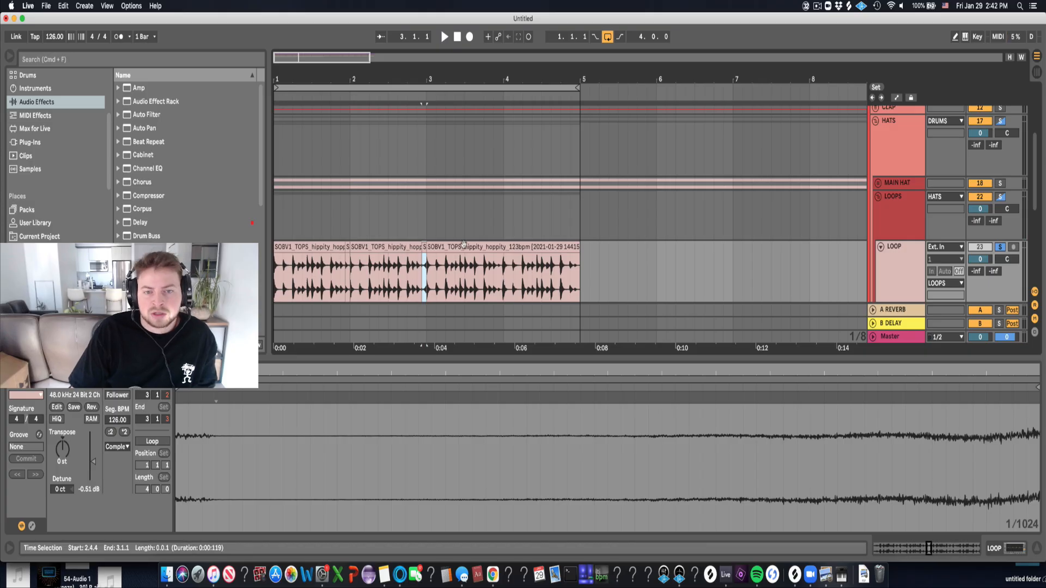
pyautogui.keyDown('shift'); pyautogui.click(290, 248); pyautogui.keyUp('shift')
pyautogui.press('super+j')
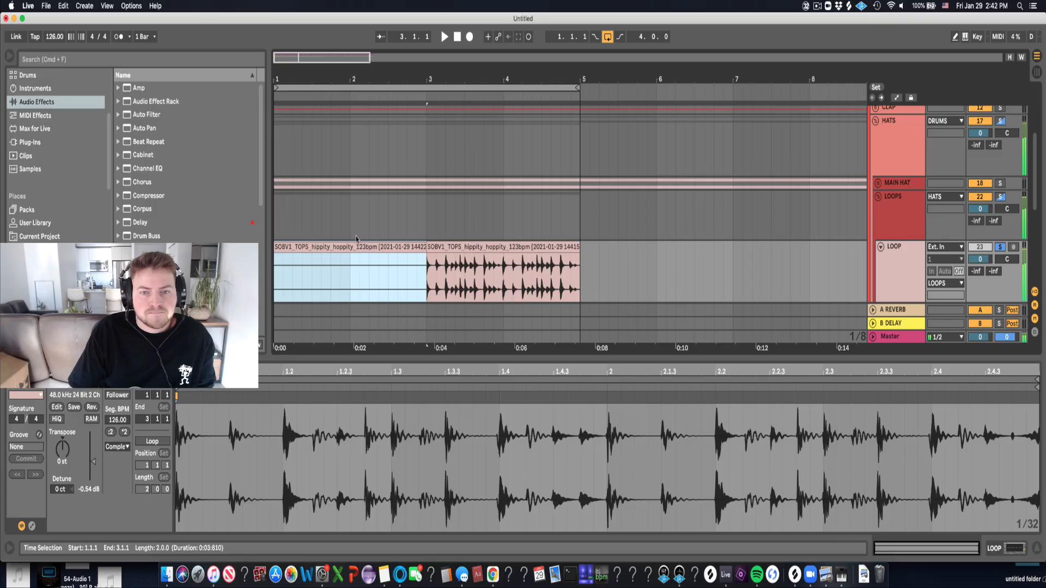
pyautogui.click(448, 272)
pyautogui.press('space')
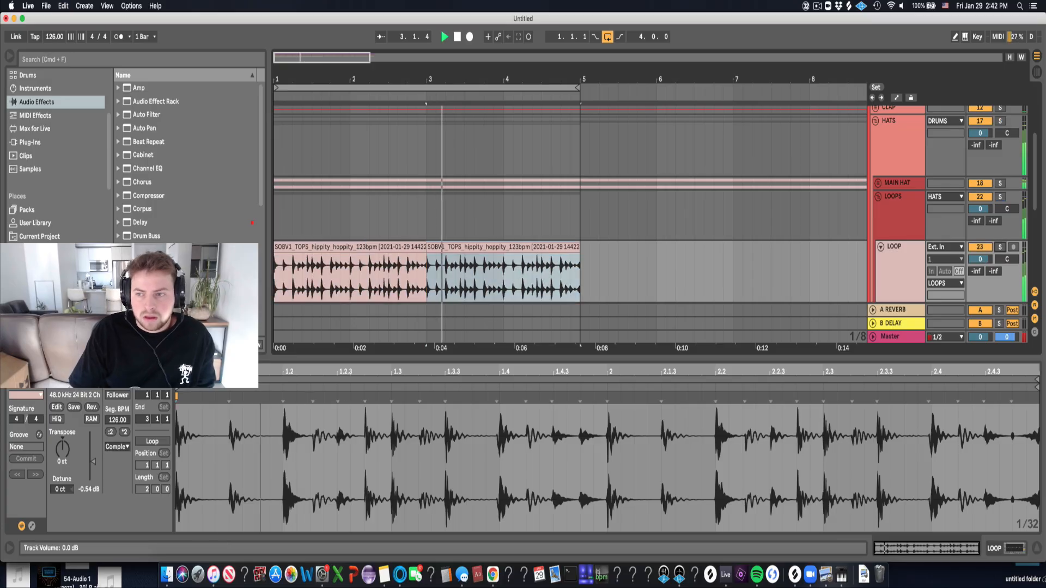
# Lower the LOOP track's volume to -5.8 dB, switching the track off and on to compare it within the mix.
pyautogui.moveTo(980, 259); pyautogui.dragTo(982, 261)
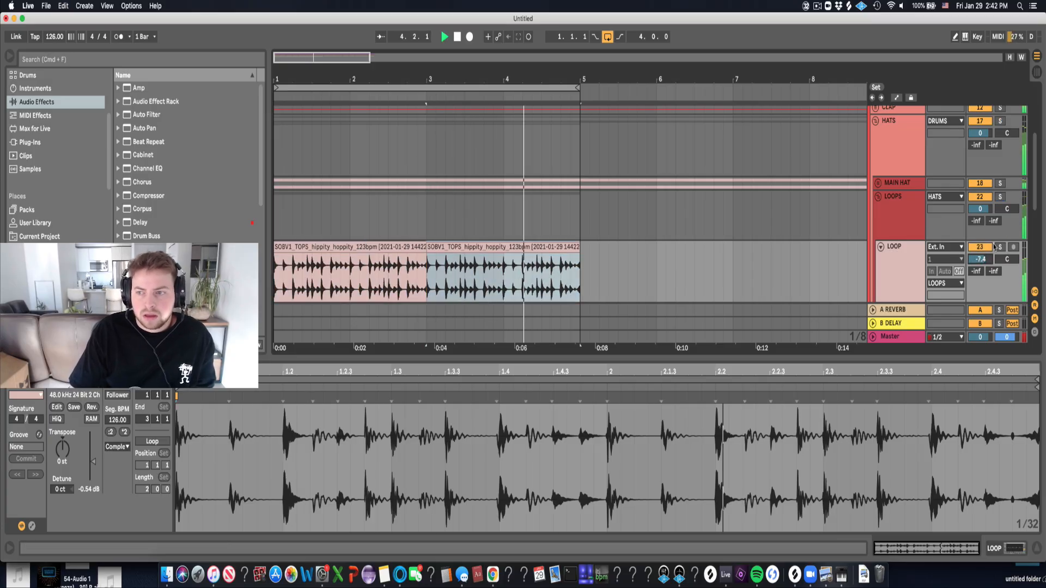
pyautogui.click(917, 258)
pyautogui.click(976, 249)
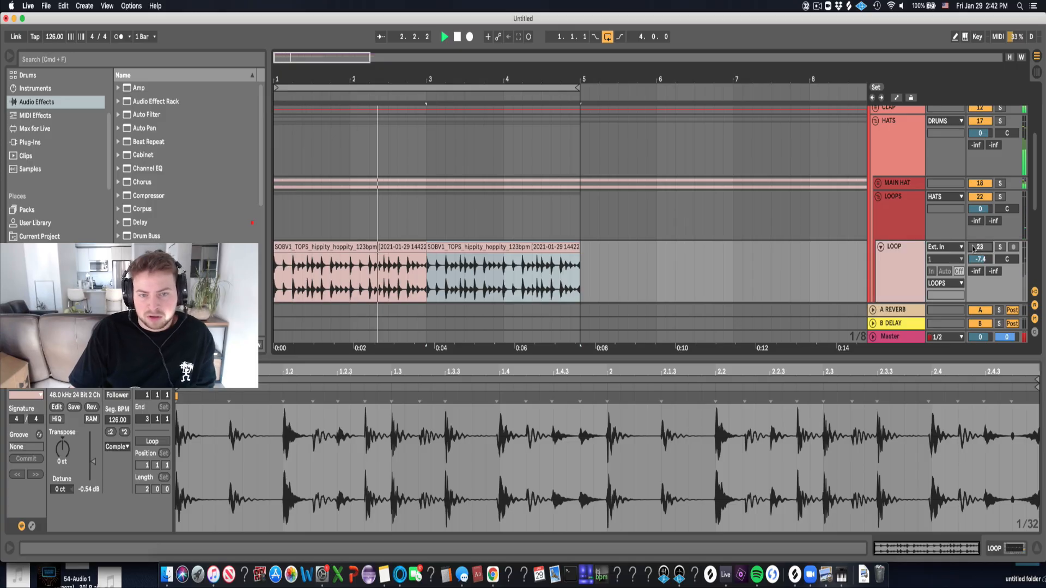
pyautogui.click(976, 248)
pyautogui.moveTo(980, 261); pyautogui.dragTo(980, 255)
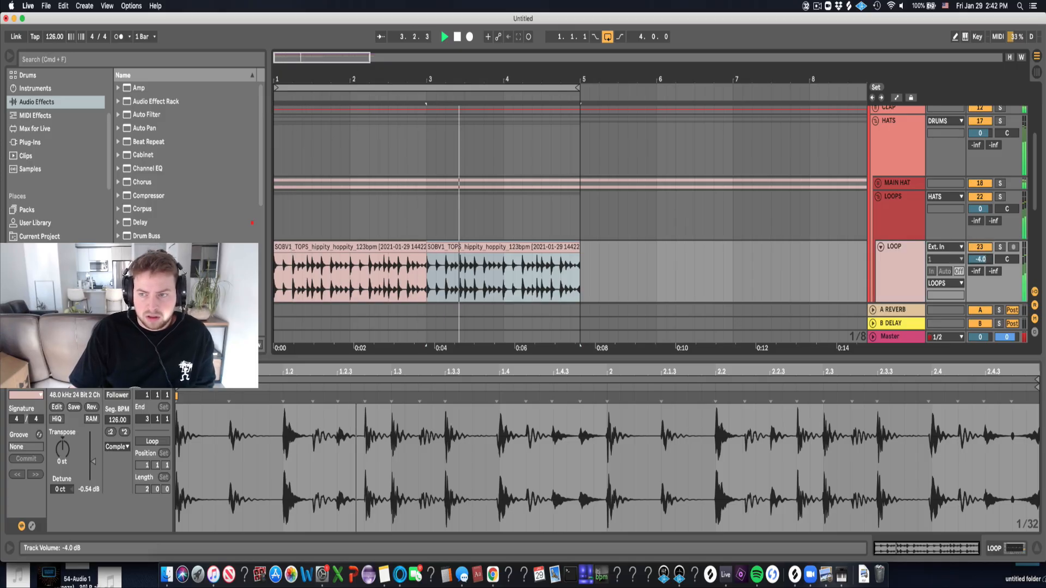
# Move EQ Eight band 3 on the LOOP track to about 3.91 kHz with a 0.62 dB boost.
pyautogui.click(907, 268)
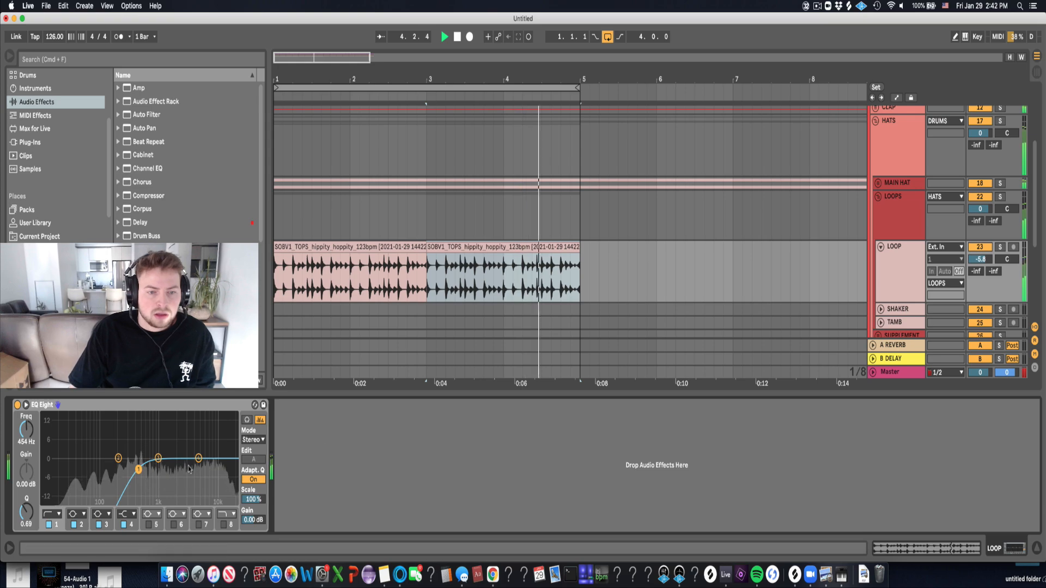
pyautogui.moveTo(159, 442); pyautogui.dragTo(200, 449)
pyautogui.press('space')
# Fold the LOOP track and unfold the SHAKER track.
pyautogui.click(881, 263)
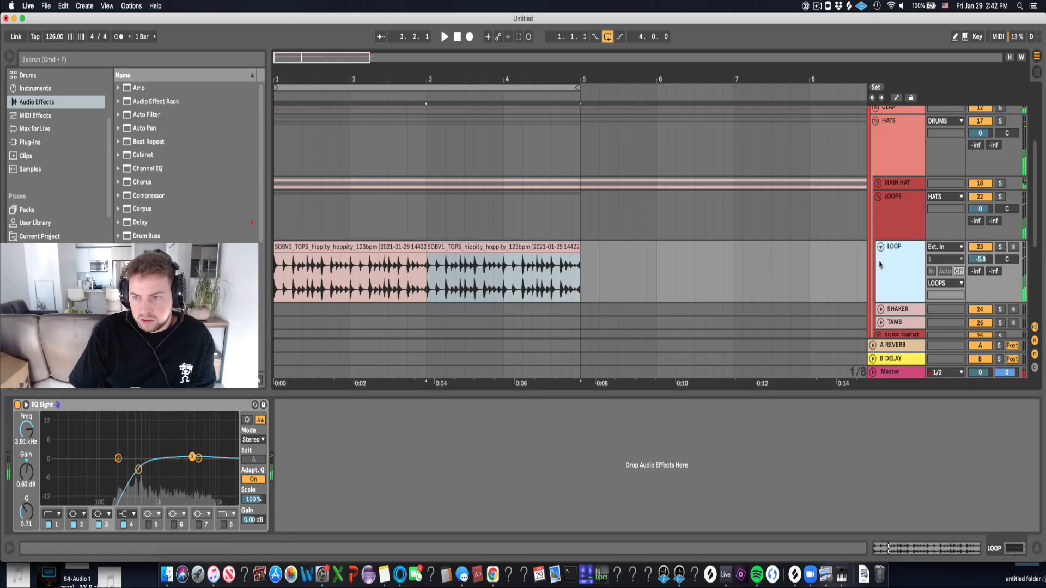
pyautogui.click(880, 247)
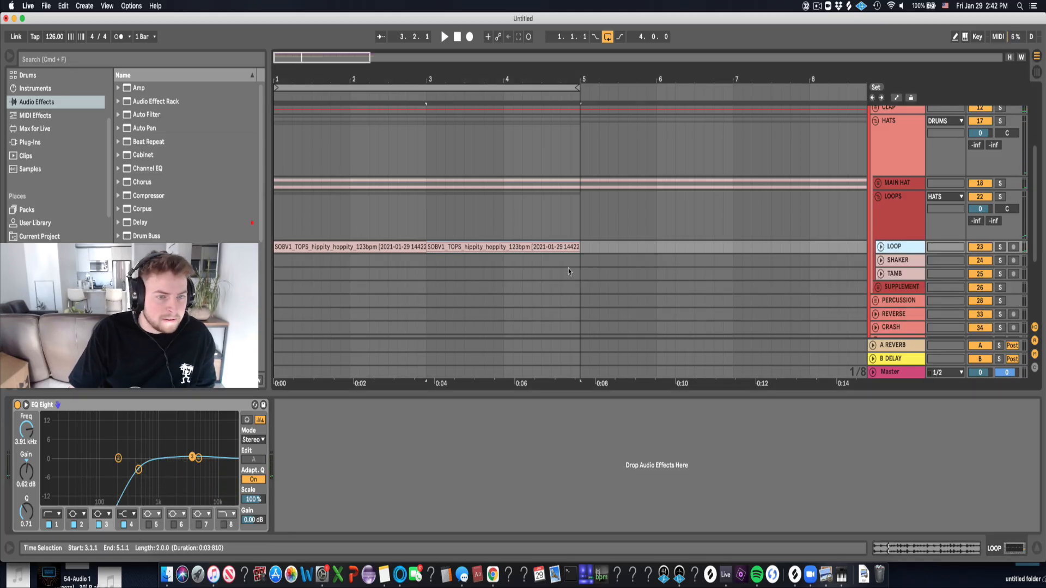
pyautogui.click(879, 262)
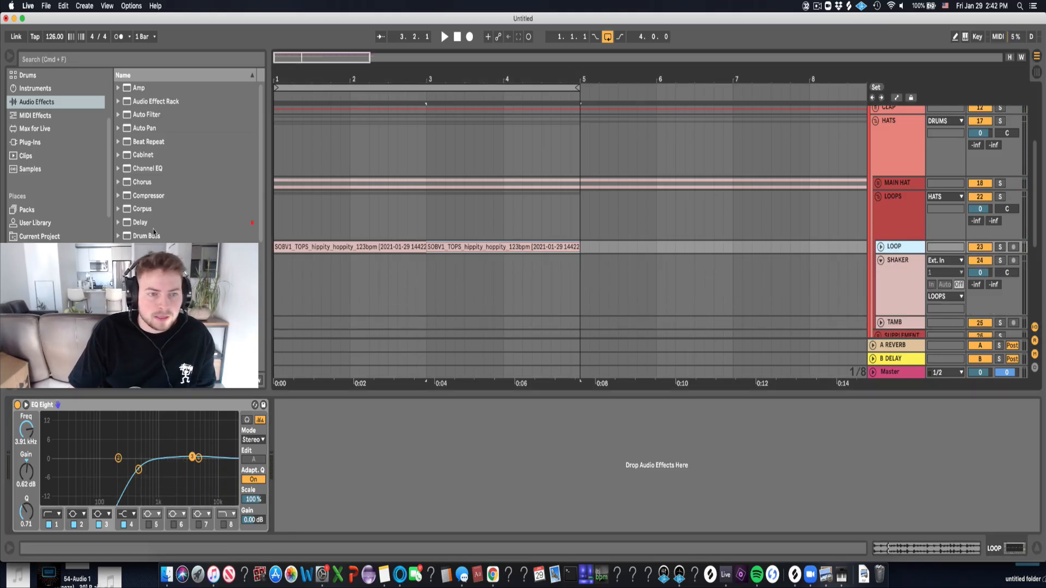
# Unfold the SUPPLEMENT group to reveal its CLOSED hat track.
pyautogui.scroll(-3, 516, 228)
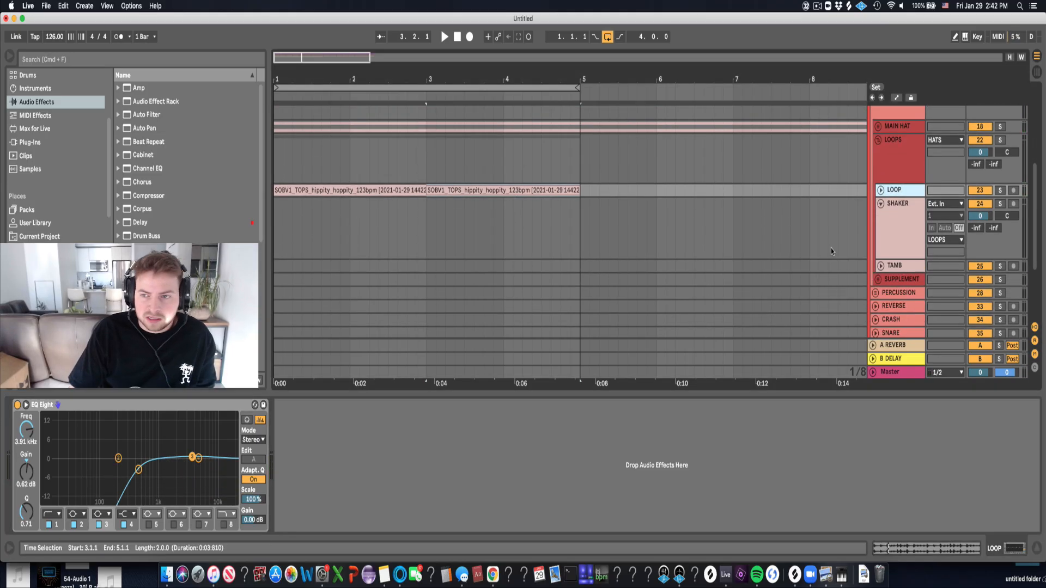
pyautogui.click(882, 279)
pyautogui.click(877, 279)
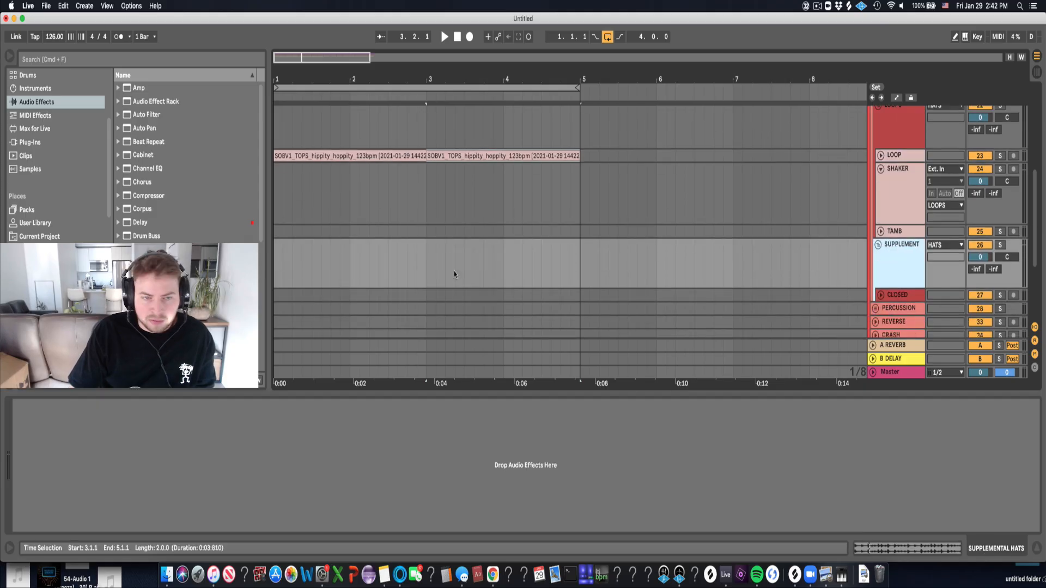
pyautogui.click(541, 258)
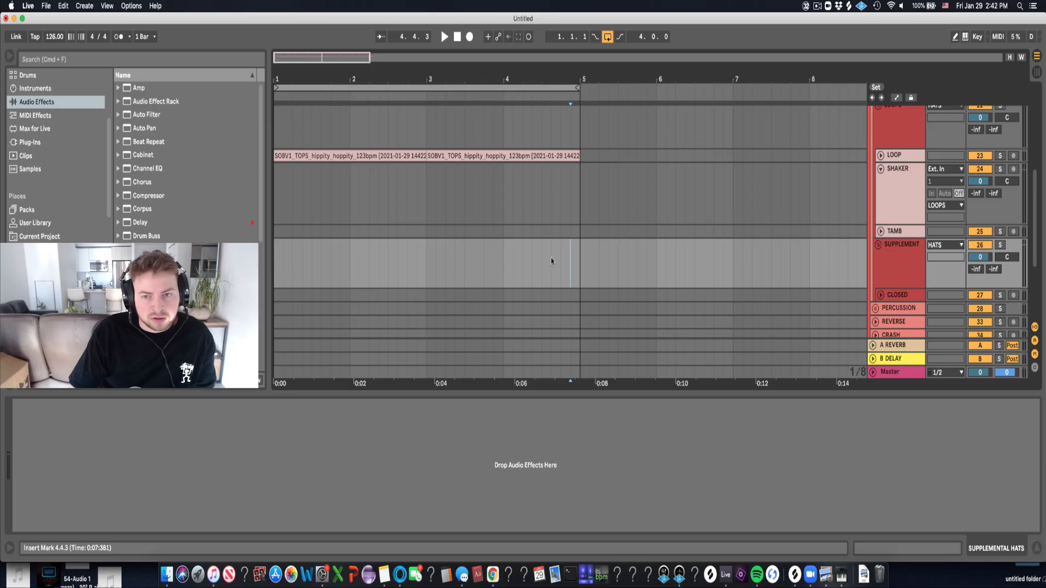
# Search the sample library for "HAT" and open the classic hats folder under tape drums, hi-hats in wa_drum_tools_02.
pyautogui.scroll(-2, 57, 157)
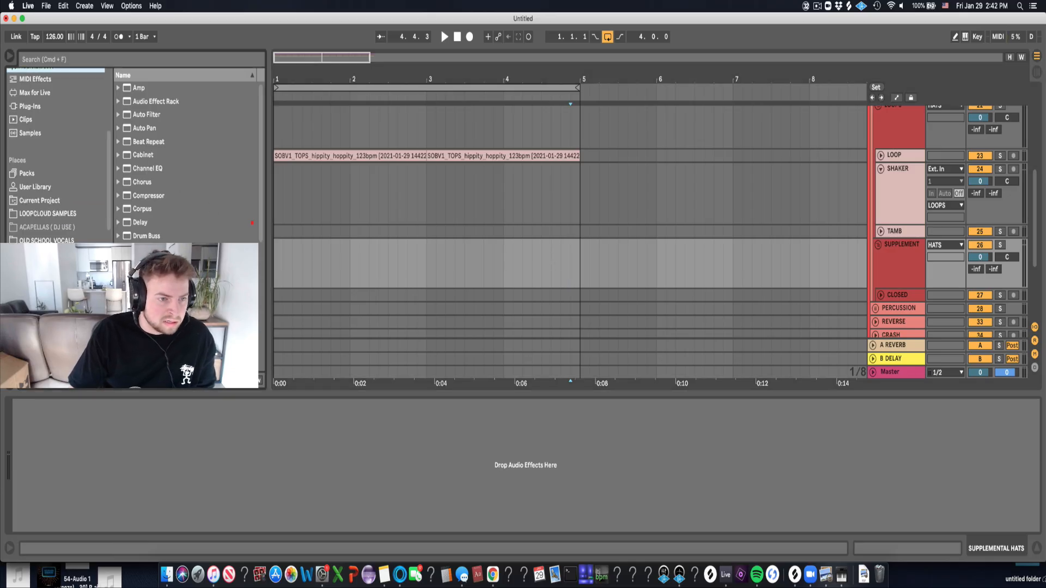
pyautogui.scroll(-2, 57, 158)
pyautogui.scroll(-2, 57, 158)
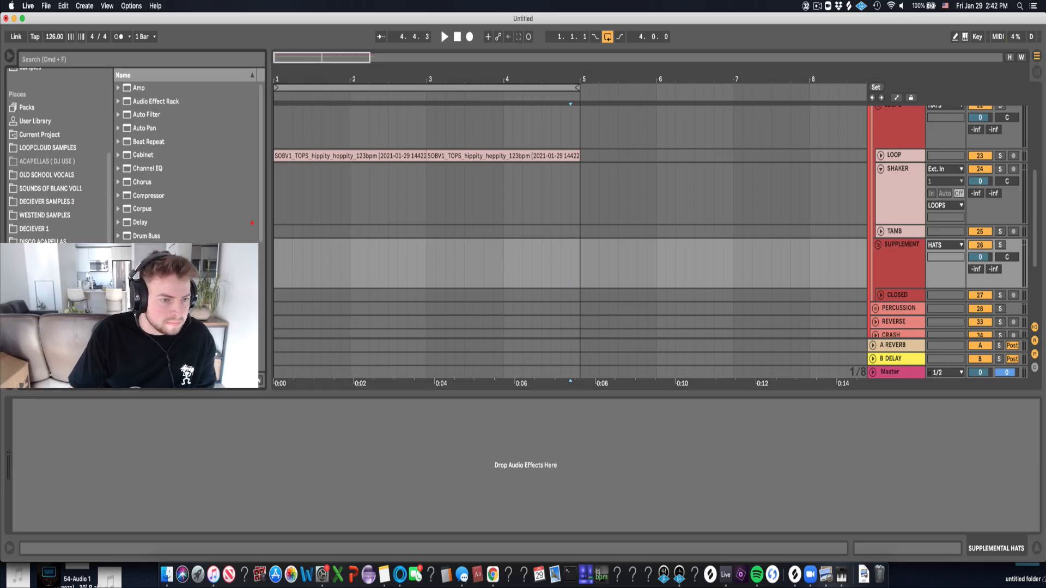
pyautogui.click(42, 109)
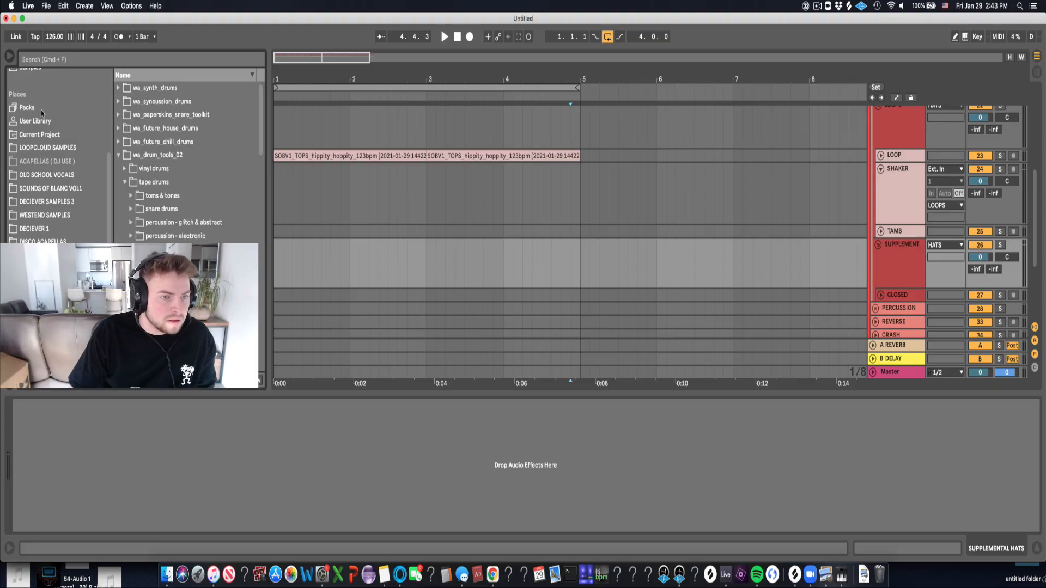
pyautogui.click(60, 62)
pyautogui.write('HAT')
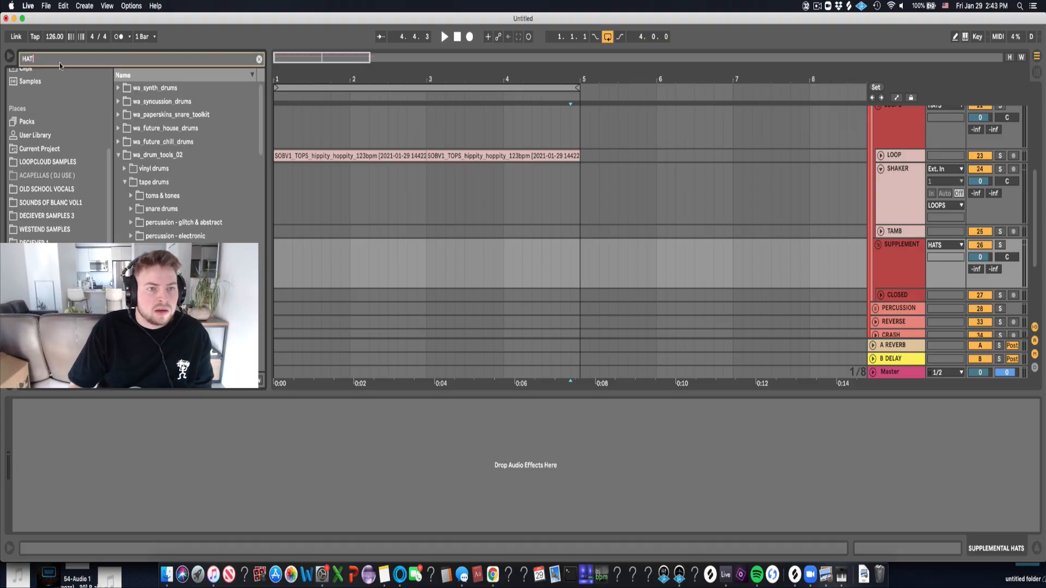
pyautogui.click(129, 182)
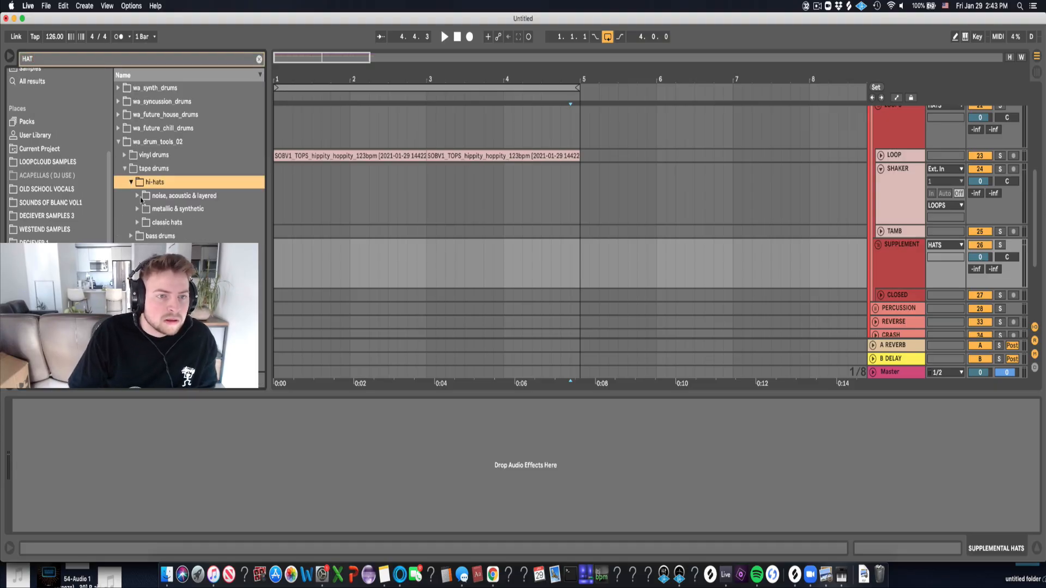
pyautogui.click(138, 222)
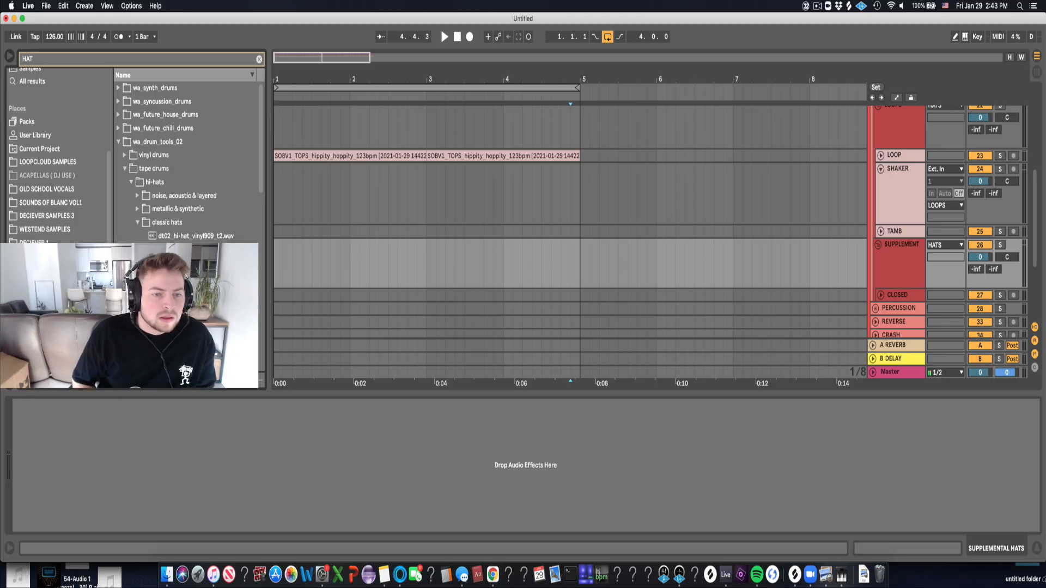
# Place the dt02_hi-hat_subtle_t2 sample on the CLOSED track at 2.4.4, just before bar 3, and unfold that track.
pyautogui.click(476, 231)
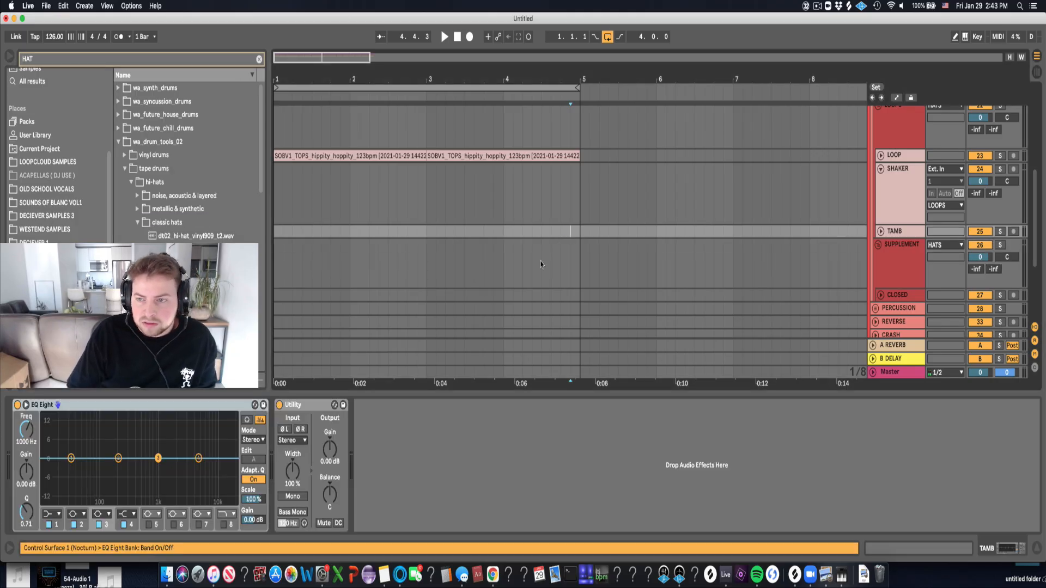
pyautogui.click(545, 261)
pyautogui.press('+')
pyautogui.press('+')
pyautogui.press('+')
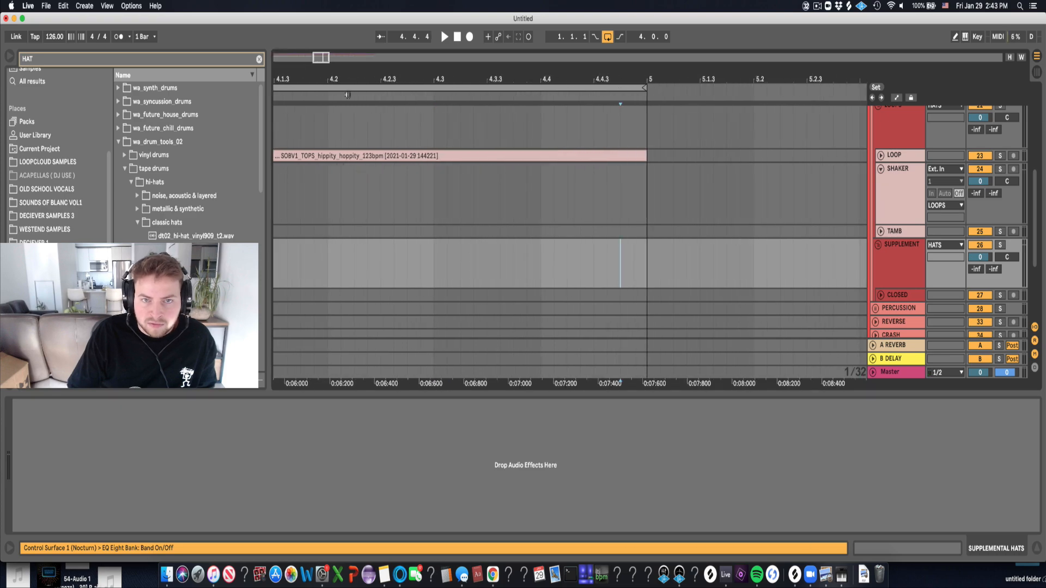
pyautogui.moveTo(340, 82); pyautogui.dragTo(763, 53)
pyautogui.moveTo(566, 81); pyautogui.dragTo(580, 246)
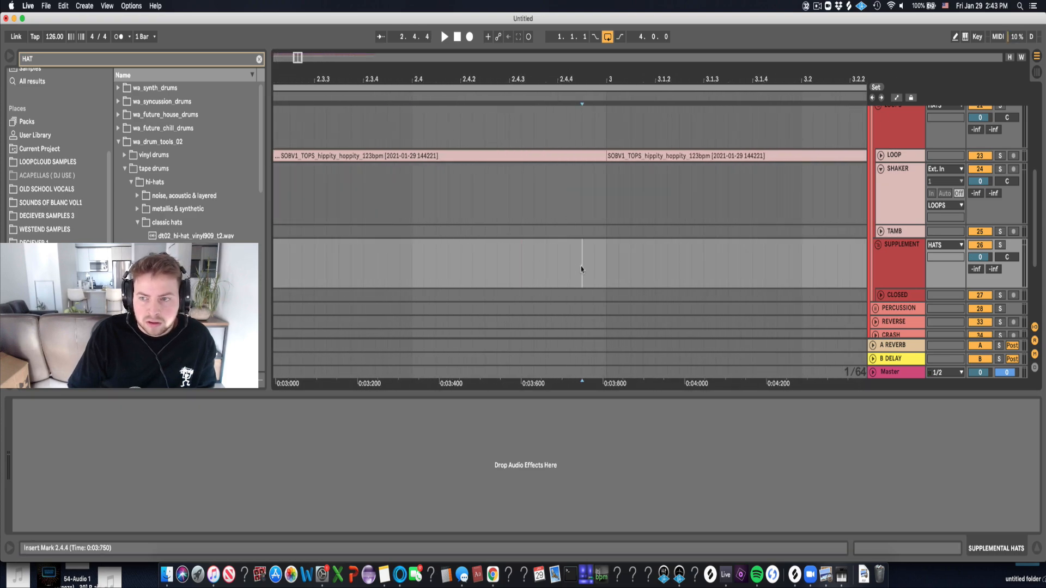
pyautogui.click(583, 297)
pyautogui.press('super+v')
pyautogui.click(881, 295)
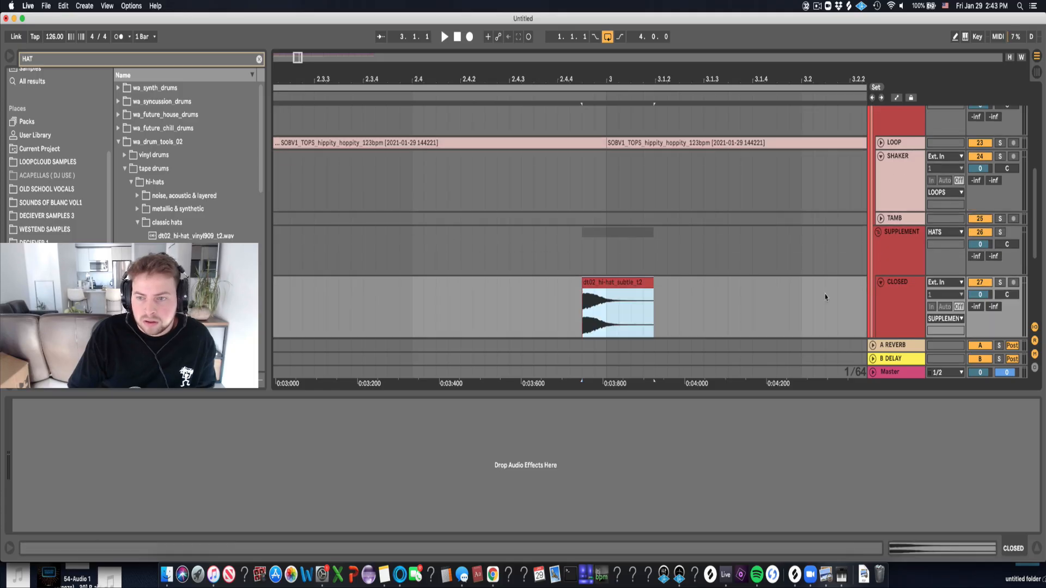
# Nudge the closed hi-hat clip slightly earlier before bar 3 and lower the CLOSED track's volume to -9.0 dB during playback.
pyautogui.click(377, 282)
pyautogui.press('space')
pyautogui.press('space')
pyautogui.moveTo(589, 81); pyautogui.dragTo(589, 106)
pyautogui.moveTo(611, 283); pyautogui.dragTo(577, 297)
pyautogui.press('-')
pyautogui.press('-')
pyautogui.press('-')
pyautogui.press('-')
pyautogui.click(396, 323)
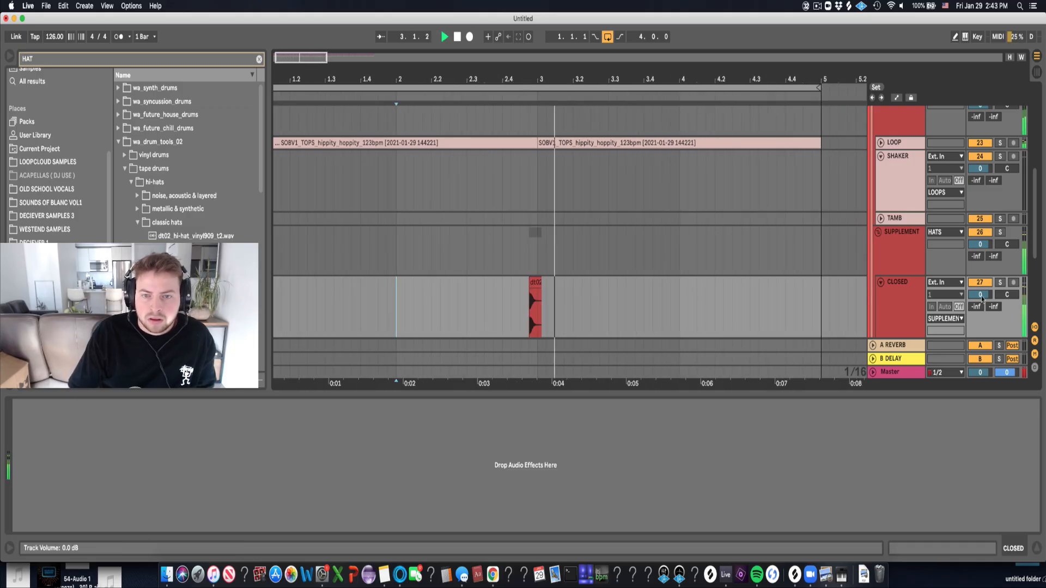
pyautogui.moveTo(982, 298); pyautogui.dragTo(982, 313)
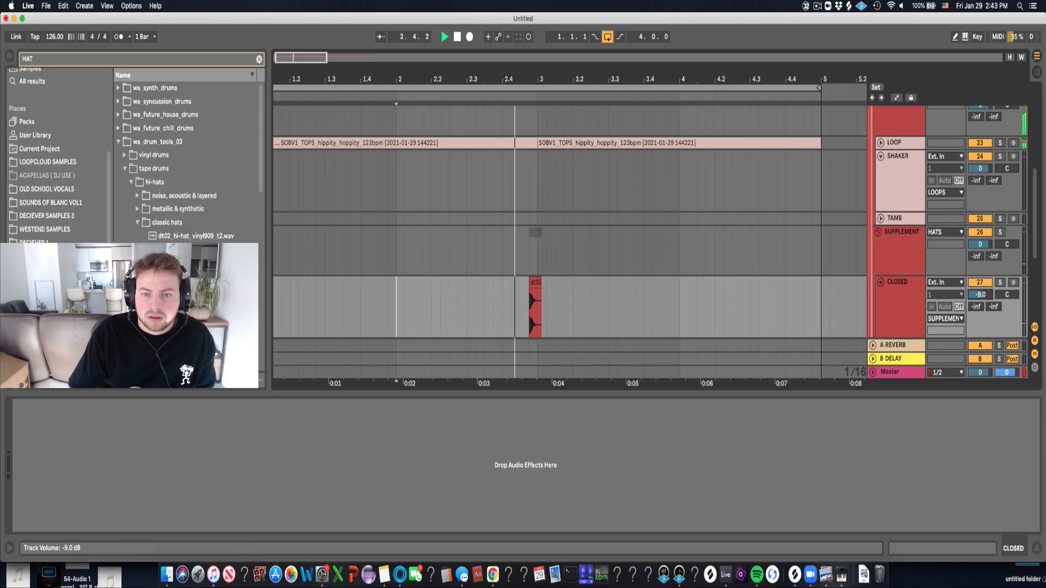
# Duplicate bars 1 to 3 of the CLOSED track over bars 3 to 5 and stop playback.
pyautogui.press('-')
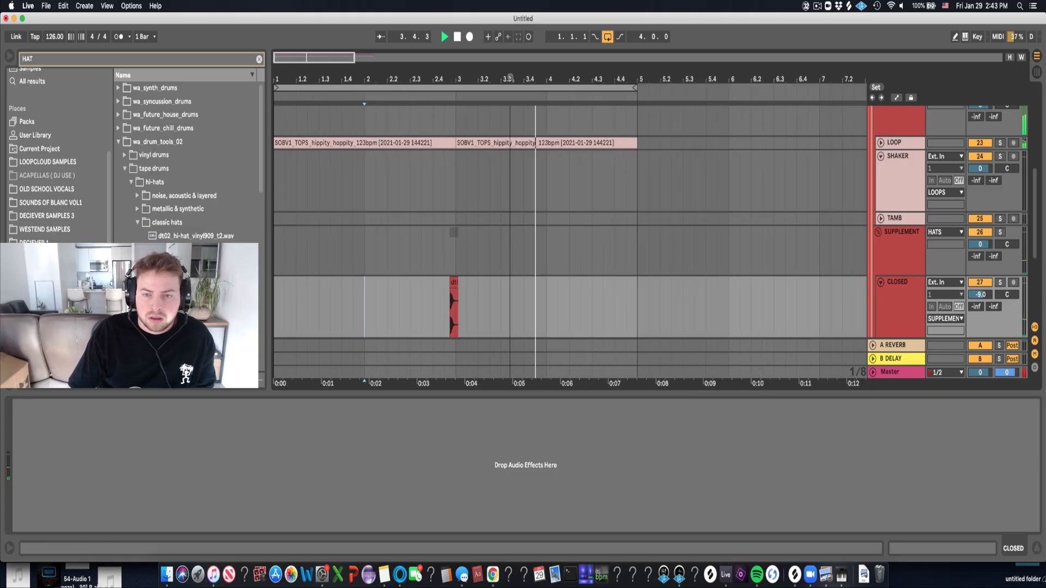
pyautogui.moveTo(456, 309); pyautogui.dragTo(276, 307)
pyautogui.press('super+d')
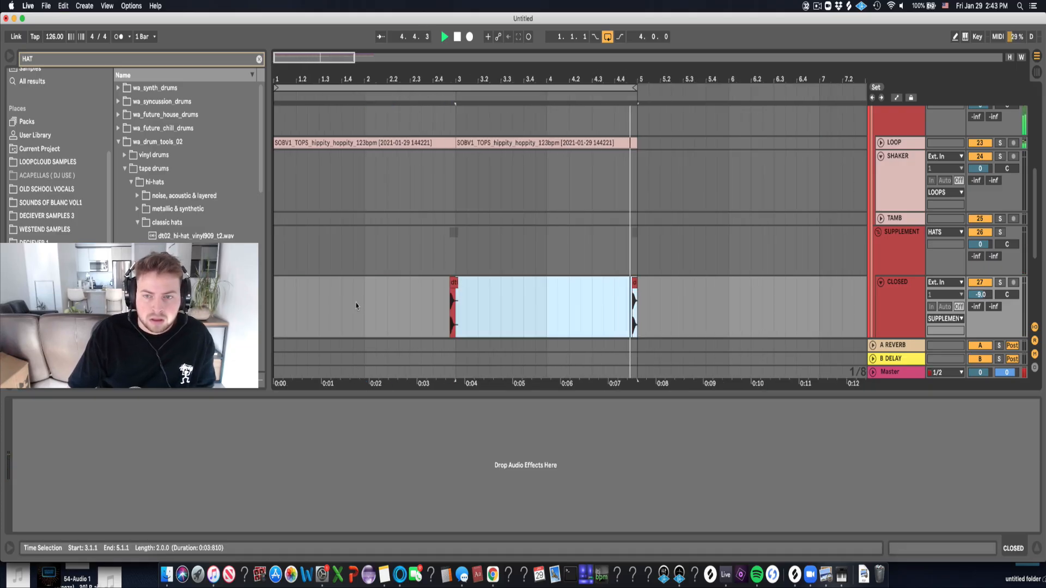
pyautogui.press('space')
# Copy the first half of the hi-hat clip just before bar 5 and paste it at 4.4.3 on the CLOSED track.
pyautogui.click(625, 237)
pyautogui.press('+')
pyautogui.press('+')
pyautogui.press('+')
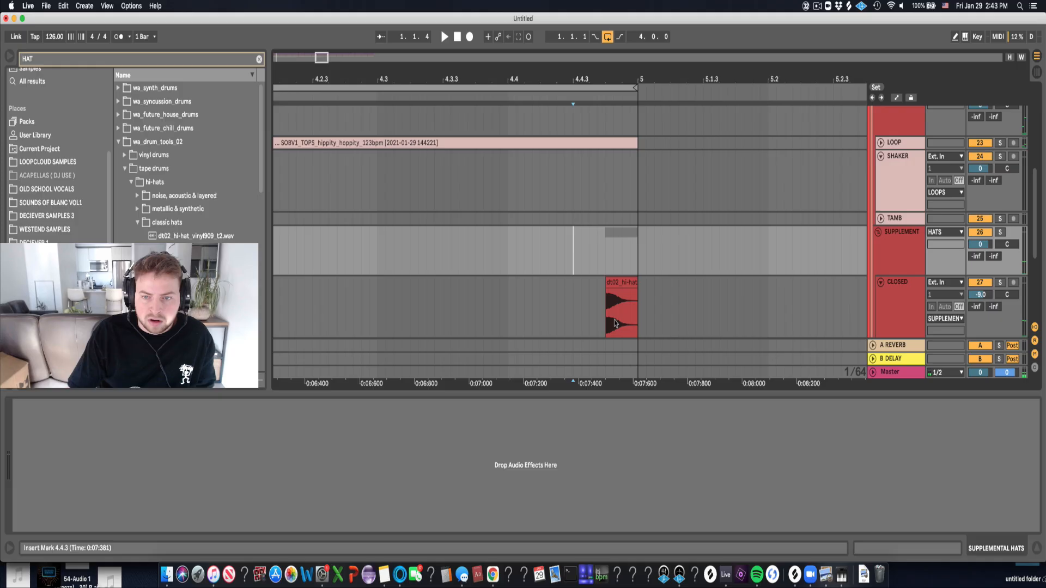
pyautogui.moveTo(615, 323); pyautogui.dragTo(617, 300)
pyautogui.click(564, 307)
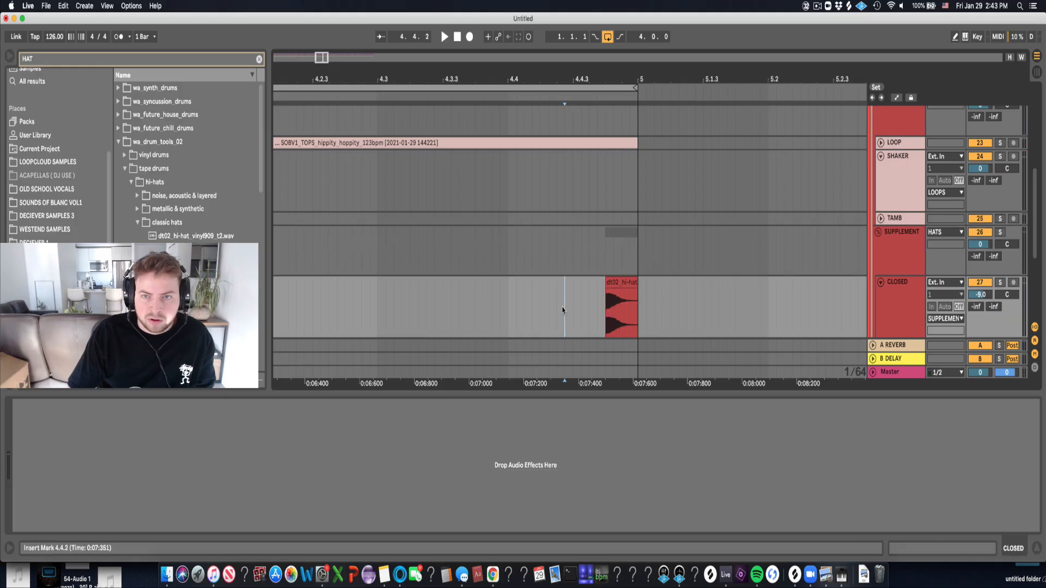
pyautogui.press('super+v')
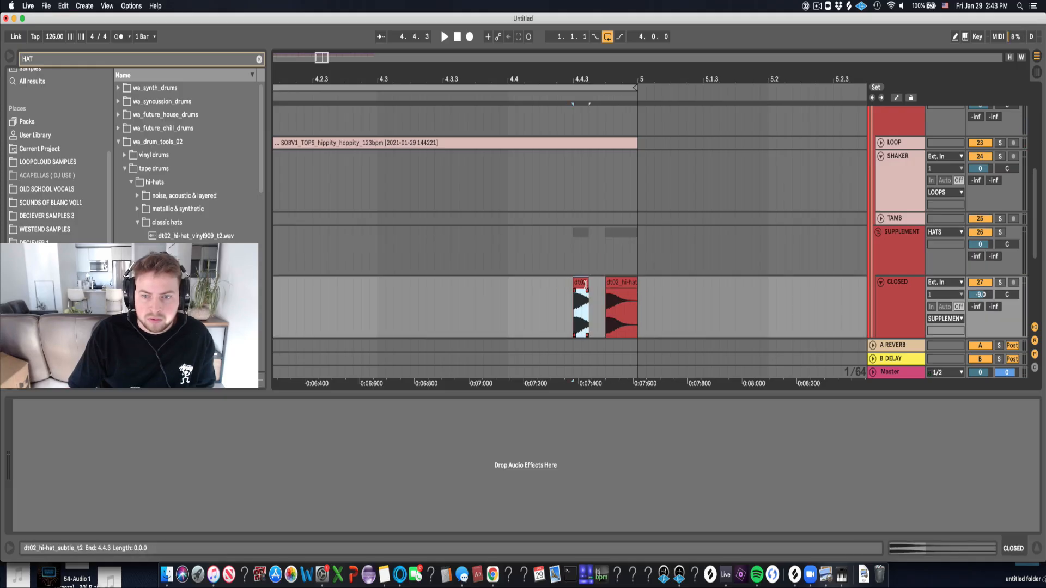
# Play the mix, lower the CLOSED track's volume to -11.8 dB and pan it to 12R.
pyautogui.moveTo(538, 72); pyautogui.dragTo(534, 38)
pyautogui.click(411, 313)
pyautogui.click(385, 315)
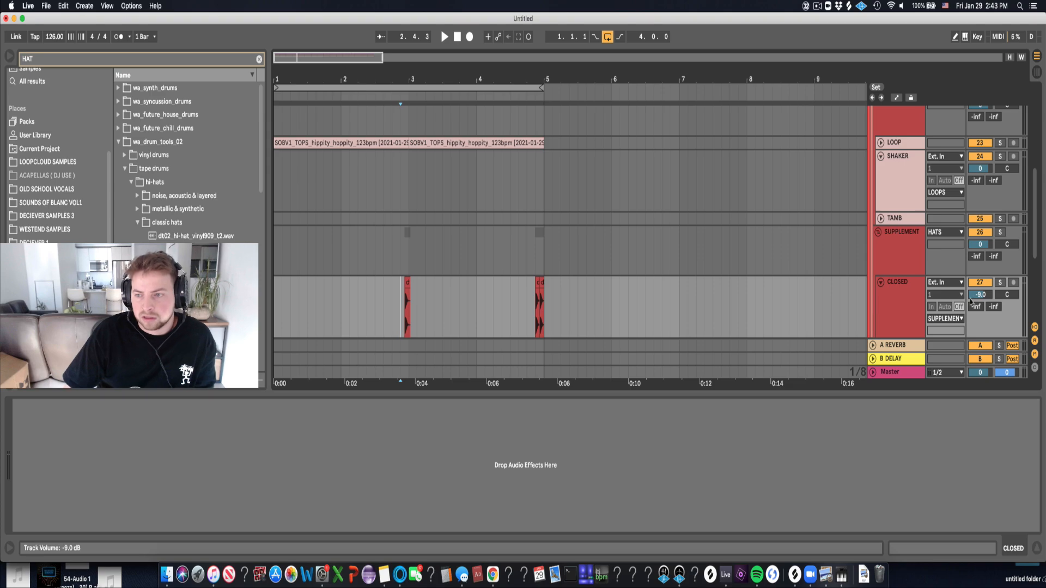
pyautogui.press('space')
pyautogui.moveTo(979, 295); pyautogui.dragTo(979, 302)
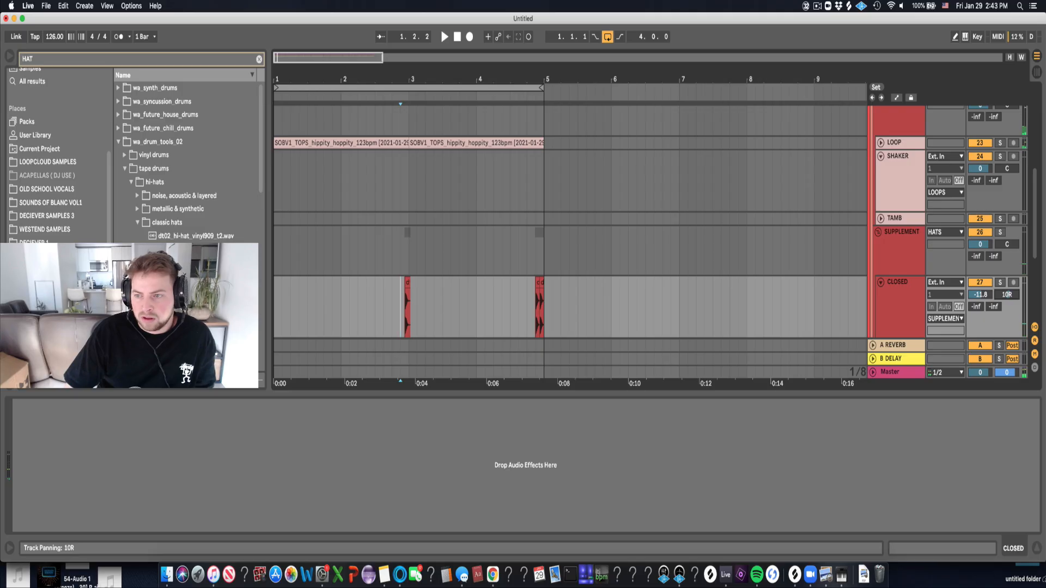
# Unfold the LOOP track and duplicate its first bar three times to fill bars 2 through 4.
pyautogui.click(880, 142)
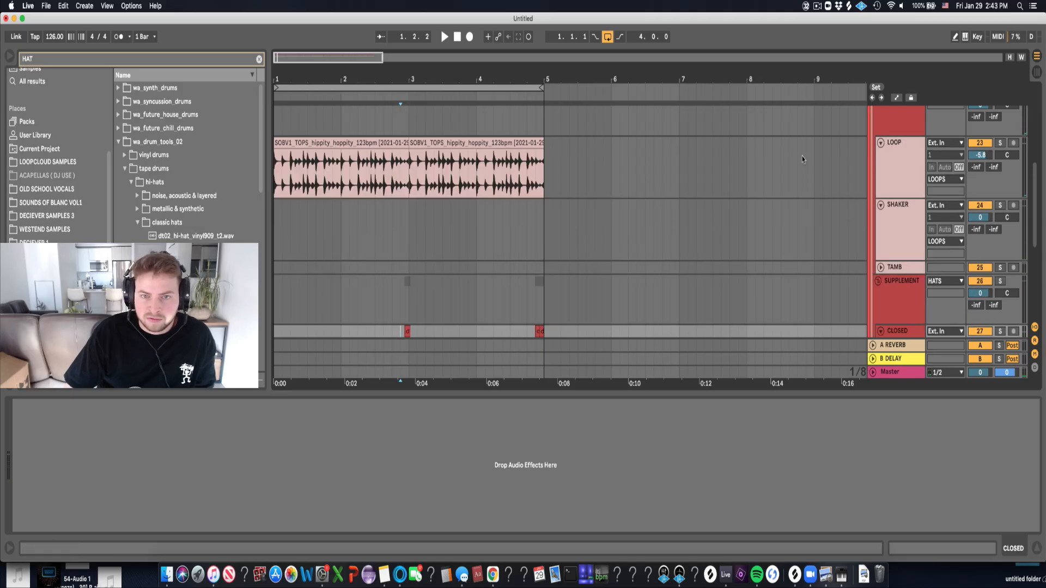
pyautogui.click(368, 184)
pyautogui.moveTo(337, 174); pyautogui.dragTo(244, 148)
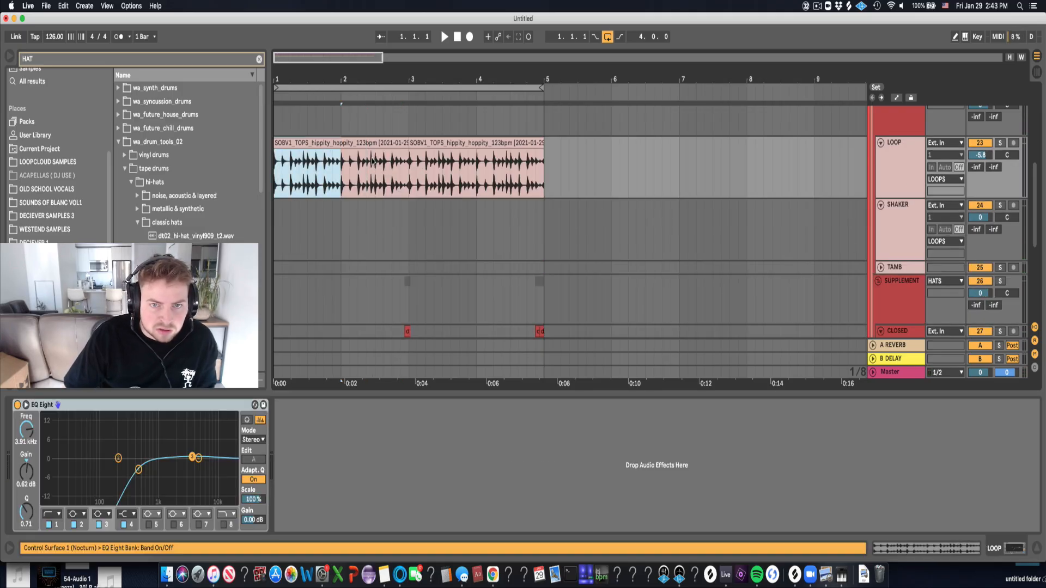
pyautogui.press('super+d')
pyautogui.press('super+d')
pyautogui.press('super+d')
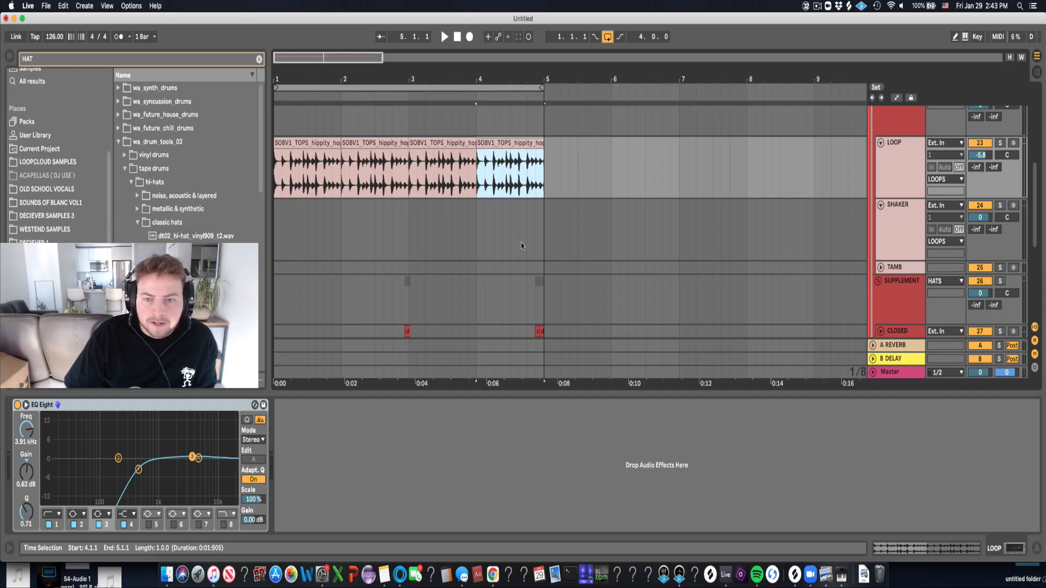
# Play the mix to check the closed hats against the repeated one-bar loop.
pyautogui.scroll(-3, 764, 297)
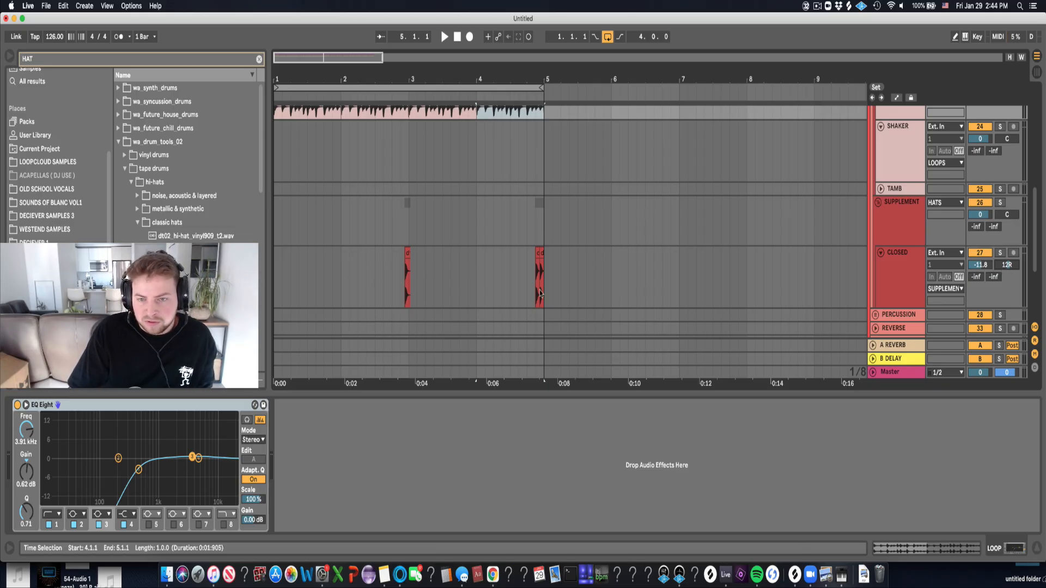
pyautogui.click(519, 292)
pyautogui.press('space')
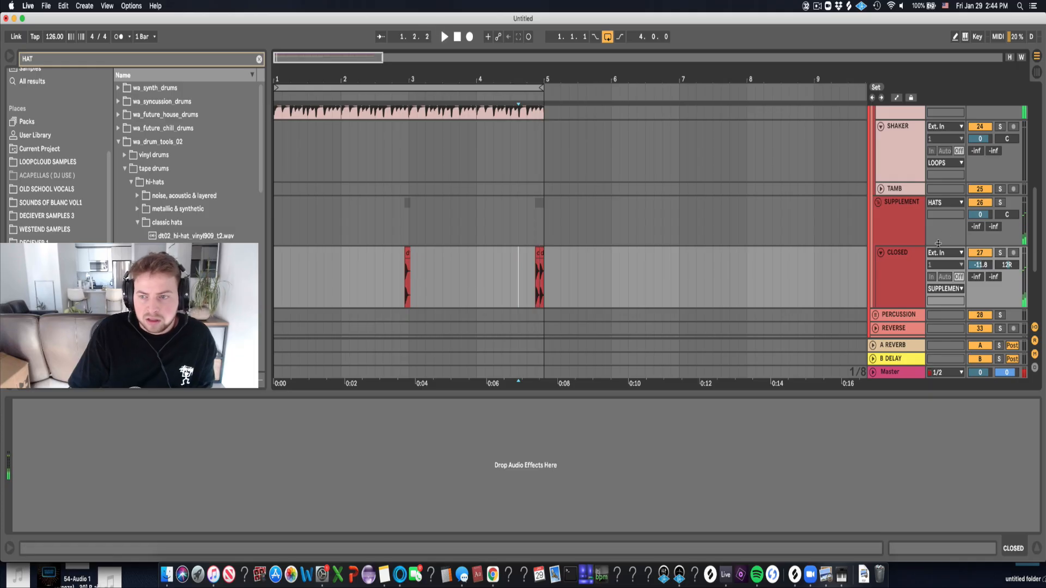
pyautogui.press('space')
pyautogui.scroll(-3, 887, 252)
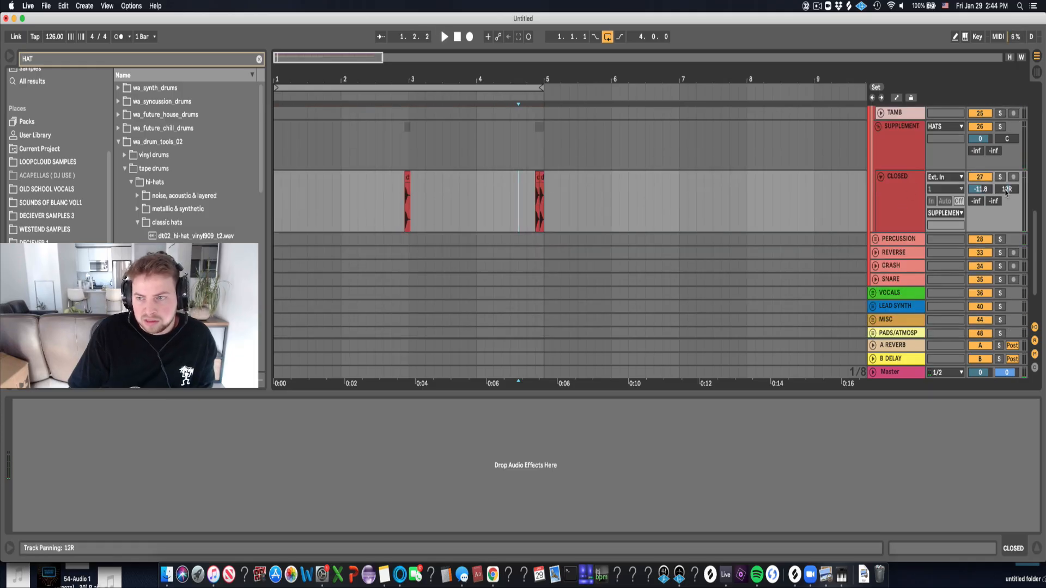
# Search the samples for "perc" and audition dt02_stick_resonant.wav from the processed drums' acoustic percussion shakers & sticks folder.
pyautogui.click(79, 61)
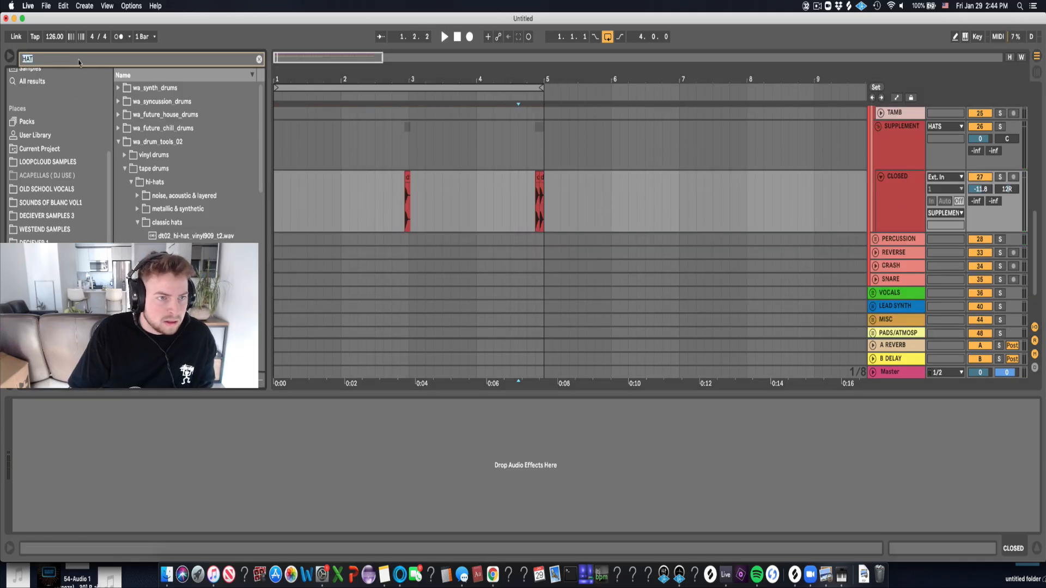
pyautogui.write('perc')
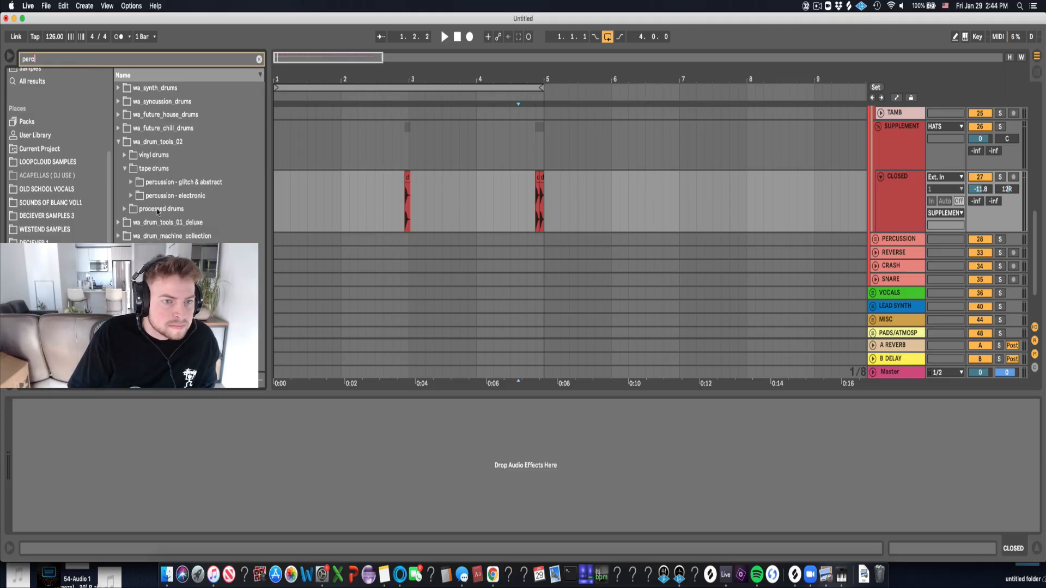
pyautogui.click(157, 210)
pyautogui.click(178, 224)
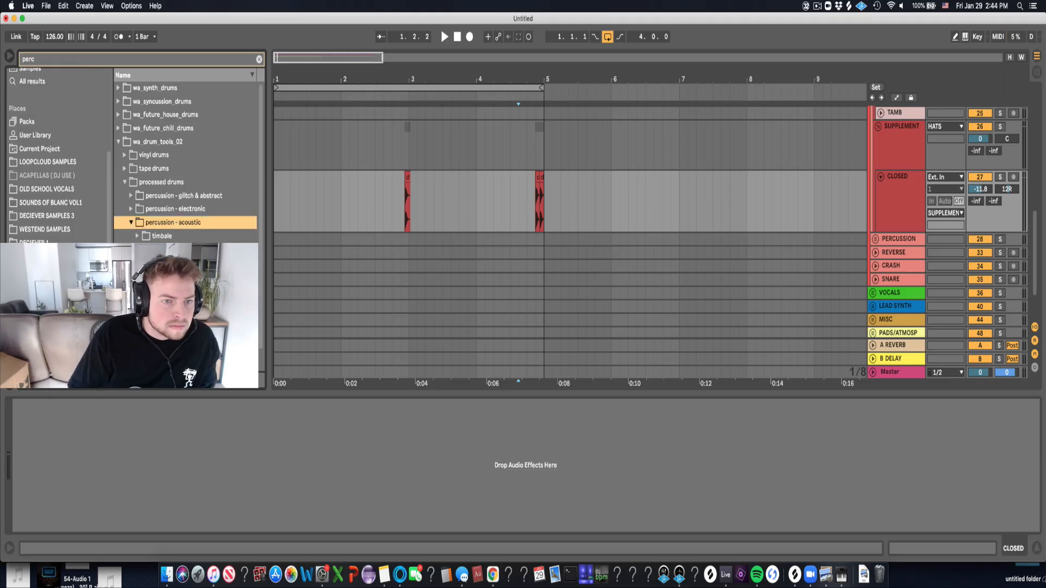
pyautogui.click(169, 263)
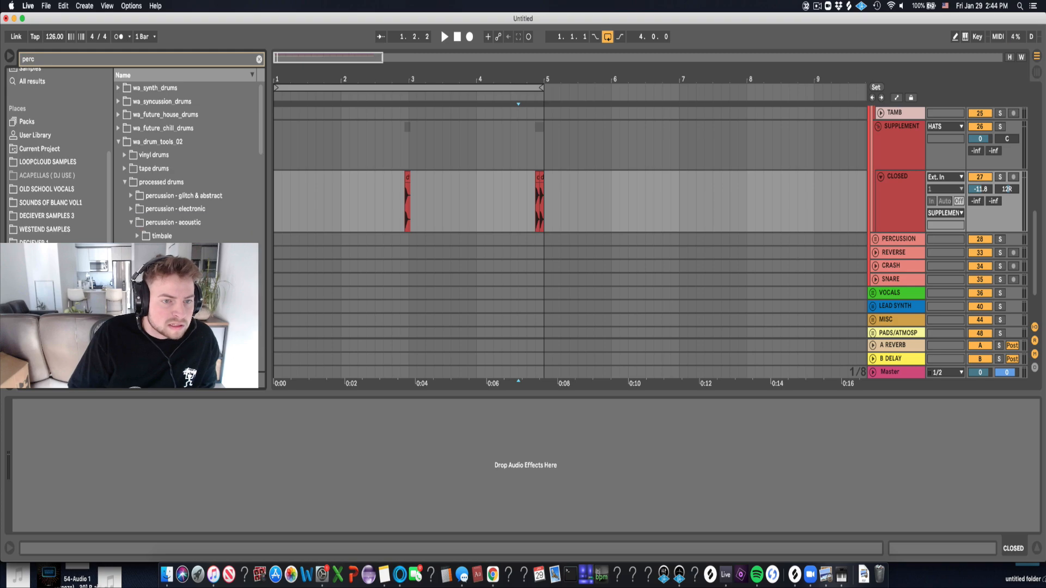
pyautogui.scroll(-3, 180, 256)
pyautogui.click(191, 233)
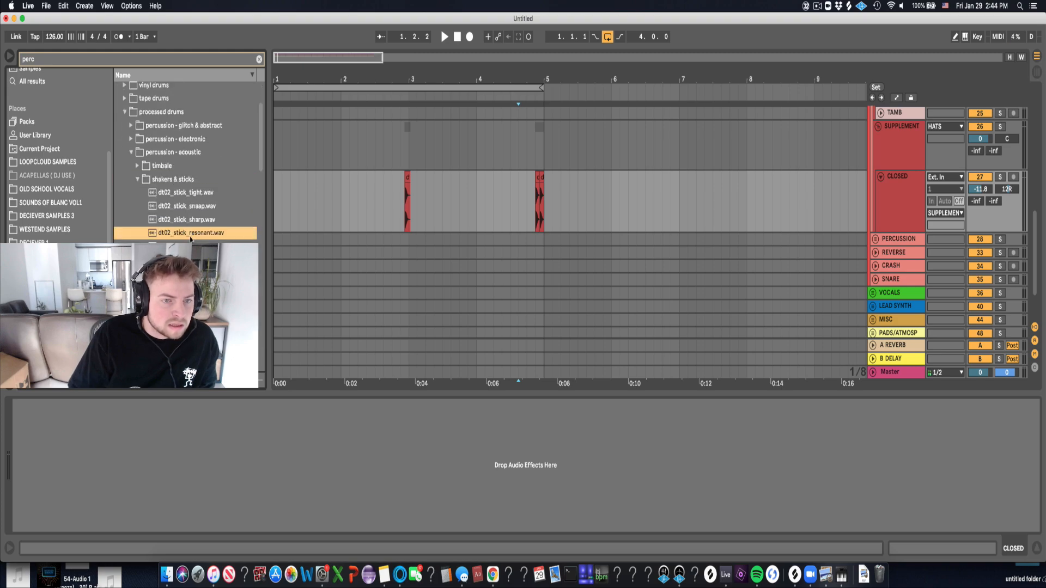
# Unfold the PERCUSSION group and its RANDOM track, and set the insert point at 1.4.1 on RANDOM.
pyautogui.click(876, 238)
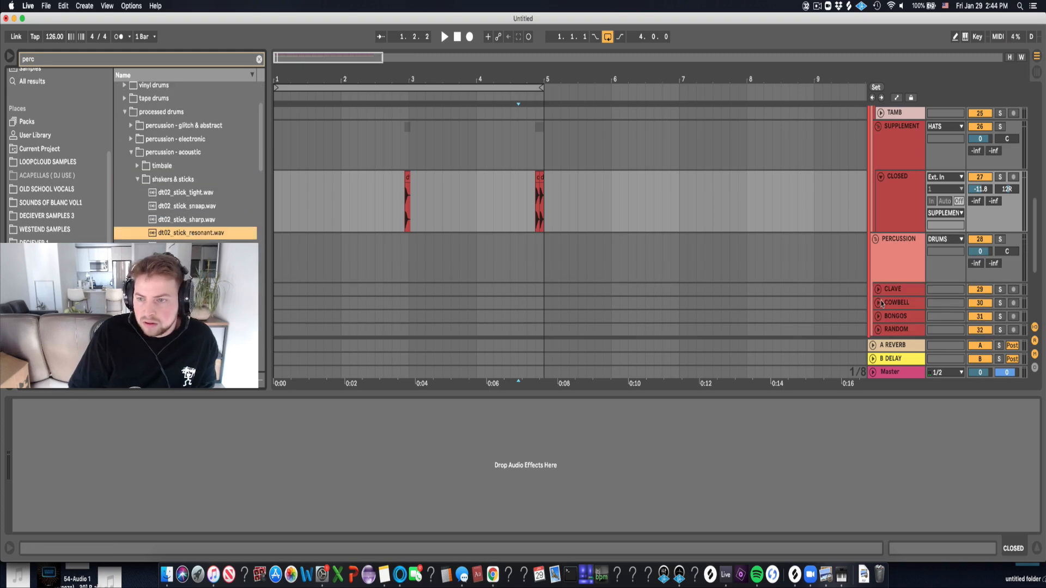
pyautogui.click(878, 330)
pyautogui.click(325, 300)
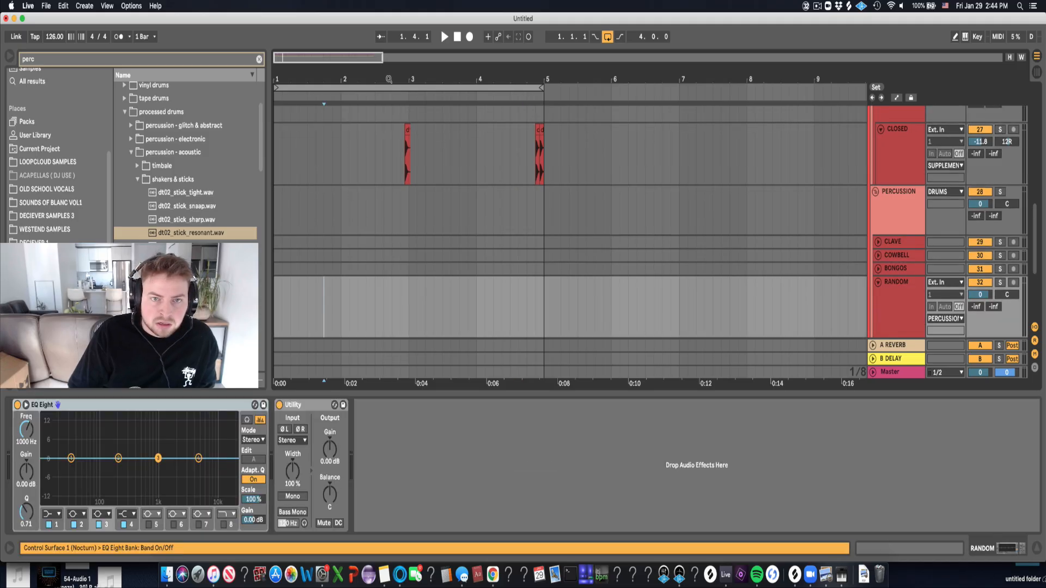
# Place the dt02_stick_resonant sample at 1.4.4 on the RANDOM track and play it back in context.
pyautogui.moveTo(388, 79); pyautogui.dragTo(539, 79)
pyautogui.click(430, 303)
pyautogui.press('super+v')
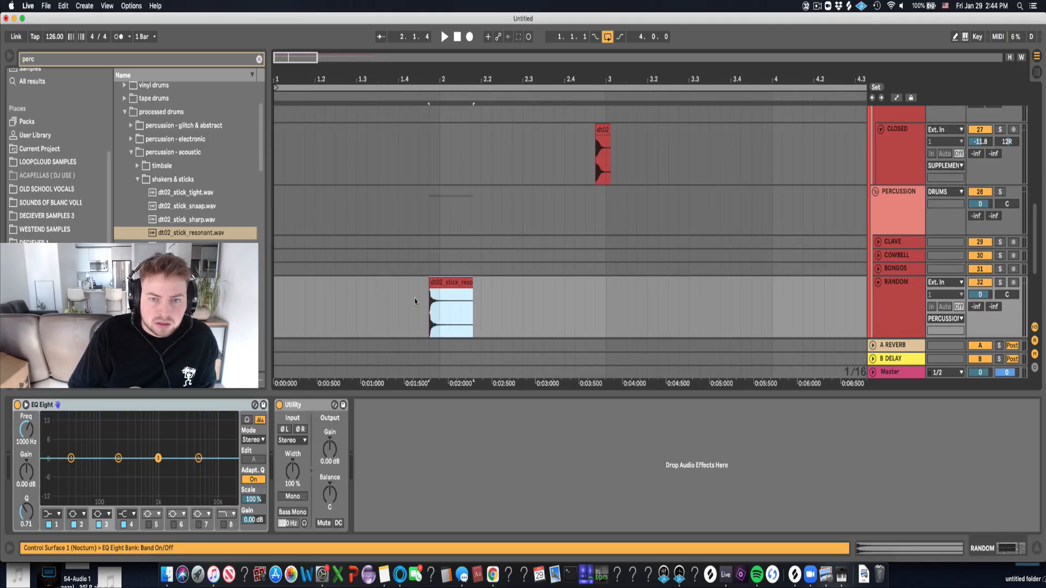
pyautogui.click(416, 302)
pyautogui.press('space')
pyautogui.click(386, 303)
pyautogui.press('space')
pyautogui.press('space')
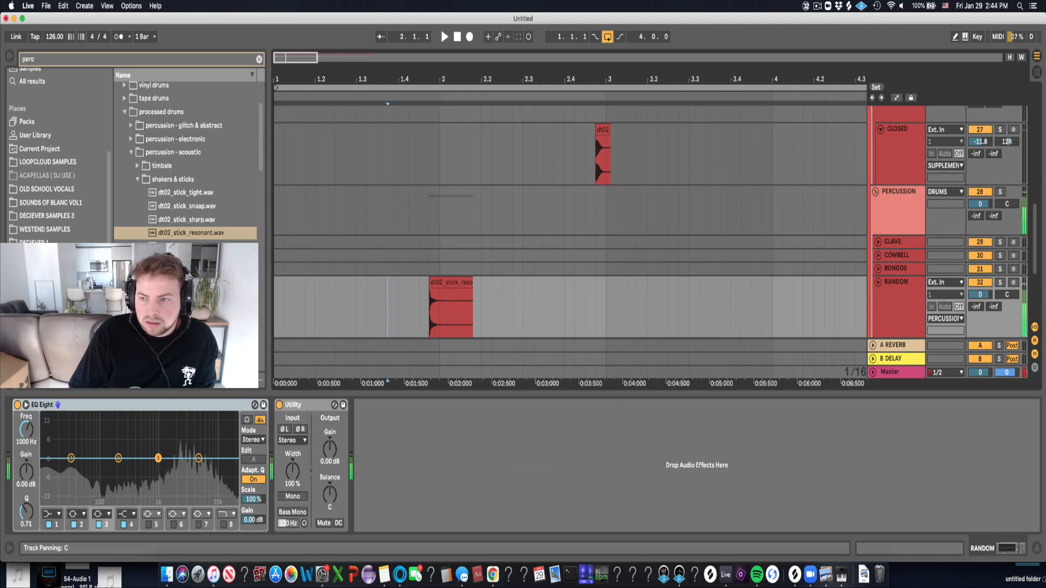
# Pan the RANDOM track to 13L and lower its volume to -8.4 dB while the groove plays.
pyautogui.moveTo(994, 295); pyautogui.dragTo(995, 303)
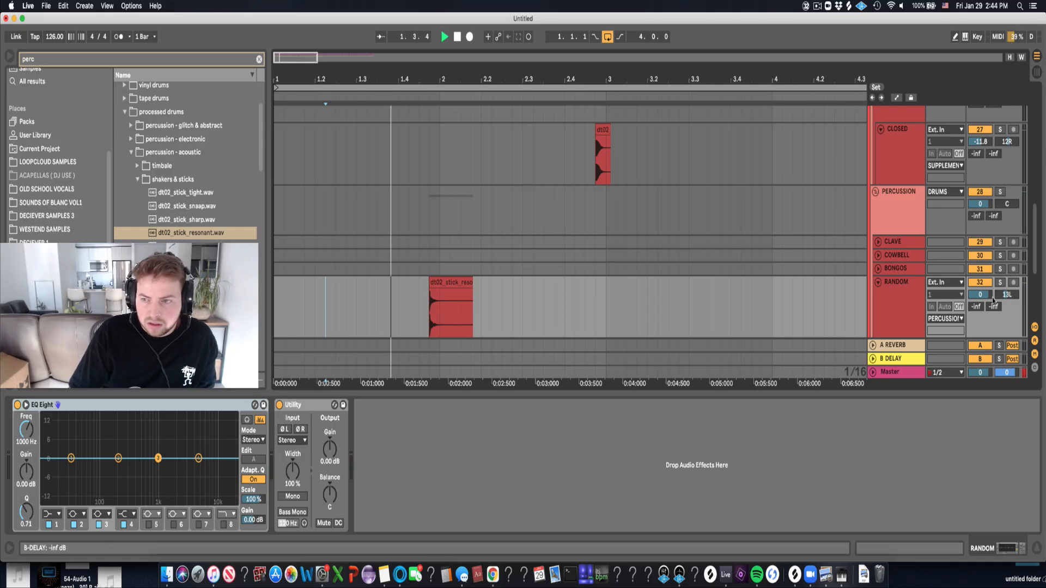
pyautogui.moveTo(980, 295)
pyautogui.mouseDown()
pyautogui.moveTo(980, 316)
pyautogui.moveTo(980, 291)
pyautogui.mouseUp()
pyautogui.press('space')
pyautogui.press('space')
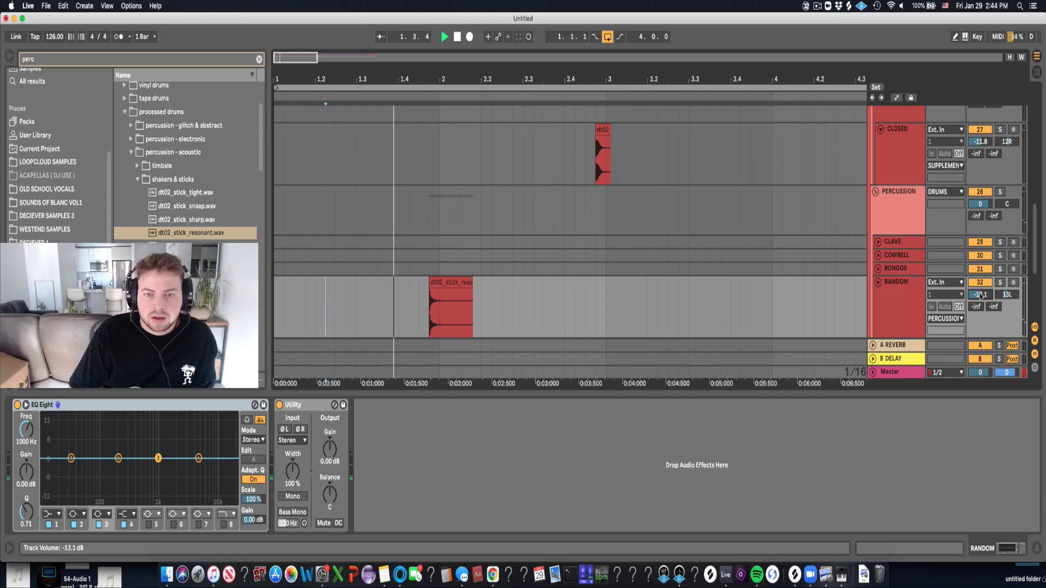
pyautogui.moveTo(985, 294); pyautogui.dragTo(985, 285)
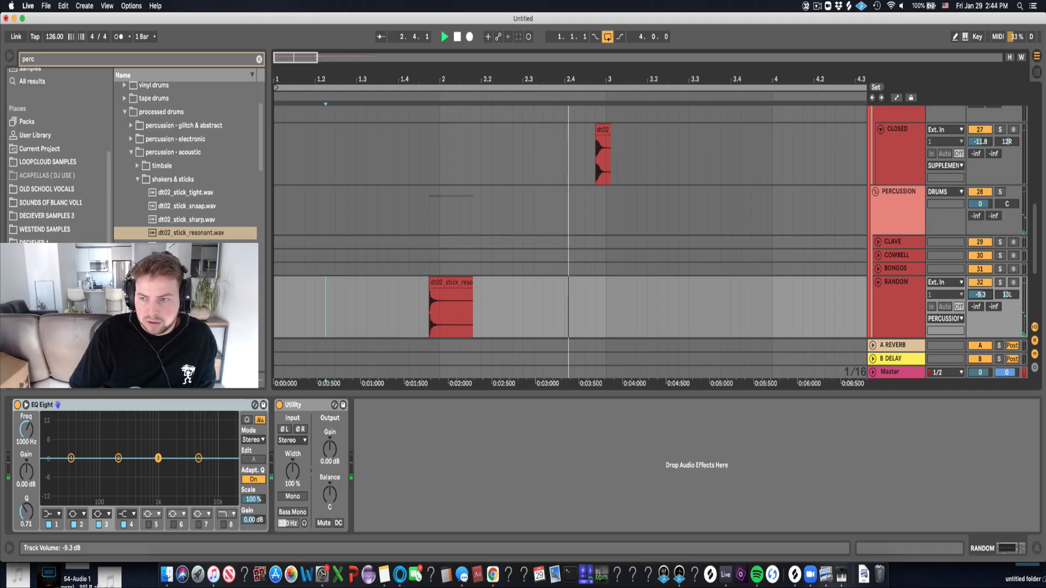
# Duplicate bars 1 and 2 of the RANDOM track into bars 3 and 4, and stop playback.
pyautogui.press('-')
pyautogui.press('-')
pyautogui.press('-')
pyautogui.press('-')
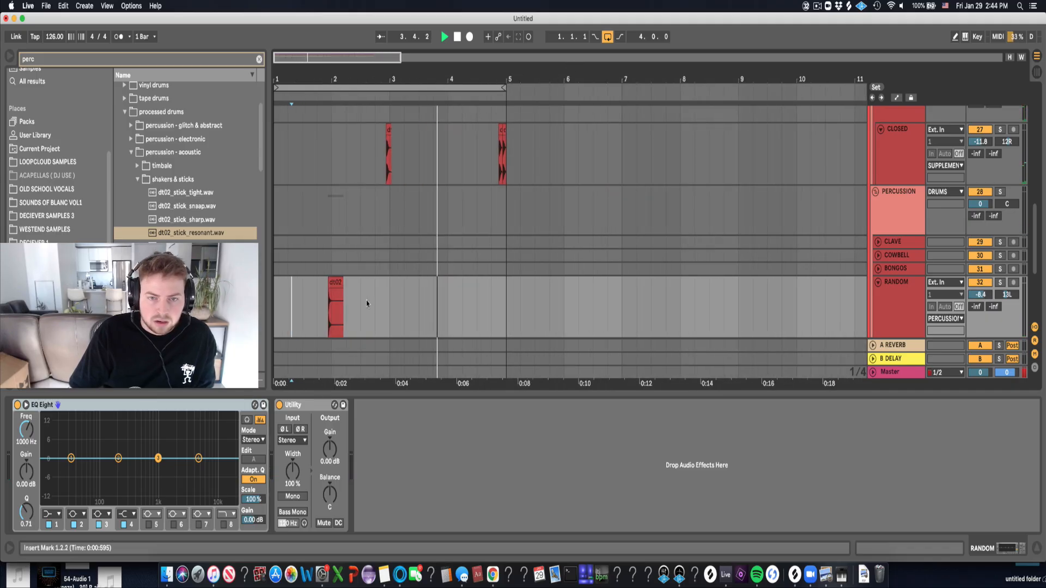
pyautogui.moveTo(386, 306); pyautogui.dragTo(278, 306)
pyautogui.press('super+d')
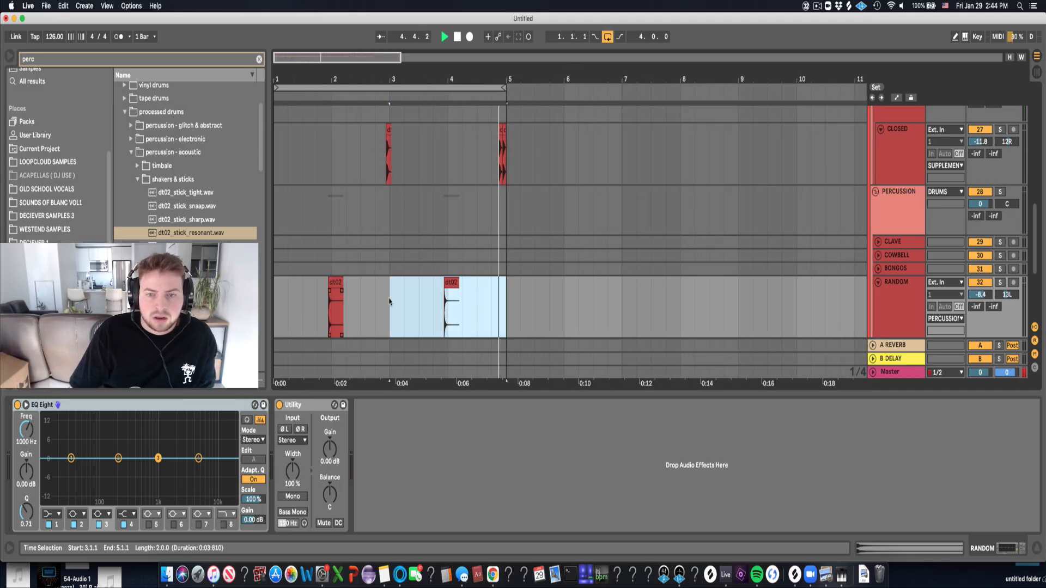
pyautogui.press('space')
# Search all browser results for "SHAKER LOOP" and audition WavePoint-ShakerLoop2-123bpm.wav.
pyautogui.scroll(5, 442, 290)
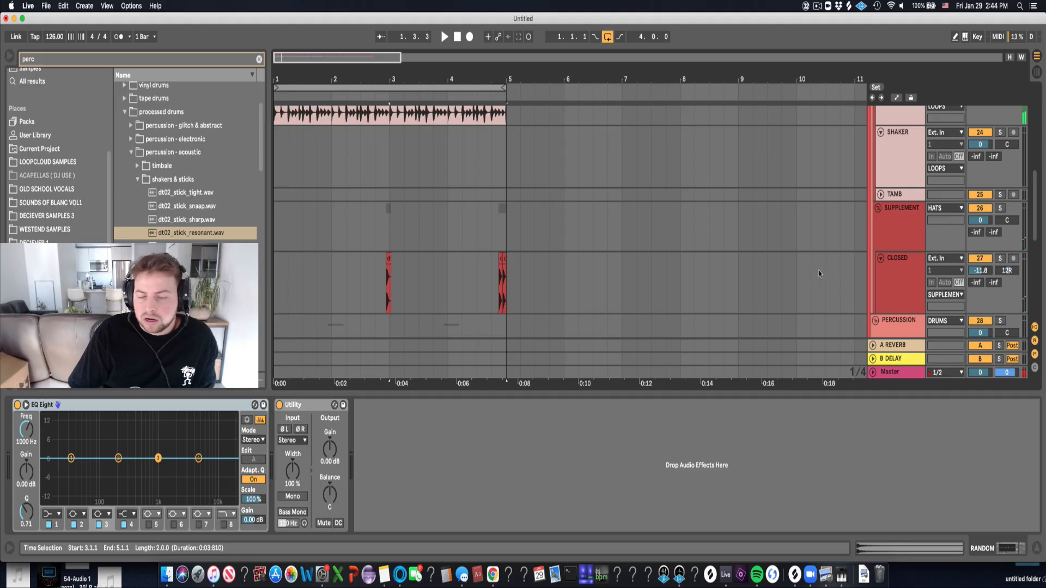
pyautogui.scroll(-5, 506, 260)
pyautogui.scroll(3, 864, 182)
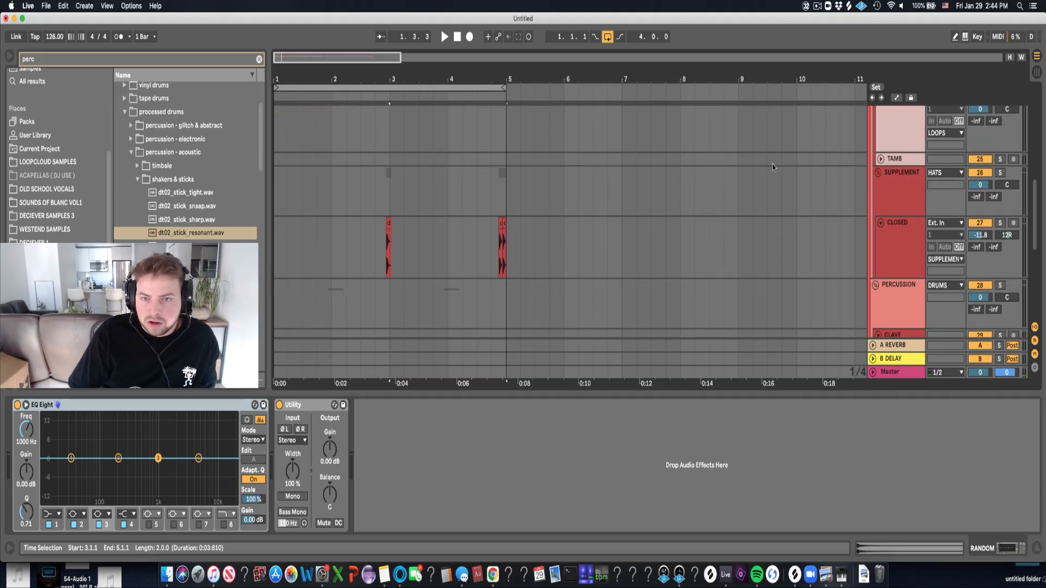
pyautogui.scroll(3, 773, 168)
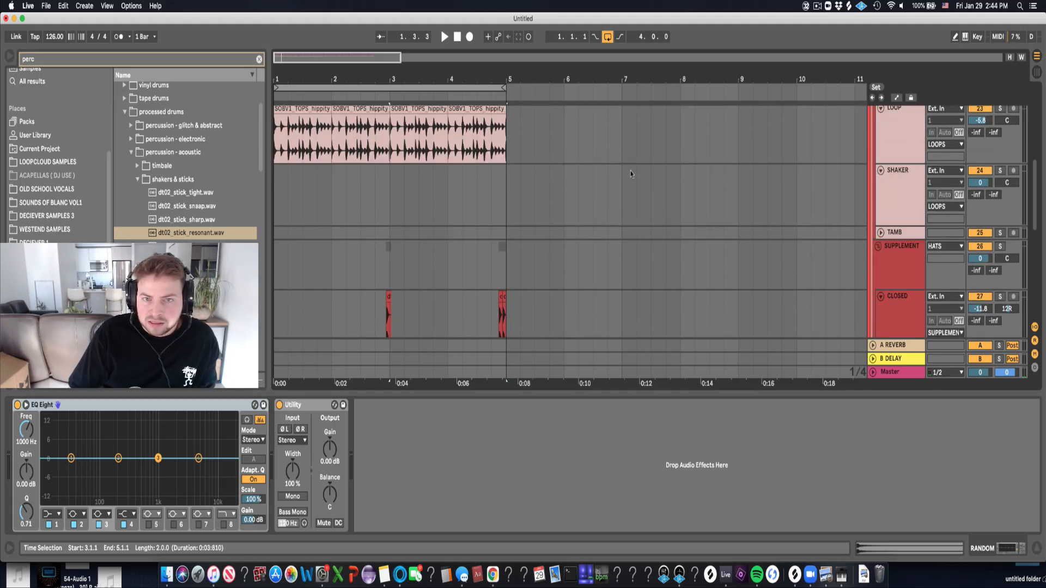
pyautogui.click(201, 59)
pyautogui.write('SH')
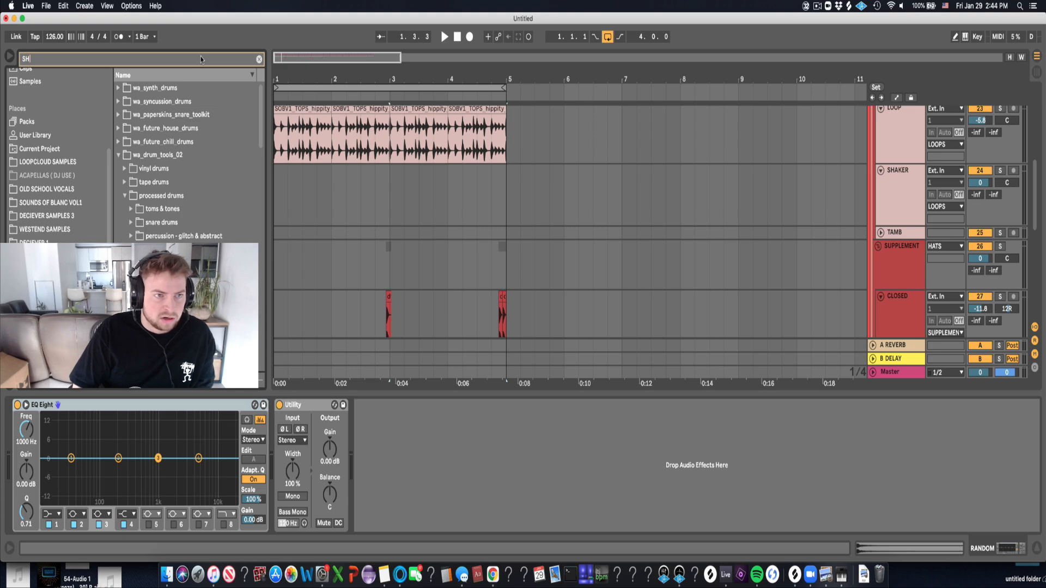
pyautogui.write('AKER LOOP')
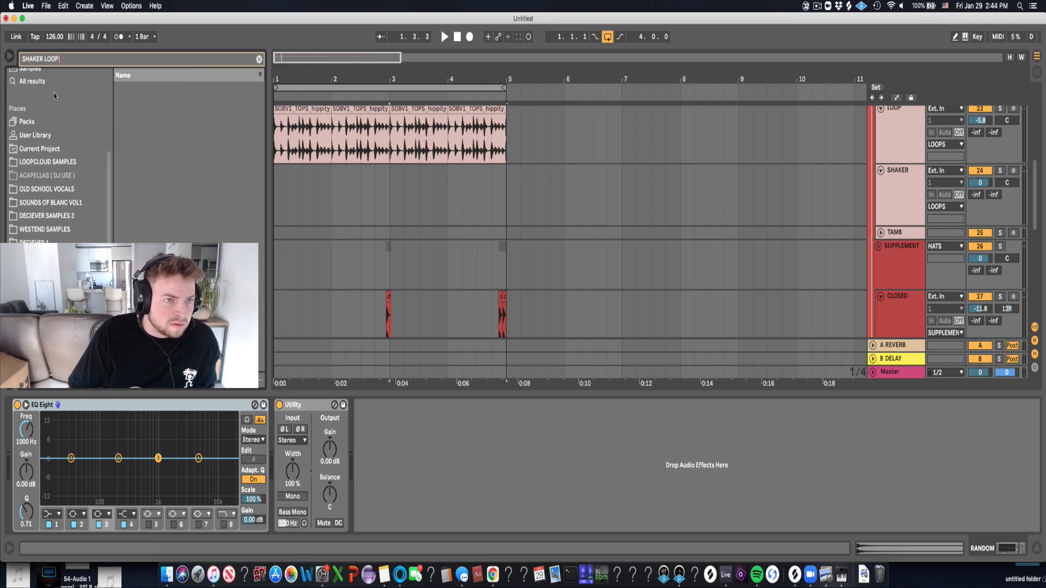
pyautogui.click(49, 83)
pyautogui.click(186, 156)
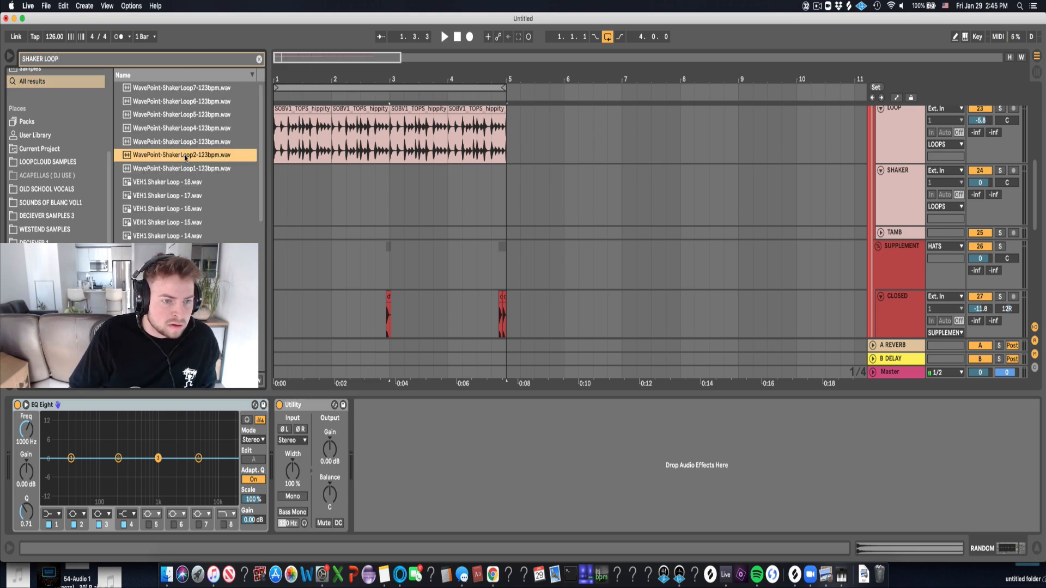
# Place WavePoint-ShakerLoop2-123bpm.wav at 1.1.1 on the SHAKER track, solo the track and lower its volume to -4.7 dB during playback.
pyautogui.moveTo(182, 158); pyautogui.dragTo(289, 196)
pyautogui.press('space')
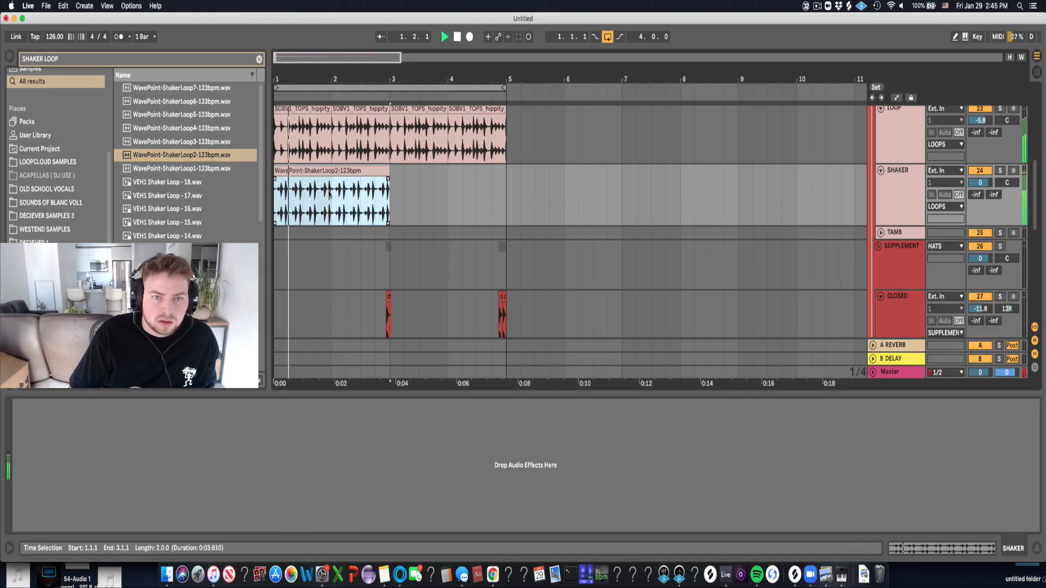
pyautogui.click(999, 171)
pyautogui.moveTo(982, 182); pyautogui.dragTo(982, 190)
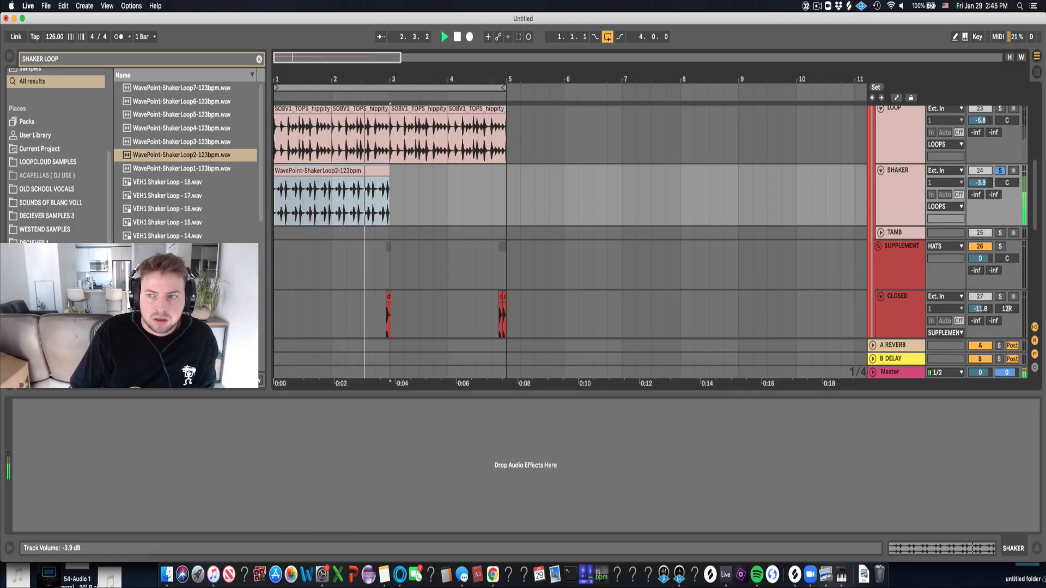
pyautogui.press('space')
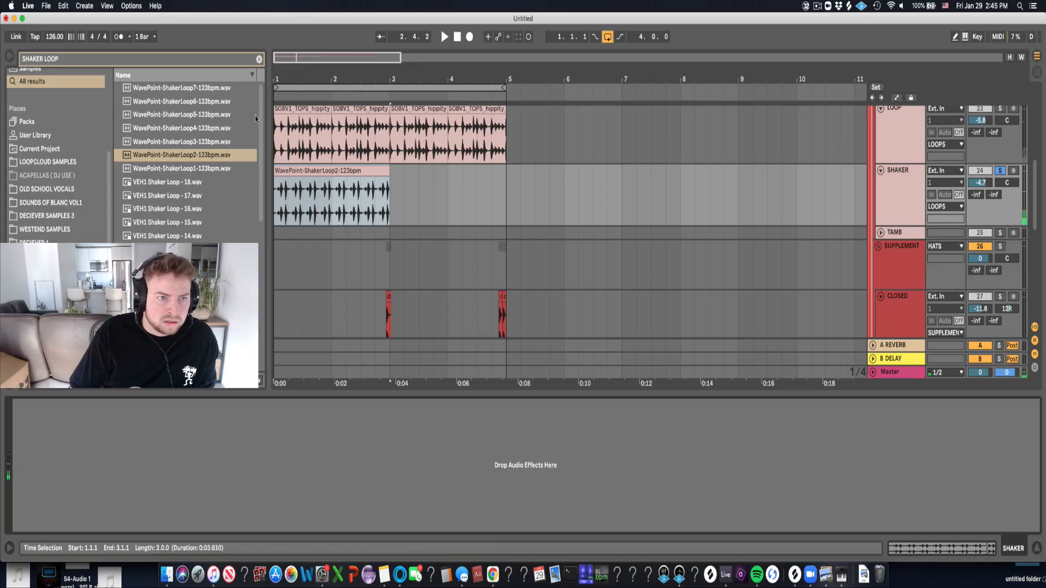
# Add EQ Eight to the SHAKER track with a band 1 low cut near 1 kHz and band 4 lowered to -3.35 dB at 7.58 kHz.
pyautogui.click(259, 58)
pyautogui.click(36, 235)
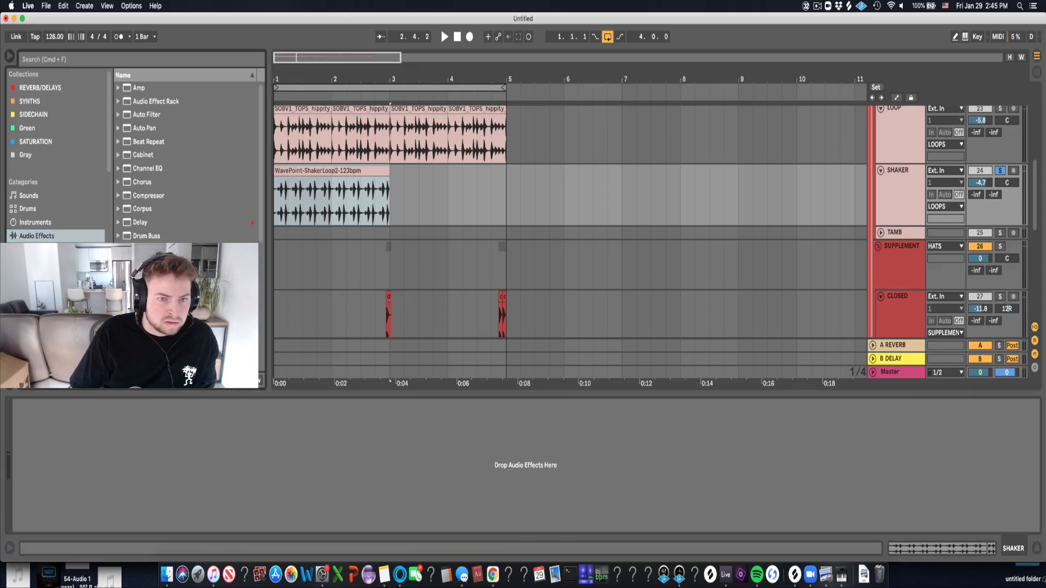
pyautogui.moveTo(81, 517); pyautogui.dragTo(80, 517)
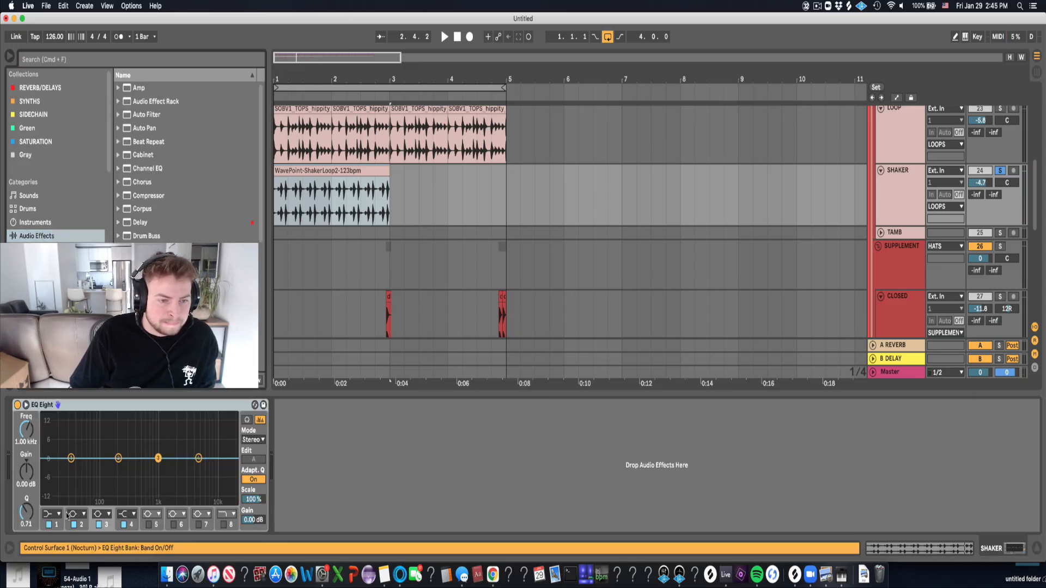
pyautogui.click(58, 514)
pyautogui.click(52, 448)
pyautogui.press('space')
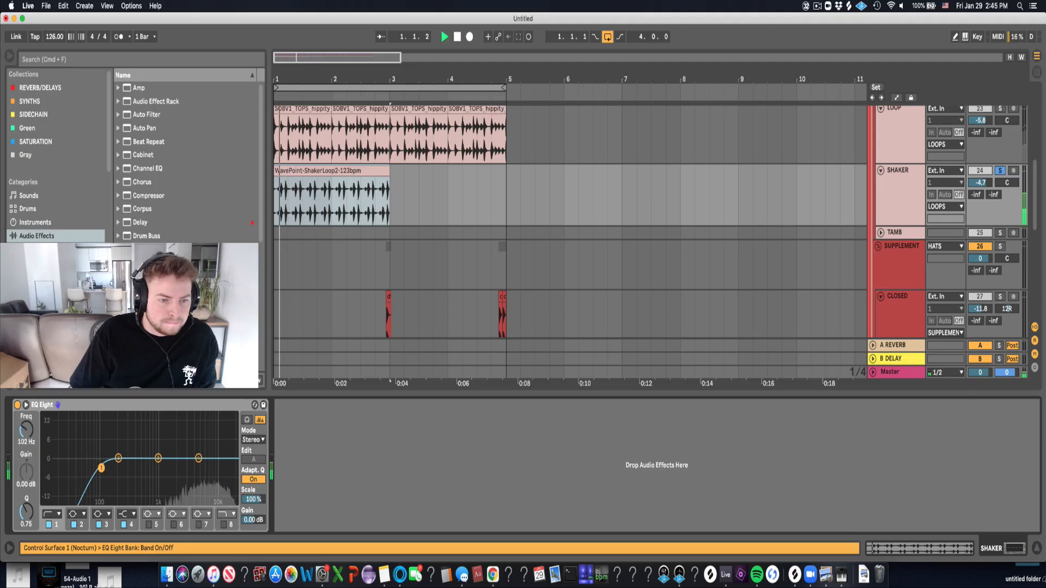
pyautogui.moveTo(70, 458); pyautogui.dragTo(209, 468)
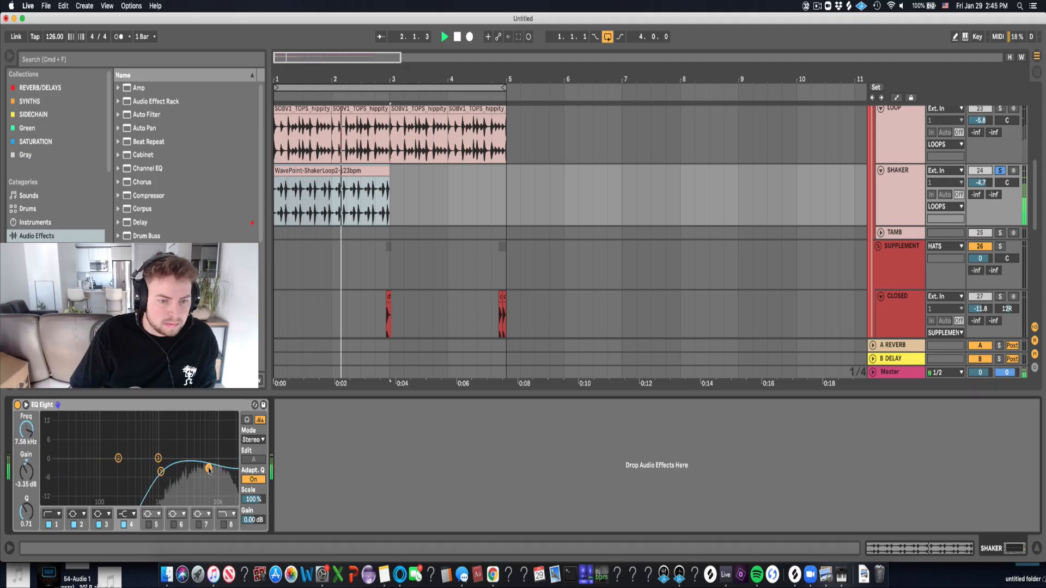
# Duplicate the shaker loop into bars 3 and 4, lower the SHAKER volume to -11.5 dB and play it unsoloed with the mix.
pyautogui.press('super+d')
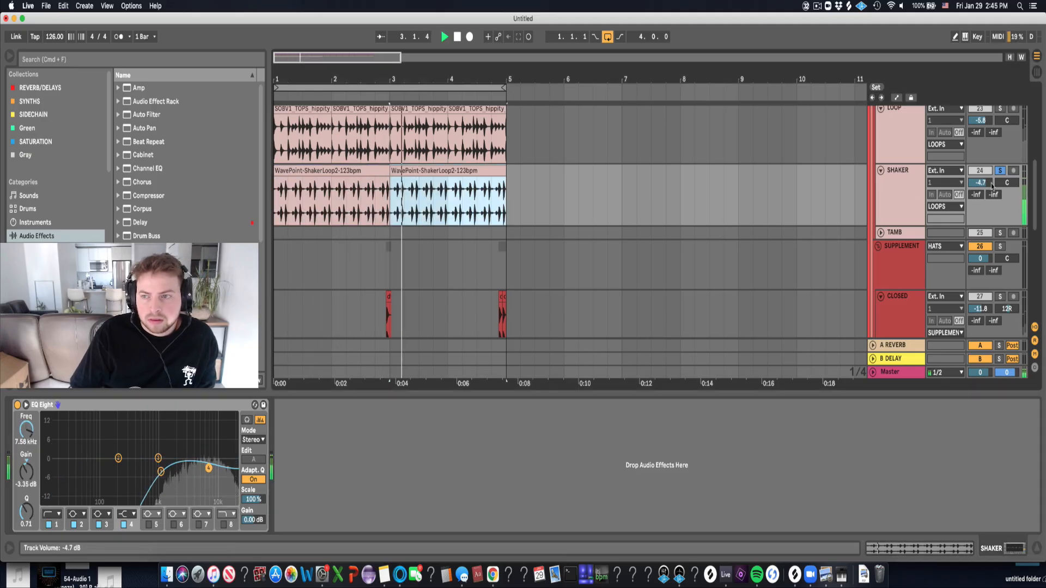
pyautogui.moveTo(982, 184); pyautogui.dragTo(983, 197)
pyautogui.press('space')
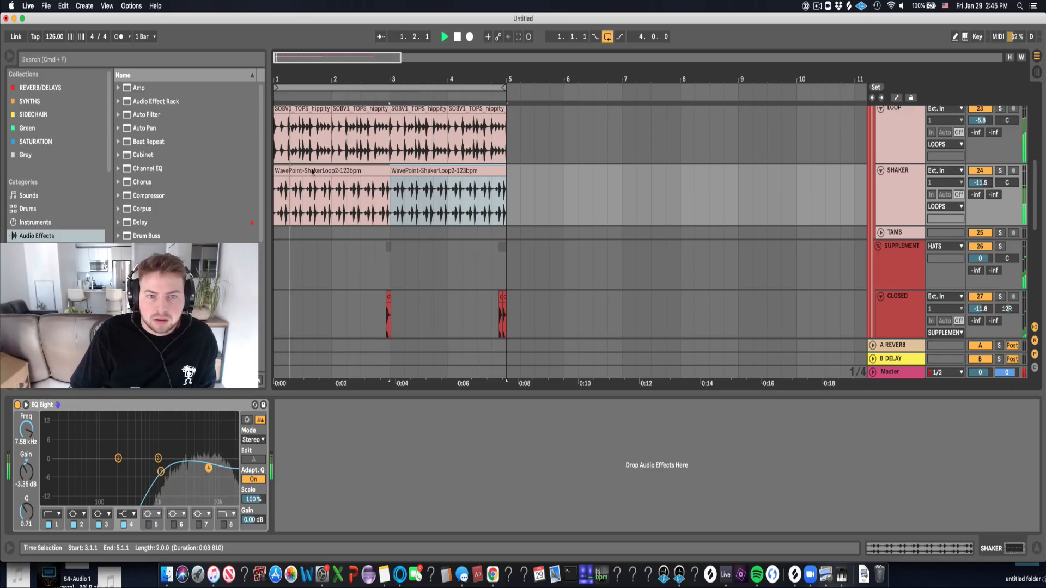
# Set the shaker loop clips' warp mode to Beats, preserving transients, with the transient envelope at 25.
pyautogui.click(305, 171)
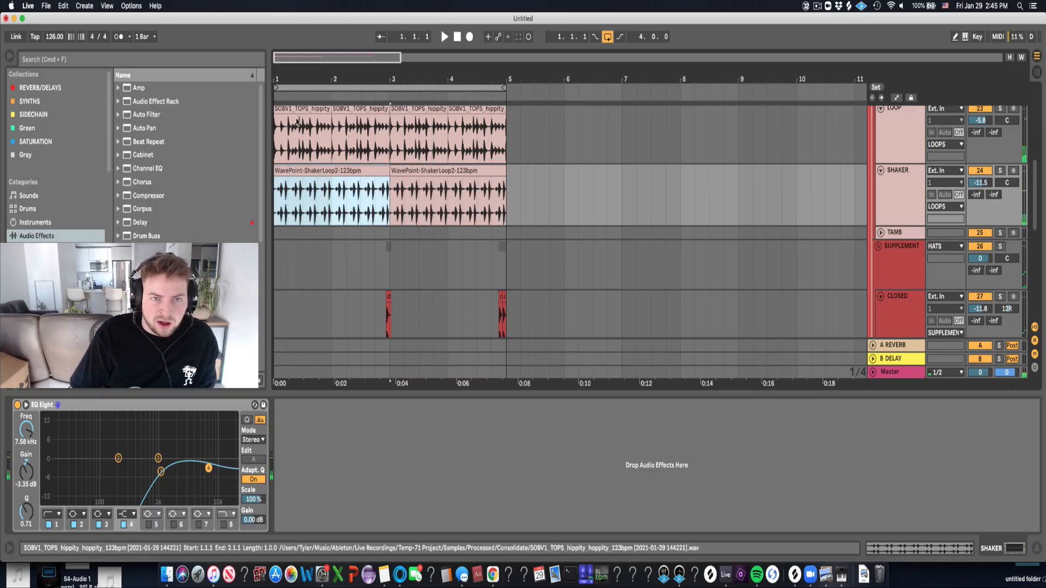
pyautogui.doubleClick(315, 172)
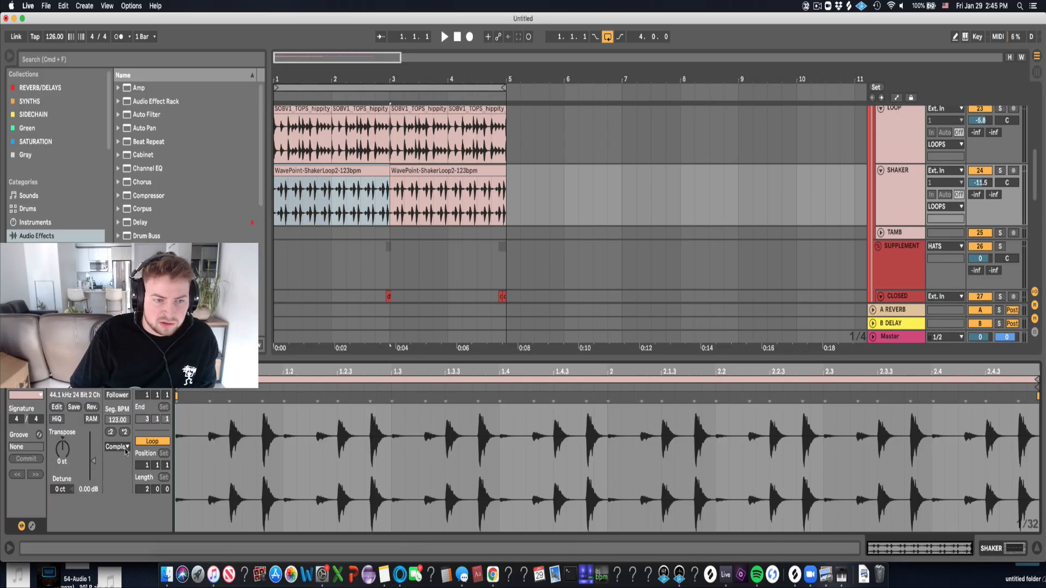
pyautogui.click(116, 447)
pyautogui.click(111, 458)
pyautogui.click(110, 481)
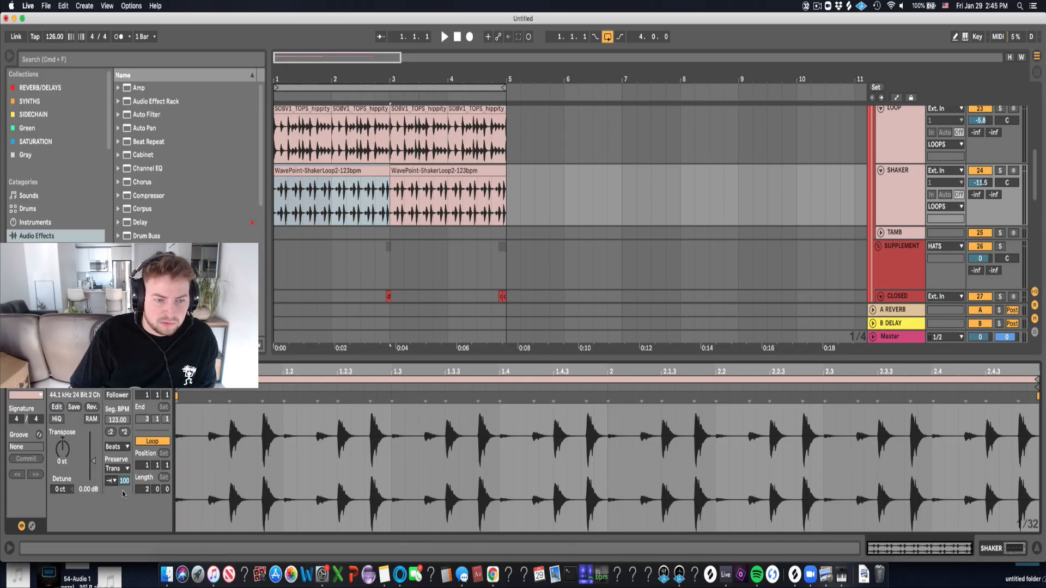
pyautogui.press('space')
pyautogui.moveTo(124, 481); pyautogui.dragTo(125, 493)
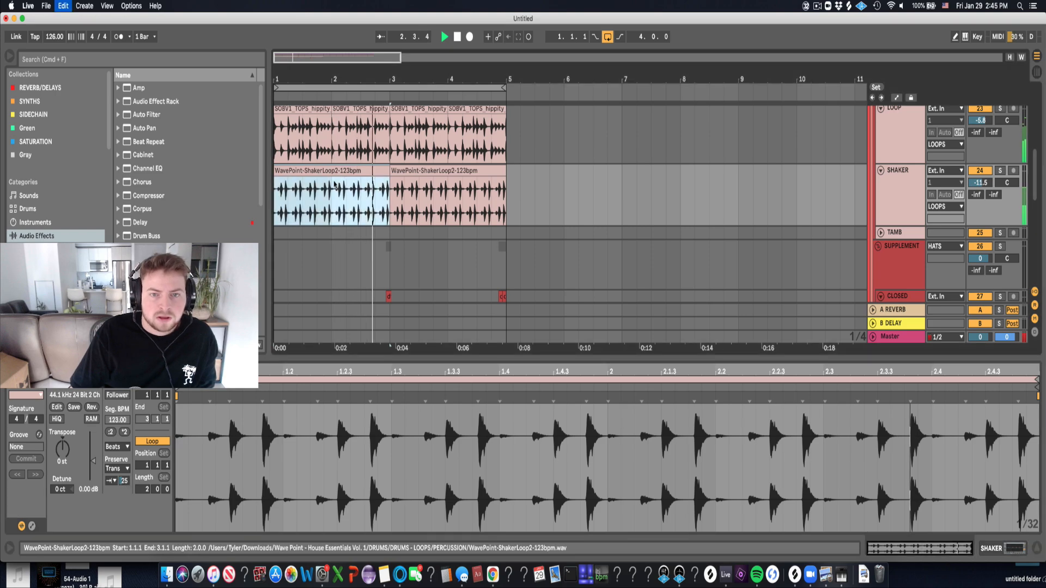
pyautogui.click(435, 180)
# Stop playback and fold the LOOPS, SUPPLEMENT, PERCUSSION and HATS groups.
pyautogui.scroll(5, 866, 164)
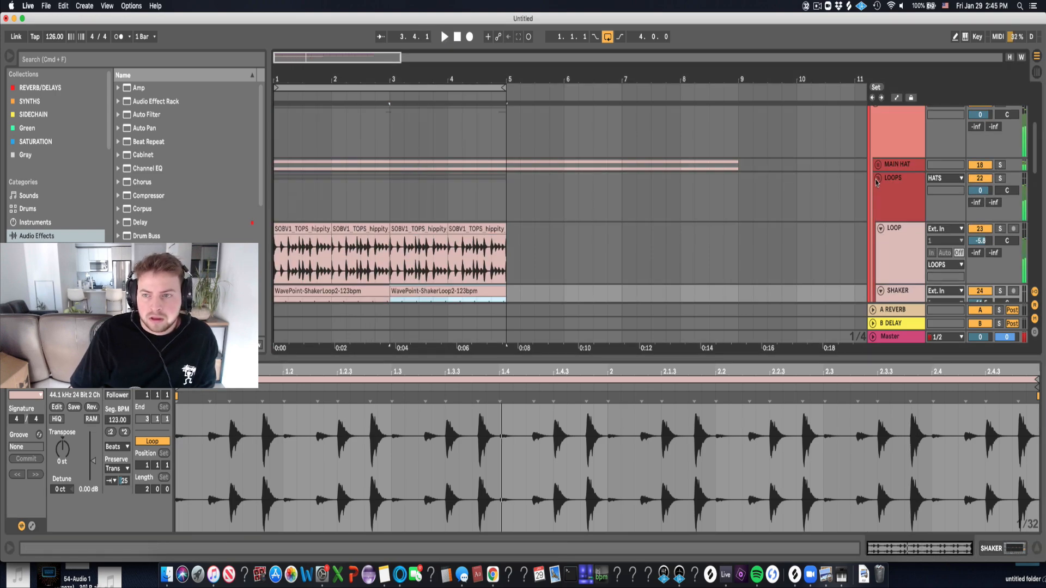
pyautogui.press('space')
pyautogui.click(878, 178)
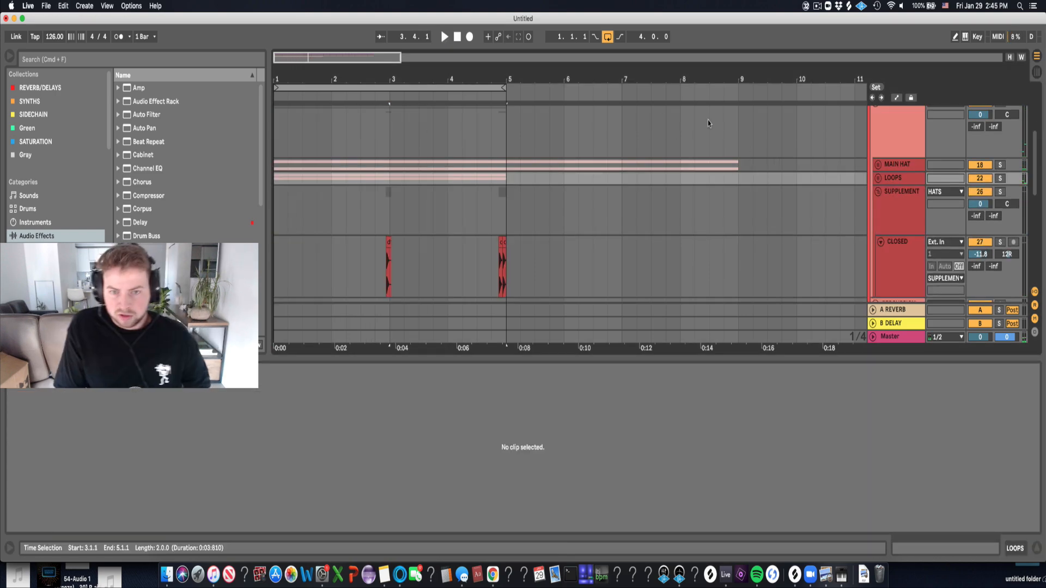
pyautogui.click(482, 85)
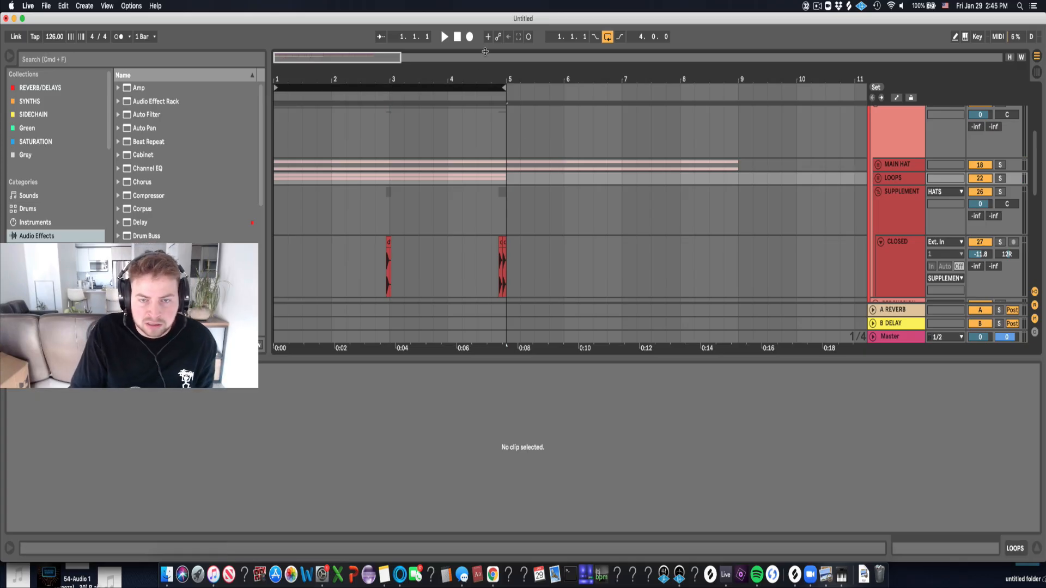
pyautogui.click(877, 191)
pyautogui.click(875, 206)
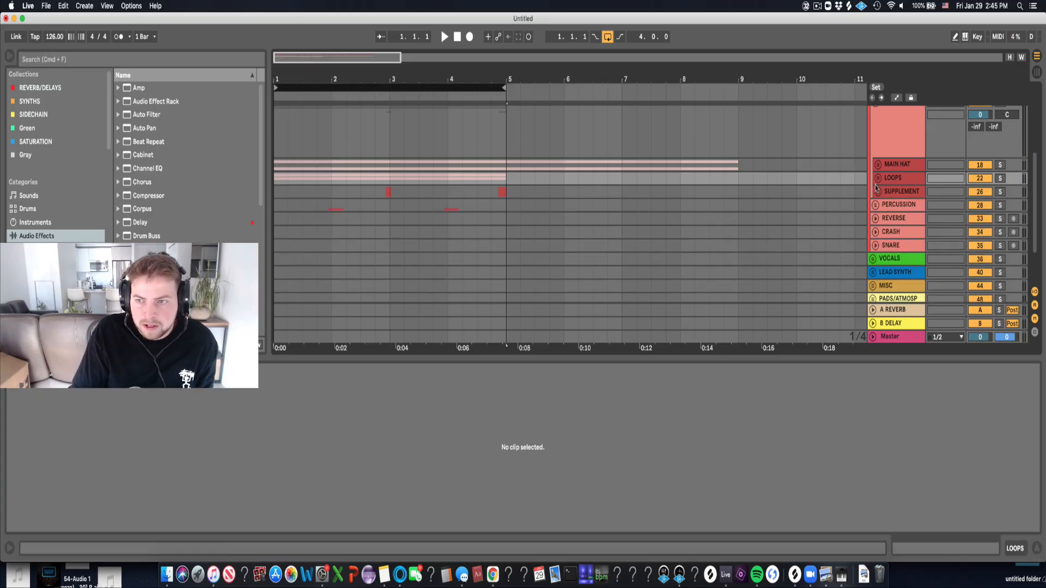
pyautogui.scroll(3, 875, 188)
pyautogui.click(875, 178)
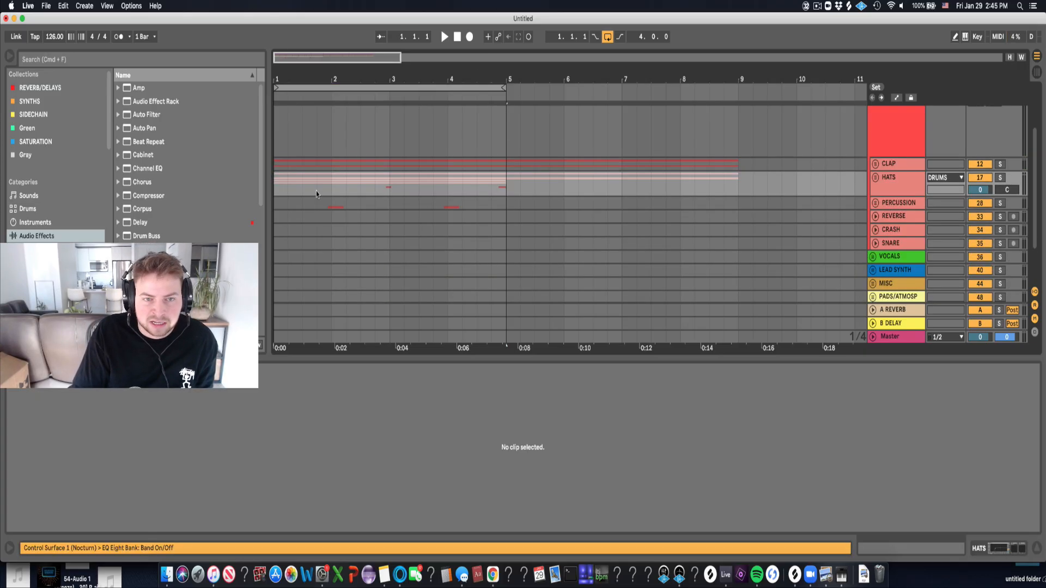
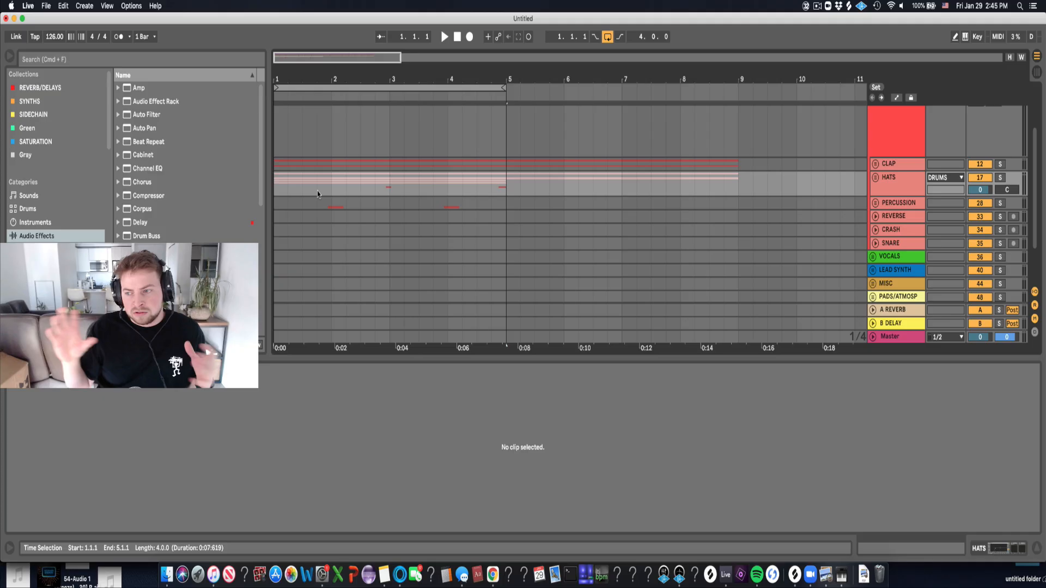
# Switch to Splice, clear the old search, set the key filter to C# and search all sounds for "synth".
pyautogui.scroll(-3, 675, 180)
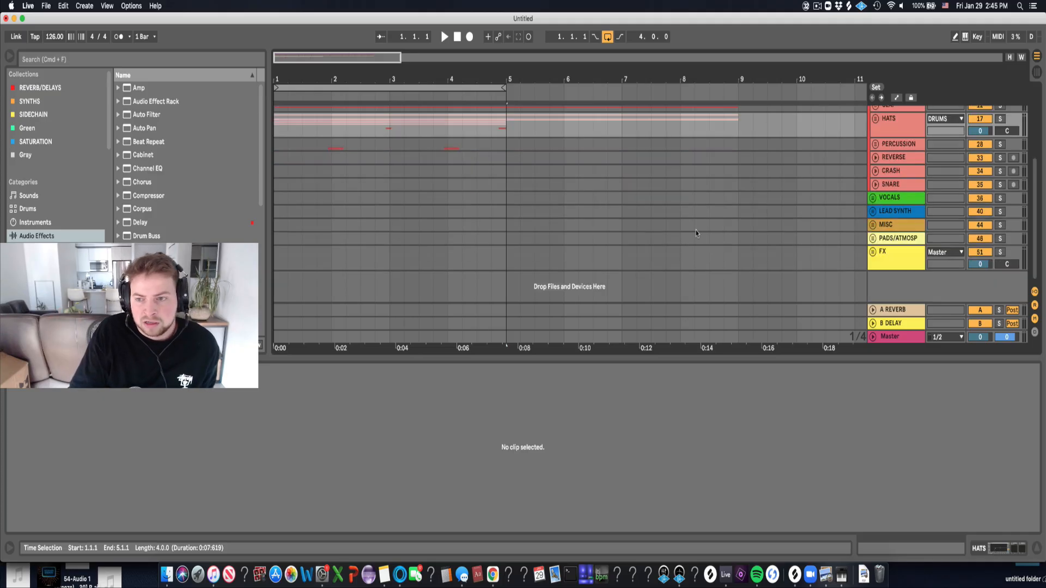
pyautogui.click(796, 575)
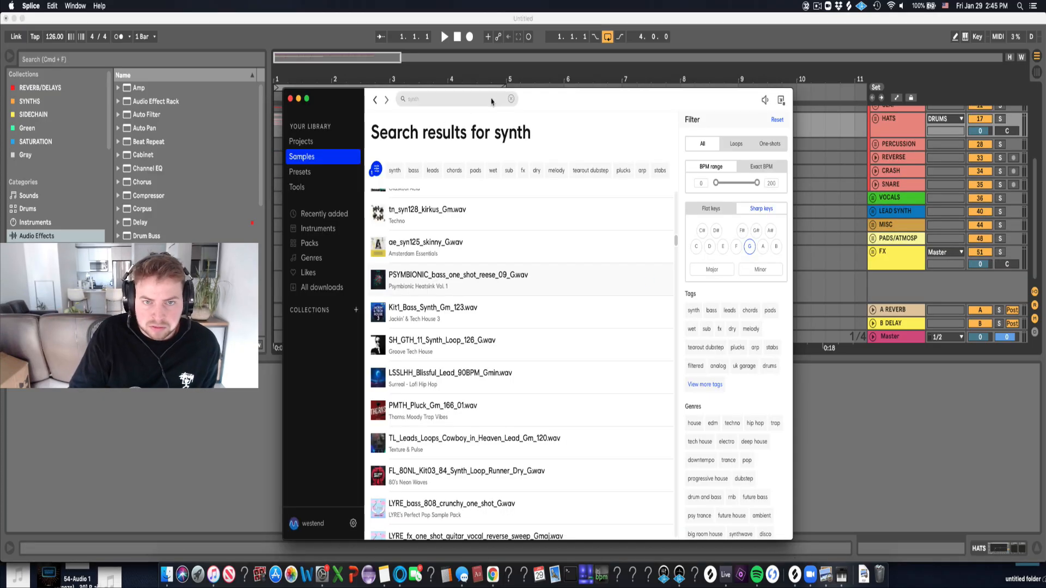
pyautogui.click(510, 99)
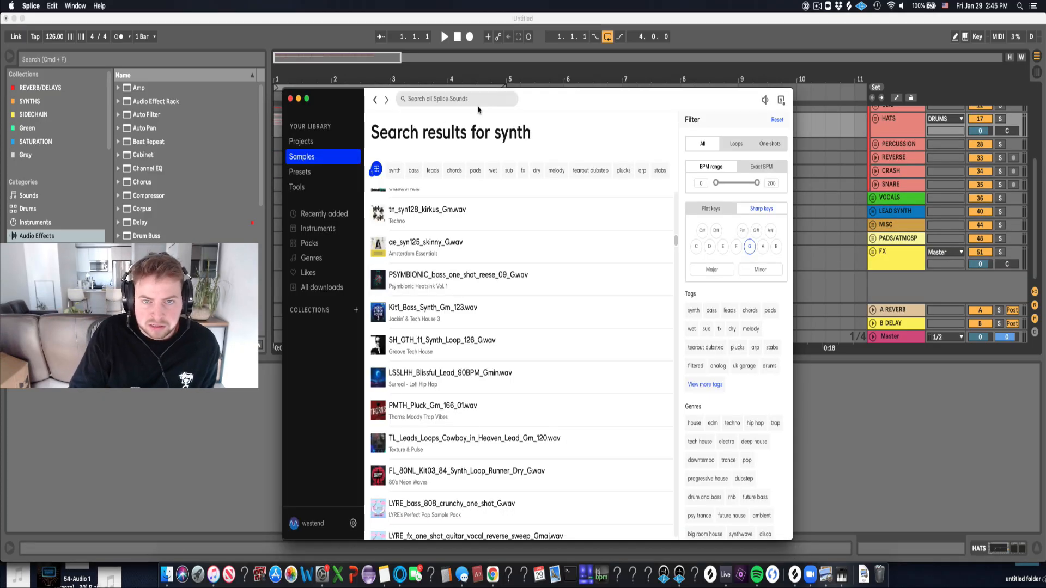
pyautogui.click(702, 230)
pyautogui.click(457, 100)
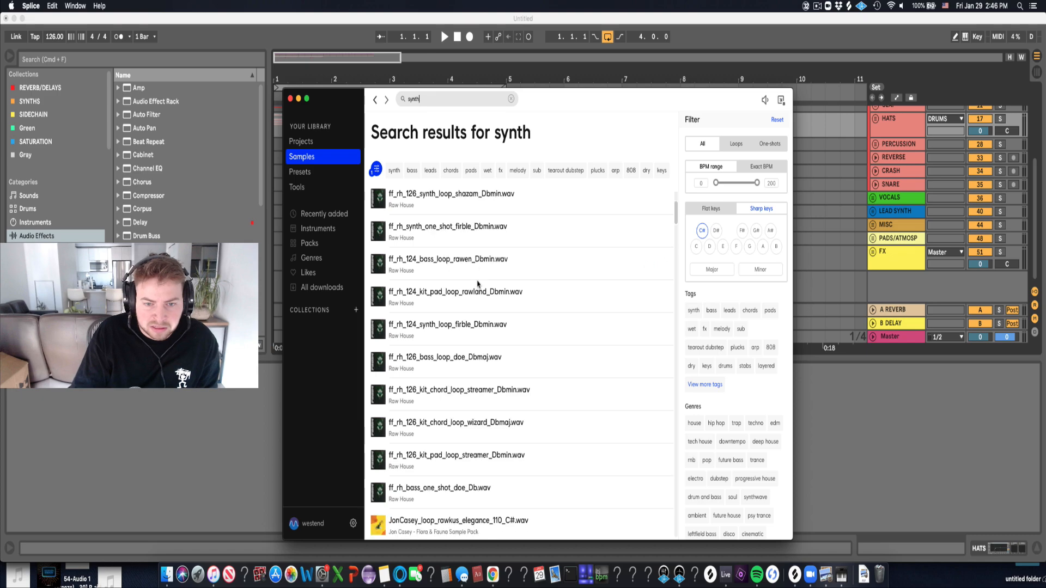
# Audition pad and keys samples among the C# synth results and copy PMME_Pad_25_C#min_140.wav to the clipboard.
pyautogui.scroll(-10, 478, 277)
pyautogui.click(379, 224)
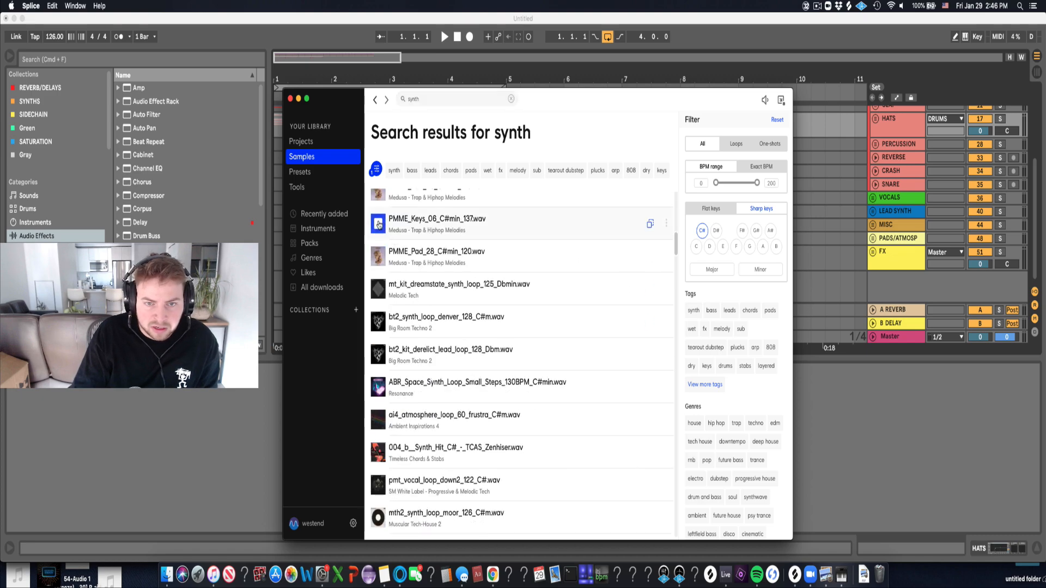
pyautogui.scroll(1, 378, 224)
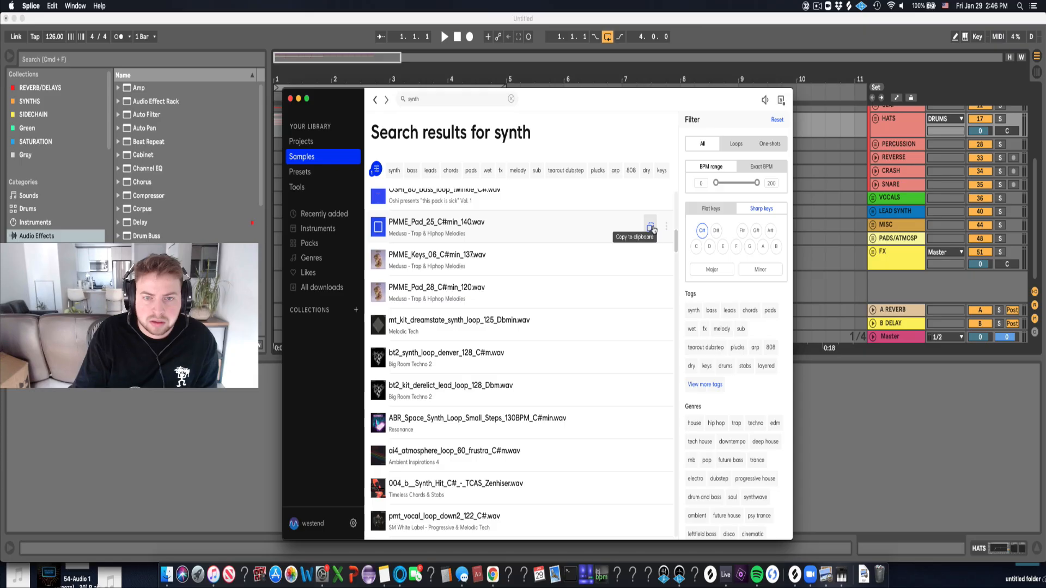
# Return to Live, paste the pad at bar 1 of the ATMOSPHERE track and lower the track's volume to -19.3 dB during playback.
pyautogui.click(876, 224)
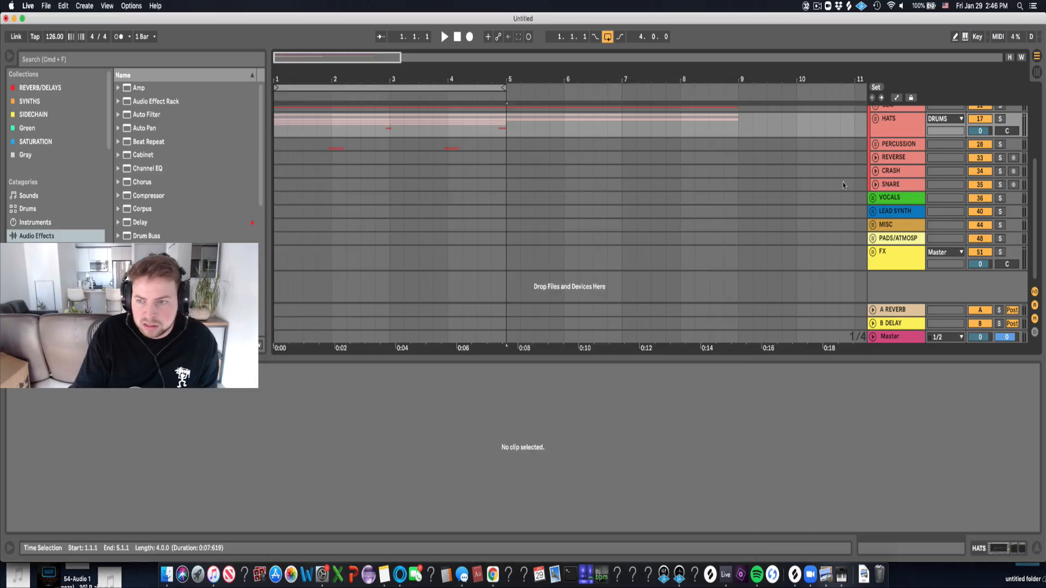
pyautogui.click(872, 238)
pyautogui.scroll(-2, 849, 290)
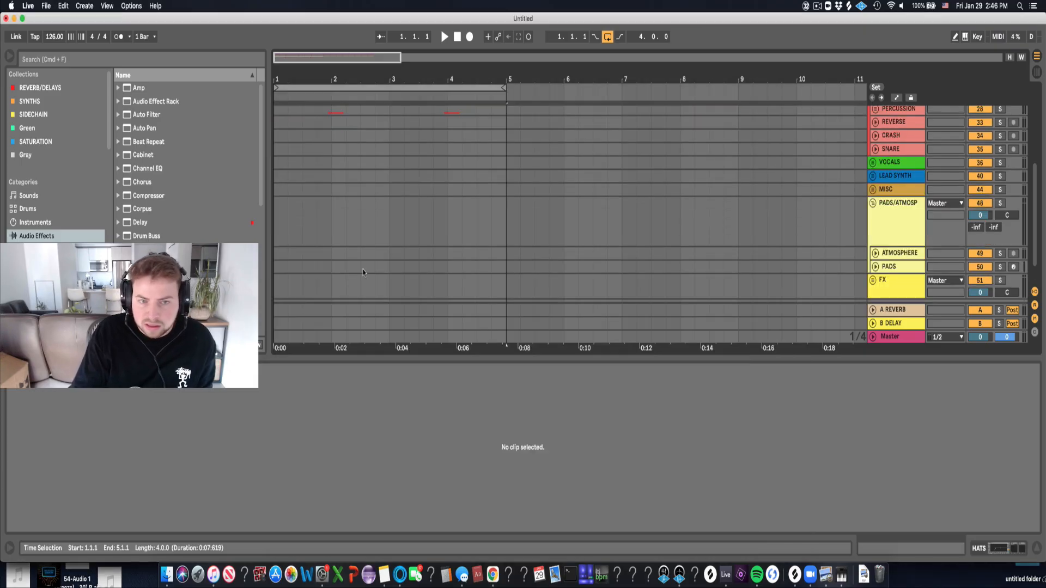
pyautogui.click(281, 255)
pyautogui.press('super+v')
pyautogui.click(876, 253)
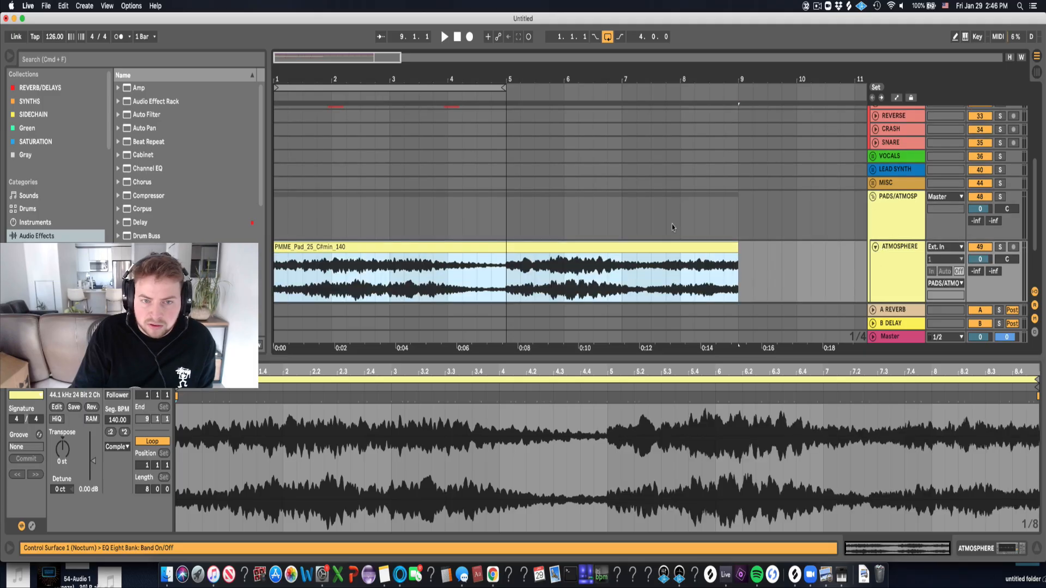
pyautogui.moveTo(980, 259)
pyautogui.mouseDown()
pyautogui.moveTo(980, 278)
pyautogui.moveTo(980, 263)
pyautogui.mouseUp()
pyautogui.press('space')
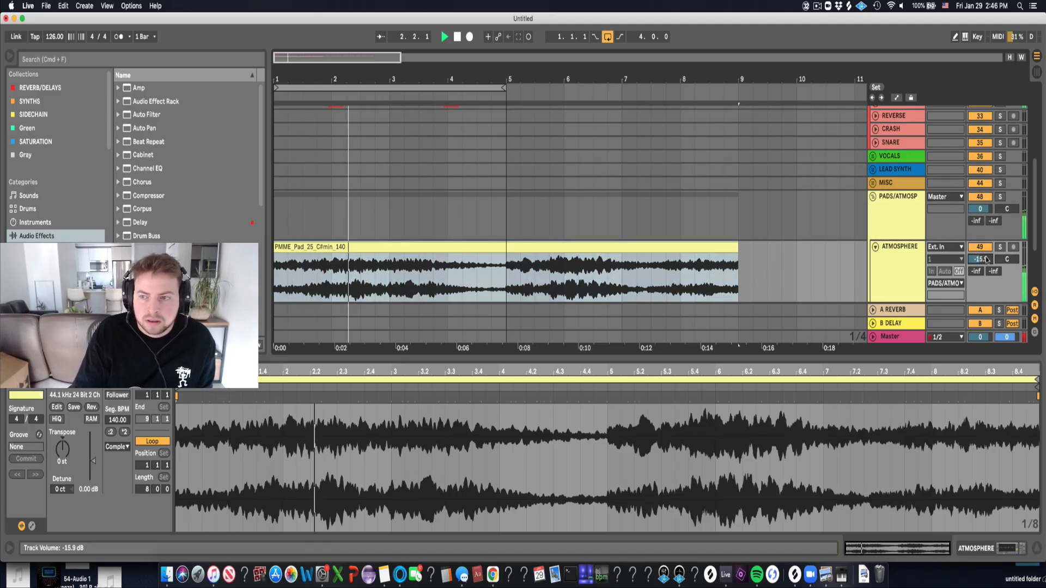
pyautogui.press('space')
# Repeat the pad's first half bar on the ATMOSPHERE track until the copies fill bars 1 to 4.
pyautogui.moveTo(304, 271); pyautogui.dragTo(331, 267)
pyautogui.click(302, 279)
pyautogui.press('super+d')
pyautogui.press('super+d')
pyautogui.press('super+d')
pyautogui.press('super+d')
pyautogui.press('super+d')
pyautogui.press('super+d')
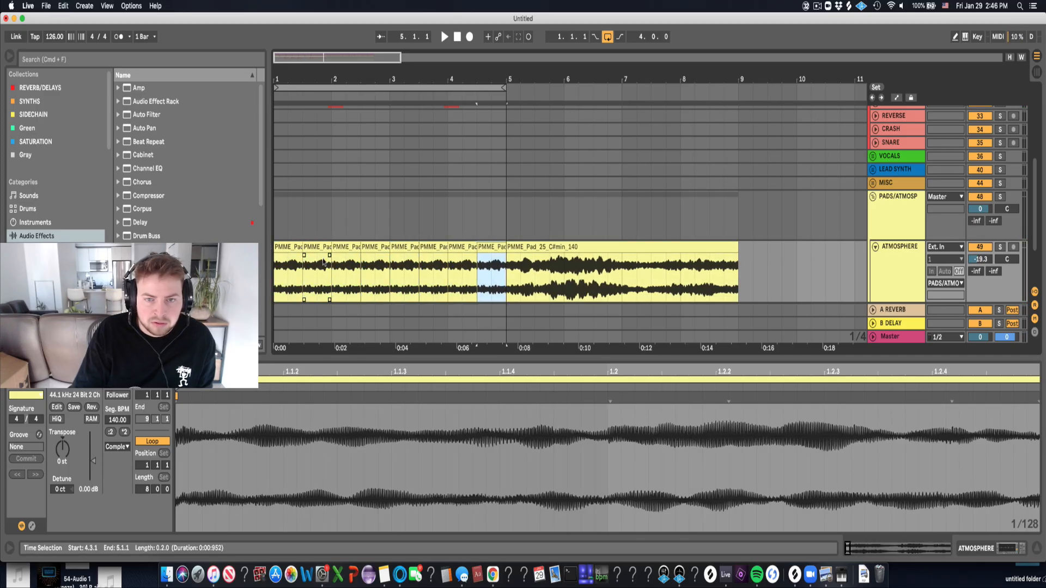
# Play the repeated pad slices, consolidate them into one four-bar clip and set the ATMOSPHERE volume to -20.1 dB.
pyautogui.click(289, 248)
pyautogui.press('space')
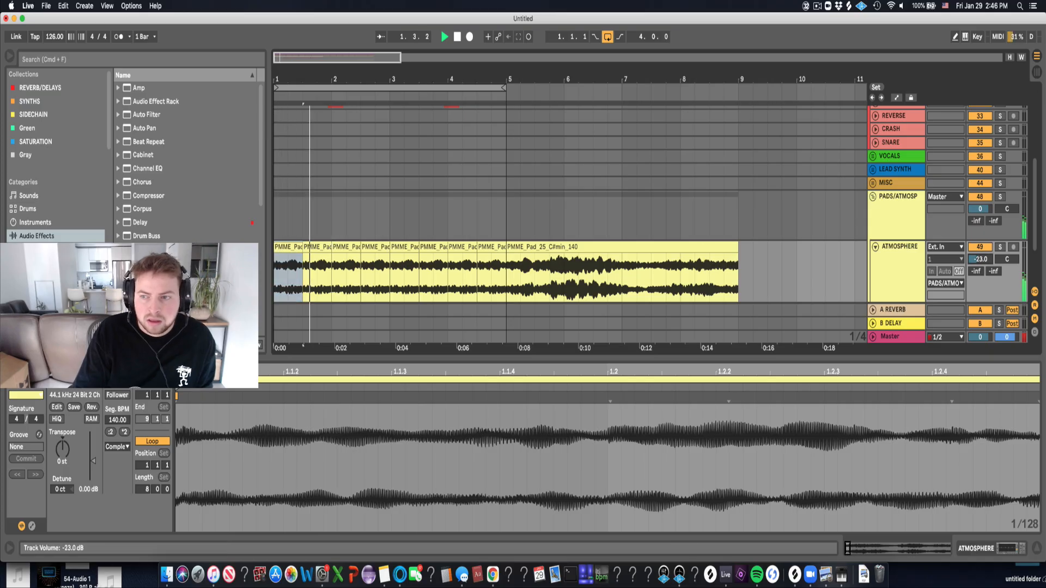
pyautogui.moveTo(981, 259); pyautogui.dragTo(980, 253)
pyautogui.click(453, 264)
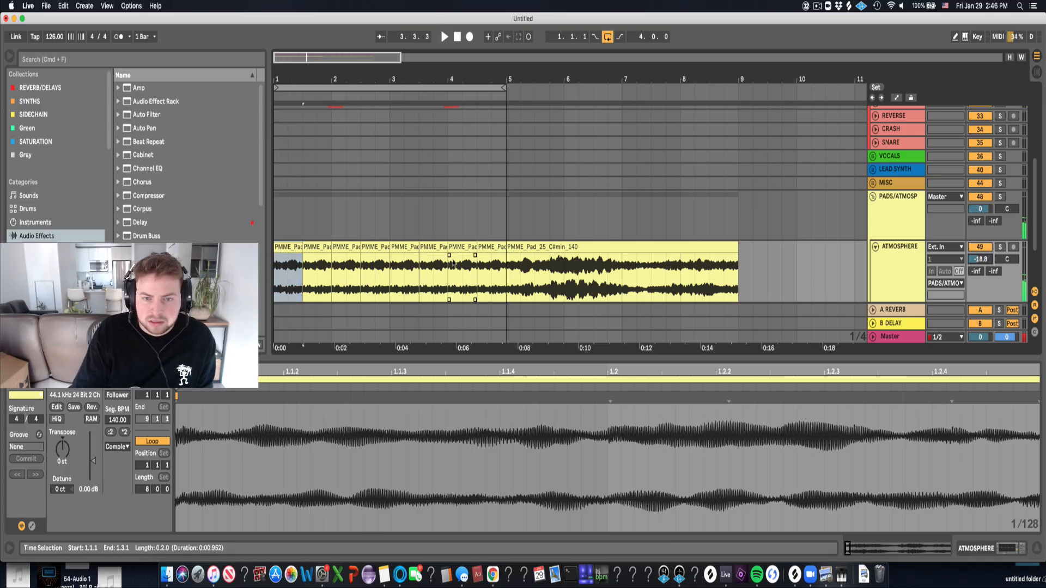
pyautogui.click(292, 246)
pyautogui.keyDown('shift'); pyautogui.click(499, 247); pyautogui.keyUp('shift')
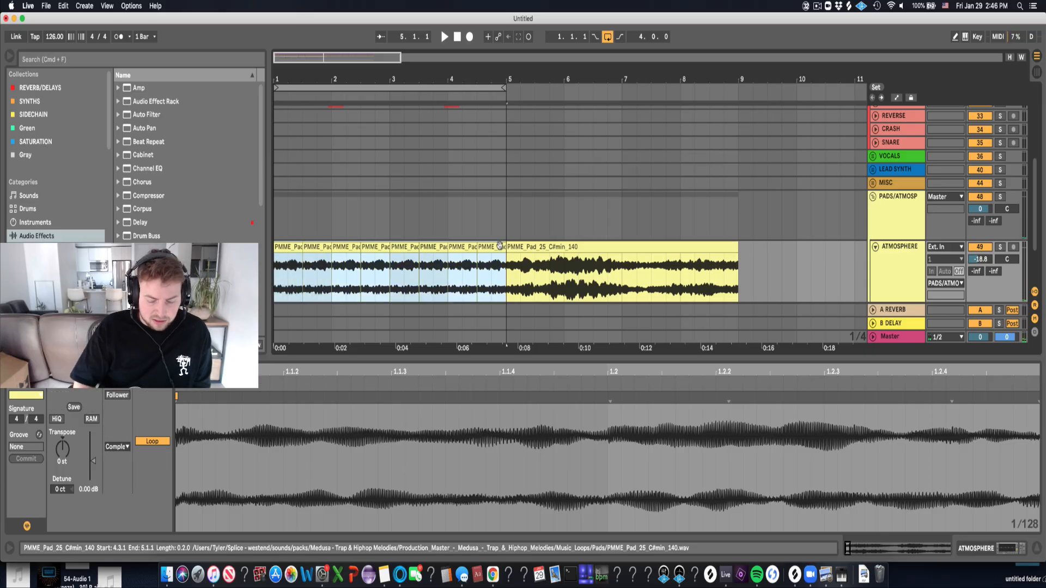
pyautogui.press('super+j')
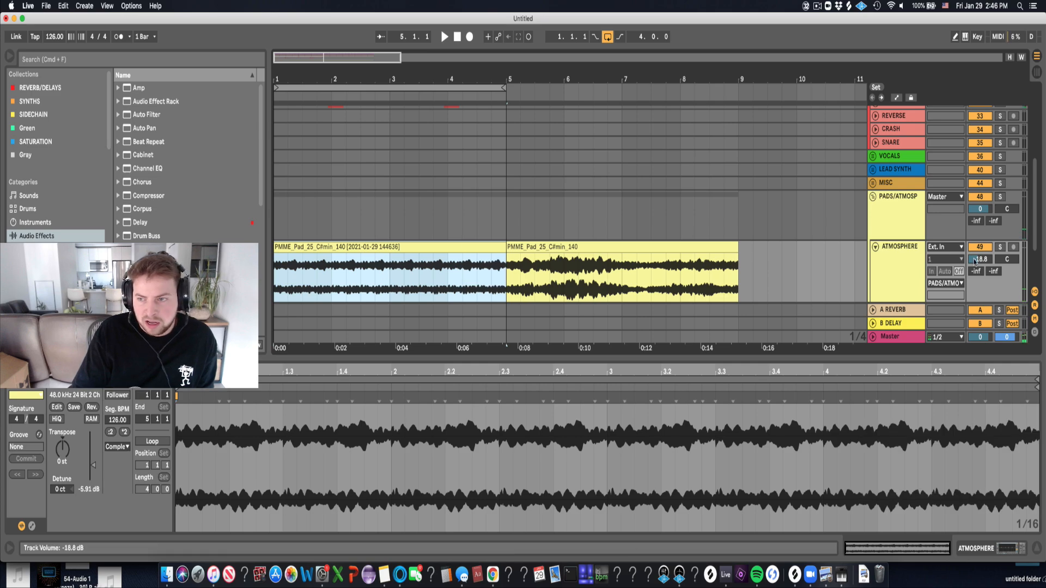
pyautogui.moveTo(975, 261); pyautogui.dragTo(975, 268)
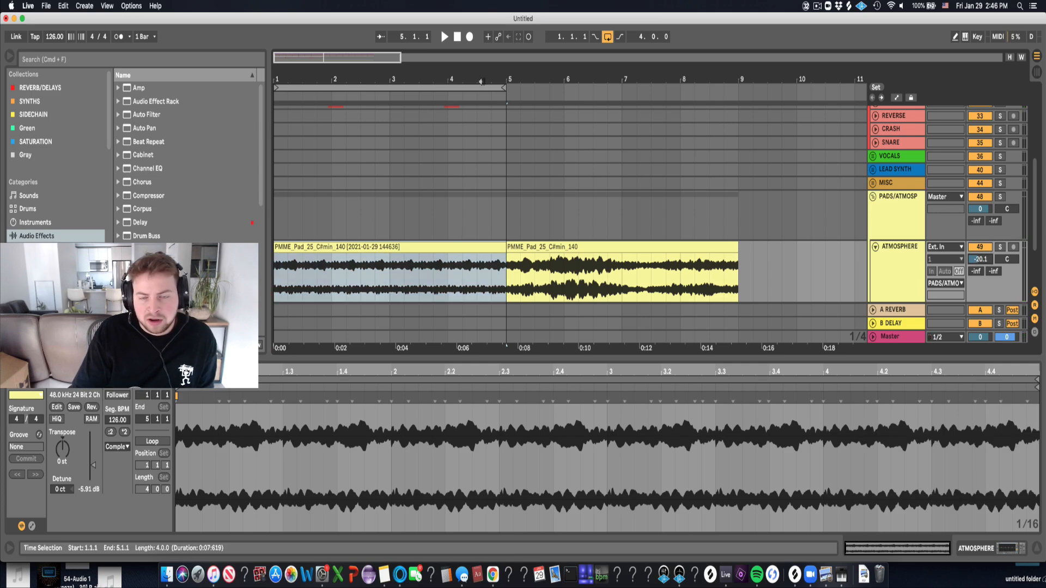
# Duplicate the consolidated pad clip over bars 5 to 8 of the ATMOSPHERE track.
pyautogui.scroll(5, 410, 237)
pyautogui.scroll(-5, 674, 185)
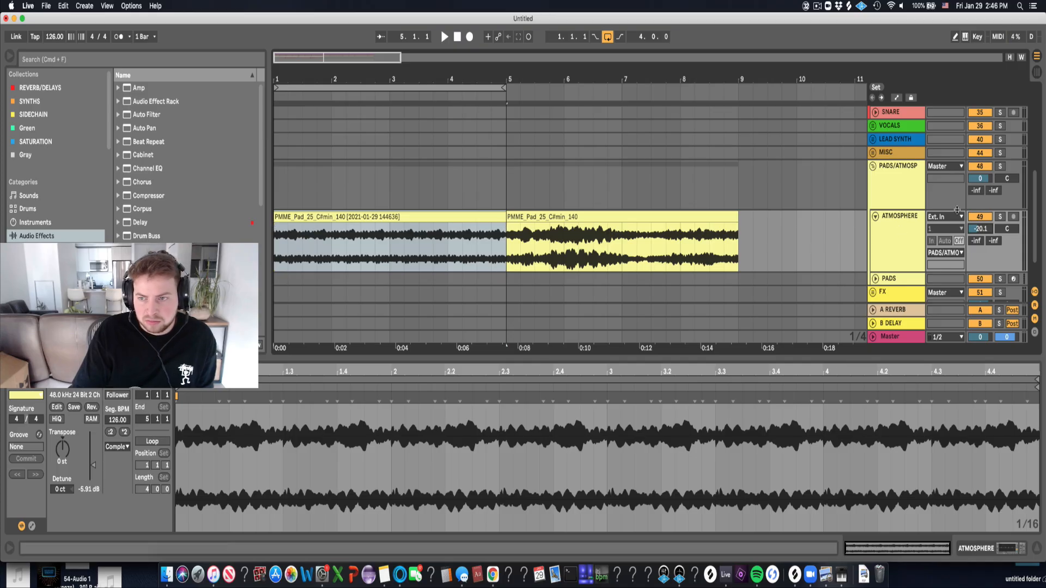
pyautogui.press('super+d')
# Add Kickstart from the SIDECHAIN collection to the ATMOSPHERE track, using the second curve shape with the mix at 91%.
pyautogui.click(349, 205)
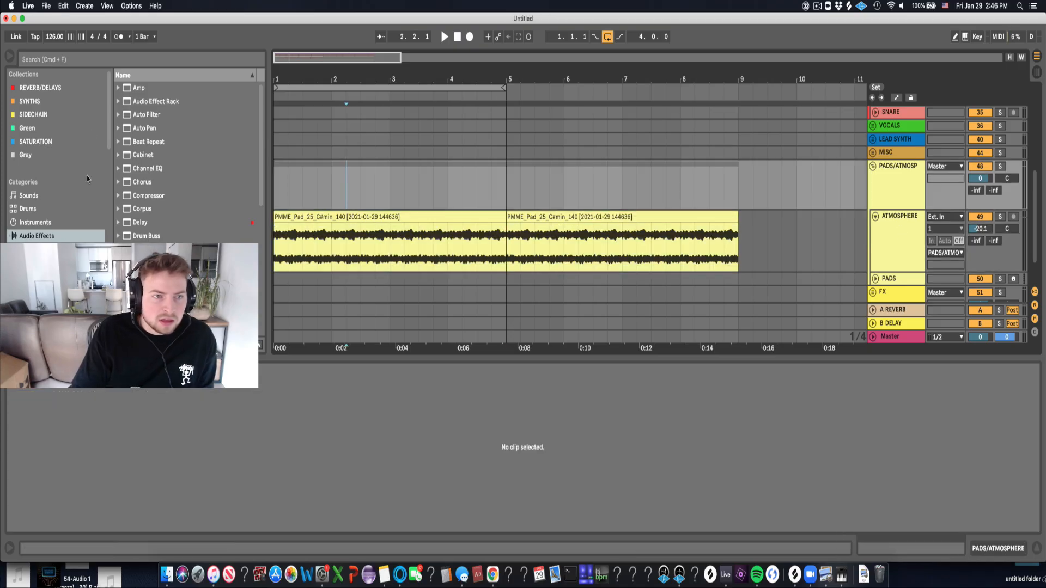
pyautogui.click(64, 113)
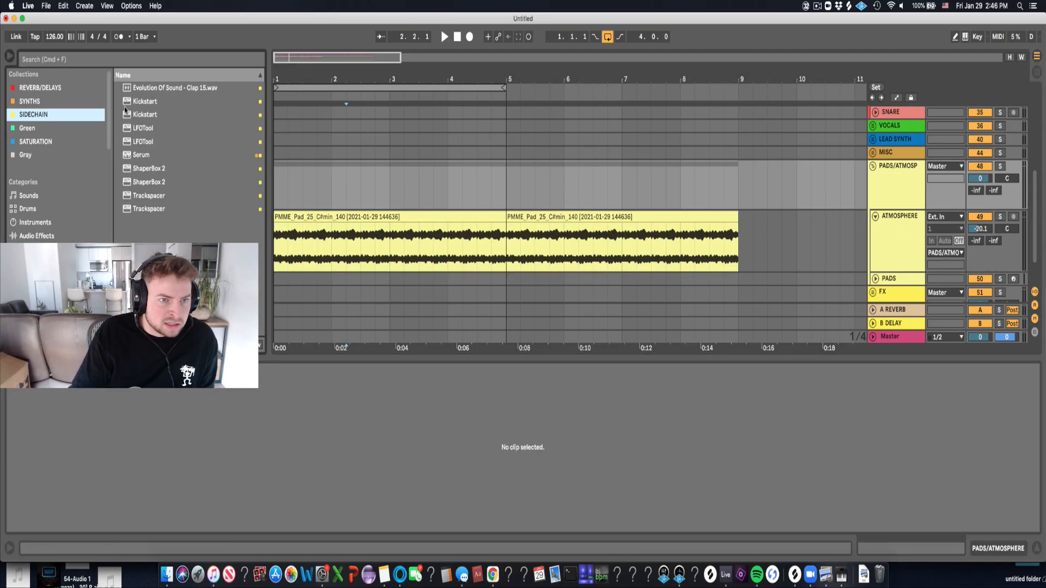
pyautogui.click(128, 103)
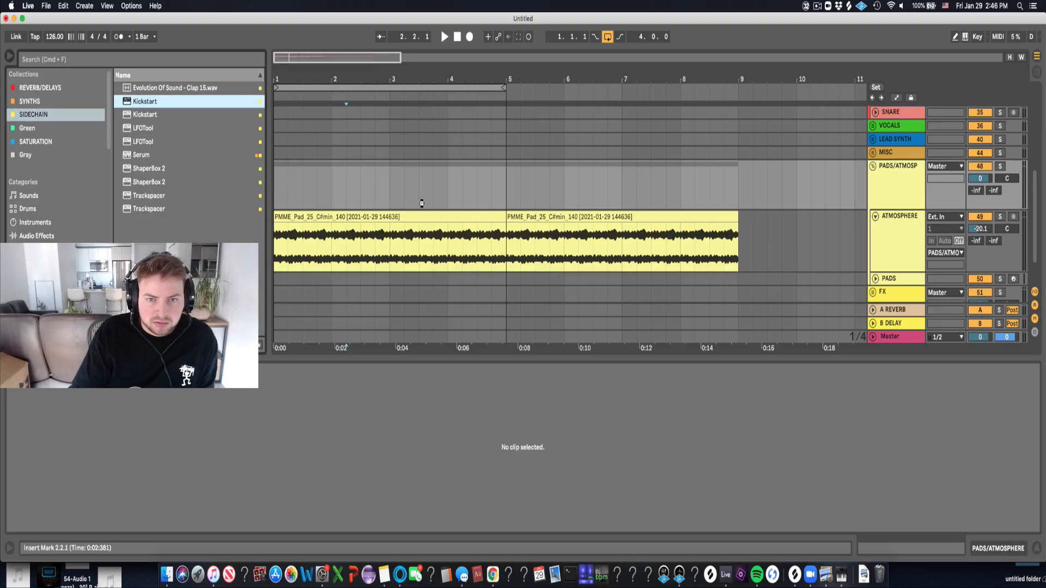
pyautogui.moveTo(422, 203); pyautogui.dragTo(422, 218)
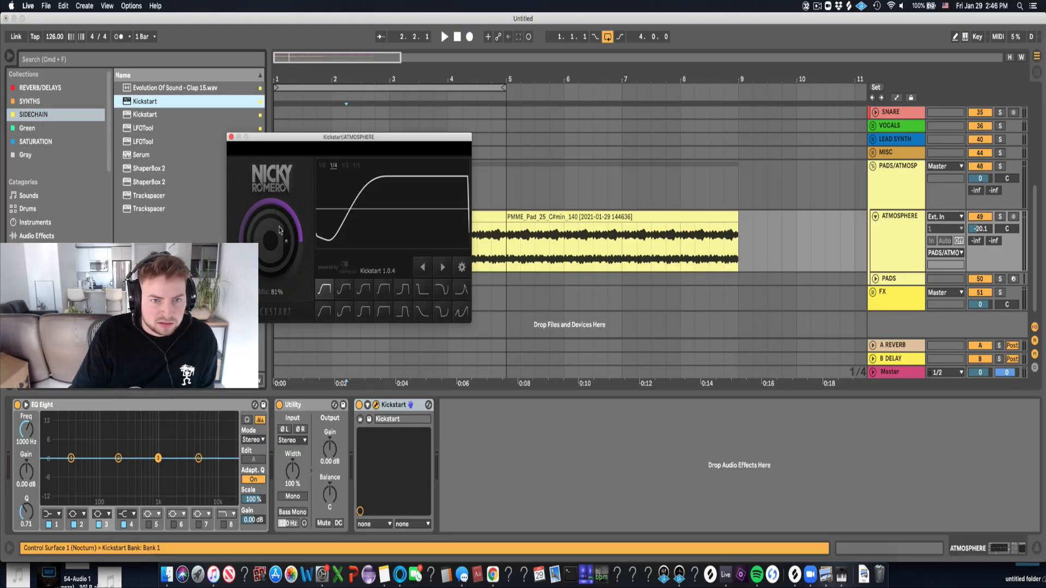
pyautogui.click(343, 289)
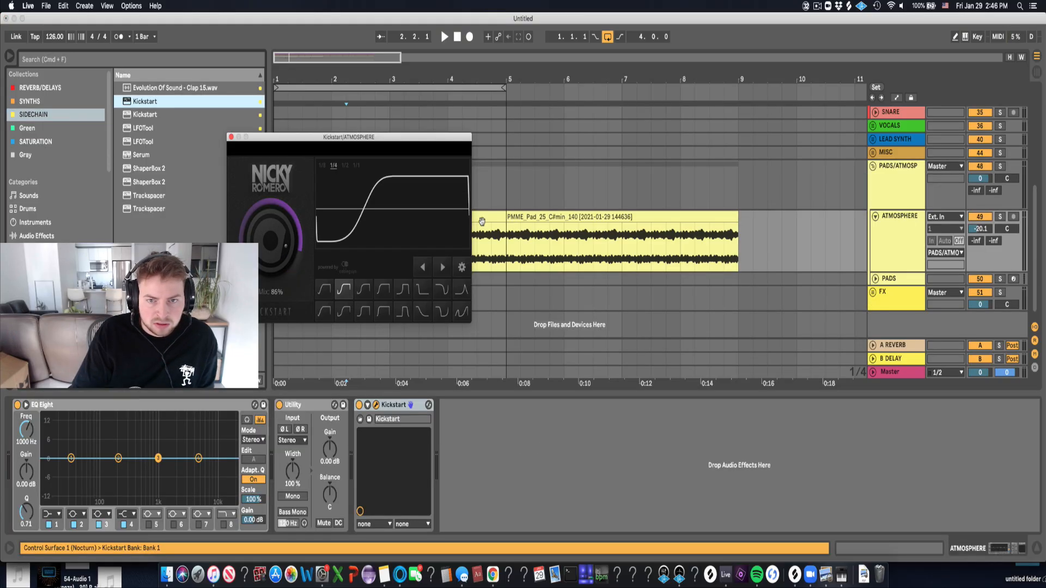
pyautogui.click(481, 221)
pyautogui.press('space')
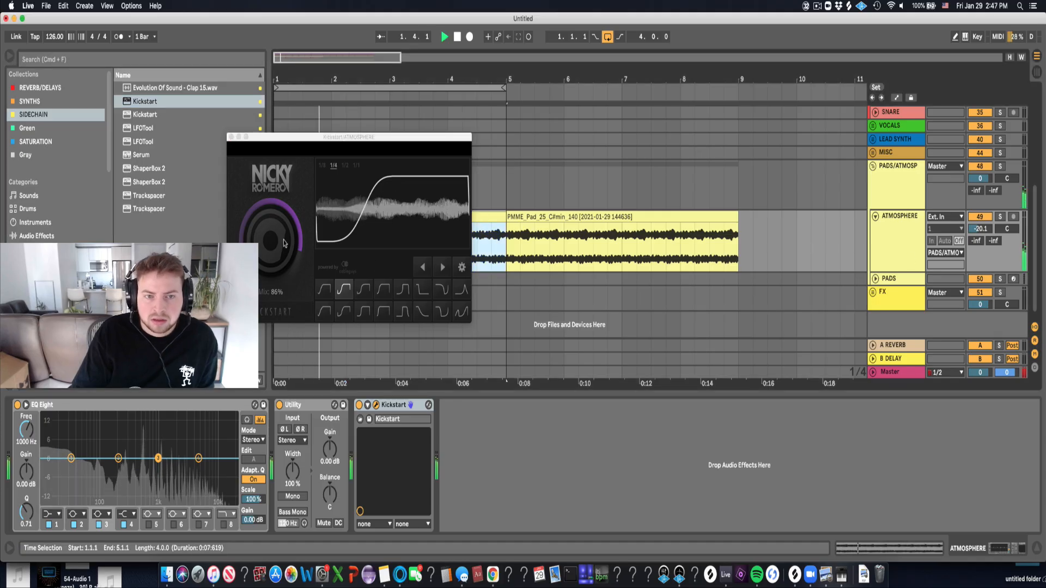
pyautogui.moveTo(283, 243); pyautogui.dragTo(283, 238)
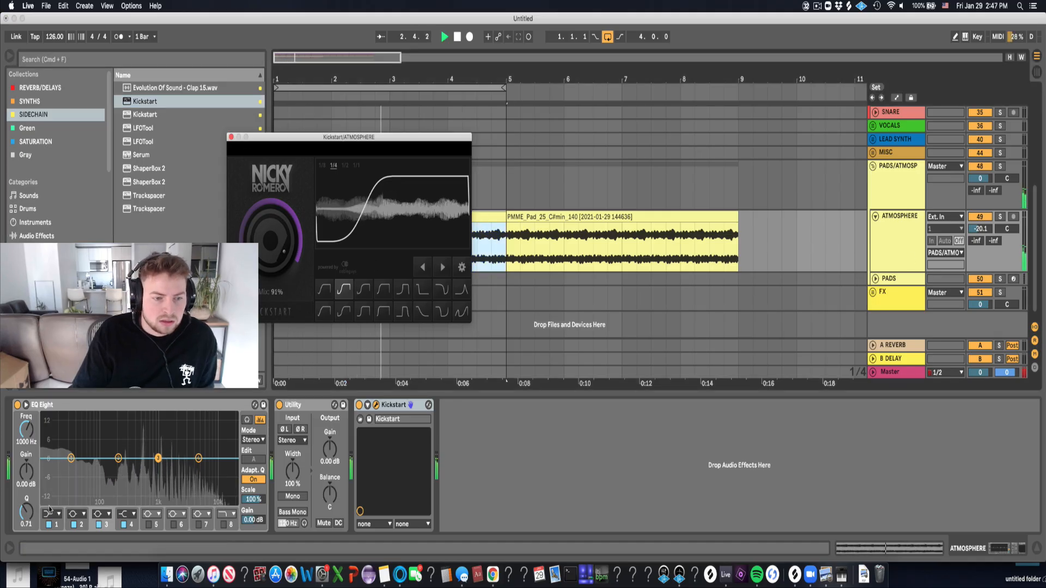
# Set band 1 of the ATMOSPHERE EQ Eight to a low cut at 383 Hz, stop playback and close the Kickstart window.
pyautogui.click(51, 513)
pyautogui.click(52, 441)
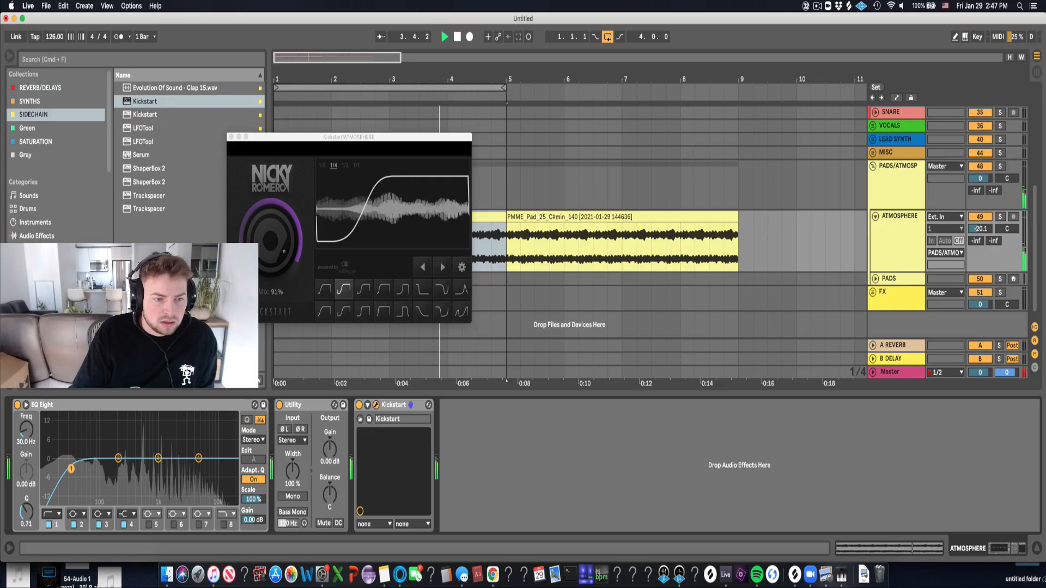
pyautogui.moveTo(71, 468); pyautogui.dragTo(134, 470)
pyautogui.press('space')
pyautogui.click(231, 137)
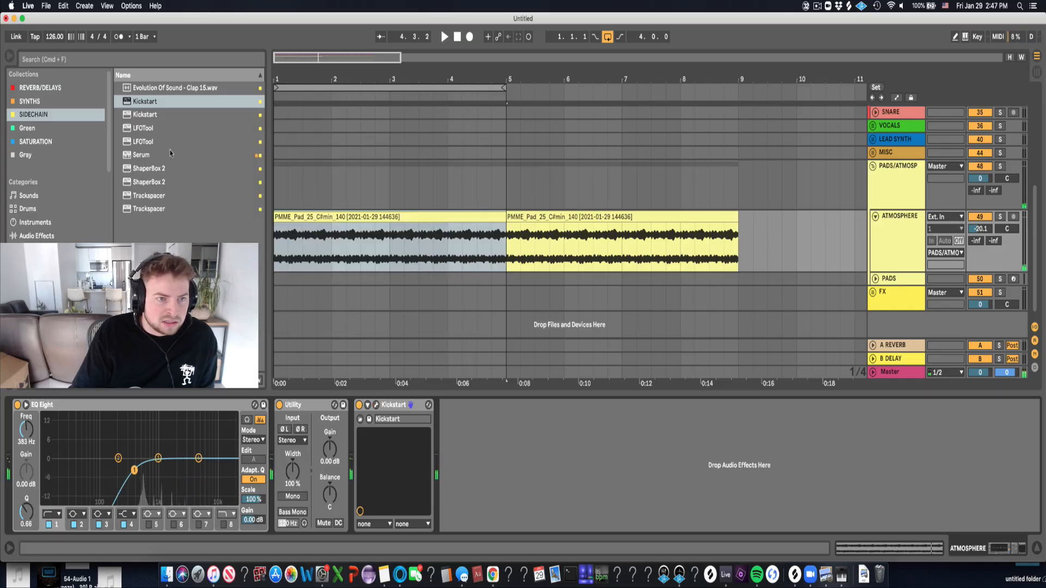
# Add Auto Filter to the ATMOSPHERE track and lower its low-pass frequency to 1.10 kHz while the loop plays.
pyautogui.click(31, 238)
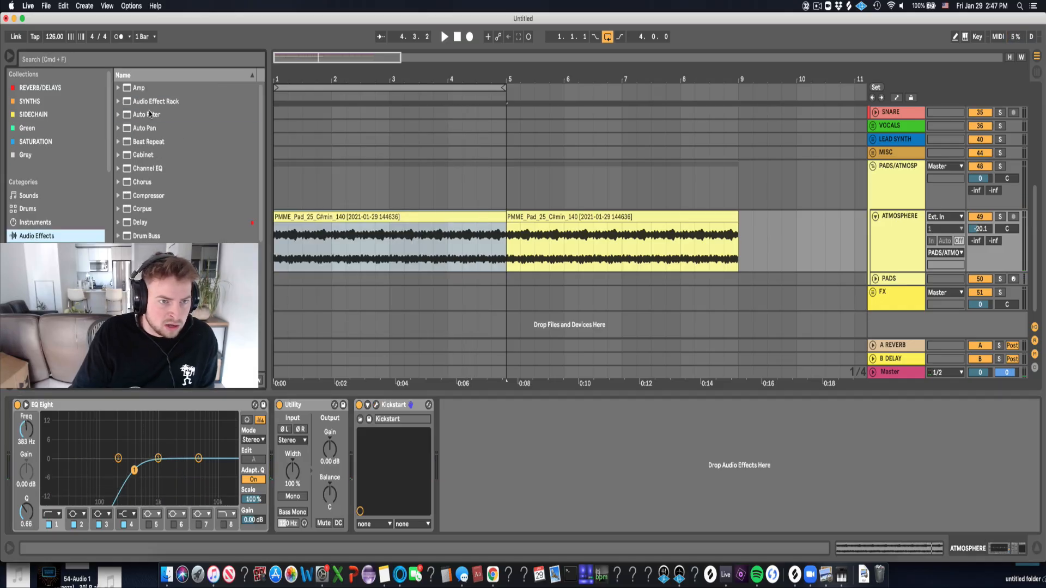
pyautogui.click(150, 113)
pyautogui.press('Return')
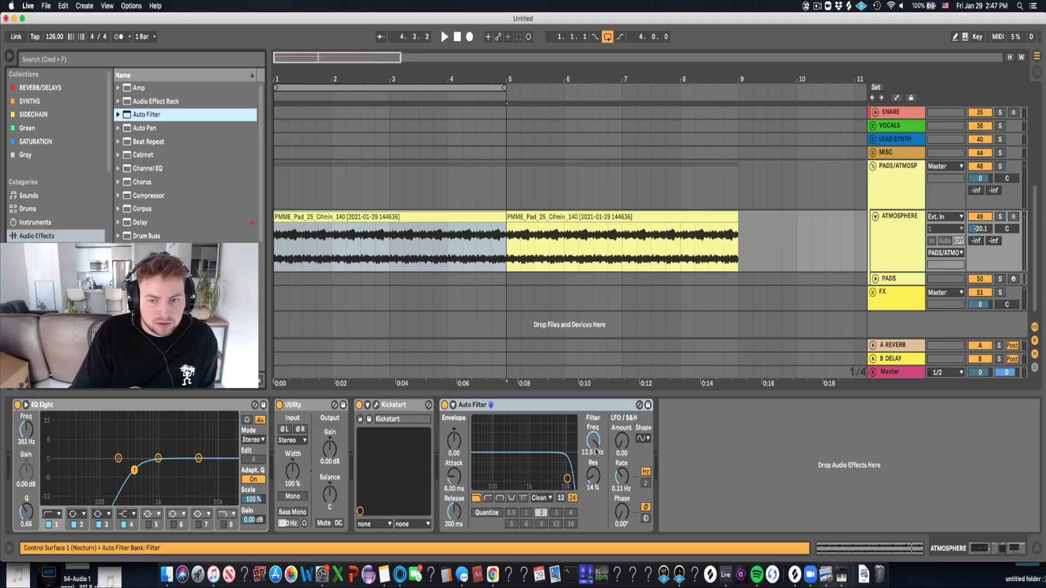
pyautogui.press('space')
pyautogui.moveTo(596, 451)
pyautogui.mouseDown()
pyautogui.moveTo(596, 483)
pyautogui.moveTo(596, 453)
pyautogui.moveTo(596, 466)
pyautogui.mouseUp()
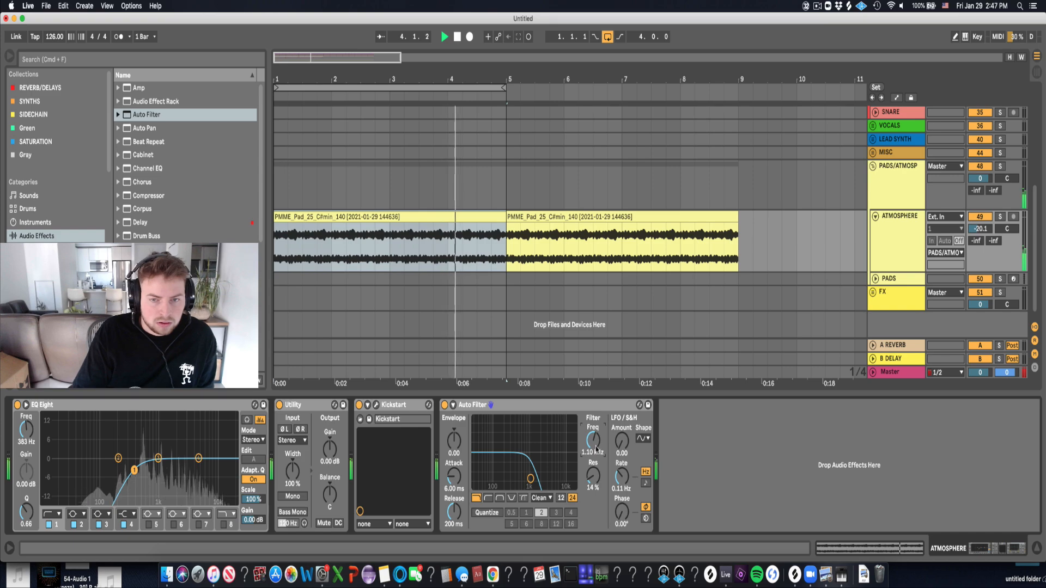
pyautogui.press('space')
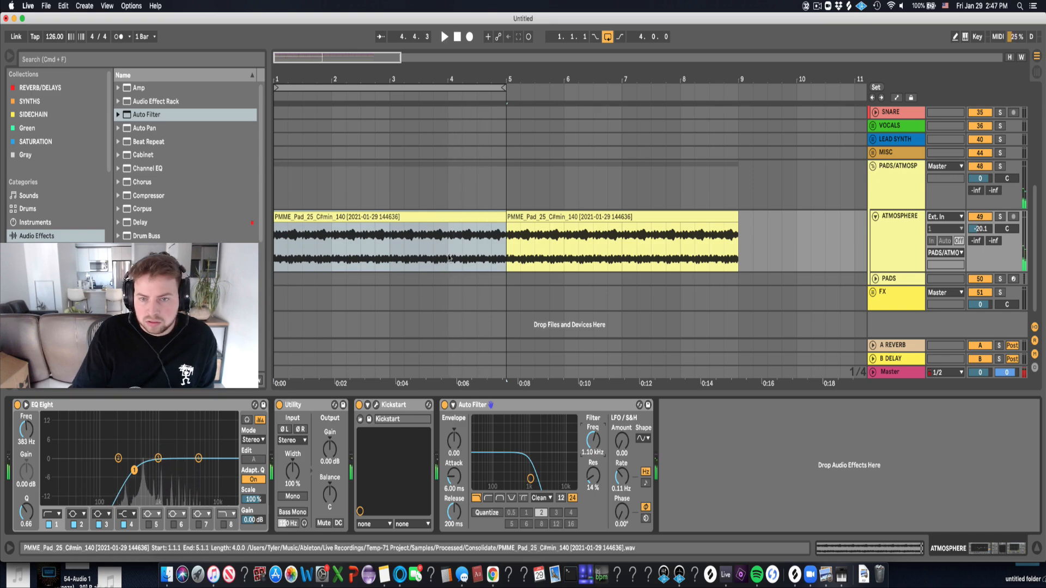
# Deactivate the pad clip in bars 5 to 8 and fold the ATMOSPHERE track.
pyautogui.press('-')
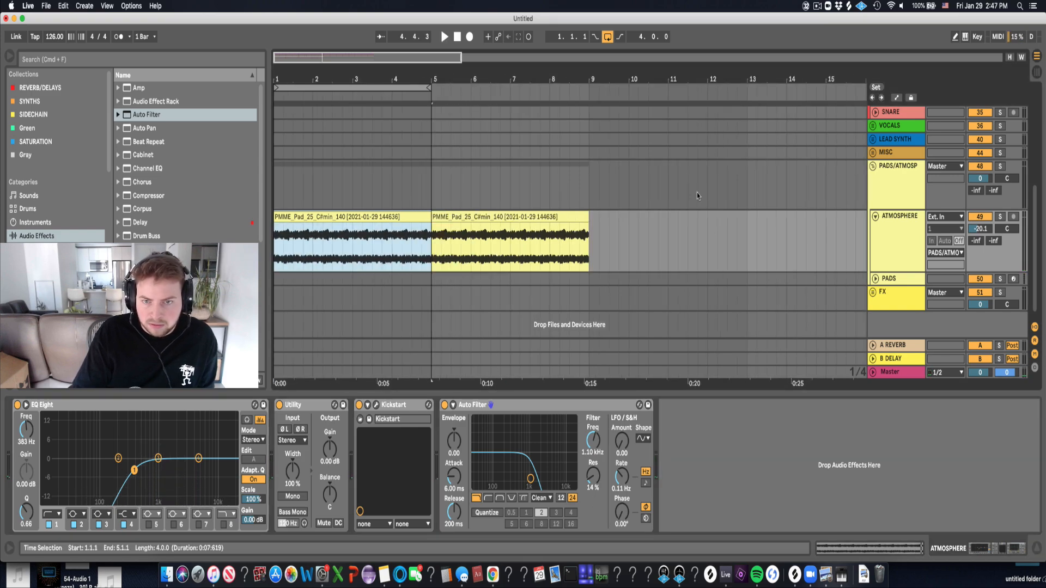
pyautogui.click(520, 216)
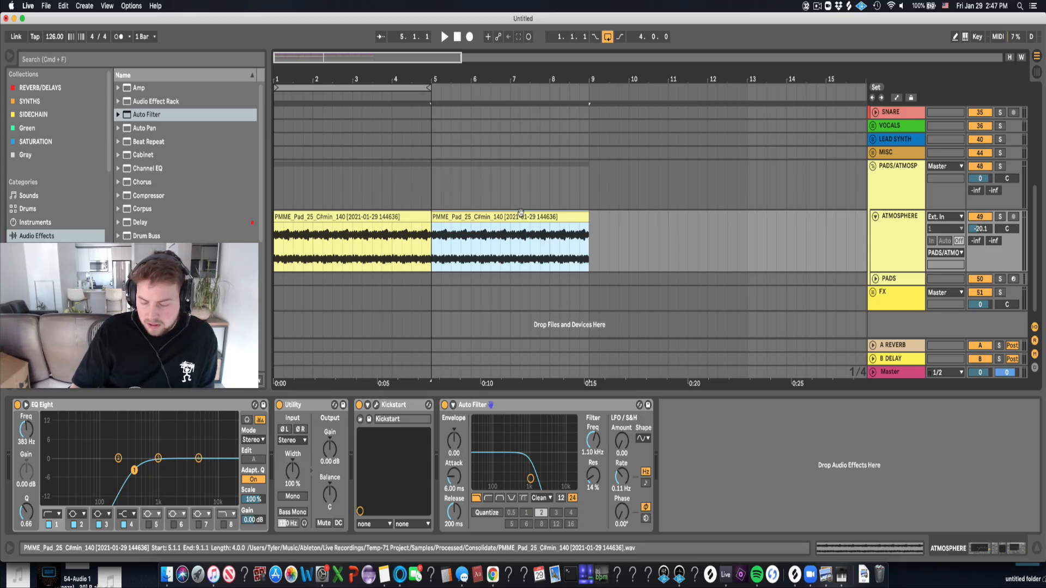
pyautogui.press('0')
pyautogui.scroll(4, 520, 213)
pyautogui.click(876, 291)
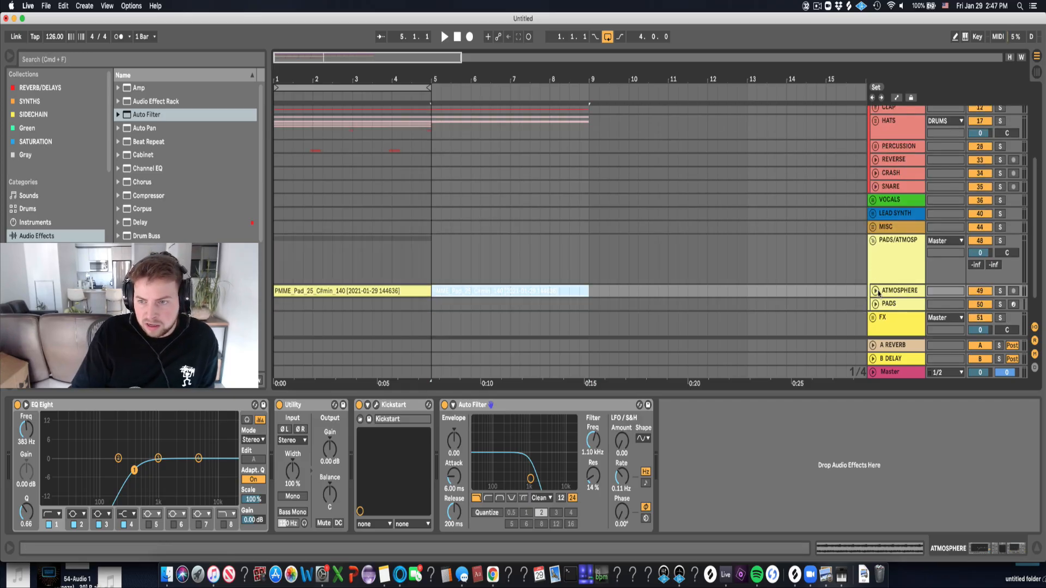
# Switch to Splice's C# synth search results to look for another sample.
pyautogui.scroll(-2, 873, 304)
pyautogui.click(795, 574)
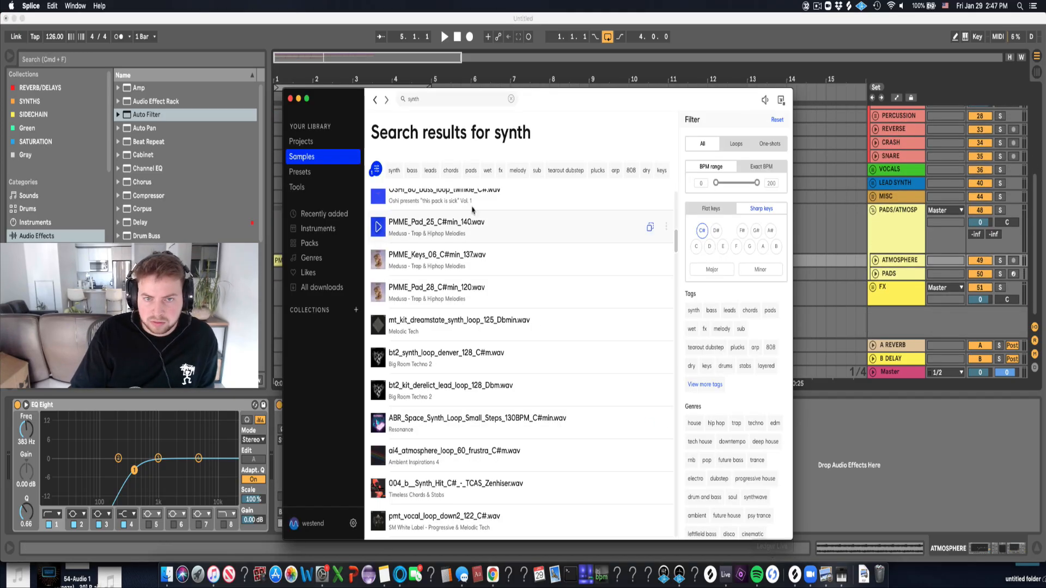
# Search the sample library for VOCAL instead of synth.
pyautogui.click(440, 101)
pyautogui.press('BackSpace')
pyautogui.press('BackSpace')
pyautogui.press('BackSpace')
pyautogui.press('BackSpace')
pyautogui.press('BackSpace')
pyautogui.write('VOCAL')
pyautogui.press('Return')
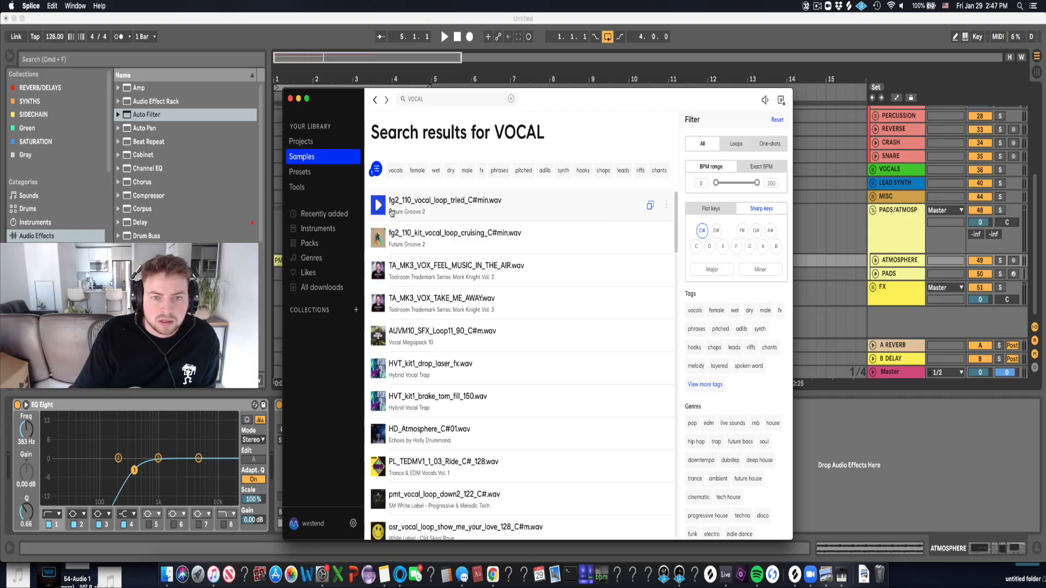
# Switch to Ableton Live, unfold the VOCALS group and unfold its MAIN track, leaving MAIN selected.
pyautogui.click(833, 187)
pyautogui.click(873, 170)
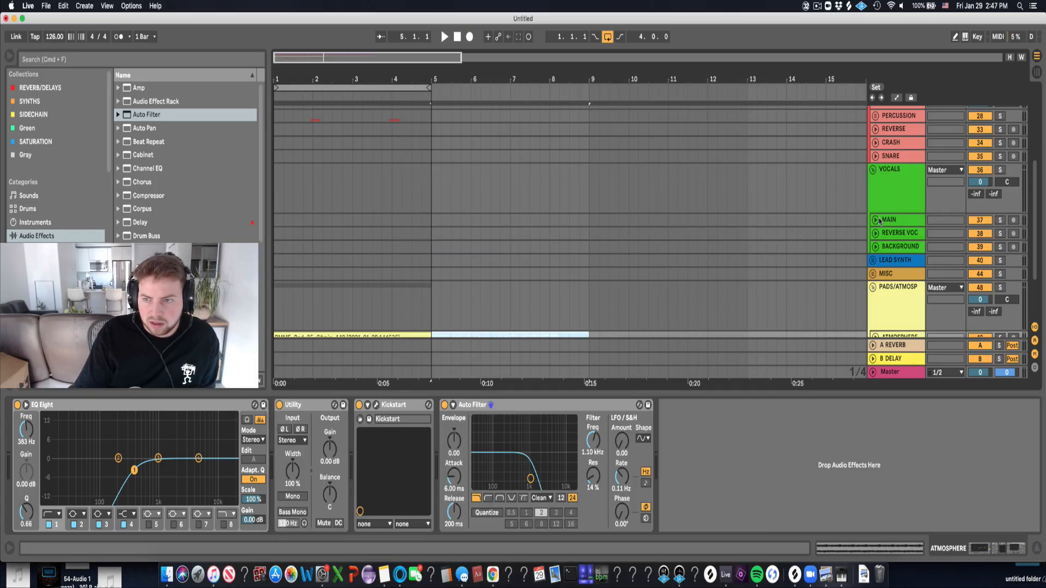
pyautogui.click(875, 220)
pyautogui.click(886, 241)
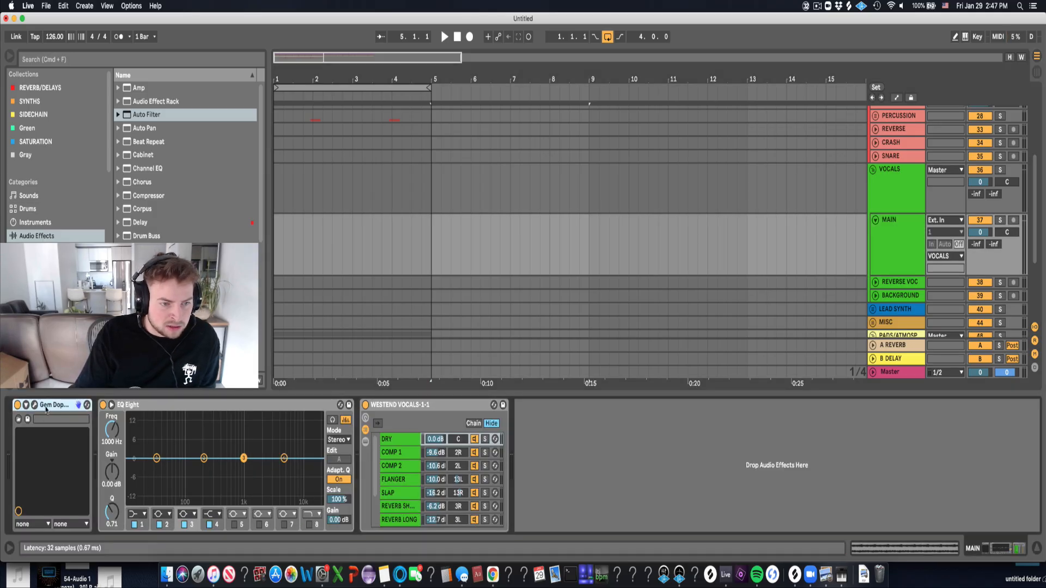
# View the Gem Dopamine plug-in on the MAIN track, close its window and switch the device off.
pyautogui.click(34, 406)
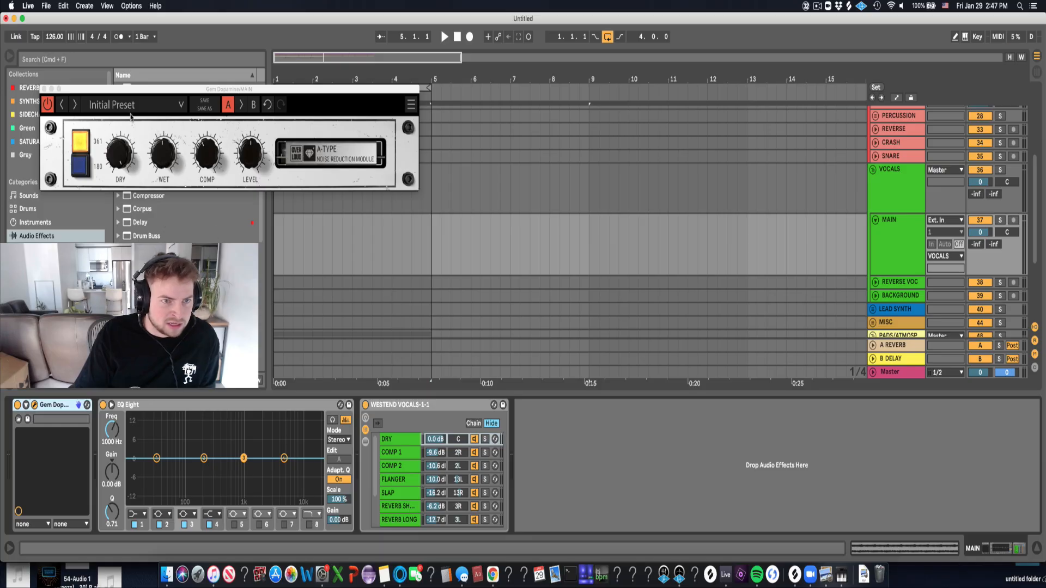
pyautogui.click(43, 89)
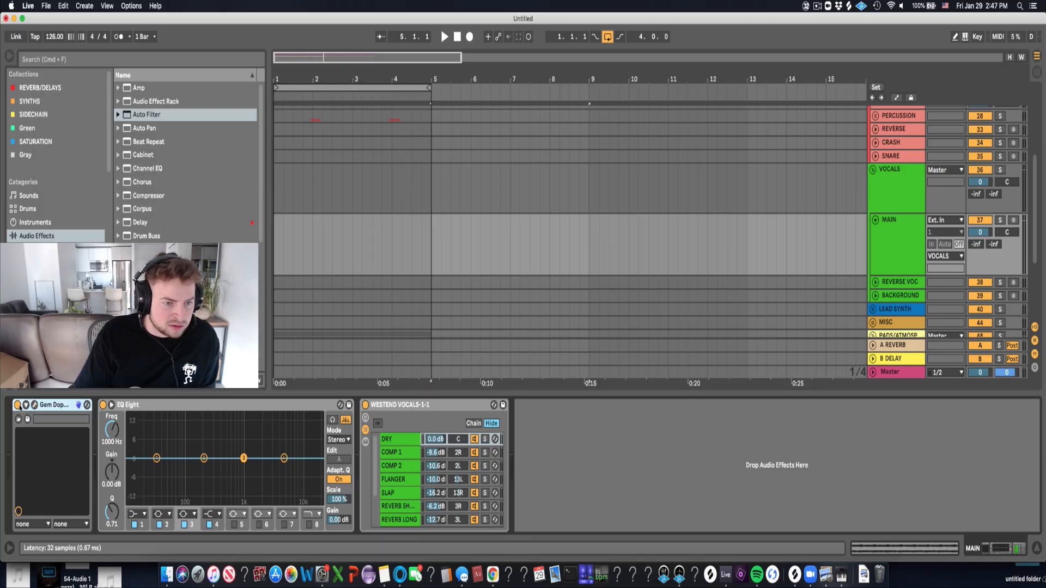
pyautogui.click(17, 406)
# Examine the DRY, COMP 1 and FLANGER chains in the WESTEND VOCALS-1-1 rack.
pyautogui.doubleClick(410, 405)
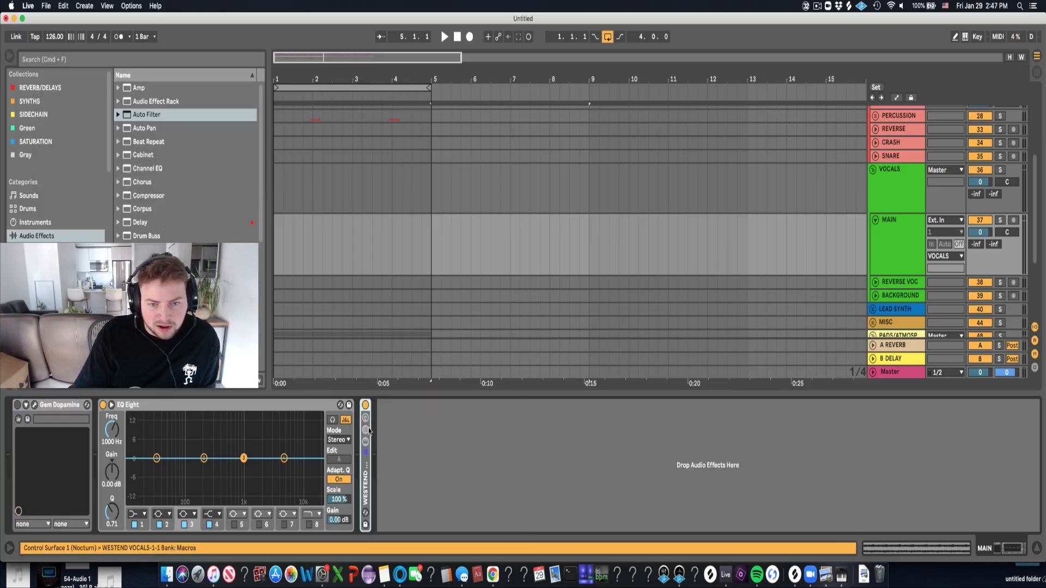
pyautogui.doubleClick(363, 498)
pyautogui.click(420, 438)
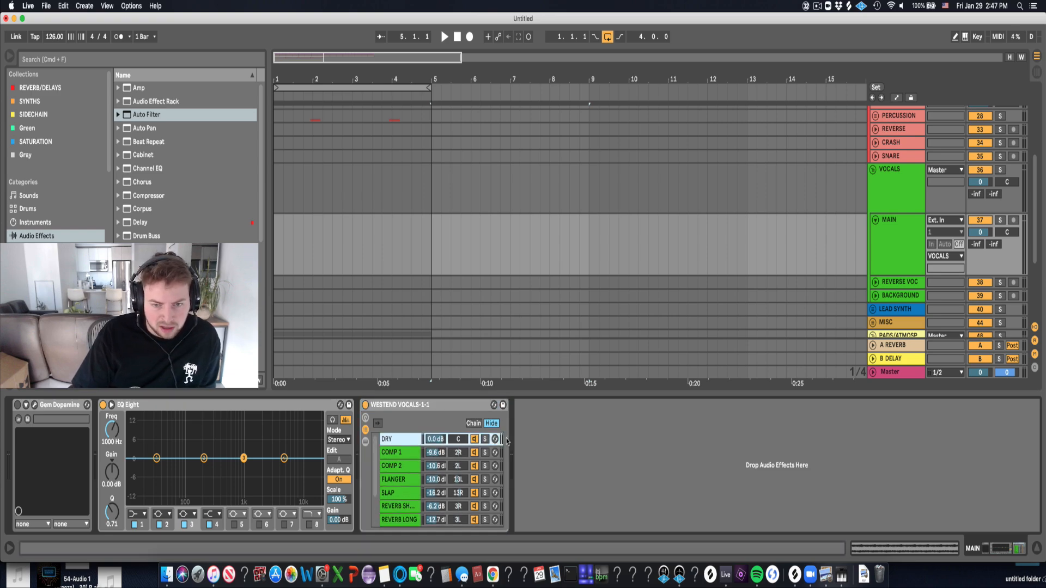
pyautogui.doubleClick(400, 440)
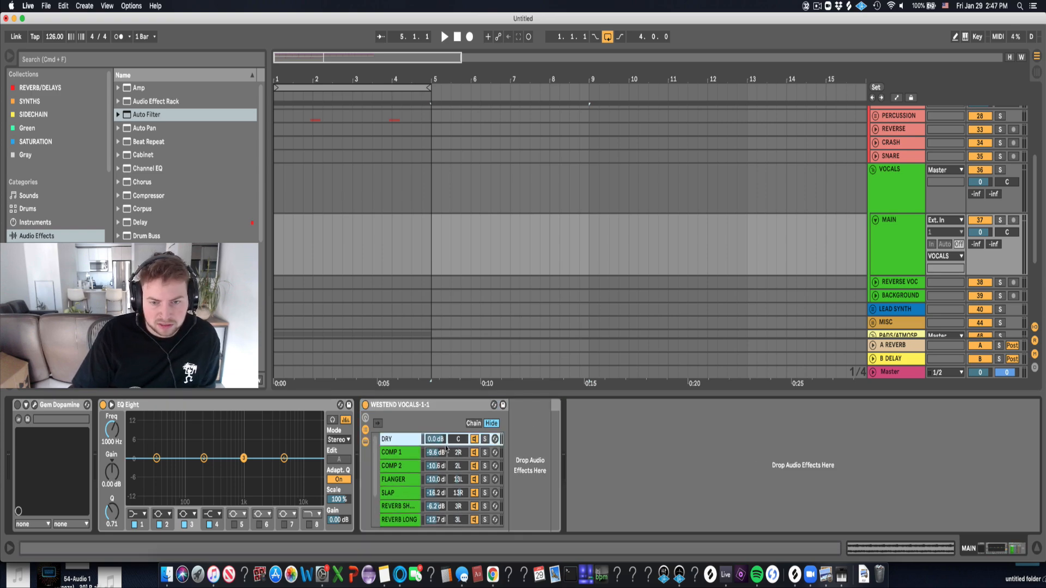
pyautogui.click(396, 457)
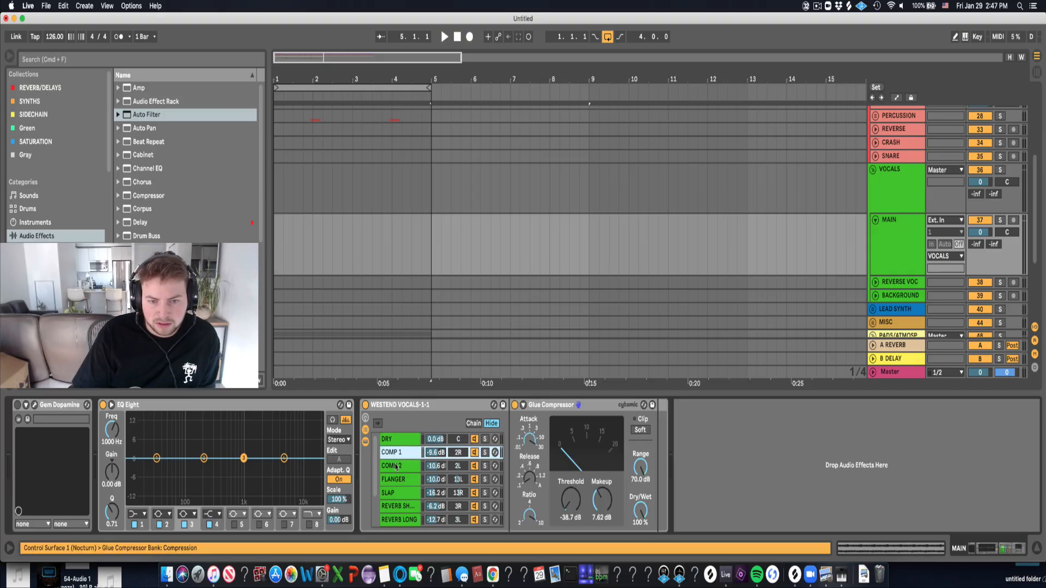
pyautogui.click(401, 480)
pyautogui.scroll(-3, 437, 458)
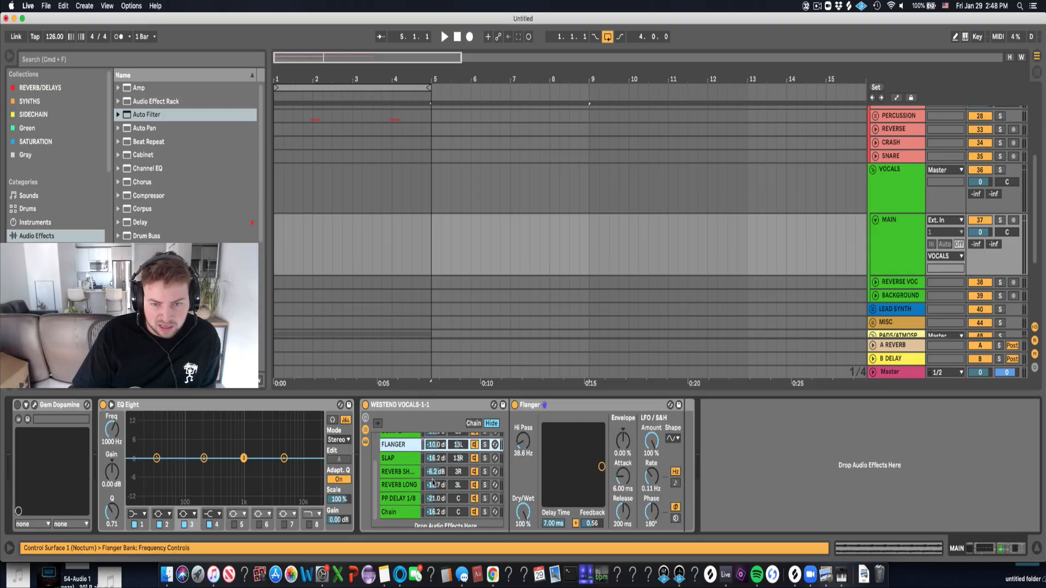
pyautogui.scroll(3, 434, 458)
# Examine the devices and panning of the compressor, flanger, slap, short reverb and last chains in the vocals rack.
pyautogui.click(391, 452)
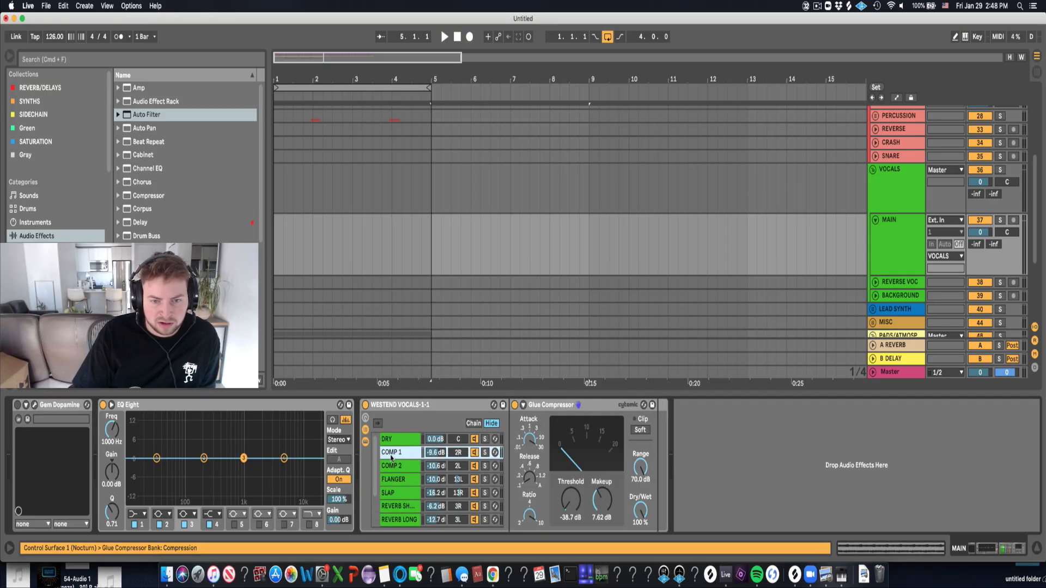
pyautogui.click(397, 467)
pyautogui.click(397, 482)
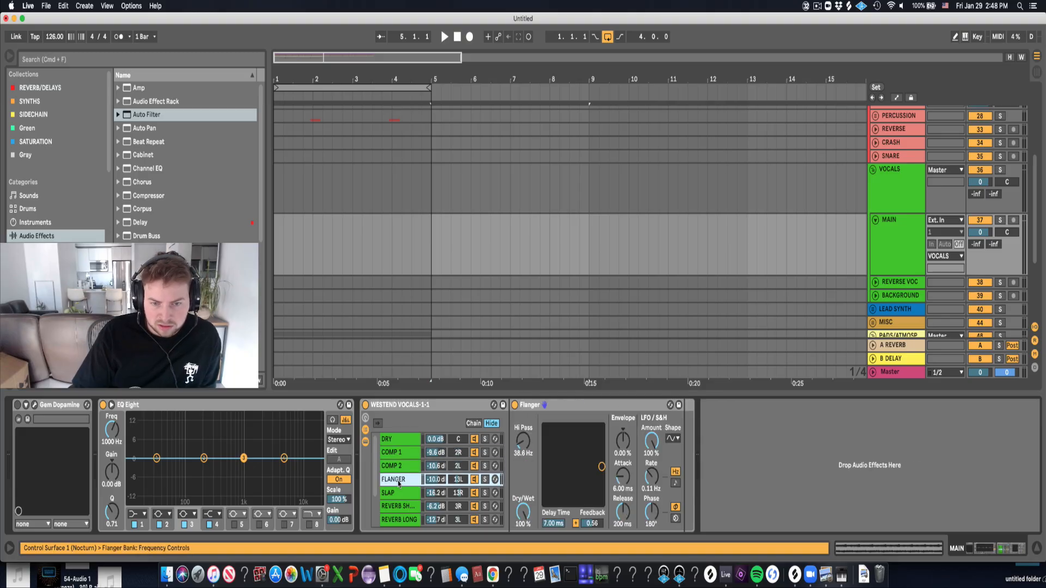
pyautogui.click(393, 494)
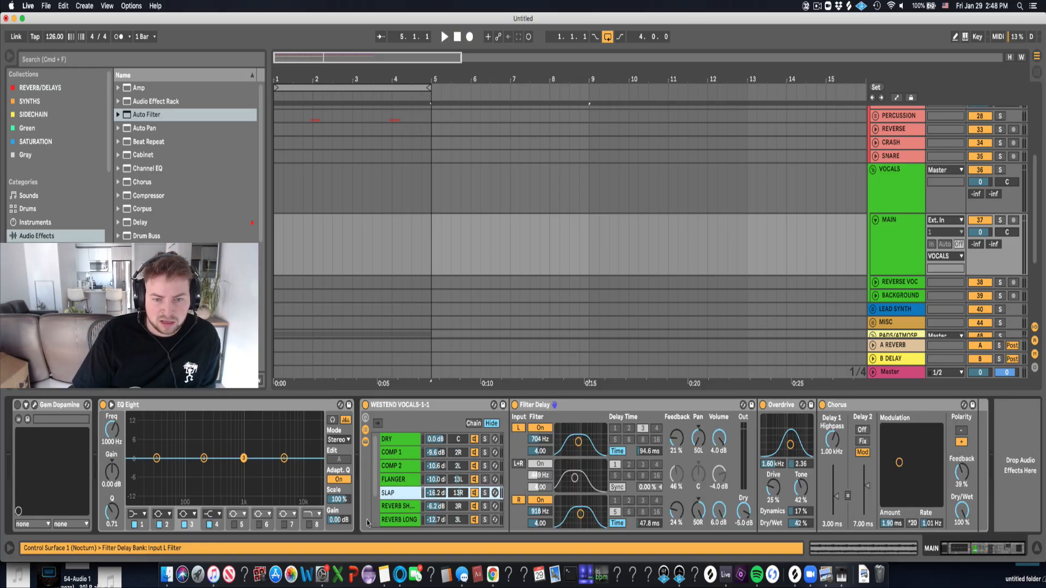
pyautogui.click(400, 509)
pyautogui.scroll(-2, 403, 513)
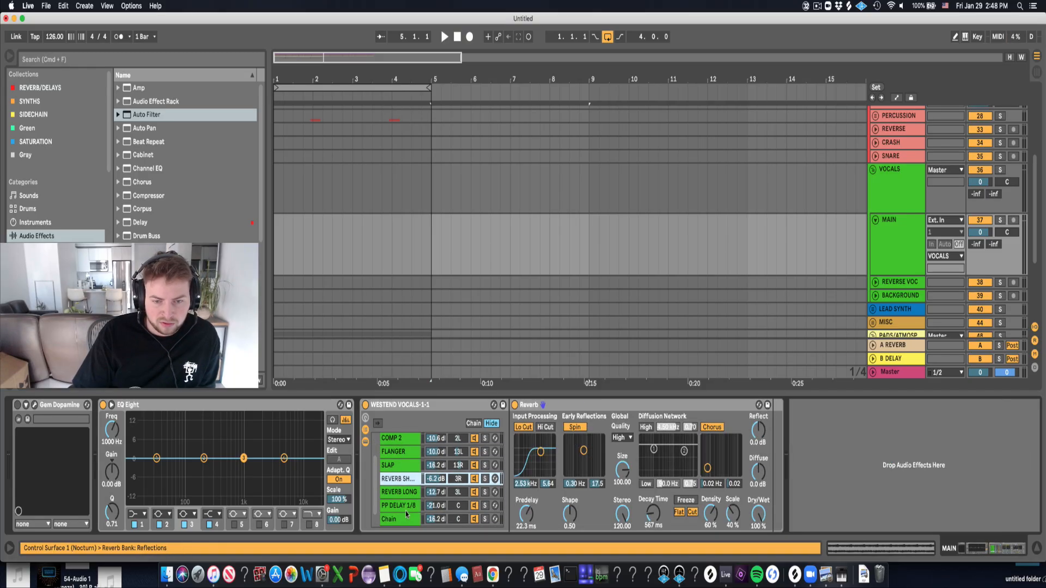
pyautogui.click(405, 518)
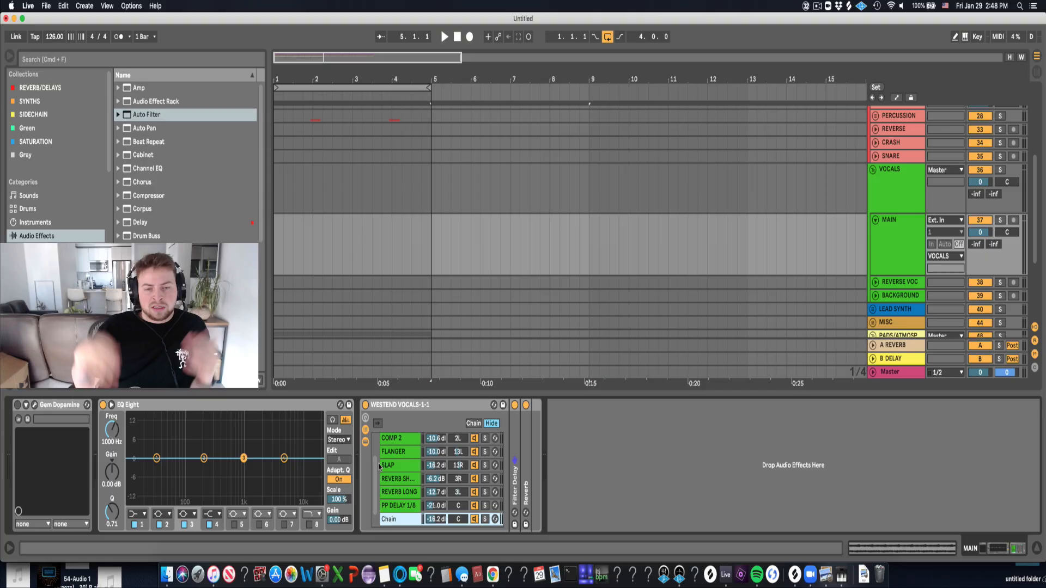
pyautogui.click(291, 265)
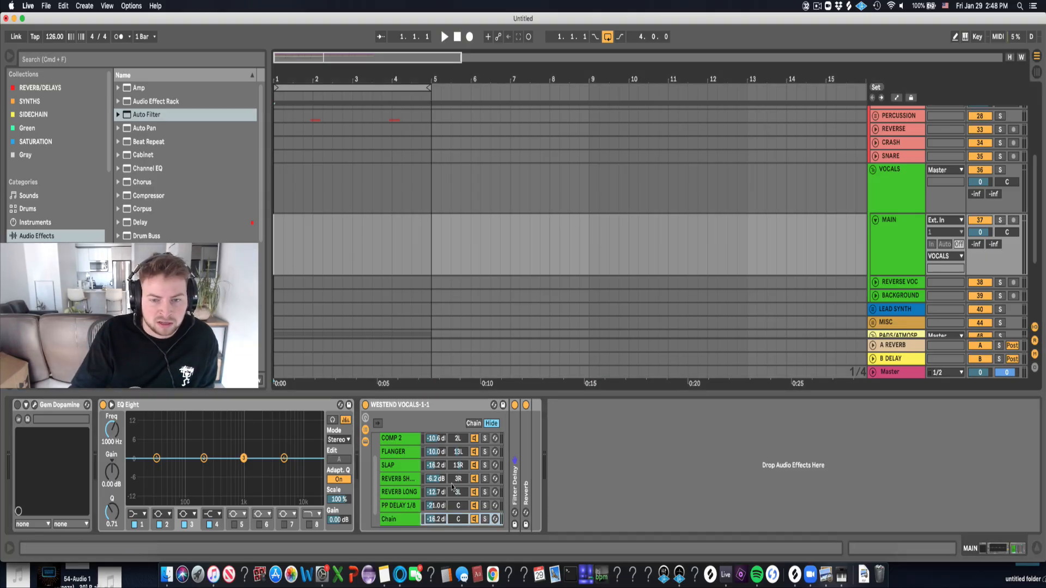
pyautogui.scroll(2, 457, 457)
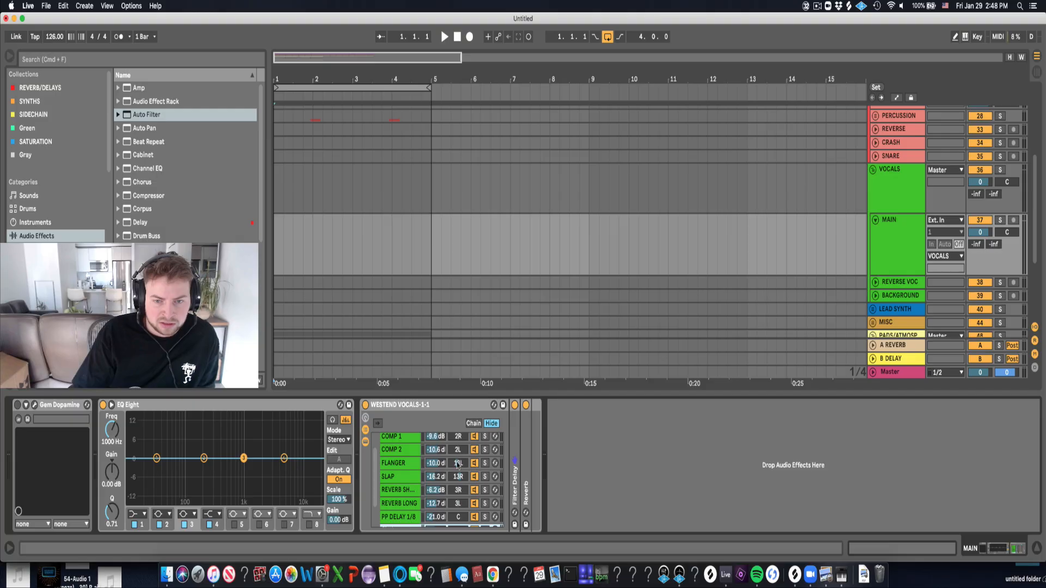
pyautogui.scroll(1, 461, 490)
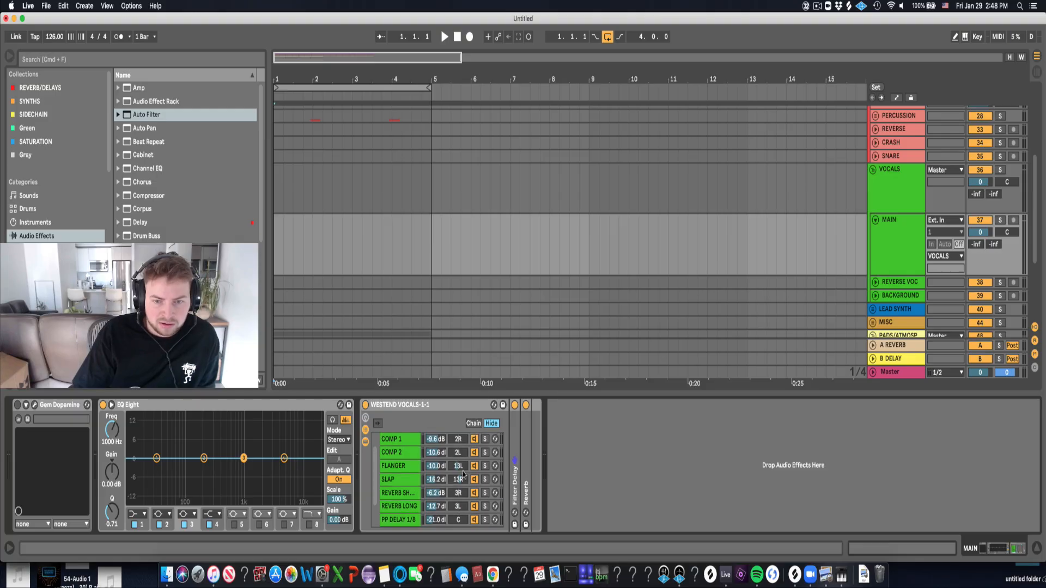
pyautogui.scroll(1, 460, 468)
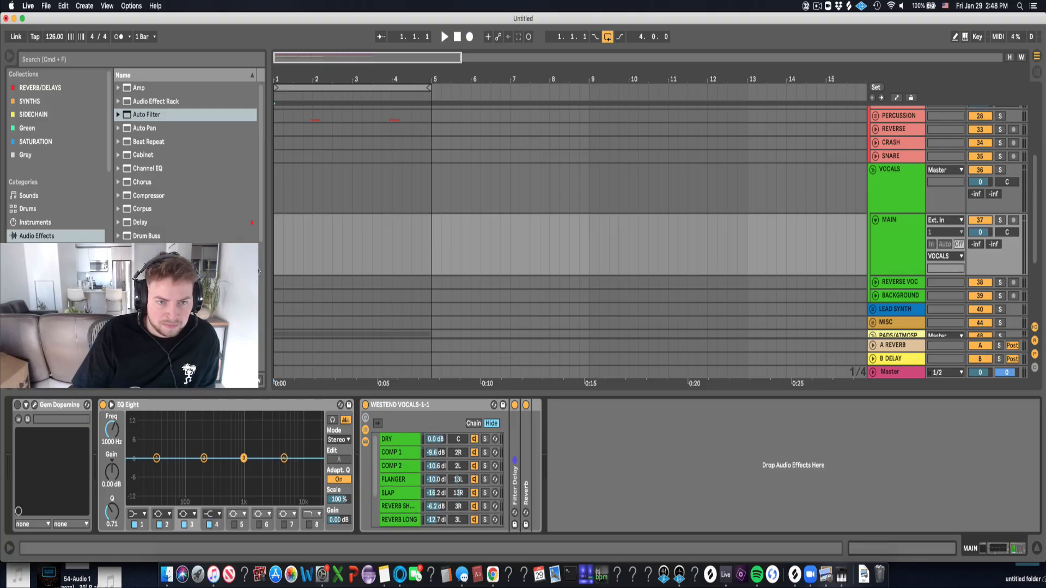
# Place the fg2_110_vocal_loop_tried_C#min clip at bar 1 of MAIN and lower the track's volume to -7.4 dB during playback.
pyautogui.click(274, 249)
pyautogui.press('super+v')
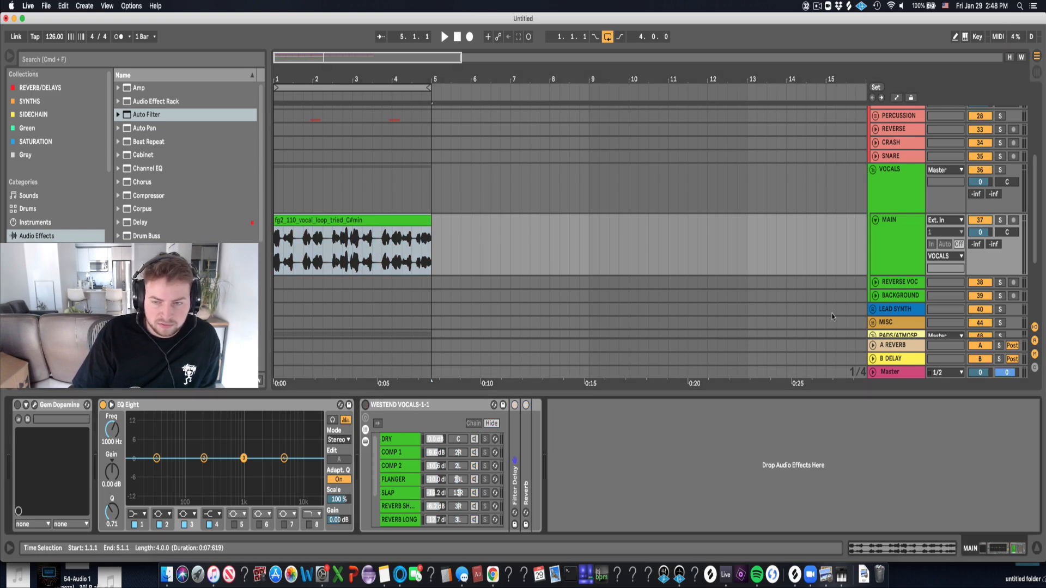
pyautogui.press('space')
pyautogui.moveTo(980, 232); pyautogui.dragTo(980, 248)
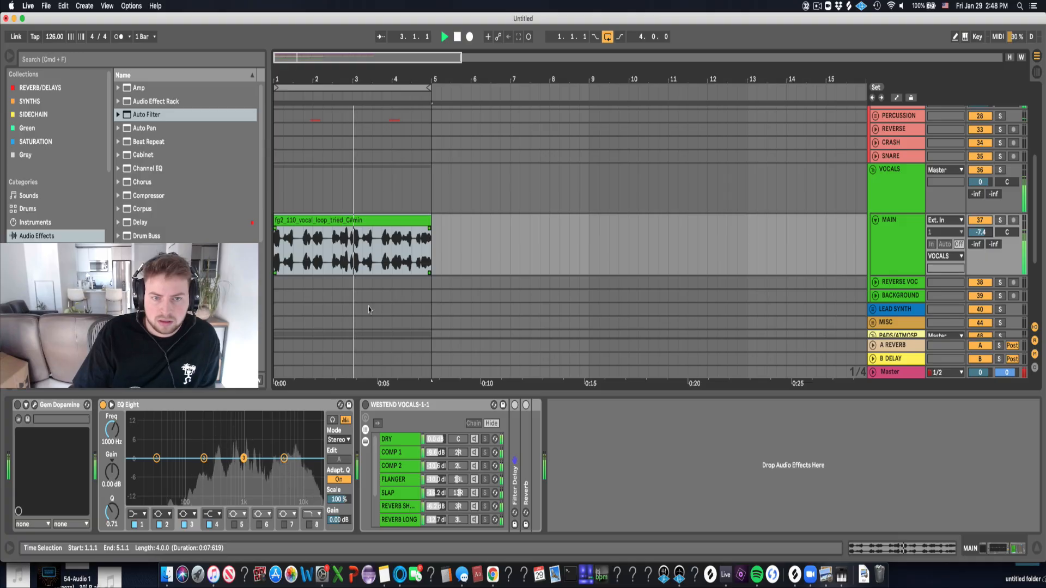
# Listen to the vocal loop with the WESTEND VOCALS-1-1 rack switched on and set MAIN's volume to -8.9 dB.
pyautogui.click(365, 405)
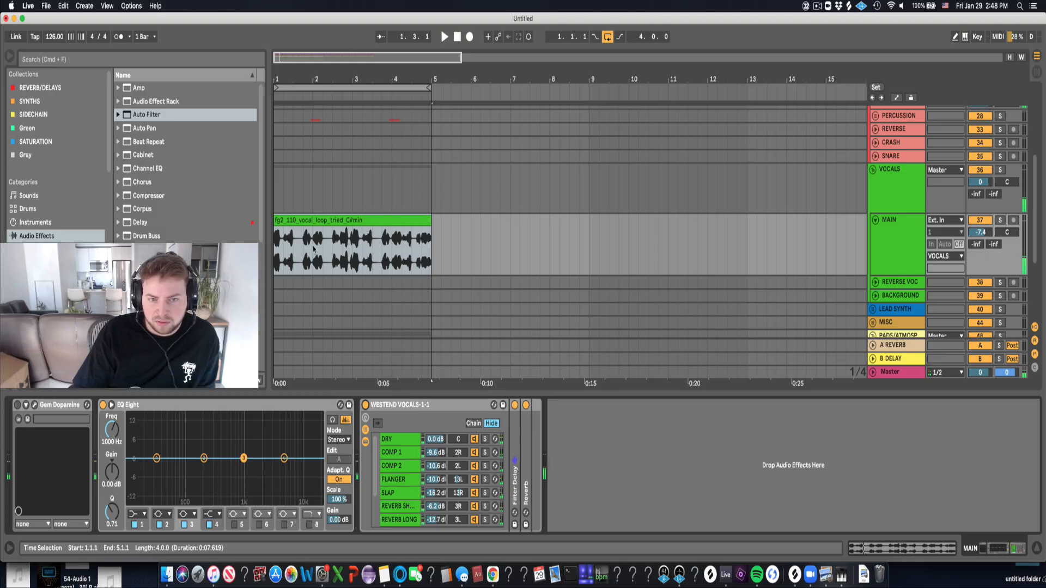
pyautogui.scroll(-3, 443, 507)
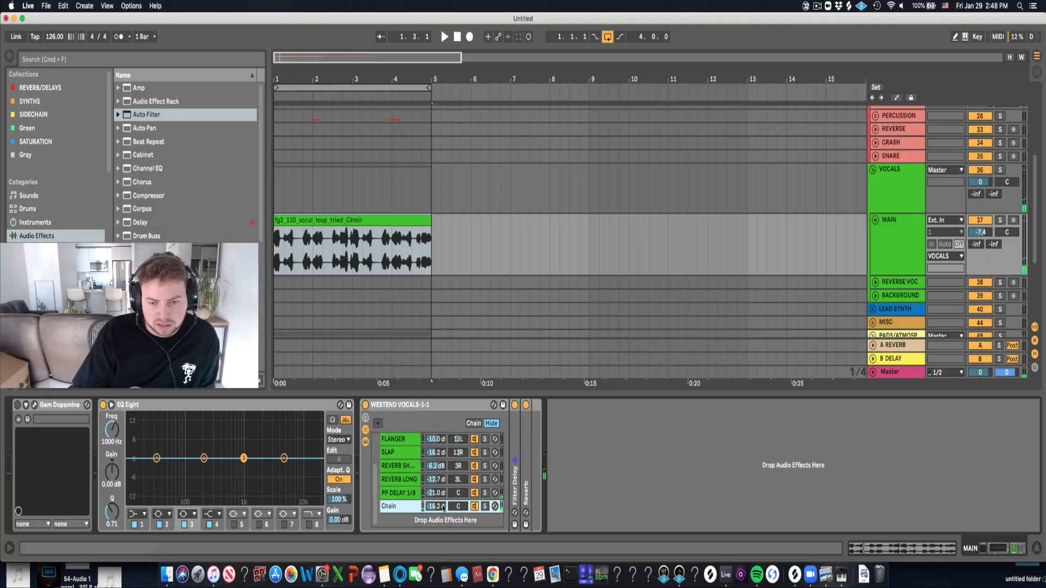
pyautogui.click(366, 405)
pyautogui.click(365, 405)
pyautogui.press('space')
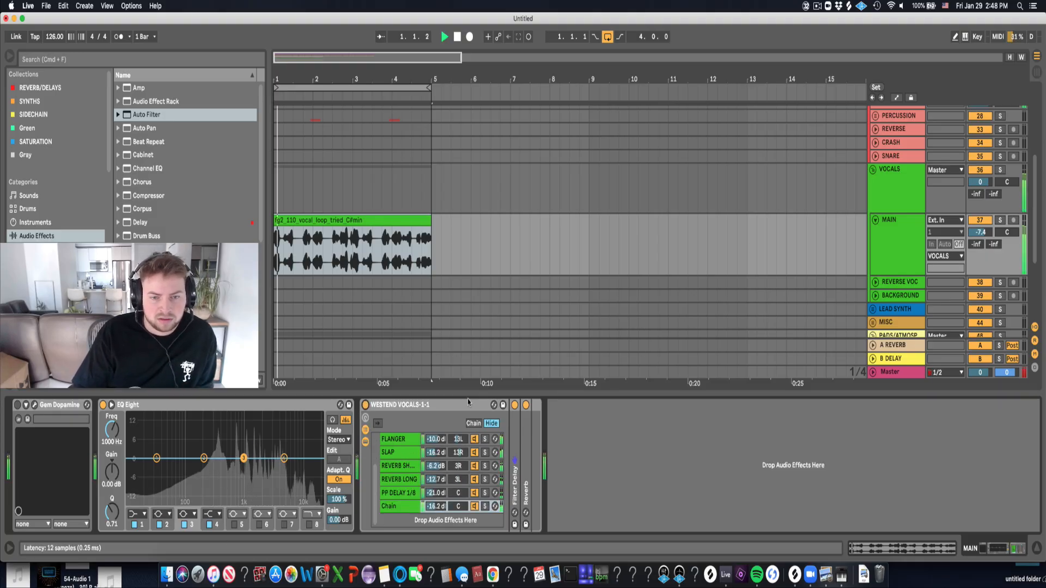
pyautogui.moveTo(980, 232); pyautogui.dragTo(980, 240)
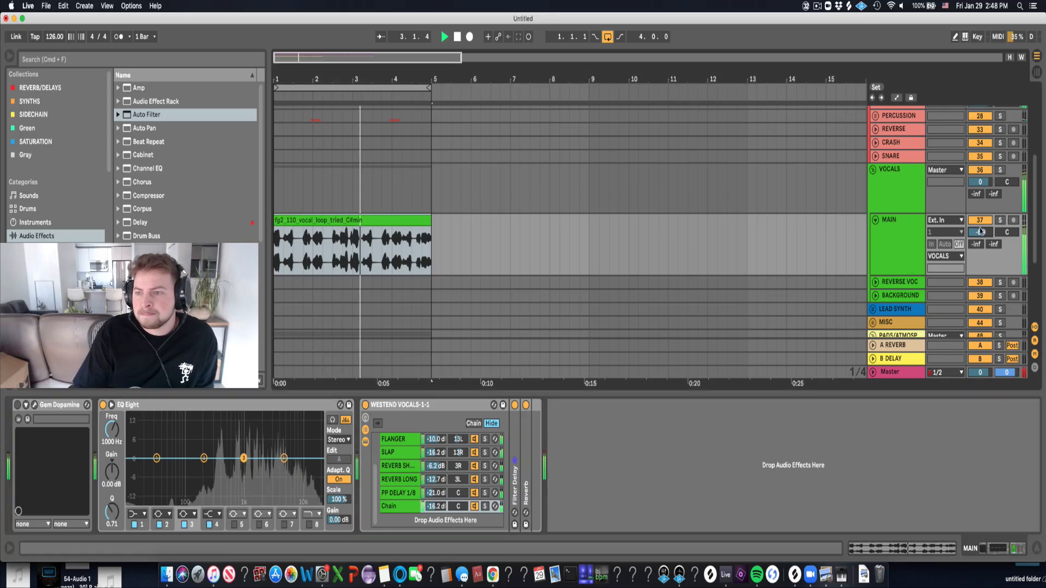
# Fold the MAIN track and the VOCALS group.
pyautogui.scroll(1, 514, 241)
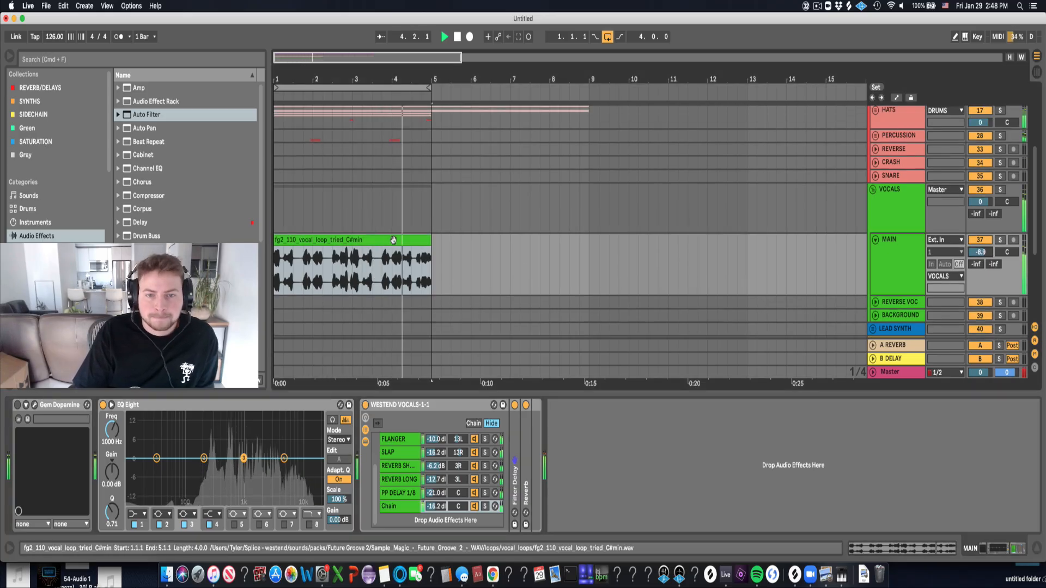
pyautogui.click(876, 239)
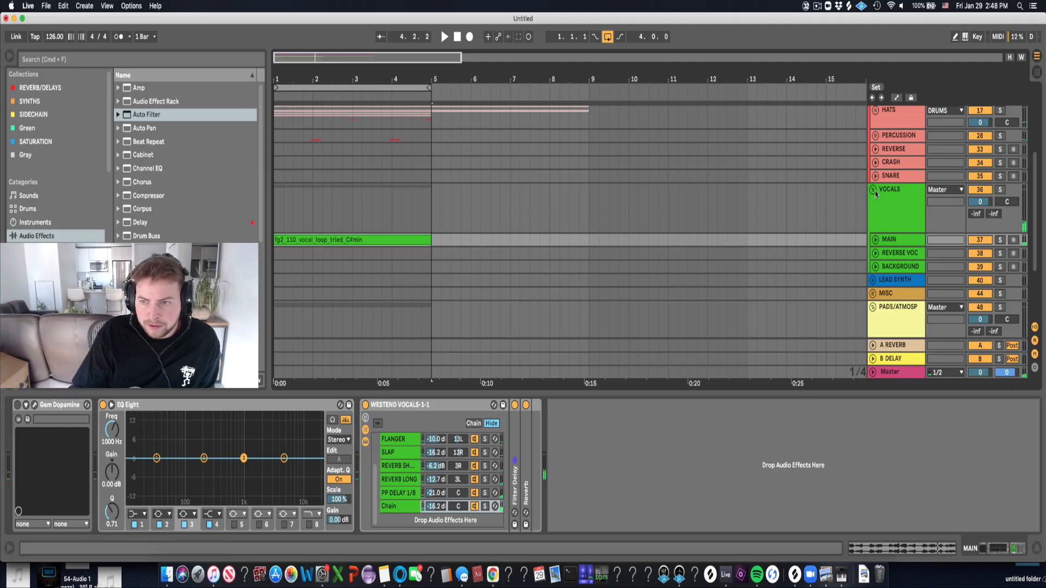
pyautogui.click(874, 191)
# Insert 32 bars of empty time at the start of the arrangement.
pyautogui.moveTo(412, 72); pyautogui.dragTo(412, 52)
pyautogui.scroll(5, 421, 214)
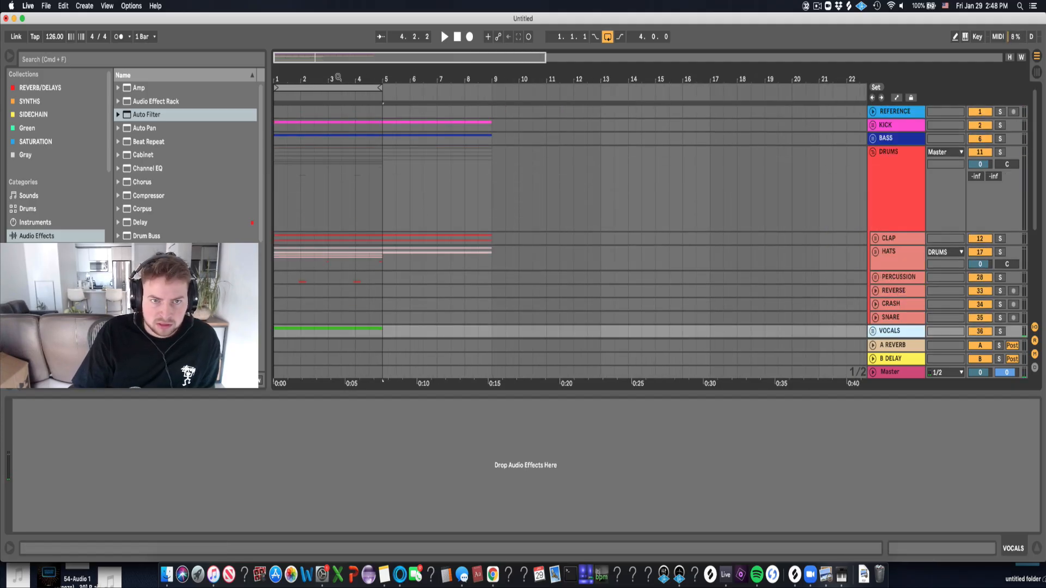
pyautogui.moveTo(337, 77); pyautogui.dragTo(337, 60)
pyautogui.click(431, 153)
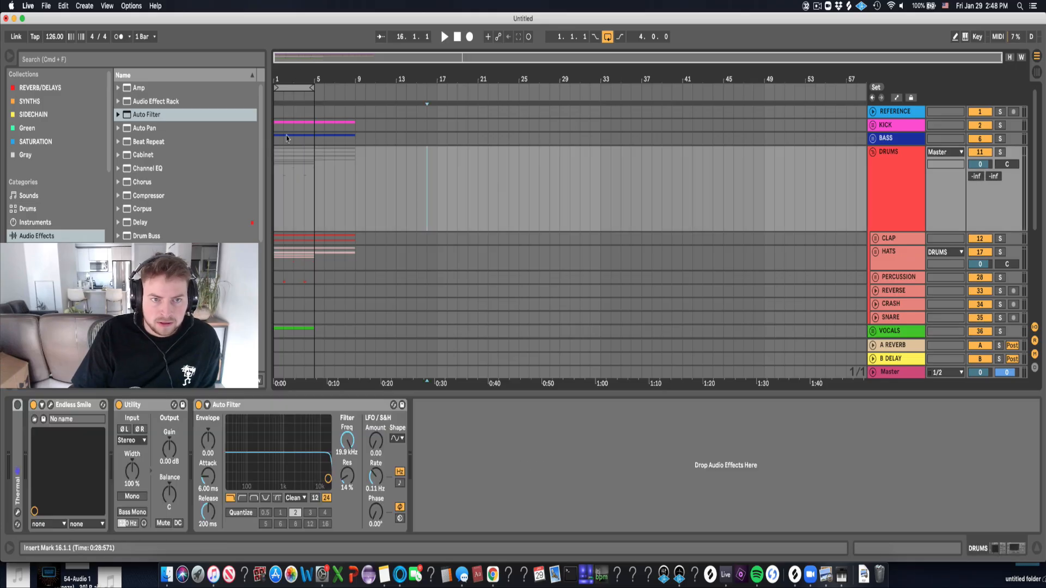
pyautogui.click(277, 128)
pyautogui.press('super+i')
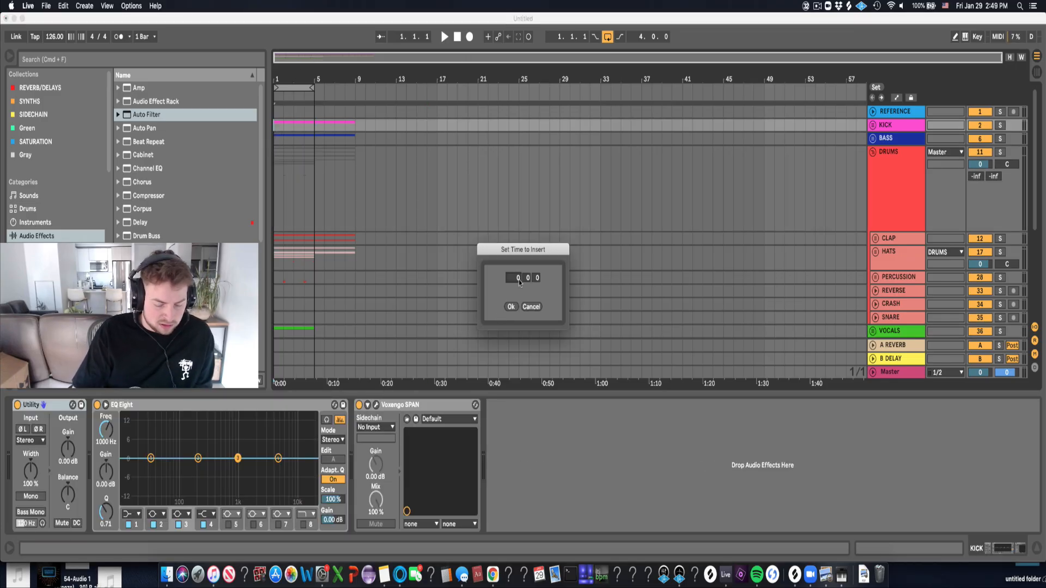
pyautogui.click(511, 307)
# Copy the first two bars of the KICK group from bar 33 and paste them at bar 1.
pyautogui.click(614, 158)
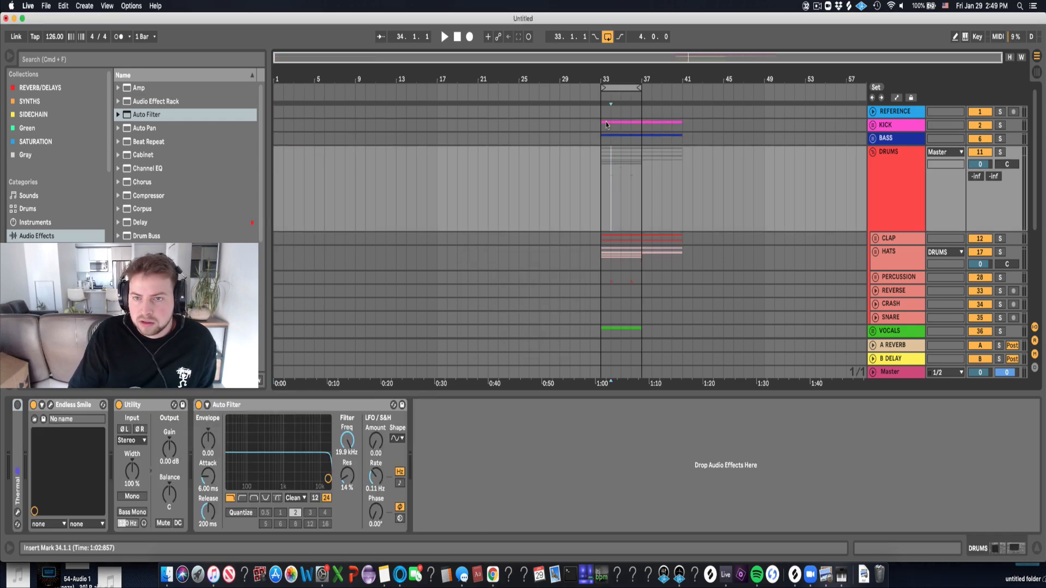
pyautogui.moveTo(604, 124); pyautogui.dragTo(621, 124)
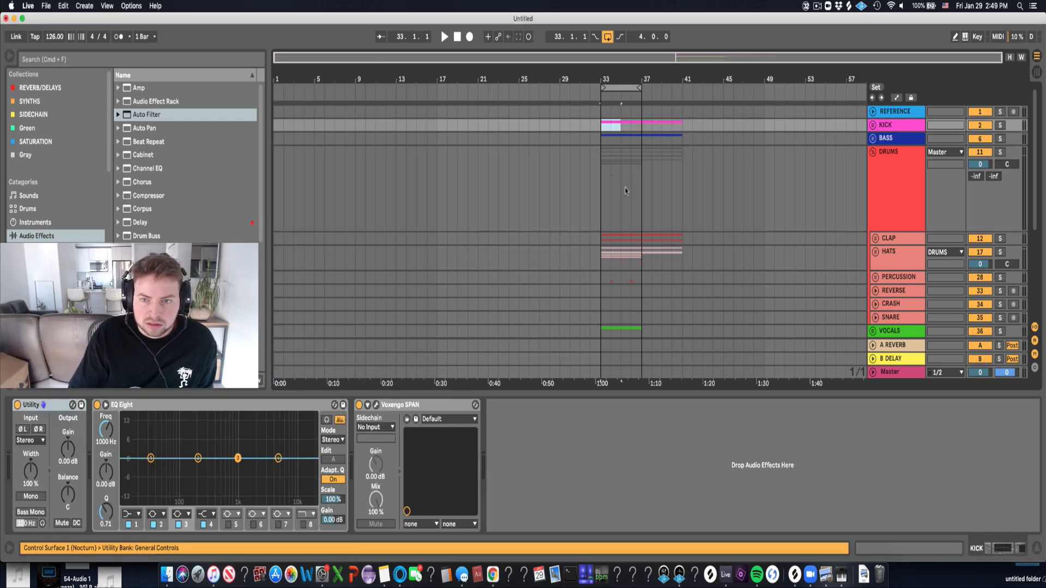
pyautogui.click(275, 126)
pyautogui.press('super+v')
# Duplicate the two-bar kick section repeatedly until it fills the KICK group up to bar 33.
pyautogui.press('super+d')
pyautogui.press('super+d')
pyautogui.press('super+d')
pyautogui.press('super+d')
pyautogui.press('super+d')
pyautogui.press('super+d')
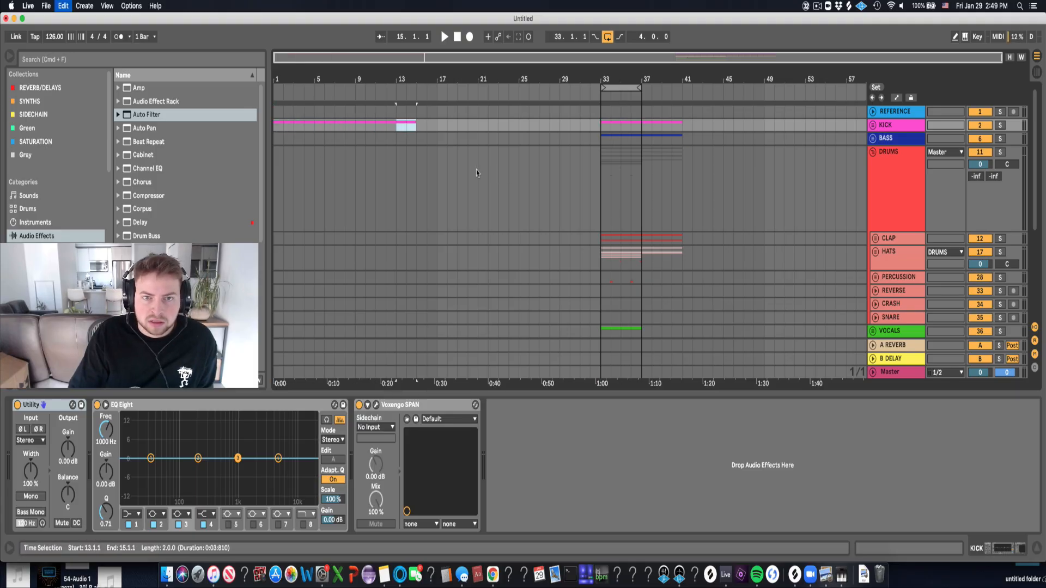
pyautogui.press('super+d')
pyautogui.press('super+d')
pyautogui.press('super+d')
pyautogui.press('super+d')
pyautogui.press('super+d')
pyautogui.press('super+d')
pyautogui.press('super+d')
pyautogui.press('super+d')
pyautogui.press('super+d')
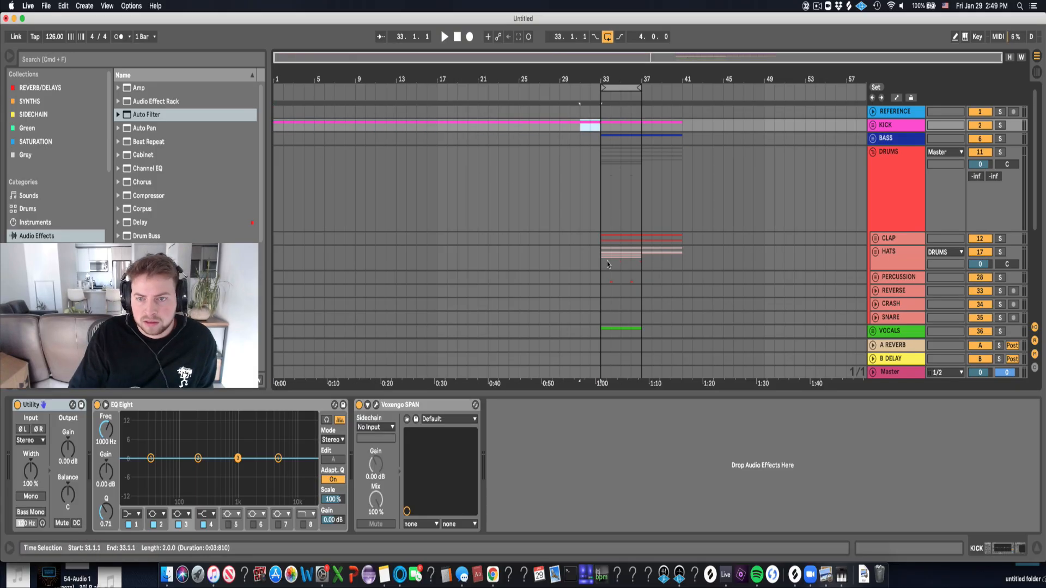
# Copy the first two bars of the CLAP and HATS groups from bar 33 and paste them at bar 1.
pyautogui.moveTo(602, 233); pyautogui.dragTo(621, 269)
pyautogui.press('super+c')
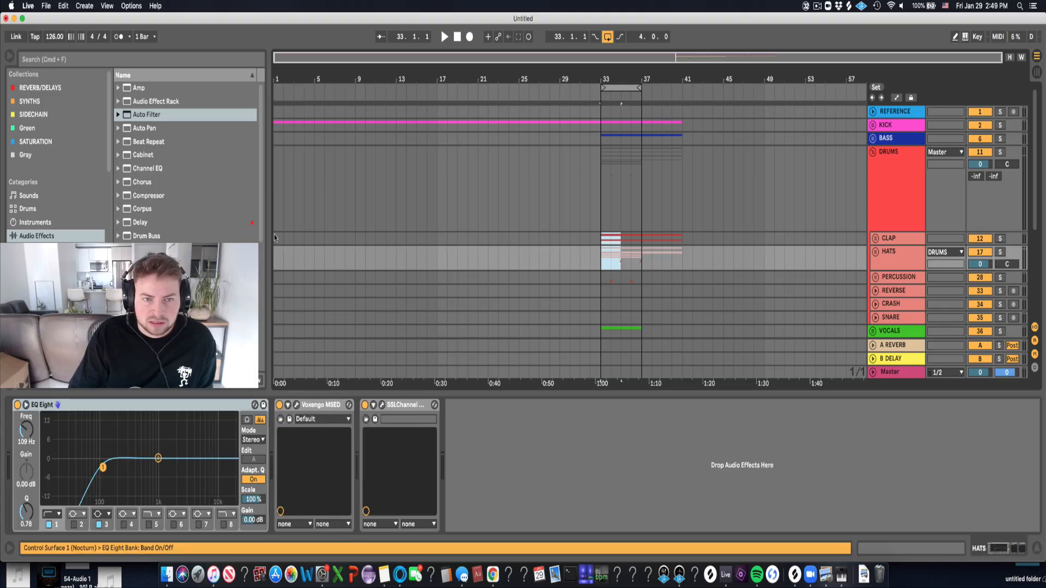
pyautogui.click(273, 238)
pyautogui.press('super+v')
# Duplicate the two-bar CLAP and HATS section repeatedly until it fills both groups up to bar 33.
pyautogui.press('super+d')
pyautogui.press('super+d')
pyautogui.press('super+d')
pyautogui.press('super+d')
pyautogui.press('super+d')
pyautogui.press('super+d')
pyautogui.press('super+d')
pyautogui.press('super+d')
pyautogui.press('super+d')
pyautogui.press('super+d')
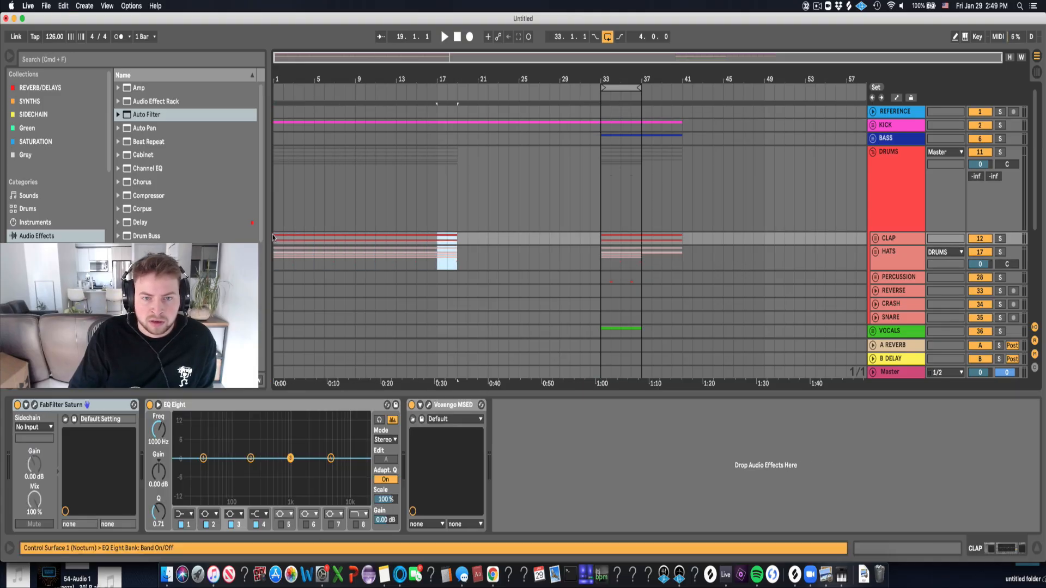
pyautogui.press('super+d')
pyautogui.press('super+d')
pyautogui.press('super+d')
pyautogui.press('super+d')
pyautogui.press('super+d')
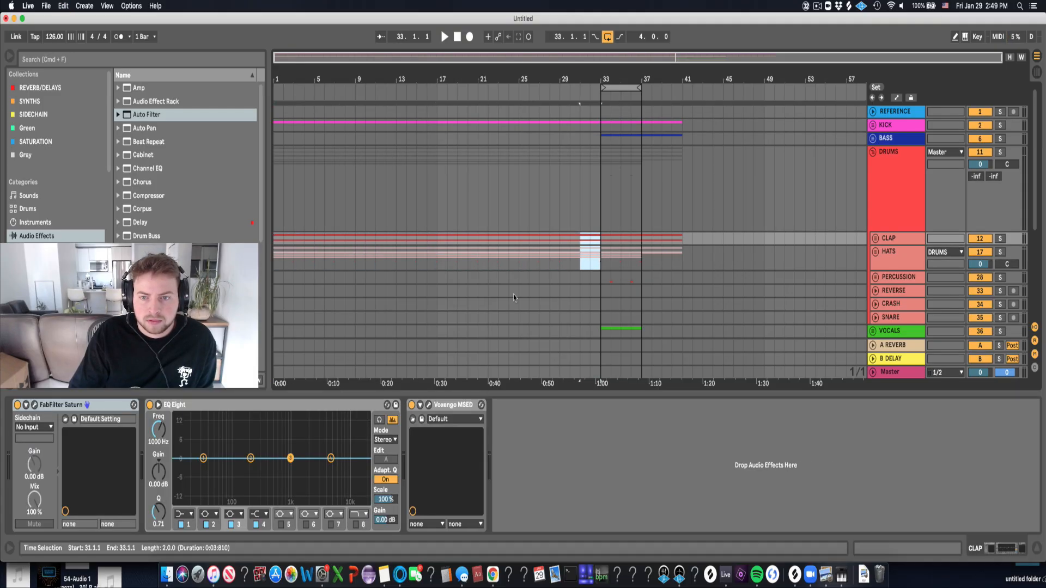
# Deactivate the SHAKER clips in the LOOPS group of HATS from bar 1 to bar 17 and audition the intro.
pyautogui.click(539, 290)
pyautogui.click(274, 239)
pyautogui.press('space')
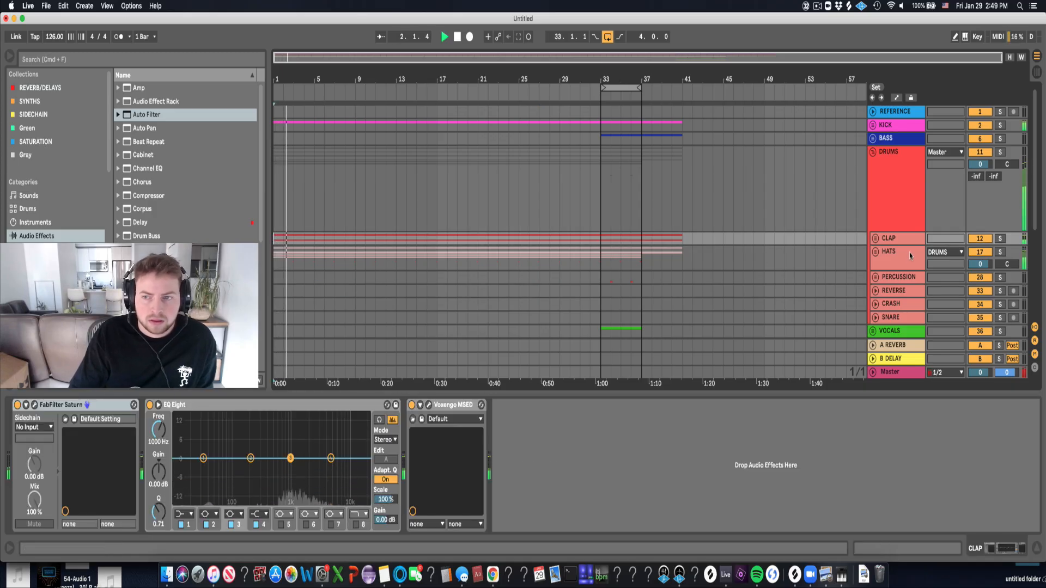
pyautogui.click(875, 252)
pyautogui.press('space')
pyautogui.scroll(-5, 903, 214)
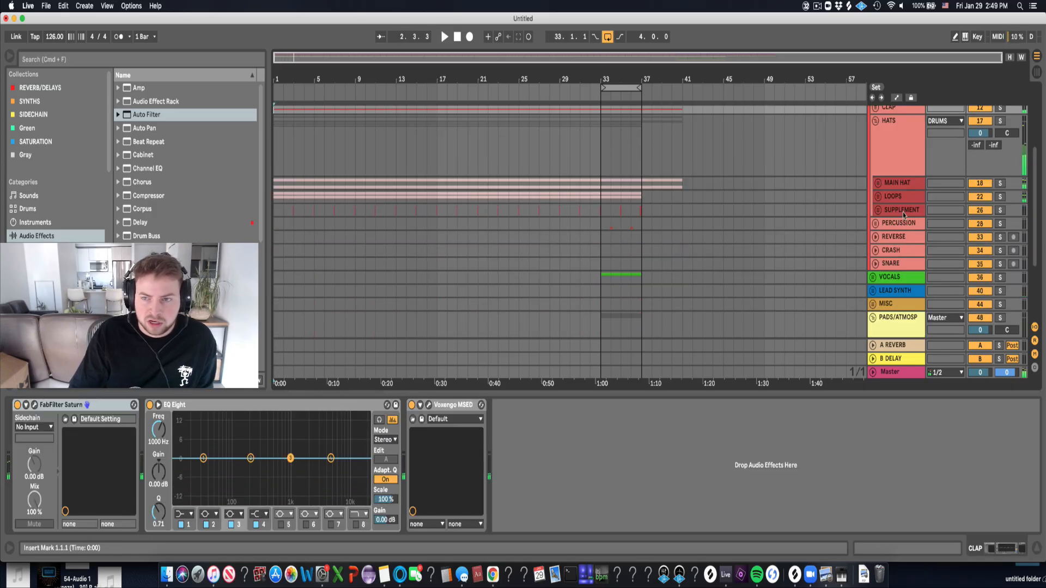
pyautogui.click(878, 197)
pyautogui.scroll(-3, 967, 266)
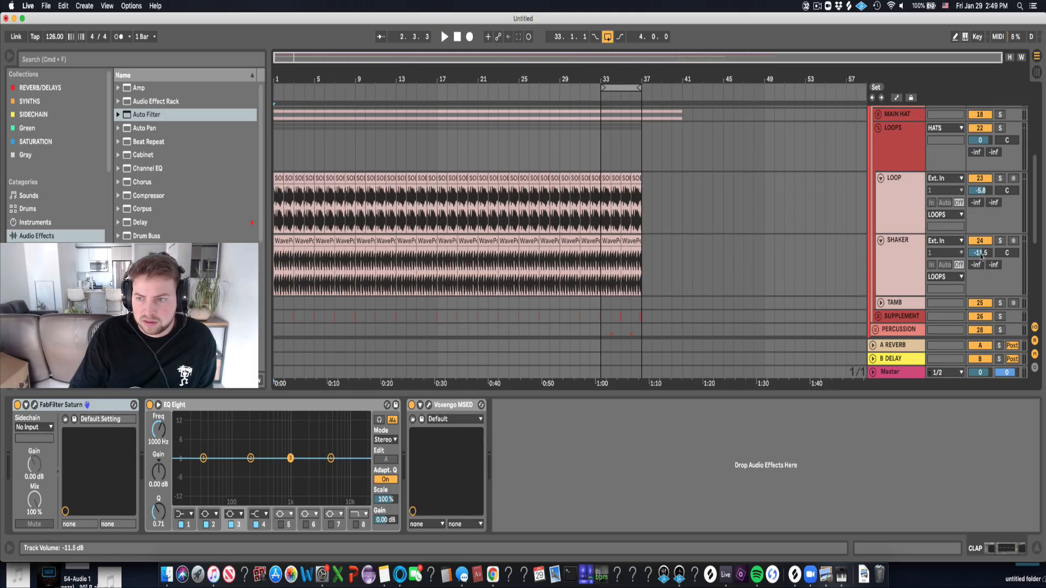
pyautogui.moveTo(437, 243); pyautogui.dragTo(281, 244)
pyautogui.press('space')
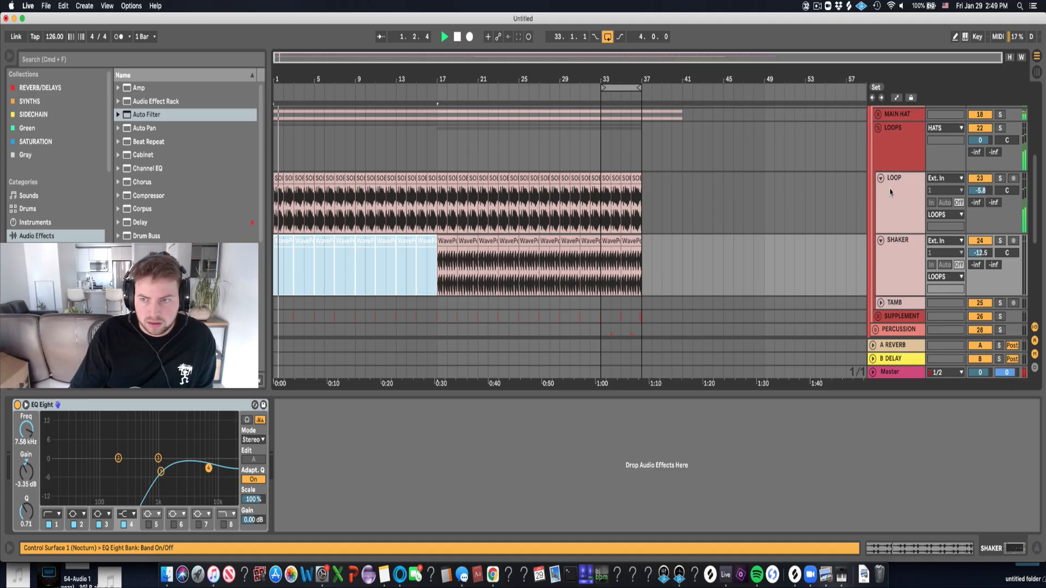
pyautogui.click(877, 127)
pyautogui.press('space')
# Change band 1 of the KICK group's EQ Eight to a steep low cut at about 116 Hz.
pyautogui.scroll(3, 867, 229)
pyautogui.click(894, 177)
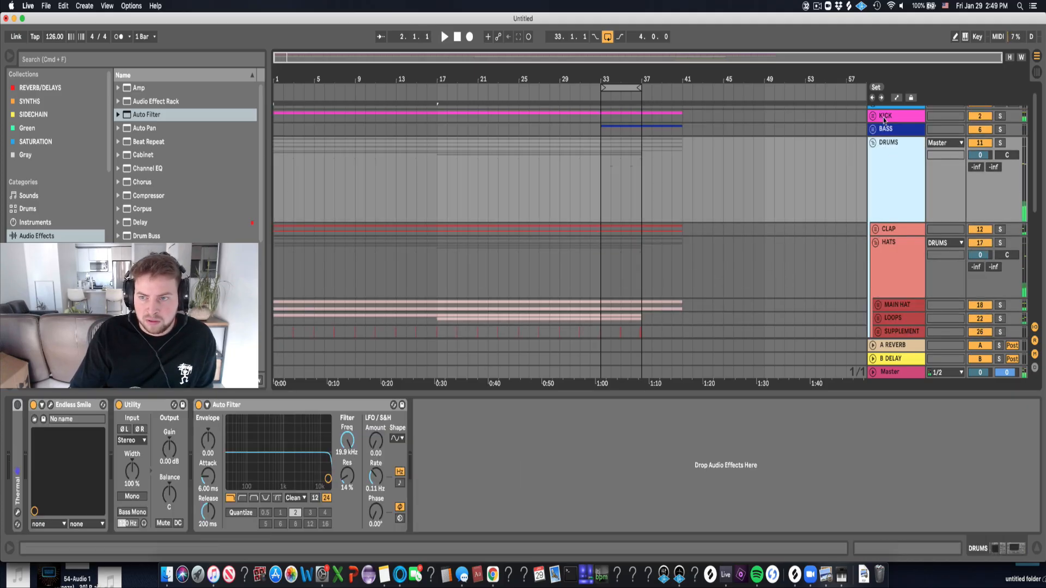
pyautogui.click(885, 116)
pyautogui.click(139, 513)
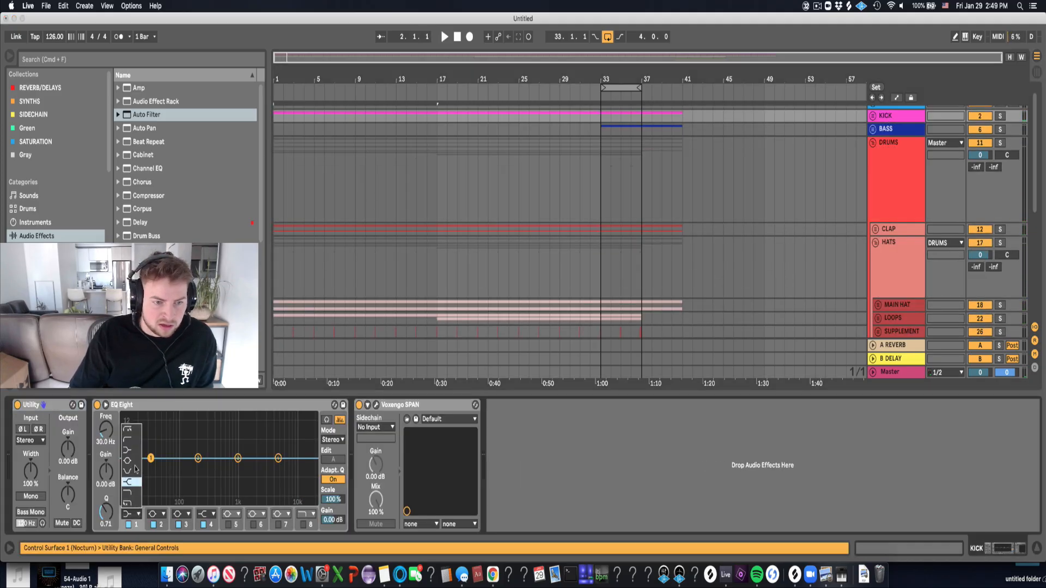
pyautogui.click(129, 430)
pyautogui.moveTo(150, 463); pyautogui.dragTo(187, 469)
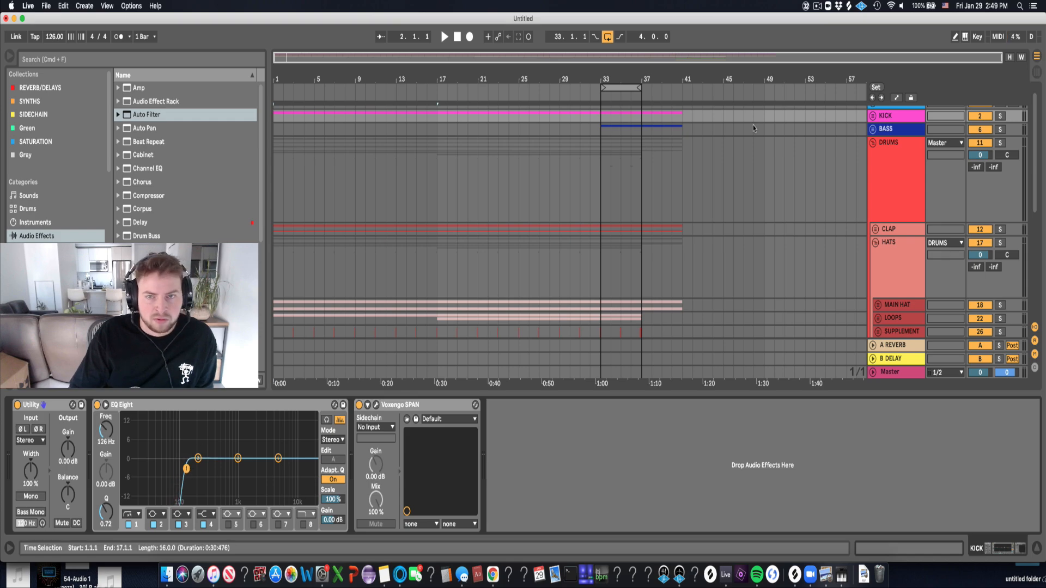
# Automate the KICK group's EQ Eight Device On so the EQ switches off from bar 17 onward.
pyautogui.click(874, 116)
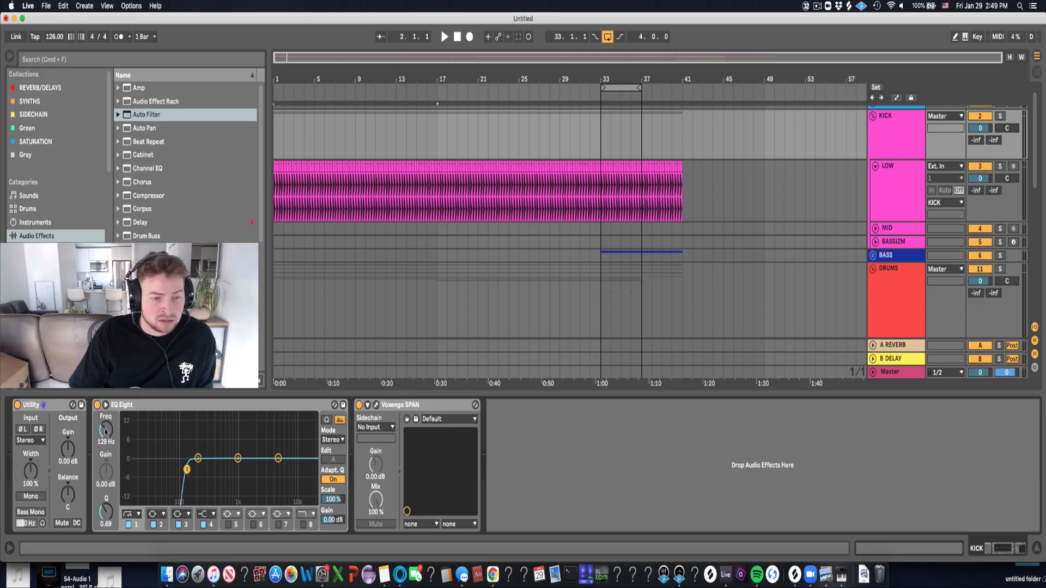
pyautogui.rightClick(97, 410)
pyautogui.click(147, 422)
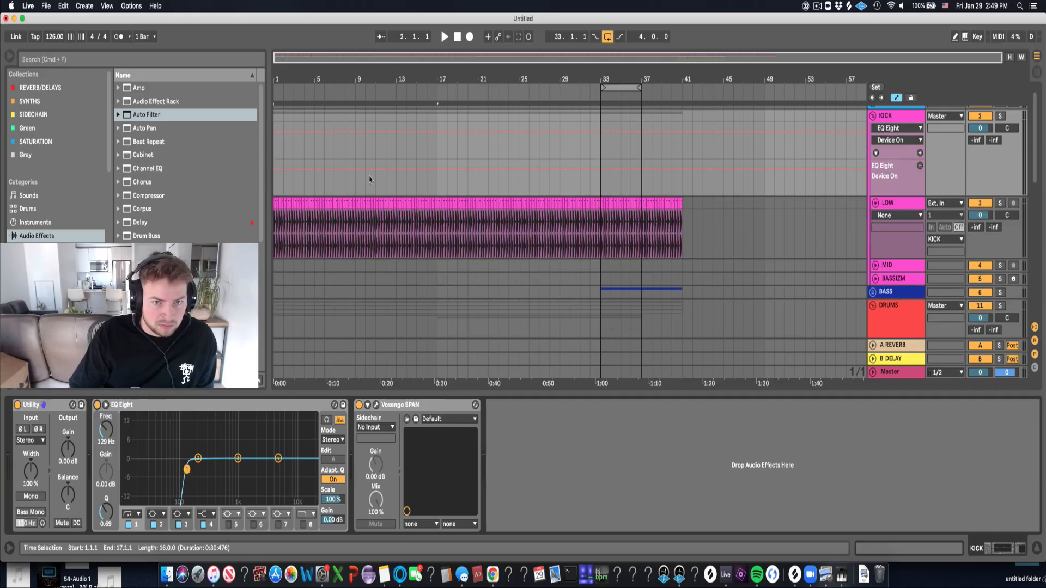
pyautogui.moveTo(444, 168)
pyautogui.mouseDown()
pyautogui.moveTo(448, 185)
pyautogui.moveTo(437, 186)
pyautogui.mouseUp()
# Audition the filtered kick, fine-tune its EQ Eight low cut to 116 Hz, and fold the KICK group.
pyautogui.press('space')
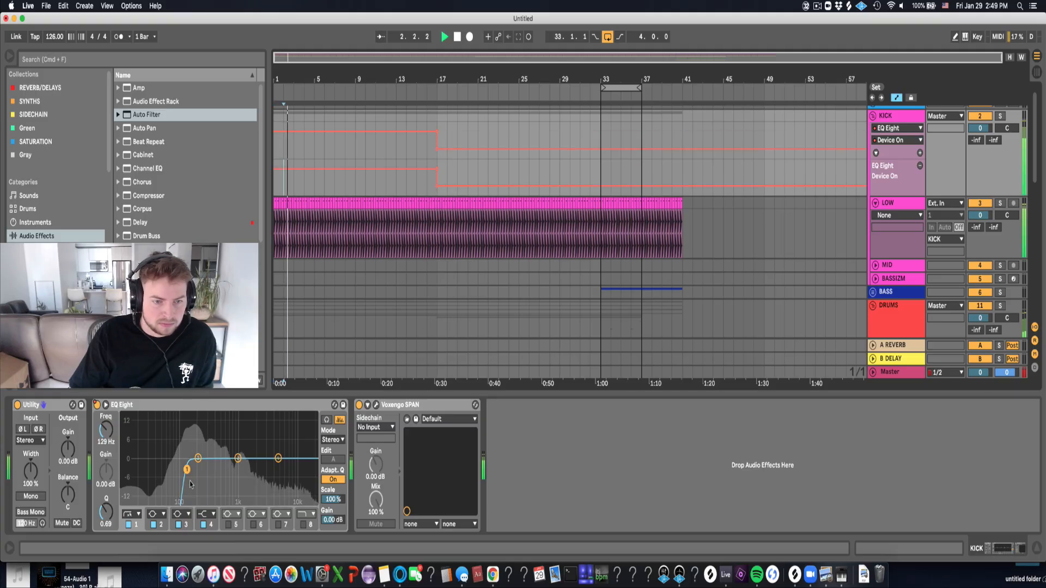
pyautogui.moveTo(223, 470); pyautogui.dragTo(180, 470)
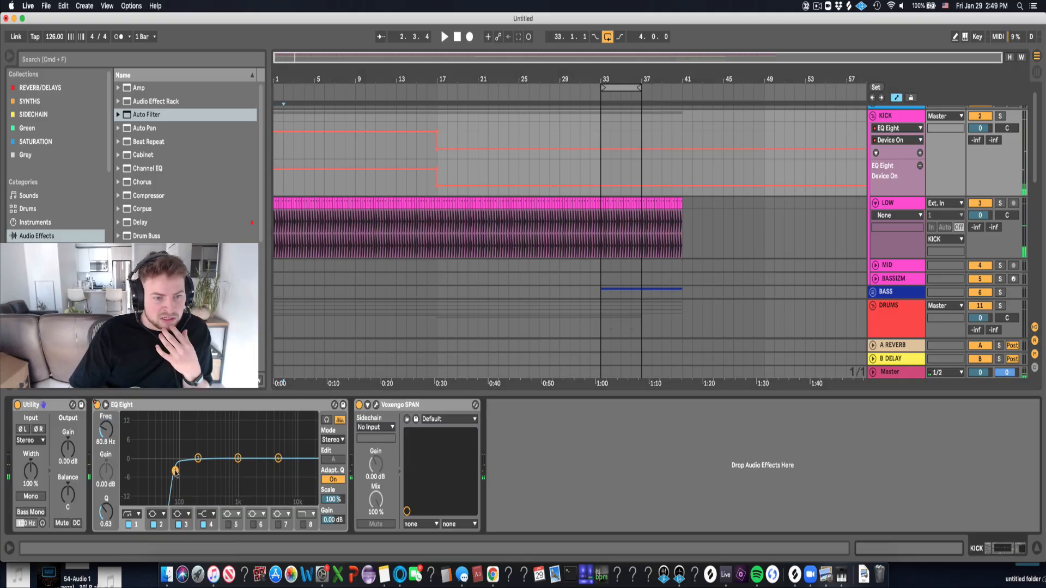
pyautogui.click(127, 513)
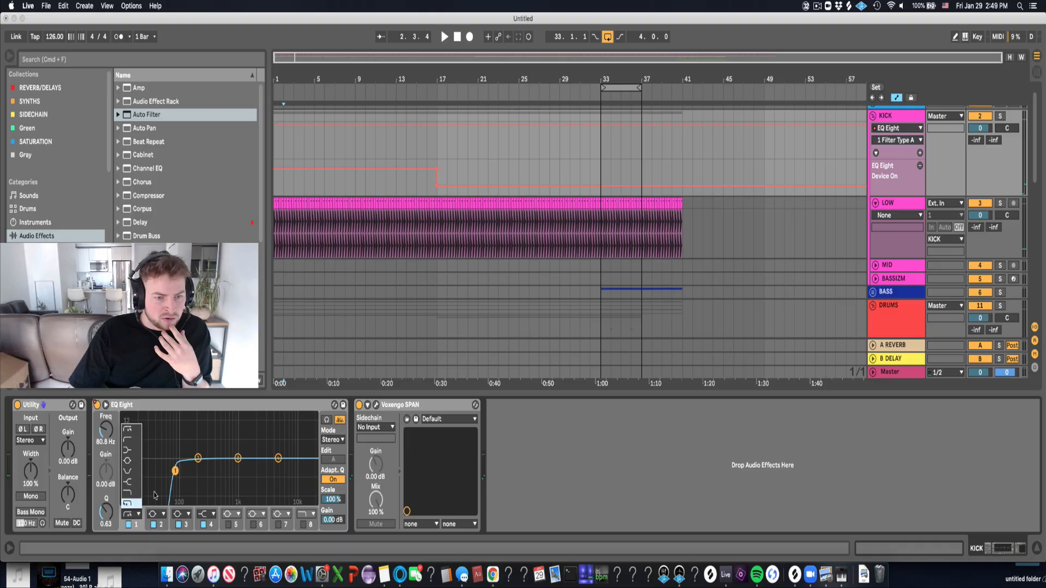
pyautogui.click(176, 472)
pyautogui.press('space')
pyautogui.moveTo(189, 468)
pyautogui.mouseDown()
pyautogui.moveTo(224, 466)
pyautogui.moveTo(171, 468)
pyautogui.moveTo(184, 468)
pyautogui.mouseUp()
pyautogui.press('space')
pyautogui.press('space')
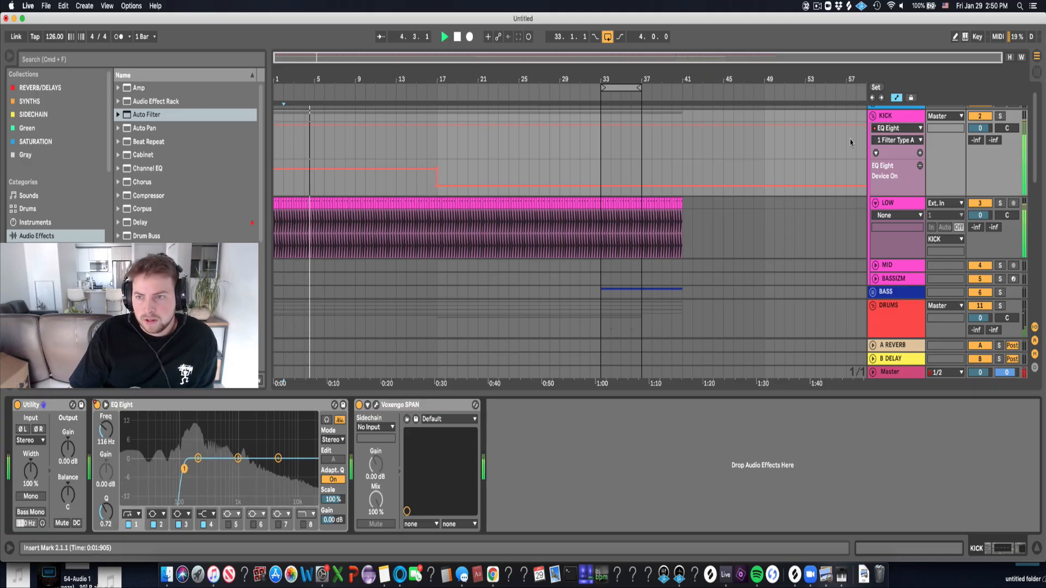
pyautogui.click(873, 116)
# Copy the four-bar PMME_Pad clip on the ATMOSPHERE track from bar 33 and paste it repeatedly from bar 1 up to bar 33.
pyautogui.scroll(-10, 470, 199)
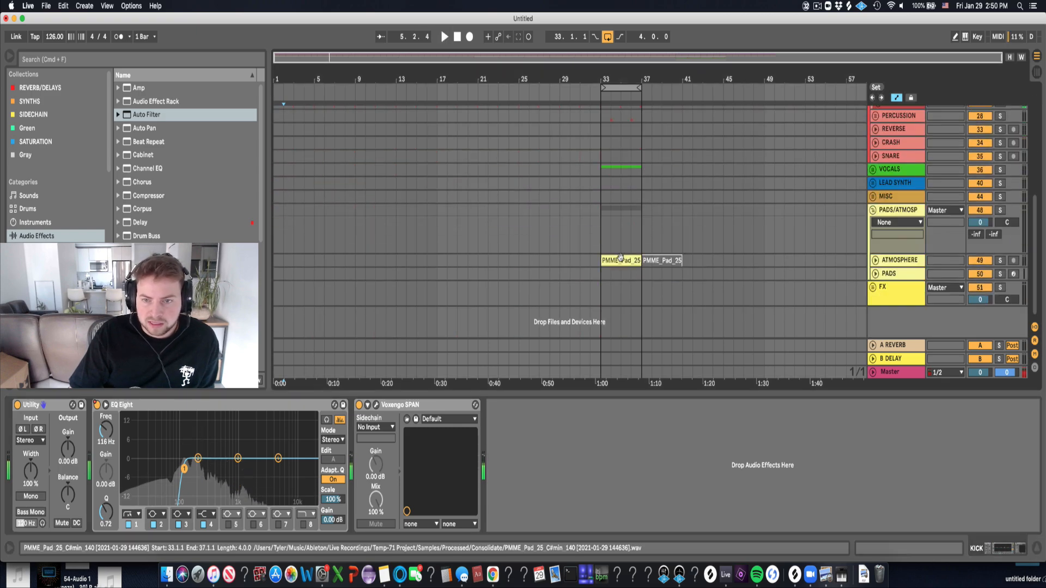
pyautogui.press('space')
pyautogui.click(624, 260)
pyautogui.press('super+c')
pyautogui.click(287, 261)
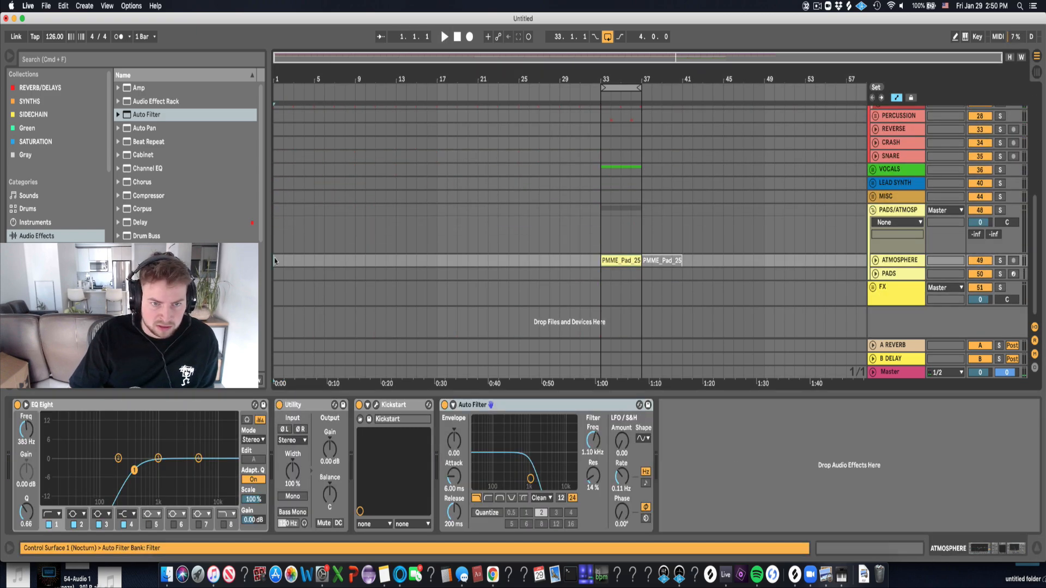
pyautogui.press('super+v')
pyautogui.press('super+v')
pyautogui.press('super+v')
pyautogui.press('super+v')
pyautogui.press('super+v')
pyautogui.press('super+v')
pyautogui.press('super+v')
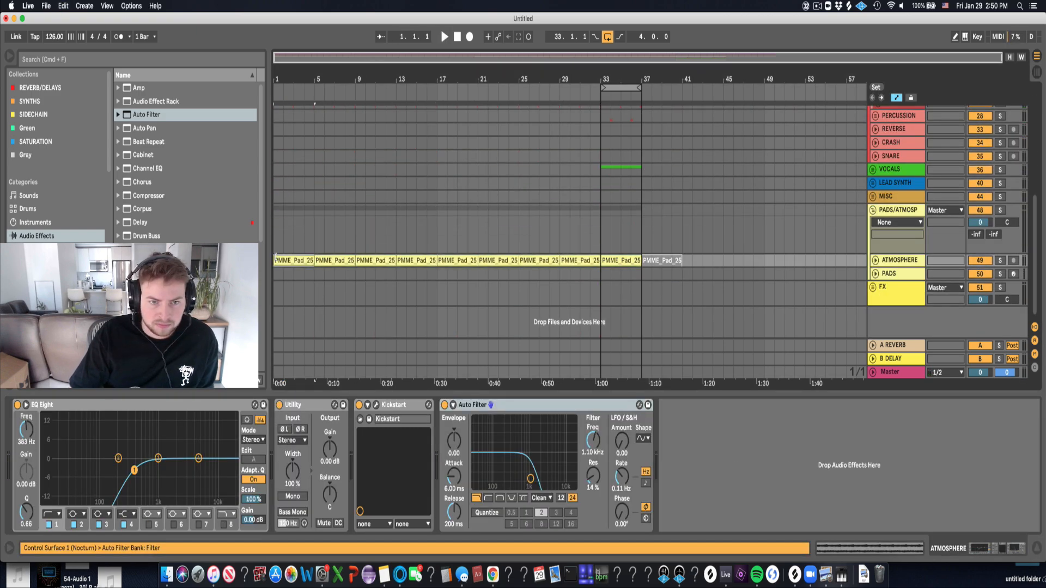
# Automate the ATMOSPHERE track's Auto Filter frequency to rise from a low cutoff at bar 1 to 2.47 kHz at bar 17.
pyautogui.press('space')
pyautogui.click(876, 260)
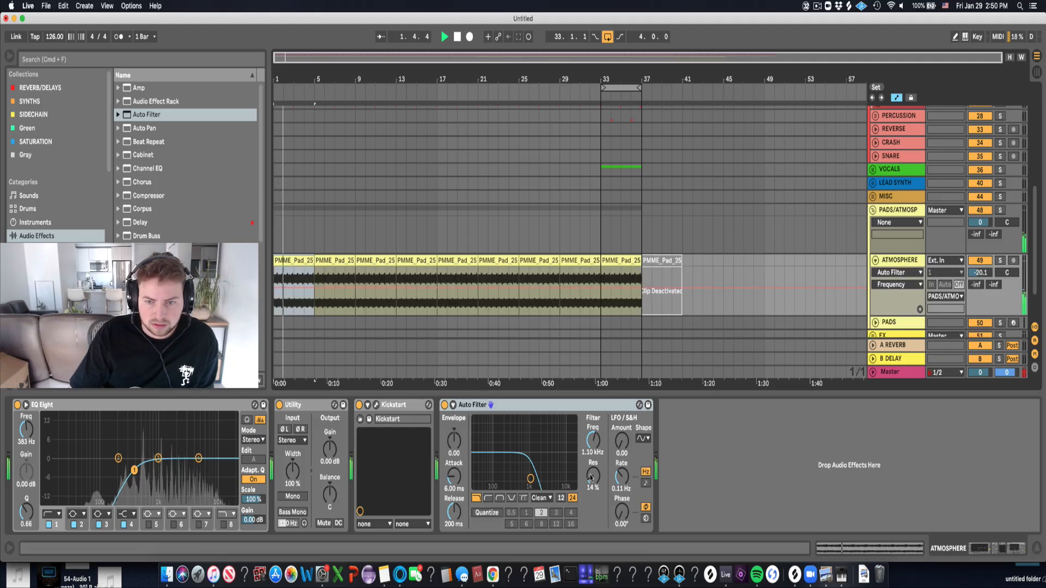
pyautogui.press('space')
pyautogui.rightClick(594, 447)
pyautogui.click(622, 463)
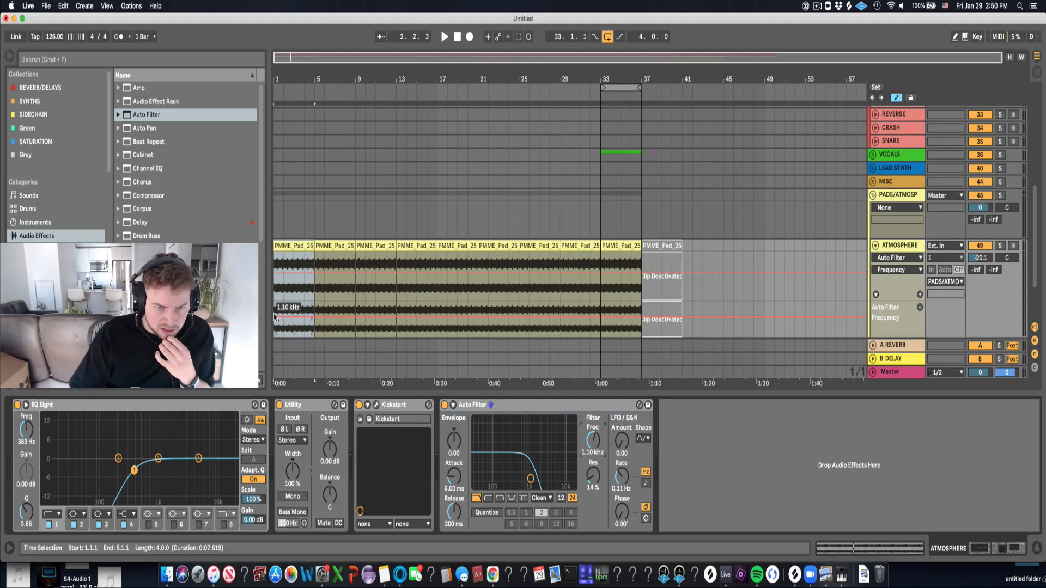
pyautogui.moveTo(276, 317); pyautogui.dragTo(276, 326)
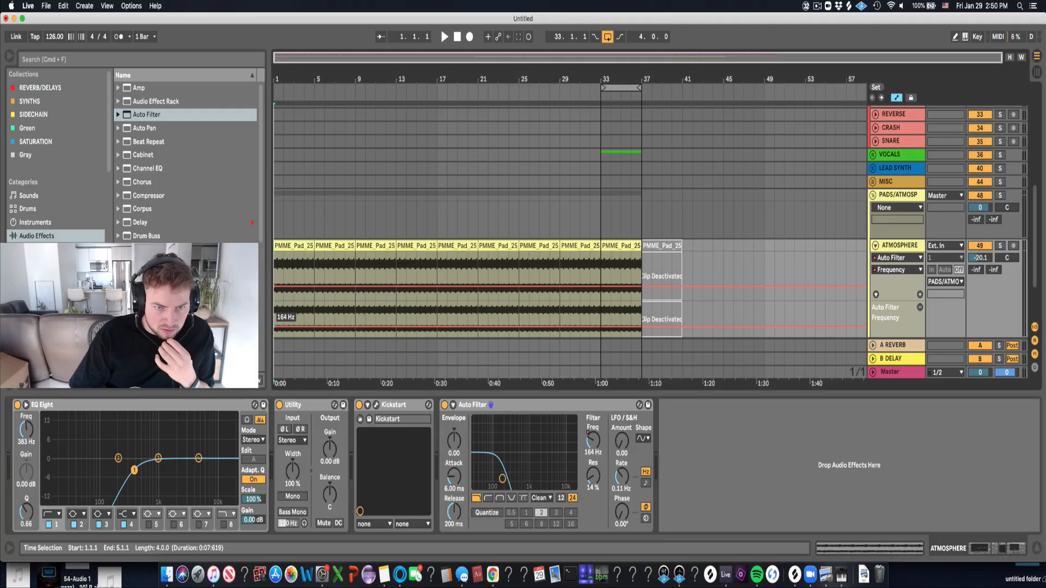
pyautogui.click(437, 322)
pyautogui.press('space')
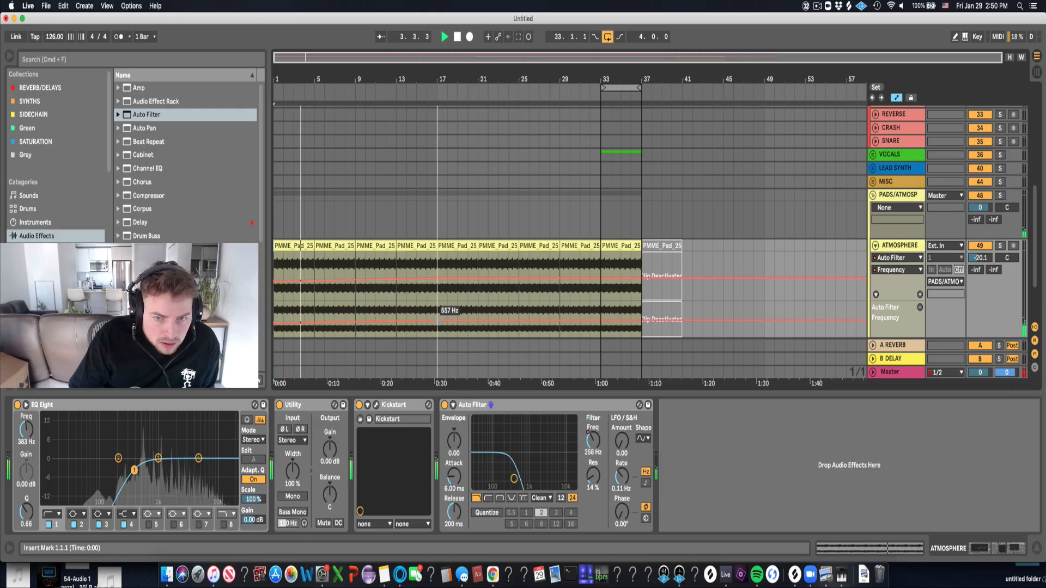
pyautogui.moveTo(437, 322); pyautogui.dragTo(437, 313)
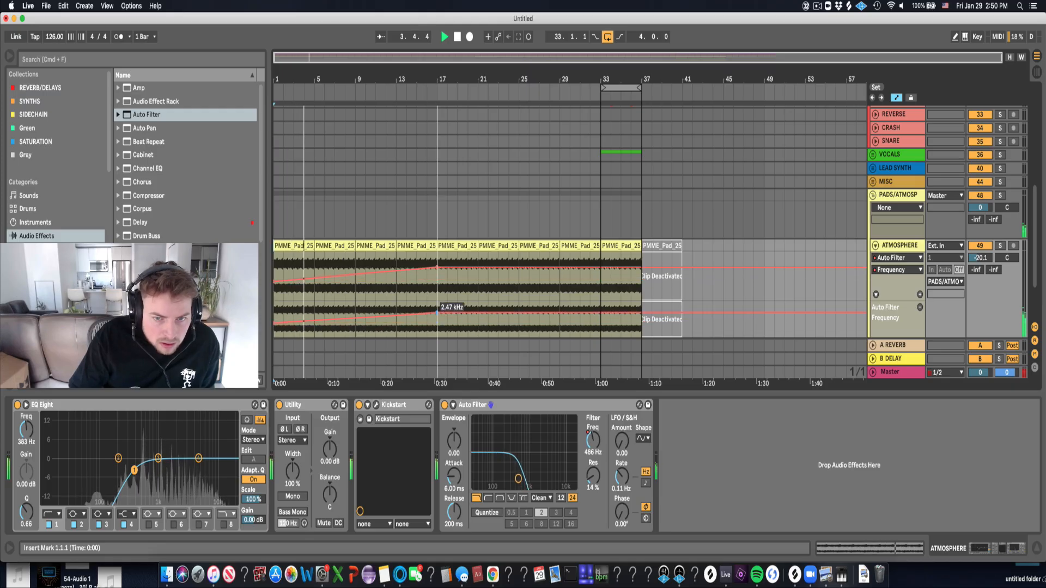
pyautogui.click(873, 195)
# Copy the four-bar BASS group section from bar 33 and paste it at bar 17.
pyautogui.scroll(5, 432, 211)
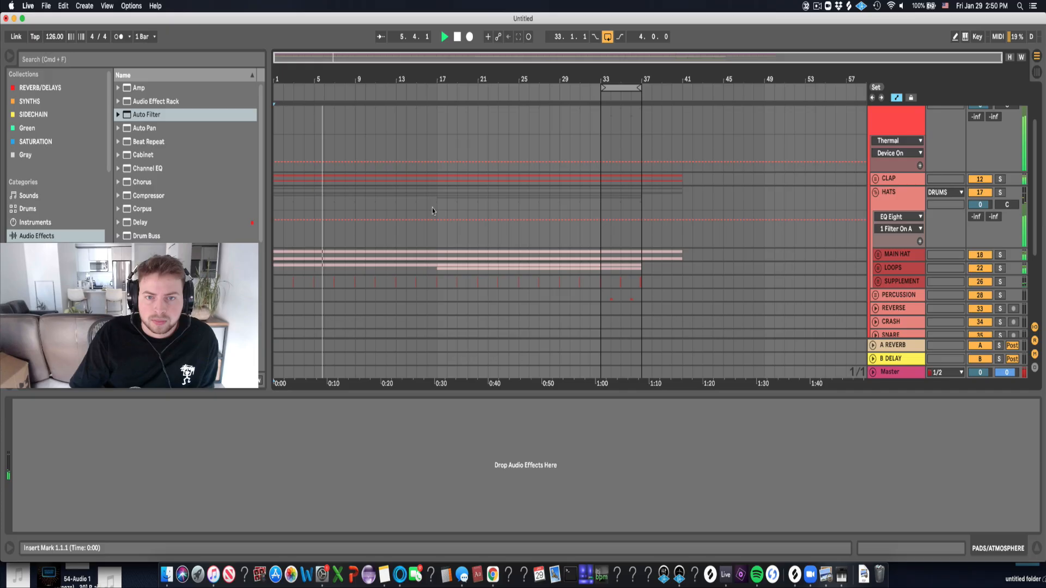
pyautogui.scroll(-4, 432, 211)
pyautogui.scroll(5, 433, 211)
pyautogui.moveTo(433, 77); pyautogui.dragTo(435, 125)
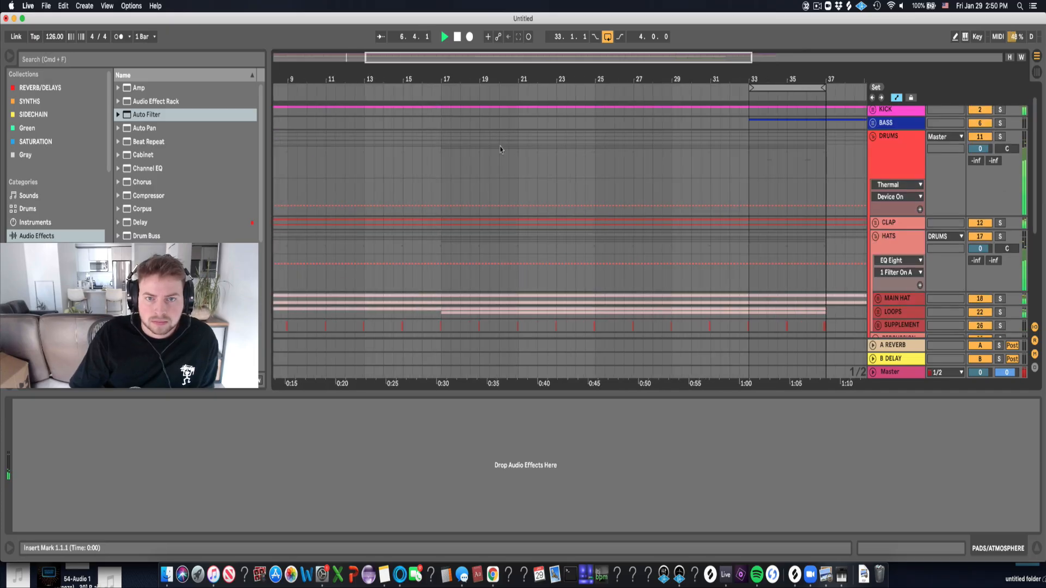
pyautogui.moveTo(442, 77); pyautogui.dragTo(443, 46)
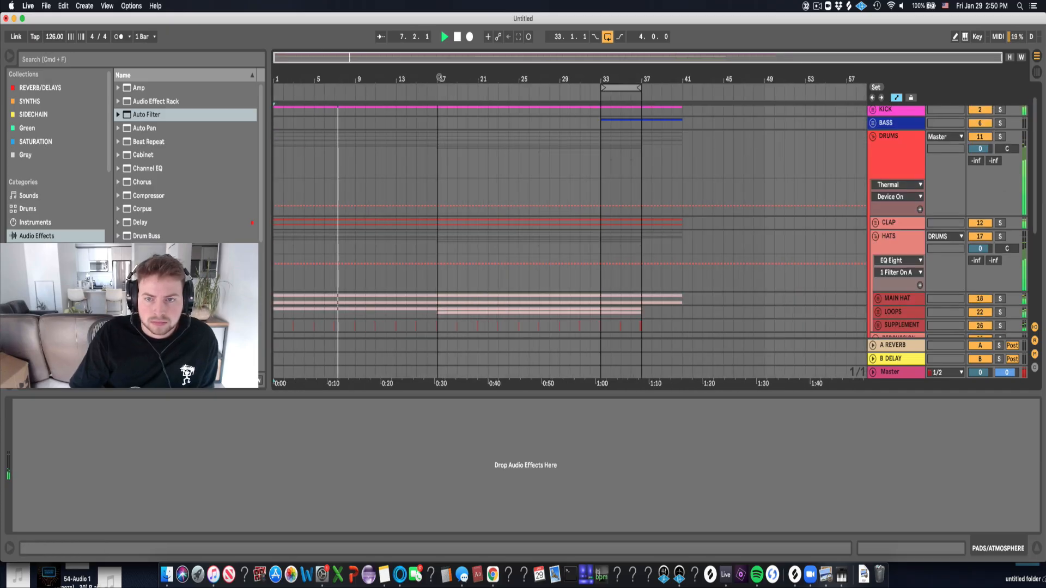
pyautogui.click(626, 125)
pyautogui.click(439, 124)
pyautogui.press('super+v')
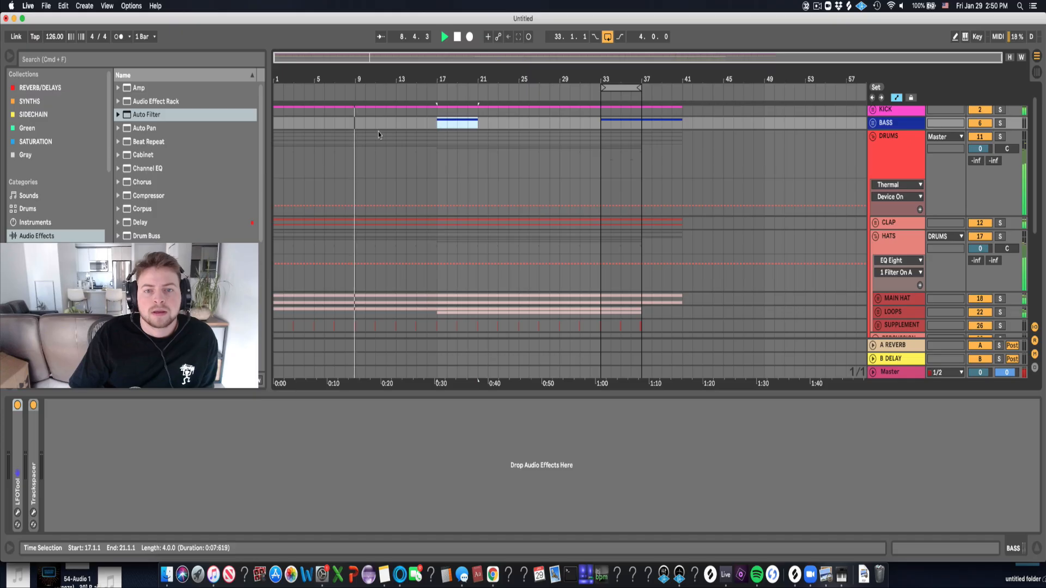
# Audition the bass entry from bar 16 and duplicate the four-bar BASS section until it reaches bar 33.
pyautogui.press('space')
pyautogui.click(418, 124)
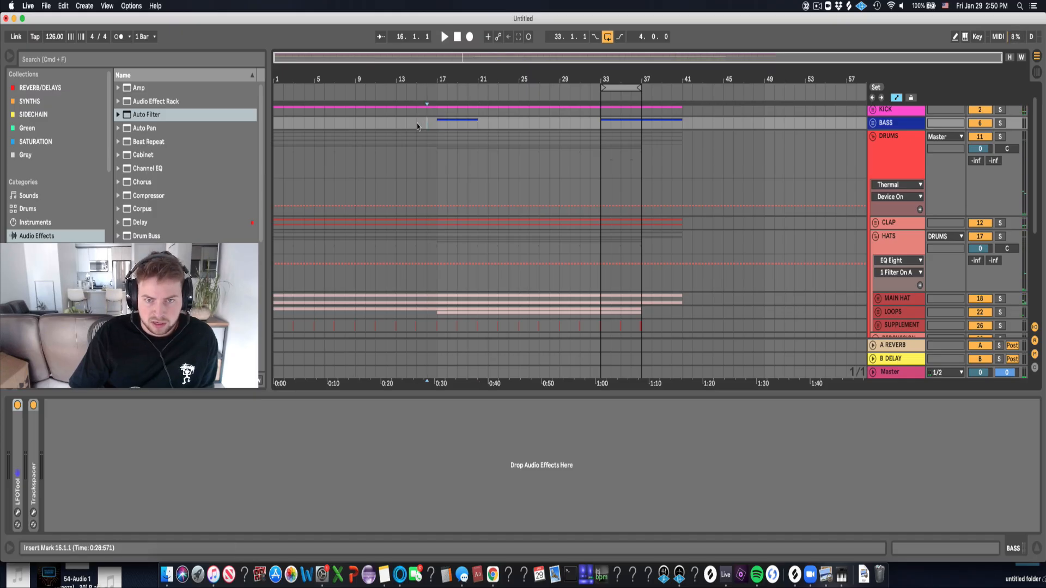
pyautogui.click(871, 110)
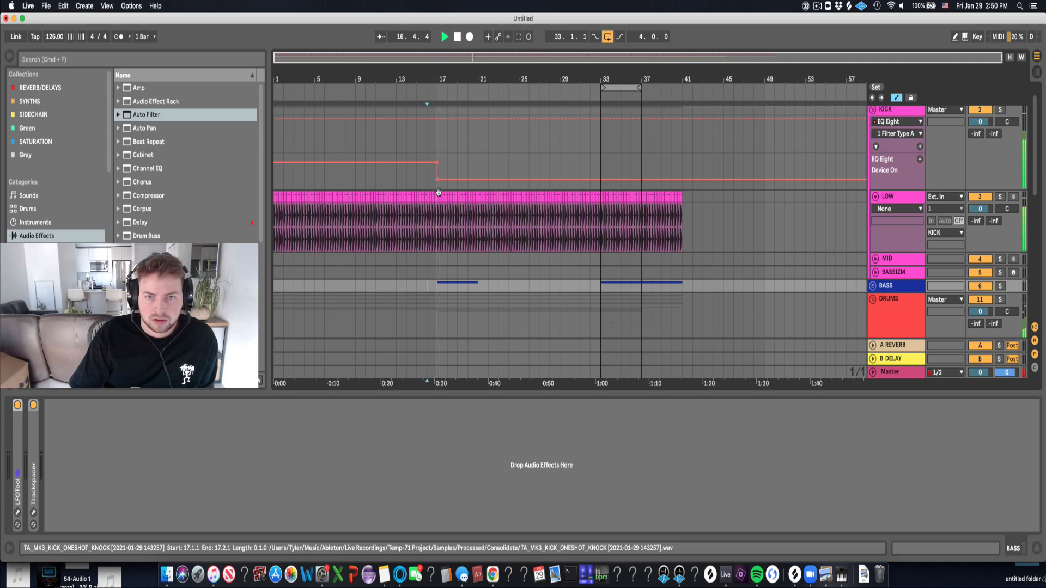
pyautogui.moveTo(439, 288); pyautogui.dragTo(479, 288)
pyautogui.press('super+d')
pyautogui.press('super+d')
pyautogui.press('super+d')
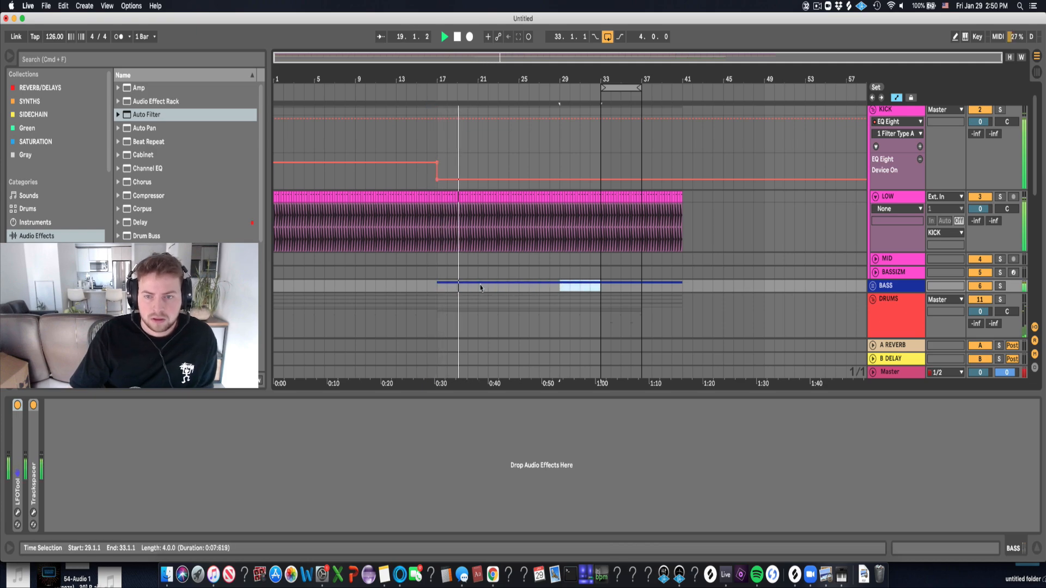
# Deactivate the SHAKER clips in the LOOPS group from bar 17 to bar 25.
pyautogui.scroll(-3, 593, 244)
pyautogui.scroll(-5, 494, 217)
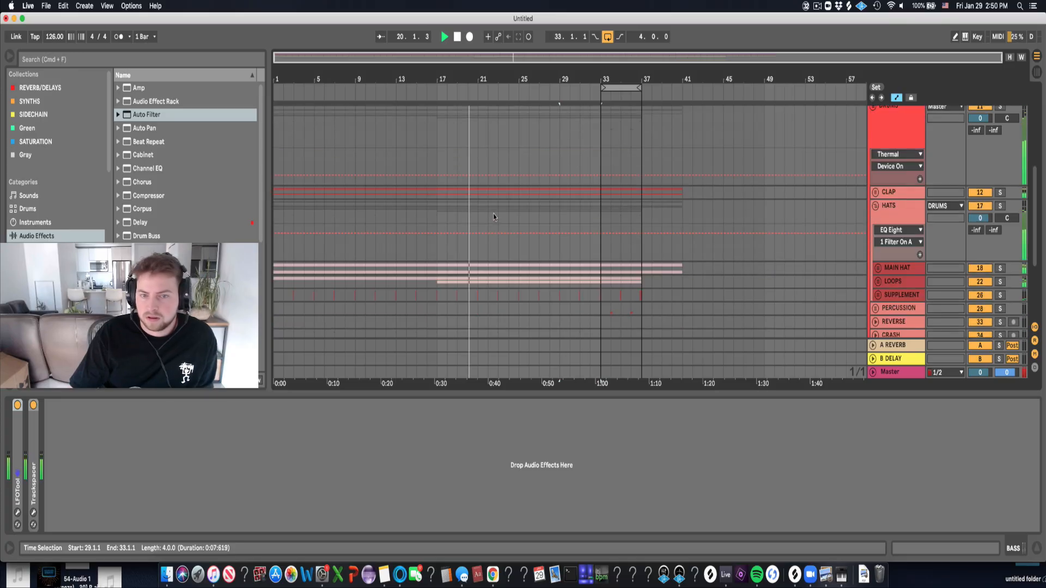
pyautogui.click(878, 282)
pyautogui.scroll(-5, 806, 275)
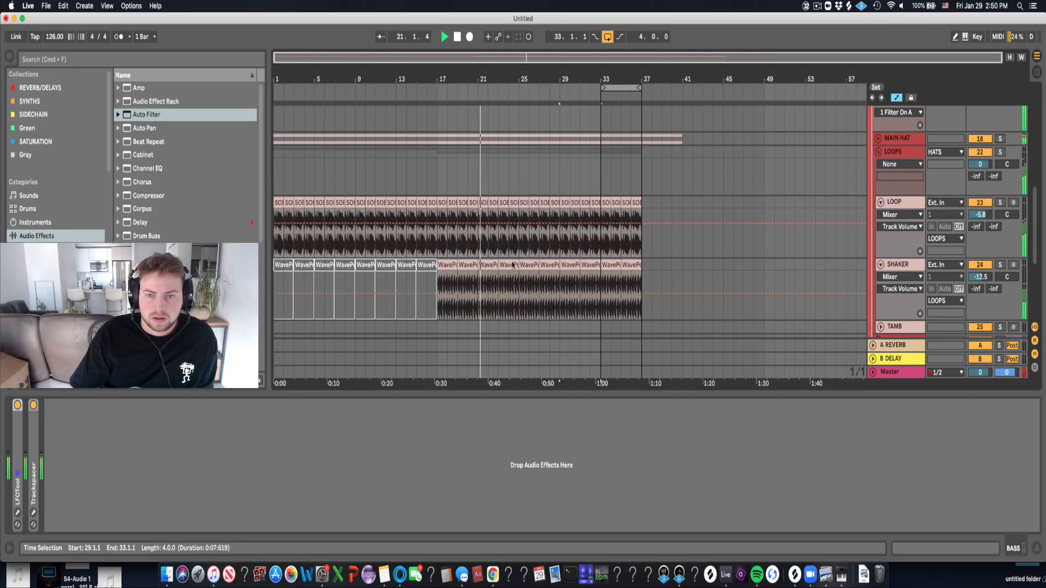
pyautogui.click(447, 249)
pyautogui.click(445, 264)
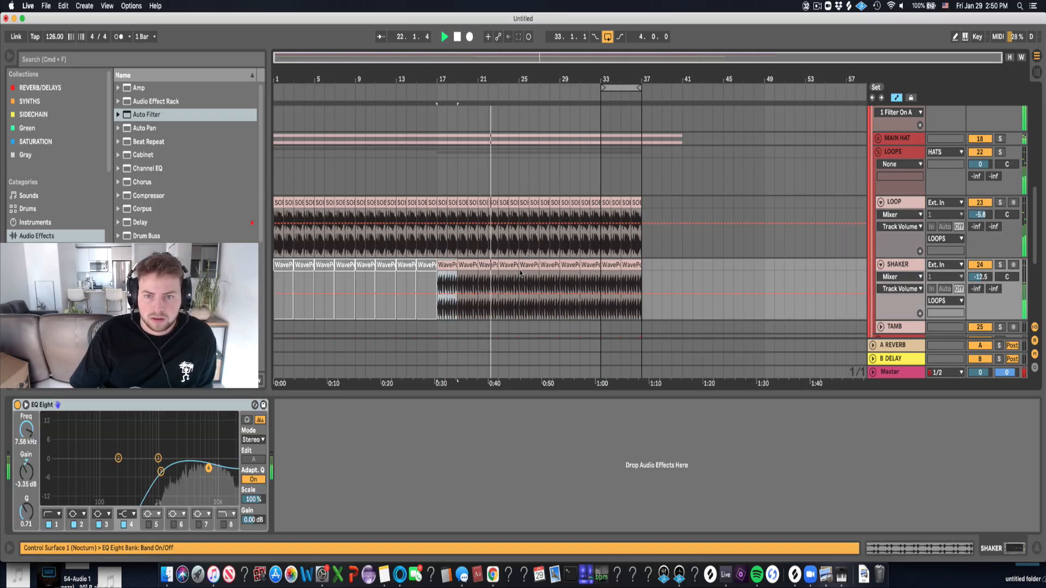
pyautogui.press('space')
pyautogui.moveTo(441, 265); pyautogui.dragTo(519, 272)
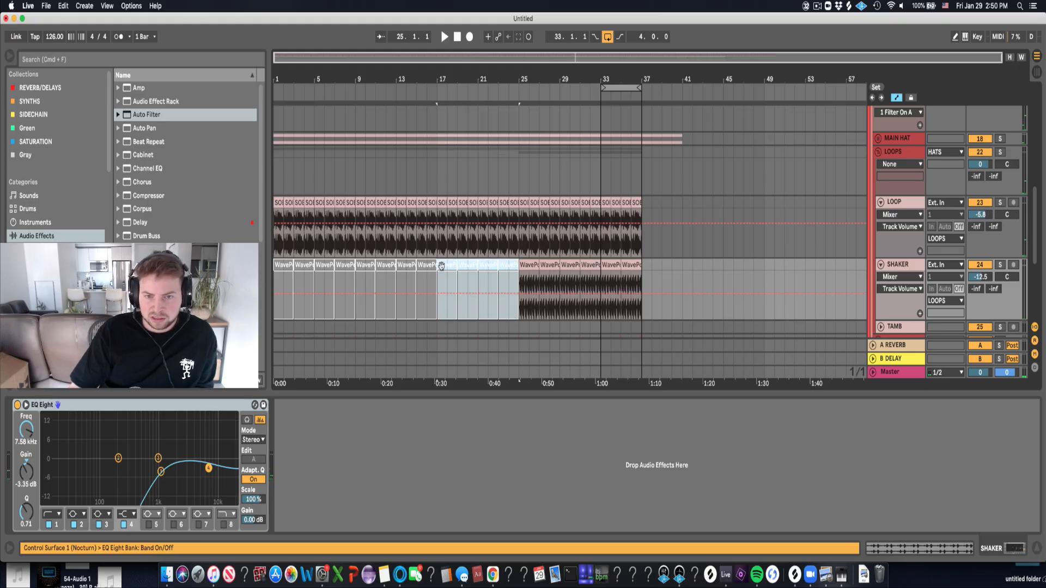
pyautogui.scroll(6, 430, 175)
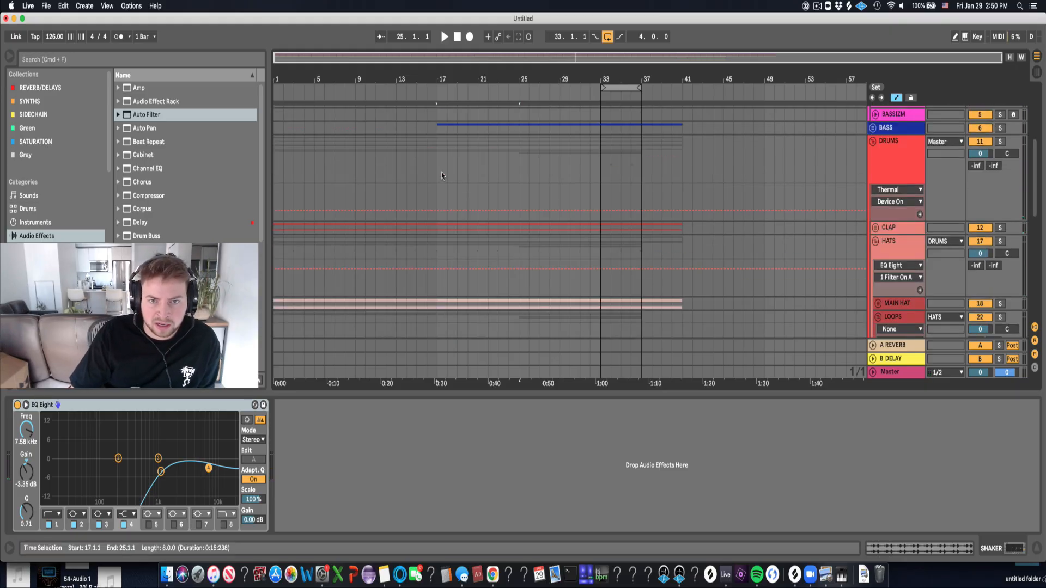
pyautogui.click(437, 128)
pyautogui.scroll(-5, 491, 163)
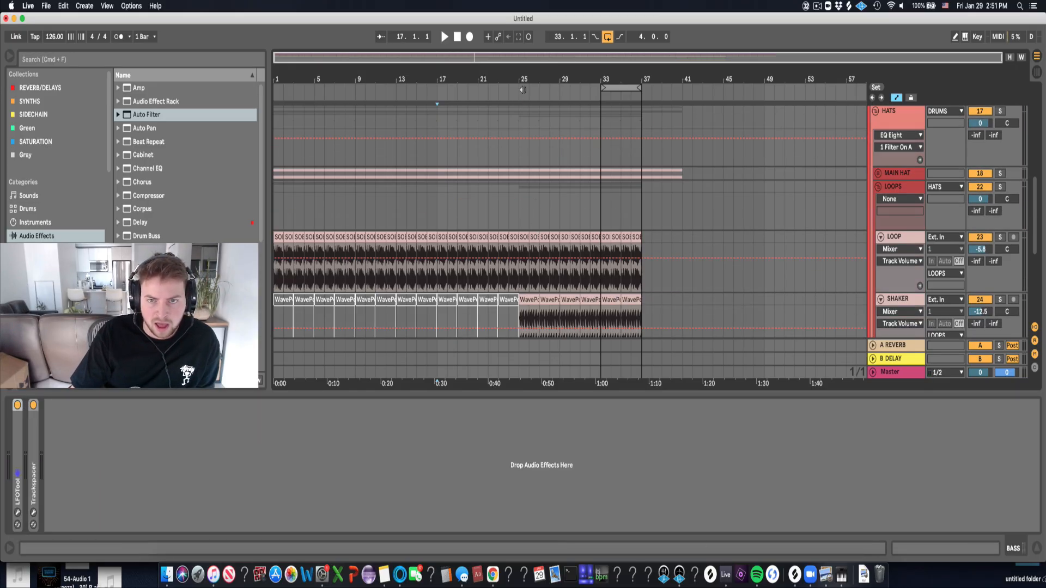
pyautogui.moveTo(440, 121); pyautogui.dragTo(522, 107)
pyautogui.scroll(-2, 539, 270)
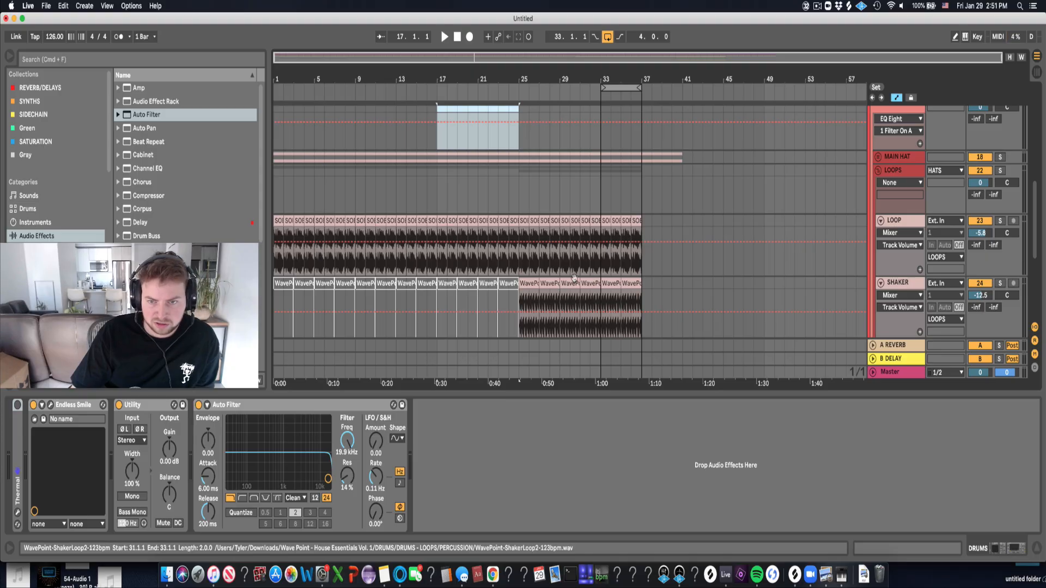
# Audition the SHAKER entry from bar 24, set its track volume to -10.3 dB and its EQ Eight low cut to 1.82 kHz.
pyautogui.click(508, 289)
pyautogui.press('space')
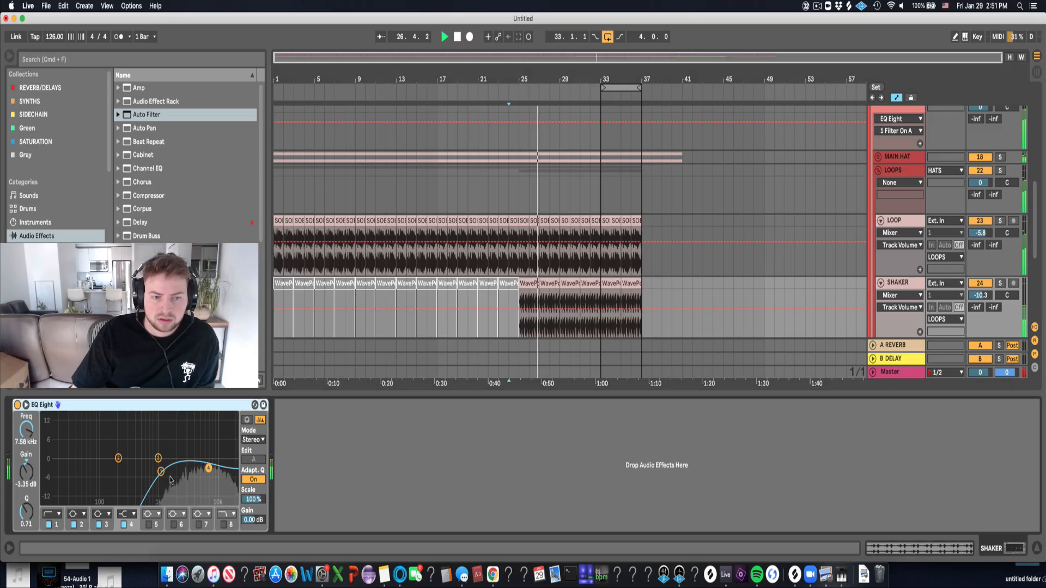
pyautogui.moveTo(161, 472); pyautogui.dragTo(173, 478)
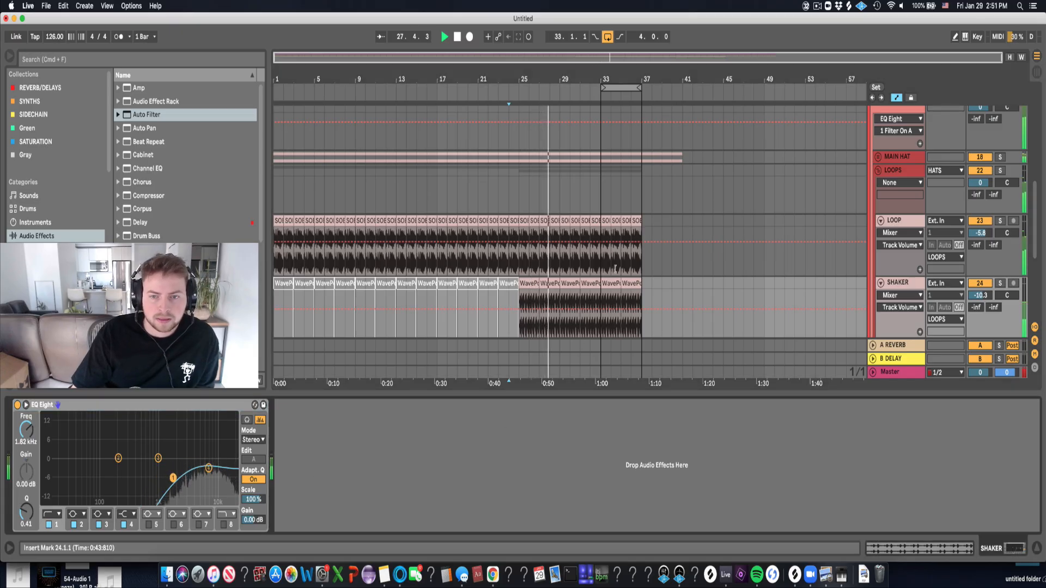
# Copy a one-bar section of the VOCALS group's existing phrase, paste it at bar 16, and expand the group.
pyautogui.scroll(-5, 599, 264)
pyautogui.scroll(-5, 598, 264)
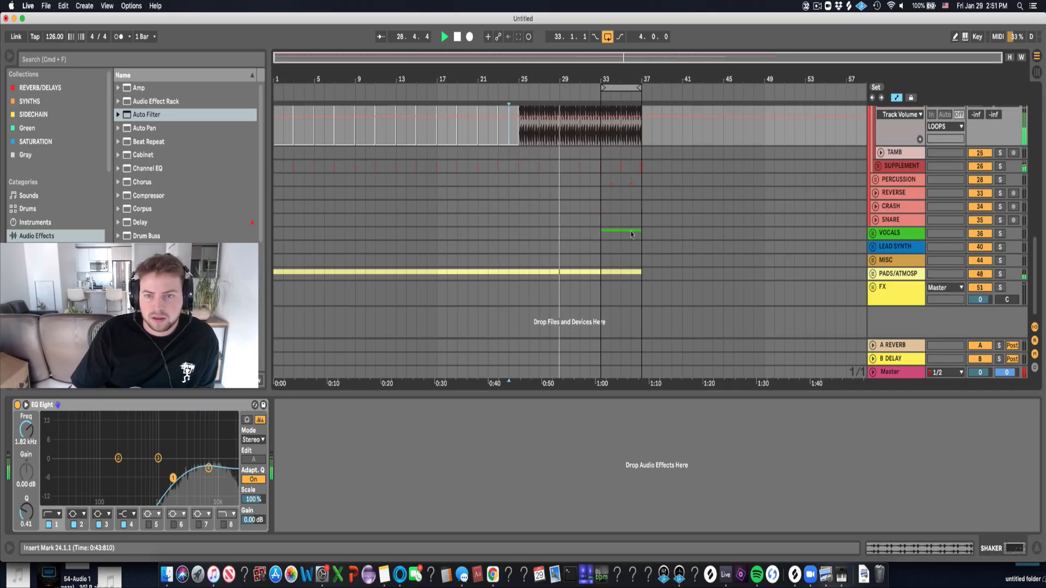
pyautogui.click(606, 232)
pyautogui.press('space')
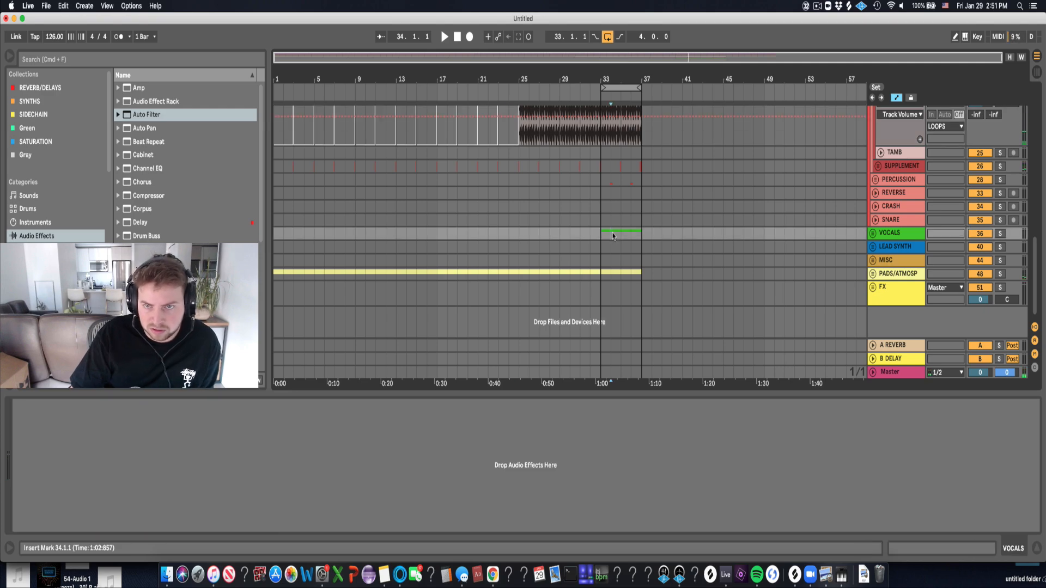
pyautogui.moveTo(605, 230); pyautogui.dragTo(612, 234)
pyautogui.click(427, 231)
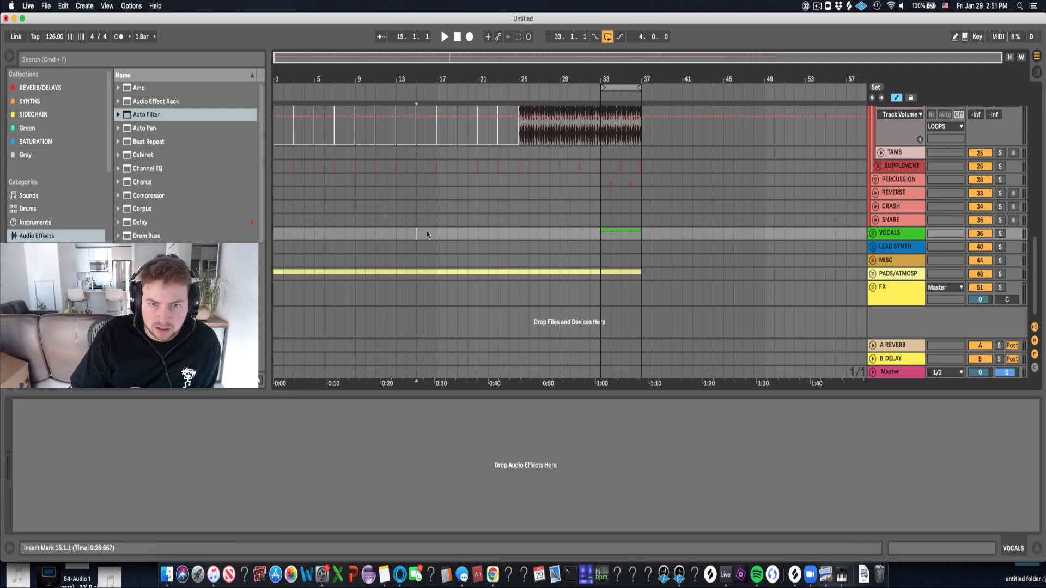
pyautogui.click(872, 234)
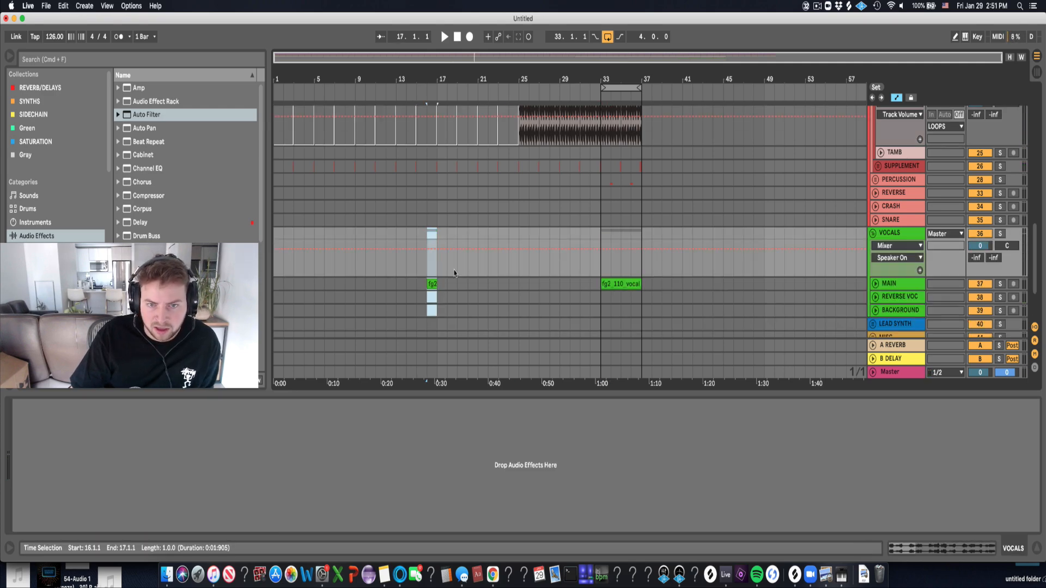
# Audition the pasted one-bar vocal clip on the MAIN track and trim its start to 16.3.3.
pyautogui.click(423, 285)
pyautogui.press('space')
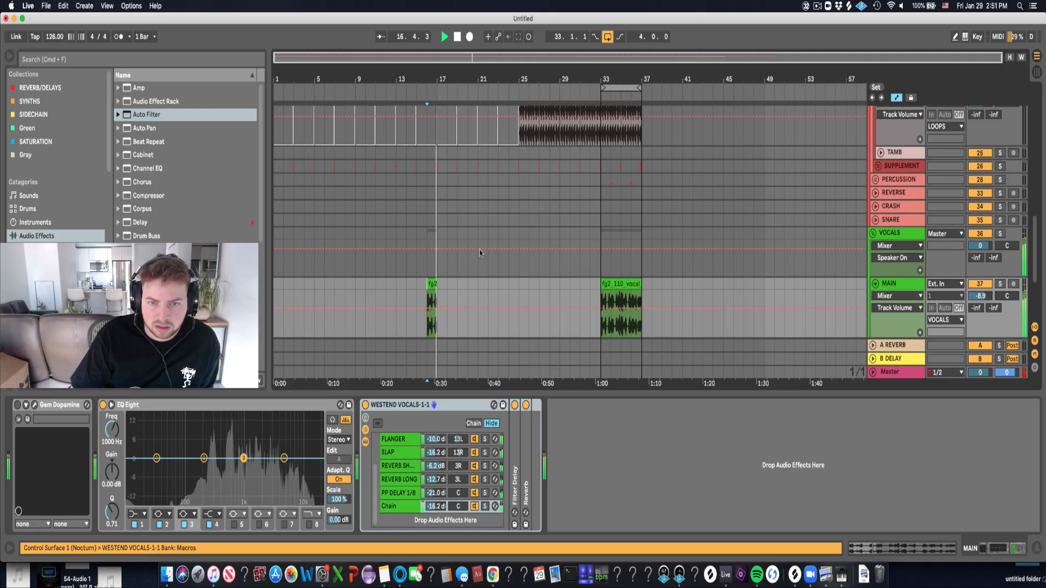
pyautogui.moveTo(429, 80); pyautogui.dragTo(414, 182)
pyautogui.press('space')
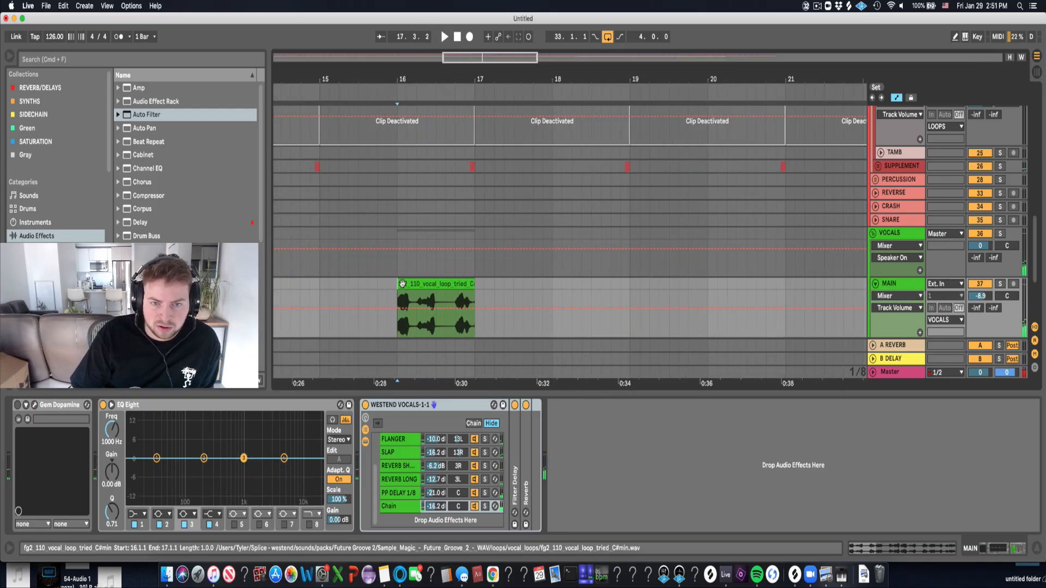
pyautogui.moveTo(402, 284); pyautogui.dragTo(445, 284)
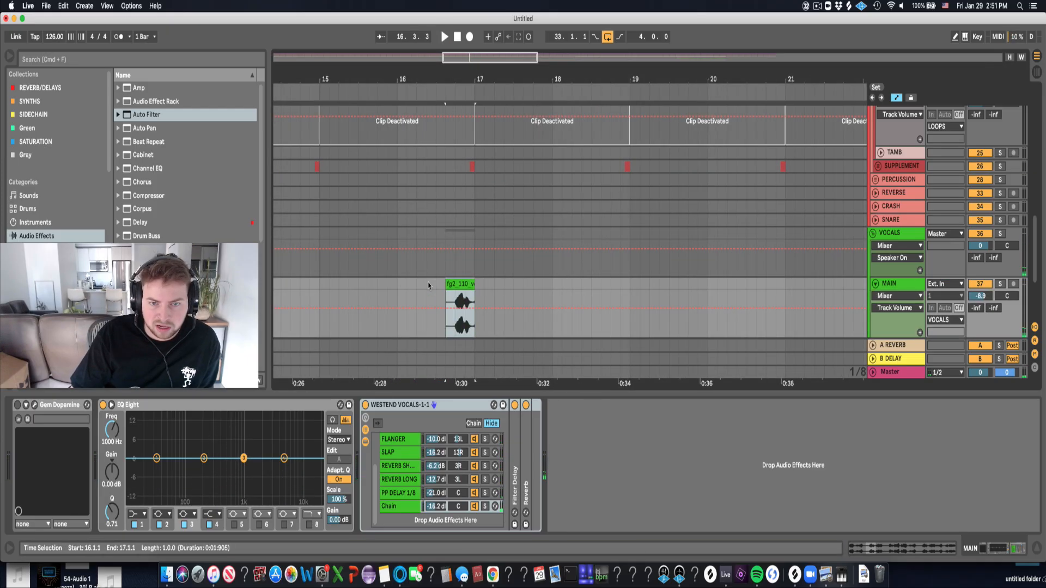
pyautogui.click(427, 285)
pyautogui.press('space')
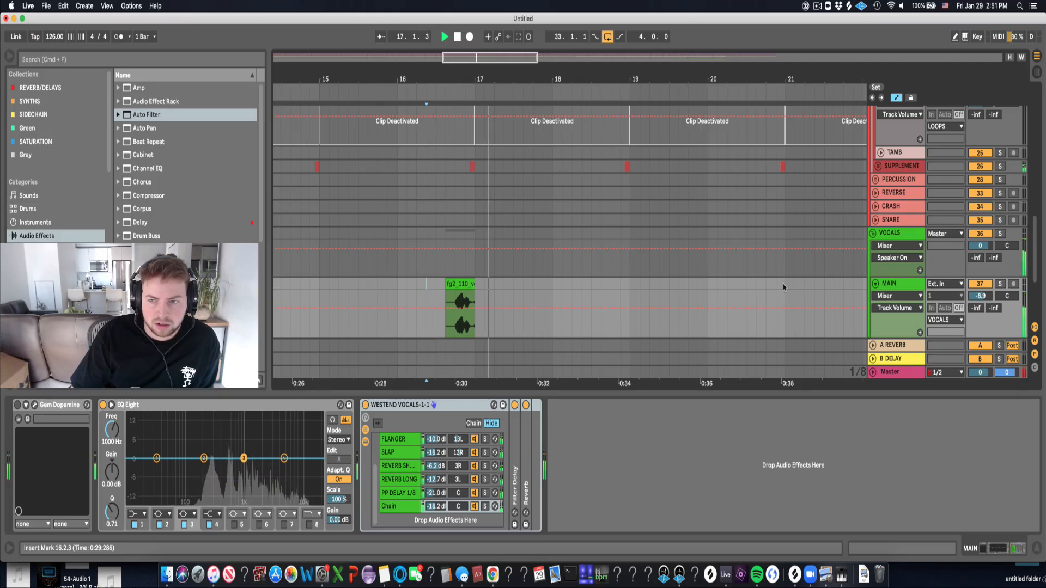
pyautogui.press('space')
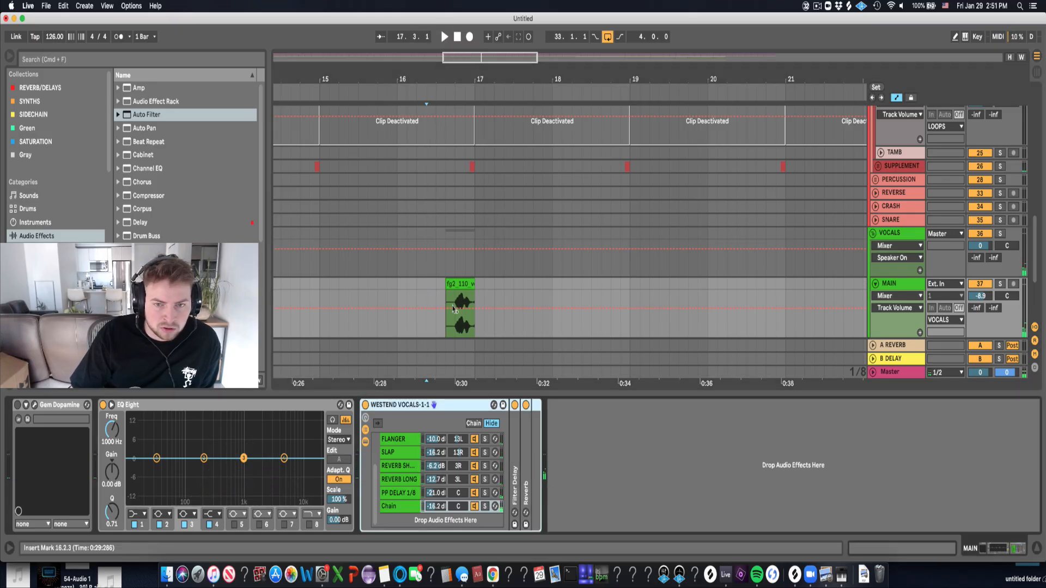
# Add a Delay to the MAIN vocal track and automate its Device On to switch on just before the clip and off at bar 19.
pyautogui.moveTo(143, 222); pyautogui.dragTo(575, 418)
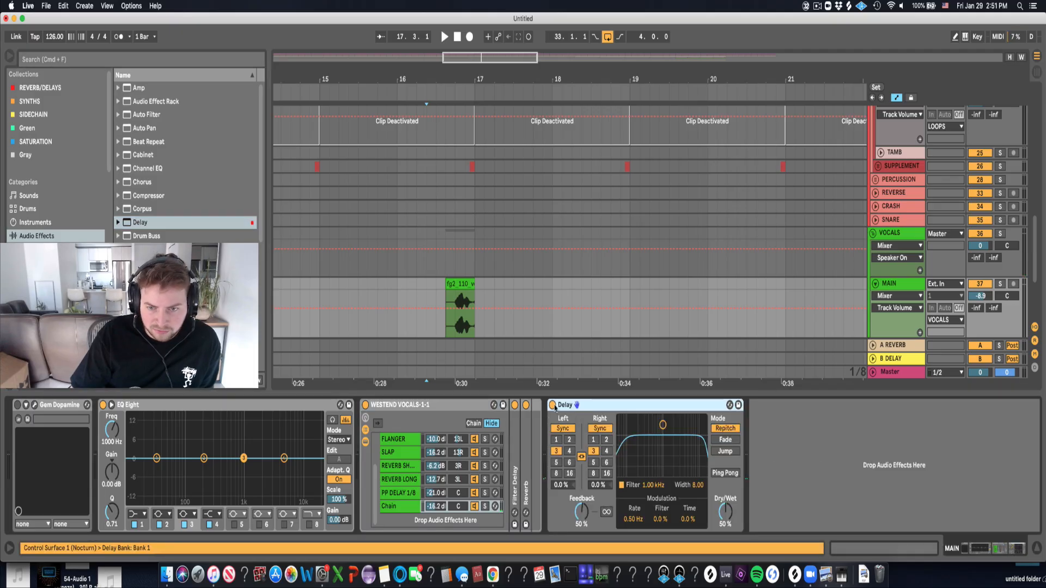
pyautogui.rightClick(554, 407)
pyautogui.click(579, 423)
pyautogui.click(434, 312)
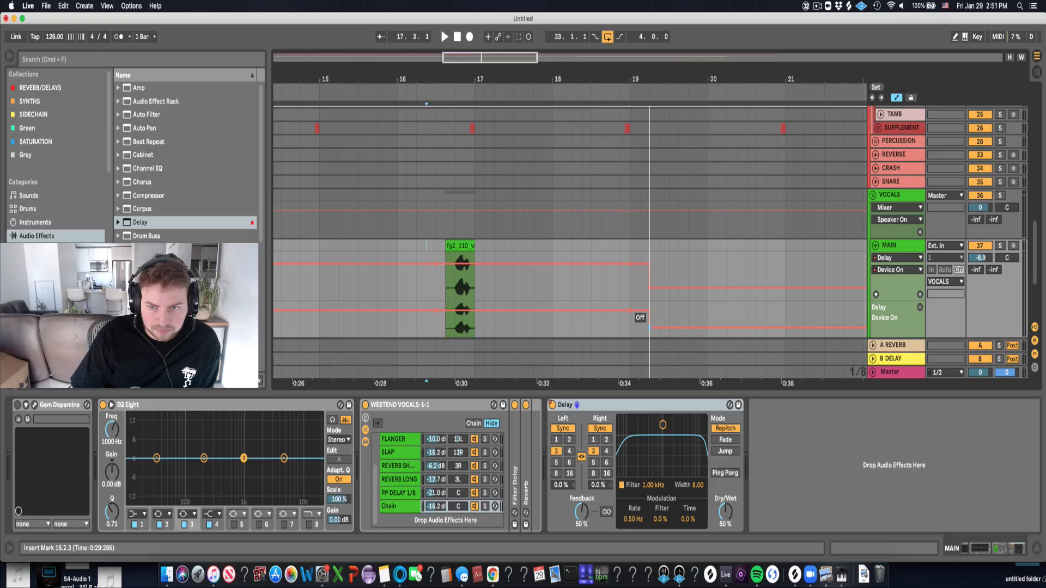
pyautogui.moveTo(649, 327); pyautogui.dragTo(630, 327)
pyautogui.moveTo(407, 311); pyautogui.dragTo(407, 327)
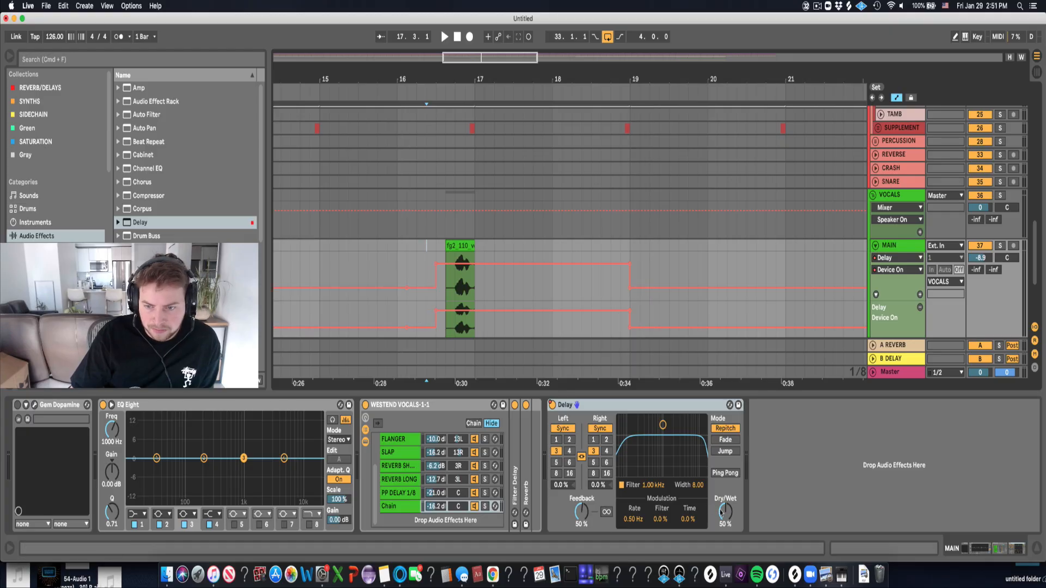
# Audition the vocal while setting the Delay to 4 sixteenths on both channels, feedback to 64% and dry/wet to 34%.
pyautogui.moveTo(722, 512); pyautogui.dragTo(716, 509)
pyautogui.click(605, 451)
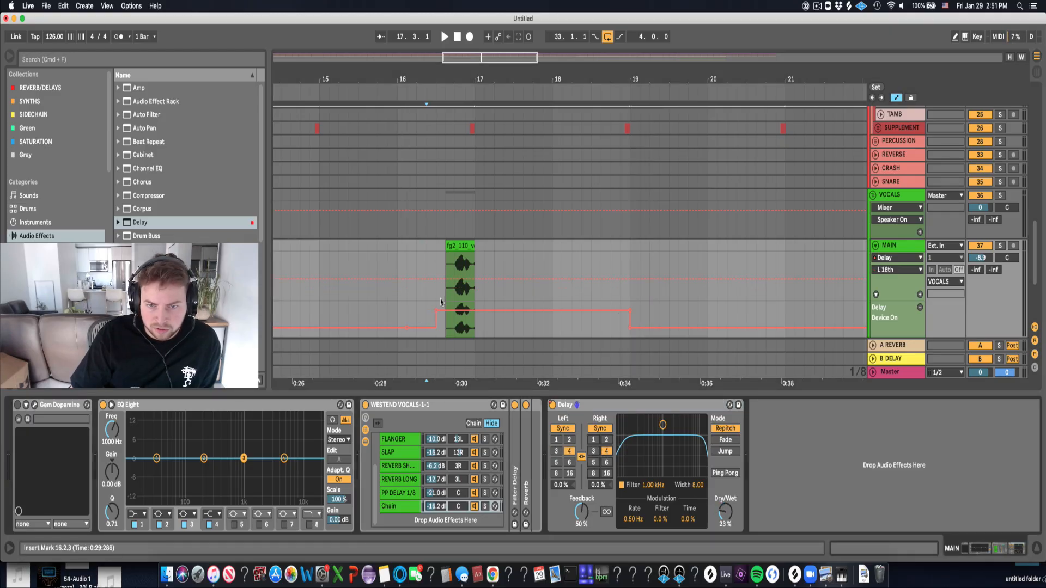
pyautogui.click(455, 289)
pyautogui.press('space')
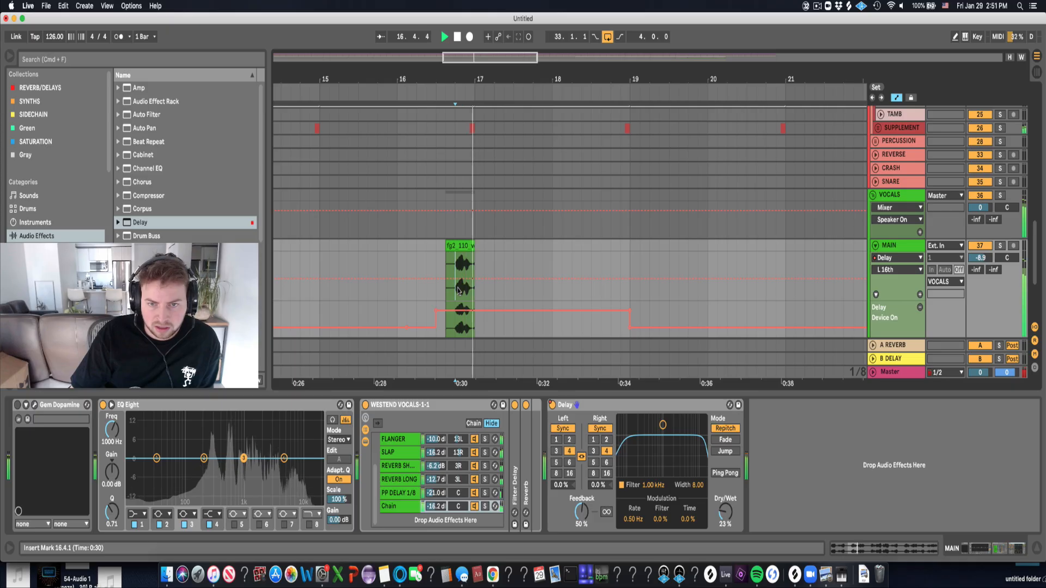
pyautogui.moveTo(581, 512); pyautogui.dragTo(581, 500)
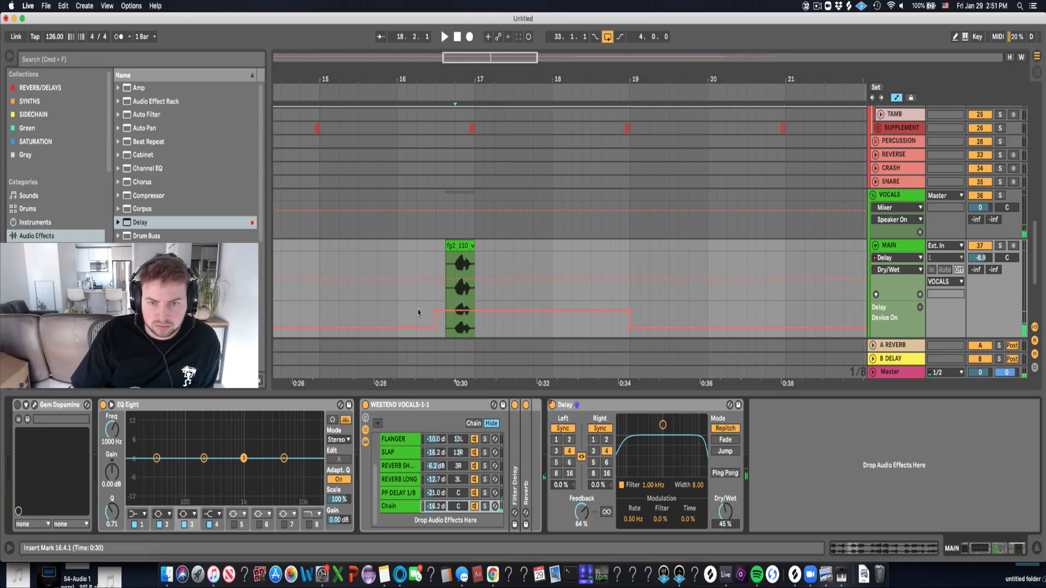
pyautogui.click(445, 294)
pyautogui.press('space')
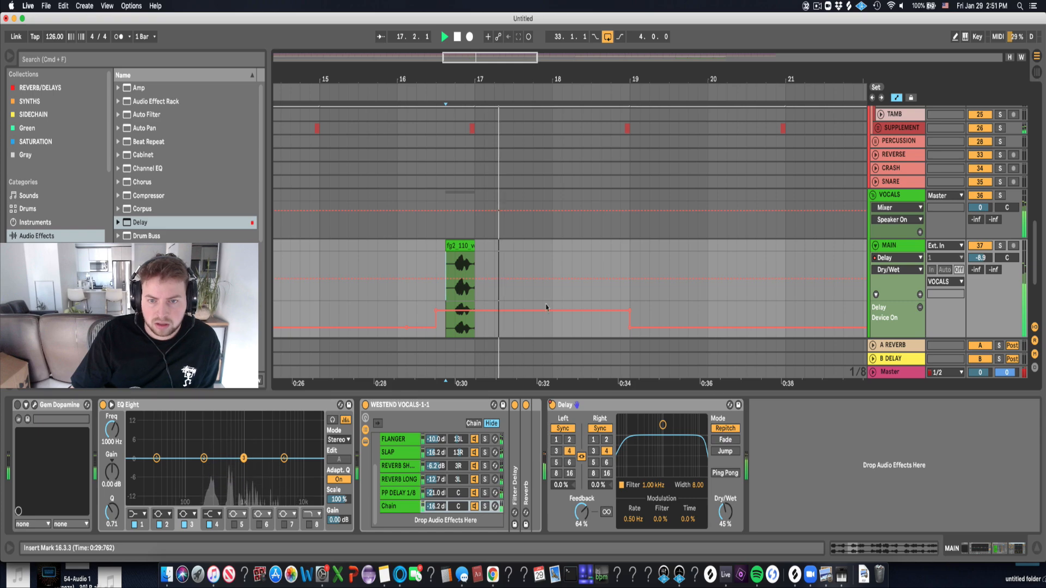
pyautogui.moveTo(720, 506); pyautogui.dragTo(720, 516)
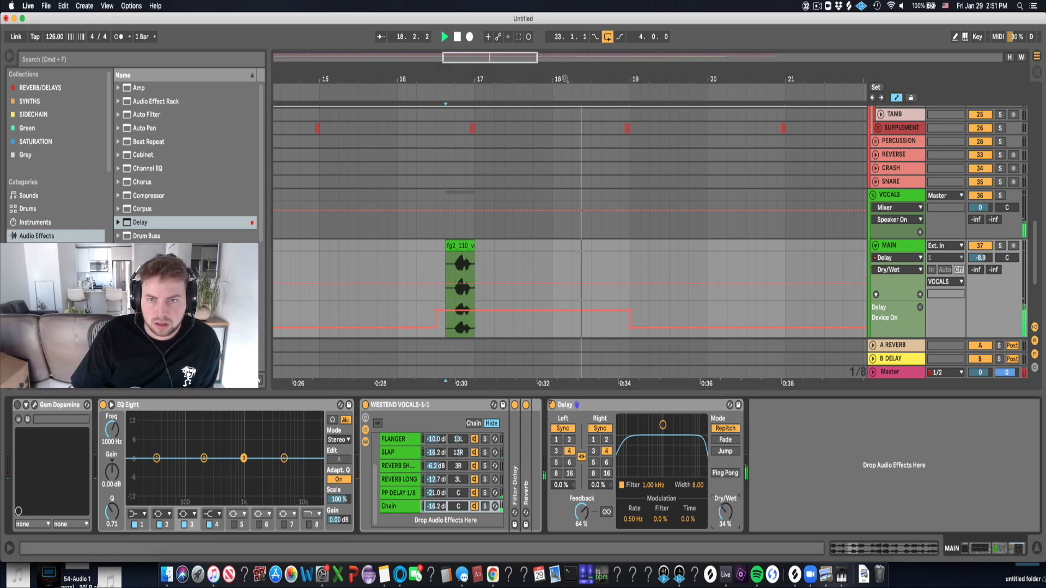
# Extend the Delay's Device On automation so it switches off at bar 21, then stop playback.
pyautogui.moveTo(480, 79); pyautogui.dragTo(435, 58)
pyautogui.moveTo(547, 327); pyautogui.dragTo(553, 310)
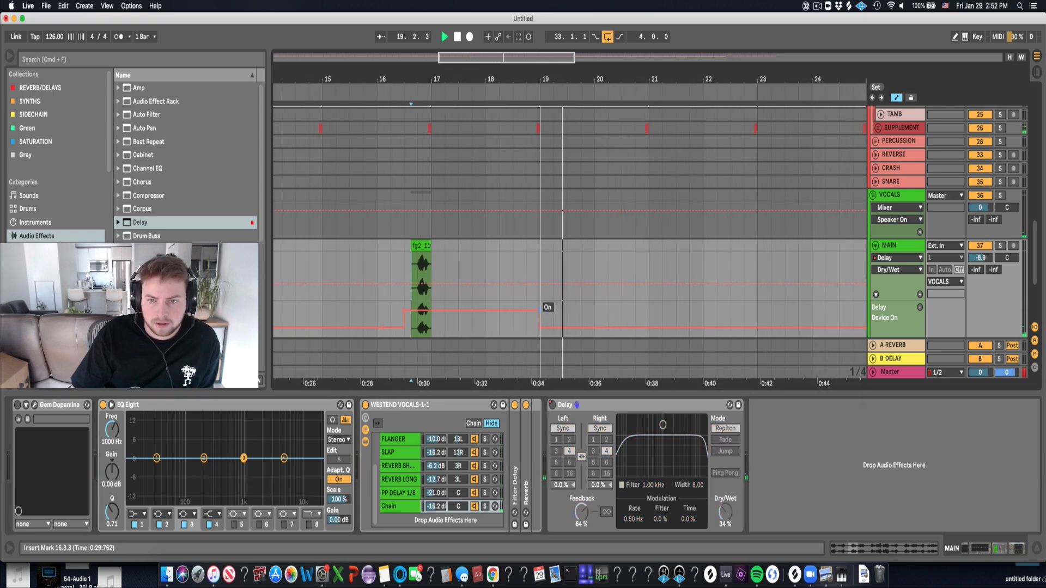
pyautogui.moveTo(659, 311); pyautogui.dragTo(649, 326)
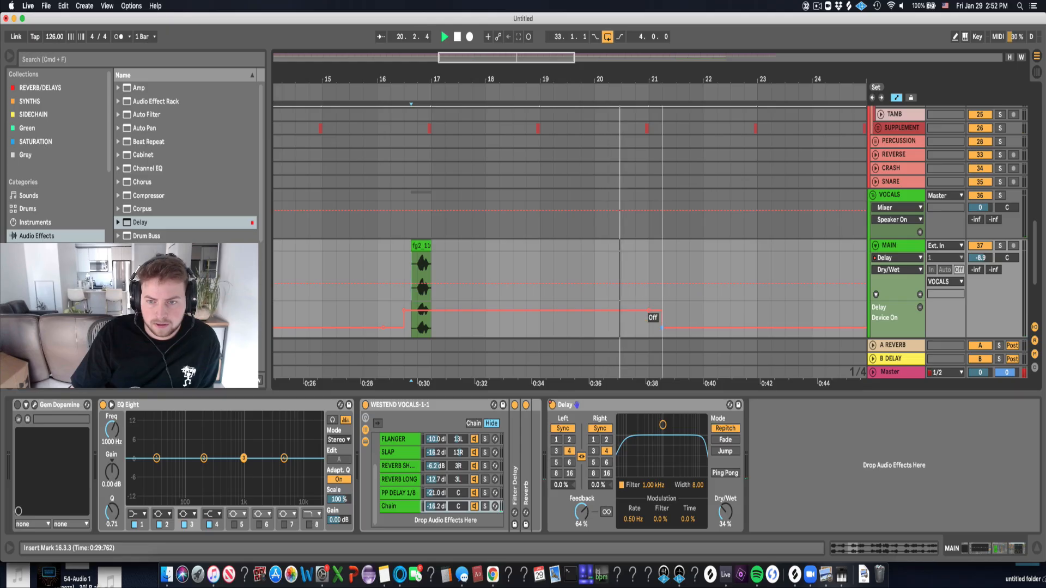
pyautogui.moveTo(643, 79); pyautogui.dragTo(585, 57)
pyautogui.scroll(5, 816, 165)
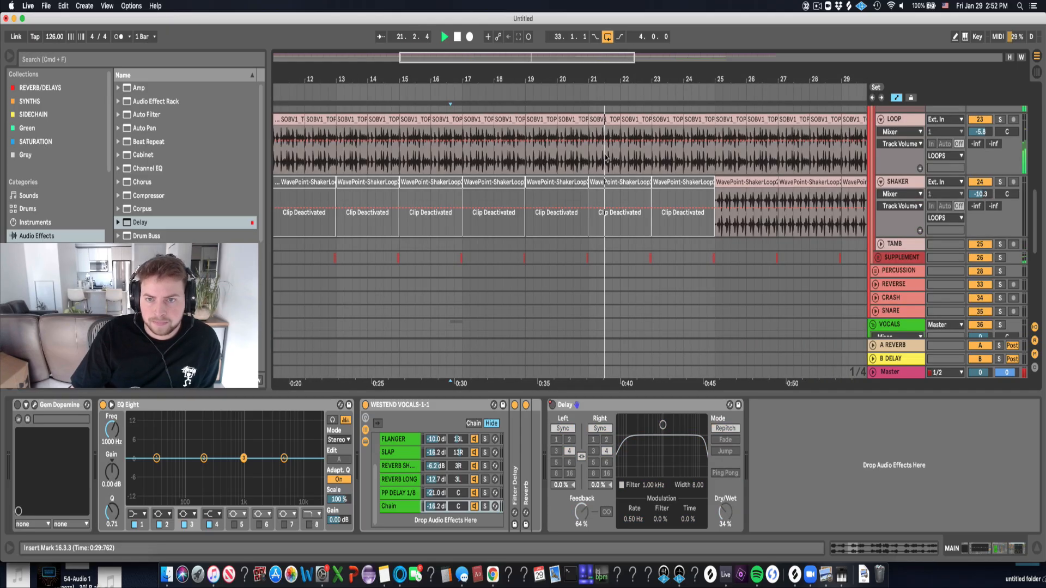
pyautogui.press('space')
# Copy the four-bar PERCUSSION section from bar 33 to bar 17 and duplicate it until it reaches bar 33.
pyautogui.moveTo(761, 67); pyautogui.dragTo(761, 33)
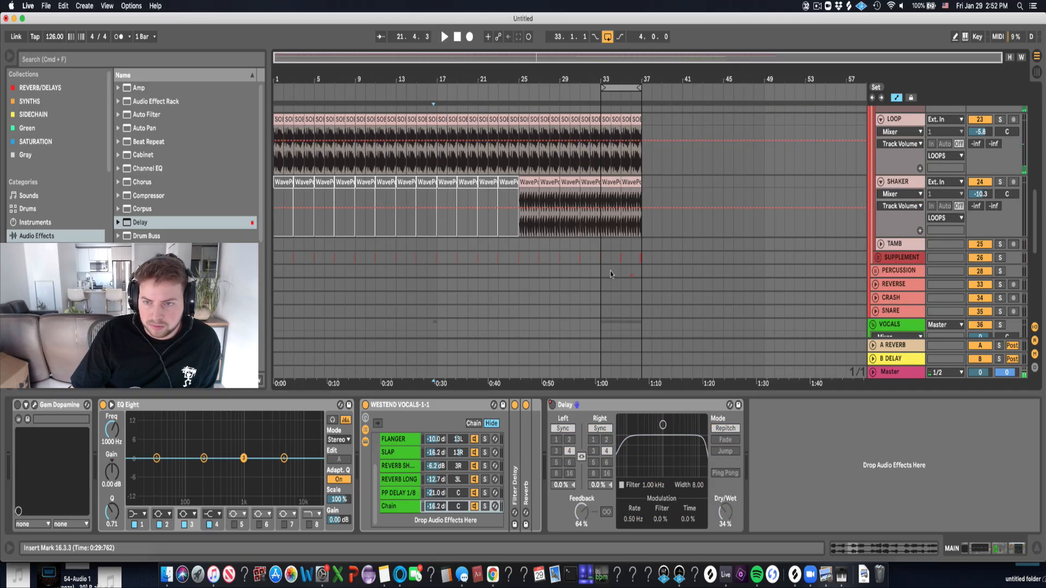
pyautogui.scroll(-1, 609, 270)
pyautogui.moveTo(602, 267); pyautogui.dragTo(641, 266)
pyautogui.press('super+c')
pyautogui.click(440, 267)
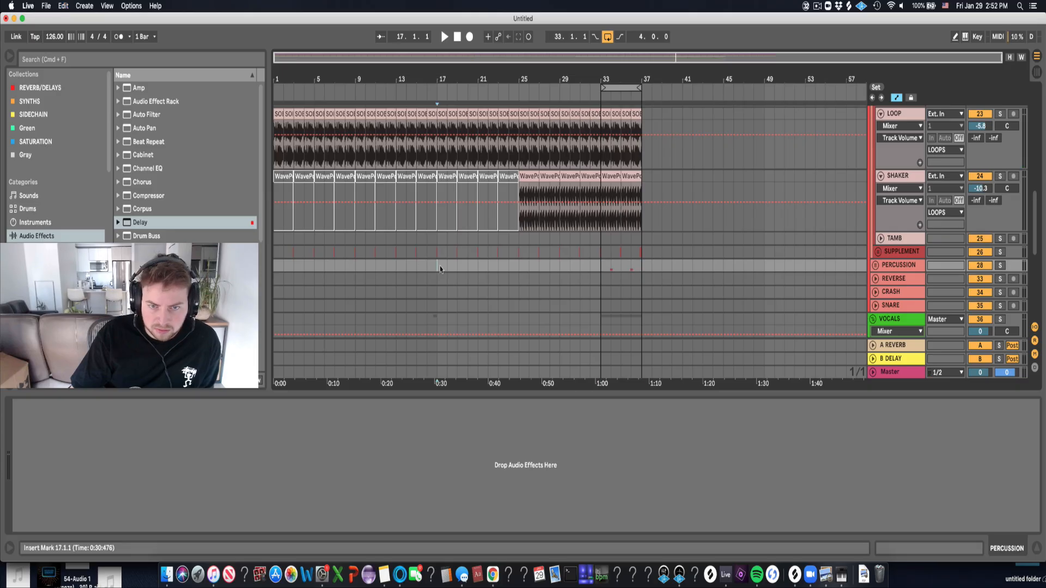
pyautogui.press('super+v')
pyautogui.press('super+d')
pyautogui.press('super+d')
pyautogui.press('super+d')
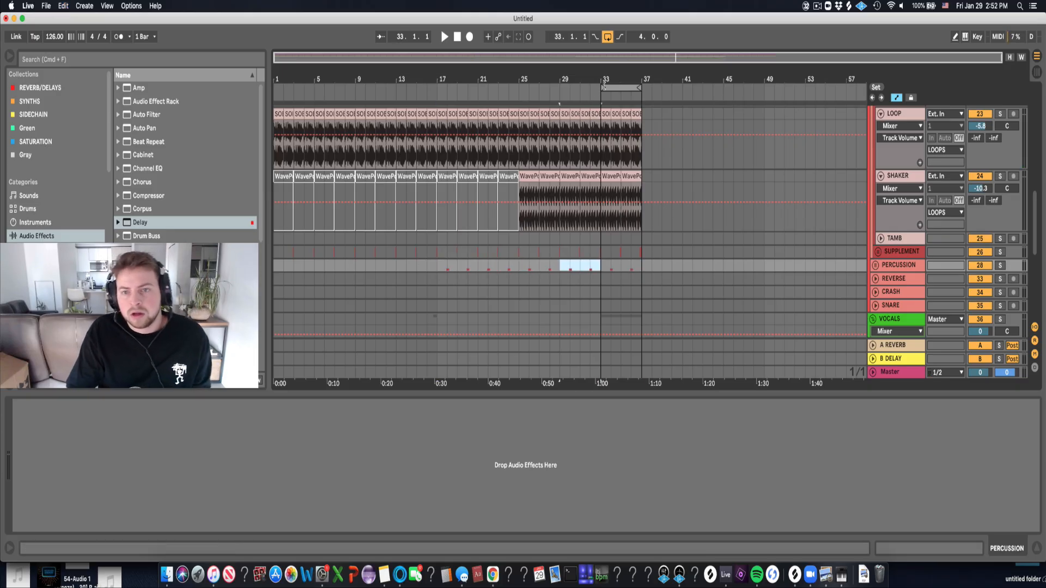
# Set the loop region to span bars 1 to 33 and collapse the HATS and DRUMS groups.
pyautogui.moveTo(604, 86); pyautogui.dragTo(275, 87)
pyautogui.moveTo(640, 90); pyautogui.dragTo(600, 88)
pyautogui.scroll(8, 874, 187)
pyautogui.click(875, 187)
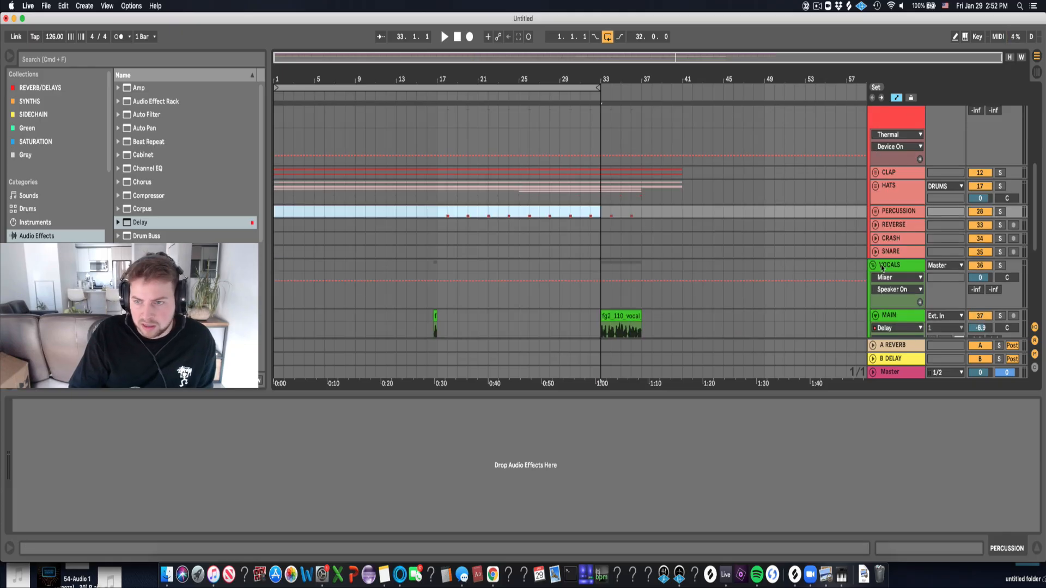
pyautogui.scroll(2, 882, 128)
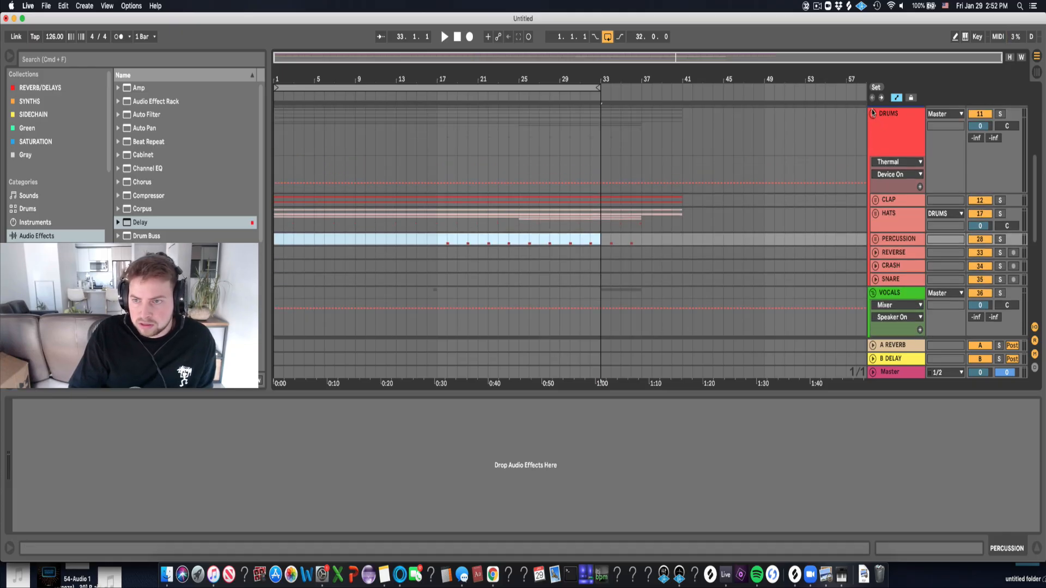
pyautogui.click(873, 113)
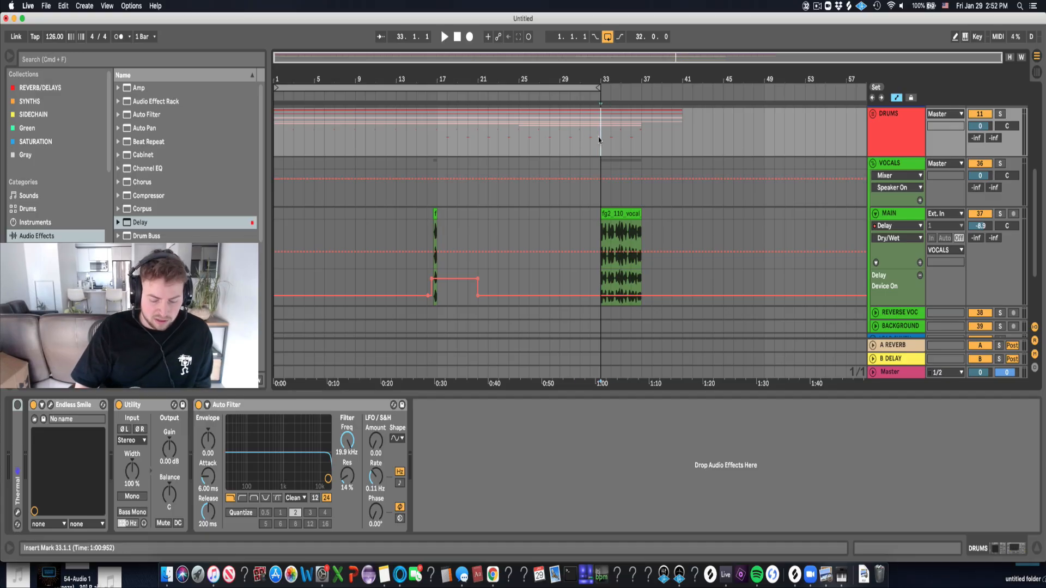
# Insert 16 bars of empty time at bar 33 and collapse the VOCALS group.
pyautogui.press('super+i')
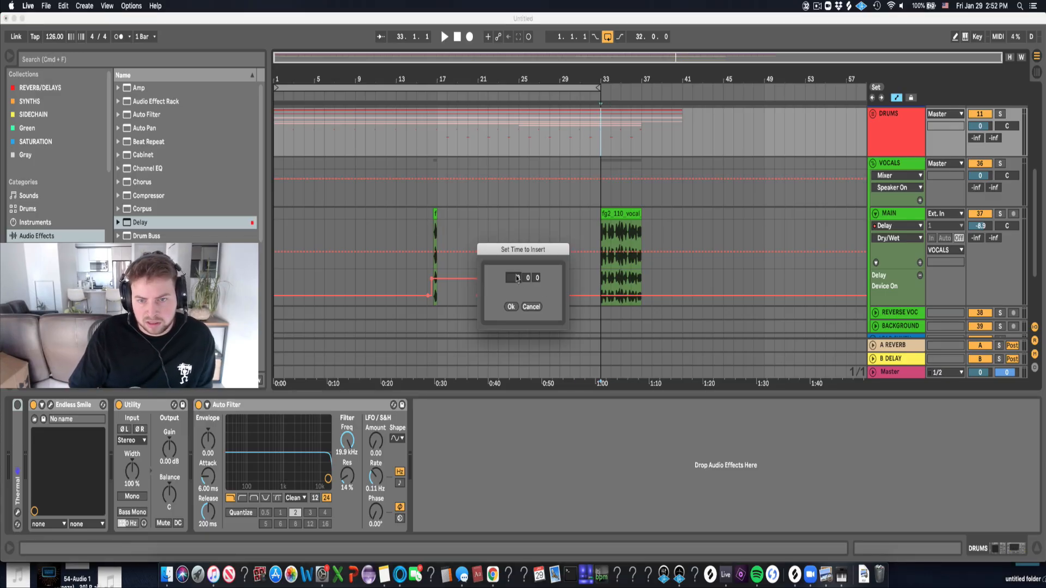
pyautogui.write('16')
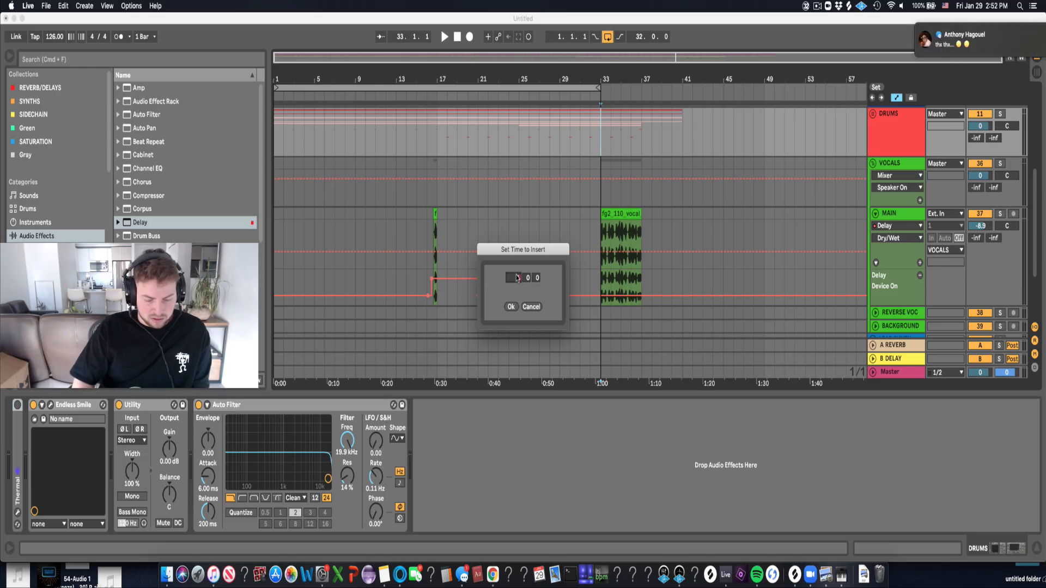
pyautogui.click(512, 308)
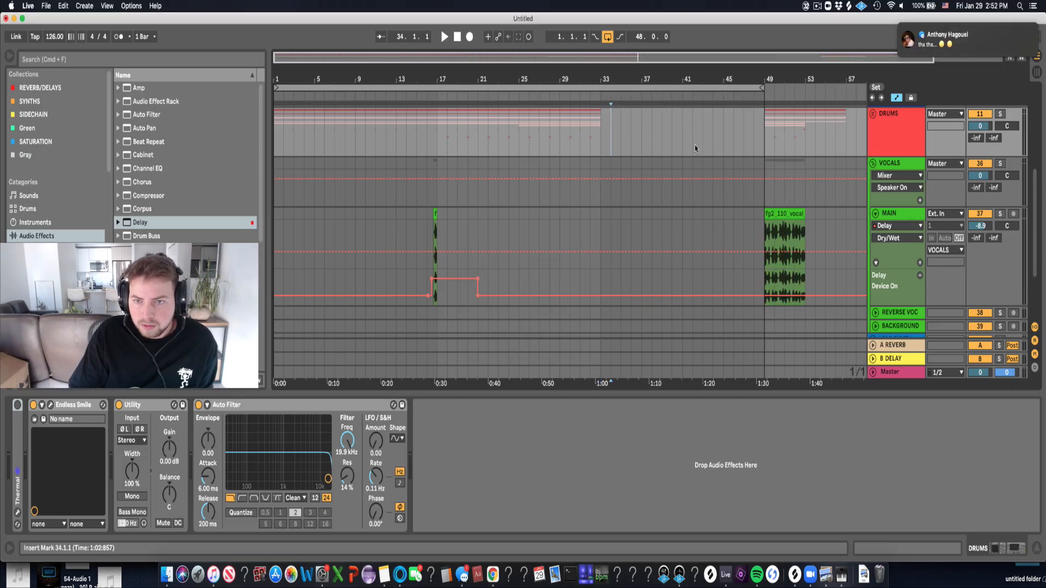
pyautogui.press('super+alt+u')
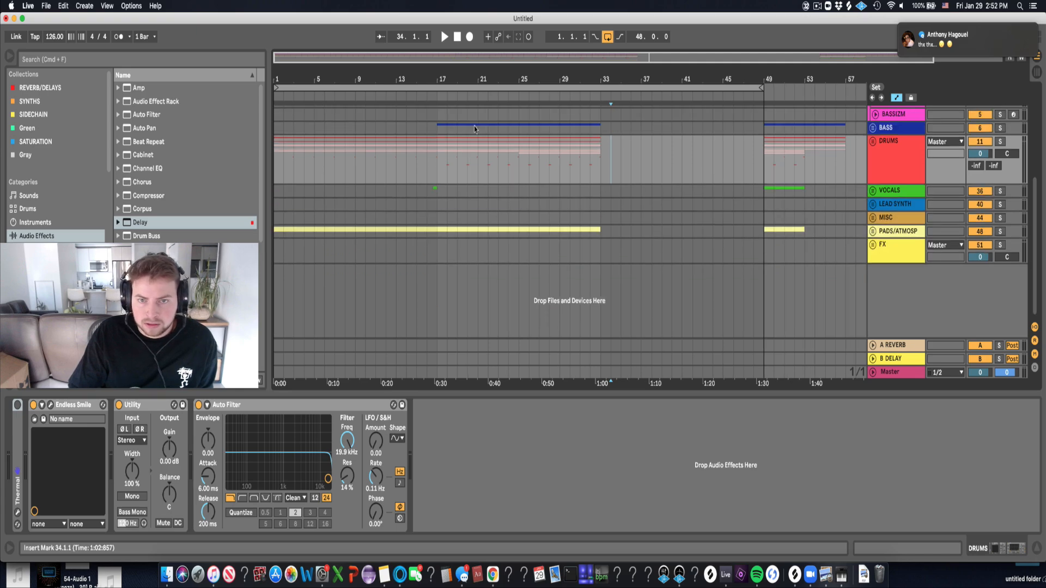
# Duplicate bars 17 to 33 of all tracks, from KICK down to FX, into the empty section at bar 33.
pyautogui.moveTo(474, 129); pyautogui.dragTo(604, 245)
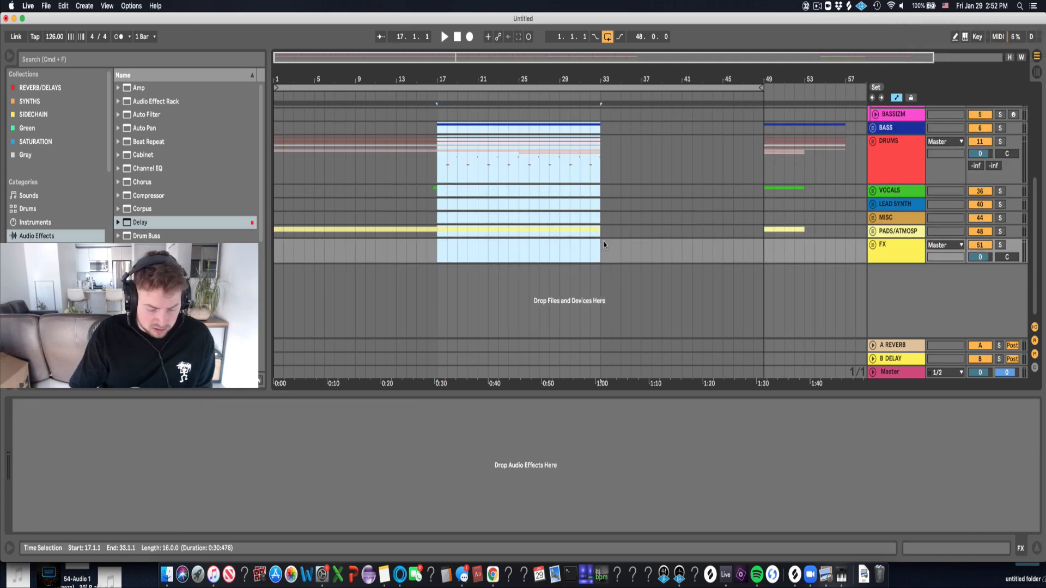
pyautogui.scroll(3, 604, 245)
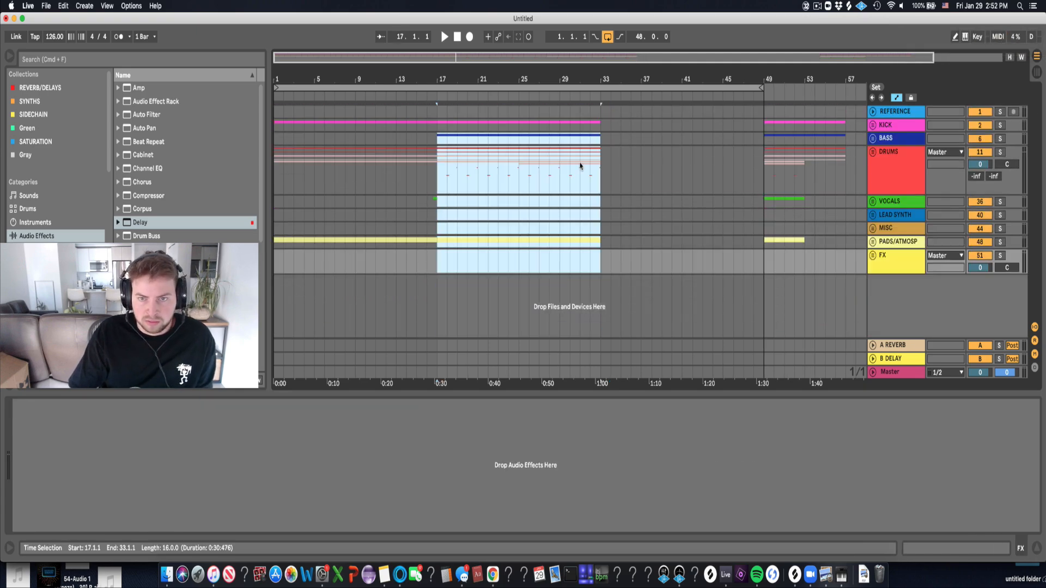
pyautogui.moveTo(443, 125); pyautogui.dragTo(599, 274)
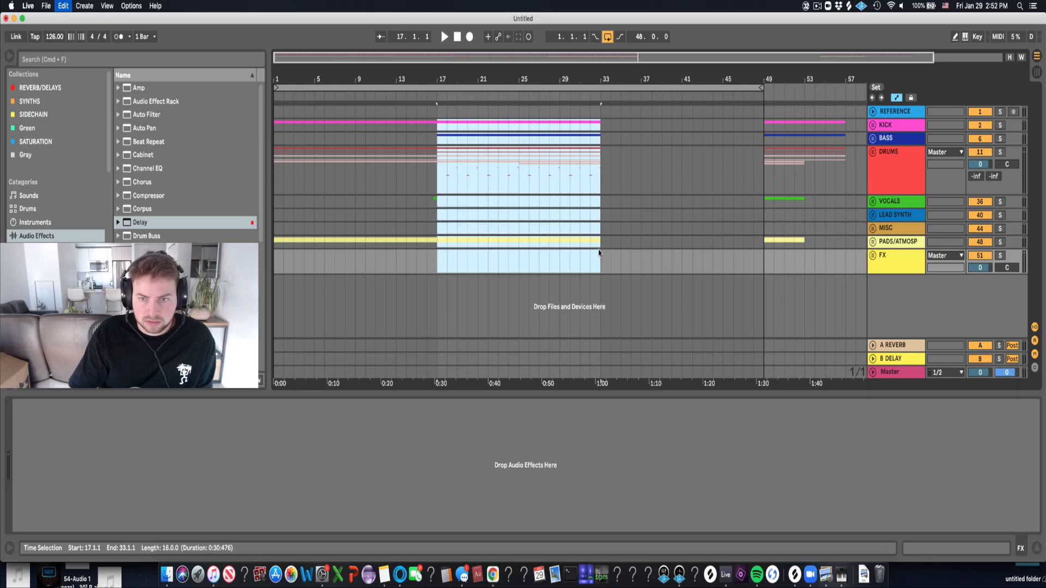
pyautogui.press('super+d')
pyautogui.click(496, 174)
# Edit the KICK group's EQ Eight Device On automation so the EQ is on from bar 33 and off from bar 49.
pyautogui.click(872, 125)
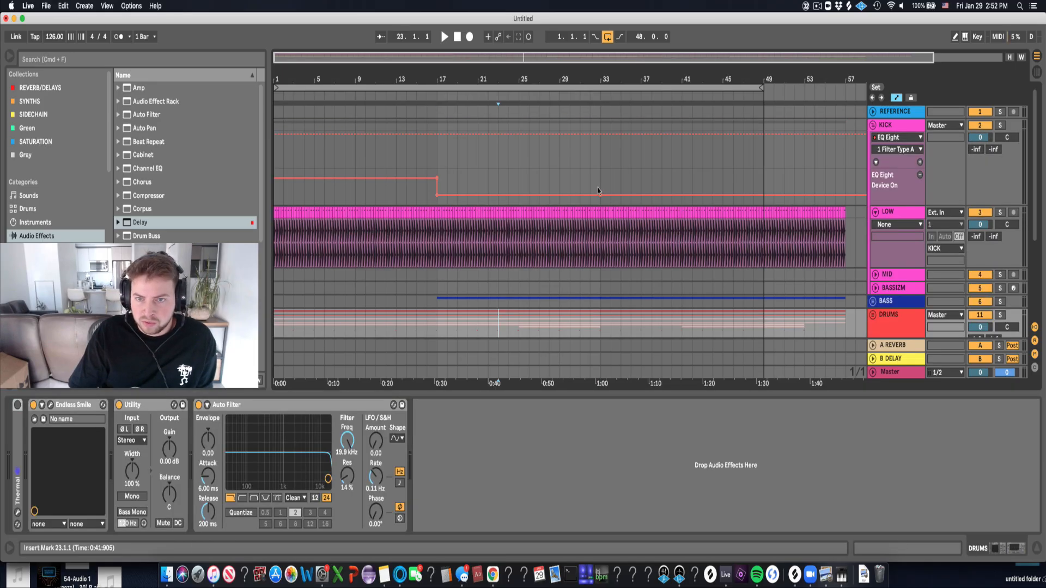
pyautogui.moveTo(610, 195); pyautogui.dragTo(600, 178)
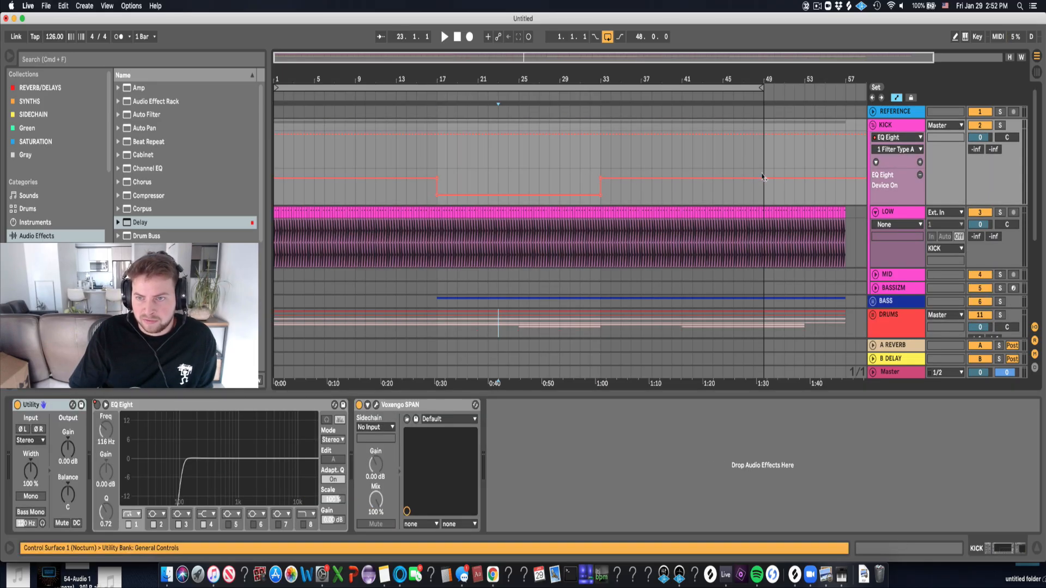
pyautogui.moveTo(764, 181); pyautogui.dragTo(763, 193)
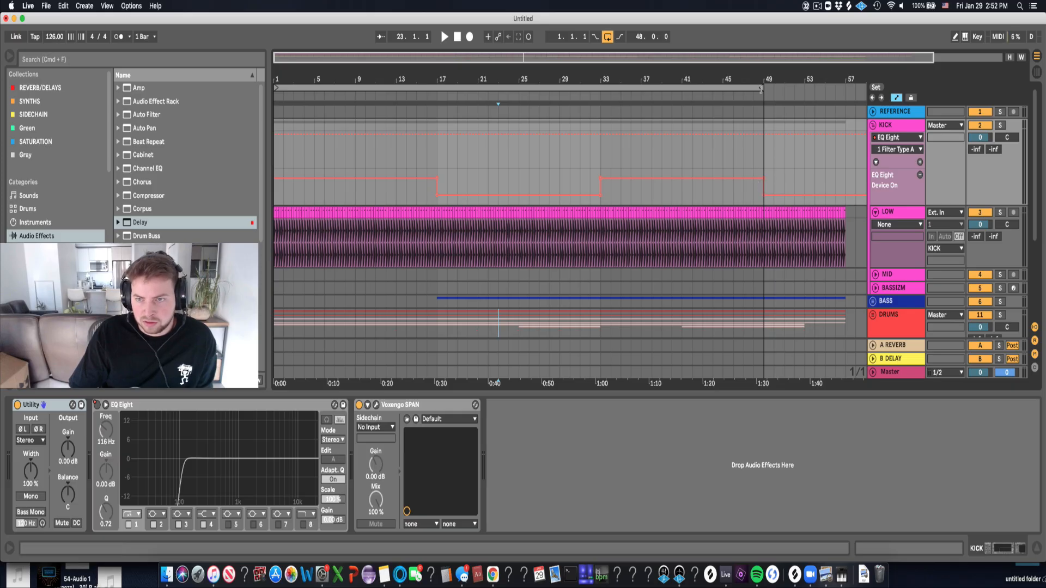
# Extend the loop region to a length of 59 bars and play the transition from bar 32 into bar 33.
pyautogui.moveTo(762, 87); pyautogui.dragTo(874, 89)
pyautogui.click(763, 158)
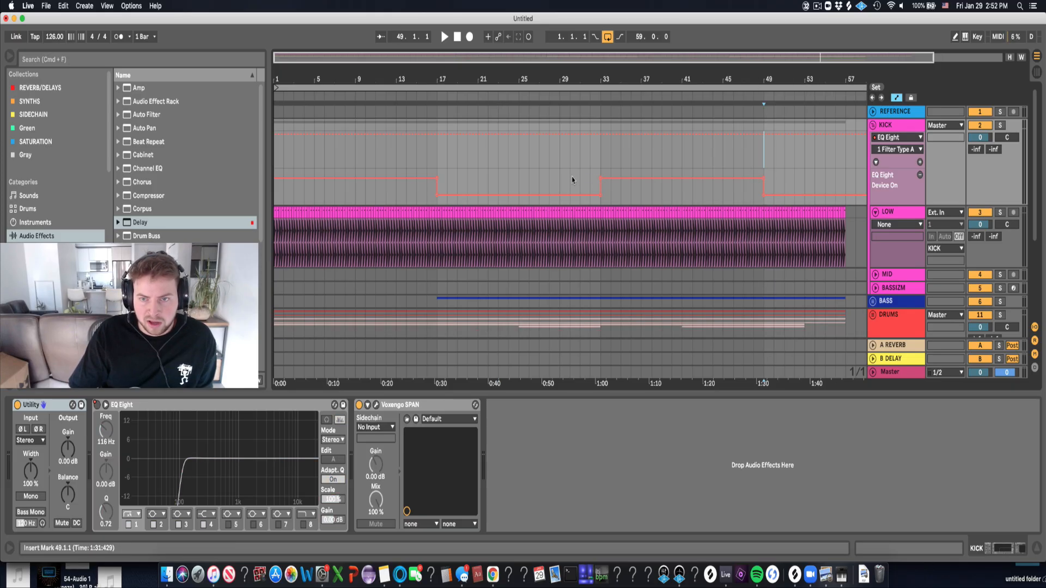
pyautogui.press('space')
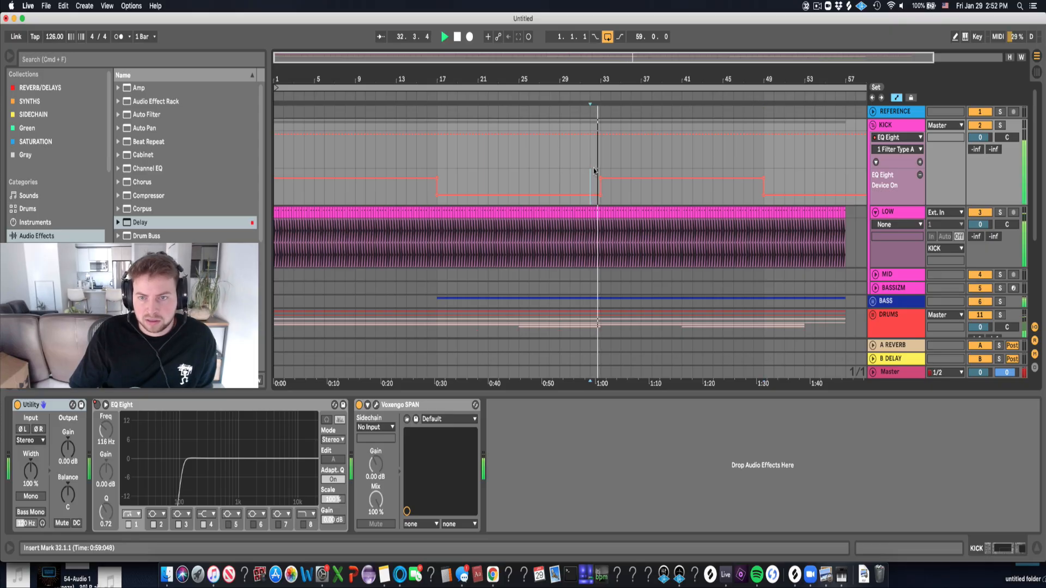
pyautogui.scroll(-5, 617, 175)
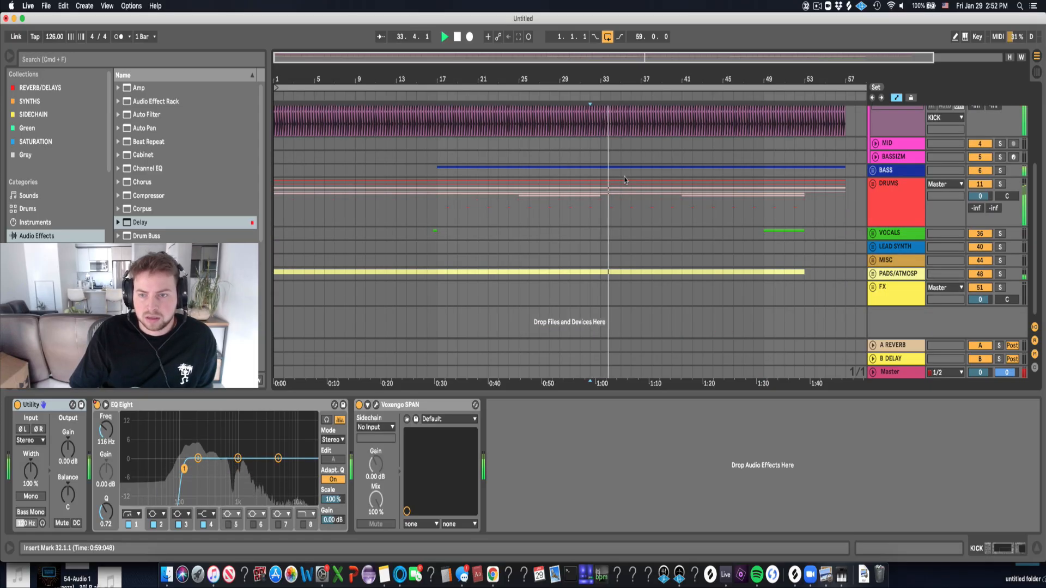
pyautogui.press('space')
# Copy the two-bar VOCALS section from bar 49 to bar 33 and duplicate it until it reaches bar 49.
pyautogui.click(772, 235)
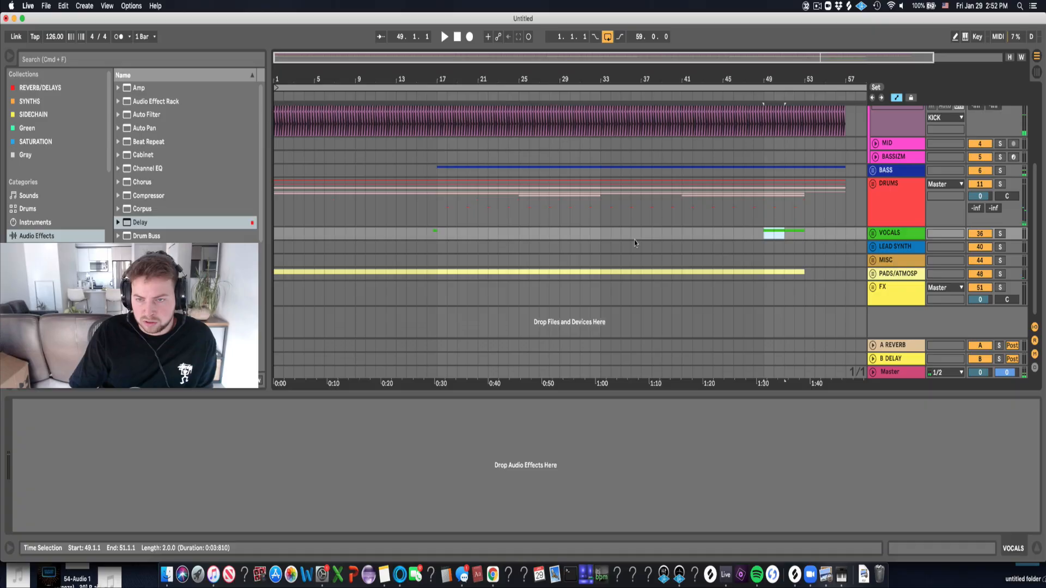
pyautogui.moveTo(607, 239); pyautogui.dragTo(763, 235)
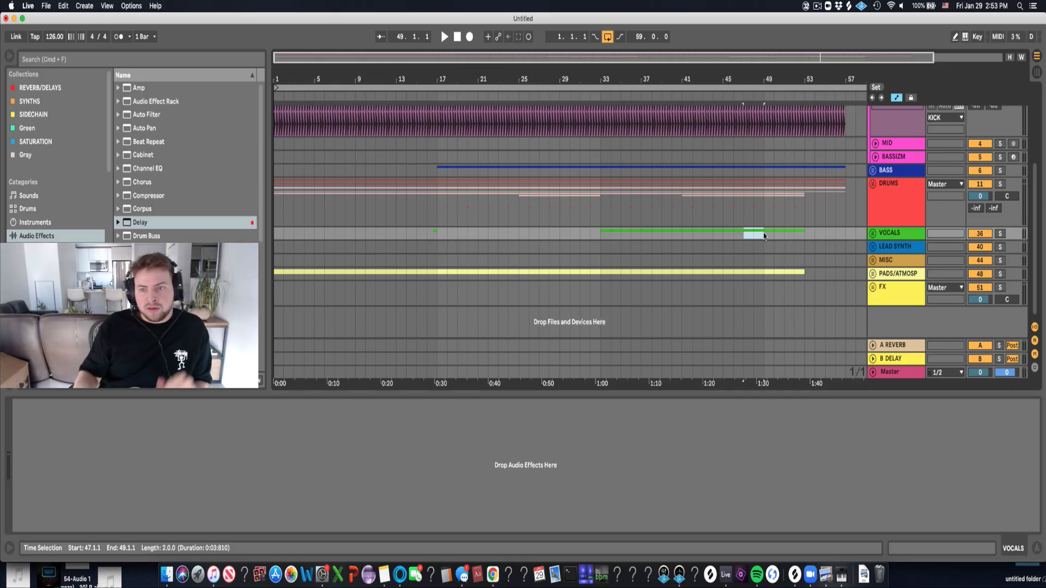
pyautogui.click(603, 219)
pyautogui.scroll(5, 605, 207)
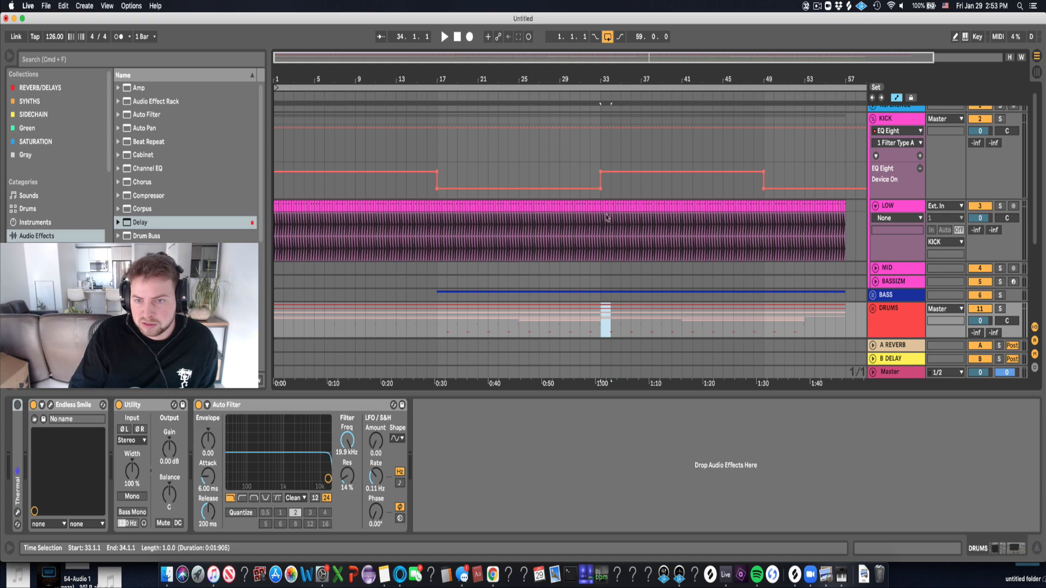
pyautogui.scroll(-5, 677, 216)
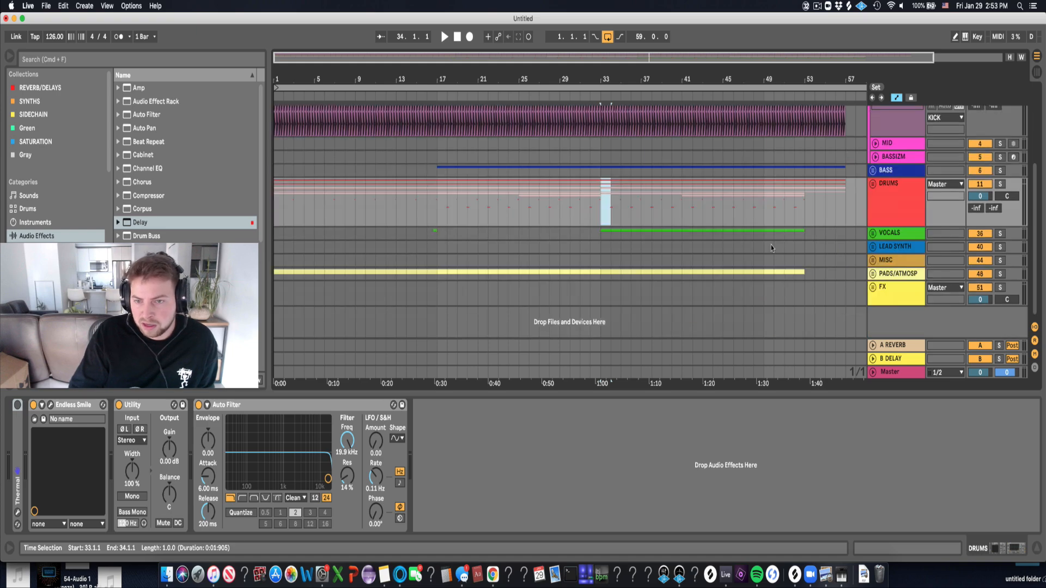
# Expand the VOCALS group, play from bar 33, and add an Auto Filter at the end of the MAIN vocal's device chain.
pyautogui.click(873, 233)
pyautogui.click(873, 236)
pyautogui.click(695, 287)
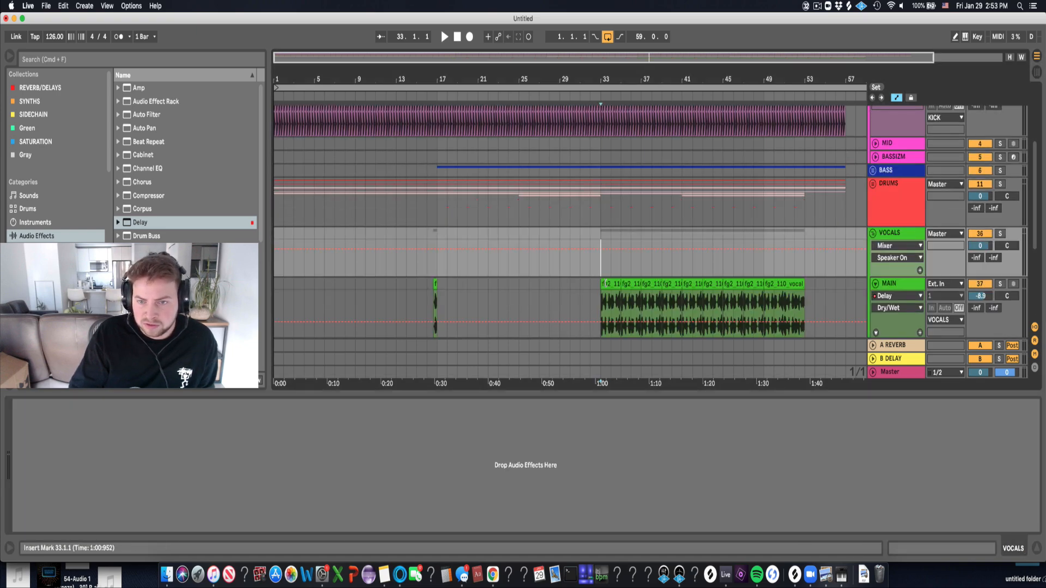
pyautogui.press('space')
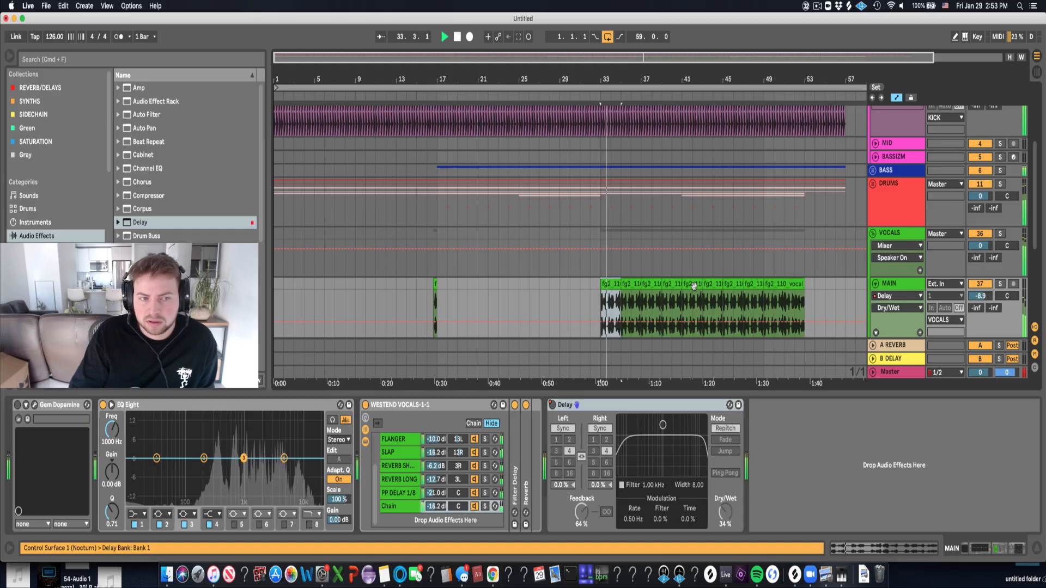
pyautogui.moveTo(147, 114); pyautogui.dragTo(851, 422)
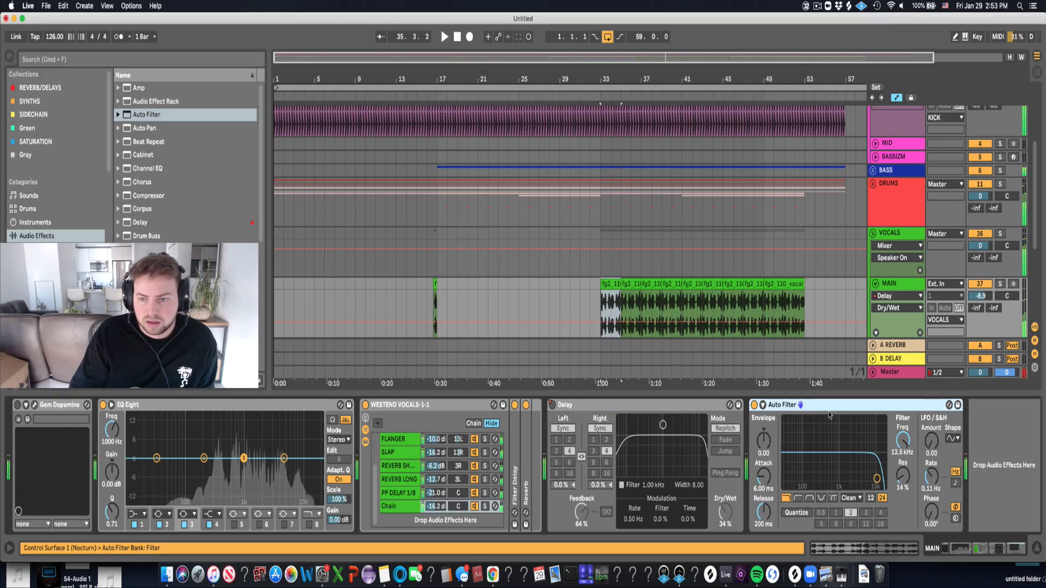
# Automate the MAIN vocal's Auto Filter frequency to rise in a curve from bar 33 up to 19.9 kHz, then stop playback.
pyautogui.moveTo(600, 315); pyautogui.dragTo(601, 320)
pyautogui.moveTo(692, 321); pyautogui.dragTo(682, 291)
pyautogui.click(600, 303)
pyautogui.press('space')
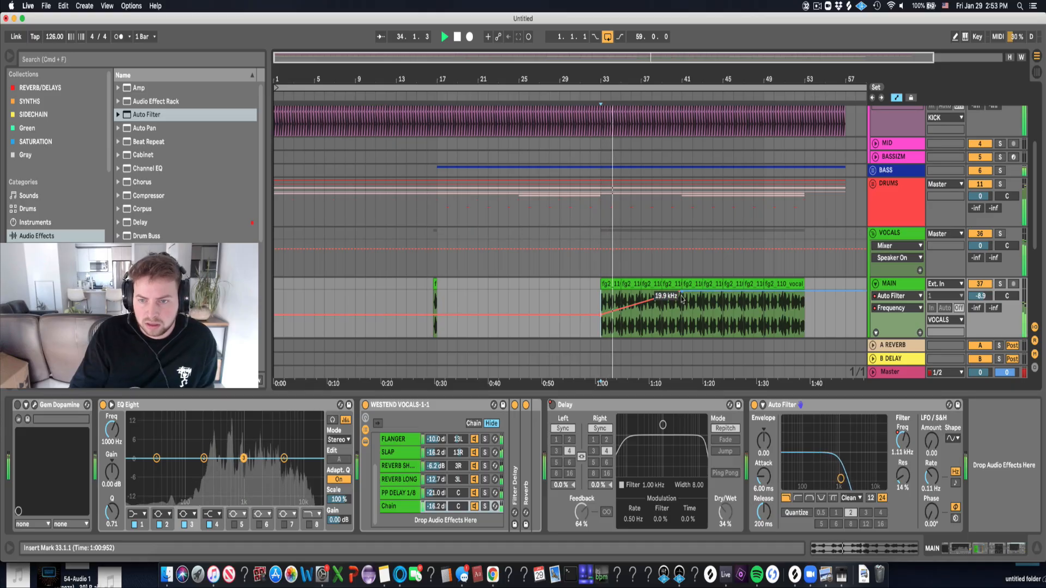
pyautogui.moveTo(681, 292)
pyautogui.mouseDown()
pyautogui.moveTo(764, 292)
pyautogui.moveTo(672, 298)
pyautogui.mouseUp()
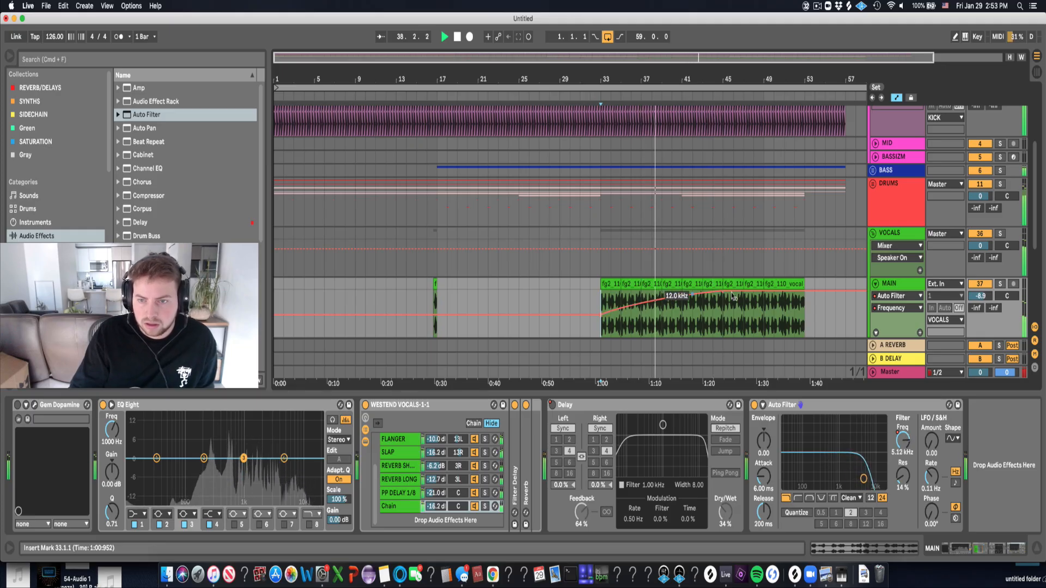
pyautogui.click(681, 204)
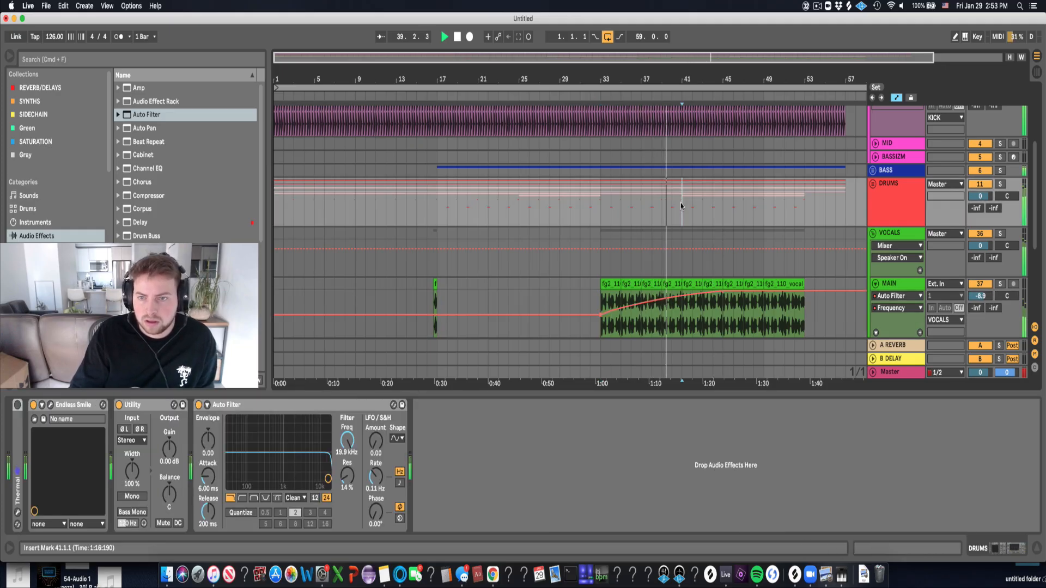
pyautogui.scroll(3, 681, 205)
pyautogui.scroll(-1, 896, 244)
pyautogui.press('space')
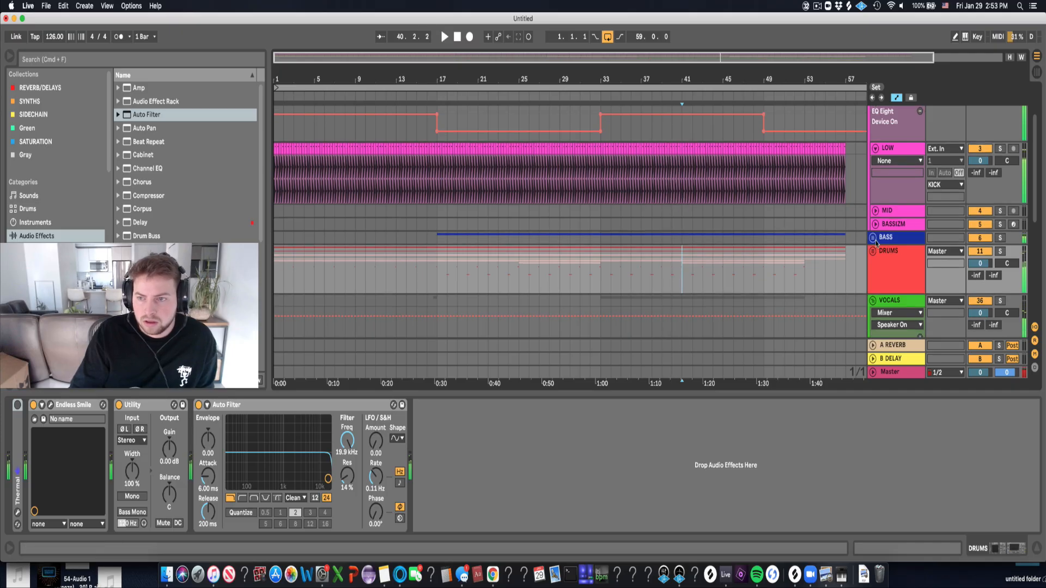
# Expand the BASS group, check the BASS and KICK device chains, and add an EQ Eight to the BASS group.
pyautogui.click(872, 237)
pyautogui.click(901, 288)
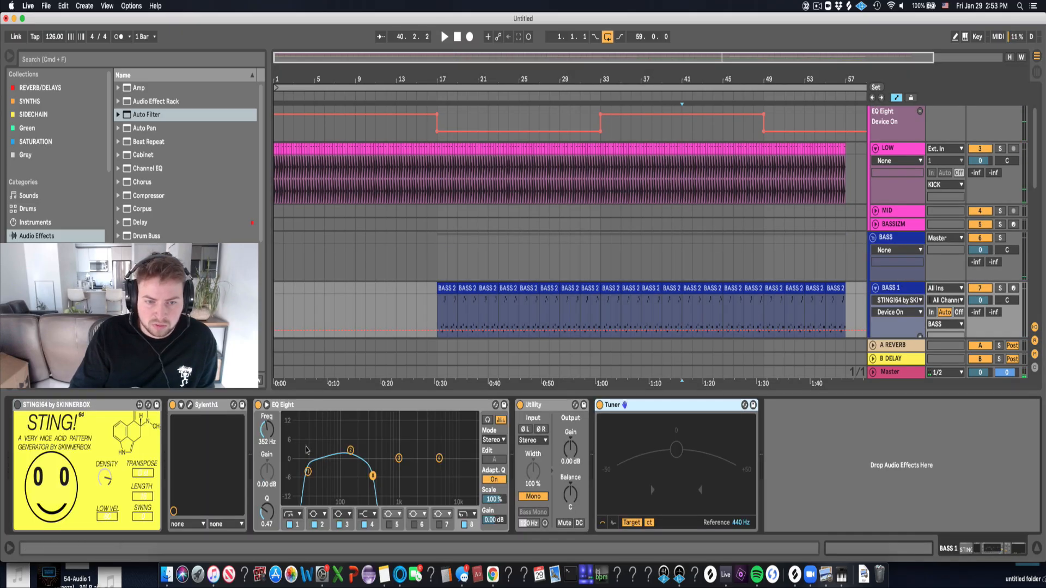
pyautogui.click(901, 238)
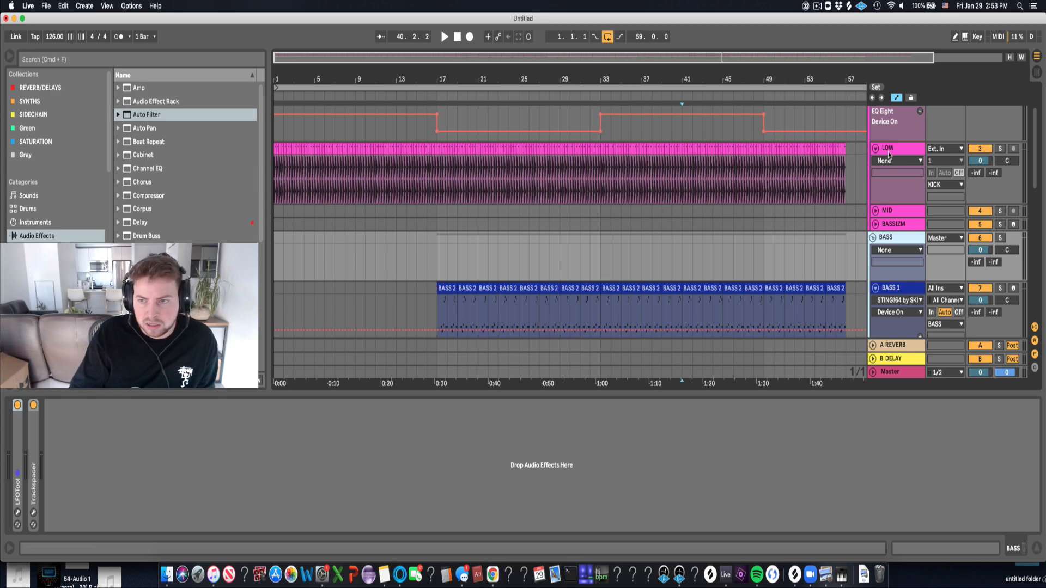
pyautogui.scroll(2, 889, 160)
pyautogui.scroll(2, 889, 159)
pyautogui.click(897, 132)
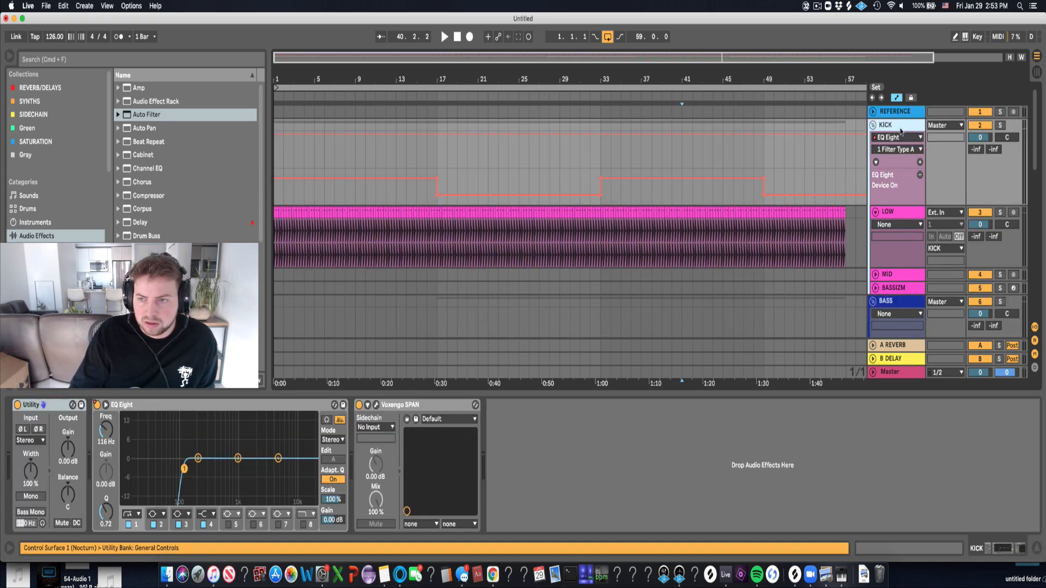
pyautogui.scroll(-2, 549, 255)
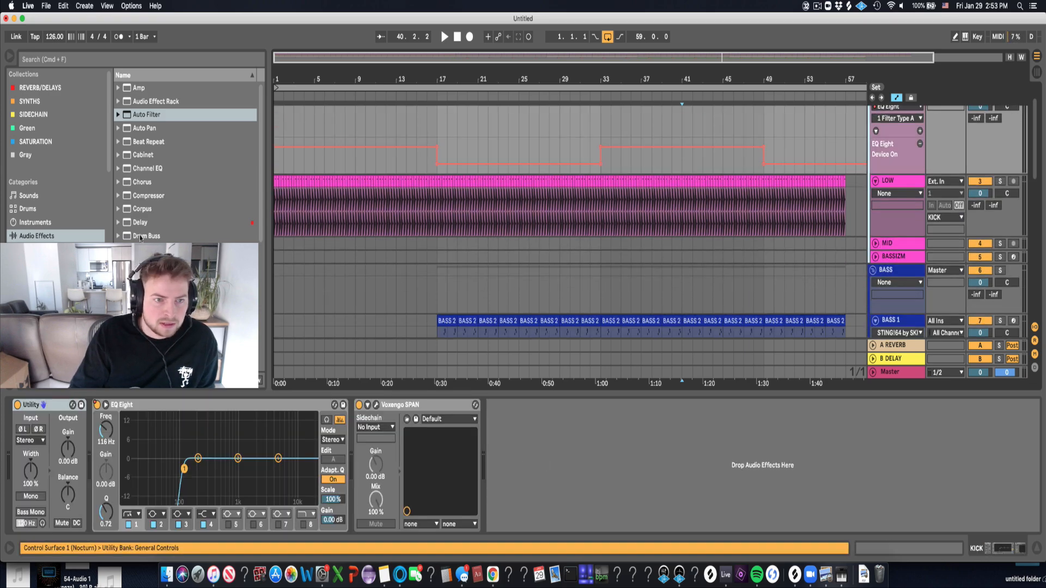
pyautogui.moveTo(146, 114); pyautogui.dragTo(866, 316)
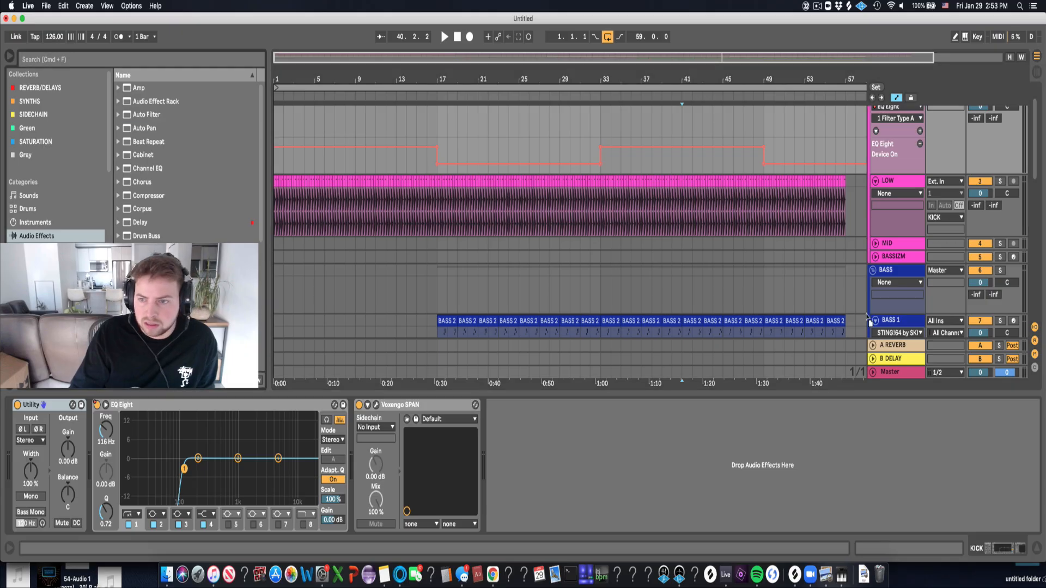
pyautogui.click(527, 294)
# Set band 1 of the BASS group's EQ Eight to a 48 dB high-pass at 116 Hz.
pyautogui.click(90, 514)
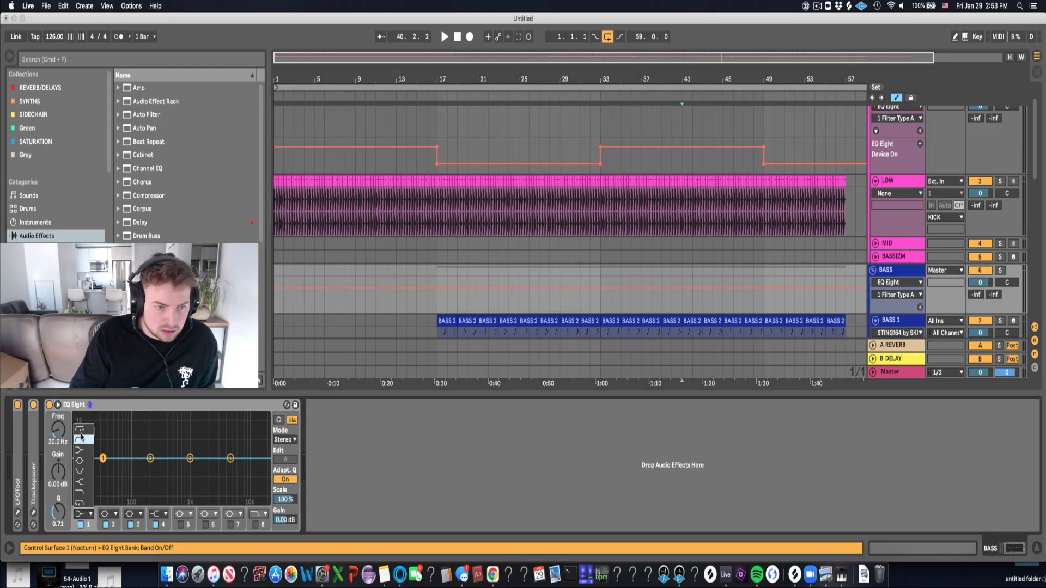
pyautogui.click(83, 429)
pyautogui.moveTo(103, 467); pyautogui.dragTo(137, 468)
pyautogui.click(554, 311)
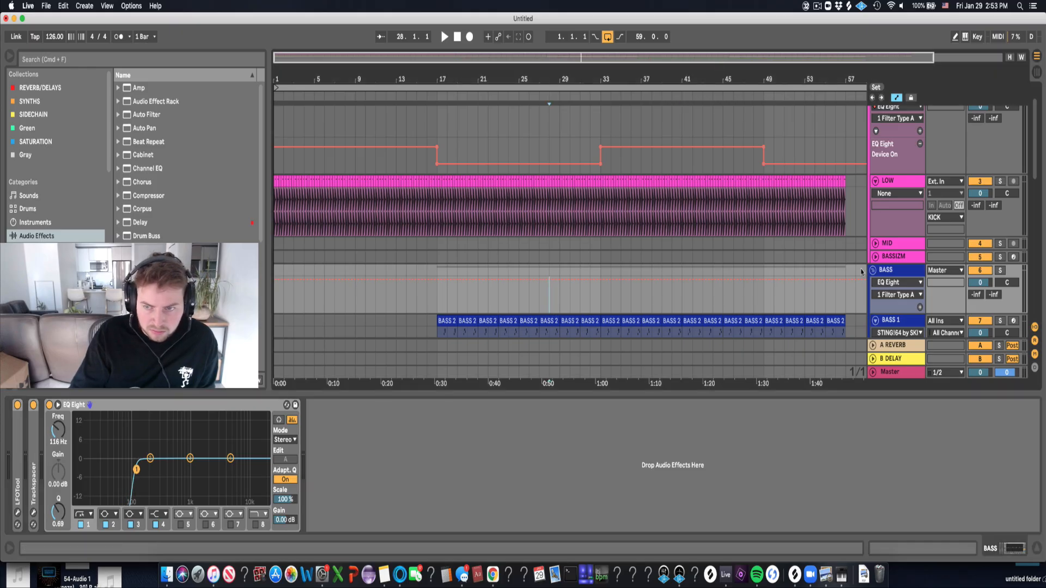
# Solo the BASS group, play from bar 33, and adjust the EQ Eight high-pass frequency to 126 Hz.
pyautogui.press('space')
pyautogui.click(1000, 271)
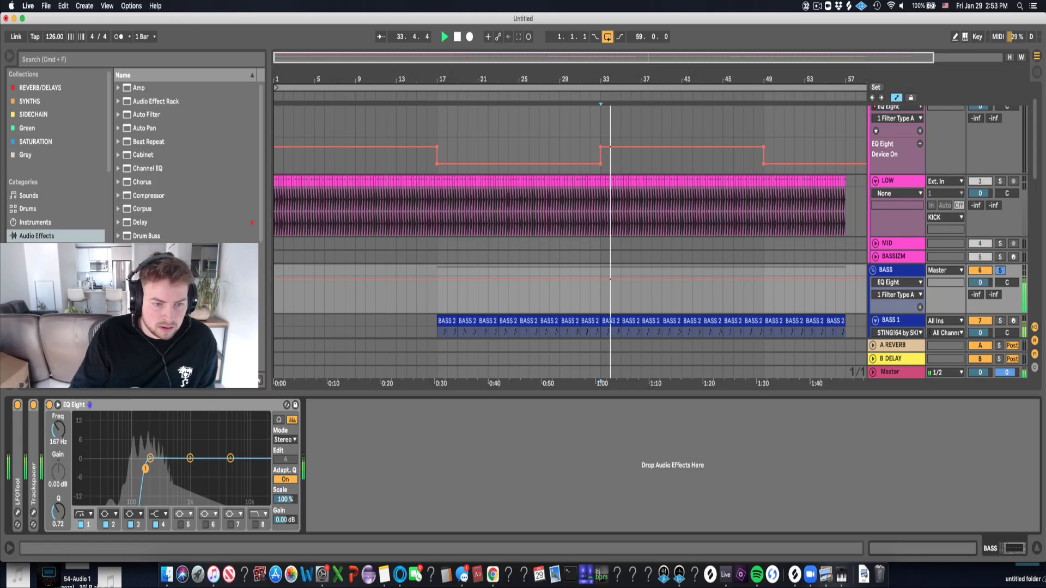
pyautogui.moveTo(145, 469); pyautogui.dragTo(139, 468)
pyautogui.press('space')
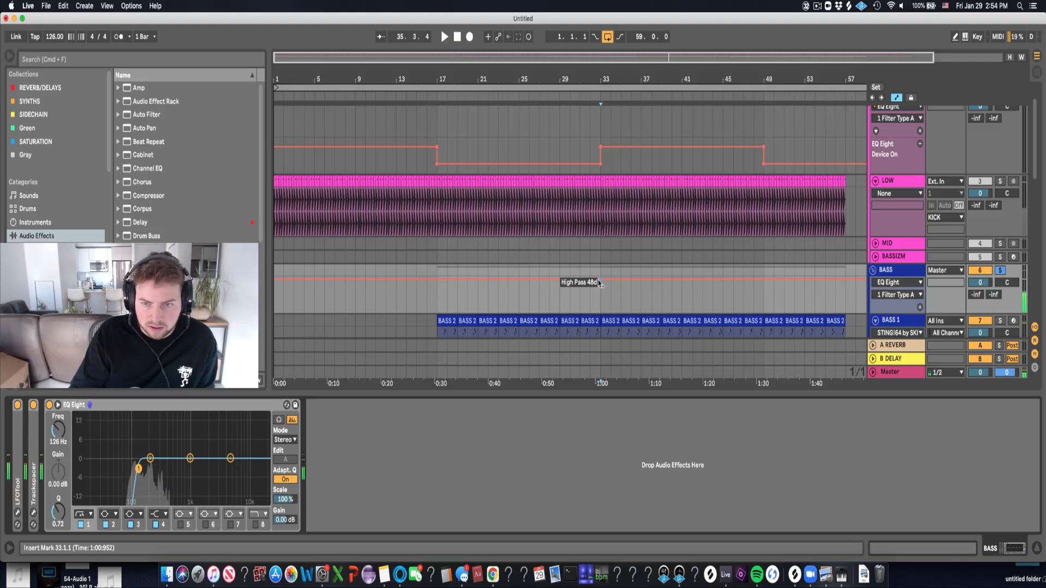
# Open the BASS group's LFOTool and reshape its volume curve, lowering the start and end points to the bottom and bending the rise more steeply.
pyautogui.click(897, 271)
pyautogui.scroll(-2, 897, 311)
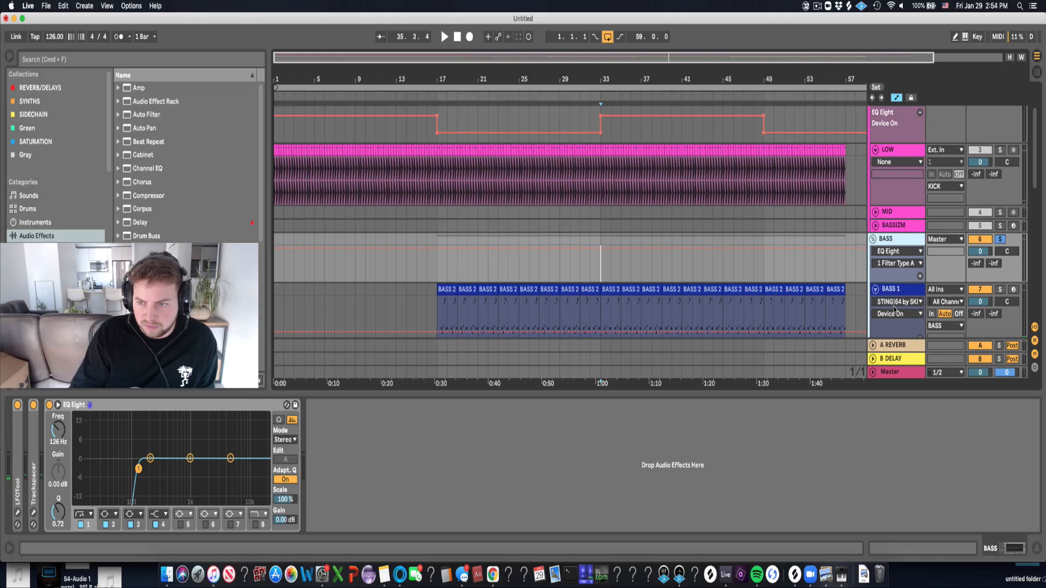
pyautogui.doubleClick(19, 467)
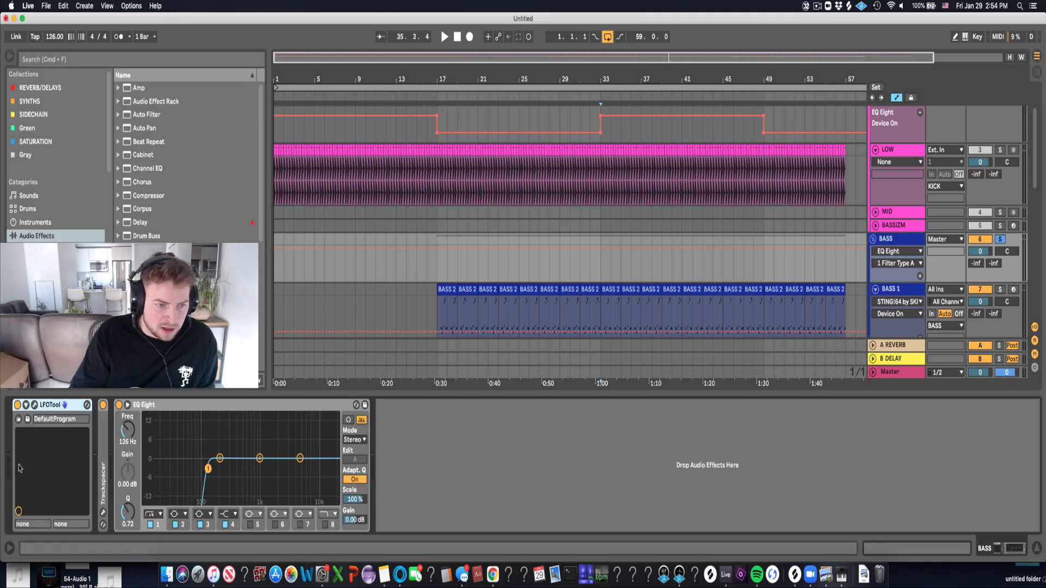
pyautogui.click(35, 406)
pyautogui.moveTo(174, 117); pyautogui.dragTo(172, 102)
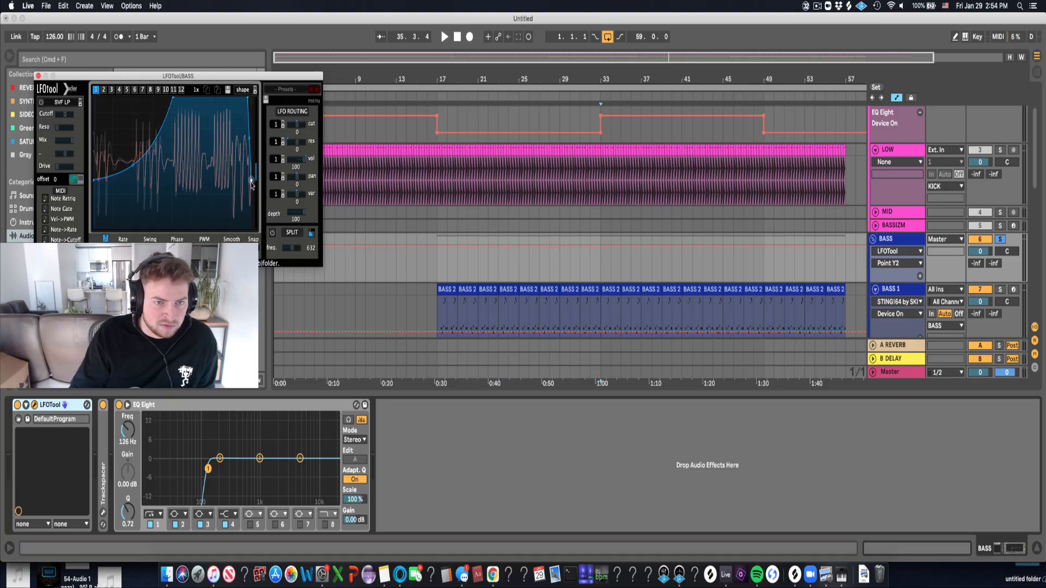
pyautogui.moveTo(251, 192); pyautogui.dragTo(250, 196)
pyautogui.moveTo(94, 194); pyautogui.dragTo(93, 218)
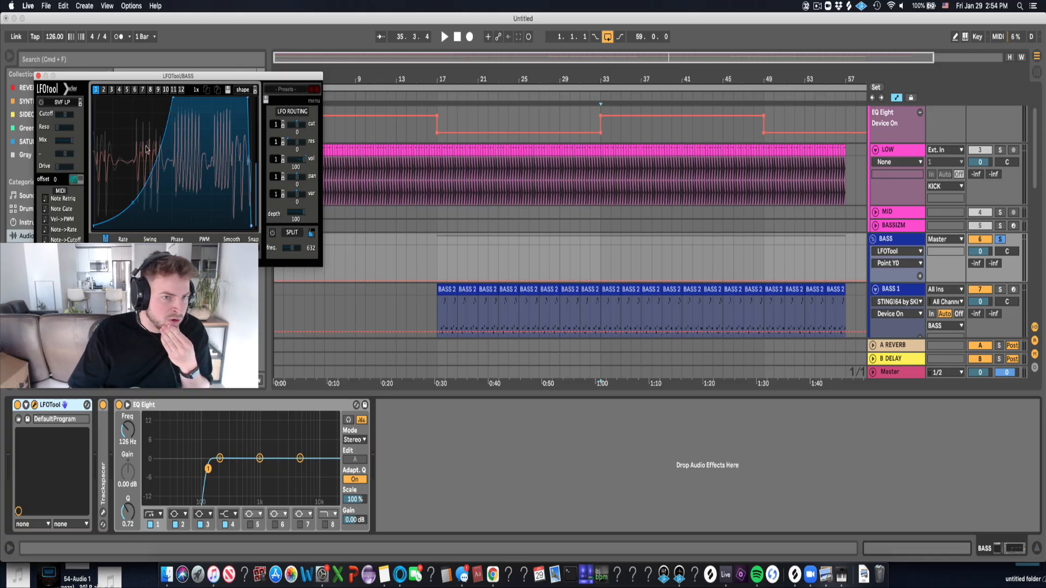
pyautogui.moveTo(144, 202); pyautogui.dragTo(146, 209)
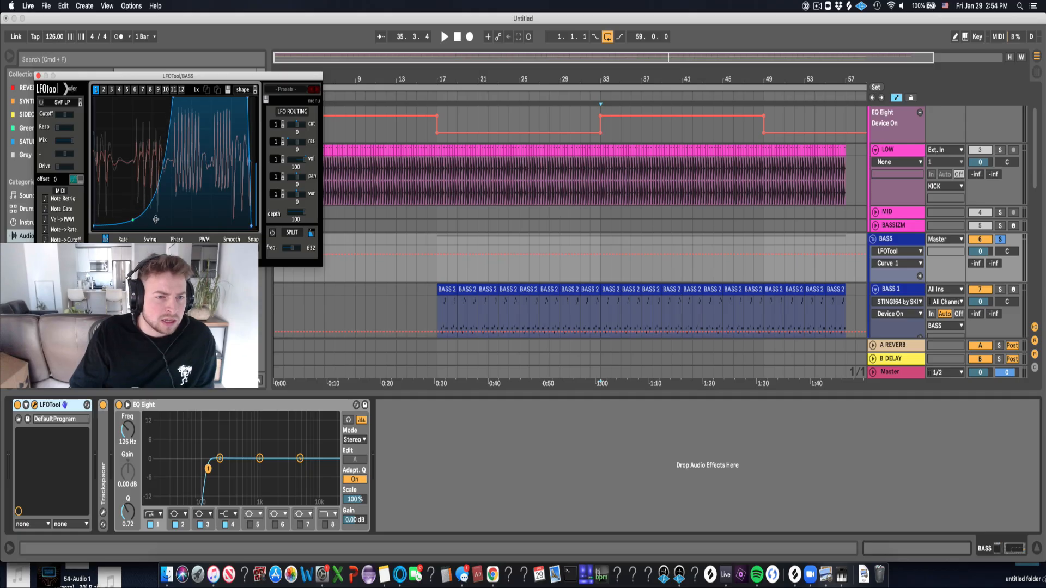
# Audition the soloed bass with its reshaped LFOTool curve from bar 33.
pyautogui.click(448, 291)
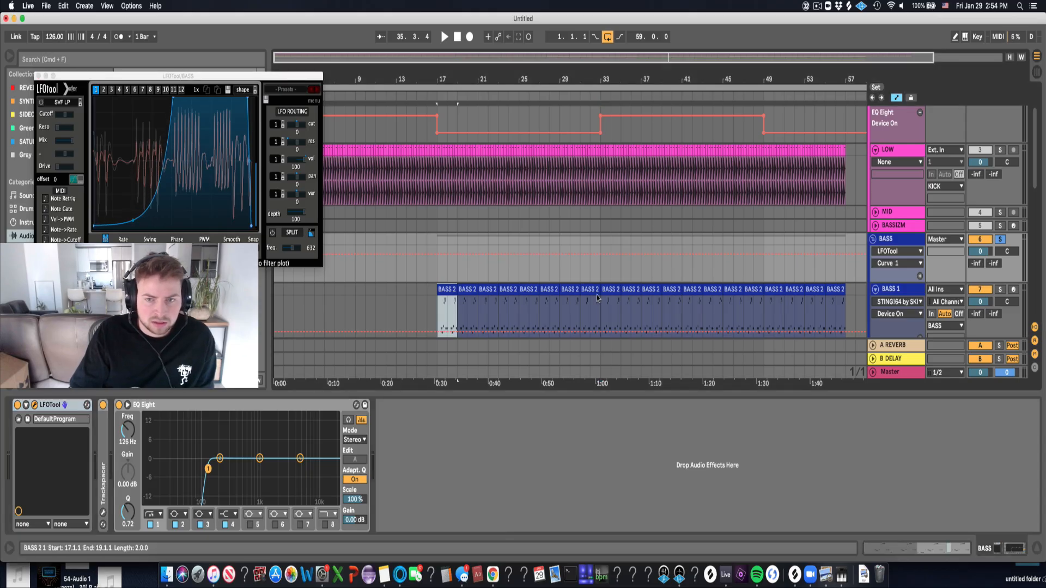
pyautogui.click(611, 291)
pyautogui.press('space')
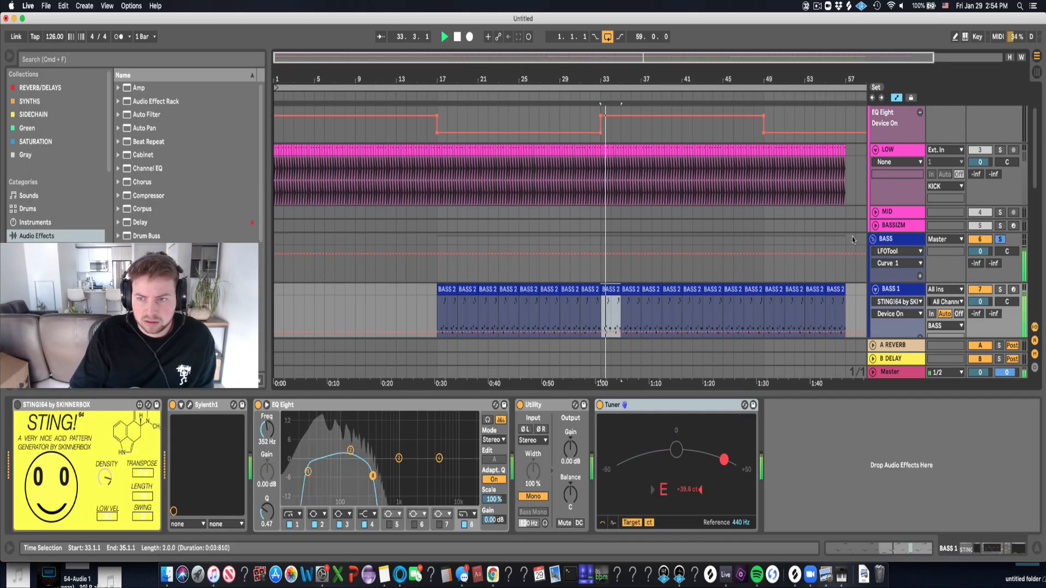
pyautogui.press('space')
# In a new automation lane, switch the BASS group's EQ Eight on only between bars 33 and 49.
pyautogui.click(893, 239)
pyautogui.rightClick(119, 405)
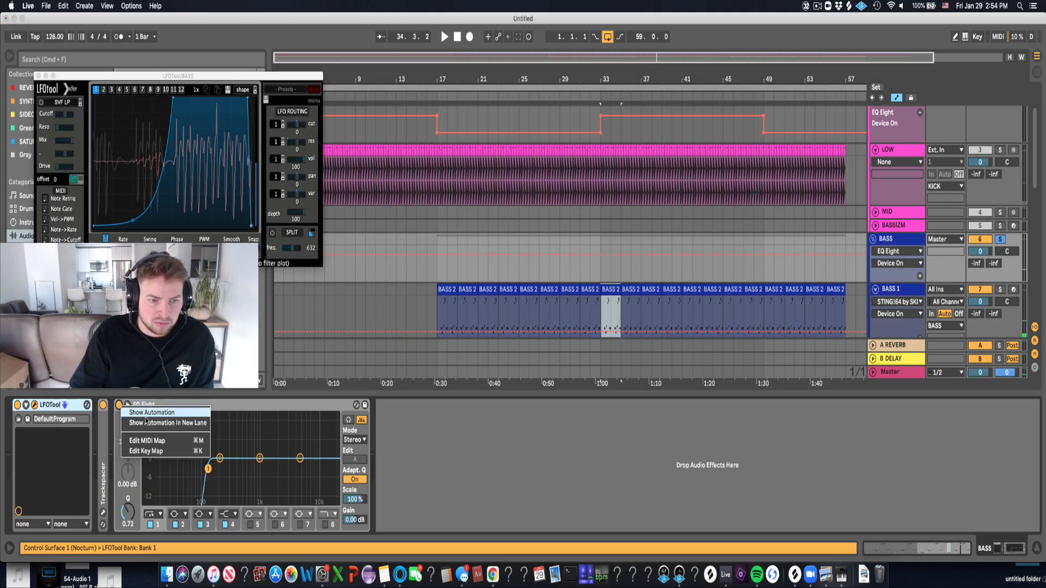
pyautogui.click(150, 422)
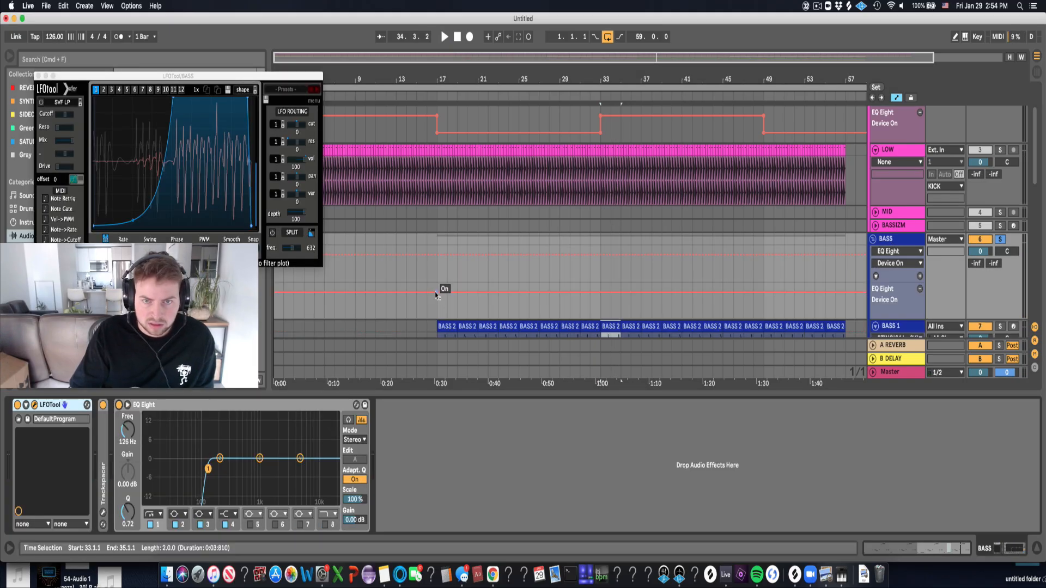
pyautogui.click(602, 292)
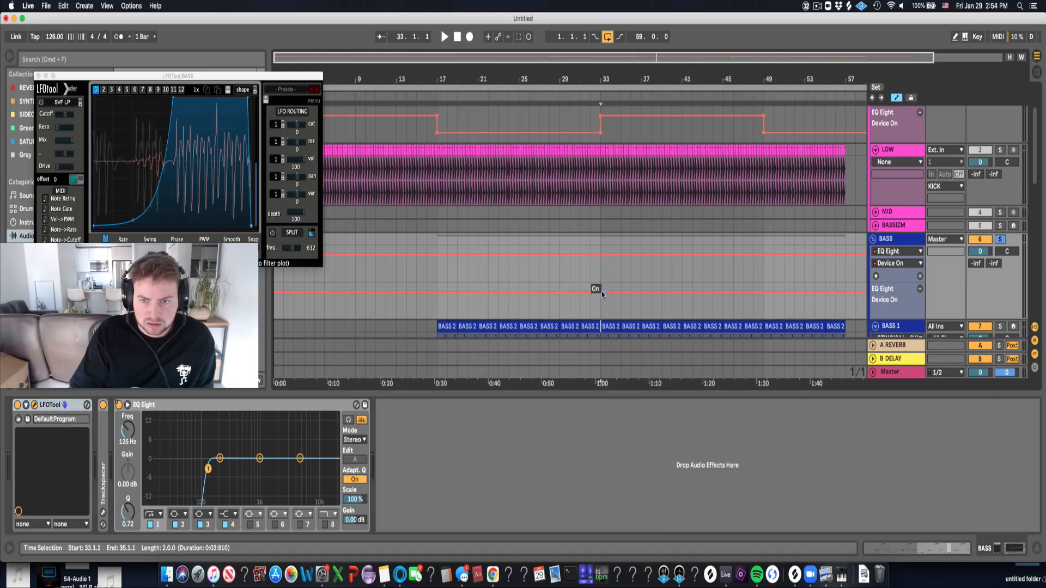
pyautogui.moveTo(605, 293)
pyautogui.mouseDown()
pyautogui.moveTo(590, 309)
pyautogui.moveTo(601, 309)
pyautogui.mouseUp()
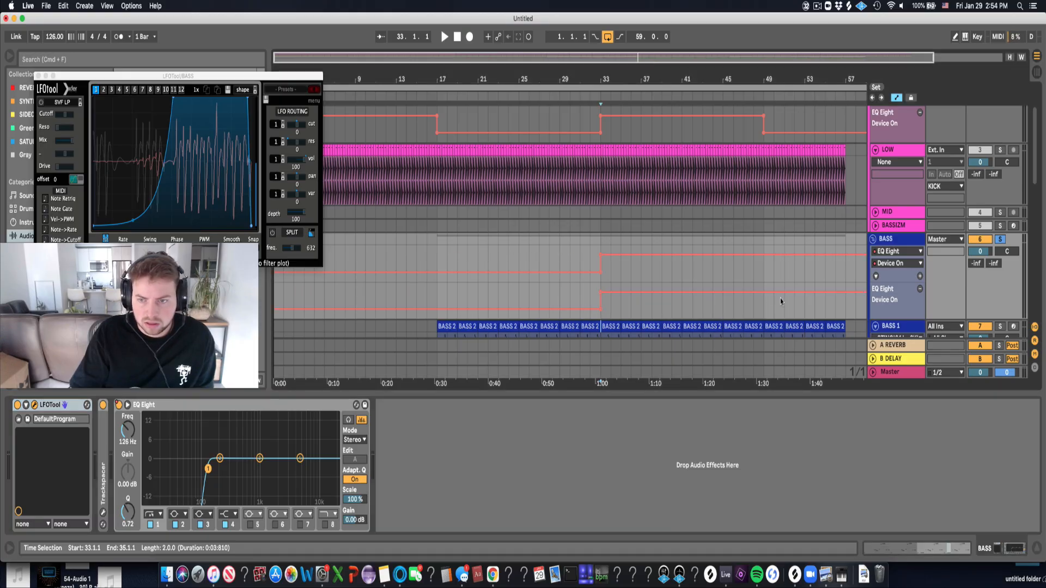
pyautogui.moveTo(763, 293); pyautogui.dragTo(764, 309)
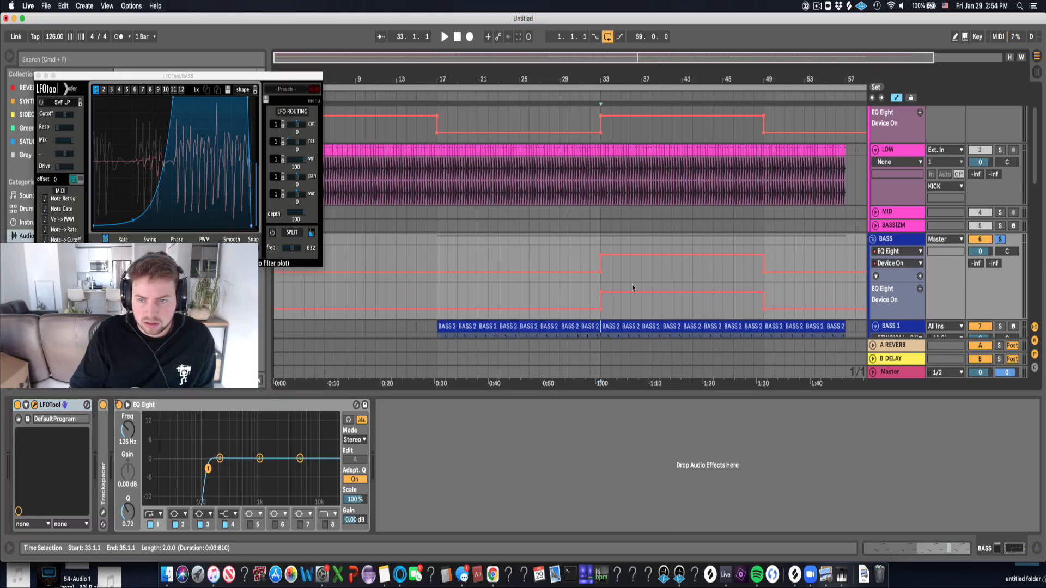
# Unsolo the BASS group and play the arrangement from bar 33 to check the low cut.
pyautogui.click(602, 313)
pyautogui.moveTo(592, 292); pyautogui.dragTo(611, 306)
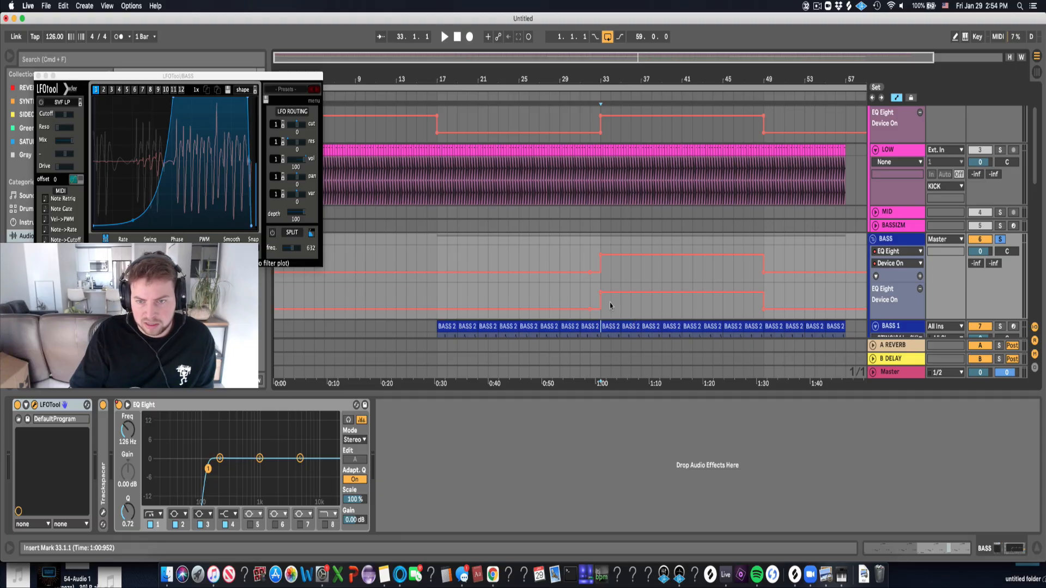
pyautogui.press('space')
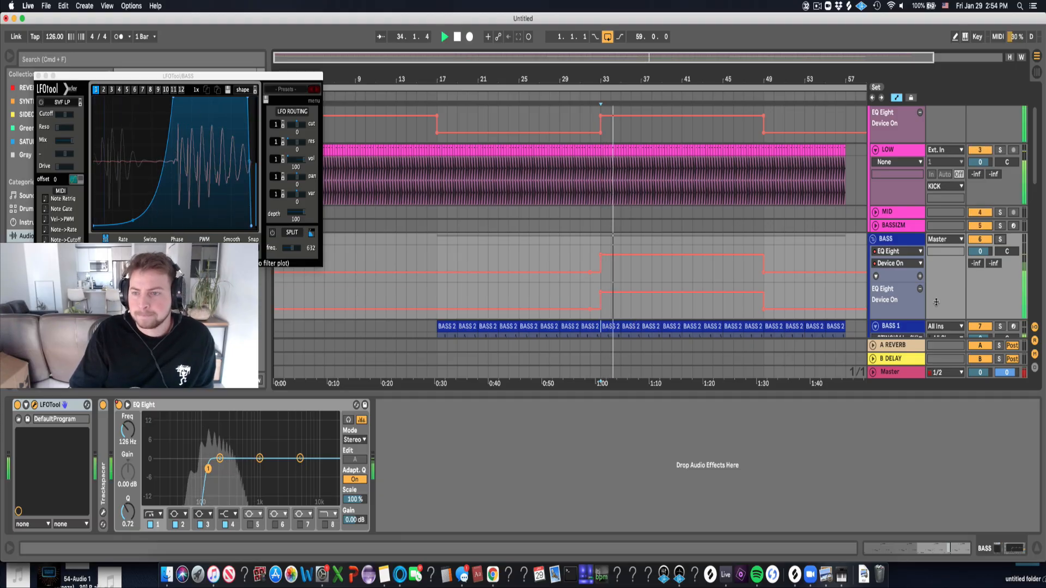
pyautogui.scroll(-3, 844, 253)
pyautogui.press('space')
# Automate BASS 1's EQ Eight band 8 frequency to ramp up from 352 Hz at bar 33 until bar 48, returning at bar 49.
pyautogui.click(588, 283)
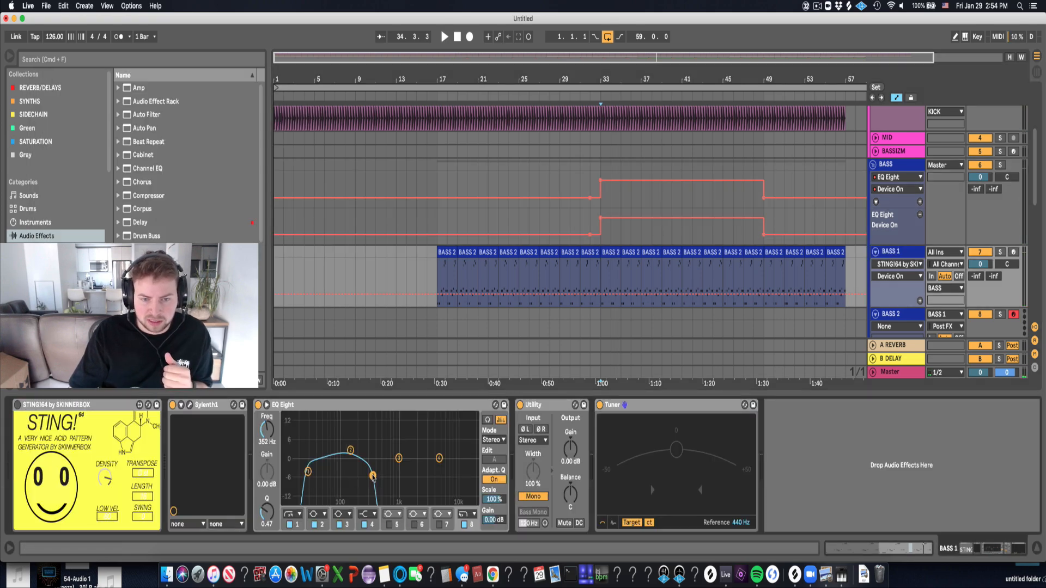
pyautogui.rightClick(260, 435)
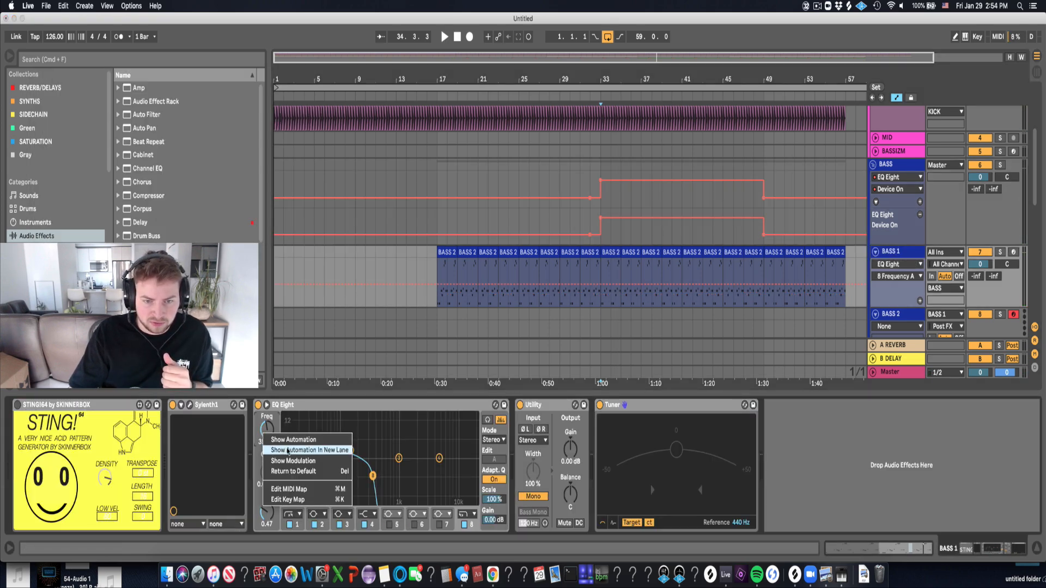
pyautogui.click(305, 450)
pyautogui.click(600, 321)
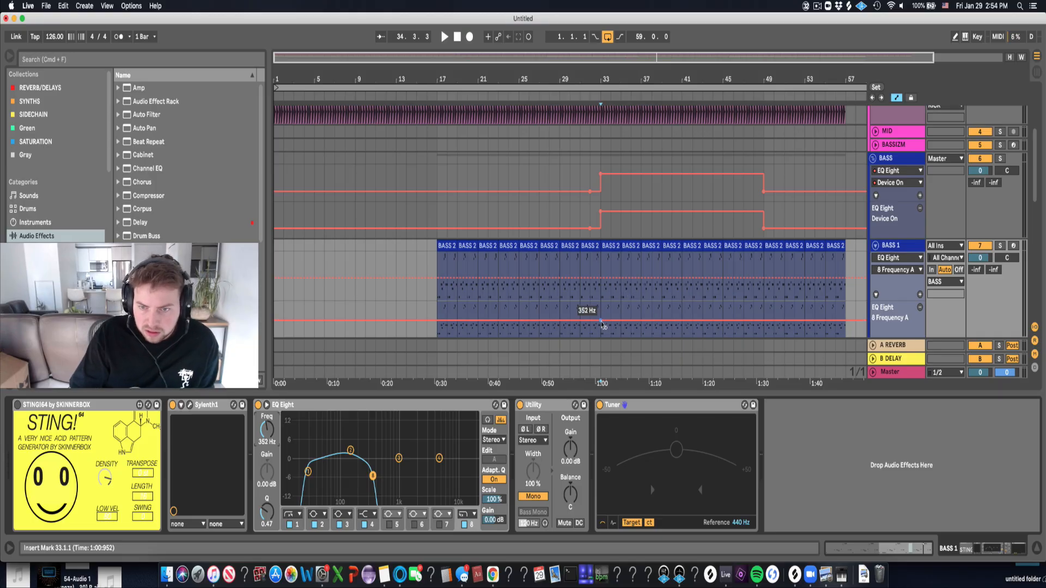
pyautogui.moveTo(748, 321); pyautogui.dragTo(753, 303)
# Play BASS 1 from bar 38, solo it briefly, and lower its track volume to -3.3 dB.
pyautogui.click(652, 327)
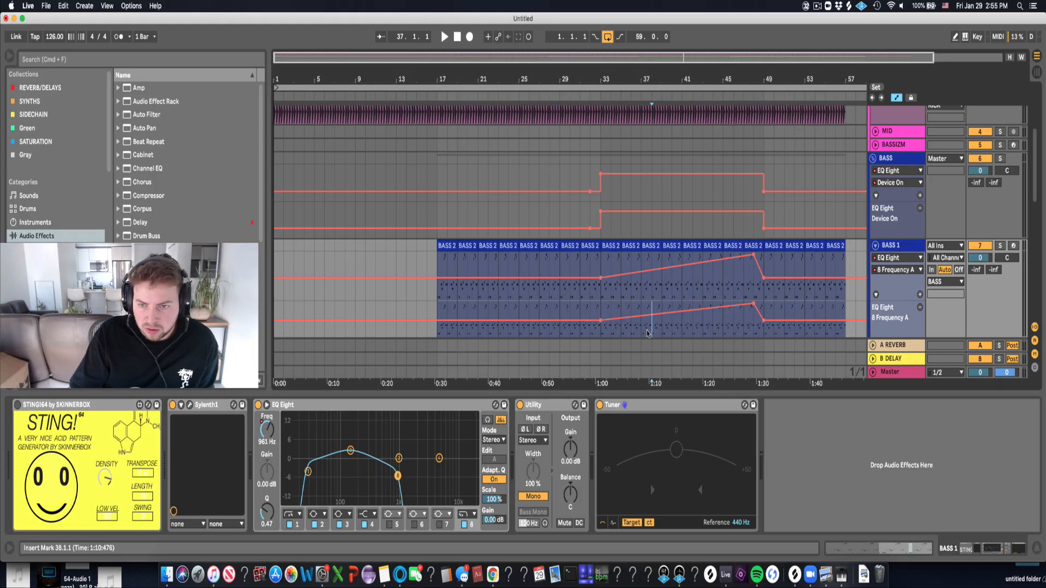
pyautogui.press('space')
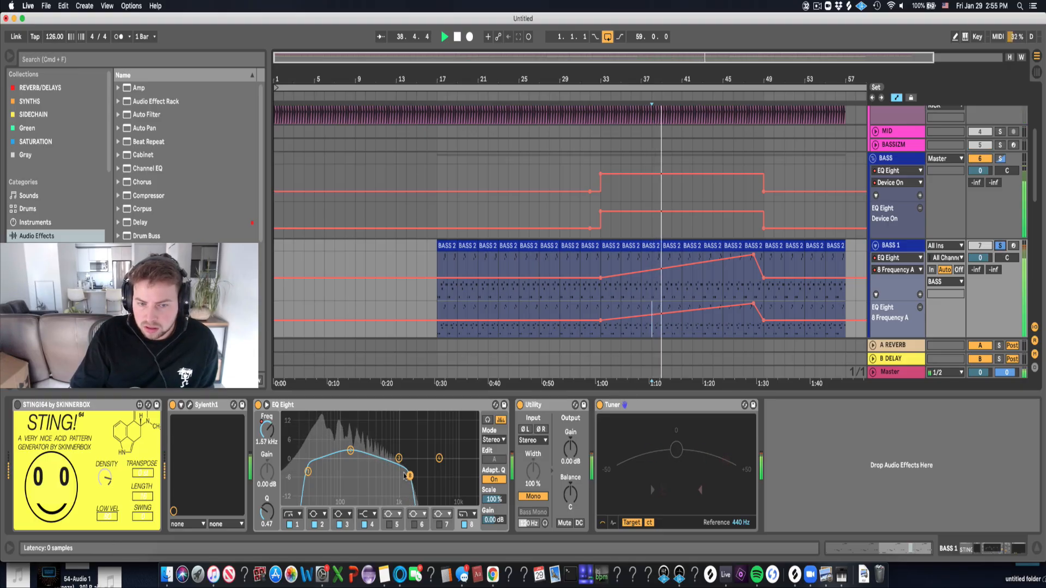
pyautogui.click(999, 246)
pyautogui.click(980, 258)
pyautogui.moveTo(980, 258); pyautogui.dragTo(980, 261)
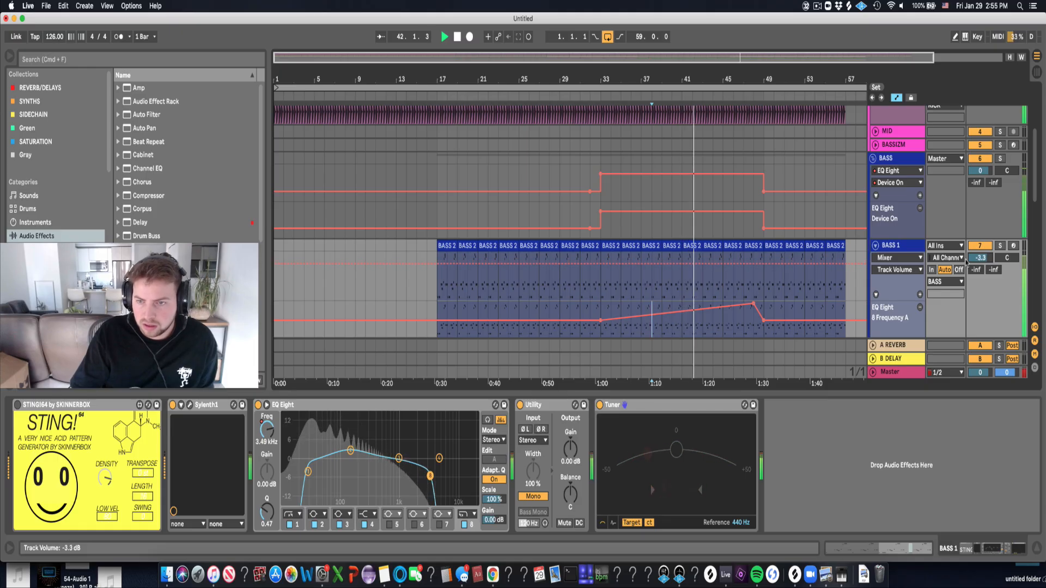
# Collapse the BASS group, check the vocal automation, and expand the DRUMS group with its device chain shown.
pyautogui.click(873, 159)
pyautogui.scroll(3, 621, 254)
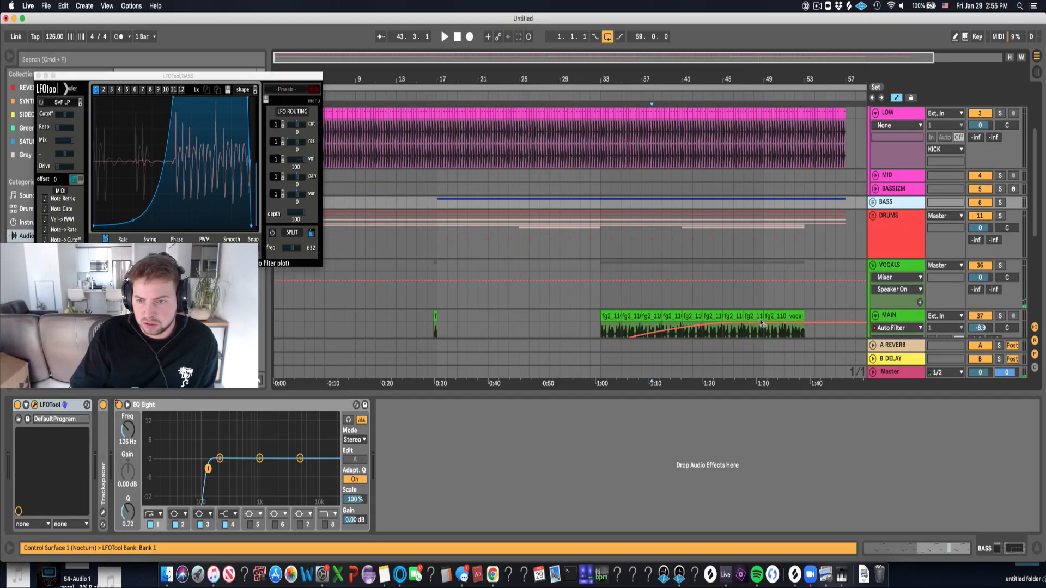
pyautogui.scroll(-3, 762, 323)
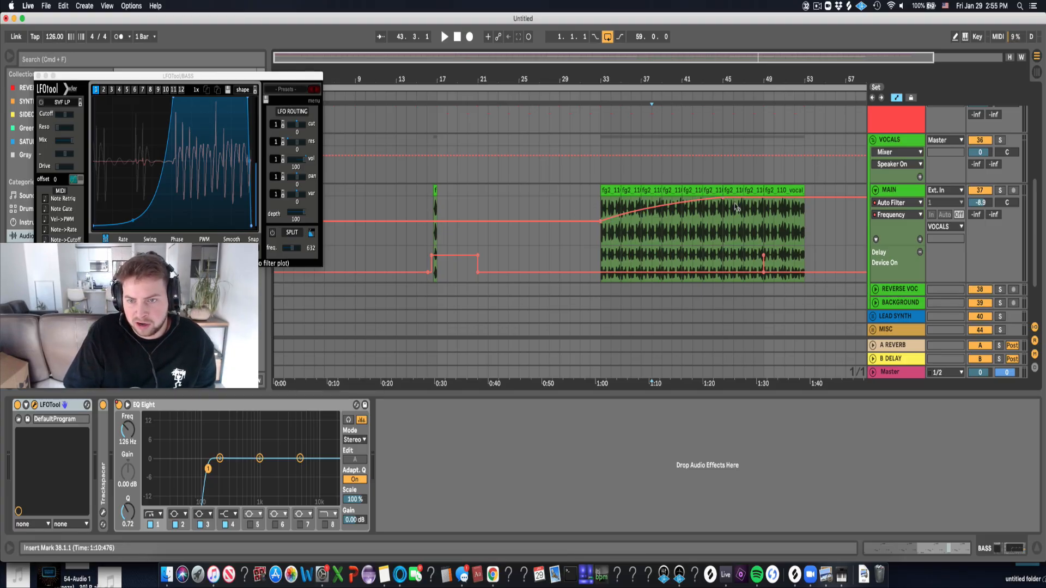
pyautogui.scroll(3, 874, 158)
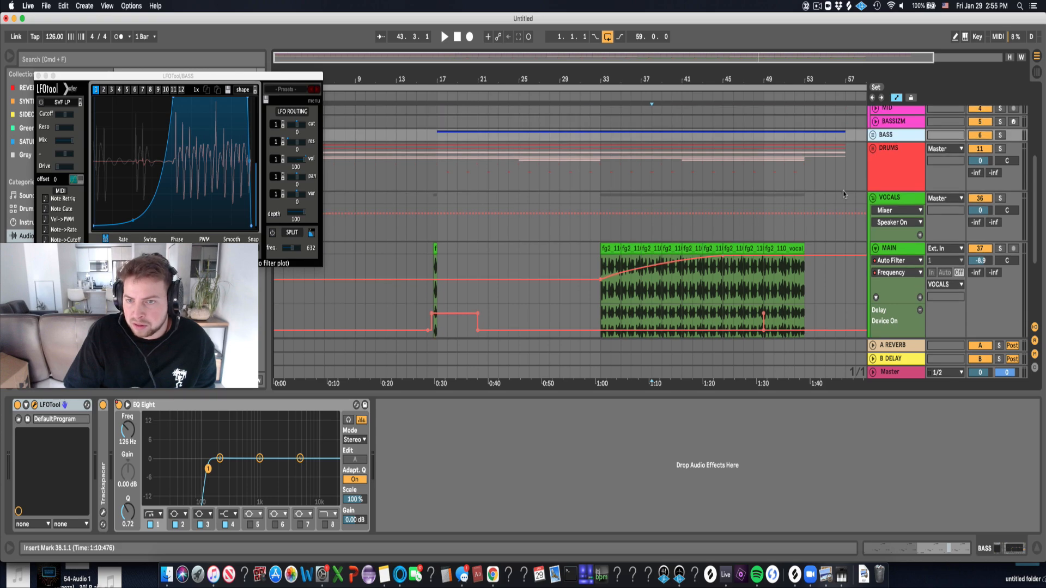
pyautogui.click(874, 158)
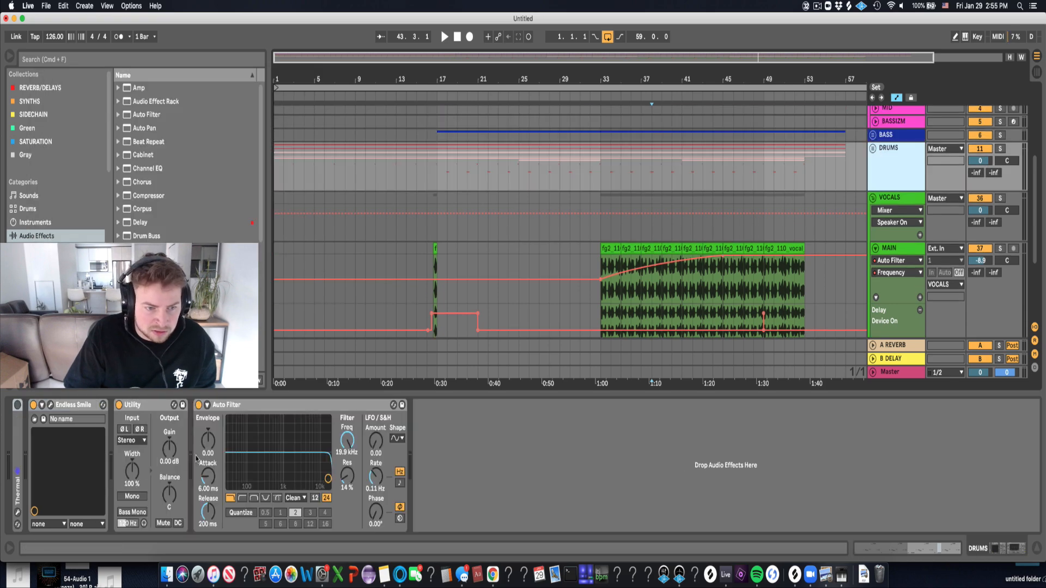
pyautogui.click(872, 148)
pyautogui.scroll(-2, 654, 218)
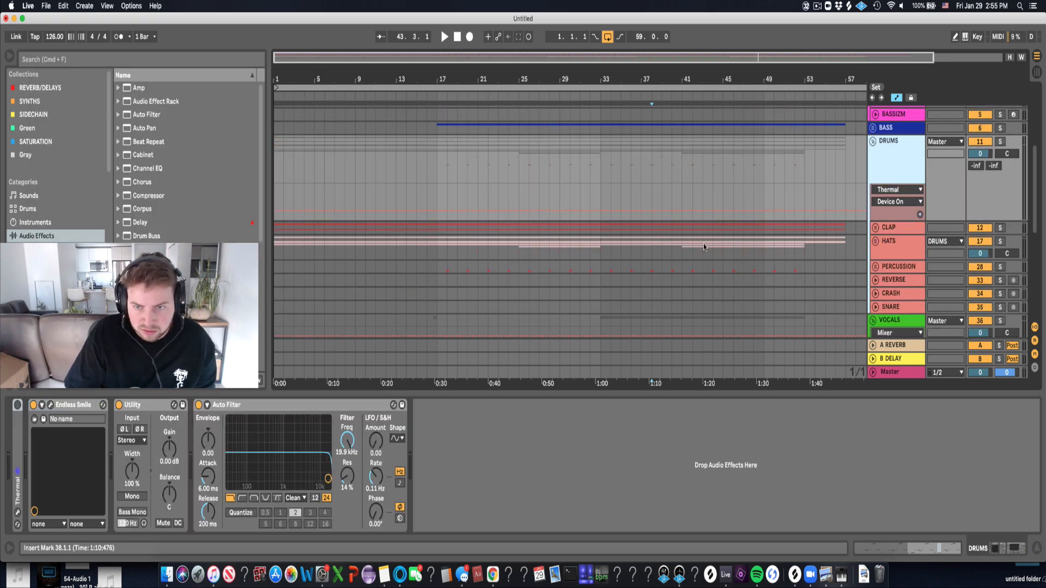
# Set the DRUMS group's Utility gain to -2.78 dB and automate the device on only between bars 33 and 49.
pyautogui.moveTo(169, 453); pyautogui.dragTo(169, 459)
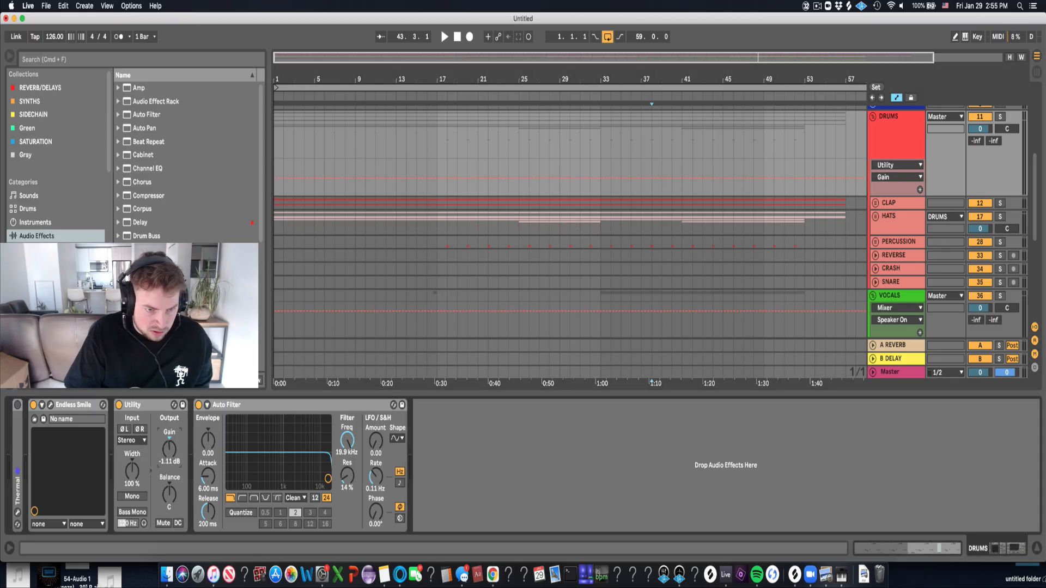
pyautogui.rightClick(169, 453)
pyautogui.rightClick(119, 406)
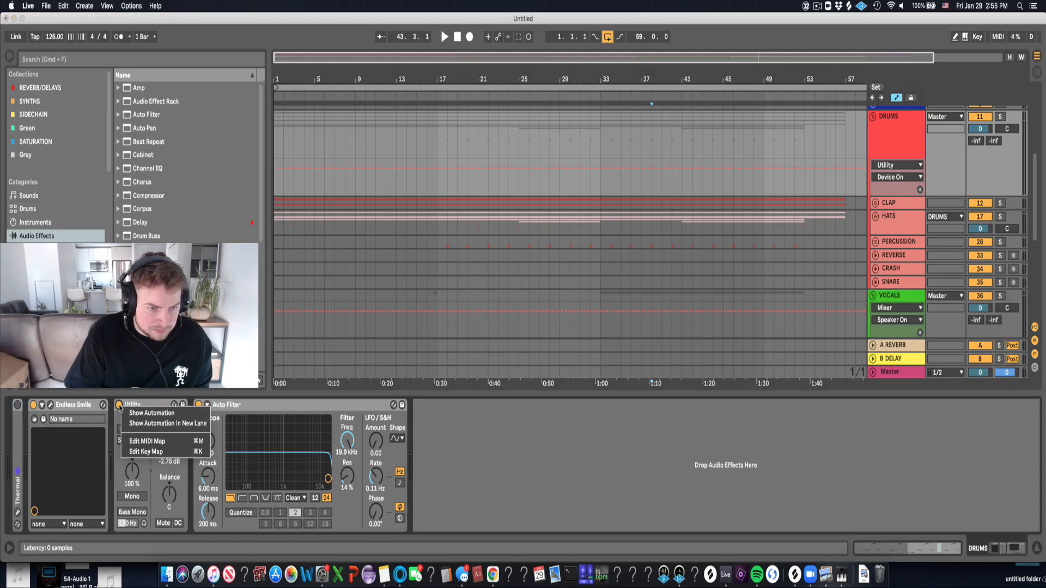
pyautogui.click(154, 424)
pyautogui.moveTo(570, 205); pyautogui.dragTo(579, 222)
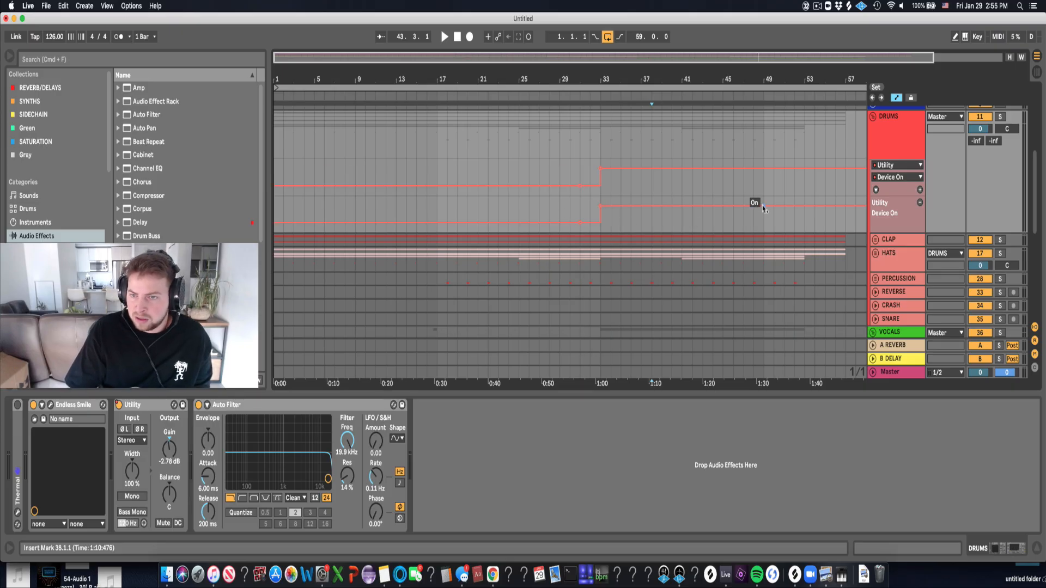
pyautogui.moveTo(770, 209); pyautogui.dragTo(770, 223)
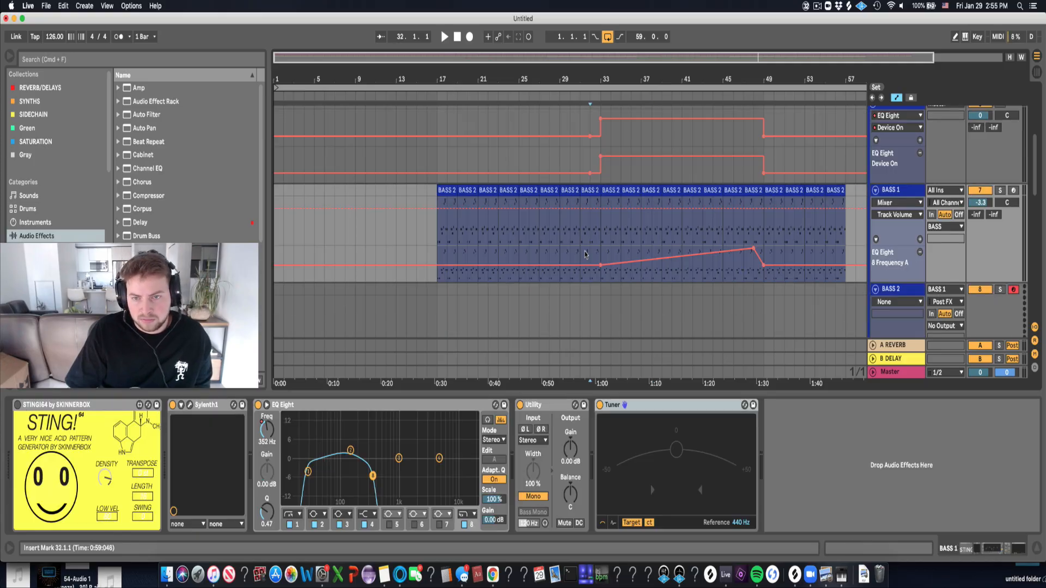
# Play the arrangement from bar 32 and collapse the KICK and BASS groups.
pyautogui.scroll(8, 900, 170)
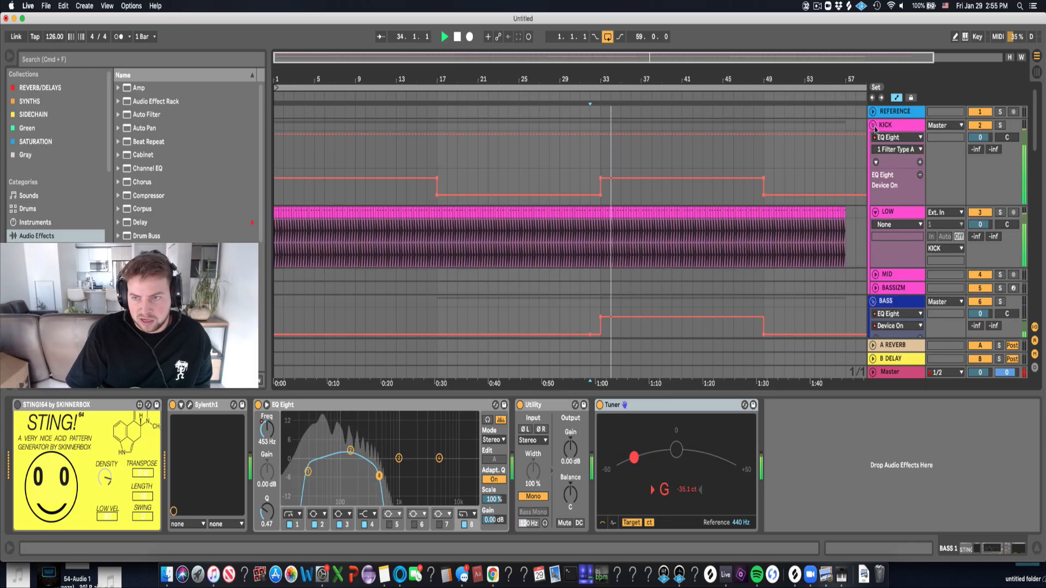
pyautogui.click(873, 126)
pyautogui.click(873, 139)
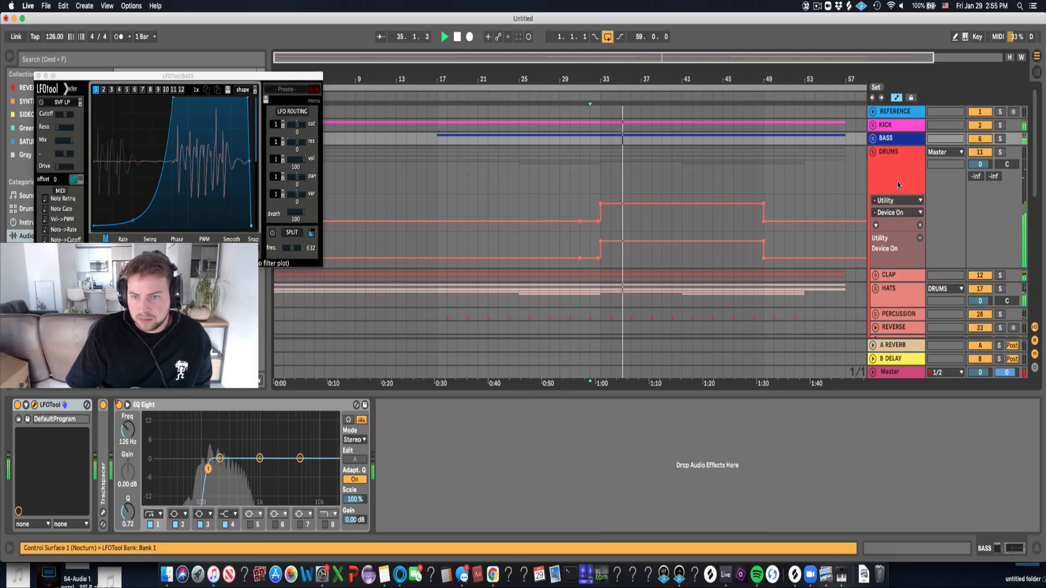
# Show the DRUMS group's Auto Filter frequency automation and place a 19.9 kHz breakpoint at bar 33.
pyautogui.click(897, 181)
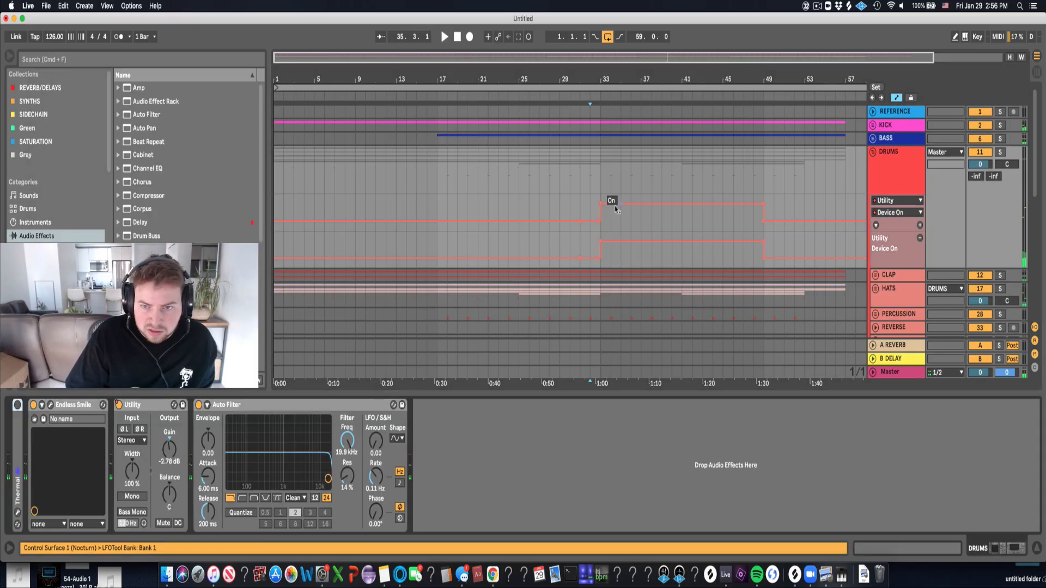
pyautogui.moveTo(341, 452); pyautogui.dragTo(341, 456)
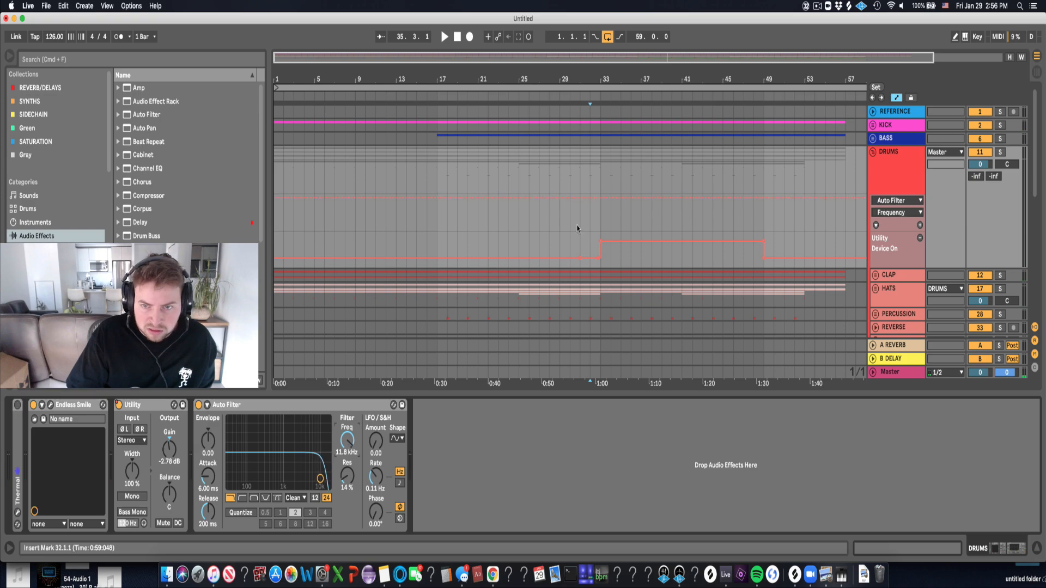
pyautogui.moveTo(602, 205); pyautogui.dragTo(601, 194)
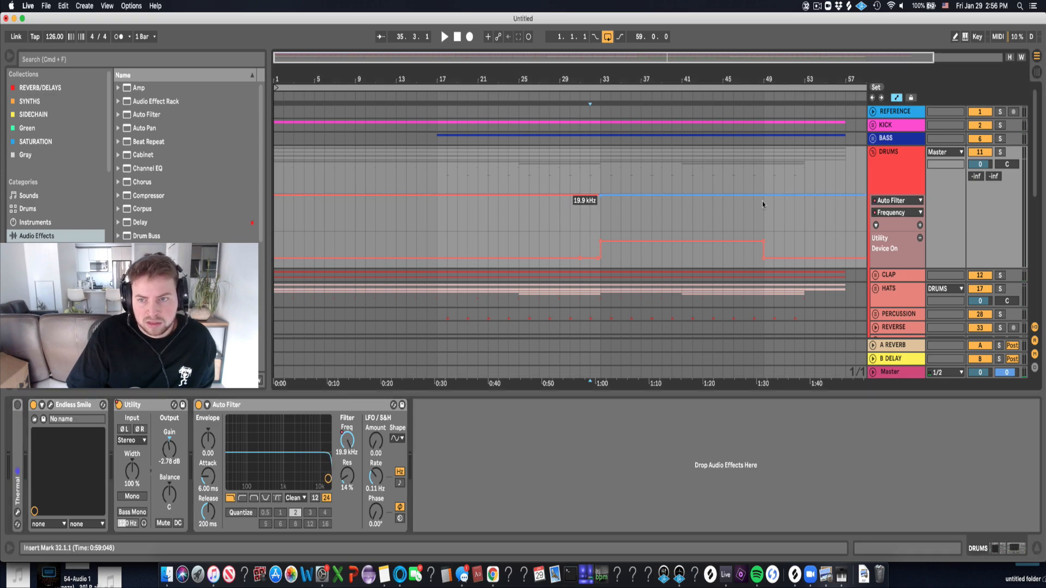
# During playback from bar 32, dip the DRUMS Auto Filter frequency to about 3.3 kHz at bar 41 and raise it again by bar 48.
pyautogui.press('space')
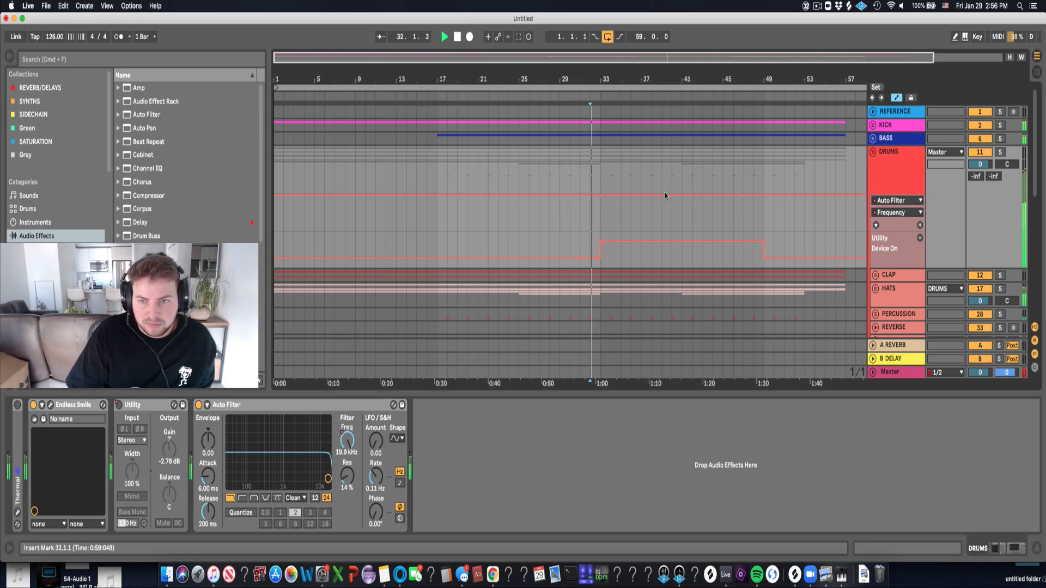
pyautogui.moveTo(672, 195); pyautogui.dragTo(672, 206)
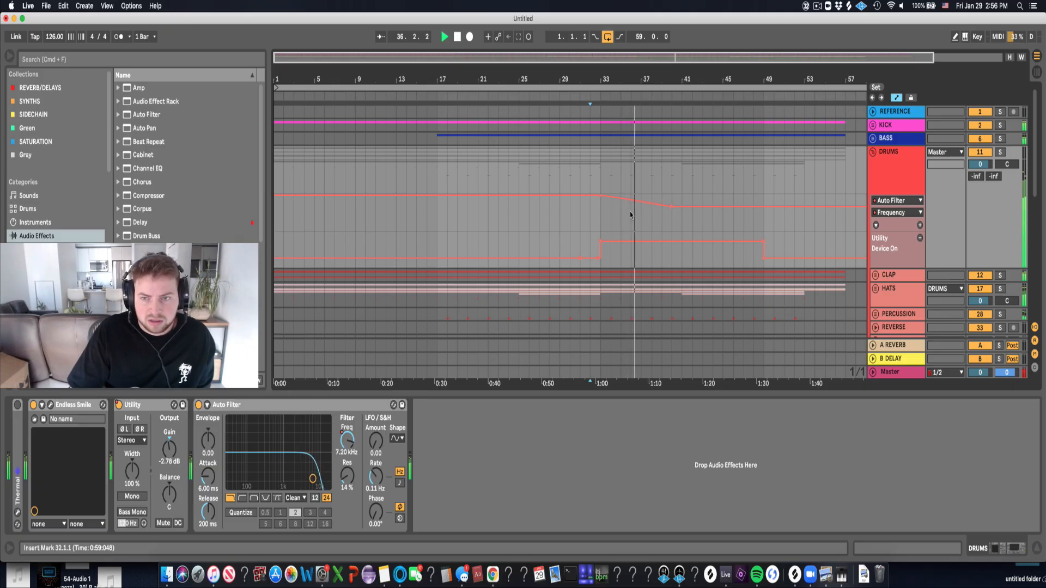
pyautogui.moveTo(673, 207); pyautogui.dragTo(672, 204)
pyautogui.moveTo(752, 206); pyautogui.dragTo(753, 196)
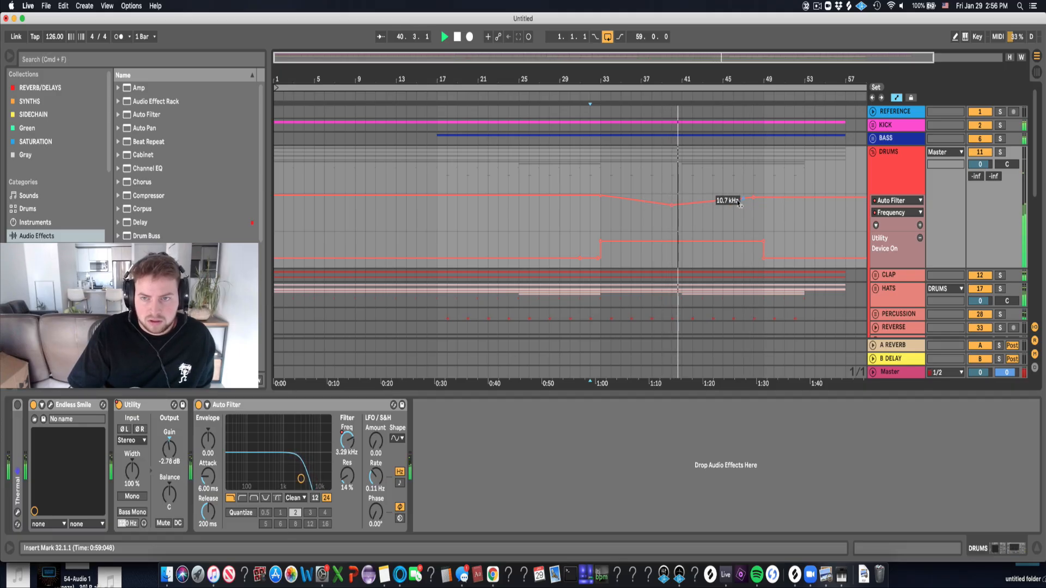
pyautogui.moveTo(671, 205); pyautogui.dragTo(681, 204)
pyautogui.scroll(-1, 829, 186)
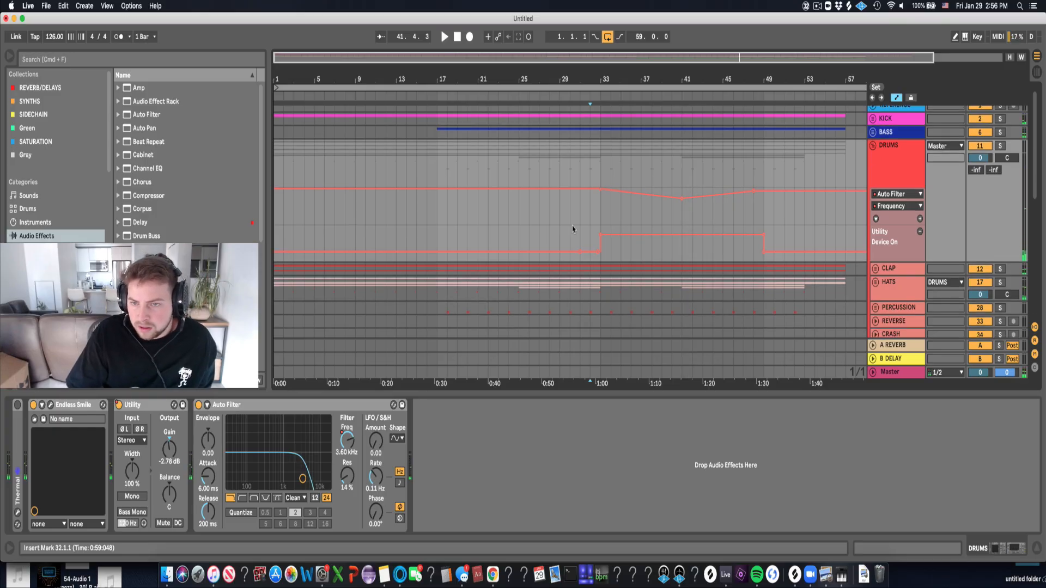
pyautogui.moveTo(753, 190); pyautogui.dragTo(753, 188)
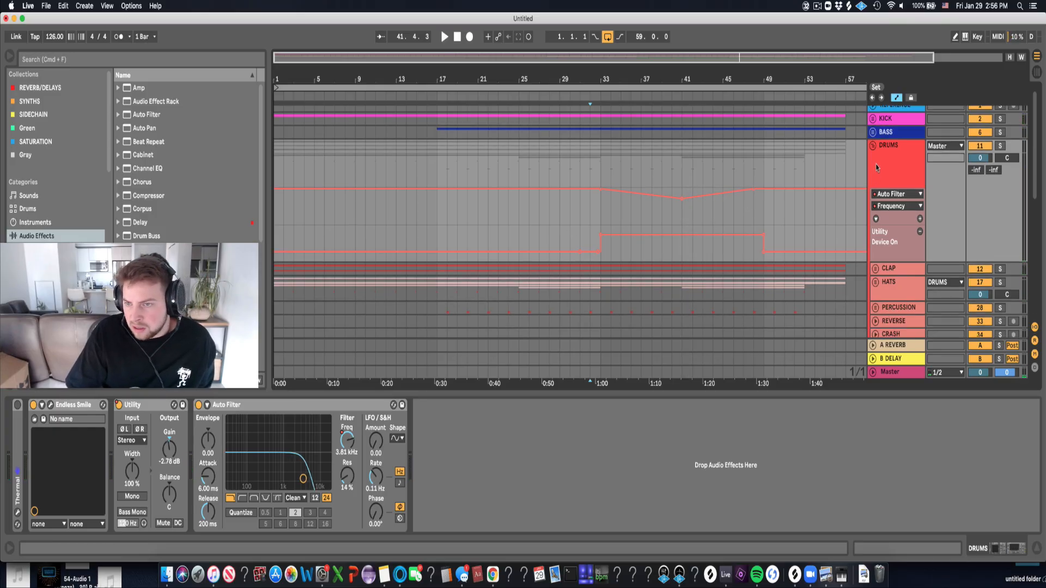
# Collapse the DRUMS and VOCALS groups.
pyautogui.click(873, 146)
pyautogui.click(872, 195)
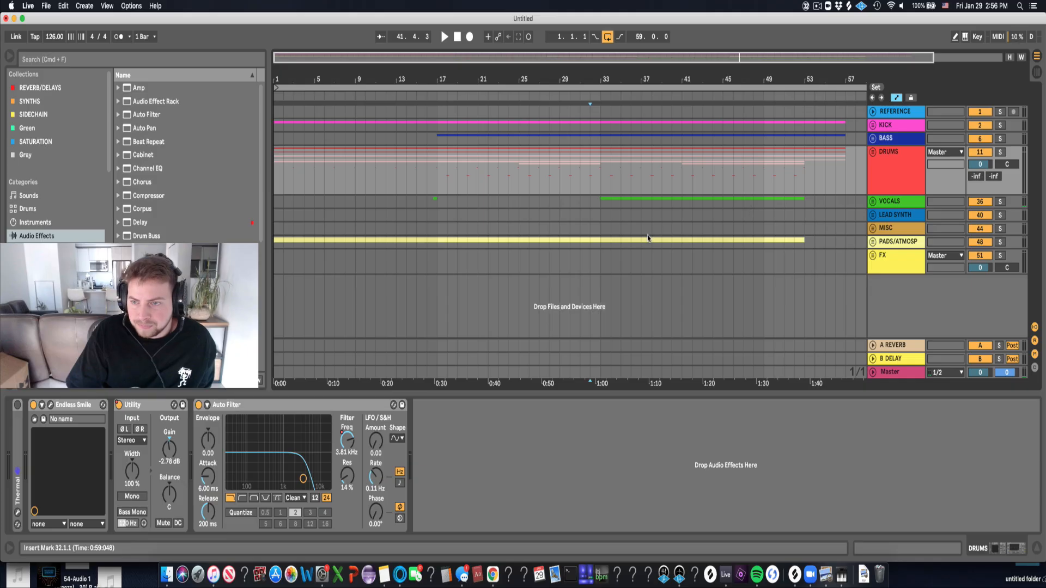
# Expand the FX group and its nested SIDECHAINED FX group, and show the nested group's device chain.
pyautogui.click(873, 256)
pyautogui.scroll(-3, 672, 266)
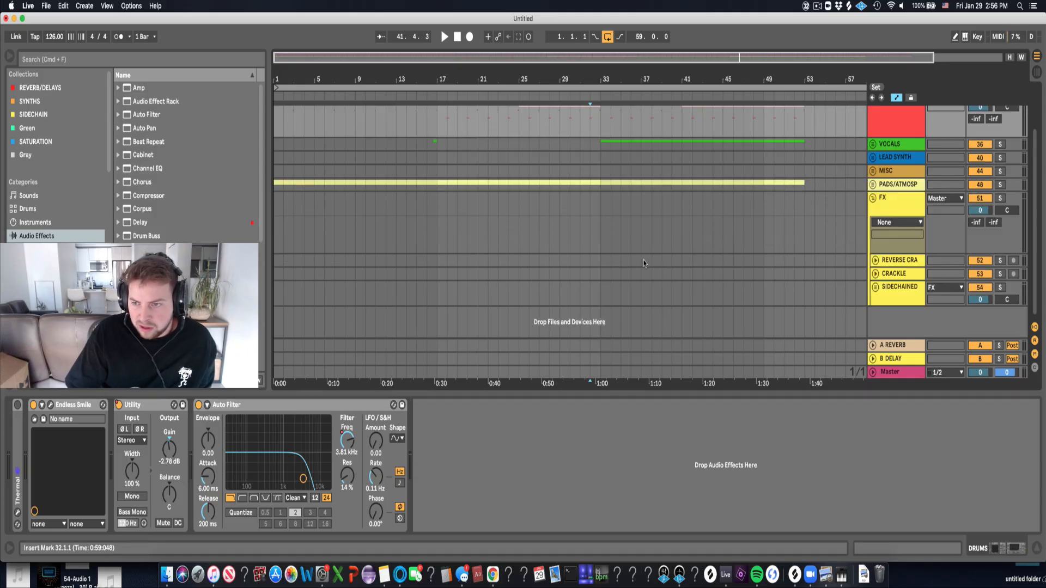
pyautogui.click(875, 288)
pyautogui.scroll(-3, 789, 259)
pyautogui.click(897, 225)
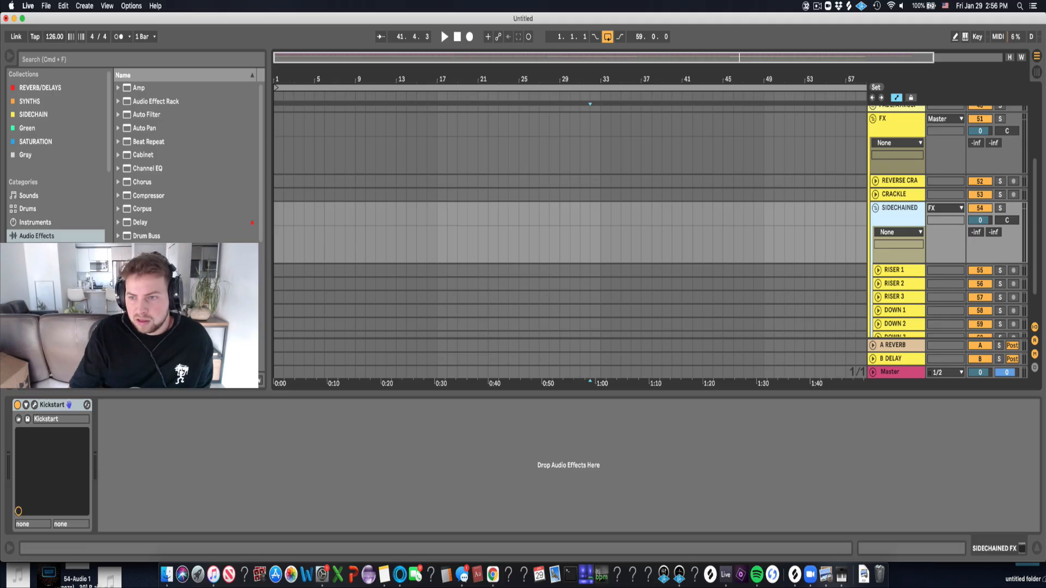
# Search the browser for "SWEEP" and preview Long Sweep 3.wav from the Sweeps sample folder.
pyautogui.click(43, 61)
pyautogui.write('S')
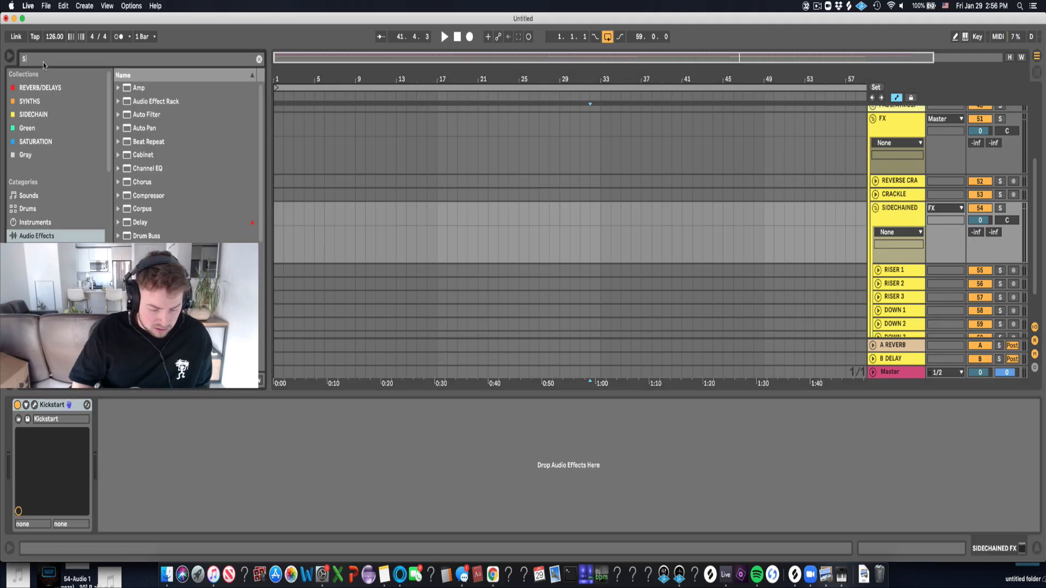
pyautogui.write('WEEP')
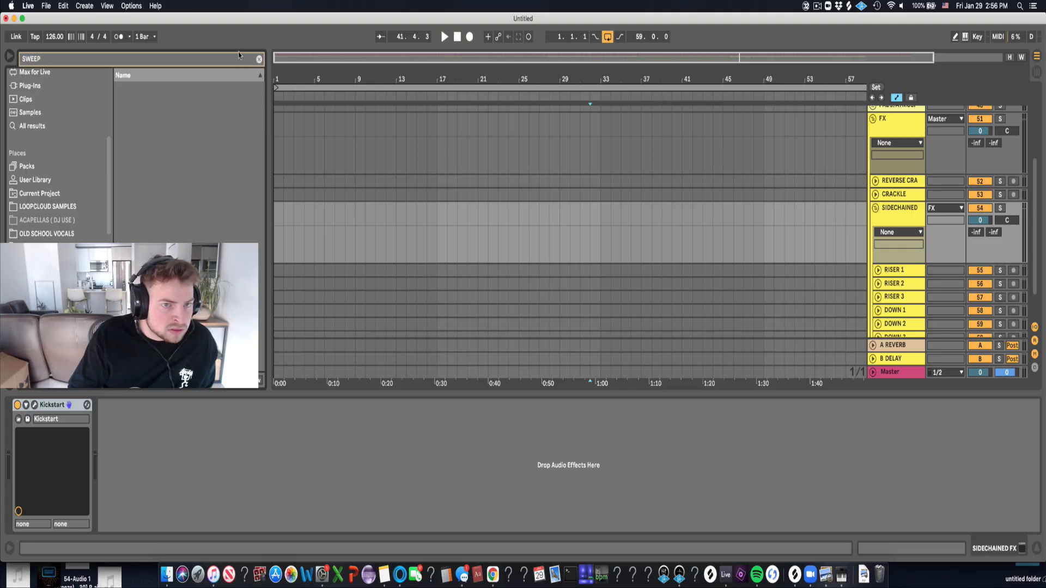
pyautogui.click(119, 116)
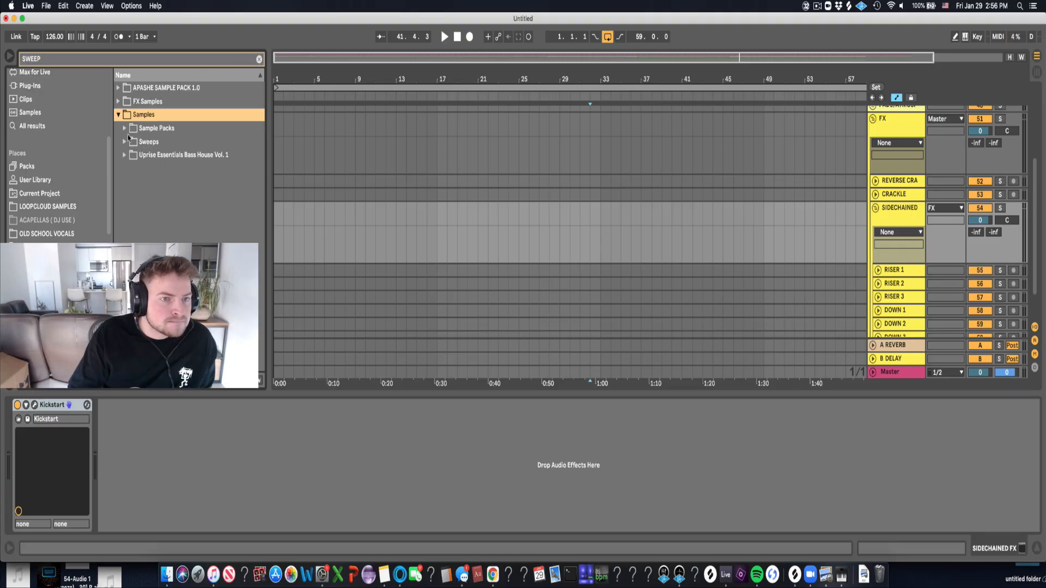
pyautogui.click(125, 129)
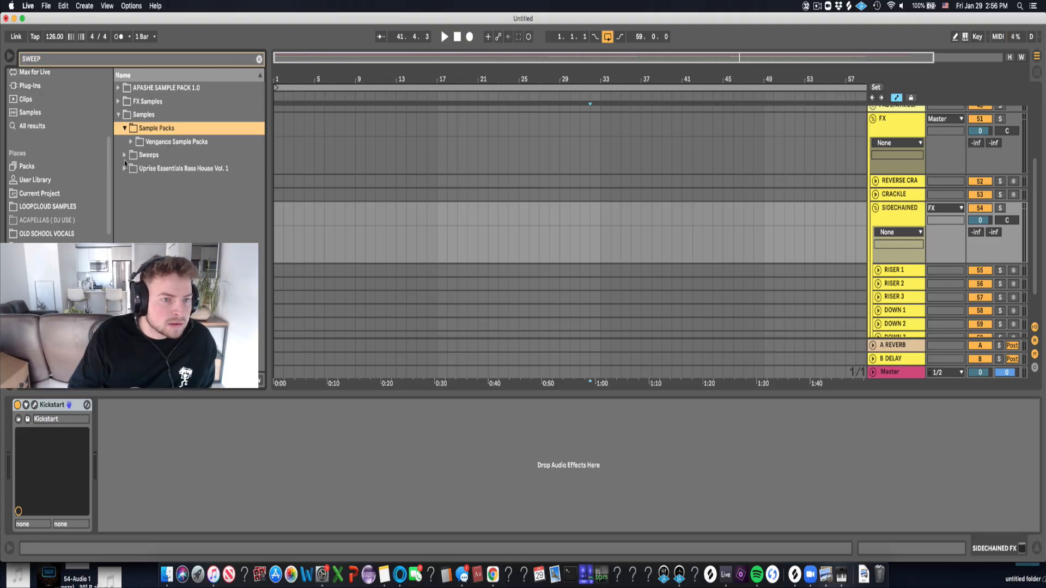
pyautogui.click(124, 155)
pyautogui.scroll(-5, 164, 180)
pyautogui.click(166, 199)
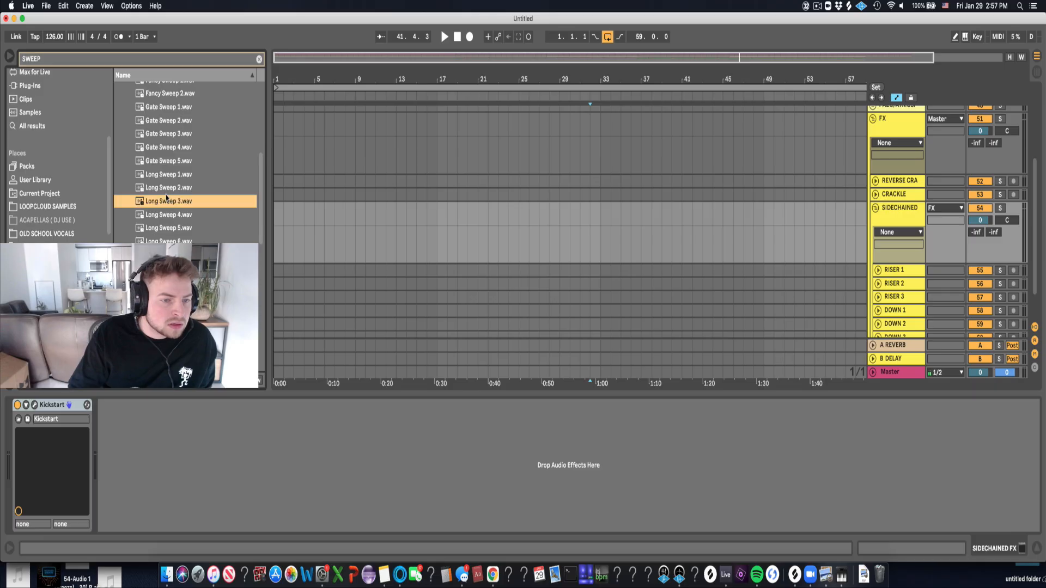
# Place Long Sweep 3.wav on the RISER 1 track at bar 34 and give it a fade-in across nearly its whole length.
pyautogui.moveTo(166, 207)
pyautogui.mouseDown()
pyautogui.moveTo(673, 214)
pyautogui.moveTo(626, 272)
pyautogui.moveTo(621, 298)
pyautogui.moveTo(612, 273)
pyautogui.mouseUp()
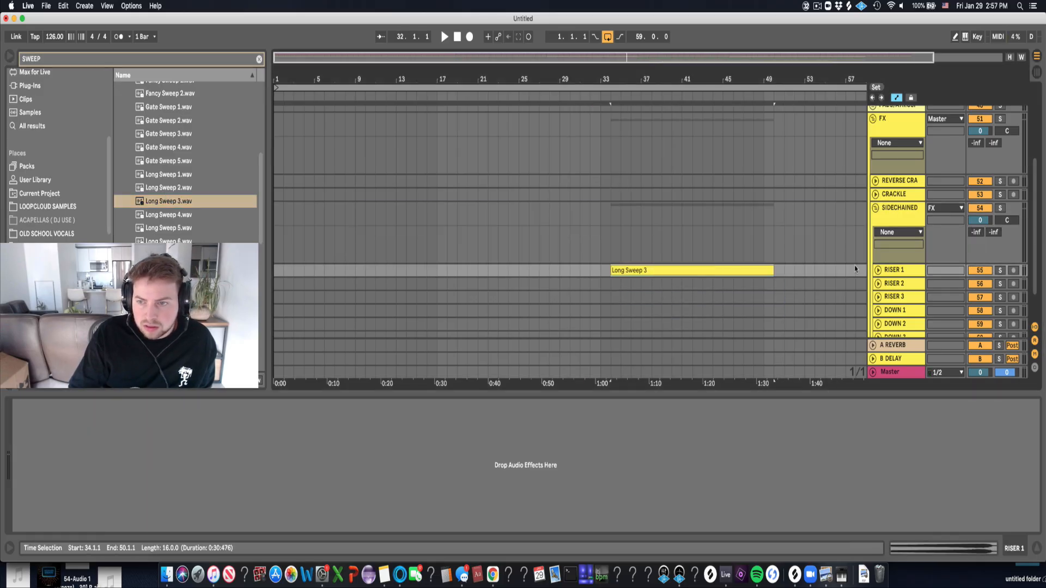
pyautogui.click(610, 212)
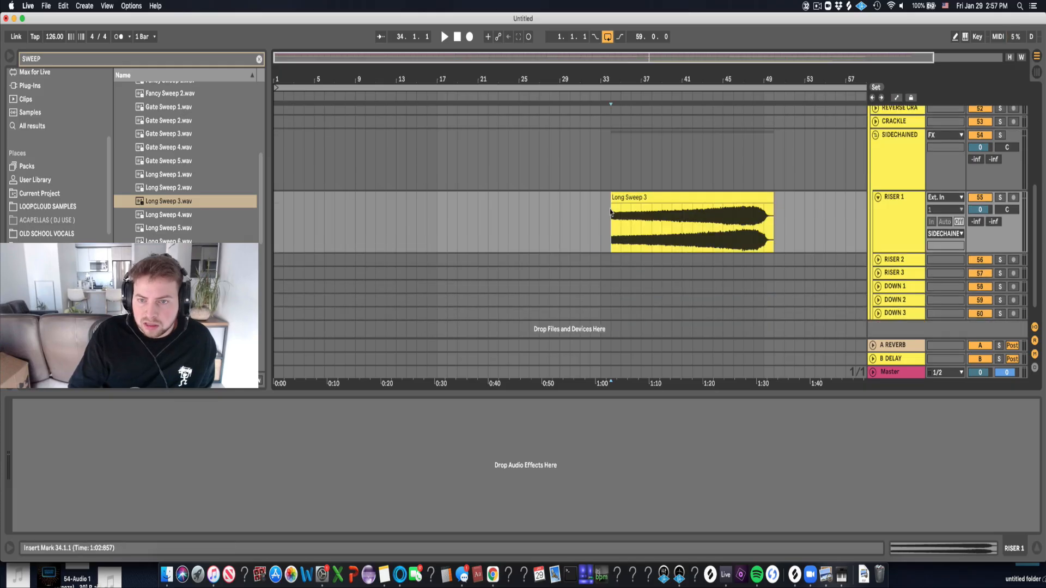
pyautogui.hscroll(3, 554, 212)
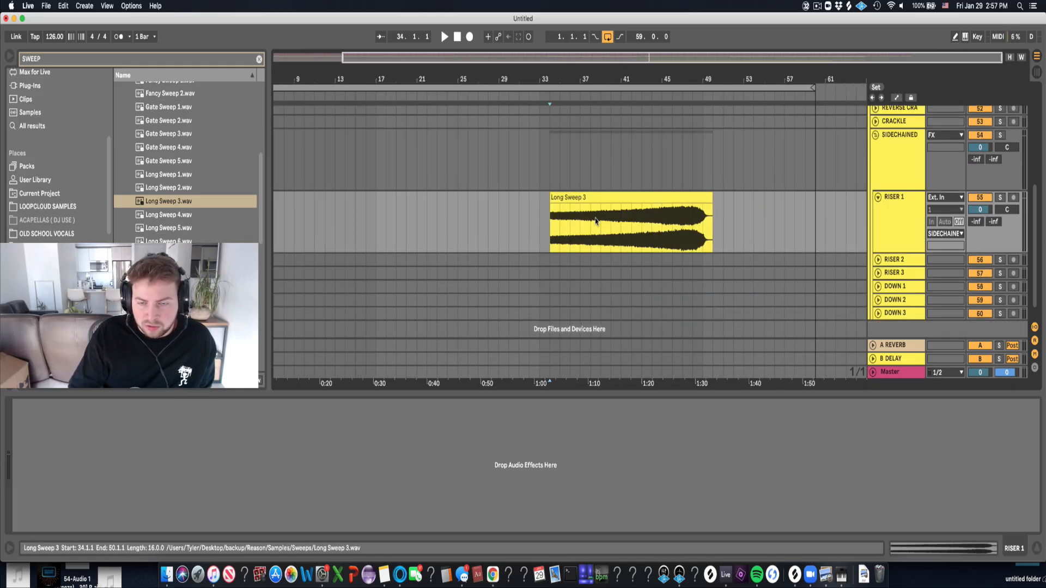
pyautogui.moveTo(603, 213); pyautogui.dragTo(712, 222)
# Play the section with the sweep and lower the RISER 1 track volume to -6.3 dB.
pyautogui.click(599, 179)
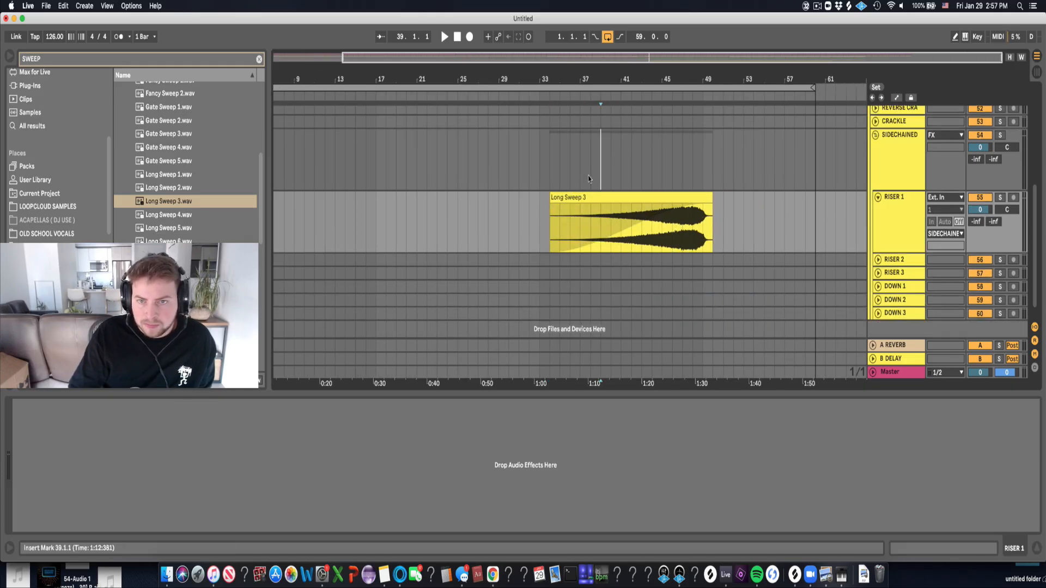
pyautogui.click(540, 180)
pyautogui.press('space')
pyautogui.click(632, 245)
pyautogui.press('space')
pyautogui.press('space')
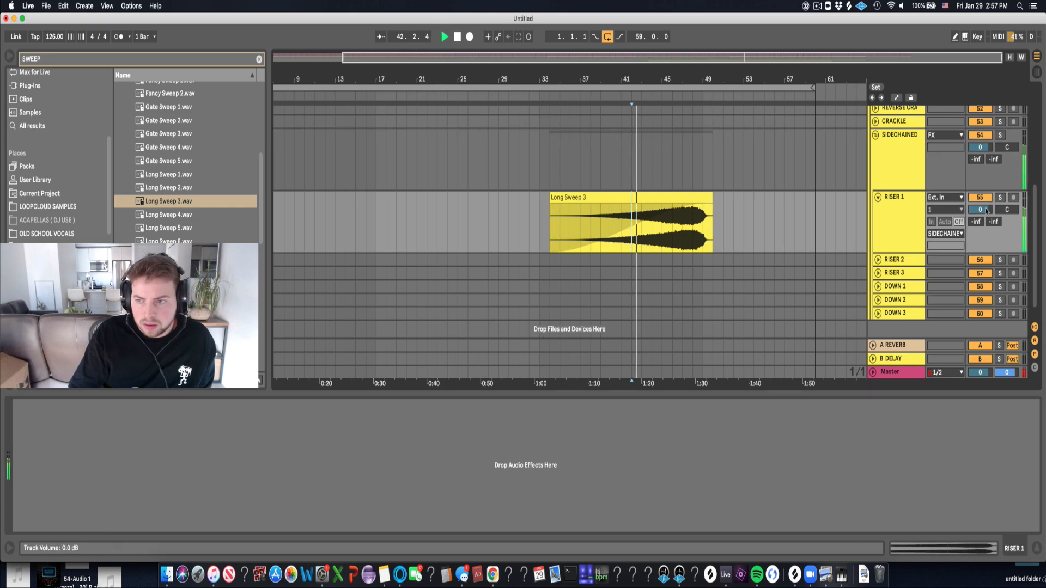
pyautogui.moveTo(980, 209); pyautogui.dragTo(986, 212)
pyautogui.scroll(3, 706, 189)
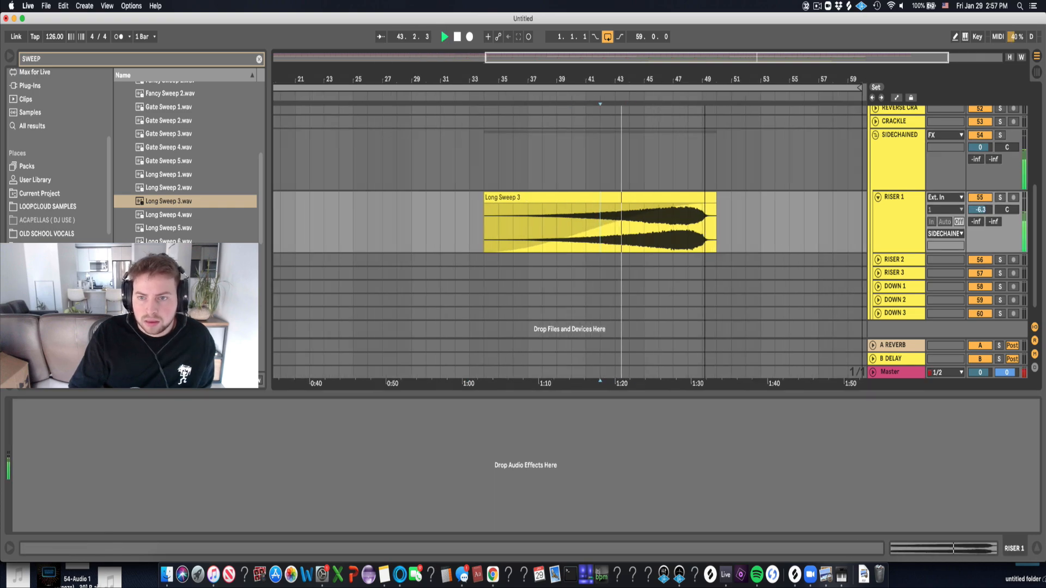
# Solo RISER 1 and listen to the sweep's build-up on its own.
pyautogui.scroll(5, 706, 189)
pyautogui.scroll(-5, 706, 189)
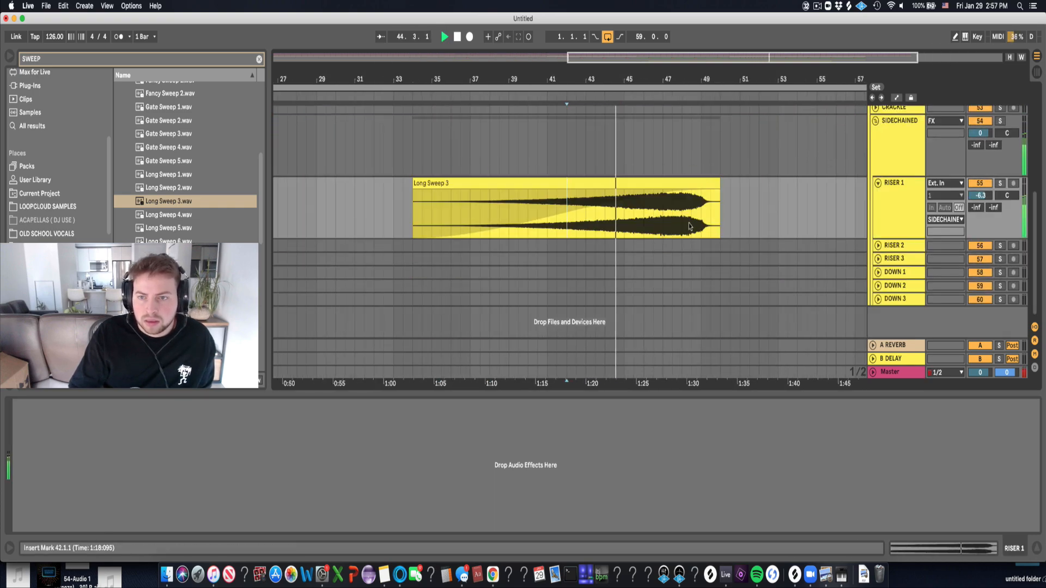
pyautogui.click(1000, 183)
pyautogui.click(663, 229)
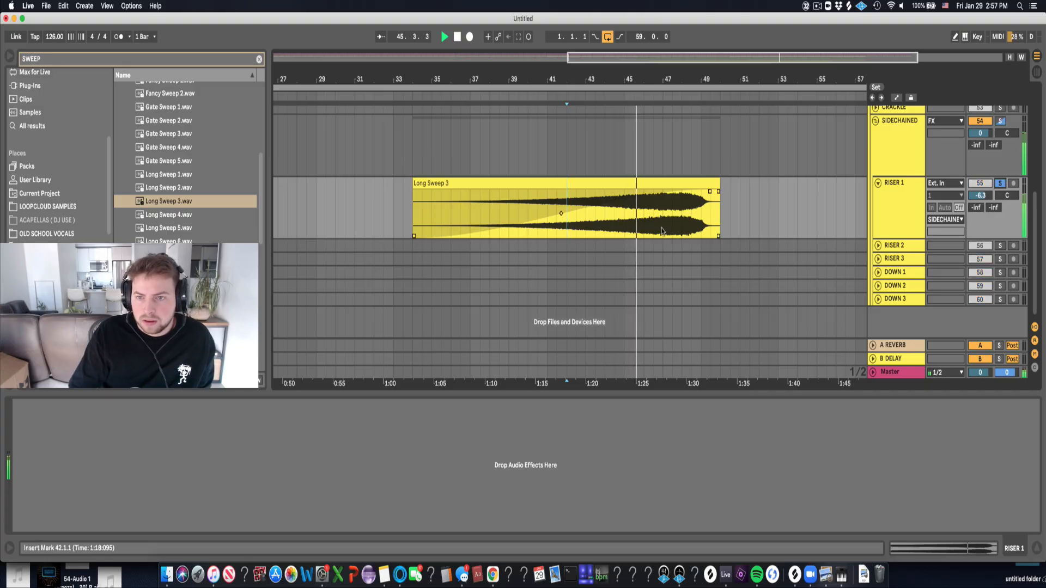
pyautogui.press('space')
# Delete bar 48 from the BASS and DRUMS groups and select the same bar in the KICK group.
pyautogui.moveTo(680, 218); pyautogui.dragTo(691, 218)
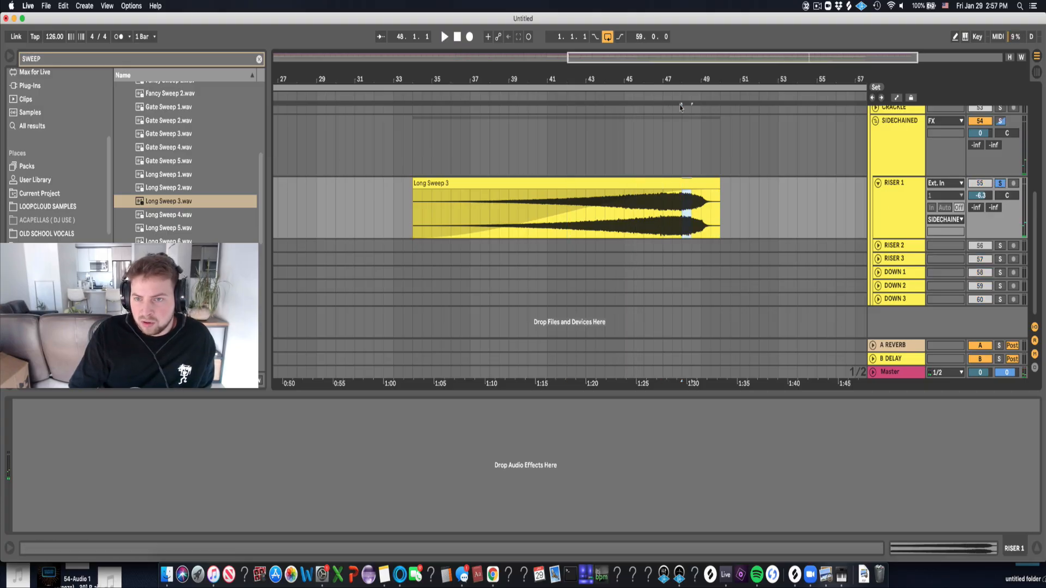
pyautogui.scroll(5, 689, 162)
pyautogui.moveTo(683, 148); pyautogui.dragTo(680, 190)
pyautogui.press('Delete')
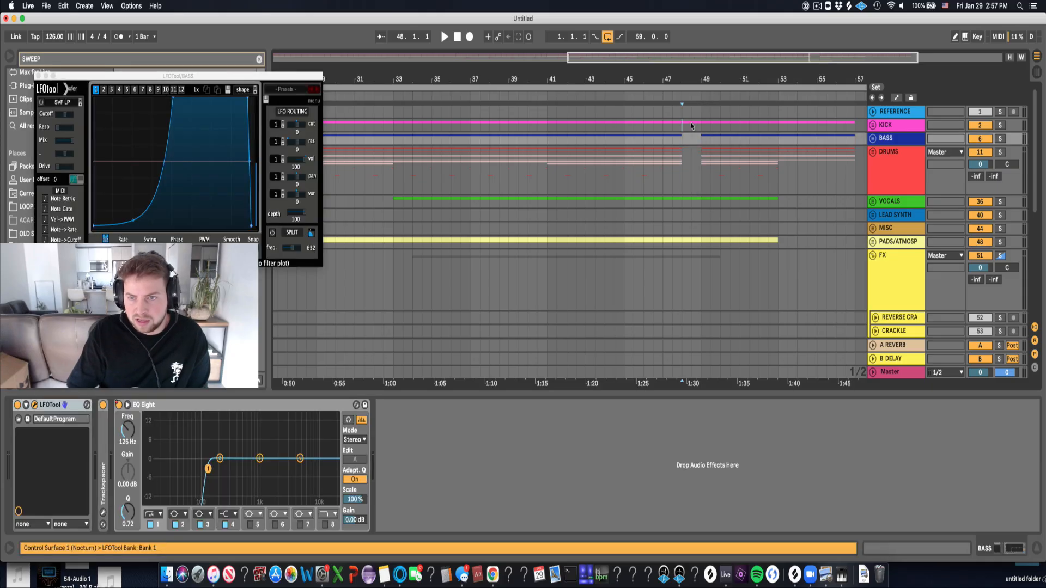
pyautogui.click(699, 128)
pyautogui.scroll(-5, 689, 215)
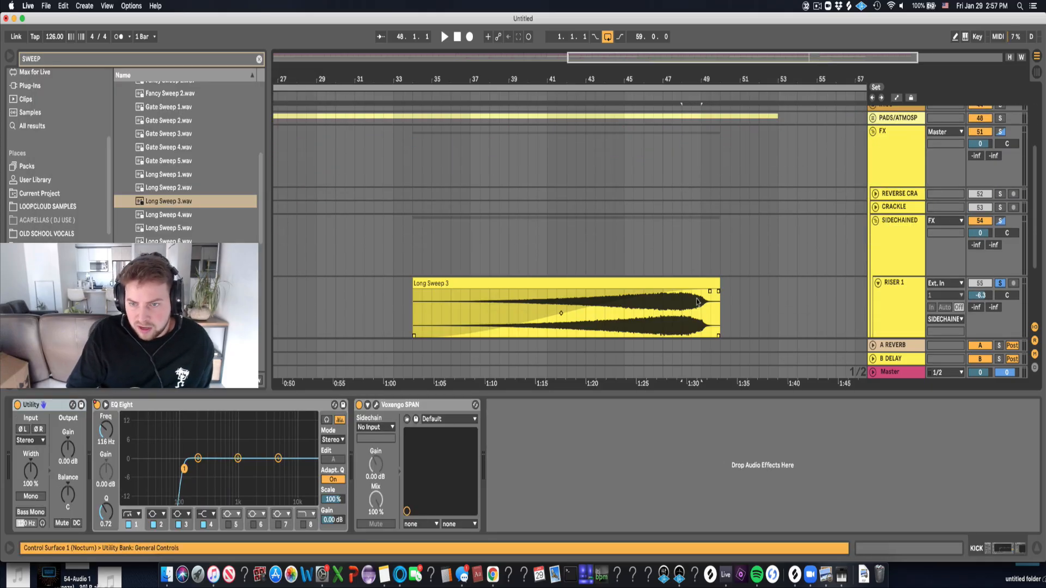
# Move the Long Sweep 3 clip earlier to start at about 33.1.4, aligning its peak with bar 48, and play it.
pyautogui.click(691, 281)
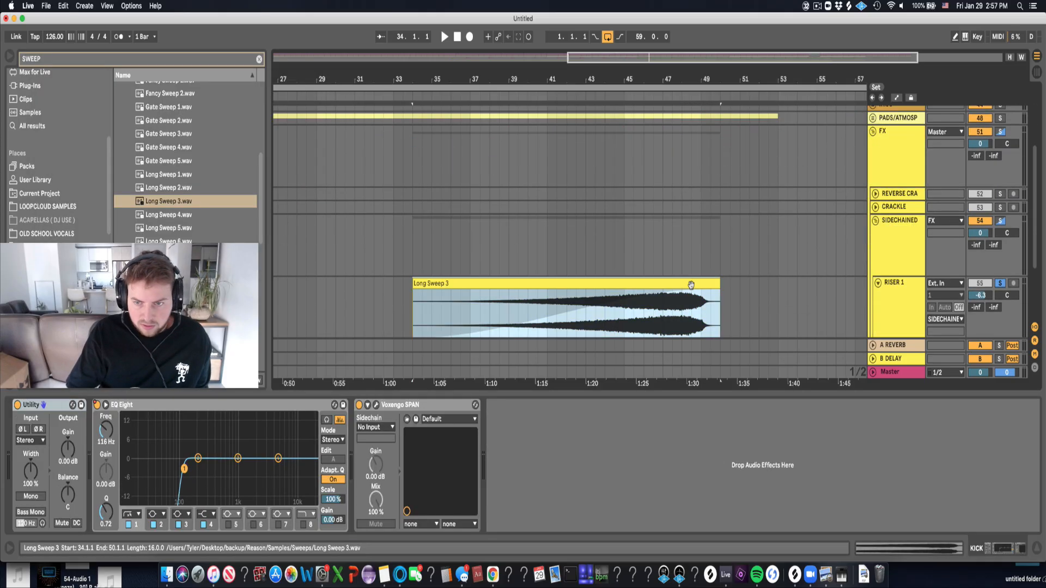
pyautogui.moveTo(691, 282); pyautogui.dragTo(680, 308)
pyautogui.click(679, 315)
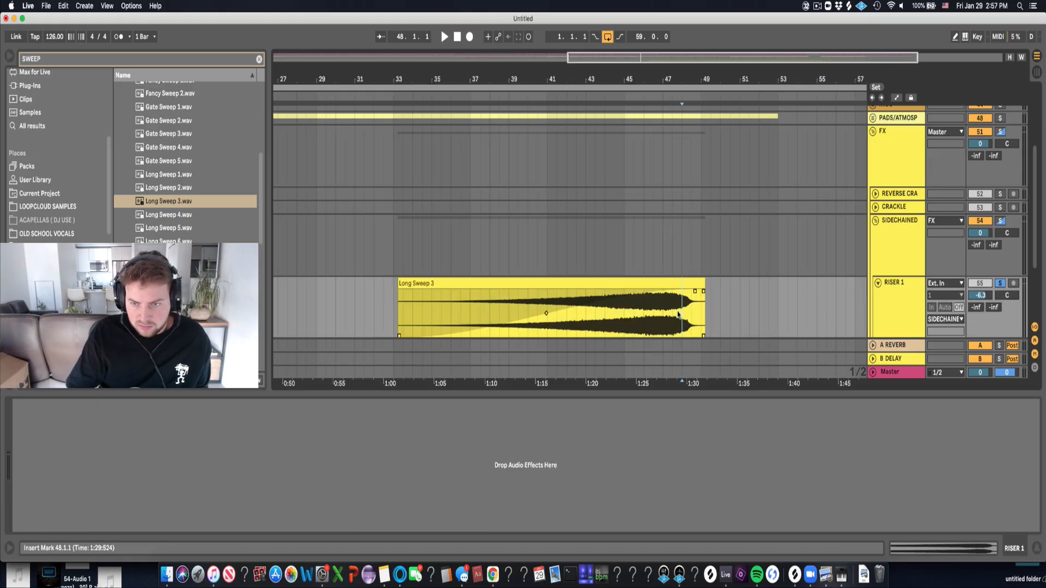
pyautogui.press('space')
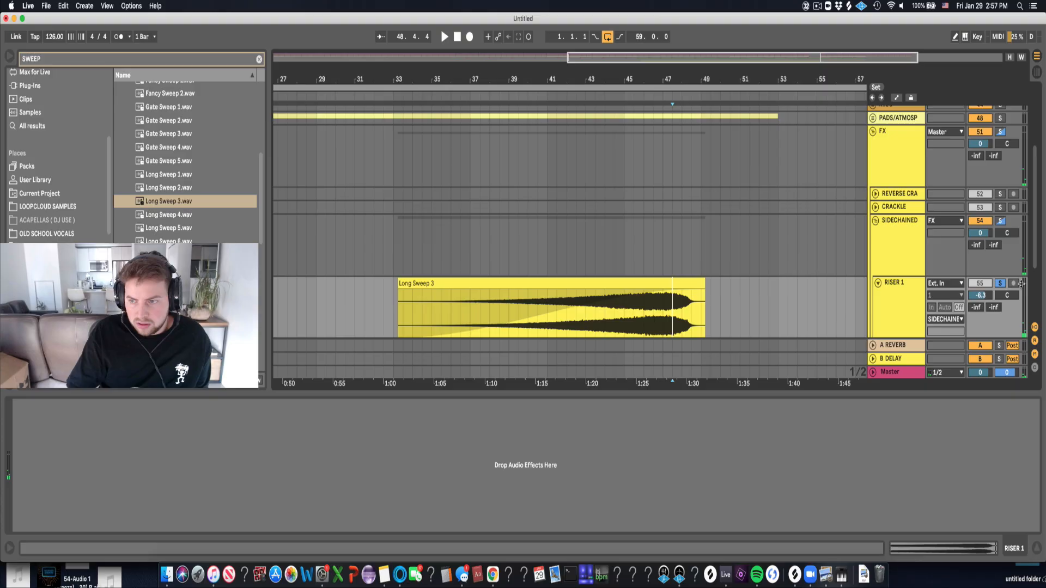
# Unsolo RISER 1, play the full mix and turn down the Kickstart mix on the SIDECHAINED FX group.
pyautogui.click(1000, 283)
pyautogui.press('space')
pyautogui.click(897, 238)
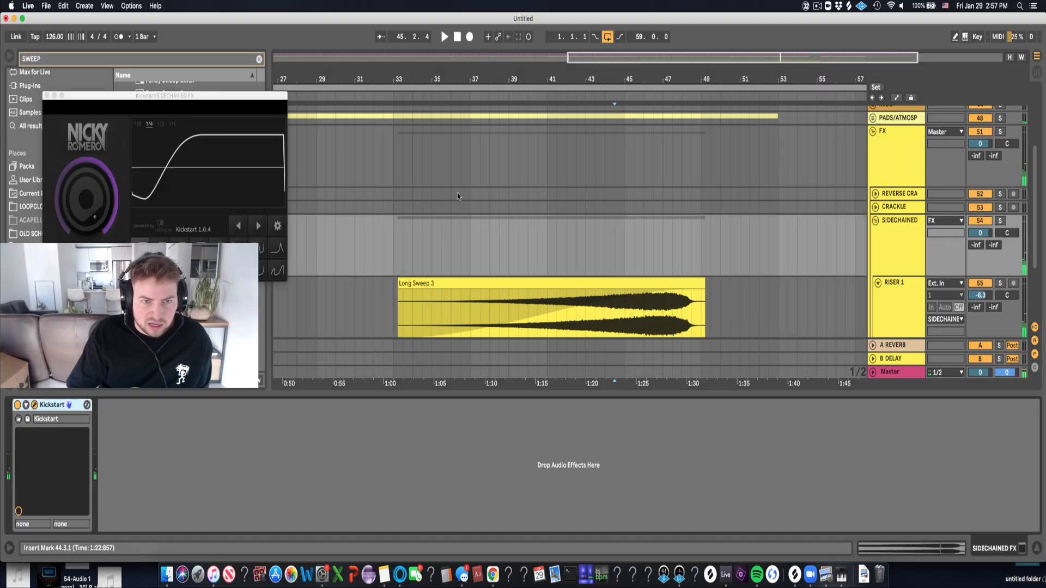
pyautogui.moveTo(95, 202); pyautogui.dragTo(95, 224)
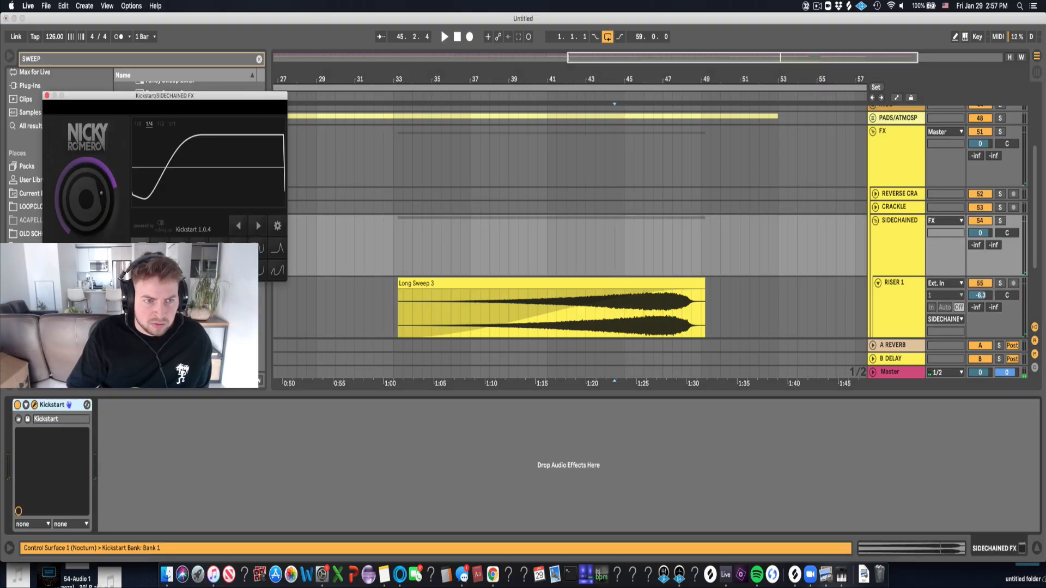
# Play from bar 43, lower the RISER 1 volume to -8.7 dB, and set the insert mark at bar 48.
pyautogui.click(596, 338)
pyautogui.press('space')
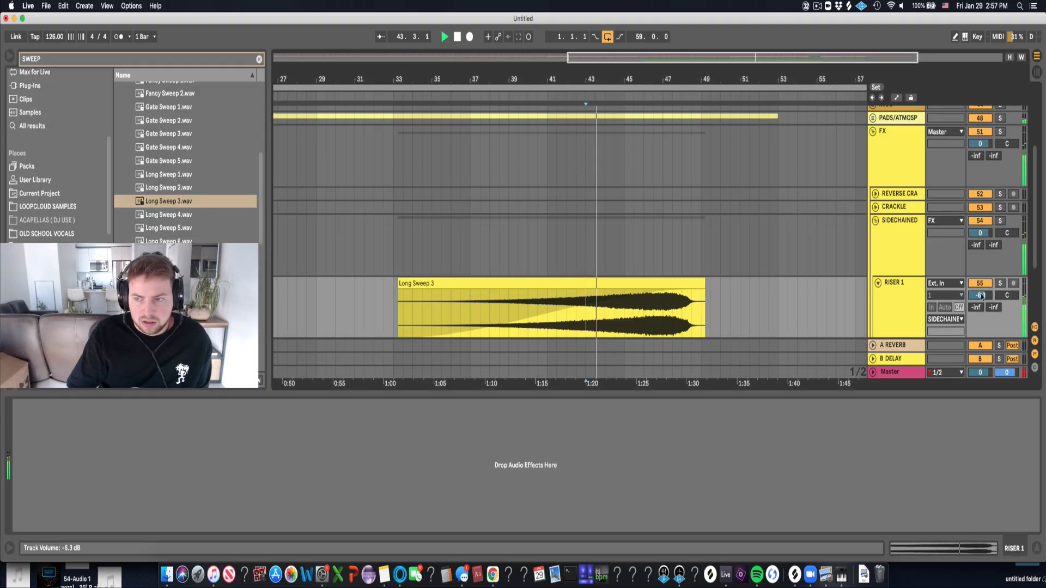
pyautogui.moveTo(980, 295); pyautogui.dragTo(980, 305)
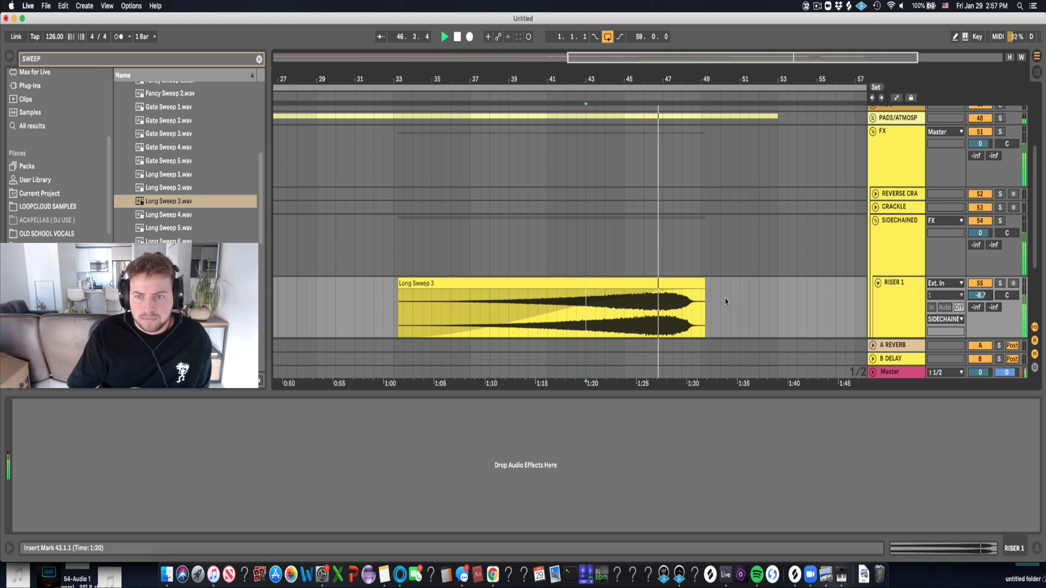
pyautogui.click(677, 282)
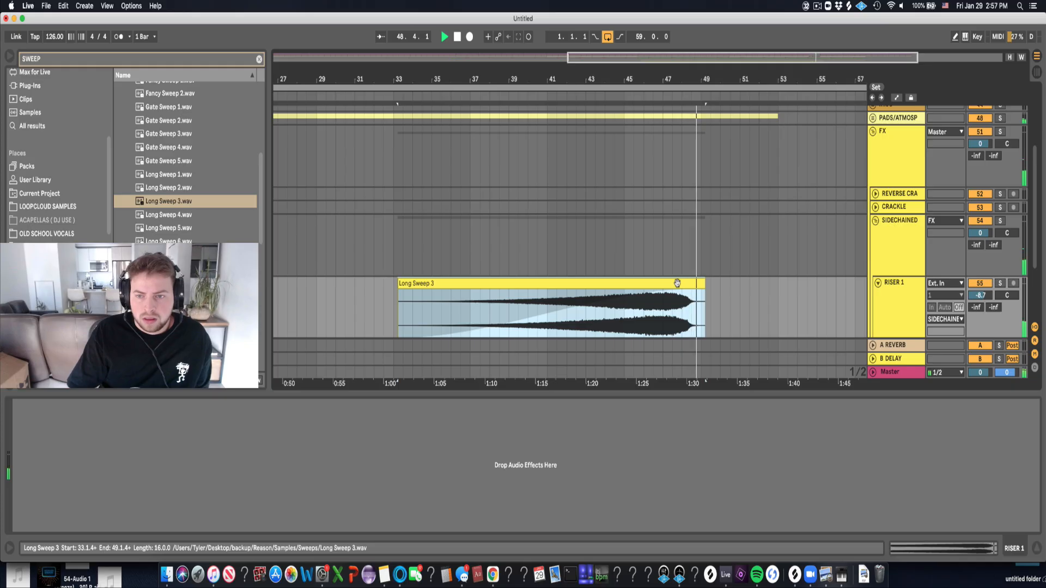
pyautogui.press('space')
pyautogui.click(681, 303)
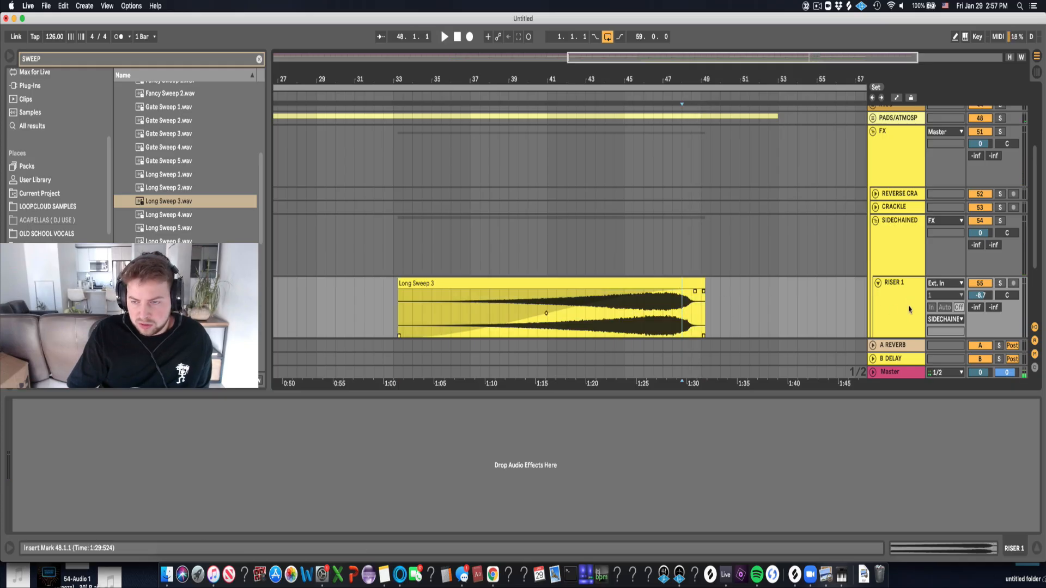
# Add Auto Pan to RISER 1 and show its Frequency and Amount automation in new lanes.
pyautogui.click(258, 59)
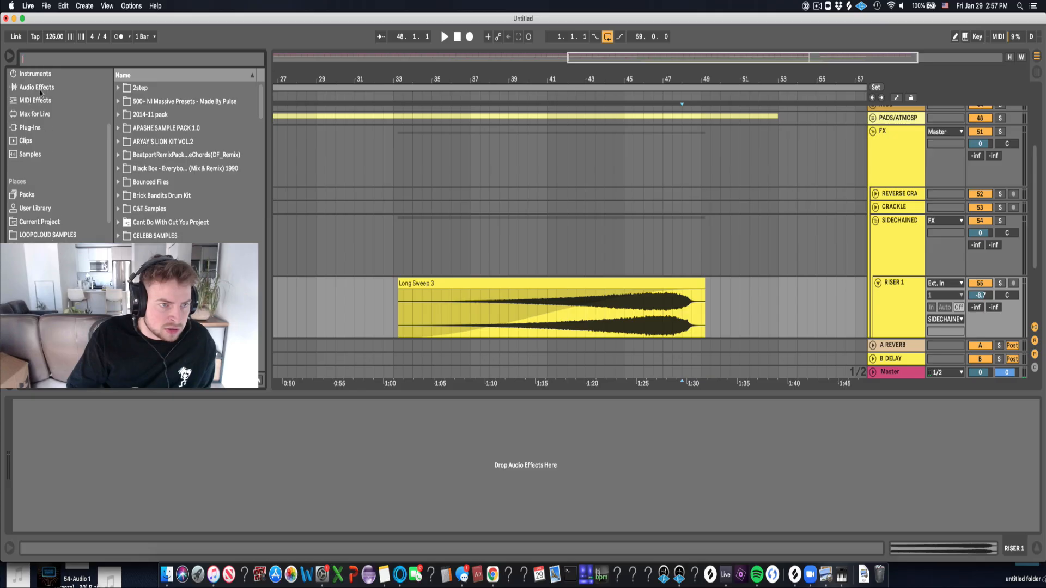
pyautogui.click(39, 88)
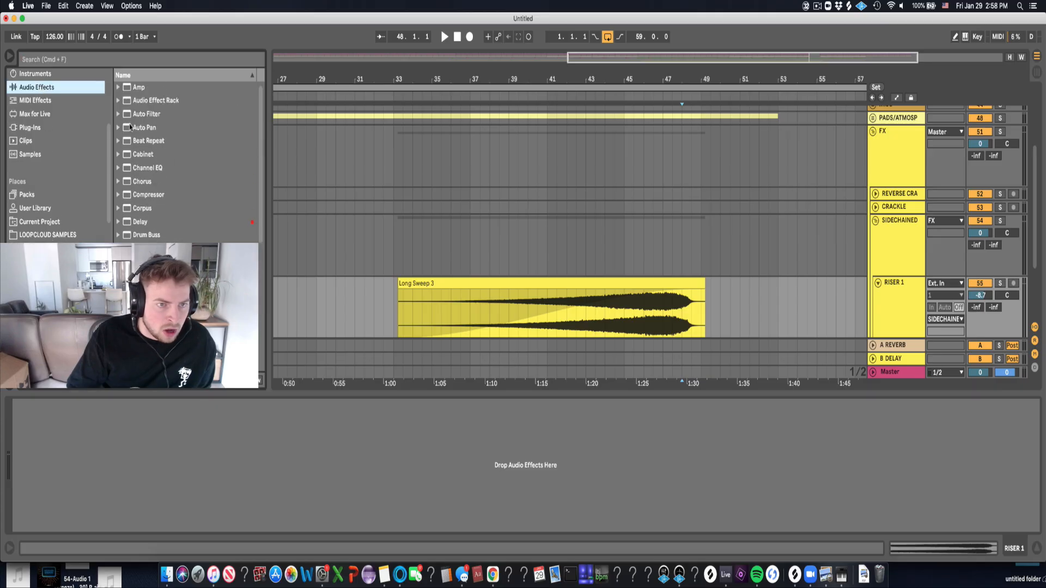
pyautogui.moveTo(130, 127); pyautogui.dragTo(568, 326)
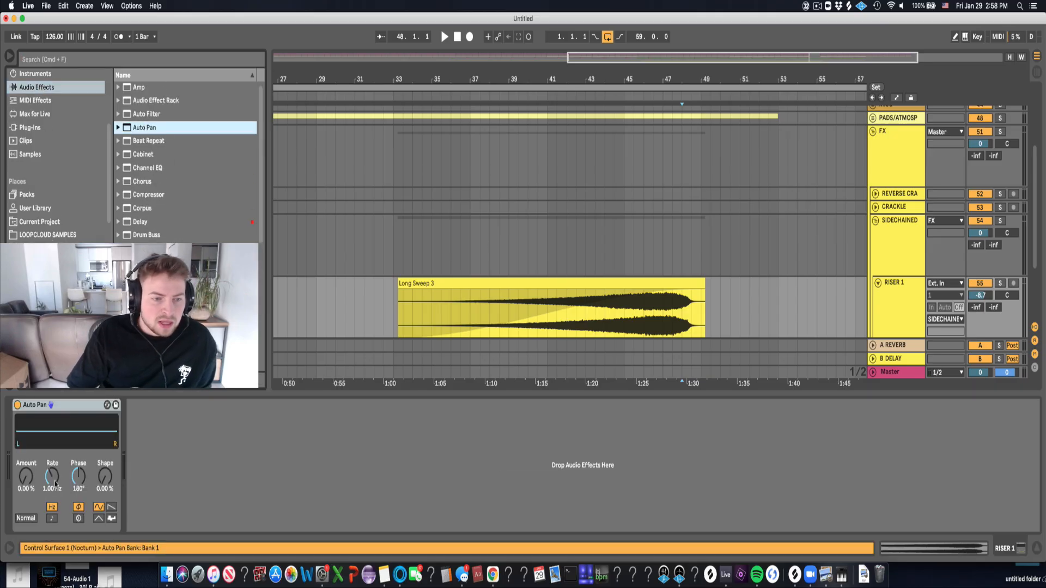
pyautogui.rightClick(53, 477)
pyautogui.click(86, 493)
pyautogui.rightClick(25, 481)
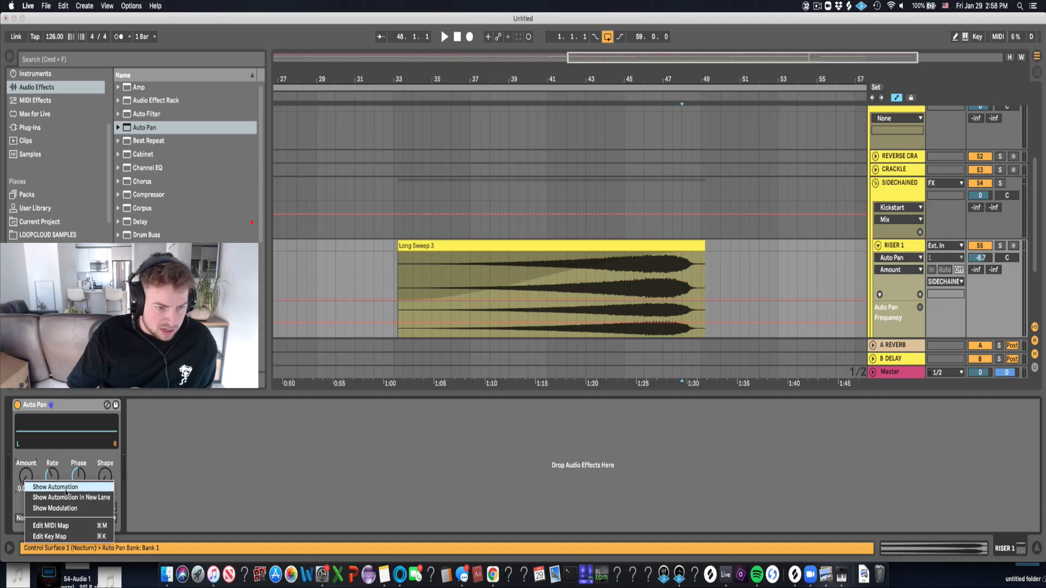
pyautogui.click(66, 497)
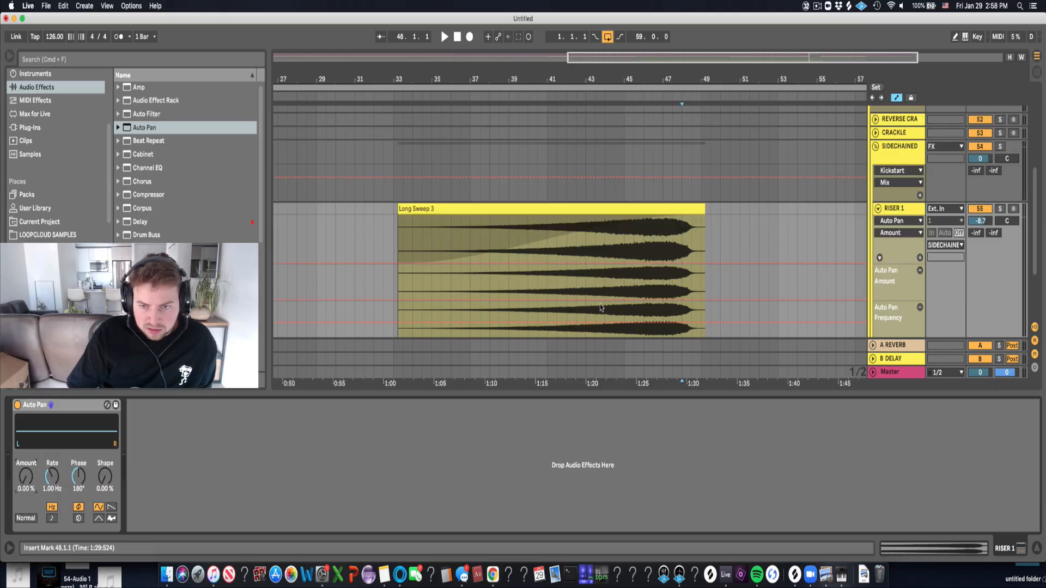
# Automate Auto Pan on RISER 1 from bar 41 to 48, ramping Amount from 0 to 100% and Frequency up from 1 Hz.
pyautogui.click(549, 300)
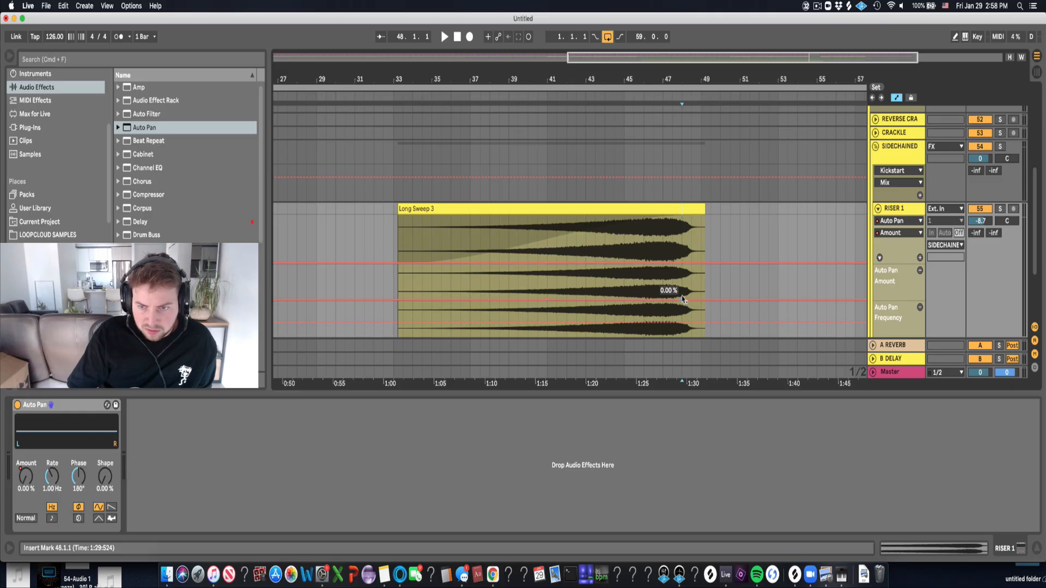
pyautogui.moveTo(683, 299); pyautogui.dragTo(681, 267)
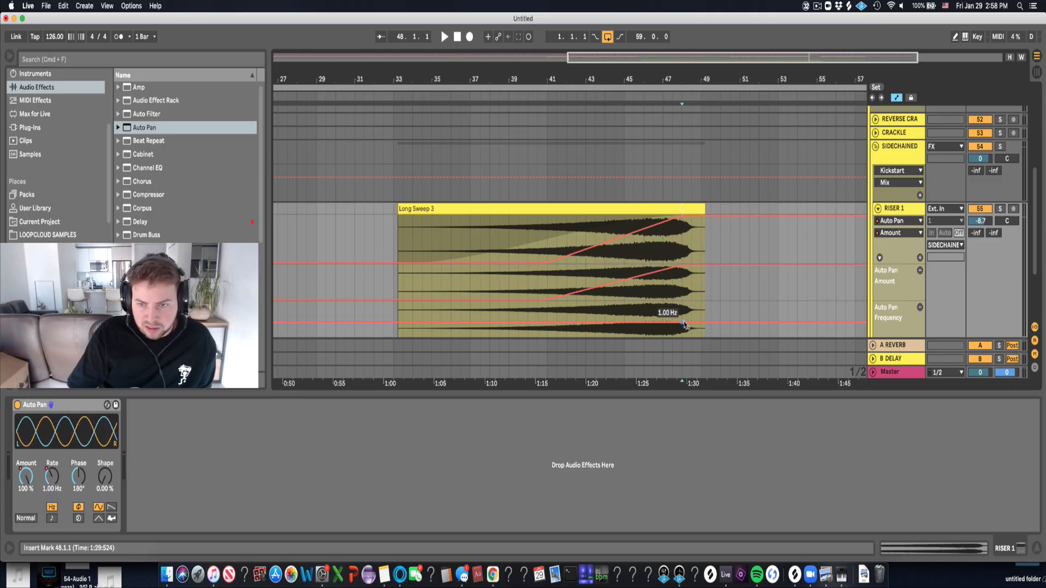
pyautogui.moveTo(684, 325); pyautogui.dragTo(681, 302)
pyautogui.click(624, 331)
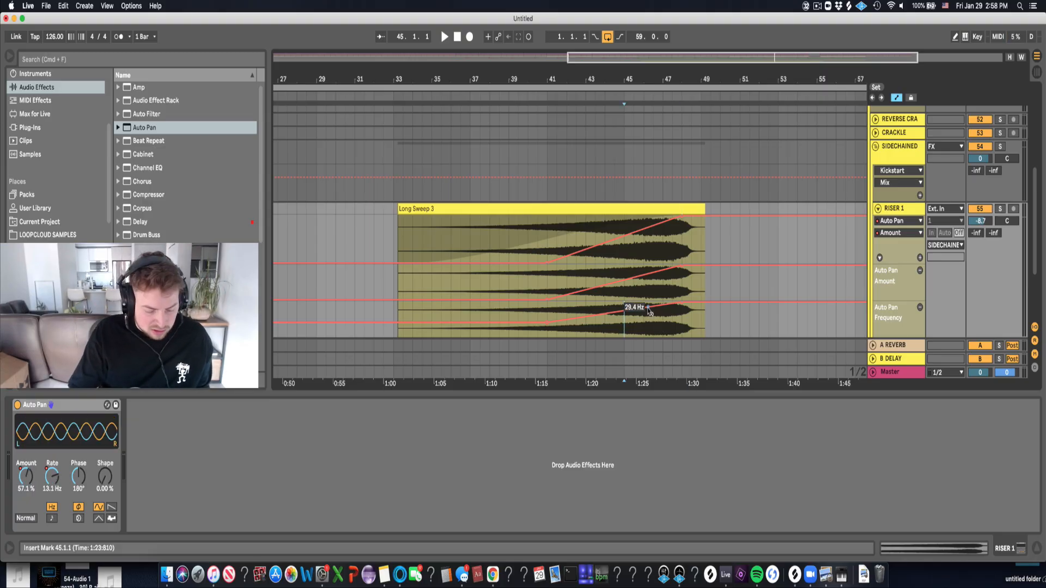
# Bend the Auto Pan Amount and Frequency ramps on RISER 1 into gradually rising curves and play the soloed track from bar 46.
pyautogui.moveTo(659, 307); pyautogui.dragTo(659, 317)
pyautogui.moveTo(659, 272); pyautogui.dragTo(659, 284)
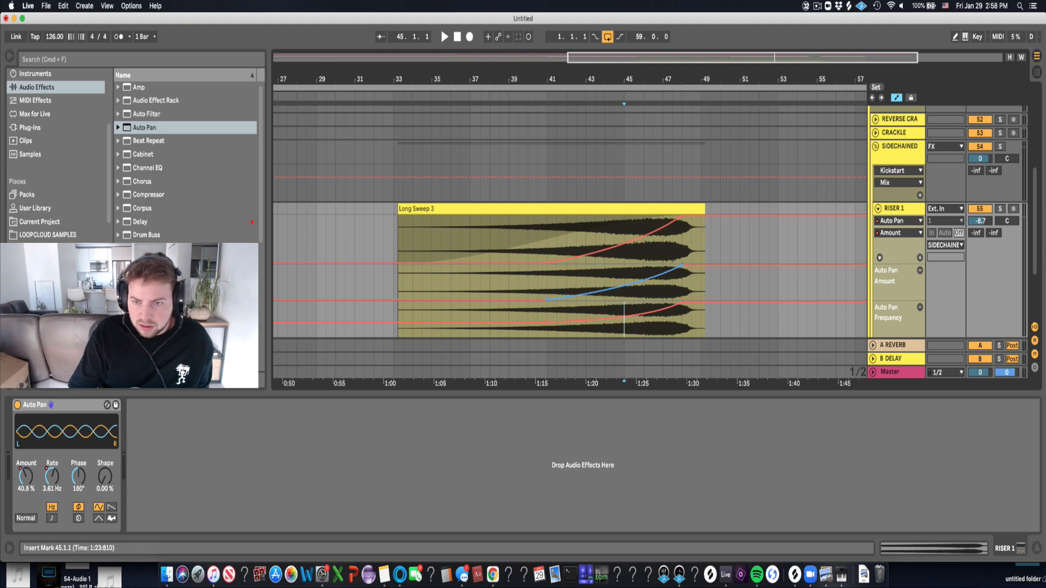
pyautogui.click(643, 337)
pyautogui.click(1000, 208)
pyautogui.press('space')
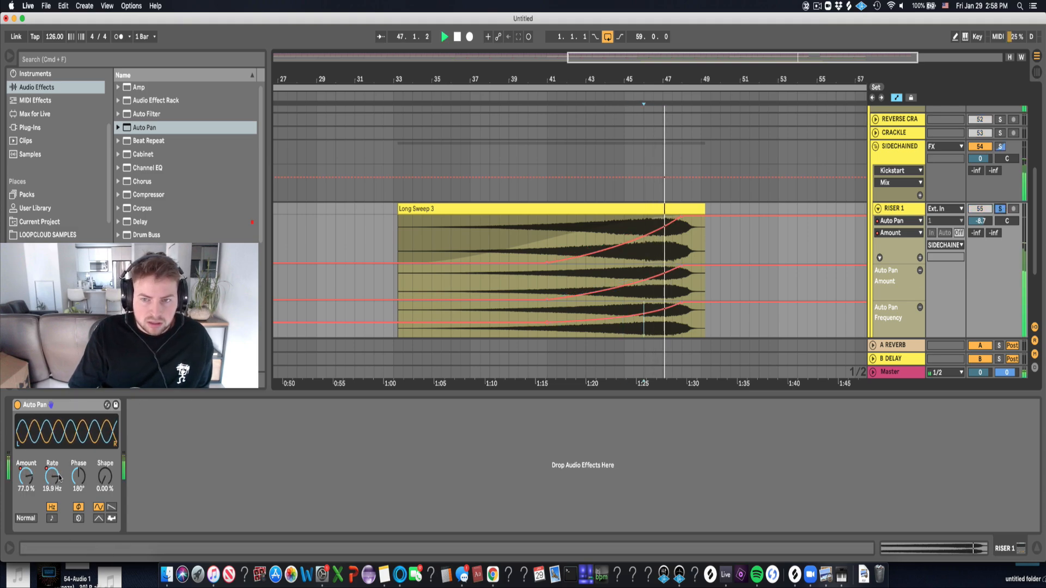
# Compare RISER 1 with Auto Pan bypassed and enabled during playback, leaving the effect on, and unsolo the track.
pyautogui.click(18, 406)
pyautogui.press('space')
pyautogui.press('space')
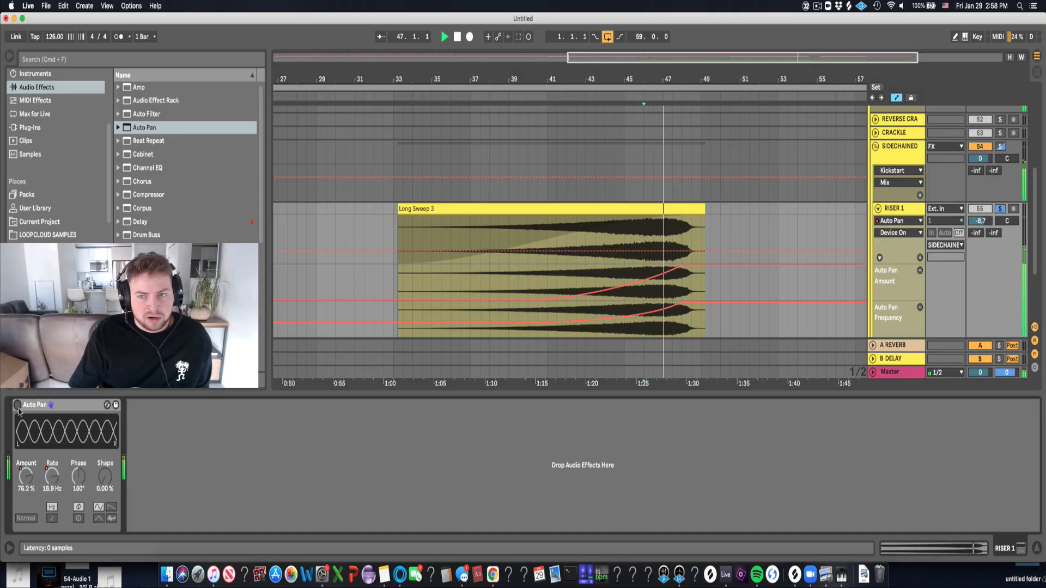
pyautogui.click(18, 405)
pyautogui.press('space')
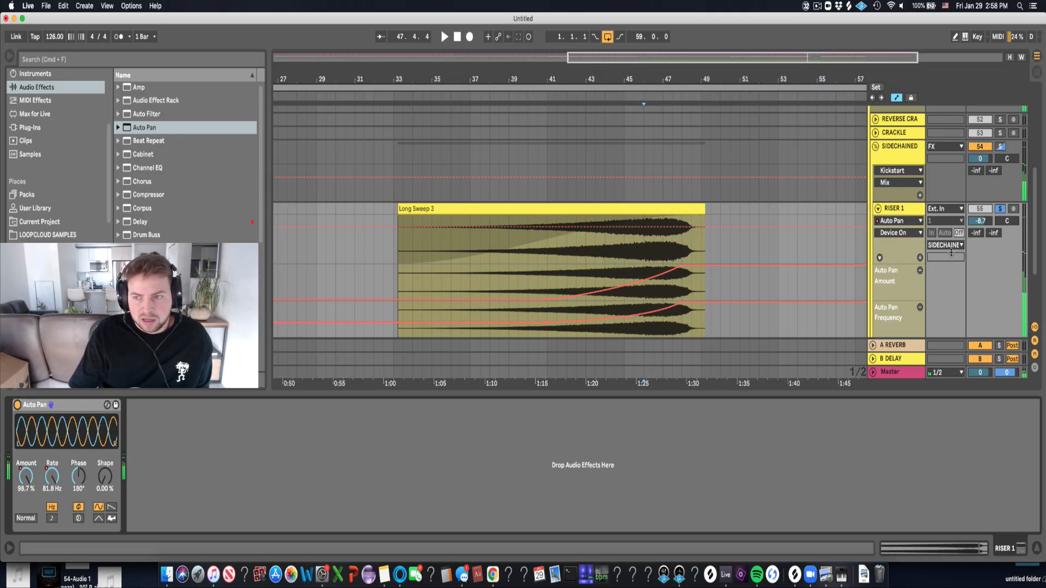
pyautogui.click(1000, 209)
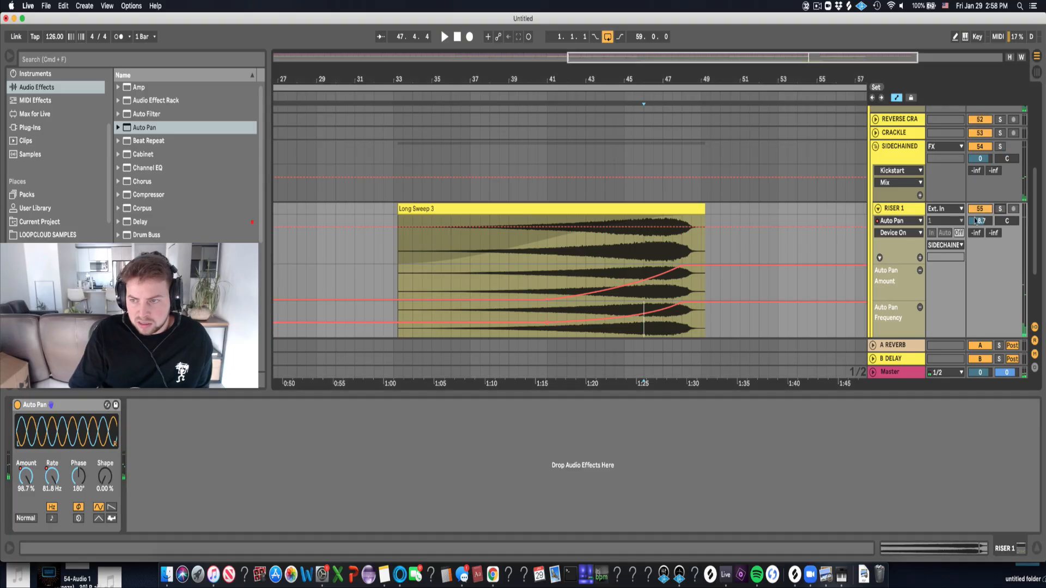
# Play the mix from bar 45.3, lower the RISER 1 volume to -11.5 dB and fold the track.
pyautogui.click(634, 301)
pyautogui.press('space')
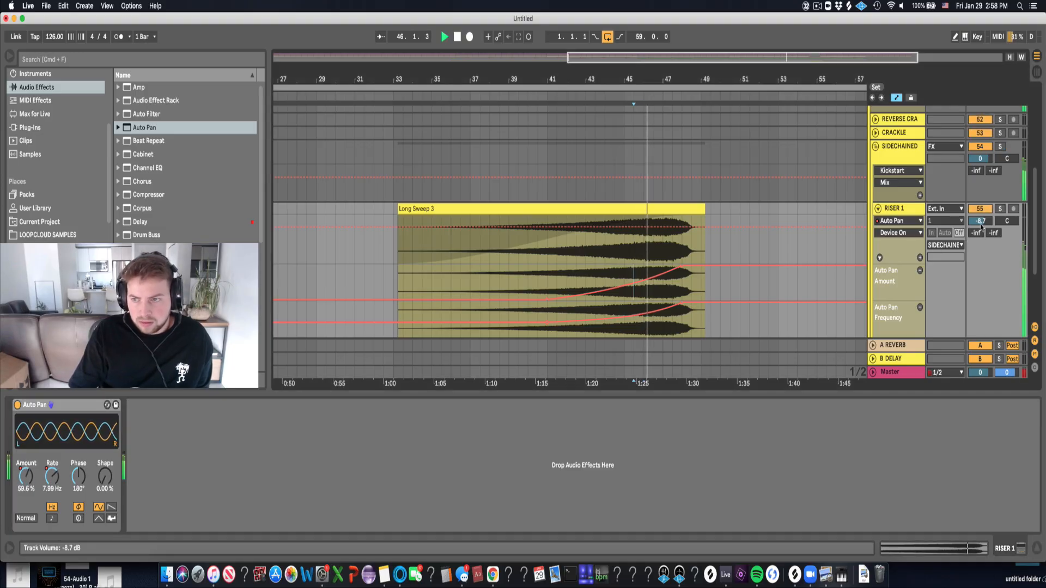
pyautogui.moveTo(981, 224); pyautogui.dragTo(981, 232)
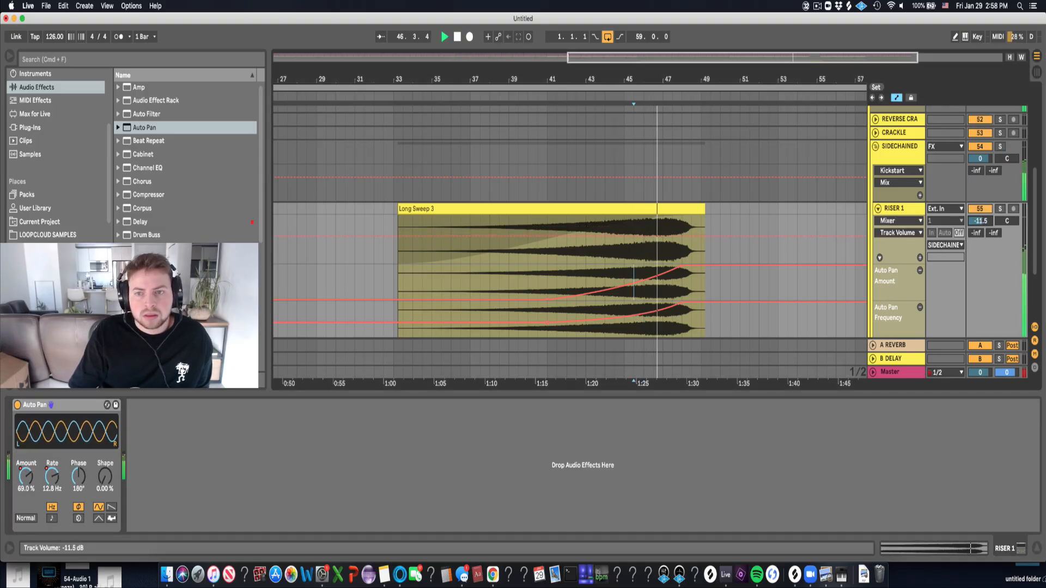
pyautogui.click(877, 209)
pyautogui.press('space')
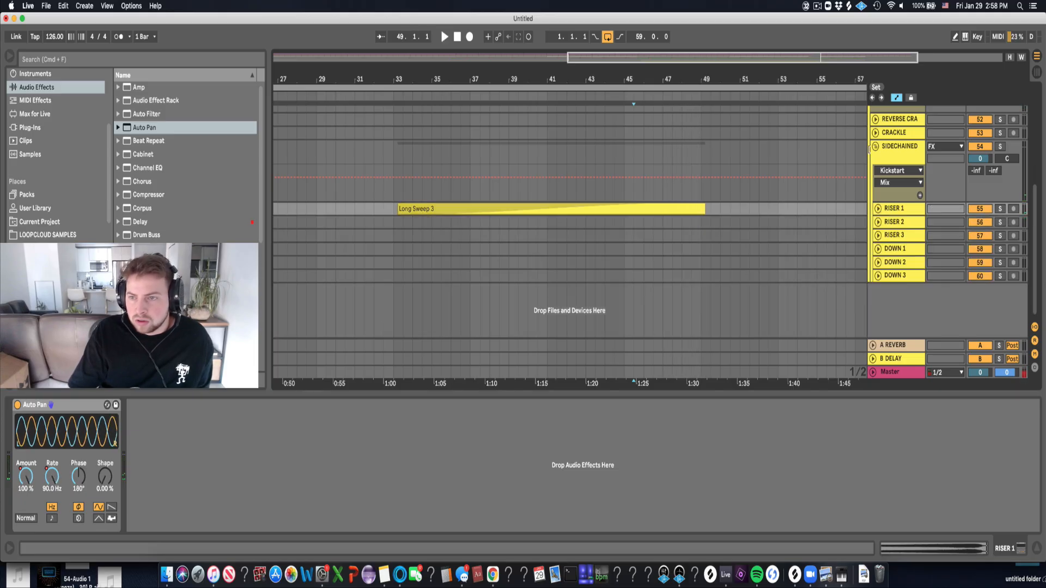
# Collapse the SIDECHAINED FX group and select the DRUMS group so its device chain is shown.
pyautogui.click(875, 147)
pyautogui.scroll(8, 683, 199)
pyautogui.doubleClick(891, 165)
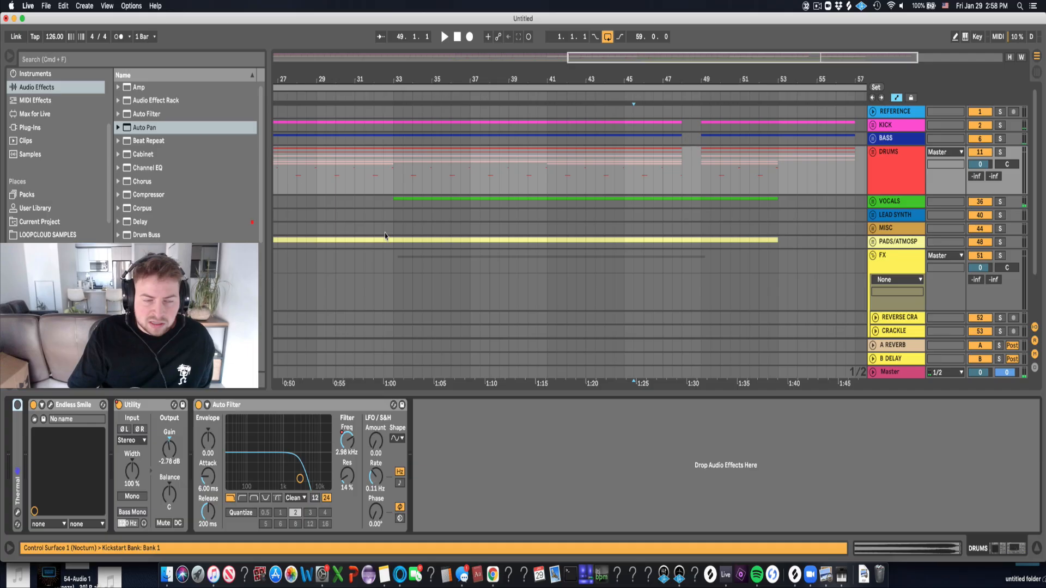
pyautogui.click(115, 61)
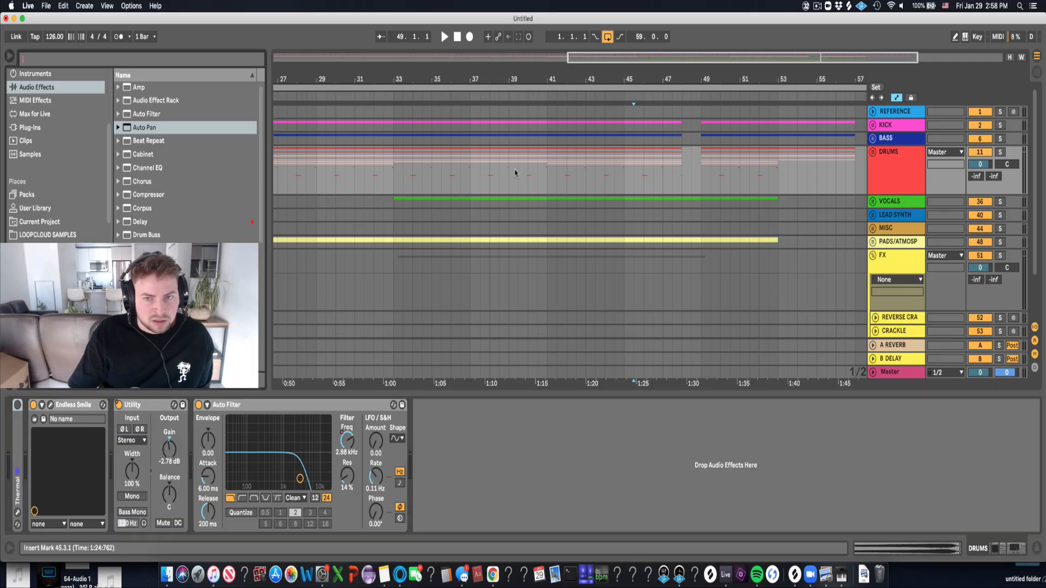
pyautogui.moveTo(394, 178); pyautogui.dragTo(692, 174)
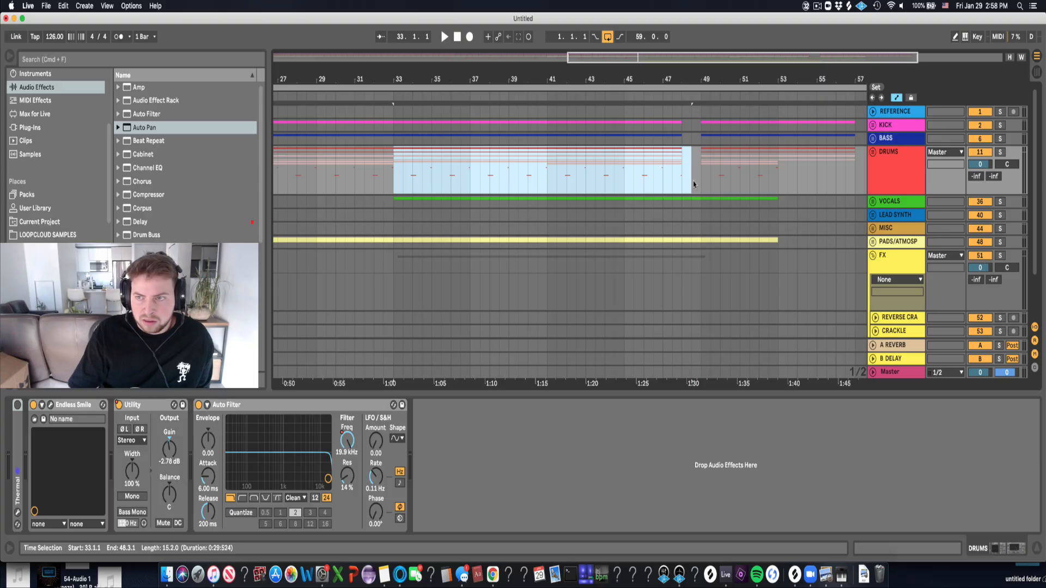
pyautogui.click(897, 179)
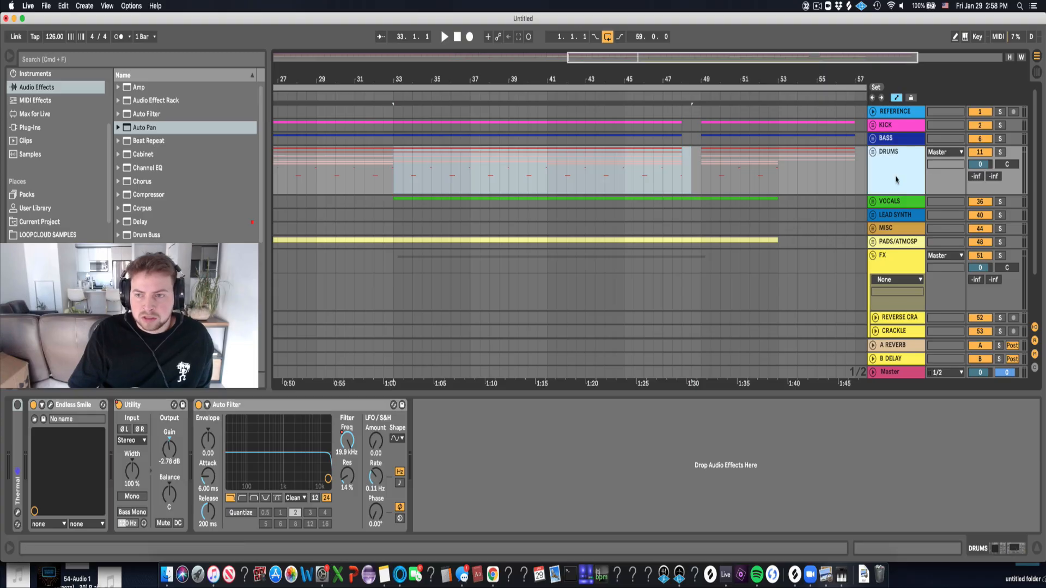
# Search the browser for "easy wash".
pyautogui.click(135, 60)
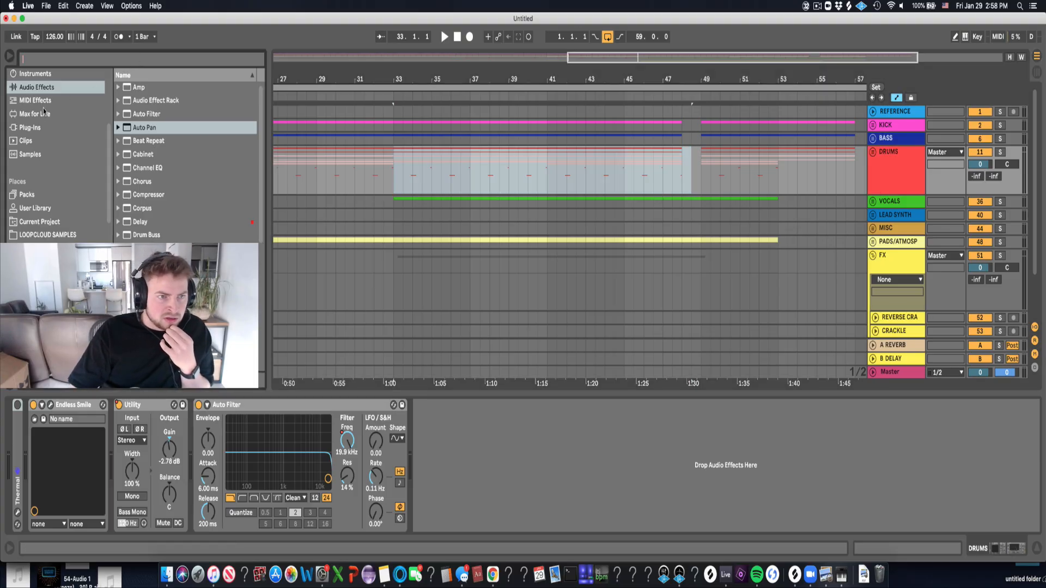
pyautogui.scroll(4, 46, 112)
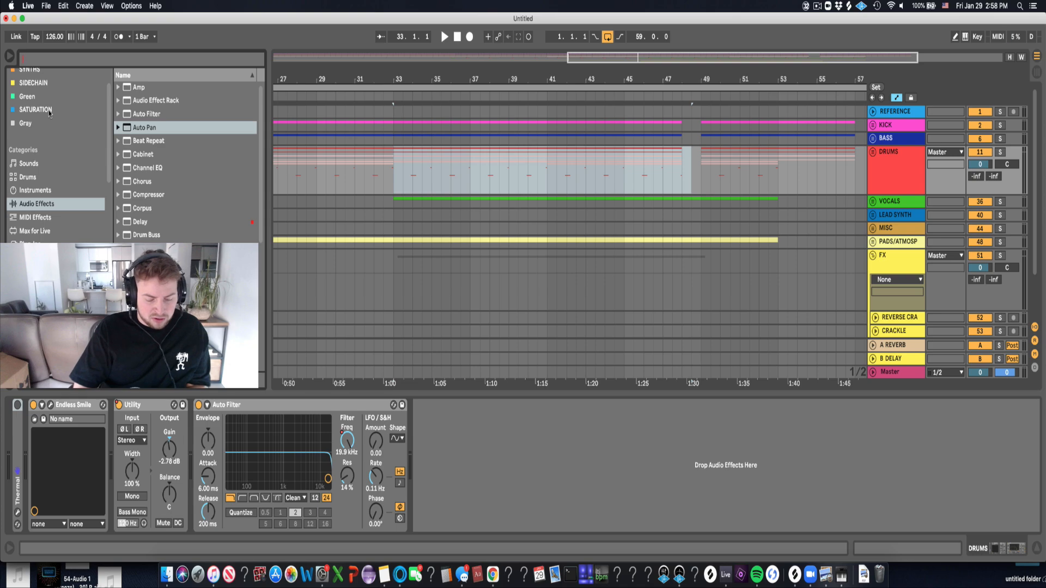
pyautogui.write('easy wash')
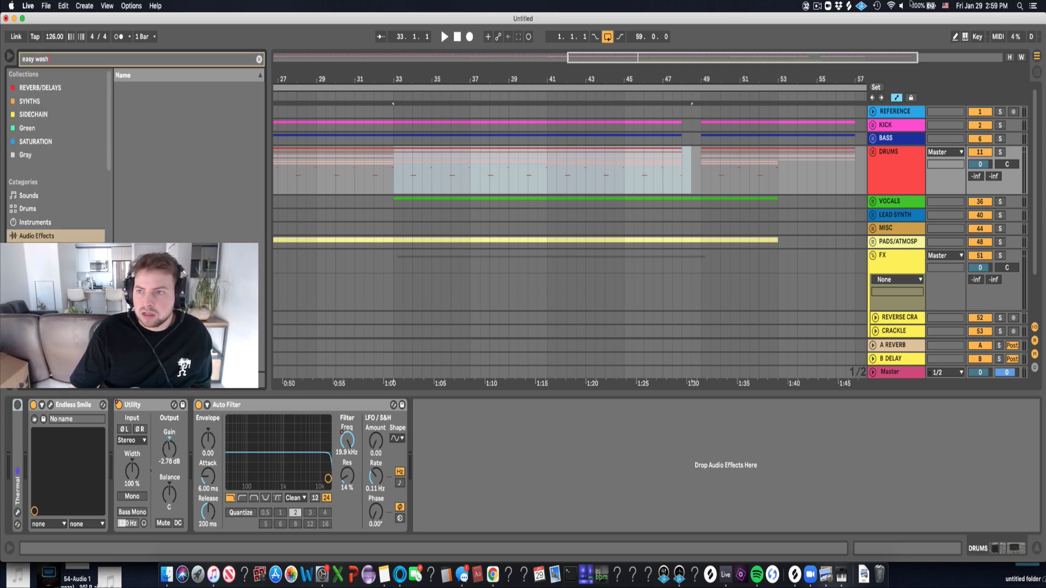
# Find "easy wash" with the system-wide file search and add Bass Kleph's Easy Wash Out-2 after Auto Filter on the DRUMS group.
pyautogui.press('super+space')
pyautogui.write('eas')
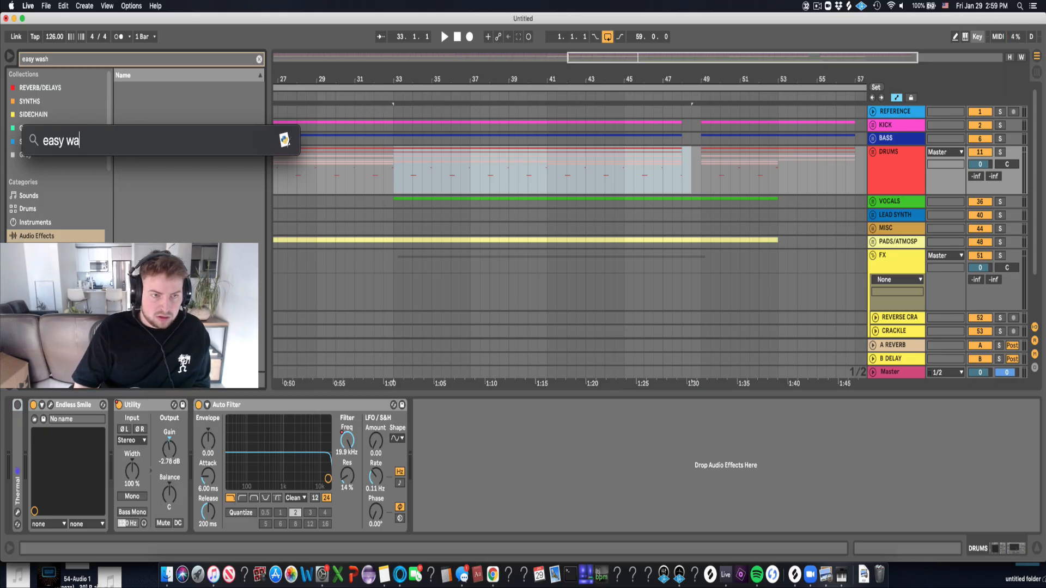
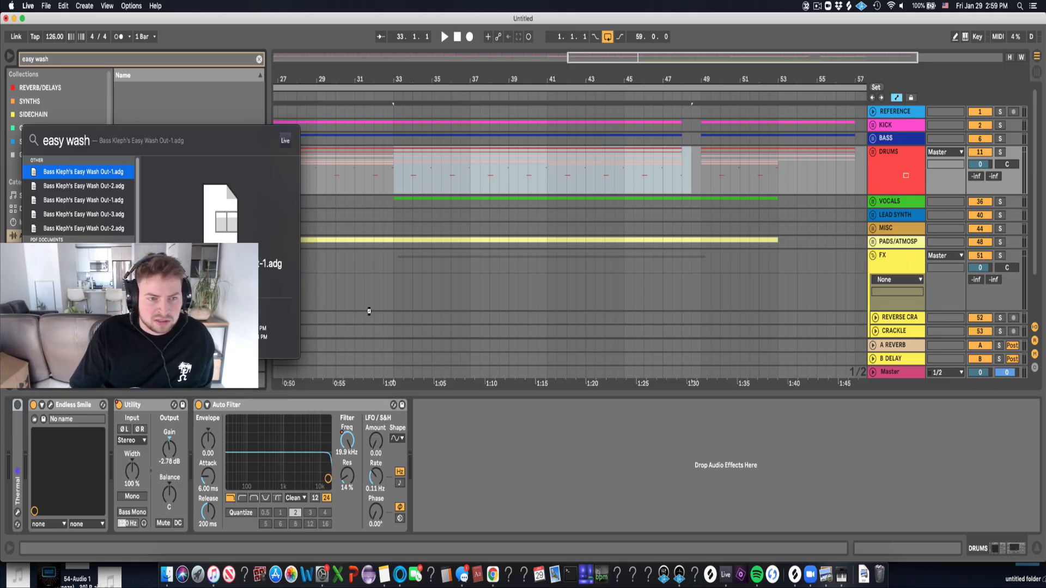
pyautogui.moveTo(457, 446); pyautogui.dragTo(471, 451)
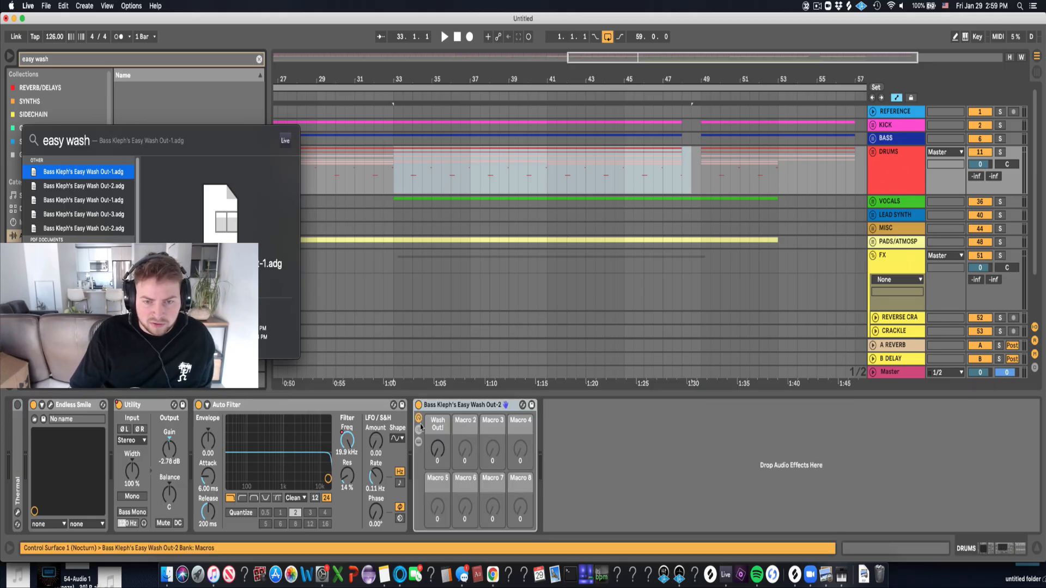
pyautogui.press('Escape')
# Solo DRUMS and play from bar 41 while sweeping the Wash Out! macro up and back to 0.
pyautogui.click(527, 164)
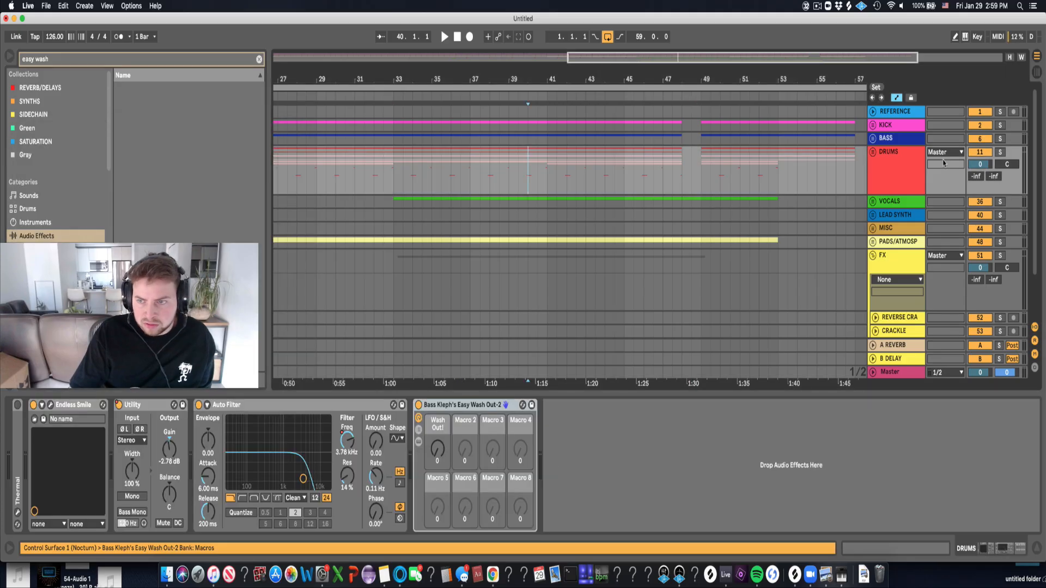
pyautogui.click(1001, 152)
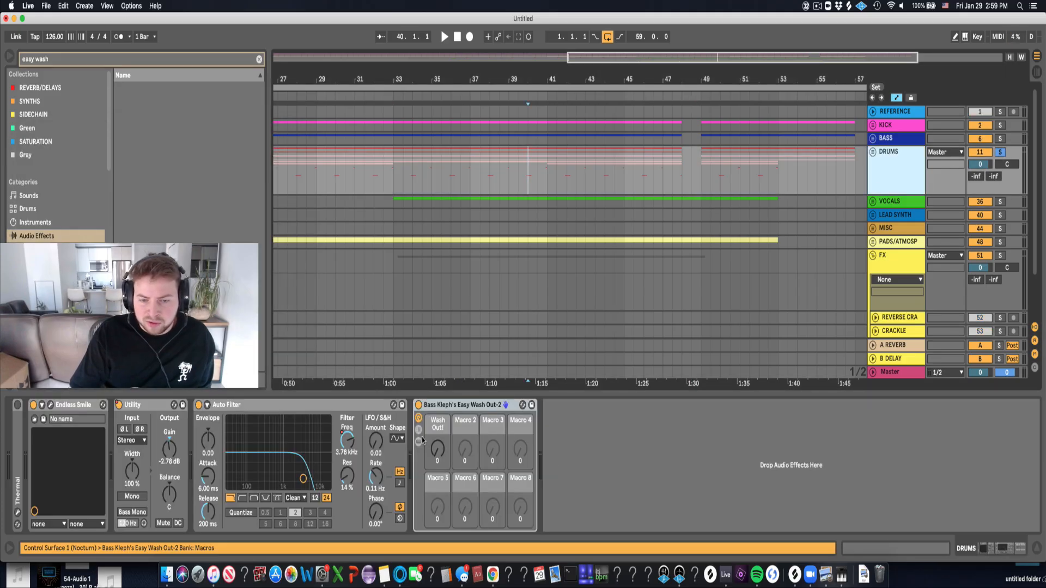
pyautogui.moveTo(437, 448); pyautogui.dragTo(438, 431)
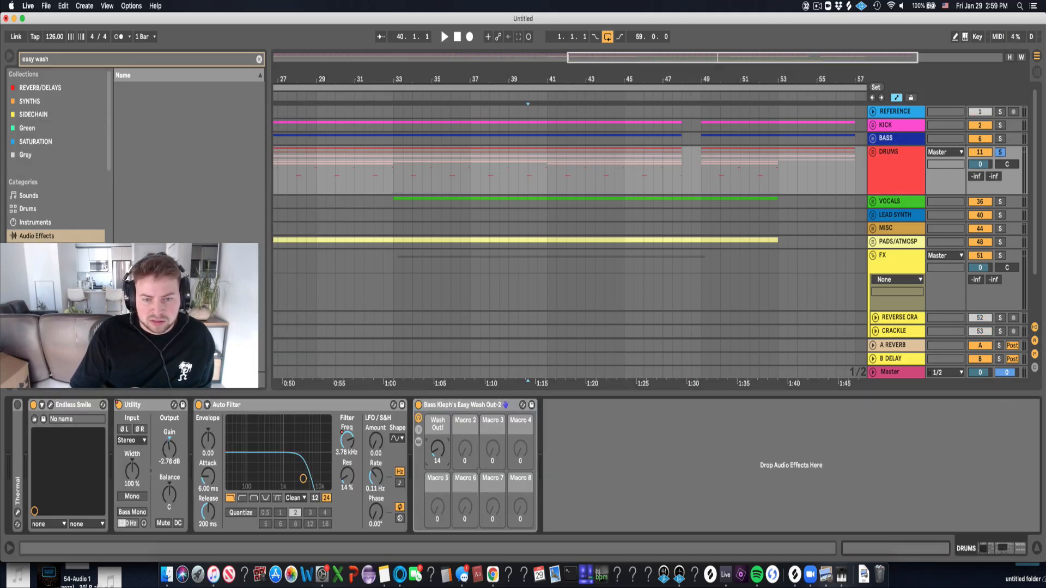
pyautogui.click(915, 186)
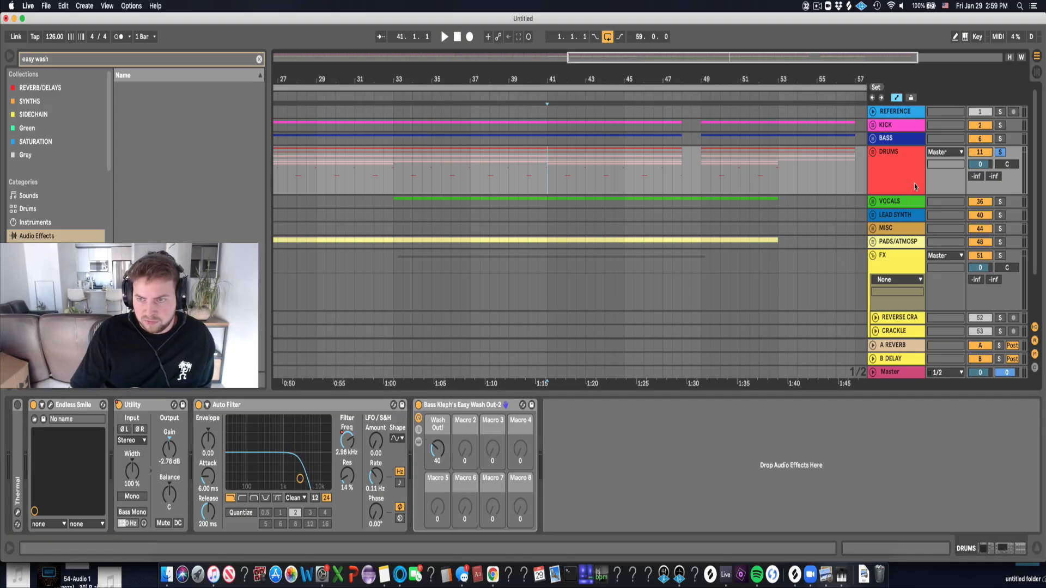
pyautogui.press('space')
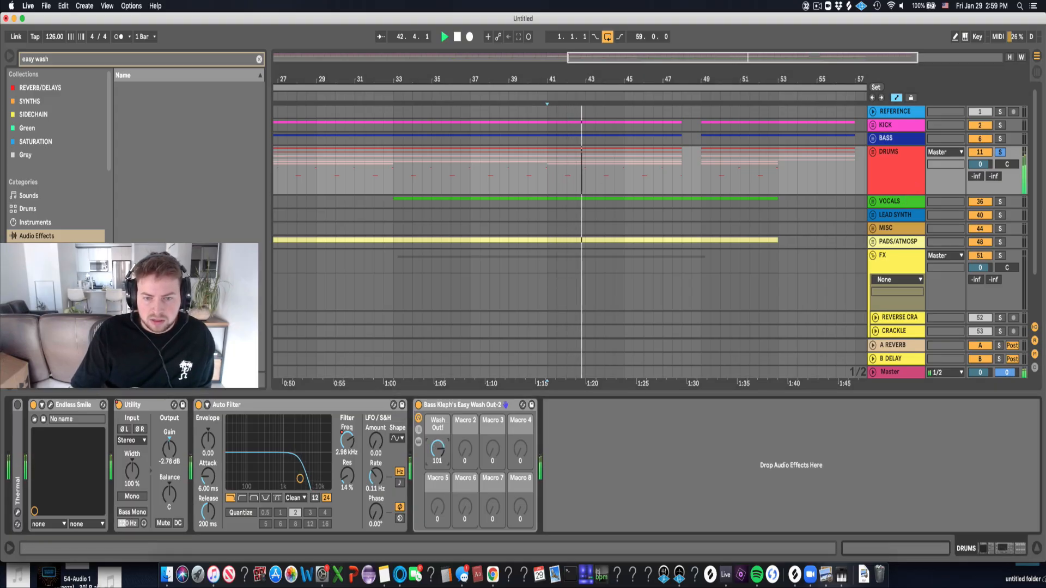
pyautogui.moveTo(437, 449); pyautogui.dragTo(437, 487)
pyautogui.press('space')
# Show the Wash Out! automation on the DRUMS group and ramp it from 0 at bar 41 to 61 at bar 48.
pyautogui.click(896, 153)
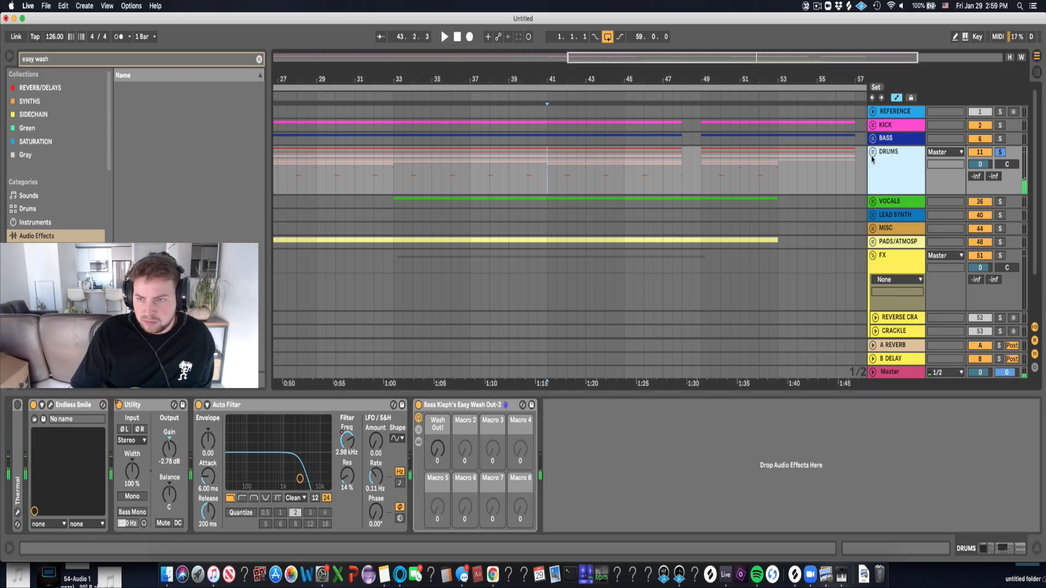
pyautogui.click(873, 153)
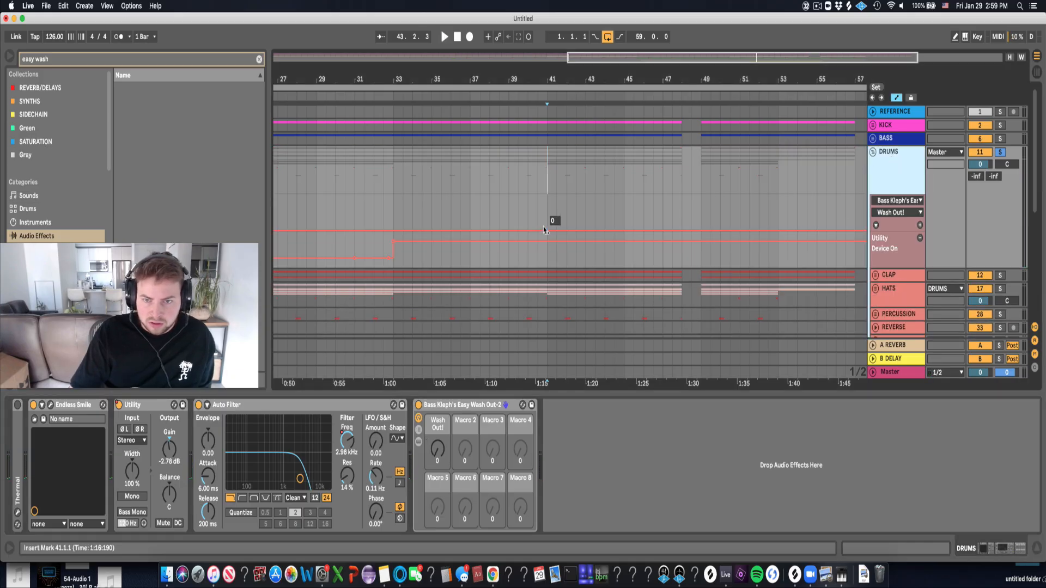
pyautogui.click(544, 230)
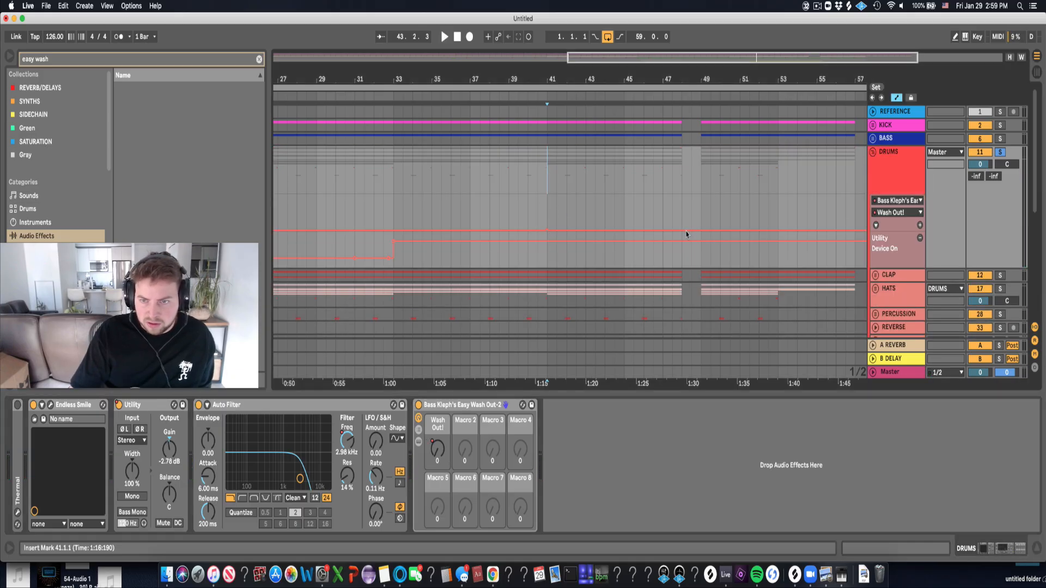
pyautogui.moveTo(686, 235); pyautogui.dragTo(670, 210)
# Play the full mix from bar 43.3, return the Wash Out! automation to 0 at bar 49, raise its bar 48 peak to 64 and fold DRUMS.
pyautogui.press('space')
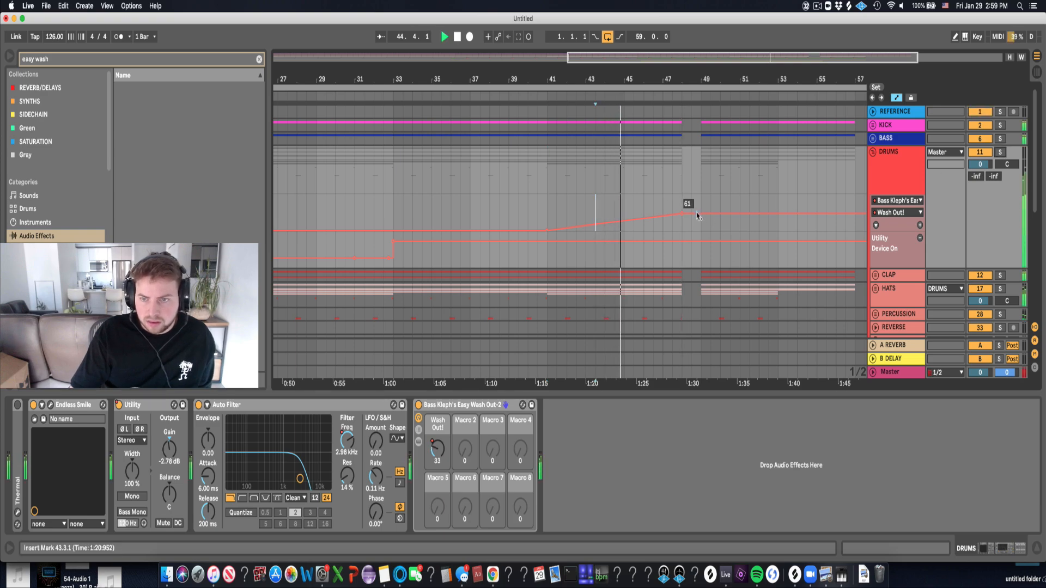
pyautogui.click(675, 211)
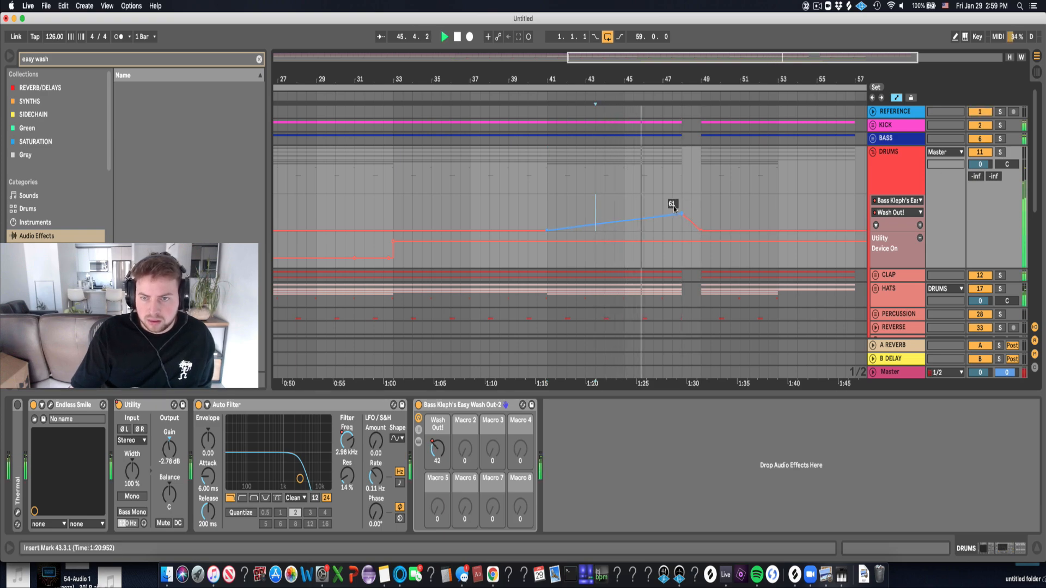
pyautogui.moveTo(682, 217); pyautogui.dragTo(683, 216)
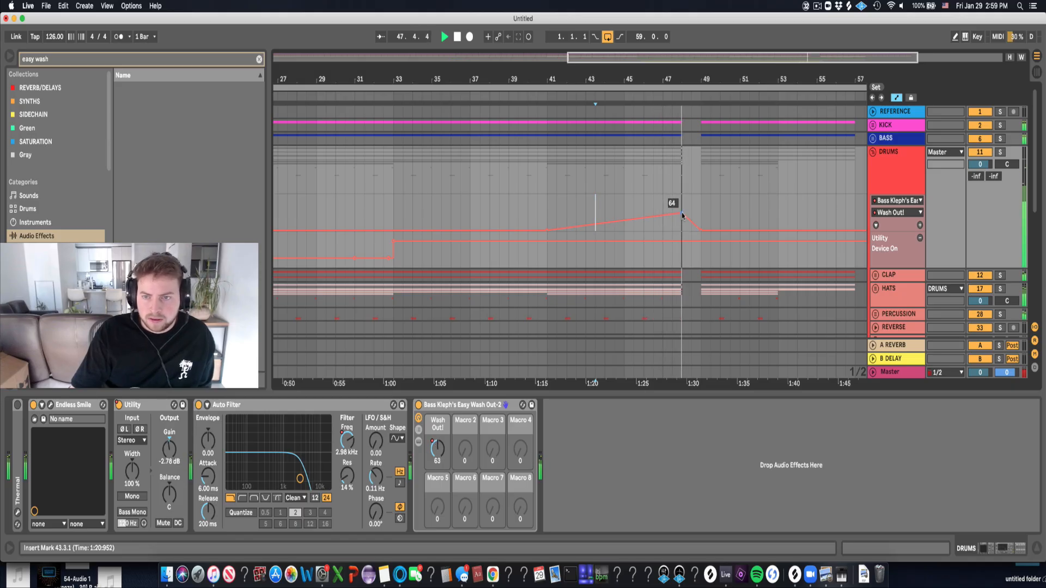
pyautogui.press('space')
pyautogui.moveTo(683, 214); pyautogui.dragTo(702, 208)
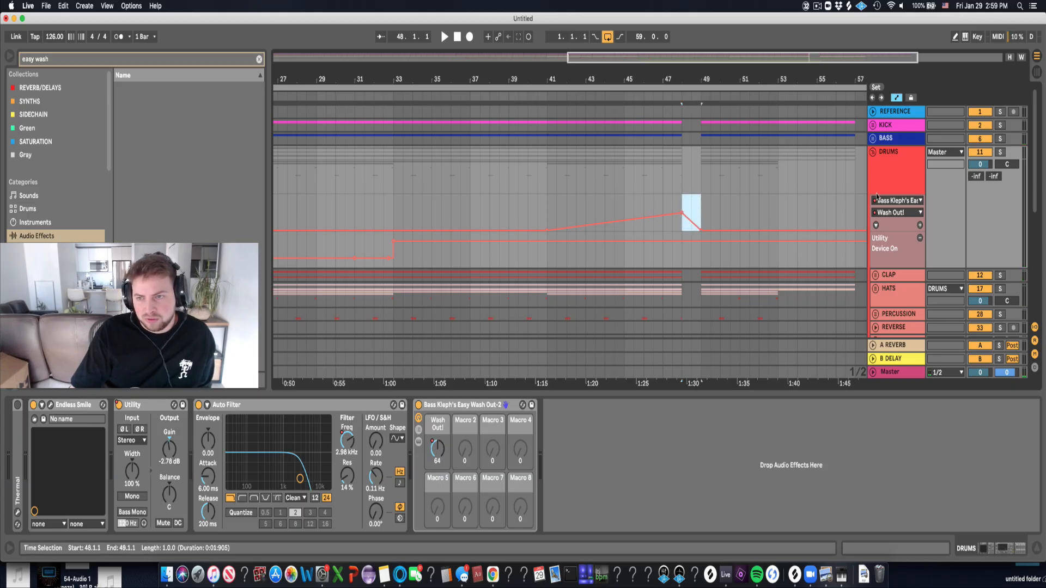
pyautogui.click(873, 152)
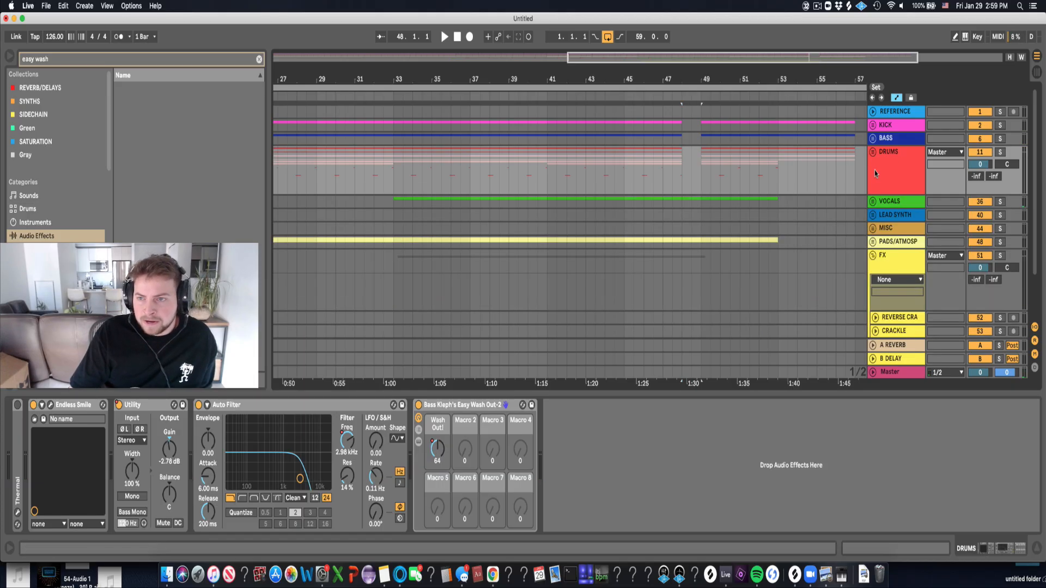
# Collapse the FX group and insert a new MIDI track in the empty area below it.
pyautogui.click(872, 256)
pyautogui.click(874, 228)
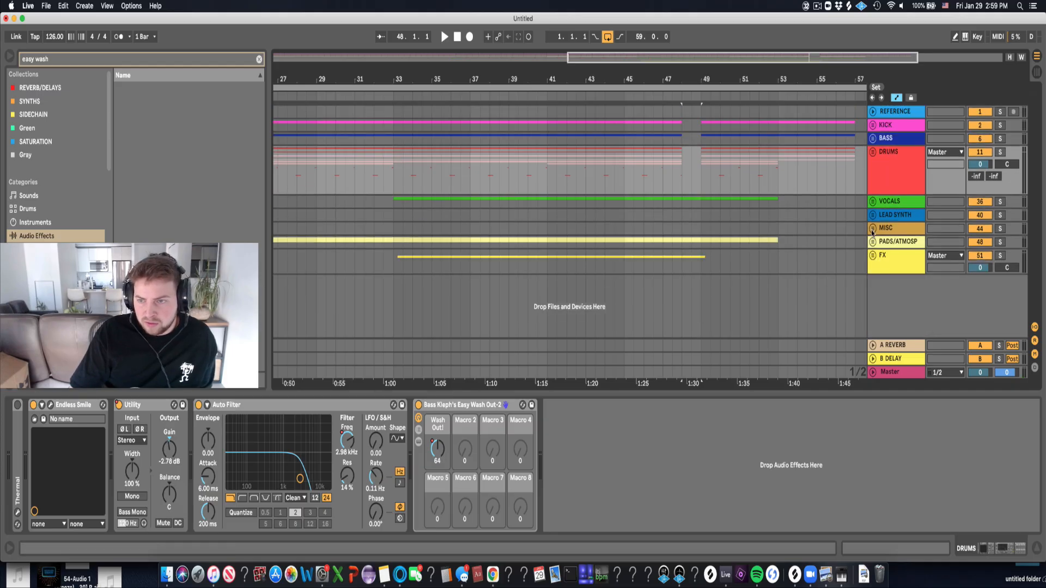
pyautogui.click(882, 256)
pyautogui.click(873, 255)
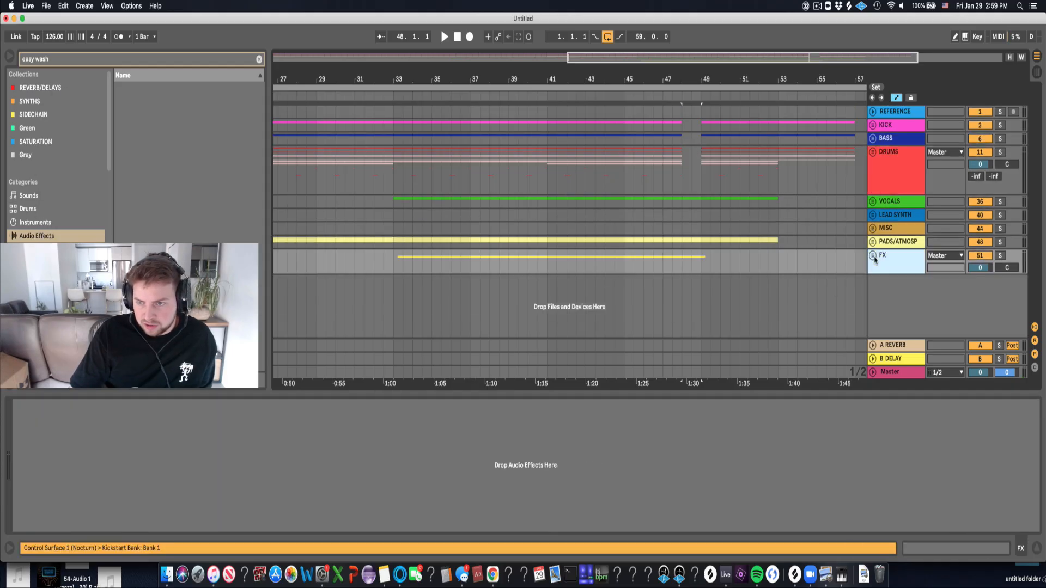
pyautogui.rightClick(888, 295)
pyautogui.click(908, 310)
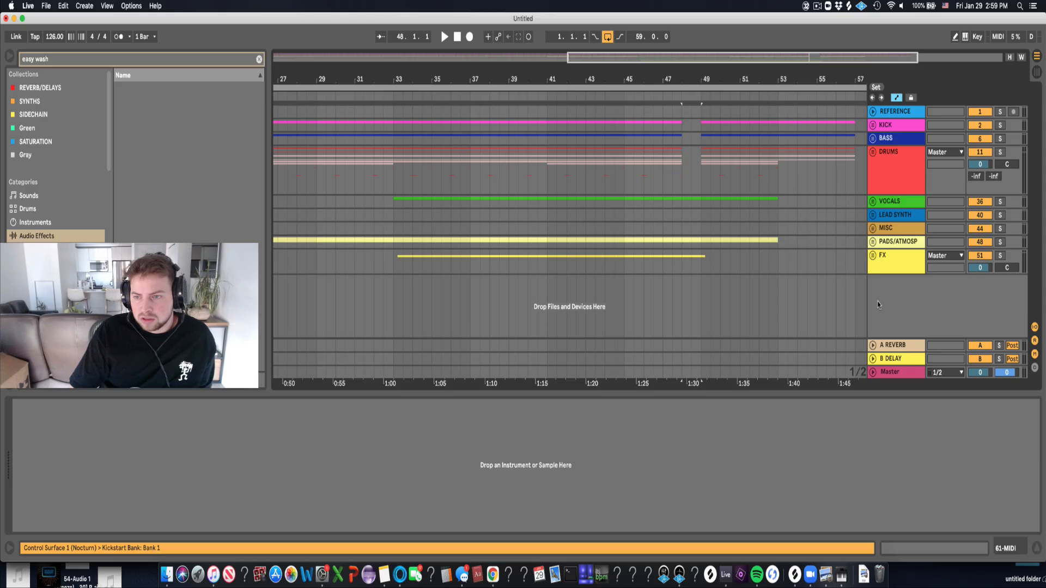
# Clear the browser search and add an empty Simpler instrument on a new MIDI track below the FX group.
pyautogui.click(260, 59)
pyautogui.click(43, 222)
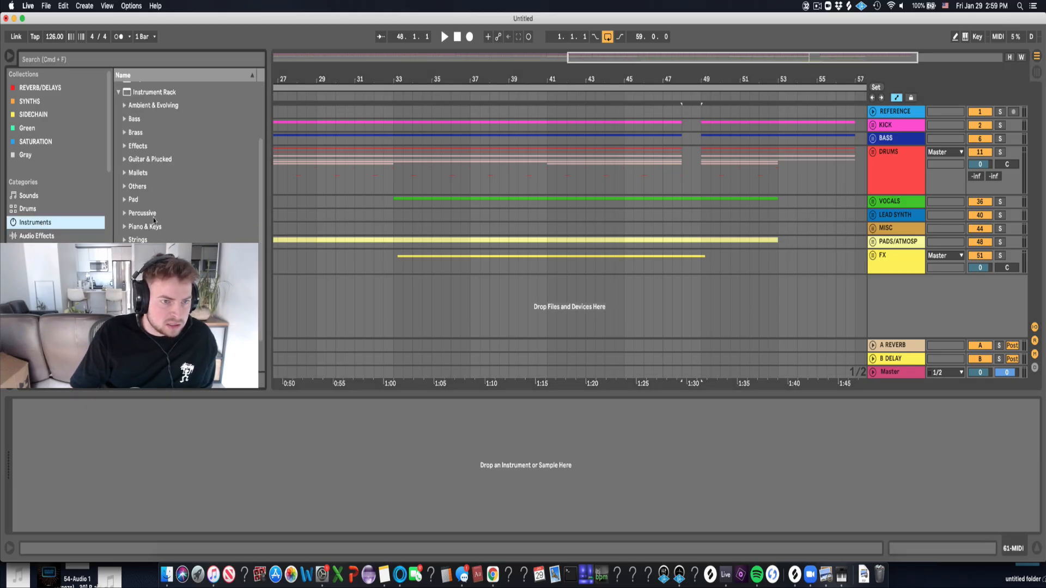
pyautogui.moveTo(143, 310); pyautogui.dragTo(455, 305)
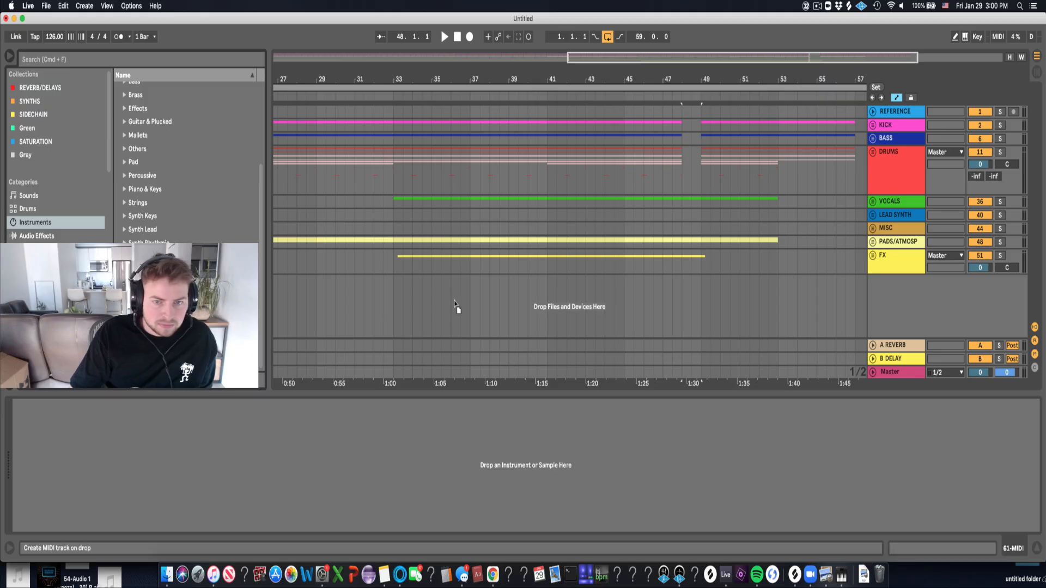
pyautogui.moveTo(706, 321); pyautogui.dragTo(702, 320)
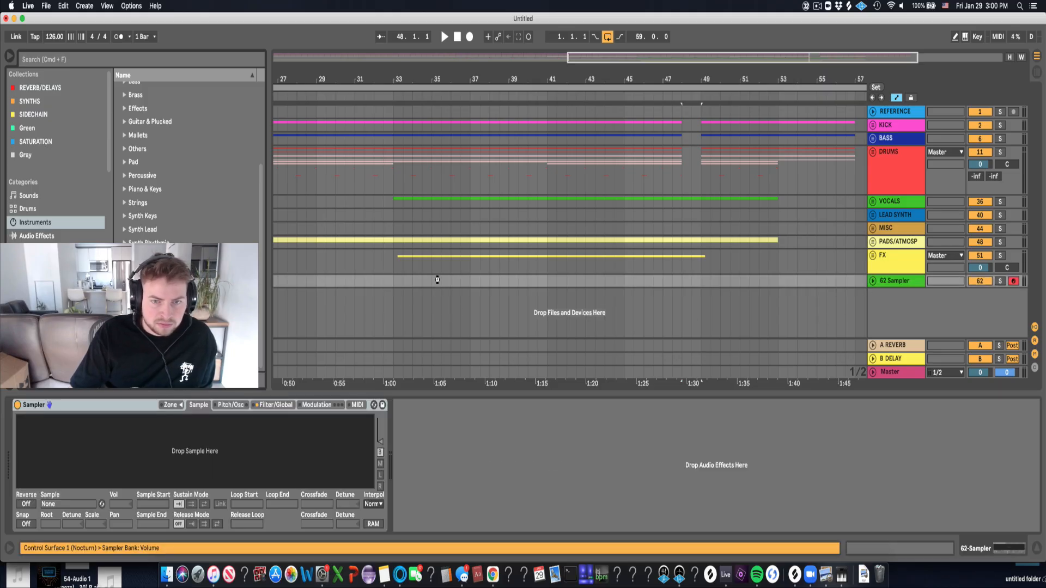
pyautogui.moveTo(449, 281); pyautogui.dragTo(450, 283)
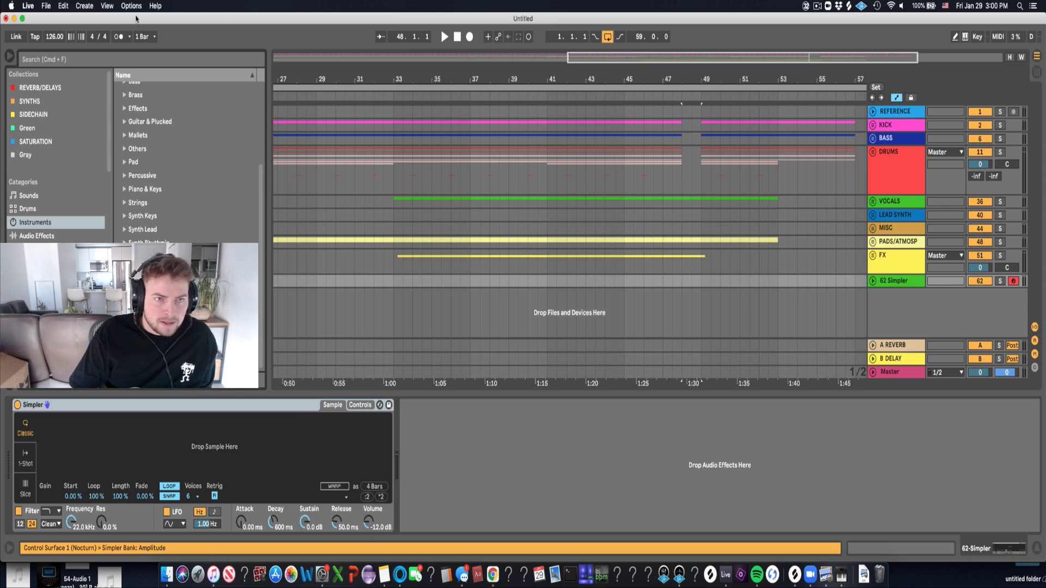
pyautogui.click(92, 61)
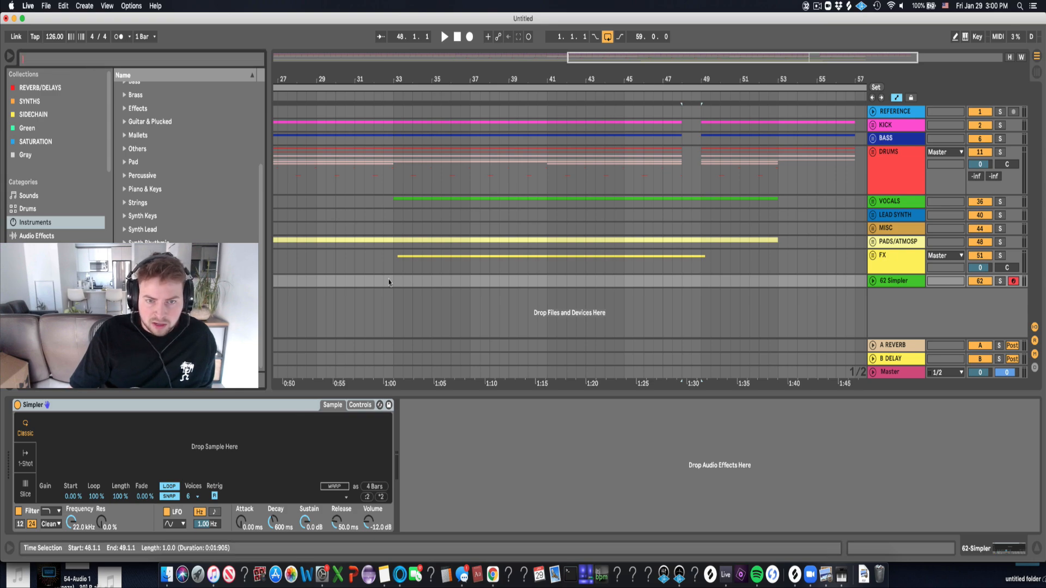
# Insert an eight-bar MIDI clip from bar 41 to 49 on the Simpler track and draw two consecutive C3 notes at its start.
pyautogui.moveTo(545, 279); pyautogui.dragTo(695, 281)
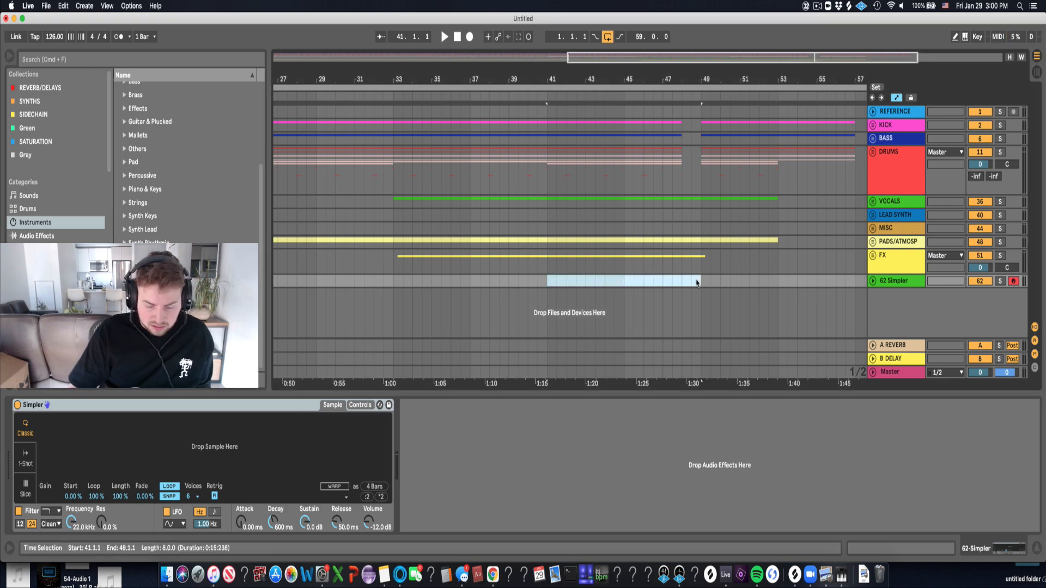
pyautogui.press('super+shift+m')
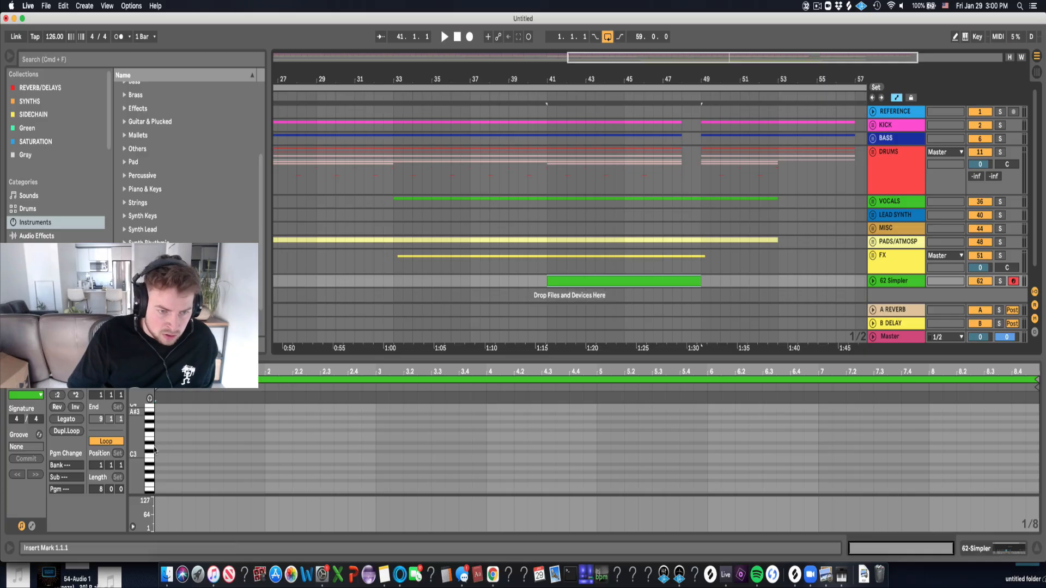
pyautogui.moveTo(172, 372); pyautogui.dragTo(172, 384)
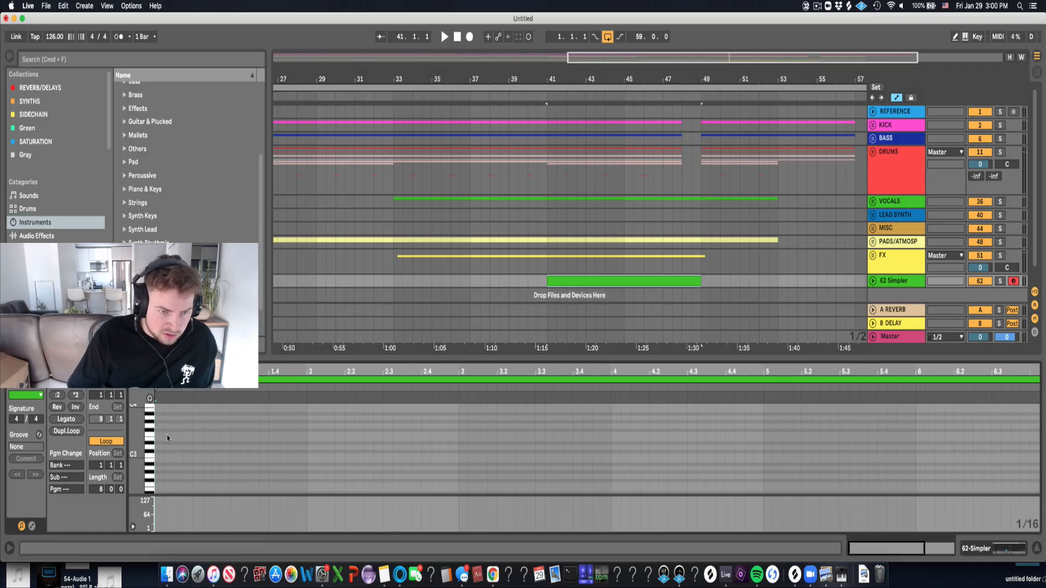
pyautogui.doubleClick(157, 457)
pyautogui.moveTo(161, 457); pyautogui.dragTo(165, 456)
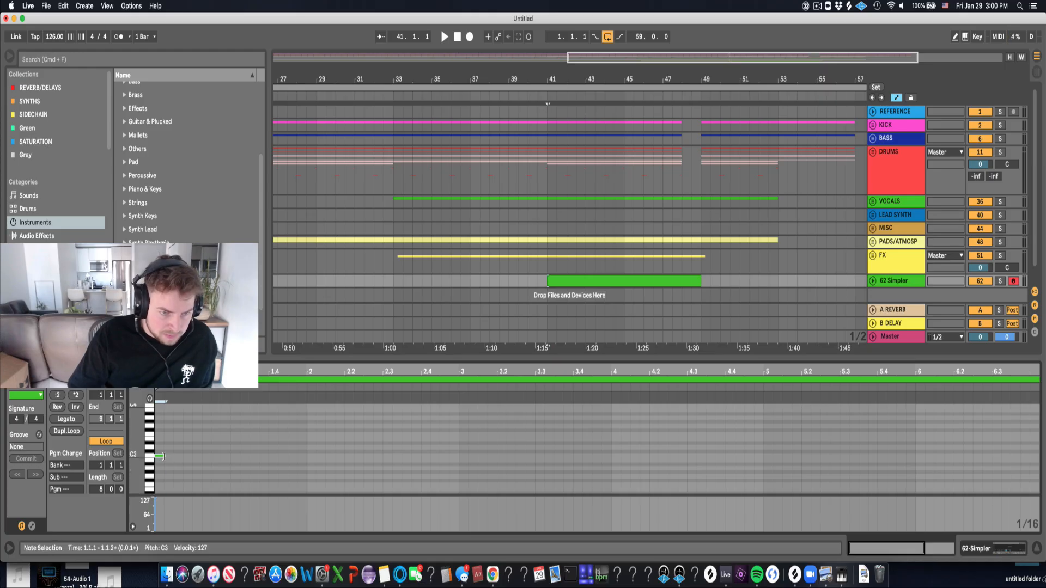
pyautogui.press('super+d')
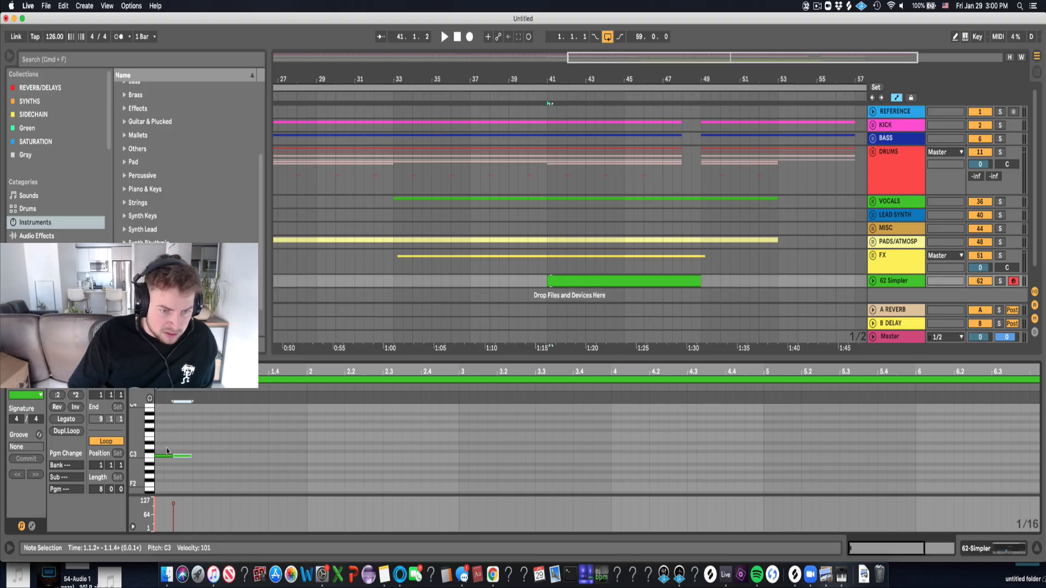
pyautogui.moveTo(167, 451); pyautogui.dragTo(184, 463)
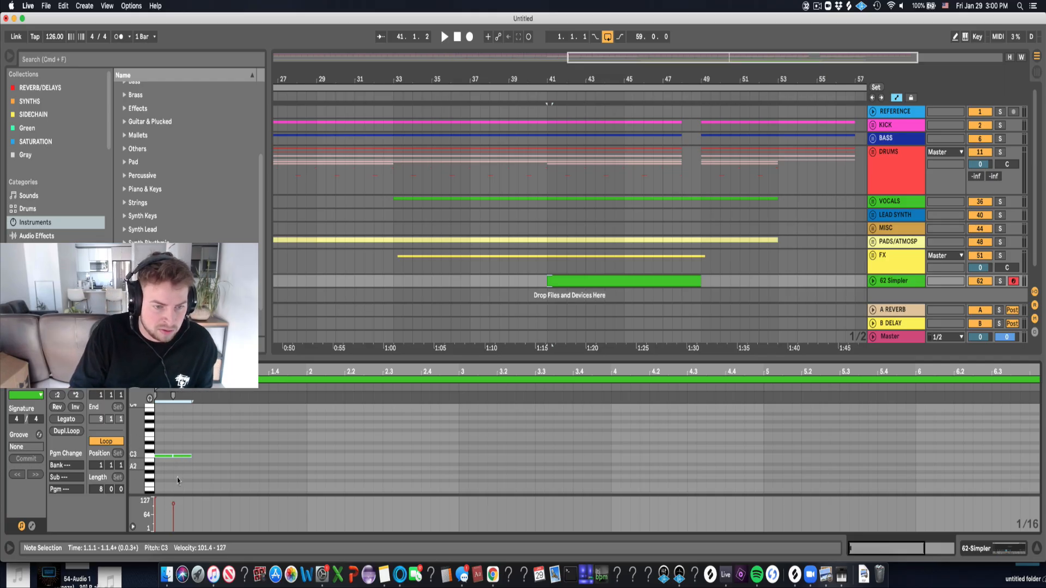
pyautogui.press('super+d')
pyautogui.press('super+d')
pyautogui.press('super+d')
pyautogui.press('super+d')
pyautogui.press('super+d')
pyautogui.press('super+d')
pyautogui.press('super+d')
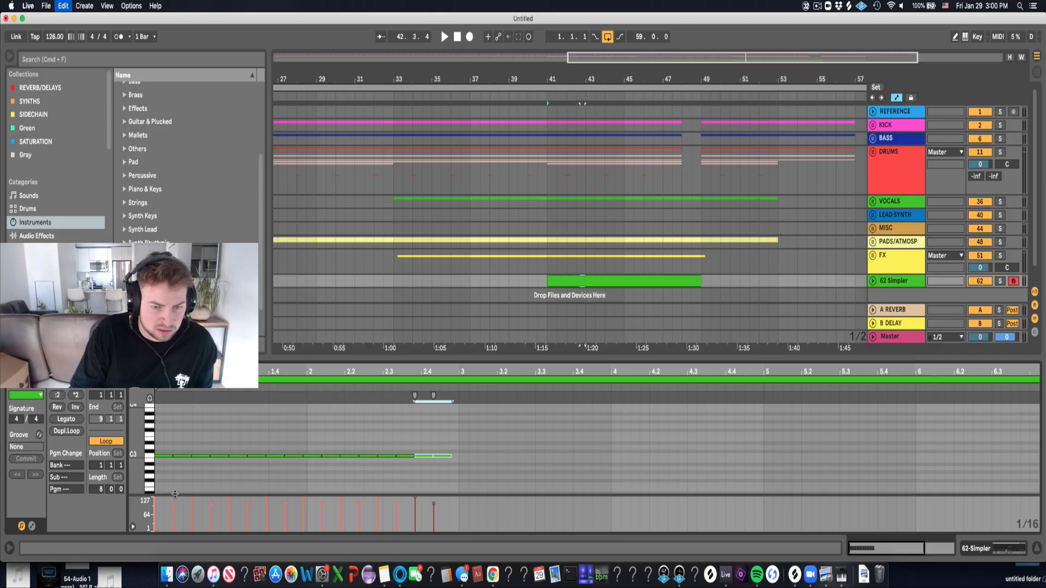
pyautogui.press('super+d')
pyautogui.press('super+d')
pyautogui.press('super+d')
pyautogui.press('super+d')
pyautogui.press('super+d')
pyautogui.press('super+d')
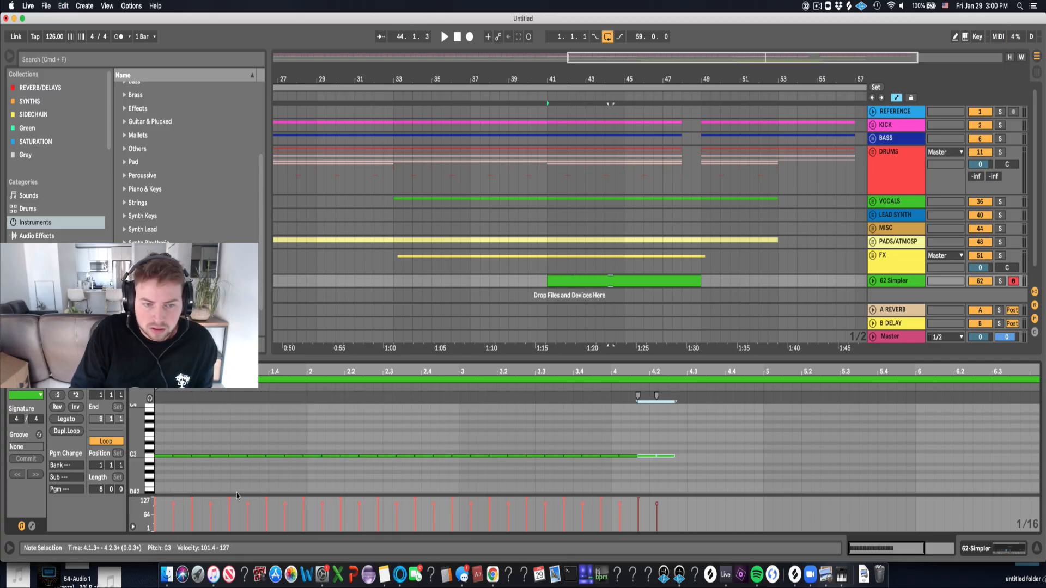
pyautogui.press('super+z')
pyautogui.press('super+z')
pyautogui.press('super+z')
pyautogui.press('super+z')
pyautogui.press('super+z')
pyautogui.press('super+z')
pyautogui.press('super+z')
pyautogui.click(202, 463)
pyautogui.moveTo(281, 472); pyautogui.dragTo(473, 487)
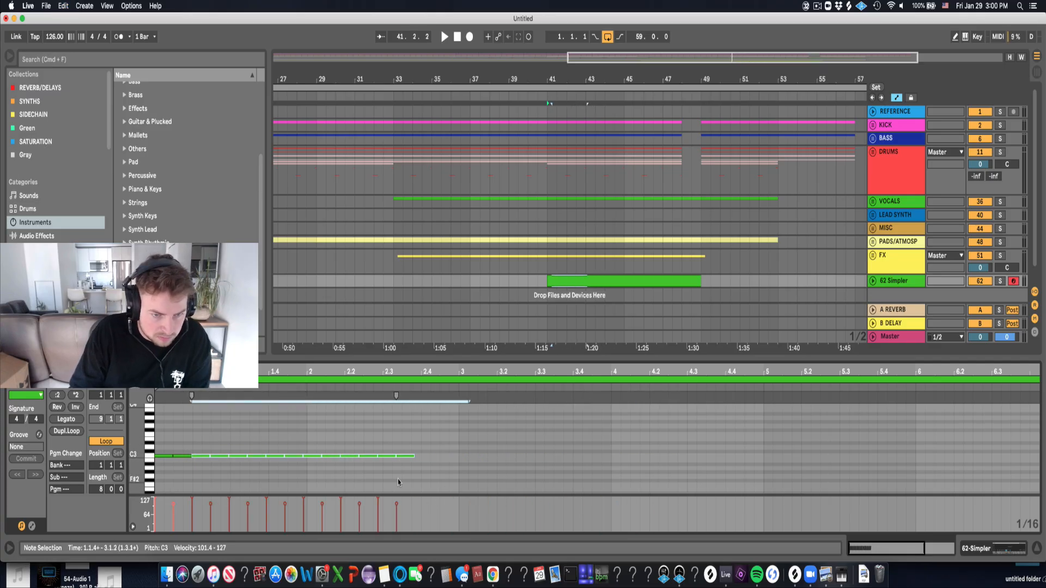
pyautogui.press('Delete')
# Resize the first two C3 notes to eighth notes, with the first spanning 1.1.1 to 1.1.3, and select both.
pyautogui.click(260, 463)
pyautogui.moveTo(183, 457); pyautogui.dragTo(182, 461)
pyautogui.click(166, 457)
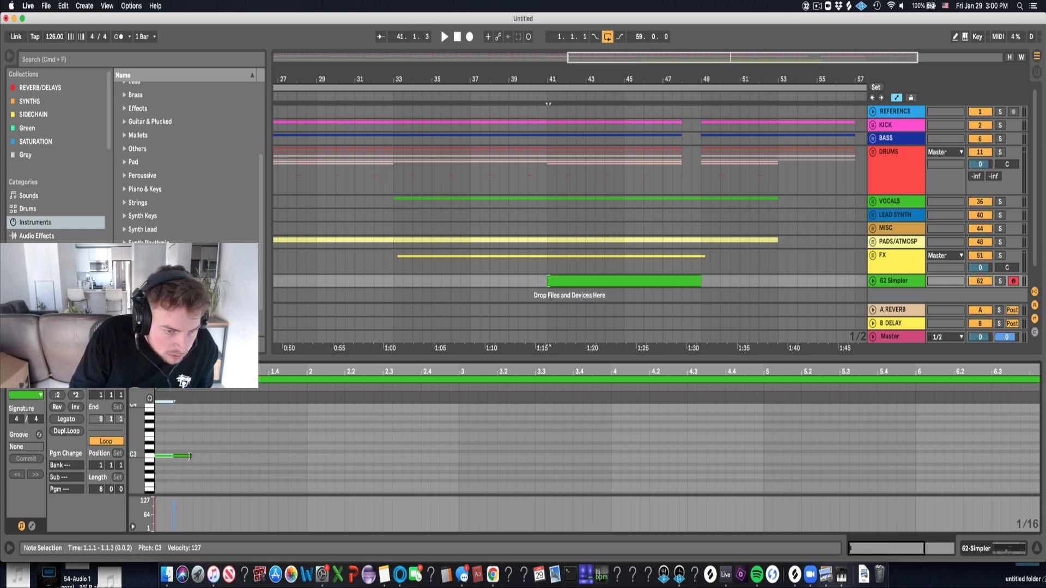
pyautogui.click(190, 457)
pyautogui.keyDown('shift'); pyautogui.click(166, 455); pyautogui.keyUp('shift')
# Duplicate the eighth-note pair across the first two bars, and duplicate that two-bar block twice to extend the pattern to 7.1.1.
pyautogui.press('super+d')
pyautogui.press('super+d')
pyautogui.press('super+d')
pyautogui.press('super+d')
pyautogui.press('super+d')
pyautogui.press('super+d')
pyautogui.press('super+d')
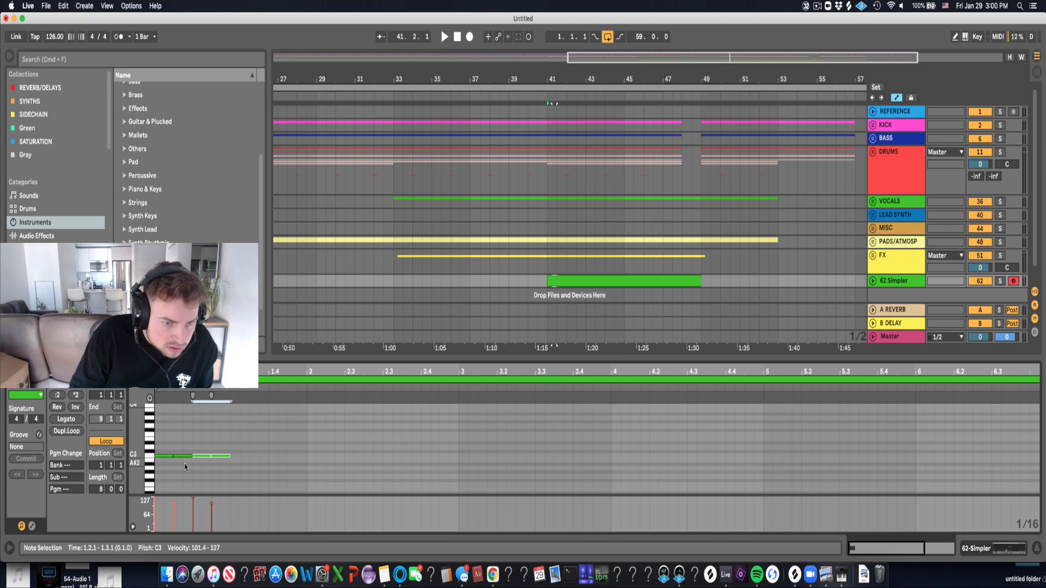
pyautogui.moveTo(154, 444); pyautogui.dragTo(439, 495)
pyautogui.press('super+d')
pyautogui.press('super+d')
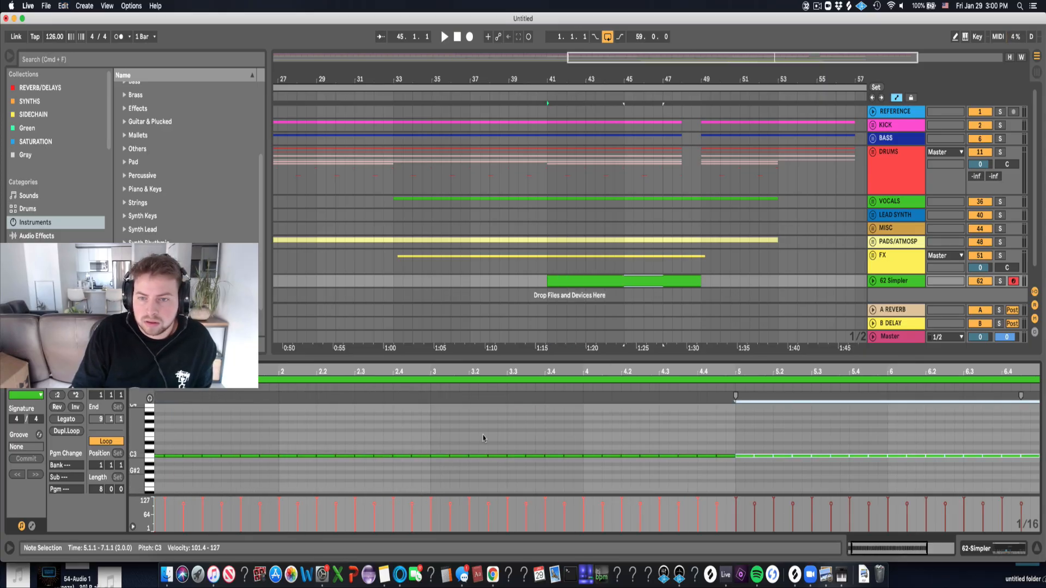
pyautogui.press('space')
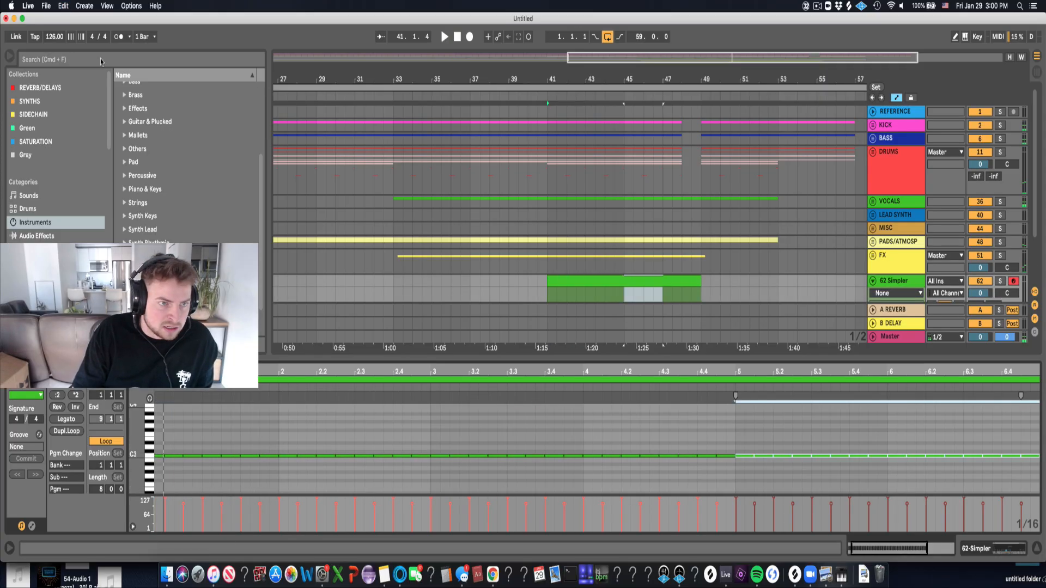
# Search the browser for "snare".
pyautogui.press('super+f')
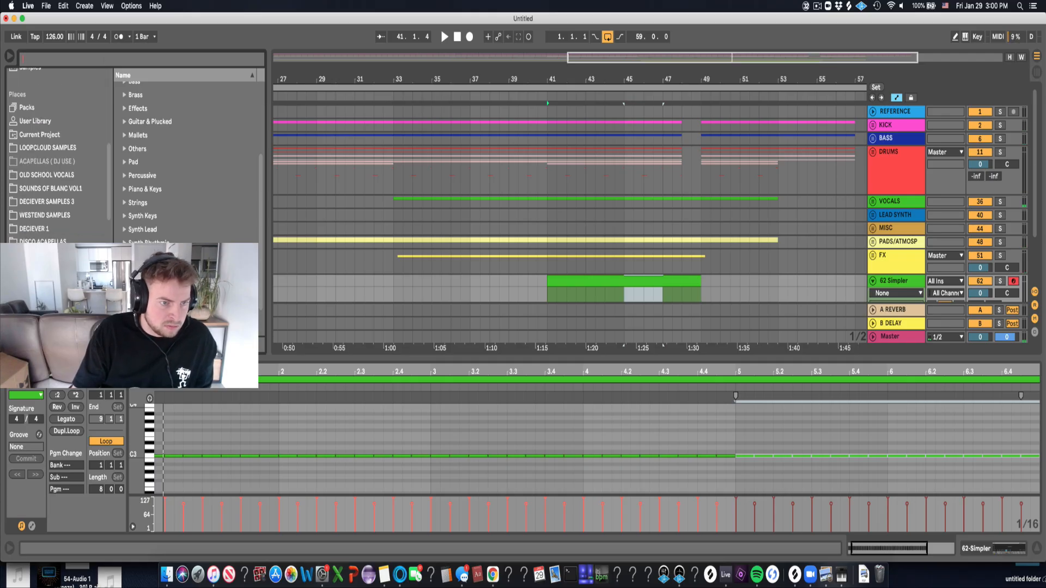
pyautogui.scroll(-4, 52, 232)
pyautogui.write('SMARE')
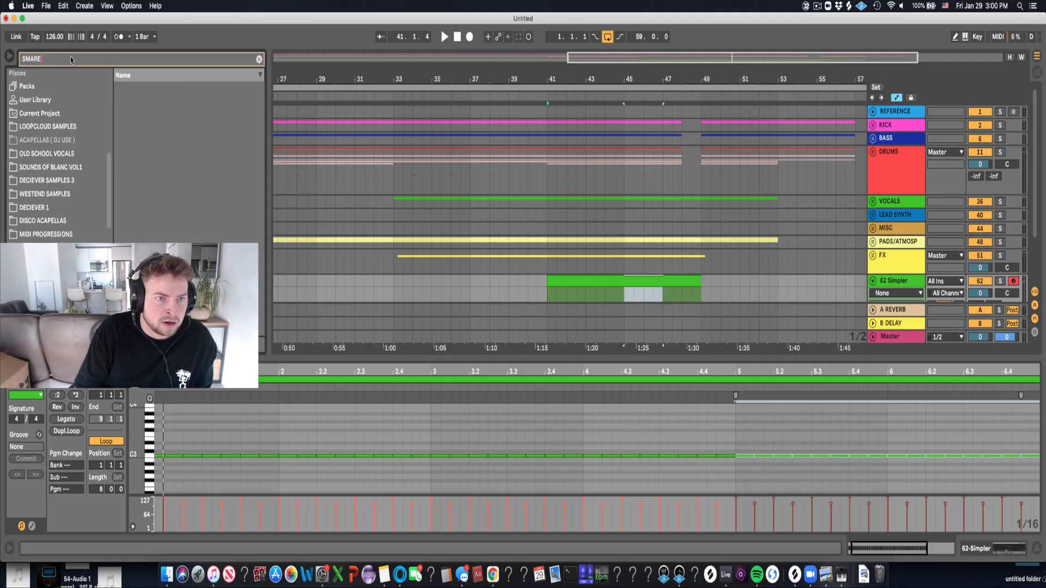
pyautogui.press('BackSpace')
pyautogui.press('BackSpace')
pyautogui.press('BackSpace')
pyautogui.press('BackSpace')
pyautogui.press('BackSpace')
pyautogui.write('sn')
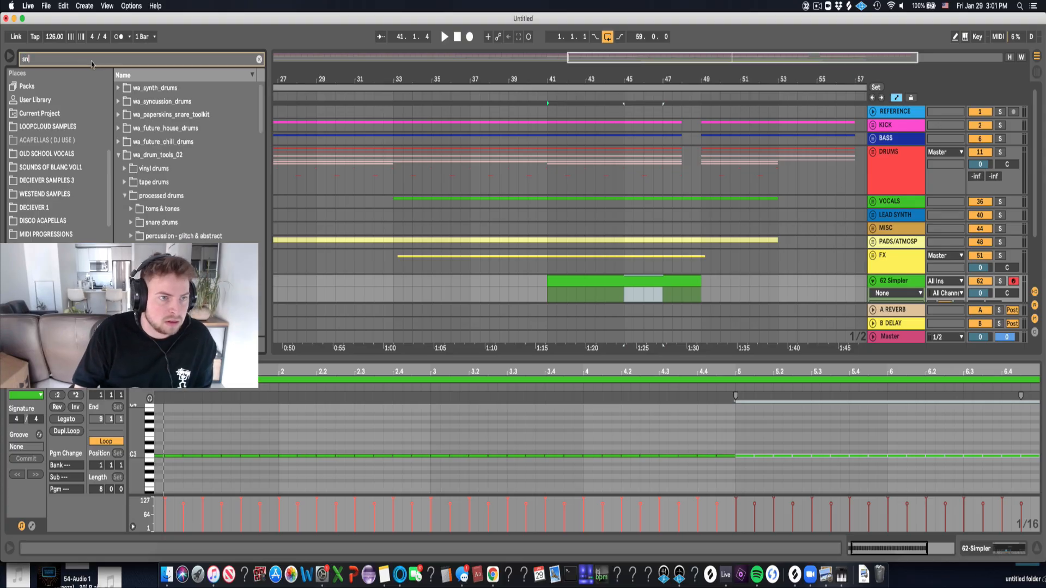
pyautogui.write('are')
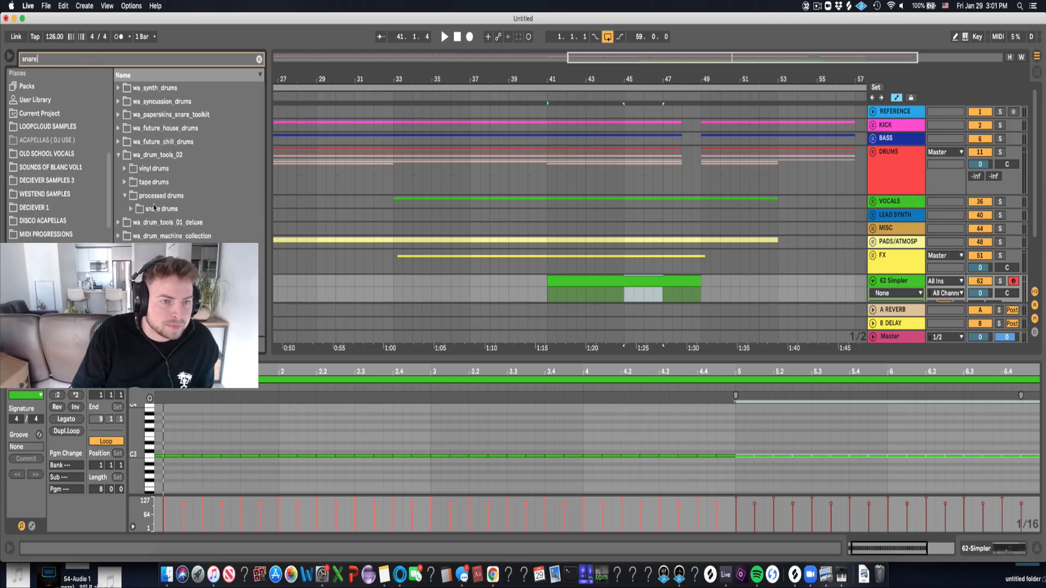
# Expand the snare drums and processed machines folders under wa_drum_tools_02 and audition the snare samples one after another.
pyautogui.doubleClick(154, 207)
pyautogui.doubleClick(169, 249)
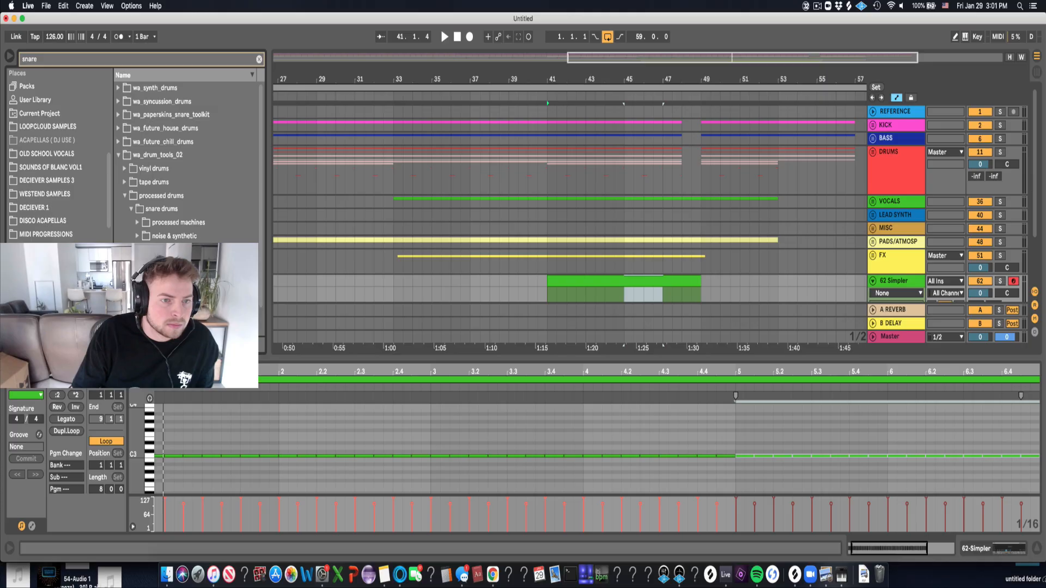
pyautogui.doubleClick(169, 222)
pyautogui.click(180, 250)
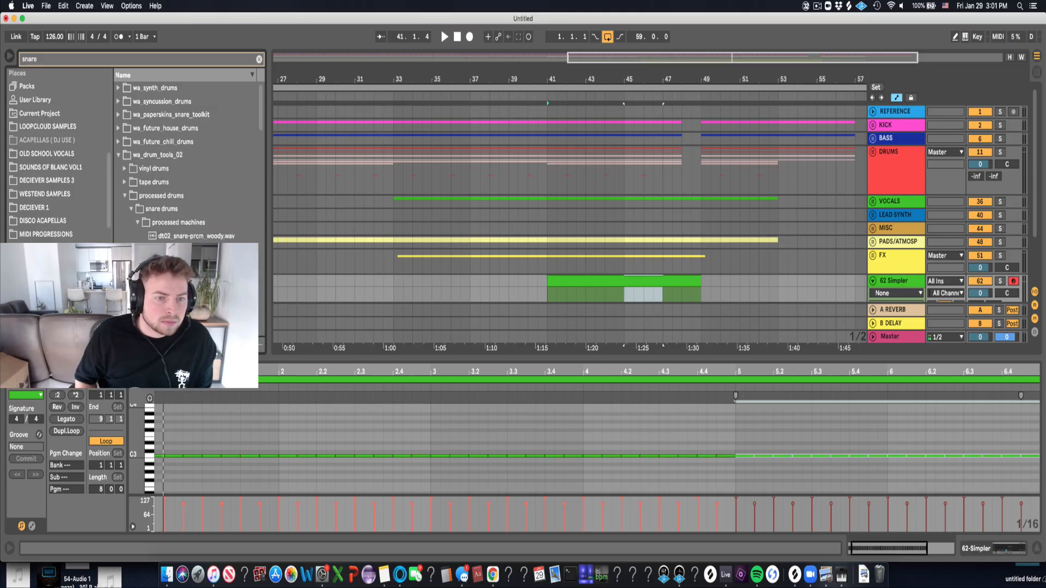
pyautogui.press('Down')
pyautogui.press('Down')
pyautogui.press('Down')
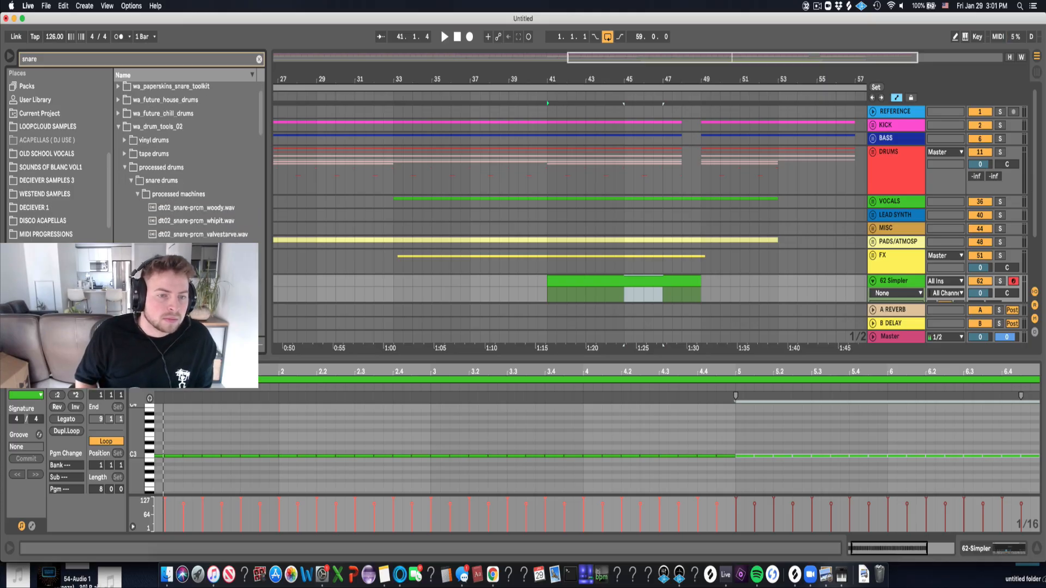
pyautogui.press('Down')
pyautogui.press('Down')
pyautogui.press('Down')
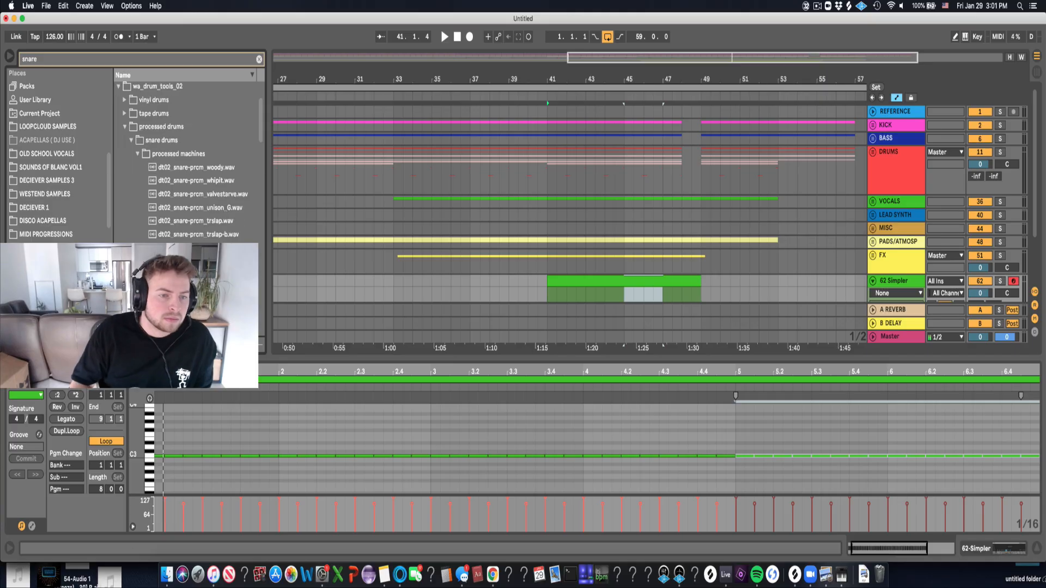
# Load the dt02_snare-prcm_tightana sample into Simpler, open the MIDI clip and play it from bar 41.
pyautogui.click(901, 281)
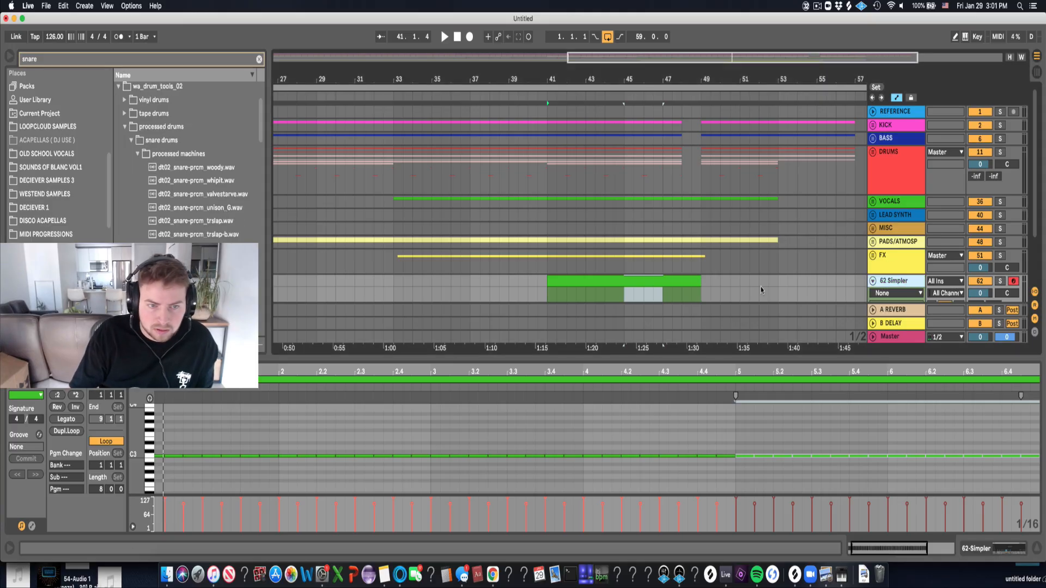
pyautogui.doubleClick(903, 280)
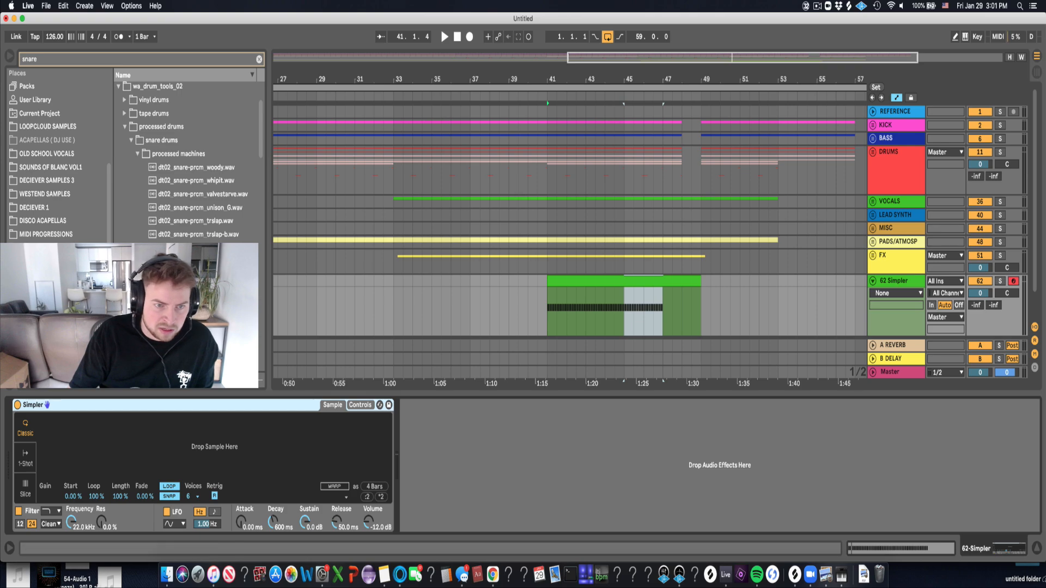
pyautogui.moveTo(211, 440); pyautogui.dragTo(213, 441)
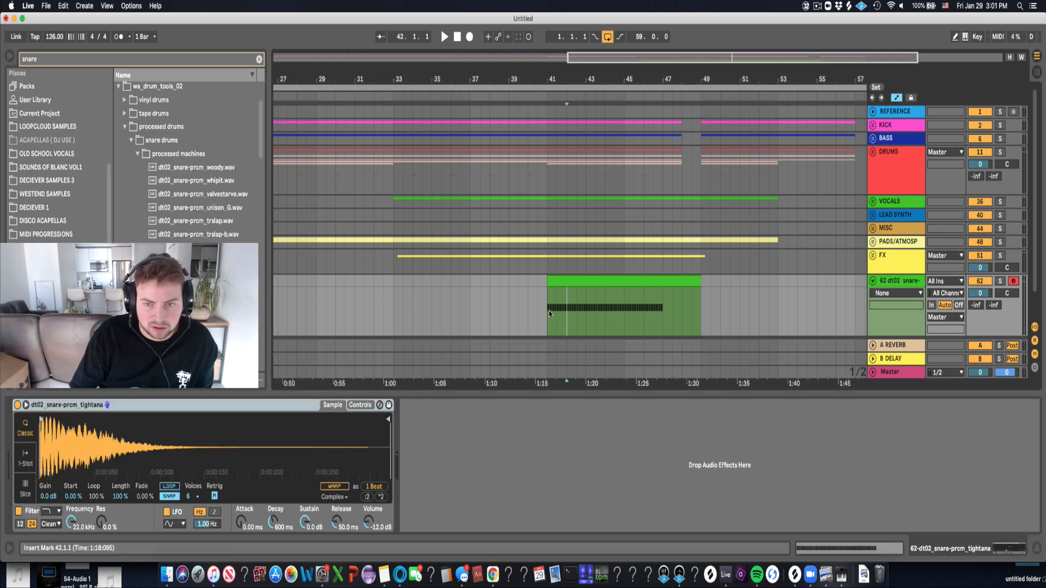
pyautogui.press('space')
pyautogui.press('space')
pyautogui.doubleClick(583, 289)
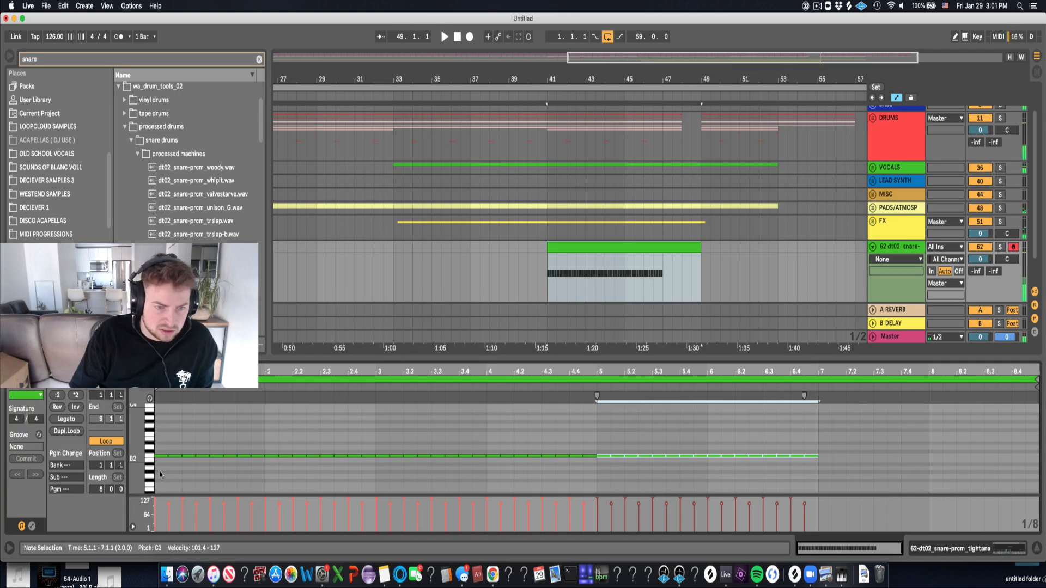
pyautogui.press('space')
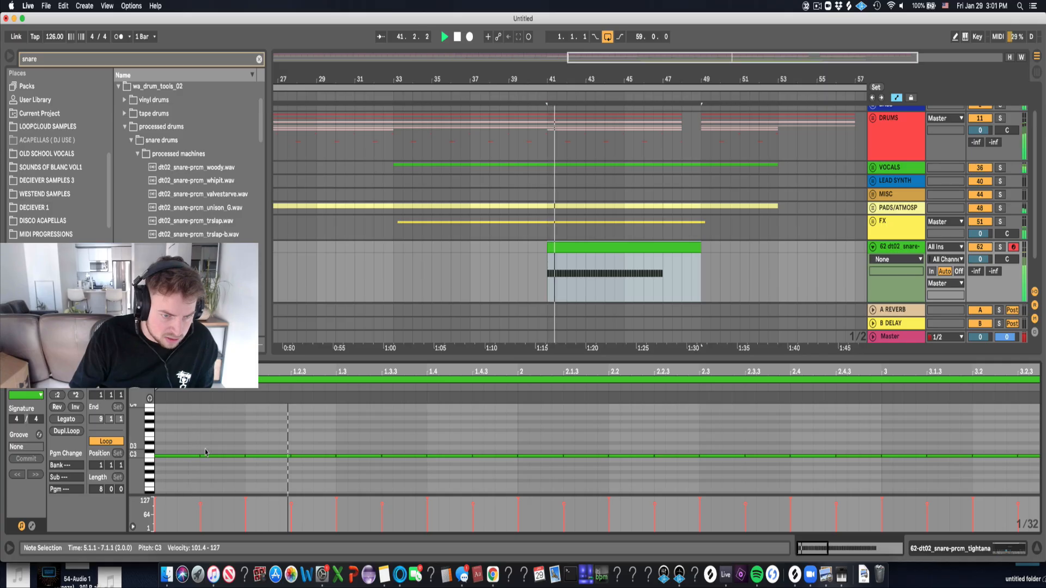
pyautogui.press('space')
# Shorten the first C3 note to a sixteenth, add a second sixteenth right after it, and duplicate the pair up to beat 1.4.
pyautogui.moveTo(199, 456); pyautogui.dragTo(177, 459)
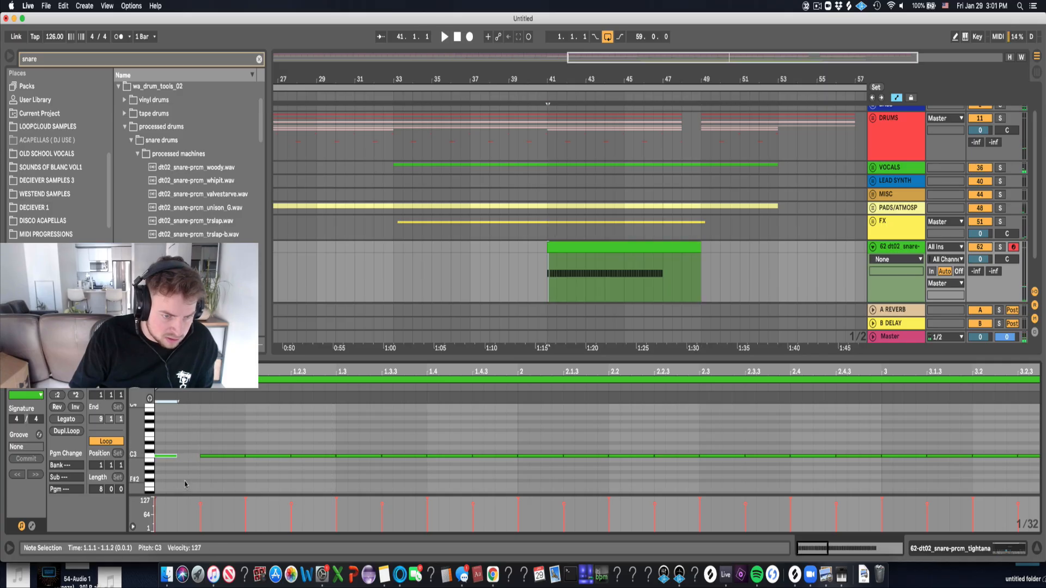
pyautogui.press('Right')
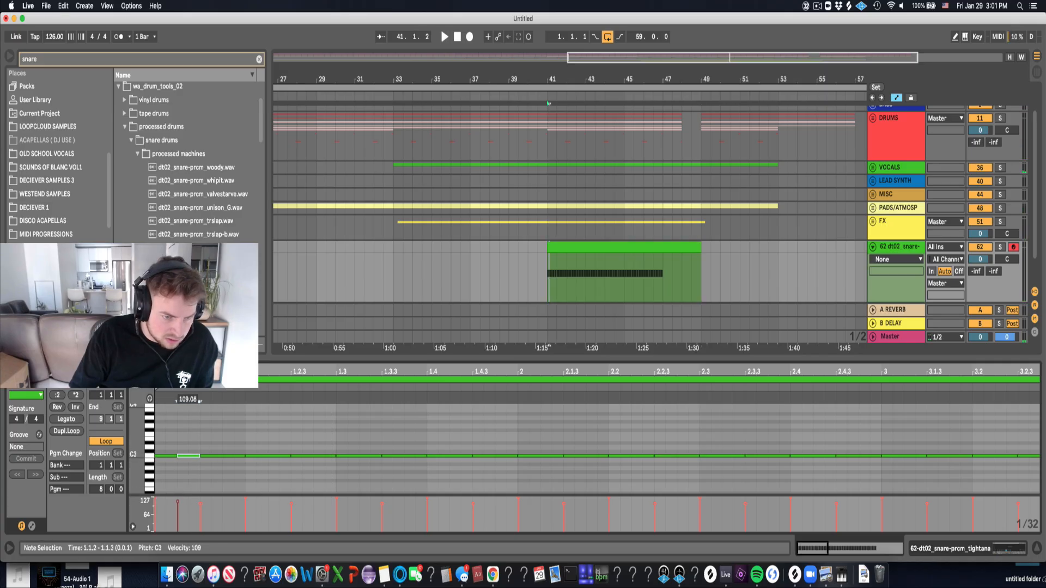
pyautogui.moveTo(156, 448); pyautogui.dragTo(190, 477)
pyautogui.press('super+d')
pyautogui.press('super+d')
pyautogui.press('super+d')
pyautogui.press('super+d')
pyautogui.press('super+d')
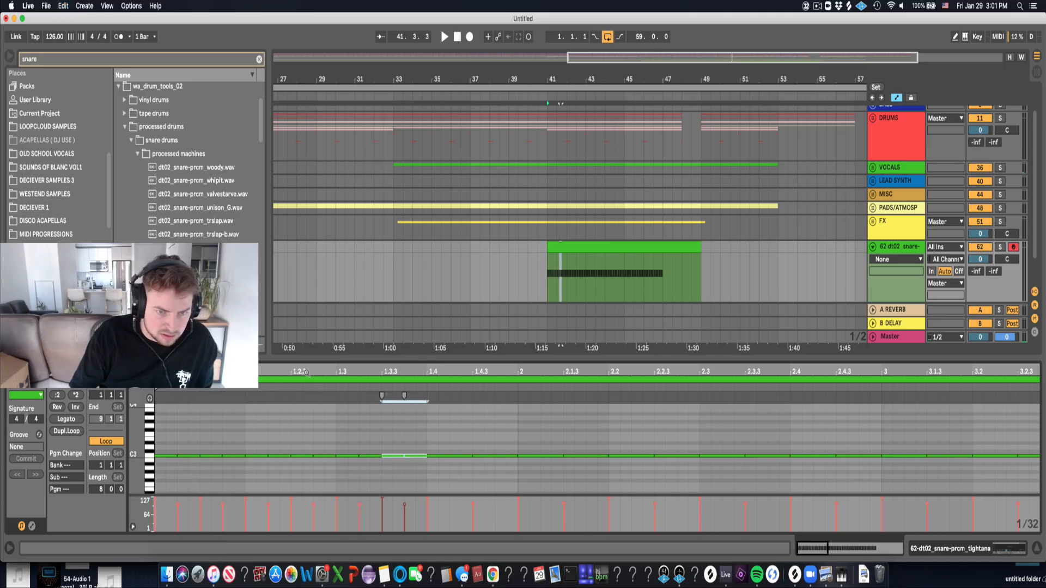
# Select the first half bar of sixteenth notes and duplicate it repeatedly until the snare clip is filled to its end at bar 49.
pyautogui.moveTo(330, 449); pyautogui.dragTo(164, 471)
pyautogui.press('super+d')
pyautogui.press('super+d')
pyautogui.press('super+d')
pyautogui.press('super+d')
pyautogui.press('super+d')
pyautogui.press('super+d')
pyautogui.press('super+d')
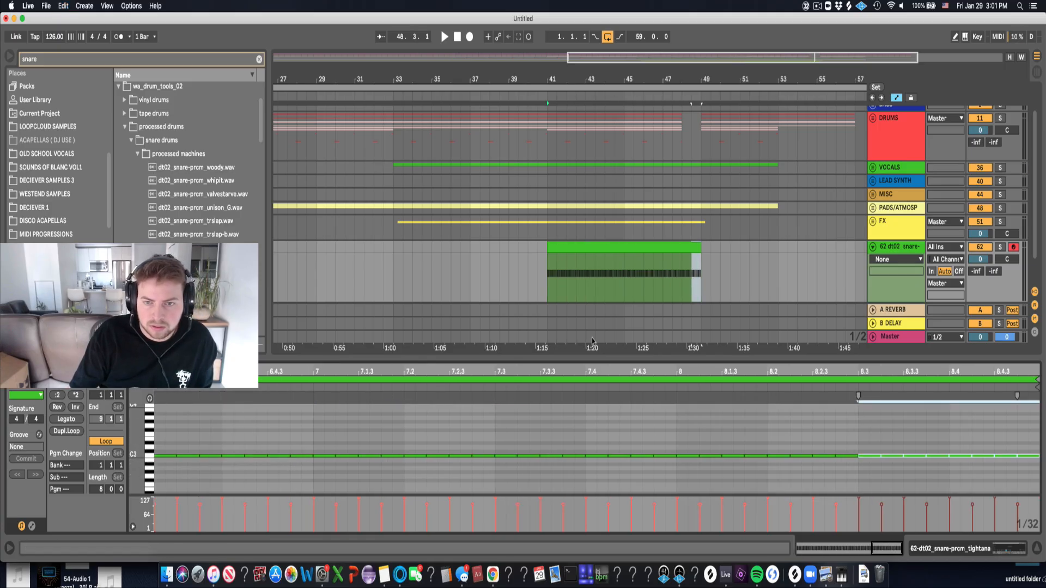
# Play the snare roll from bar 41, lower its track volume to -6.0 dB and solo the track.
pyautogui.click(547, 290)
pyautogui.press('space')
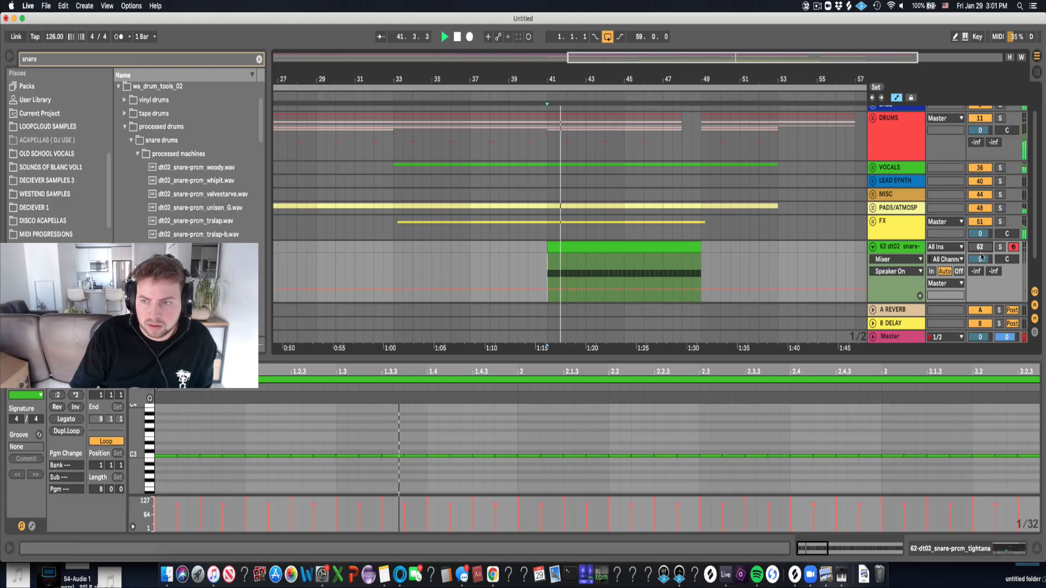
pyautogui.moveTo(981, 252); pyautogui.dragTo(986, 256)
pyautogui.press('space')
pyautogui.click(348, 273)
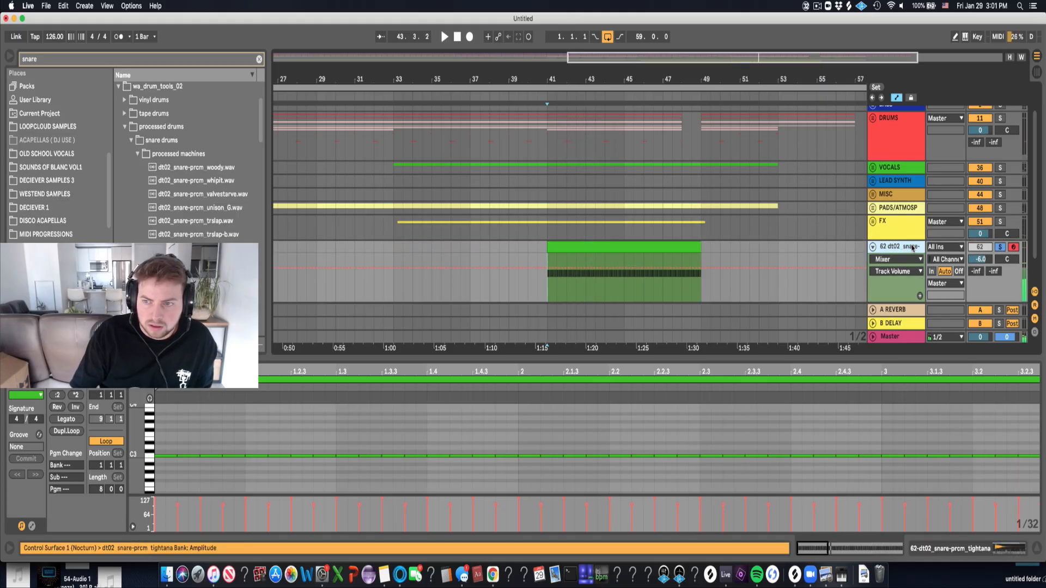
# Clear the browser search, add a new audio track and put an EQ Eight from the audio effects on the snare track.
pyautogui.click(259, 59)
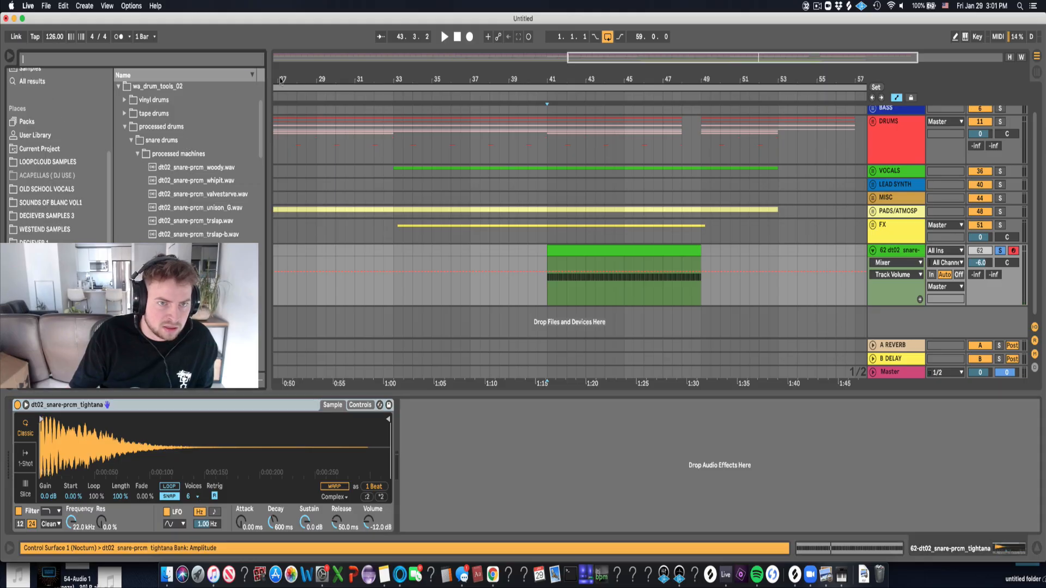
pyautogui.click(609, 245)
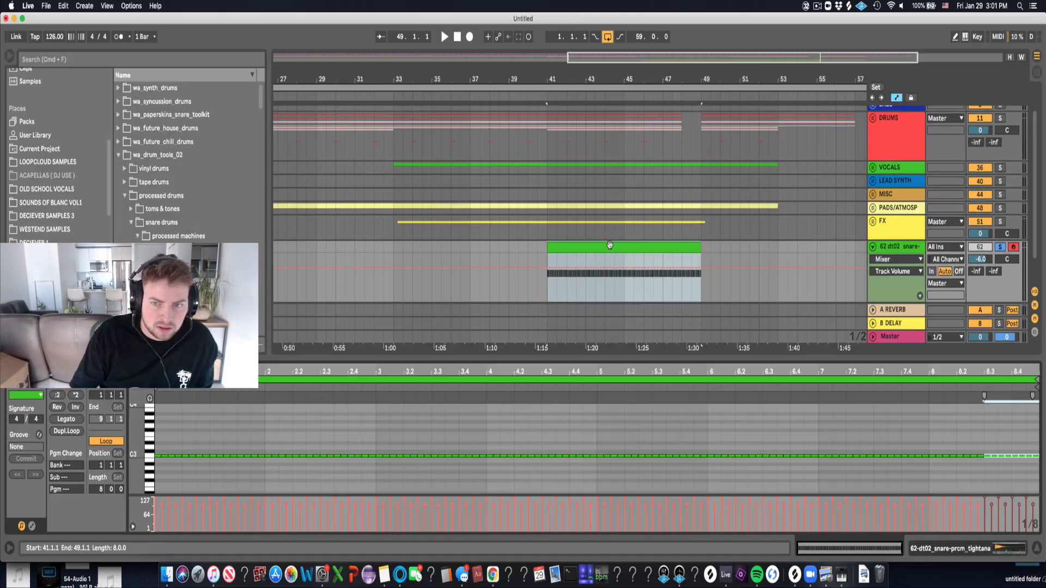
pyautogui.scroll(6, 39, 153)
pyautogui.click(34, 189)
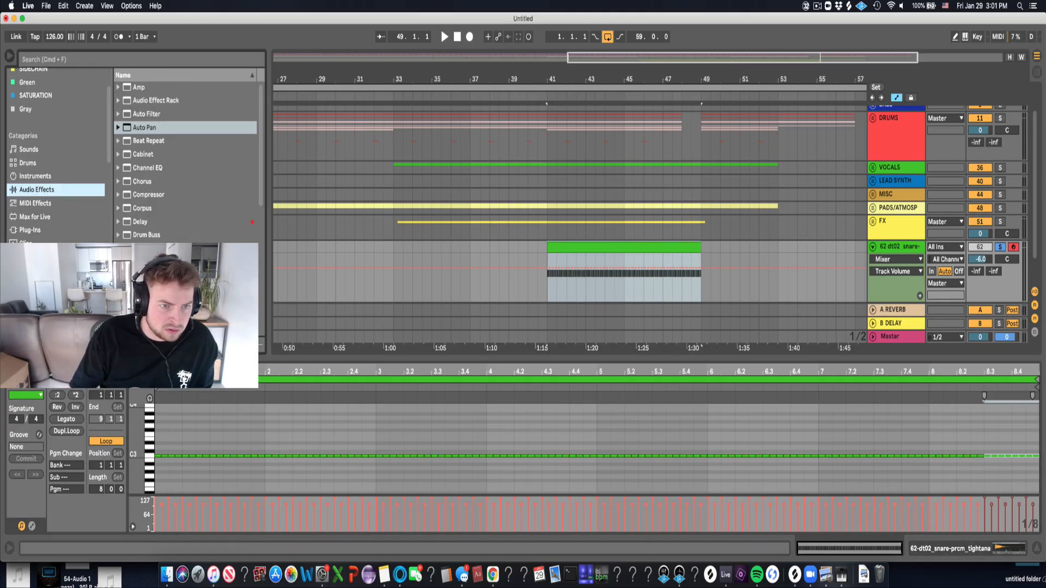
pyautogui.click(630, 289)
pyautogui.press('super+t')
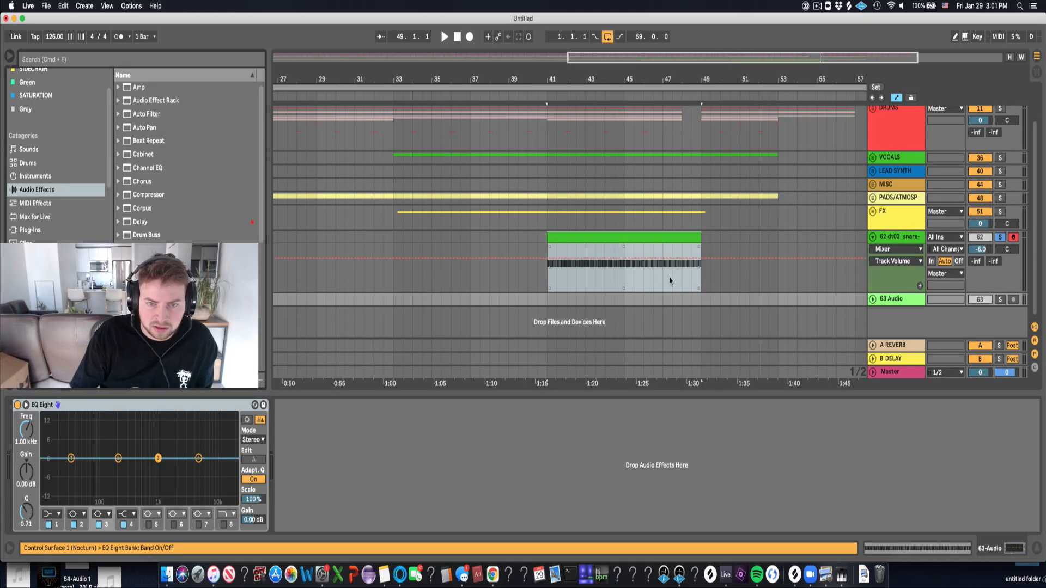
pyautogui.click(670, 281)
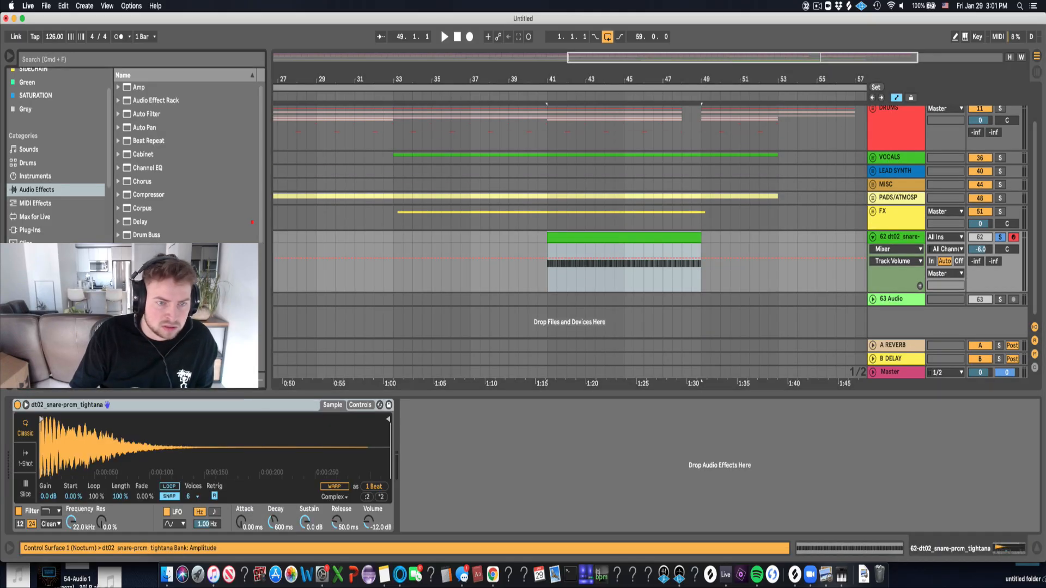
pyautogui.doubleClick(155, 275)
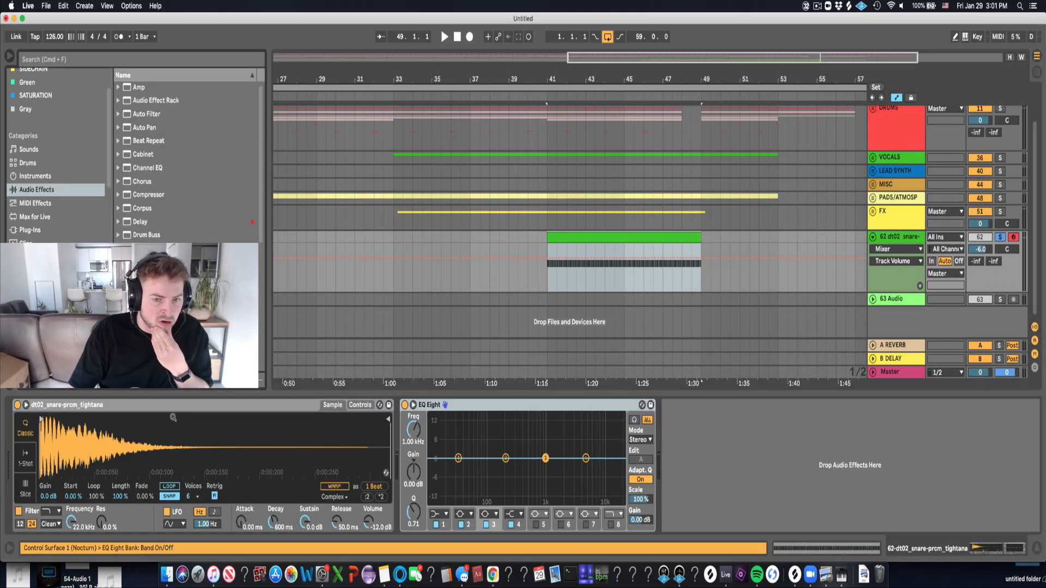
# Shape the snare's EQ Eight with a high-pass on band 1, a small boost on band 2 and -4.34 dB at 1000 Hz on band 3.
pyautogui.click(440, 514)
pyautogui.click(440, 484)
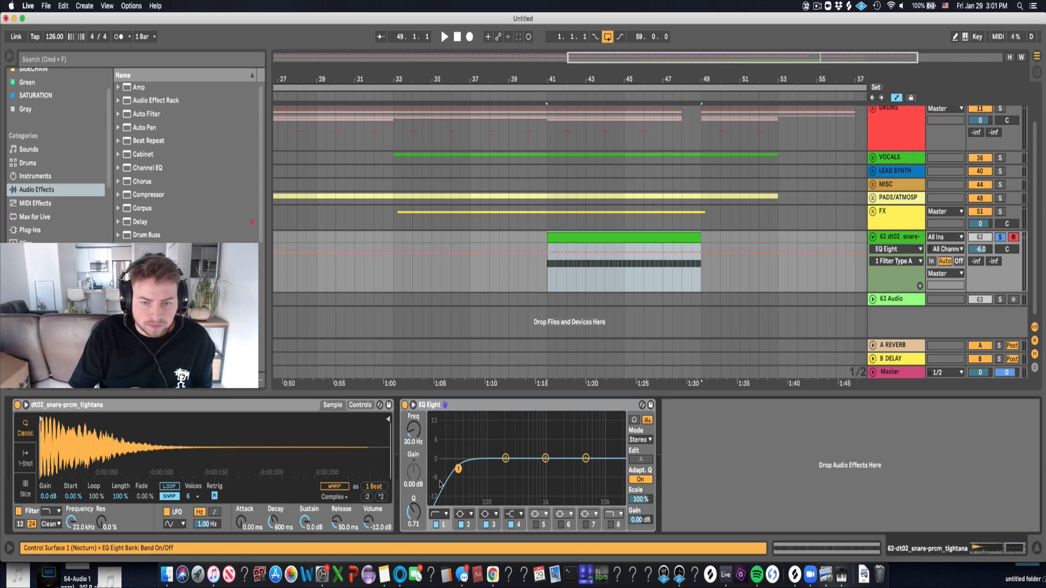
pyautogui.moveTo(458, 468); pyautogui.dragTo(545, 469)
pyautogui.press('space')
pyautogui.press('space')
pyautogui.press('space')
pyautogui.press('space')
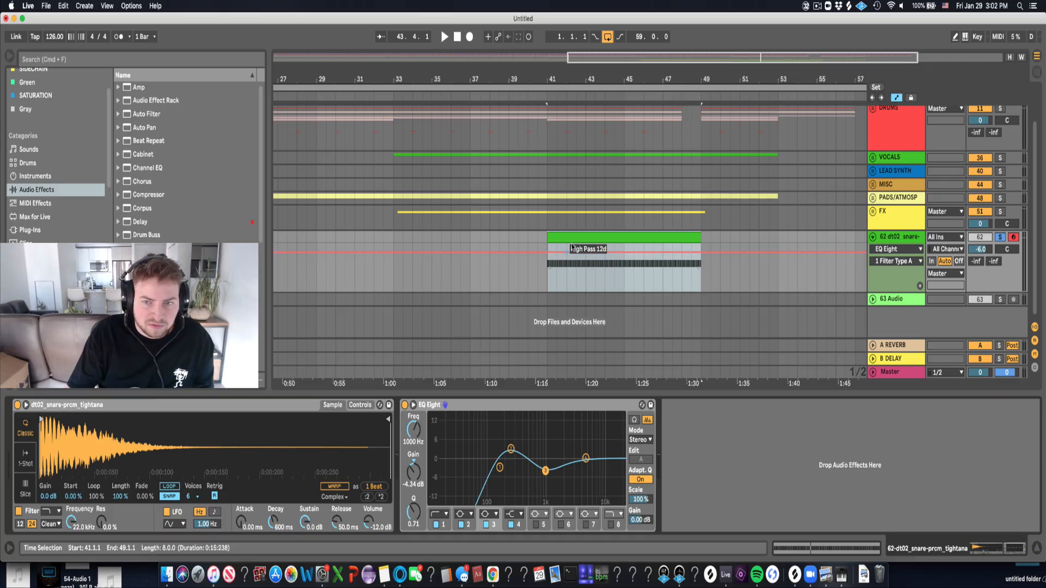
# Add an Auto Filter after the EQ and automate its frequency rising from 1.12 kHz at bar 41 to 19.9 kHz at bar 45.
pyautogui.moveTo(152, 119); pyautogui.dragTo(562, 260)
pyautogui.moveTo(819, 447); pyautogui.dragTo(804, 441)
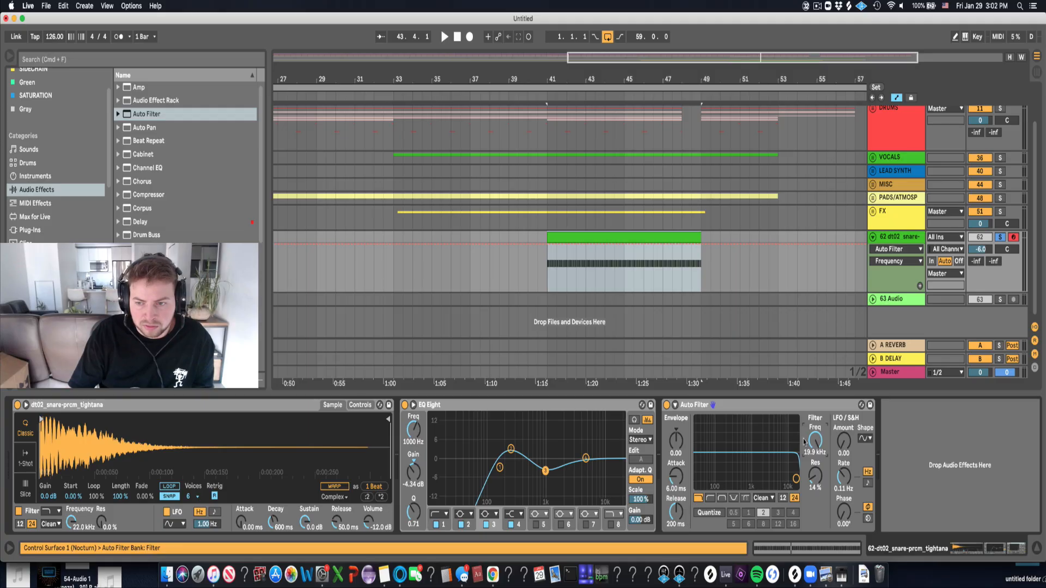
pyautogui.moveTo(547, 244); pyautogui.dragTo(547, 265)
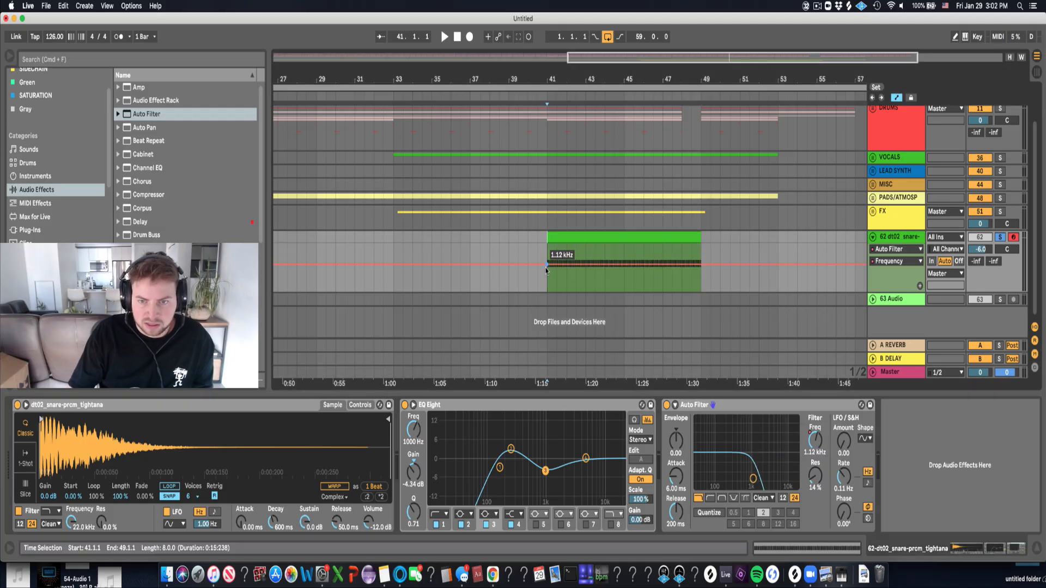
pyautogui.click(539, 284)
pyautogui.press('space')
pyautogui.moveTo(624, 264); pyautogui.dragTo(624, 245)
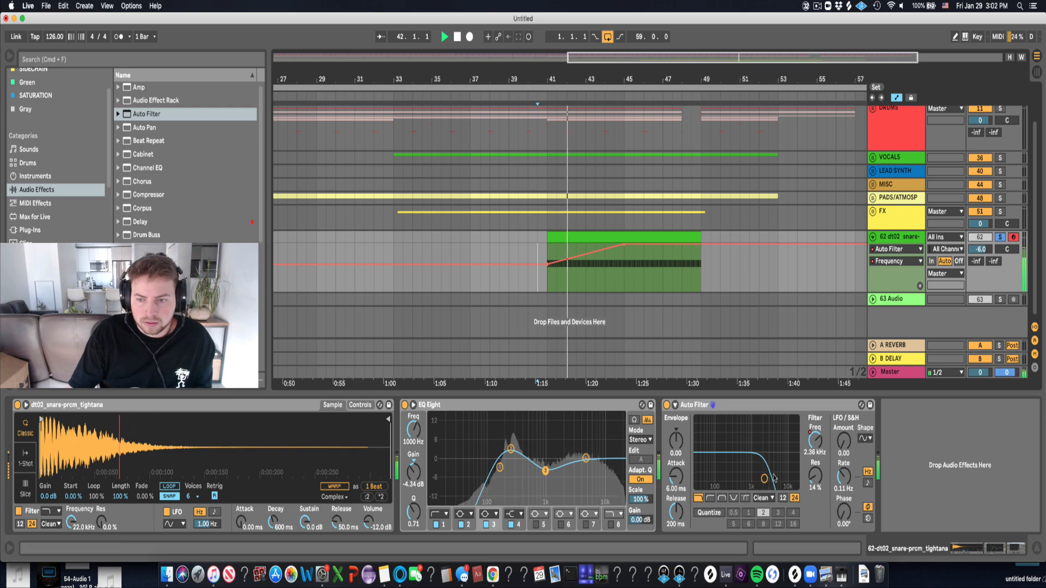
# Raise the Auto Filter resonance to 29%, unsolo the snare track and set its volume to -3.6 dB.
pyautogui.click(814, 477)
pyautogui.moveTo(815, 476); pyautogui.dragTo(815, 467)
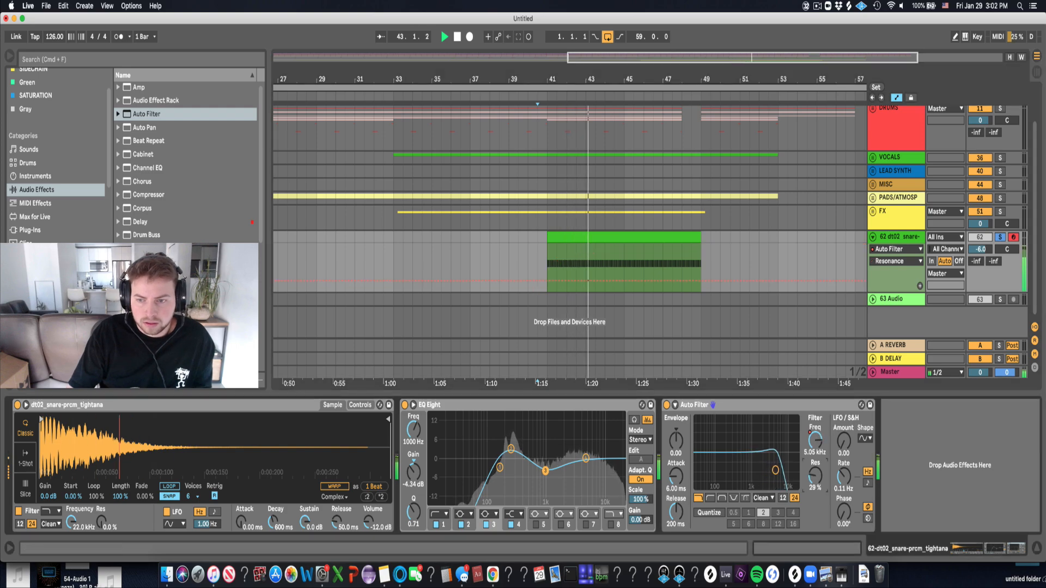
pyautogui.click(1000, 238)
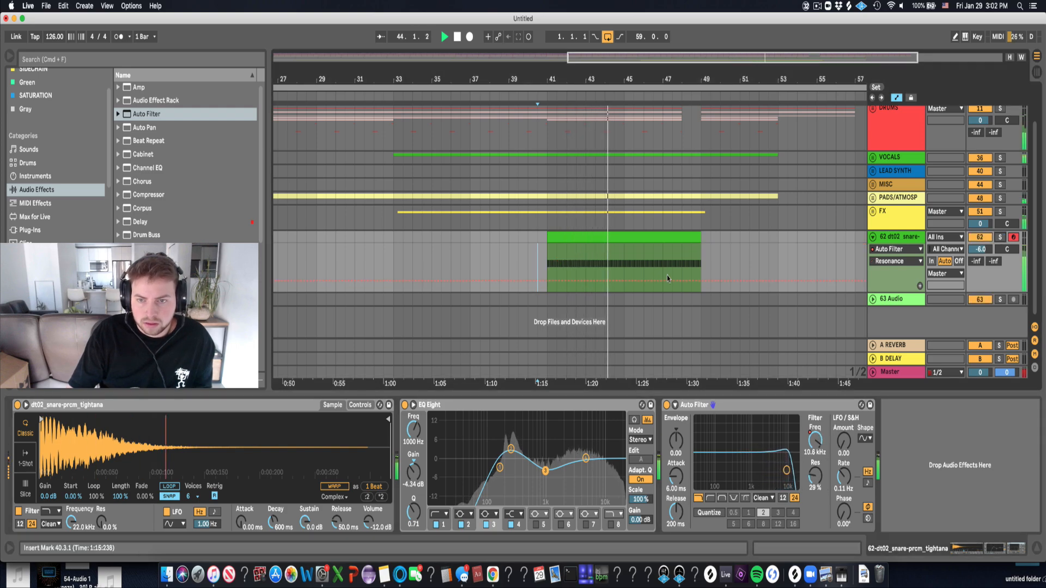
pyautogui.click(900, 240)
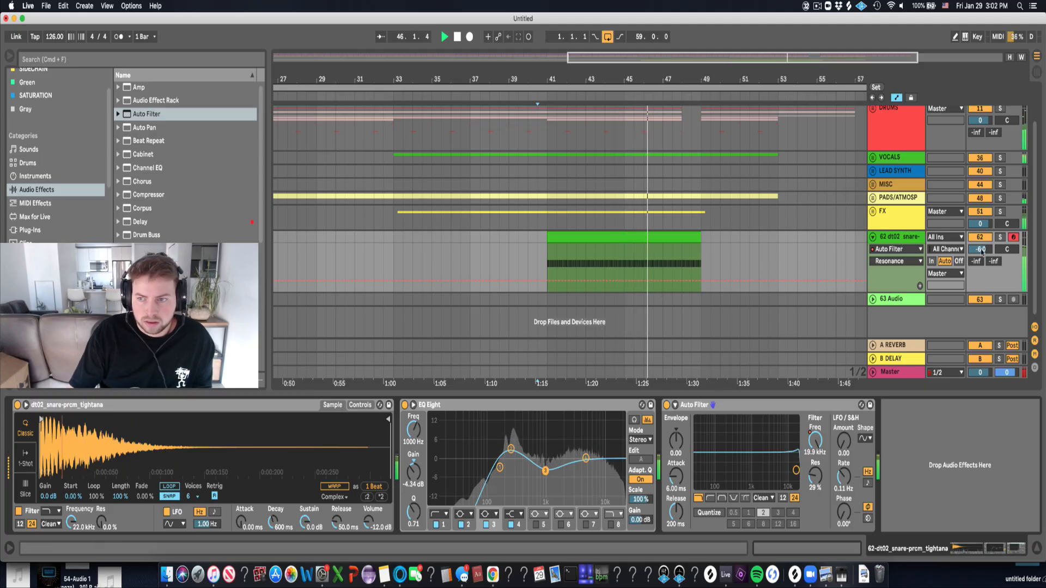
pyautogui.moveTo(979, 250); pyautogui.dragTo(978, 252)
pyautogui.press('space')
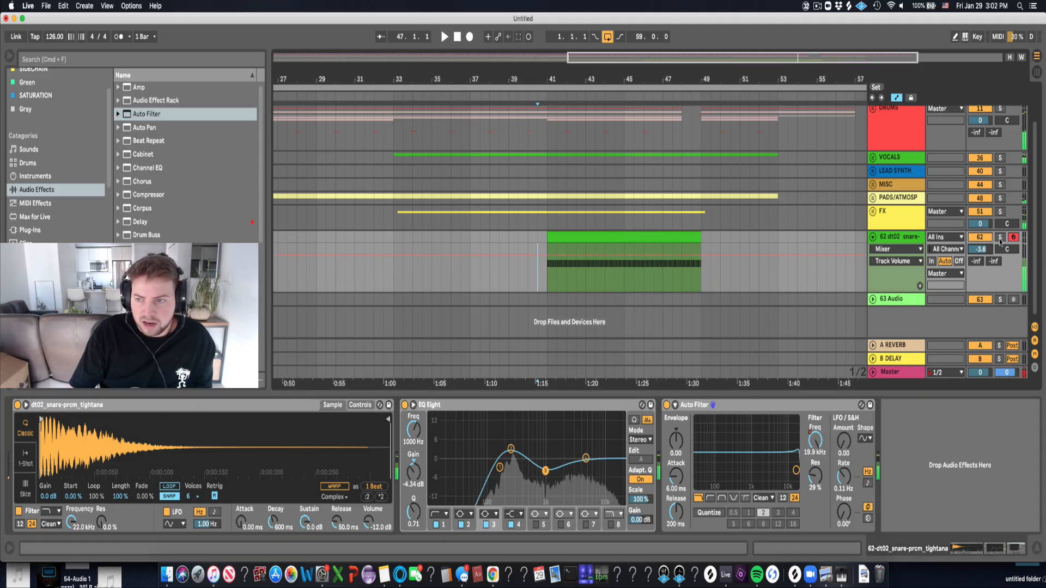
# Apply a sixteenth-note Swing groove from the Swing and Groove library to the snare clip and commit it.
pyautogui.click(667, 238)
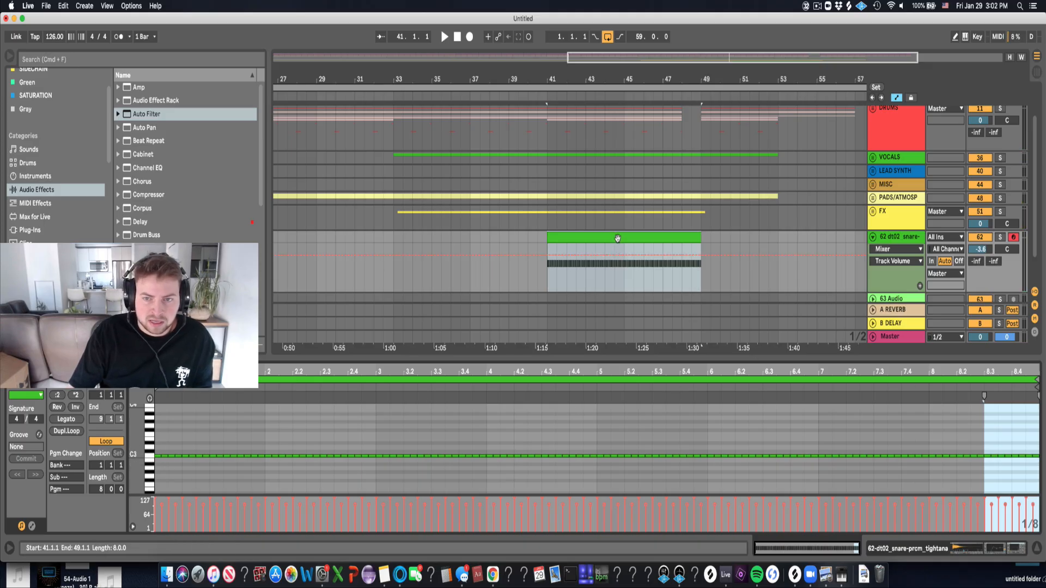
pyautogui.click(39, 435)
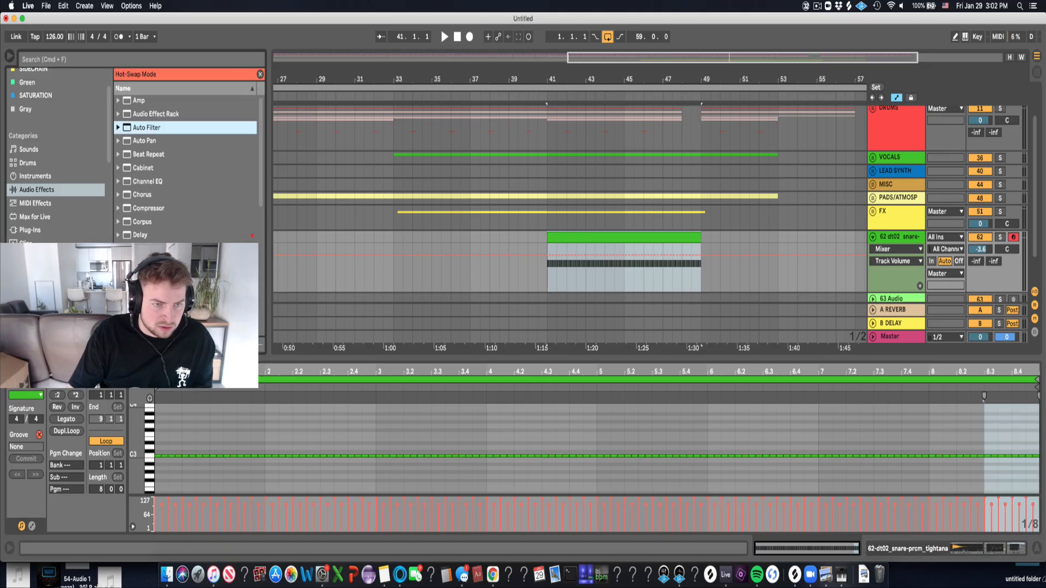
pyautogui.click(130, 263)
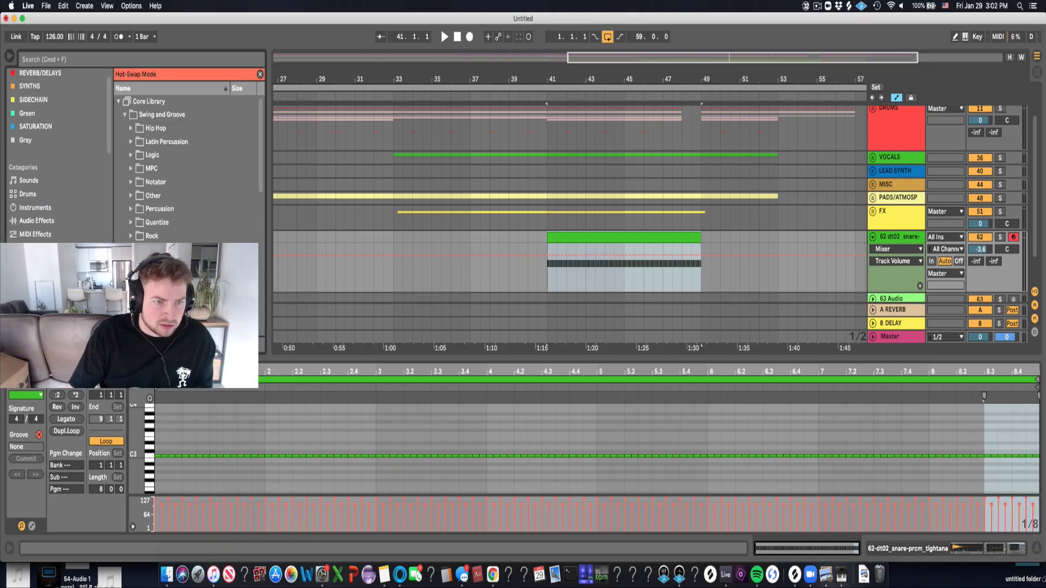
pyautogui.scroll(-5, 130, 263)
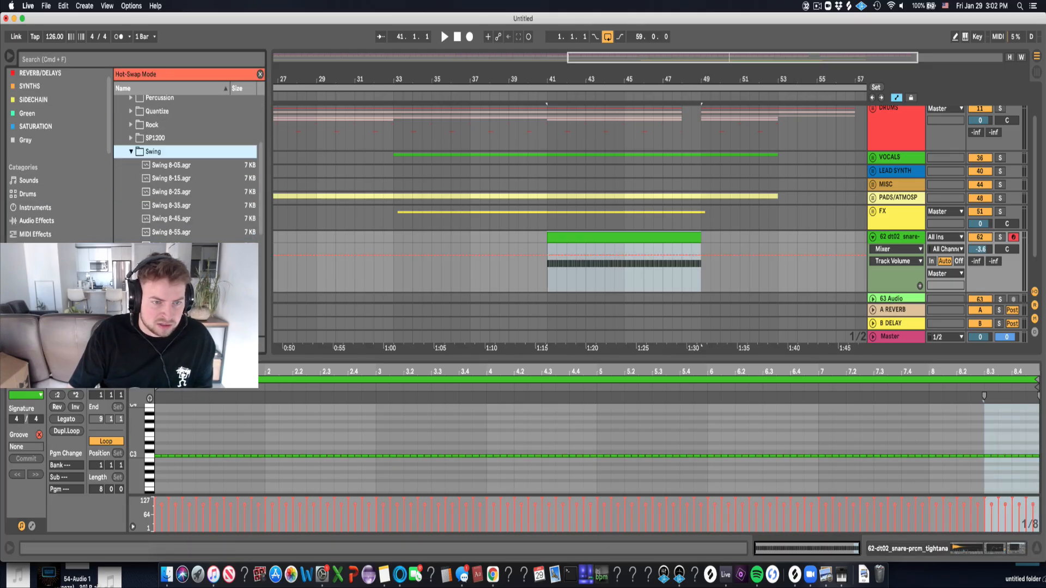
pyautogui.scroll(-2, 186, 191)
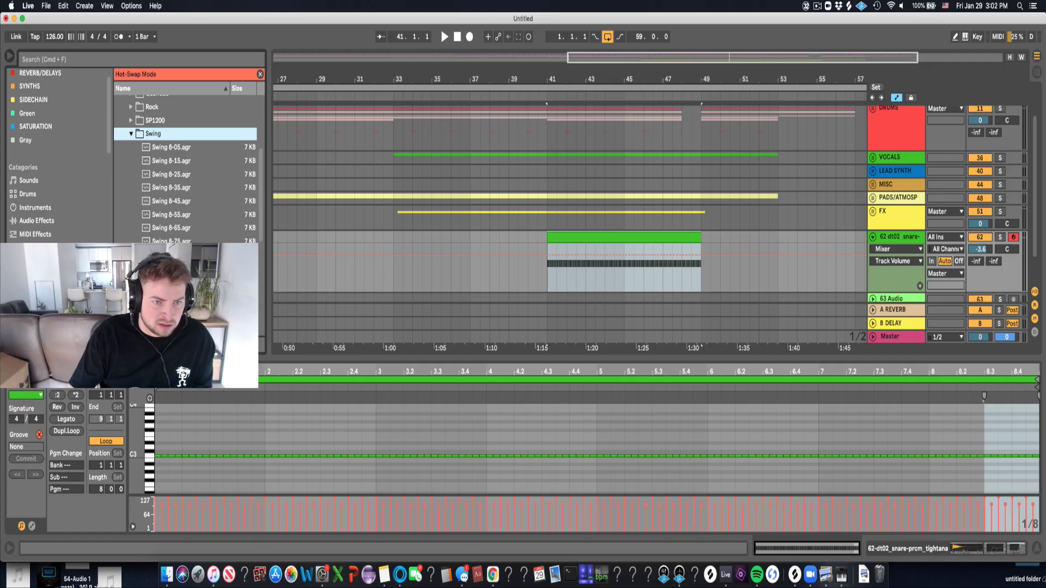
pyautogui.click(172, 281)
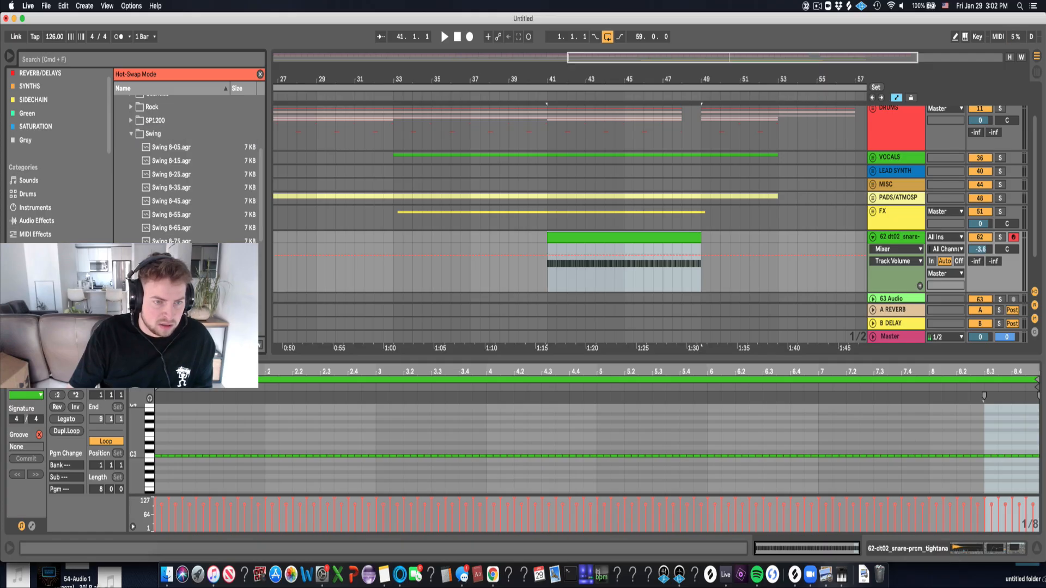
pyautogui.doubleClick(171, 268)
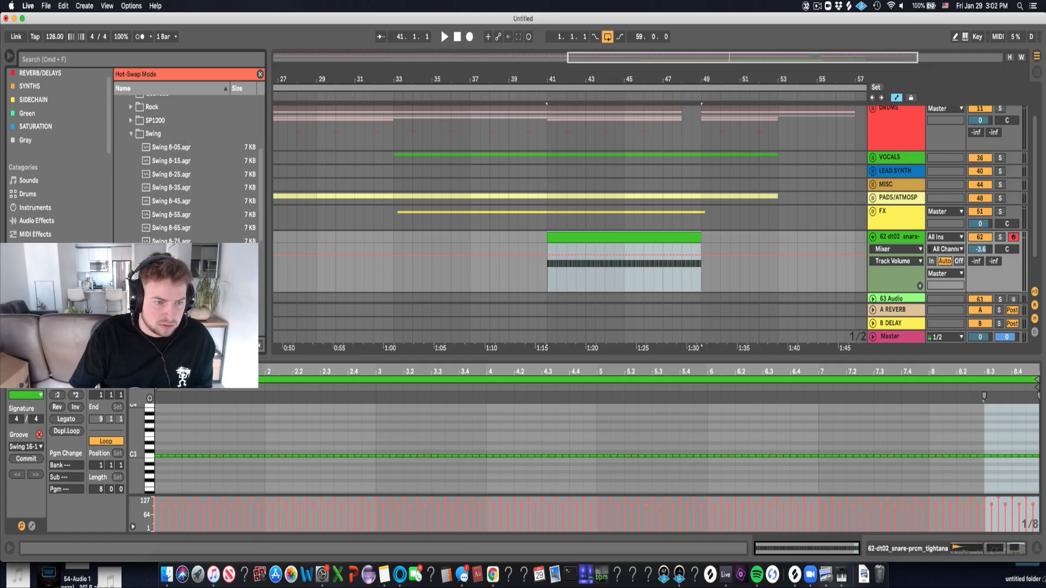
pyautogui.click(25, 459)
# Inspect the swung note timing at the start of the snare clip and play the roll soloed.
pyautogui.moveTo(180, 372)
pyautogui.mouseDown()
pyautogui.moveTo(180, 406)
pyautogui.moveTo(180, 389)
pyautogui.mouseUp()
pyautogui.click(177, 480)
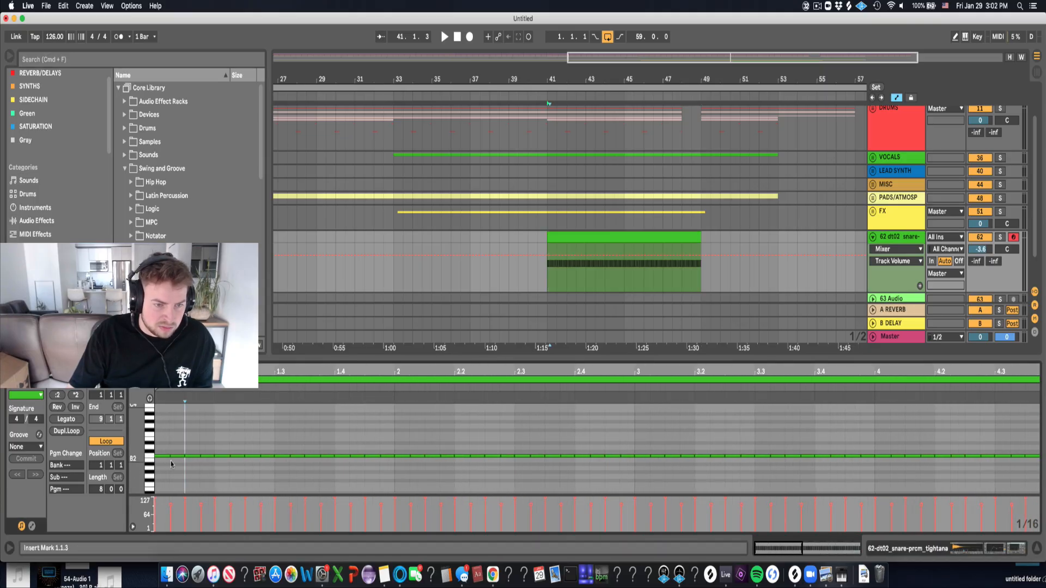
pyautogui.moveTo(170, 444); pyautogui.dragTo(166, 488)
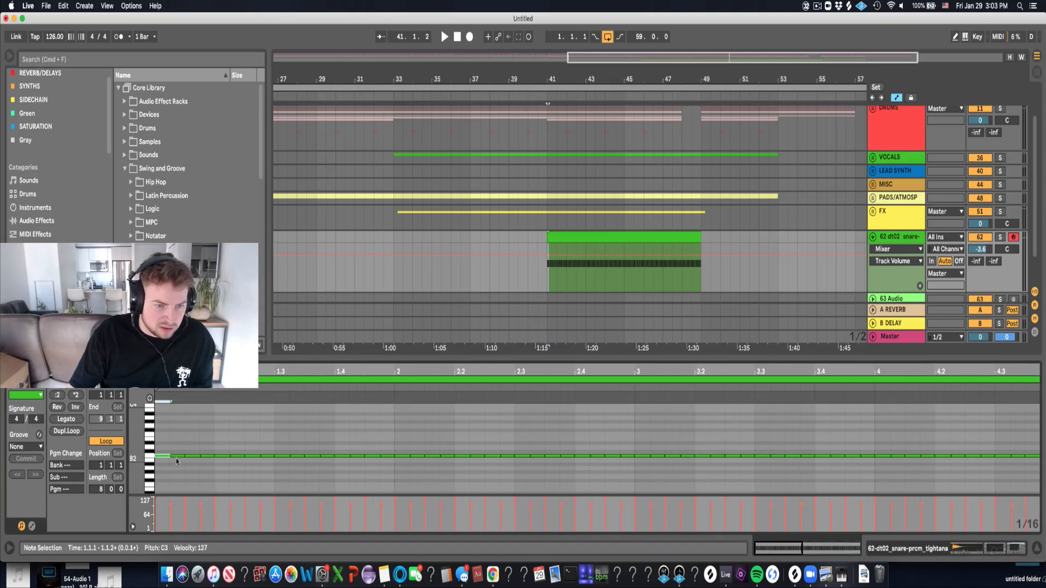
pyautogui.click(175, 460)
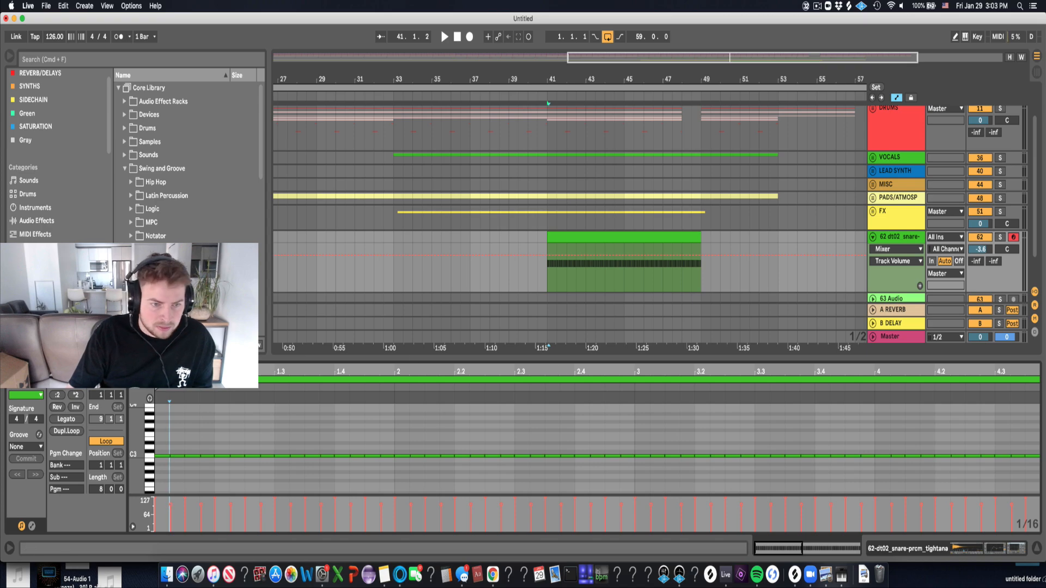
pyautogui.moveTo(158, 372); pyautogui.dragTo(533, 373)
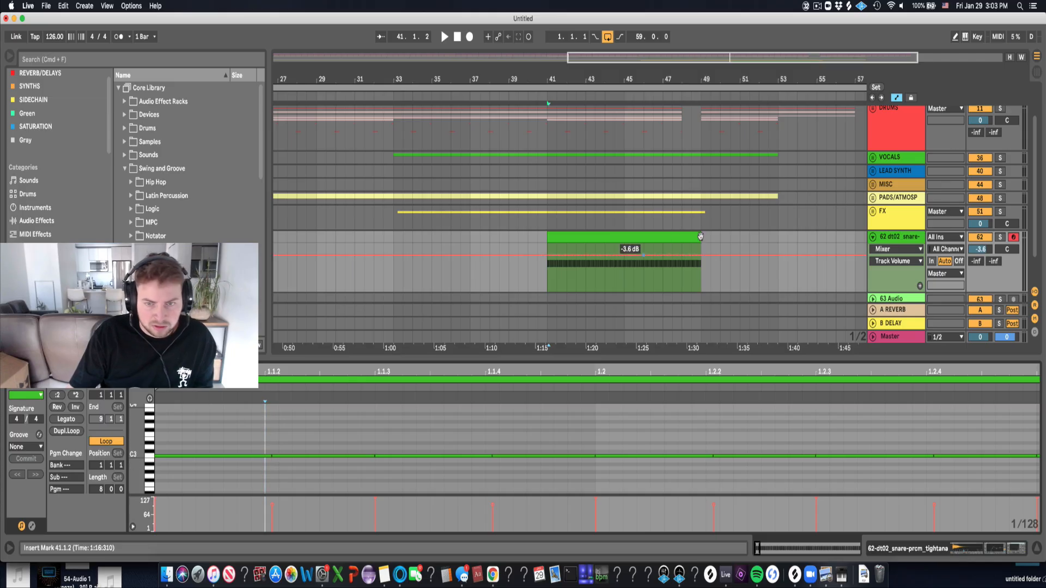
pyautogui.click(999, 237)
pyautogui.press('space')
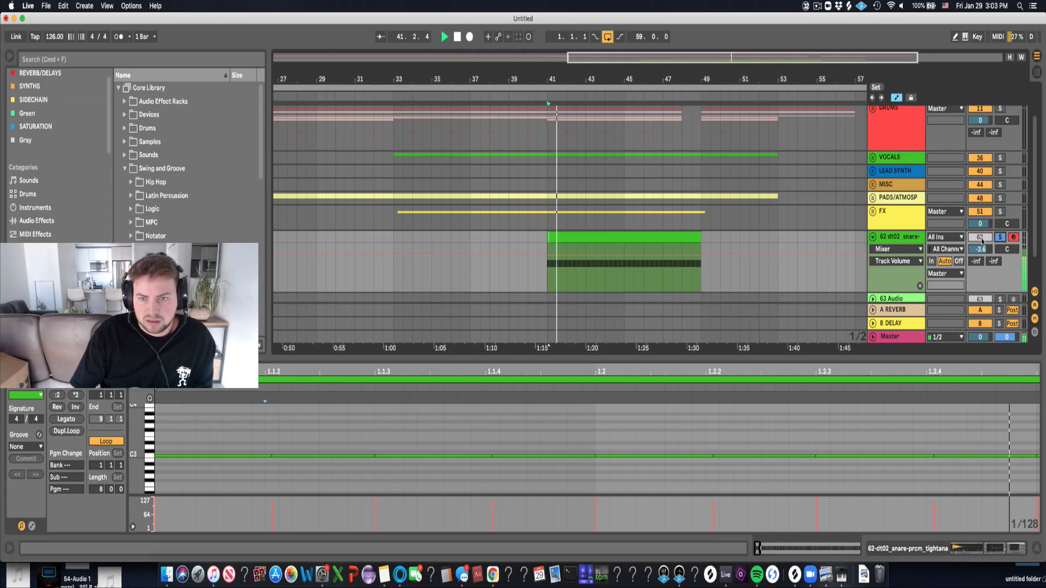
pyautogui.press('space')
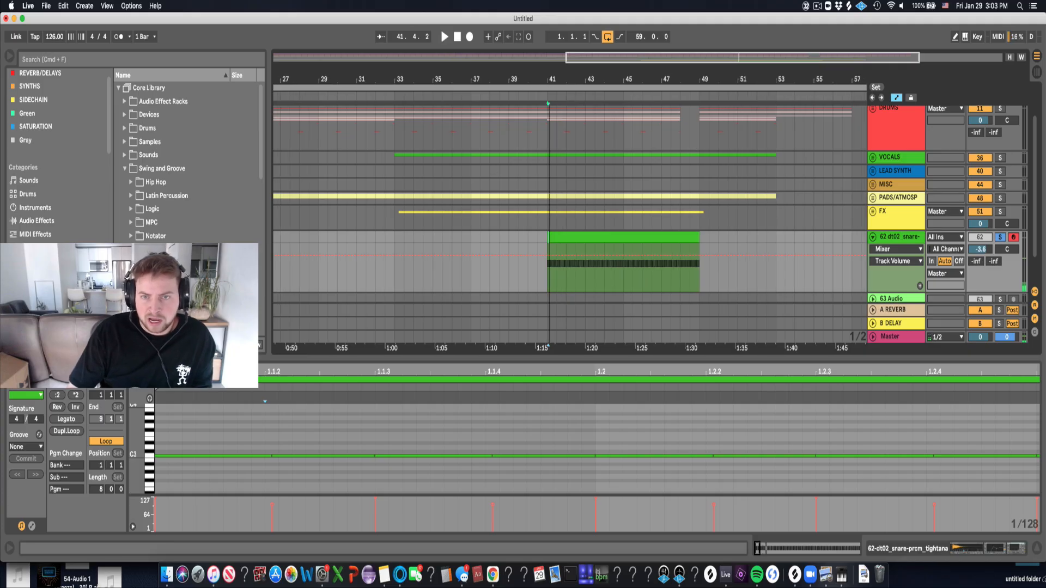
pyautogui.moveTo(536, 82); pyautogui.dragTo(537, 66)
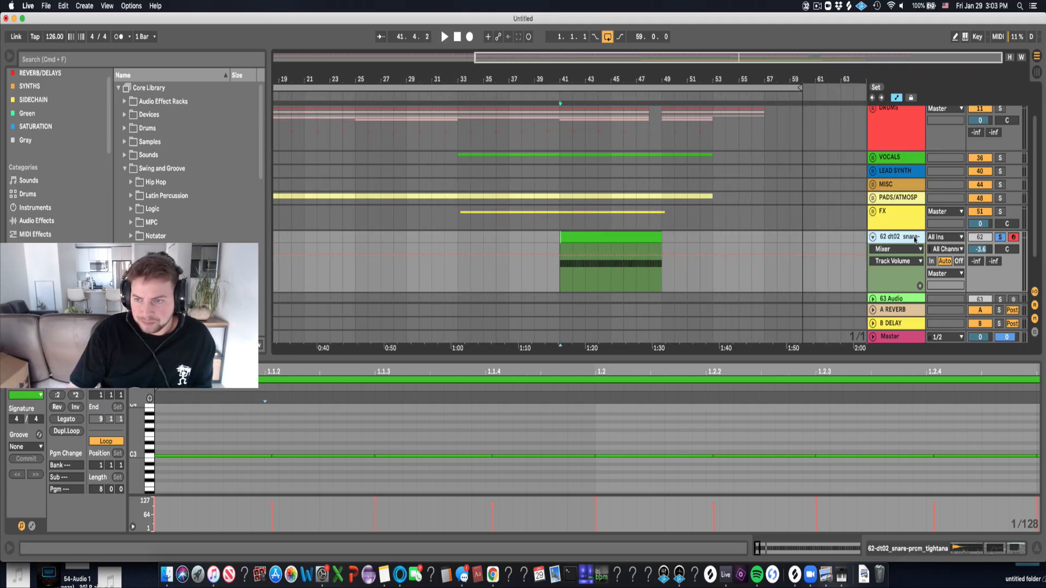
# Unsolo the snare track, add a second Auto Filter at the end of its device chain, and set that filter to high-pass.
pyautogui.click(999, 237)
pyautogui.click(910, 238)
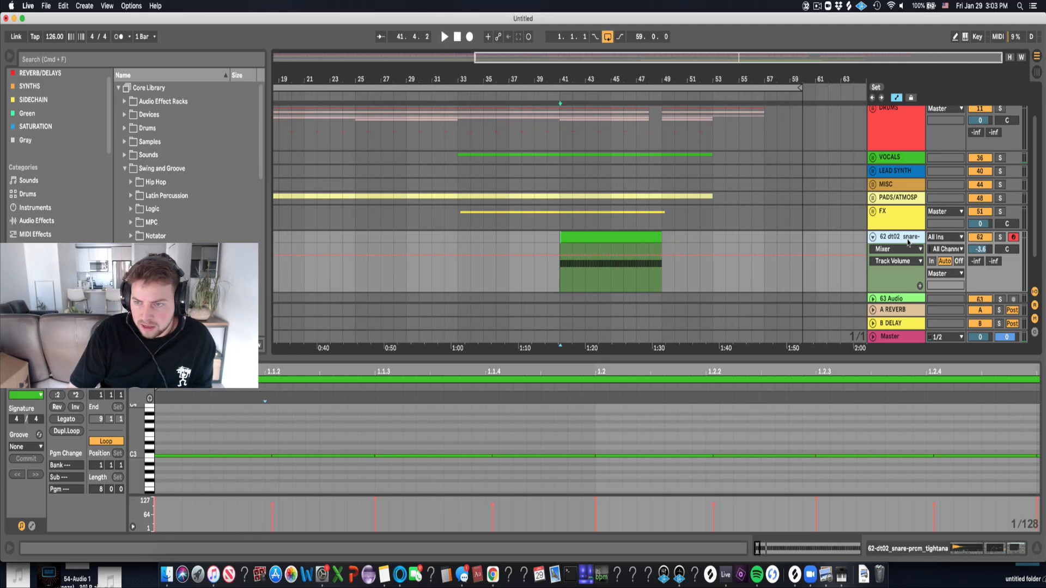
pyautogui.click(36, 221)
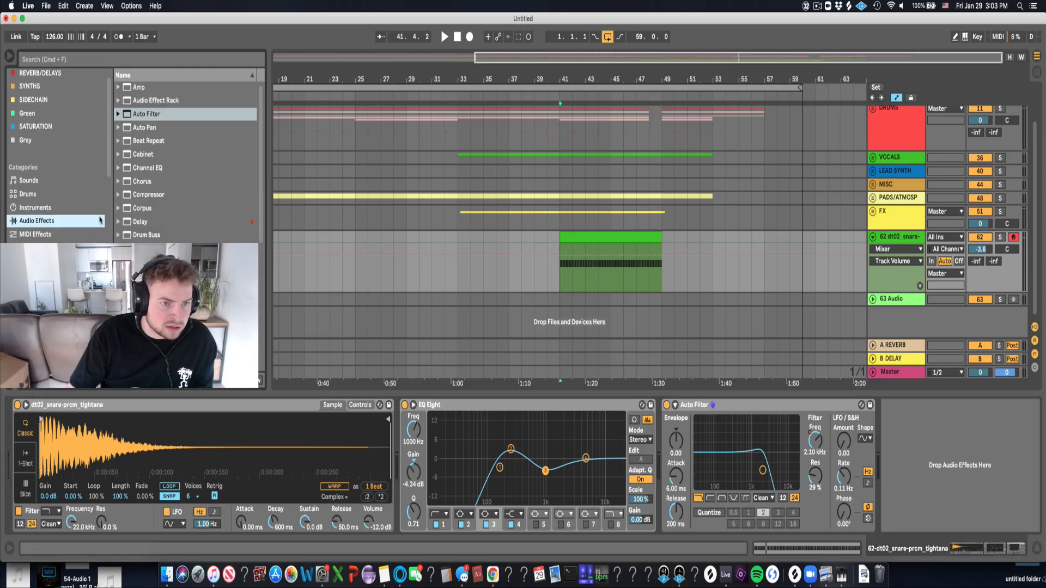
pyautogui.moveTo(141, 119); pyautogui.dragTo(937, 474)
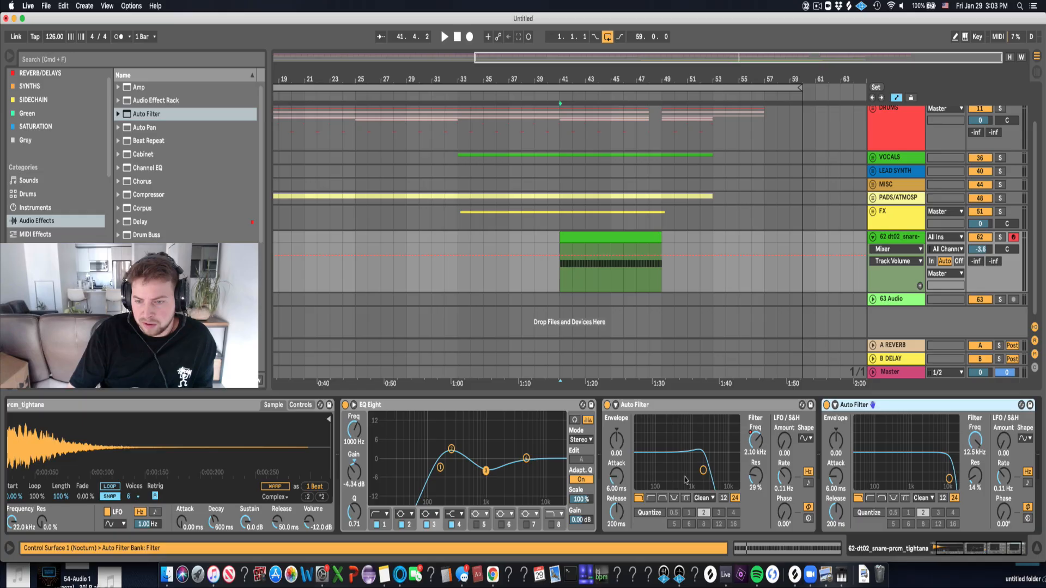
pyautogui.click(870, 498)
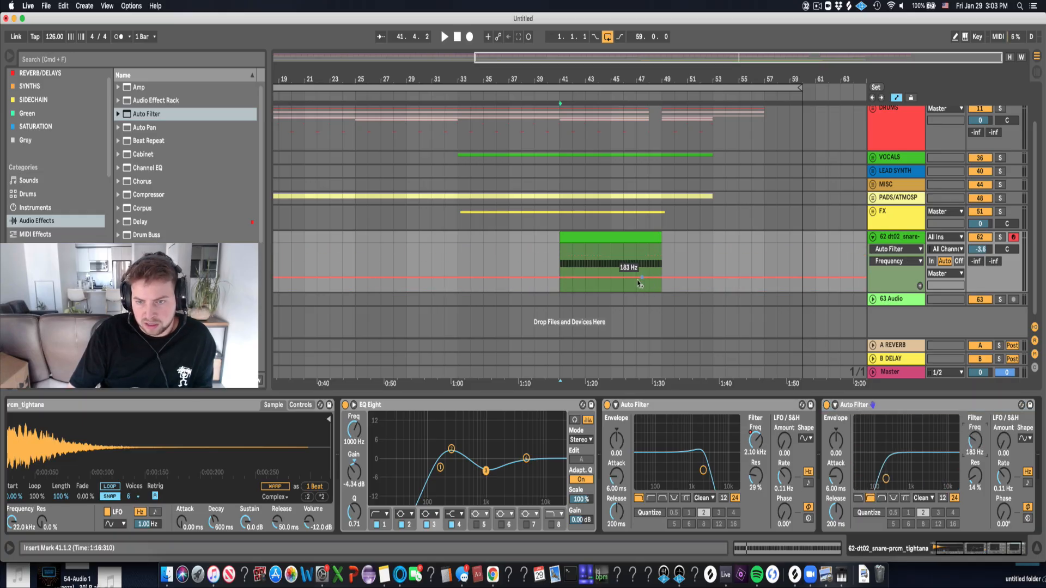
# Automate the new Auto Filter's frequency to rise from bar 47 to 5.49 kHz at bar 49, and audition the snare roll soloed.
pyautogui.moveTo(640, 283); pyautogui.dragTo(661, 266)
pyautogui.press('space')
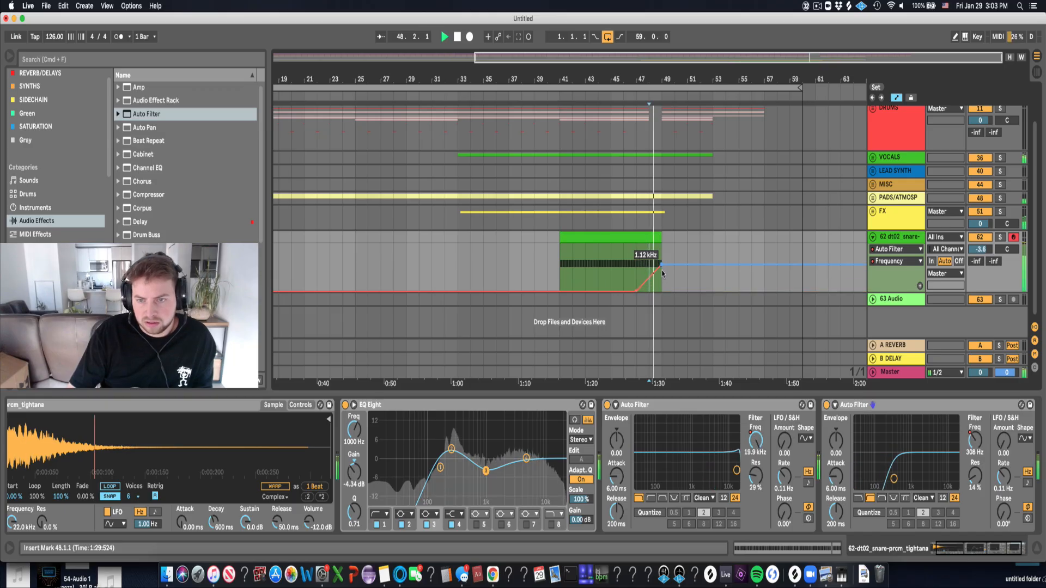
pyautogui.press('space')
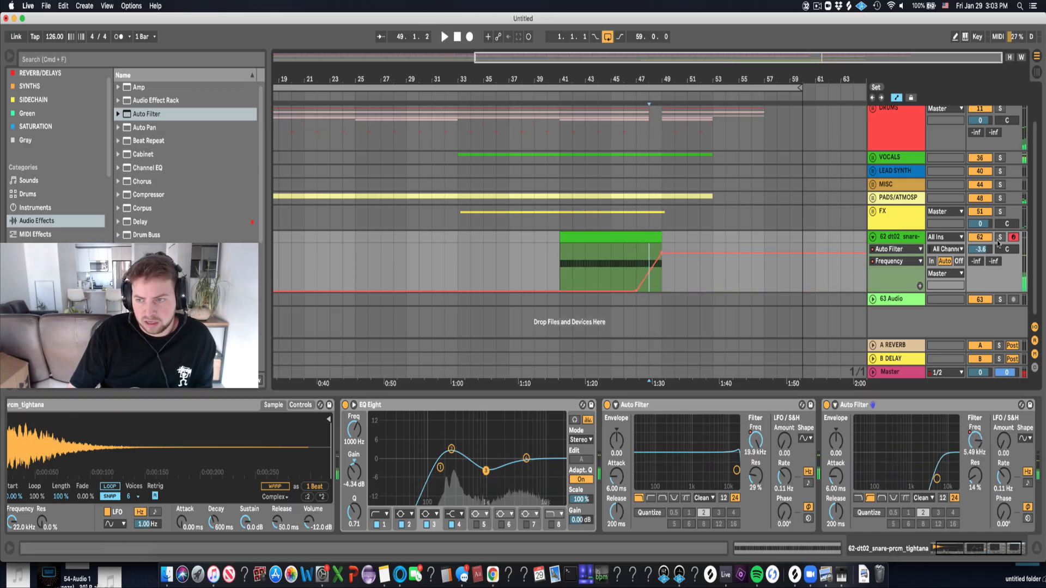
pyautogui.click(999, 238)
pyautogui.press('space')
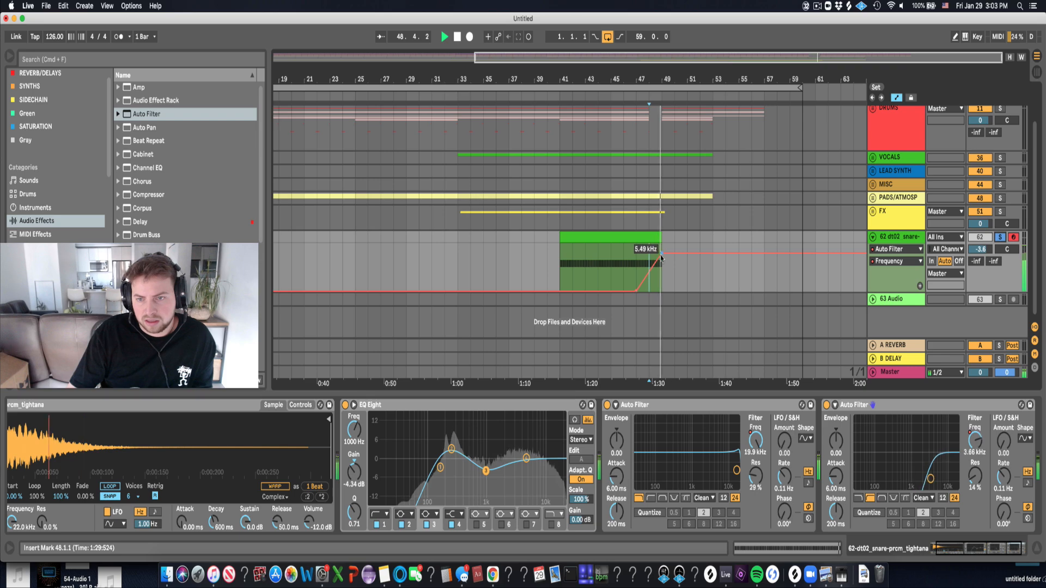
pyautogui.press('space')
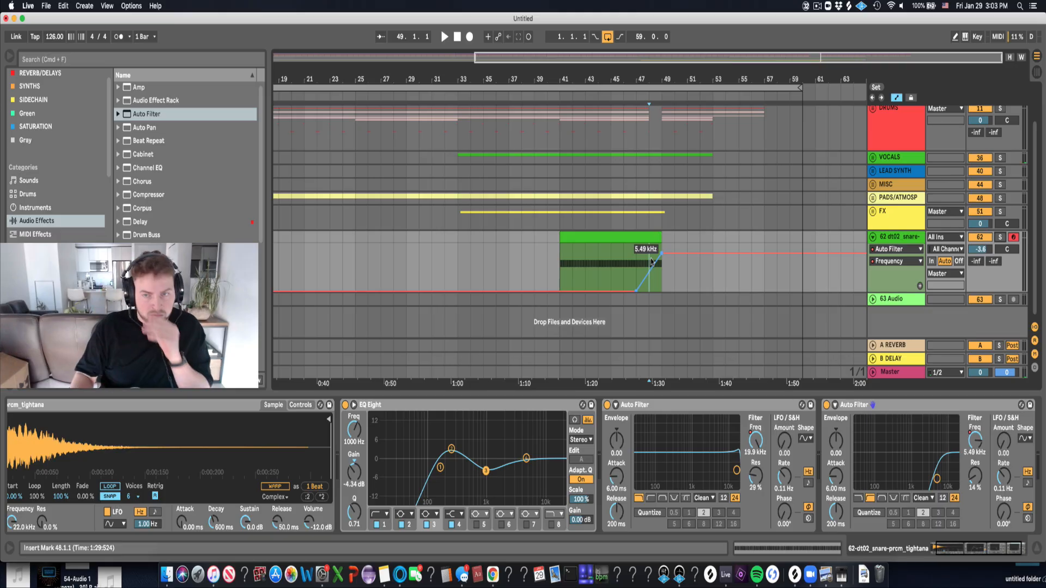
# Split the snare clip at bar 48 and color its last one-bar section blue.
pyautogui.click(628, 238)
pyautogui.doubleClick(628, 238)
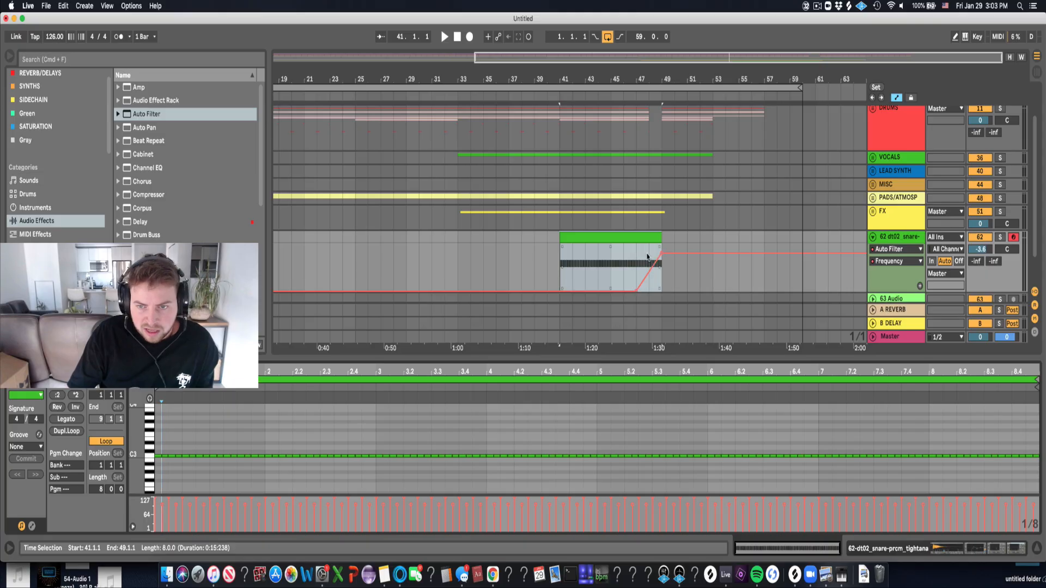
pyautogui.click(653, 292)
pyautogui.keyDown('shift'); pyautogui.click(662, 283); pyautogui.keyUp('shift')
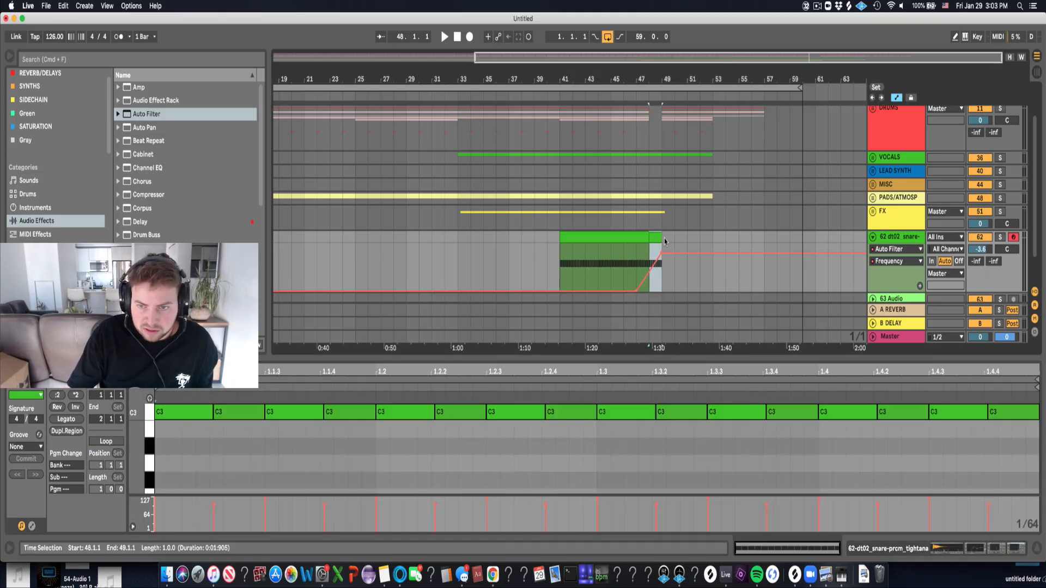
pyautogui.rightClick(664, 241)
pyautogui.click(742, 467)
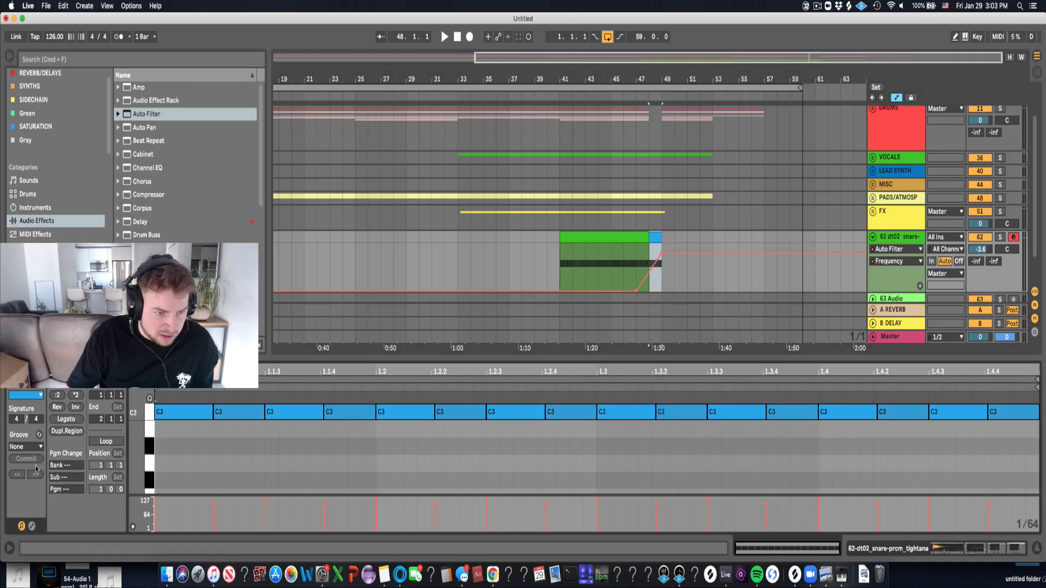
# Draw a Pitch Bend envelope in the blue clip falling from 0 at its start to the minimum at its end, and audition it soloed.
pyautogui.click(32, 526)
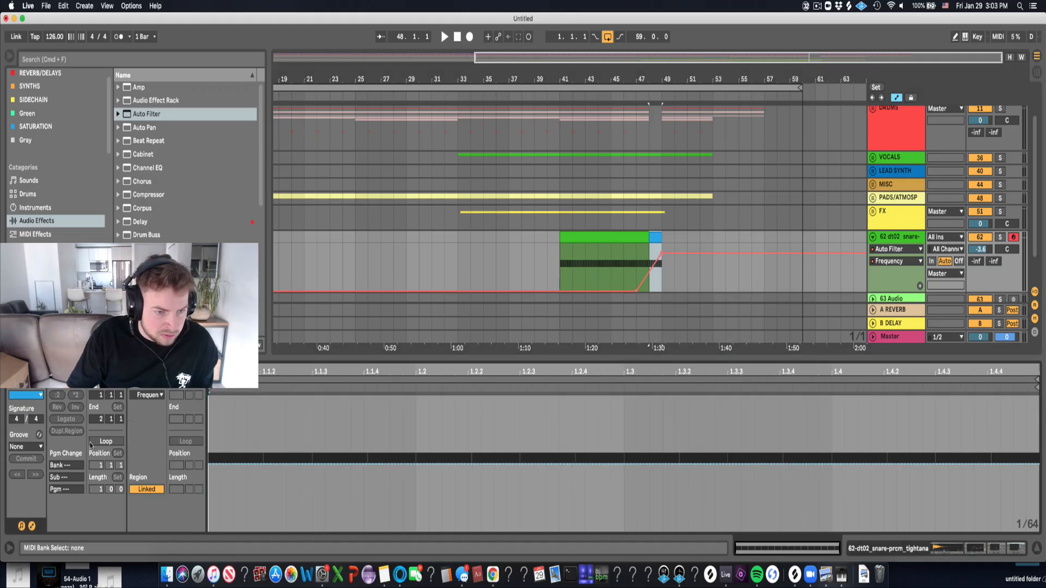
pyautogui.click(146, 395)
pyautogui.click(149, 400)
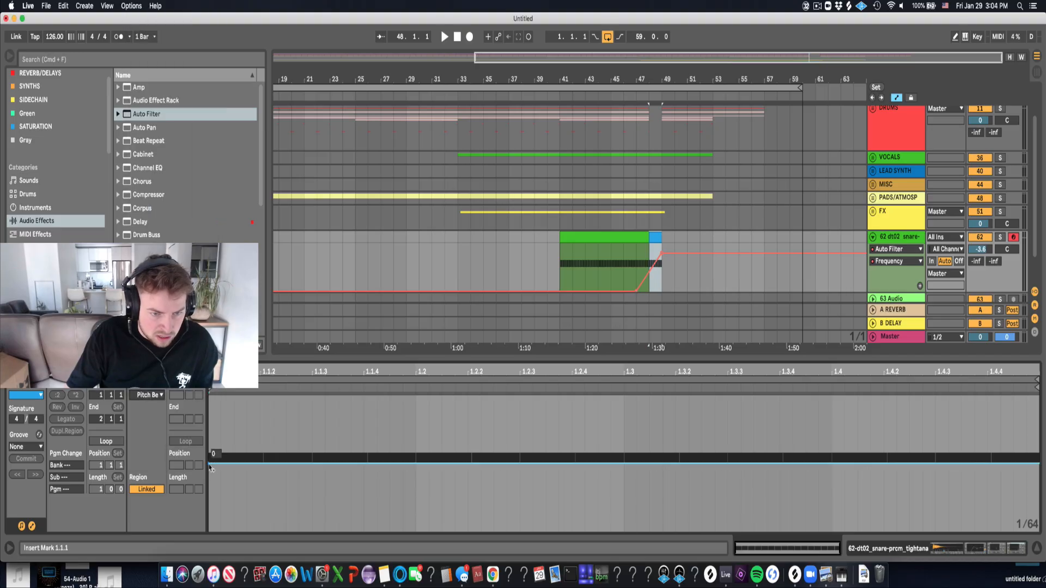
pyautogui.moveTo(1036, 465); pyautogui.dragTo(1037, 528)
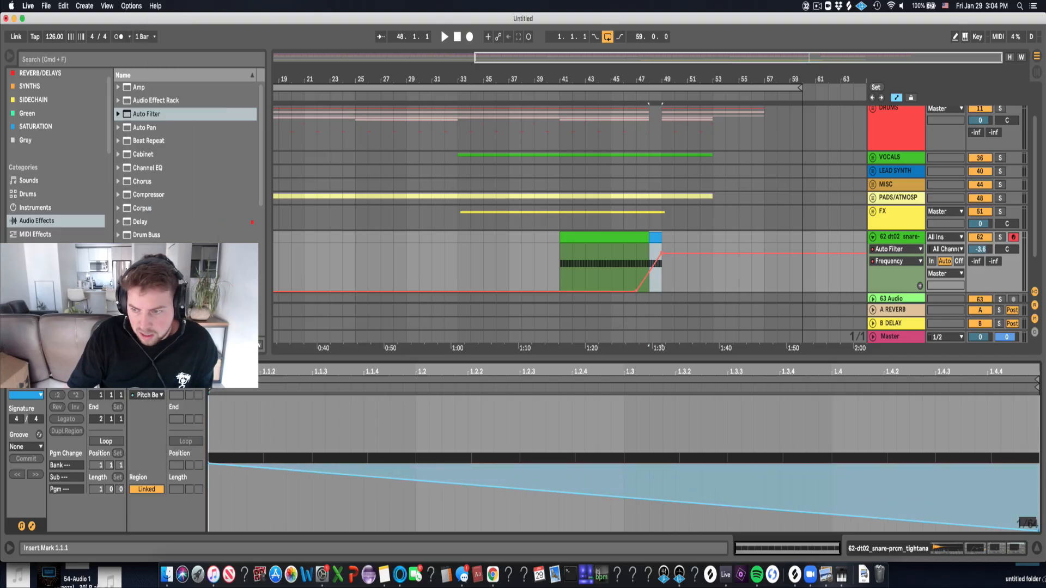
pyautogui.press('space')
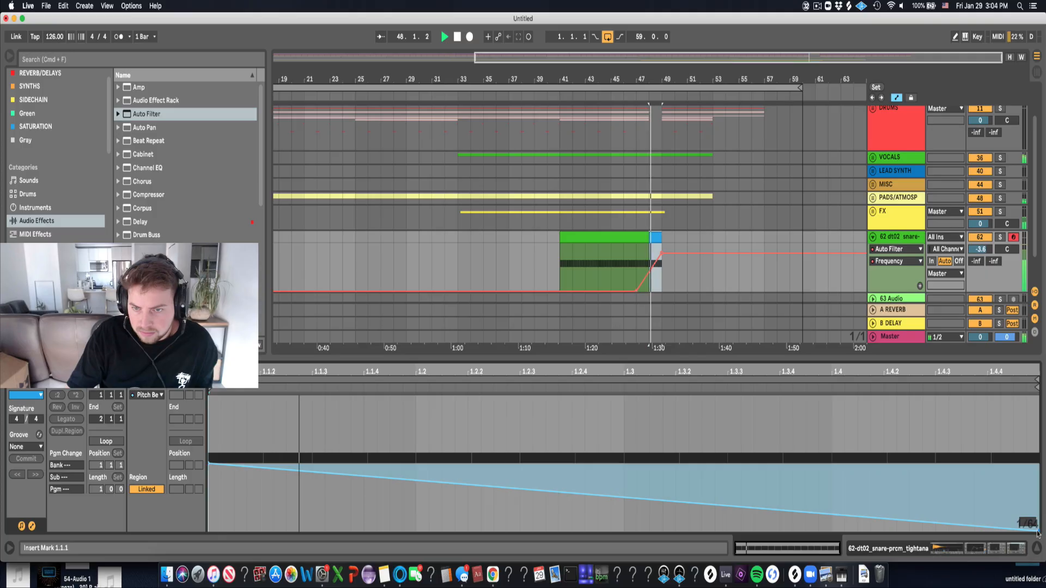
pyautogui.click(1000, 237)
pyautogui.press('space')
# Remove the filter frequency breakpoint at bar 49 and audition the pitch drop without the filter sweep.
pyautogui.click(661, 254)
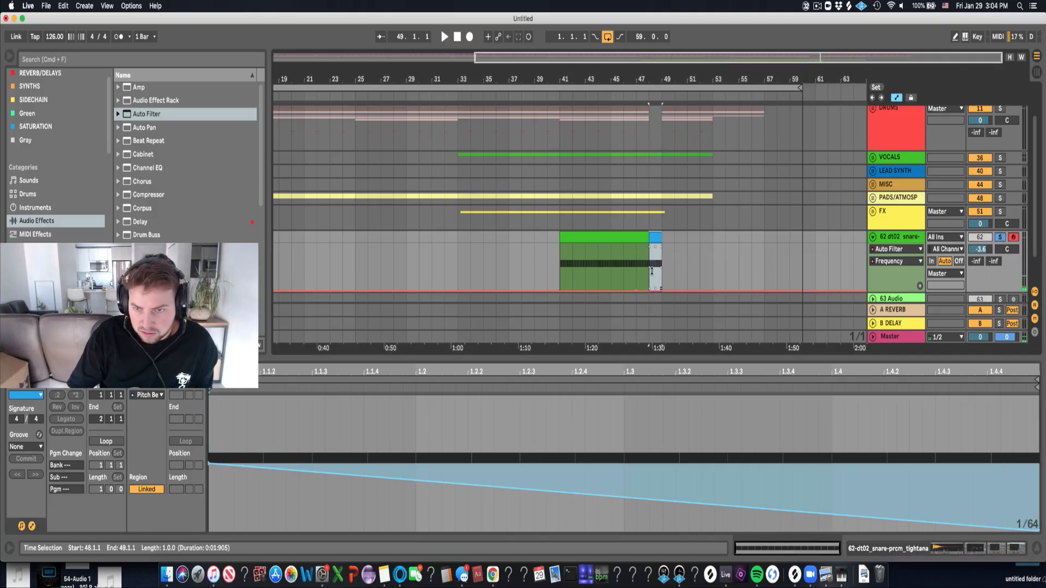
pyautogui.press('space')
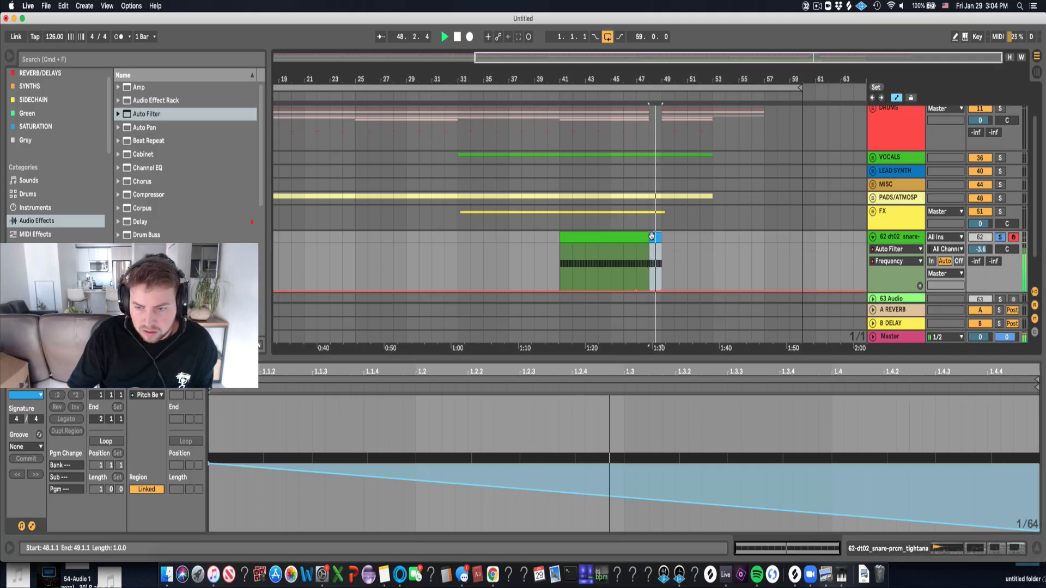
pyautogui.press('space')
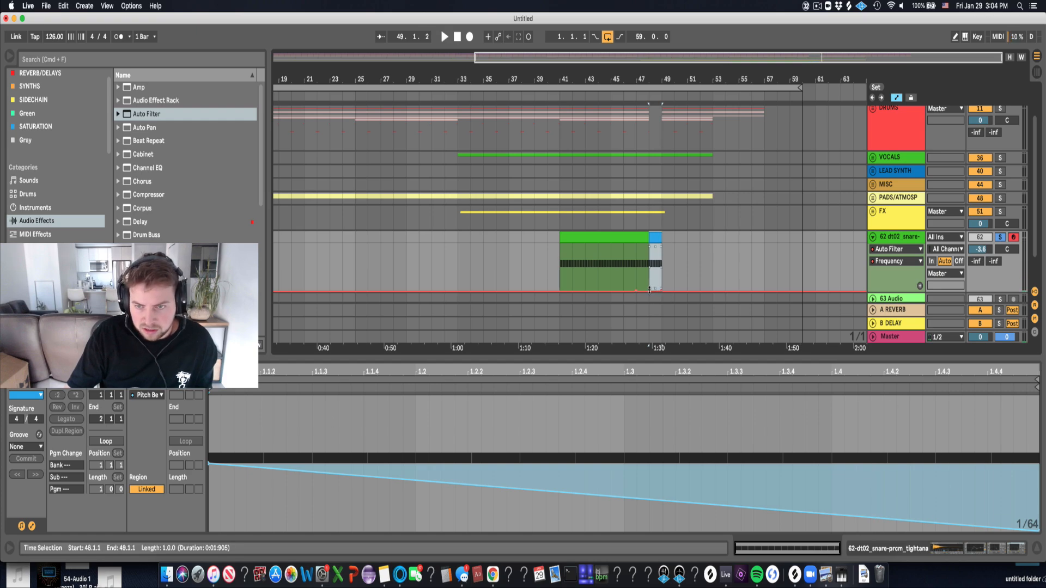
# Redraw the filter frequency automation as a ramp rising from bar 48 to bar 49, and audition the transition unsoloed in the full mix.
pyautogui.moveTo(653, 76); pyautogui.dragTo(651, 304)
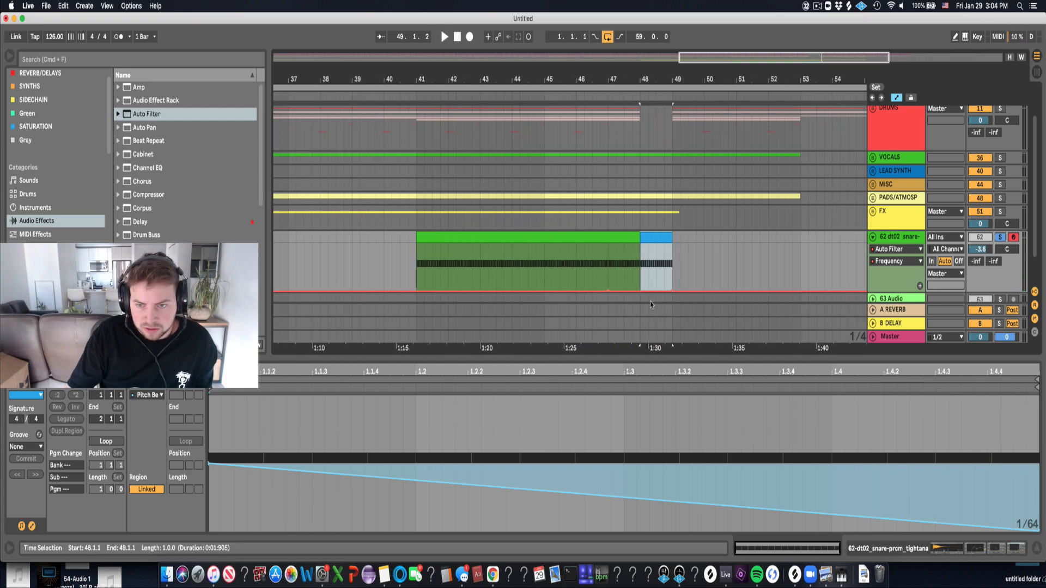
pyautogui.click(640, 293)
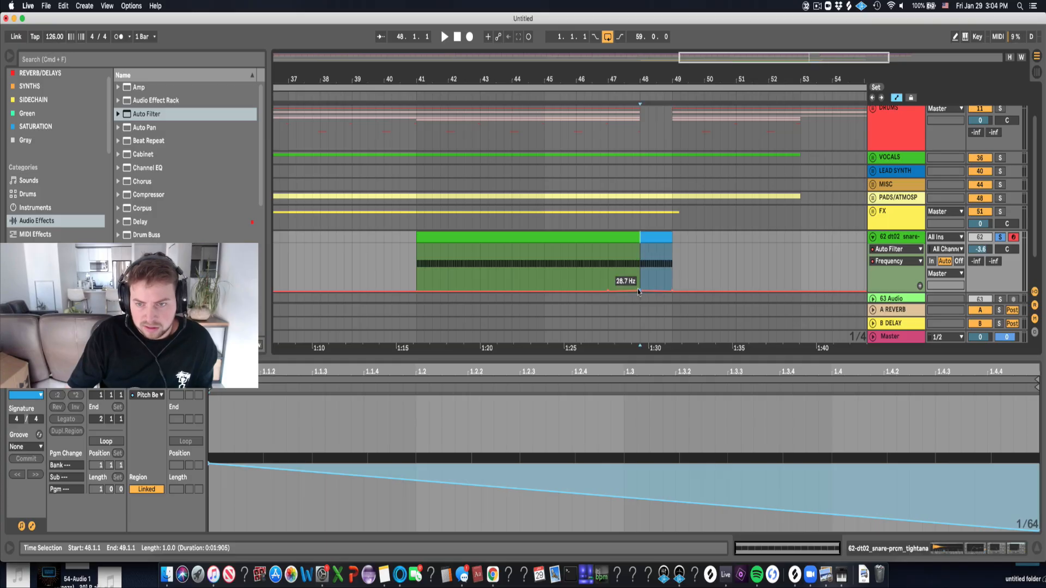
pyautogui.moveTo(674, 294); pyautogui.dragTo(672, 265)
pyautogui.press('space')
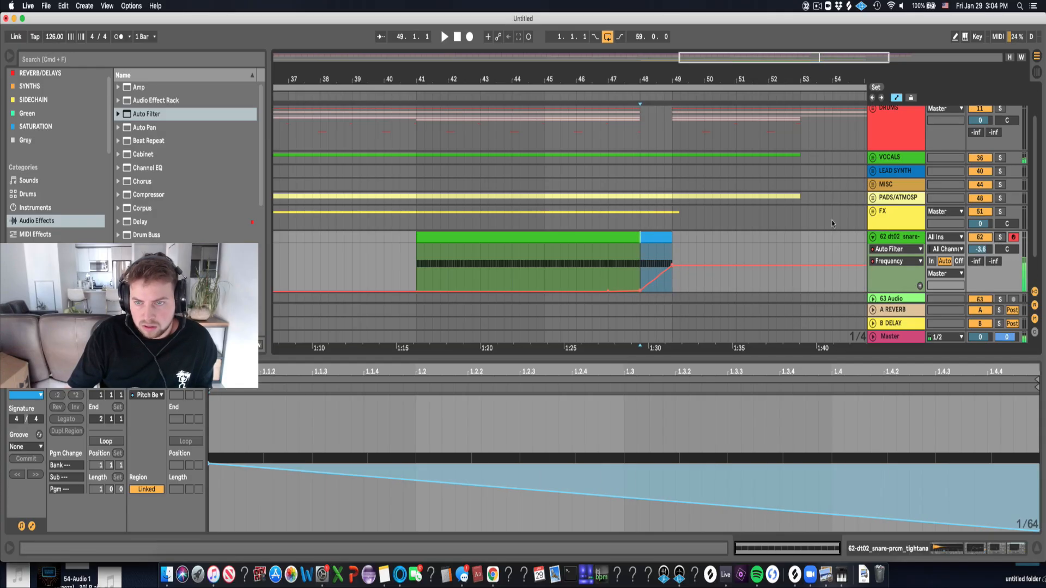
pyautogui.click(608, 143)
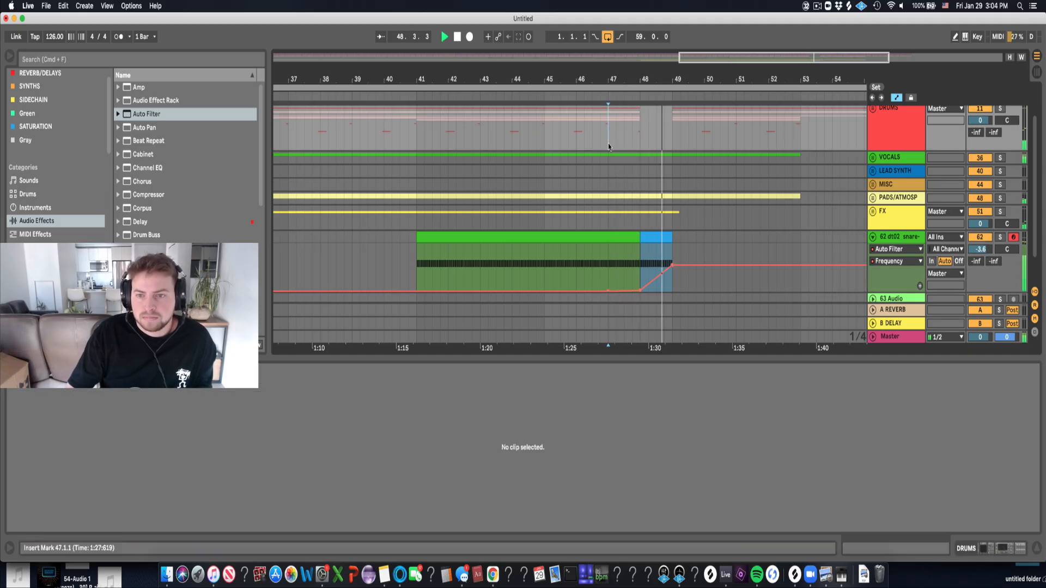
pyautogui.click(595, 237)
pyautogui.press('space')
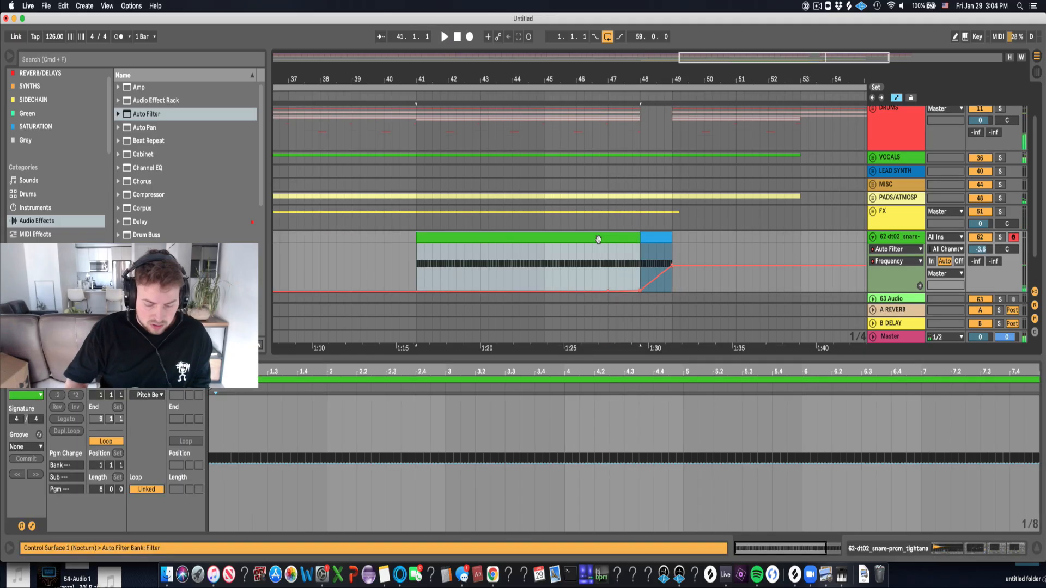
# Consolidate the green and blue snare clips into a single clip and check its Pitch Bend envelope.
pyautogui.click(654, 235)
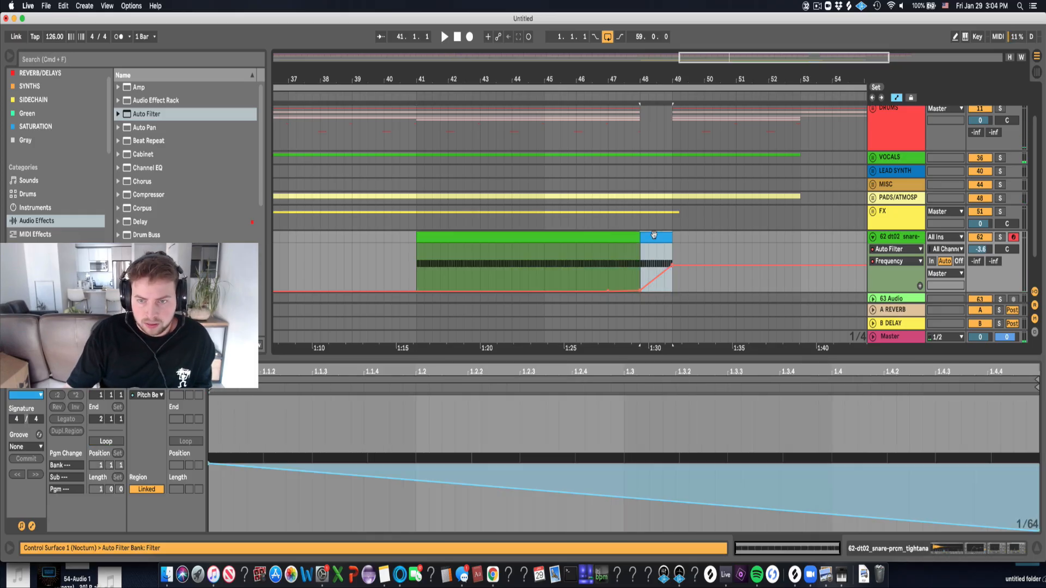
pyautogui.keyDown('shift'); pyautogui.click(614, 236); pyautogui.keyUp('shift')
pyautogui.press('super+j')
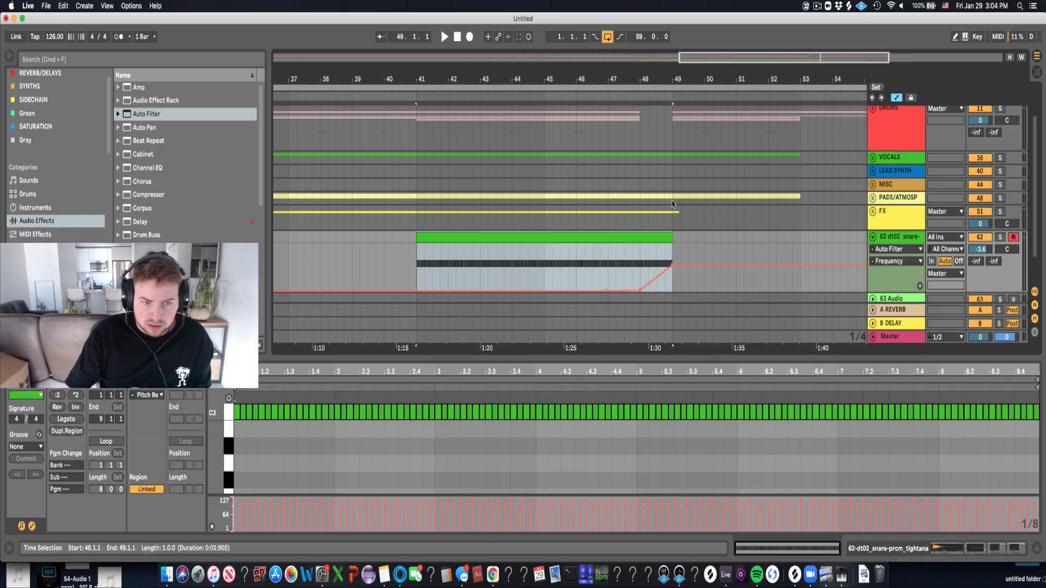
pyautogui.click(149, 395)
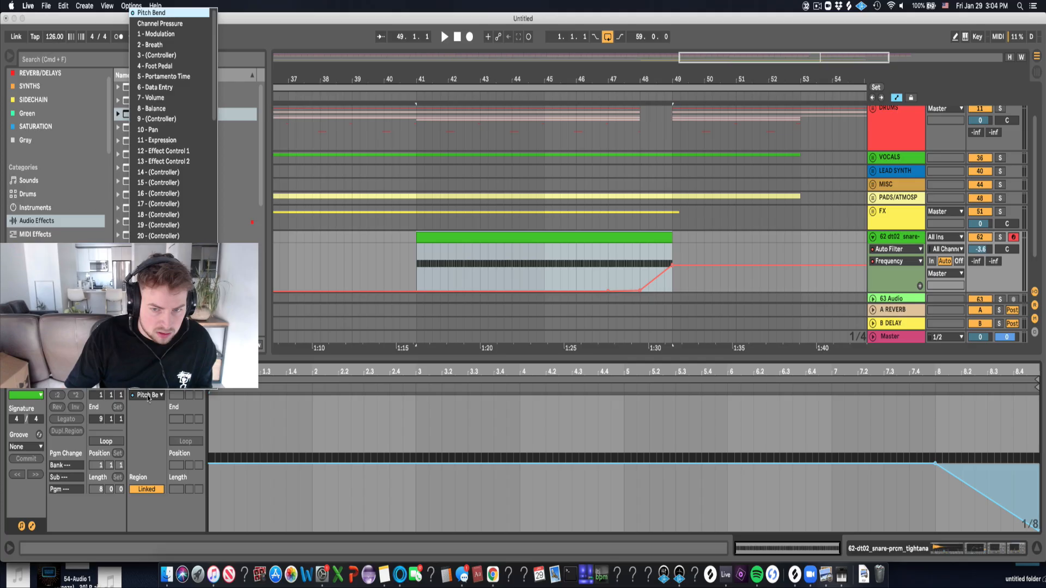
pyautogui.click(699, 425)
# Mark out the last two beats before bar 49 on the DRUMS group and place the insert marker at 48.3.1.
pyautogui.scroll(3, 730, 176)
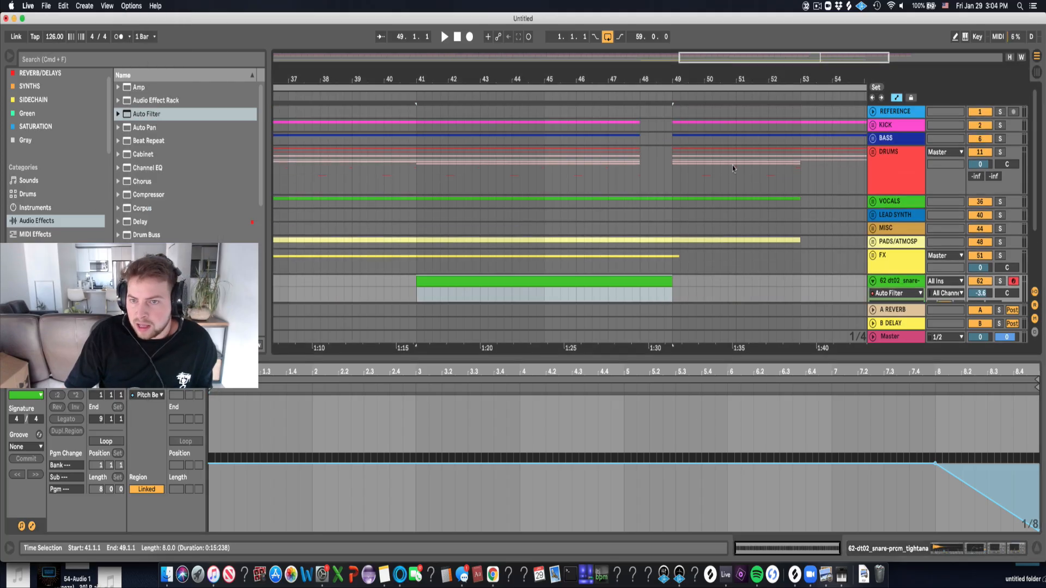
pyautogui.click(658, 158)
pyautogui.moveTo(656, 165); pyautogui.dragTo(670, 174)
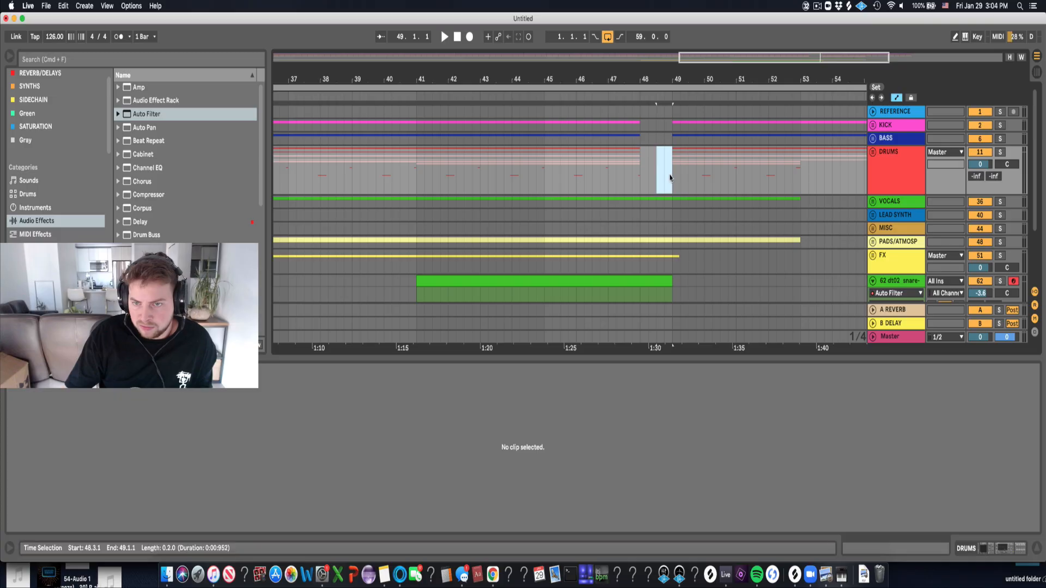
pyautogui.moveTo(660, 175); pyautogui.dragTo(669, 174)
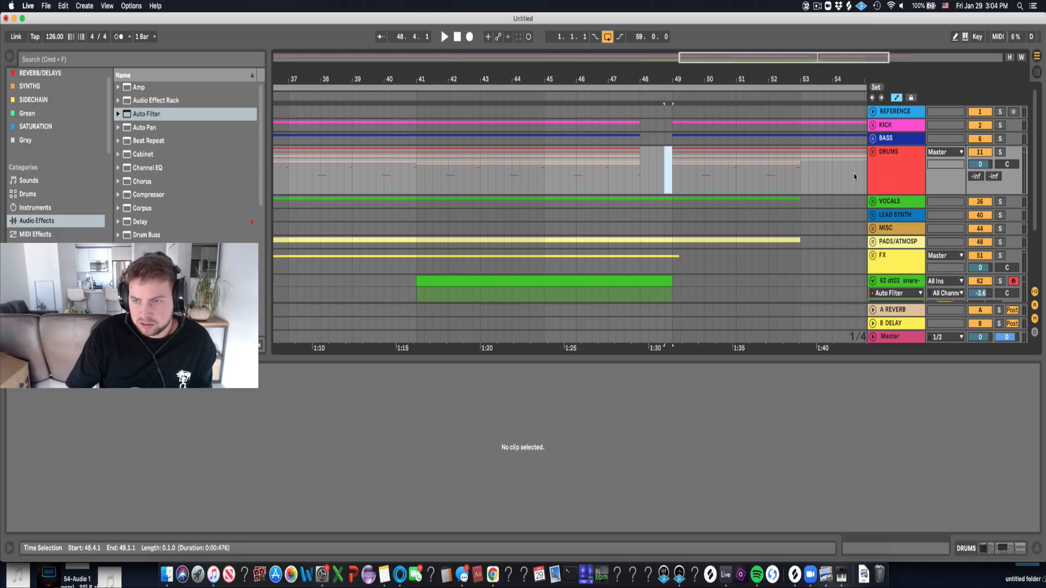
pyautogui.hotkey('shift', 'Left')
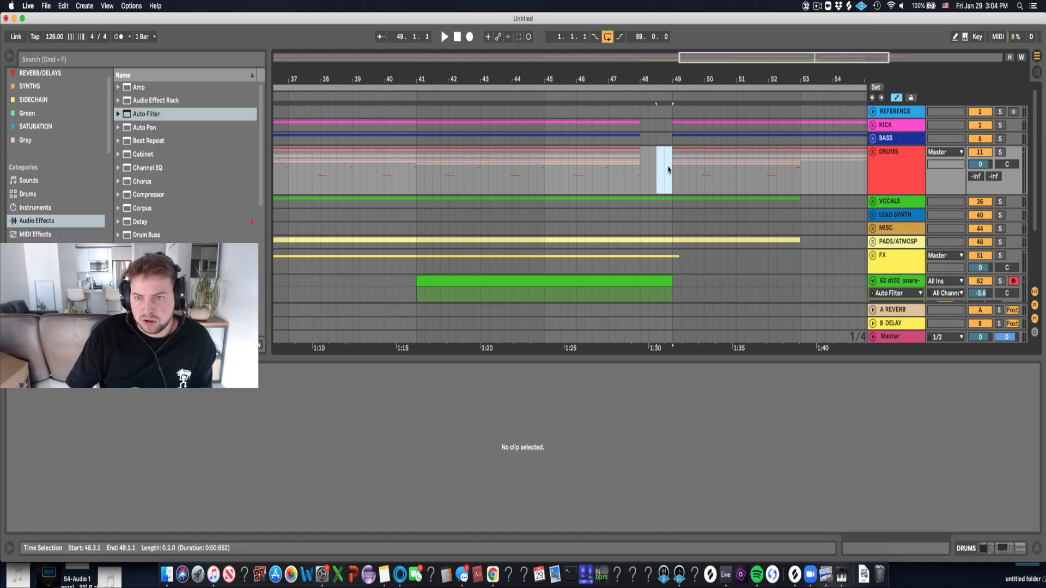
pyautogui.moveTo(667, 170); pyautogui.dragTo(678, 165)
pyautogui.click(656, 174)
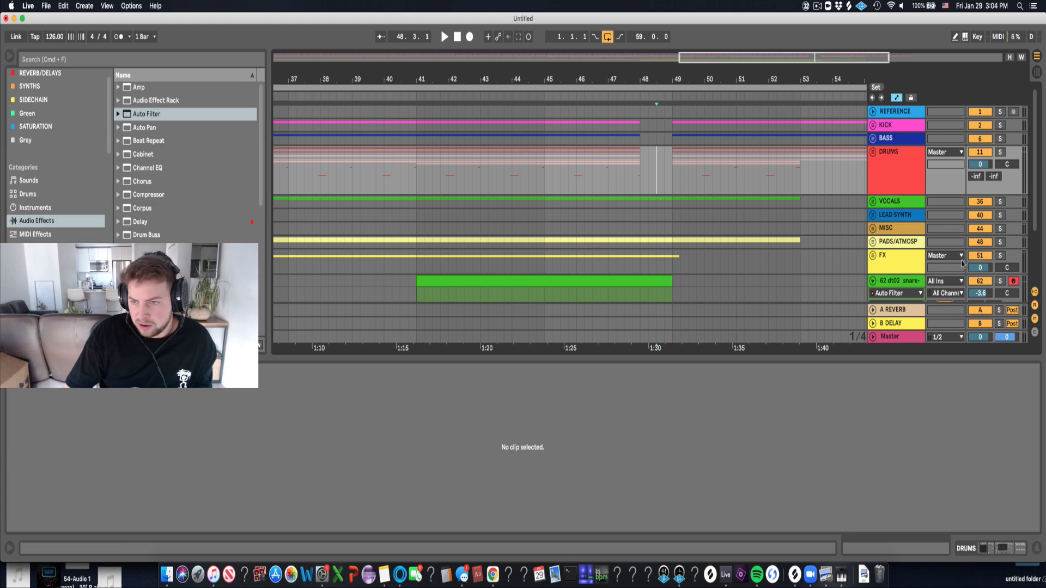
# Switch to Splice, search the samples for FILL, and audition the TA_MK3_FILL_ONESHOT samples from BIG_125 to BOXXY_124.
pyautogui.click(795, 574)
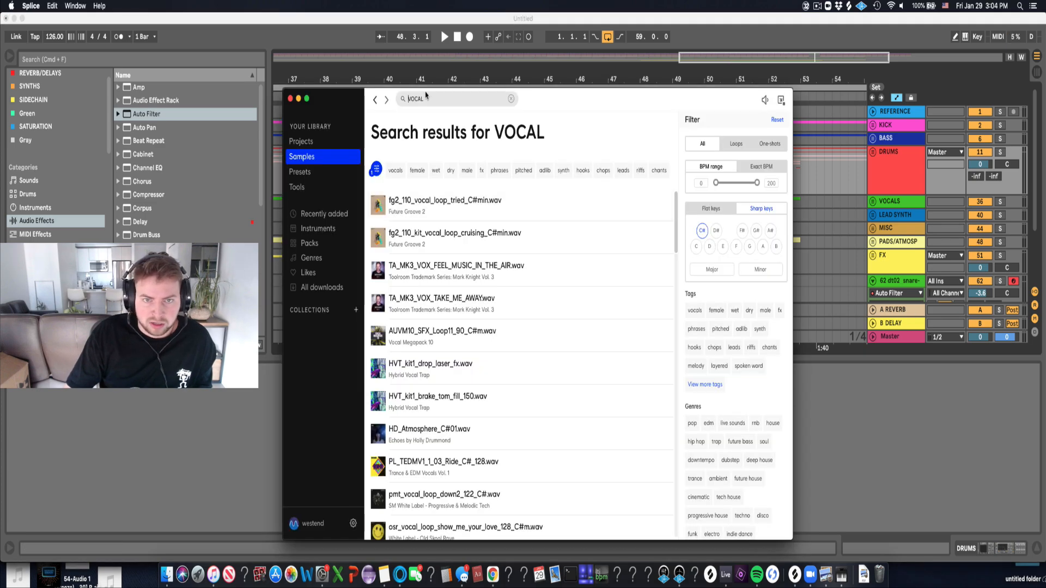
pyautogui.write('FIL')
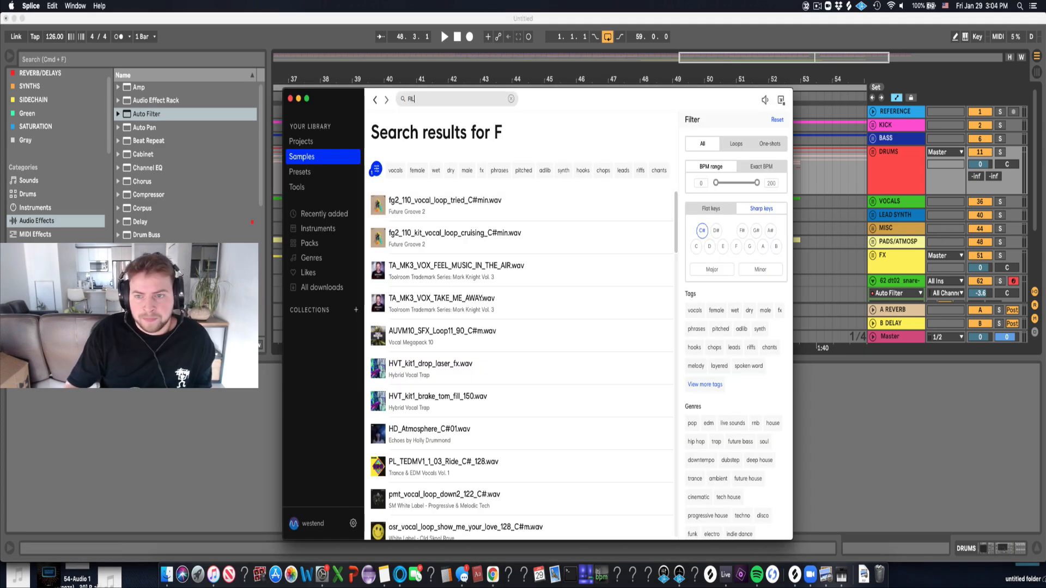
pyautogui.write('L')
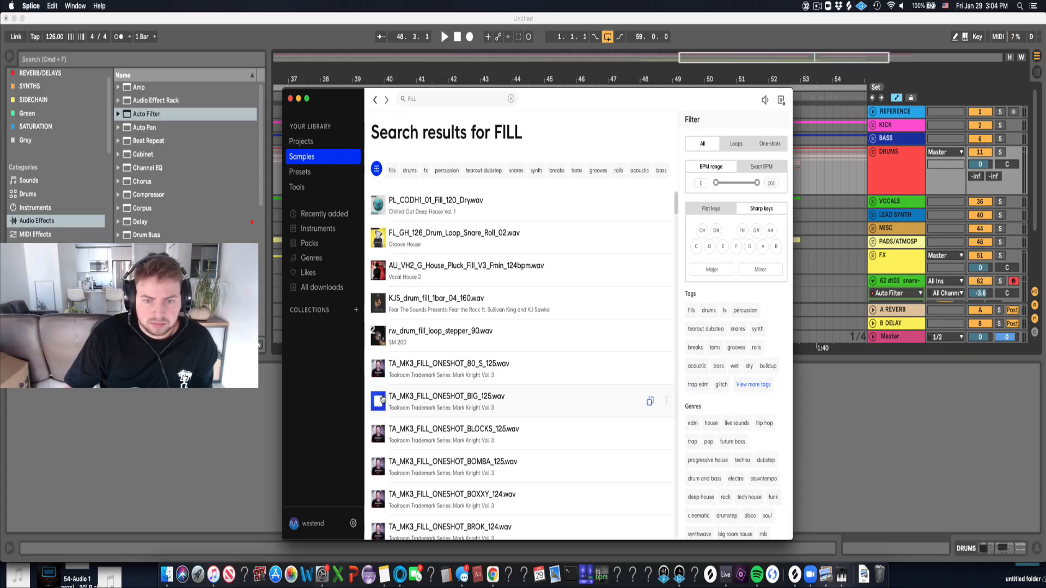
pyautogui.scroll(-1, 382, 399)
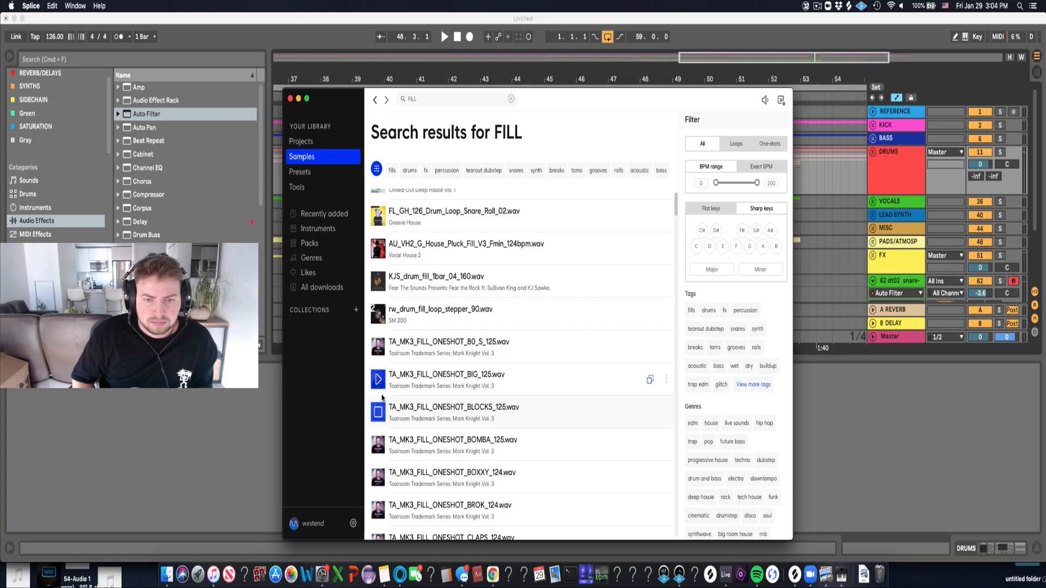
pyautogui.scroll(-1, 382, 398)
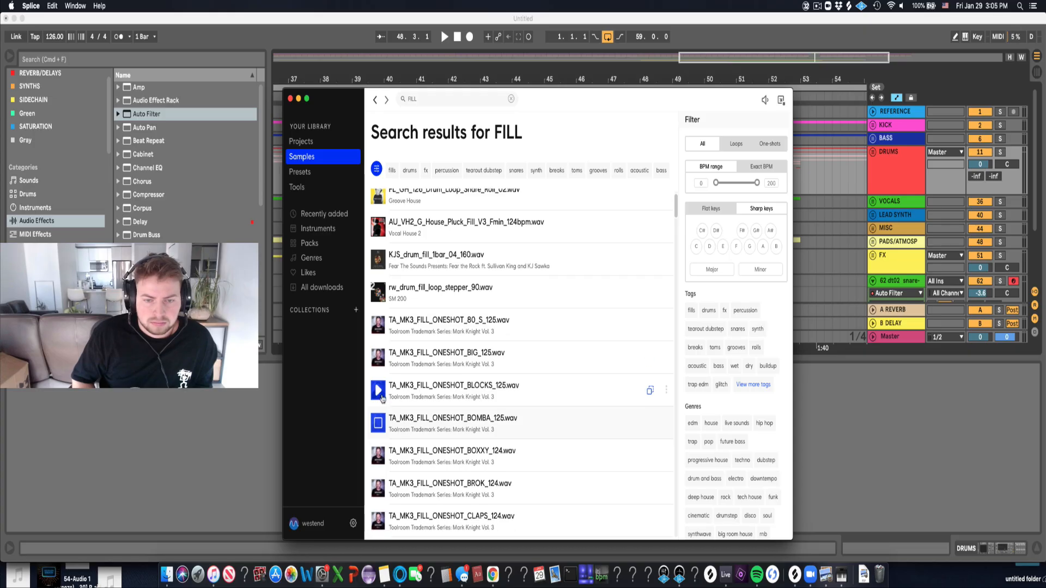
pyautogui.scroll(-1, 382, 399)
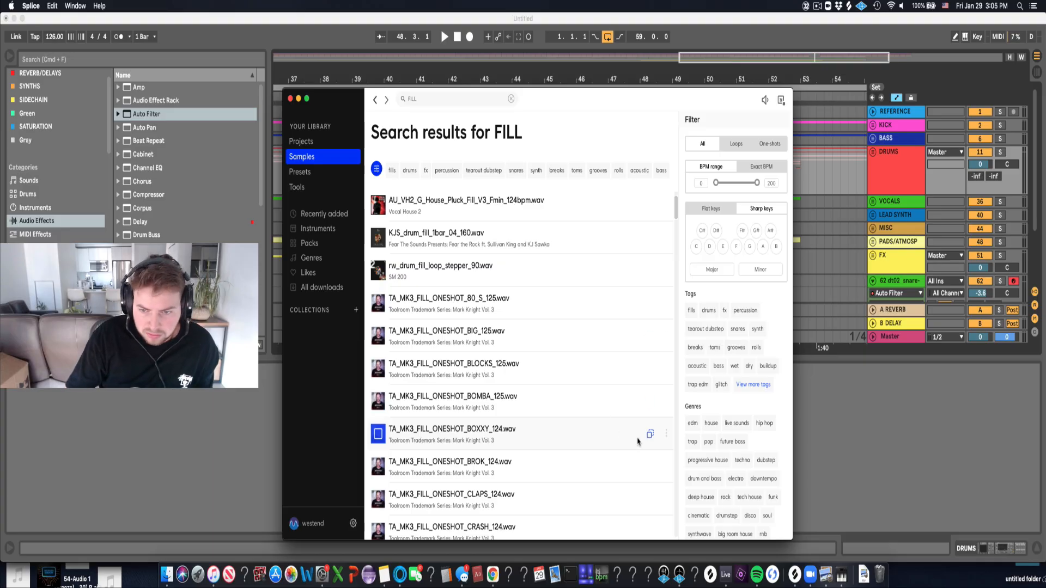
# Switch back to Live and place the TA_MK3_FILL_ONESHOT_BOXXY_124 sample at 48.3.1 on a new audio track below SNARE in the DRUMS group.
pyautogui.press('super+Tab')
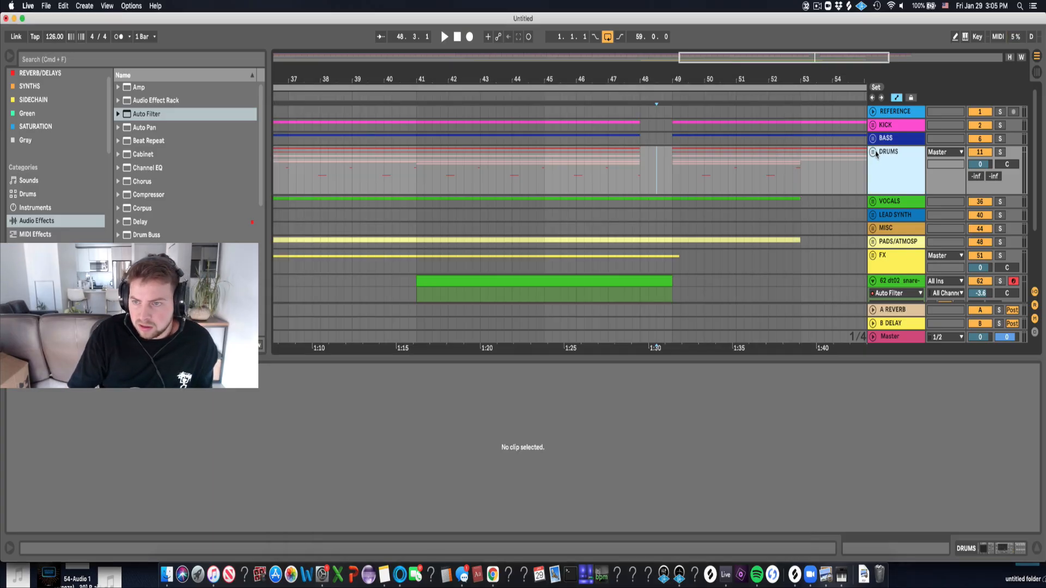
pyautogui.click(873, 152)
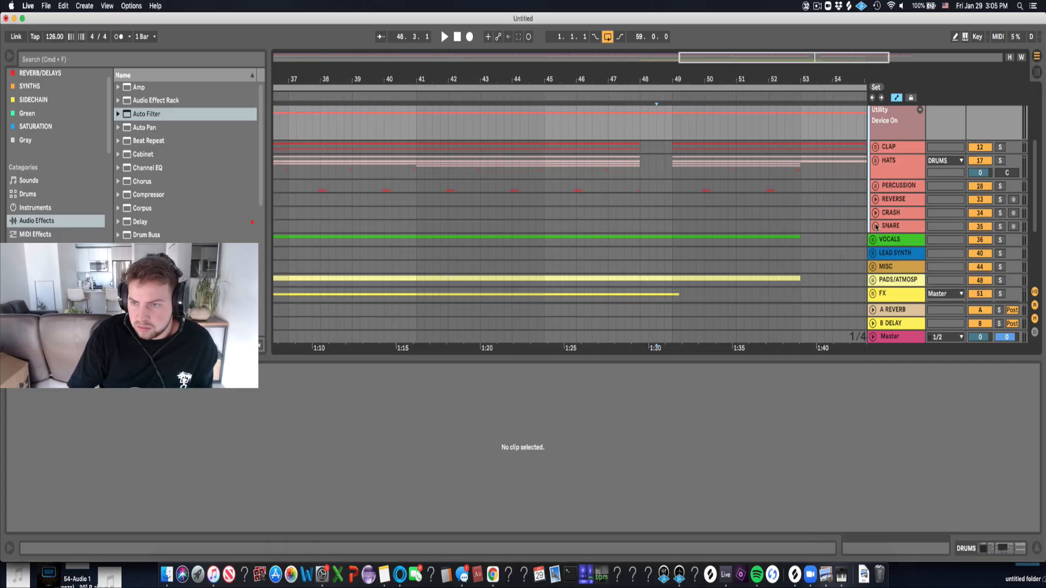
pyautogui.click(890, 282)
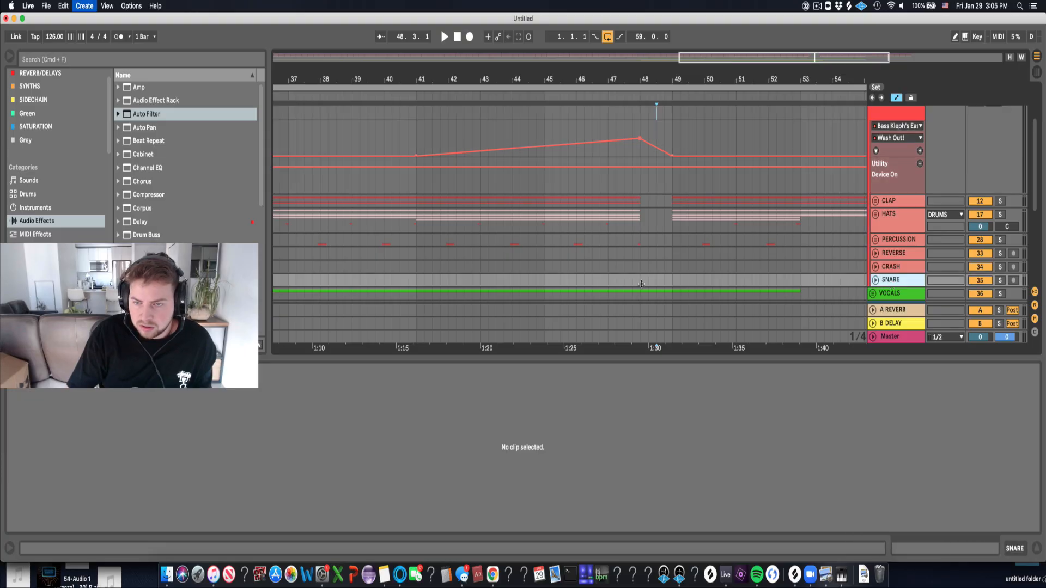
pyautogui.press('super+t')
pyautogui.click(655, 251)
pyautogui.press('super+v')
# Move the fill clip to start at bar 48, audition it from 47.3.1, and set its track volume to about -2.3 dB.
pyautogui.click(627, 267)
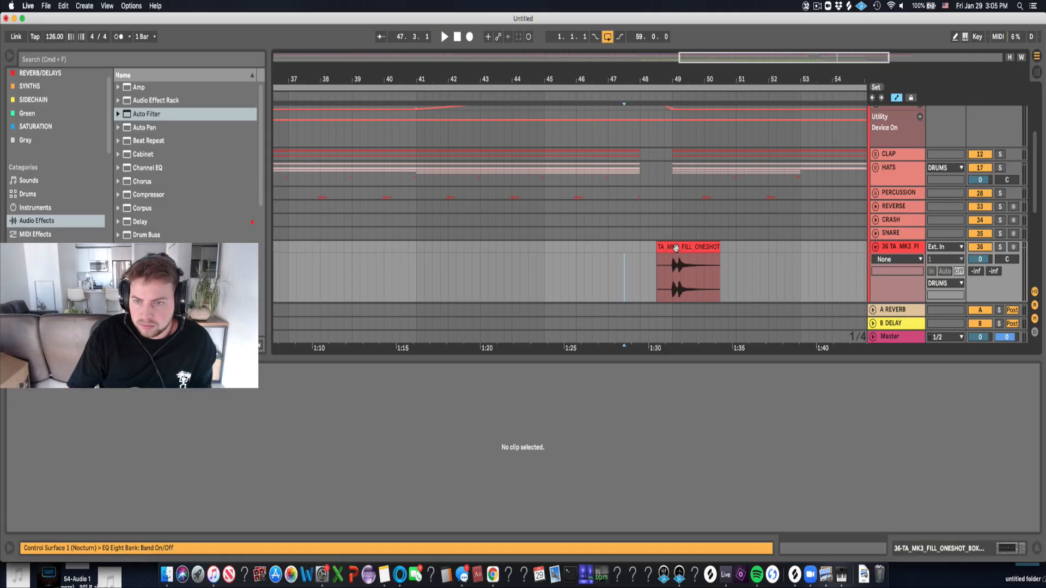
pyautogui.moveTo(677, 248); pyautogui.dragTo(662, 264)
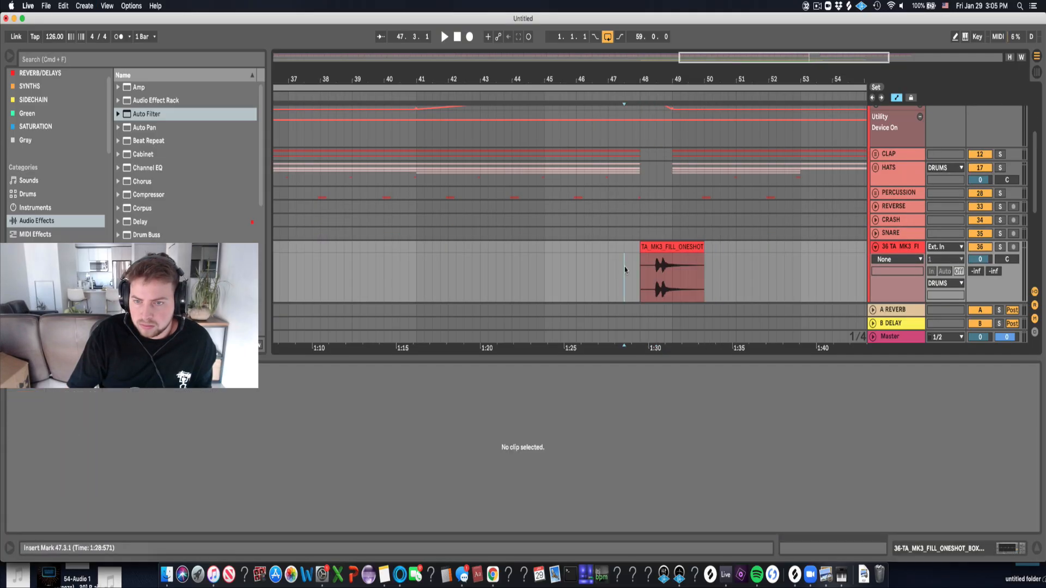
pyautogui.click(625, 267)
pyautogui.press('space')
pyautogui.moveTo(981, 261); pyautogui.dragTo(981, 275)
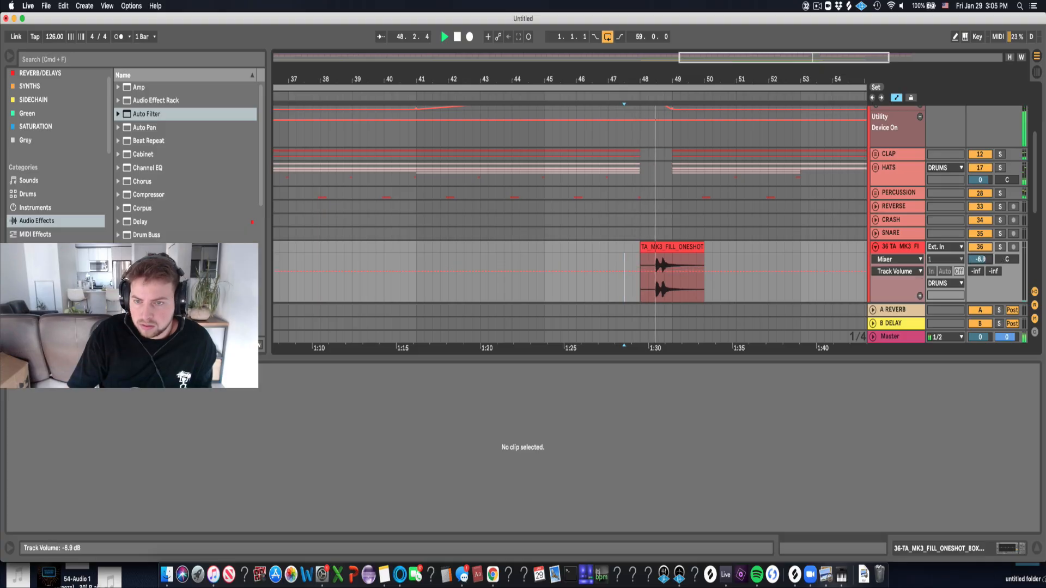
pyautogui.press('space')
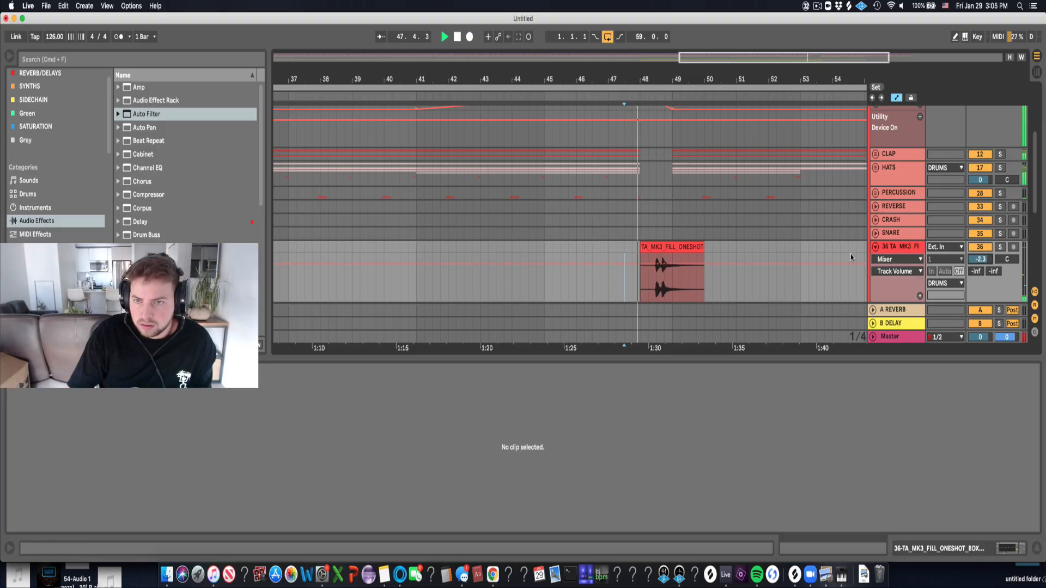
# Make the DRUMS group's Wash Out! automation fall back to its base level at 48.3.1.
pyautogui.scroll(3, 655, 181)
pyautogui.moveTo(654, 180); pyautogui.dragTo(656, 186)
pyautogui.press('super+z')
pyautogui.scroll(3, 870, 129)
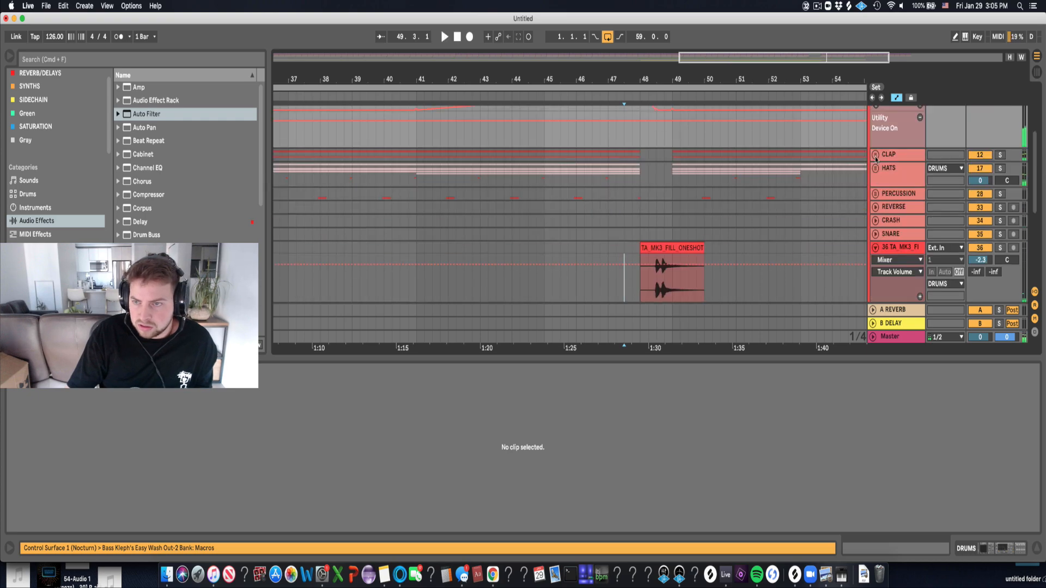
# Automate the EQ Eight on the KICK and BASS groups to switch off at bar 49, and audition the change from 48.4.1.
pyautogui.click(872, 126)
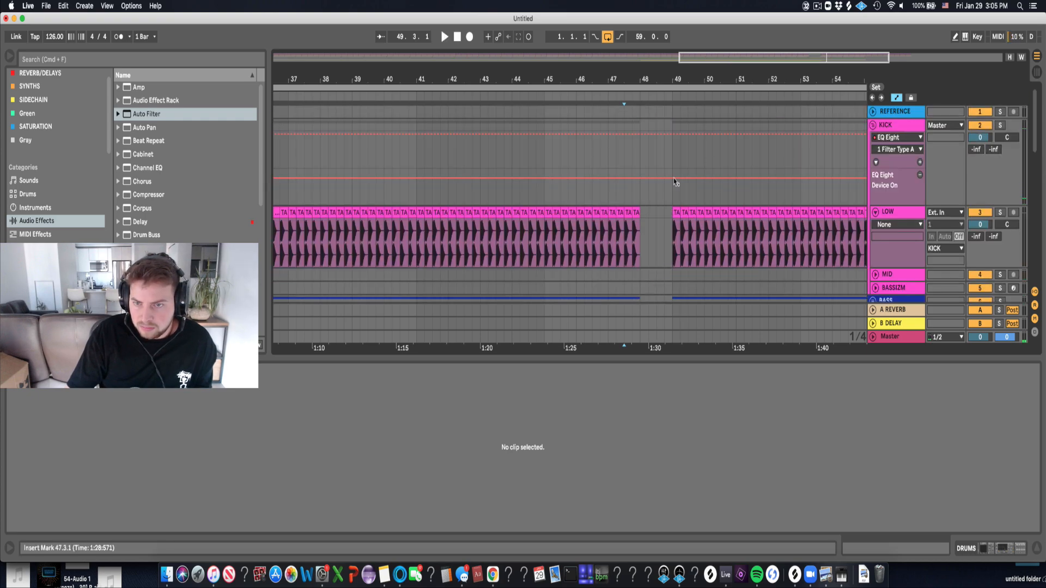
pyautogui.scroll(-5, 730, 203)
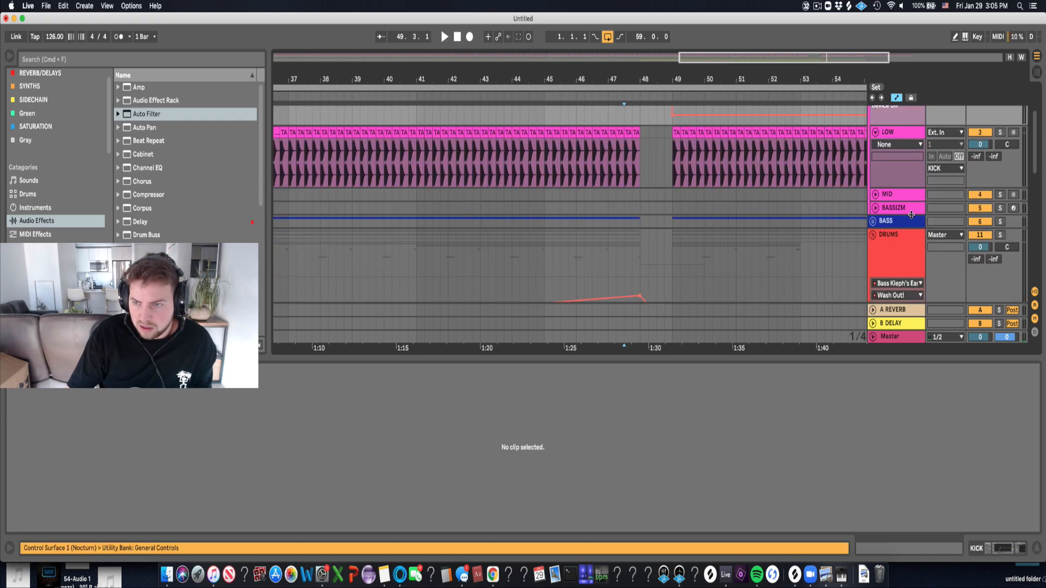
pyautogui.click(872, 221)
pyautogui.scroll(-5, 671, 198)
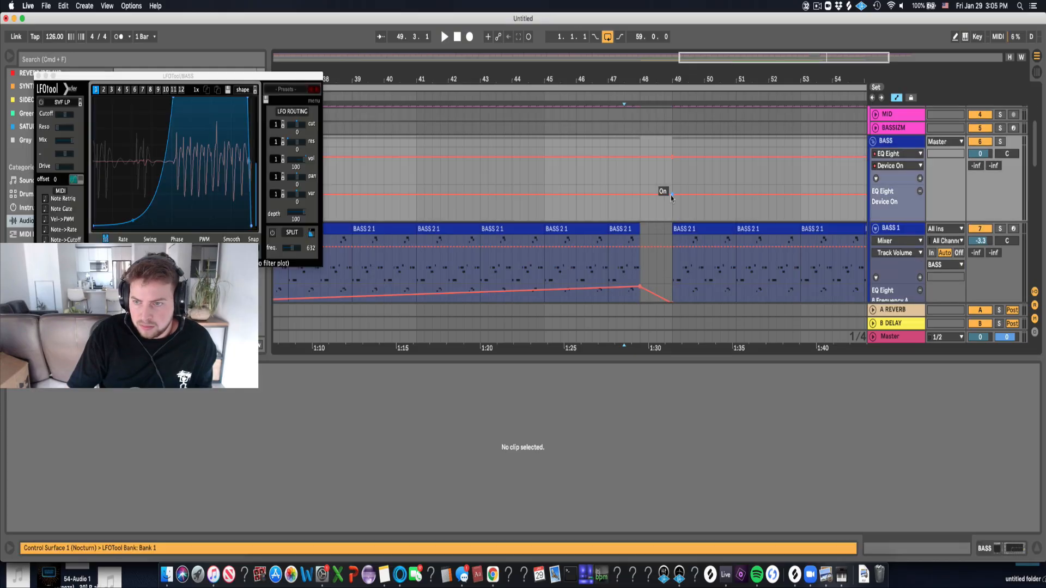
pyautogui.click(664, 220)
pyautogui.press('space')
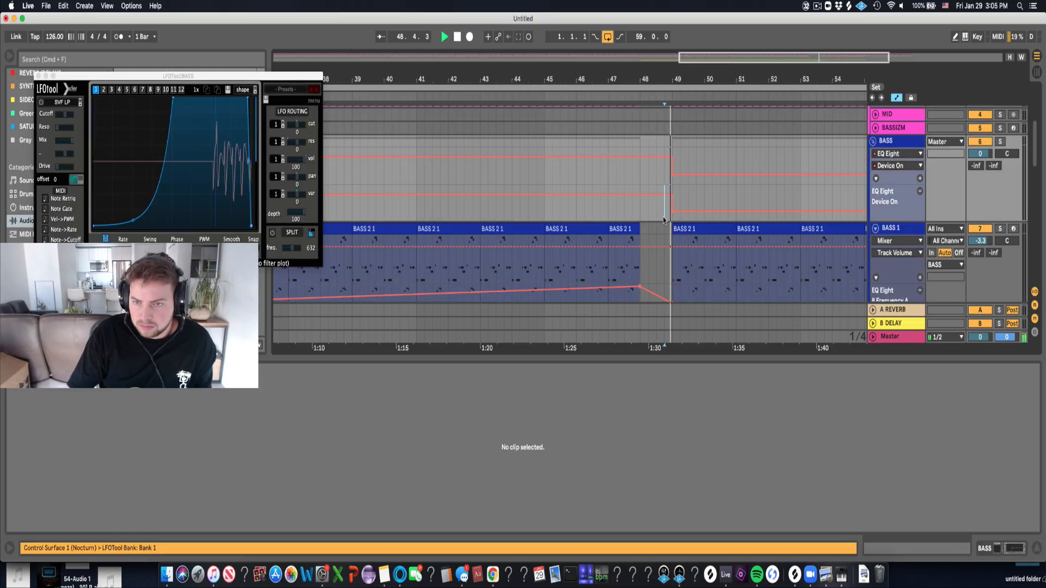
pyautogui.press('space')
# Raise the DRUMS group's Auto Filter frequency automation from bar 41 to about bar 47, and audition the transition from 47.2.1.
pyautogui.scroll(-5, 773, 242)
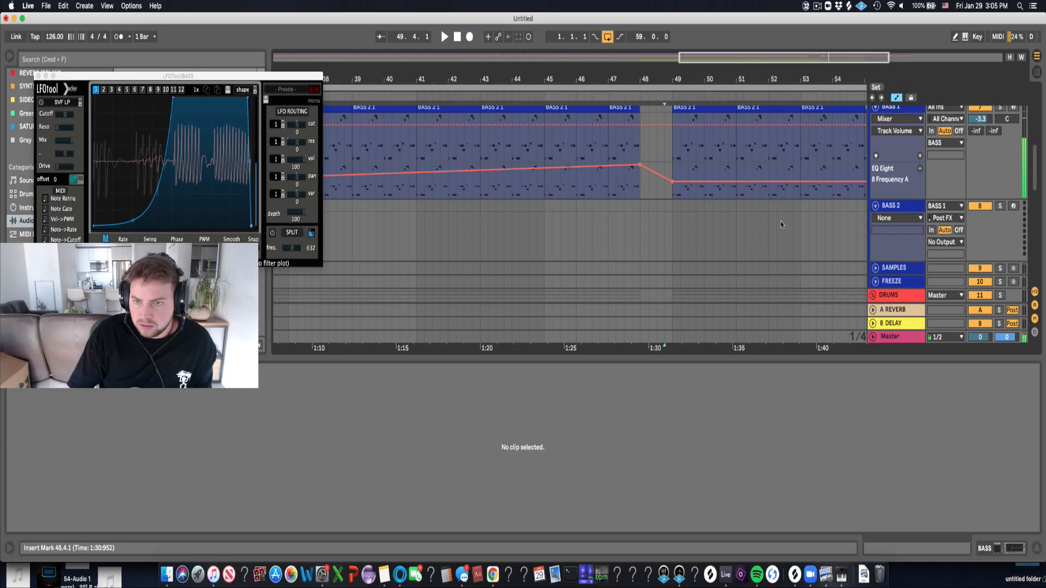
pyautogui.scroll(5, 856, 173)
pyautogui.scroll(1, 886, 132)
pyautogui.scroll(-1, 886, 132)
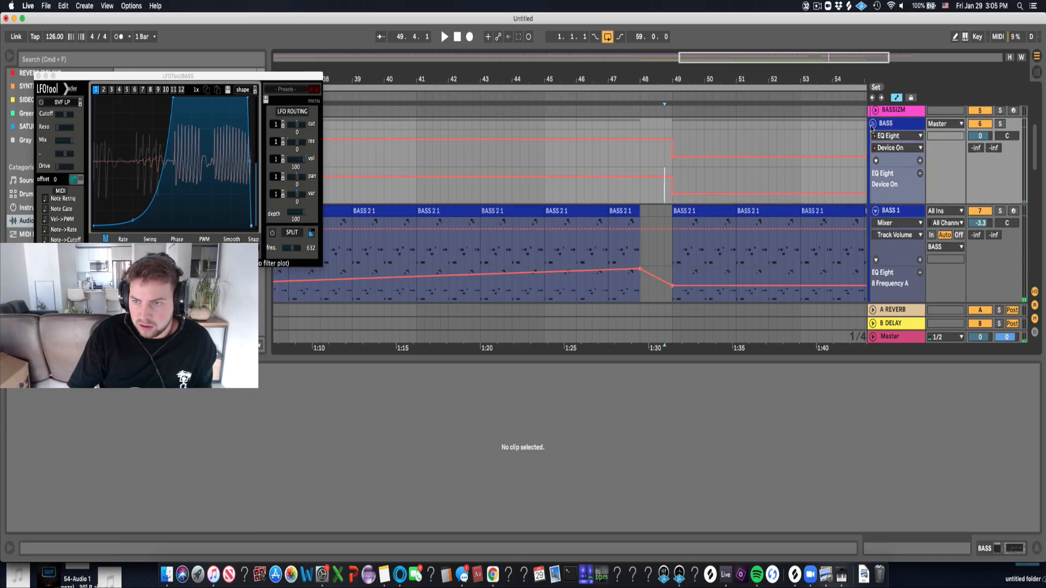
pyautogui.click(873, 124)
pyautogui.click(889, 186)
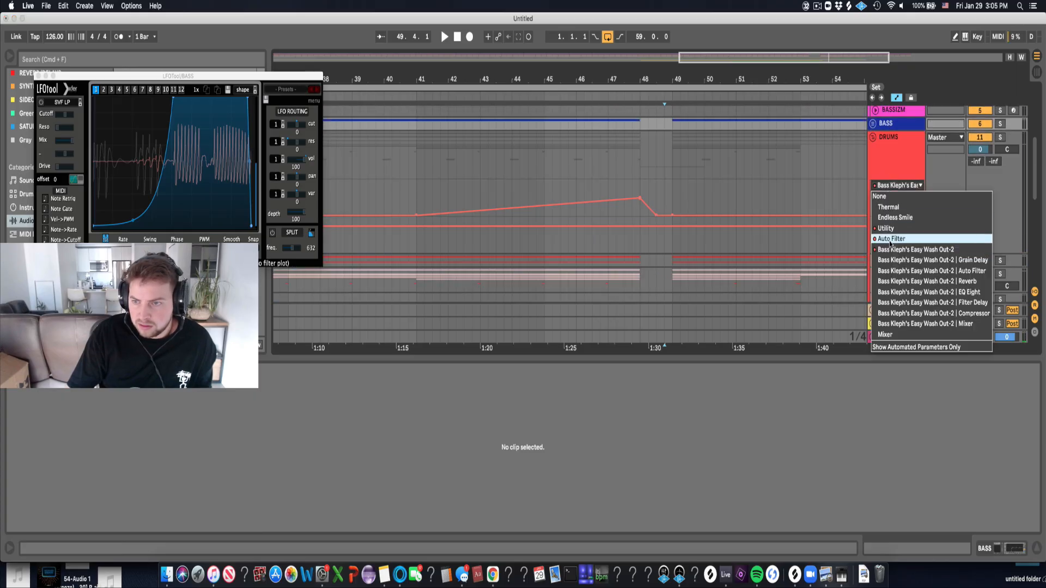
pyautogui.click(899, 236)
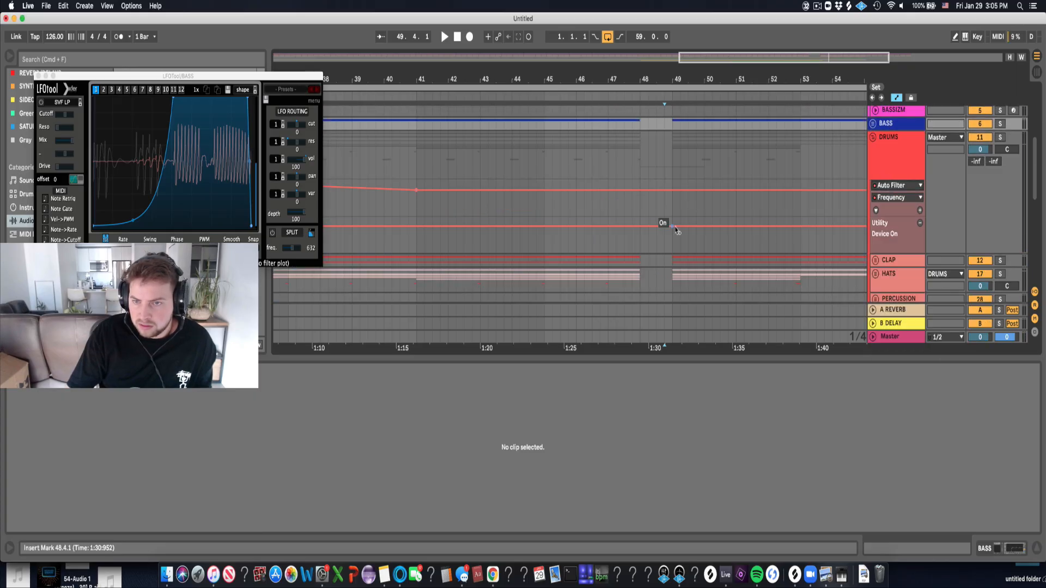
pyautogui.click(616, 182)
pyautogui.press('space')
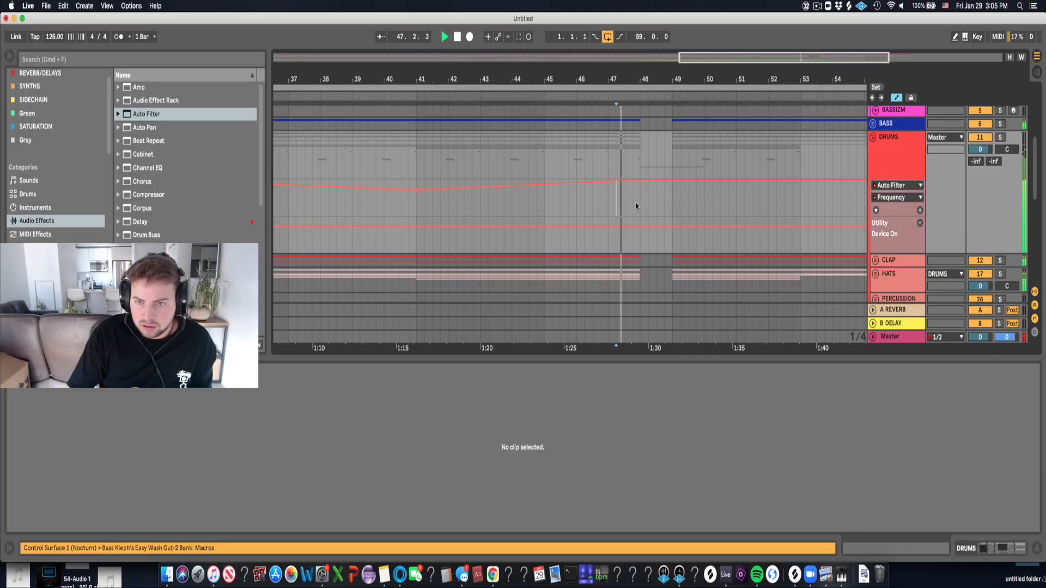
pyautogui.click(872, 138)
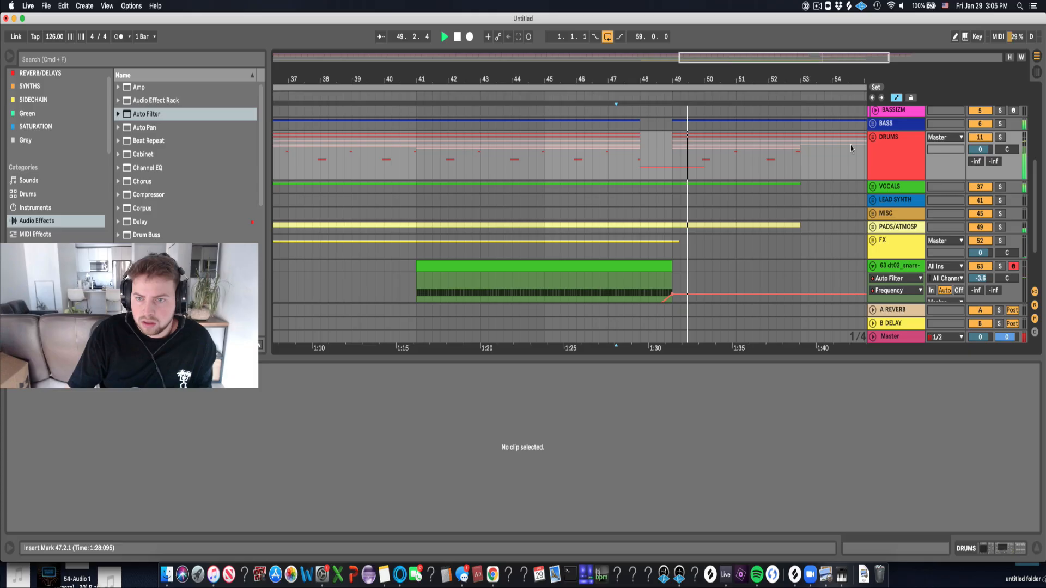
# Delete the PADS/ATMOSPHERE audio from 49.1.1 to 53.3.1 and stop playback.
pyautogui.moveTo(723, 79); pyautogui.dragTo(723, 52)
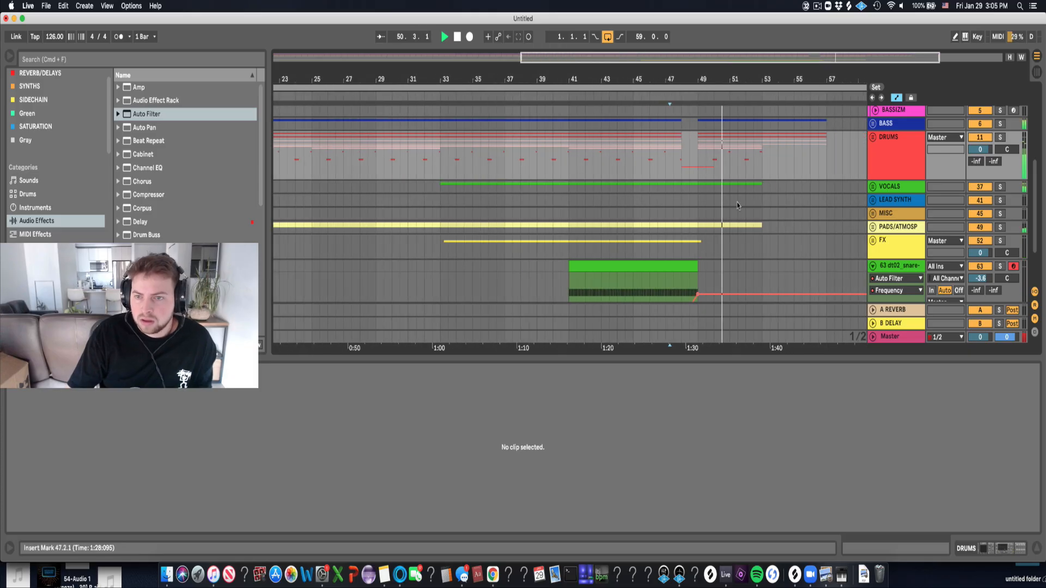
pyautogui.moveTo(698, 227); pyautogui.dragTo(769, 227)
pyautogui.press('space')
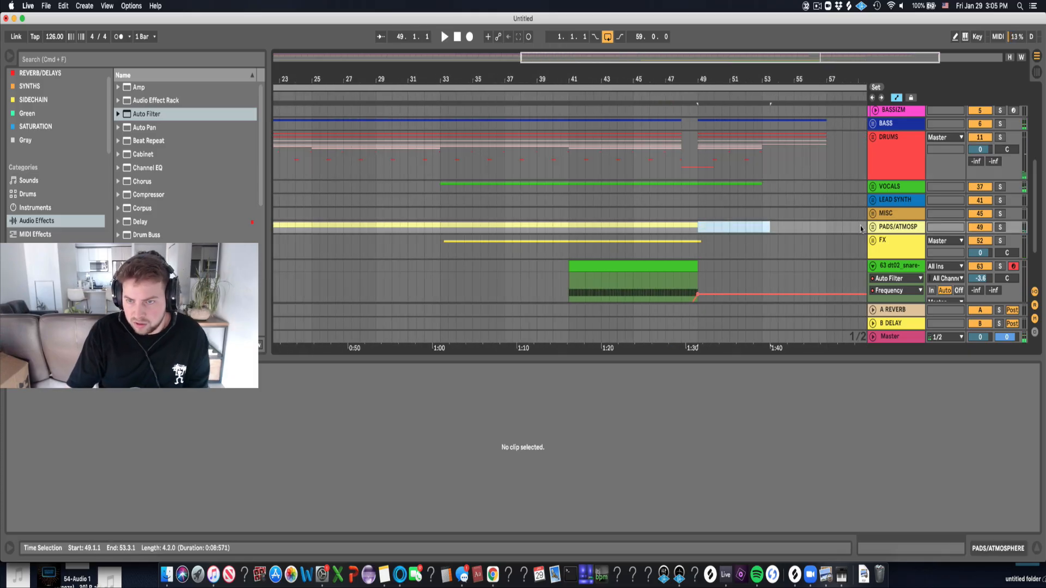
# Unfold the PADS/ATMOSPHERE group and delete the deactivated pad clip after bar 53 on the ATMOSPHERE track.
pyautogui.click(872, 228)
pyautogui.scroll(-4, 614, 185)
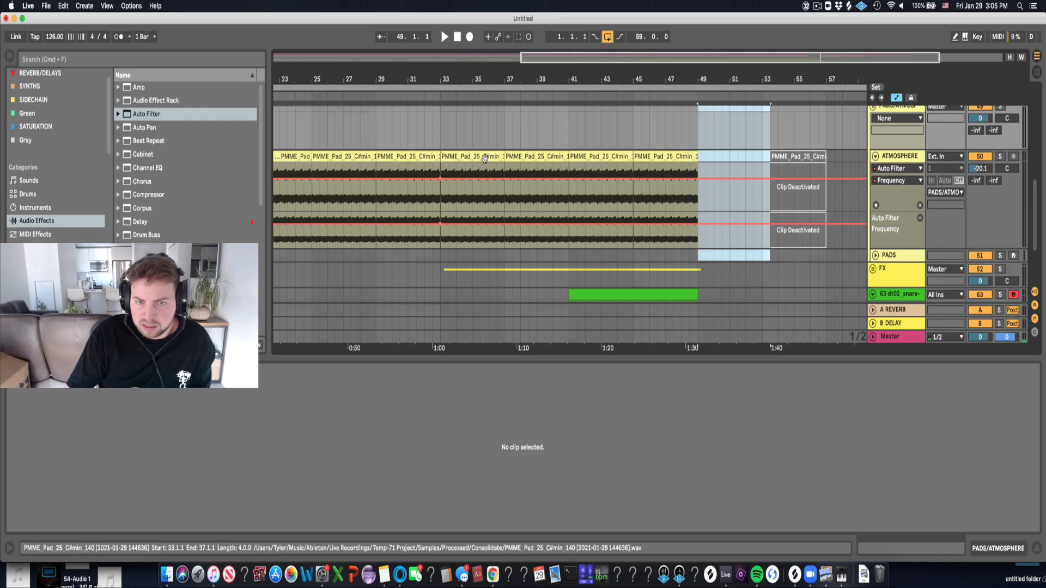
pyautogui.moveTo(450, 80); pyautogui.dragTo(450, 53)
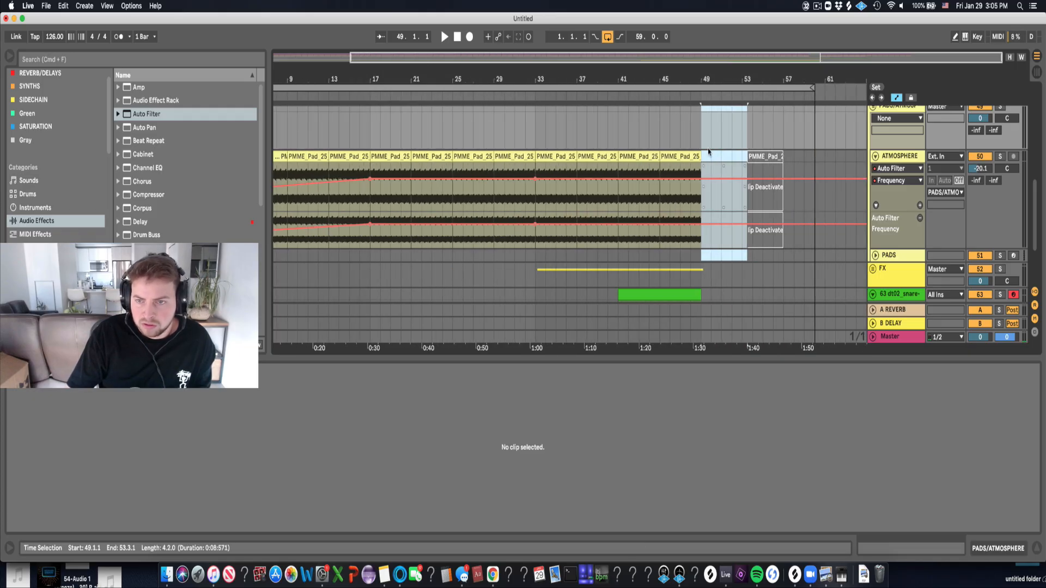
pyautogui.click(756, 155)
pyautogui.press('Delete')
pyautogui.press('Left')
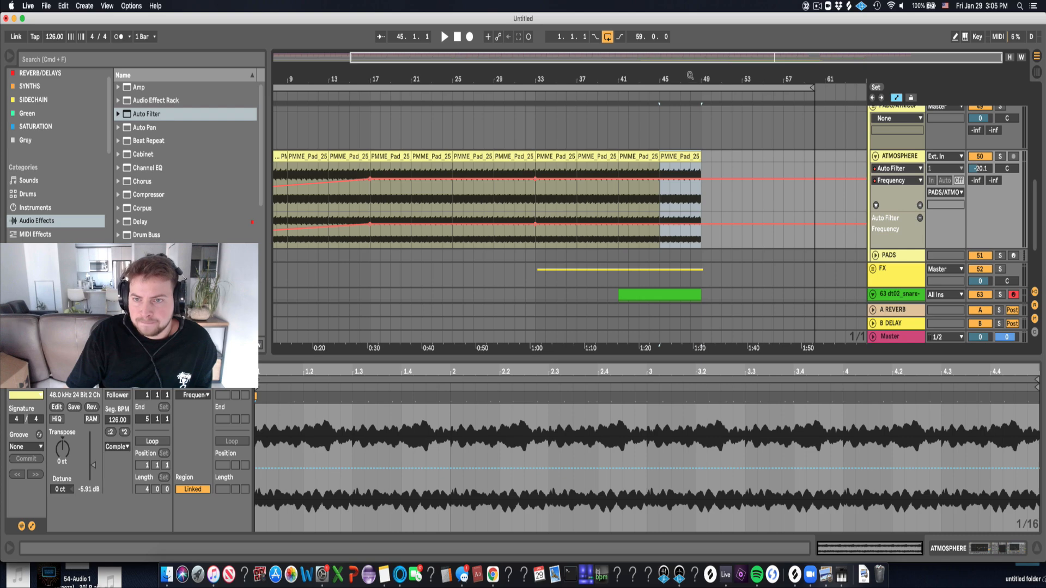
# Review the whole arrangement around the break and mark the bar from 49 to 50 across the BASS and DRUMS groups.
pyautogui.moveTo(690, 76); pyautogui.dragTo(690, 64)
pyautogui.scroll(2, 900, 158)
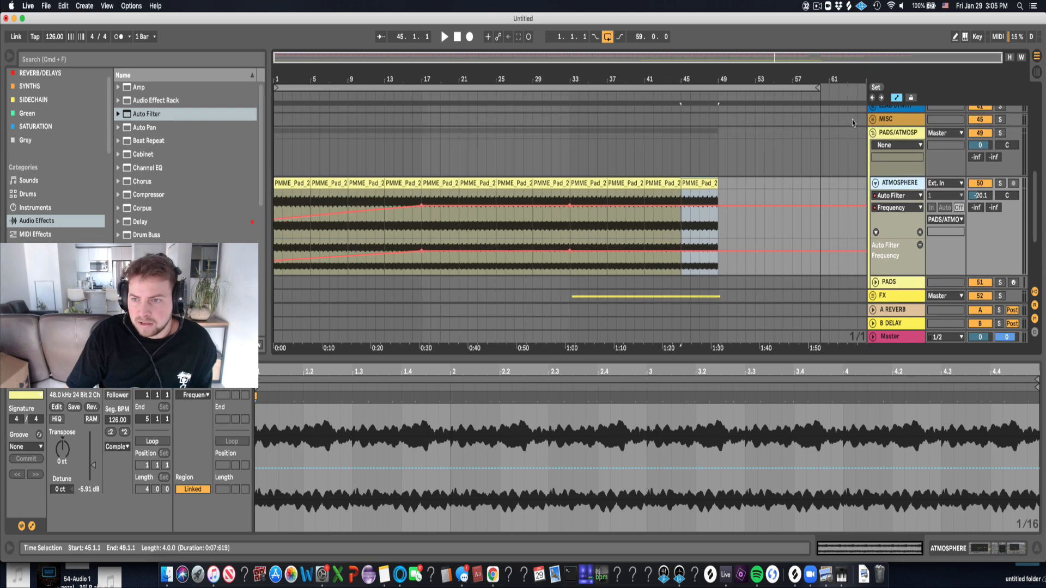
pyautogui.scroll(7, 726, 150)
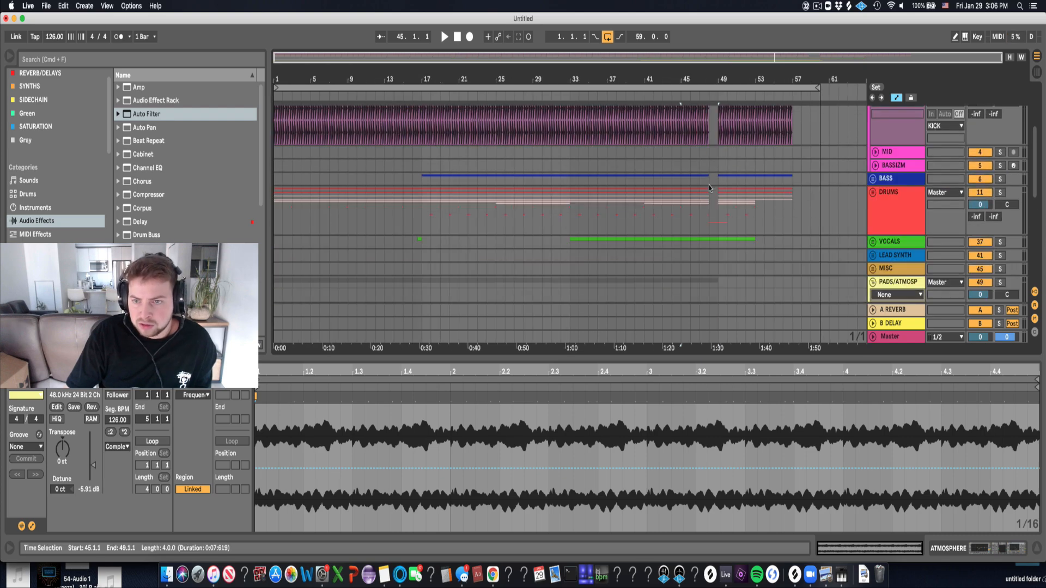
pyautogui.click(709, 188)
pyautogui.moveTo(718, 176); pyautogui.dragTo(730, 215)
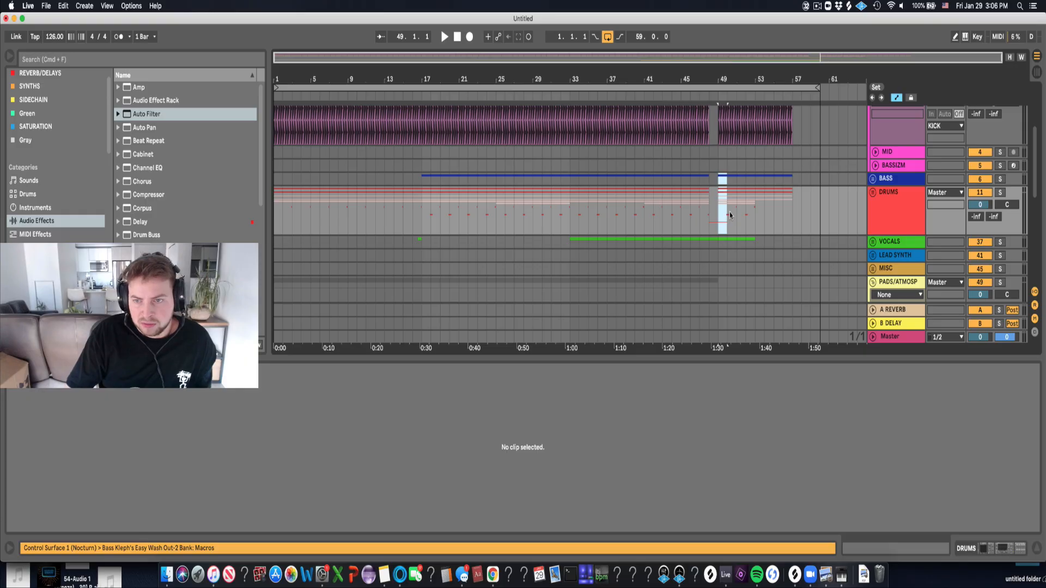
# Unfold the LEAD SYNTH group and load Serum onto its first MIDI track, 42 MIDI.
pyautogui.scroll(-5, 878, 203)
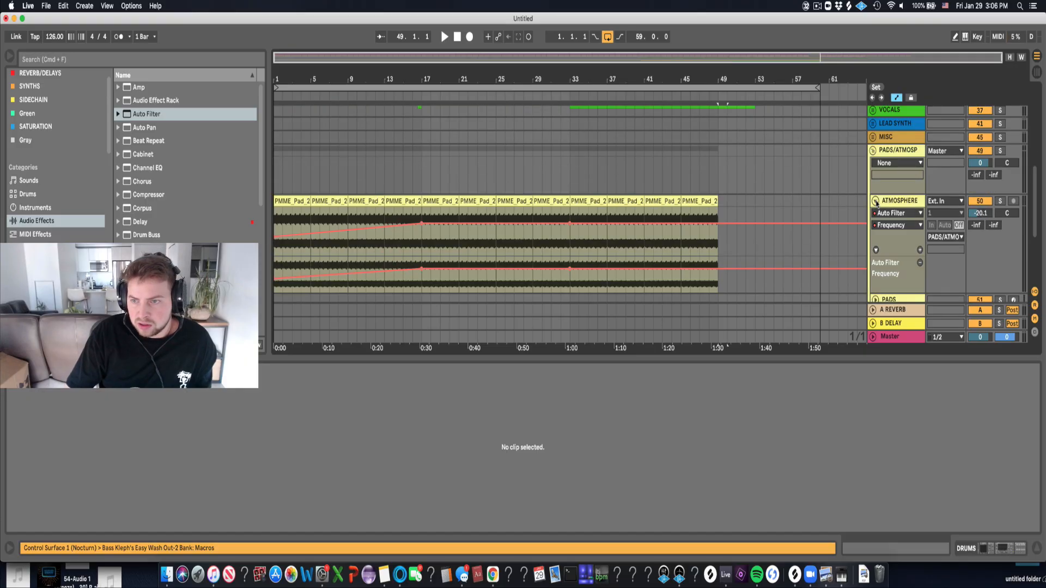
pyautogui.click(873, 150)
pyautogui.click(873, 124)
pyautogui.click(874, 174)
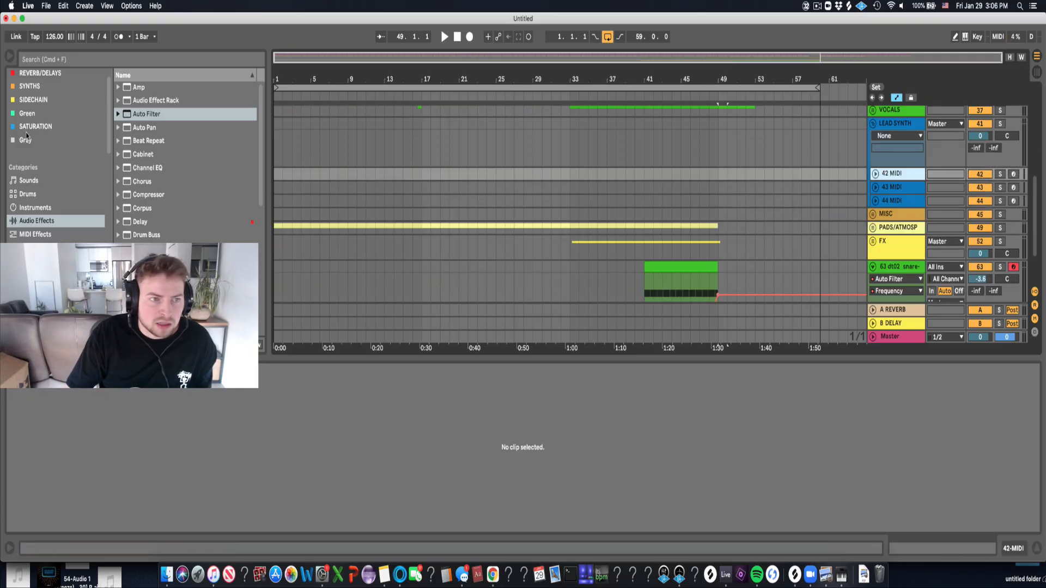
pyautogui.click(28, 88)
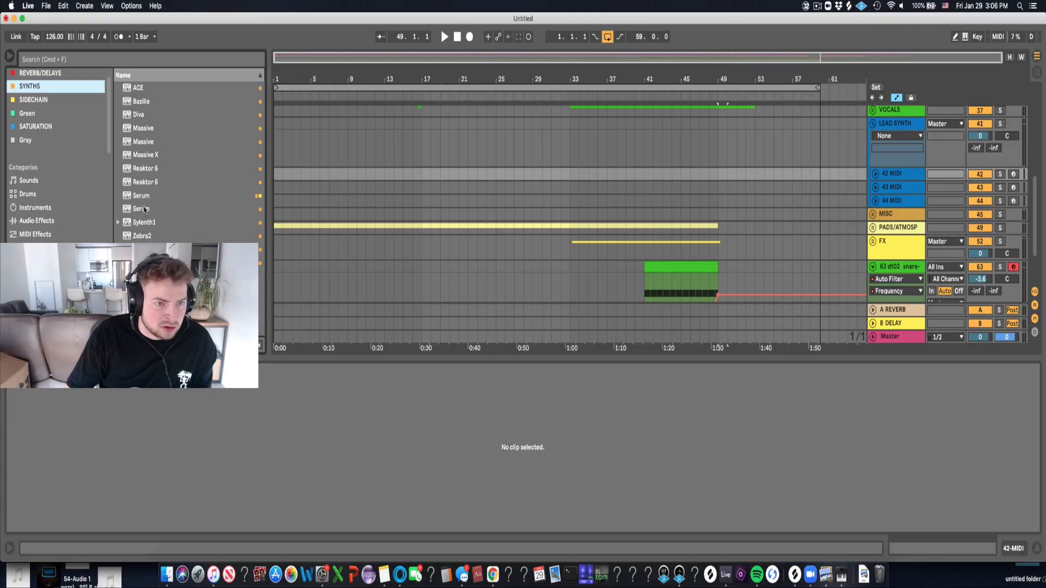
pyautogui.click(137, 209)
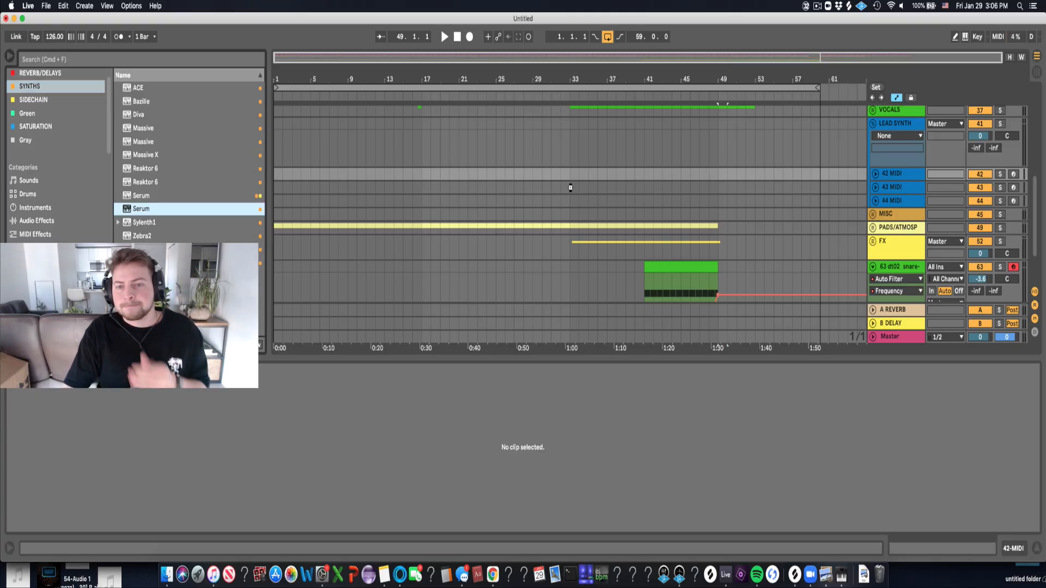
pyautogui.press('Return')
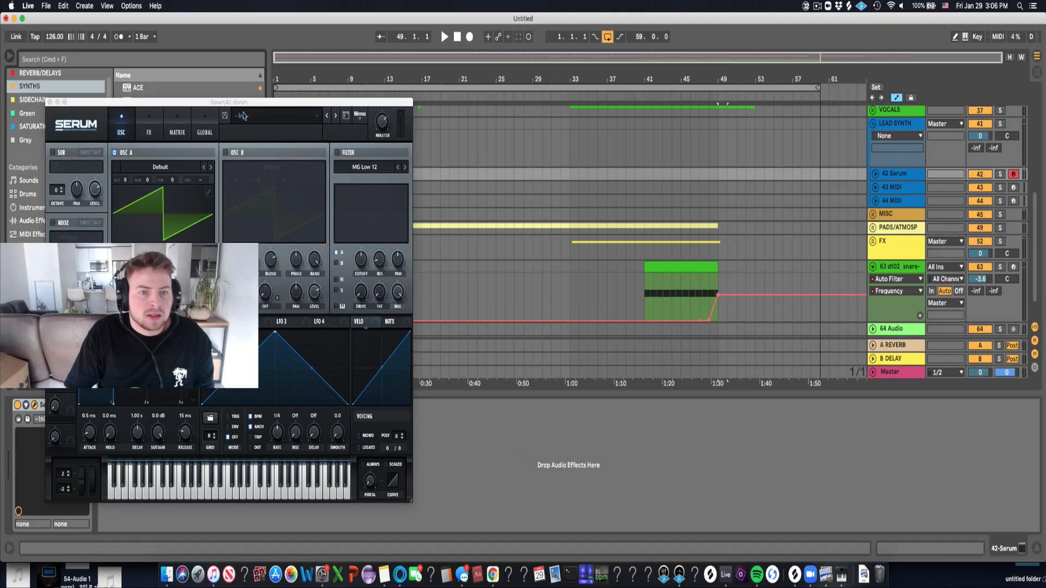
# Load the LD - Festival Season preset from the Deceiver Vol 3 folder into Serum.
pyautogui.click(272, 115)
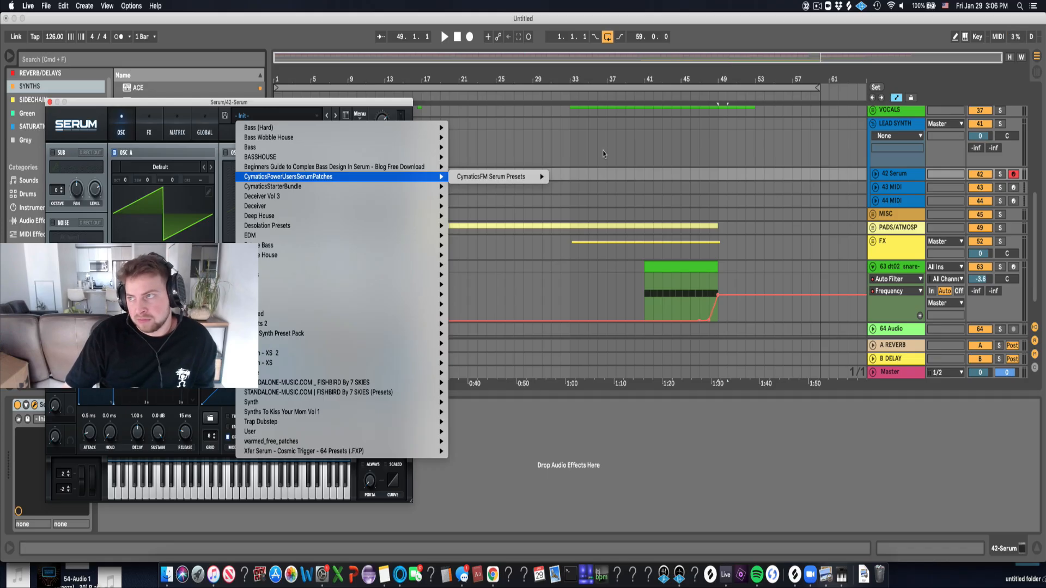
pyautogui.moveTo(306, 198)
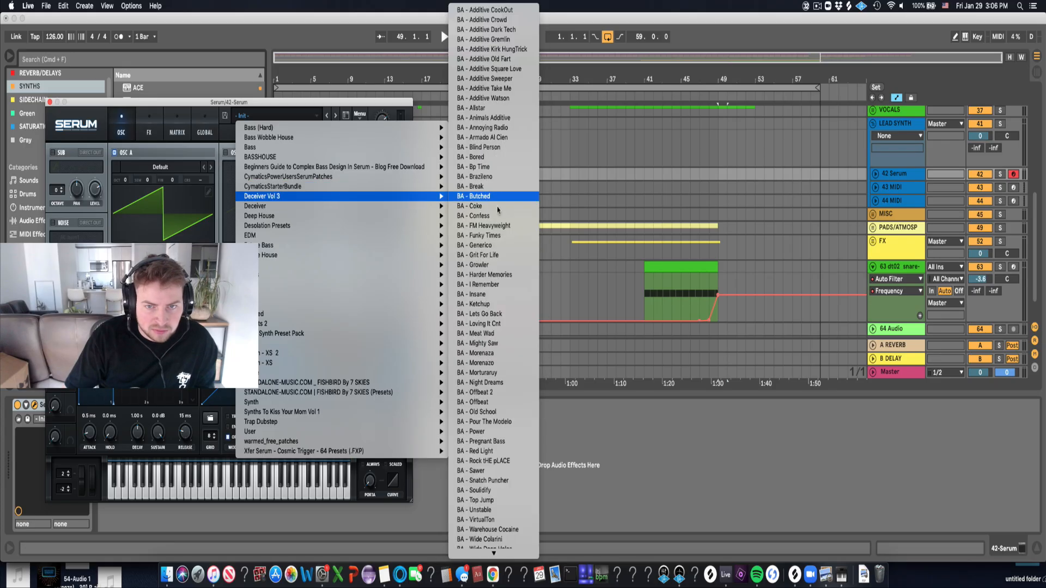
pyautogui.scroll(-8, 501, 368)
pyautogui.scroll(-10, 501, 368)
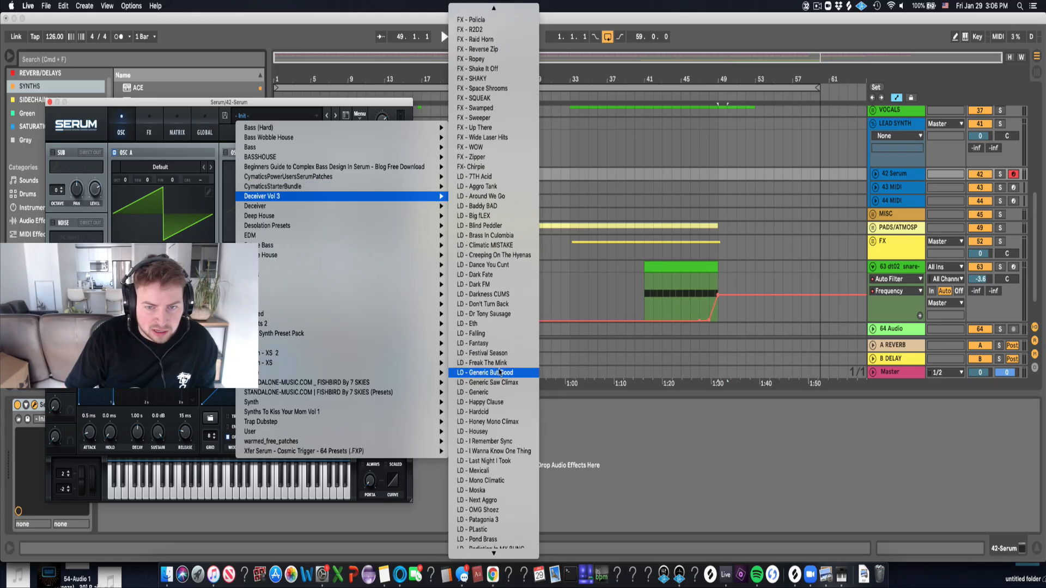
pyautogui.click(493, 294)
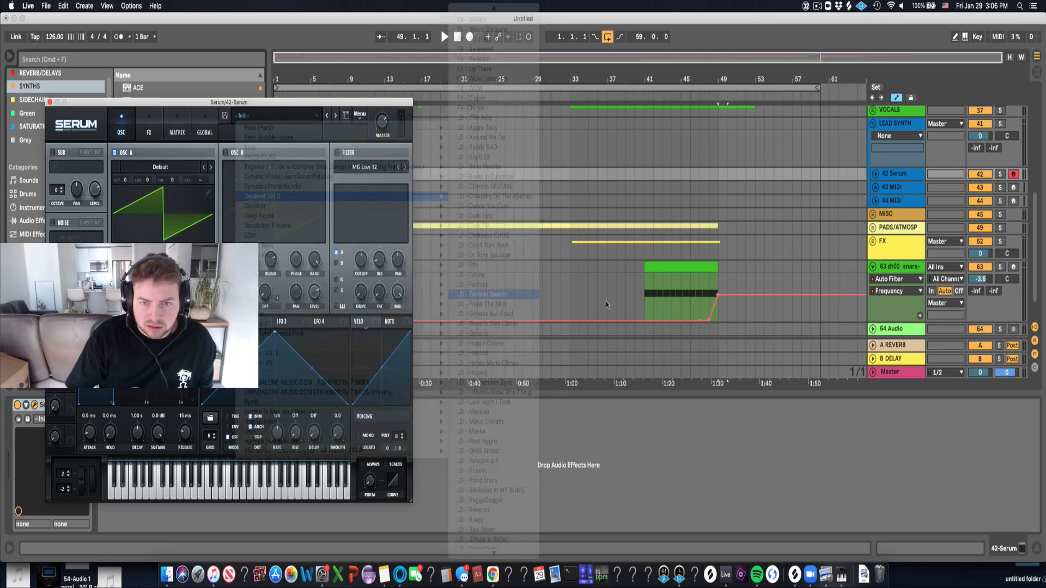
# Enable the computer MIDI keyboard, advance Serum's preset to LD - Generic But Good, and audition it in the C3 to D4 octave.
pyautogui.click(964, 37)
pyautogui.press('a')
pyautogui.press('l')
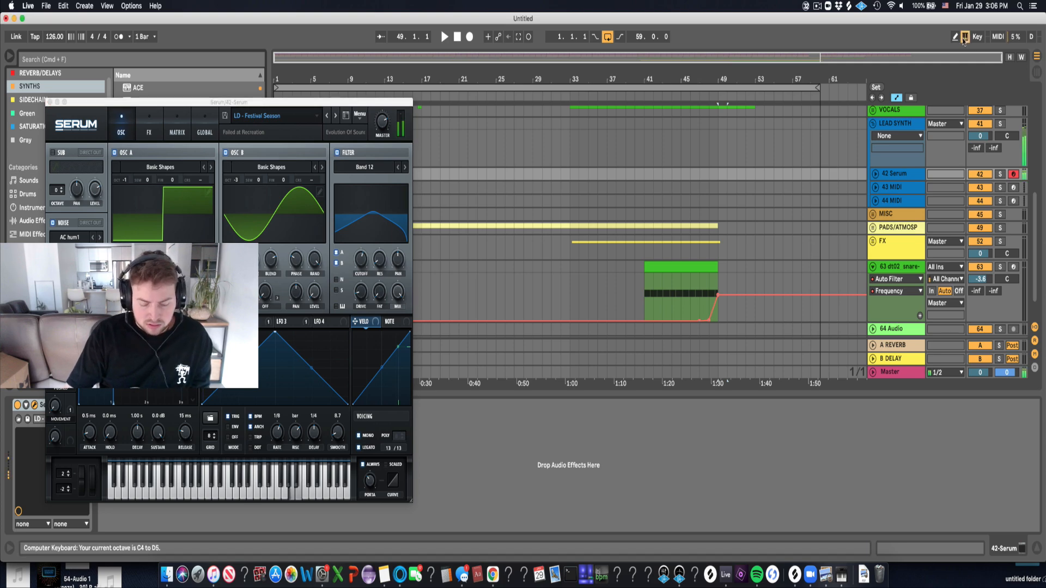
pyautogui.press('x')
pyautogui.click(336, 116)
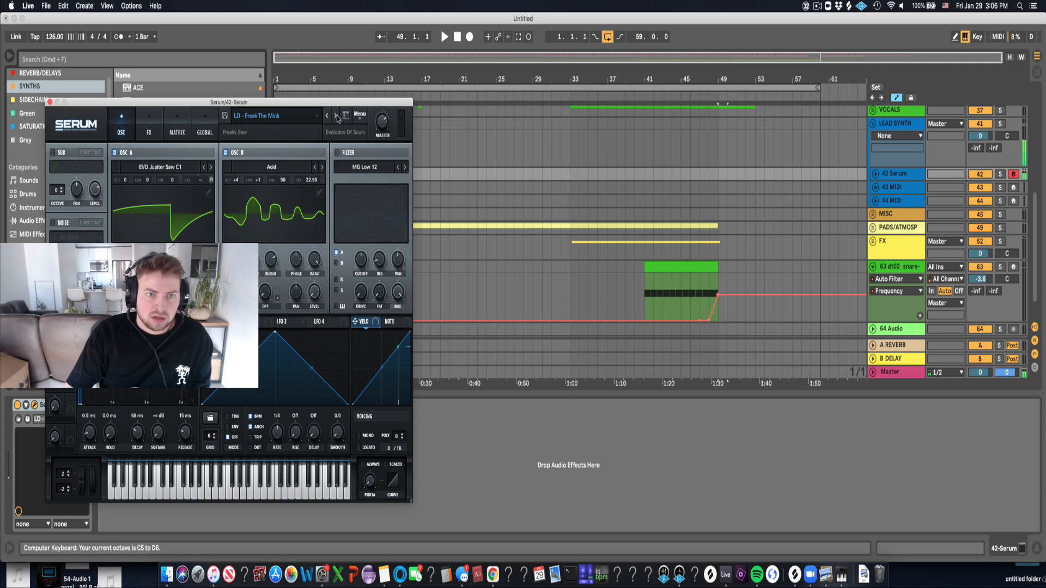
pyautogui.click(336, 116)
pyautogui.press('z')
pyautogui.press('z')
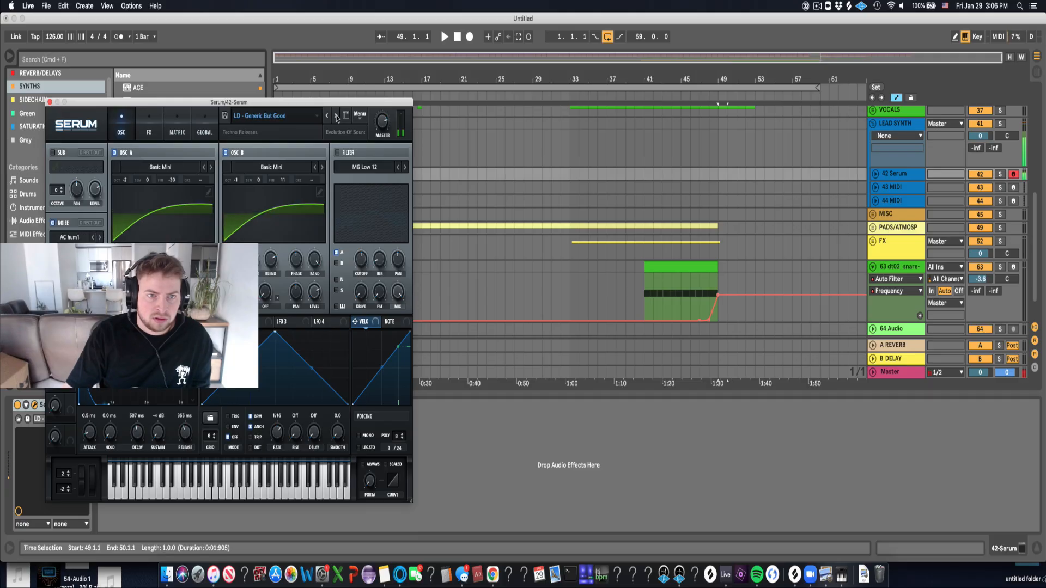
pyautogui.press('a')
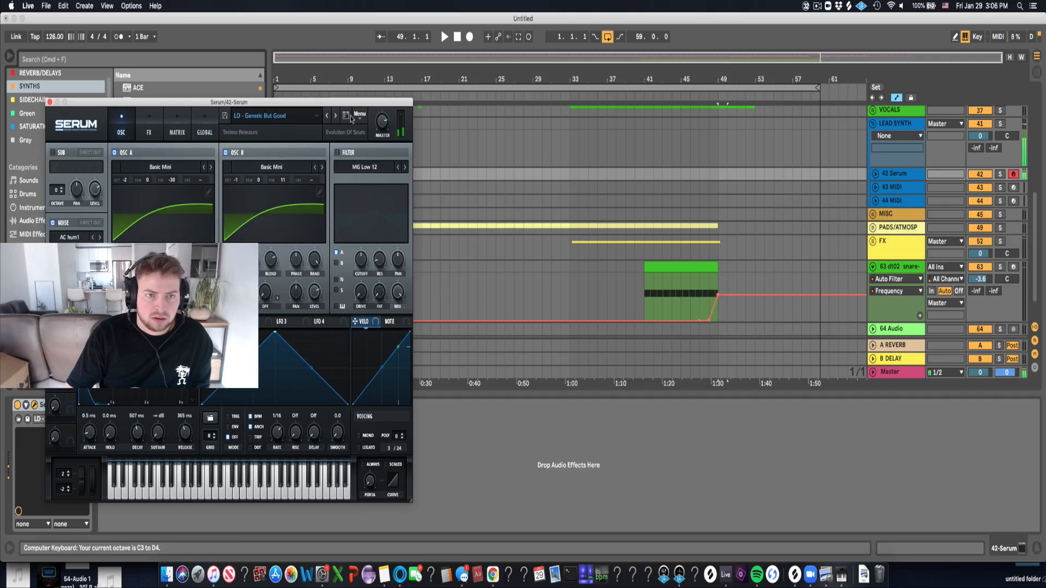
# Create an empty two-bar MIDI clip from 49.1.1 to 51.1.1 on the 42 Serum track and close the Serum window.
pyautogui.click(718, 177)
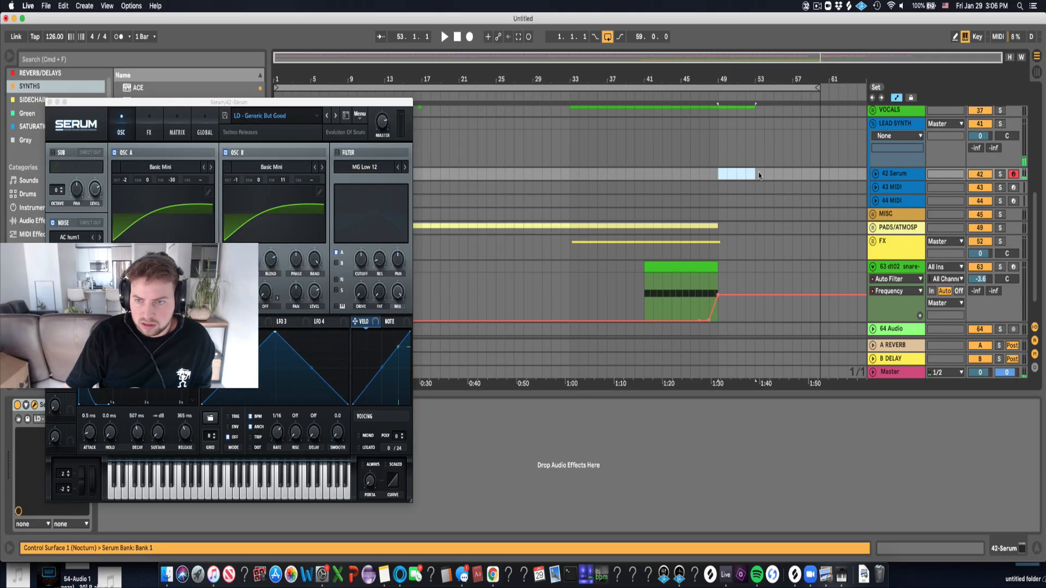
pyautogui.moveTo(718, 175); pyautogui.dragTo(737, 173)
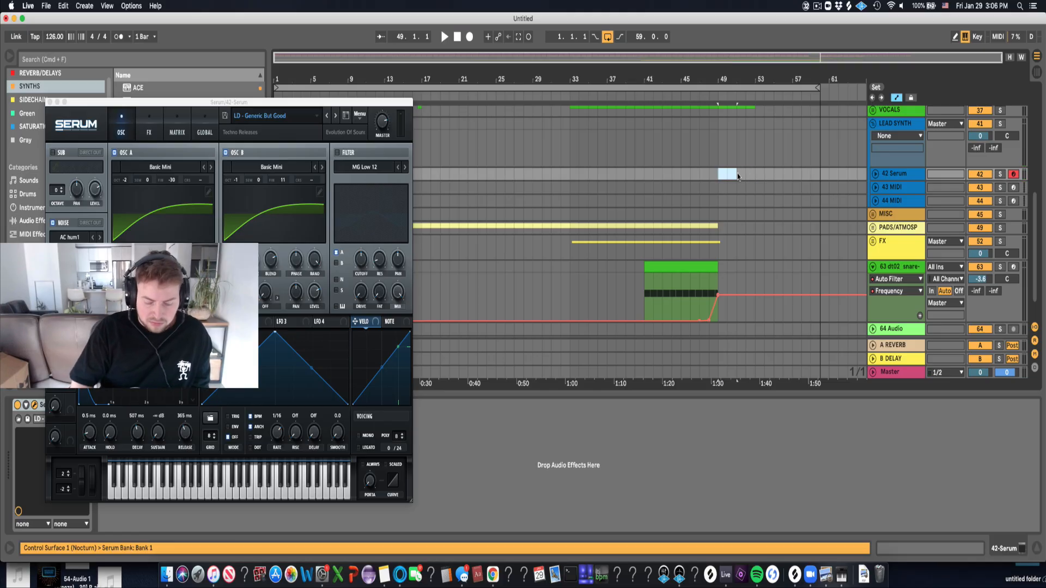
pyautogui.press('super+shift+m')
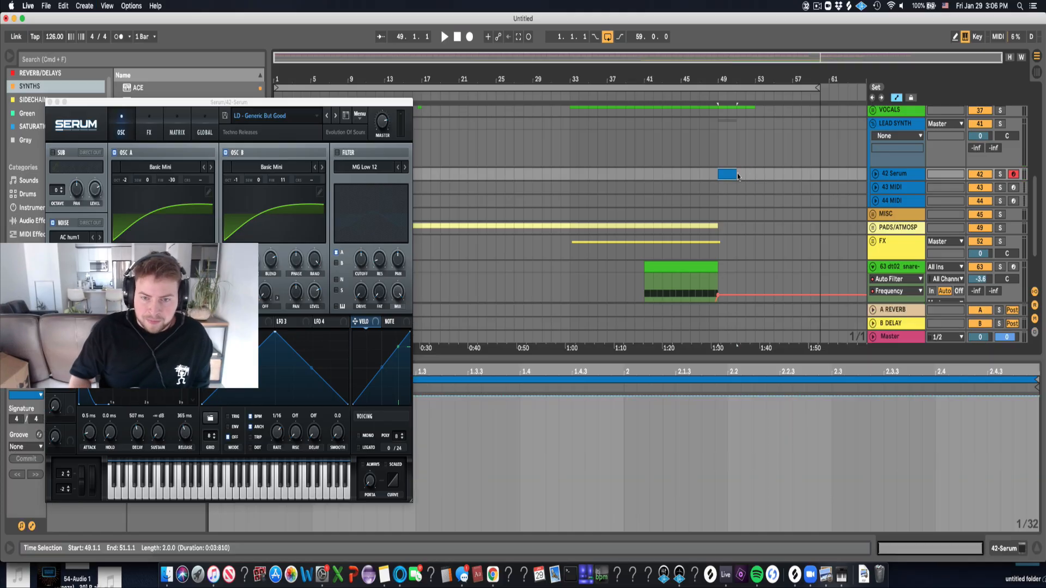
pyautogui.click(50, 102)
pyautogui.click(31, 527)
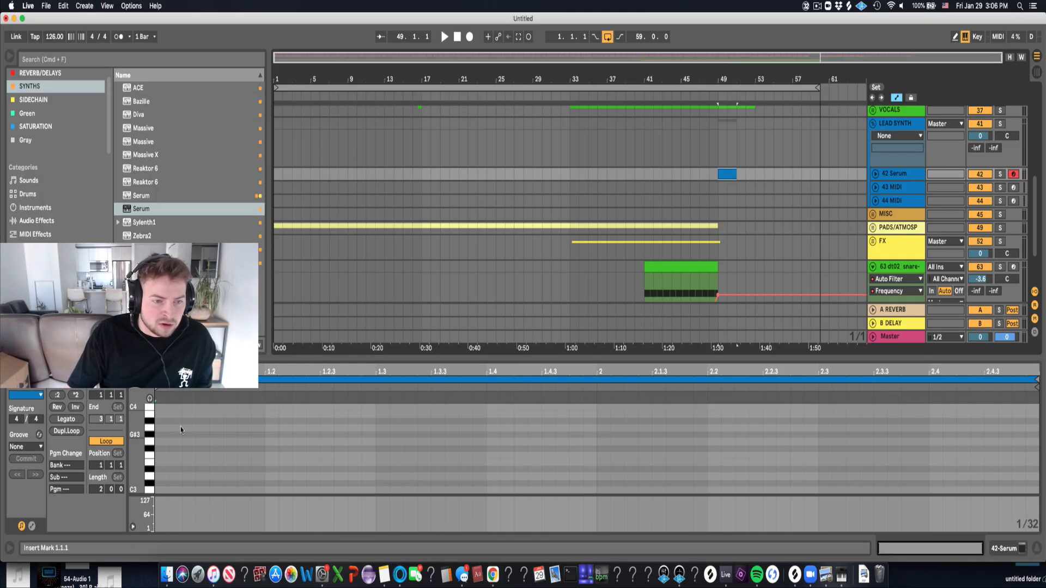
# Enlarge the note editor, add a C#3 note from 1.1.1 to 1.1.3 in the new clip, and audition it.
pyautogui.moveTo(170, 359); pyautogui.dragTo(170, 220)
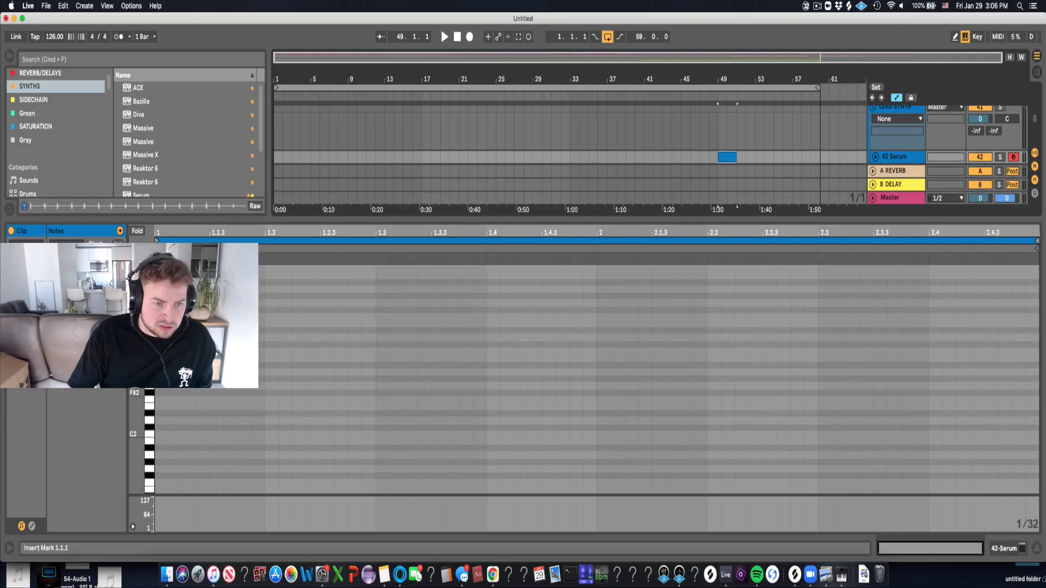
pyautogui.doubleClick(161, 344)
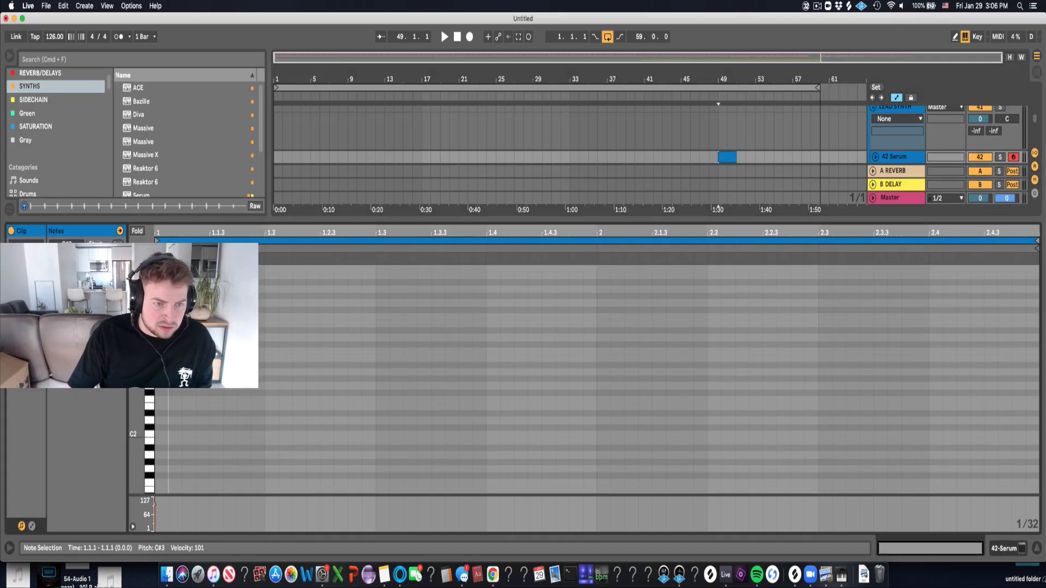
pyautogui.moveTo(168, 344); pyautogui.dragTo(320, 334)
pyautogui.press('space')
pyautogui.press('space')
pyautogui.press('space')
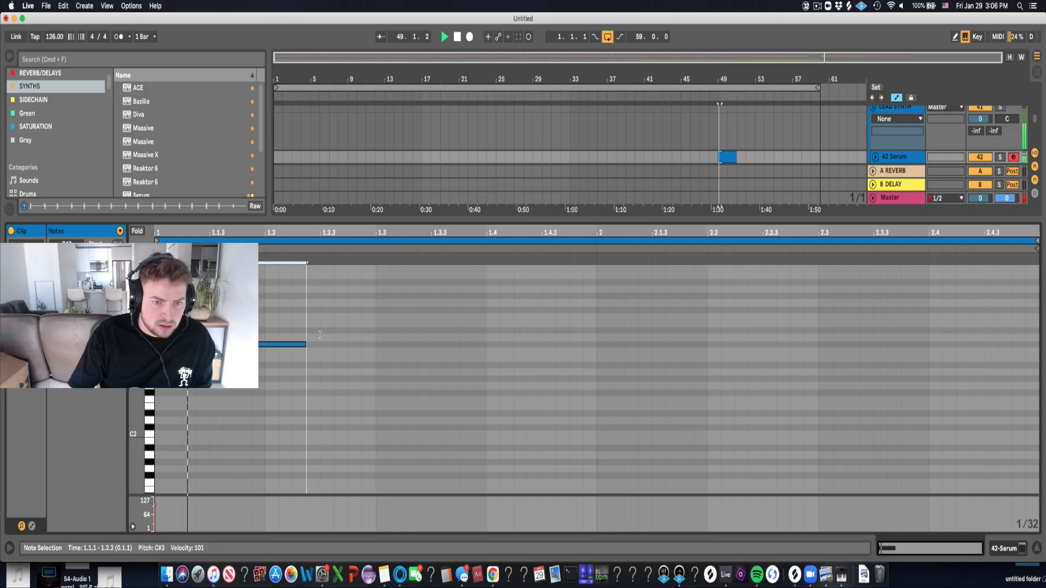
pyautogui.press('Delete')
pyautogui.press('space')
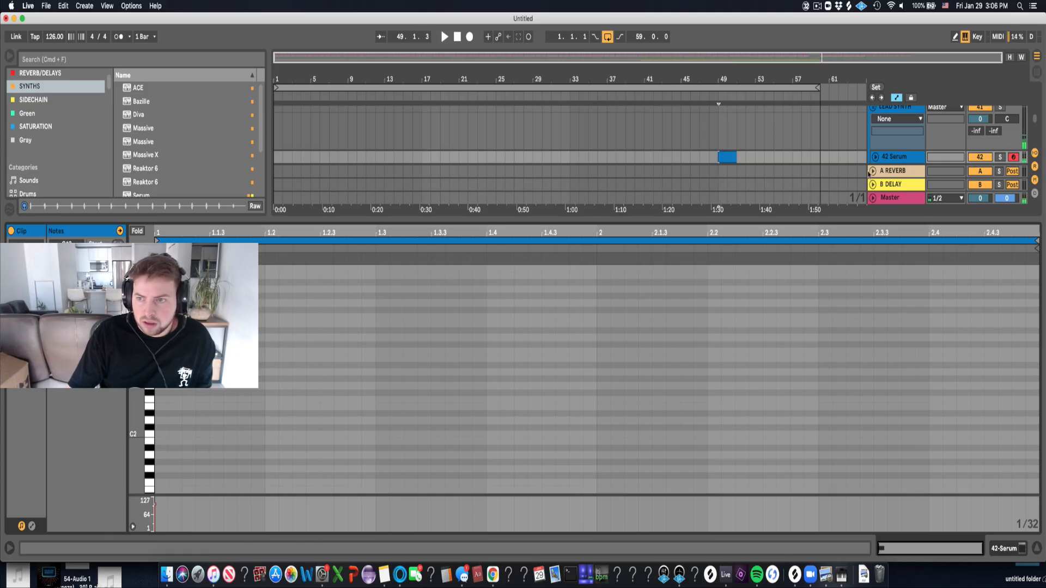
# Remove the VOCALS audio from bar 49 to bar 53 and play the transition into the drop from 48.1.1.
pyautogui.moveTo(857, 218); pyautogui.dragTo(787, 518)
pyautogui.moveTo(722, 176); pyautogui.dragTo(764, 176)
pyautogui.click(708, 209)
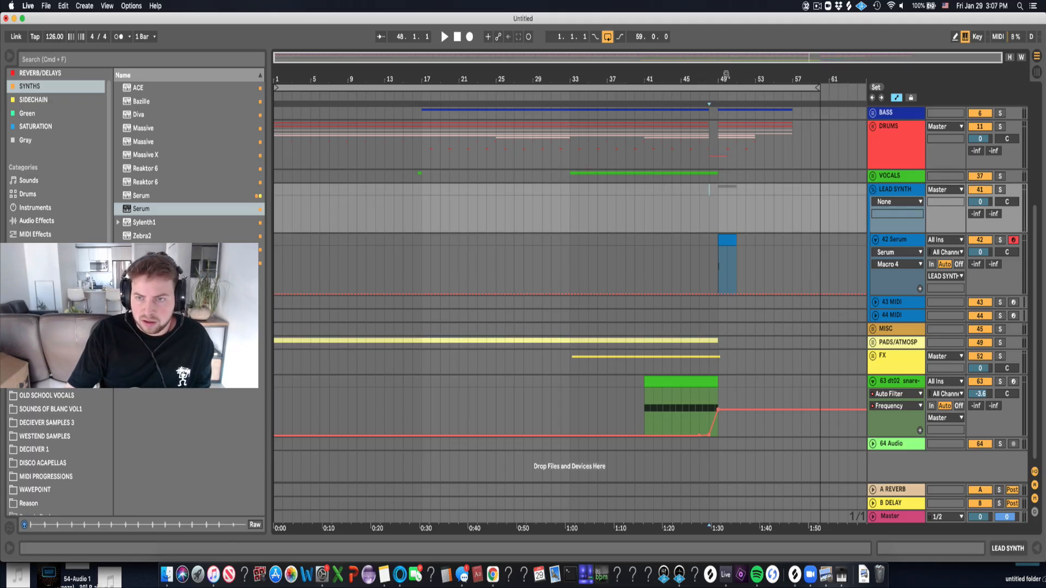
pyautogui.moveTo(727, 76); pyautogui.dragTo(726, 133)
pyautogui.press('space')
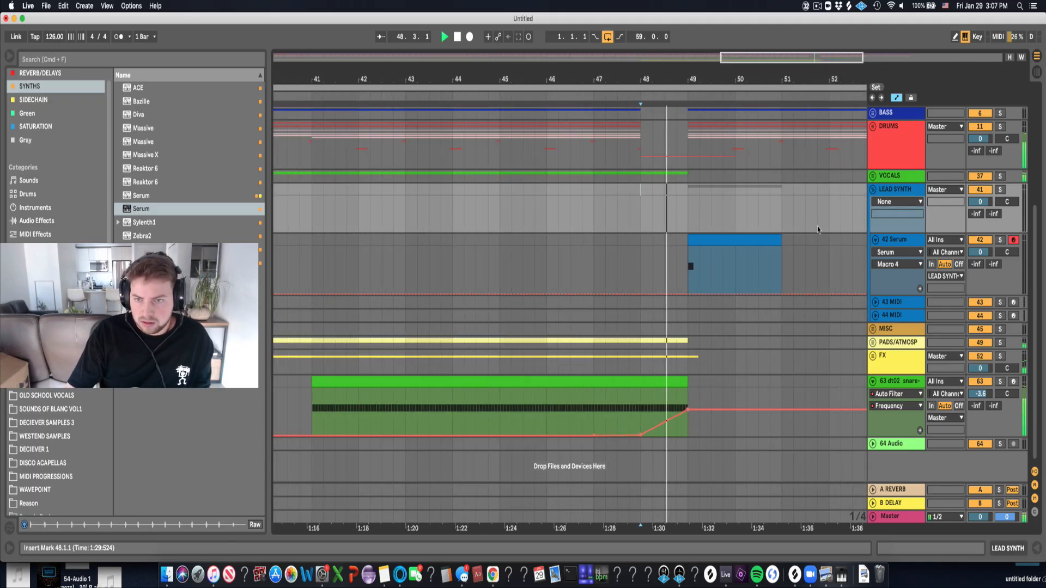
# Reopen the Serum clip in an enlarged note editor and lengthen the C#3 note to end at 1.1.4.
pyautogui.click(727, 238)
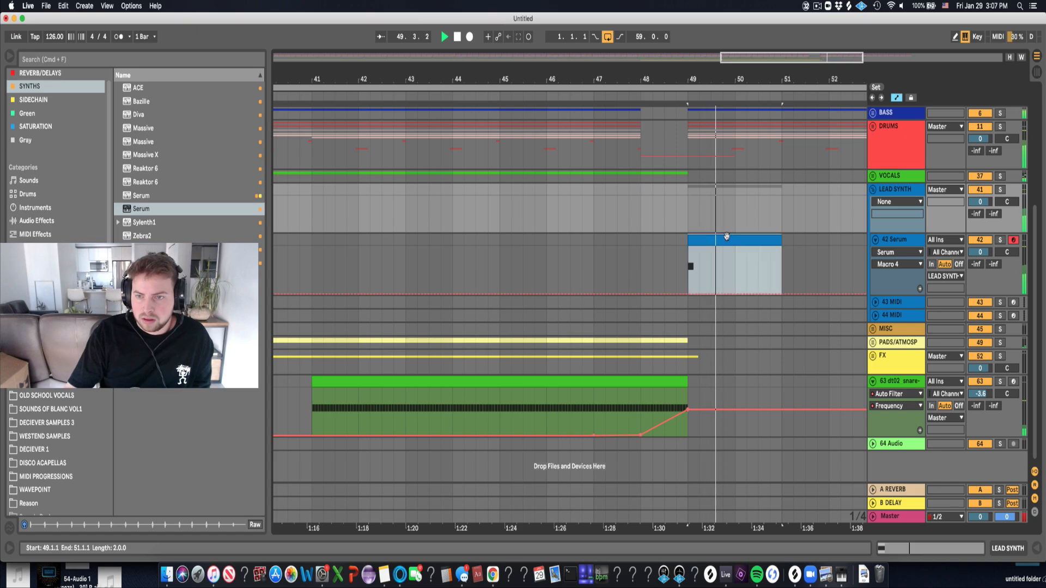
pyautogui.doubleClick(726, 238)
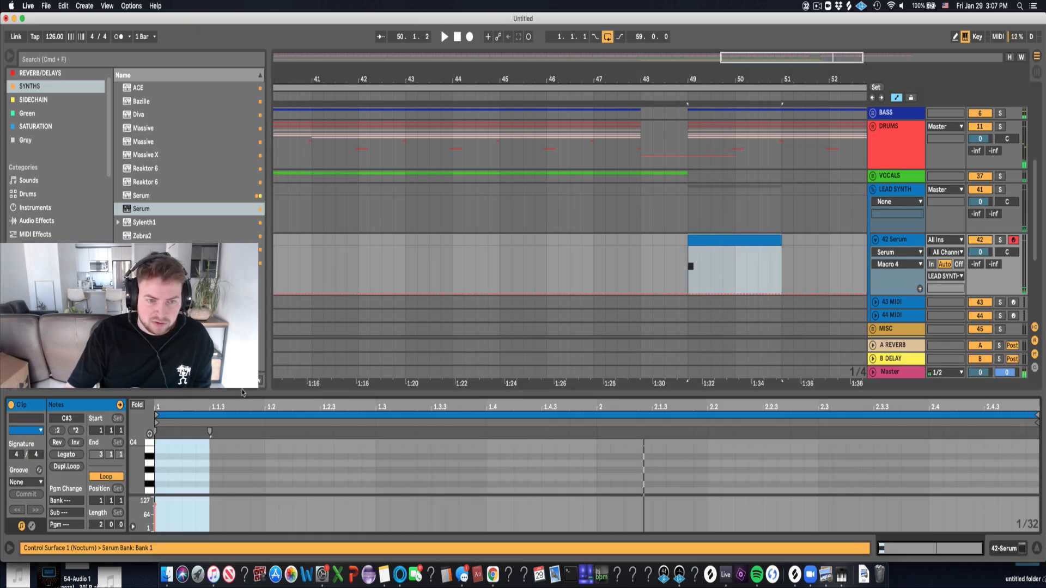
pyautogui.moveTo(242, 393); pyautogui.dragTo(242, 216)
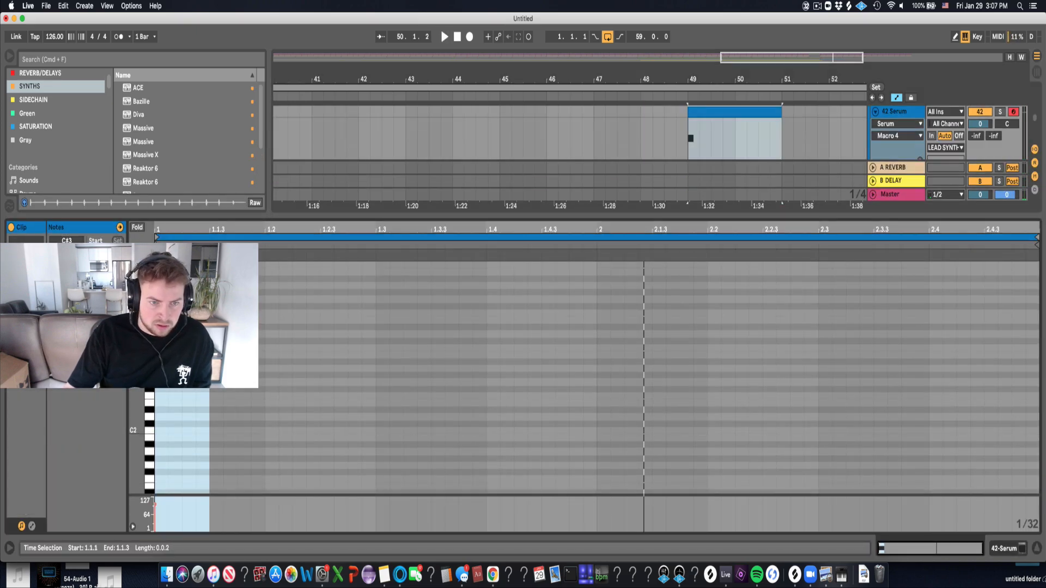
pyautogui.moveTo(209, 341); pyautogui.dragTo(237, 341)
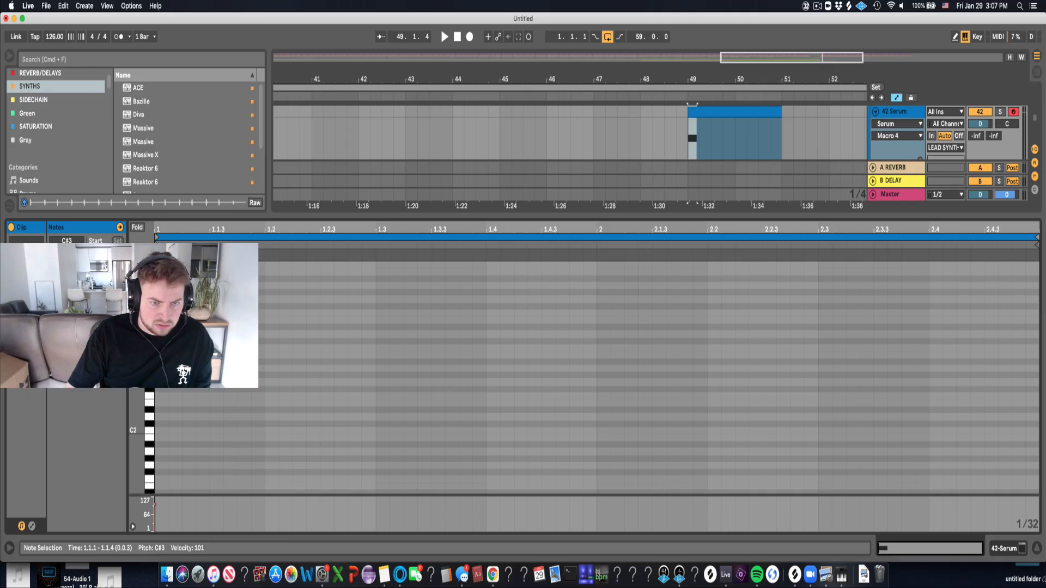
# Duplicate the C#3 note four times back to back up to 1.4.4 and audition the pattern.
pyautogui.press('super+d')
pyautogui.press('super+d')
pyautogui.press('super+d')
pyautogui.press('space')
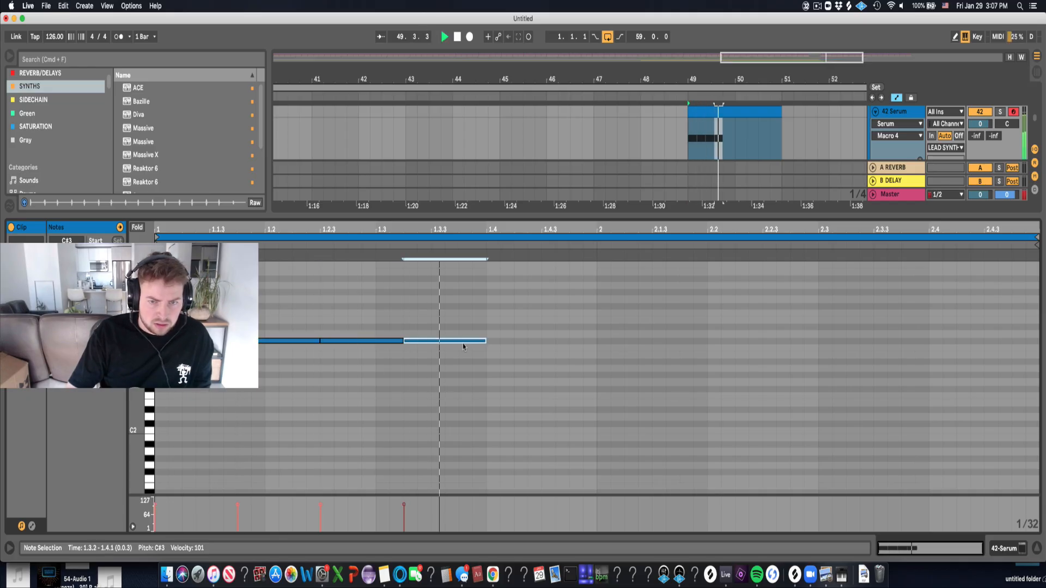
pyautogui.press('super+d')
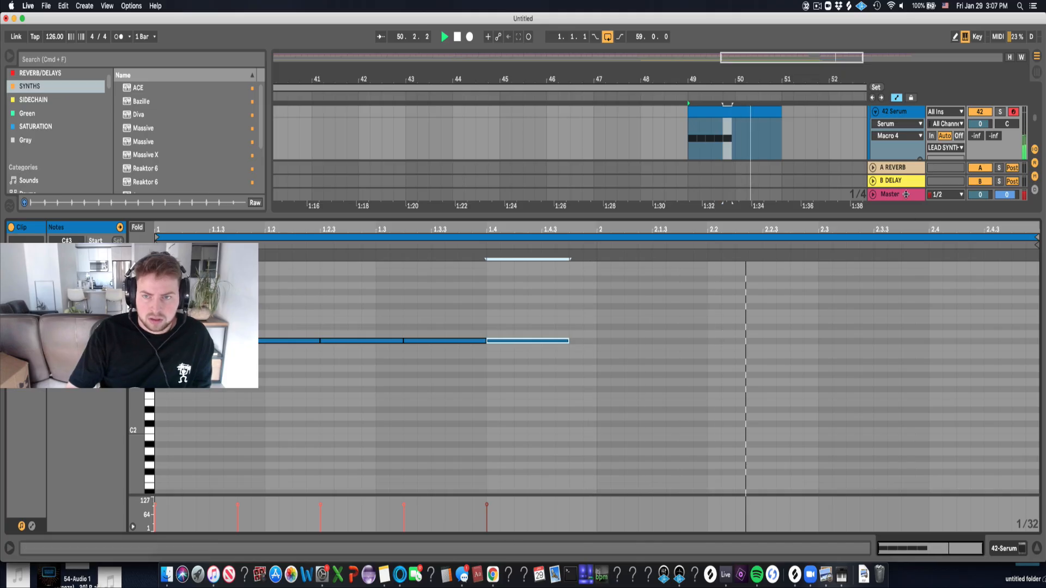
pyautogui.press('space')
# Reopen Serum on the 42 Serum track, turn off its Delay effect, and audition the drier lead.
pyautogui.doubleClick(909, 112)
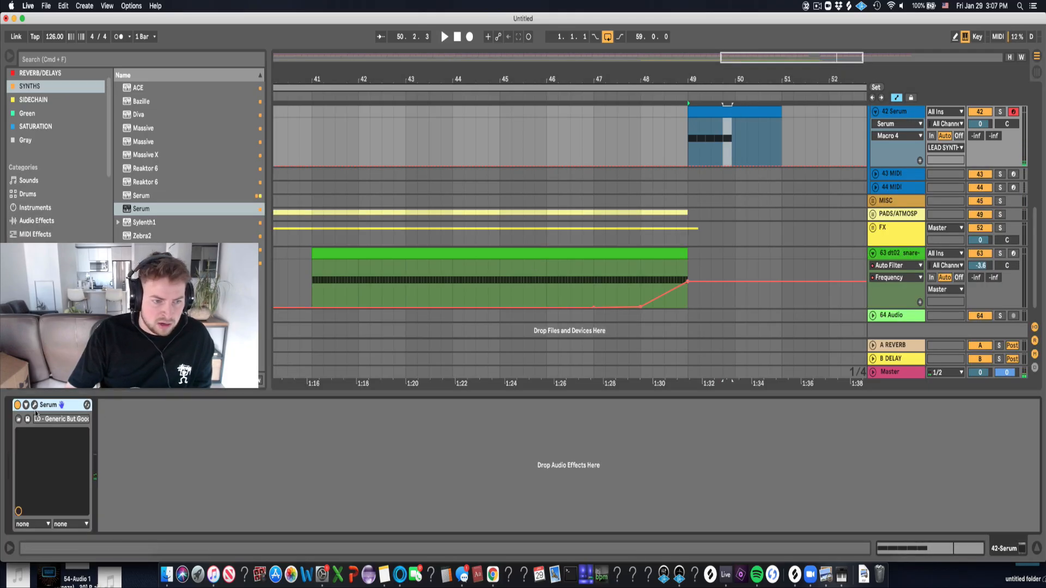
pyautogui.click(87, 405)
pyautogui.click(141, 127)
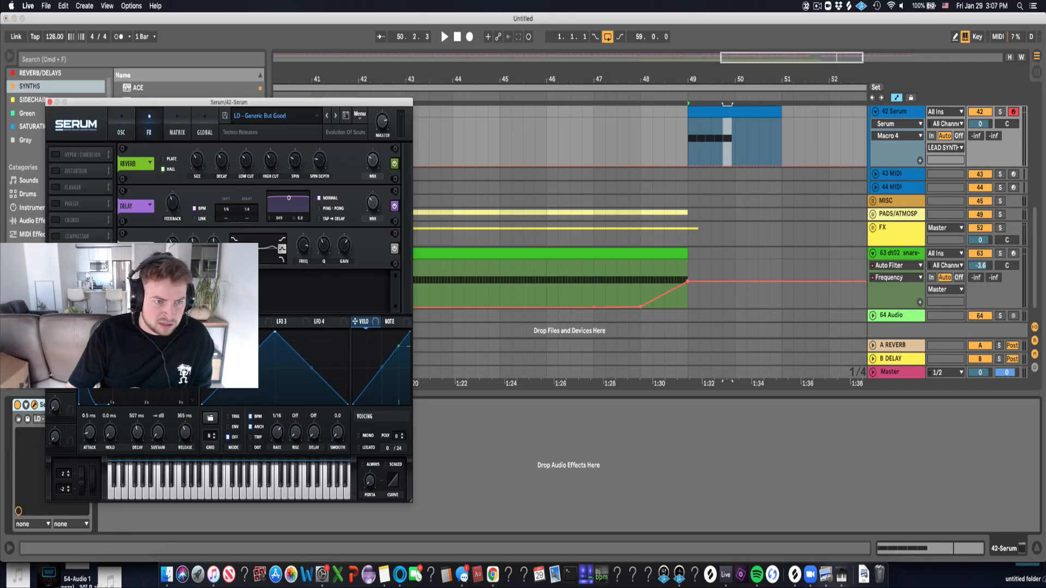
pyautogui.press('space')
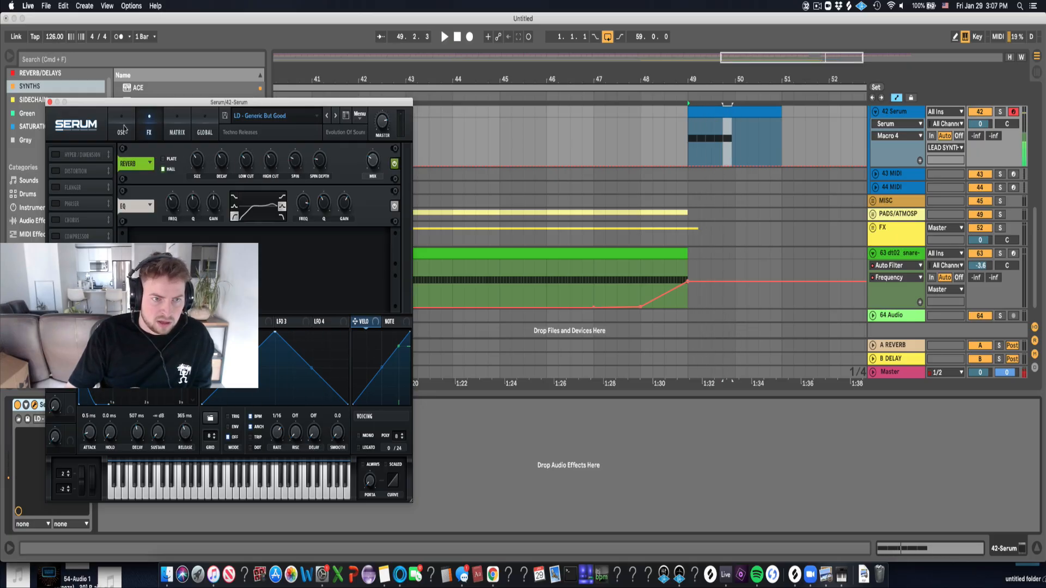
# Raise the unison voices of Serum's oscillators A and B, auditioning the lead before and after the change.
pyautogui.click(123, 130)
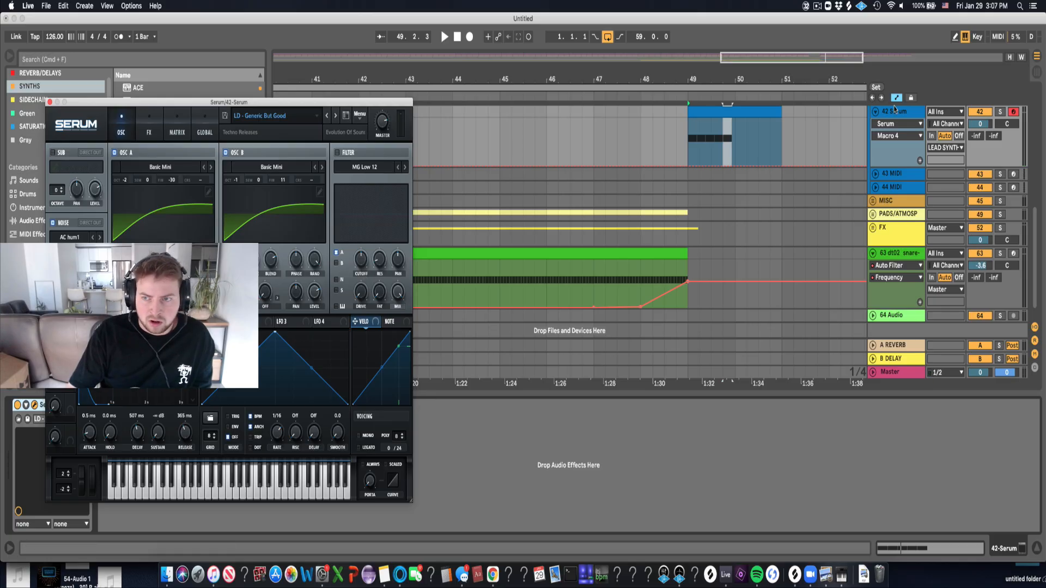
pyautogui.click(895, 109)
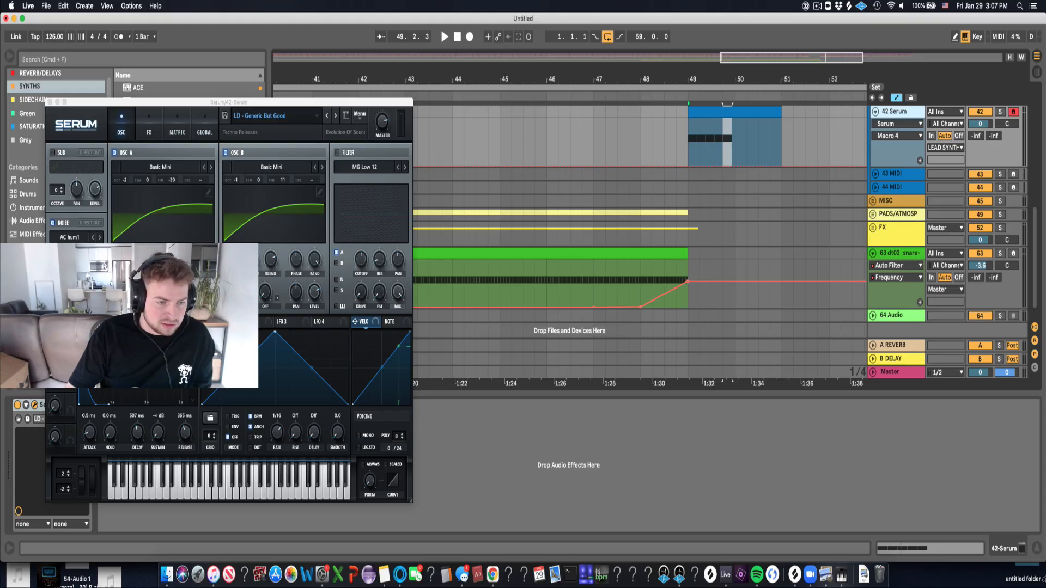
pyautogui.press('space')
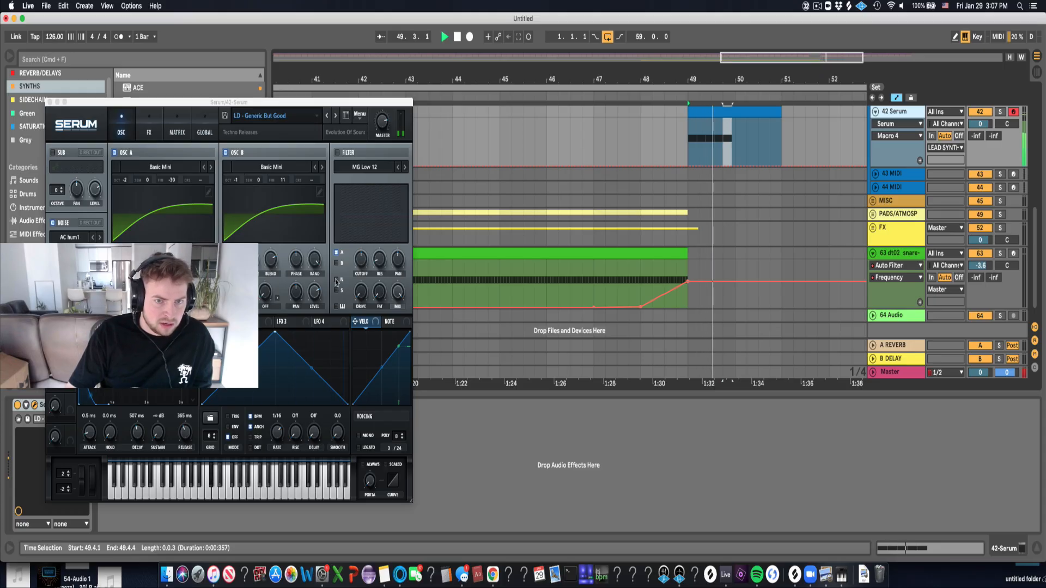
pyautogui.press('space')
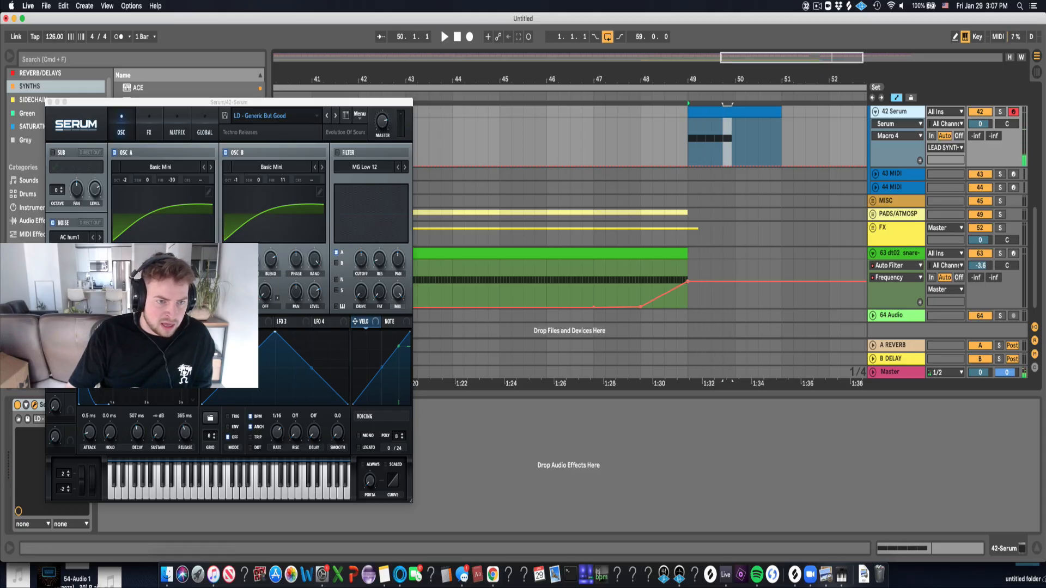
pyautogui.moveTo(122, 259); pyautogui.dragTo(122, 255)
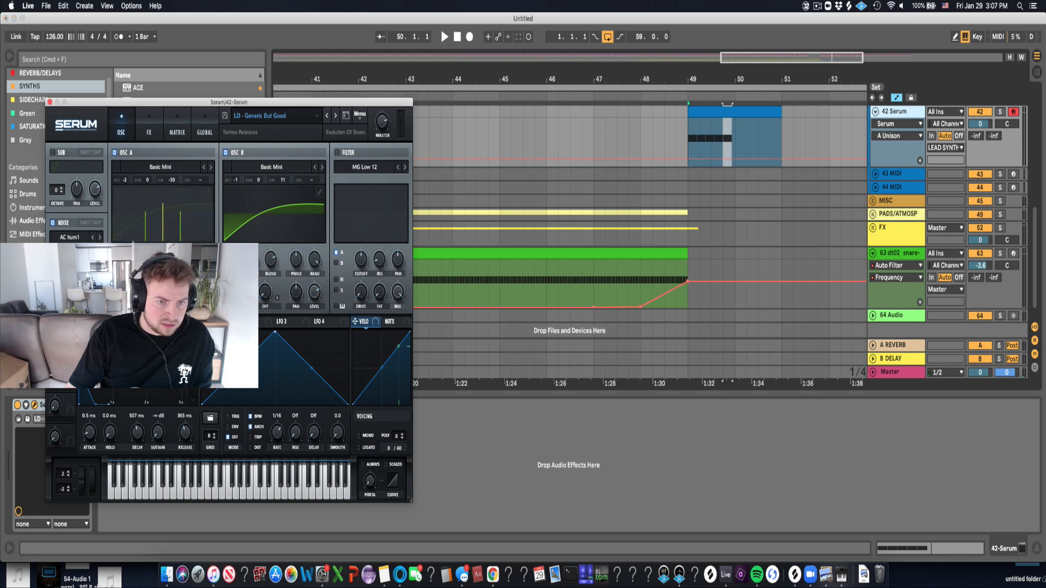
pyautogui.moveTo(235, 258); pyautogui.dragTo(236, 244)
pyautogui.press('space')
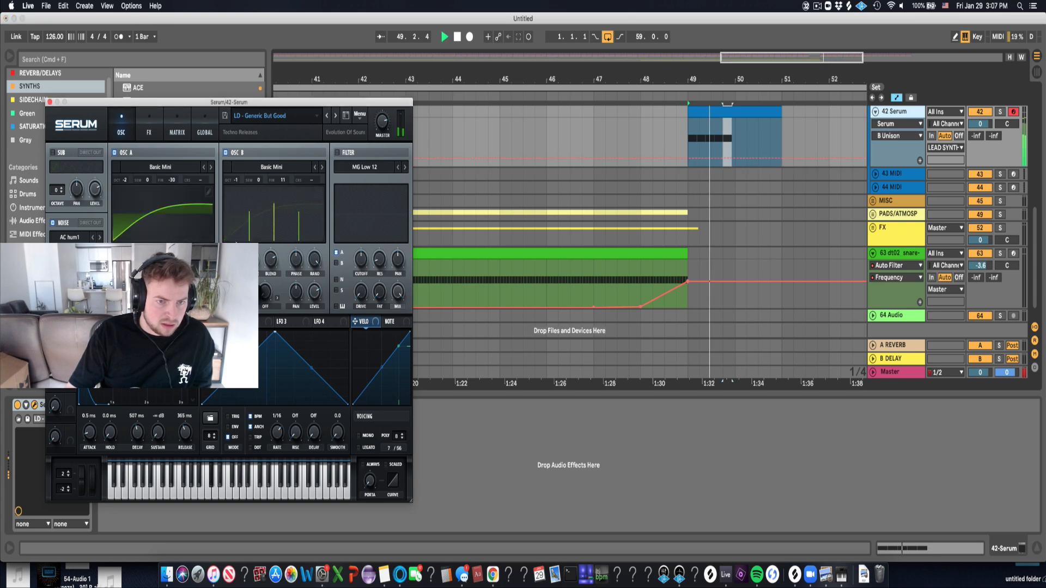
pyautogui.press('space')
# Lower the unison of oscillators A and B to a single voice for comparison, and raise both back to several voices.
pyautogui.moveTo(122, 258); pyautogui.dragTo(122, 268)
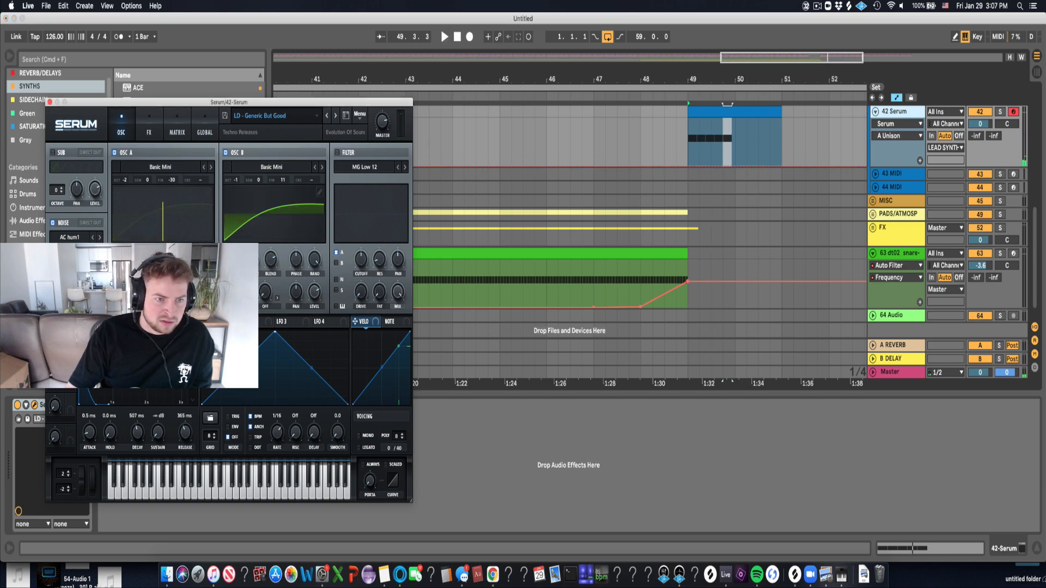
pyautogui.moveTo(235, 258); pyautogui.dragTo(235, 269)
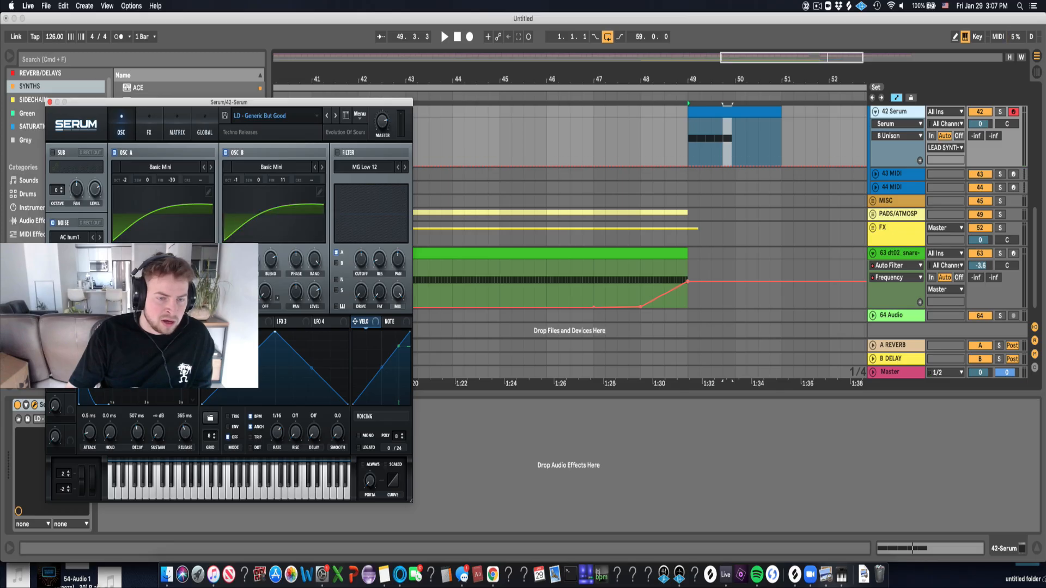
pyautogui.moveTo(122, 259); pyautogui.dragTo(122, 252)
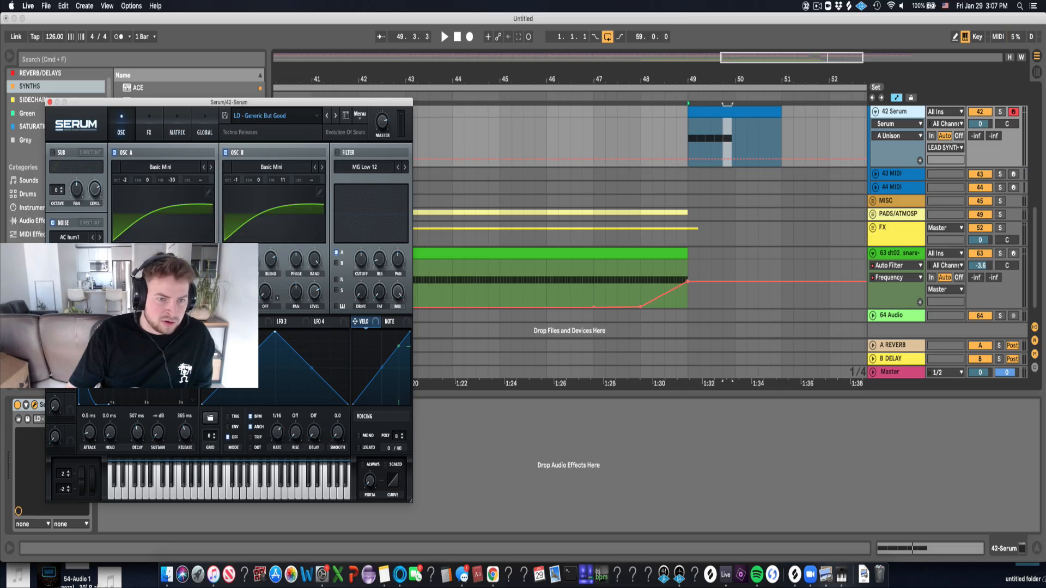
pyautogui.moveTo(235, 259); pyautogui.dragTo(236, 252)
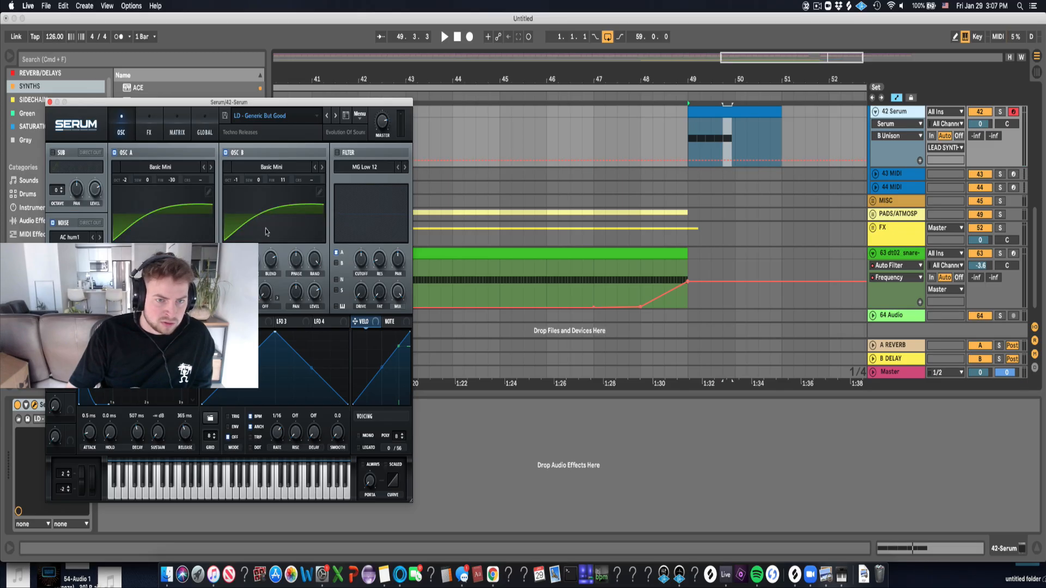
# Show oscillator A's unison detune automation on the 42 Serum track and ramp it upward from bar 49 to nearly bar 50.
pyautogui.click(142, 259)
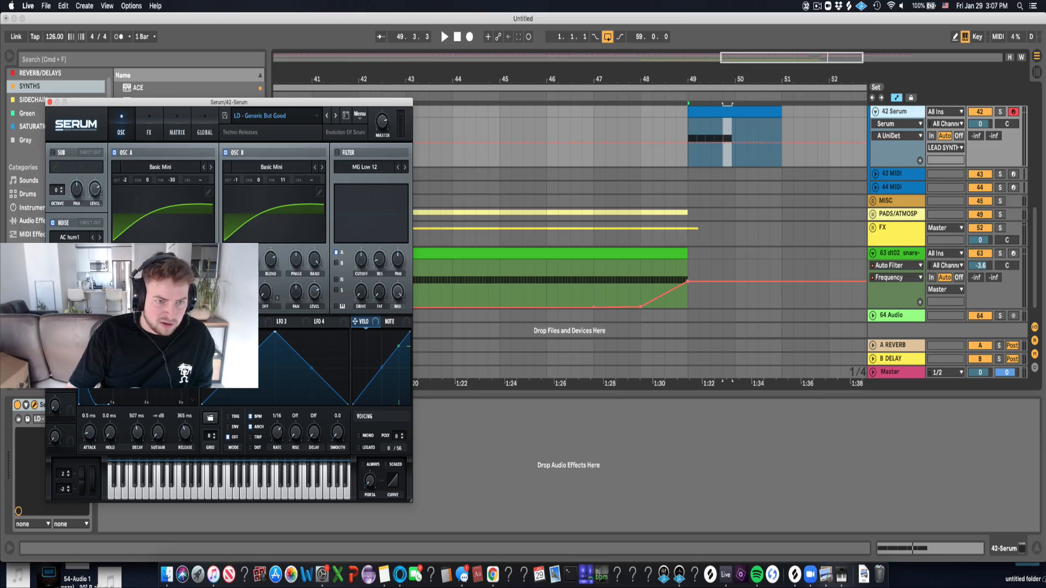
pyautogui.moveTo(142, 259); pyautogui.dragTo(143, 249)
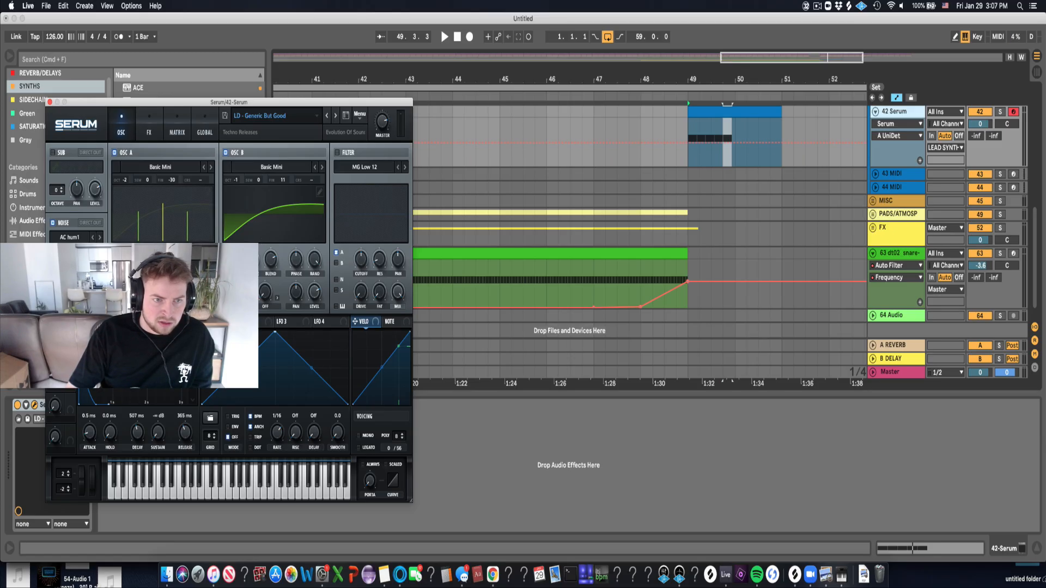
pyautogui.click(142, 259)
pyautogui.click(723, 142)
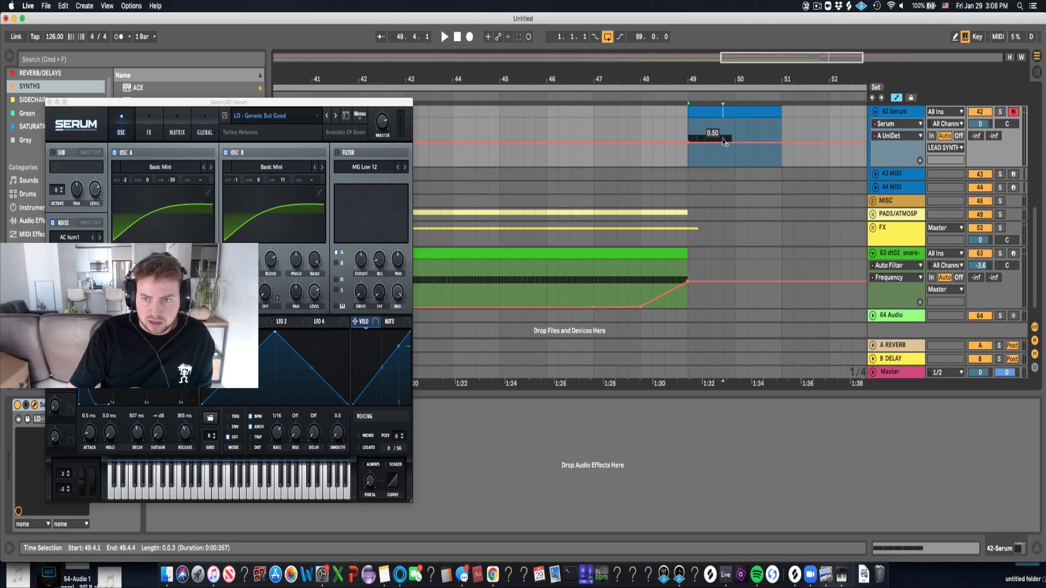
# Try ramping oscillator B's unison detune automation up to 1.00 from bar 49, audition it, and undo the ramp.
pyautogui.click(260, 266)
pyautogui.click(687, 144)
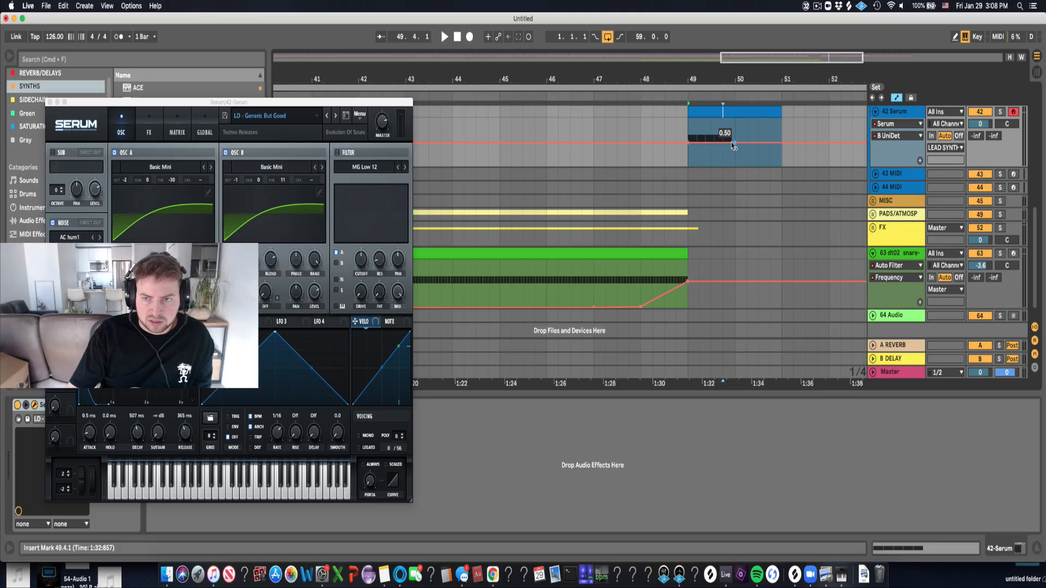
pyautogui.moveTo(732, 145); pyautogui.dragTo(732, 118)
pyautogui.press('space')
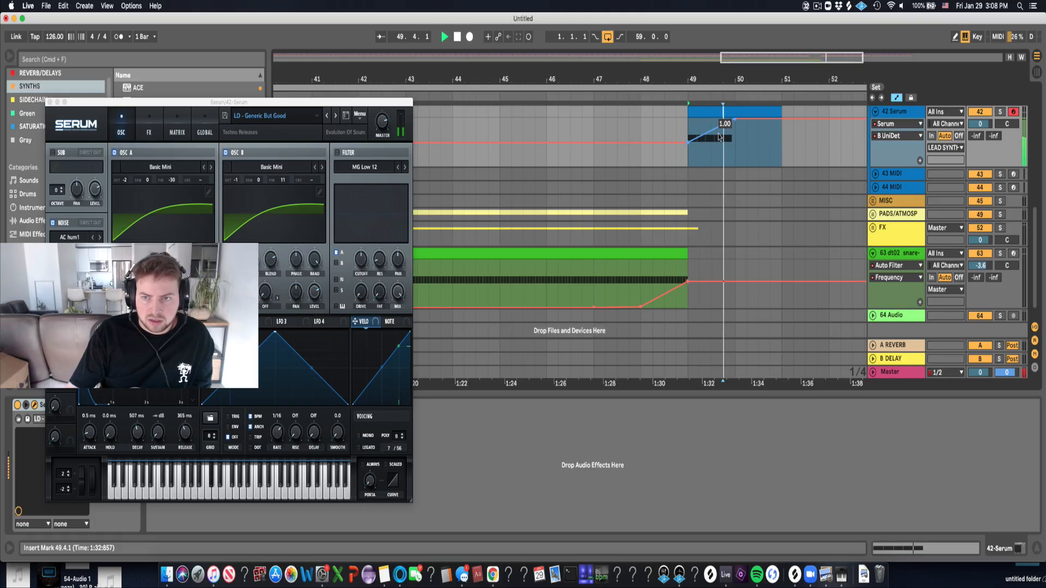
pyautogui.press('space')
pyautogui.press('super+z')
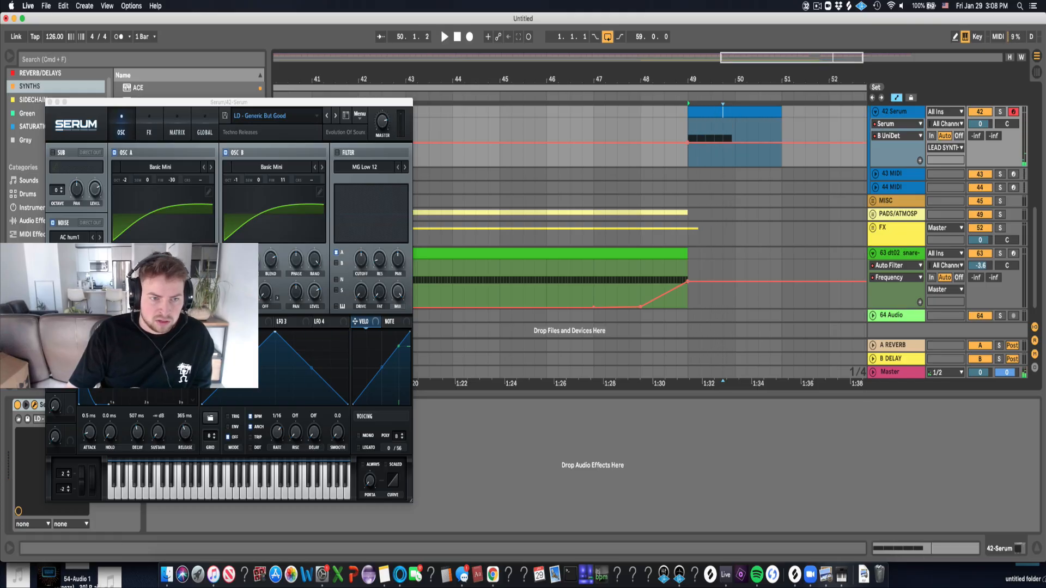
# Lower the end point of the A UniDet ramp just before bar 50, audition the lead, and close the Serum window.
pyautogui.click(898, 135)
pyautogui.click(894, 156)
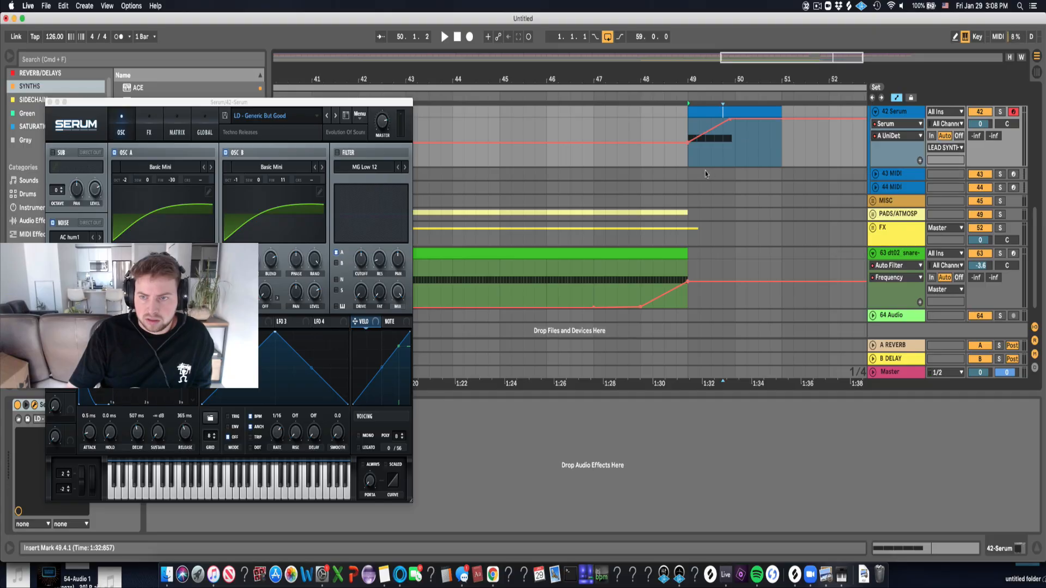
pyautogui.moveTo(730, 118); pyautogui.dragTo(730, 133)
pyautogui.press('space')
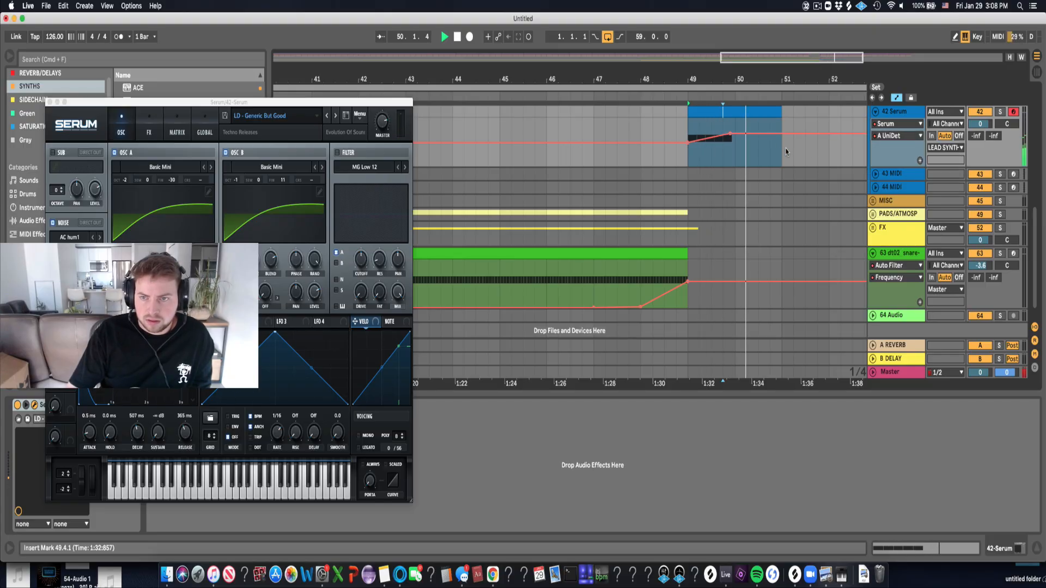
pyautogui.press('space')
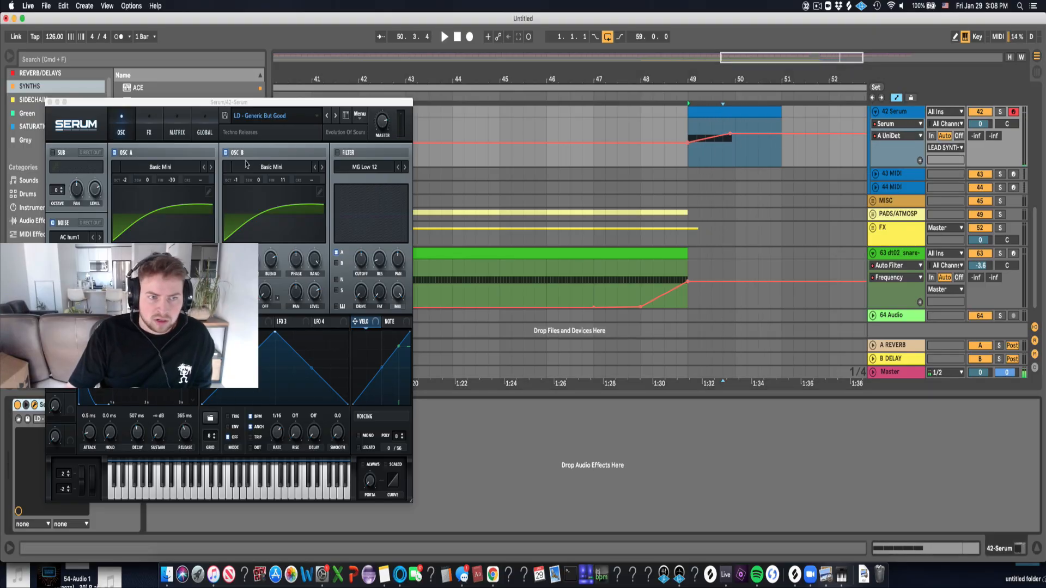
pyautogui.click(49, 102)
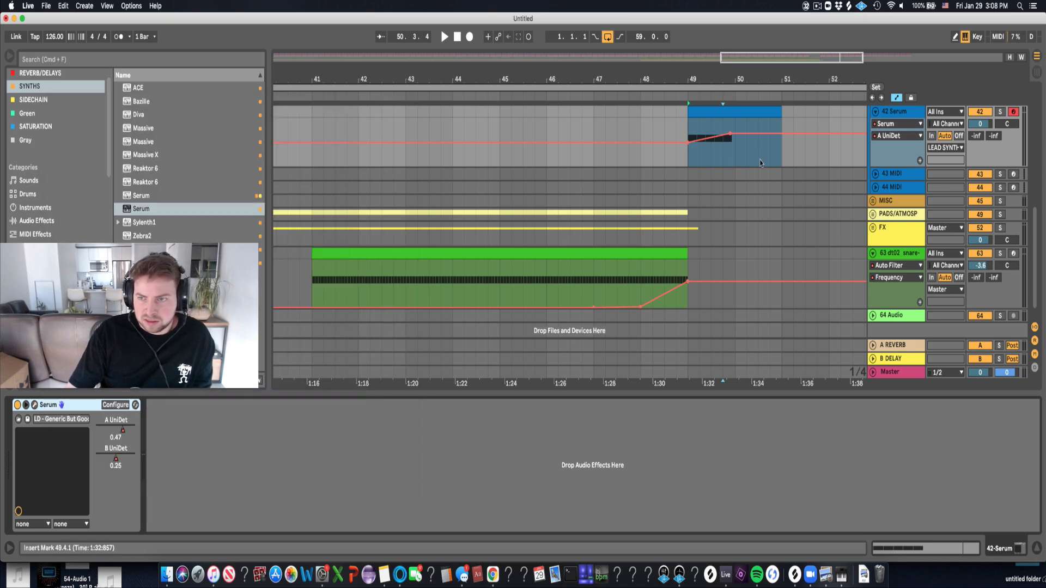
# Add the HAAS WITH OG.adg audio effect rack to the 42 Serum track after Serum.
pyautogui.scroll(4, 690, 65)
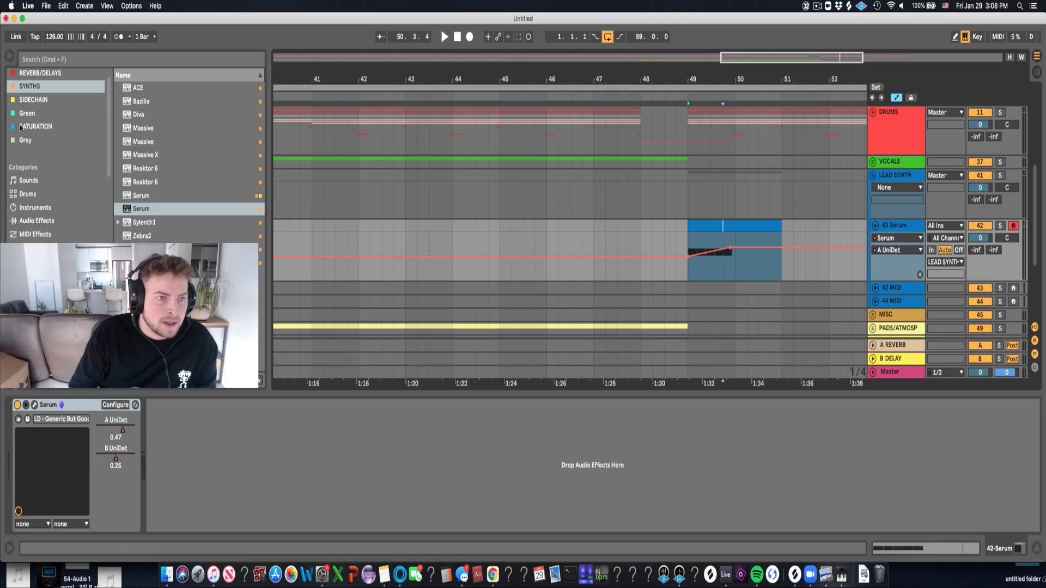
pyautogui.click(37, 221)
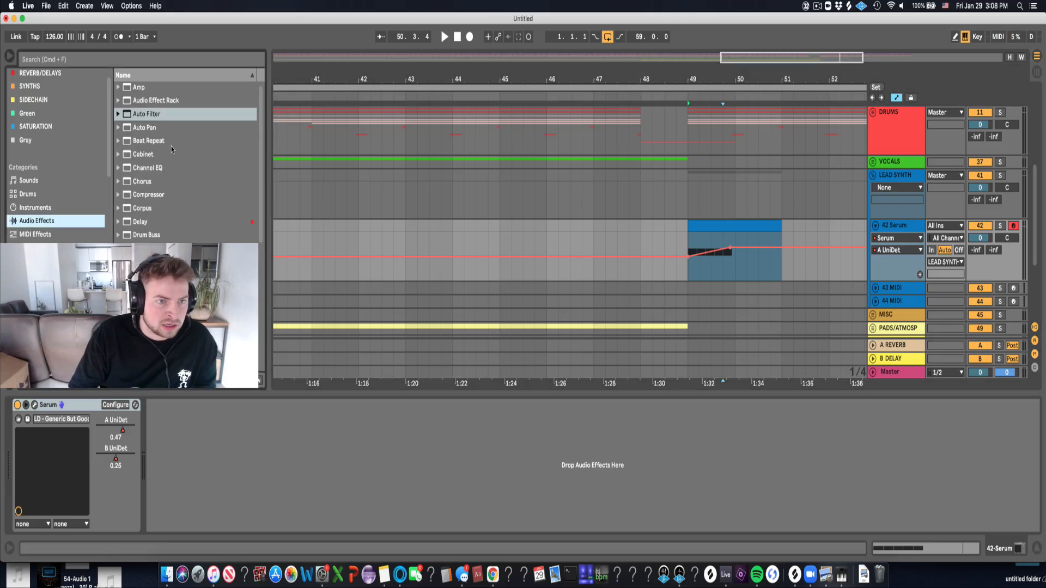
pyautogui.click(118, 102)
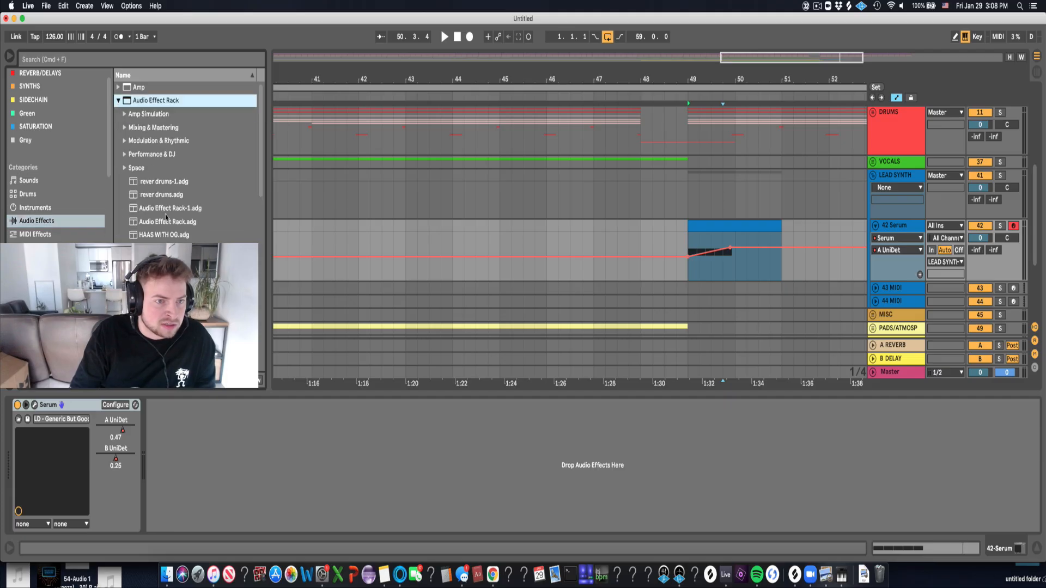
pyautogui.moveTo(153, 237); pyautogui.dragTo(717, 238)
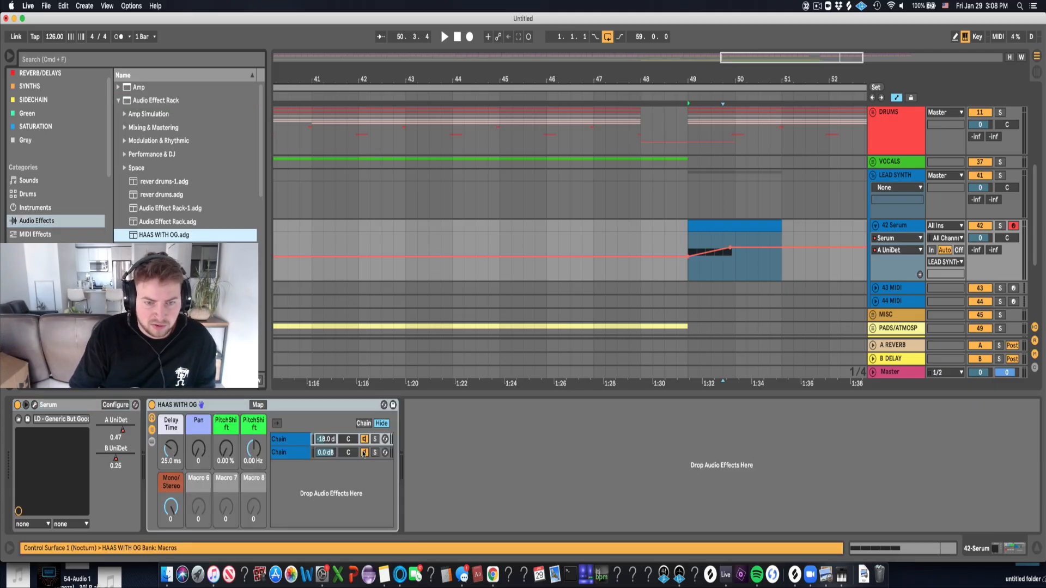
# Try soloing the second chain of the HAAS WITH OG rack, and restore both chains to normal playback.
pyautogui.click(364, 456)
pyautogui.click(375, 452)
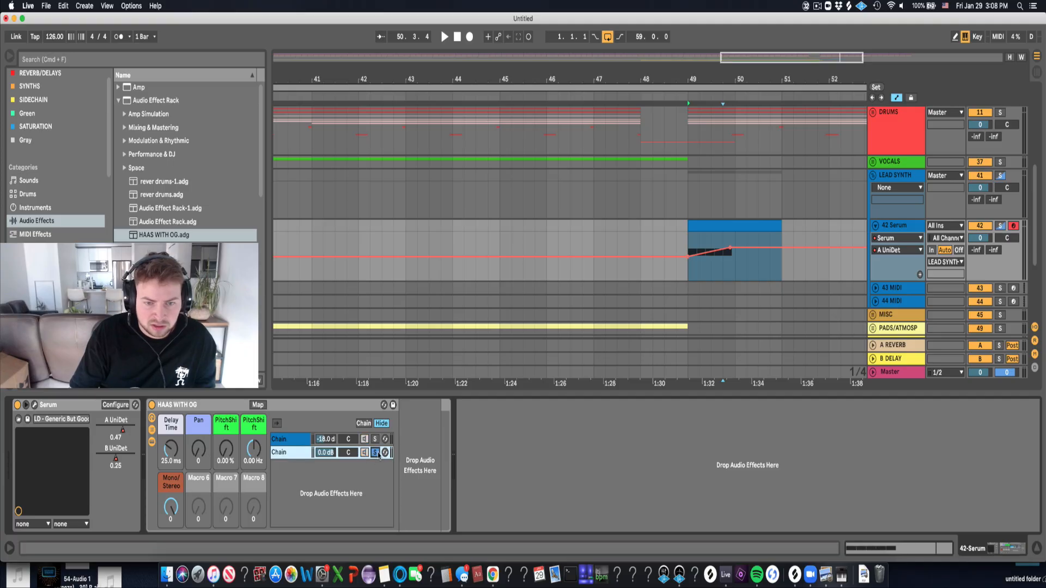
pyautogui.press('super+v')
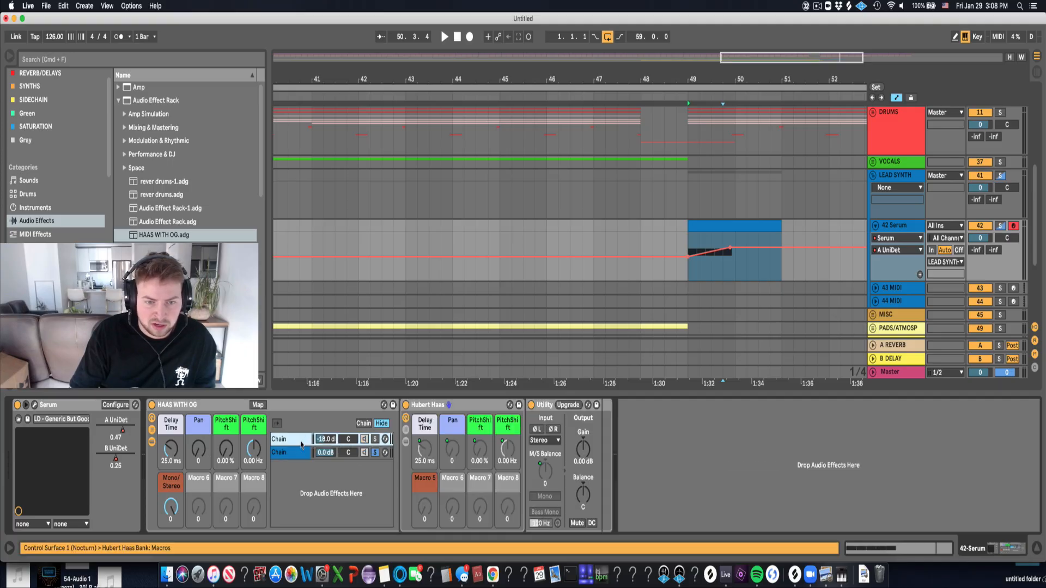
pyautogui.click(374, 453)
pyautogui.press('super+z')
# Raise the first chain of the HAAS WITH OG rack to -6.2 dB and play the Serum clip from bar 49.
pyautogui.click(719, 238)
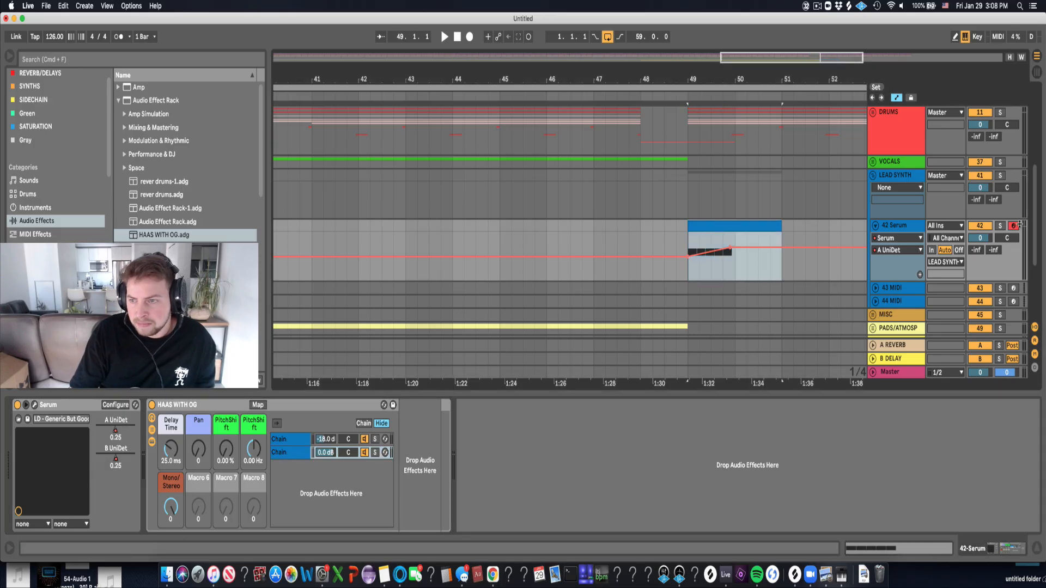
pyautogui.moveTo(326, 444); pyautogui.dragTo(328, 427)
pyautogui.press('space')
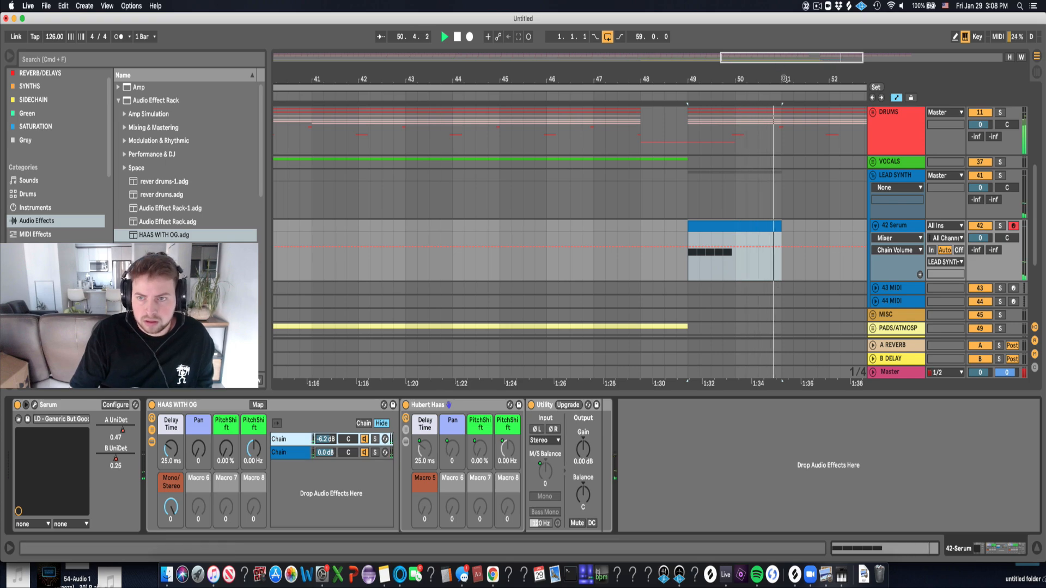
pyautogui.moveTo(782, 67); pyautogui.dragTo(628, 53)
pyautogui.press('space')
# Fold the LEAD SYNTH group, fit the whole arrangement in view, and unfold the DRUMS group with the insert marker at bar 49.
pyautogui.click(872, 175)
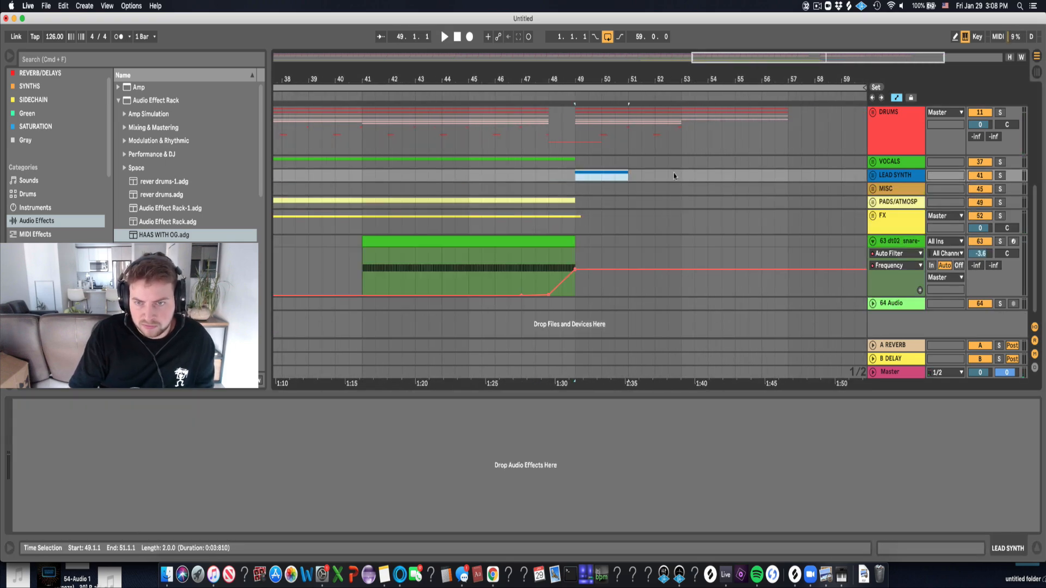
pyautogui.click(708, 175)
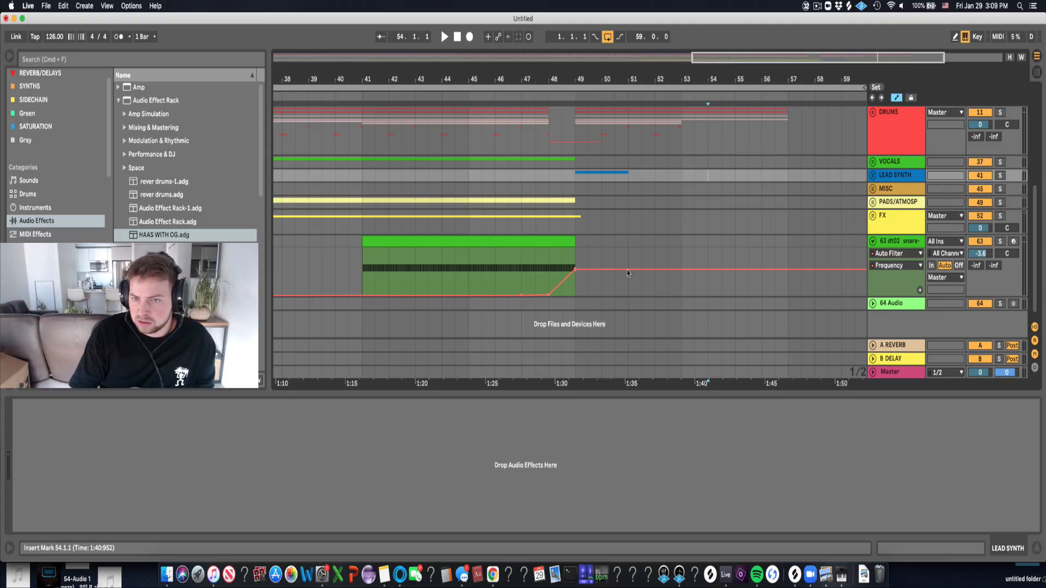
pyautogui.scroll(10, 877, 155)
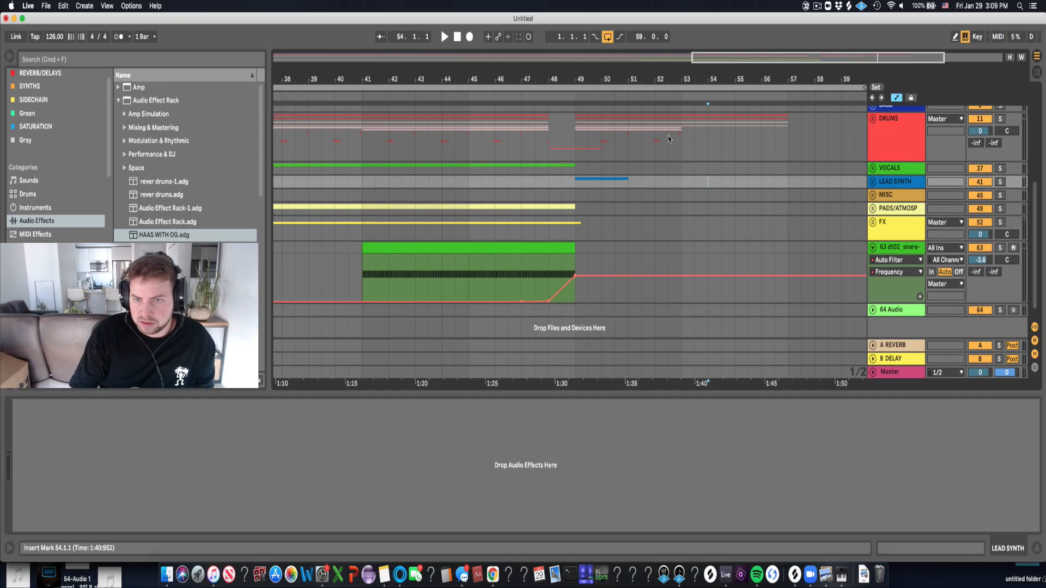
pyautogui.click(873, 119)
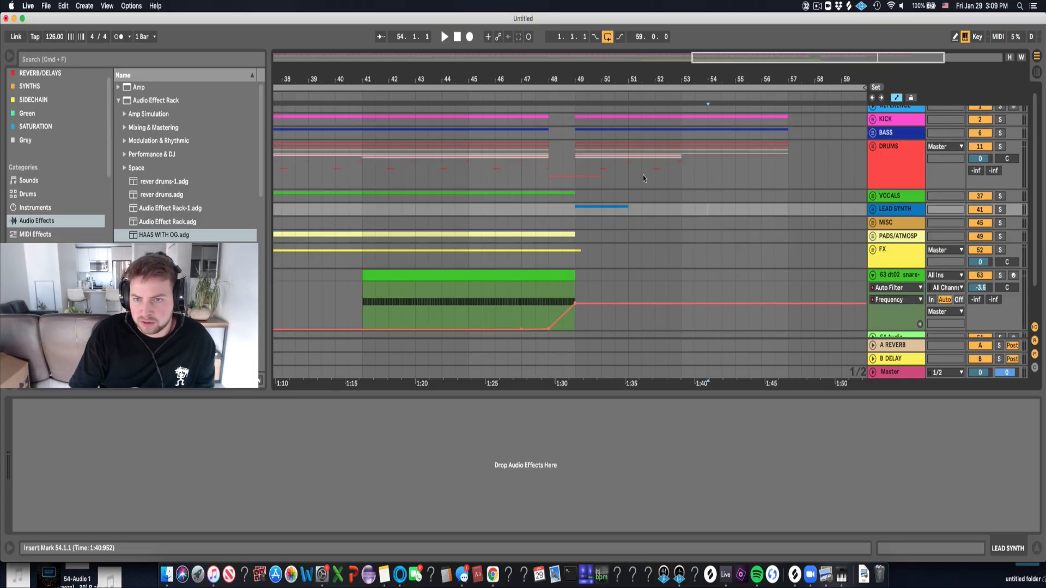
pyautogui.press('w')
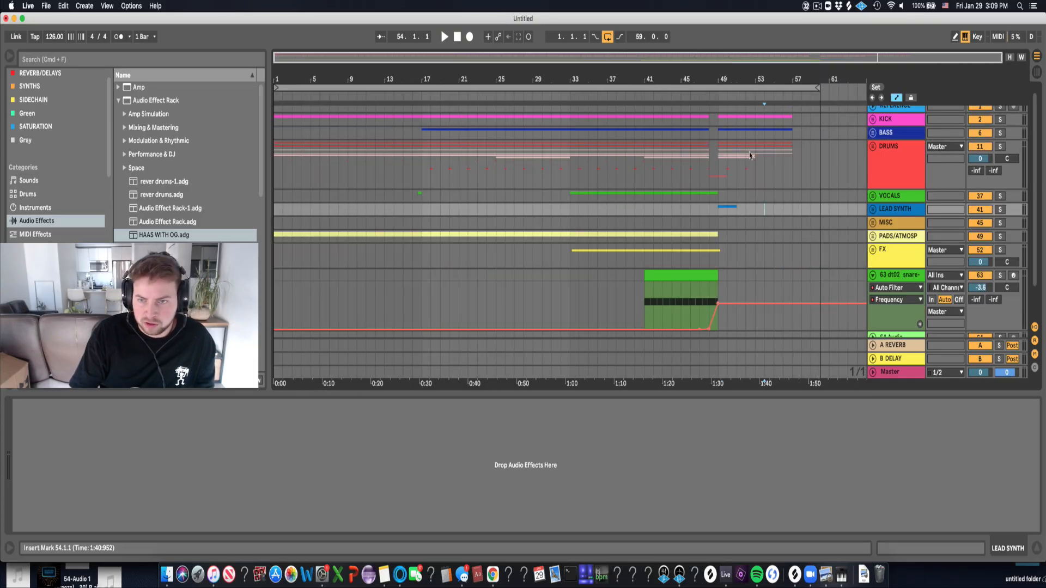
pyautogui.click(715, 175)
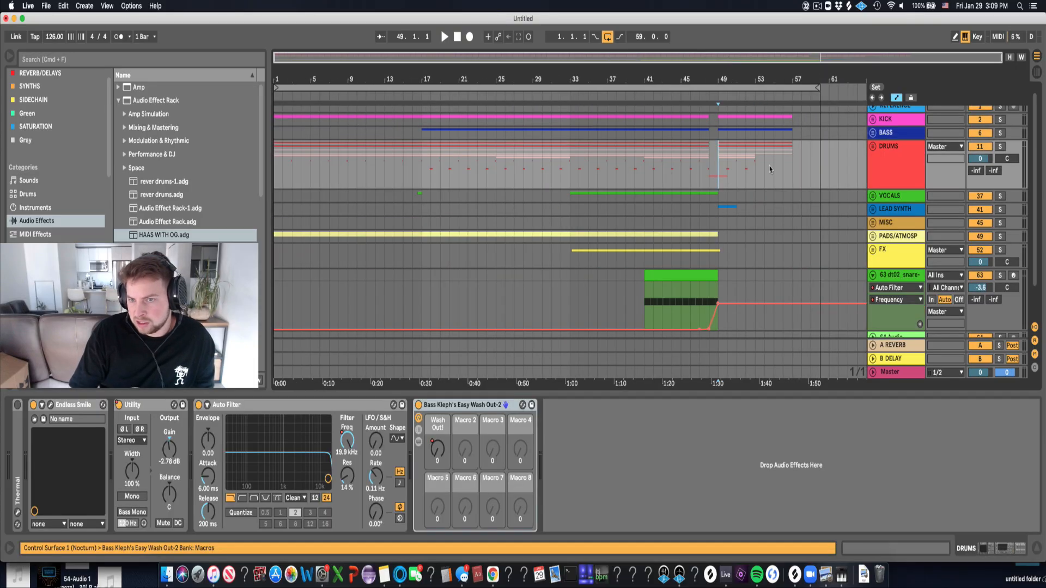
pyautogui.click(873, 146)
pyautogui.scroll(-3, 875, 218)
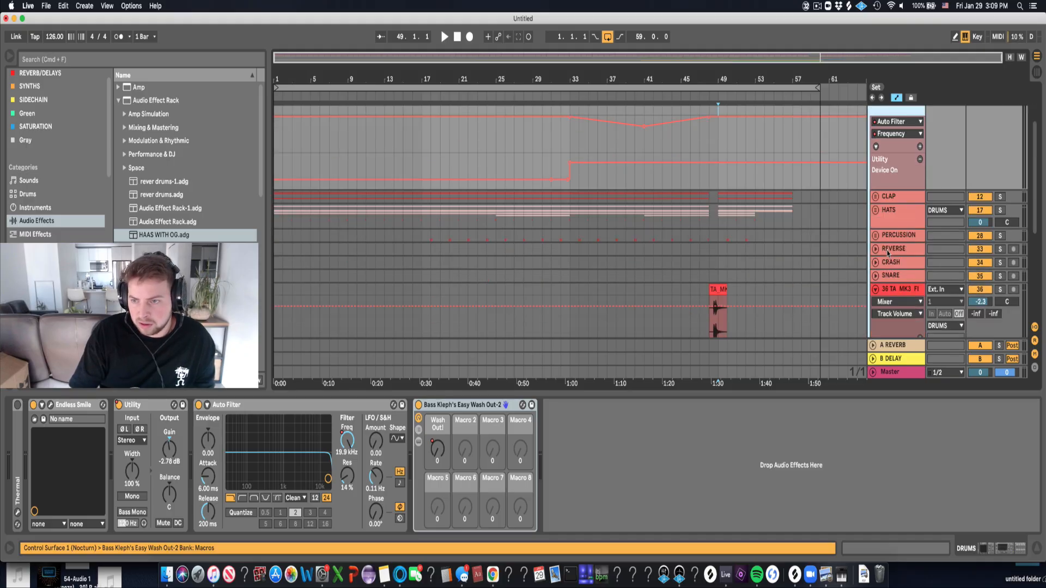
# Unfold the HATS and MAIN HAT groups and play the drop from bar 49 on the SHAKER LAYER track.
pyautogui.click(875, 210)
pyautogui.scroll(-3, 882, 234)
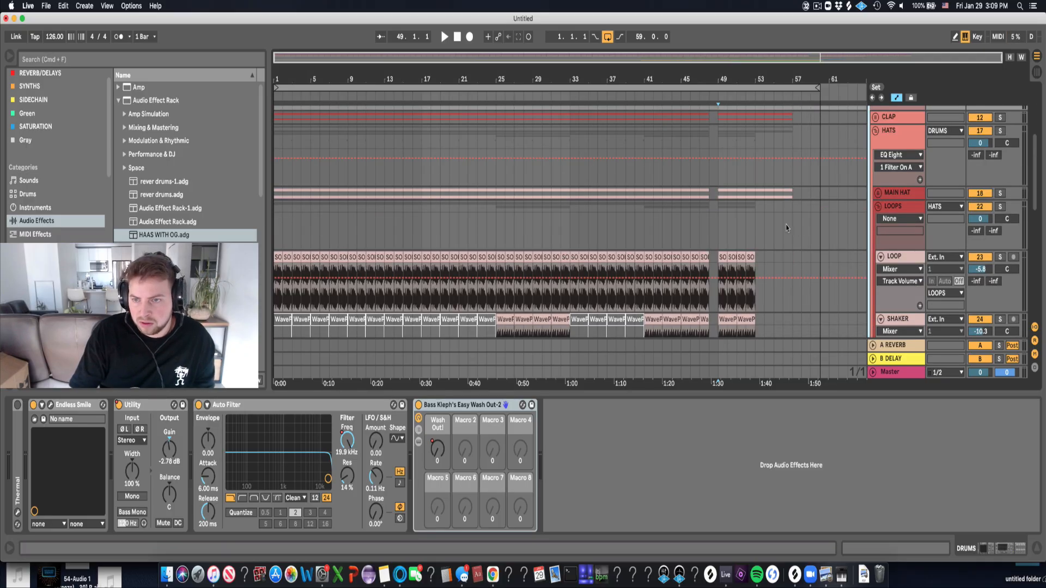
pyautogui.click(878, 193)
pyautogui.scroll(-3, 899, 251)
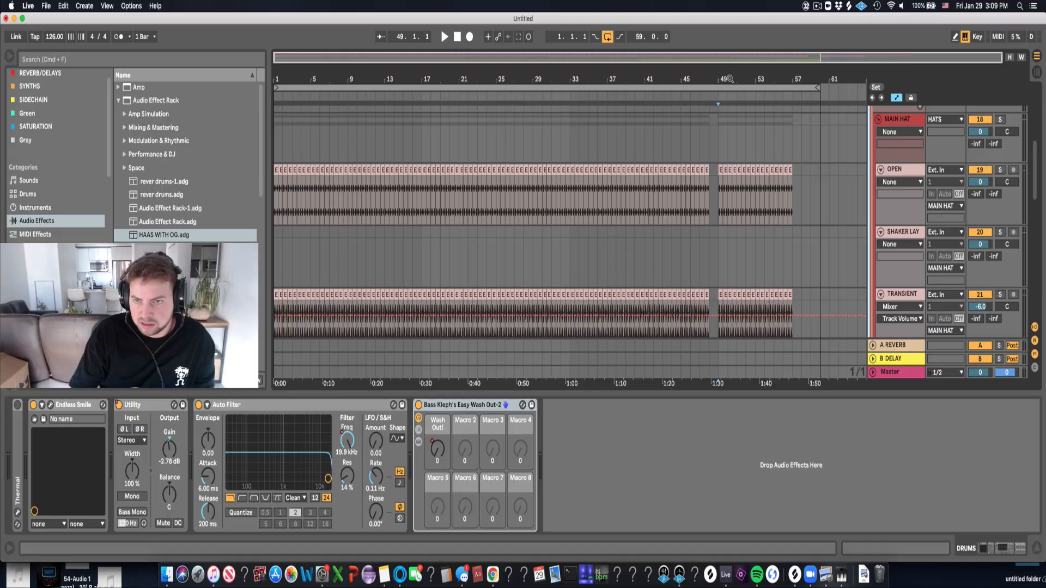
pyautogui.moveTo(730, 79); pyautogui.dragTo(729, 108)
pyautogui.click(688, 236)
pyautogui.press('space')
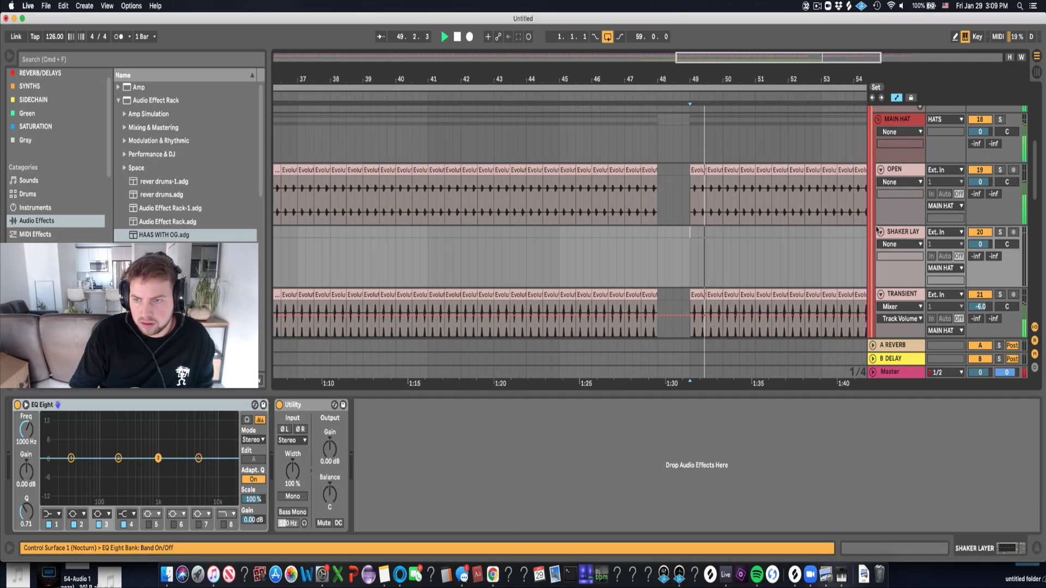
pyautogui.press('space')
# Search the sample pack folder for "hat" and browse the samples in its Drums > Open Hats folder.
pyautogui.click(60, 64)
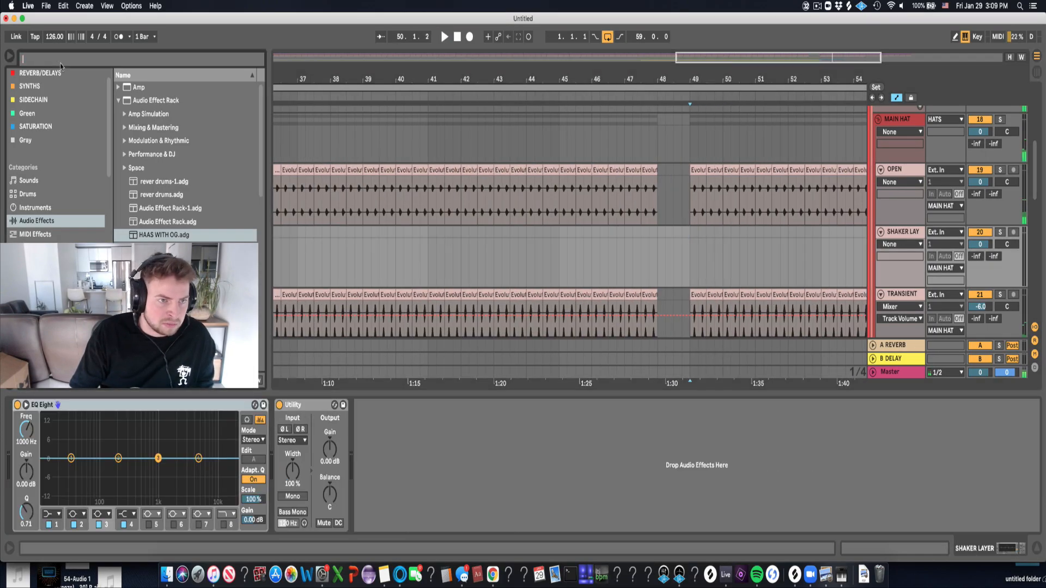
pyautogui.scroll(-4, 58, 163)
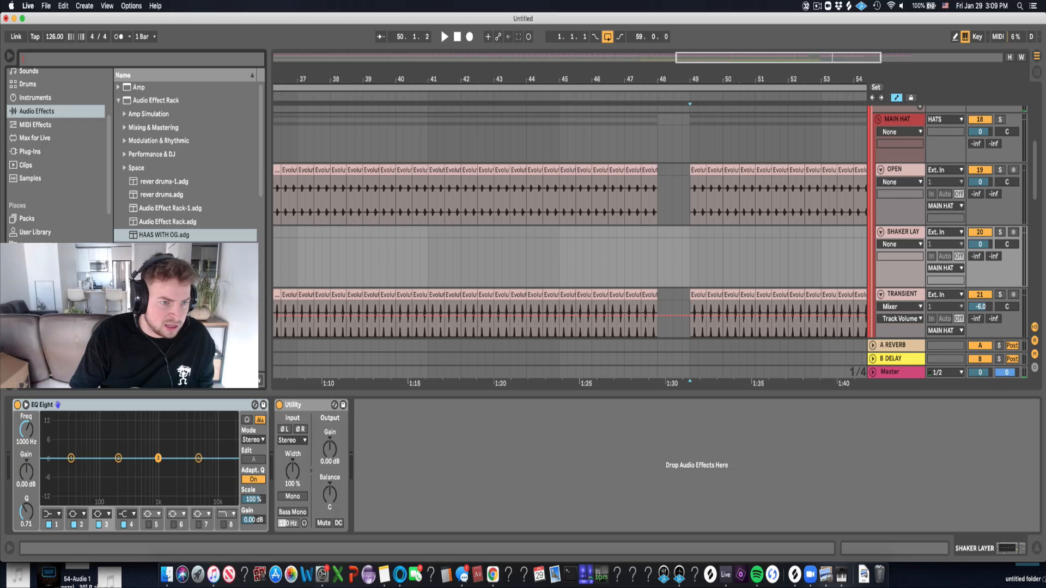
pyautogui.click(41, 272)
pyautogui.click(124, 62)
pyautogui.write('h')
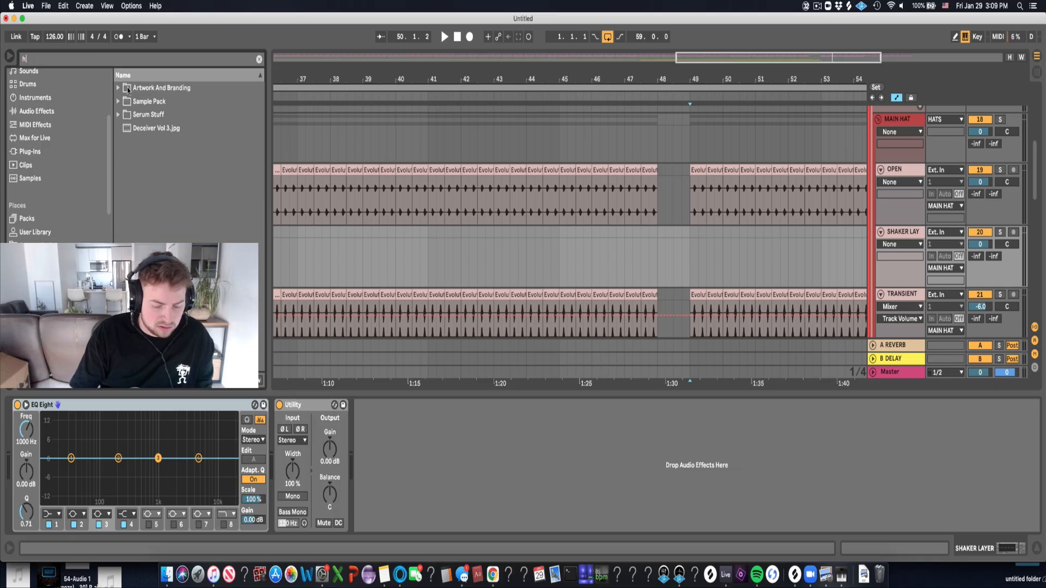
pyautogui.write('at')
pyautogui.click(118, 88)
pyautogui.click(124, 102)
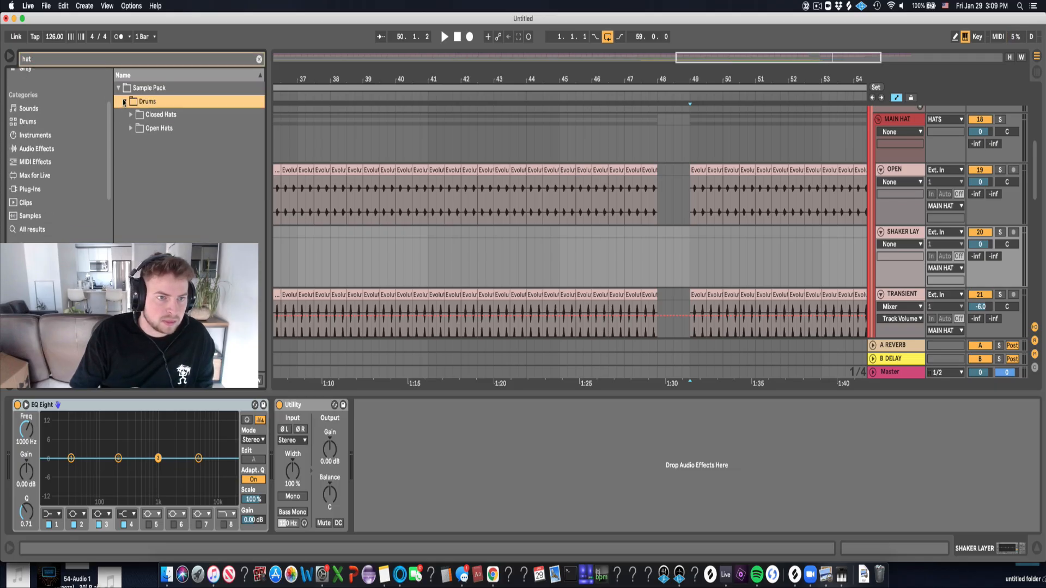
pyautogui.click(131, 129)
pyautogui.click(170, 195)
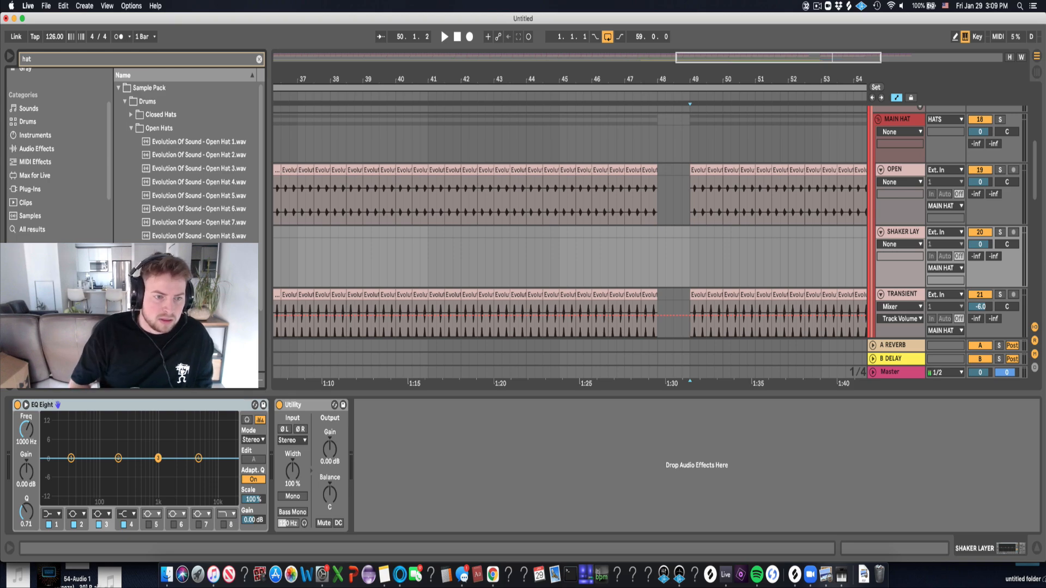
# Place the Evolution Of Sound - Open Hat 14 sample on the SHAKER LAYER track at 49.1.3 and play it from bar 49.
pyautogui.moveTo(693, 72); pyautogui.dragTo(407, 162)
pyautogui.moveTo(440, 234); pyautogui.dragTo(398, 234)
pyautogui.click(383, 240)
pyautogui.press('space')
pyautogui.press('space')
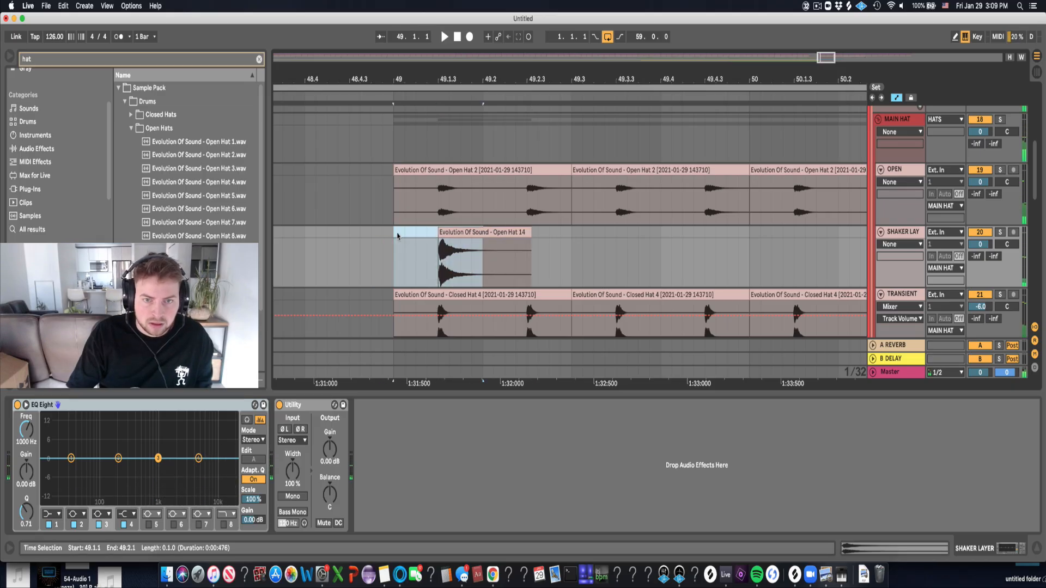
# Duplicate the first beat of bar 49 on SHAKER LAYER and split the first hat clip at 49.2.1.
pyautogui.press('super+d')
pyautogui.click(458, 246)
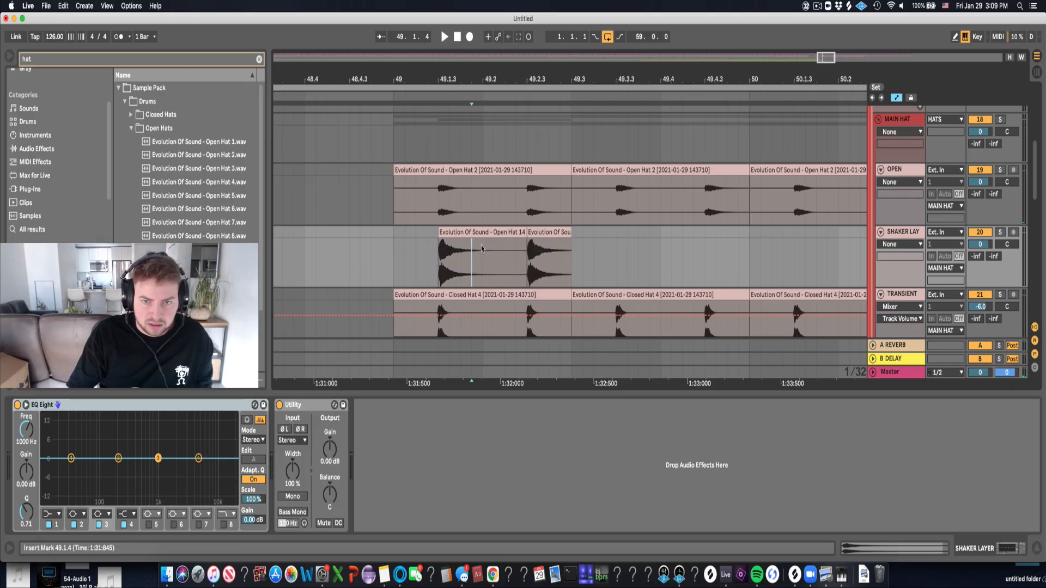
pyautogui.press('super+e')
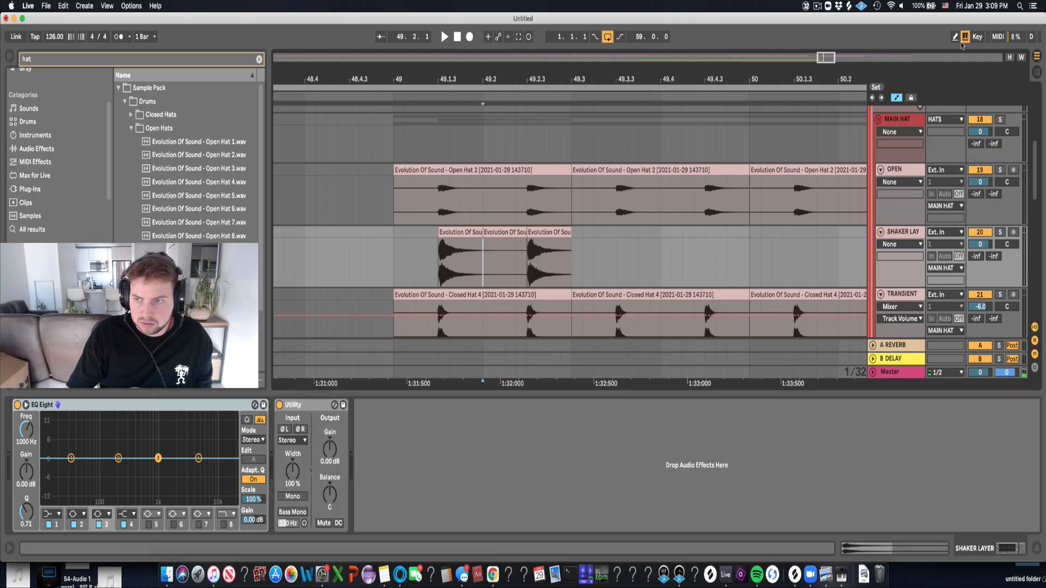
# Hide the automation and add fade-outs to the two open hat hits on SHAKER LAYER.
pyautogui.click(471, 245)
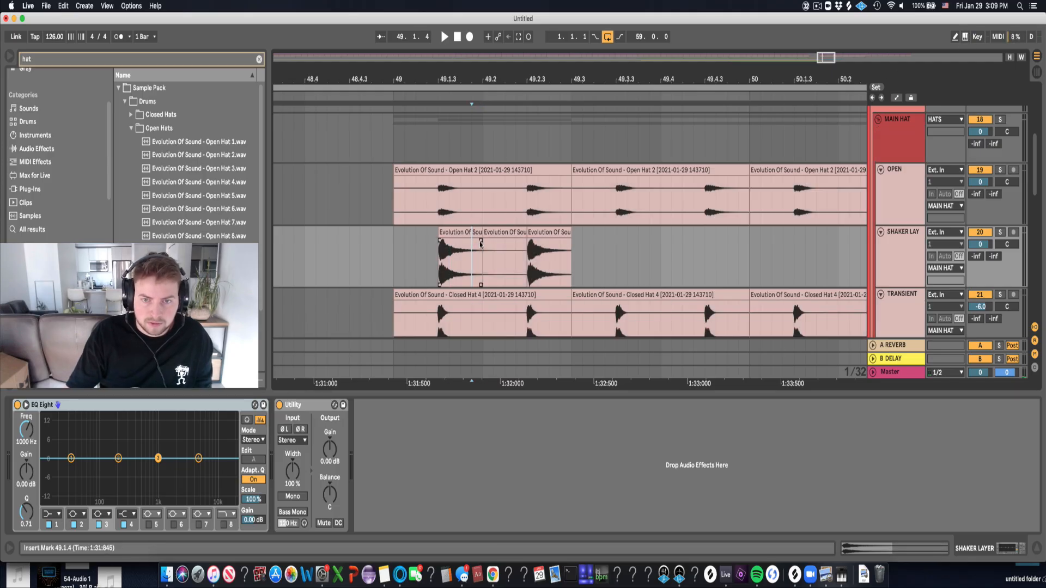
pyautogui.click(457, 248)
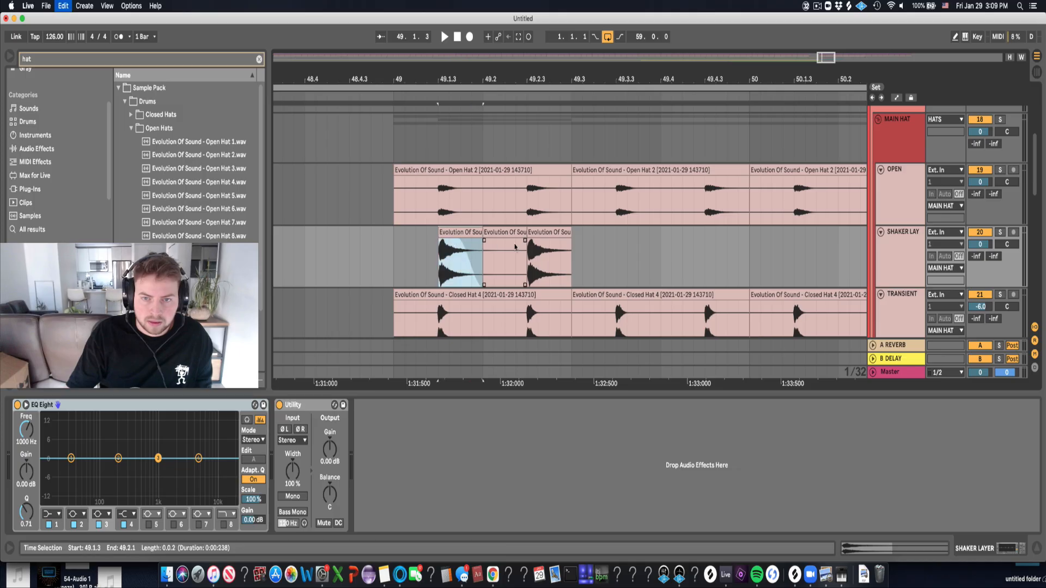
pyautogui.click(558, 262)
pyautogui.click(559, 262)
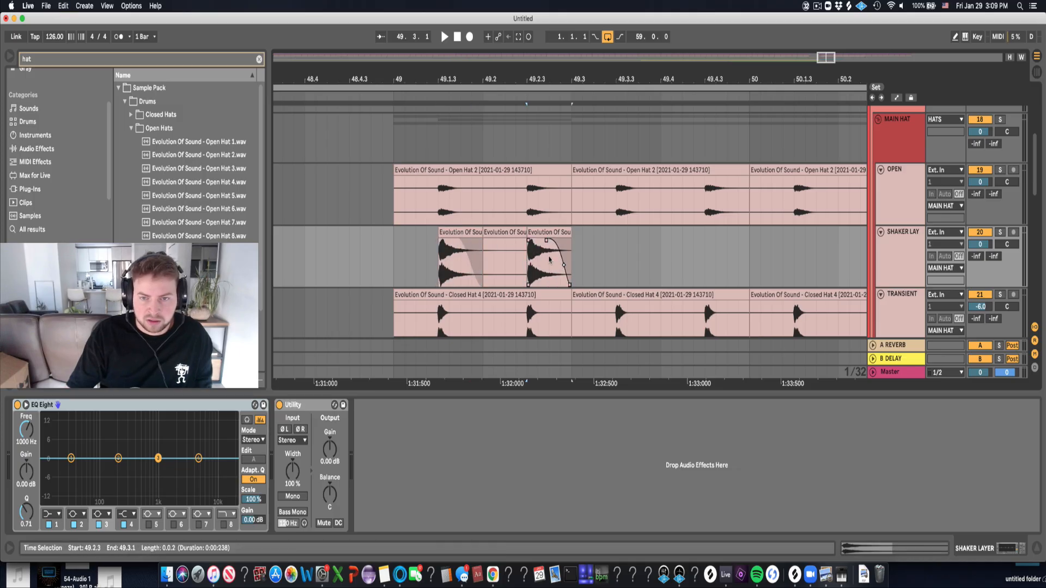
# Consolidate the SHAKER LAYER range from 49.1.1 to 49.3.1 into one clip and play it.
pyautogui.moveTo(551, 240); pyautogui.dragTo(395, 234)
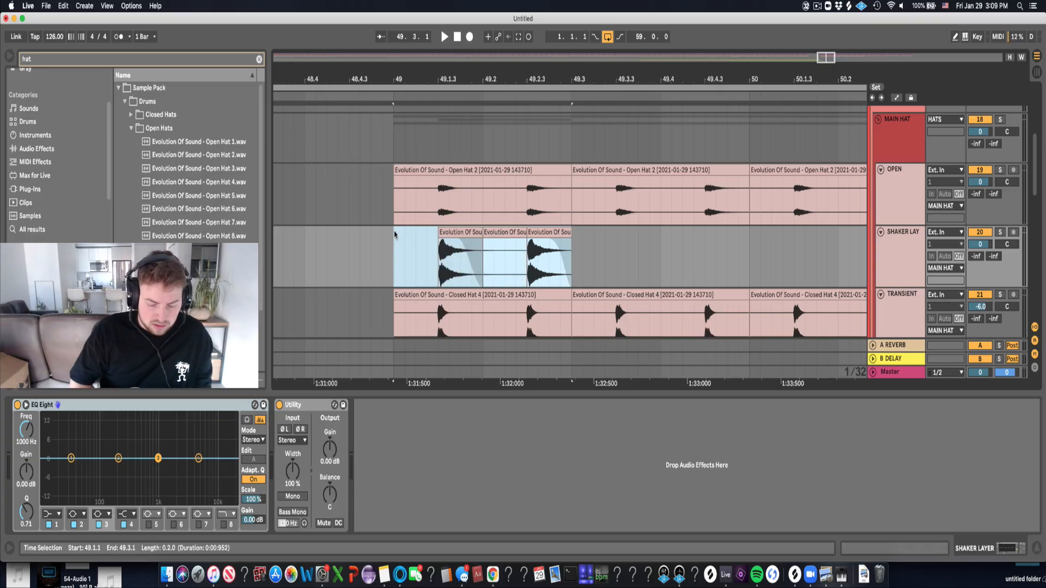
pyautogui.press('super+j')
pyautogui.press('space')
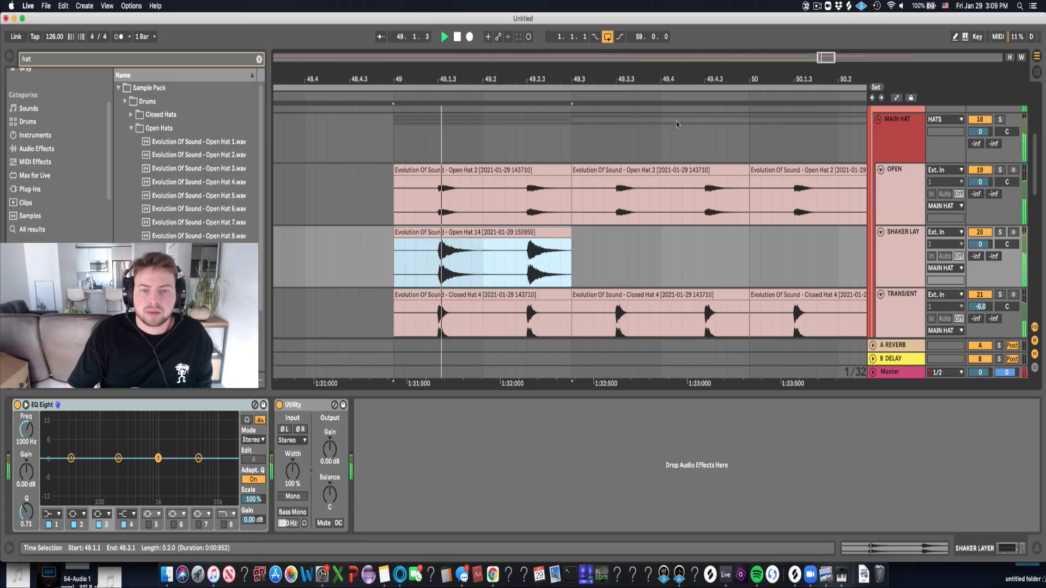
# Duplicate the consolidated hat clip repeatedly up to bar 54 and lower the SHAKER LAYER track to -3.7 dB.
pyautogui.press('super+d')
pyautogui.press('super+d')
pyautogui.scroll(-5, 677, 125)
pyautogui.press('super+d')
pyautogui.press('super+d')
pyautogui.press('super+d')
pyautogui.press('super+d')
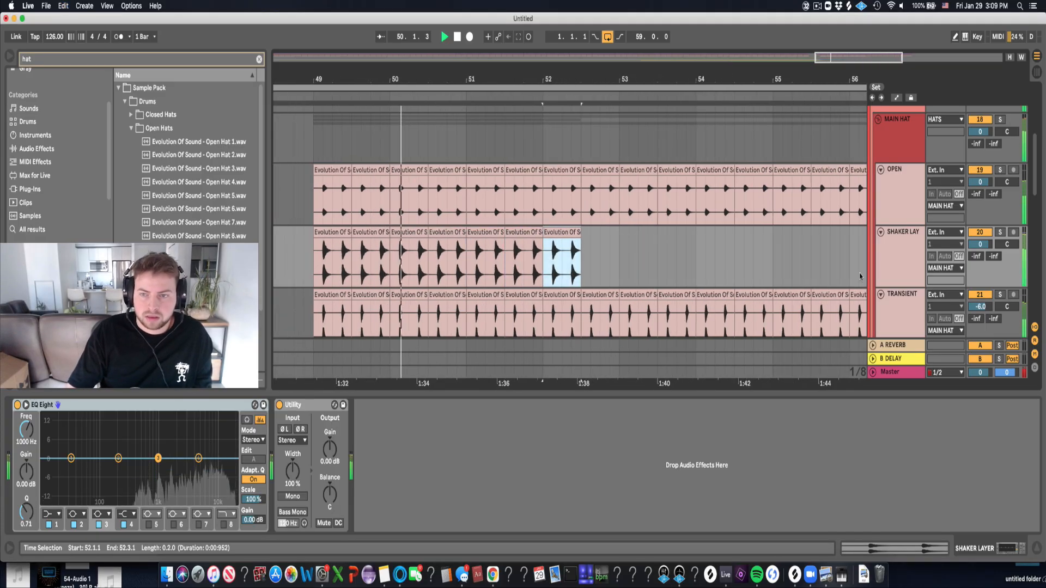
pyautogui.press('super+d')
pyautogui.press('super+d')
pyautogui.press('super+d')
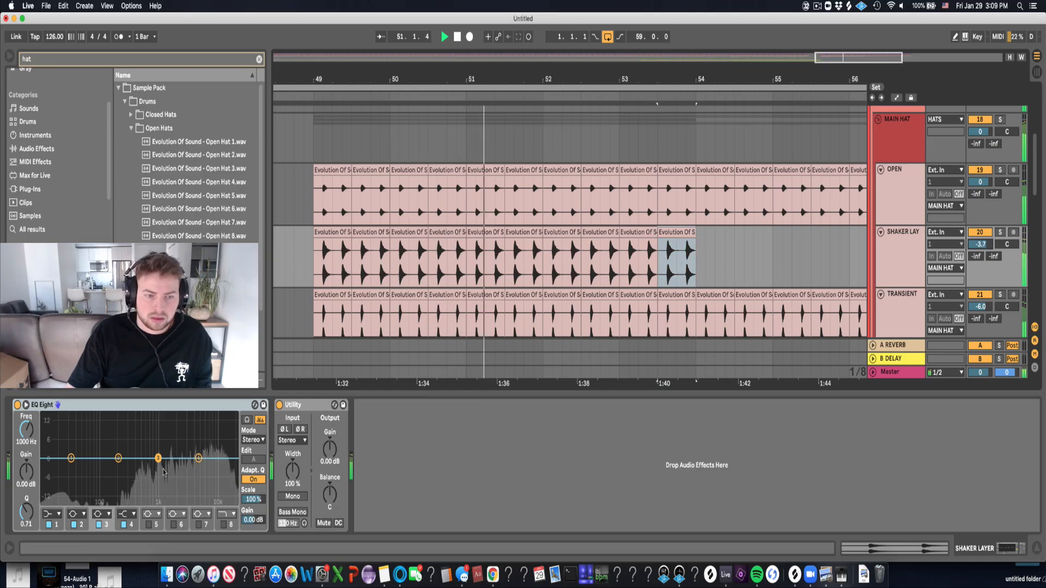
# With SHAKER LAYER soloed, shape its EQ Eight with a band 1 low cut near 1 kHz and a band 4 high-shelf boost at 1.94 kHz.
pyautogui.click(57, 513)
pyautogui.press('space')
pyautogui.click(55, 440)
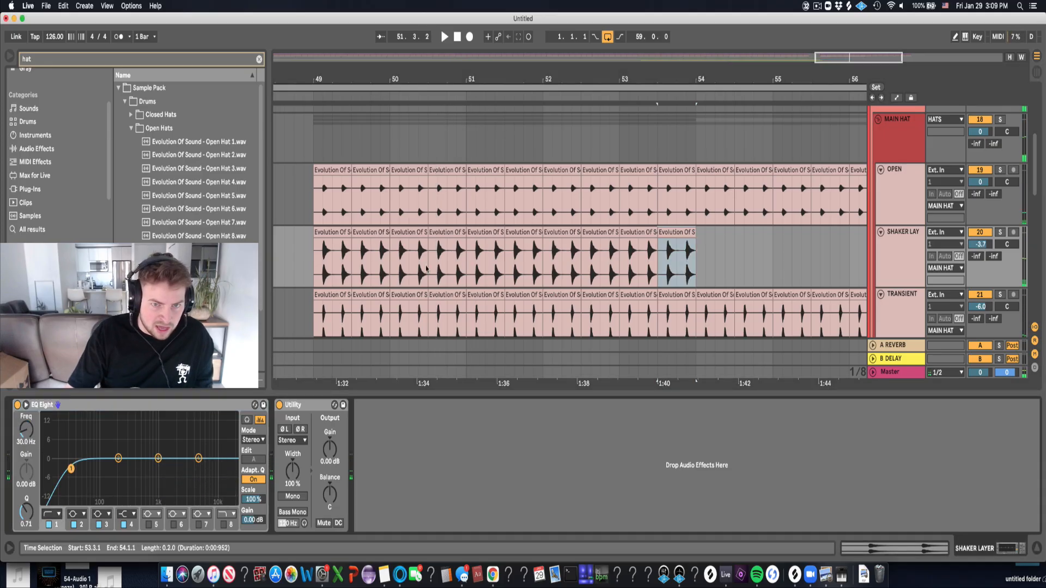
pyautogui.click(312, 278)
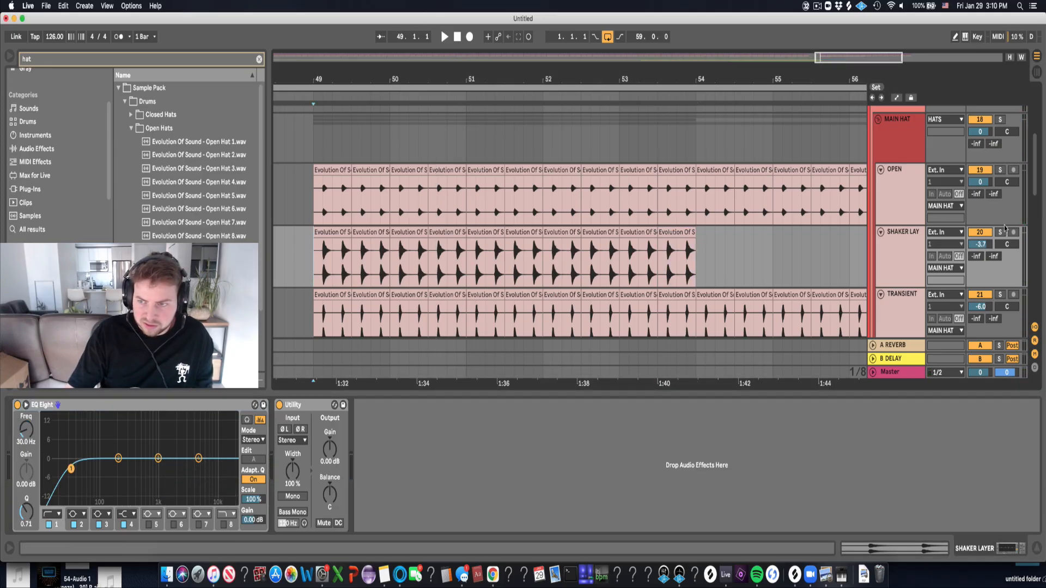
pyautogui.press('space')
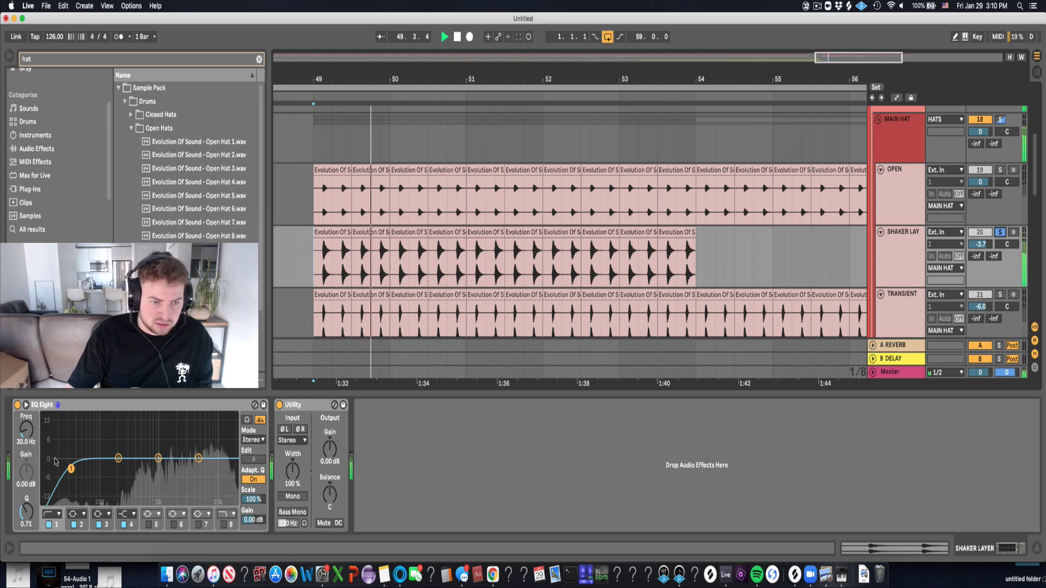
pyautogui.moveTo(73, 467); pyautogui.dragTo(175, 447)
pyautogui.press('space')
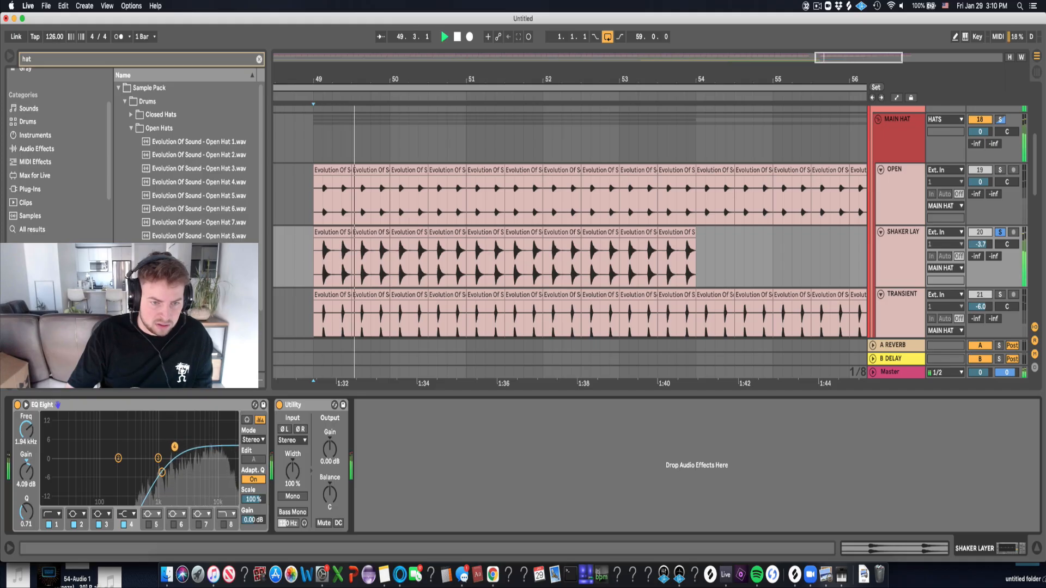
# Unsolo the SHAKER LAYER track and lower its volume to -5.8 dB.
pyautogui.click(999, 232)
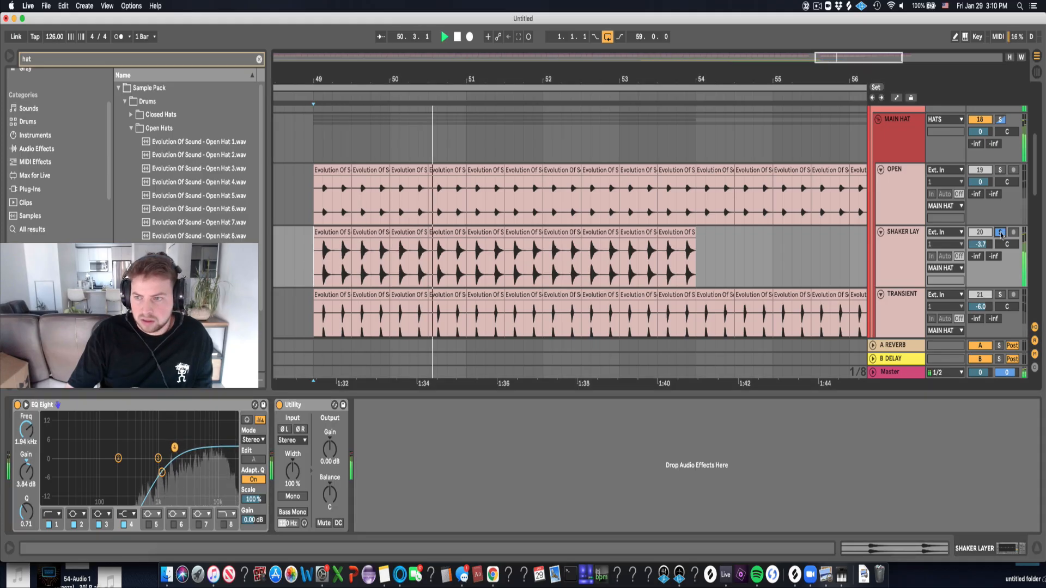
pyautogui.moveTo(981, 244); pyautogui.dragTo(980, 251)
# Duplicate the SHAKER LAYER clips from bars 49 to 53 so the hats run to bar 57.
pyautogui.click(568, 231)
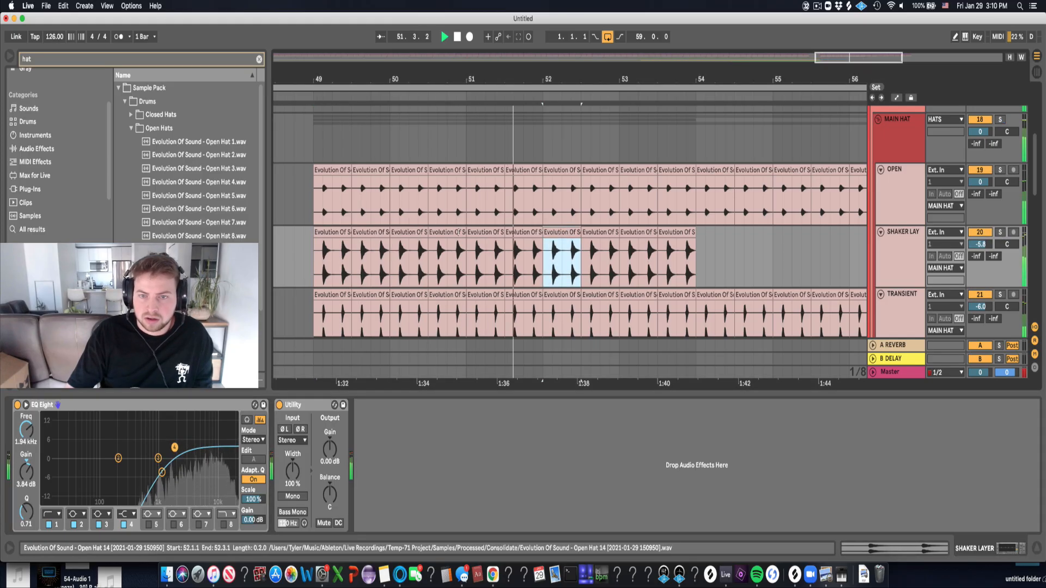
pyautogui.click(321, 229)
pyautogui.keyDown('shift'); pyautogui.click(612, 243); pyautogui.keyUp('shift')
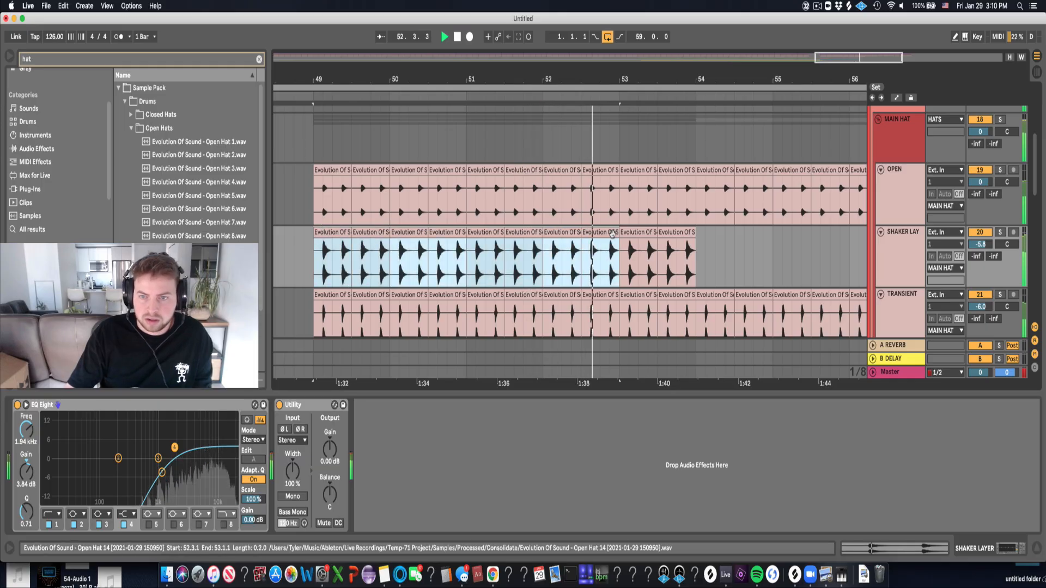
pyautogui.press('super+d')
pyautogui.keyDown('super'); pyautogui.scroll(-3, 612, 243); pyautogui.keyUp('super')
# Duplicate the LOOP and SHAKER clips from bars 49 to 53 so both tracks run to bar 57.
pyautogui.scroll(-5, 582, 231)
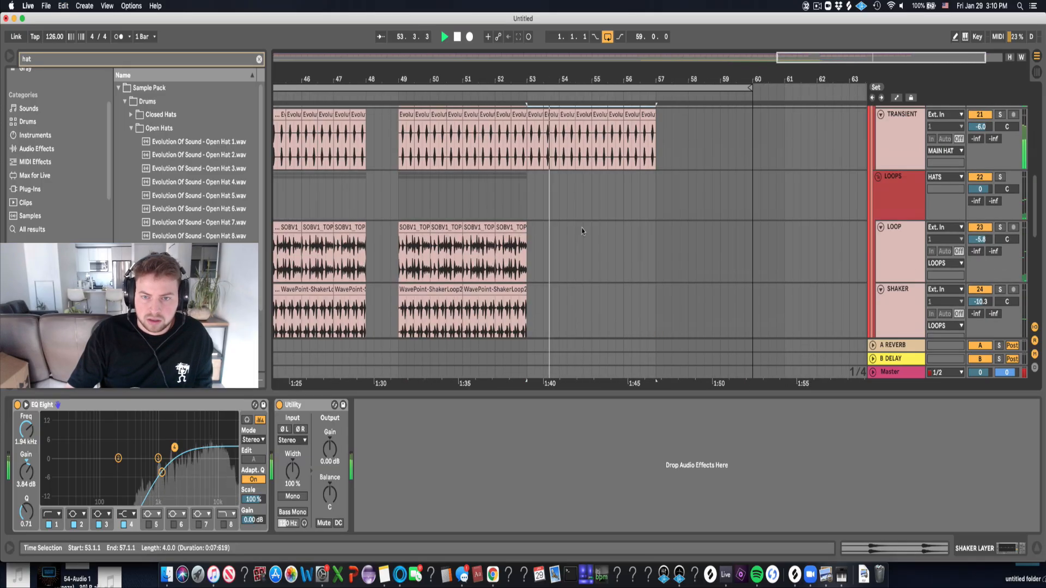
pyautogui.scroll(-3, 582, 231)
pyautogui.press('space')
pyautogui.click(516, 169)
pyautogui.scroll(5, 418, 157)
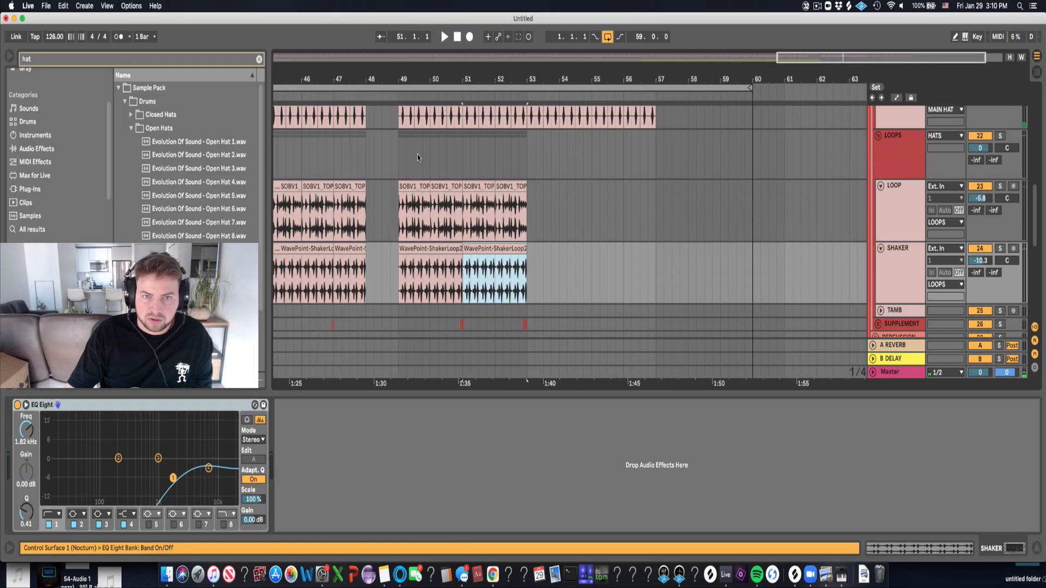
pyautogui.keyDown('shift'); pyautogui.click(413, 195); pyautogui.keyUp('shift')
pyautogui.press('super+d')
# Set the arrangement loop to the eight bars from 49 to 57.
pyautogui.click(407, 177)
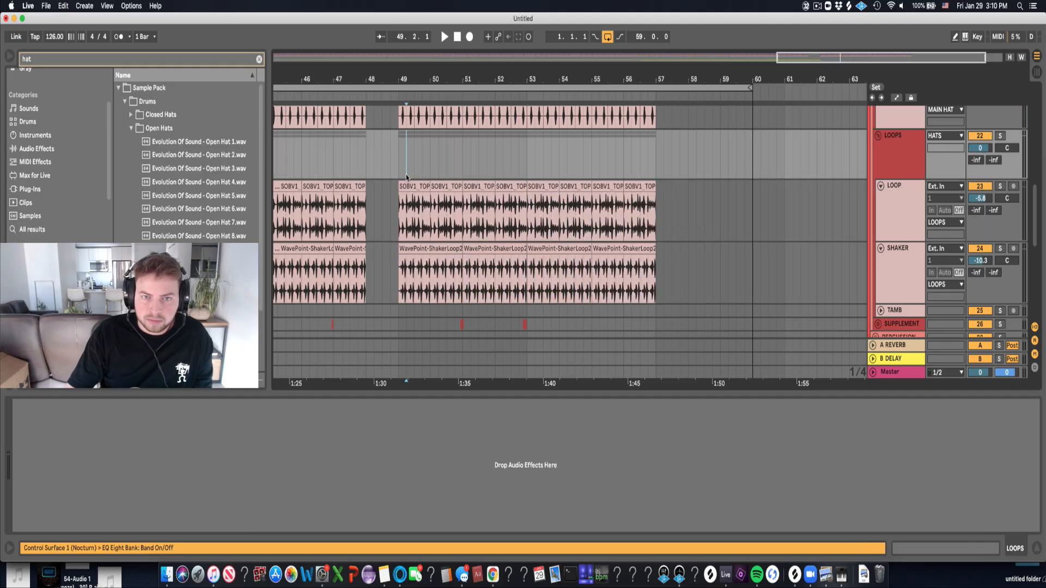
pyautogui.keyDown('shift'); pyautogui.click(656, 175); pyautogui.keyUp('shift')
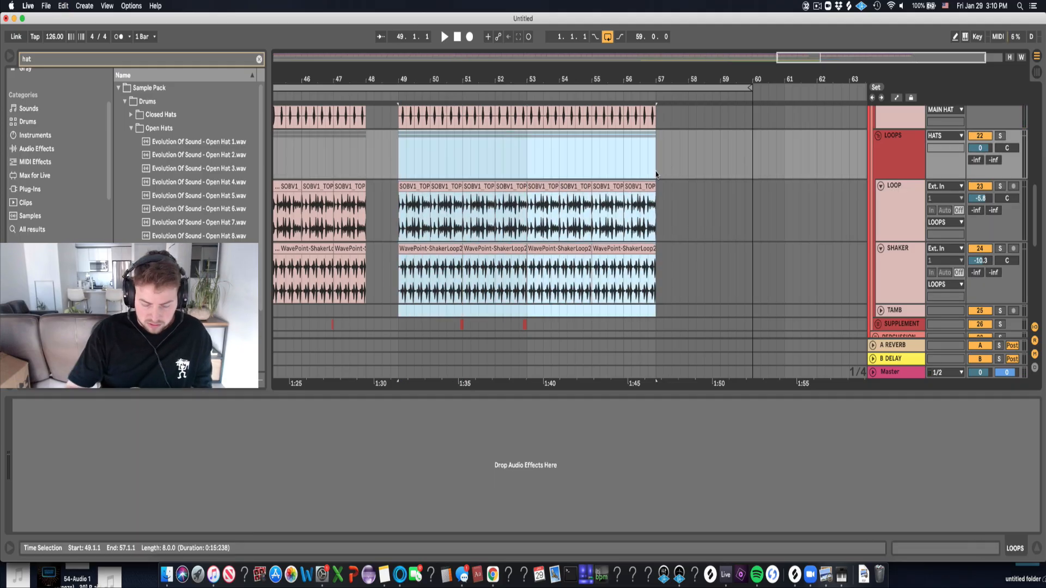
pyautogui.press('super+l')
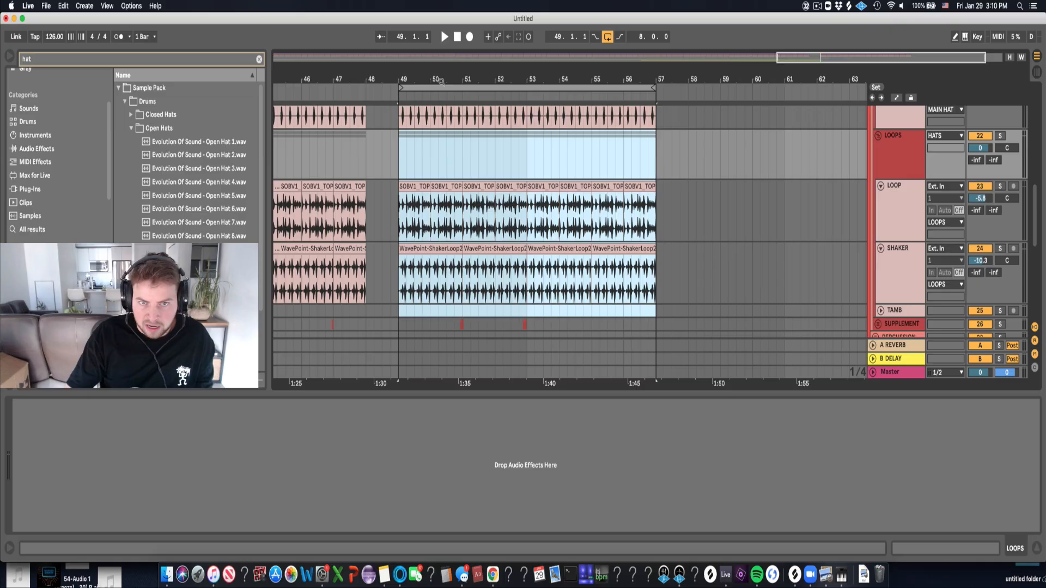
# Place the insert marker at bar 49 on the LEAD SYNTH group and unfold the group.
pyautogui.scroll(-10, 410, 229)
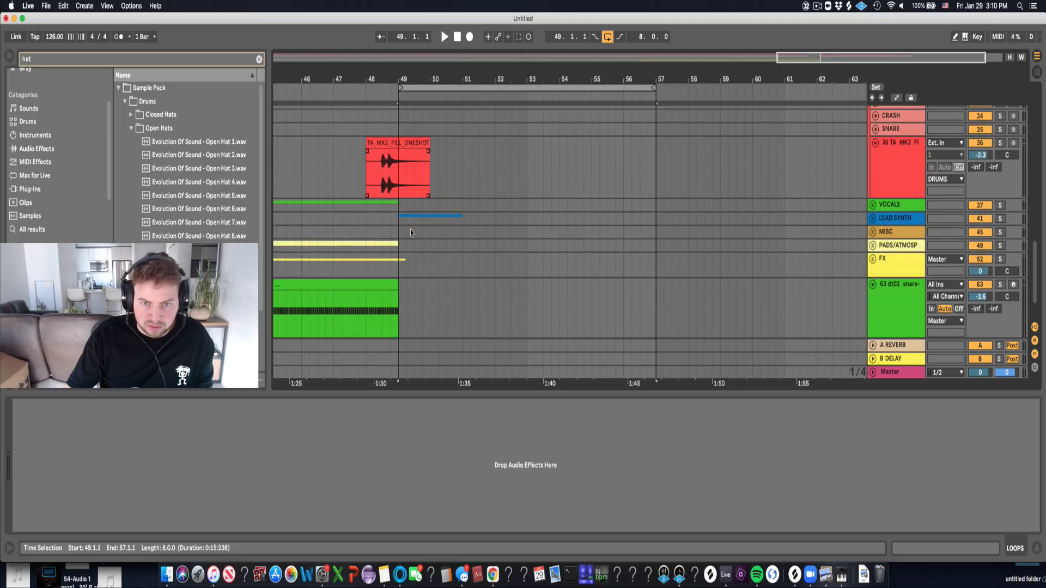
pyautogui.click(401, 215)
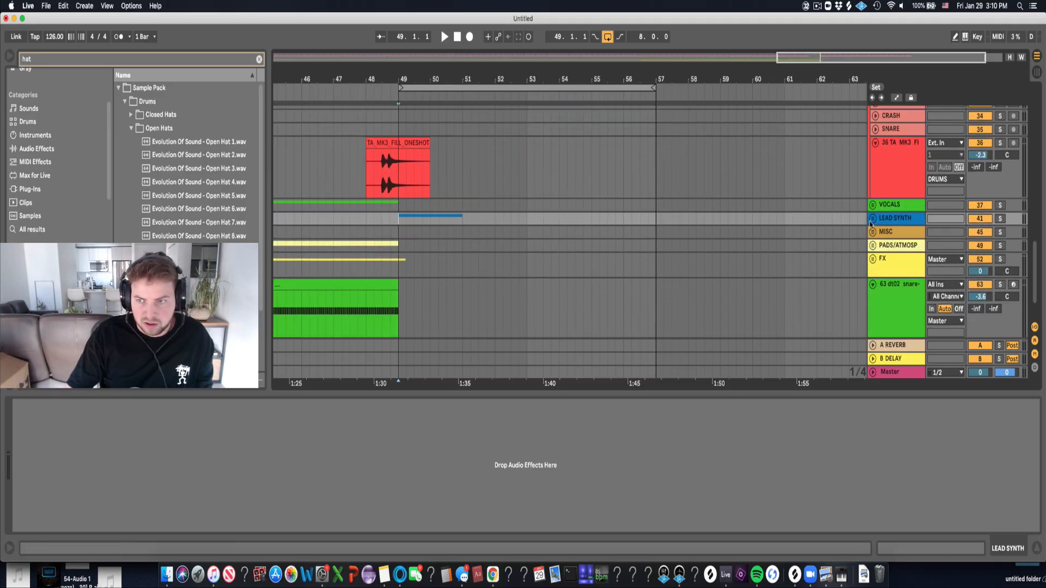
pyautogui.press('u')
pyautogui.scroll(-5, 451, 218)
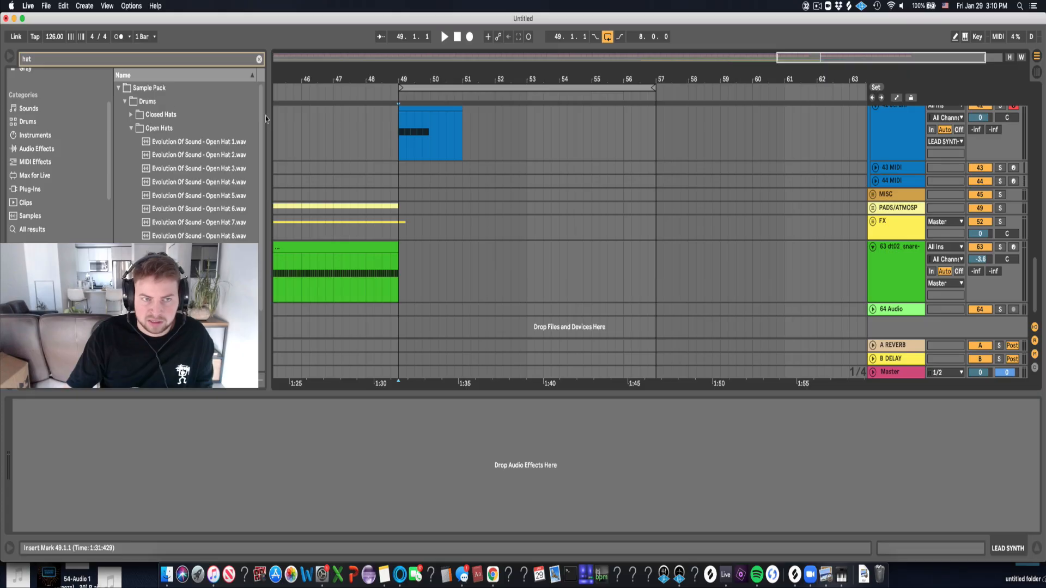
# Clear the browser search and search the sample pack for "SYNTH".
pyautogui.click(259, 59)
pyautogui.click(259, 59)
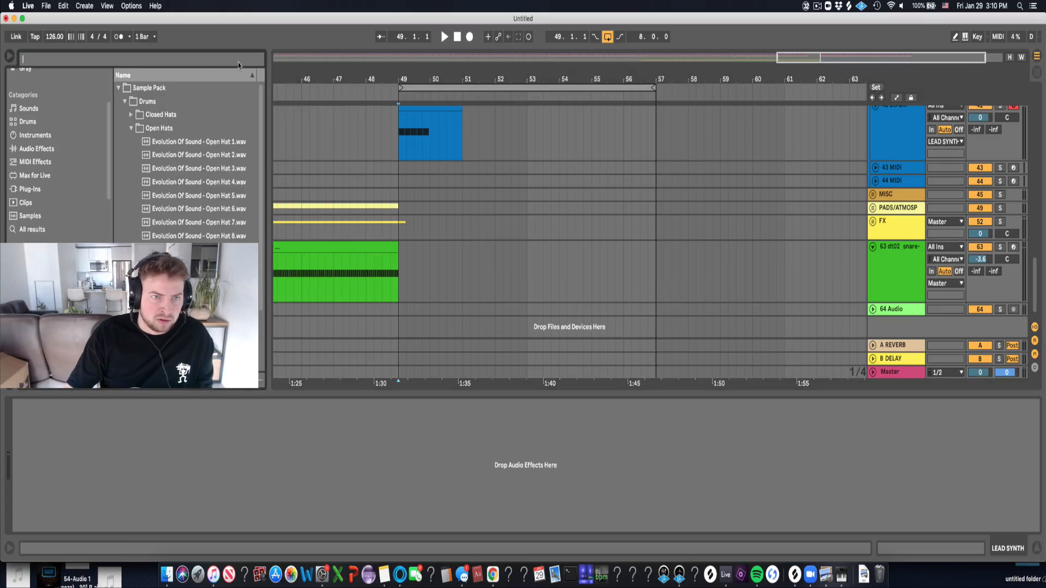
pyautogui.write('SYNTH ')
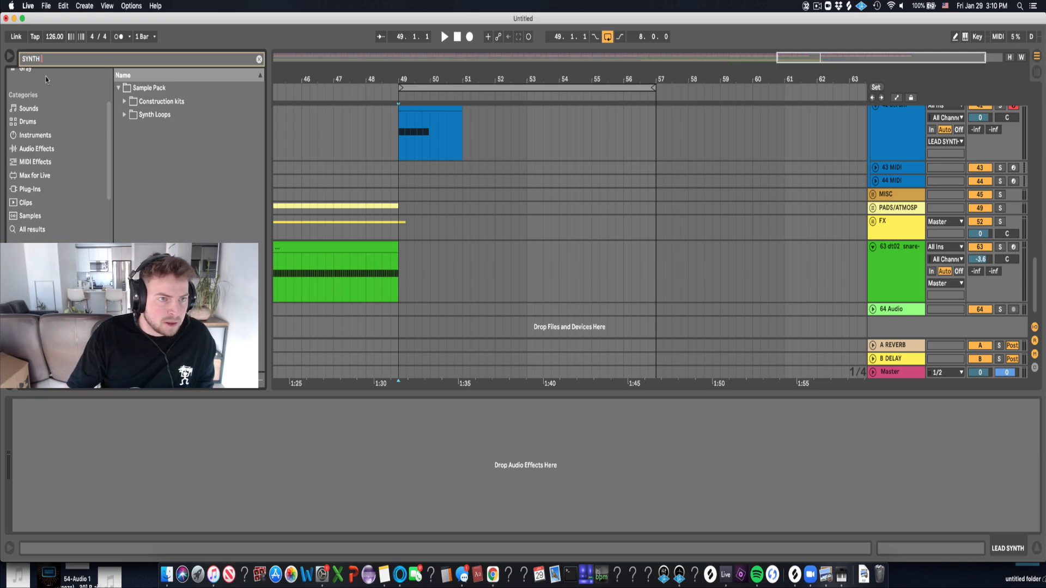
# Narrow the browser search to "SYNTH C#" across all results and audition the VMH2 Synth Cutz samples.
pyautogui.write('C#')
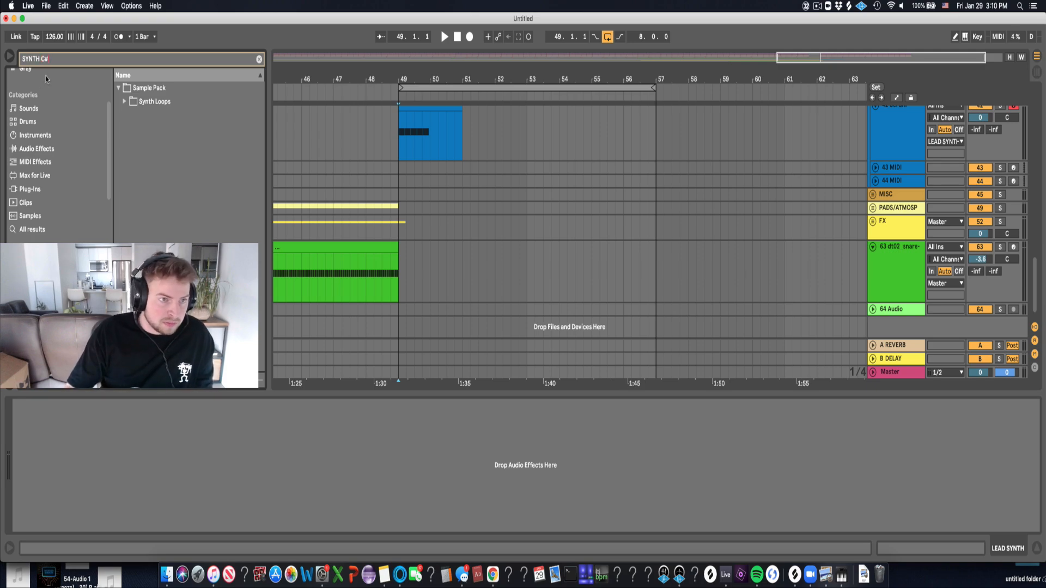
pyautogui.click(57, 229)
pyautogui.click(174, 209)
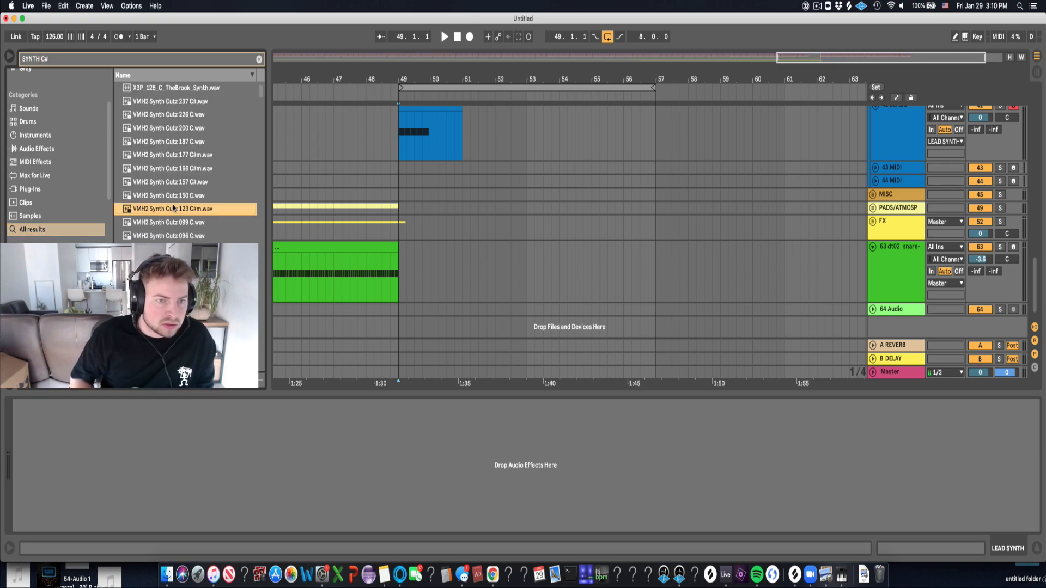
pyautogui.press('Down')
pyautogui.press('Down')
pyautogui.press('Down')
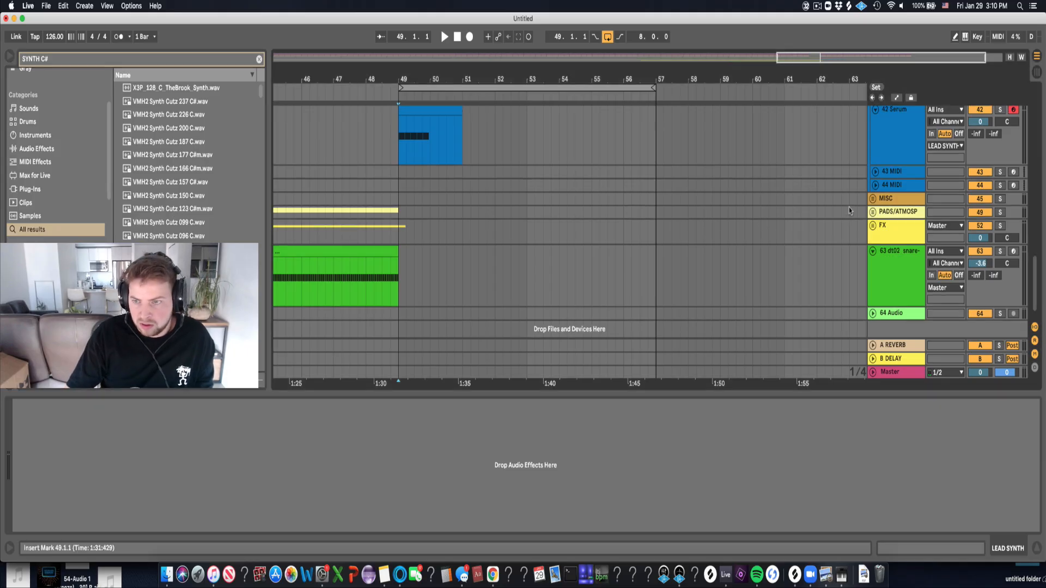
# Insert a new audio track below Serum in the LEAD SYNTH group and play the drop from bar 49.
pyautogui.scroll(2, 891, 183)
pyautogui.click(892, 183)
pyautogui.press('super+t')
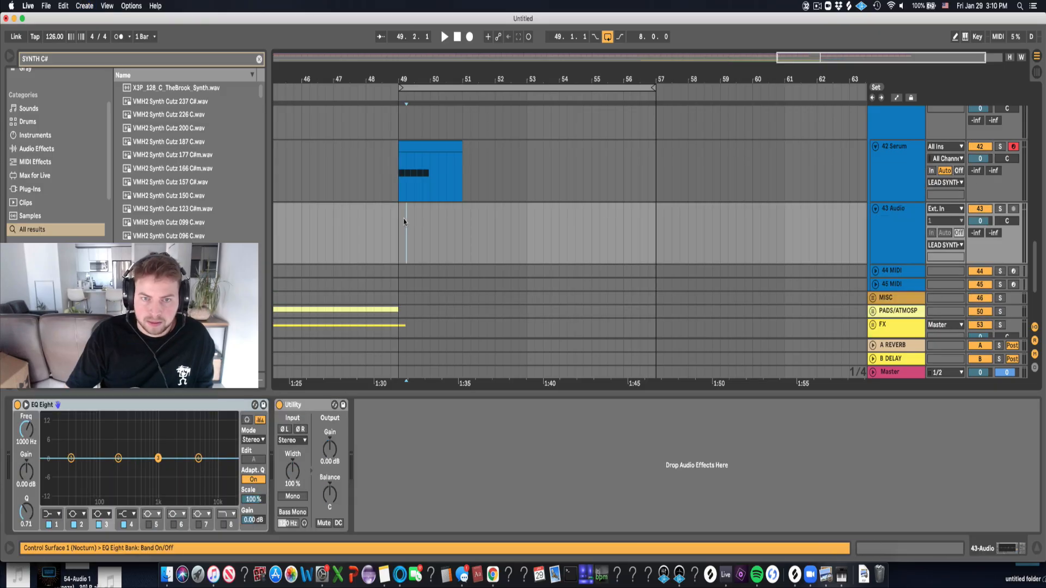
pyautogui.press('space')
pyautogui.scroll(4, 453, 245)
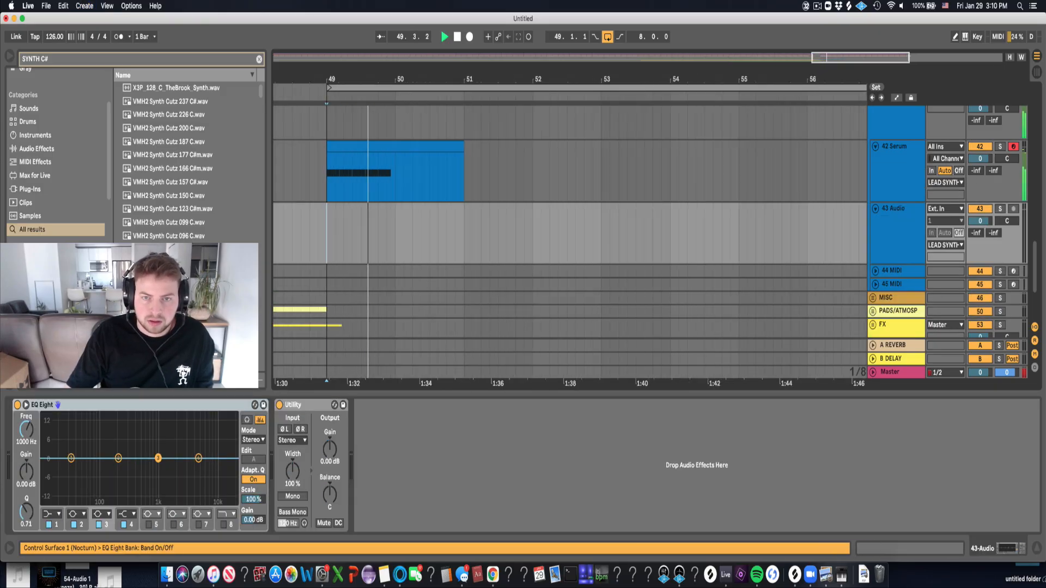
pyautogui.click(452, 251)
pyautogui.press('super+v')
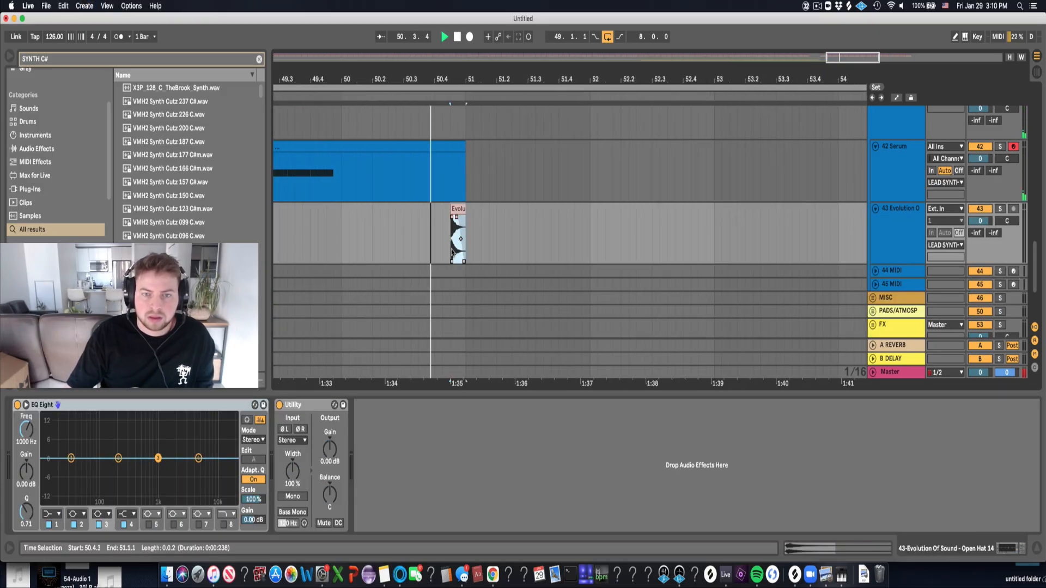
pyautogui.press('space')
pyautogui.press('super+z')
# Place VMH2 Synth Cutz 049 C#.wav at 50.4.3 on the new audio track and set the track volume to -5.3 dB.
pyautogui.moveTo(169, 288); pyautogui.dragTo(450, 246)
pyautogui.click(434, 240)
pyautogui.press('space')
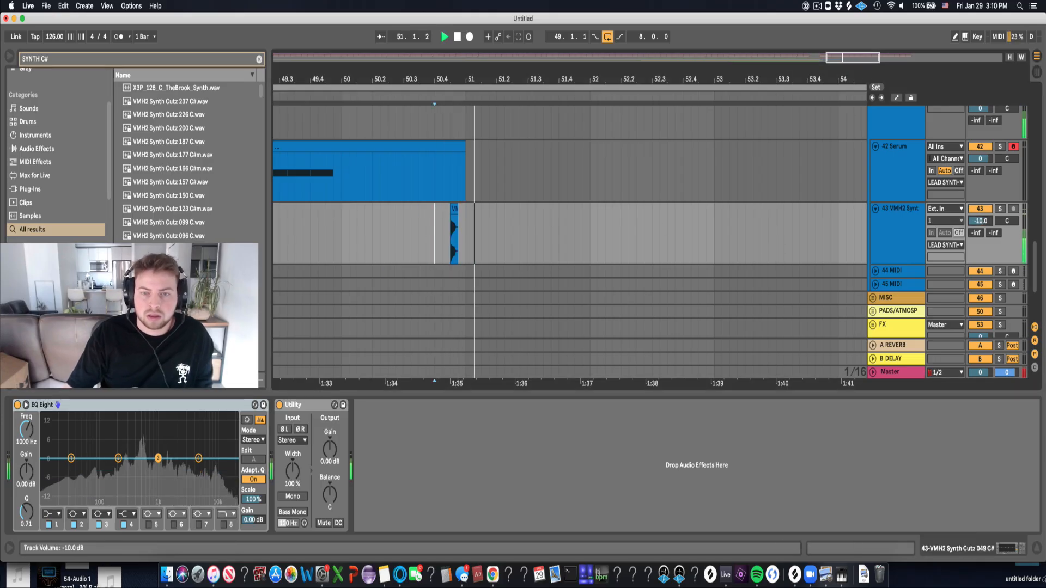
pyautogui.moveTo(980, 221)
pyautogui.mouseDown()
pyautogui.moveTo(980, 239)
pyautogui.moveTo(980, 219)
pyautogui.mouseUp()
pyautogui.press('space')
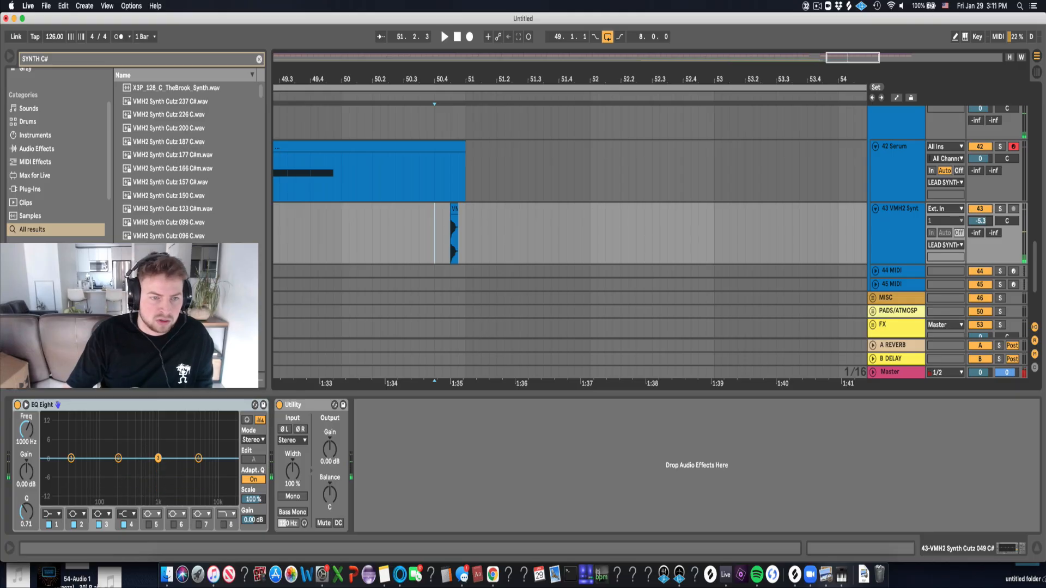
# Browse further down the synth samples, add another audio track below and place VEH2 Synths - 110 C.wav on it at bar 51.
pyautogui.scroll(-2, 185, 261)
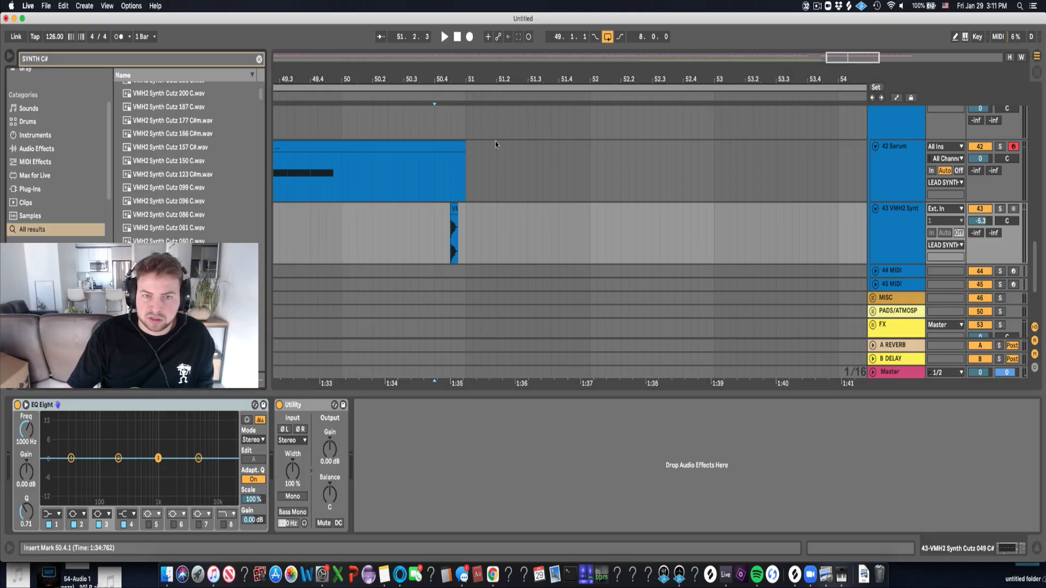
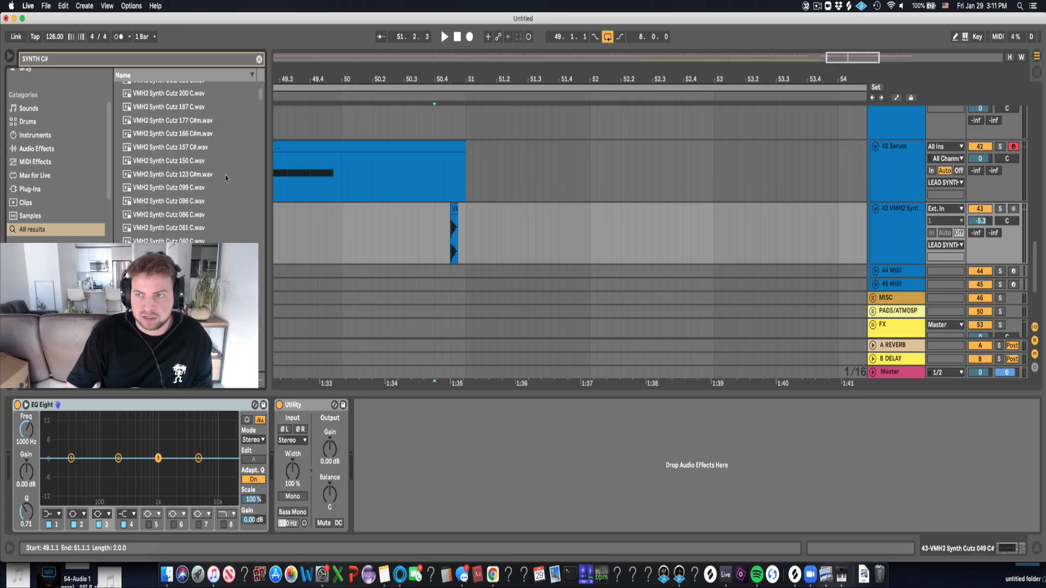
pyautogui.scroll(-2, 164, 163)
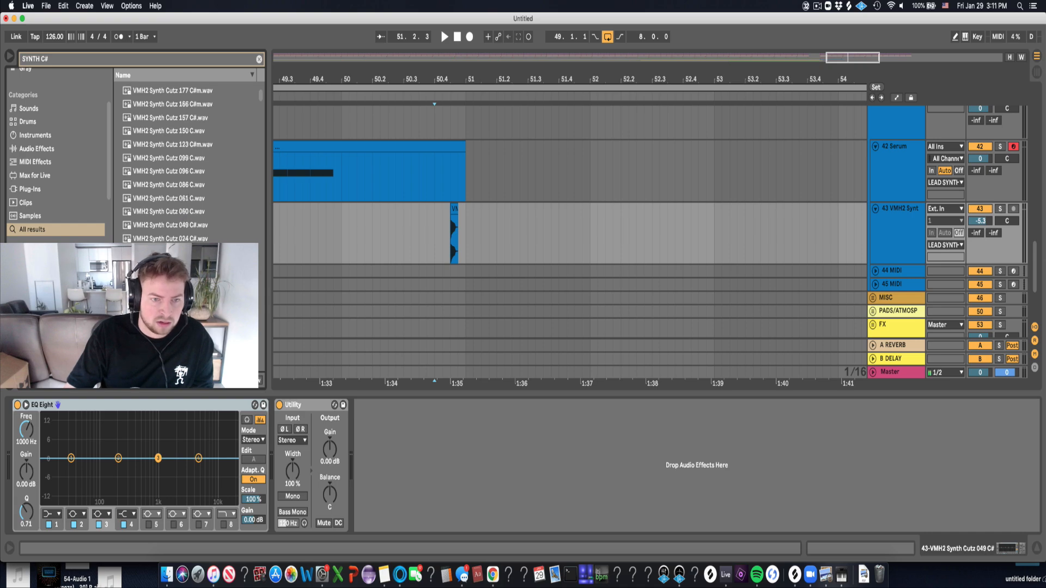
pyautogui.scroll(-10, 185, 164)
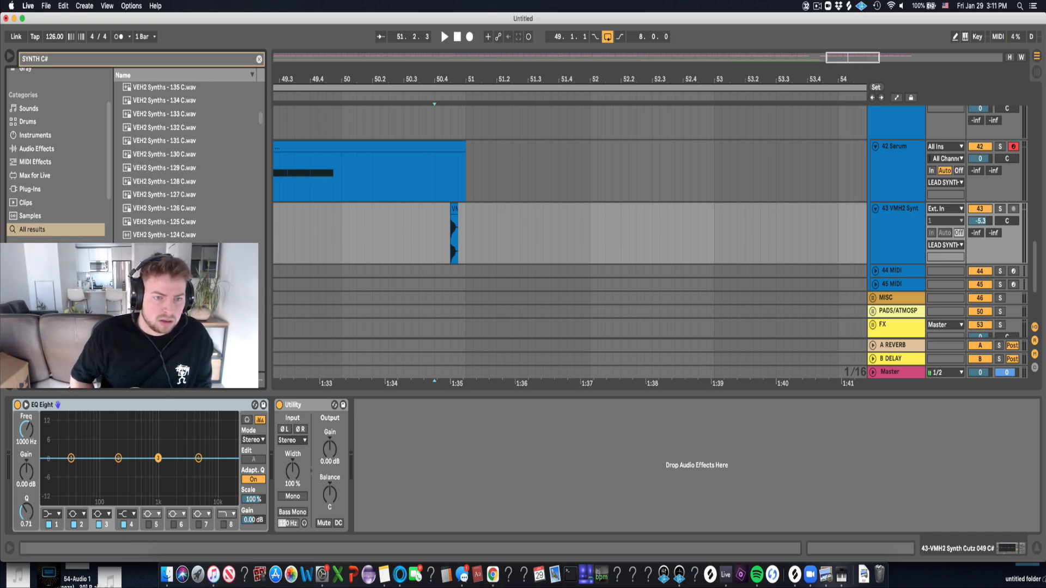
pyautogui.scroll(-1, 159, 161)
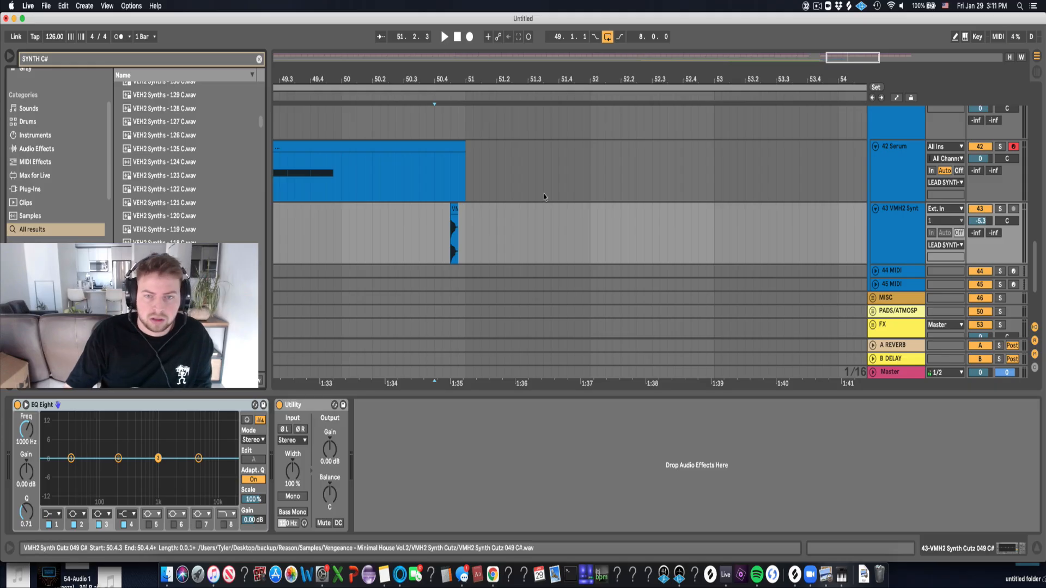
pyautogui.click(899, 209)
pyautogui.press('super+t')
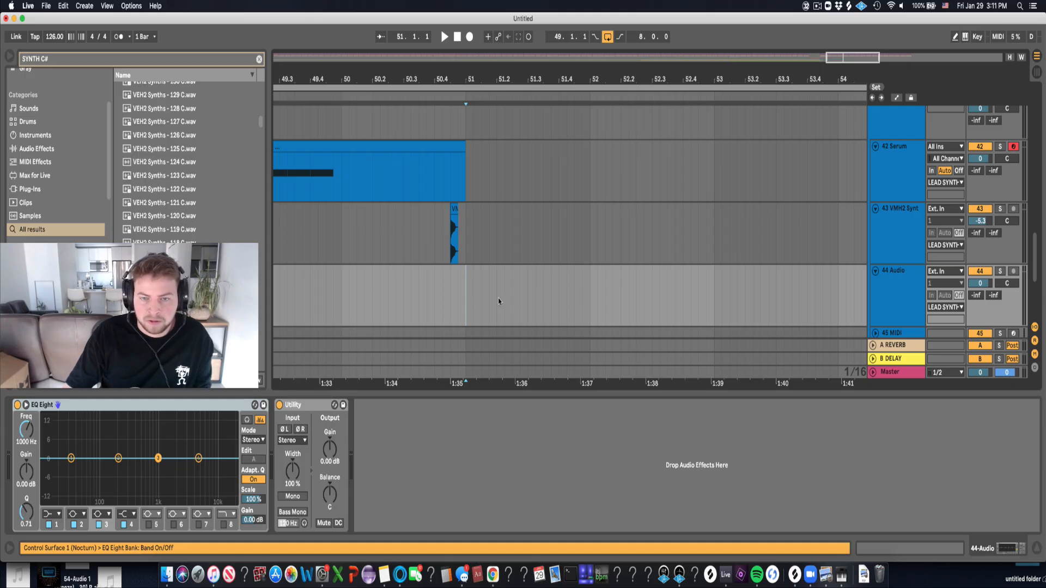
pyautogui.press('super+v')
pyautogui.moveTo(588, 274); pyautogui.dragTo(496, 277)
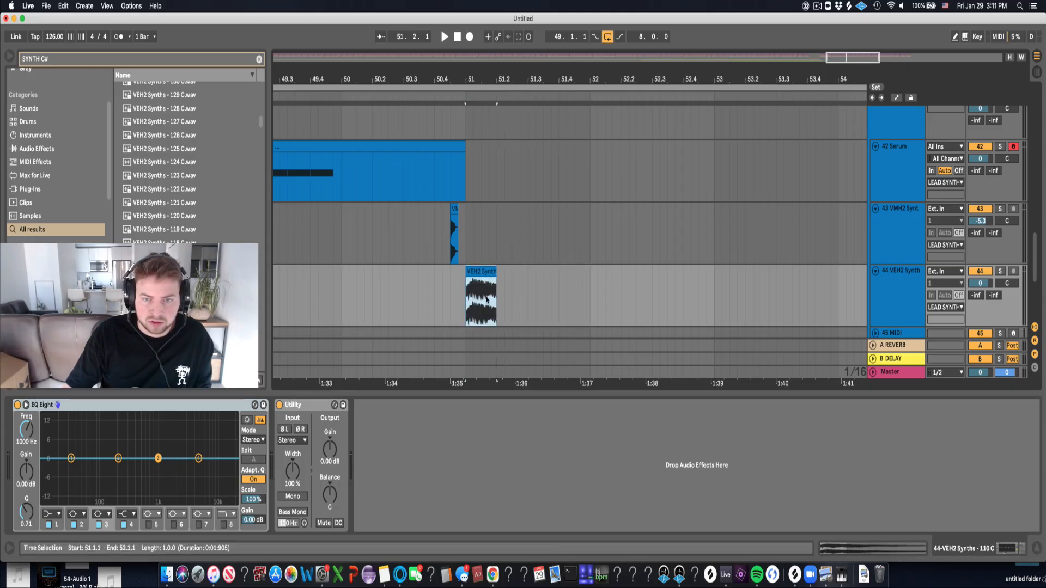
# Open the VEH2 Synths - 110 C clip at bar 51 and switch its Warp off and back on.
pyautogui.click(488, 297)
pyautogui.doubleClick(474, 291)
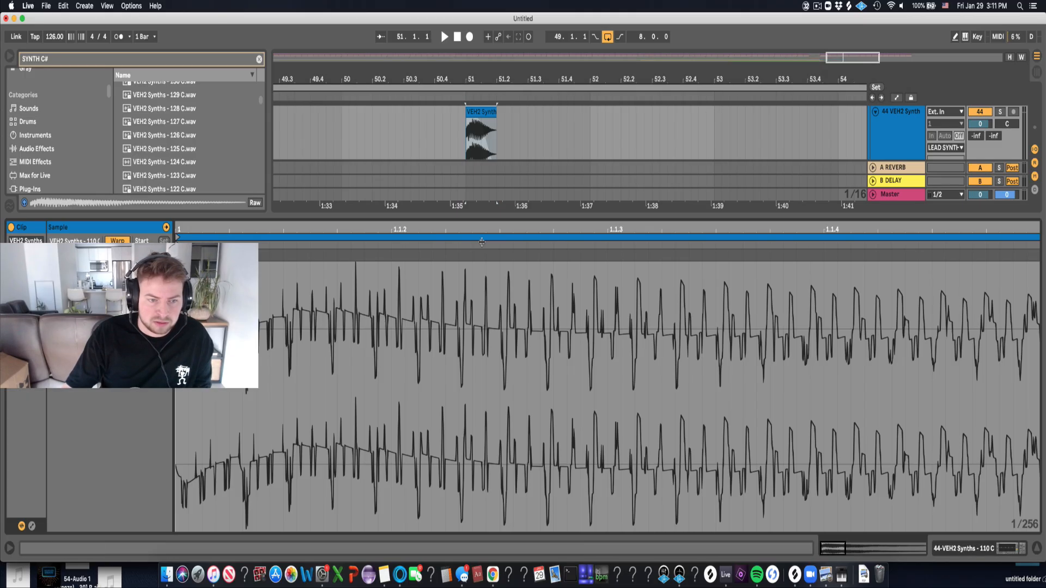
pyautogui.click(118, 242)
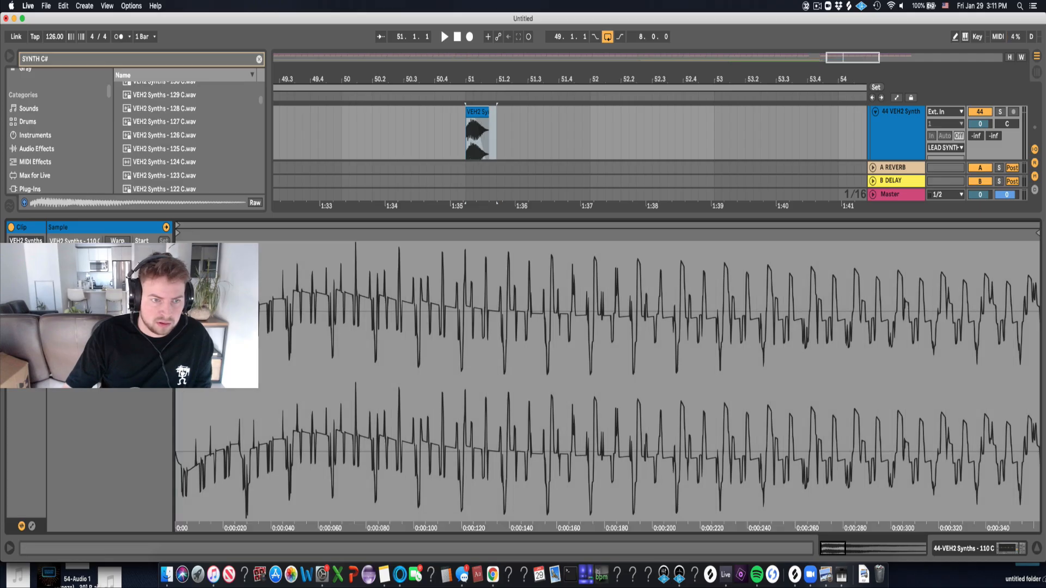
pyautogui.click(117, 241)
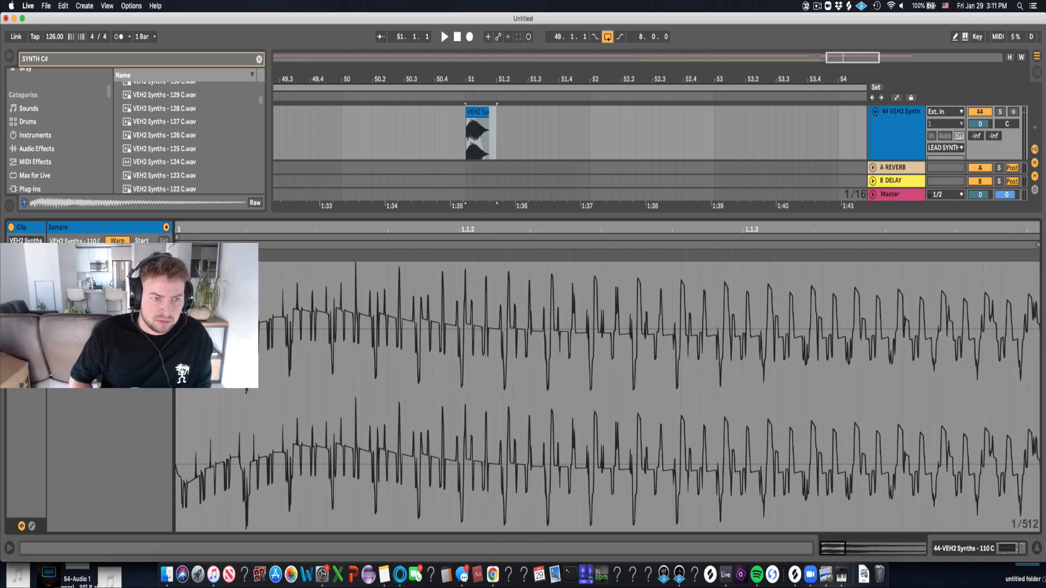
pyautogui.click(390, 155)
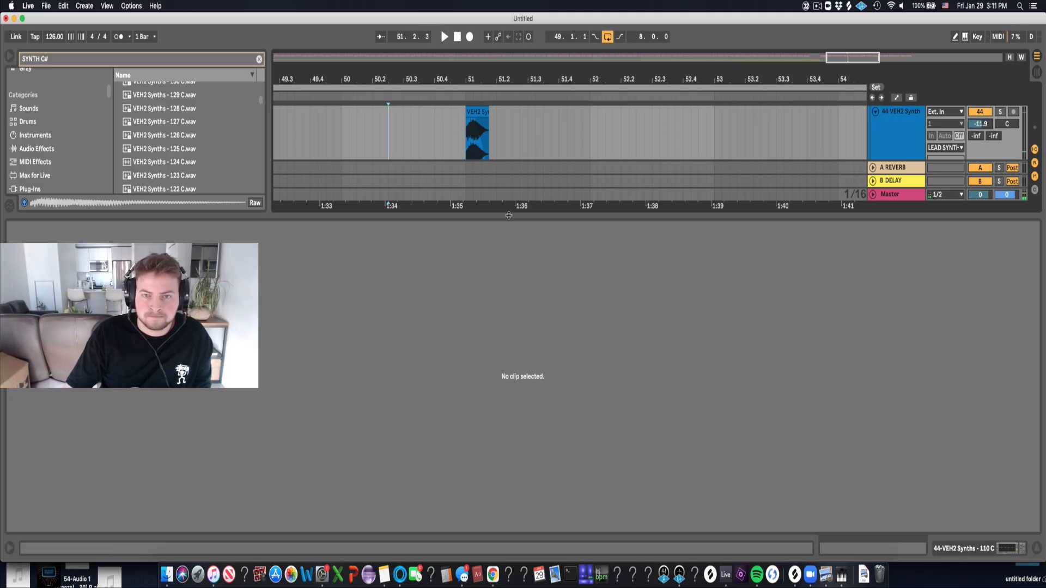
# Shrink the detail view and move the VEH2 Synths - 110 C clip from bar 51 to 52.4.1.
pyautogui.moveTo(509, 215); pyautogui.dragTo(547, 393)
pyautogui.moveTo(510, 81); pyautogui.dragTo(509, 61)
pyautogui.scroll(5, 515, 175)
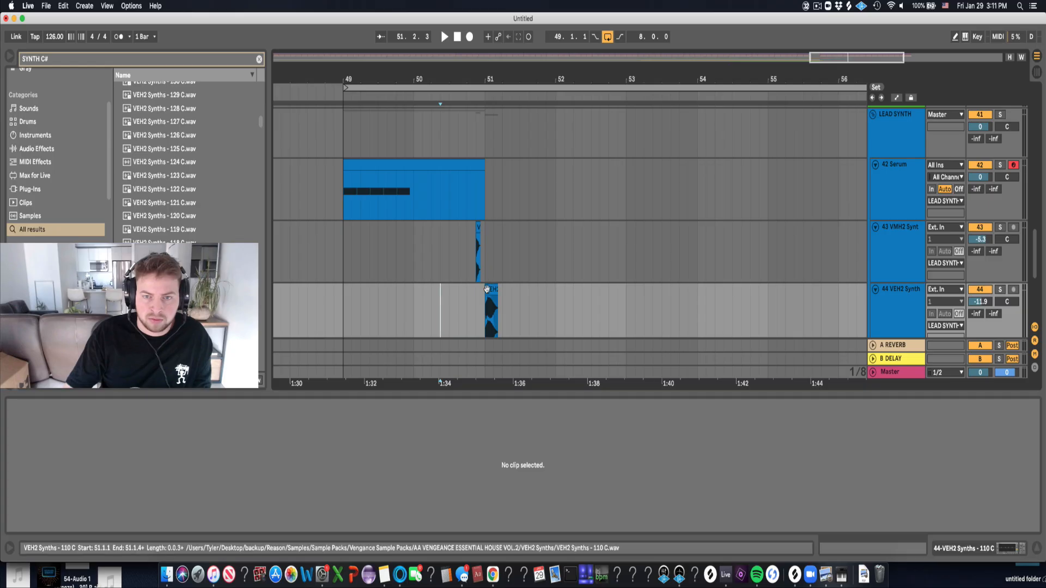
pyautogui.click(489, 292)
pyautogui.moveTo(502, 290); pyautogui.dragTo(626, 289)
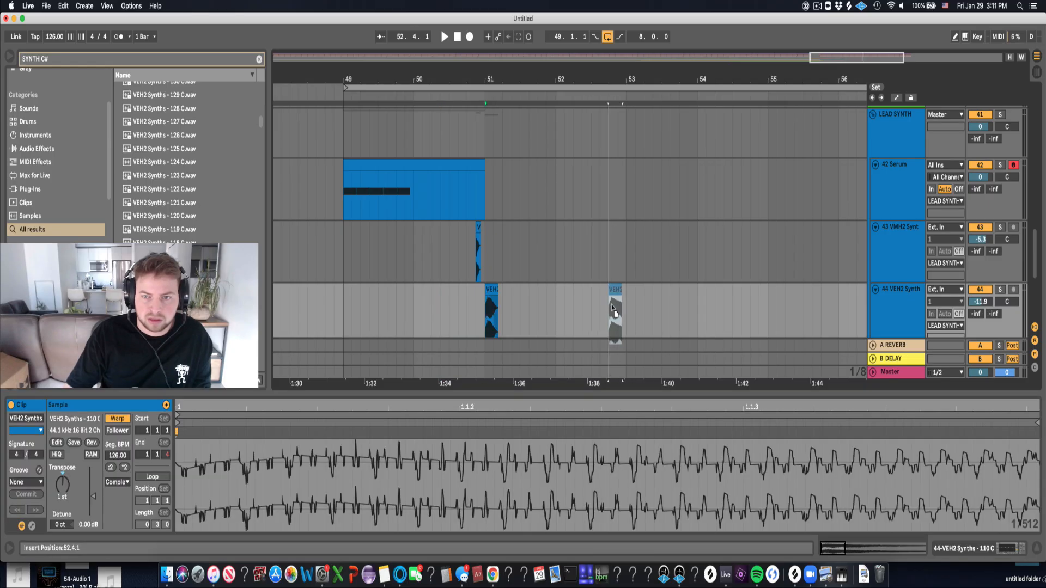
# Play the passage from just before the clip at 52.4.1, then deactivate that clip.
pyautogui.click(594, 308)
pyautogui.press('space')
pyautogui.press('space')
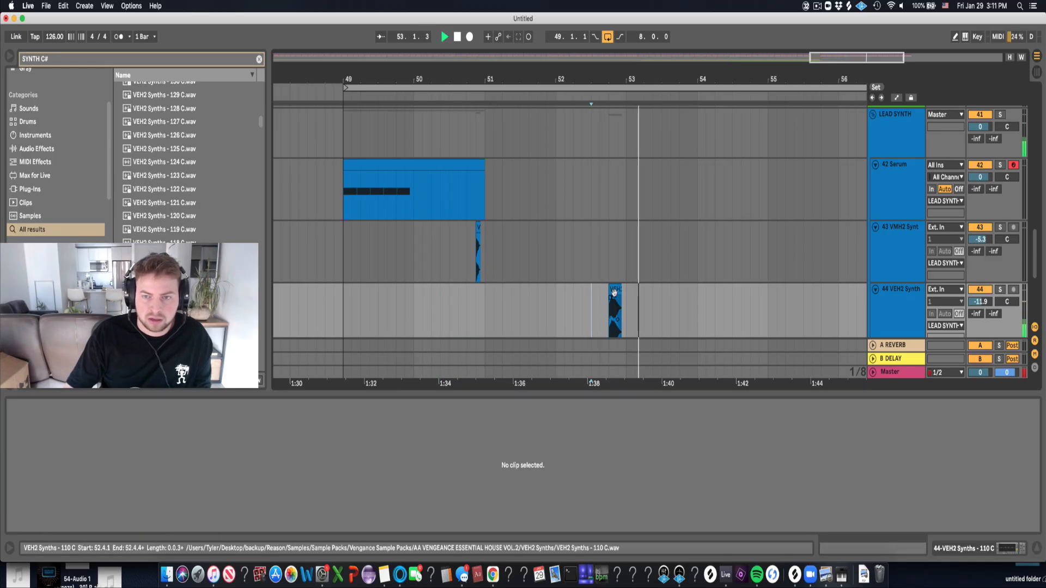
pyautogui.click(615, 285)
pyautogui.press('0')
# Audition the VEH2 Synths samples listed after 110 C to find a replacement sound.
pyautogui.click(165, 351)
pyautogui.scroll(-5, 164, 349)
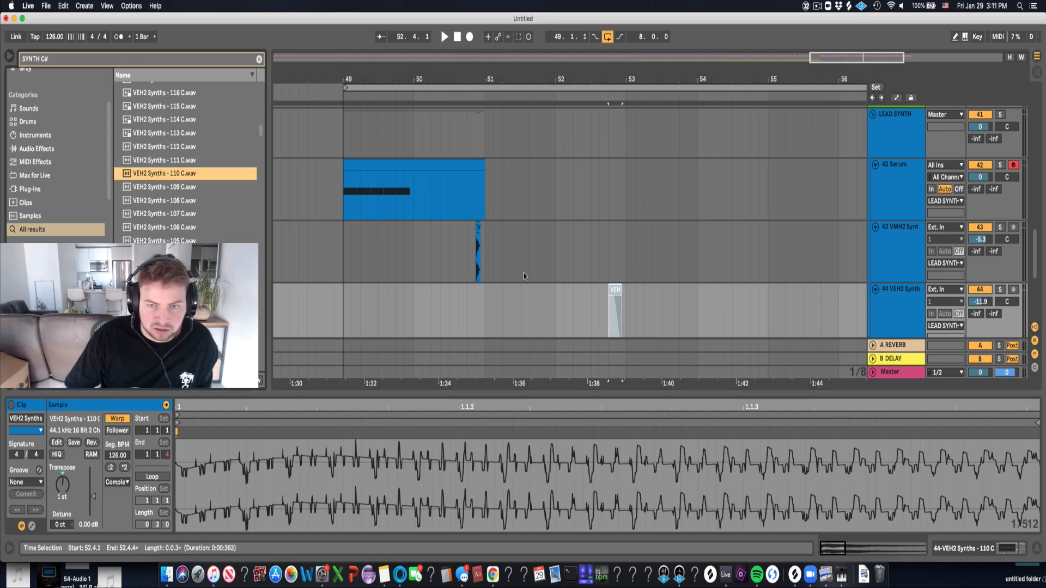
pyautogui.press('Down')
pyautogui.press('Down')
pyautogui.press('Down')
pyautogui.press('Down')
pyautogui.press('Down')
pyautogui.press('Down')
pyautogui.press('Down')
pyautogui.press('Down')
pyautogui.press('Down')
pyautogui.press('Down')
pyautogui.press('Down')
pyautogui.press('Down')
pyautogui.press('Down')
pyautogui.press('Down')
pyautogui.press('Down')
pyautogui.press('Down')
pyautogui.press('Down')
pyautogui.press('Down')
pyautogui.press('Down')
pyautogui.press('Down')
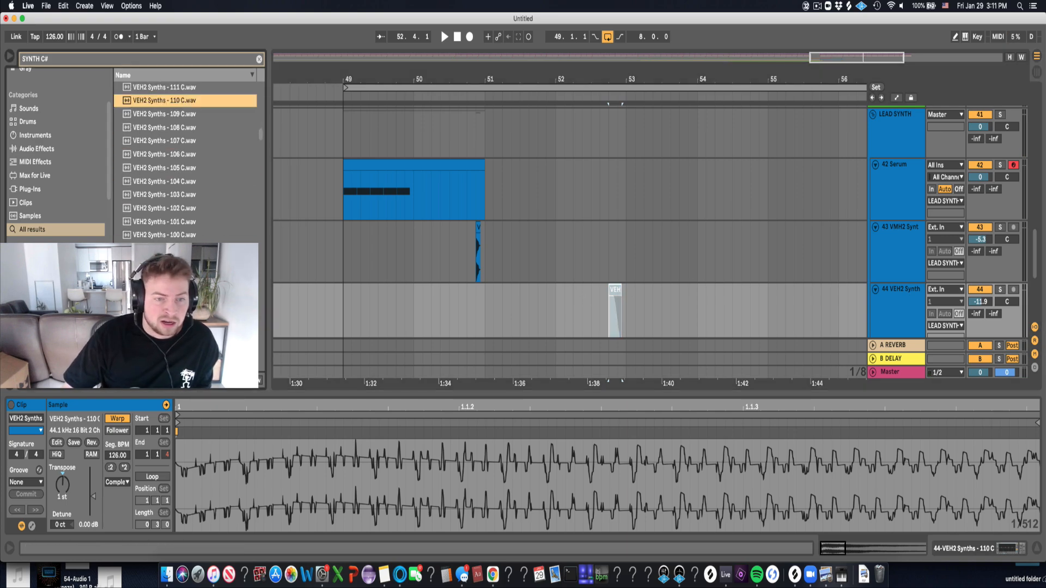
pyautogui.press('Down')
pyautogui.press('Down')
pyautogui.press('Down')
pyautogui.press('Down')
pyautogui.press('Down')
pyautogui.press('Down')
pyautogui.press('Down')
pyautogui.press('Down')
pyautogui.press('Down')
pyautogui.press('Down')
pyautogui.press('Down')
pyautogui.press('Down')
pyautogui.press('Down')
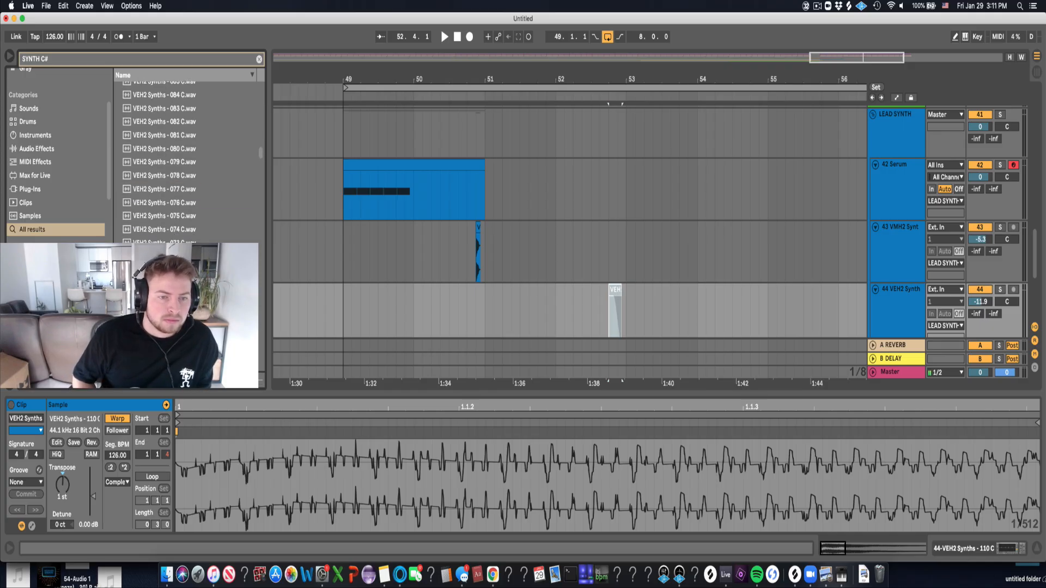
# Place VEH2 Synths - 066 C.wav at 52.4.1, transpose it up 1 semitone and play it back.
pyautogui.click(604, 310)
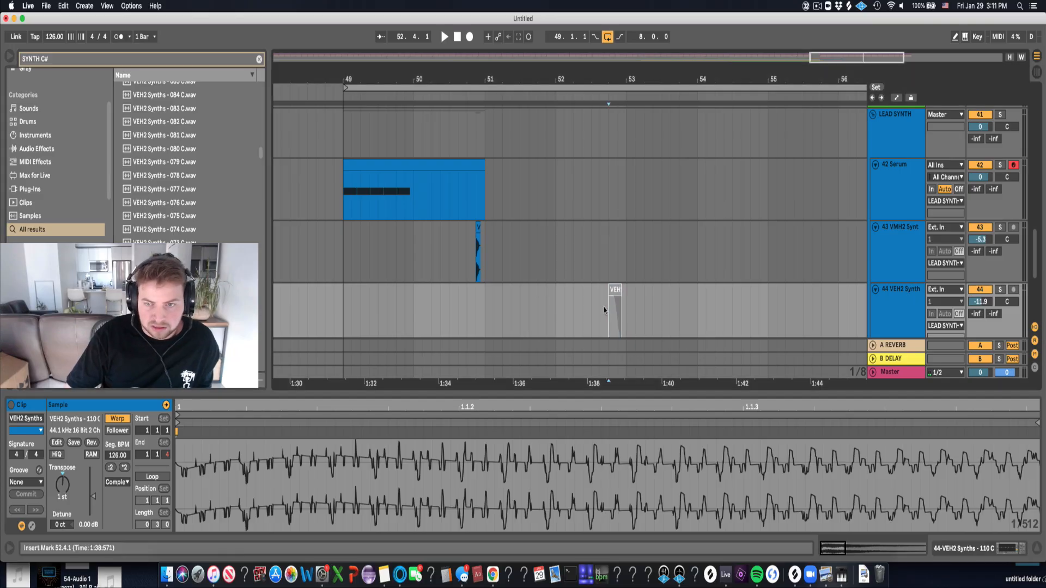
pyautogui.moveTo(606, 312); pyautogui.dragTo(609, 321)
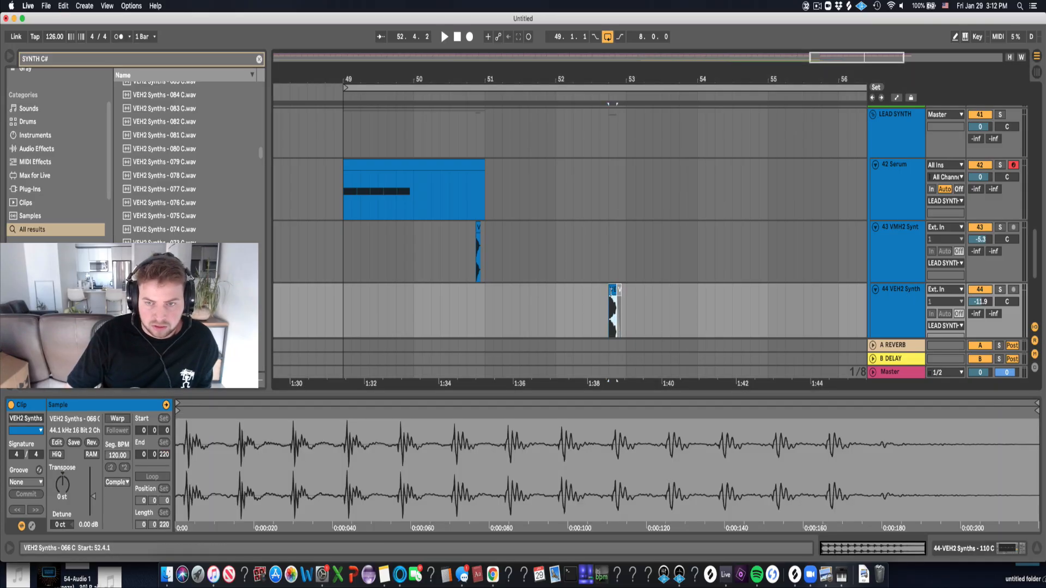
pyautogui.moveTo(63, 484); pyautogui.dragTo(63, 479)
pyautogui.press('space')
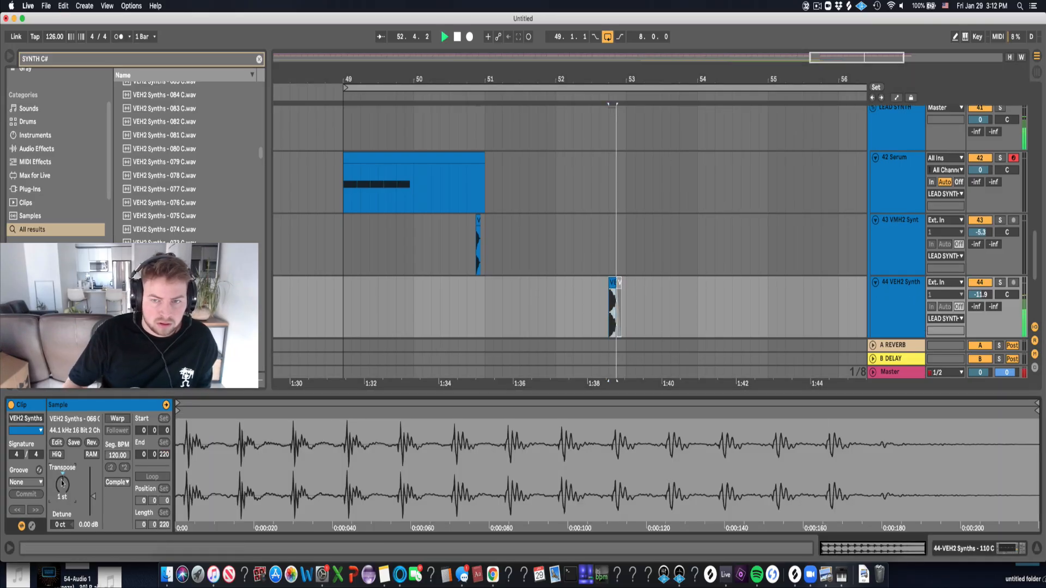
pyautogui.press('space')
pyautogui.press('space')
pyautogui.press('space')
# Repeat a sixteenth-note piece of the VEH2 Synths - 066 C clip from 52.4 to bar 53, making four consecutive clips.
pyautogui.moveTo(620, 79); pyautogui.dragTo(620, 130)
pyautogui.click(584, 312)
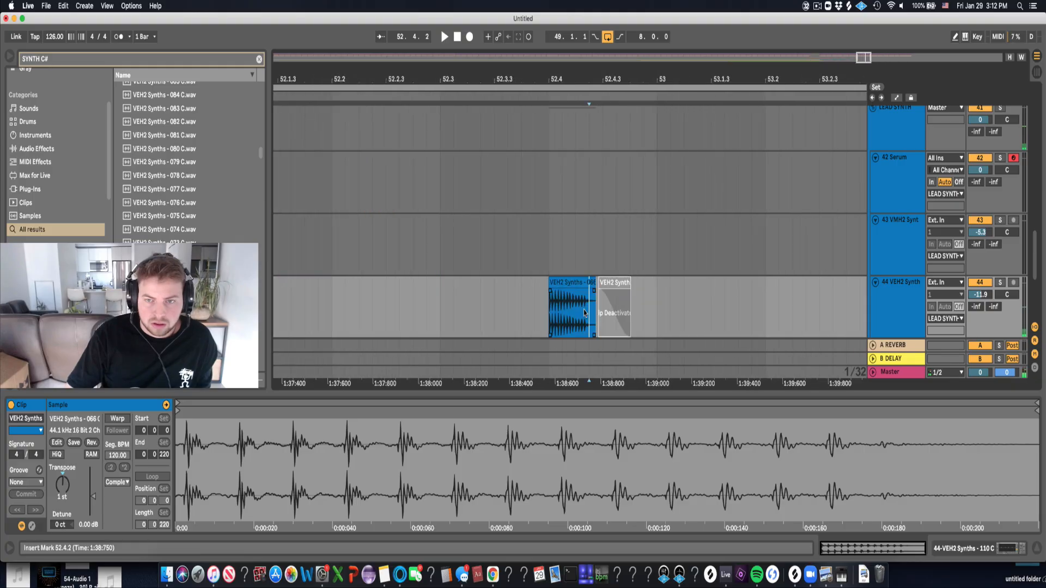
pyautogui.press('super+d')
pyautogui.press('super+d')
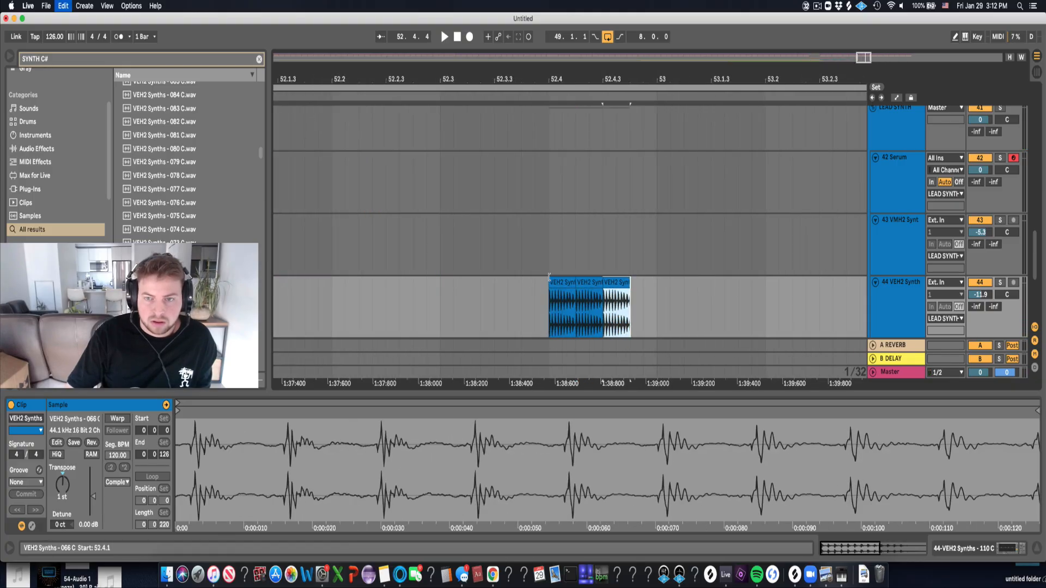
pyautogui.press('super+d')
# Play the repeated synth clips and raise the VEH2 Synth track volume to -6.6 dB.
pyautogui.click(527, 305)
pyautogui.press('space')
pyautogui.press('space')
pyautogui.press('space')
pyautogui.moveTo(980, 294); pyautogui.dragTo(980, 284)
pyautogui.press('space')
pyautogui.press('space')
# Clear the browser search, add Auto Filter to the VEH2 Synth track and lower its filter frequency to 264 Hz.
pyautogui.click(907, 296)
pyautogui.press('space')
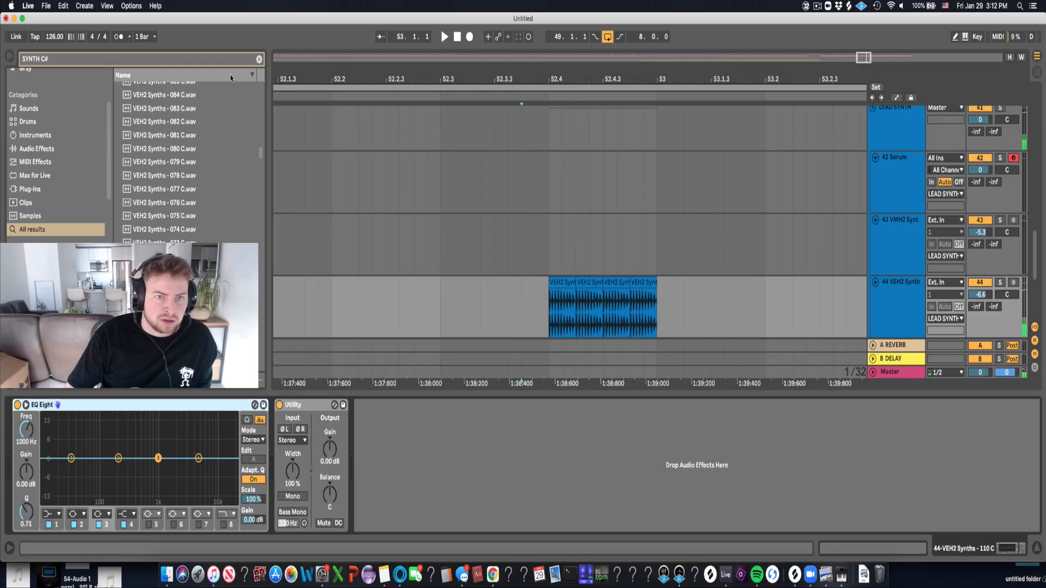
pyautogui.click(258, 60)
pyautogui.click(40, 236)
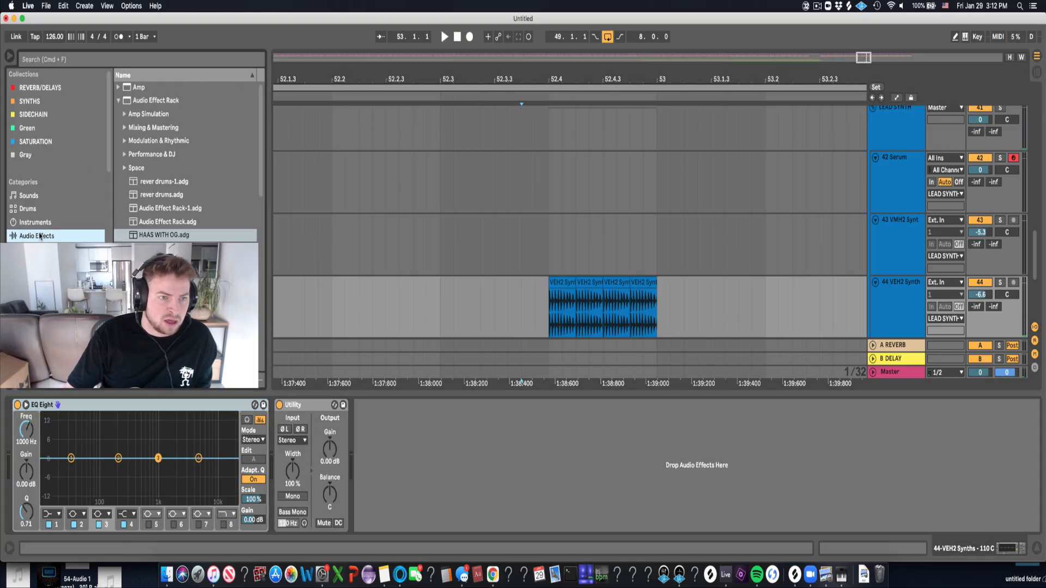
pyautogui.moveTo(158, 316); pyautogui.dragTo(544, 319)
pyautogui.moveTo(502, 445); pyautogui.dragTo(502, 504)
# Show the Auto Filter frequency automation, ramp it from 264 Hz at 52.4 to 19.9 kHz at bar 53, and play it back.
pyautogui.rightClick(502, 443)
pyautogui.click(531, 461)
pyautogui.click(549, 327)
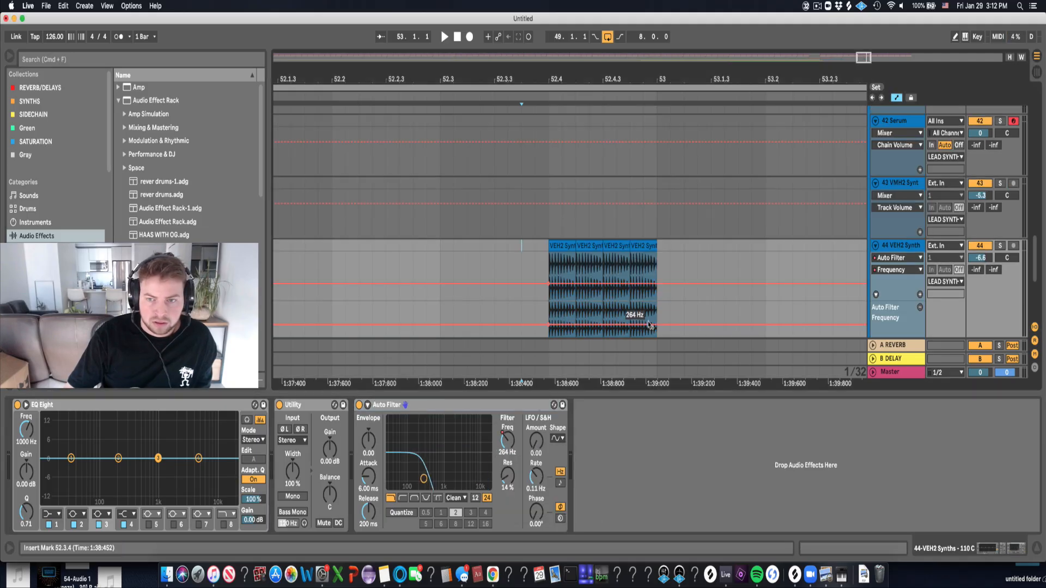
pyautogui.moveTo(657, 327); pyautogui.dragTo(657, 303)
pyautogui.press('space')
pyautogui.press('space')
pyautogui.press('space')
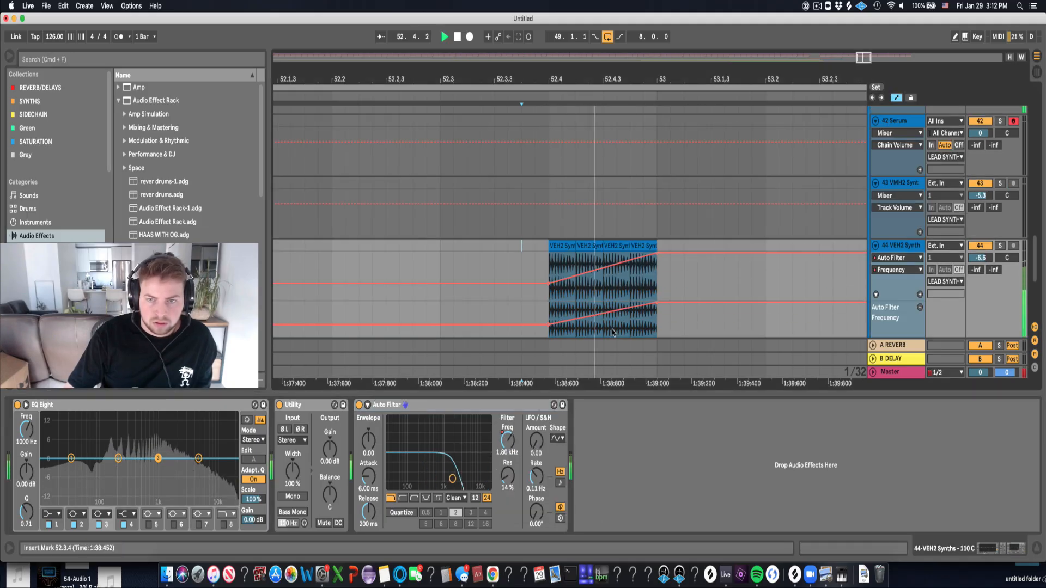
pyautogui.press('space')
pyautogui.scroll(-10, 620, 218)
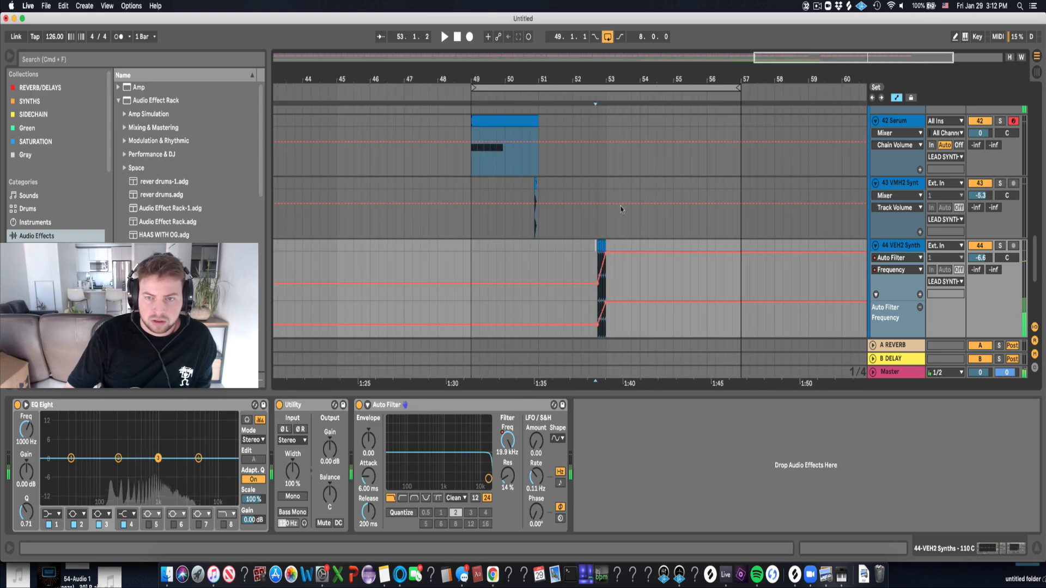
# Collapse the 42 Serum, 43 VMH2 Synth and 44 VEH2 Synth tracks in the LEAD SYNTH group.
pyautogui.click(481, 124)
pyautogui.click(605, 243)
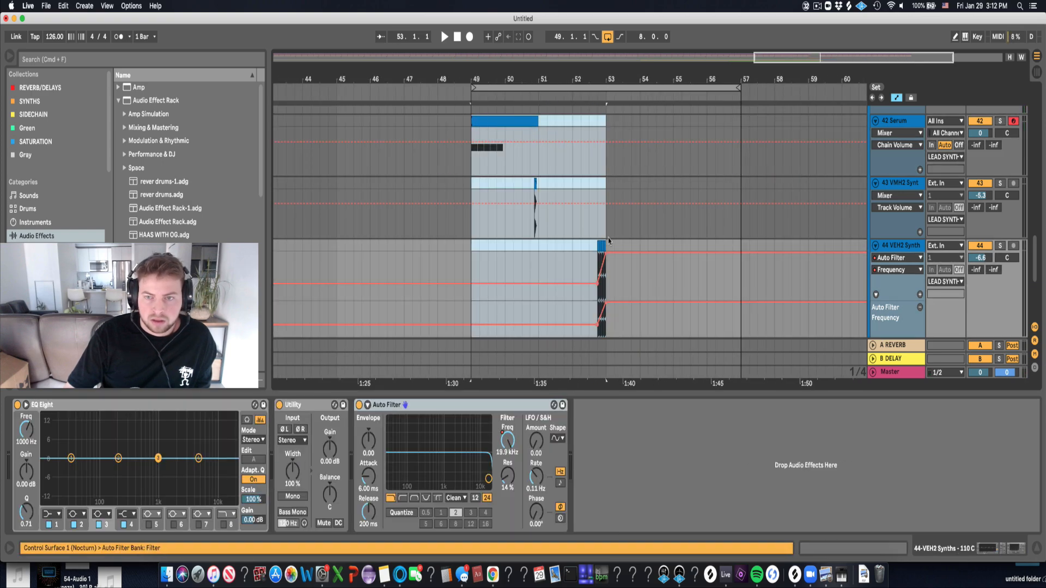
pyautogui.click(757, 212)
pyautogui.click(875, 122)
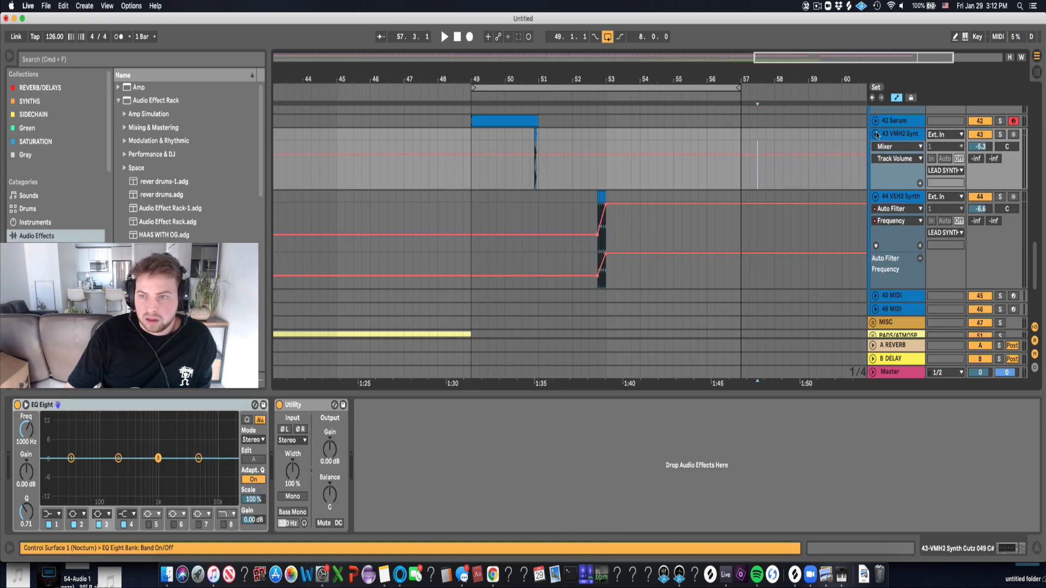
pyautogui.click(875, 135)
pyautogui.click(875, 148)
# Expand the KICK group and play from bar 55 to check its EQ Eight Device On automation around bar 56.
pyautogui.scroll(5, 549, 219)
pyautogui.scroll(-2, 550, 279)
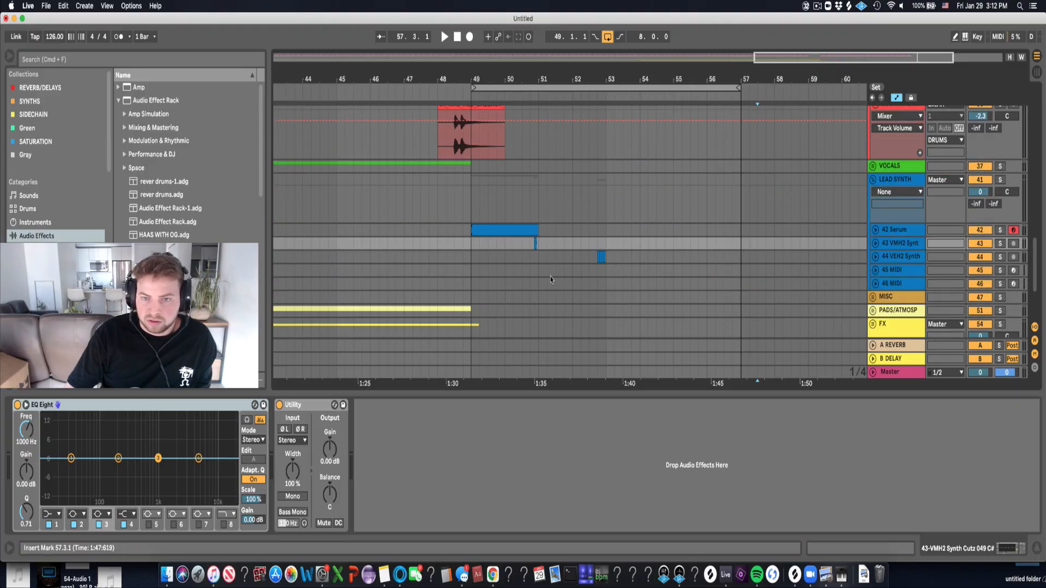
pyautogui.scroll(10, 550, 280)
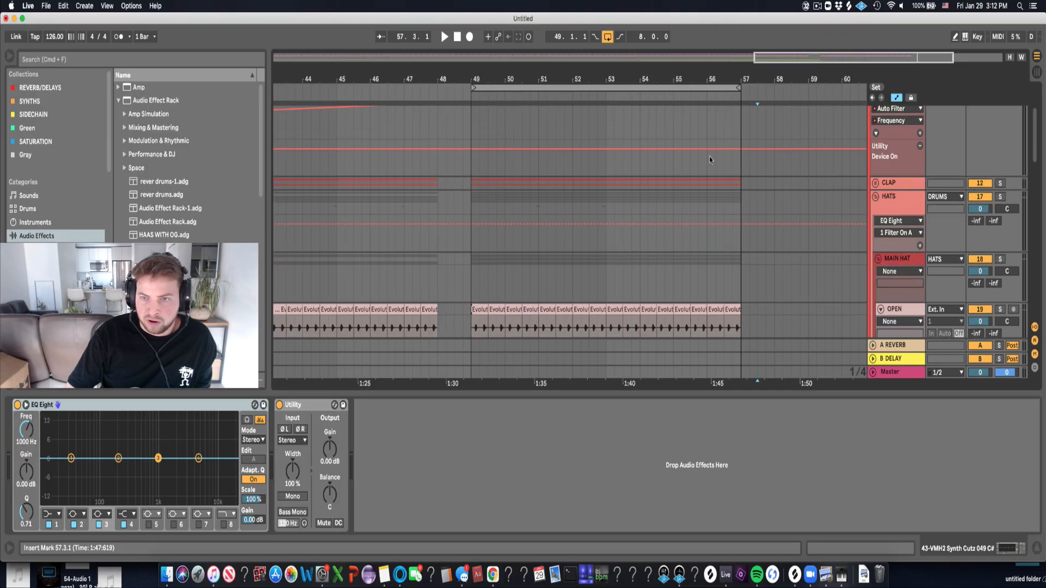
pyautogui.scroll(4, 700, 158)
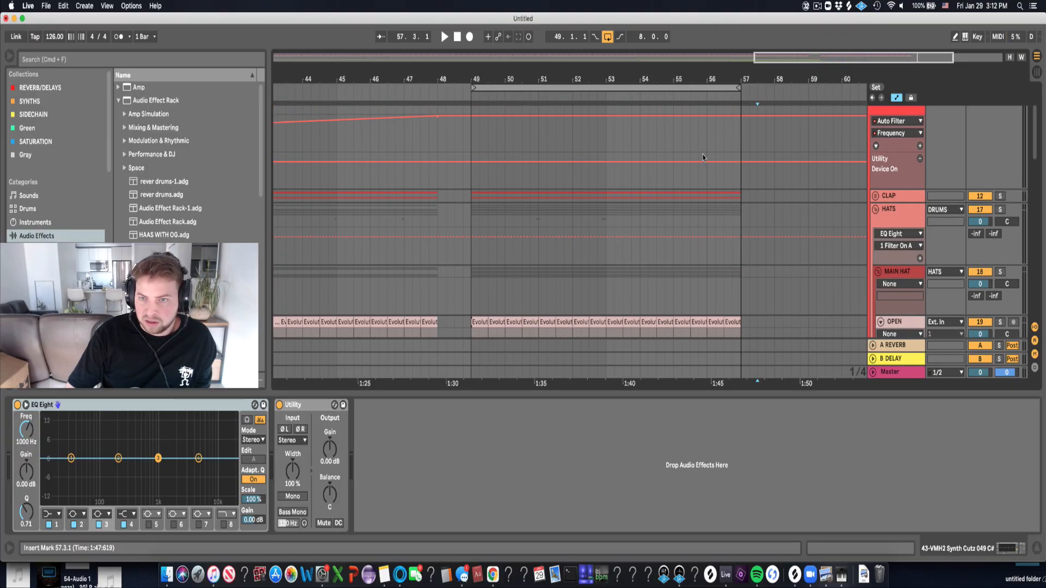
pyautogui.click(884, 127)
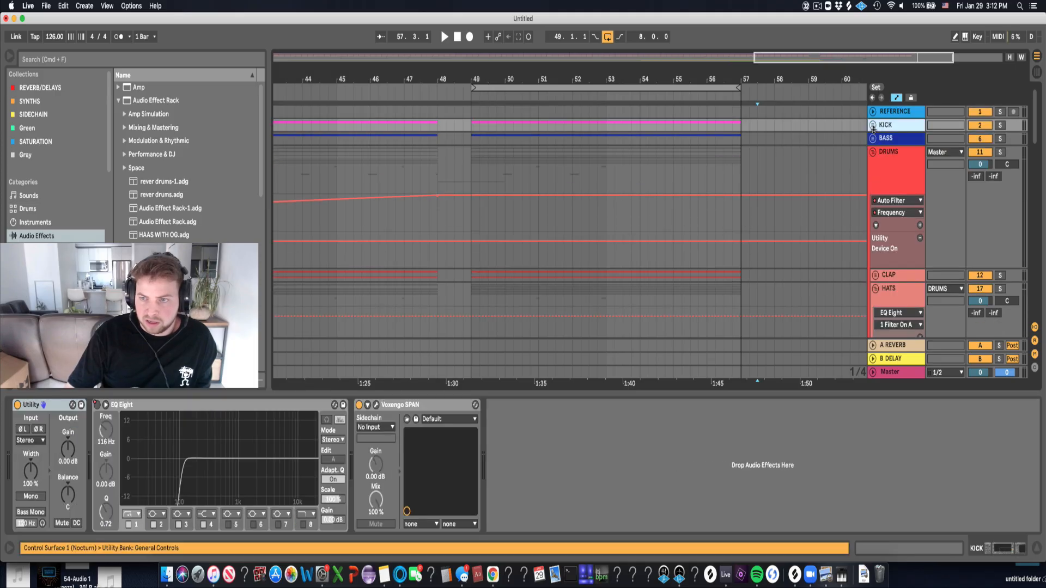
pyautogui.click(873, 127)
pyautogui.moveTo(700, 194); pyautogui.dragTo(697, 175)
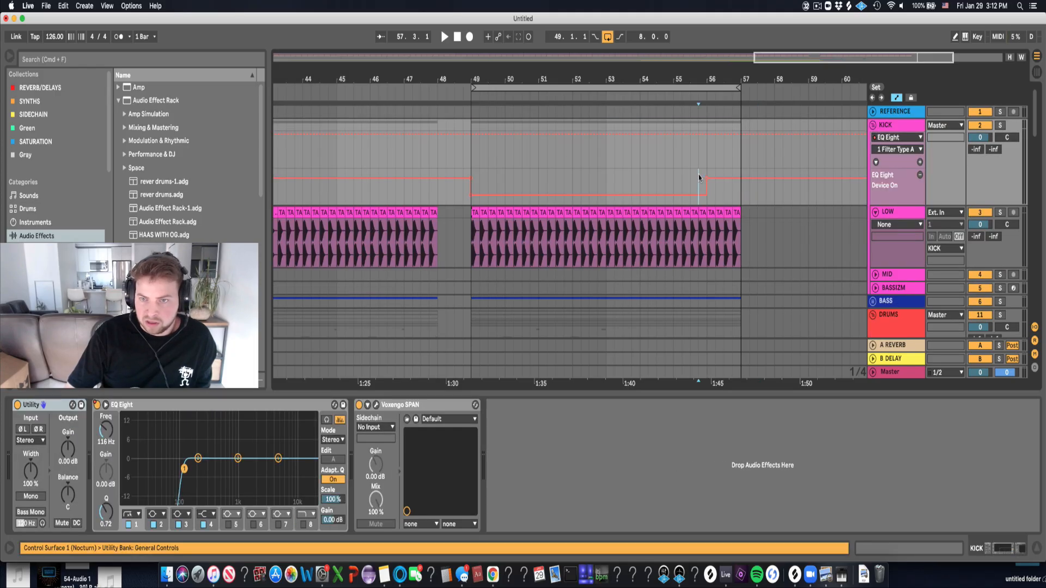
pyautogui.click(675, 182)
pyautogui.press('space')
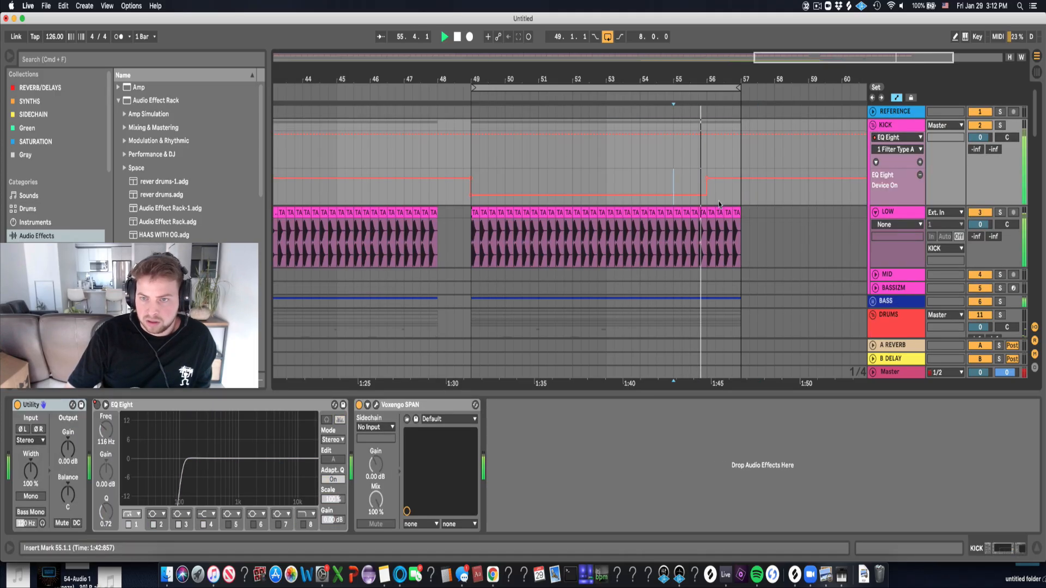
pyautogui.scroll(-3, 719, 204)
pyautogui.press('space')
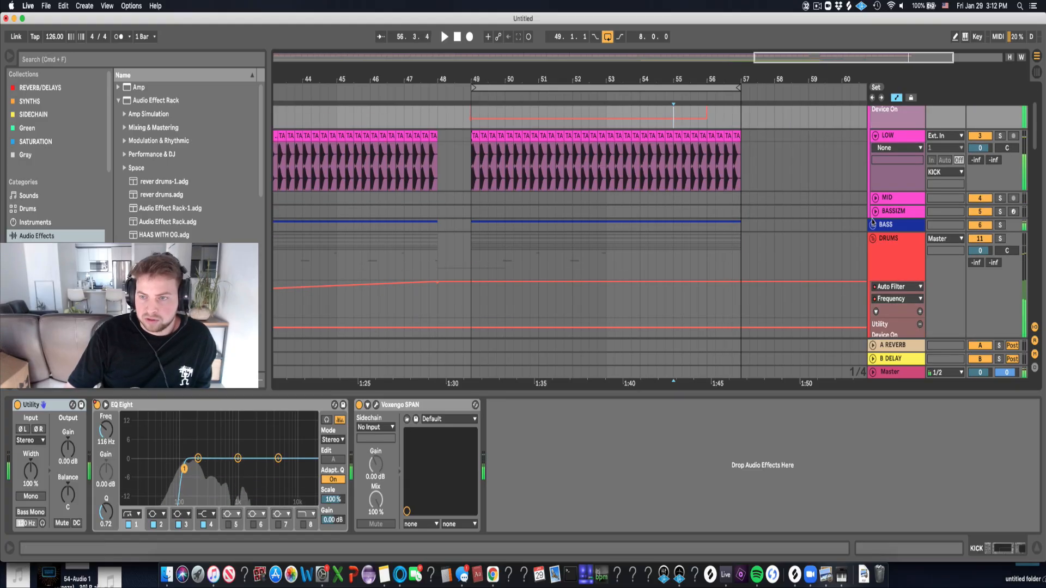
# Open the BASS group, ramp BASS 1's EQ Eight frequency automation from 352 Hz at 52.3 to about 3.71 kHz at bar 53, and play it.
pyautogui.click(873, 225)
pyautogui.moveTo(708, 260); pyautogui.dragTo(708, 245)
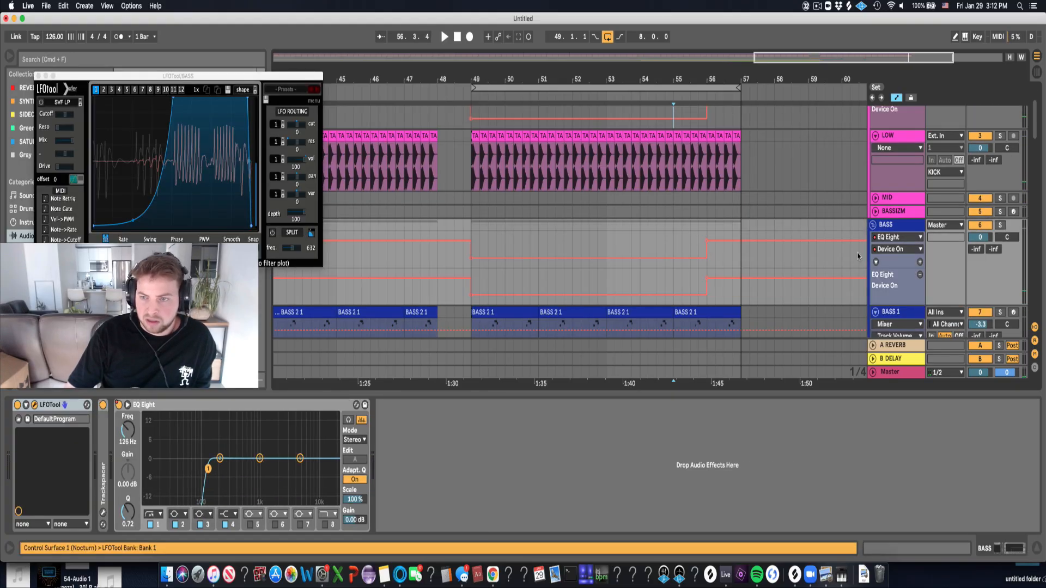
pyautogui.scroll(-3, 857, 257)
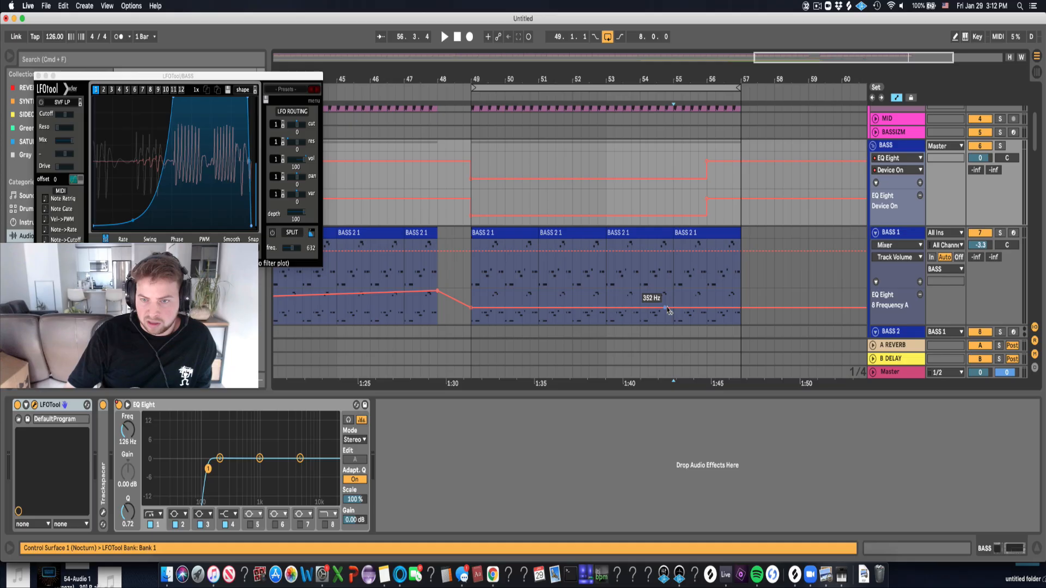
pyautogui.click(589, 309)
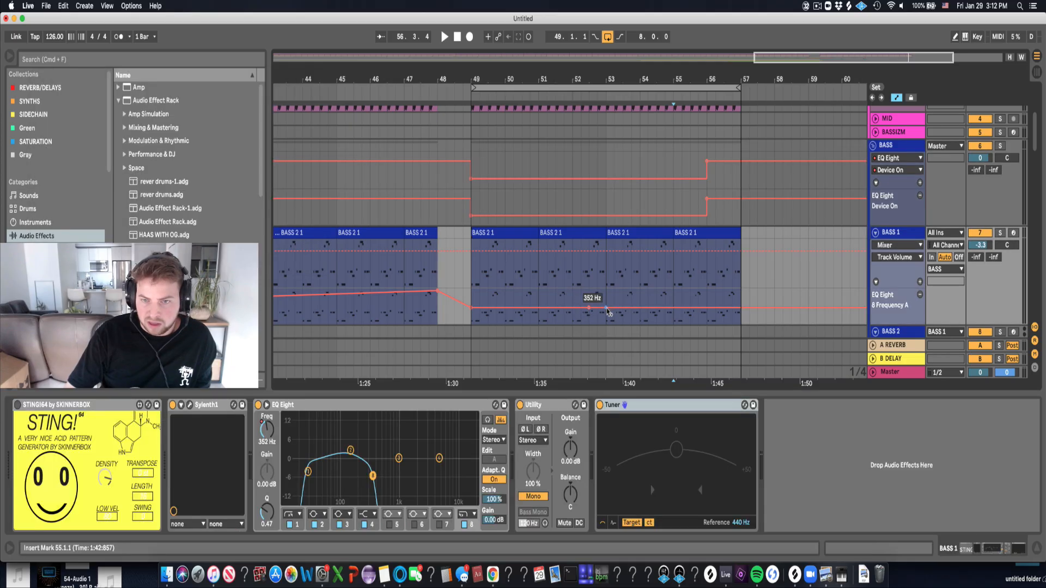
pyautogui.moveTo(597, 313); pyautogui.dragTo(606, 291)
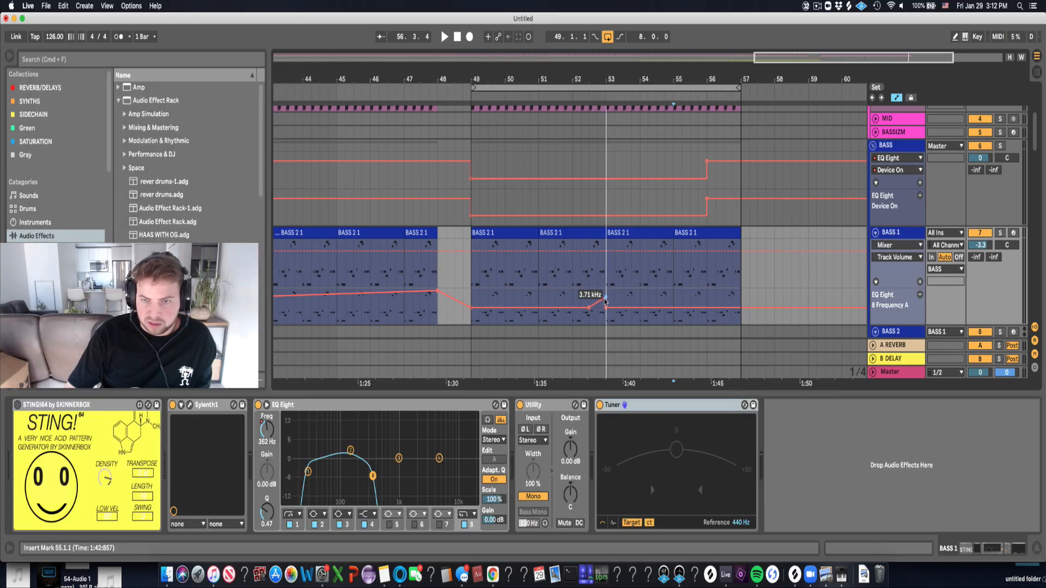
pyautogui.click(589, 308)
pyautogui.press('space')
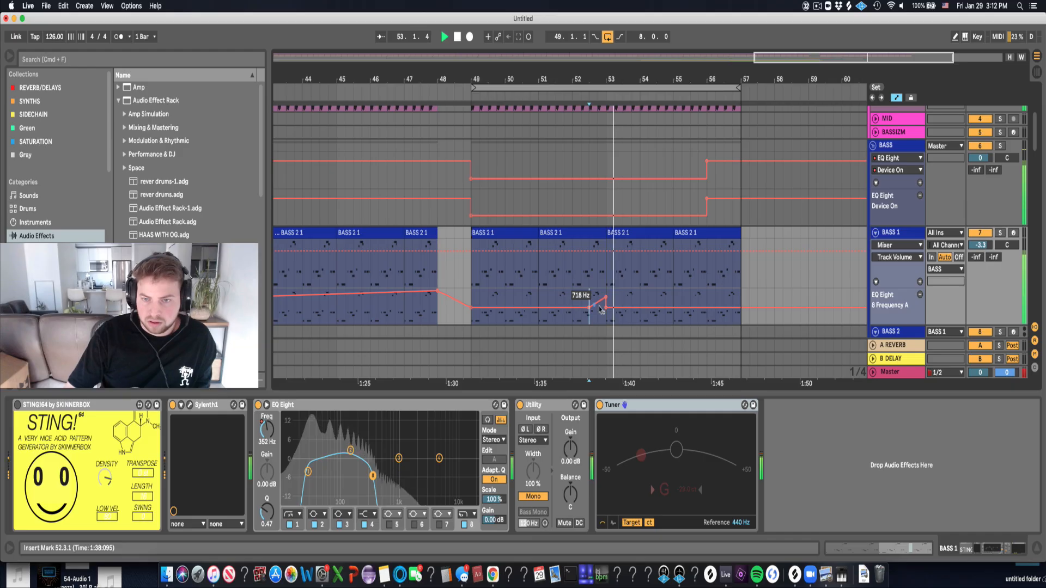
# Ramp BASS 1's EQ Eight frequency automation up to 2.71 kHz at bar 57, stop playback and collapse the BASS group.
pyautogui.moveTo(685, 309); pyautogui.dragTo(741, 299)
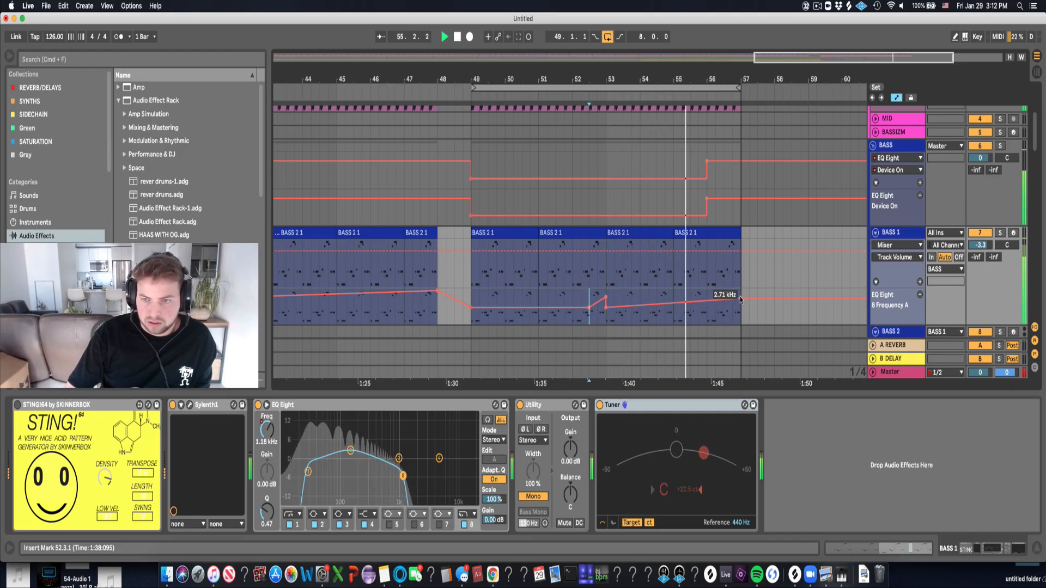
pyautogui.click(872, 146)
pyautogui.press('space')
# Collapse DRUMS, copy its one-bar section at bar 48 to bar 56, and play it.
pyautogui.click(707, 191)
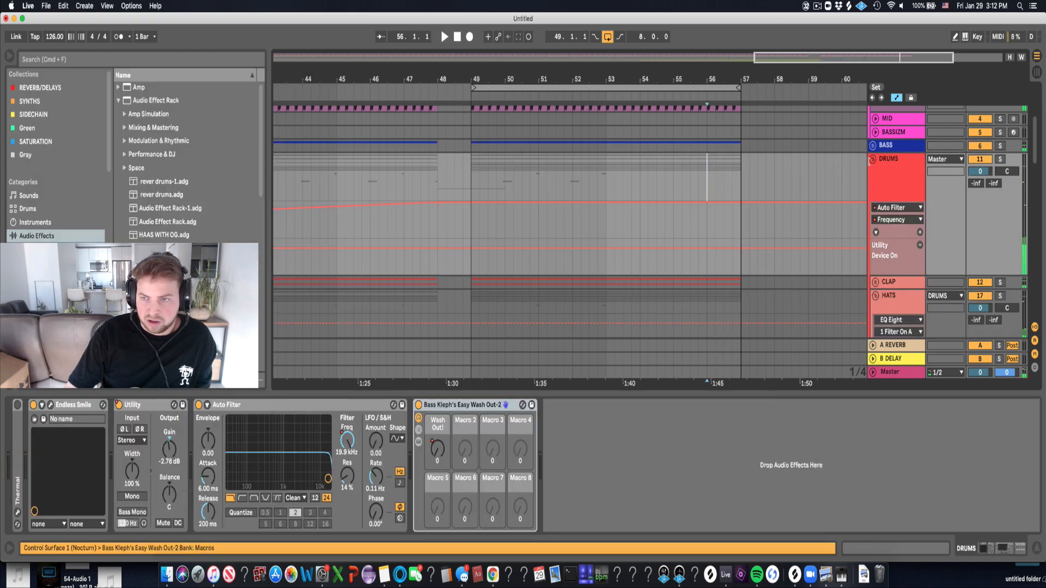
pyautogui.click(872, 159)
pyautogui.moveTo(441, 180); pyautogui.dragTo(468, 186)
pyautogui.click(706, 180)
pyautogui.press('super+v')
pyautogui.press('space')
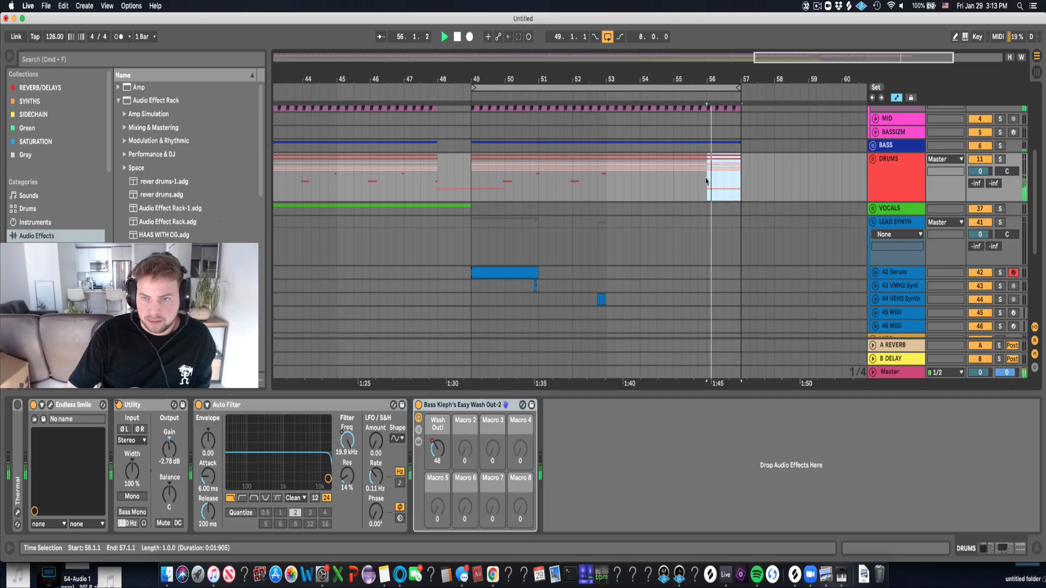
# Show DRUMS' Wash Out! automation from Bass Kleph's Easy Wash Out-2, remove the peak at bar 56 and play from 55.4.
pyautogui.click(872, 159)
pyautogui.press('space')
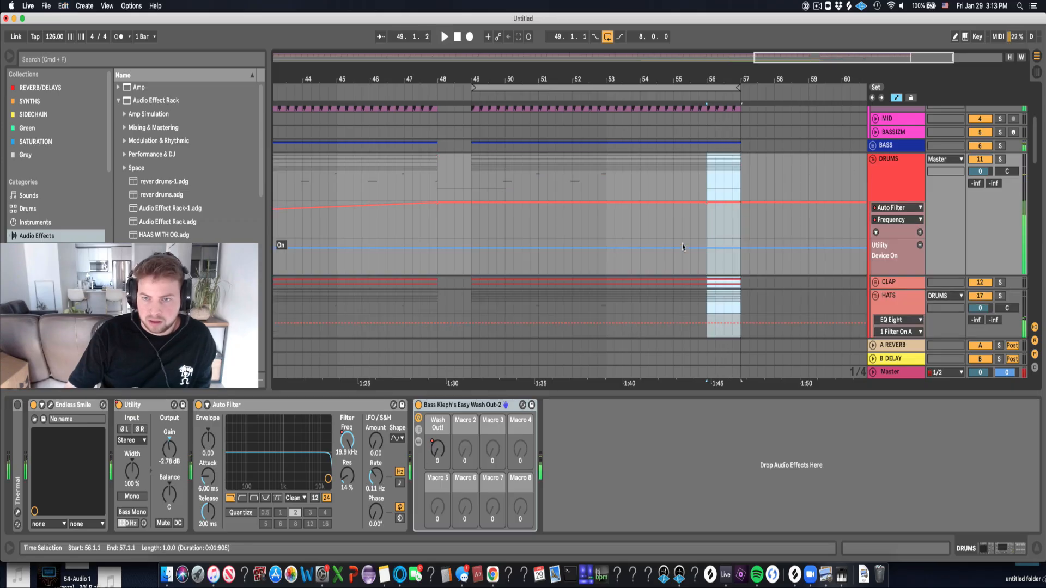
pyautogui.click(888, 207)
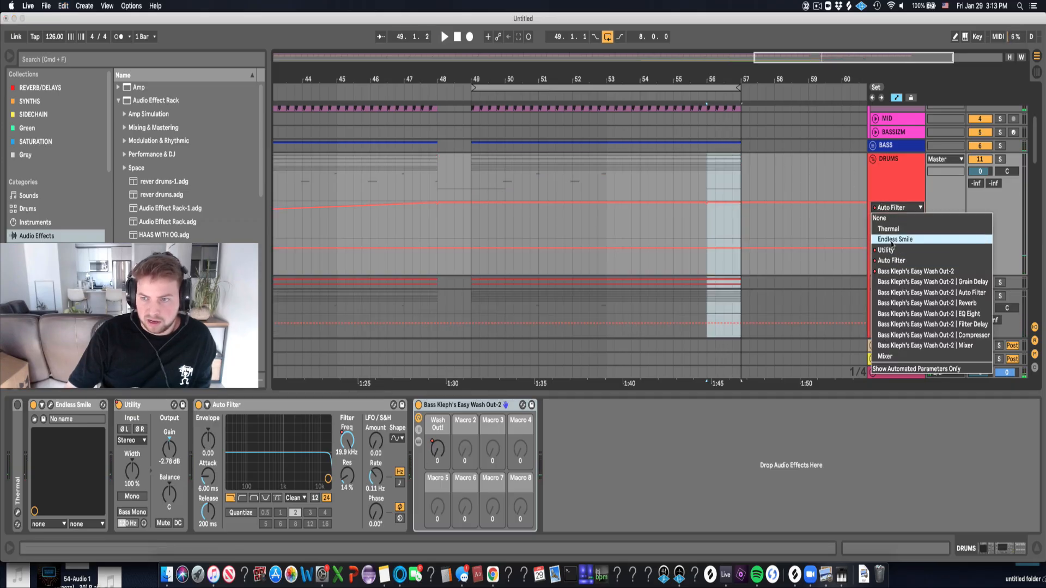
pyautogui.click(899, 268)
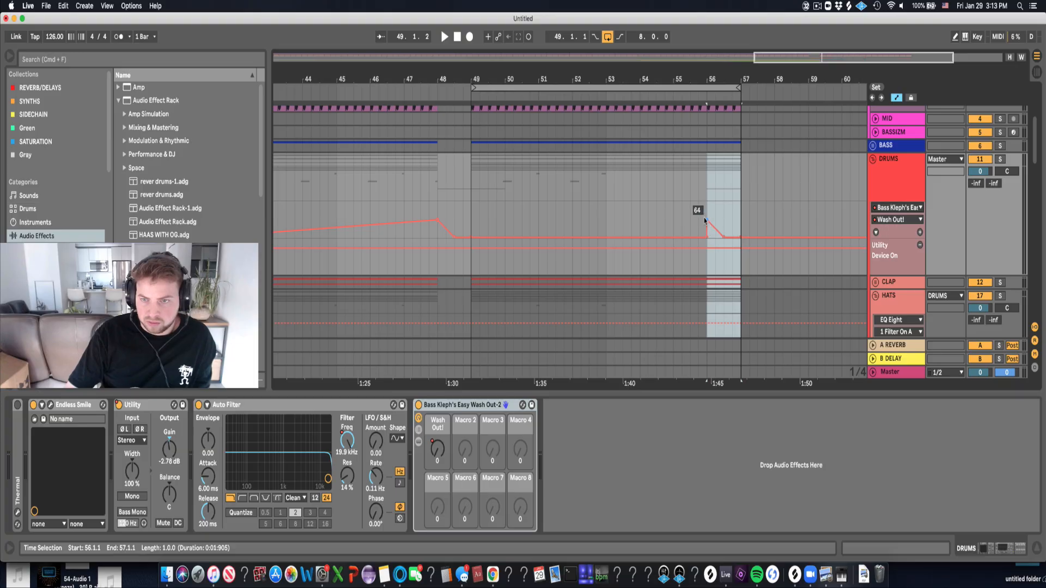
pyautogui.click(705, 220)
pyautogui.click(698, 216)
pyautogui.press('space')
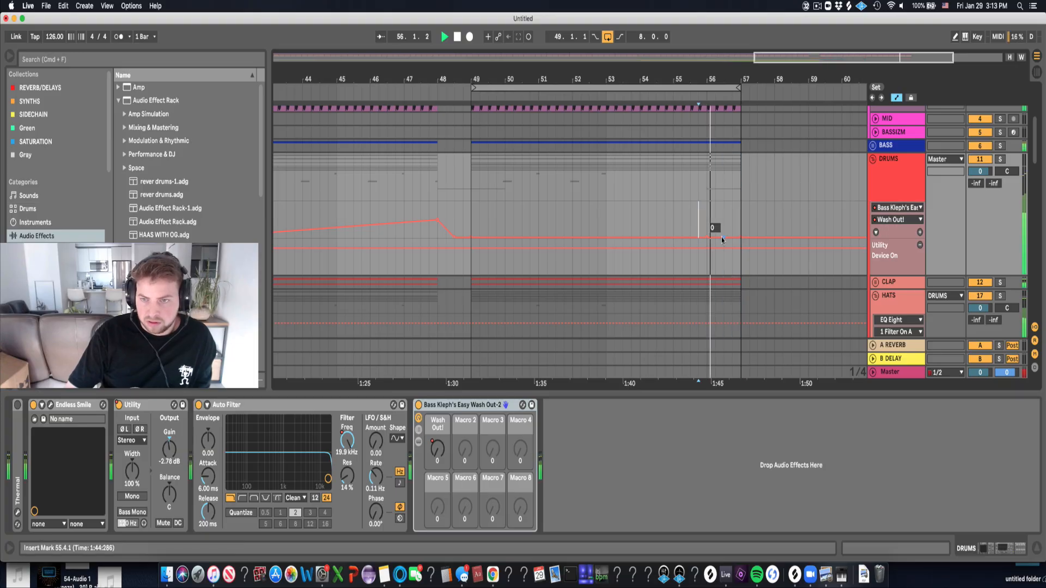
# Ramp the DRUMS Wash Out! automation up from 0 at bar 56 to a peak at bar 57.
pyautogui.moveTo(714, 227); pyautogui.dragTo(739, 222)
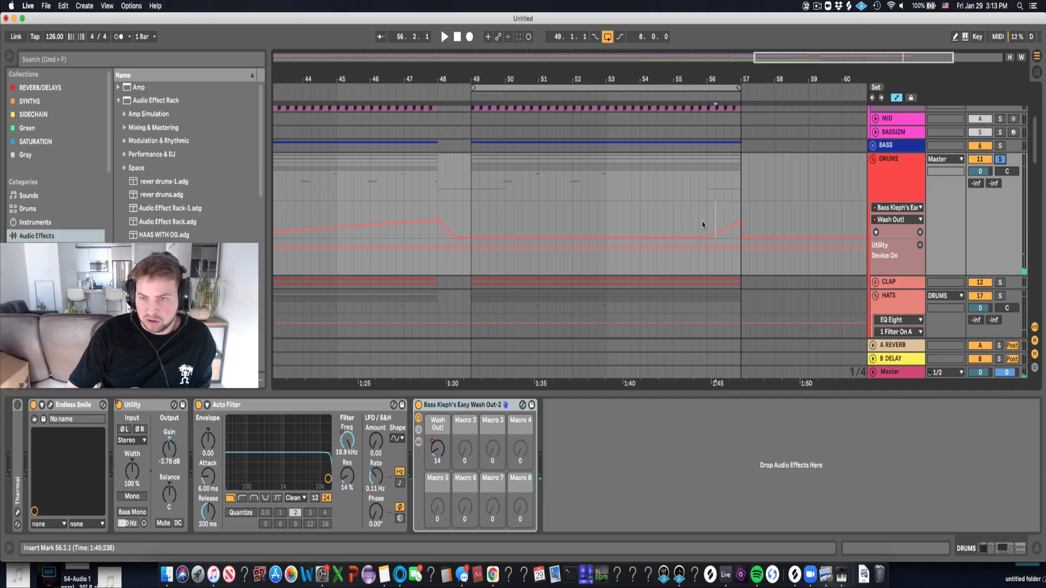
pyautogui.moveTo(708, 224); pyautogui.dragTo(726, 221)
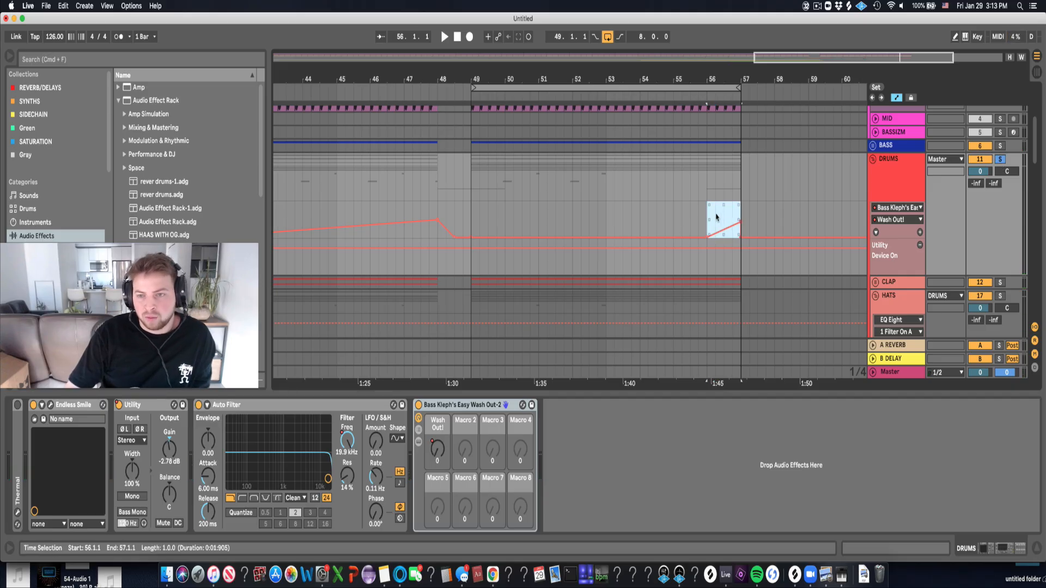
pyautogui.click(699, 225)
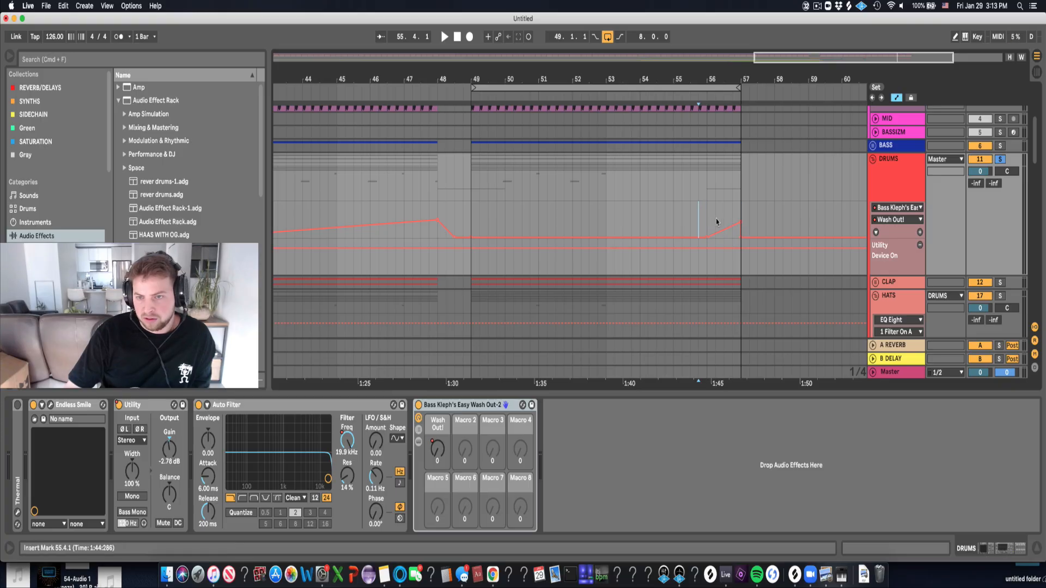
# Extend the loop from bar 49 to 61.3, take DRUMS out of solo and play the drop, collapsing the DRUMS group.
pyautogui.moveTo(739, 88); pyautogui.dragTo(658, 104)
pyautogui.press('space')
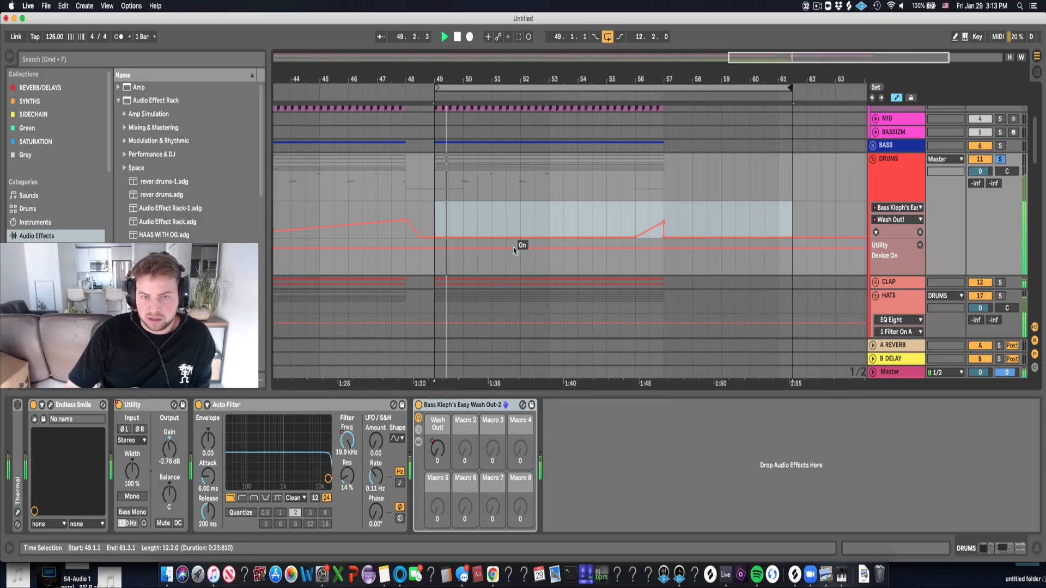
pyautogui.click(1001, 159)
pyautogui.press('space')
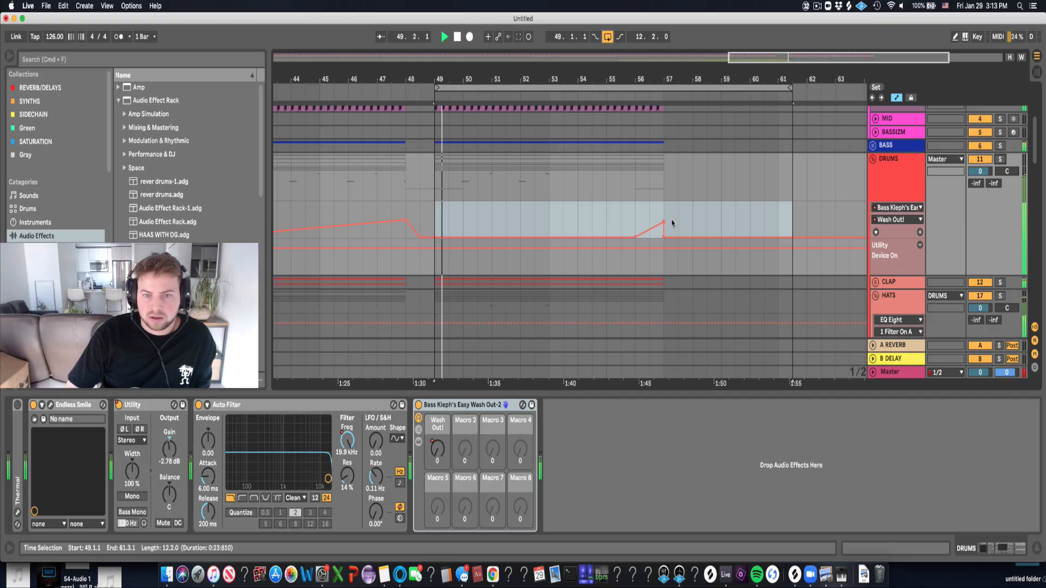
pyautogui.click(873, 159)
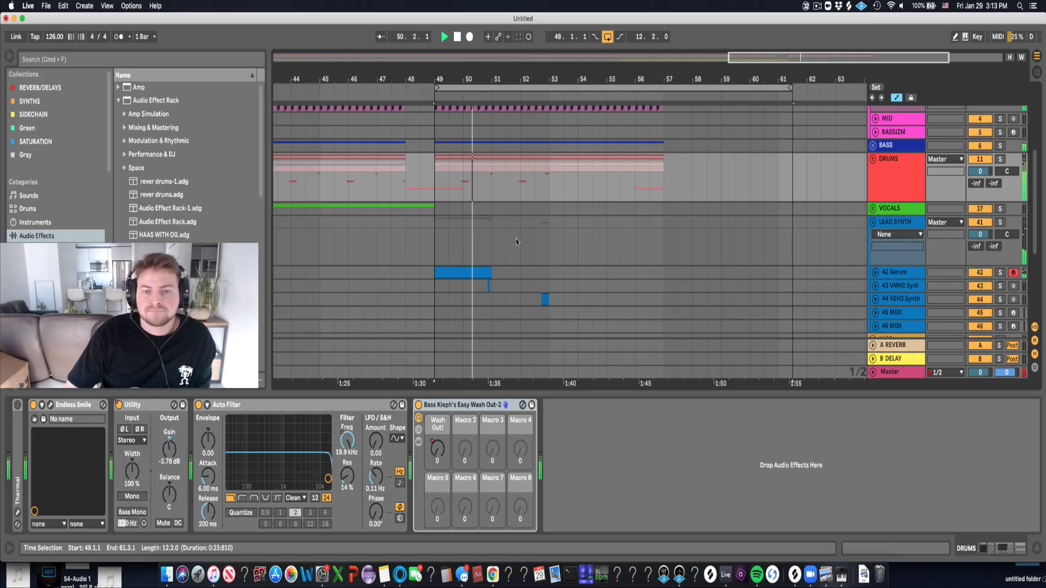
# Duplicate bars 49 to 53 of the 43 VMH2 Synth track so the one-shot repeats in bars 53 to 57.
pyautogui.scroll(-3, 516, 241)
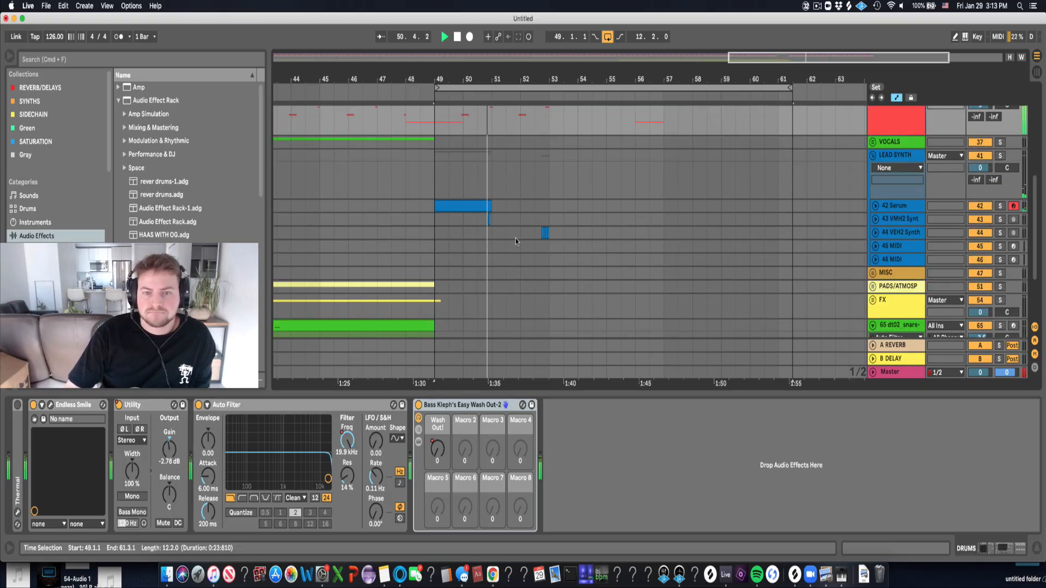
pyautogui.click(483, 220)
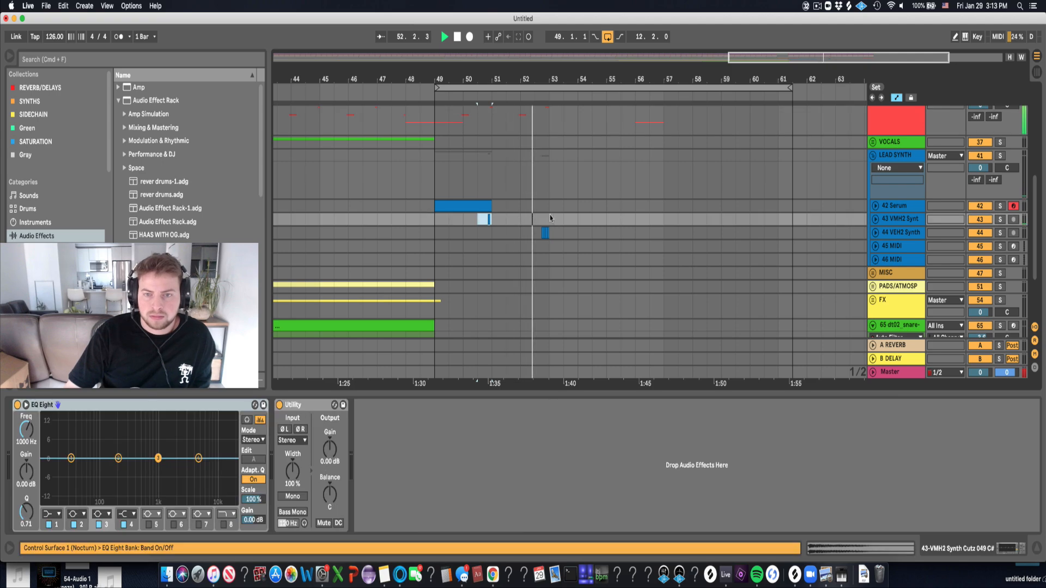
pyautogui.moveTo(436, 220); pyautogui.dragTo(555, 219)
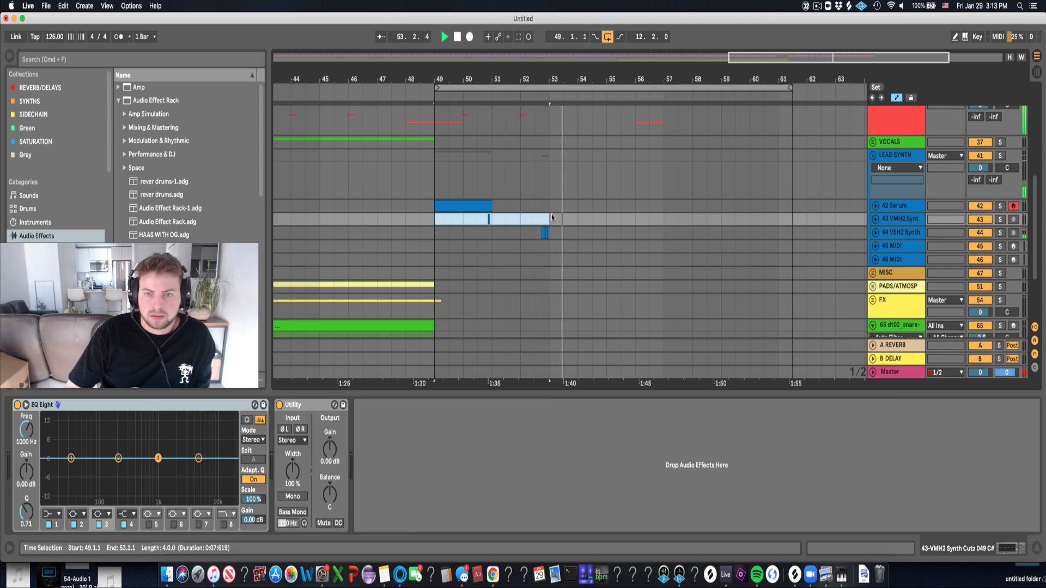
pyautogui.press('super+d')
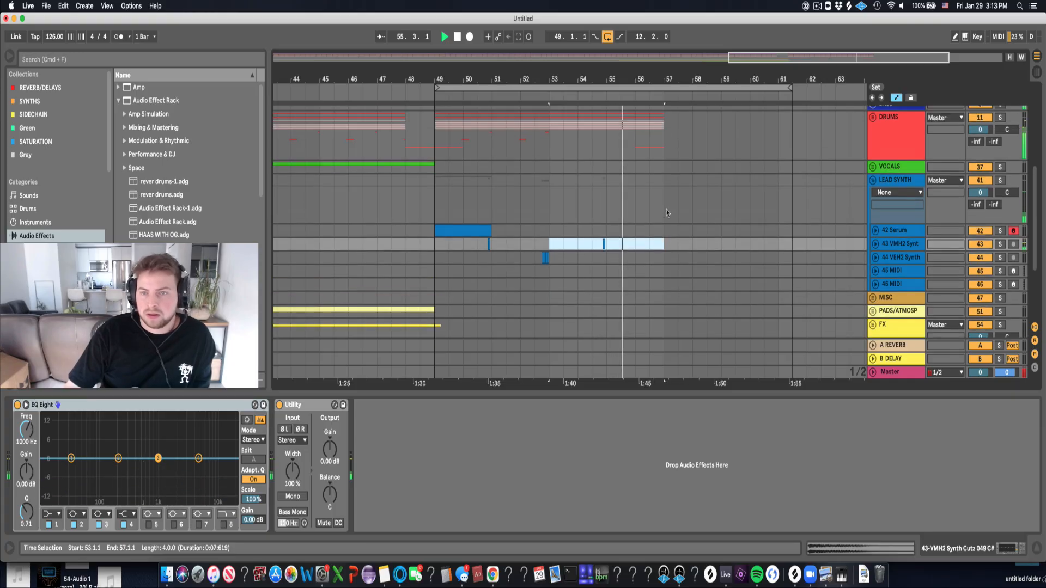
# Stop playback, collapse the LEAD SYNTH and KICK groups, and place the insert marker at bar 57 on LEAD SYNTH.
pyautogui.scroll(2, 654, 217)
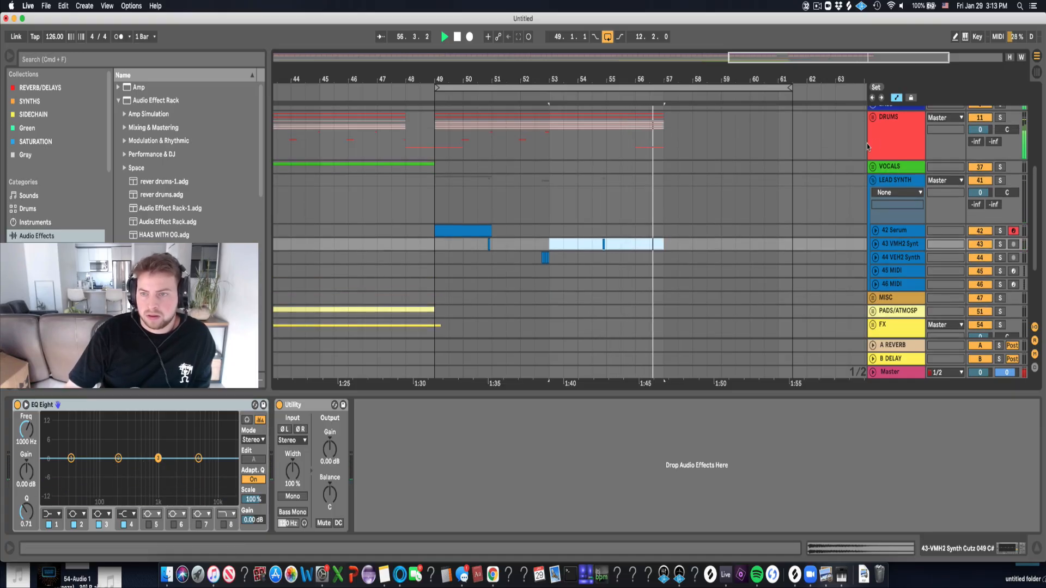
pyautogui.click(874, 180)
pyautogui.press('space')
pyautogui.scroll(2, 636, 192)
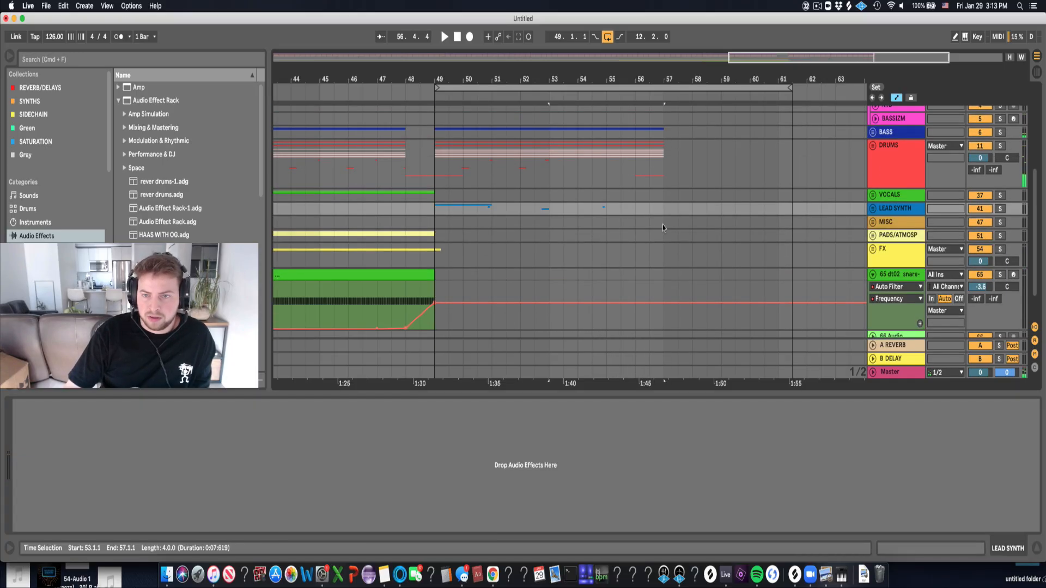
pyautogui.scroll(10, 663, 228)
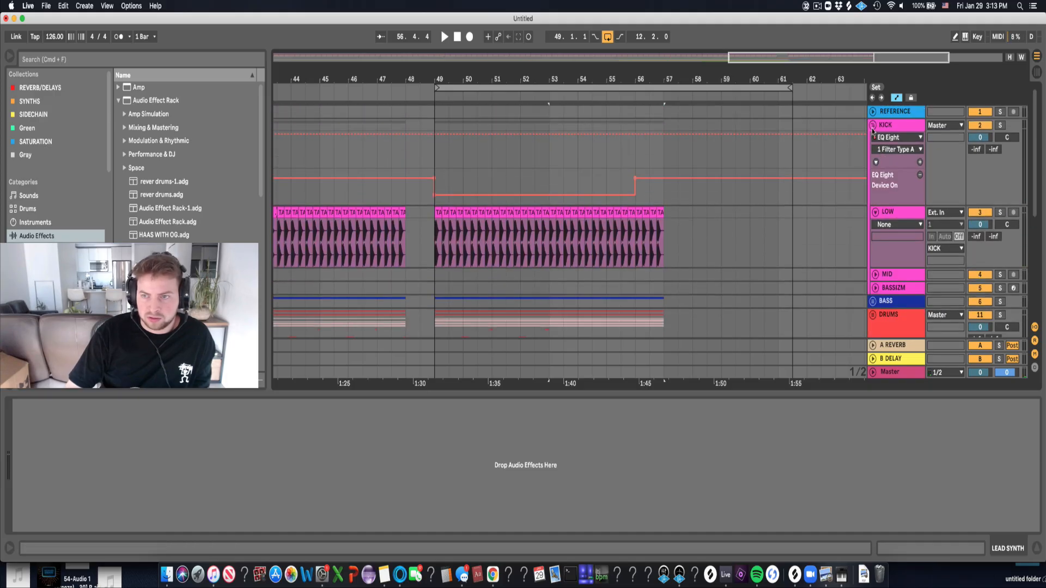
pyautogui.click(872, 125)
pyautogui.click(664, 214)
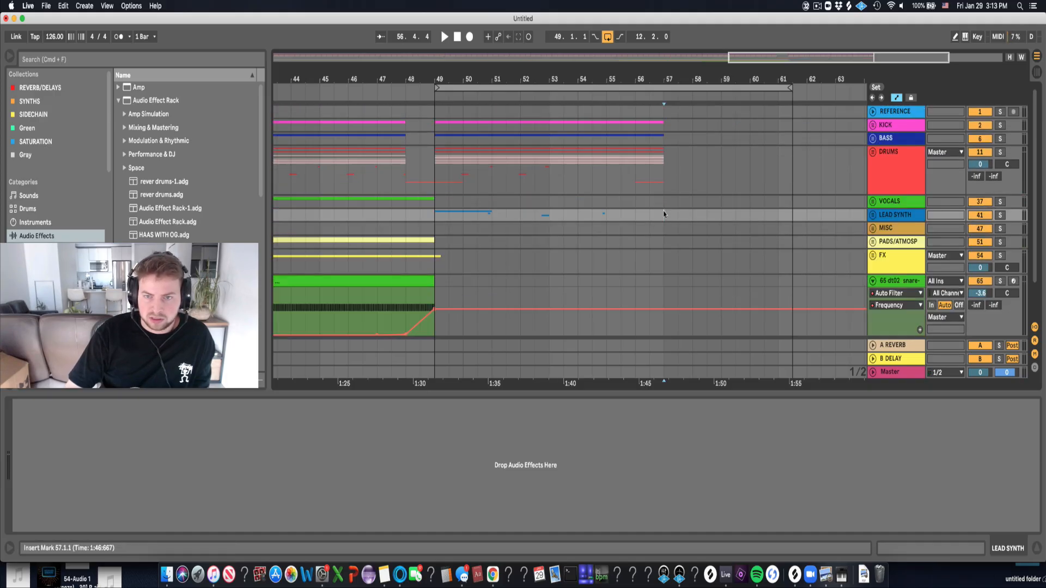
# Duplicate bars 49 to 57 of the tracks from KICK through LEAD SYNTH into bars 57 to 65, and extend the loop to bar 65.
pyautogui.keyDown('shift'); pyautogui.click(451, 126); pyautogui.keyUp('shift')
pyautogui.press('super+c')
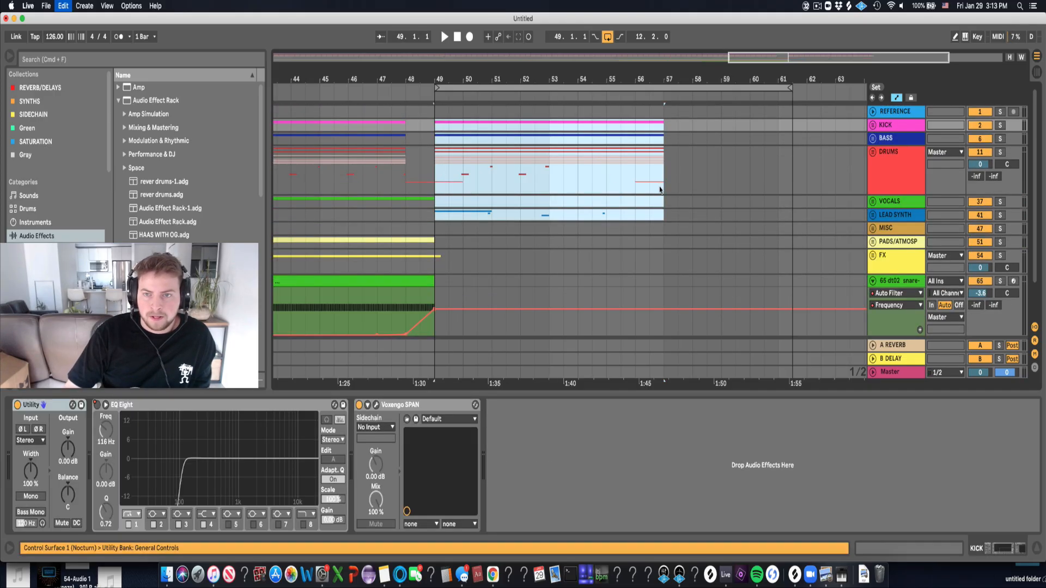
pyautogui.press('super+d')
pyautogui.click(550, 166)
pyautogui.moveTo(646, 88); pyautogui.dragTo(745, 100)
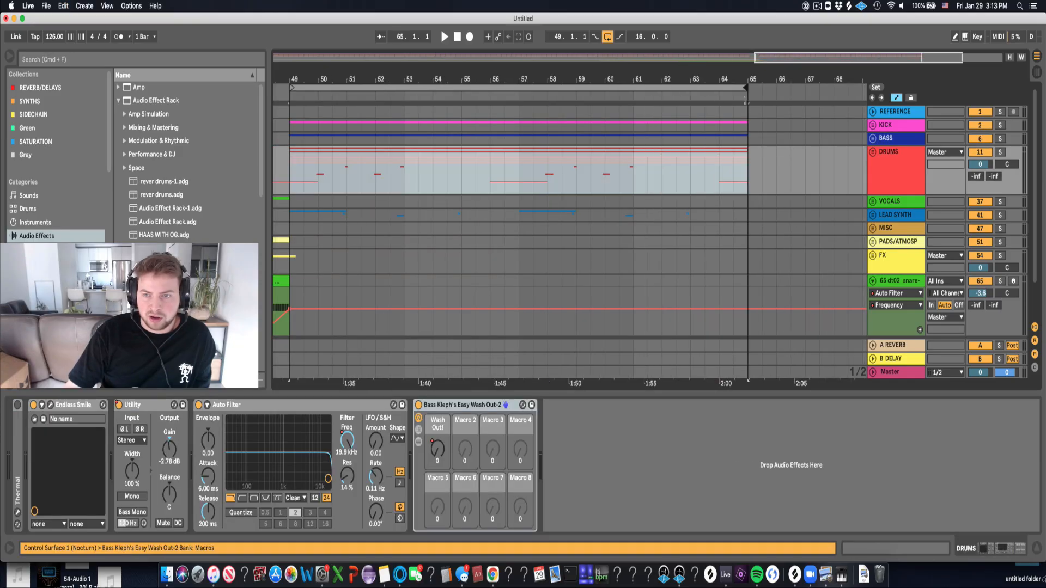
pyautogui.click(509, 165)
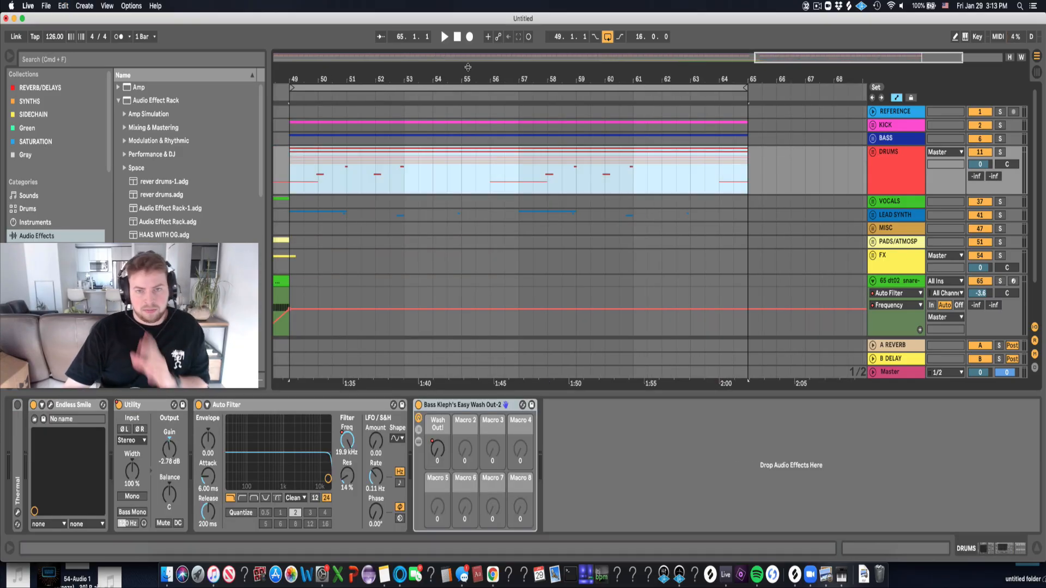
# Copy bars 41 to 45 of the PADS/ATMOSPHERE group and paste them at bar 57.
pyautogui.moveTo(469, 72); pyautogui.dragTo(497, 60)
pyautogui.scroll(-3, 507, 243)
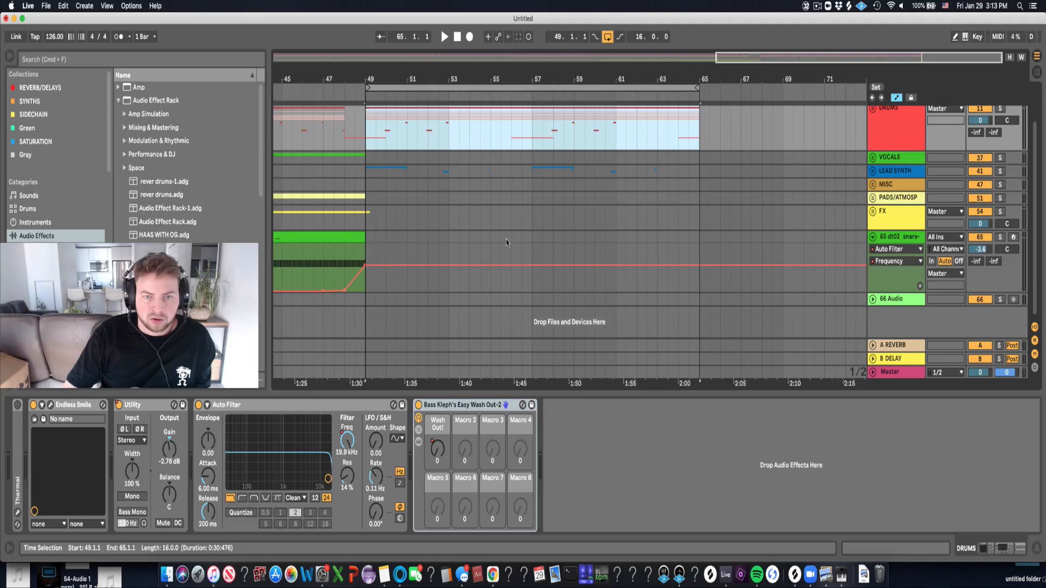
pyautogui.moveTo(347, 82); pyautogui.dragTo(356, 68)
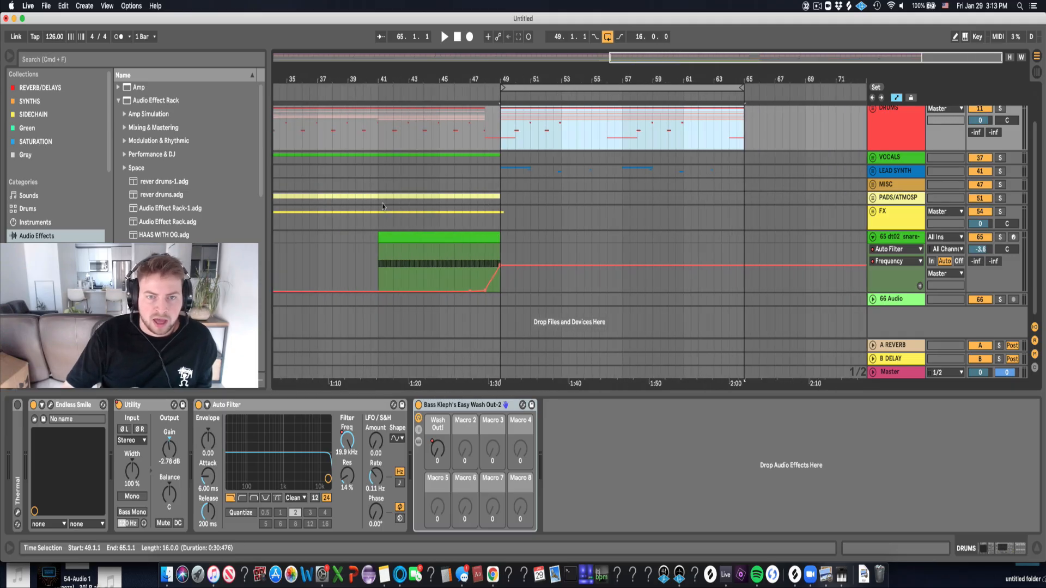
pyautogui.moveTo(380, 202); pyautogui.dragTo(422, 191)
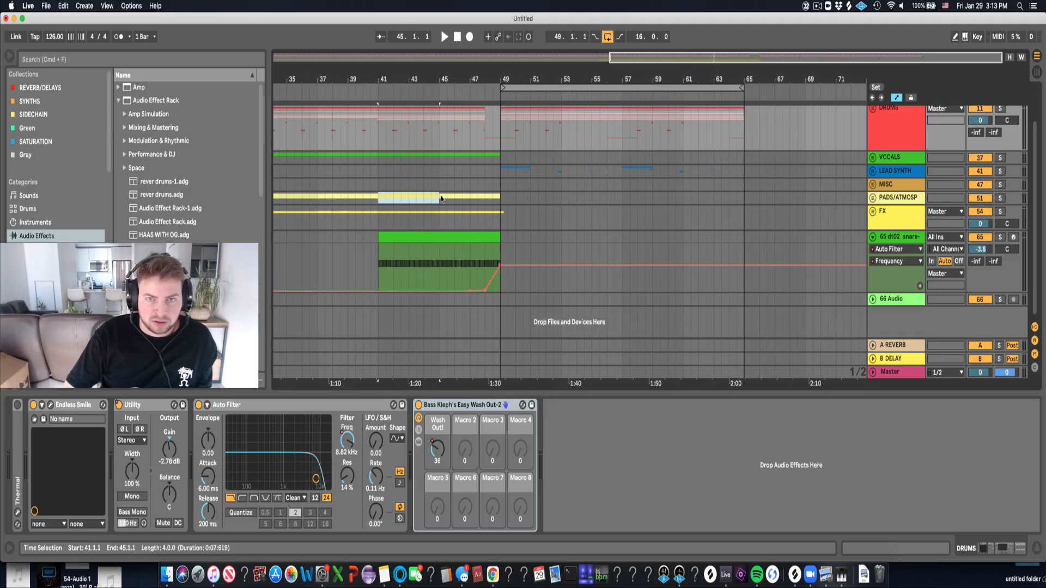
pyautogui.press('super+c')
pyautogui.click(621, 200)
pyautogui.press('super+v')
# Play the arrangement from bar 56 and duplicate the four-bar pad section at bar 57 into bars 61 to 65.
pyautogui.click(608, 202)
pyautogui.press('space')
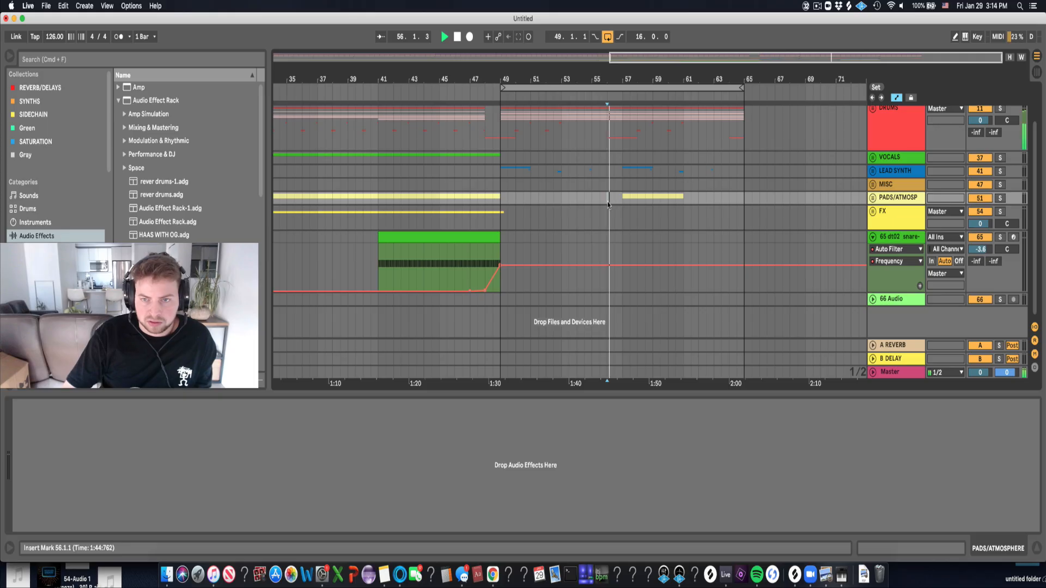
pyautogui.click(622, 199)
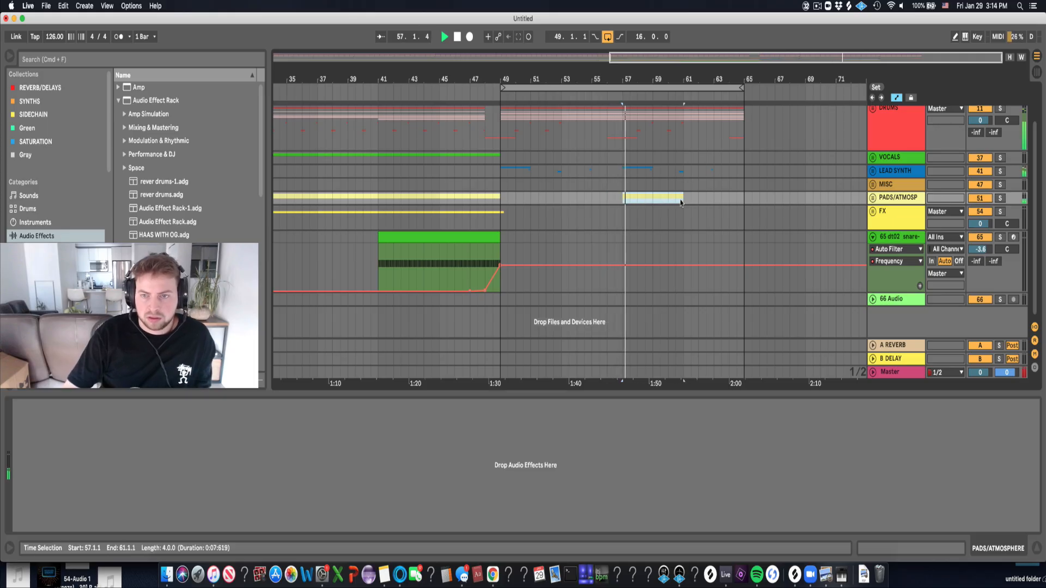
pyautogui.press('super+d')
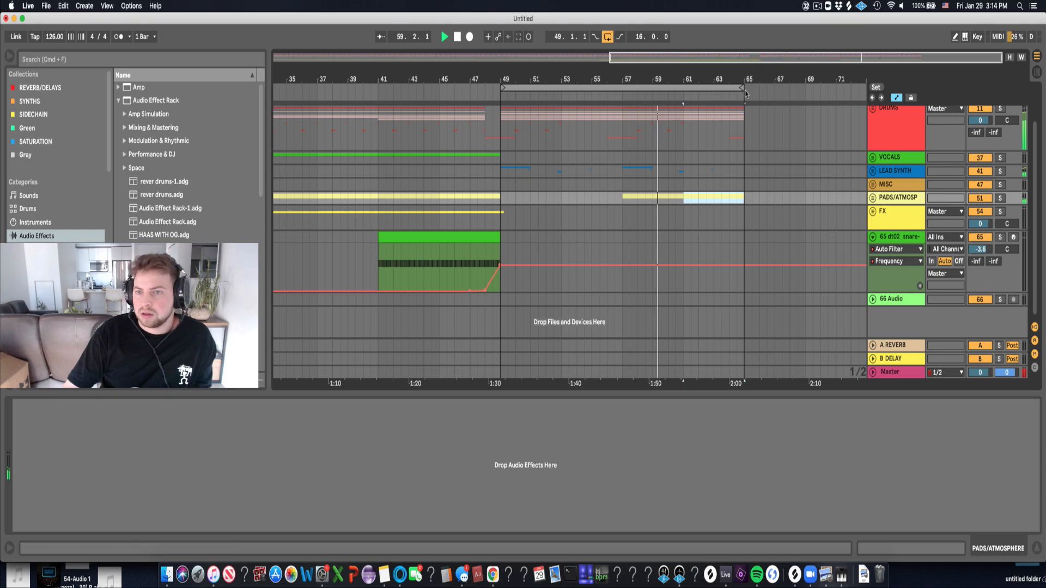
# Extend the end of the loop to bar 77 and stop playback.
pyautogui.moveTo(741, 89); pyautogui.dragTo(866, 89)
pyautogui.moveTo(788, 79); pyautogui.dragTo(767, 46)
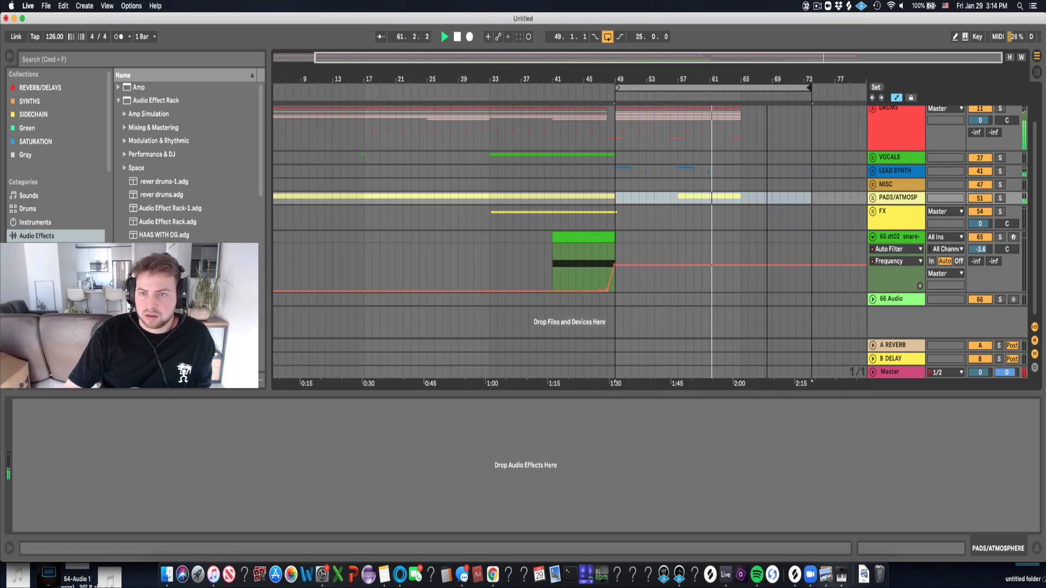
pyautogui.moveTo(806, 86); pyautogui.dragTo(834, 87)
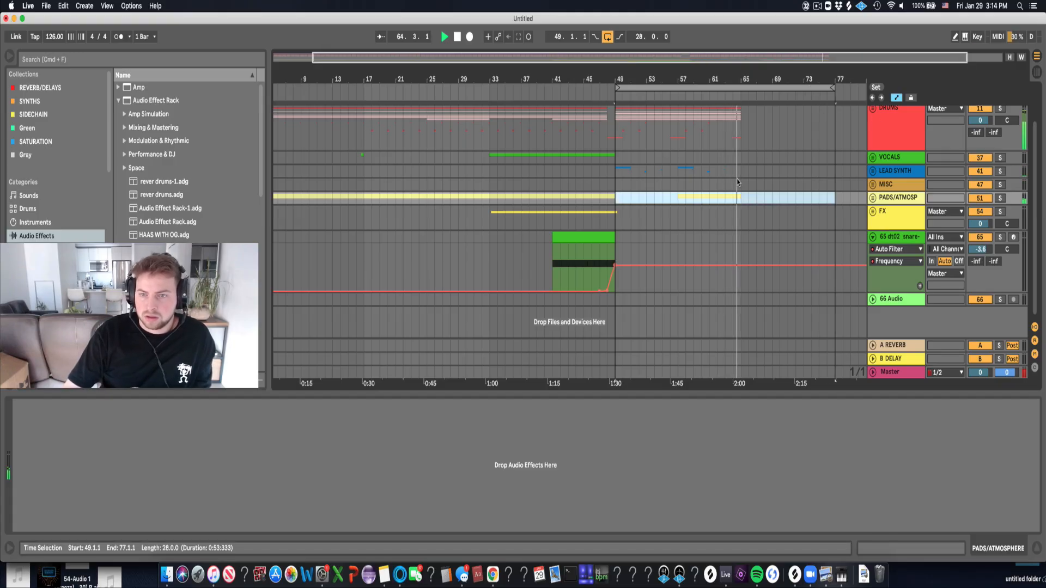
pyautogui.press('space')
# Copy bar 48 of the VOCALS group, paste it at bar 64, and play the transition from bar 63.
pyautogui.moveTo(607, 158); pyautogui.dragTo(615, 159)
pyautogui.press('super+c')
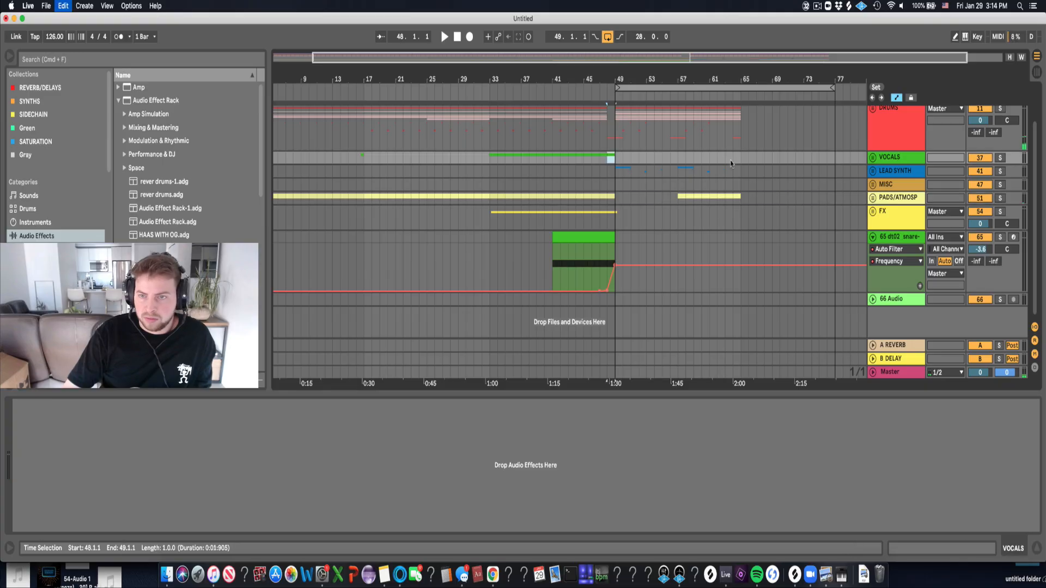
pyautogui.click(731, 160)
pyautogui.press('super+v')
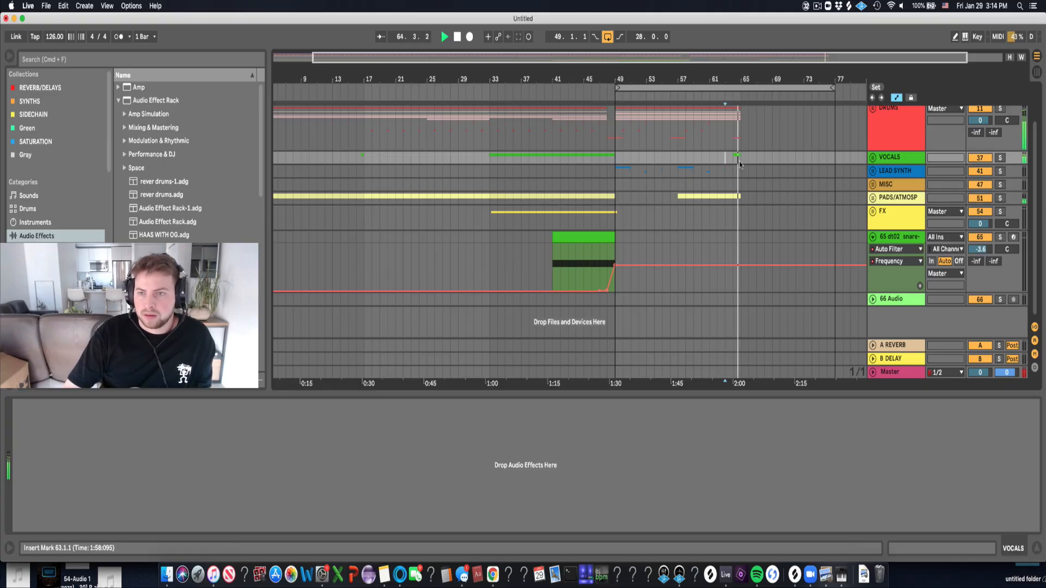
pyautogui.press('space')
# Duplicate bars 57 to 65 of all groups from KICK through PADS/ATMOSPHERE into bars 65 to 73.
pyautogui.moveTo(739, 164); pyautogui.dragTo(678, 147)
pyautogui.scroll(2, 678, 147)
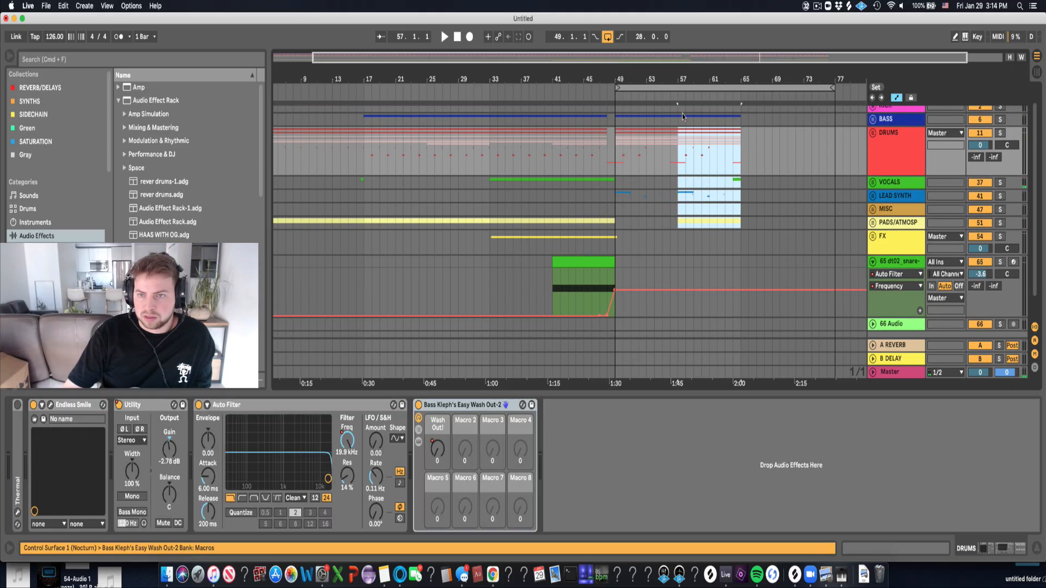
pyautogui.scroll(2, 677, 149)
pyautogui.keyDown('shift'); pyautogui.click(679, 124); pyautogui.keyUp('shift')
pyautogui.press('super+d')
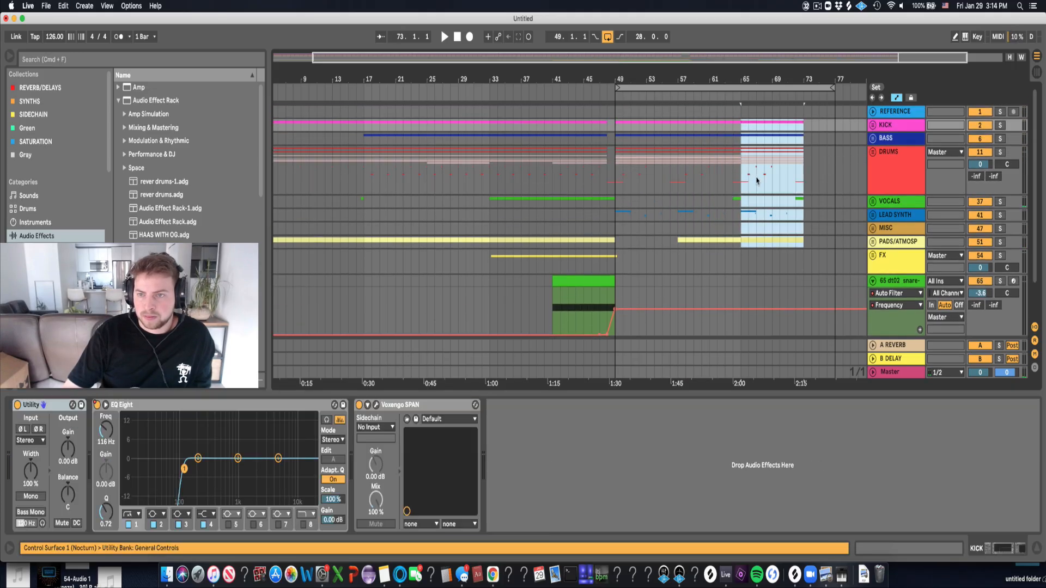
# Expand the DRUMS group, collapse its MAIN HAT subgroup, and select the empty TAMB track within LOOPS.
pyautogui.click(726, 163)
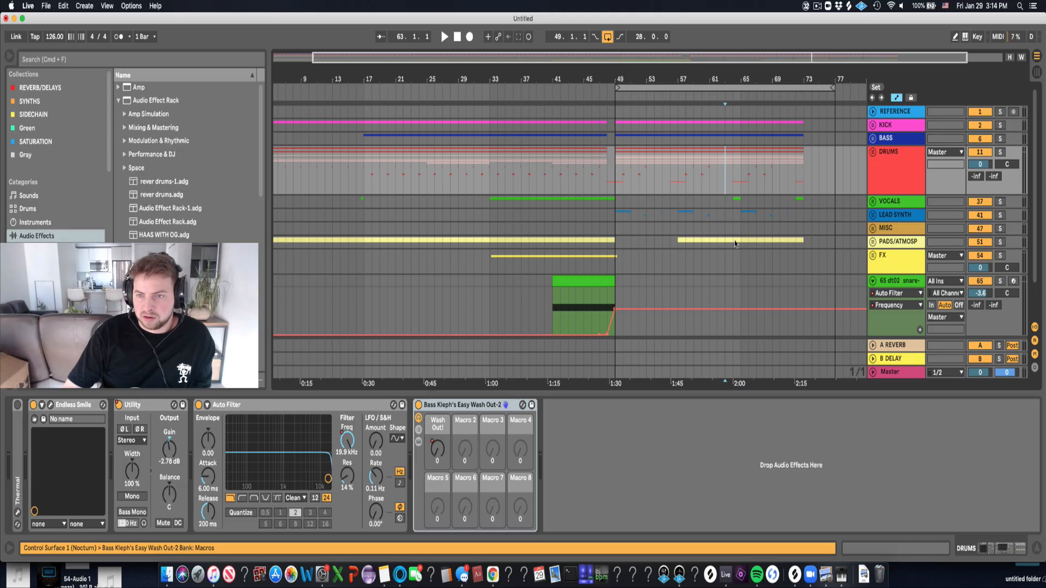
pyautogui.click(679, 243)
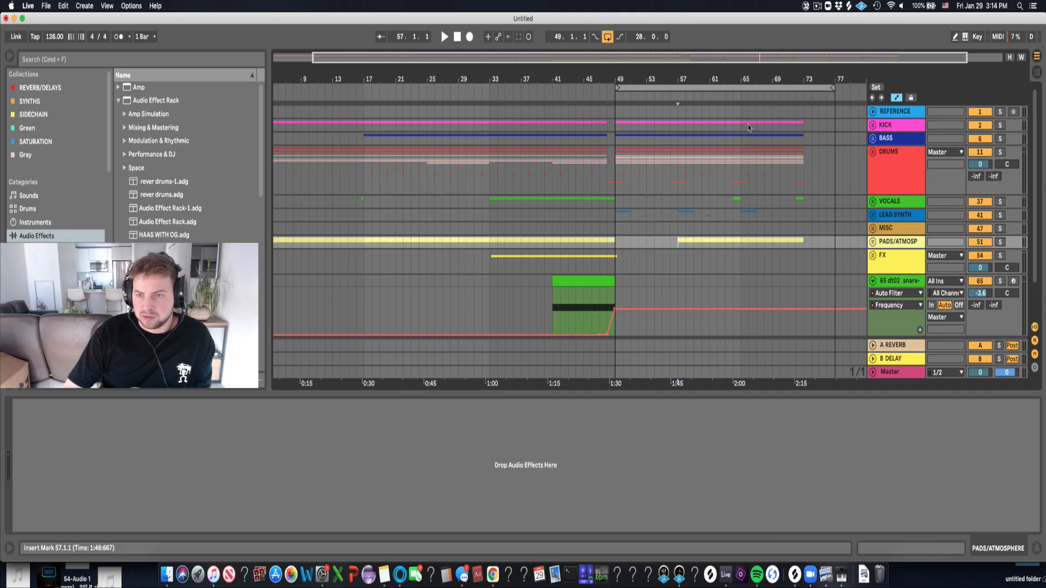
pyautogui.click(872, 152)
pyautogui.scroll(-5, 765, 223)
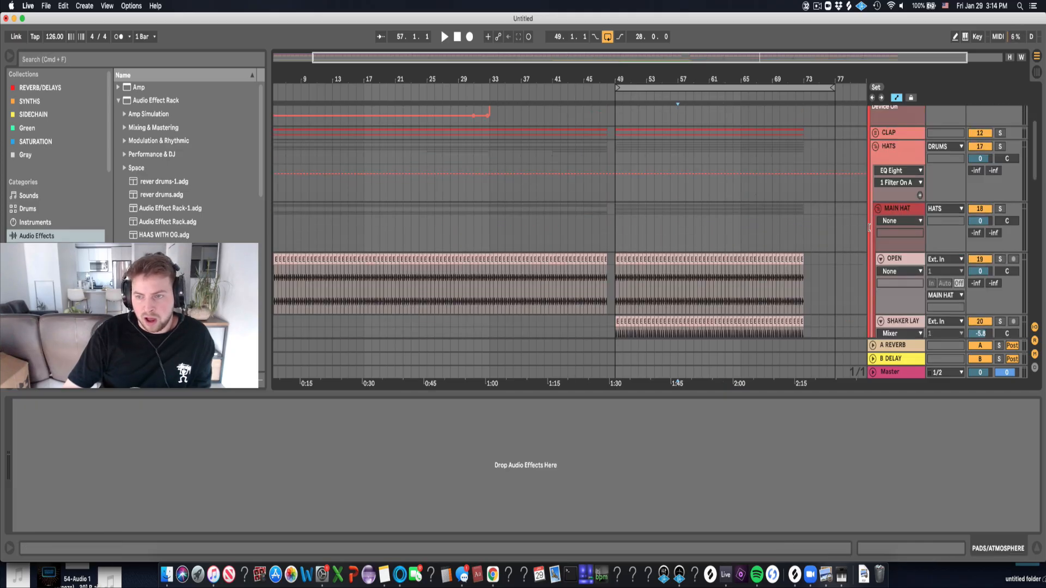
pyautogui.click(877, 210)
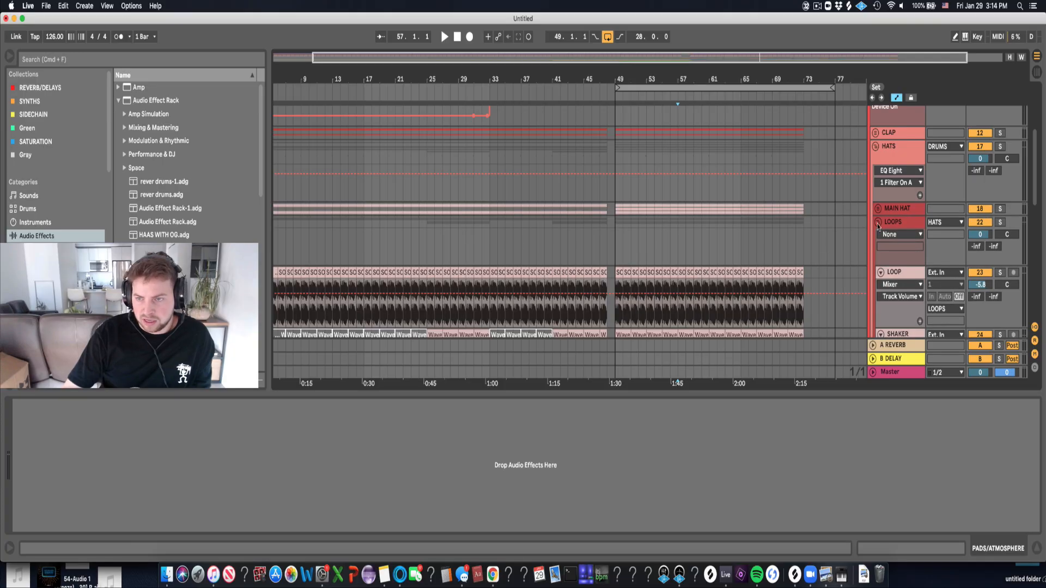
pyautogui.click(878, 223)
pyautogui.click(877, 235)
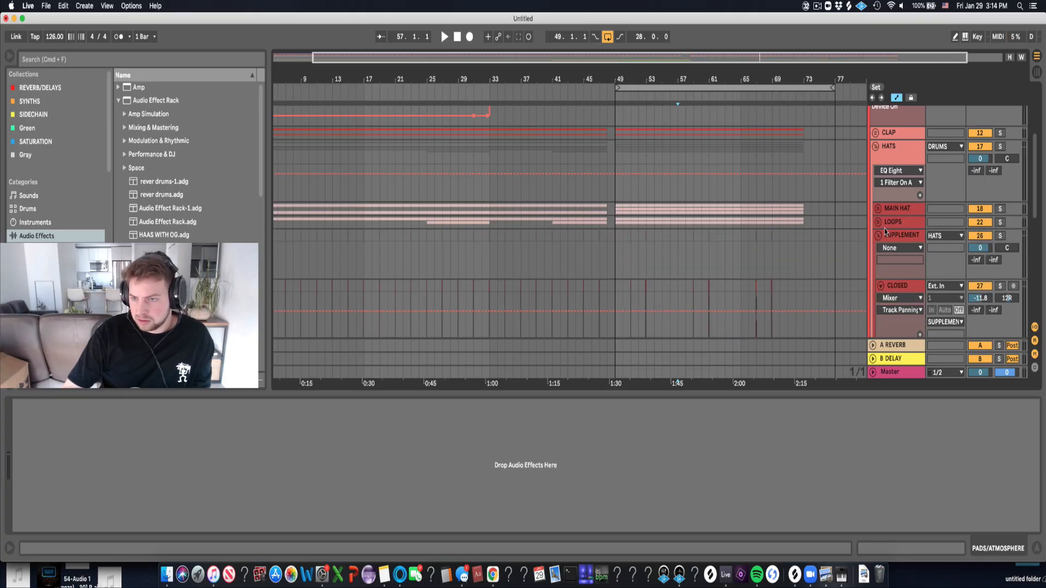
pyautogui.click(877, 223)
pyautogui.scroll(-2, 902, 278)
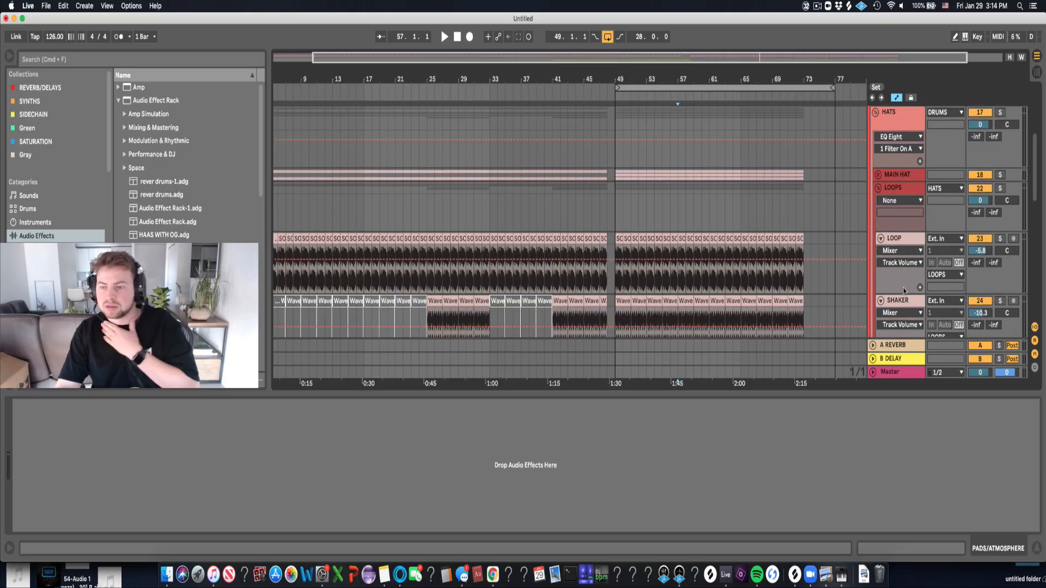
pyautogui.scroll(-2, 901, 278)
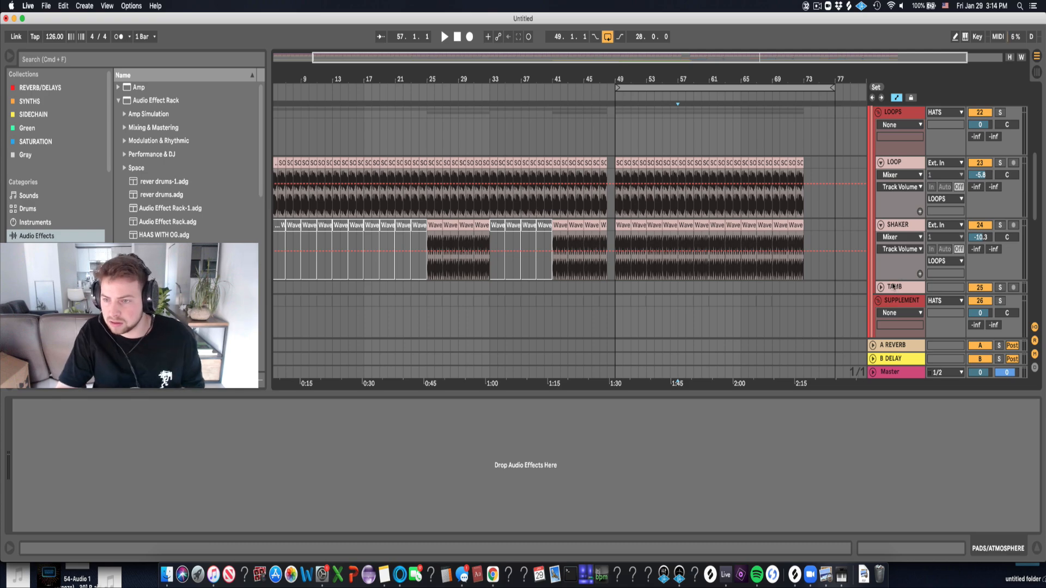
pyautogui.click(893, 286)
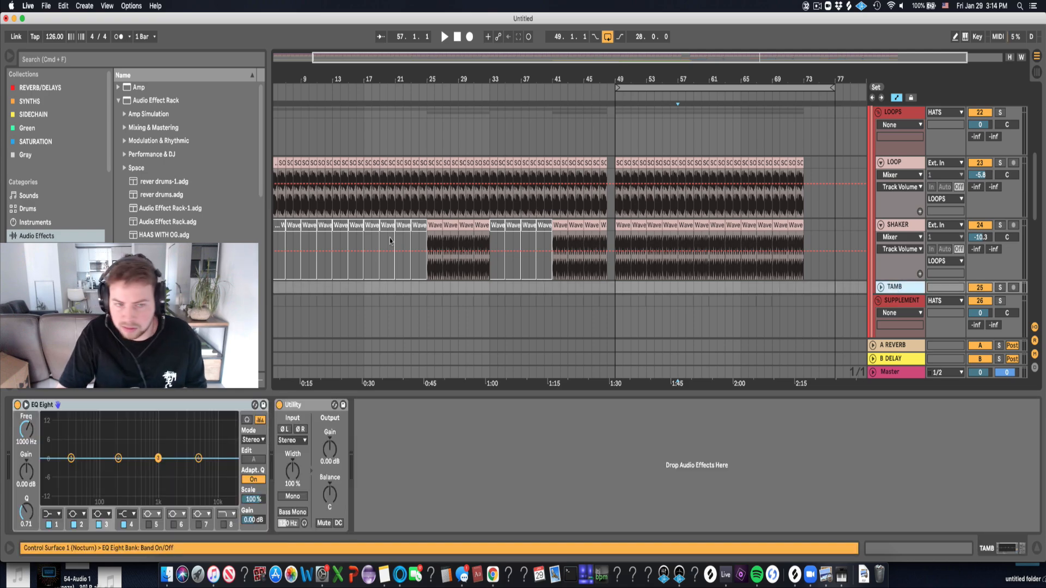
# Search the browser for "ride" and preview Evolution Of Sound - Ride 2.wav from the sample pack's Rides folder.
pyautogui.click(70, 60)
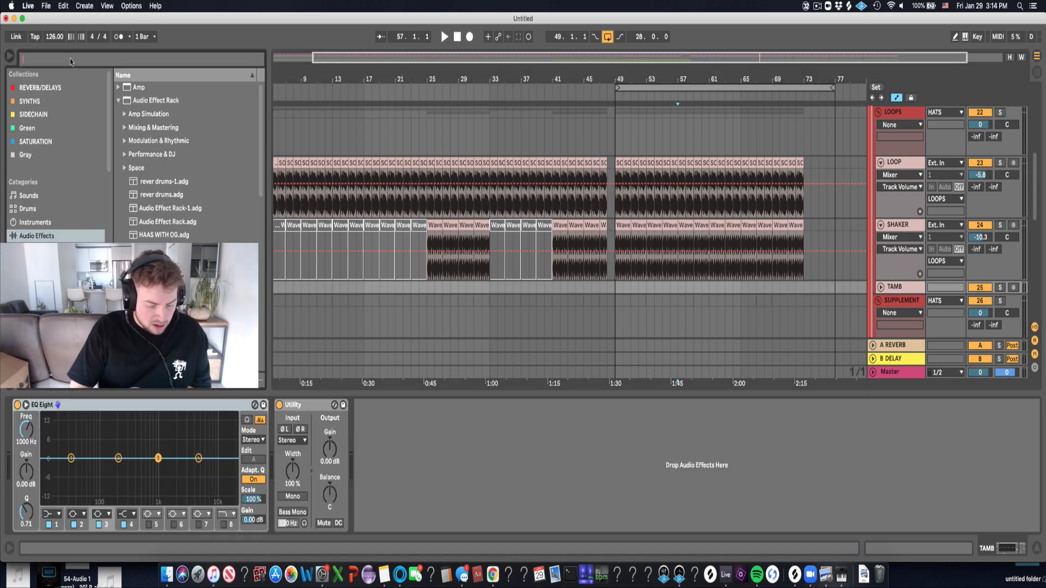
pyautogui.write('ride')
pyautogui.scroll(-5, 58, 155)
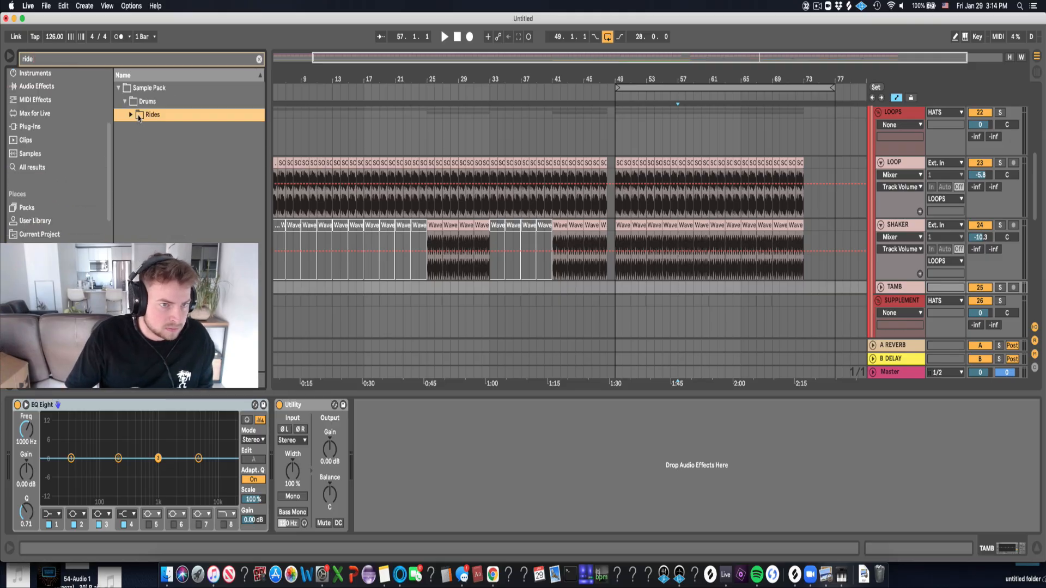
pyautogui.click(165, 142)
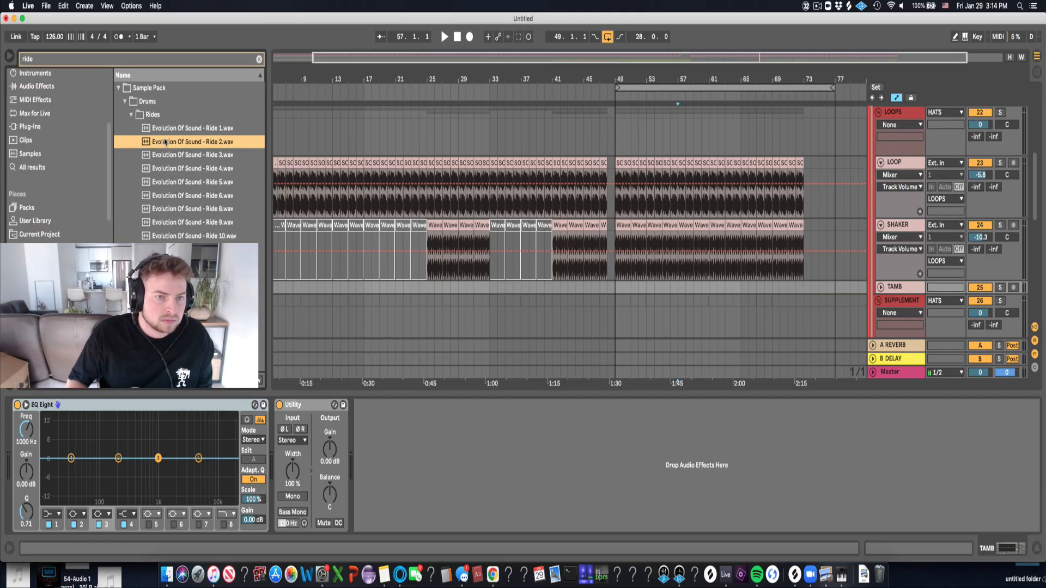
# Examine the LOOPS and SUPPLEMENTAL HATS subgroups around bar 65 for a track to hold the ride sample.
pyautogui.click(739, 301)
pyautogui.moveTo(734, 80); pyautogui.dragTo(735, 130)
pyautogui.scroll(-3, 832, 188)
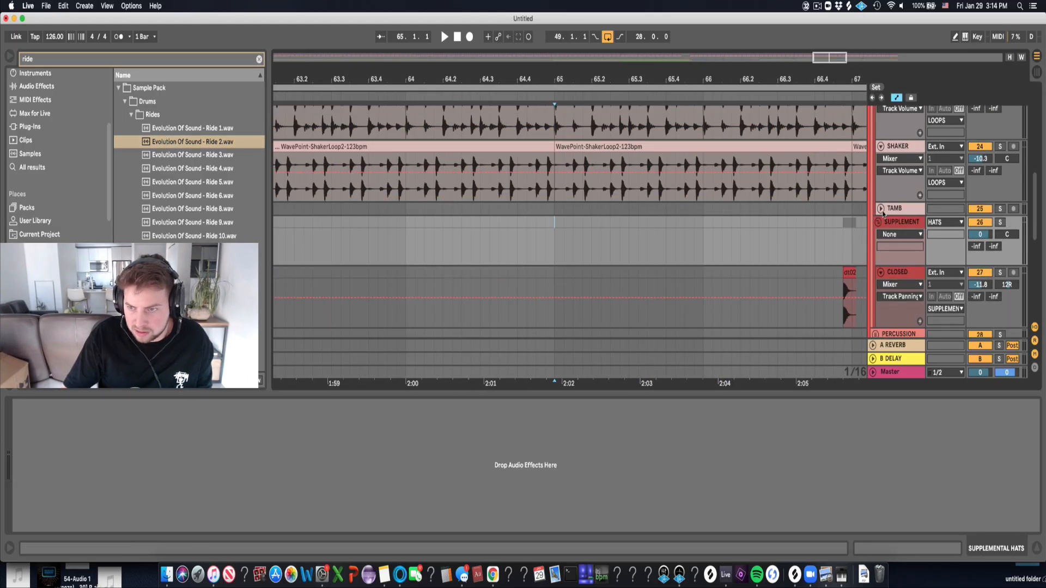
pyautogui.scroll(-5, 883, 214)
pyautogui.scroll(8, 881, 210)
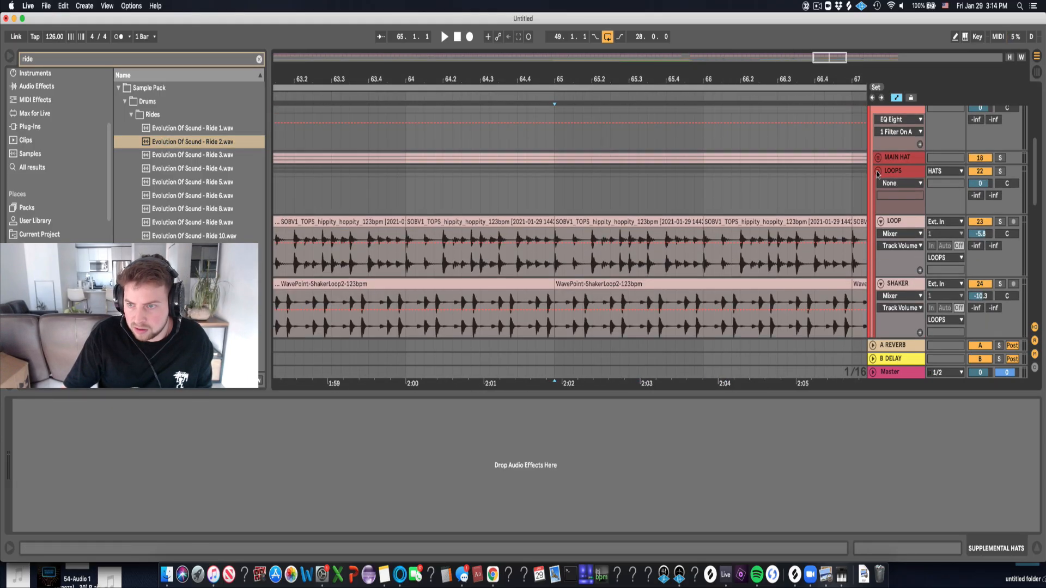
pyautogui.click(877, 173)
pyautogui.scroll(-3, 887, 229)
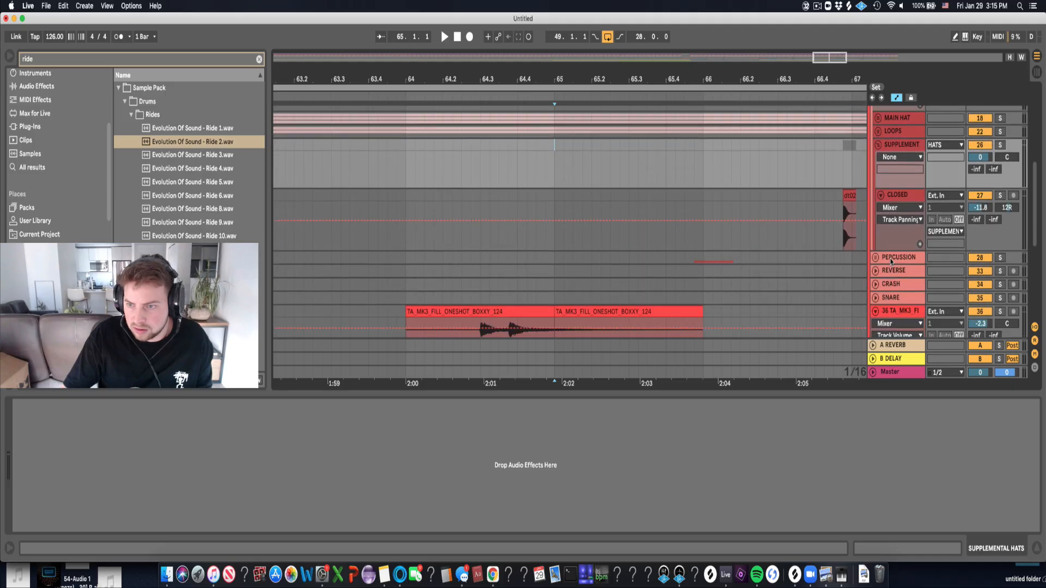
pyautogui.click(878, 145)
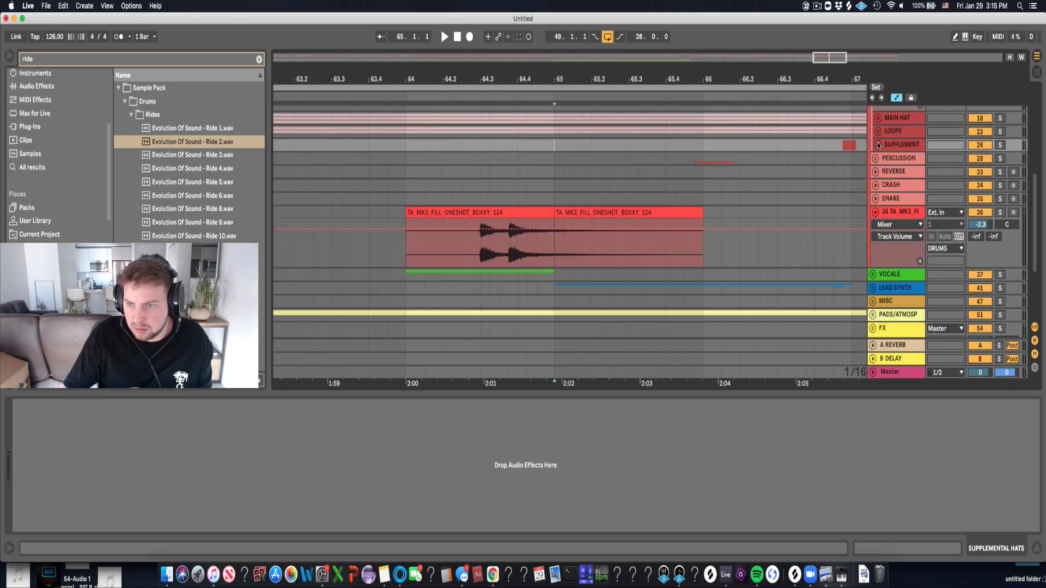
pyautogui.click(878, 145)
pyautogui.click(877, 132)
pyautogui.scroll(-2, 674, 262)
pyautogui.scroll(-3, 674, 262)
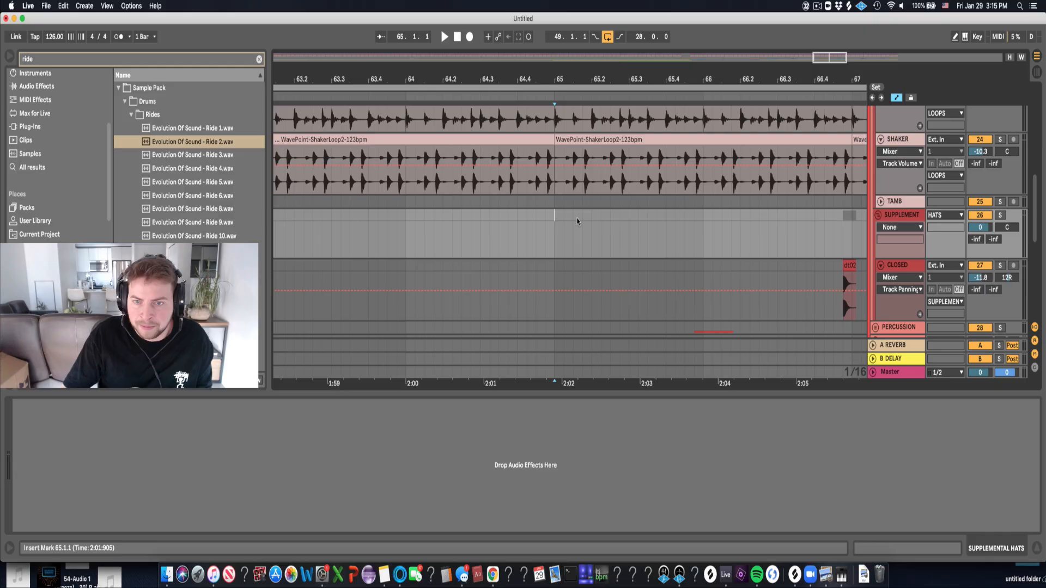
# Expand the MAIN HAT subgroup for reference and place Evolution Of Sound - Ride 2.wav on the TAMB track at 65.1.4.
pyautogui.scroll(5, 601, 206)
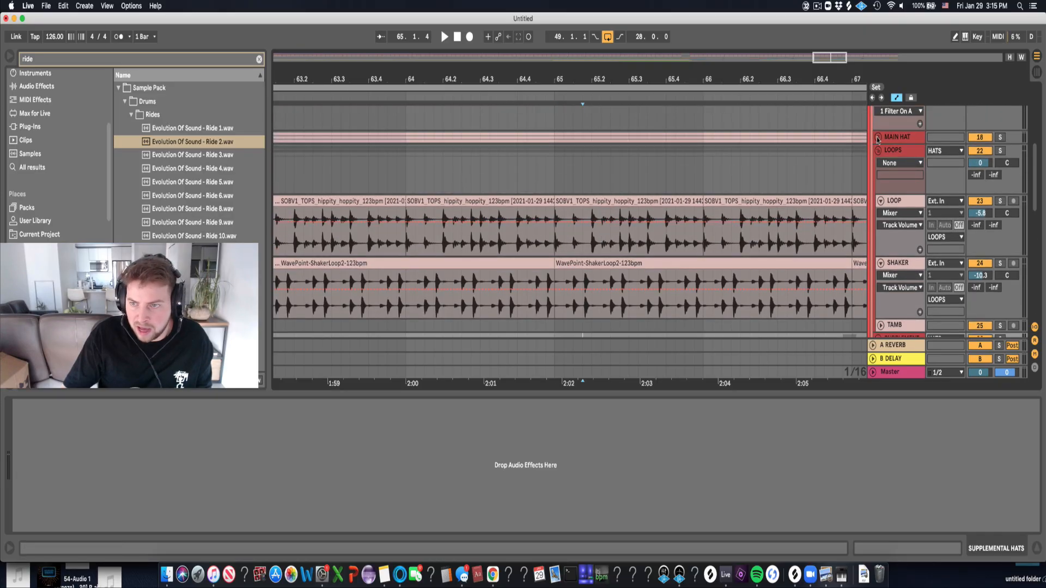
pyautogui.click(878, 137)
pyautogui.scroll(-2, 575, 273)
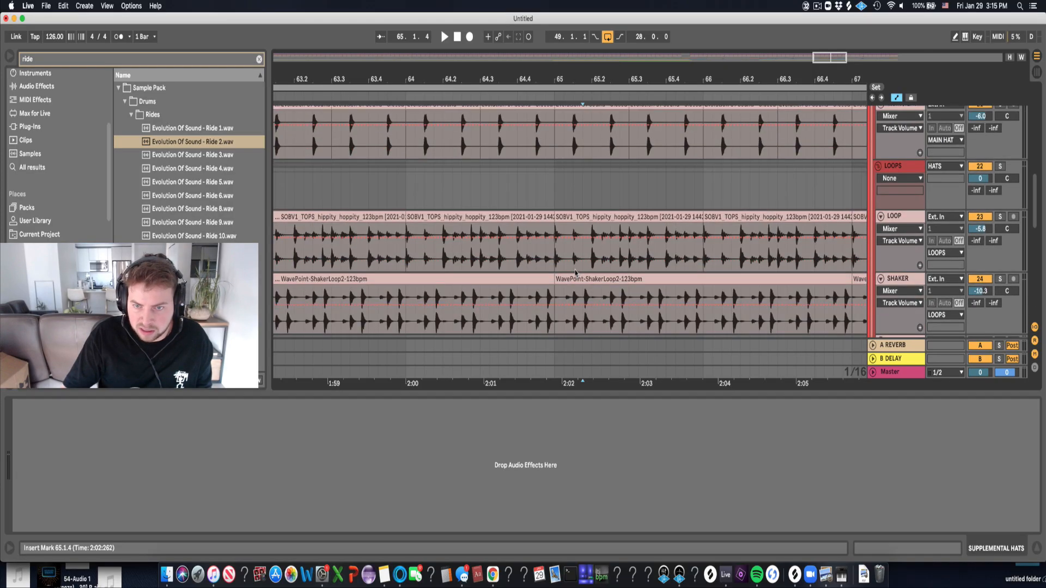
pyautogui.scroll(-5, 575, 272)
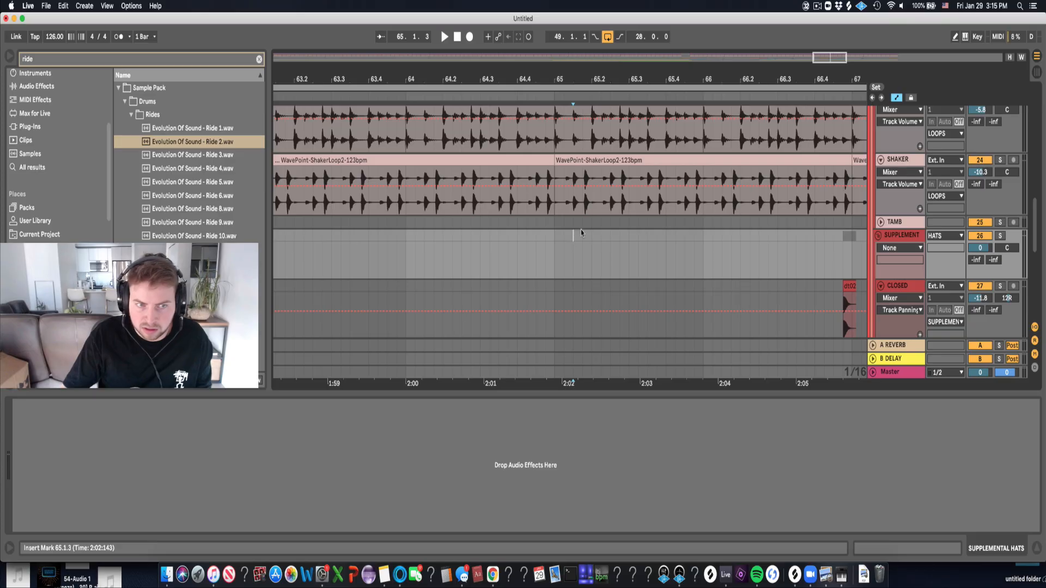
pyautogui.moveTo(223, 148); pyautogui.dragTo(587, 222)
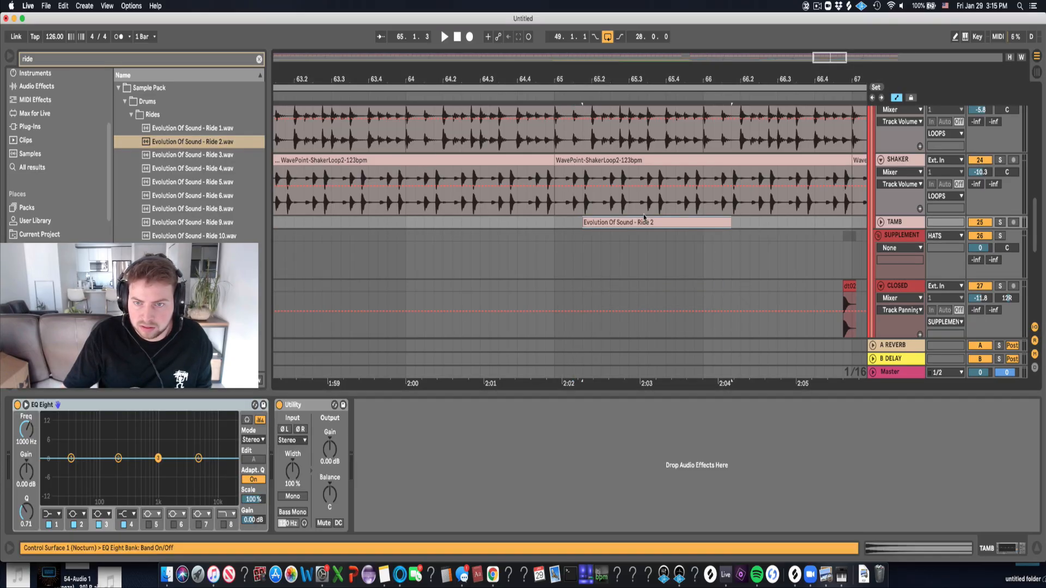
# Unfold the TAMB track and copy a half-beat of the ride's tail from 65.2.1 to 65.1.1, ahead of the ride hit.
pyautogui.click(881, 223)
pyautogui.scroll(-10, 599, 224)
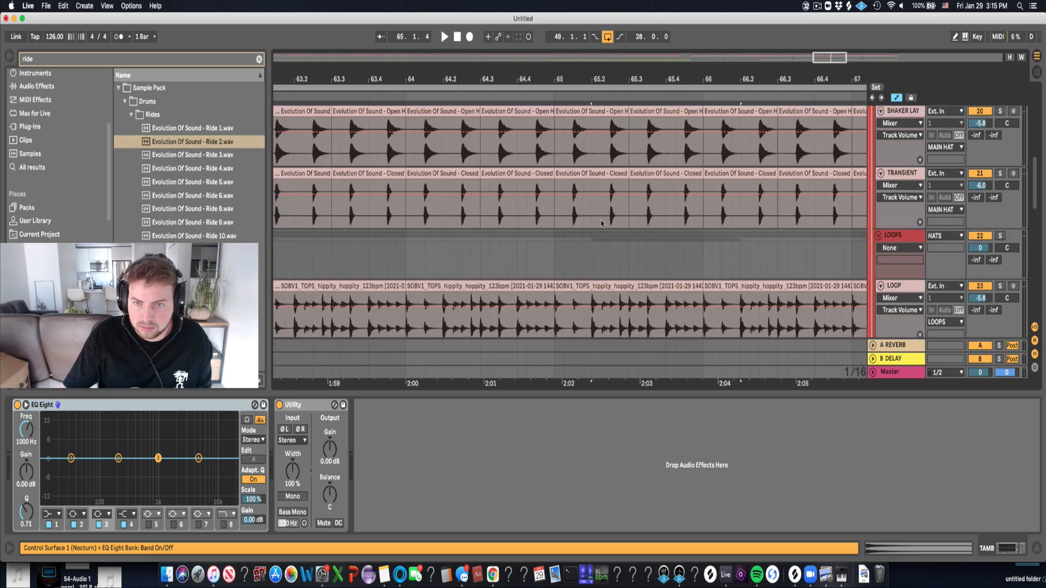
pyautogui.scroll(-6, 602, 224)
pyautogui.moveTo(609, 230); pyautogui.dragTo(590, 239)
pyautogui.click(589, 278)
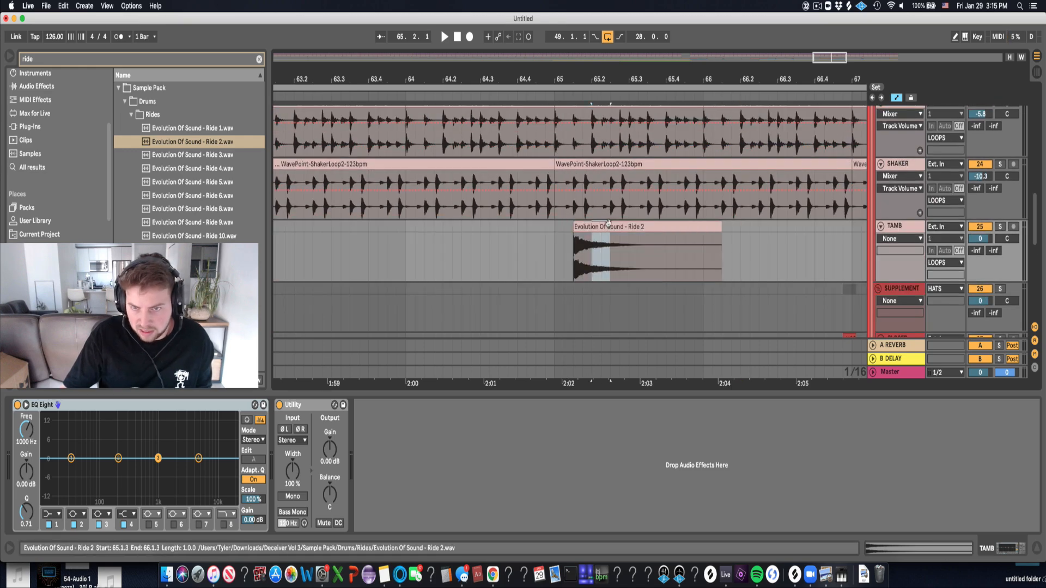
pyautogui.click(554, 230)
pyautogui.press('super+v')
pyautogui.click(548, 261)
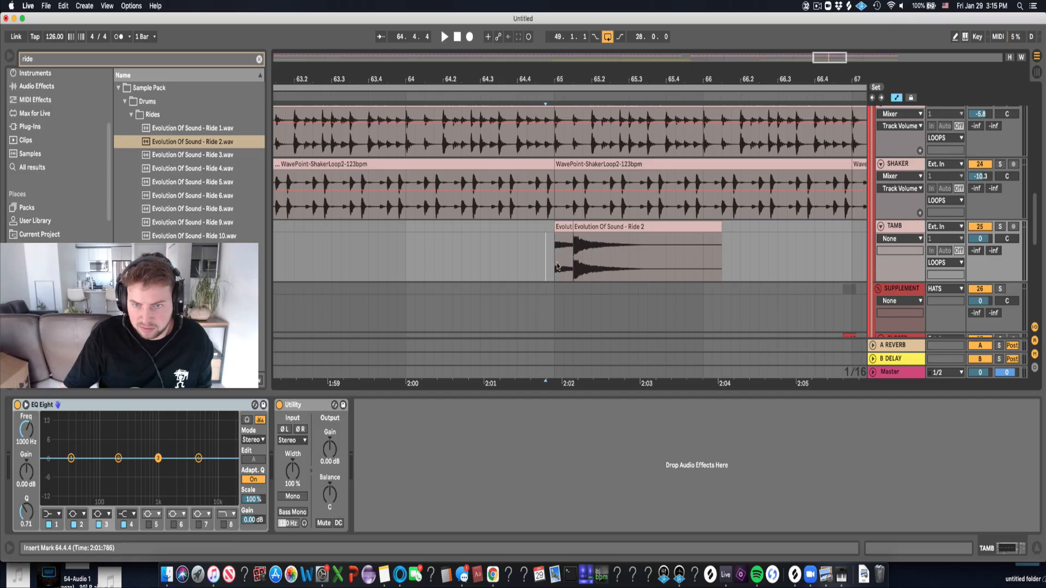
# Duplicate the one-beat ride pattern starting at 65.1.1 repeatedly along the TAMB track until it fills bars 65 to 69.
pyautogui.moveTo(563, 259); pyautogui.dragTo(591, 227)
pyautogui.press('super+d')
pyautogui.press('super+d')
pyautogui.press('super+d')
pyautogui.press('super+d')
pyautogui.press('super+d')
pyautogui.press('super+d')
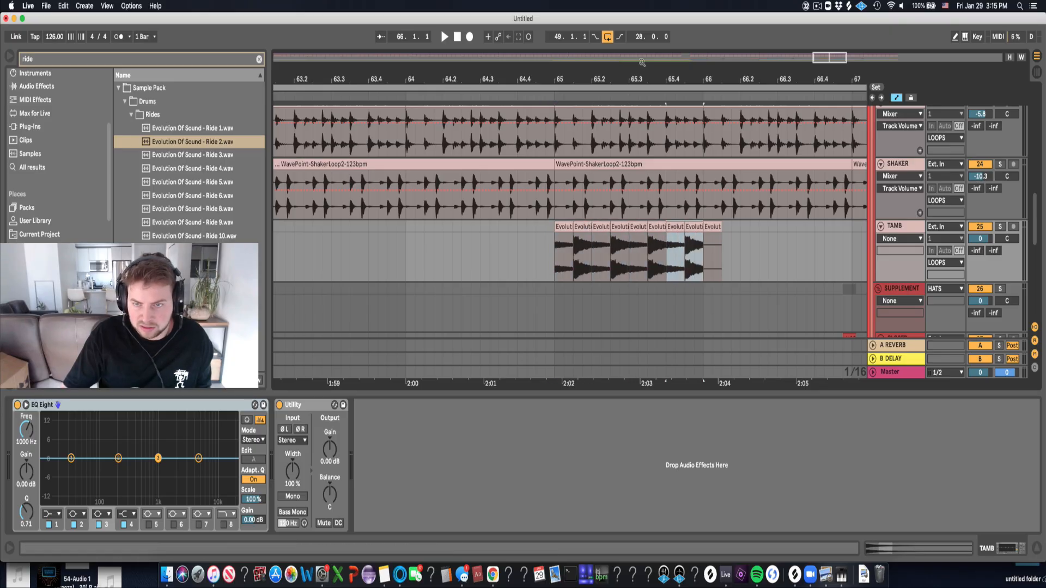
pyautogui.press('super+d')
pyautogui.press('super+d')
pyautogui.press('super+d')
pyautogui.press('super+d')
pyautogui.press('super+d')
pyautogui.press('super+d')
pyautogui.press('super+d')
pyautogui.press('super+d')
# Set the TAMB track volume to -13.1 dB during playback from bar 65, and duplicate the four-bar ride pattern across bars 69 to 73.
pyautogui.moveTo(651, 80); pyautogui.dragTo(515, 36)
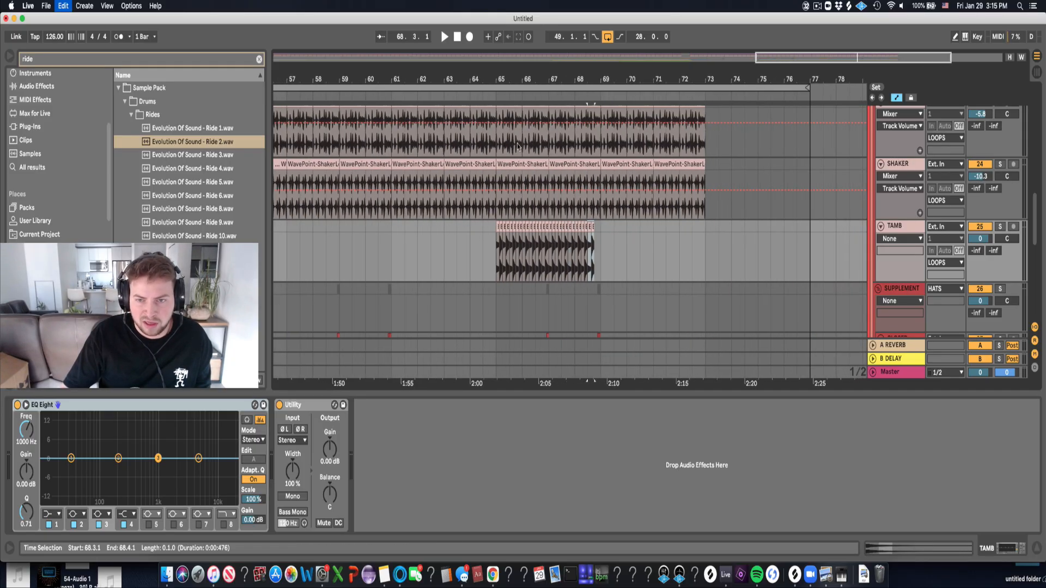
pyautogui.click(497, 263)
pyautogui.press('space')
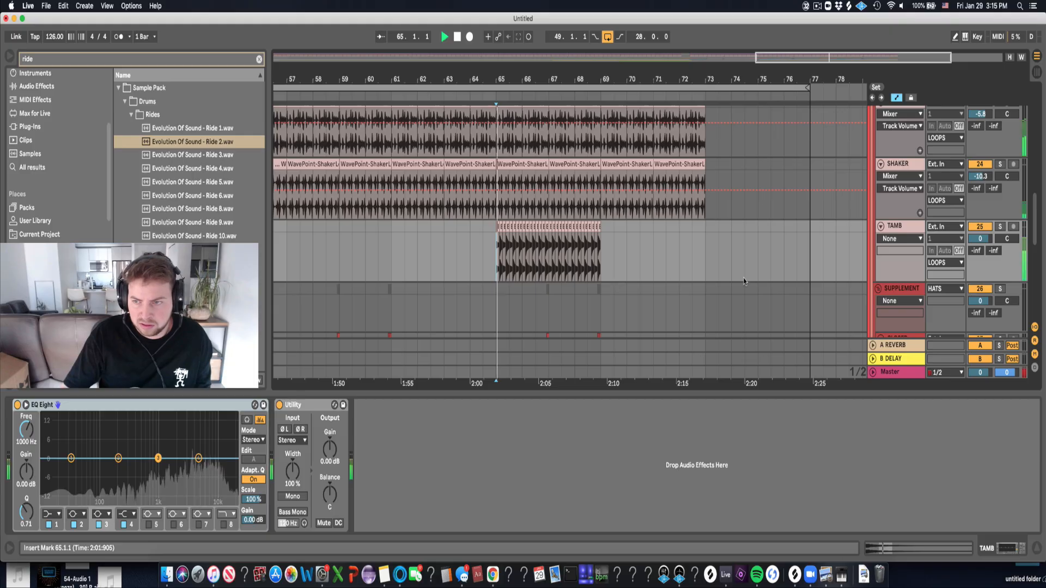
pyautogui.click(999, 227)
pyautogui.moveTo(980, 239); pyautogui.dragTo(990, 238)
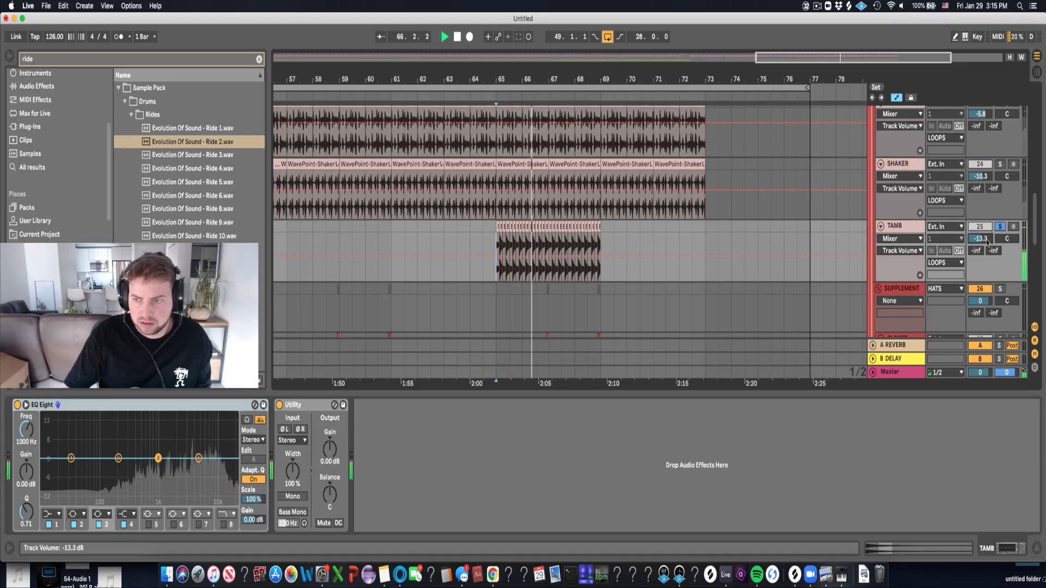
pyautogui.moveTo(985, 238); pyautogui.dragTo(985, 243)
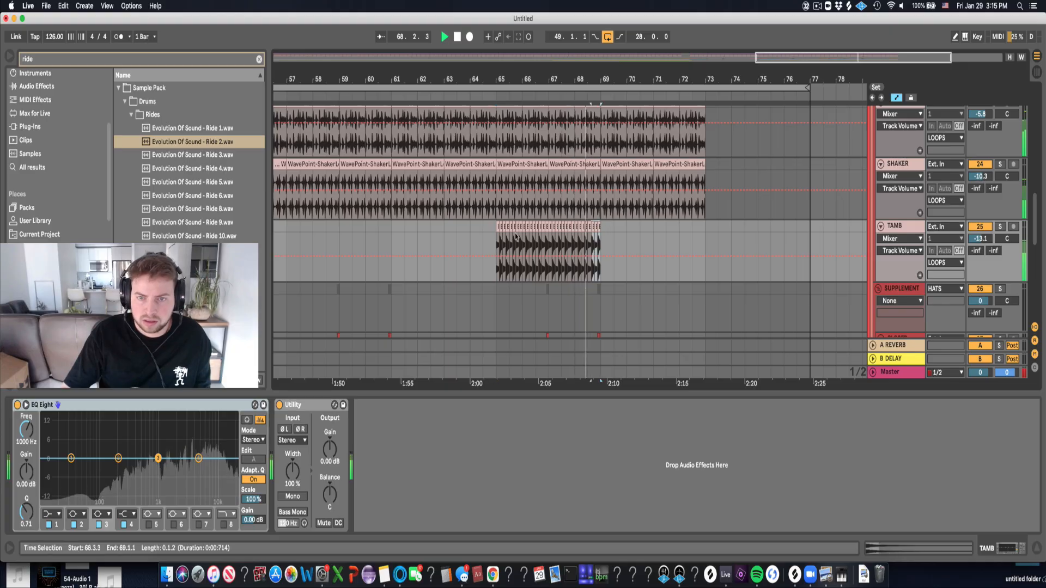
pyautogui.press('space')
pyautogui.press('super+d')
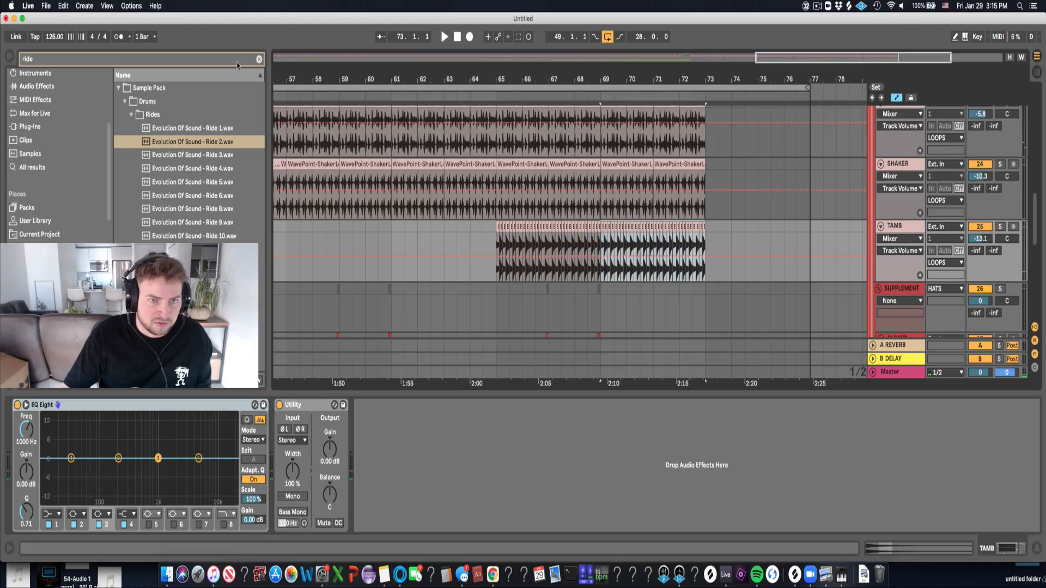
# Clear the browser search and load Kickstart from the SIDECHAIN collection onto the TAMB track.
pyautogui.click(259, 59)
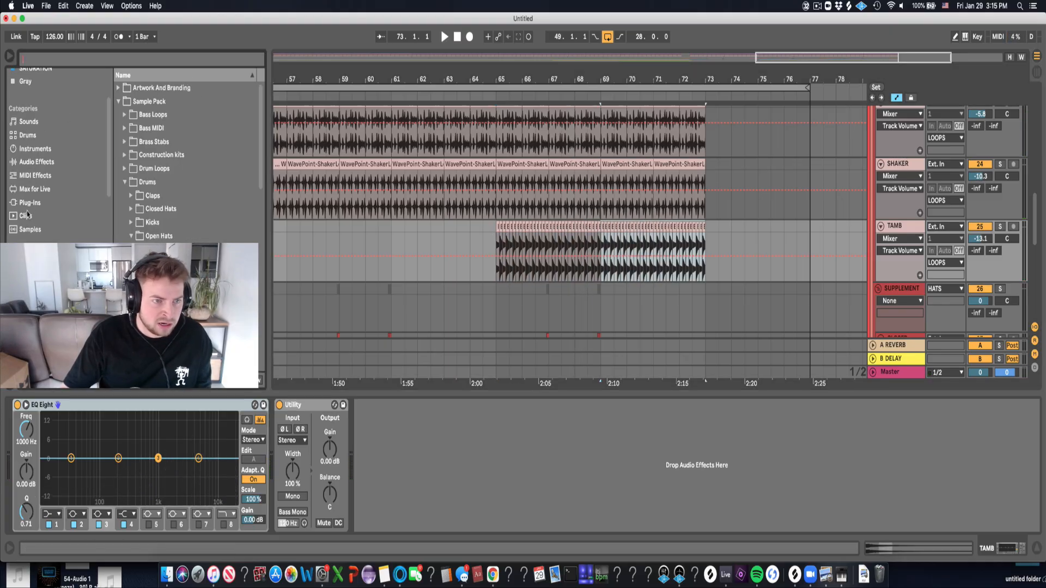
pyautogui.moveTo(492, 78); pyautogui.dragTo(495, 215)
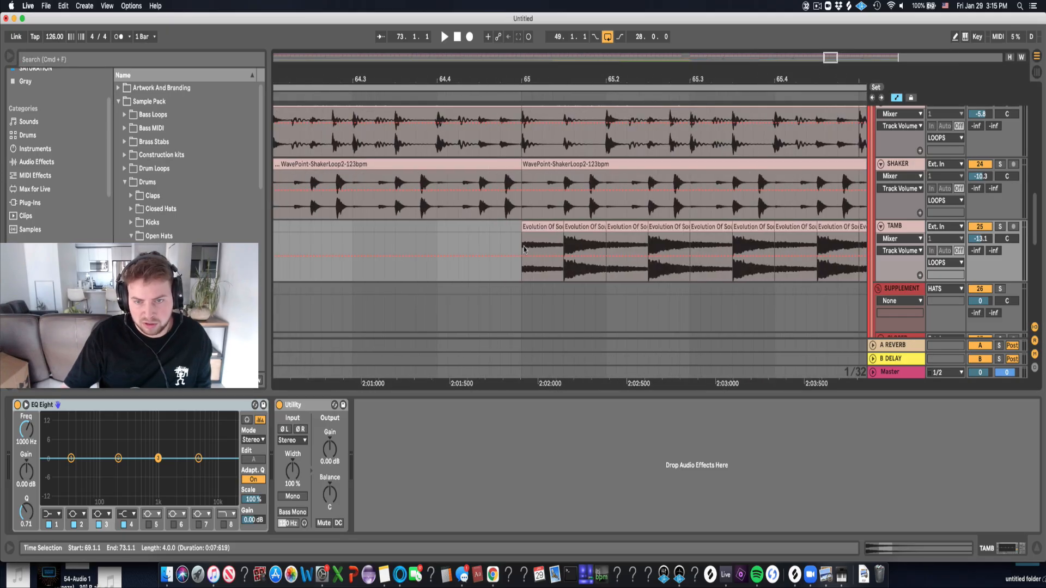
pyautogui.moveTo(499, 81); pyautogui.dragTo(499, 16)
pyautogui.scroll(1, 43, 165)
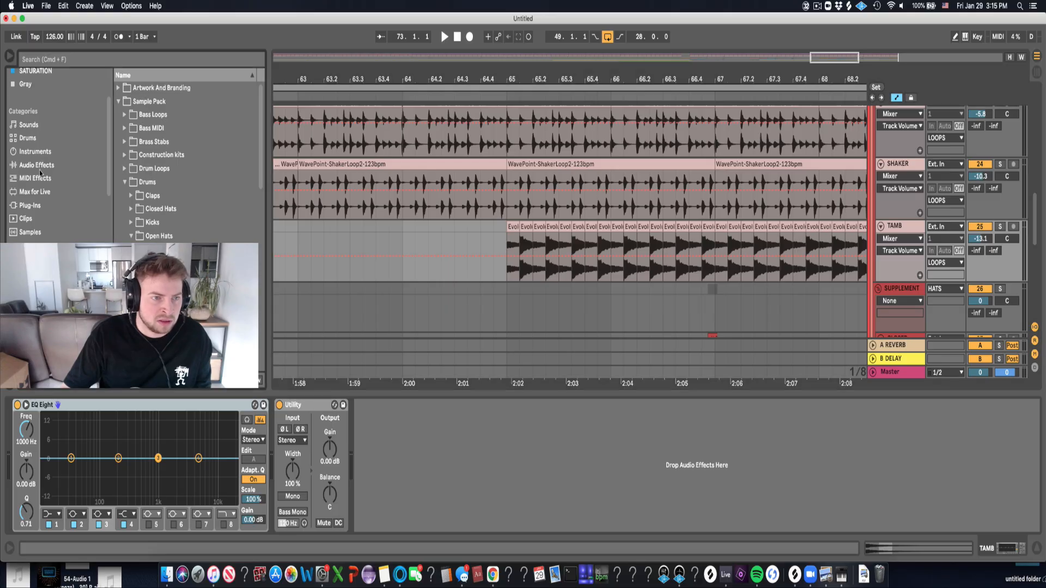
pyautogui.scroll(3, 38, 144)
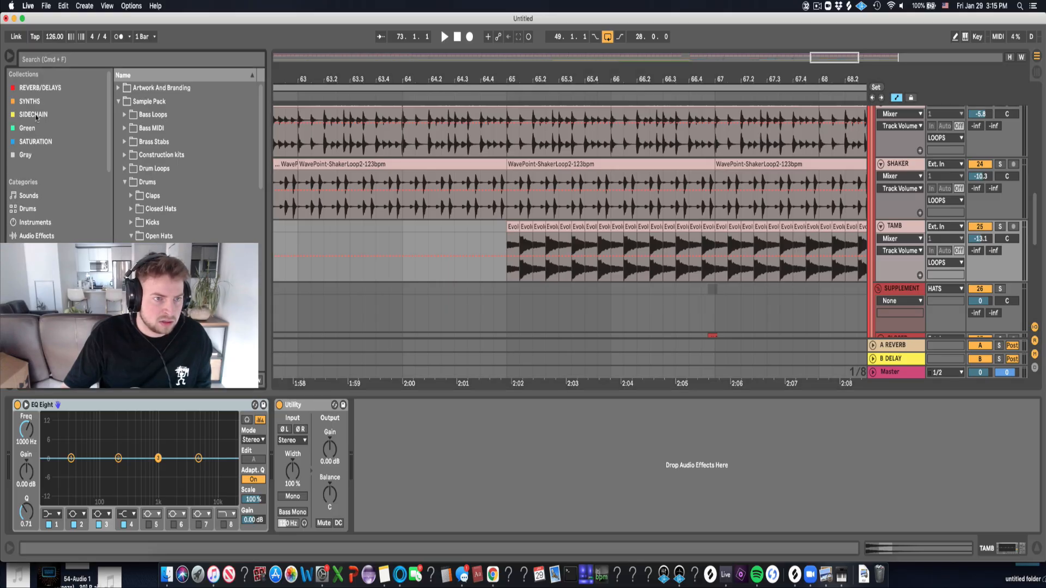
pyautogui.click(36, 115)
pyautogui.click(145, 101)
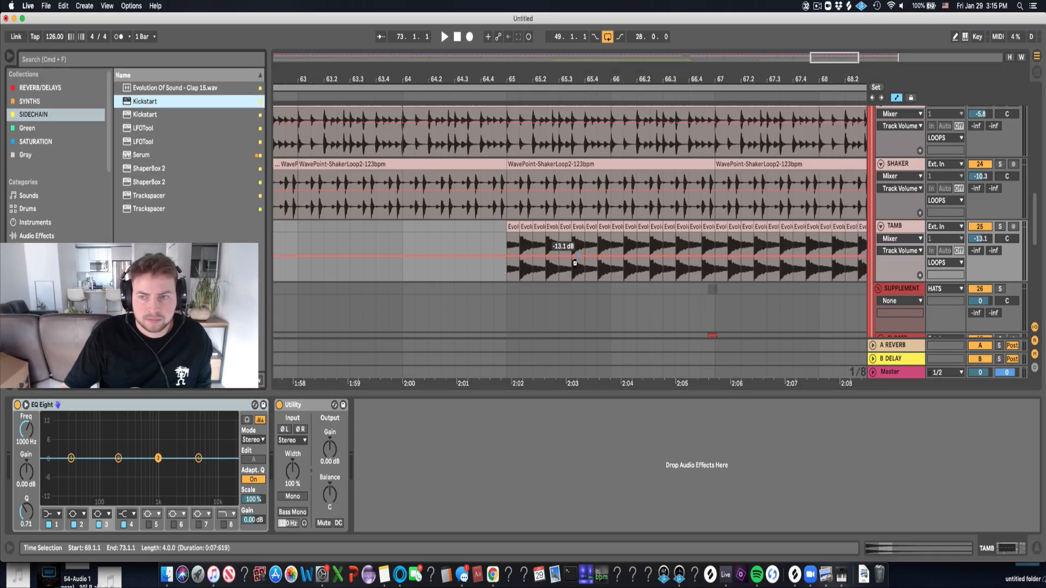
pyautogui.press('Return')
pyautogui.moveTo(116, 232); pyautogui.dragTo(116, 254)
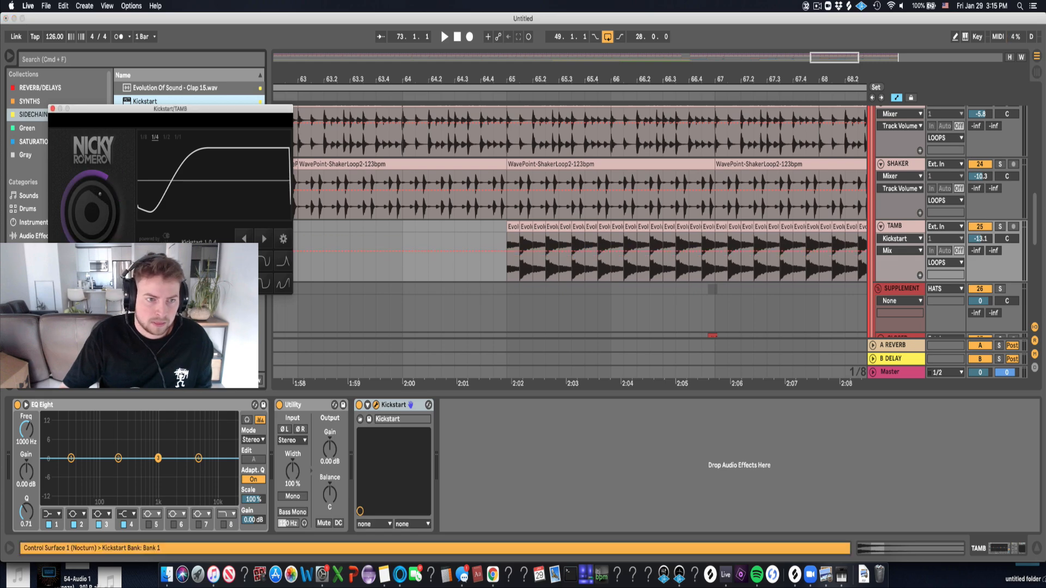
# Reduce the Kickstart mix while the ride plays, close the plug-in window, and lower the TAMB track volume to -16.7 dB.
pyautogui.click(494, 263)
pyautogui.press('space')
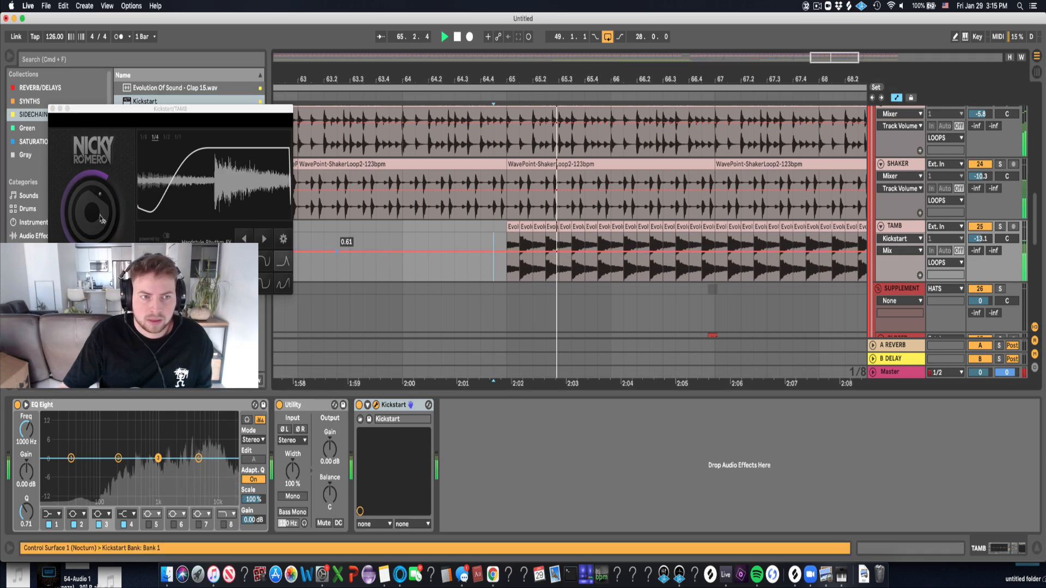
pyautogui.moveTo(336, 252); pyautogui.dragTo(337, 257)
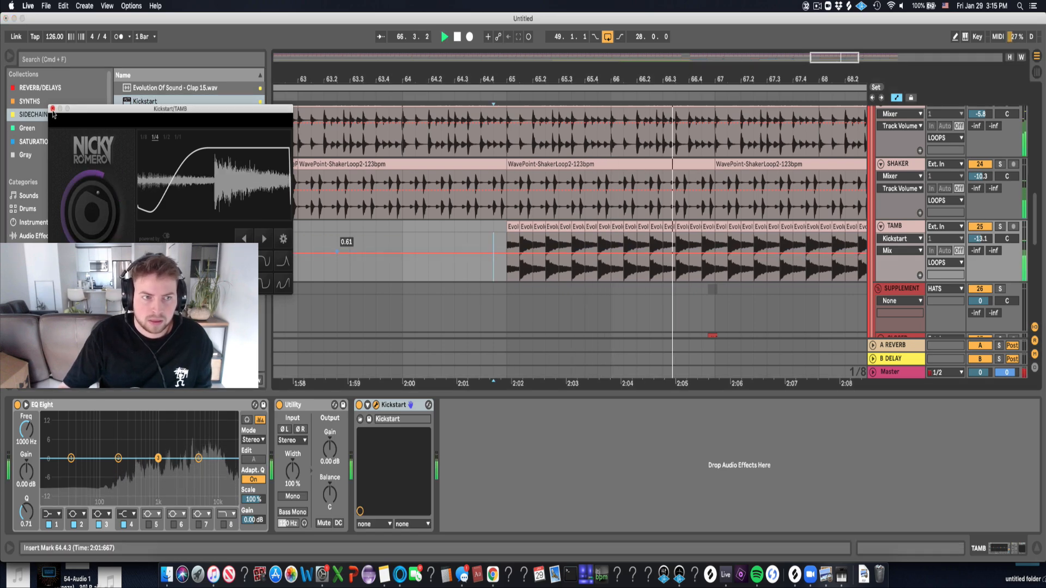
pyautogui.press('super+z')
pyautogui.moveTo(980, 239); pyautogui.dragTo(979, 248)
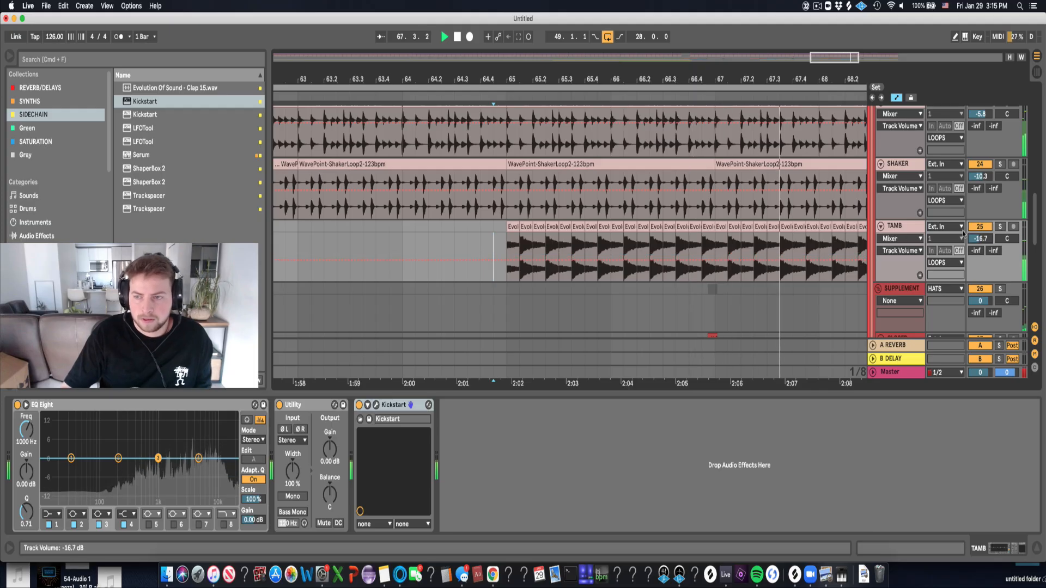
# Extend the arrangement loop from bar 49 to a length of 37 bars and collapse the HATS subgroup.
pyautogui.moveTo(768, 81); pyautogui.dragTo(647, 37)
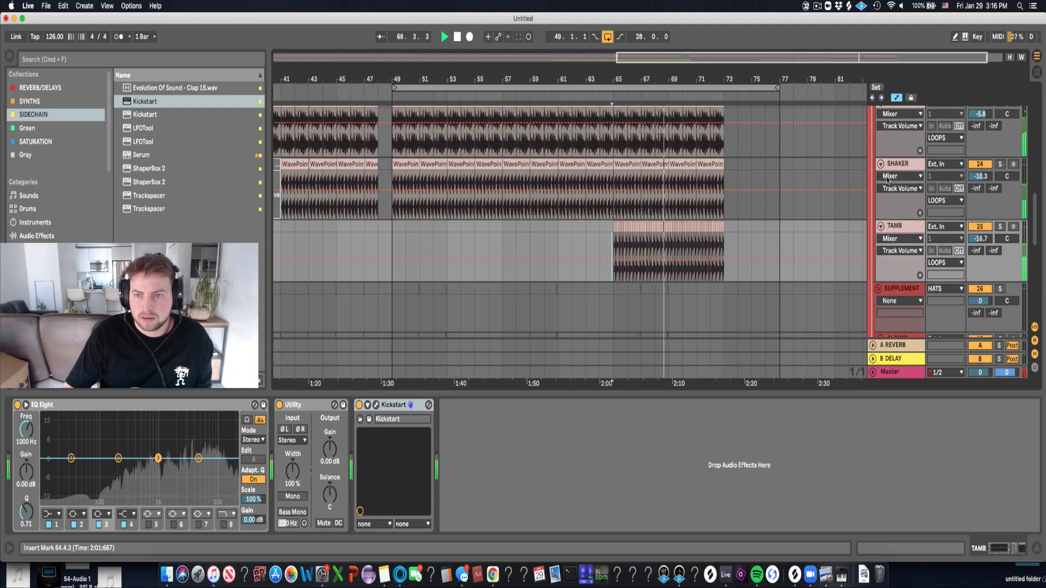
pyautogui.scroll(5, 790, 94)
pyautogui.moveTo(788, 90); pyautogui.dragTo(908, 88)
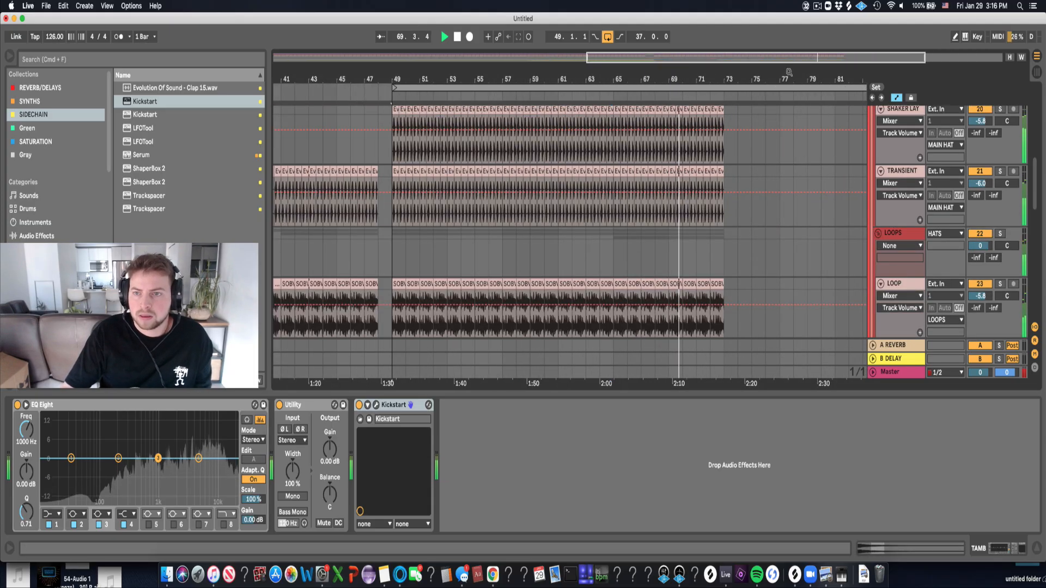
pyautogui.press('w')
pyautogui.scroll(6, 875, 189)
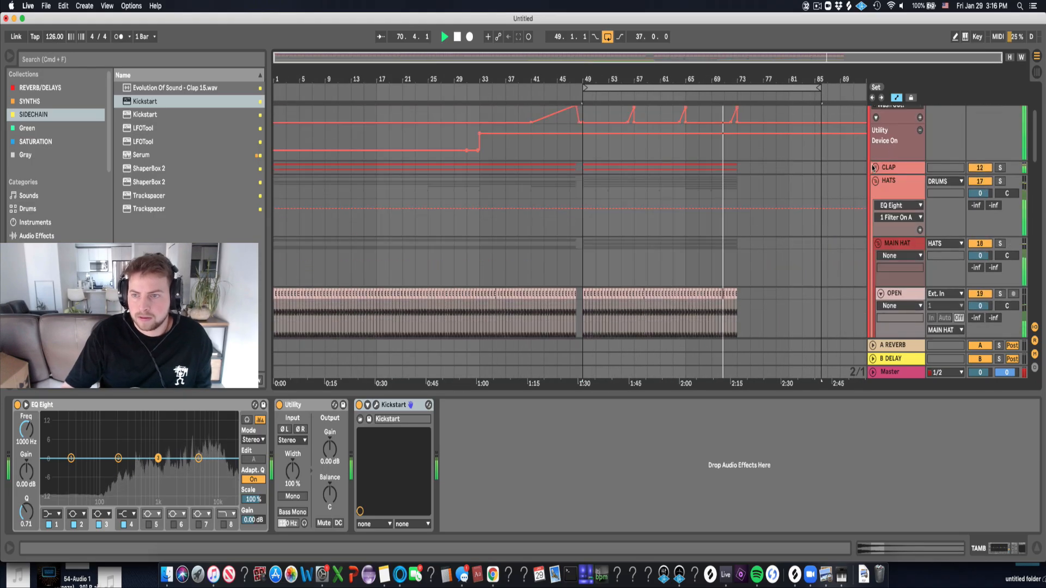
pyautogui.click(875, 187)
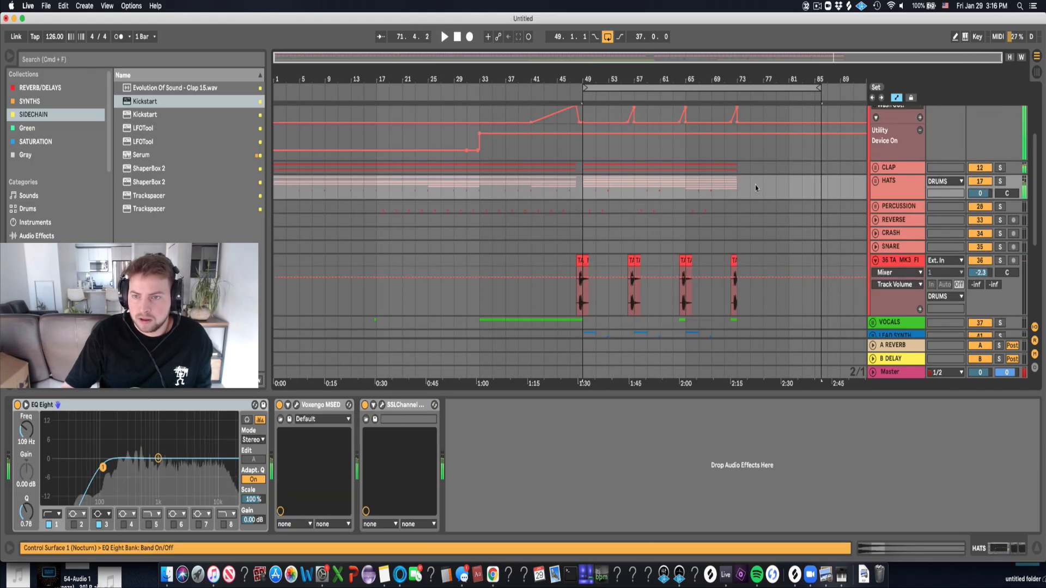
# Expand the BASS group, move its last EQ Eight Device On automation rise to bar 71, audition it, and collapse the group.
pyautogui.scroll(3, 871, 177)
pyautogui.click(873, 112)
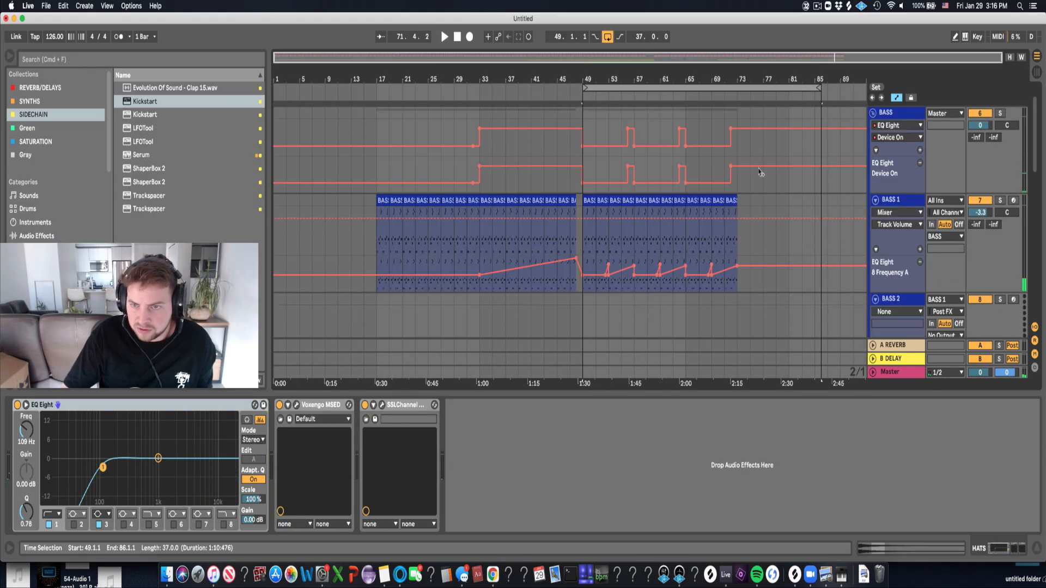
pyautogui.scroll(3, 732, 142)
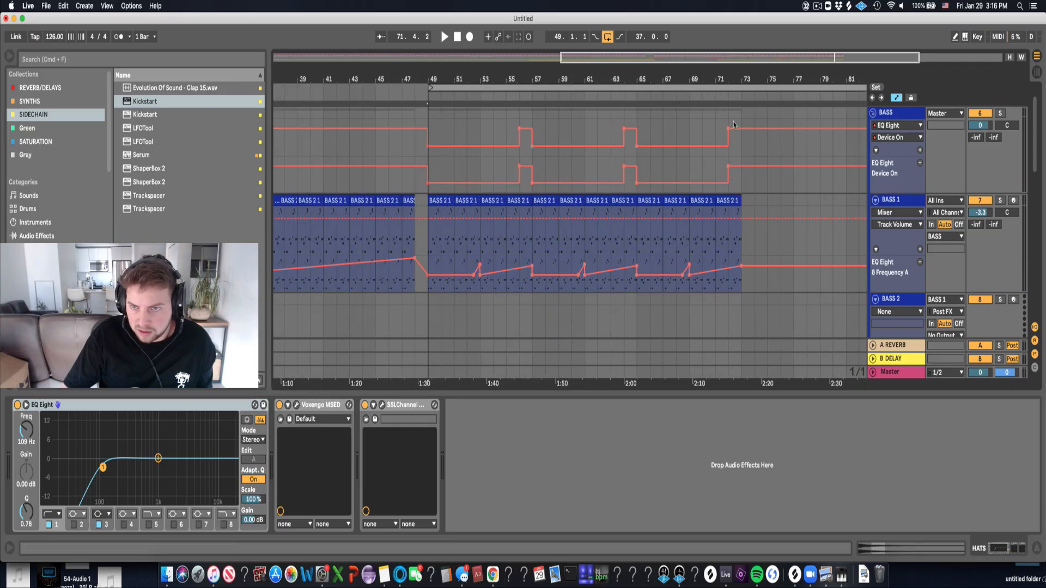
pyautogui.click(715, 126)
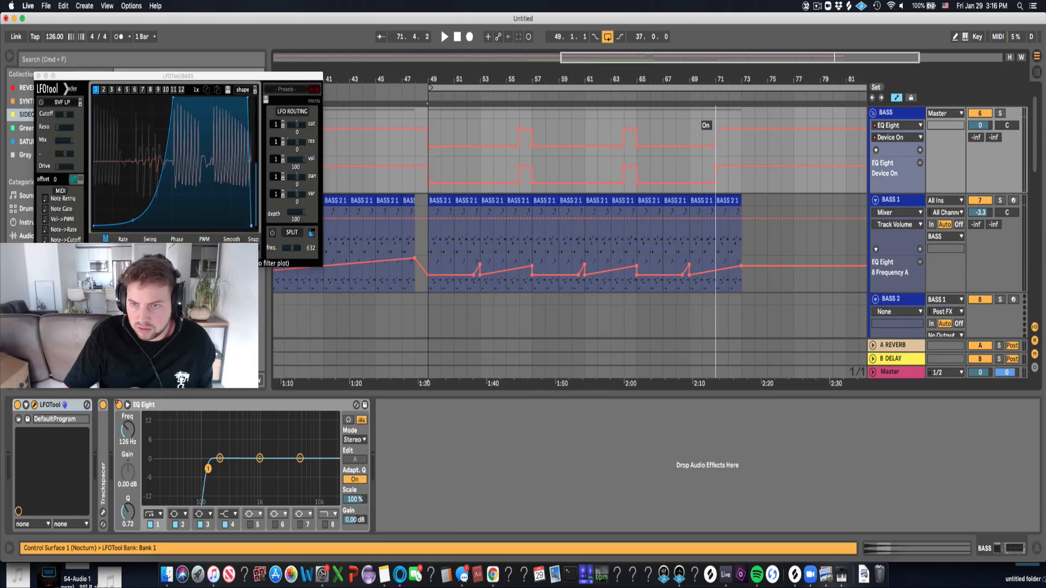
pyautogui.moveTo(716, 128); pyautogui.dragTo(689, 128)
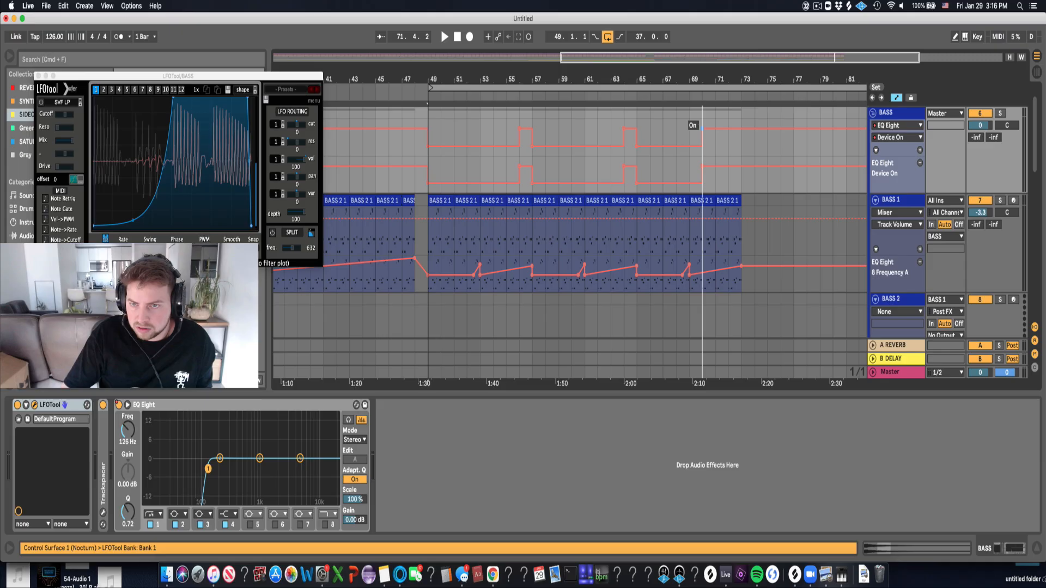
pyautogui.press('super+z')
pyautogui.press('space')
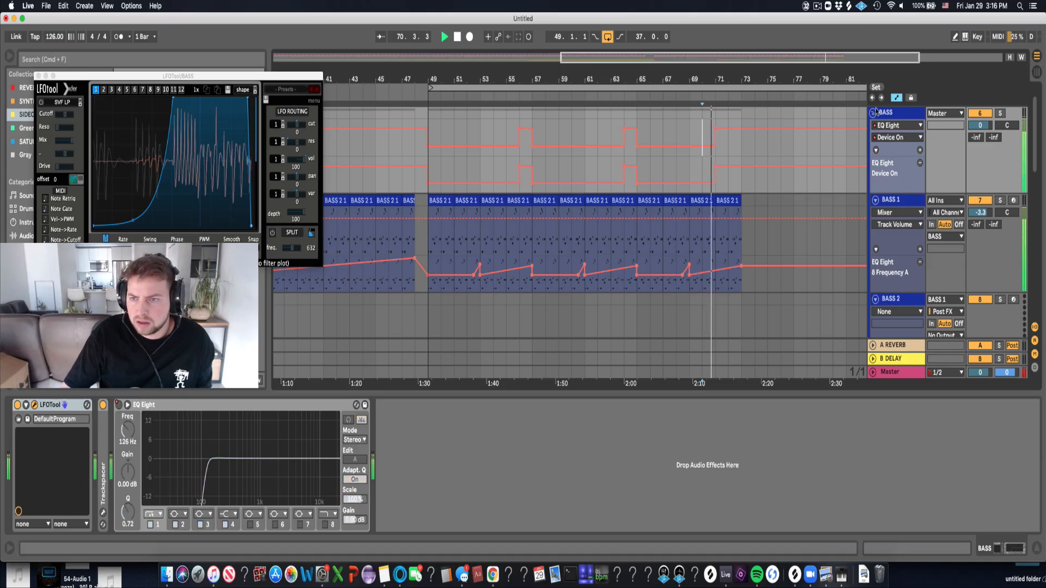
pyautogui.click(873, 112)
# Collapse the DRUMS group, move the KICK group's last EQ Eight Device On automation rise to bar 71, and collapse KICK.
pyautogui.click(873, 127)
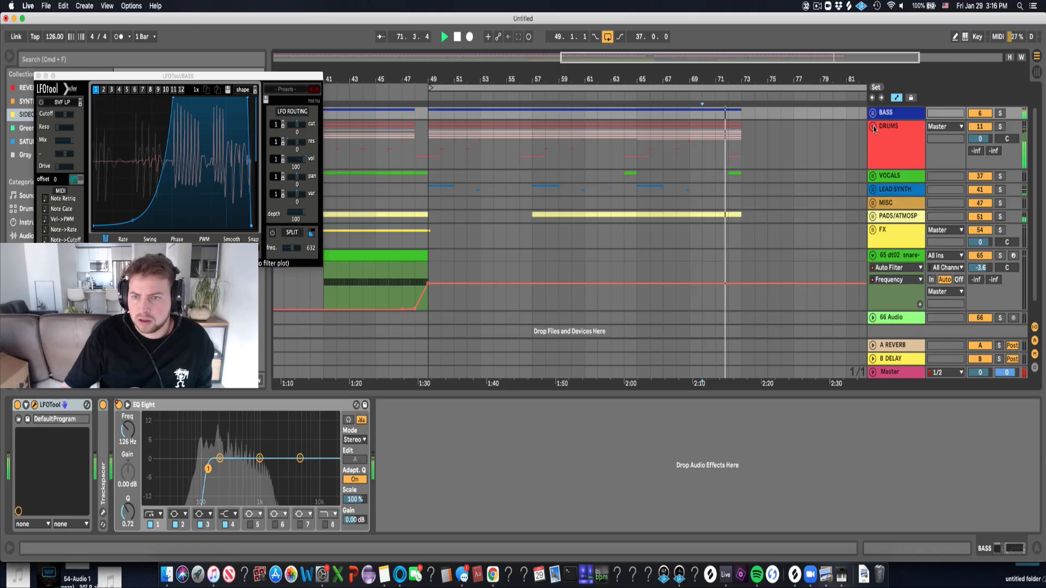
pyautogui.press('space')
pyautogui.scroll(5, 870, 136)
pyautogui.click(702, 160)
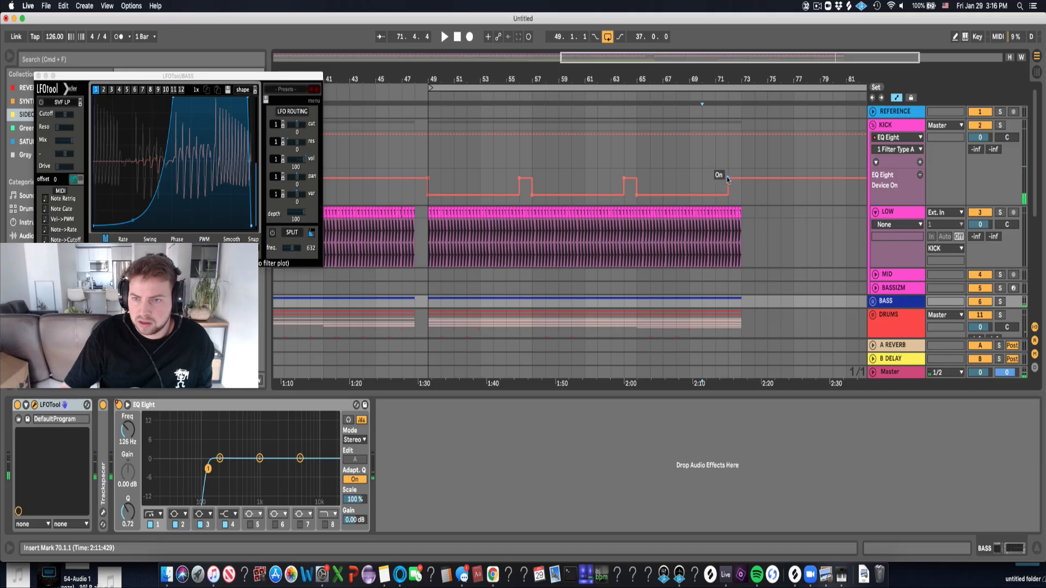
pyautogui.moveTo(728, 179); pyautogui.dragTo(716, 179)
pyautogui.click(874, 126)
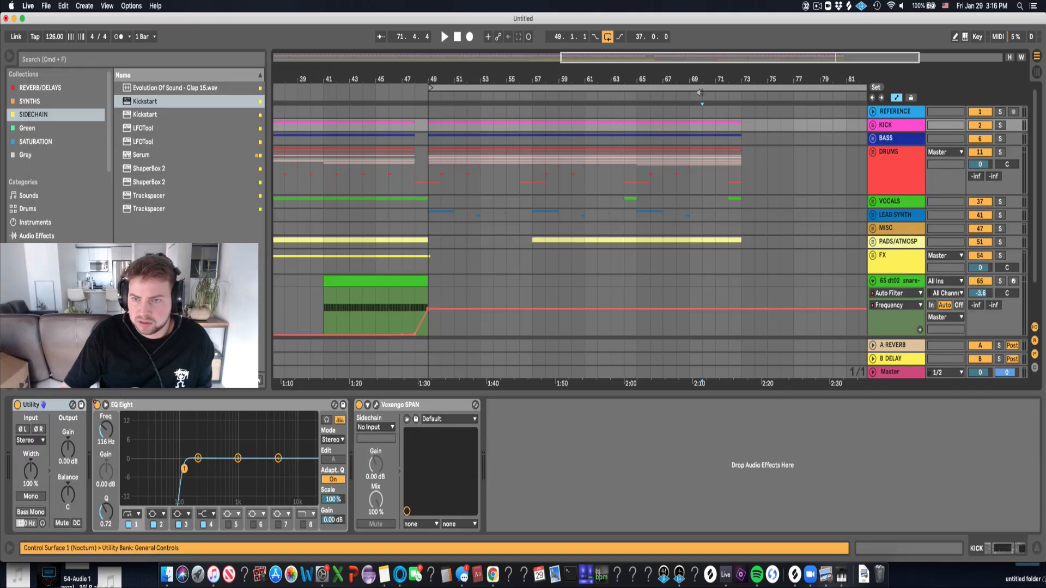
# Copy the snare build-up and its filter automation from bars 47 to 49 to bar 71 on the dt02 snare track and audition it.
pyautogui.moveTo(705, 79); pyautogui.dragTo(705, 55)
pyautogui.scroll(-1, 542, 269)
pyautogui.moveTo(542, 295); pyautogui.dragTo(554, 295)
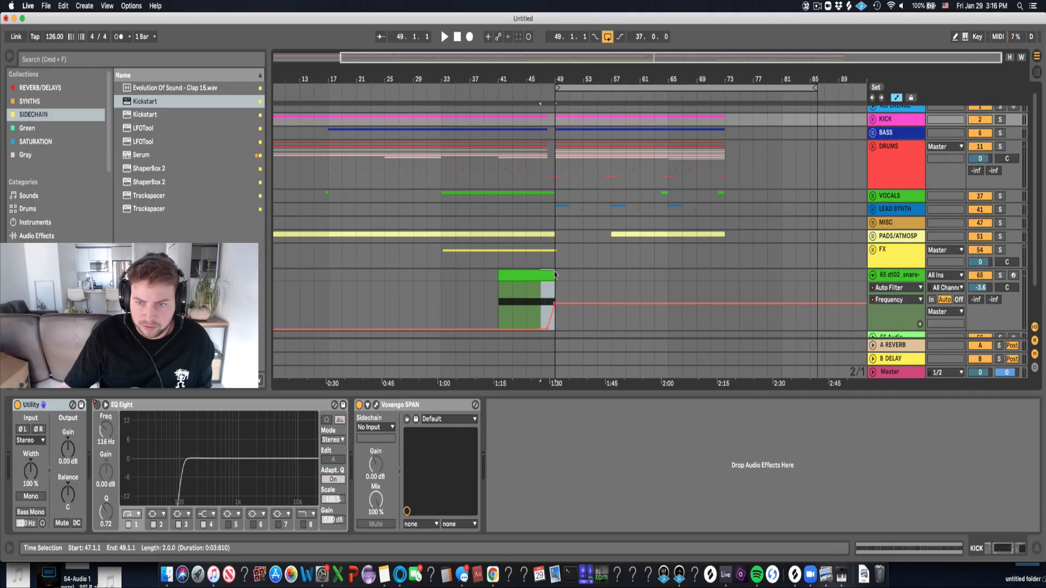
pyautogui.click(714, 275)
pyautogui.press('super+v')
pyautogui.press('space')
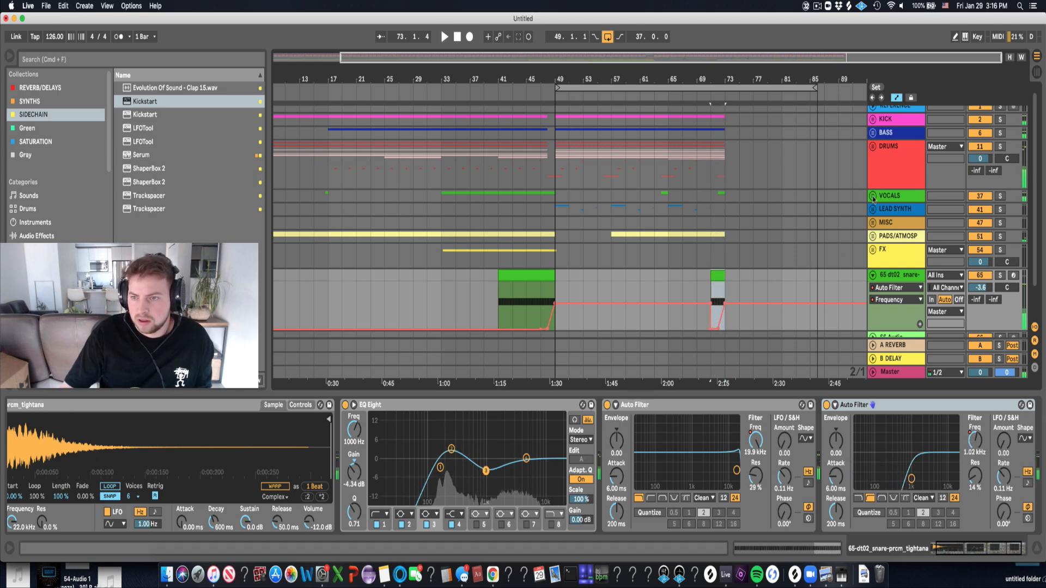
# Extend the arrangement loop from bar 49 to a length of 50 bars, ending at bar 99.
pyautogui.scroll(1, 719, 100)
pyautogui.moveTo(815, 92); pyautogui.dragTo(866, 90)
pyautogui.moveTo(759, 79); pyautogui.dragTo(729, 60)
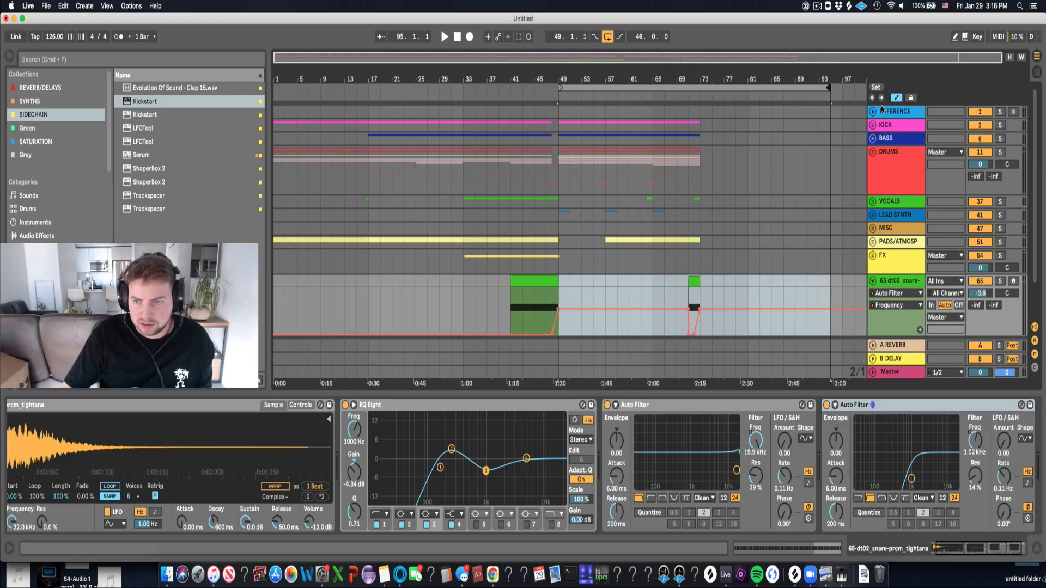
pyautogui.moveTo(824, 91); pyautogui.dragTo(853, 90)
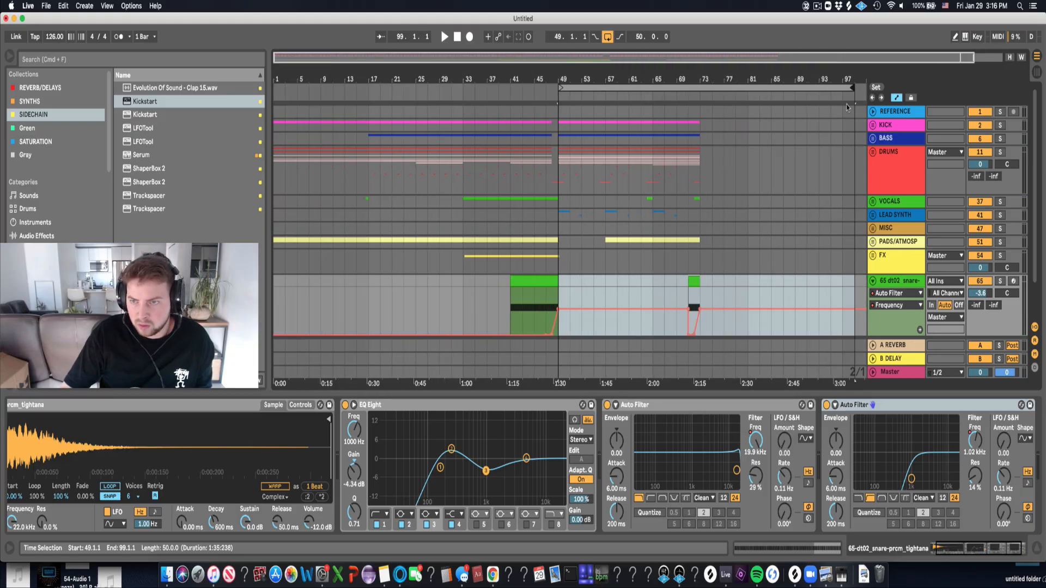
# Copy four bars of the KICK and BASS groups from bar 65 into bars 73 to 77.
pyautogui.moveTo(651, 124); pyautogui.dragTo(664, 121)
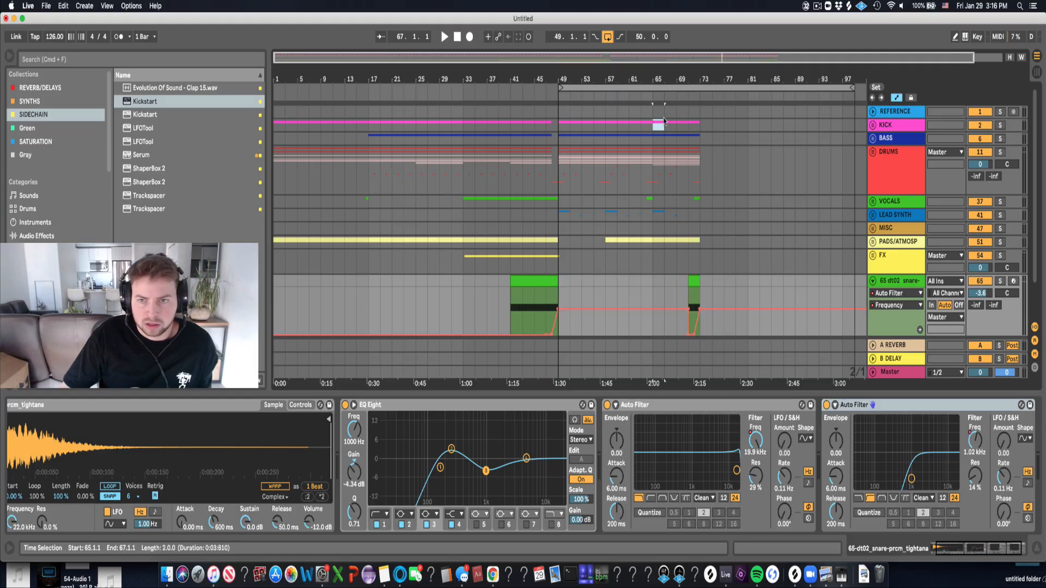
pyautogui.click(702, 128)
pyautogui.press('super+v')
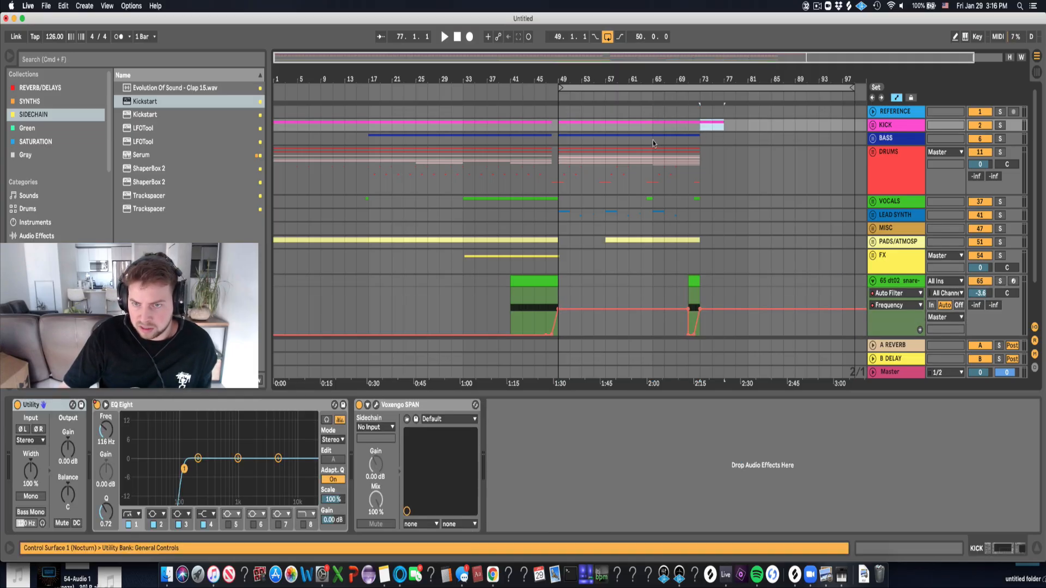
pyautogui.click(701, 137)
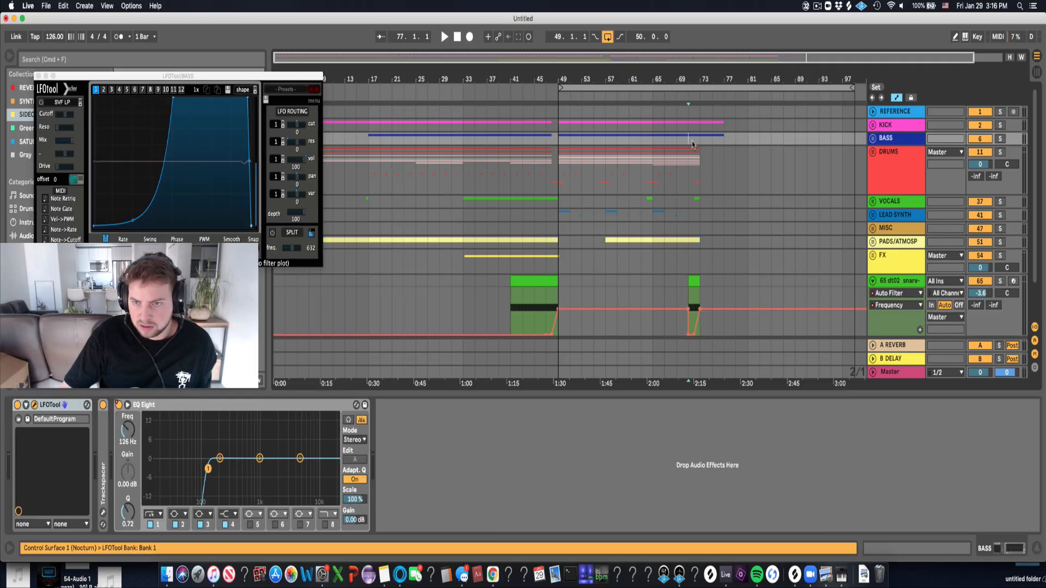
# Audition the transition into the new section from bar 71 and expand the DRUMS group.
pyautogui.press('space')
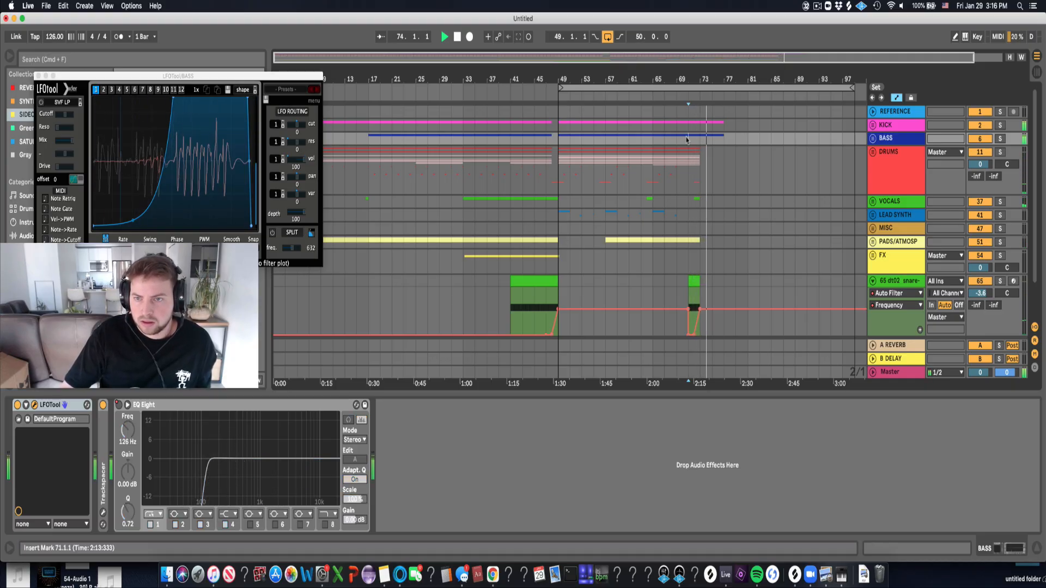
pyautogui.press('space')
pyautogui.click(872, 152)
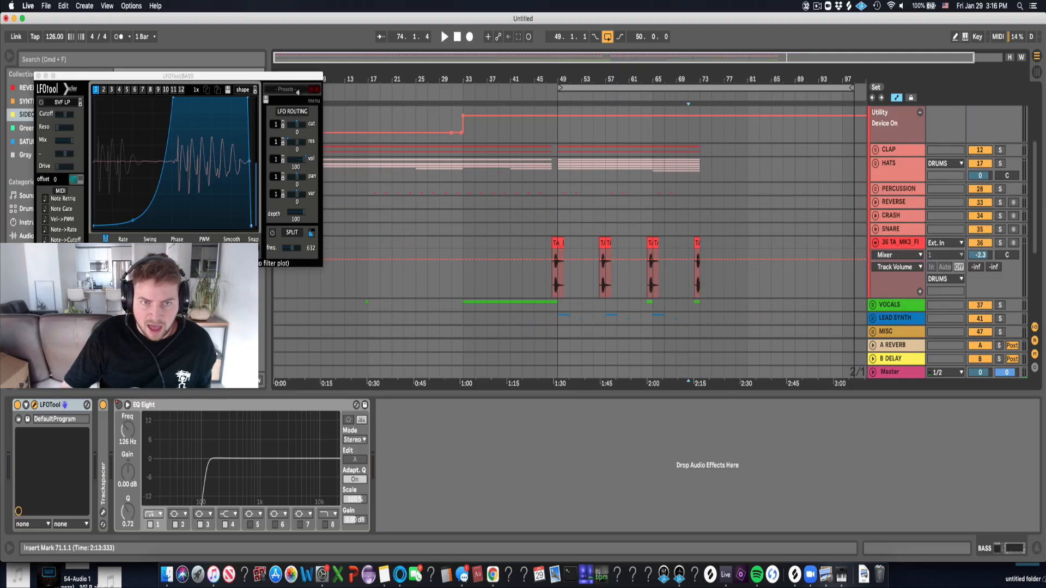
# Close the LFOTool window and extend the HATS group with two four-bar sections covering bars 73 to 81.
pyautogui.moveTo(234, 76); pyautogui.dragTo(320, 136)
pyautogui.click(122, 136)
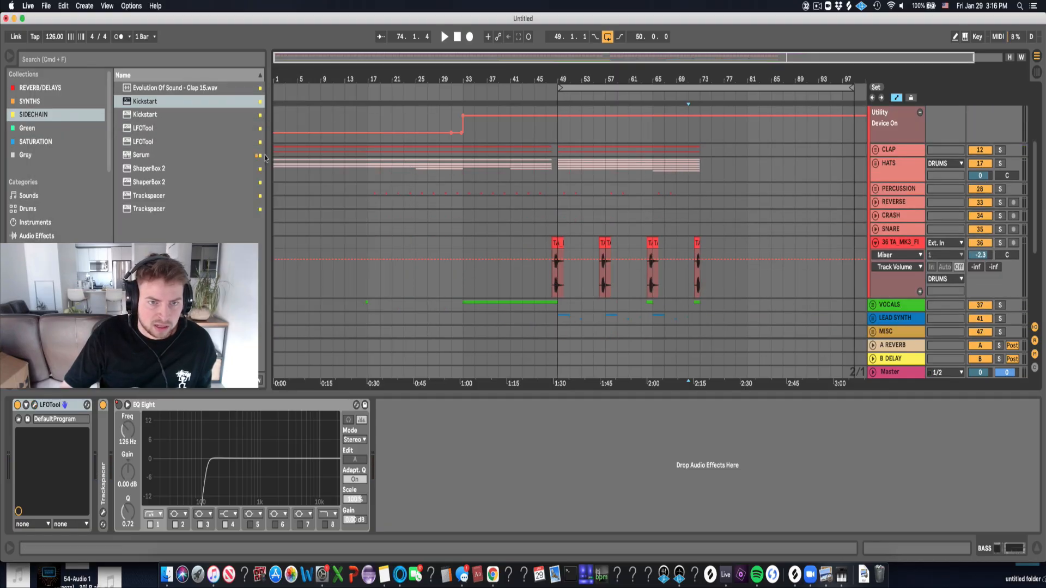
pyautogui.click(291, 173)
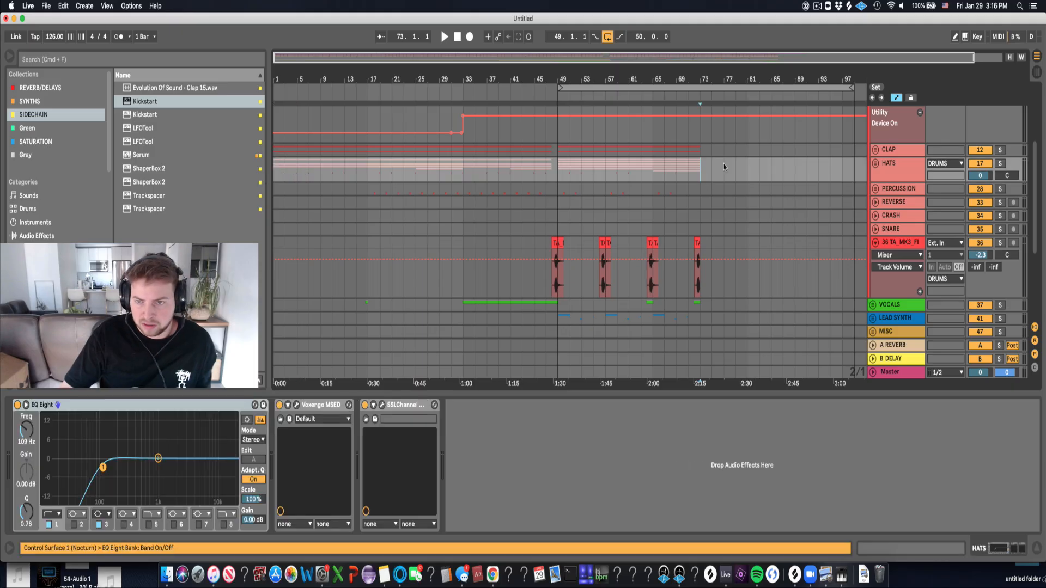
pyautogui.scroll(4, 717, 169)
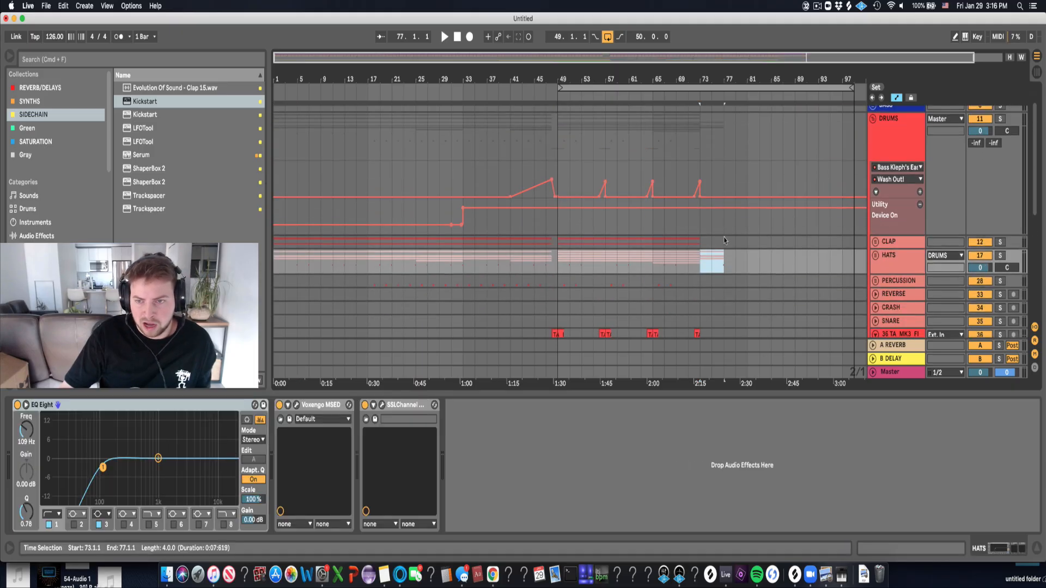
pyautogui.click(725, 268)
pyautogui.hotkey('shift', 'Right')
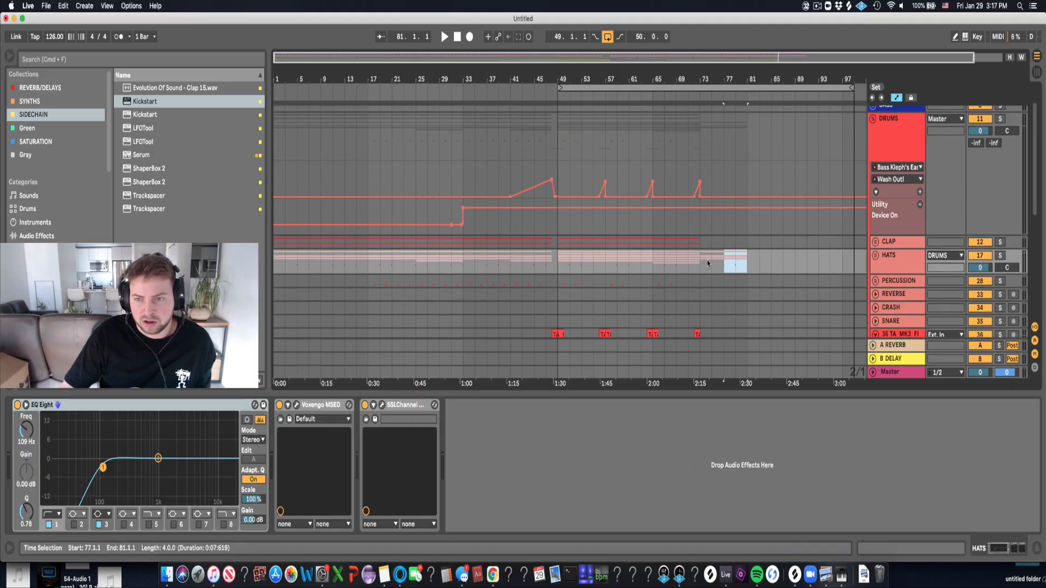
# Play the arrangement from bar 73, stop it, and unfold the HATS group to expose its tracks.
pyautogui.click(711, 267)
pyautogui.press('space')
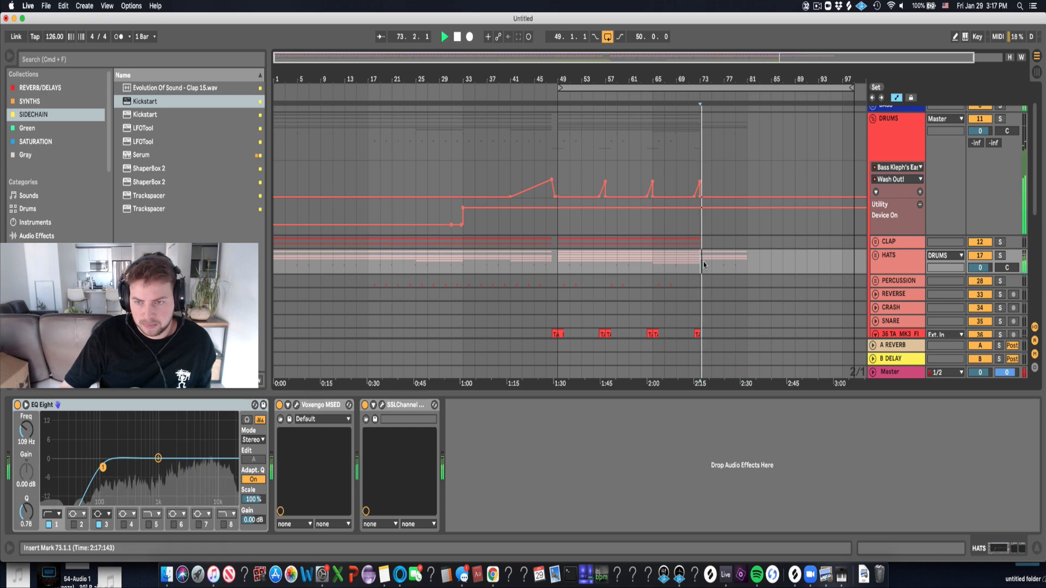
pyautogui.scroll(2, 701, 223)
pyautogui.scroll(-2, 728, 261)
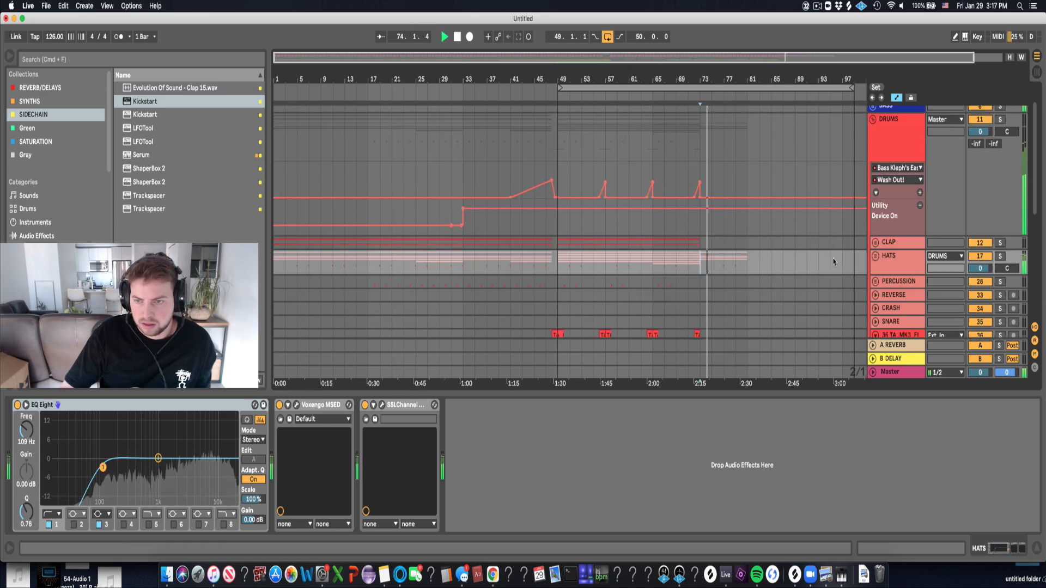
pyautogui.click(875, 255)
pyautogui.scroll(-5, 800, 217)
pyautogui.scroll(2, 872, 160)
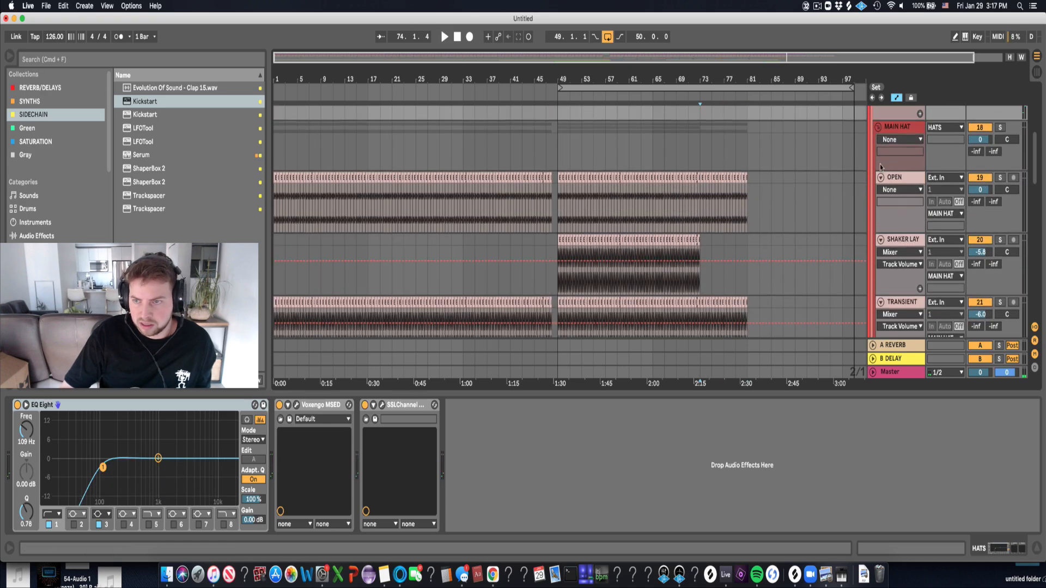
# Collapse the hat tracks and the LOOPS group, delete the LOOPS content in bars 73 to 81, and play from bar 71.
pyautogui.click(880, 178)
pyautogui.click(880, 190)
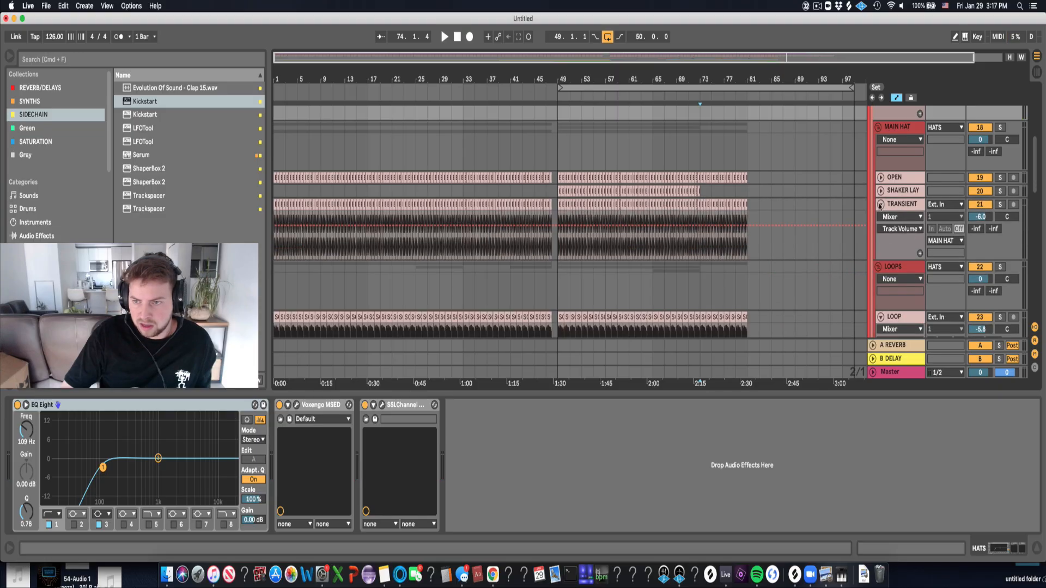
pyautogui.click(881, 206)
pyautogui.click(877, 217)
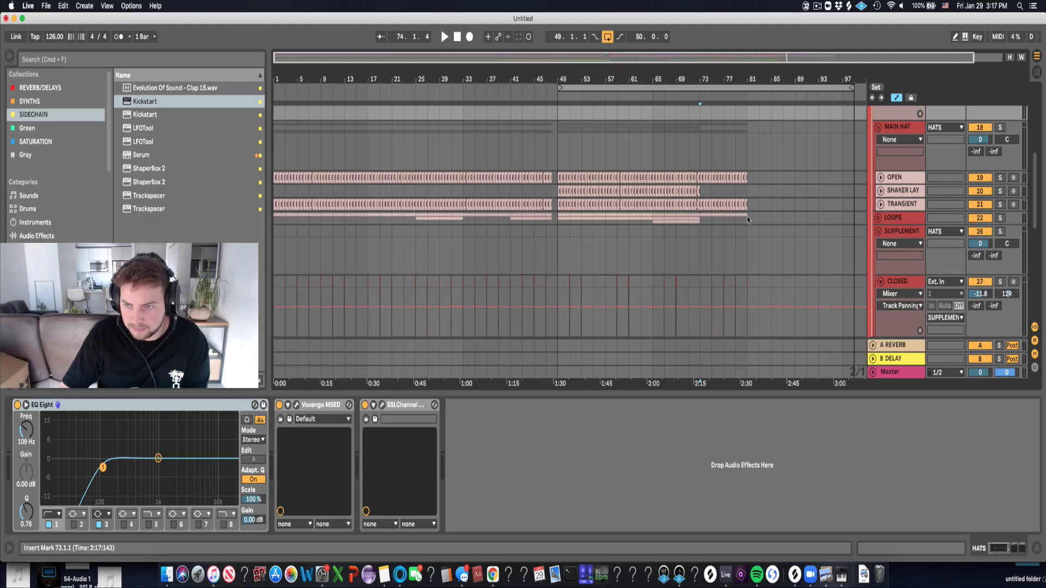
pyautogui.moveTo(747, 217); pyautogui.dragTo(702, 225)
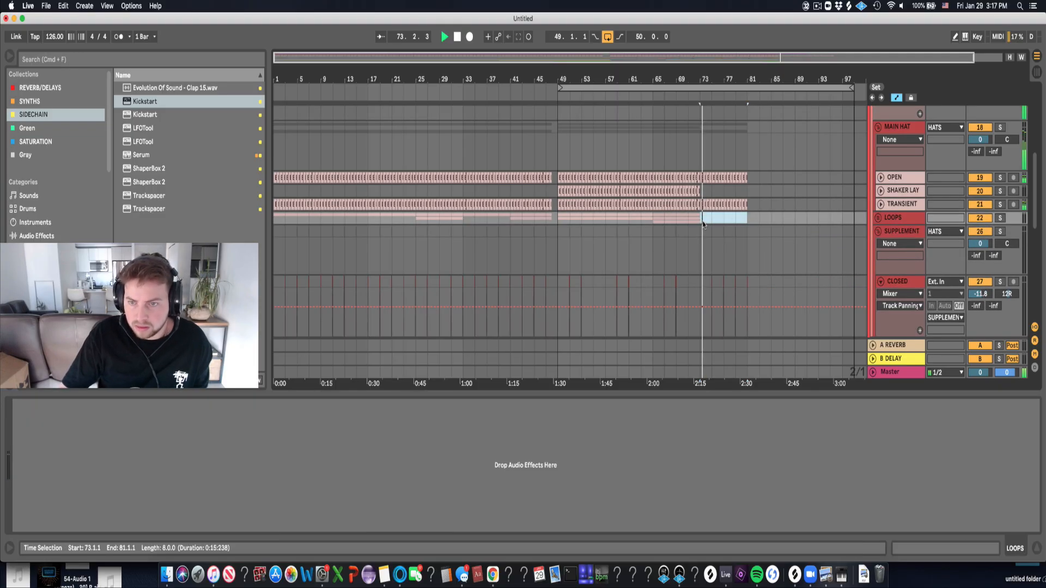
pyautogui.click(688, 228)
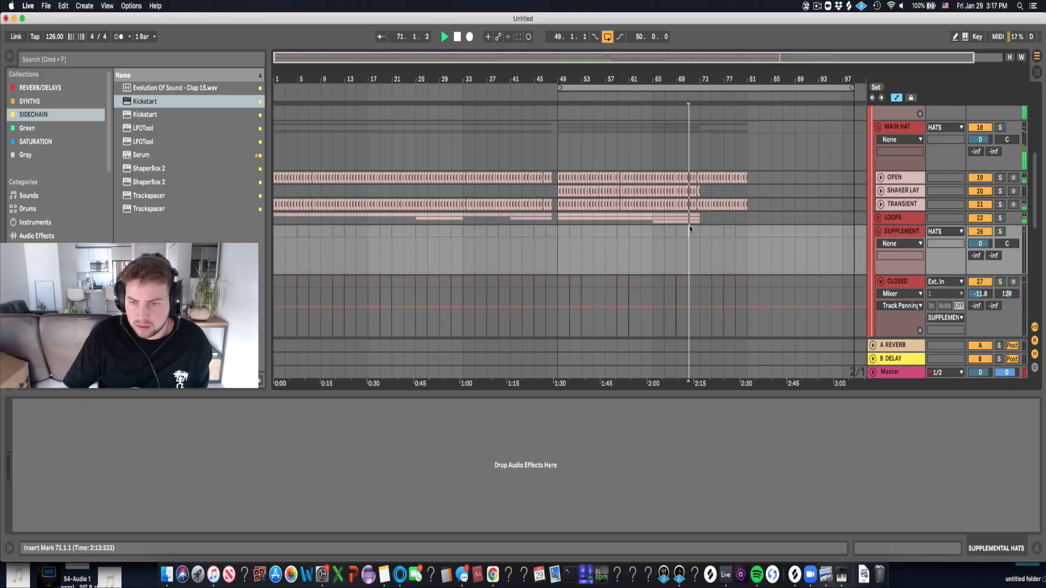
# Duplicate the pads/atmosphere group's section from bars 65 to 73 into bars 73 to 81.
pyautogui.scroll(-8, 702, 233)
pyautogui.moveTo(653, 256); pyautogui.dragTo(700, 255)
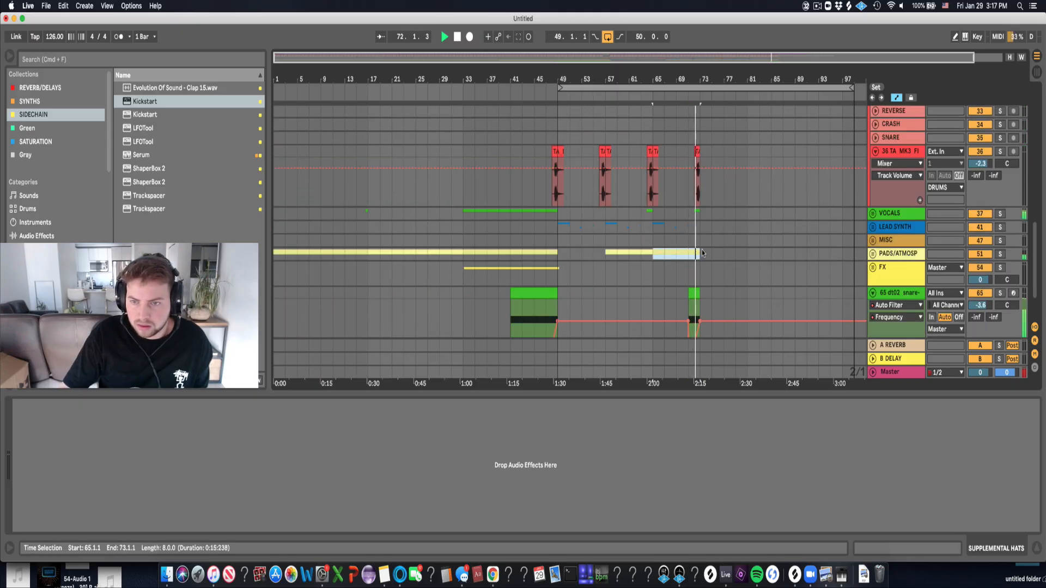
pyautogui.press('super+d')
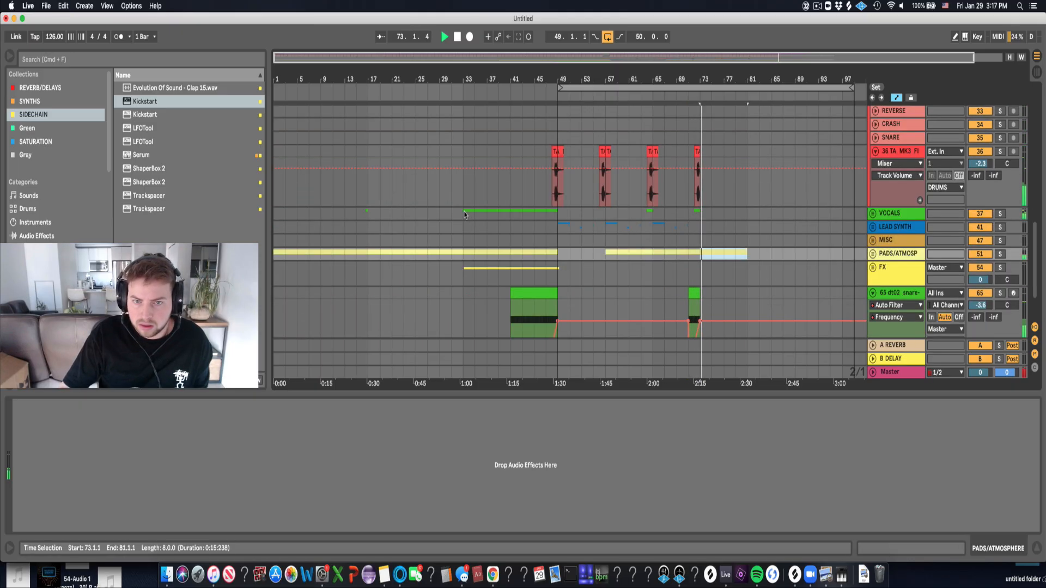
# Copy the VOCALS section from bars 33 to 41 and paste it at bar 73.
pyautogui.moveTo(463, 214); pyautogui.dragTo(510, 214)
pyautogui.click(703, 217)
pyautogui.press('super+v')
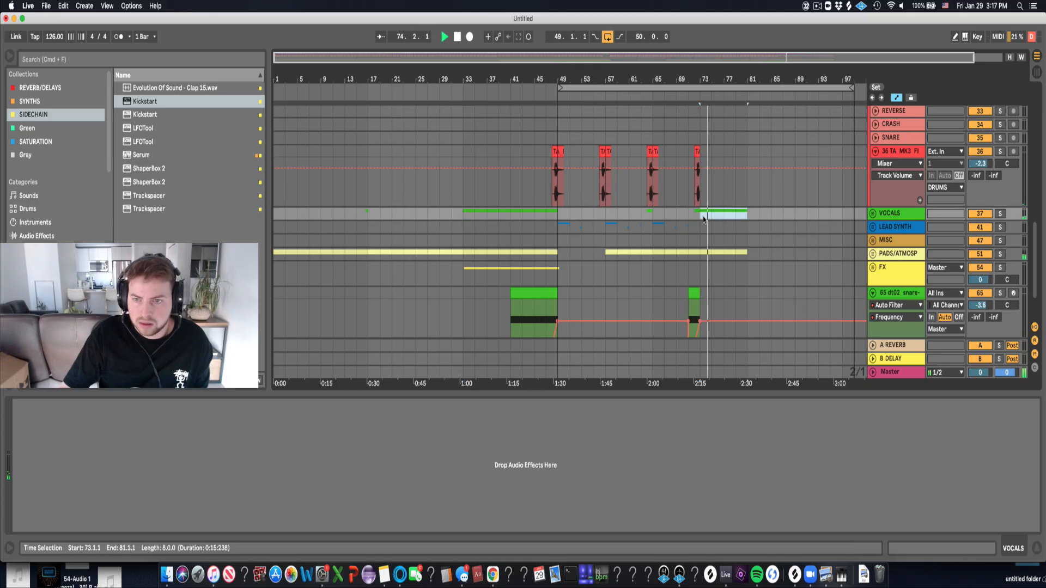
# Unfold VOCALS, lower the MAIN track's Auto Filter frequency automation point at bar 73 to about 309 Hz, and fold the group again.
pyautogui.click(876, 216)
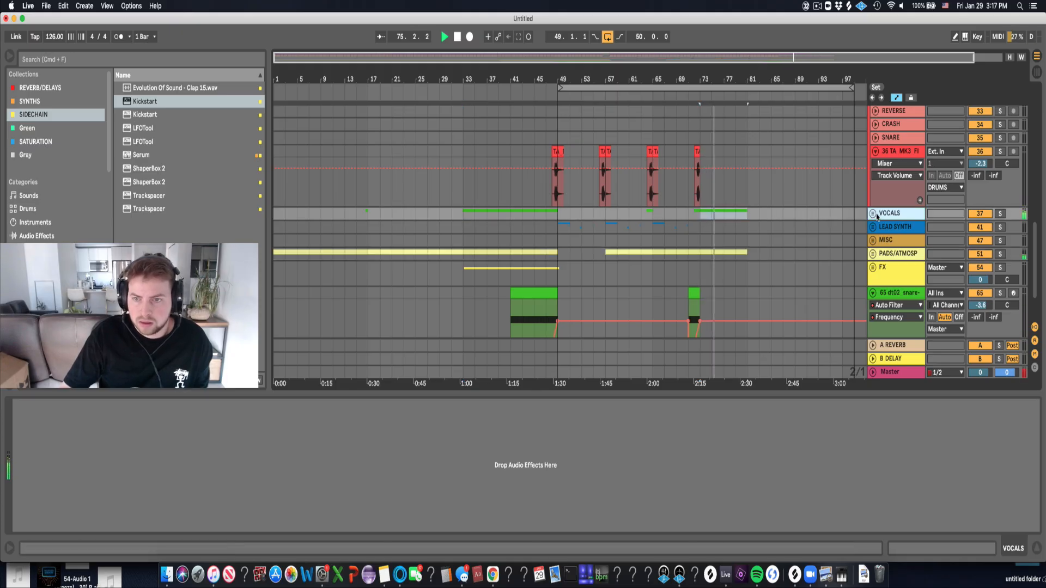
pyautogui.click(873, 214)
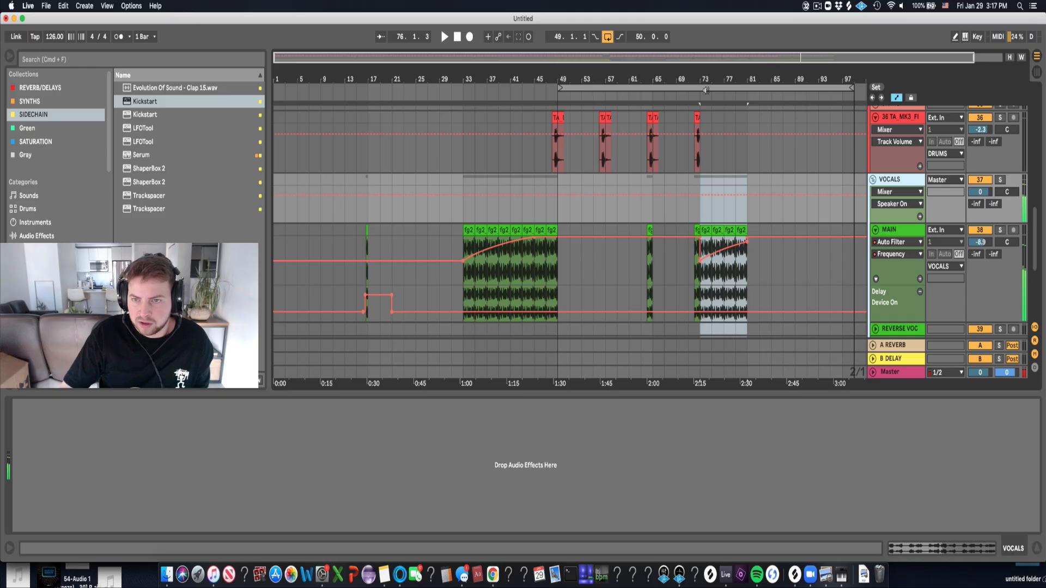
pyautogui.press('space')
pyautogui.moveTo(709, 80); pyautogui.dragTo(709, 112)
pyautogui.click(692, 260)
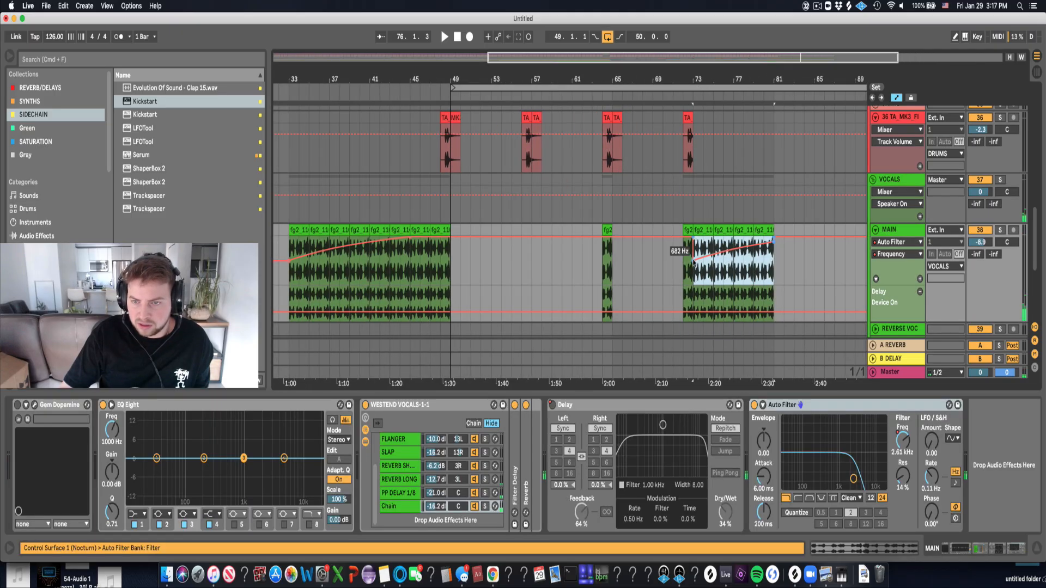
pyautogui.click(705, 269)
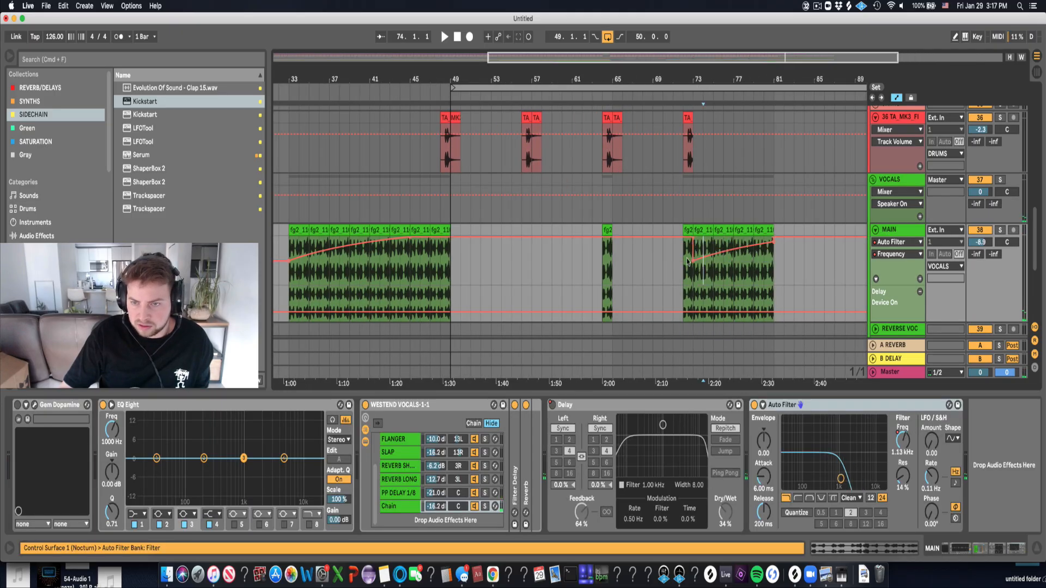
pyautogui.moveTo(693, 263); pyautogui.dragTo(692, 267)
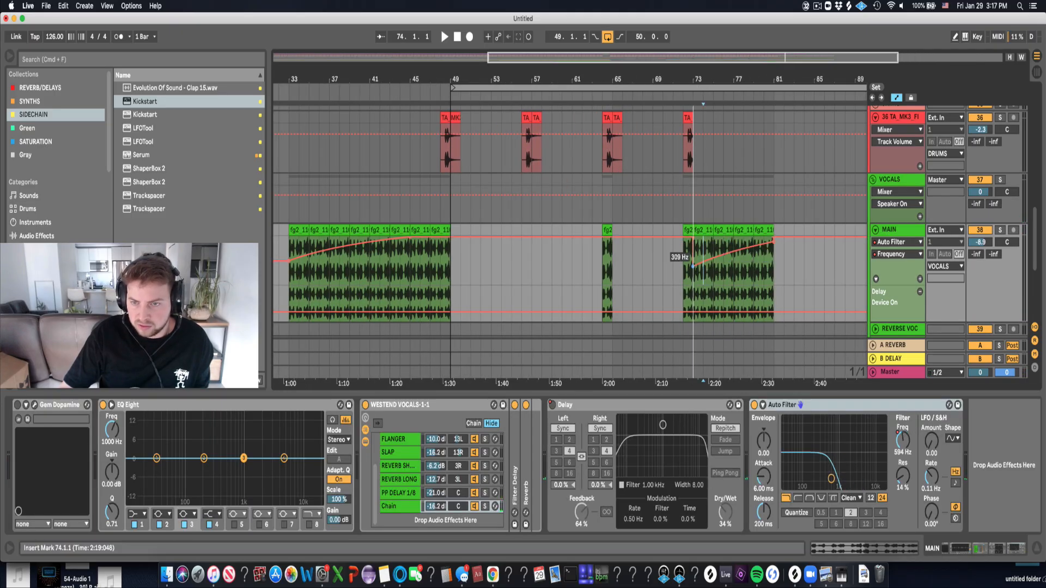
pyautogui.click(873, 180)
# Unfold the FX group and its nested SIDECHAINED group to reach the riser and down tracks.
pyautogui.scroll(-1, 702, 248)
pyautogui.click(877, 215)
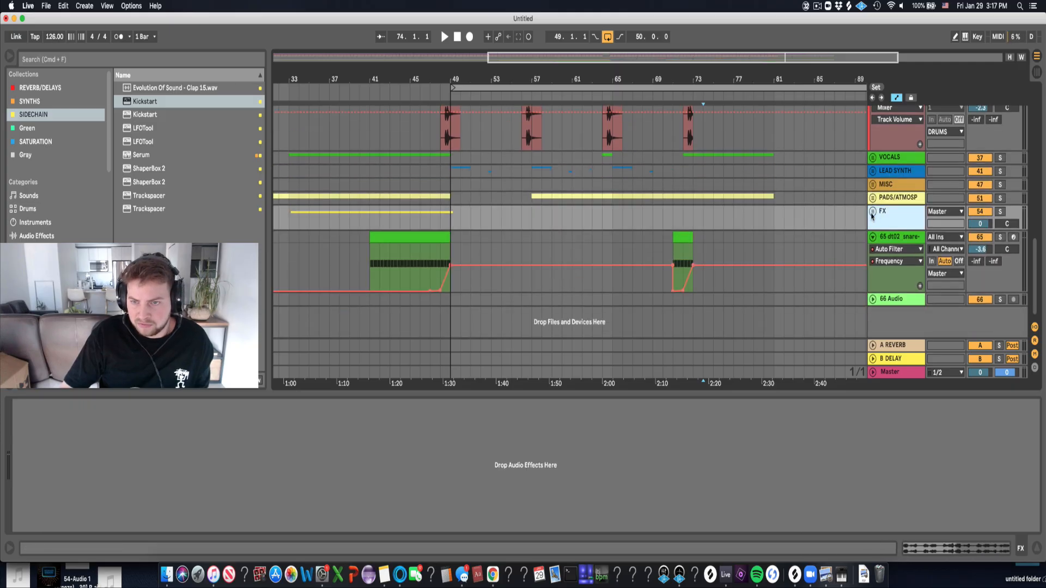
pyautogui.click(872, 211)
pyautogui.scroll(-3, 864, 235)
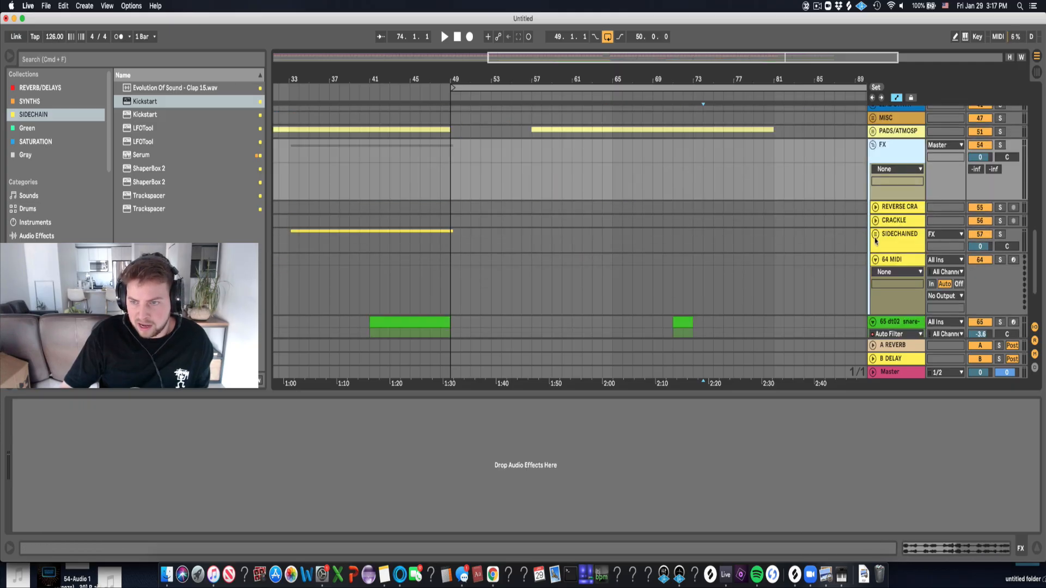
pyautogui.click(875, 234)
pyautogui.scroll(-2, 871, 261)
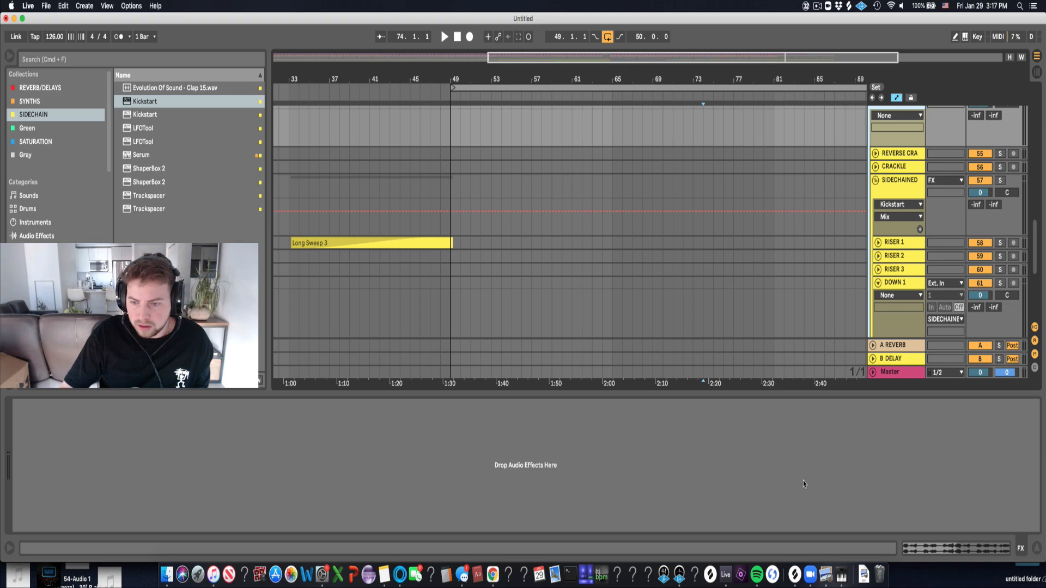
# Switch to Splice, search the samples for FALL, and take 29_NoiseFall.wav for use in the Live set.
pyautogui.click(794, 575)
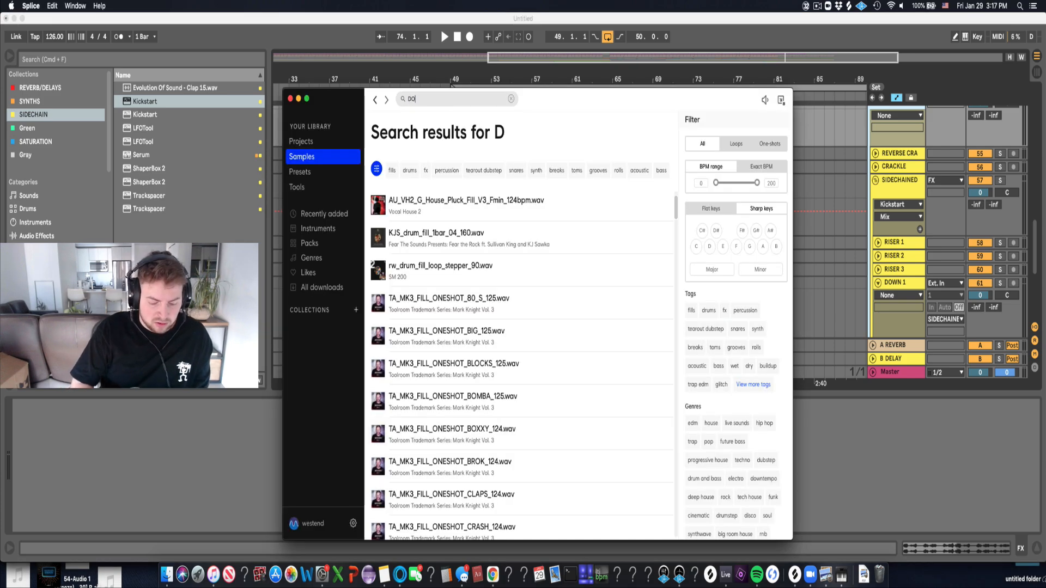
pyautogui.write('DOWN')
pyautogui.press('Return')
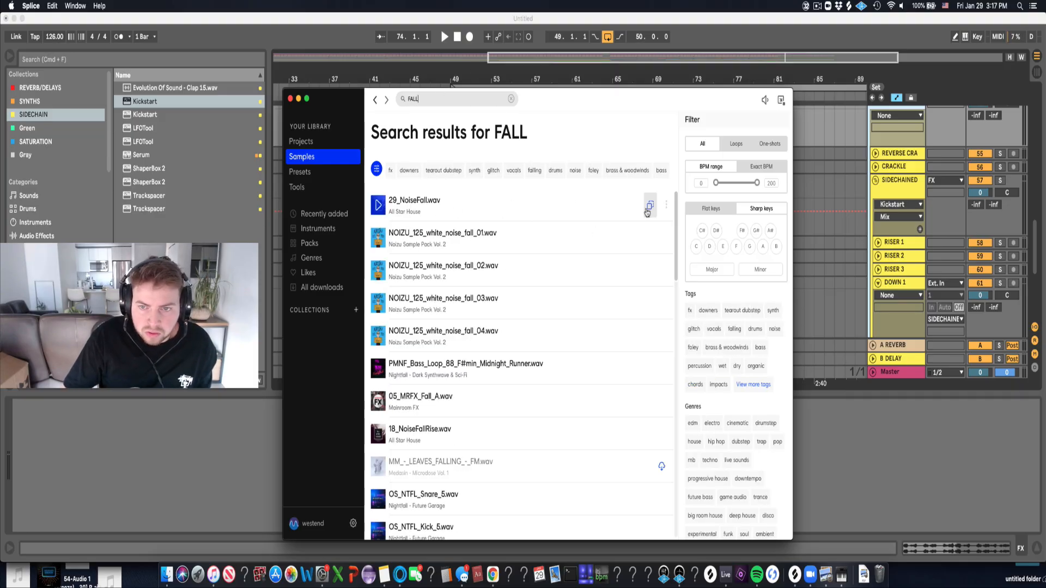
pyautogui.moveTo(647, 212); pyautogui.dragTo(772, 220)
# Place the 29_NoiseFall sample on the DOWN 1 track at bar 73.
pyautogui.scroll(15, 651, 262)
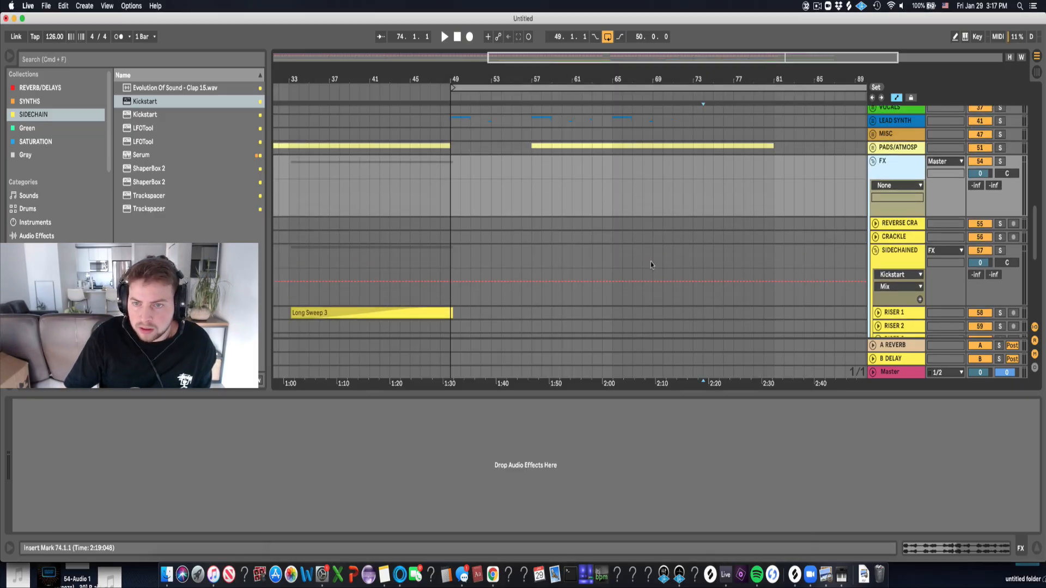
pyautogui.scroll(8, 694, 119)
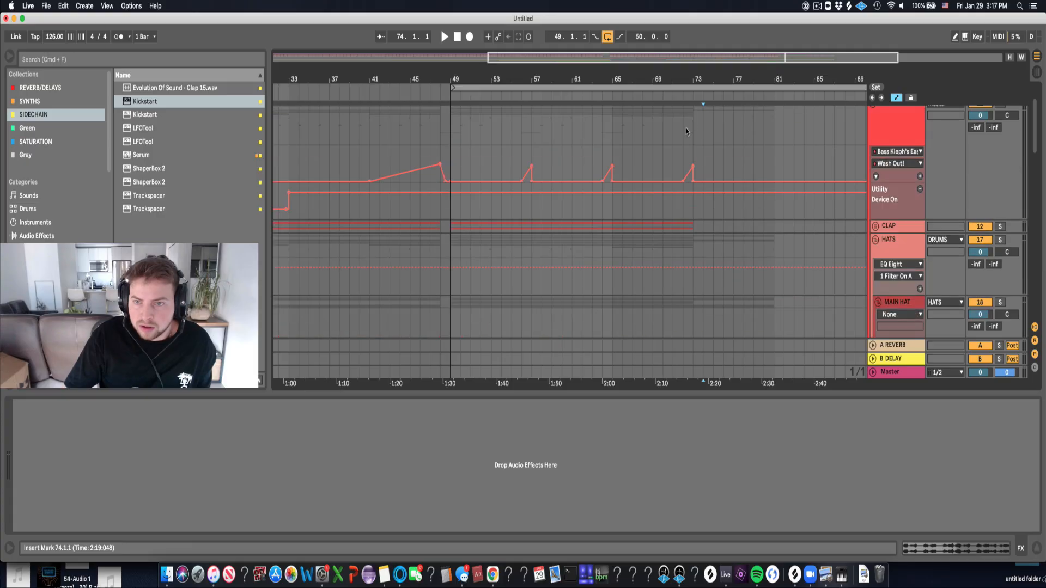
pyautogui.click(692, 125)
pyautogui.scroll(-15, 703, 220)
pyautogui.scroll(-10, 703, 220)
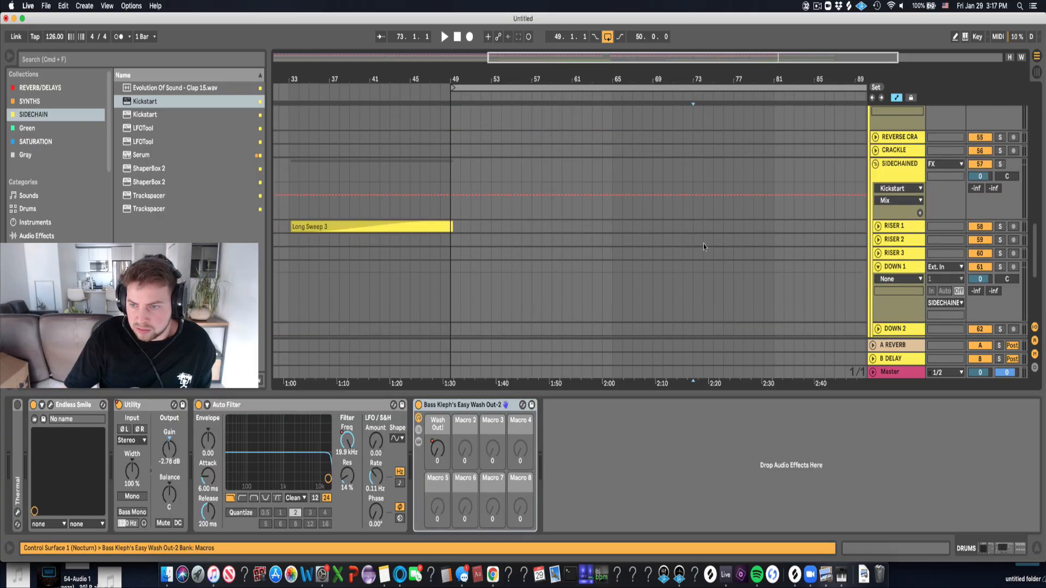
pyautogui.click(692, 234)
pyautogui.press('super+v')
# Play from bar 72 and lower the DOWN 1 track volume to -2.9 dB.
pyautogui.click(682, 269)
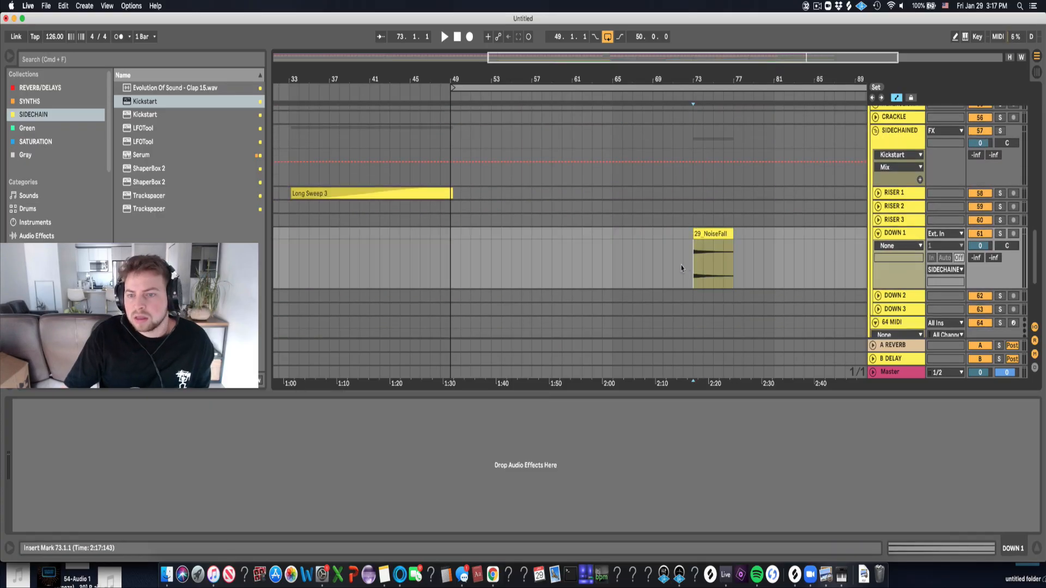
pyautogui.press('space')
pyautogui.moveTo(980, 246); pyautogui.dragTo(980, 242)
pyautogui.click(999, 225)
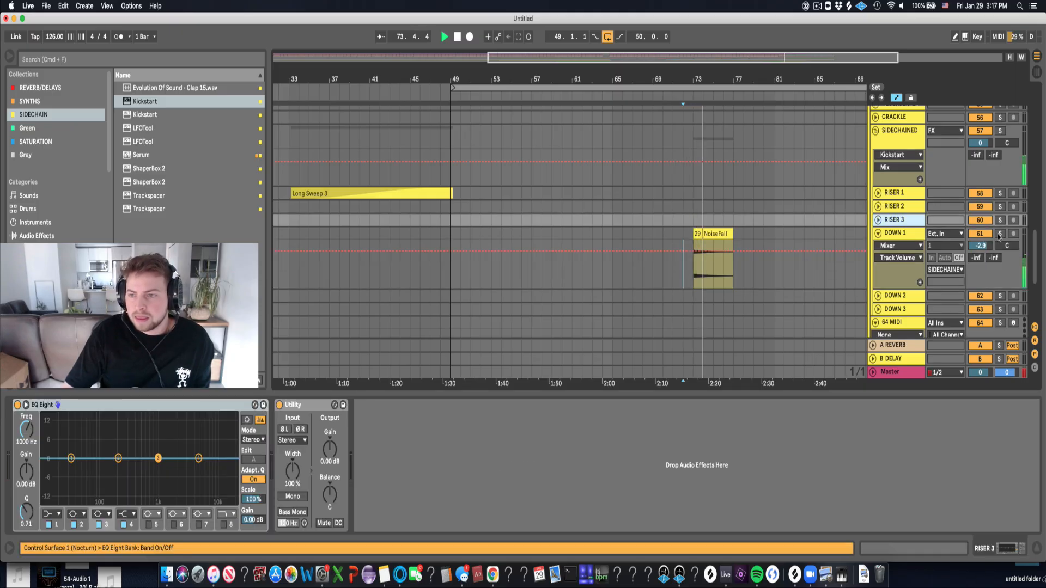
# Fold the HATS group and extend the KICK and BASS groups through bars 77 to 81.
pyautogui.scroll(10, 747, 234)
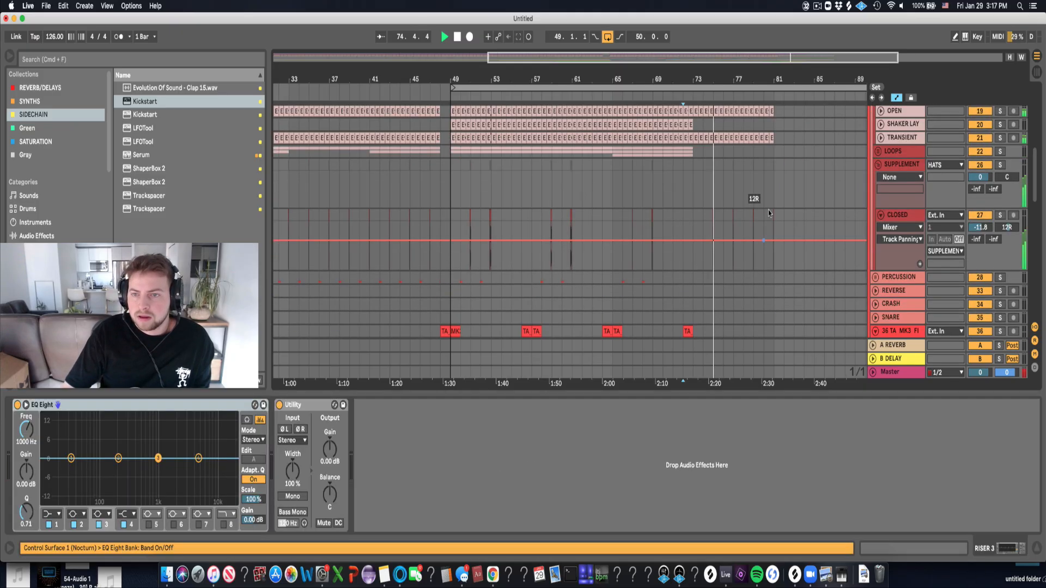
pyautogui.scroll(5, 790, 196)
pyautogui.click(876, 148)
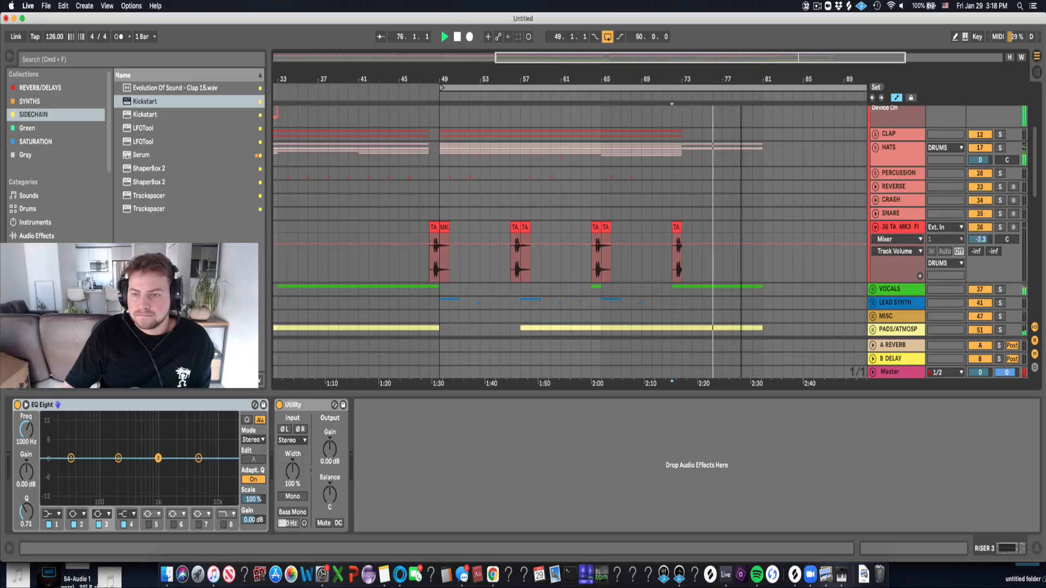
pyautogui.moveTo(665, 80); pyautogui.dragTo(653, 67)
pyautogui.scroll(-12, 681, 228)
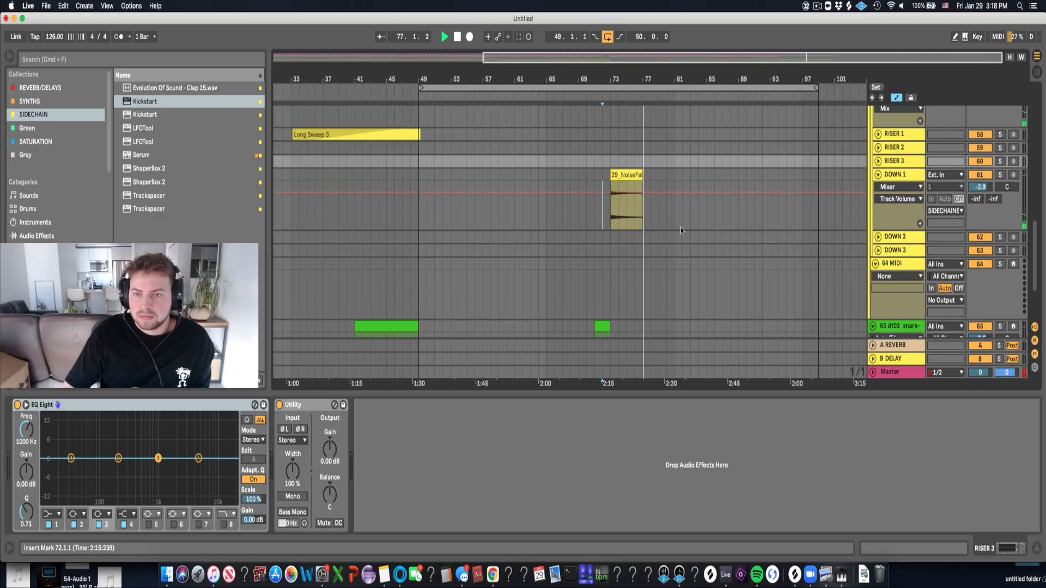
pyautogui.scroll(15, 680, 227)
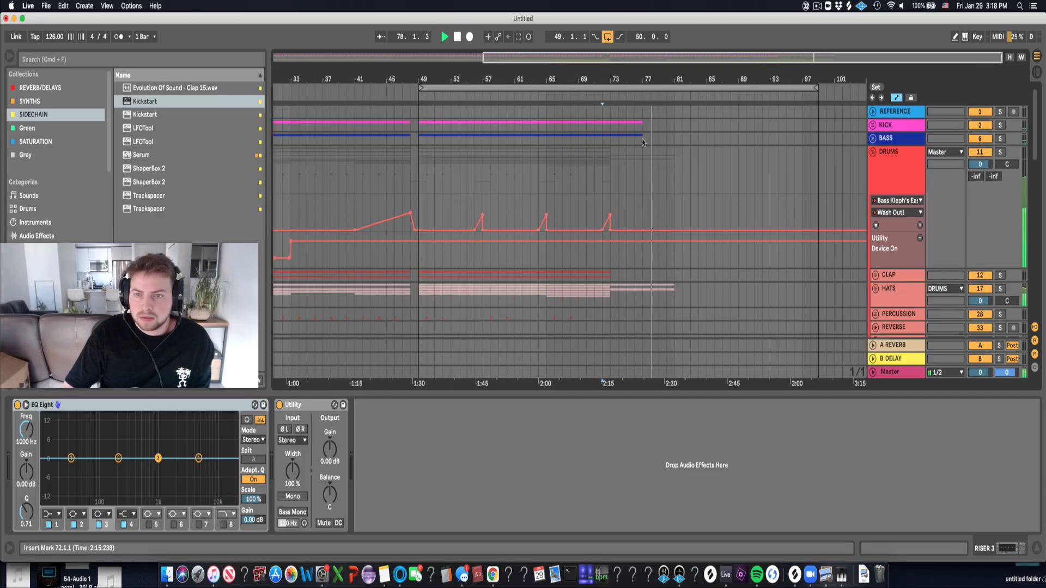
pyautogui.moveTo(643, 143); pyautogui.dragTo(675, 126)
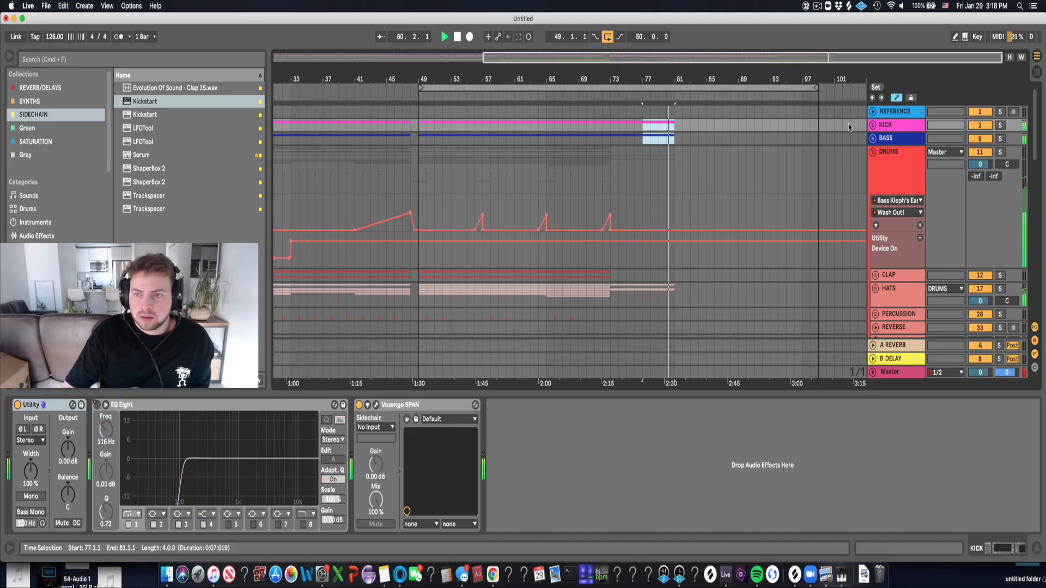
# Fold the DRUMS group, stop playback, and show the whole arrangement.
pyautogui.click(873, 152)
pyautogui.press('space')
pyautogui.press('-')
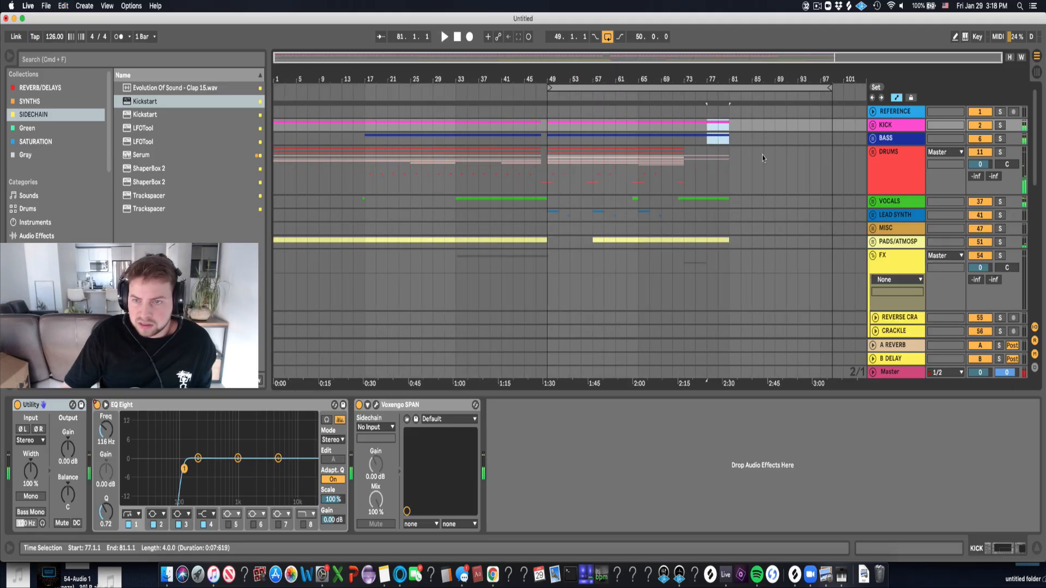
# Dismiss the iCloud alert and copy bars 33 to 49 from the KICK group through the 65 snare track to bar 81.
pyautogui.moveTo(733, 122); pyautogui.dragTo(807, 243)
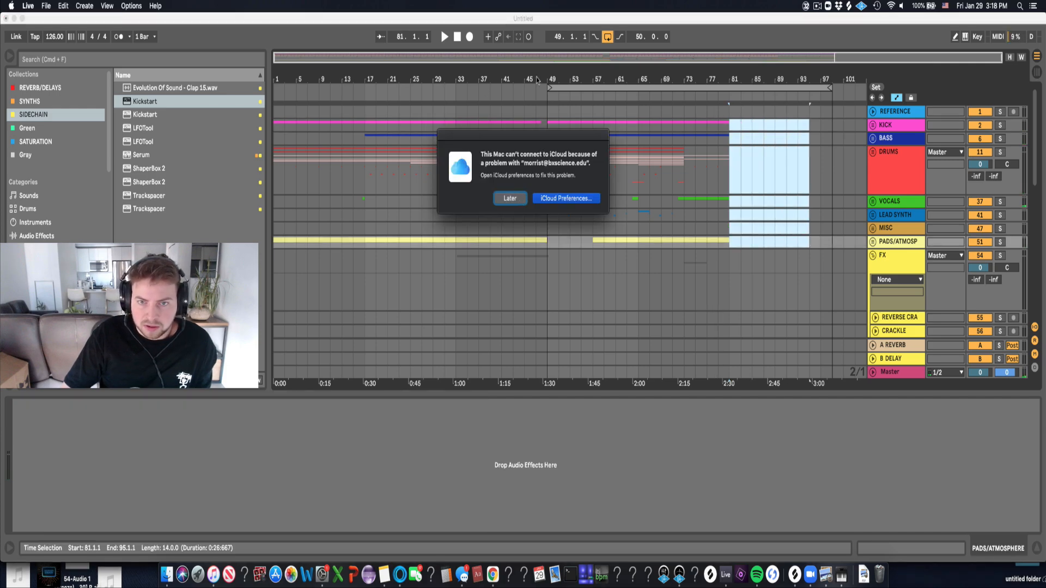
pyautogui.click(516, 202)
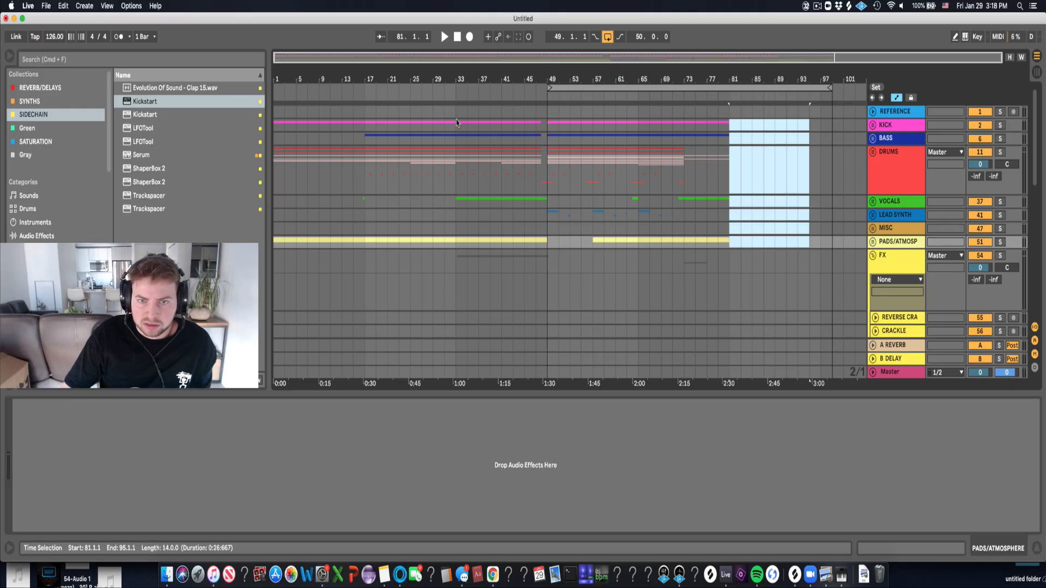
pyautogui.moveTo(455, 120); pyautogui.dragTo(545, 245)
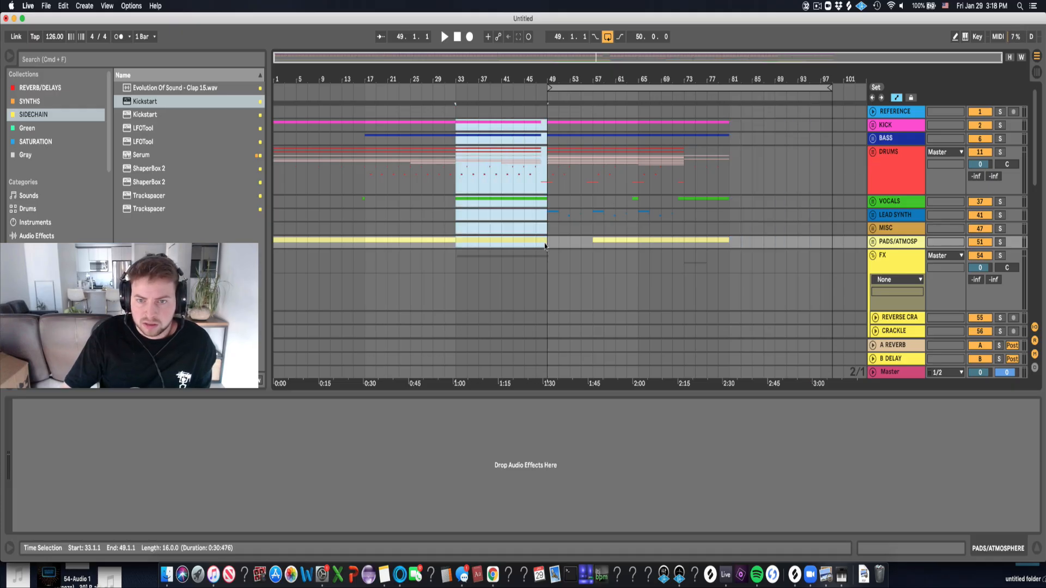
pyautogui.click(873, 256)
pyautogui.click(872, 280)
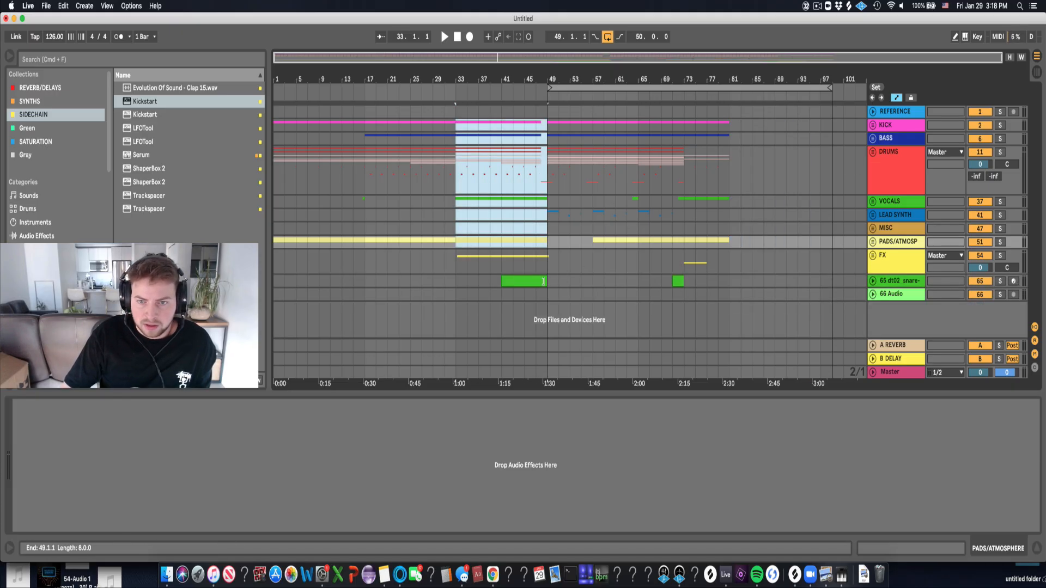
pyautogui.keyDown('shift'); pyautogui.click(546, 283); pyautogui.keyUp('shift')
pyautogui.press('super+c')
pyautogui.click(729, 126)
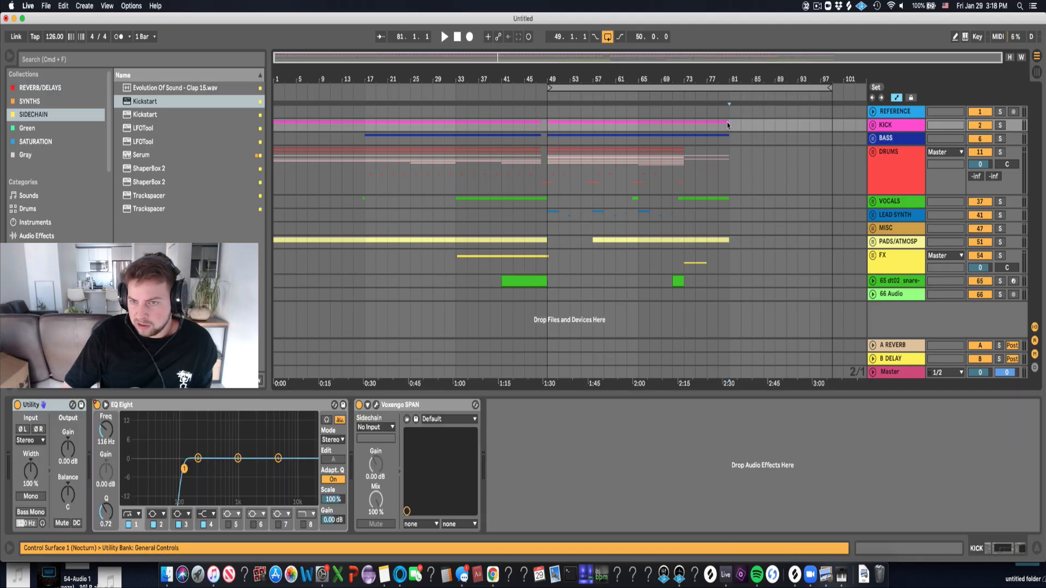
pyautogui.press('super+v')
# Play from bar 79 and automate the DRUMS group's Utility Device On to Off from bar 49 and On from bar 73.
pyautogui.click(716, 166)
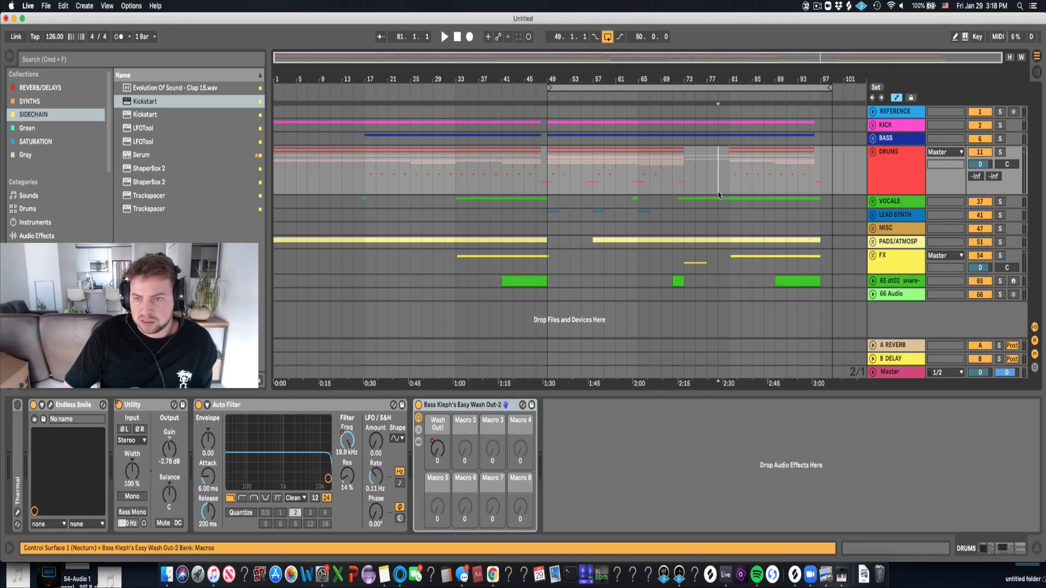
pyautogui.press('space')
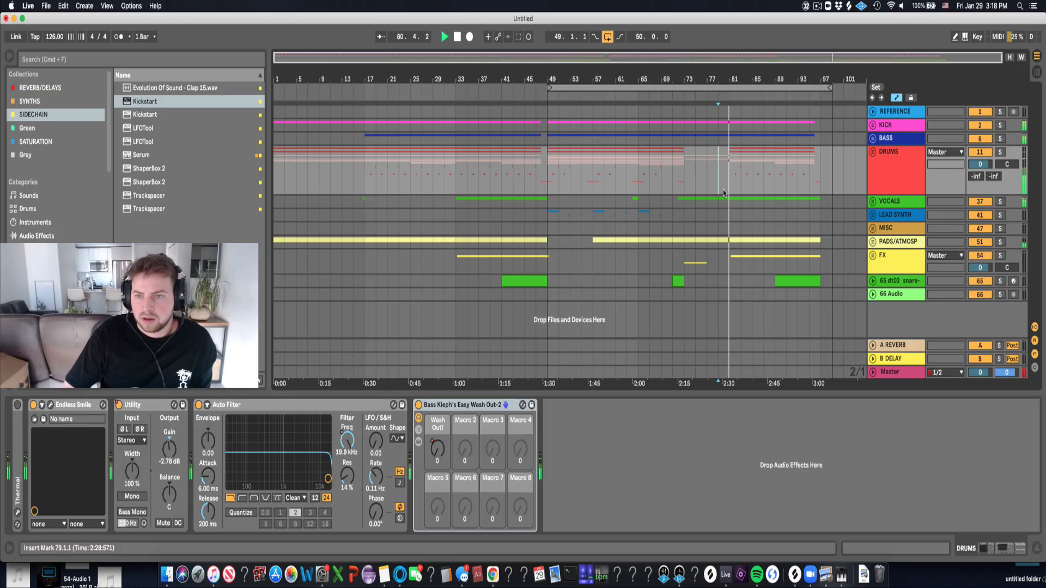
pyautogui.click(871, 154)
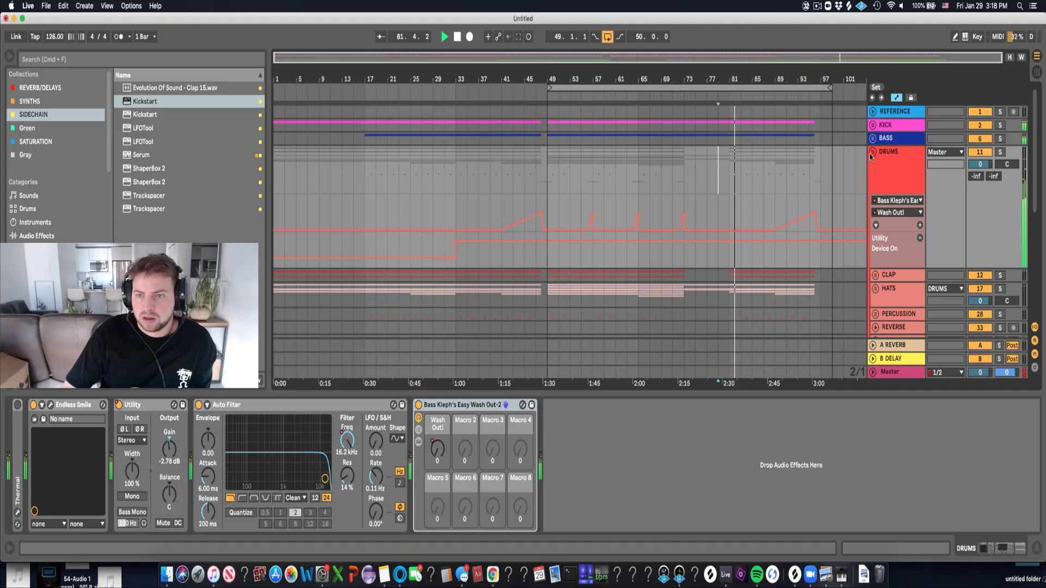
pyautogui.scroll(-3, 779, 208)
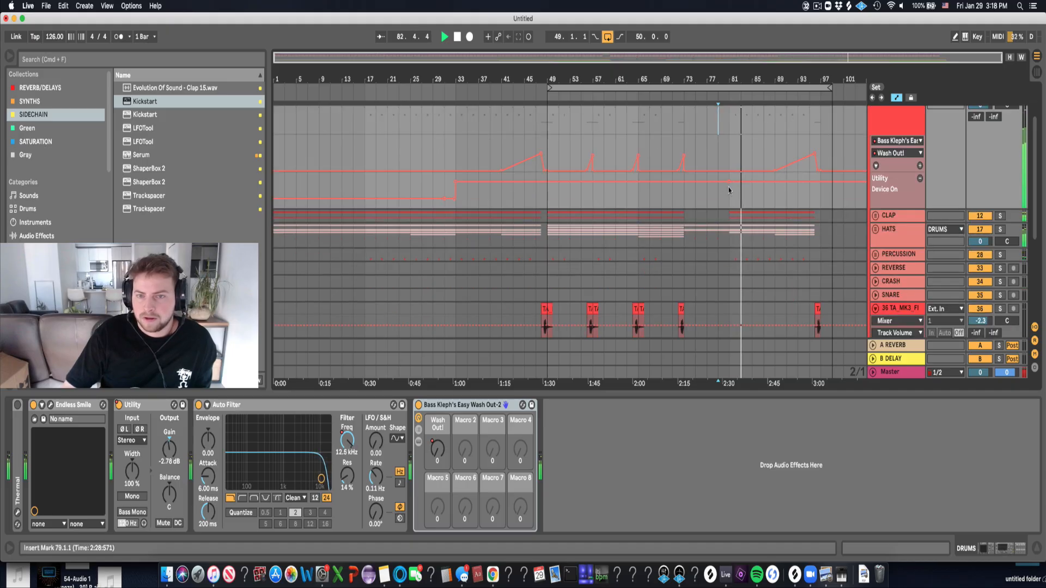
pyautogui.moveTo(548, 181); pyautogui.dragTo(547, 198)
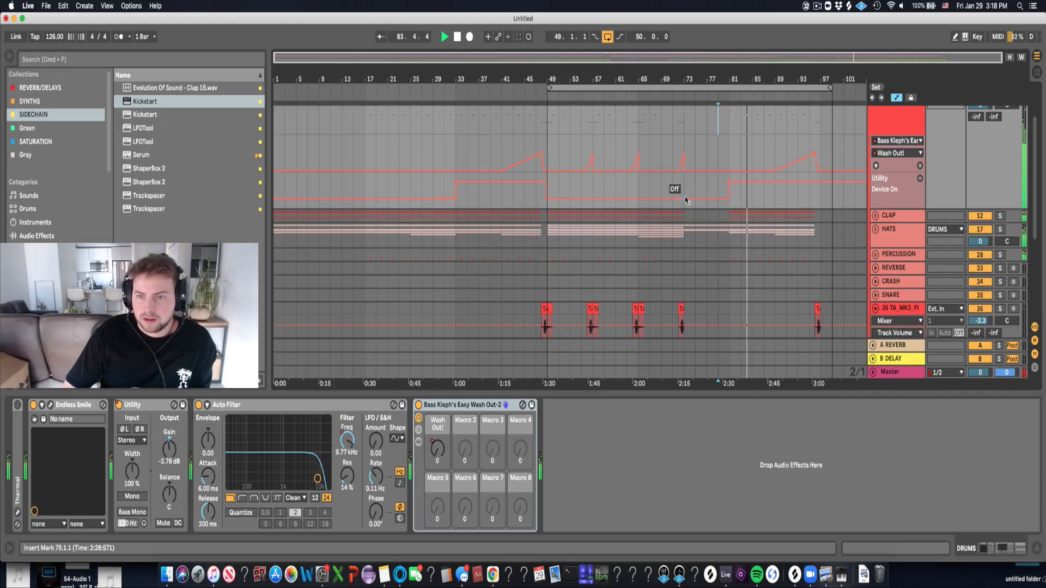
pyautogui.moveTo(684, 198); pyautogui.dragTo(684, 182)
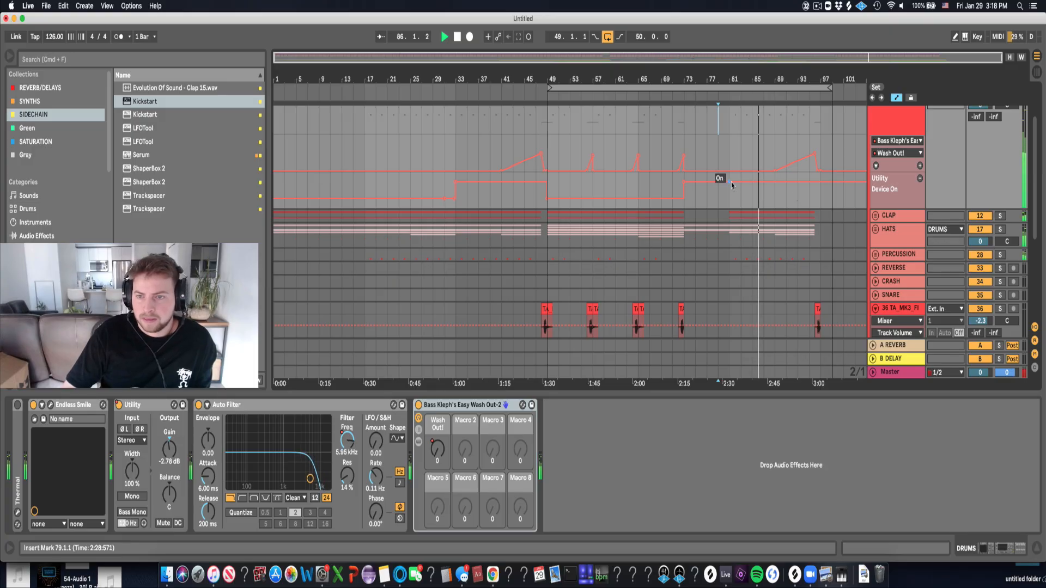
pyautogui.scroll(1, 873, 129)
pyautogui.click(873, 122)
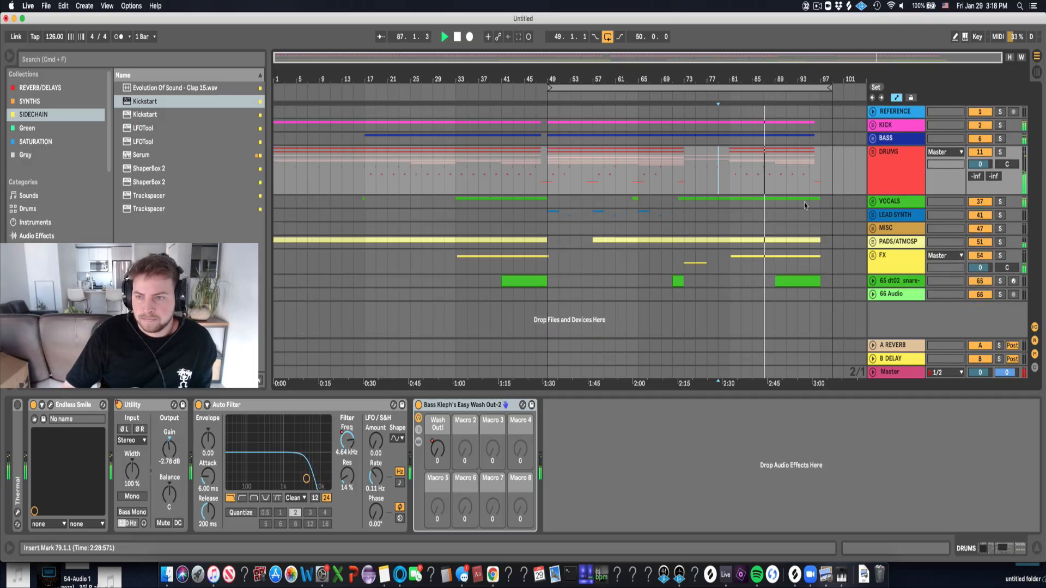
# Raise the MAIN vocal's Auto Filter Frequency automation point at bar 81 to the upper line's level and fold the VOCALS group.
pyautogui.moveTo(732, 278); pyautogui.dragTo(731, 258)
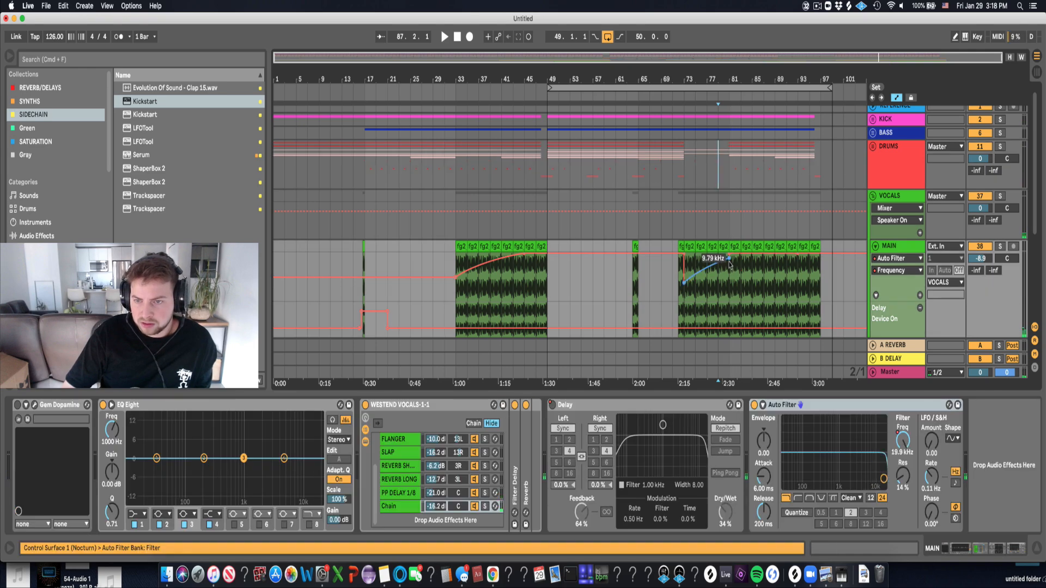
pyautogui.moveTo(730, 262); pyautogui.dragTo(730, 254)
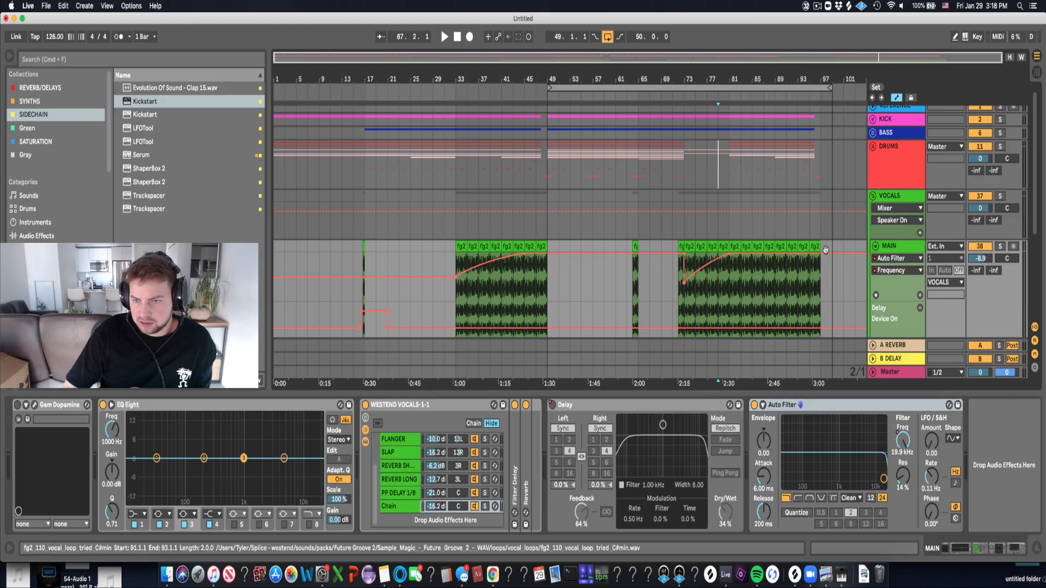
pyautogui.click(873, 195)
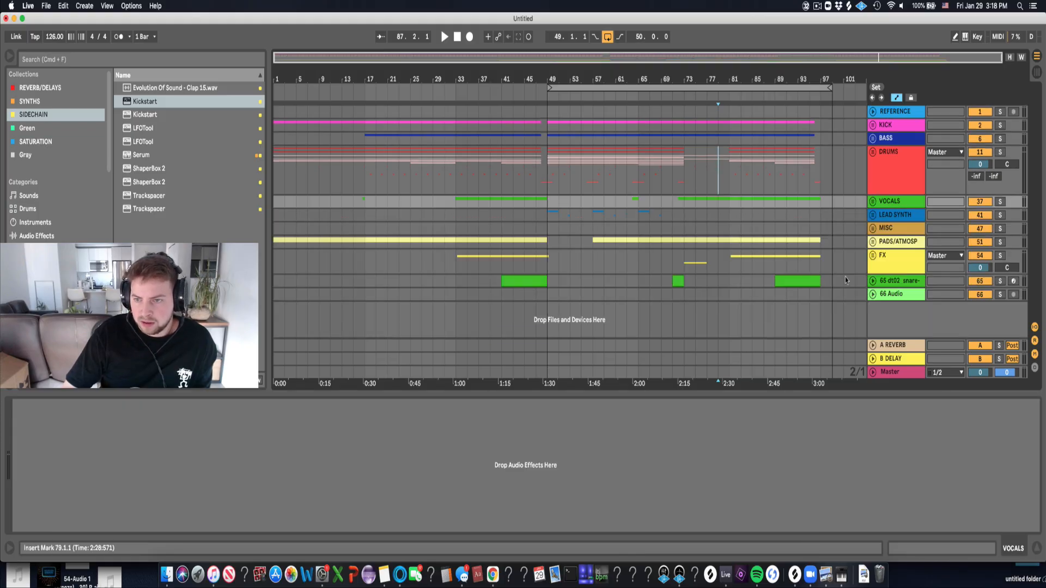
# Copy four bars of the 65 snare clip from bar 89 to fill bars 81 to 89, and unfold the track.
pyautogui.moveTo(783, 294); pyautogui.dragTo(787, 295)
pyautogui.press('super+c')
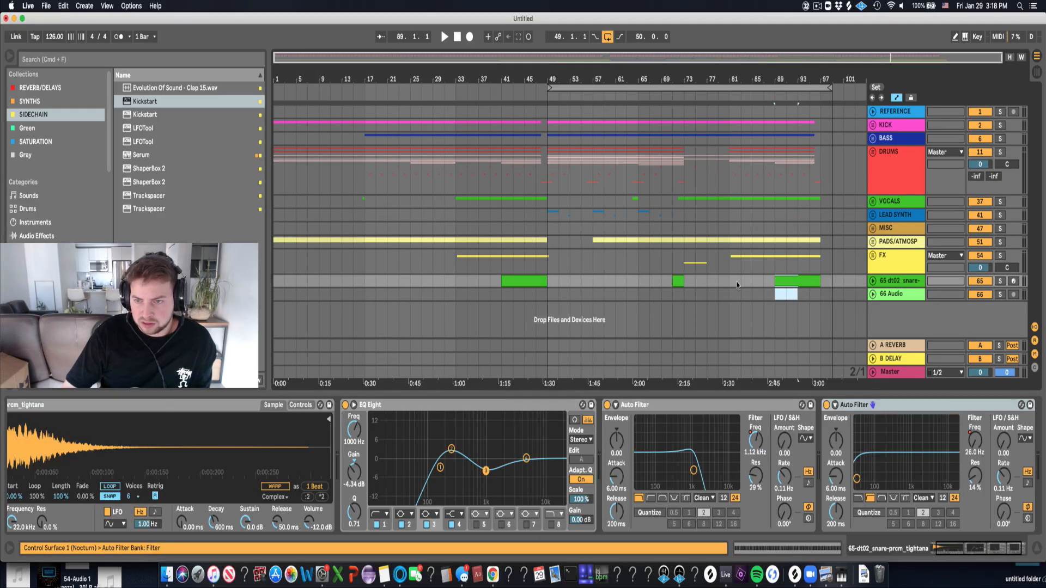
pyautogui.click(733, 284)
pyautogui.press('super+v')
pyautogui.click(873, 281)
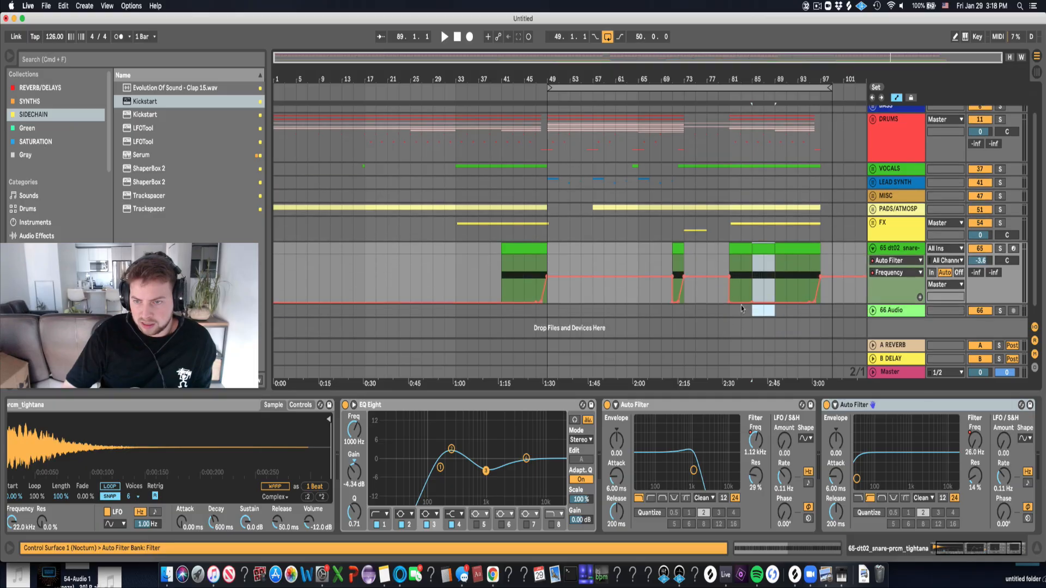
# Shape the snare's Auto Filter Frequency automation into one ramp from 208 Hz at bar 81 to 1.12 kHz at bar 89.
pyautogui.click(897, 270)
pyautogui.click(902, 283)
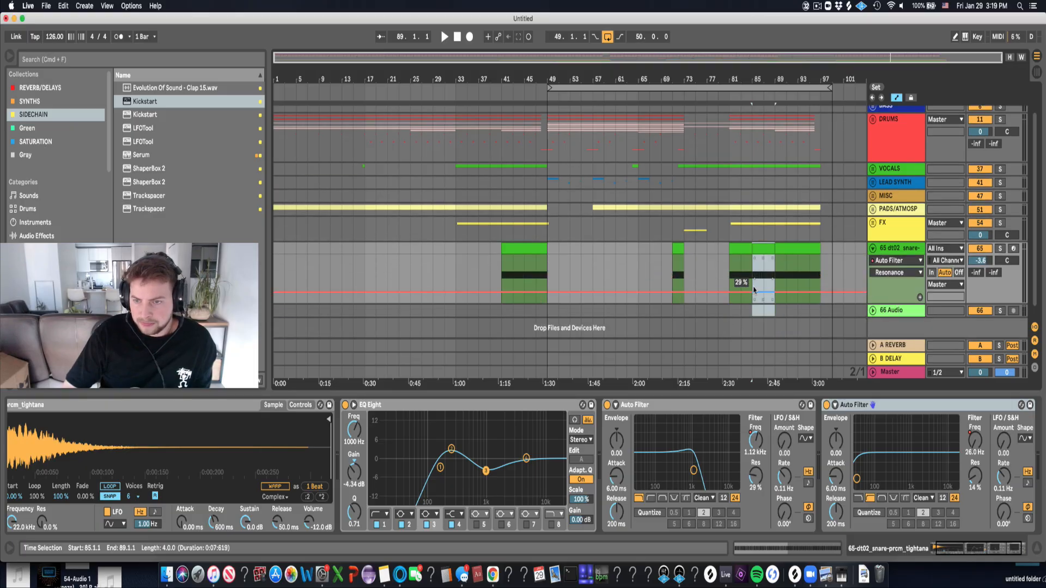
pyautogui.click(903, 272)
pyautogui.click(891, 338)
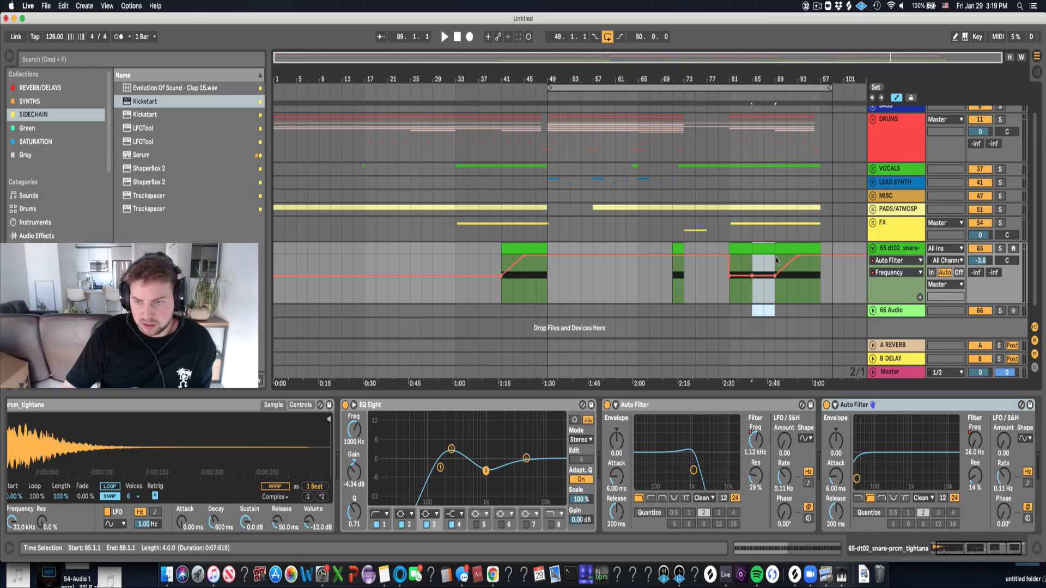
pyautogui.click(739, 248)
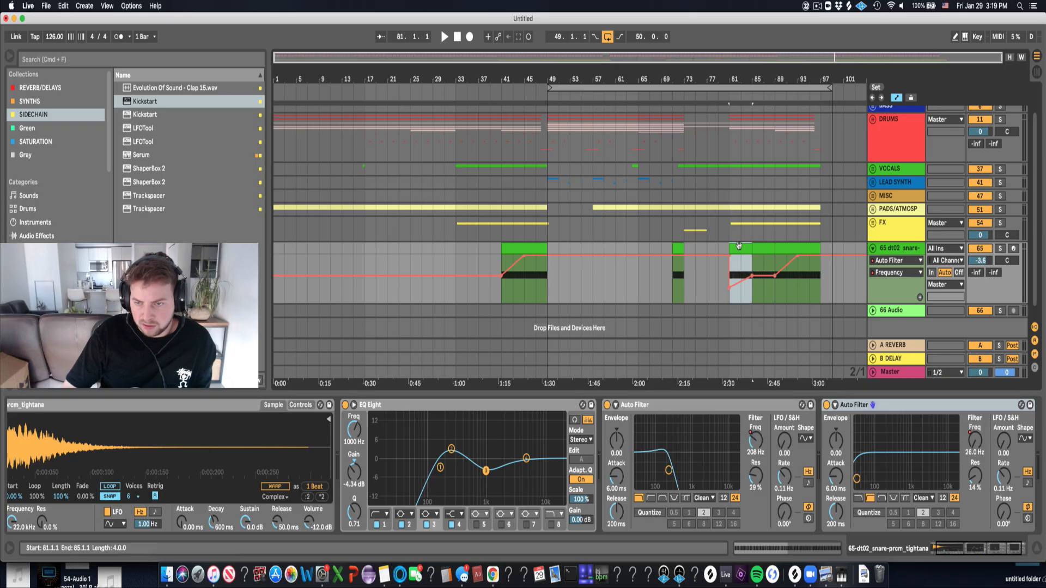
pyautogui.press('space')
pyautogui.moveTo(750, 277); pyautogui.dragTo(775, 279)
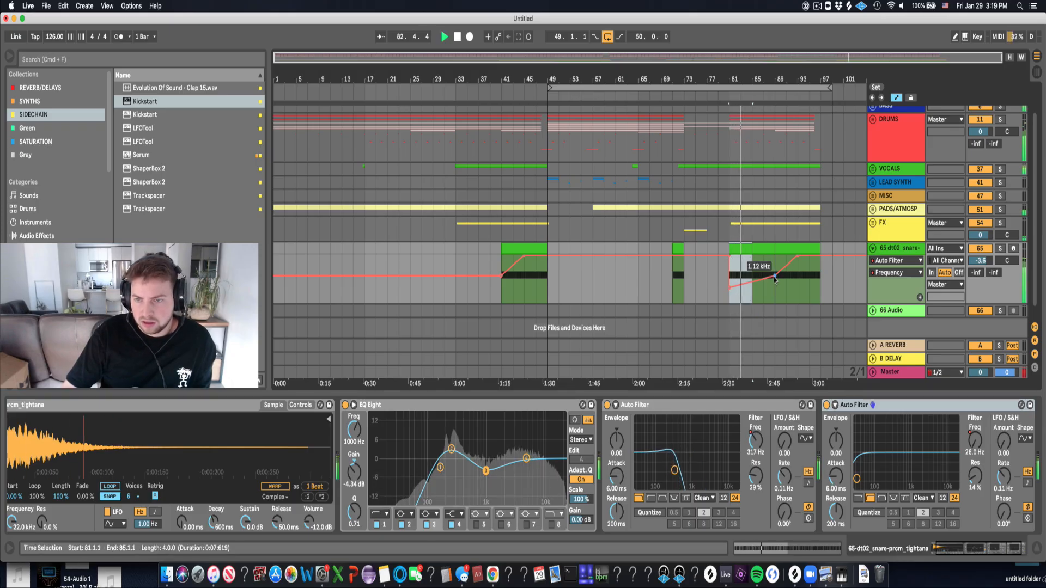
# Stop playback and delete the KICK group's clips from bar 81 onward.
pyautogui.scroll(2, 758, 229)
pyautogui.click(732, 154)
pyautogui.press('space')
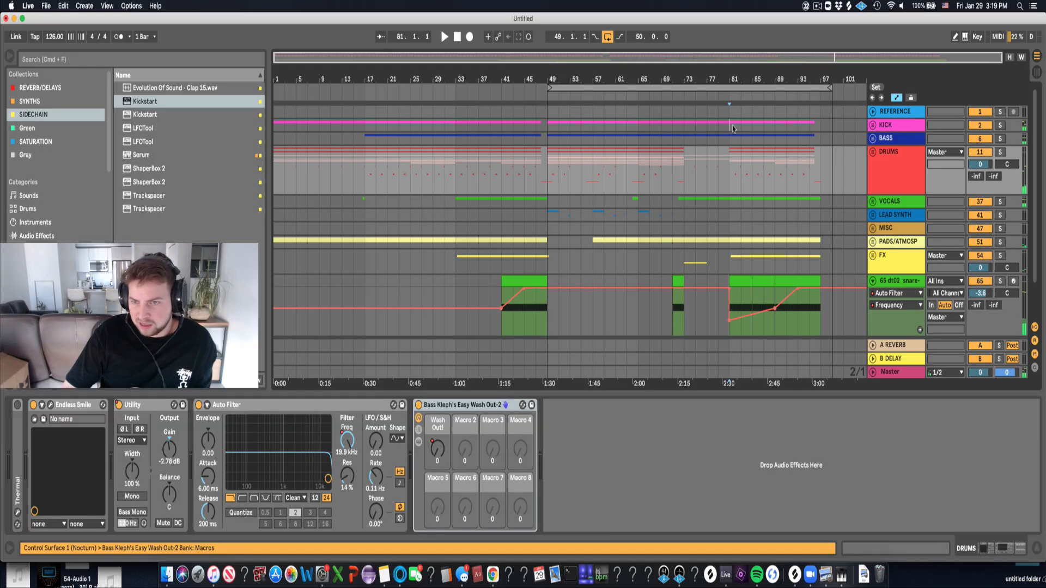
pyautogui.moveTo(812, 126); pyautogui.dragTo(814, 126)
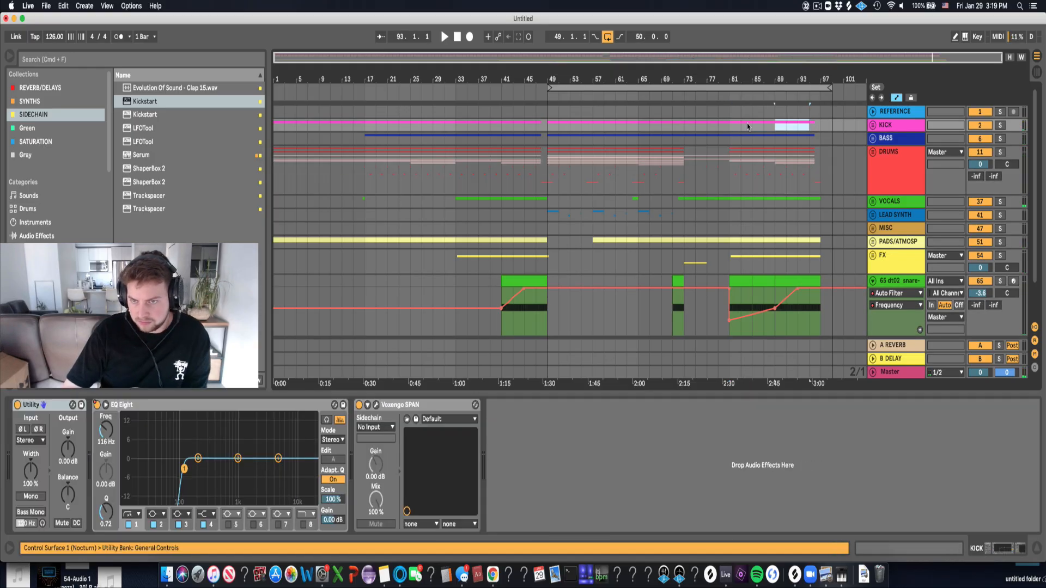
pyautogui.press('Delete')
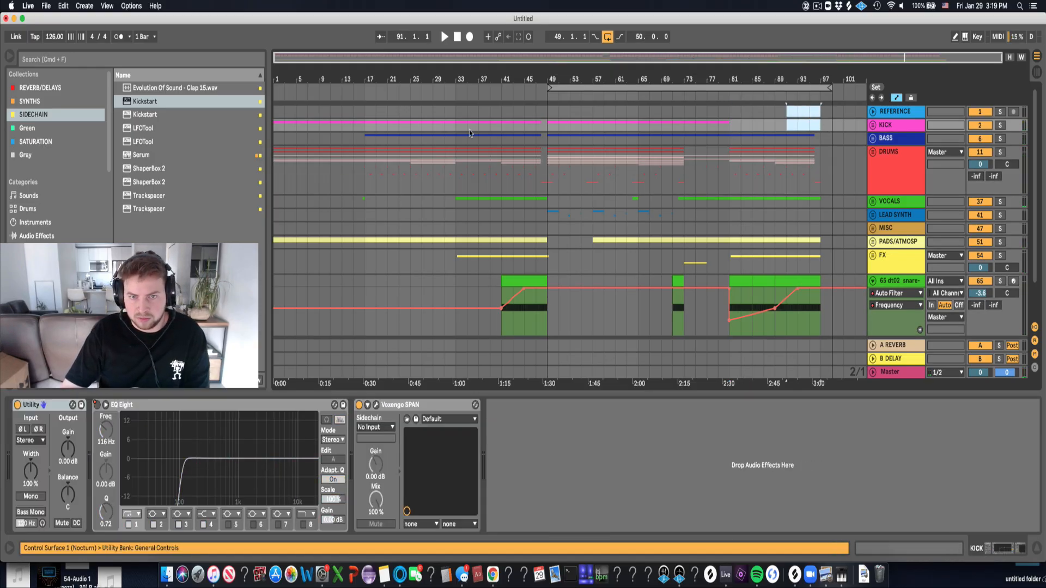
# Play the new section from bar 79 and inspect the Long Sweep 3 clips on the FX group's RISER 1 track.
pyautogui.click(725, 123)
pyautogui.press('space')
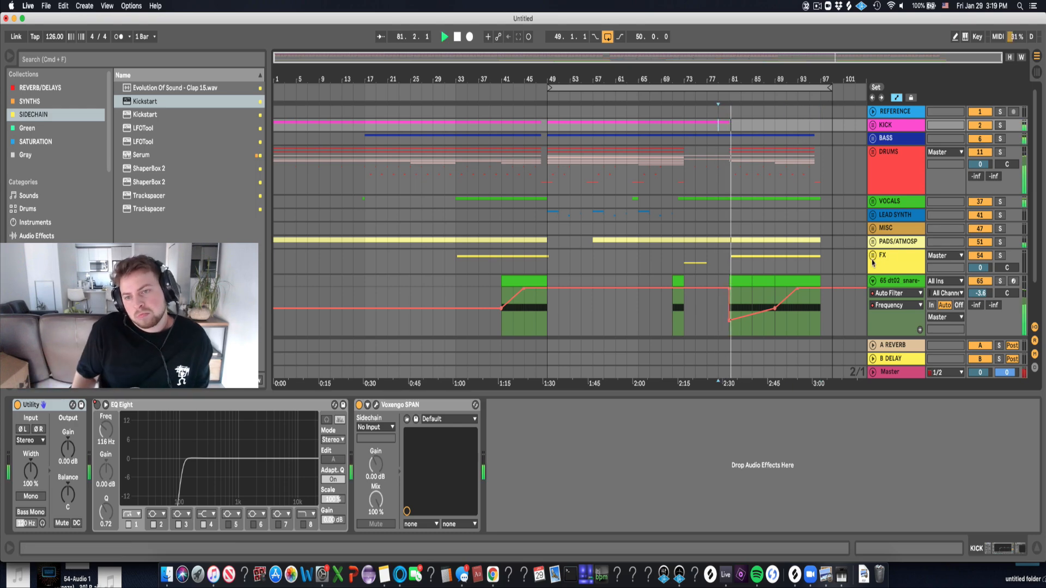
pyautogui.click(776, 311)
pyautogui.scroll(-2, 867, 259)
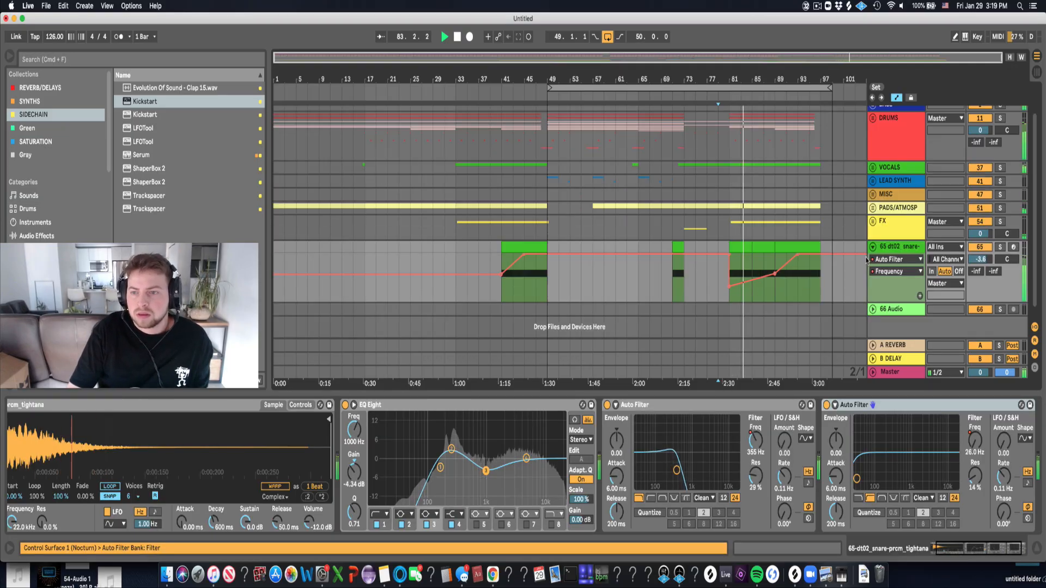
pyautogui.scroll(2, 872, 253)
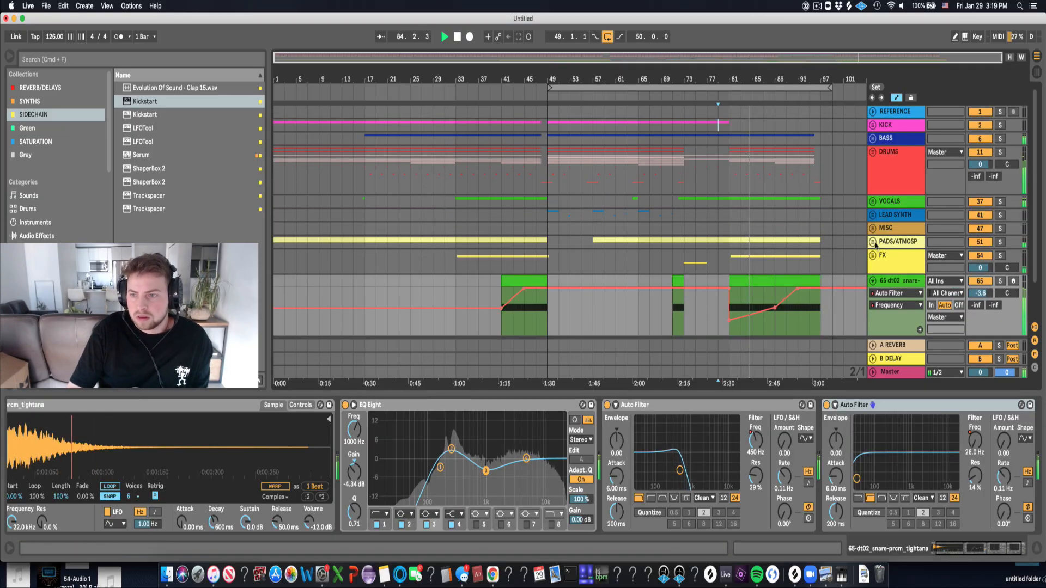
pyautogui.click(872, 255)
pyautogui.scroll(-4, 920, 294)
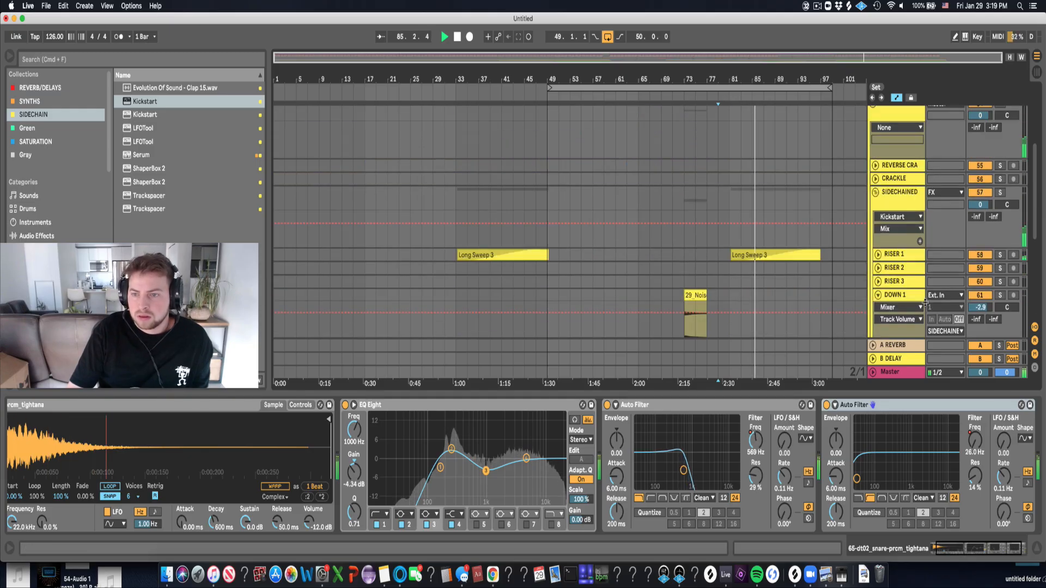
pyautogui.click(878, 254)
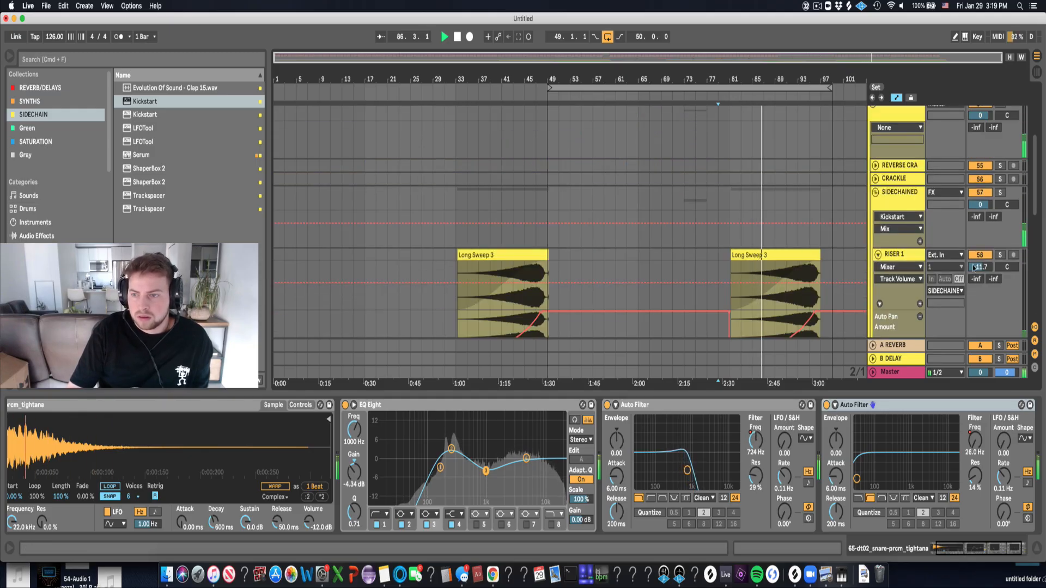
pyautogui.scroll(4, 882, 228)
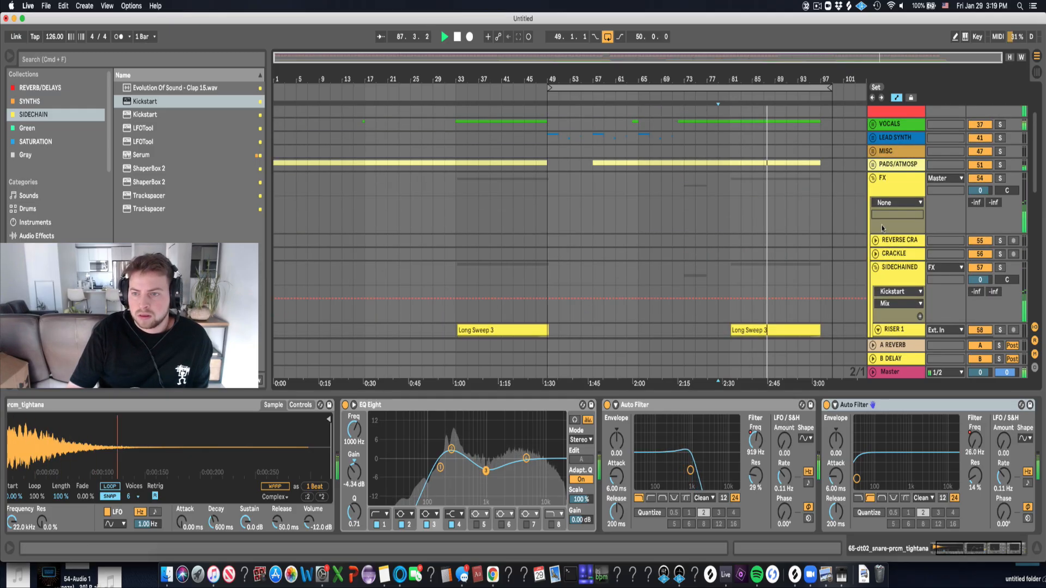
# Unfold the VOCALS group and examine the MAIN vocal loop up close, playing from bar 89.
pyautogui.click(872, 124)
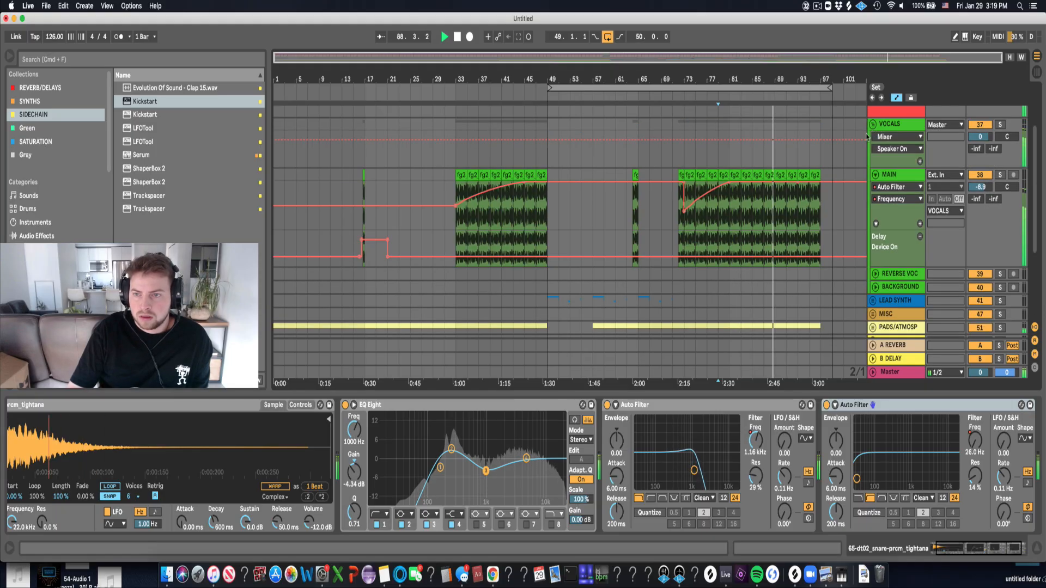
pyautogui.moveTo(774, 82); pyautogui.dragTo(754, 203)
pyautogui.press('space')
pyautogui.moveTo(757, 82); pyautogui.dragTo(588, 48)
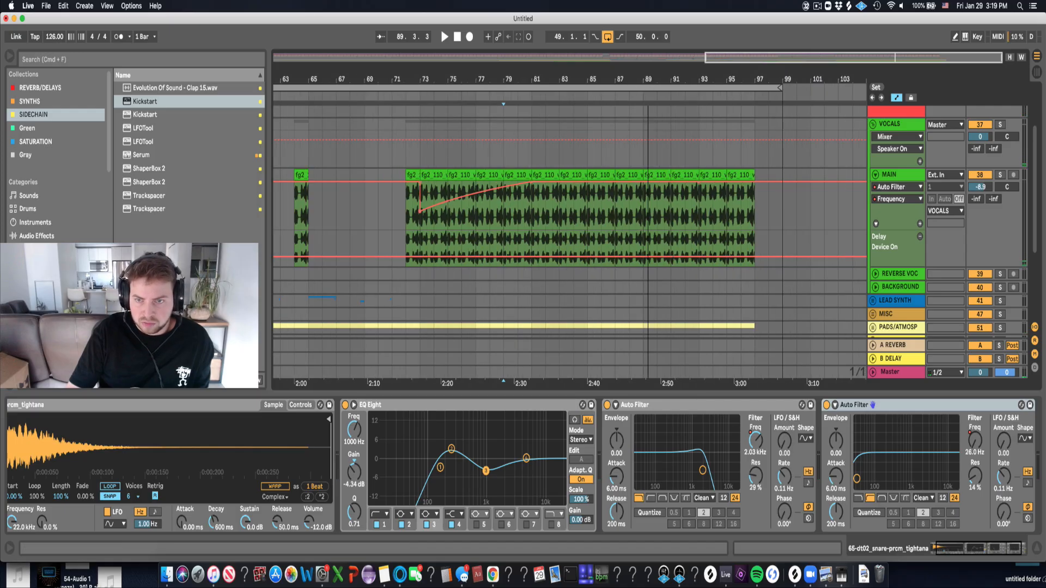
pyautogui.moveTo(646, 81); pyautogui.dragTo(642, 188)
pyautogui.click(615, 215)
pyautogui.press('space')
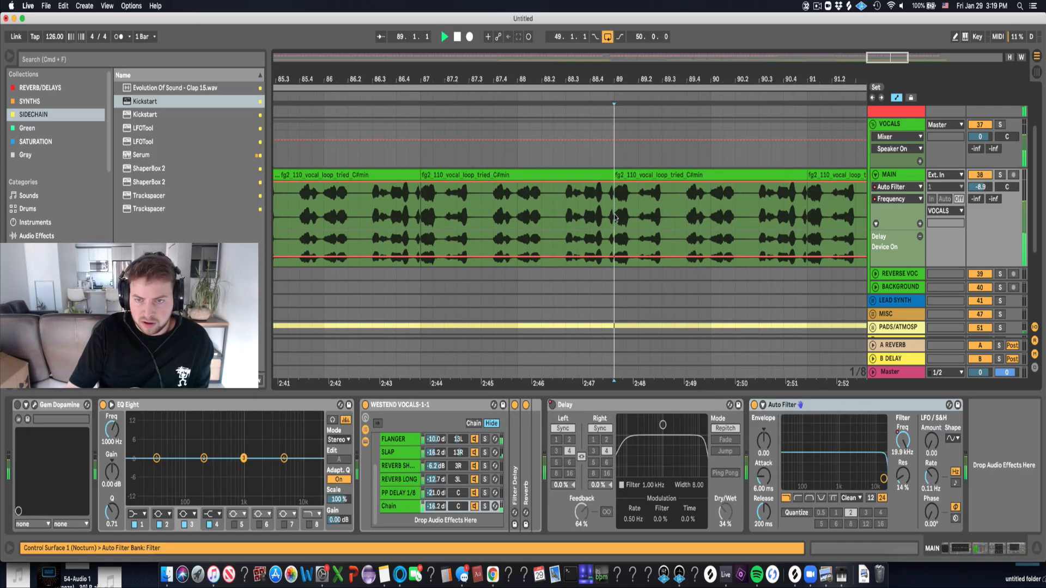
# Stop playback and duplicate the first half bar of the MAIN vocal at bar 89 five times, up to bar 92.
pyautogui.press('space')
pyautogui.moveTo(663, 218); pyautogui.dragTo(614, 175)
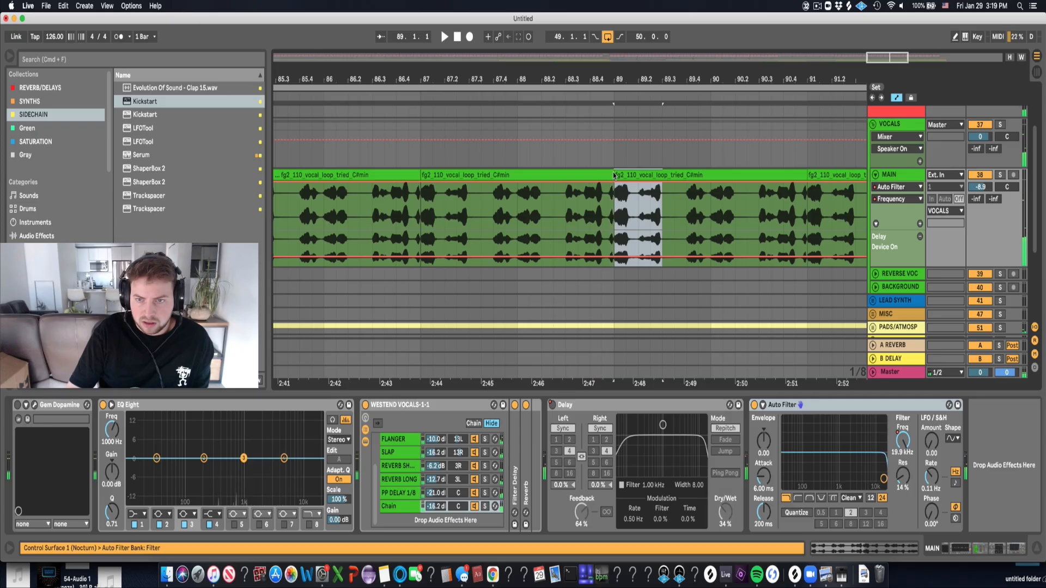
pyautogui.press('super+d')
pyautogui.press('super+d')
pyautogui.press('super+d')
pyautogui.press('super+d')
pyautogui.press('super+d')
pyautogui.press('-')
pyautogui.press('-')
pyautogui.press('-')
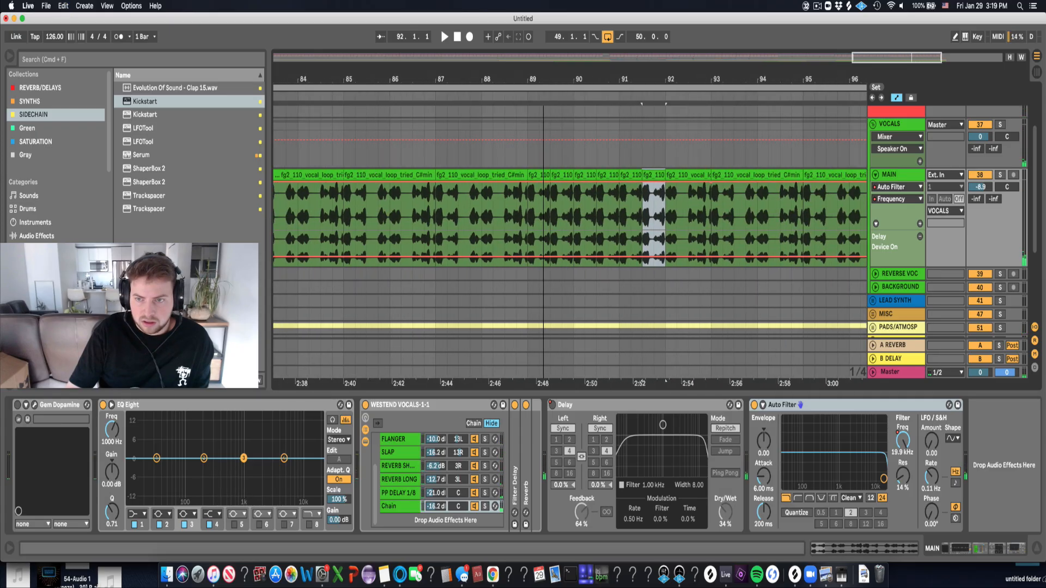
# Duplicate the half-bar MAIN vocal slice two more times up to bar 93 and play it from bar 89.
pyautogui.scroll(-3, 556, 224)
pyautogui.press('super+d')
pyautogui.press('super+d')
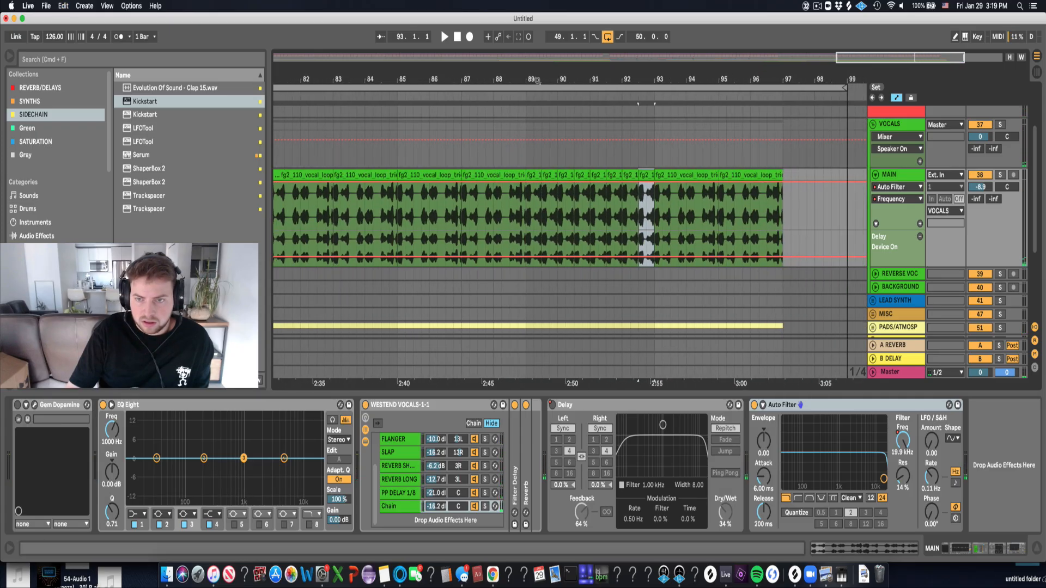
pyautogui.click(527, 224)
pyautogui.press('space')
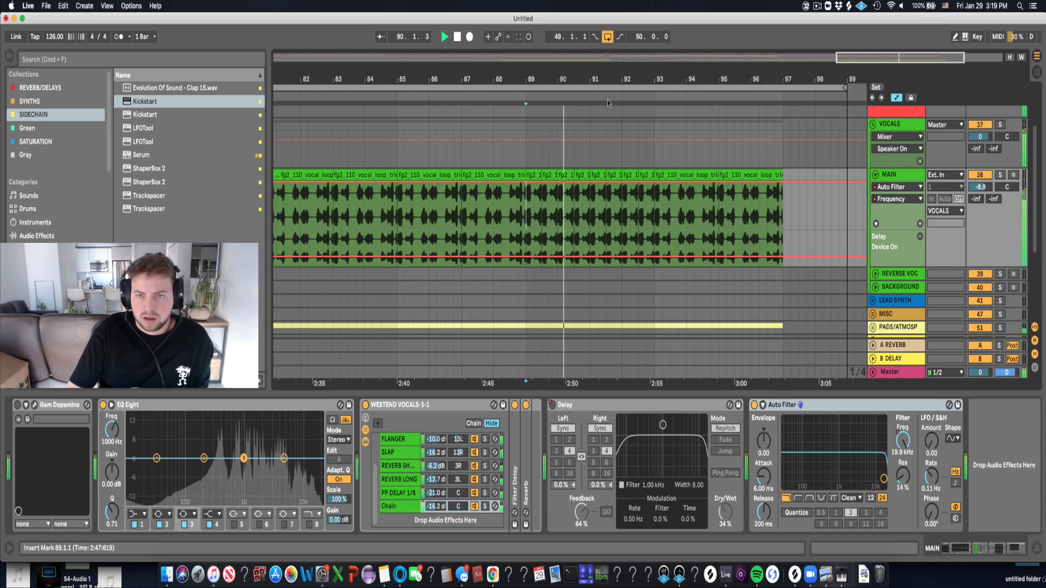
pyautogui.moveTo(599, 79); pyautogui.dragTo(590, 106)
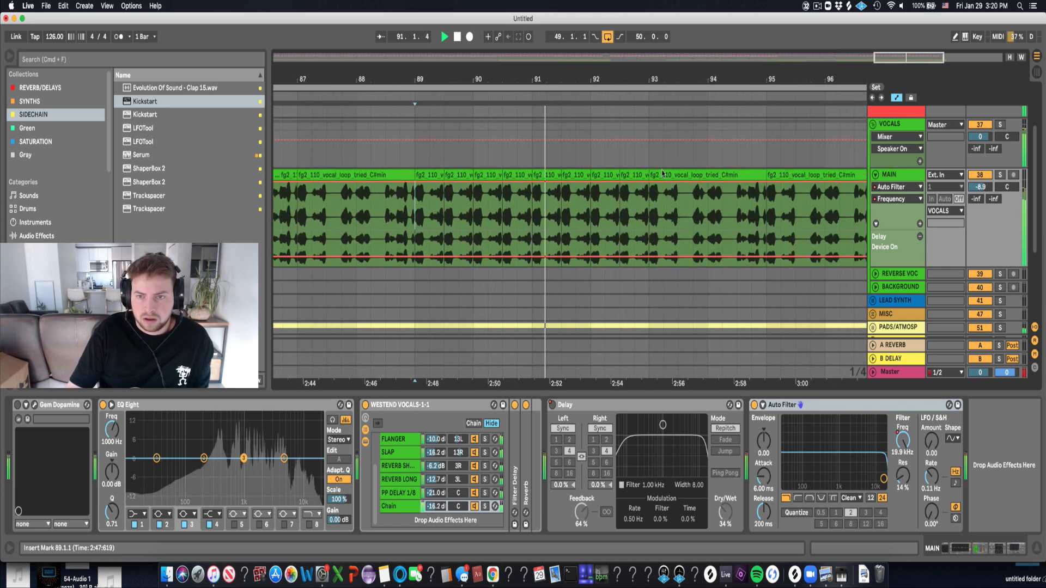
# Duplicate a one-beat slice of the MAIN vocal repeatedly from bar 93 up to bar 96, and stop playback.
pyautogui.moveTo(621, 218); pyautogui.dragTo(651, 188)
pyautogui.press('super+d')
pyautogui.press('super+d')
pyautogui.press('super+d')
pyautogui.press('super+d')
pyautogui.press('super+d')
pyautogui.press('super+d')
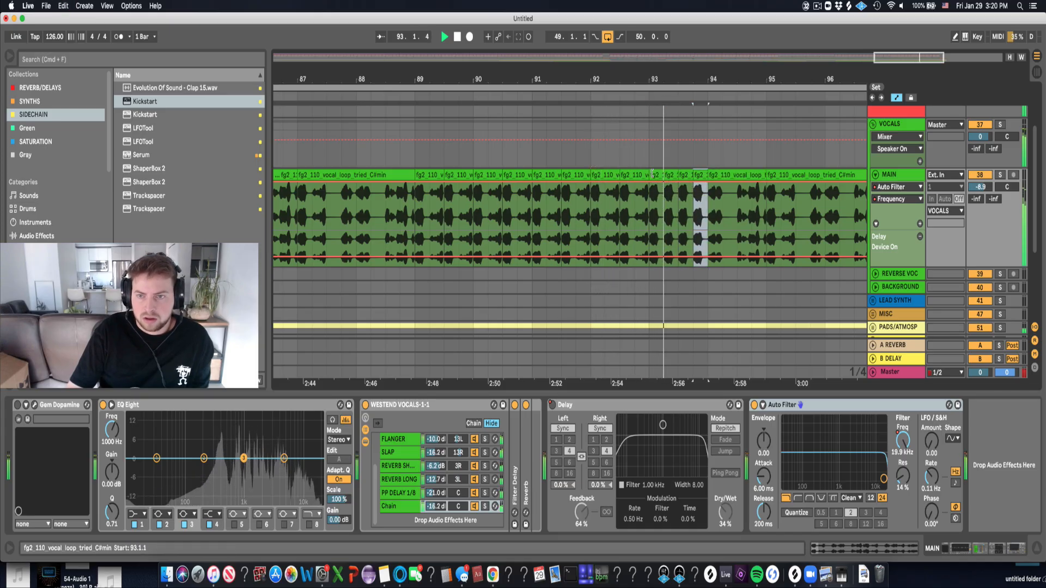
pyautogui.press('super+d')
pyautogui.press('super+d')
pyautogui.press('super+d')
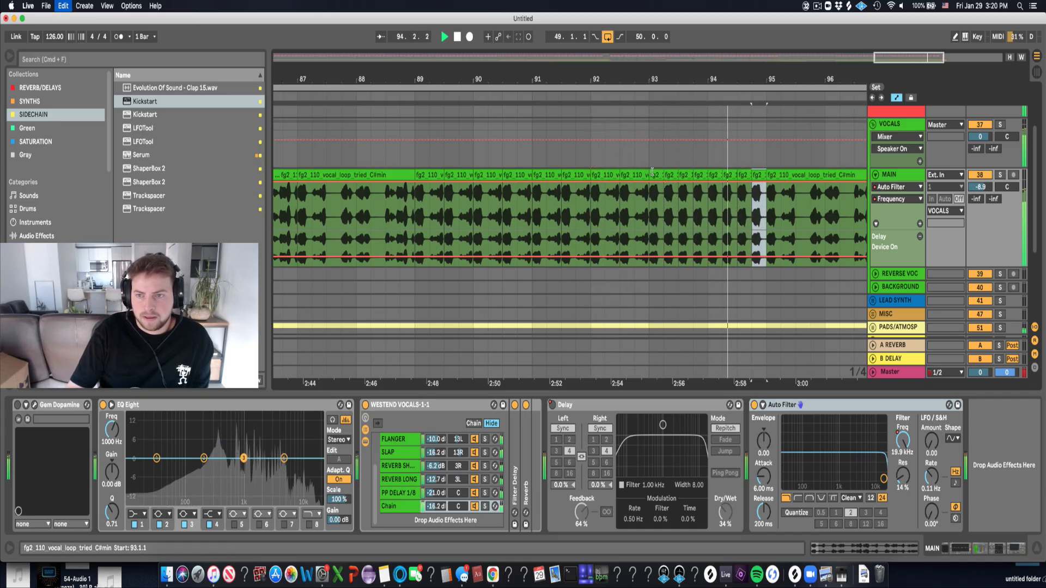
pyautogui.press('super+d')
pyautogui.press('super+d')
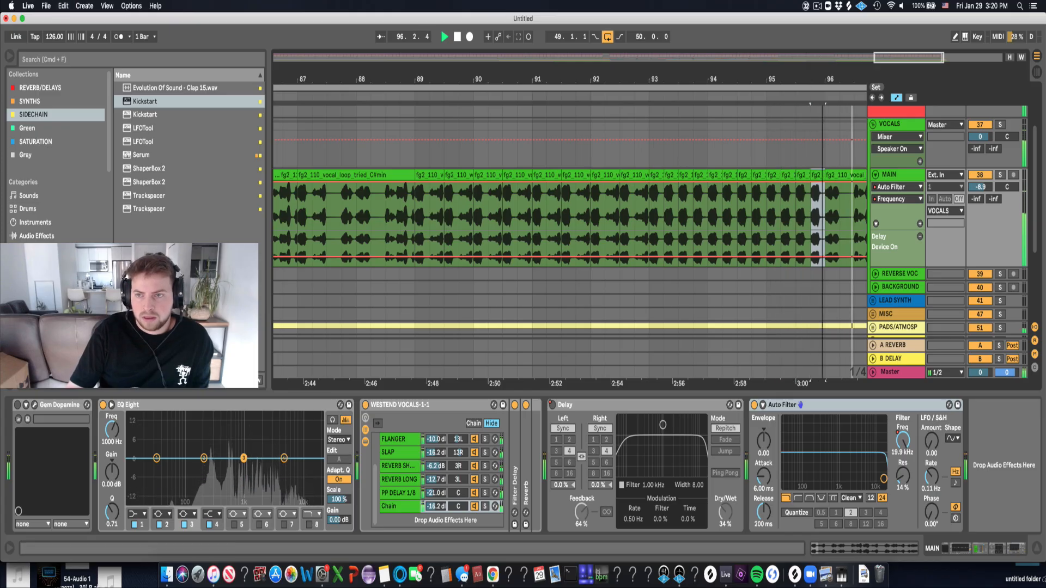
pyautogui.moveTo(784, 80); pyautogui.dragTo(575, 77)
pyautogui.press('space')
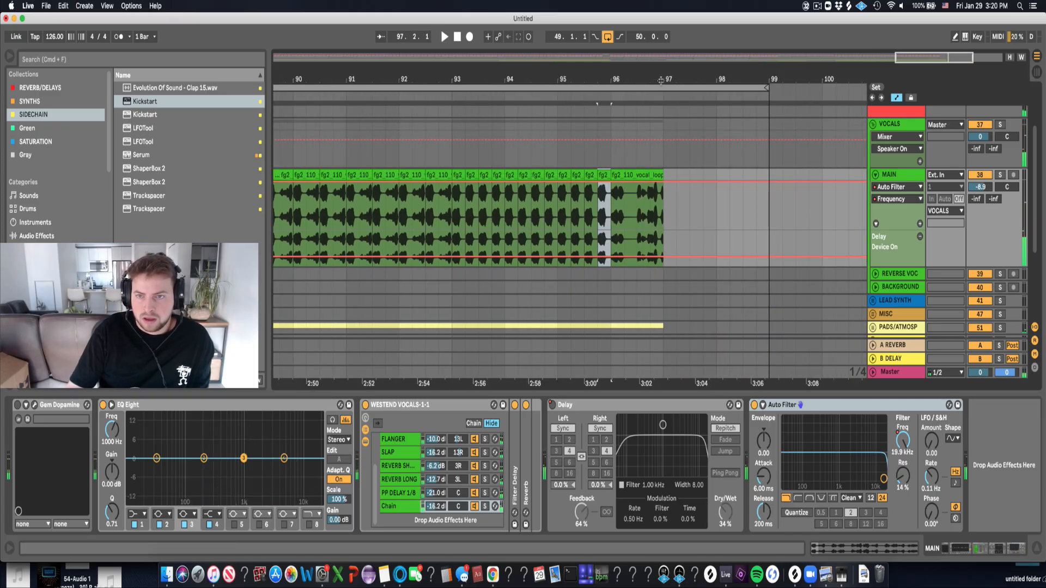
# Try duplicating a sixteenth-note slice of the MAIN vocal three times up to bar 97, and play it from 96.3.
pyautogui.moveTo(662, 79); pyautogui.dragTo(662, 133)
pyautogui.click(614, 215)
pyautogui.scroll(5, 616, 148)
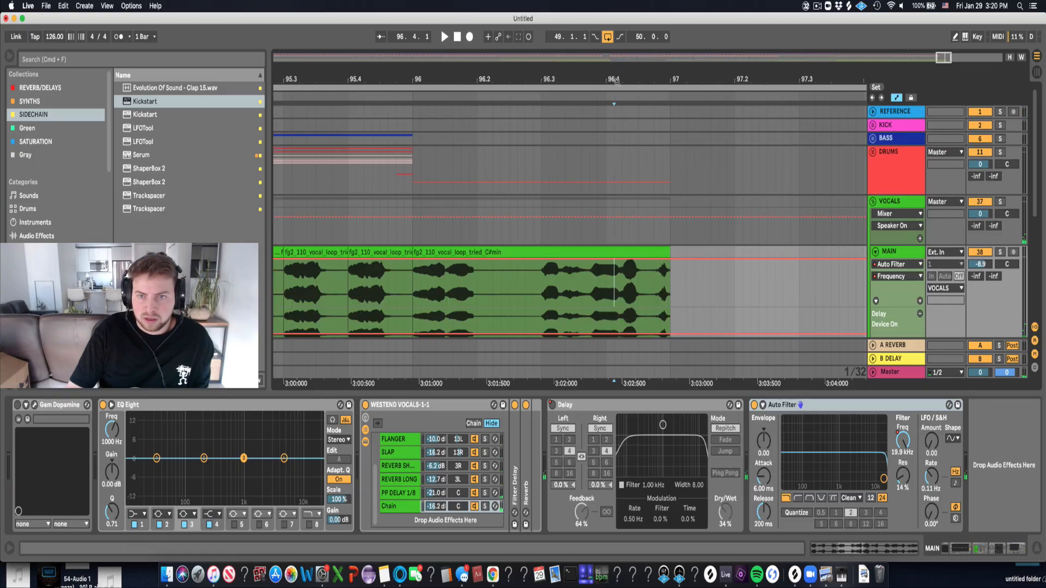
pyautogui.moveTo(617, 81); pyautogui.dragTo(622, 30)
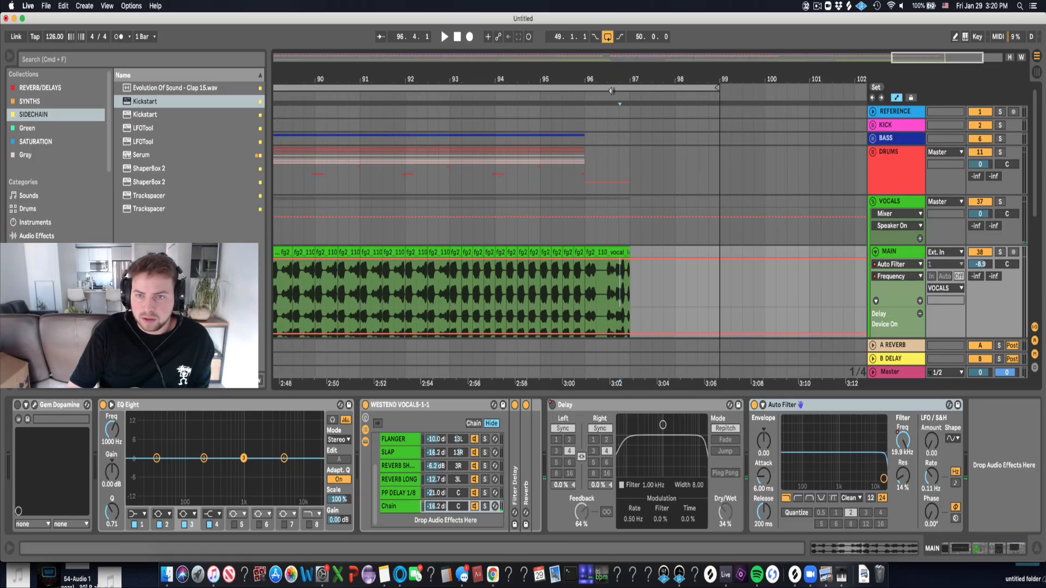
pyautogui.moveTo(611, 91); pyautogui.dragTo(609, 261)
pyautogui.click(606, 288)
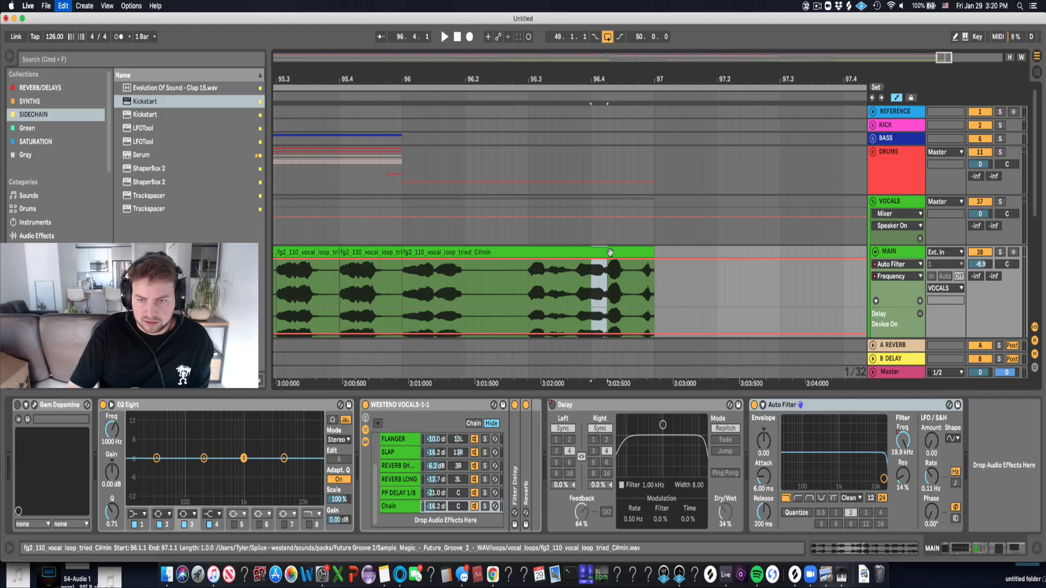
pyautogui.press('super+d')
pyautogui.press('super+d')
pyautogui.press('super+d')
pyautogui.click(537, 302)
pyautogui.press('space')
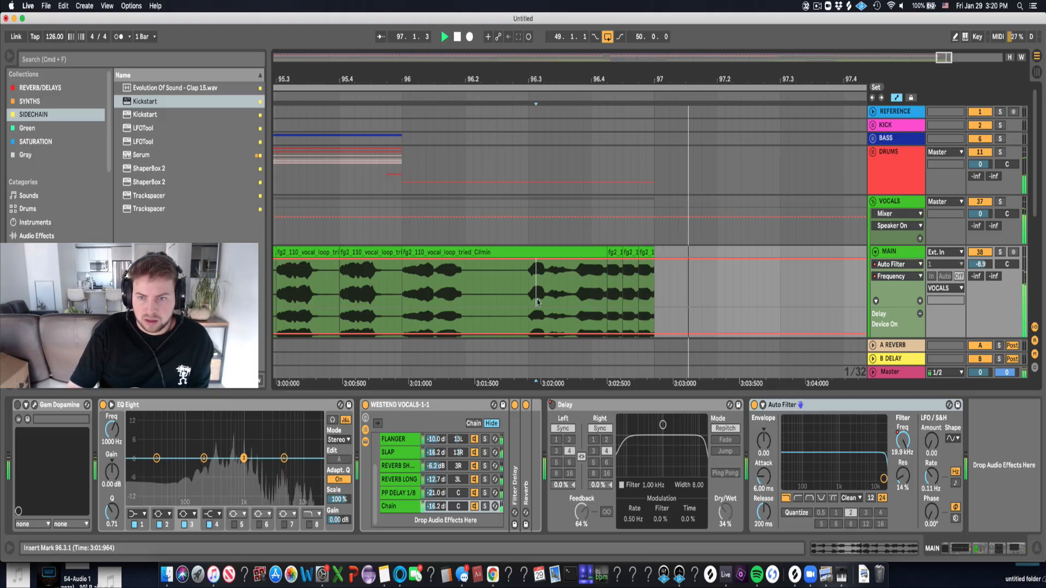
# Stop playback and undo the sixteenth-note vocal duplicates before bar 97.
pyautogui.press('space')
pyautogui.press('super+z')
pyautogui.click(615, 294)
pyautogui.press('super+z')
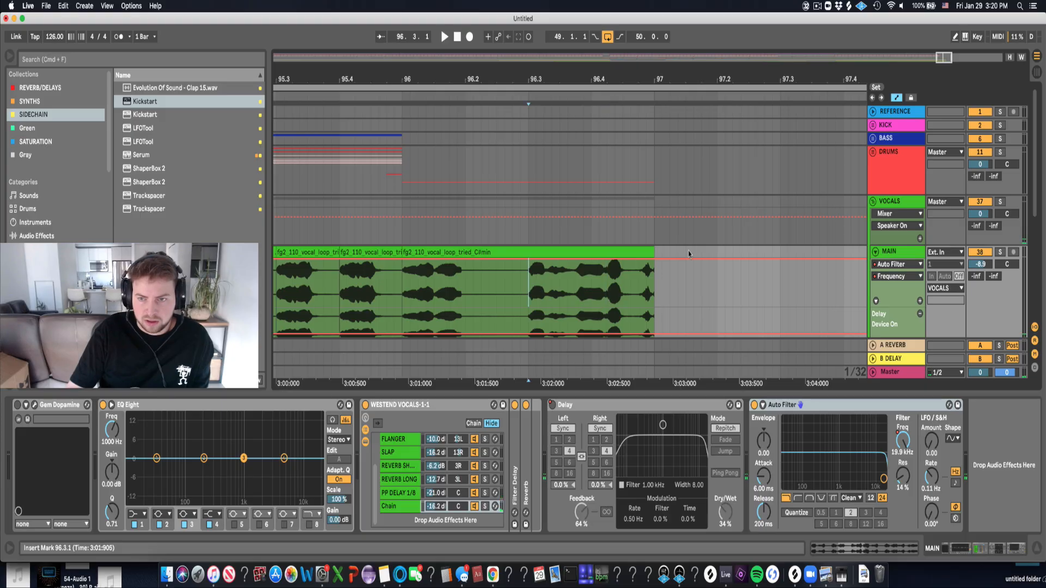
# Fold the VOCALS group to return to the overview of the whole arrangement.
pyautogui.click(636, 252)
pyautogui.moveTo(612, 82); pyautogui.dragTo(618, 44)
pyautogui.click(873, 202)
pyautogui.moveTo(713, 81); pyautogui.dragTo(933, 102)
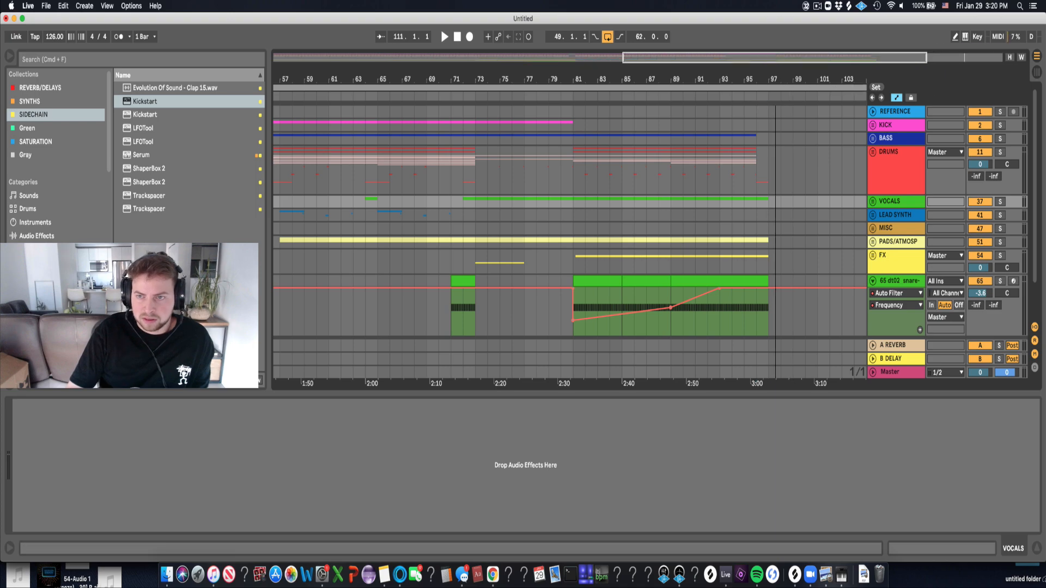
pyautogui.moveTo(776, 81); pyautogui.dragTo(768, 43)
# Fold the snare track, copy bars 65 to 73 from the KICK group down to the snare track, and paste them at bar 97.
pyautogui.moveTo(520, 127); pyautogui.dragTo(573, 302)
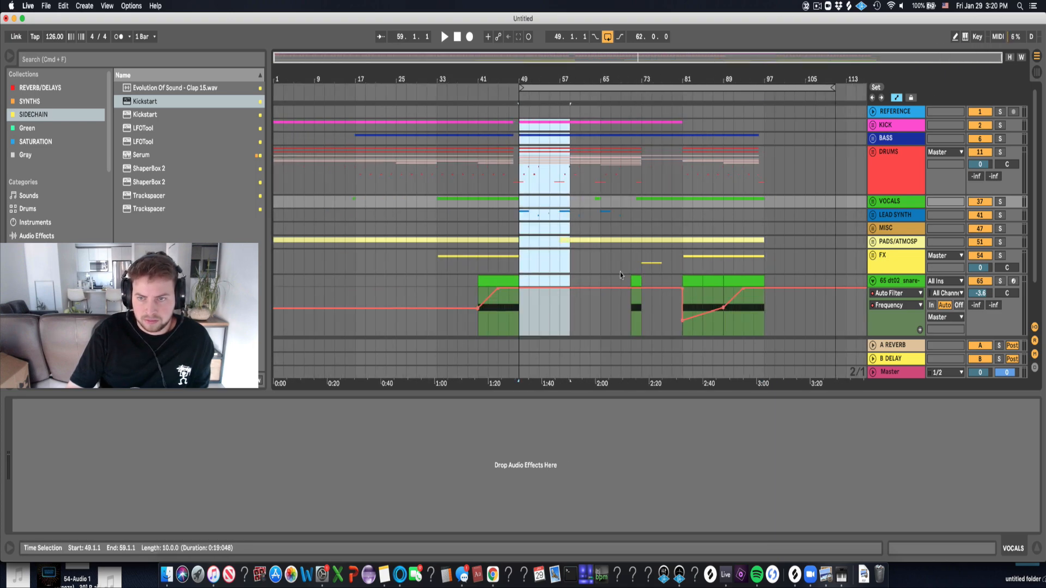
pyautogui.click(763, 135)
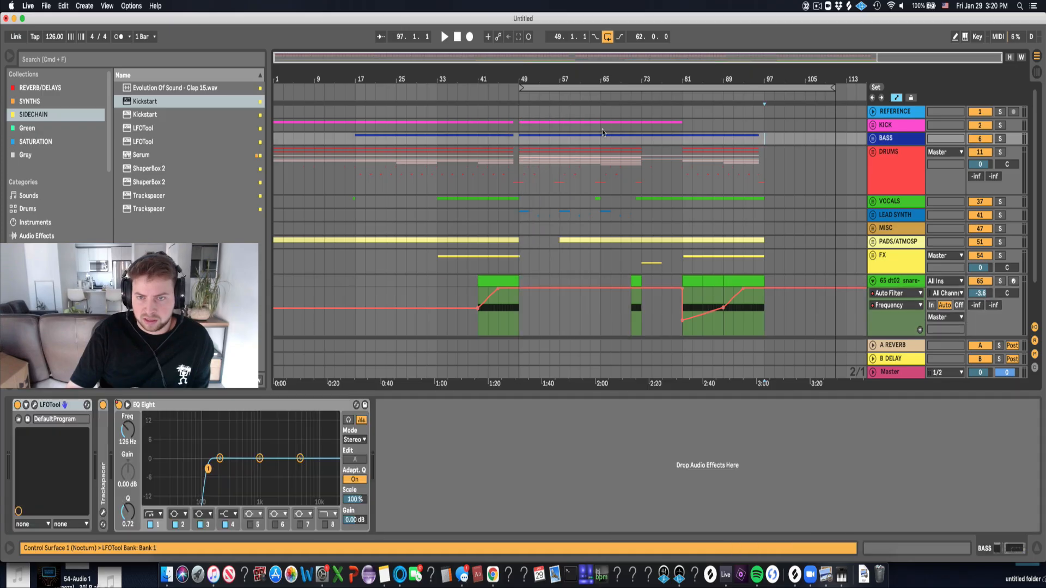
pyautogui.moveTo(600, 120); pyautogui.dragTo(641, 309)
pyautogui.click(873, 280)
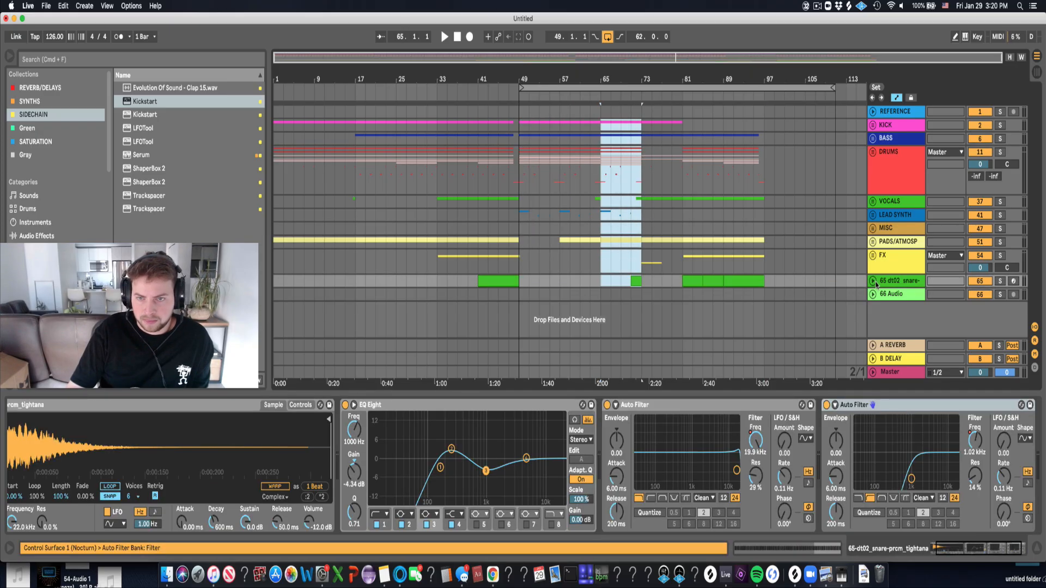
pyautogui.click(604, 158)
pyautogui.moveTo(602, 122); pyautogui.dragTo(645, 284)
pyautogui.click(765, 129)
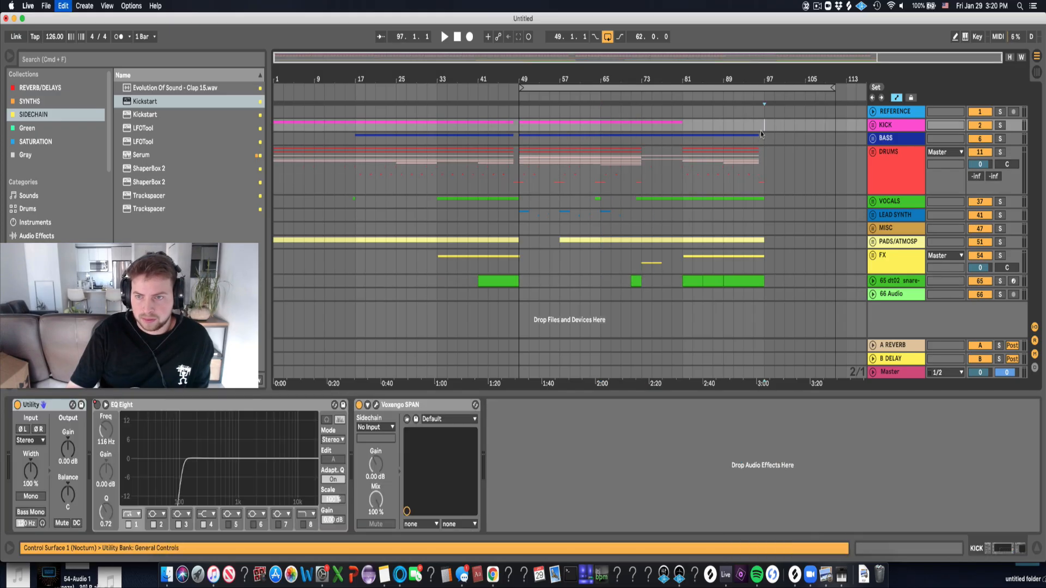
pyautogui.press('super+v')
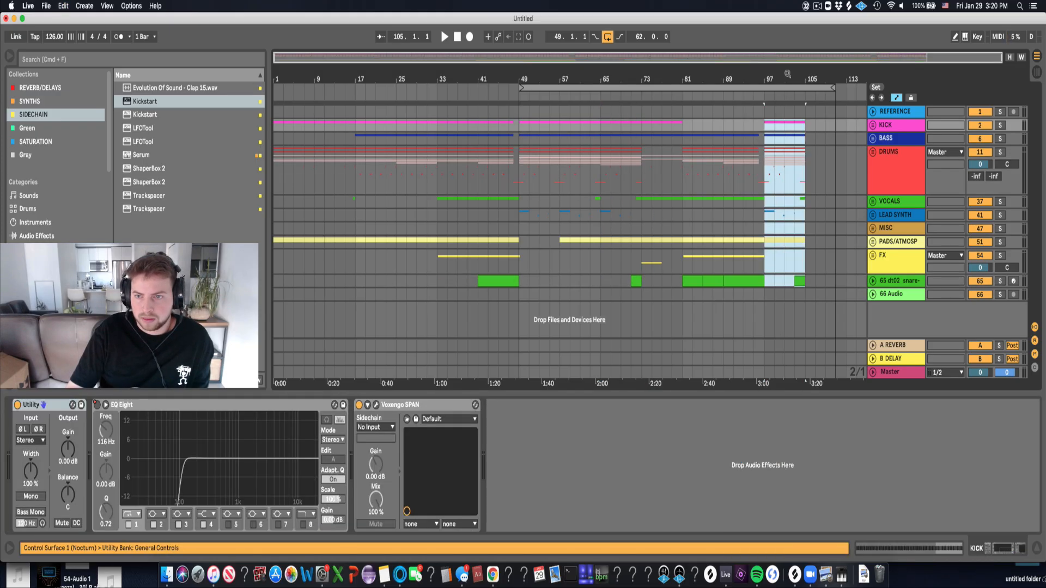
# Play the transition into the pasted section from bar 95 and unfold the DRUMS group.
pyautogui.click(756, 165)
pyautogui.press('space')
pyautogui.moveTo(777, 76); pyautogui.dragTo(776, 79)
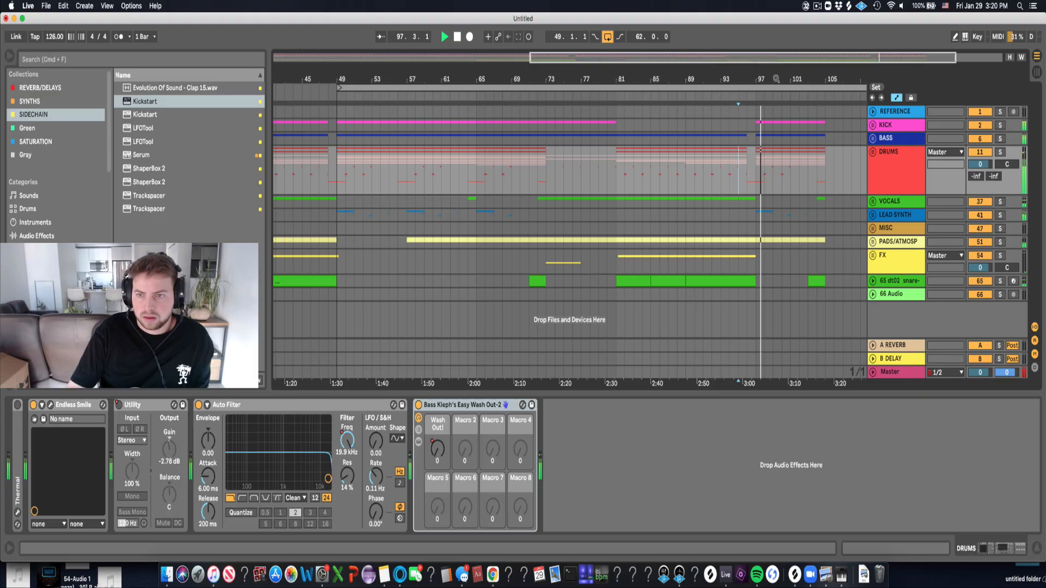
pyautogui.click(873, 155)
pyautogui.scroll(-10, 797, 243)
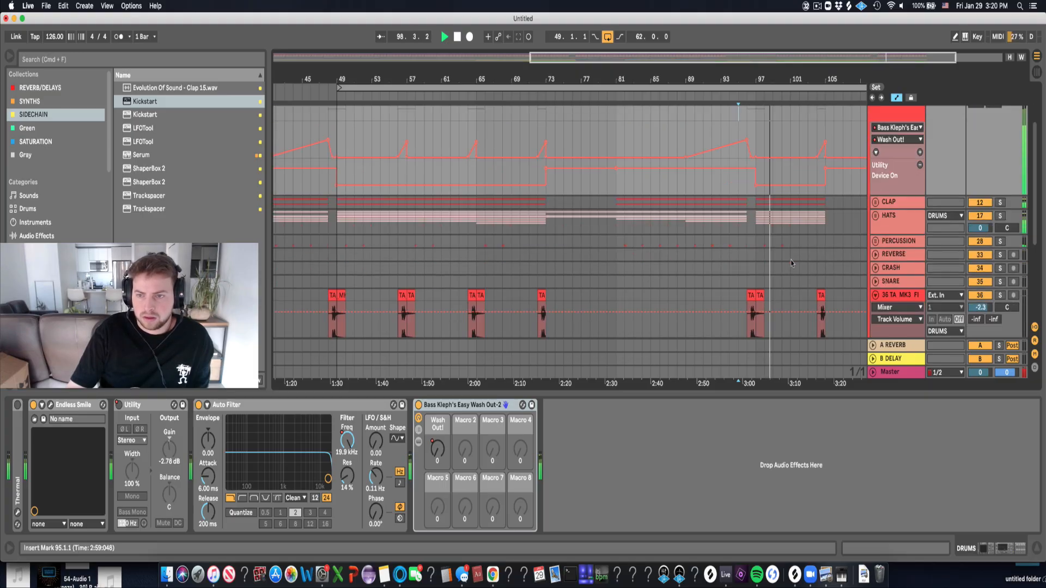
# Stop playback and delete the PADS/ATMOSPHERE group's clips from bar 97 to bar 105.
pyautogui.press('space')
pyautogui.keyDown('shift'); pyautogui.click(824, 250); pyautogui.keyUp('shift')
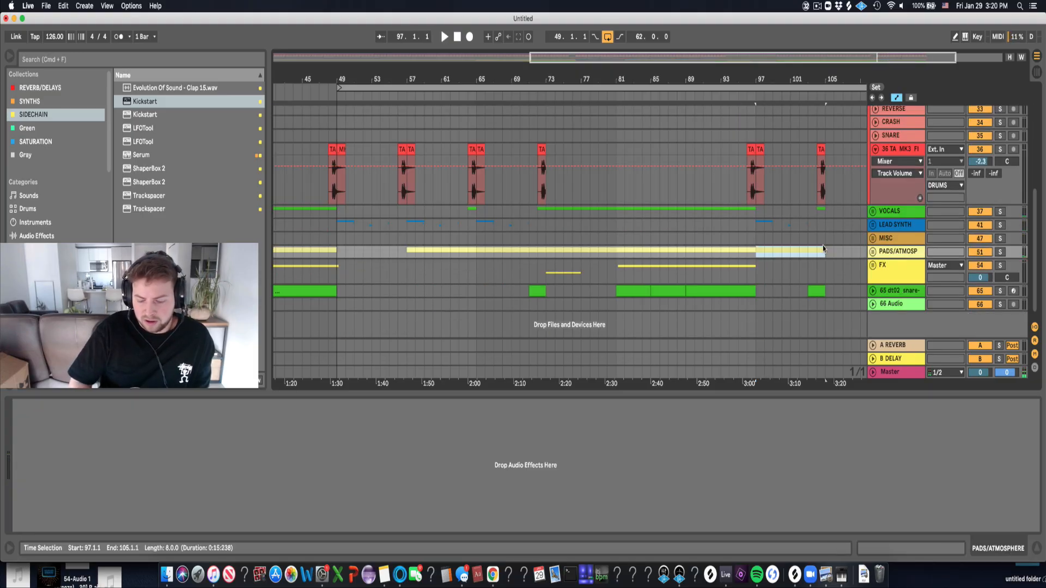
pyautogui.scroll(8, 746, 145)
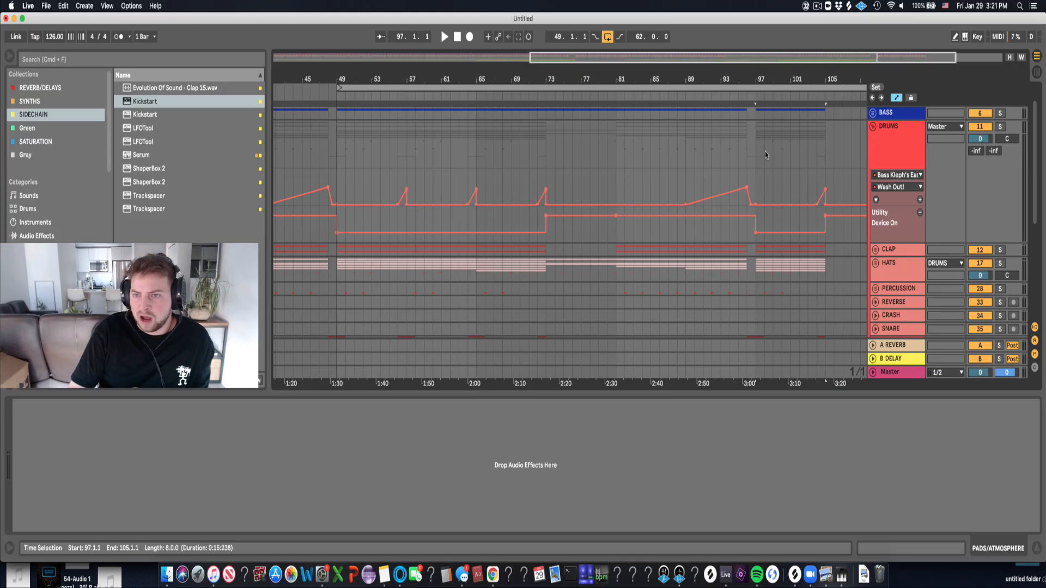
pyautogui.moveTo(756, 82); pyautogui.dragTo(757, 69)
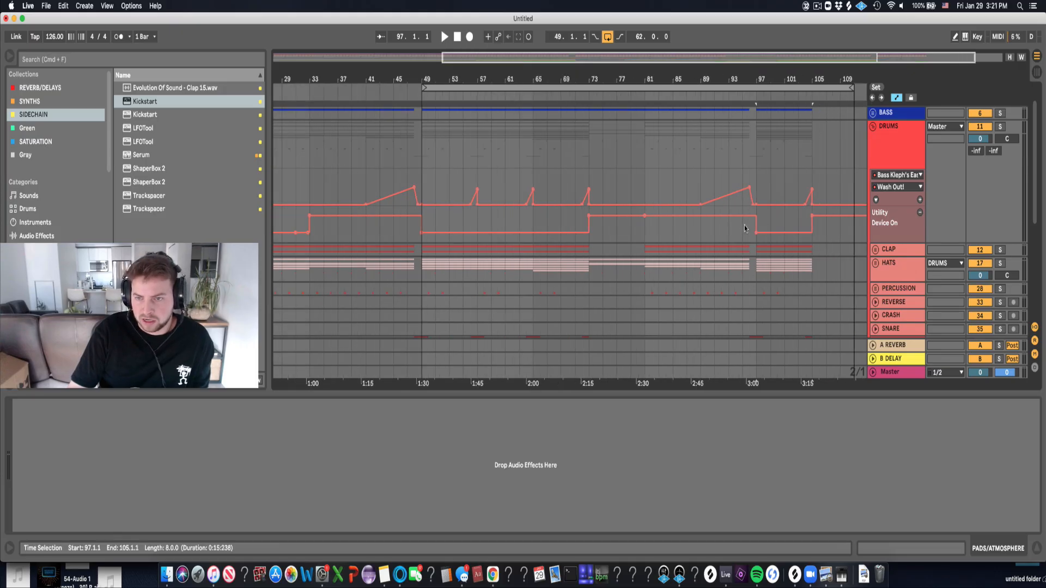
pyautogui.scroll(-8, 744, 226)
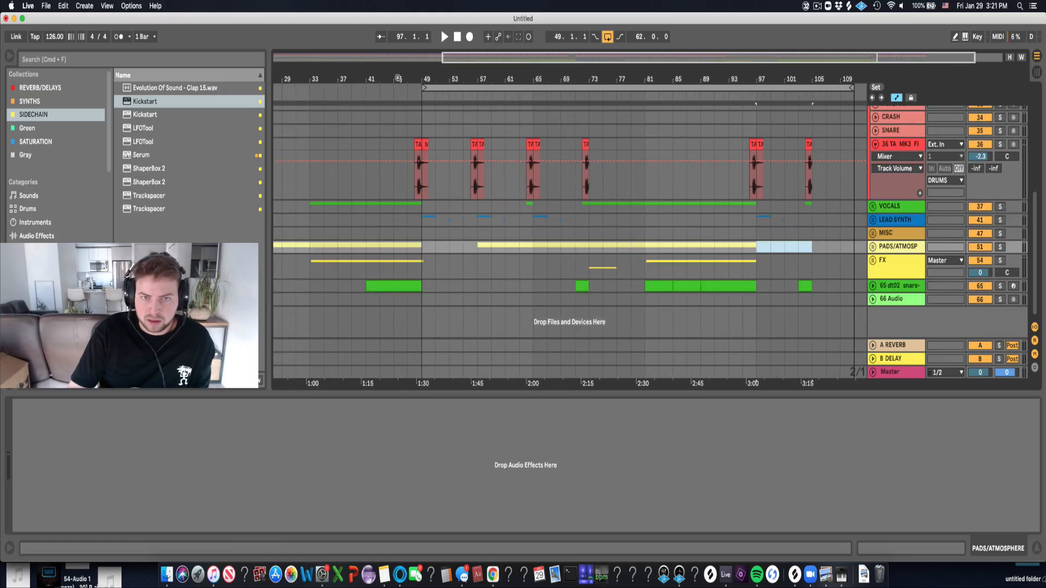
# Unfold the 66 Audio and snare tracks and shorten the snare clip starting at bar 41 to end at bar 48.
pyautogui.click(873, 299)
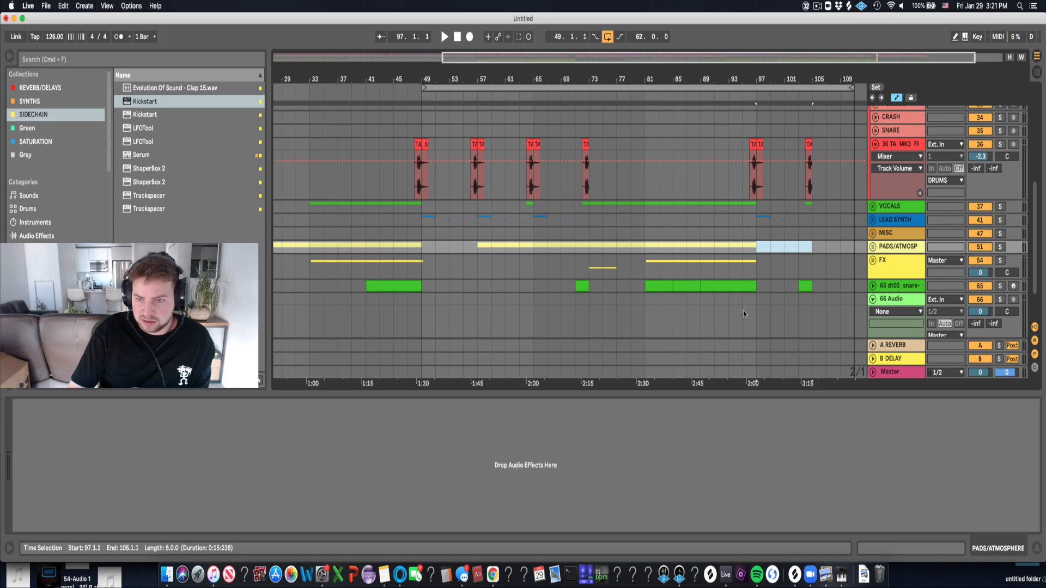
pyautogui.click(742, 303)
pyautogui.click(872, 285)
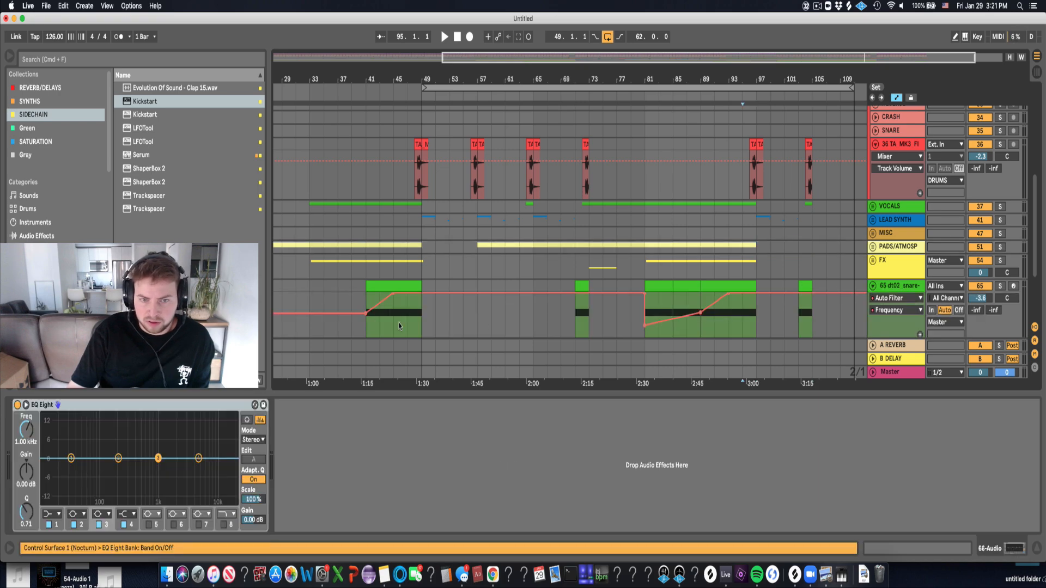
pyautogui.moveTo(403, 86); pyautogui.dragTo(420, 285)
pyautogui.press('-')
pyautogui.press('-')
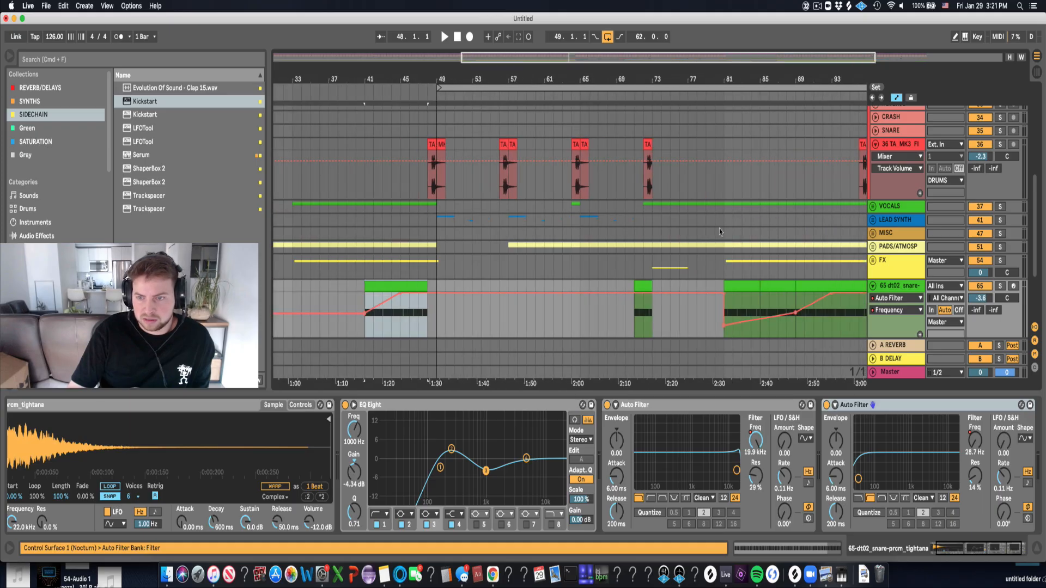
# Play the pasted section from bar 97 and stop playback.
pyautogui.moveTo(834, 65); pyautogui.dragTo(711, 82)
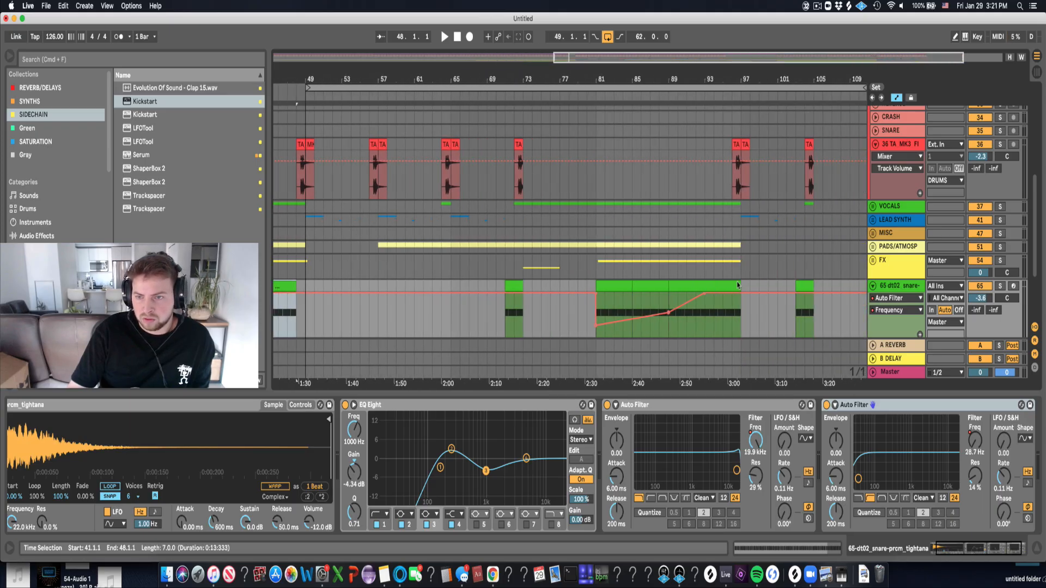
pyautogui.press('super+t')
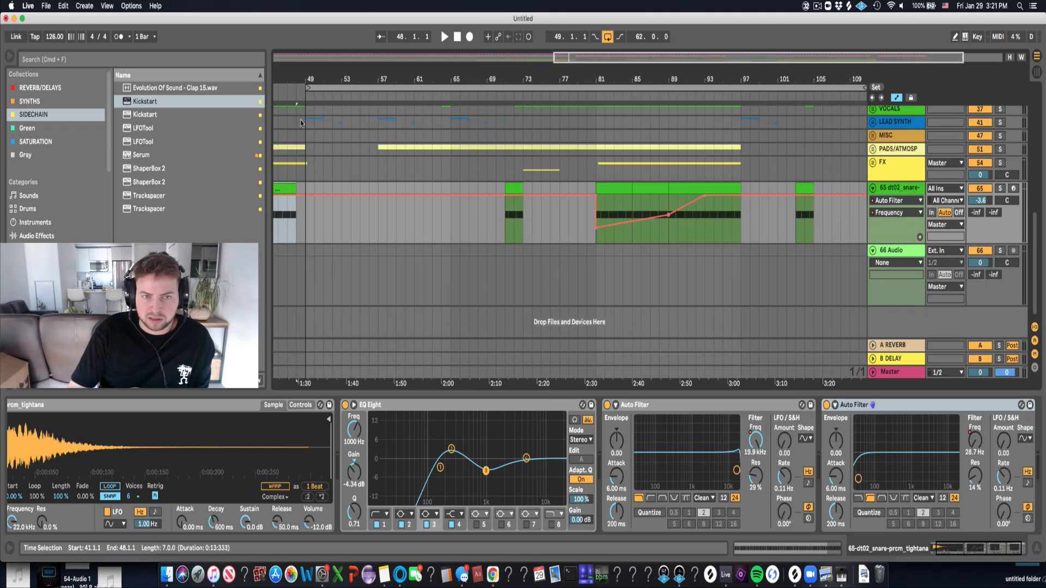
pyautogui.click(731, 235)
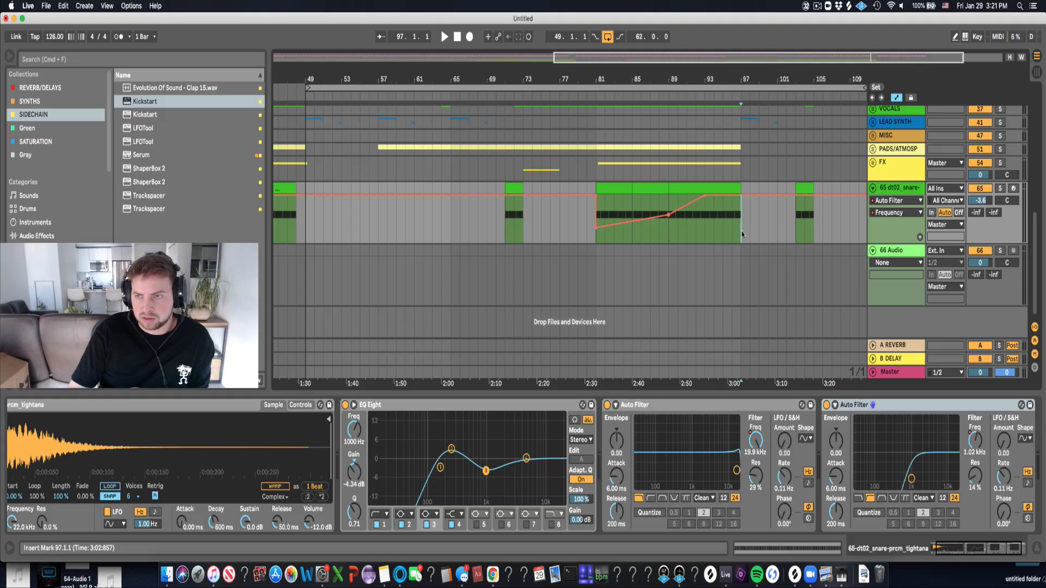
pyautogui.scroll(8, 741, 235)
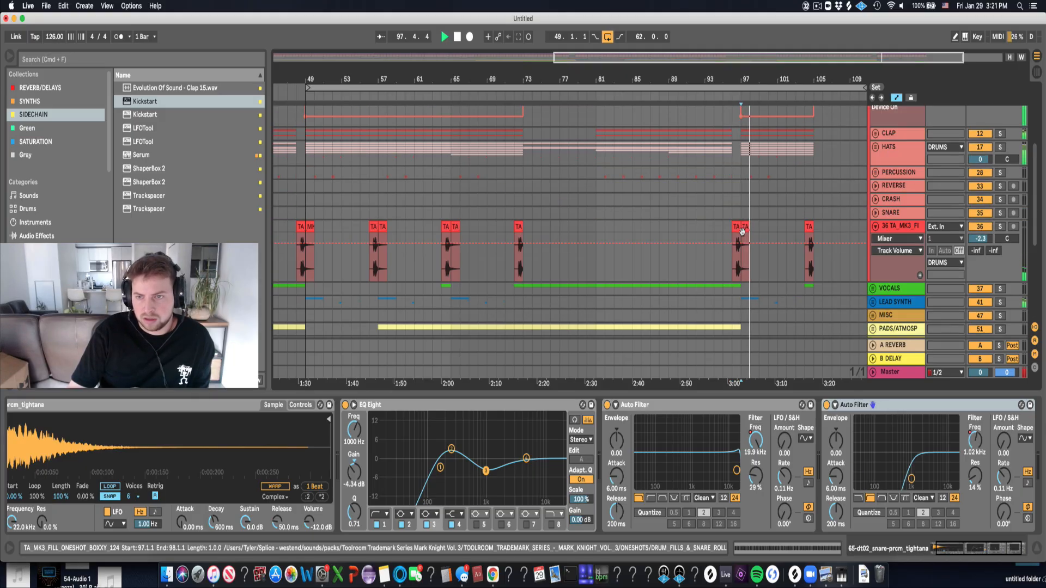
pyautogui.press('space')
# Delete the CLAP and HATS clips from bar 97 to bar 98 and play the transition from 96.3.
pyautogui.moveTo(749, 82)
pyautogui.mouseDown()
pyautogui.moveTo(747, 104)
pyautogui.moveTo(734, 79)
pyautogui.mouseUp()
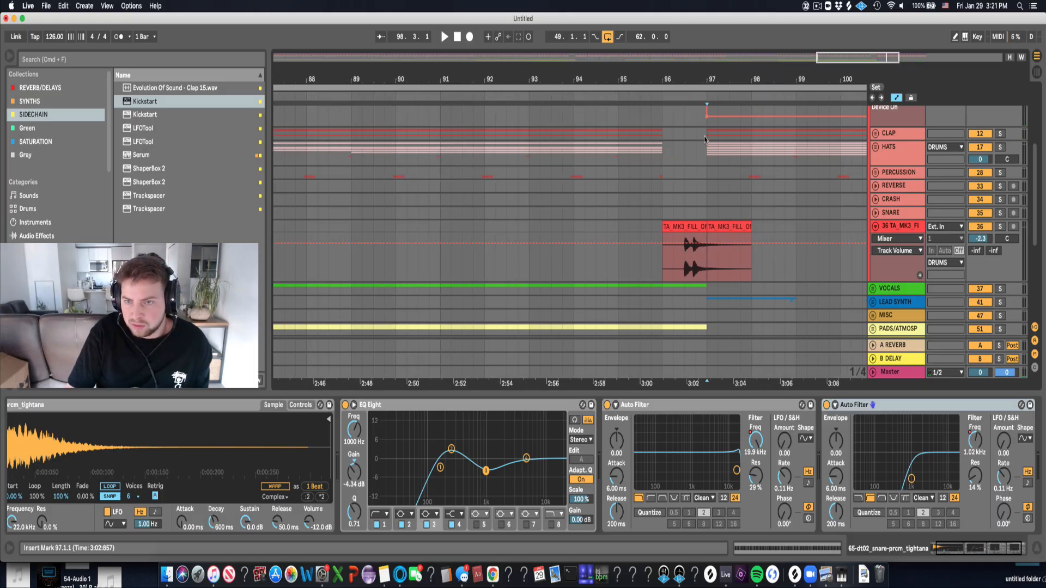
pyautogui.moveTo(705, 139); pyautogui.dragTo(761, 165)
pyautogui.press('Delete')
pyautogui.click(693, 159)
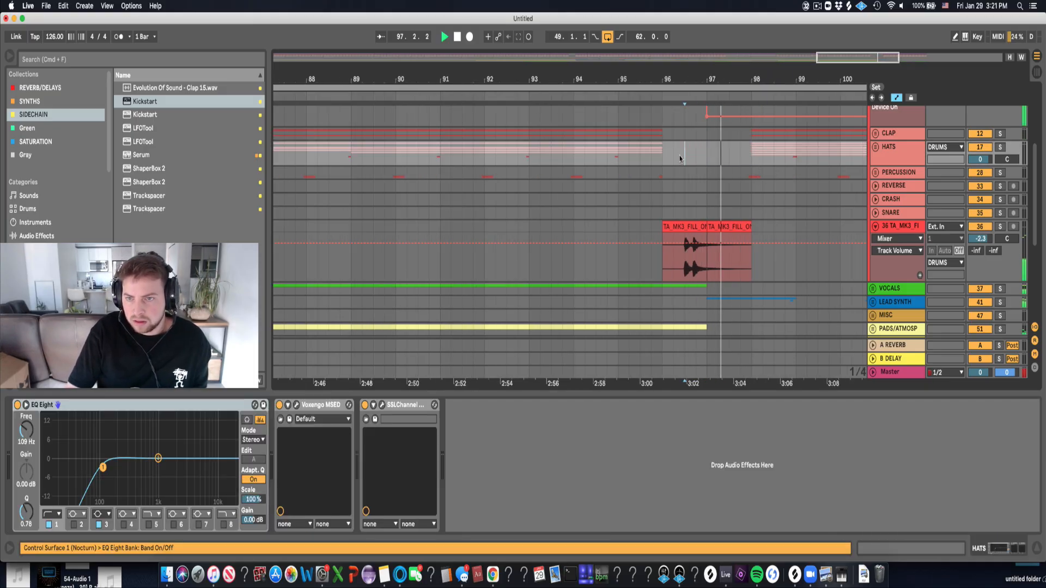
pyautogui.press('space')
# Unfold the CLAP group and its CLAP track, add a clap hit at 97.4 on CENTER and CLAP, and play from 97.2.
pyautogui.scroll(3, 759, 140)
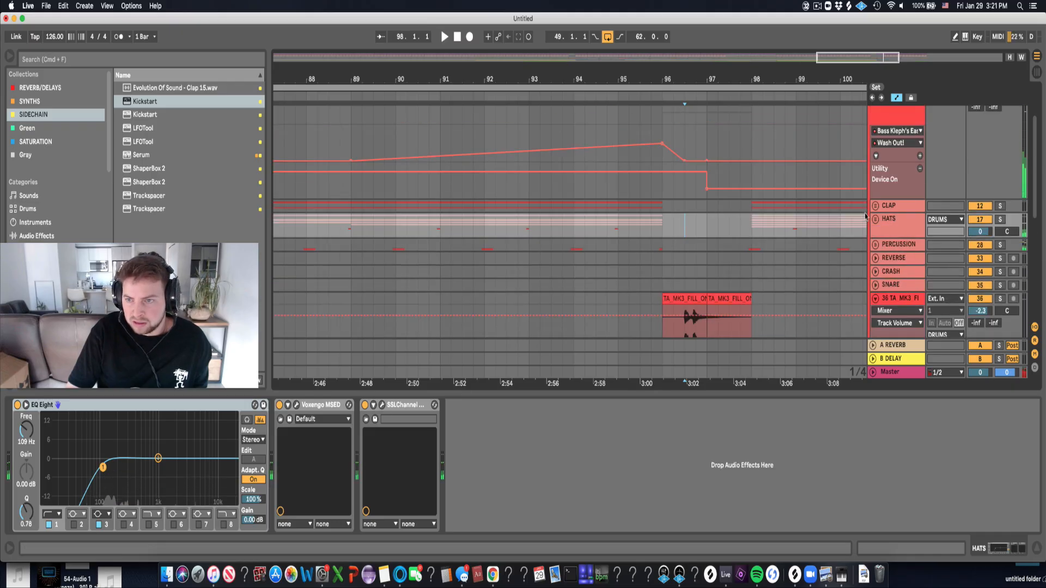
pyautogui.click(876, 206)
pyautogui.click(878, 256)
pyautogui.scroll(-2, 778, 289)
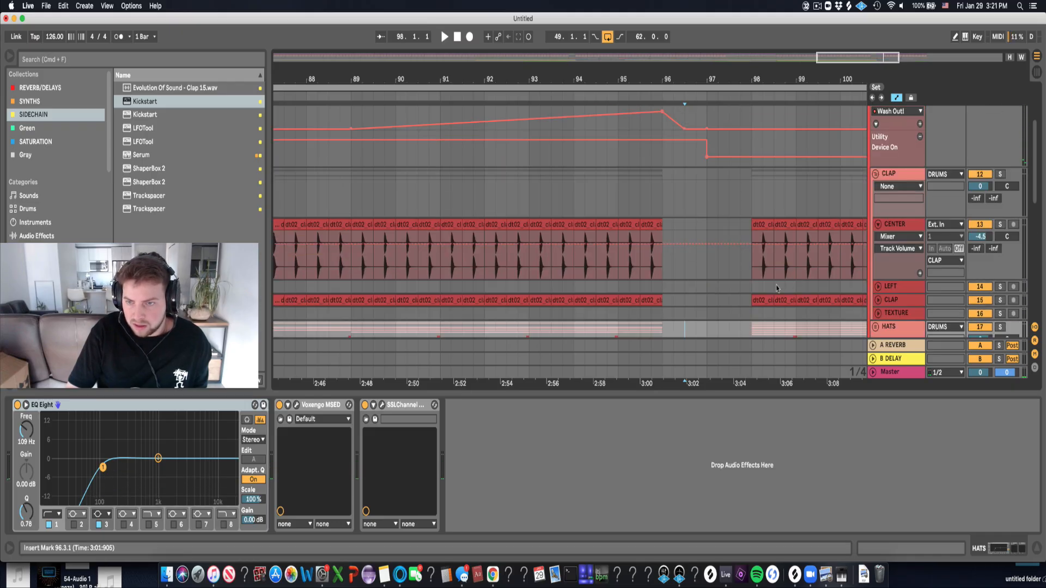
pyautogui.moveTo(763, 270); pyautogui.dragTo(773, 220)
pyautogui.click(875, 299)
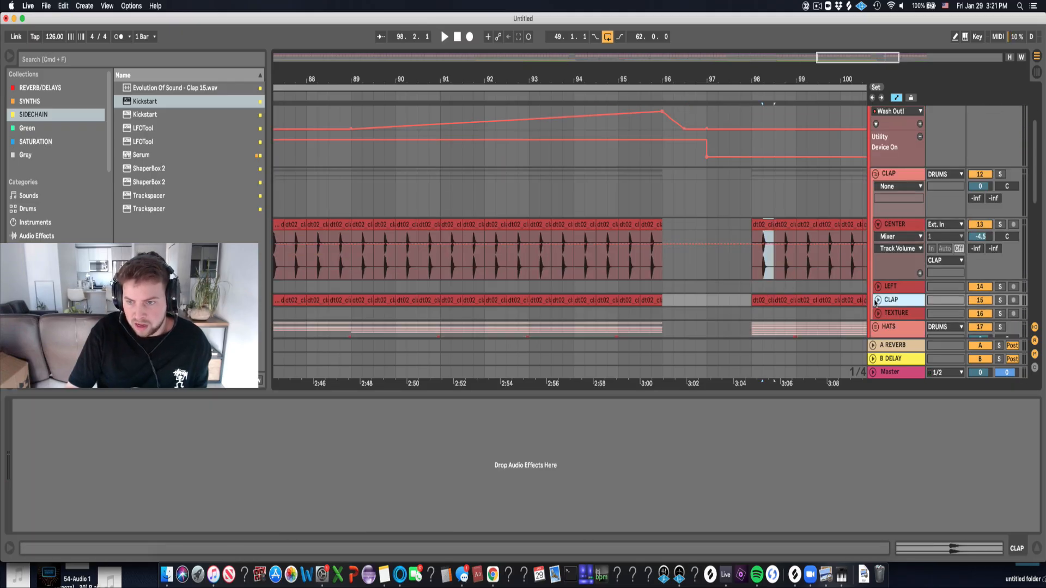
pyautogui.click(877, 300)
pyautogui.moveTo(775, 335); pyautogui.dragTo(762, 225)
pyautogui.press('super+shift+BackSpace')
pyautogui.click(721, 227)
pyautogui.press('space')
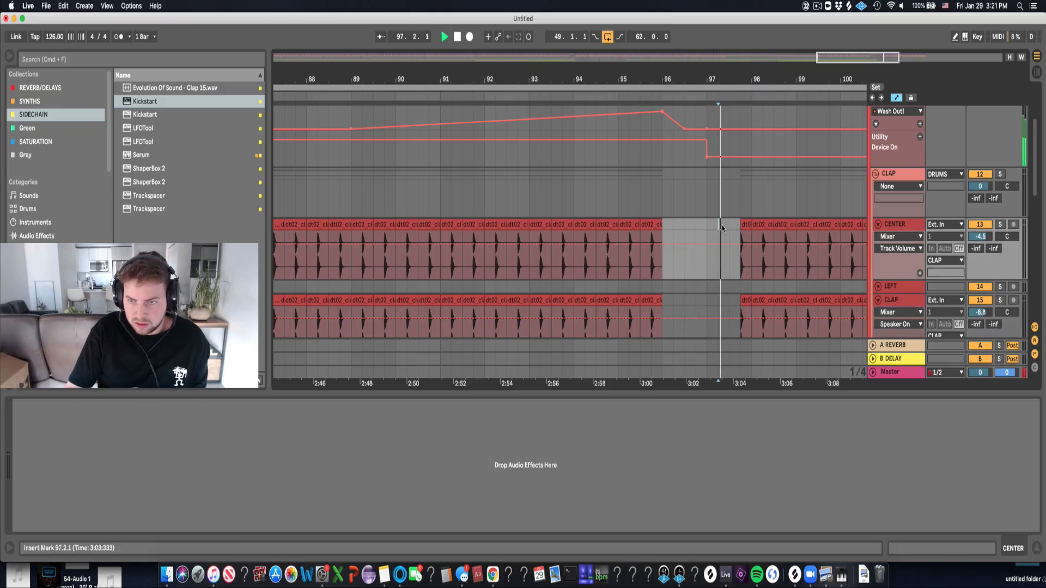
pyautogui.press('space')
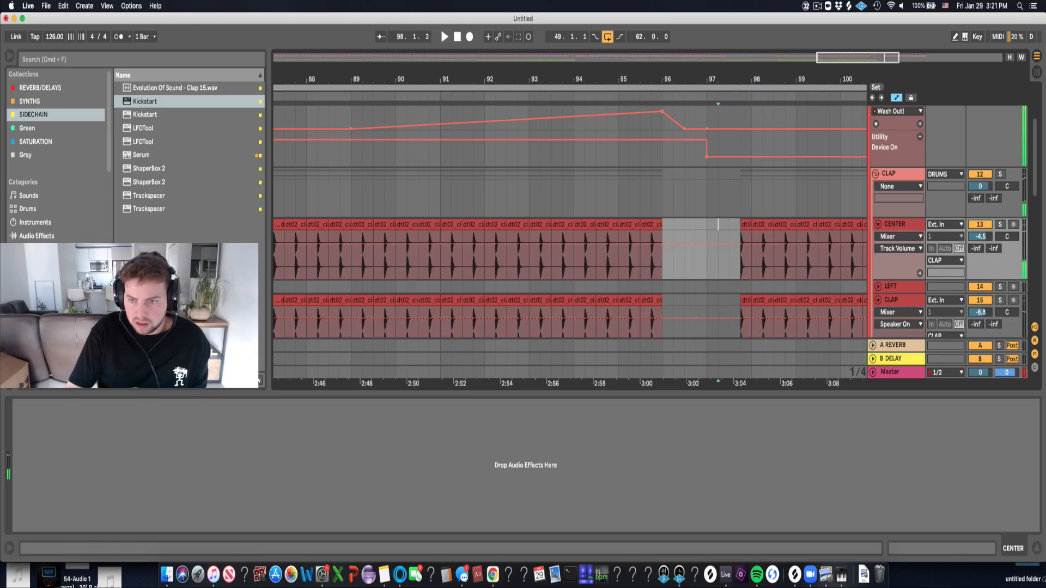
# Paste a second clap hit at 97.4.3 on the CENTER and CLAP tracks and play from 97.3.2.
pyautogui.moveTo(753, 80); pyautogui.dragTo(744, 150)
pyautogui.press('super+v')
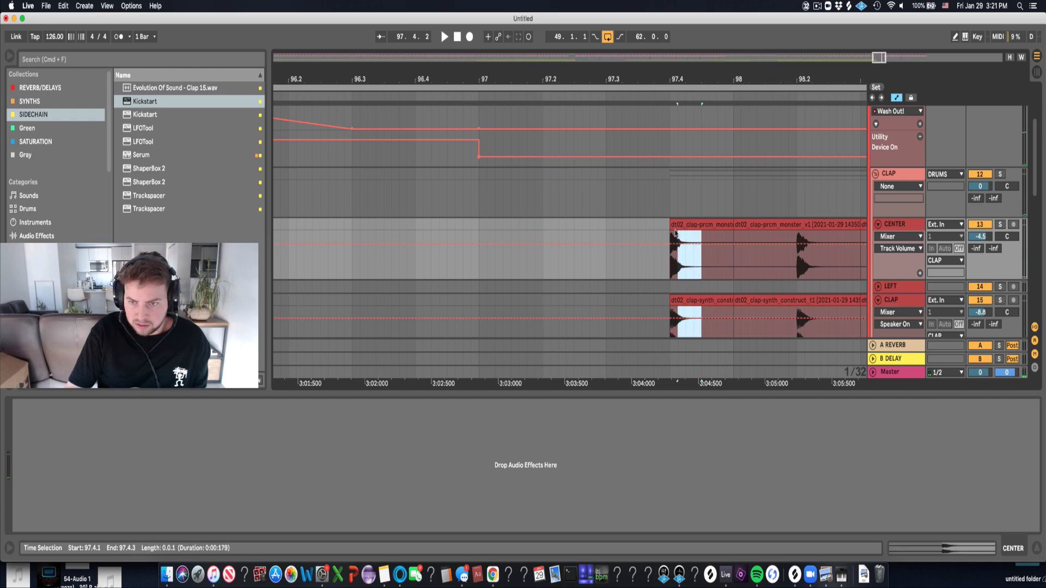
pyautogui.click(631, 225)
pyautogui.press('space')
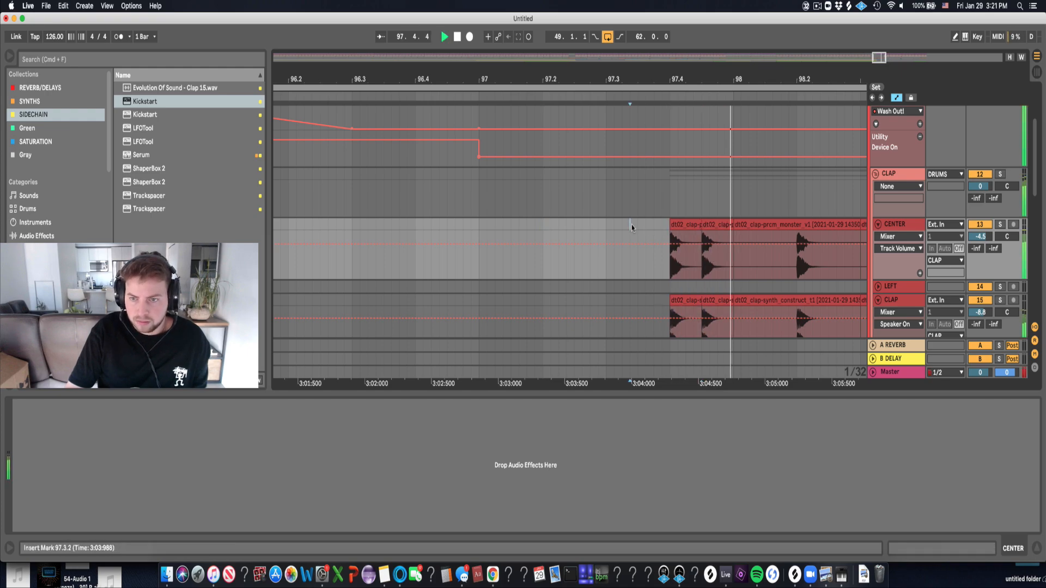
# Fold the CLAP group, unfold BASS and make its EQ Eight Device On automation switch on at bar 104.
pyautogui.moveTo(689, 82); pyautogui.dragTo(742, 81)
pyautogui.scroll(1, 866, 175)
pyautogui.click(876, 178)
pyautogui.scroll(3, 859, 157)
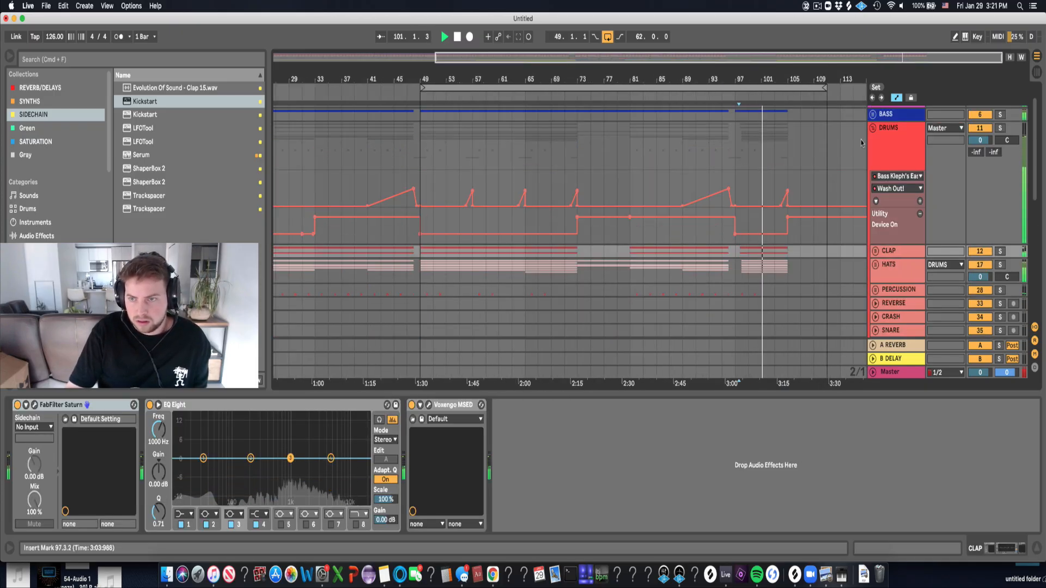
pyautogui.click(873, 114)
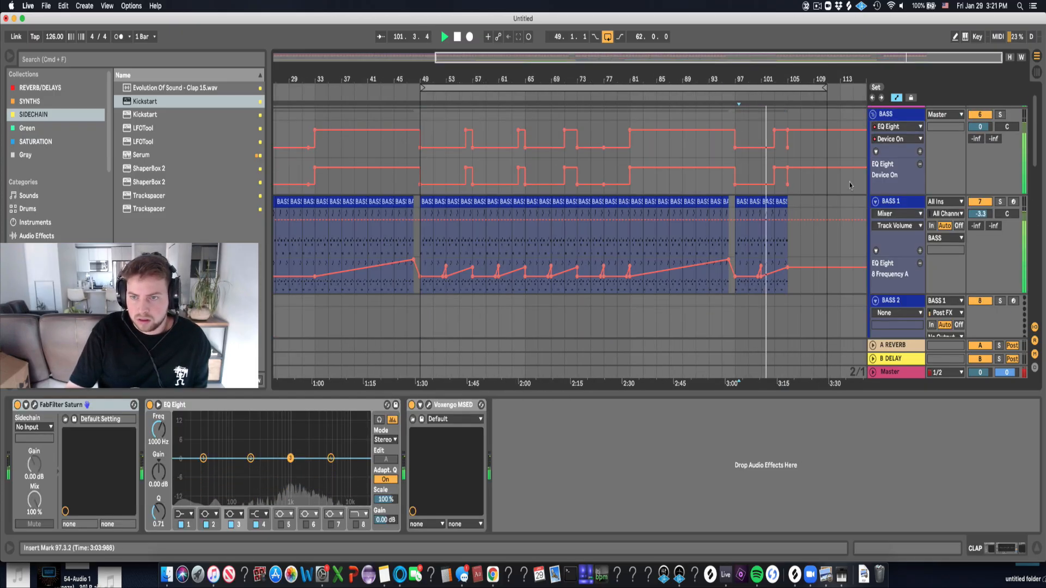
pyautogui.click(765, 171)
pyautogui.moveTo(790, 78); pyautogui.dragTo(782, 147)
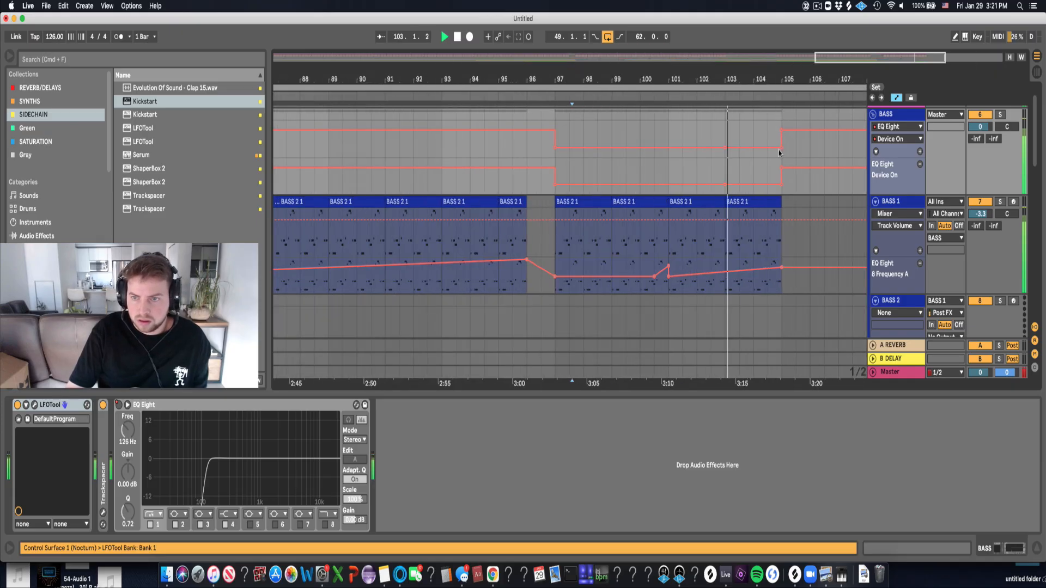
pyautogui.moveTo(755, 184); pyautogui.dragTo(753, 167)
pyautogui.scroll(2, 754, 168)
# Stop playback and shift the start of the KICK group's last EQ Eight Device On section to bar 104.
pyautogui.press('space')
pyautogui.click(875, 126)
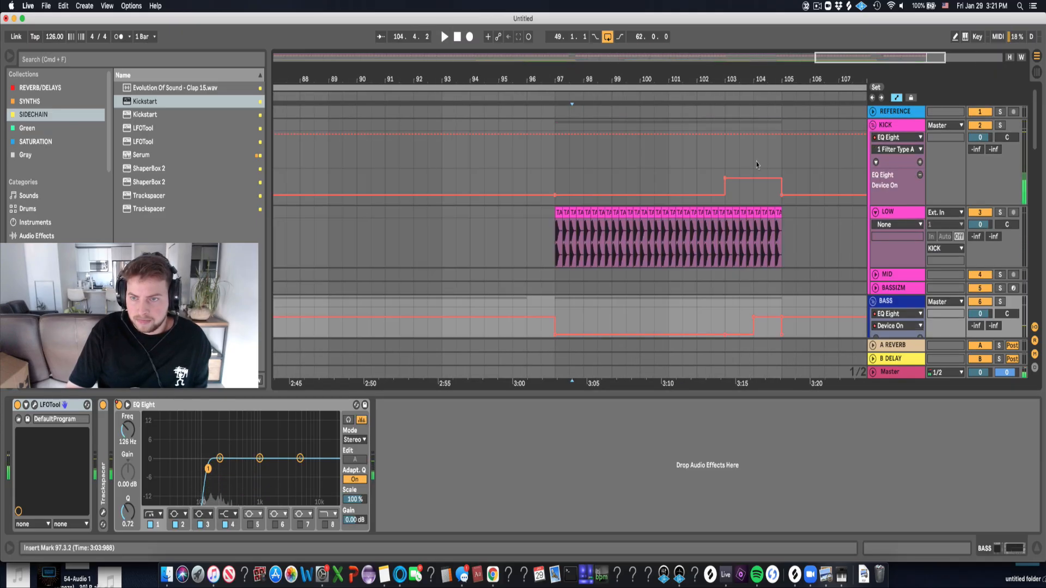
pyautogui.moveTo(768, 177); pyautogui.dragTo(754, 178)
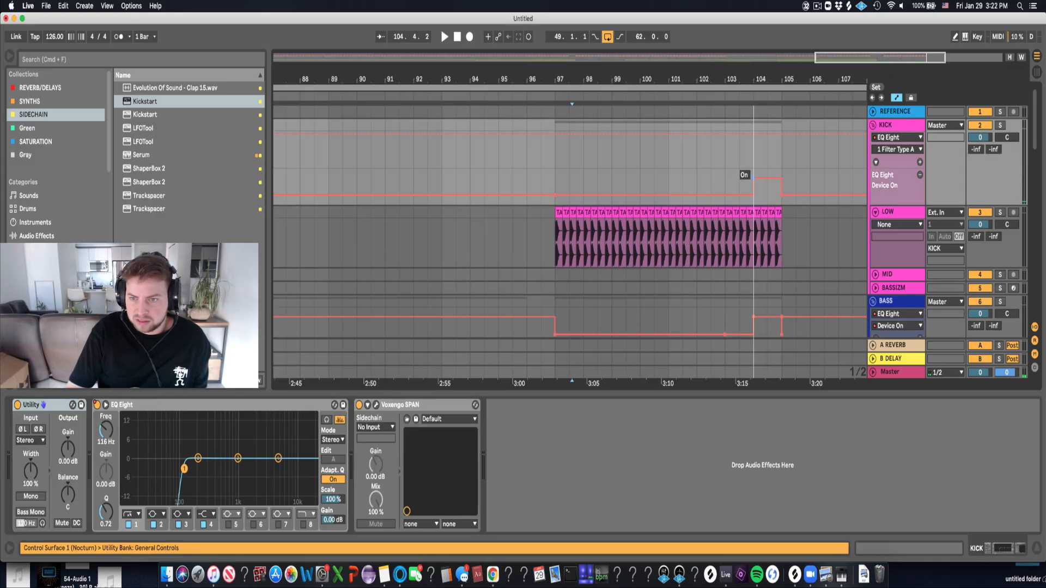
# Examine the kick, bass and snare tracks and their automation around bars 97 to 105.
pyautogui.moveTo(745, 77); pyautogui.dragTo(745, 109)
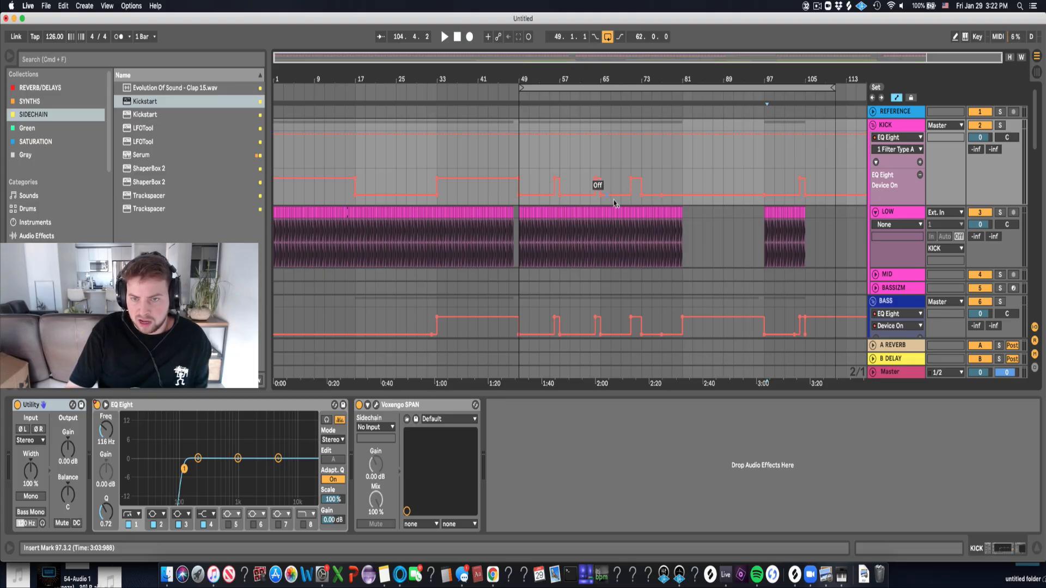
pyautogui.scroll(-3, 788, 201)
pyautogui.scroll(-2, 809, 271)
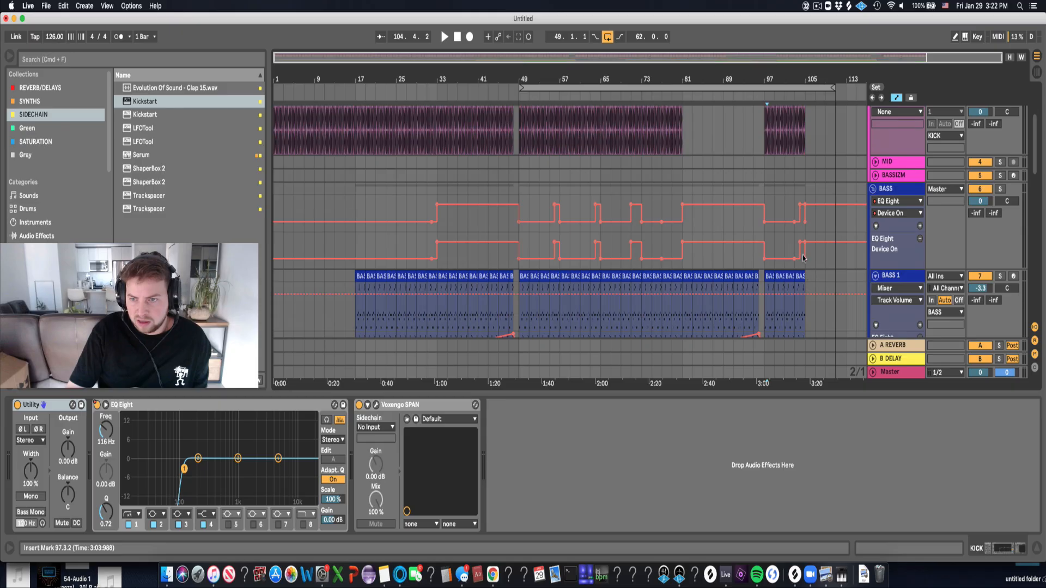
pyautogui.scroll(-3, 794, 235)
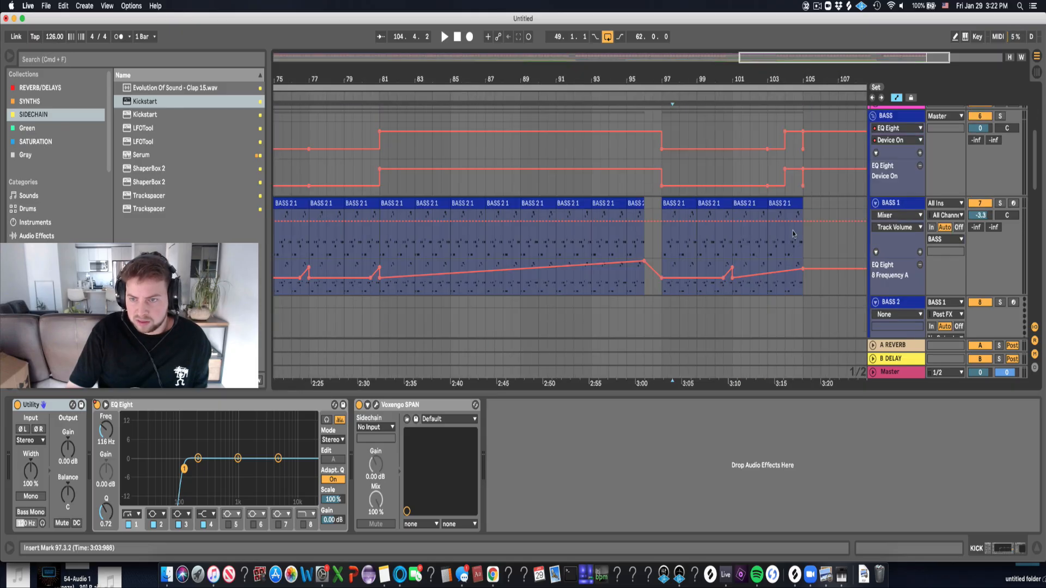
pyautogui.scroll(5, 790, 137)
pyautogui.scroll(-5, 811, 204)
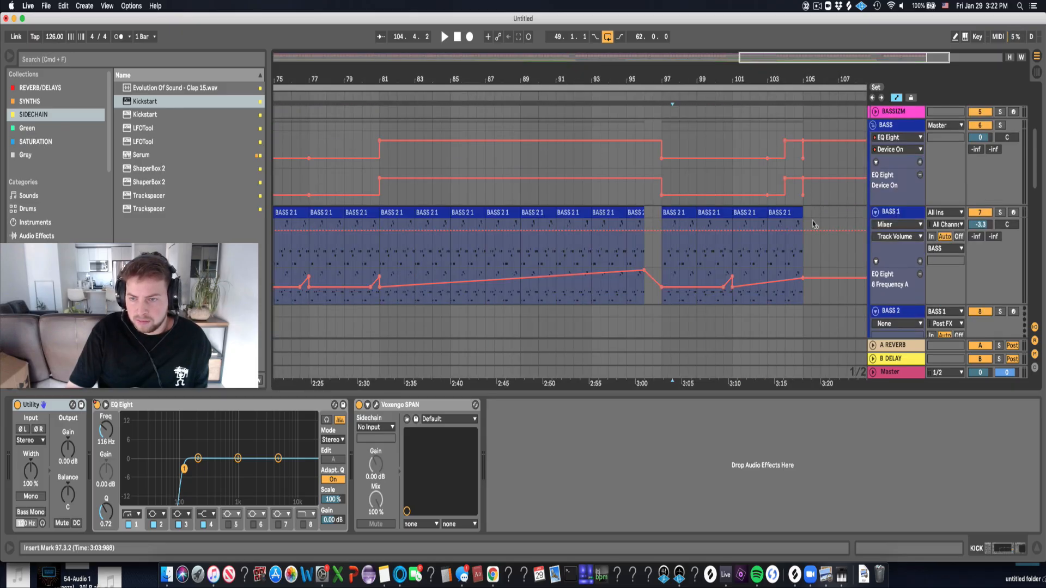
pyautogui.scroll(-15, 813, 224)
pyautogui.click(772, 185)
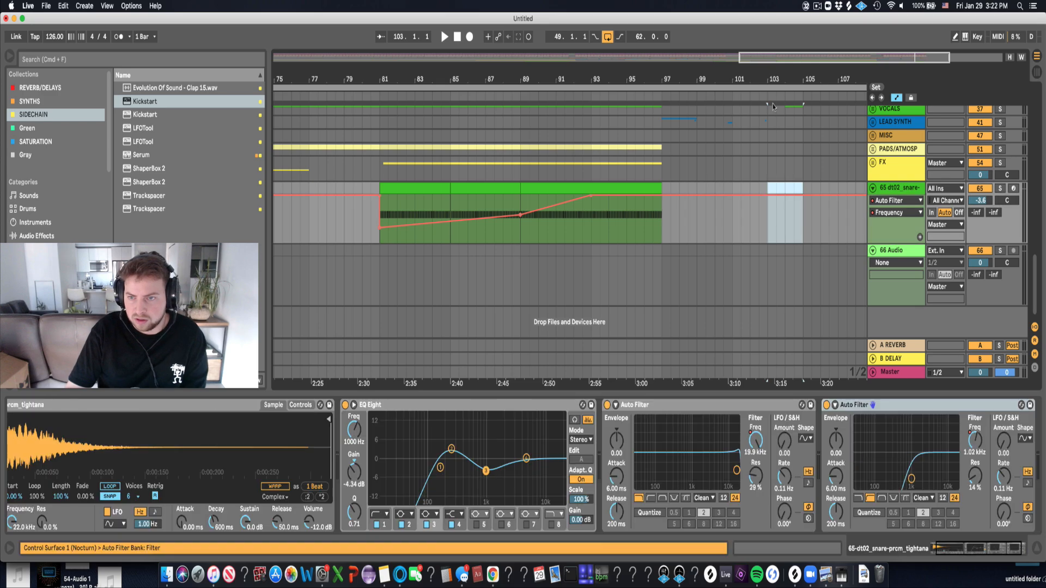
# Fold the DRUMS group and extend the arrangement loop to end at bar 117.
pyautogui.moveTo(798, 76); pyautogui.dragTo(798, 52)
pyautogui.scroll(15, 877, 181)
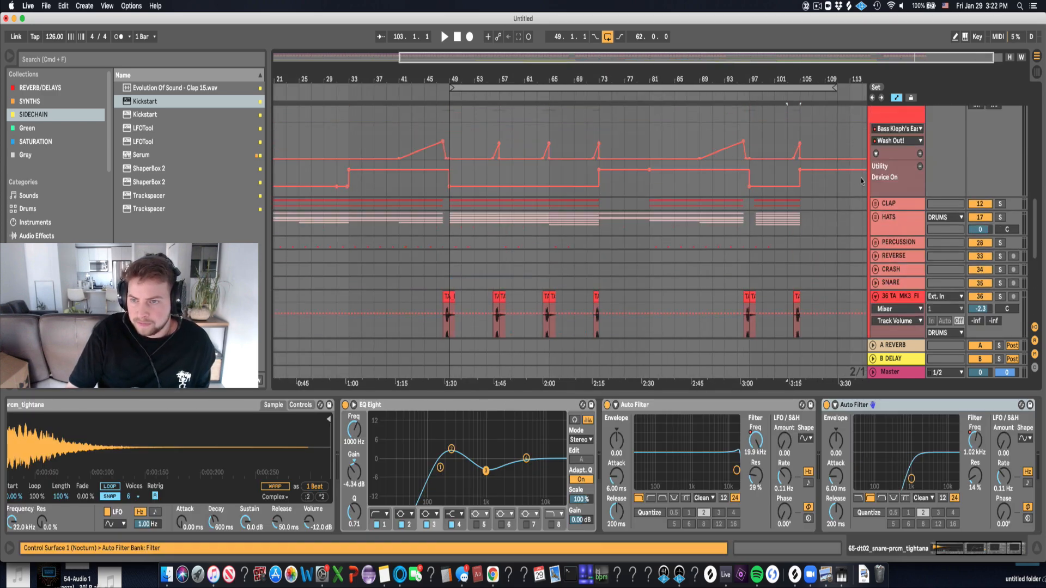
pyautogui.click(872, 161)
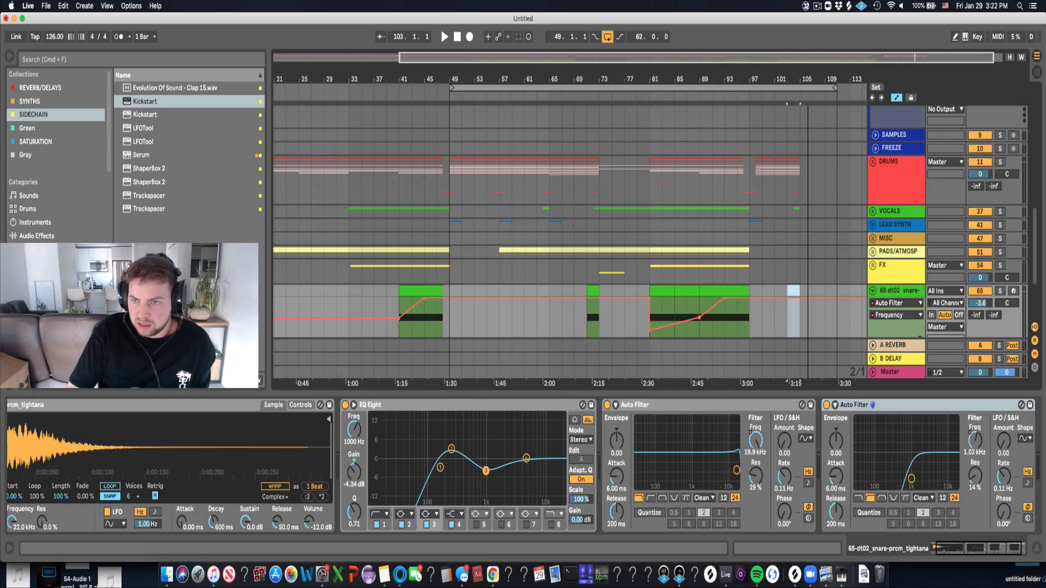
pyautogui.moveTo(849, 91)
pyautogui.mouseDown()
pyautogui.moveTo(835, 89)
pyautogui.moveTo(866, 89)
pyautogui.mouseUp()
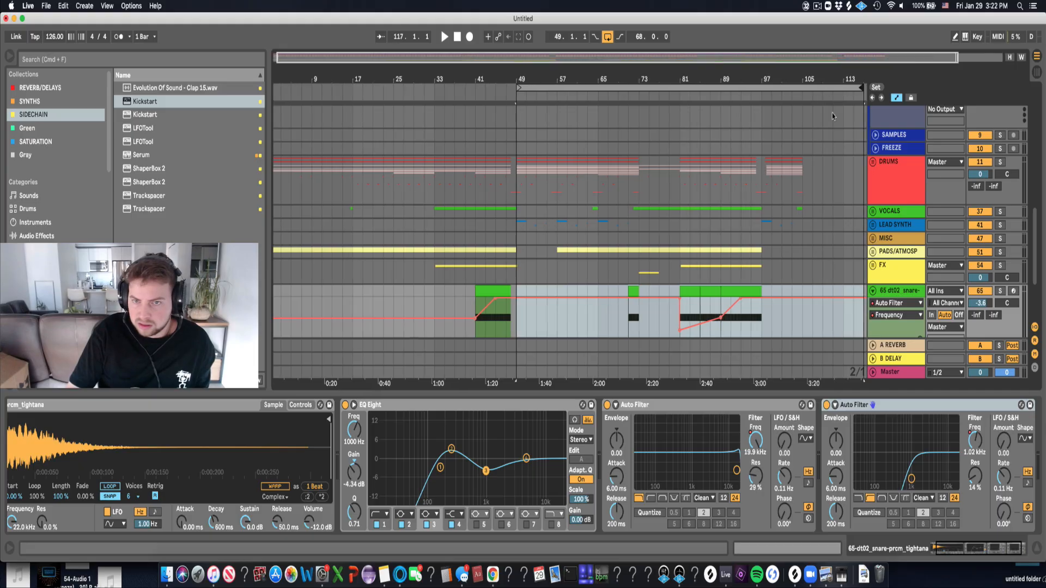
# Fold the snare track and the BASS and KICK groups for an overview of the whole arrangement.
pyautogui.click(556, 178)
pyautogui.moveTo(559, 164); pyautogui.dragTo(602, 260)
pyautogui.hscroll(3, 578, 284)
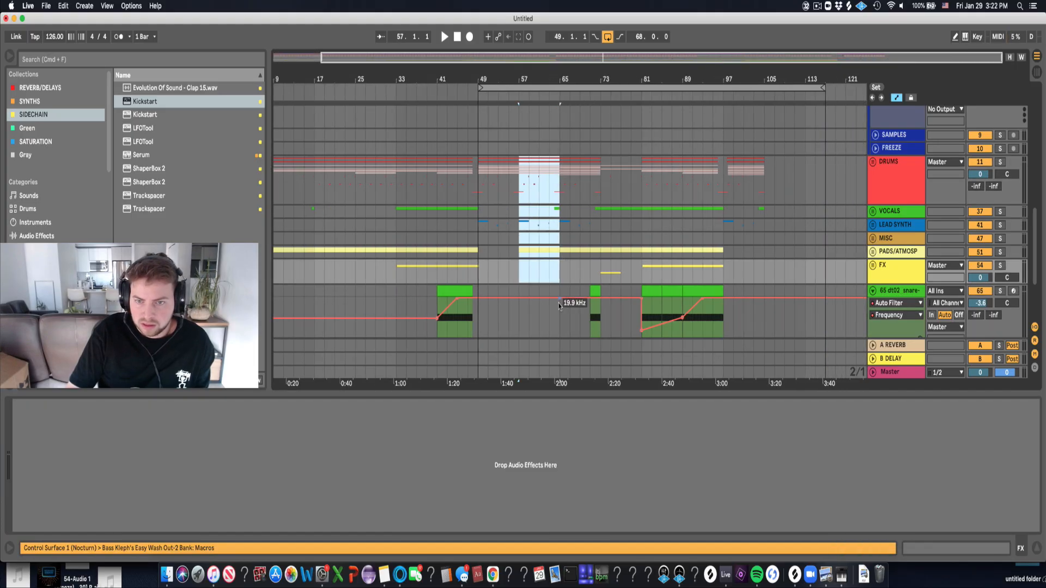
pyautogui.click(873, 291)
pyautogui.scroll(5, 837, 204)
pyautogui.scroll(8, 844, 186)
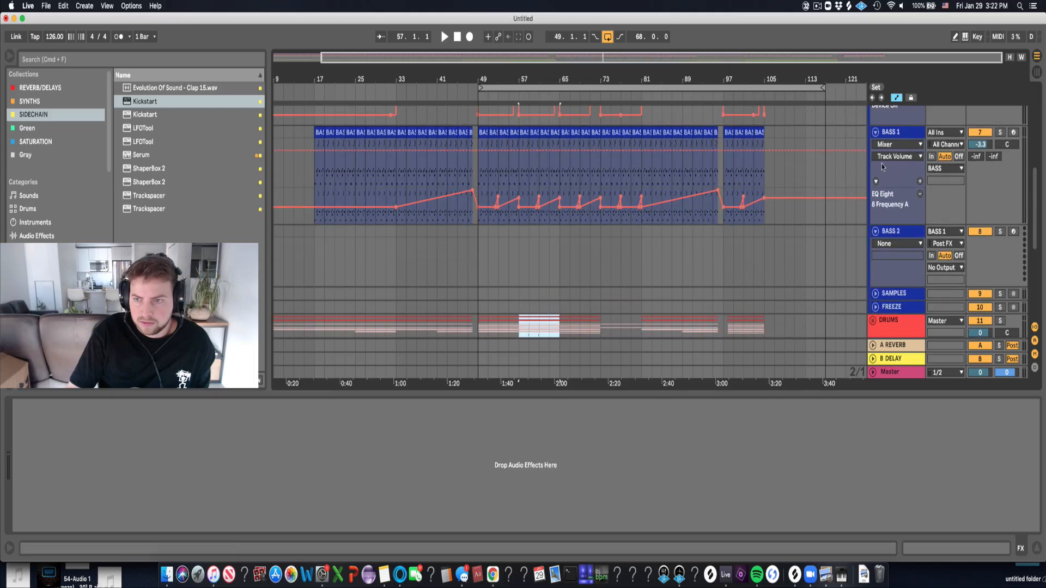
pyautogui.click(874, 178)
pyautogui.scroll(5, 874, 179)
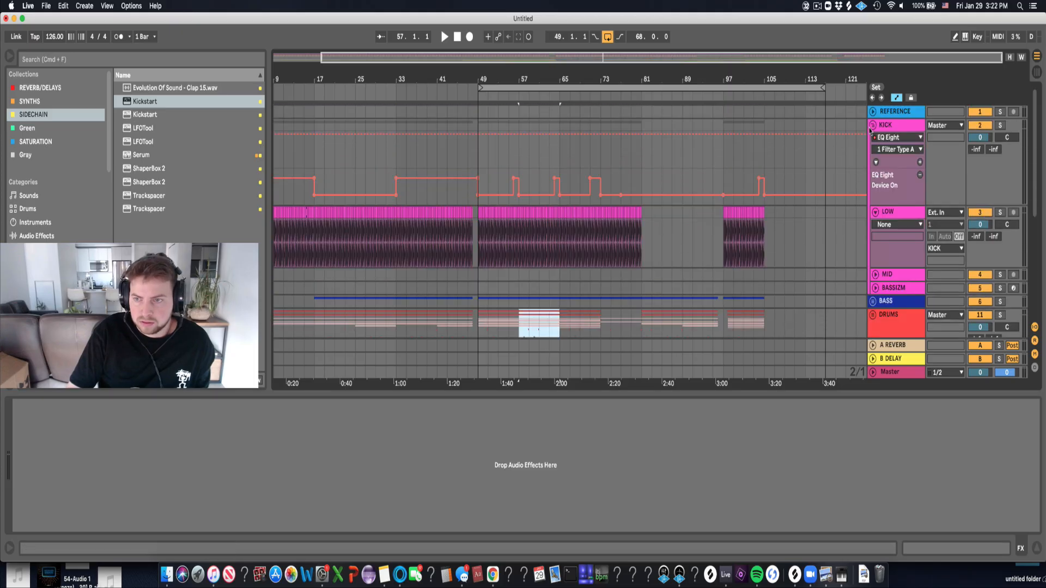
pyautogui.click(872, 125)
# Copy bars 57 to 65 from the KICK group down to the snare track, paste them at bar 105 and play from bar 103.
pyautogui.moveTo(518, 127); pyautogui.dragTo(560, 282)
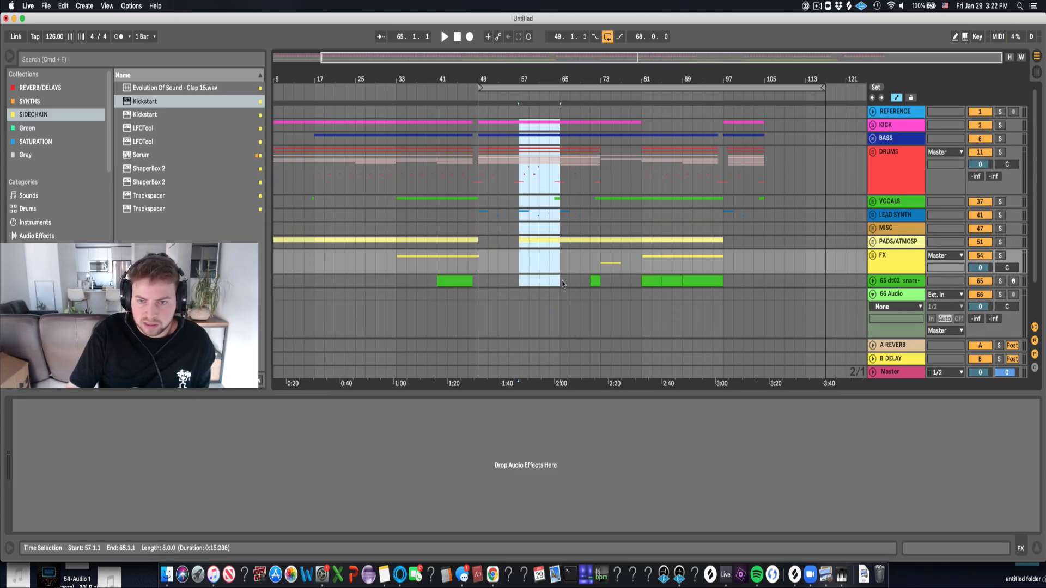
pyautogui.click(764, 126)
pyautogui.press('super+v')
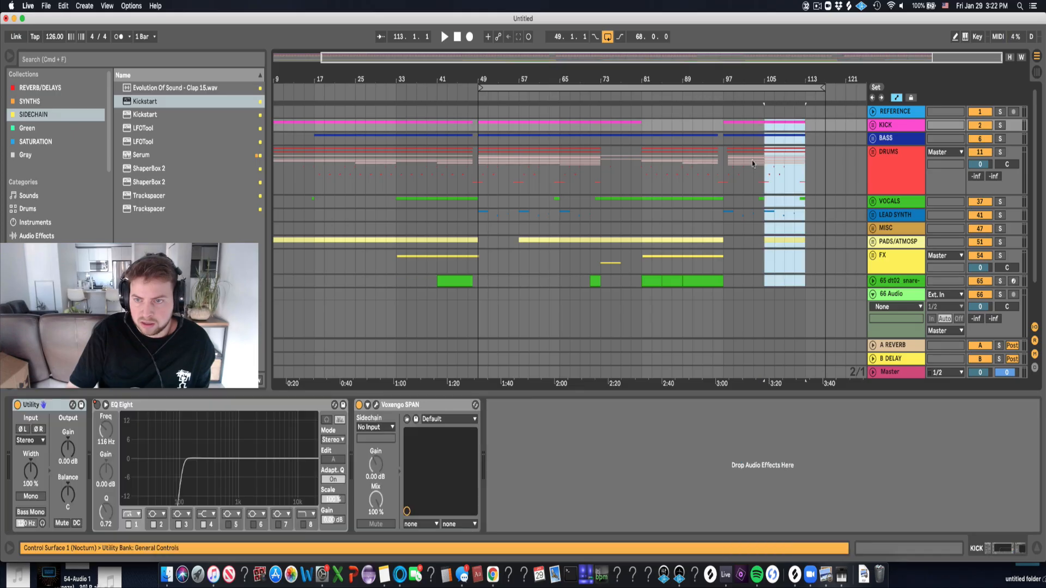
pyautogui.click(752, 174)
pyautogui.press('space')
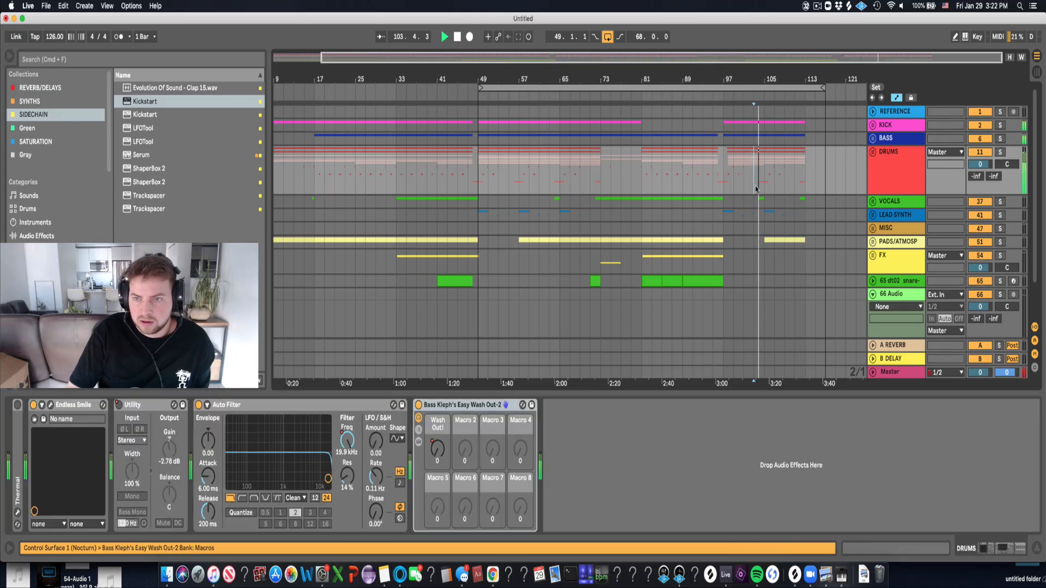
# Unfold VOCALS, duplicate the MAIN track's vocal clip at bar 104 repeatedly up to bar 111, and stop playback.
pyautogui.click(872, 201)
pyautogui.scroll(-2, 763, 218)
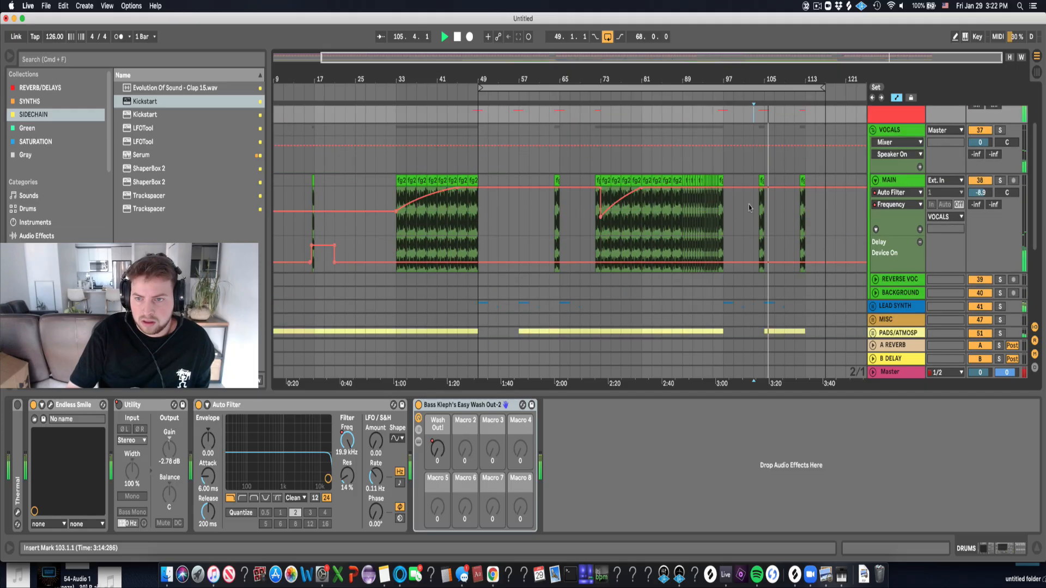
pyautogui.click(761, 180)
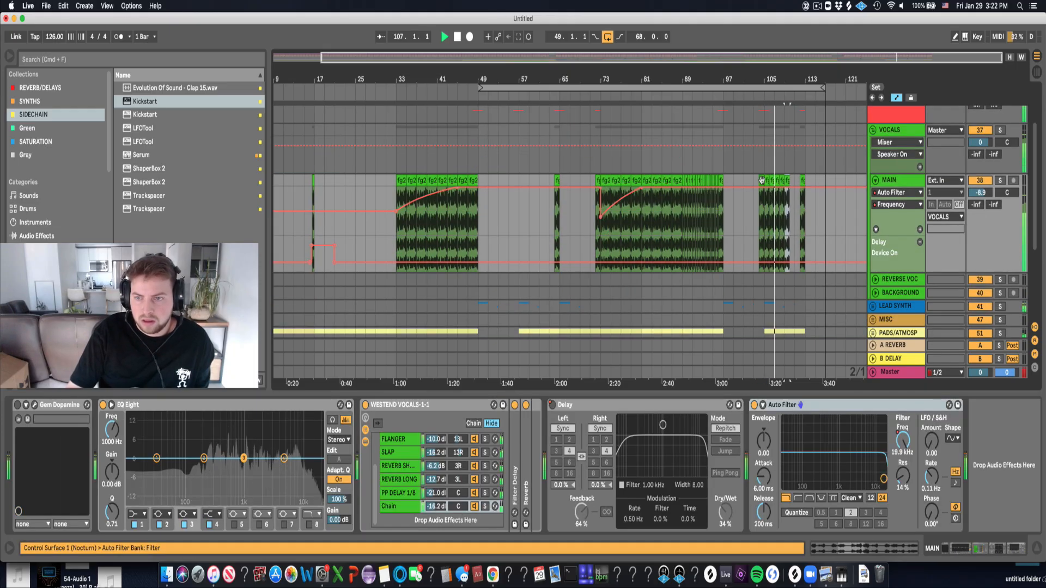
pyautogui.scroll(10, 779, 181)
pyautogui.press('space')
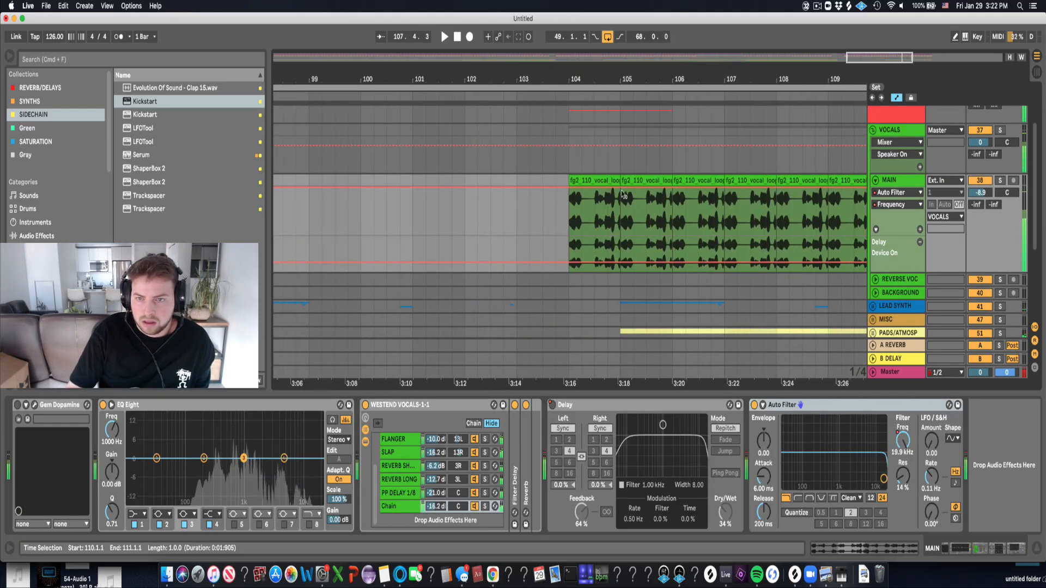
# Lengthen the MAIN track's vocal clip starting at bar 104 to end at bar 113, playing the section from bar 105.
pyautogui.moveTo(619, 180); pyautogui.dragTo(790, 180)
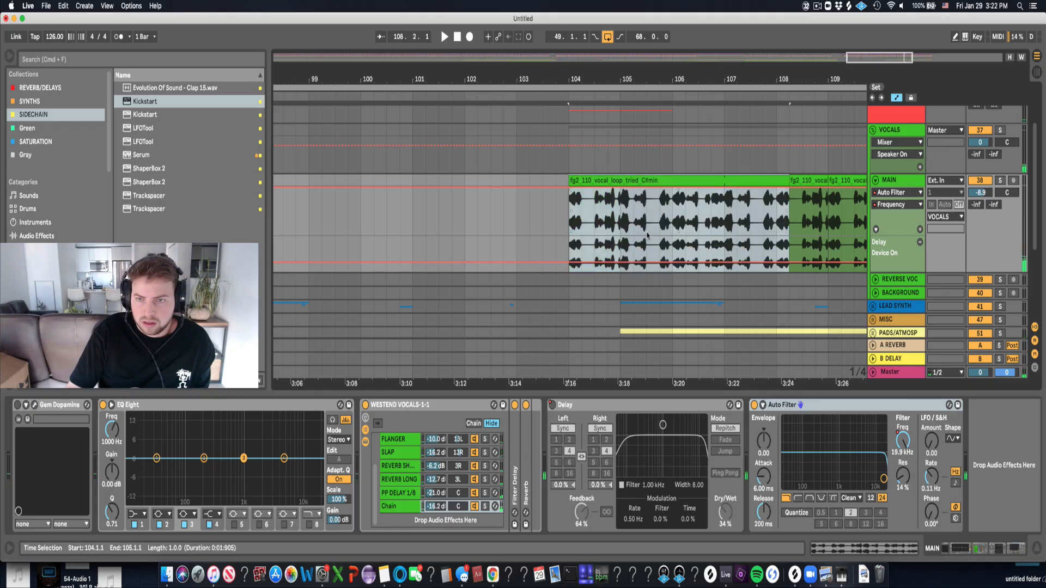
pyautogui.click(648, 229)
pyautogui.click(617, 232)
pyautogui.press('space')
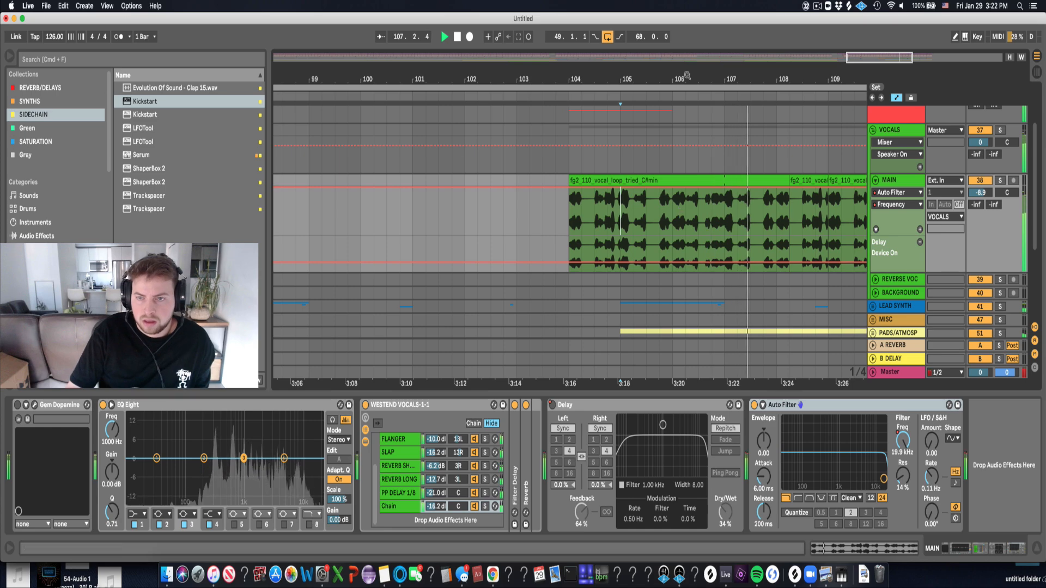
pyautogui.moveTo(687, 75); pyautogui.dragTo(574, 54)
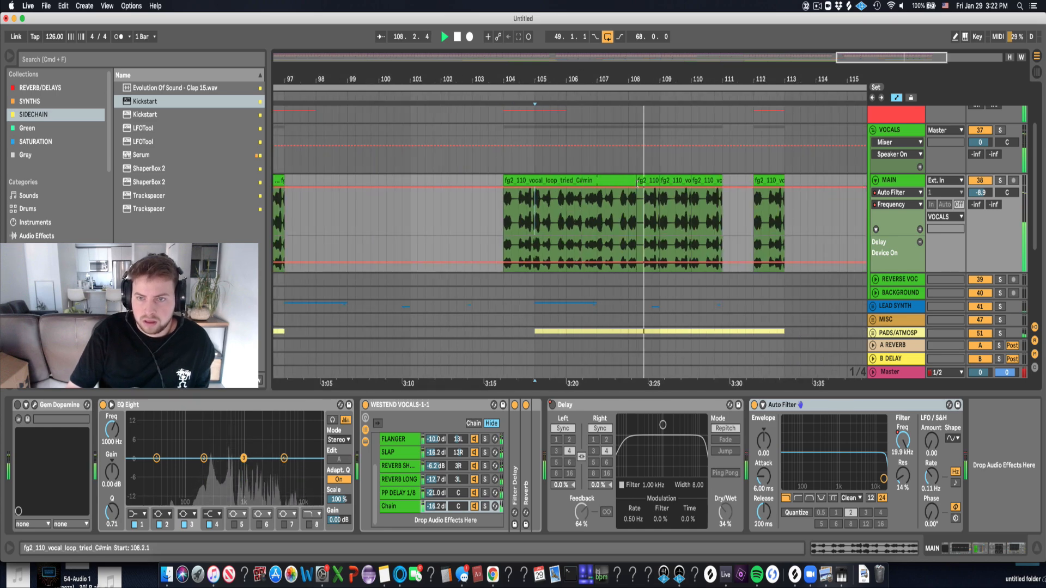
pyautogui.moveTo(638, 183); pyautogui.dragTo(788, 181)
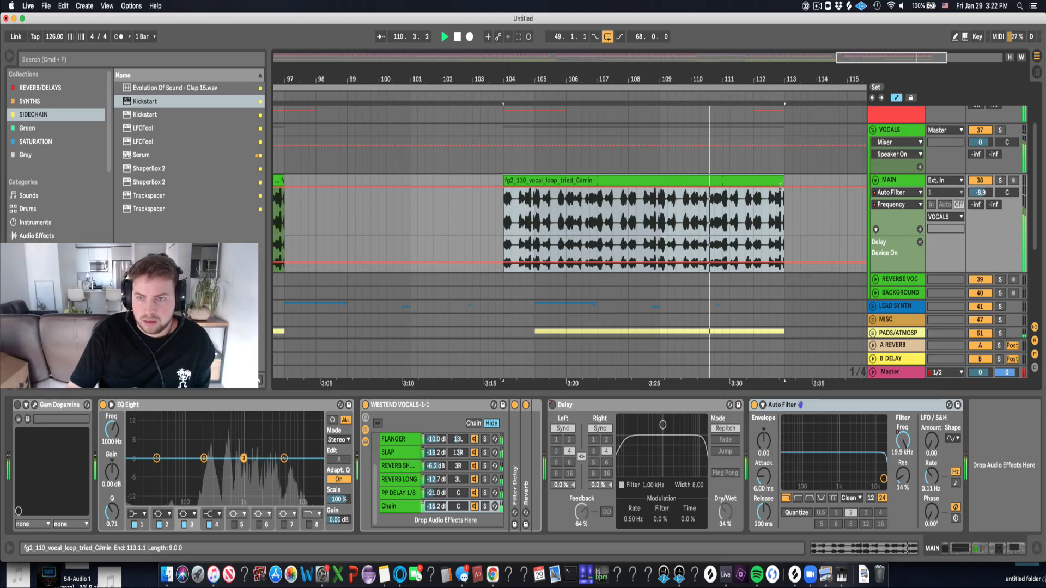
pyautogui.moveTo(414, 80); pyautogui.dragTo(470, 82)
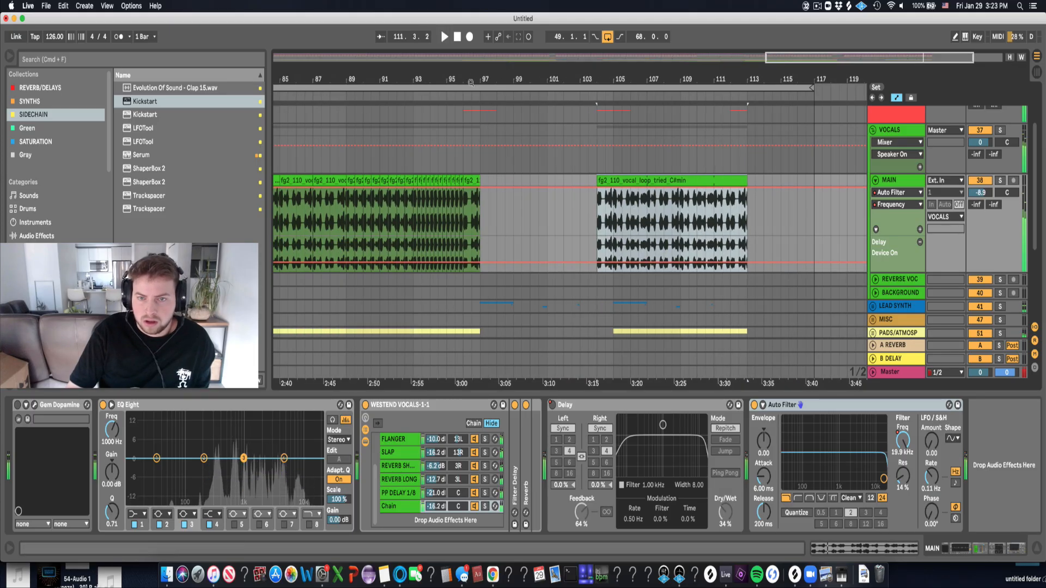
pyautogui.hscroll(-10, 584, 145)
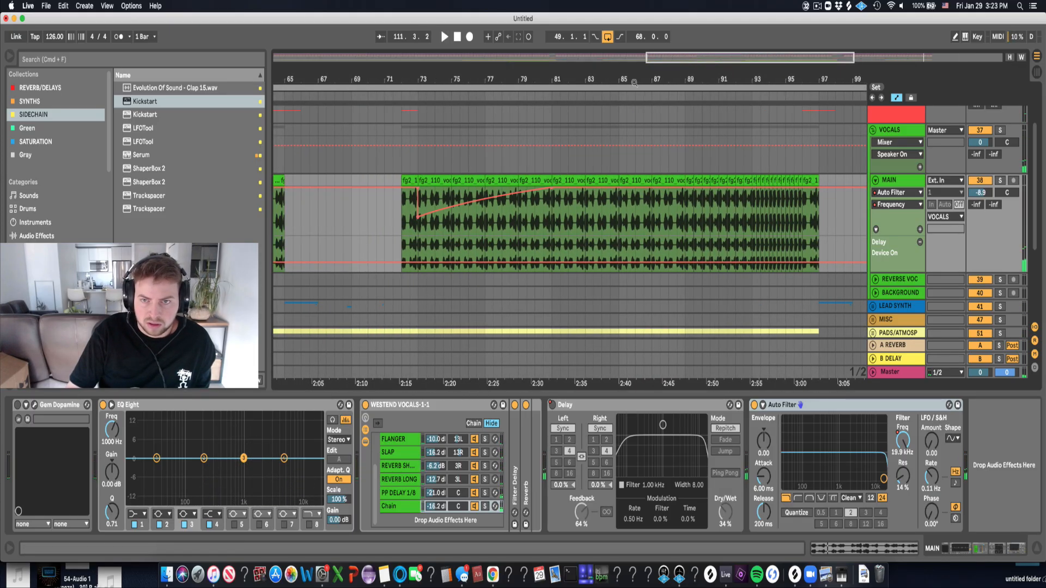
# Lengthen the MAIN track's vocal clip at bar 33 to four bars, duplicate it up to bar 49, and play from bar 45.
pyautogui.hscroll(-12, 543, 165)
pyautogui.hscroll(-6, 556, 129)
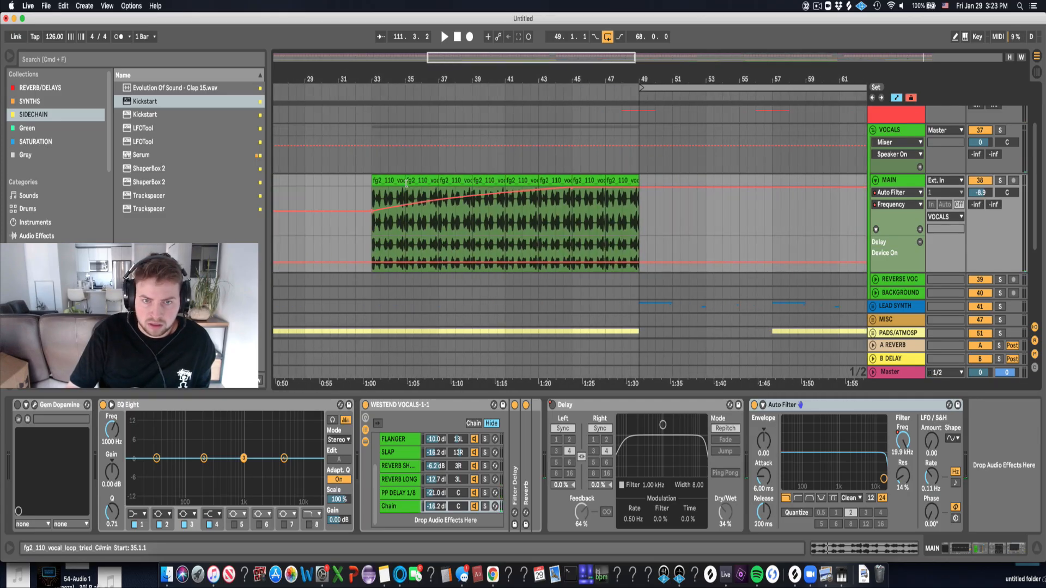
pyautogui.moveTo(406, 185); pyautogui.dragTo(439, 186)
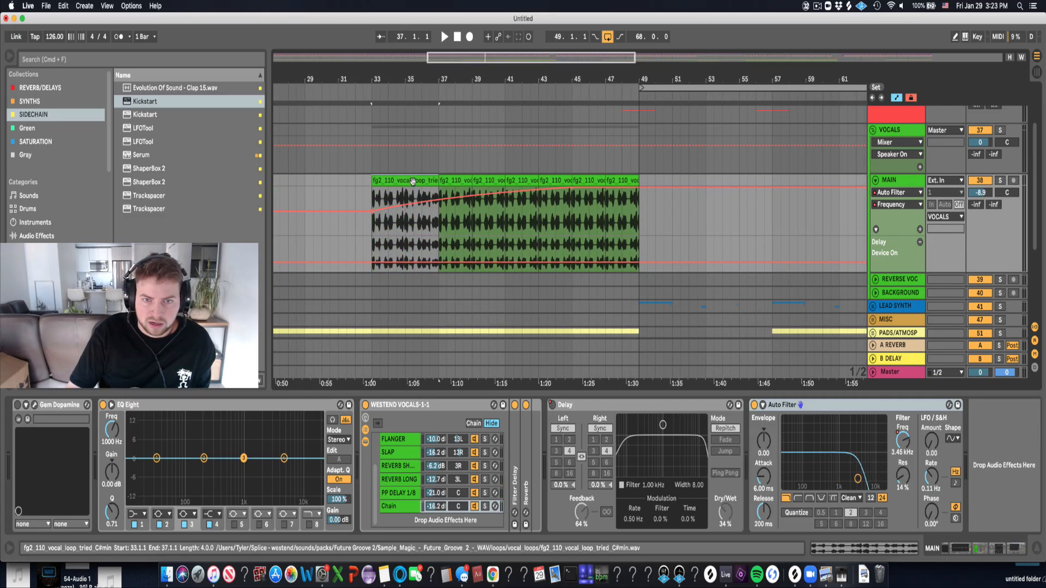
pyautogui.click(442, 181)
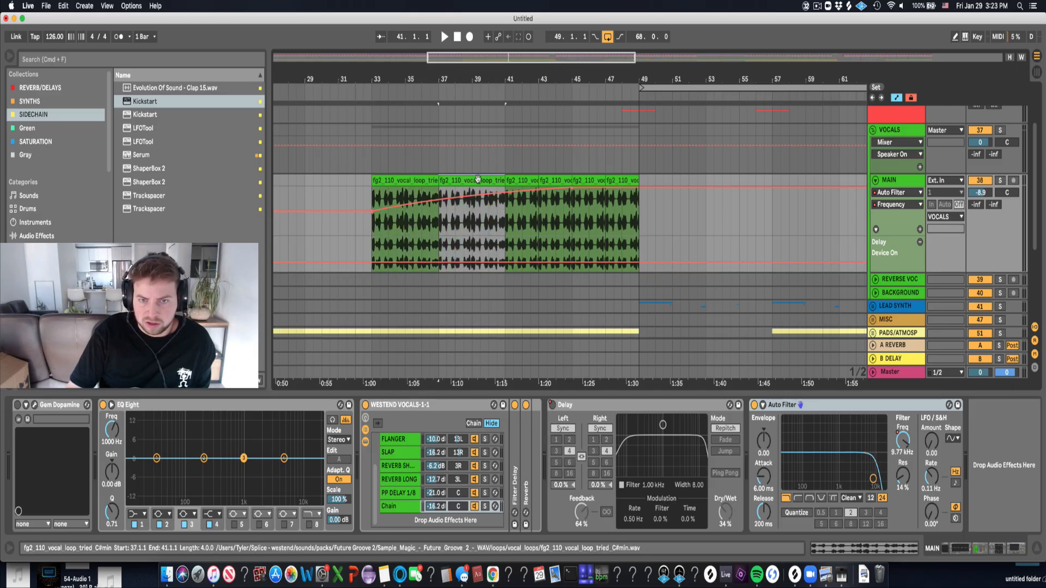
pyautogui.press('super+d')
pyautogui.press('super+d')
pyautogui.click(576, 222)
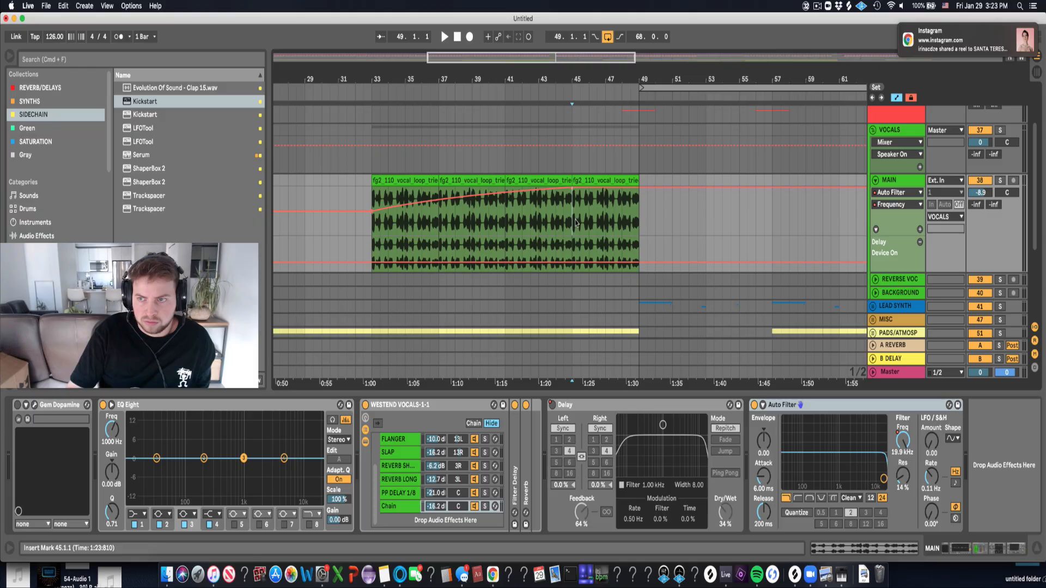
pyautogui.press('space')
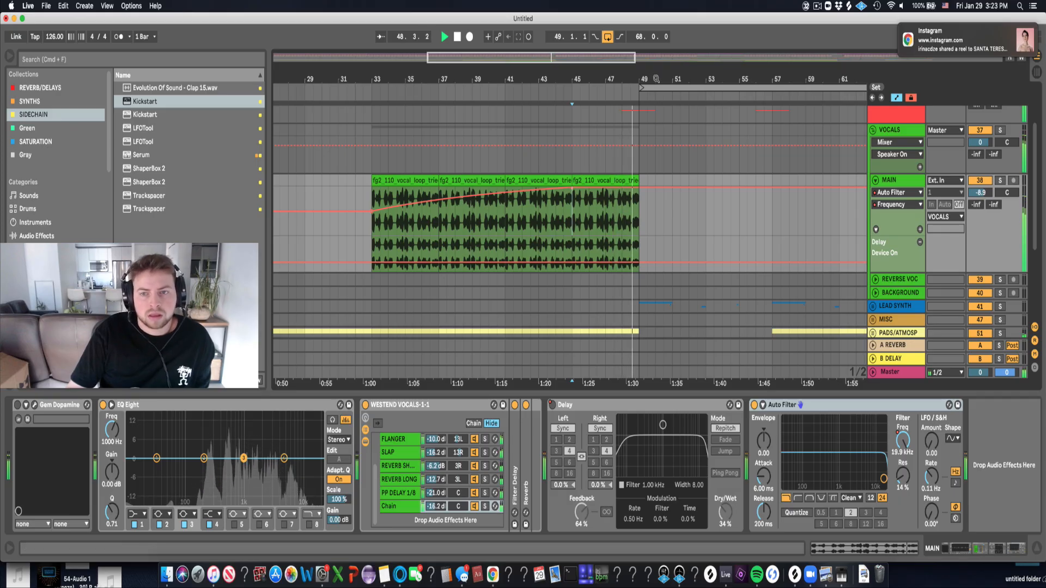
# Copy the MAIN vocal's bar 48, paste its second half just before bar 53 and the whole bar at bar 56.
pyautogui.moveTo(656, 78); pyautogui.dragTo(495, 55)
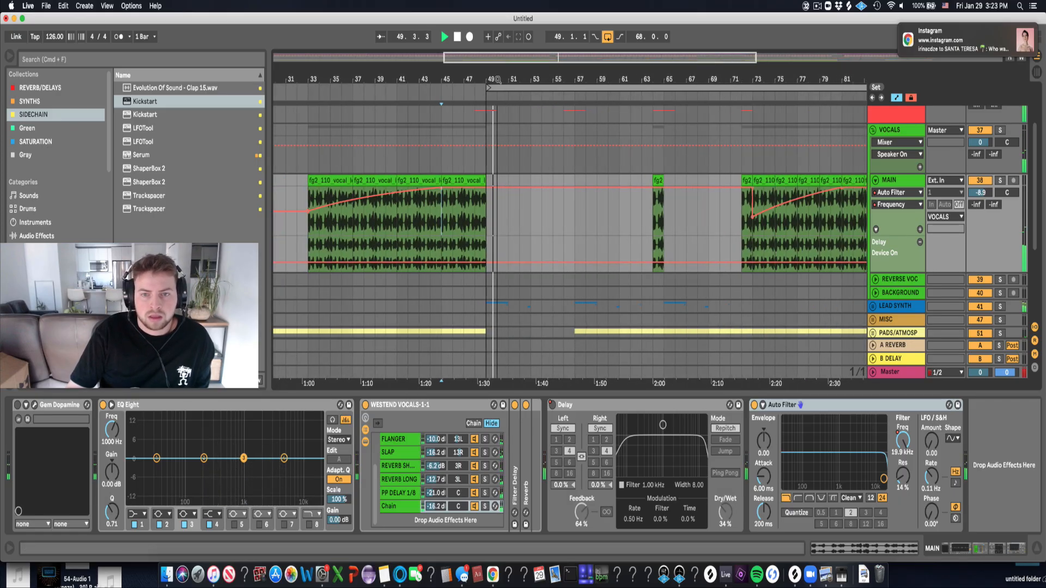
pyautogui.moveTo(476, 235); pyautogui.dragTo(488, 177)
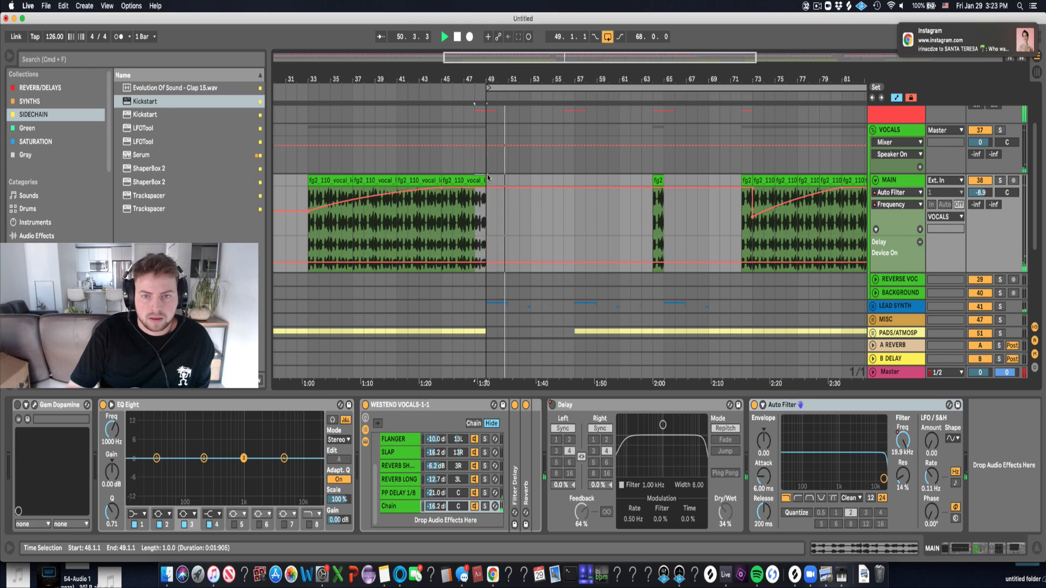
pyautogui.moveTo(524, 79); pyautogui.dragTo(522, 180)
pyautogui.click(507, 181)
pyautogui.press('super+v')
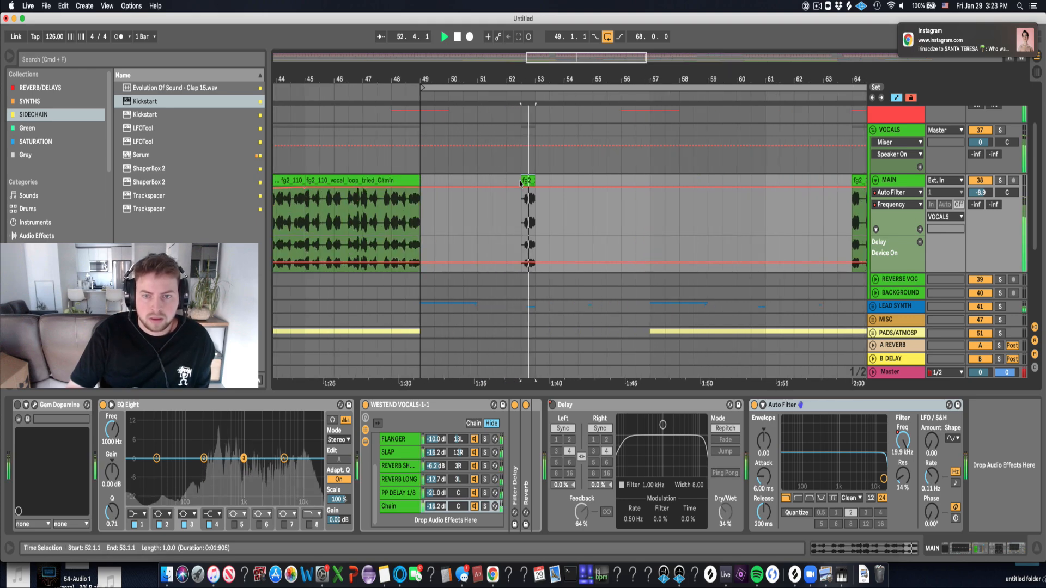
pyautogui.click(625, 181)
pyautogui.press('super+v')
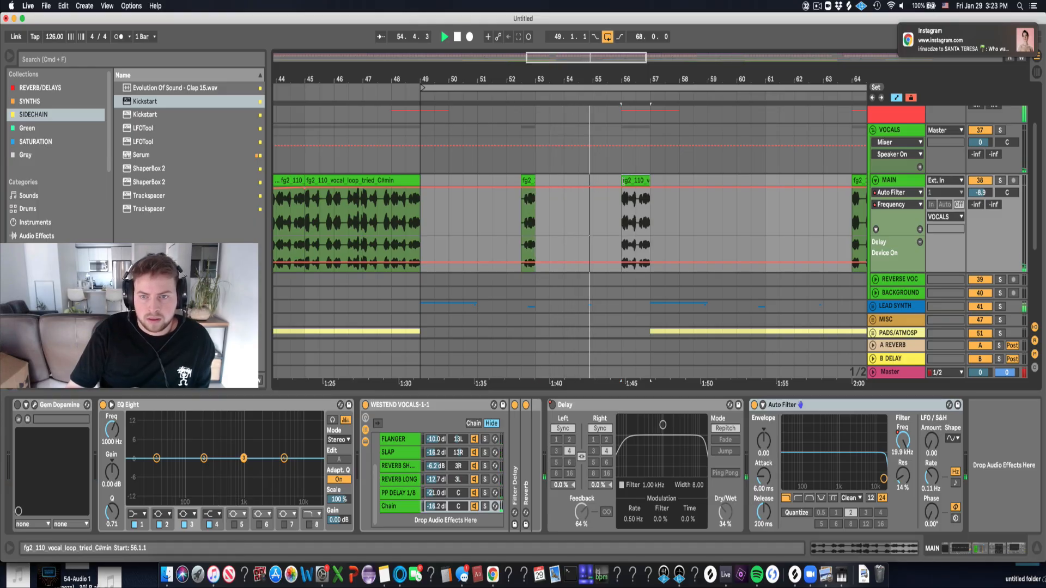
pyautogui.moveTo(637, 79); pyautogui.dragTo(530, 64)
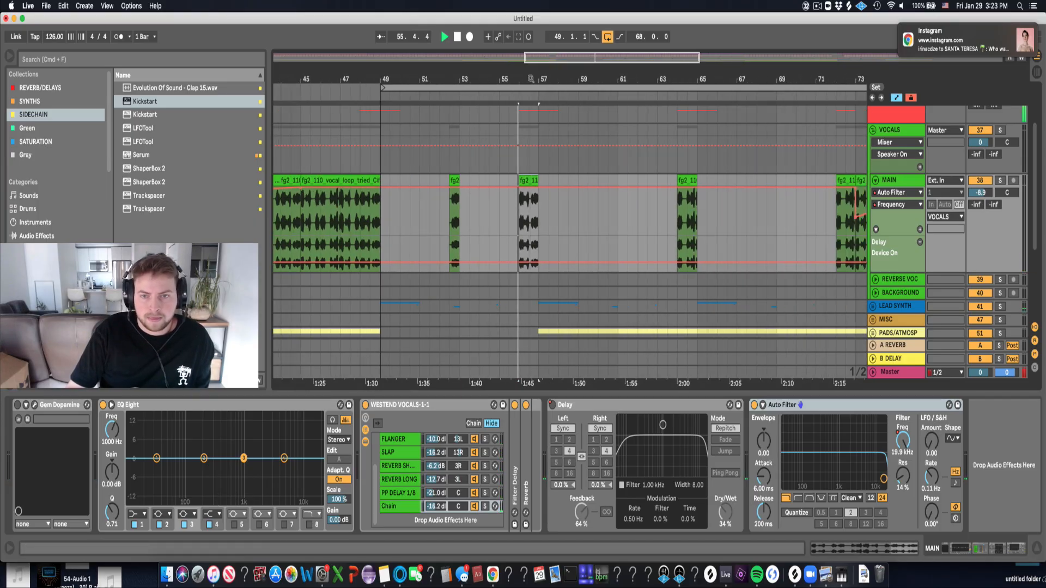
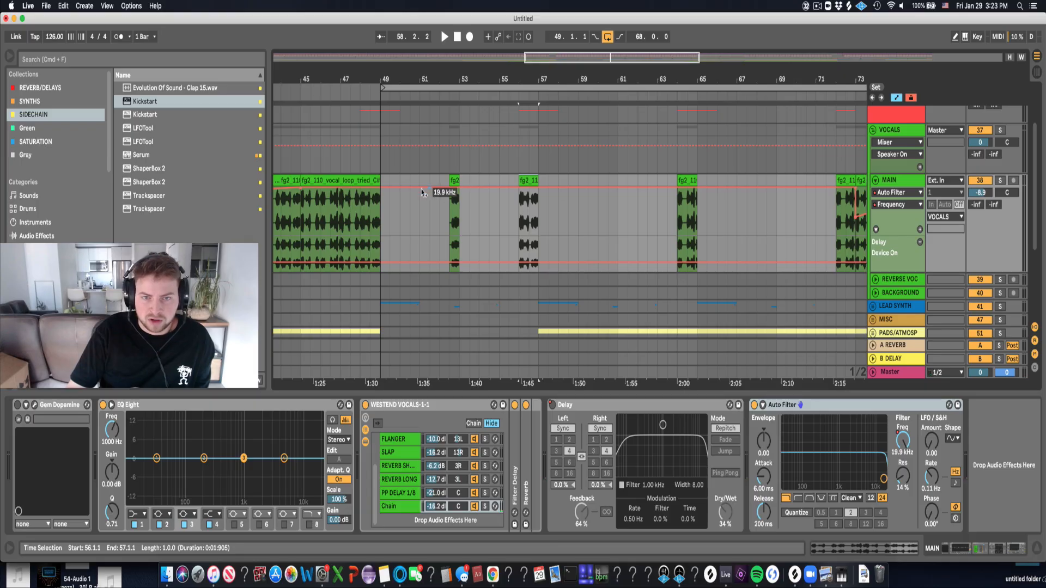
pyautogui.moveTo(384, 187); pyautogui.dragTo(534, 185)
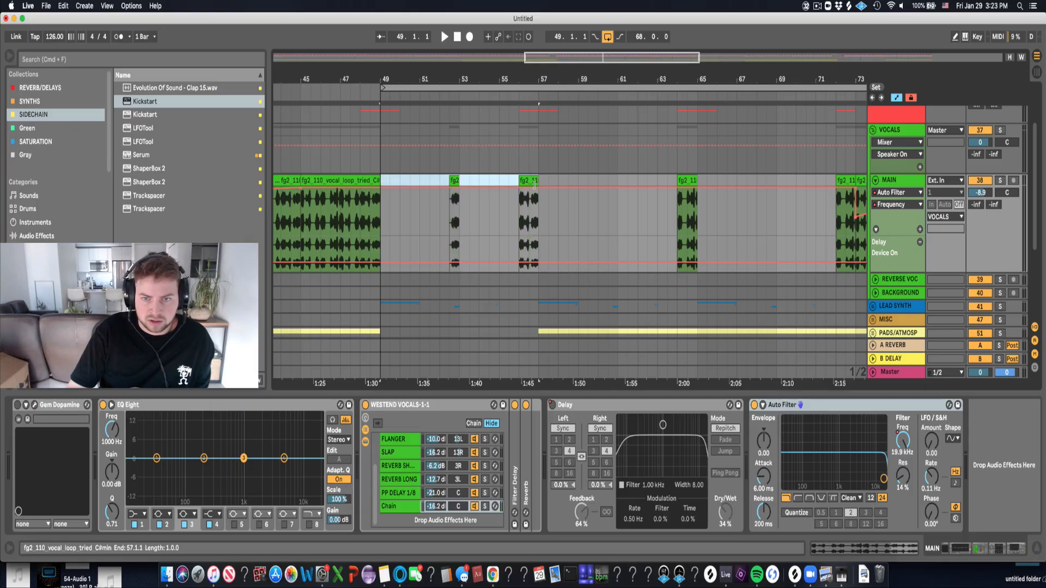
pyautogui.click(544, 184)
pyautogui.press('super+v')
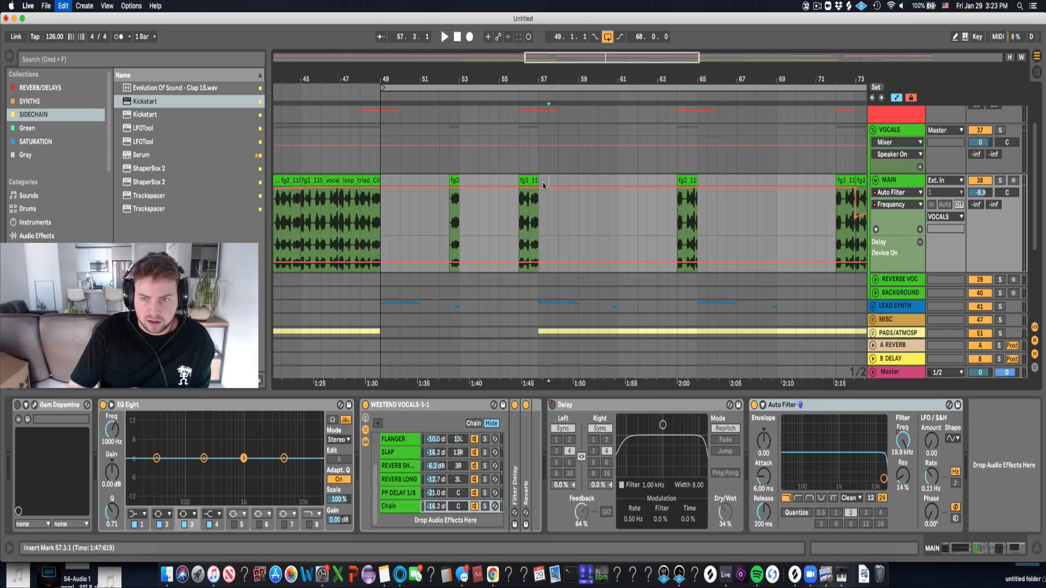
pyautogui.press('super+z')
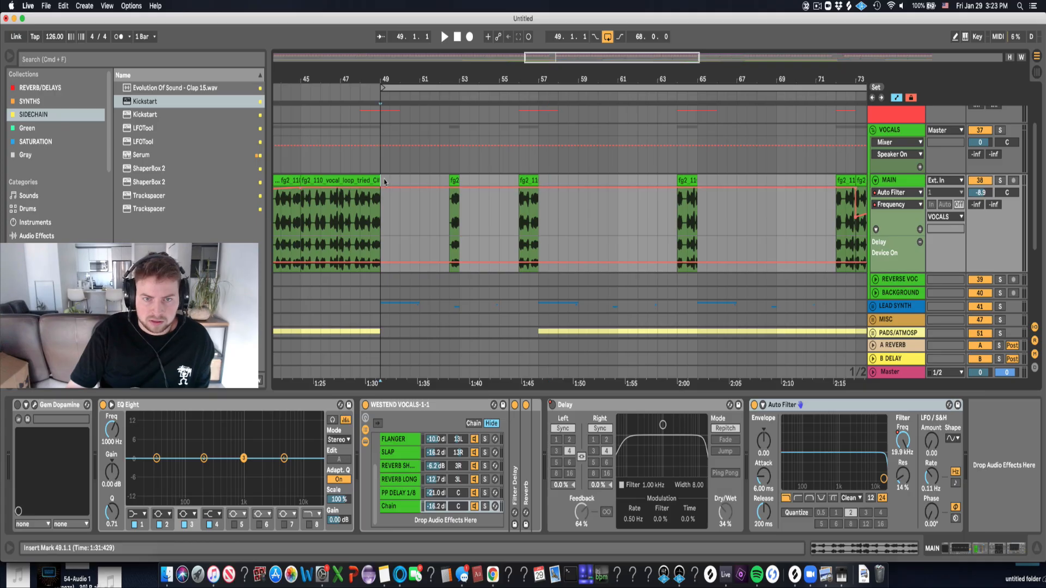
# Copy bars 49 to 53 of the MAIN track, including the short vocal cut, and paste them at bar 57.
pyautogui.moveTo(393, 187); pyautogui.dragTo(456, 185)
pyautogui.press('super+c')
pyautogui.click(543, 186)
pyautogui.press('super+v')
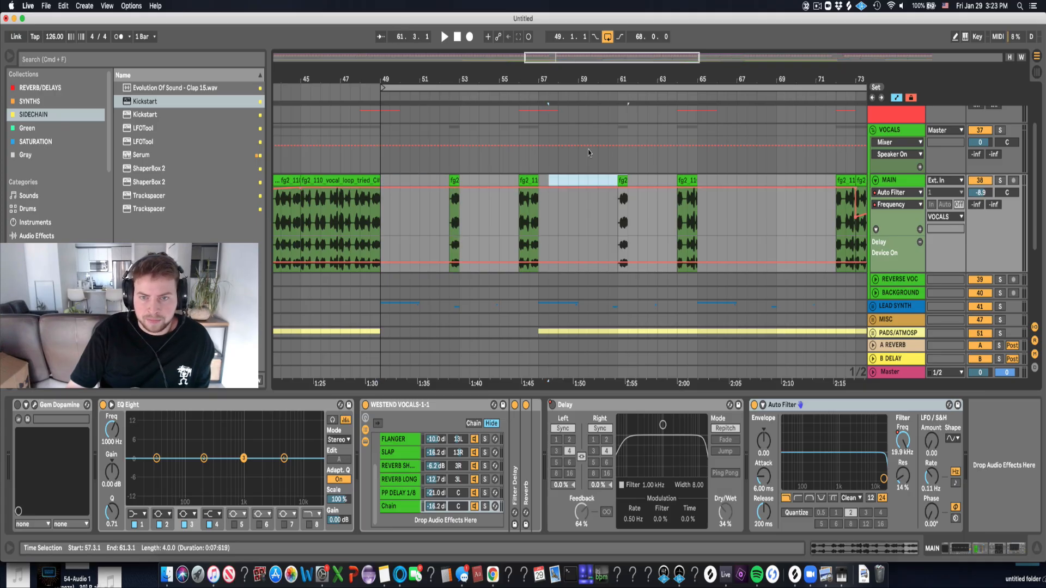
pyautogui.click(540, 182)
pyautogui.press('super+z')
pyautogui.press('super+v')
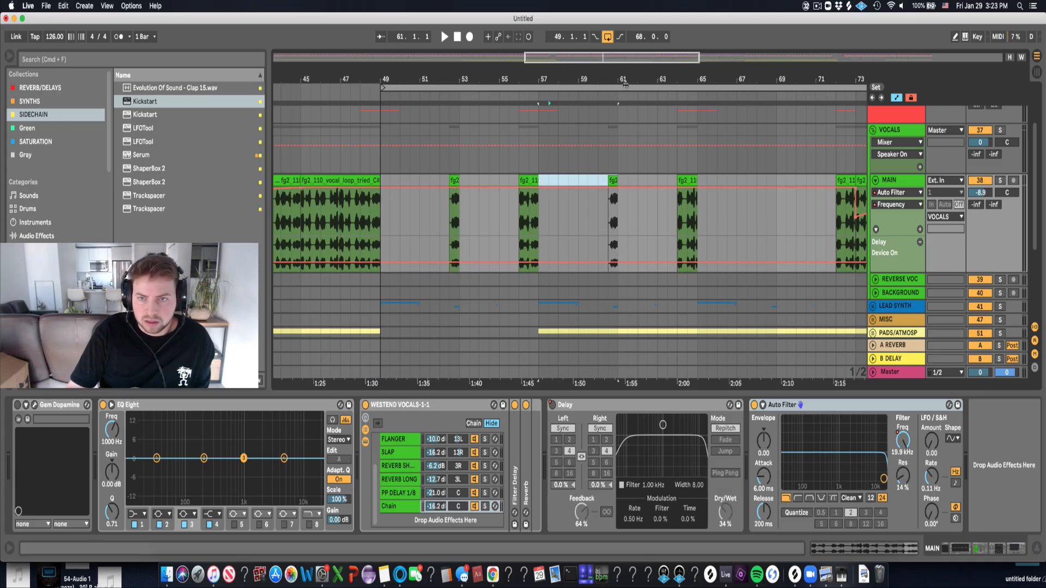
# Copy bars 49 to 57 of the MAIN track with both vocal cuts and paste them at bar 97.
pyautogui.moveTo(636, 80); pyautogui.dragTo(373, 54)
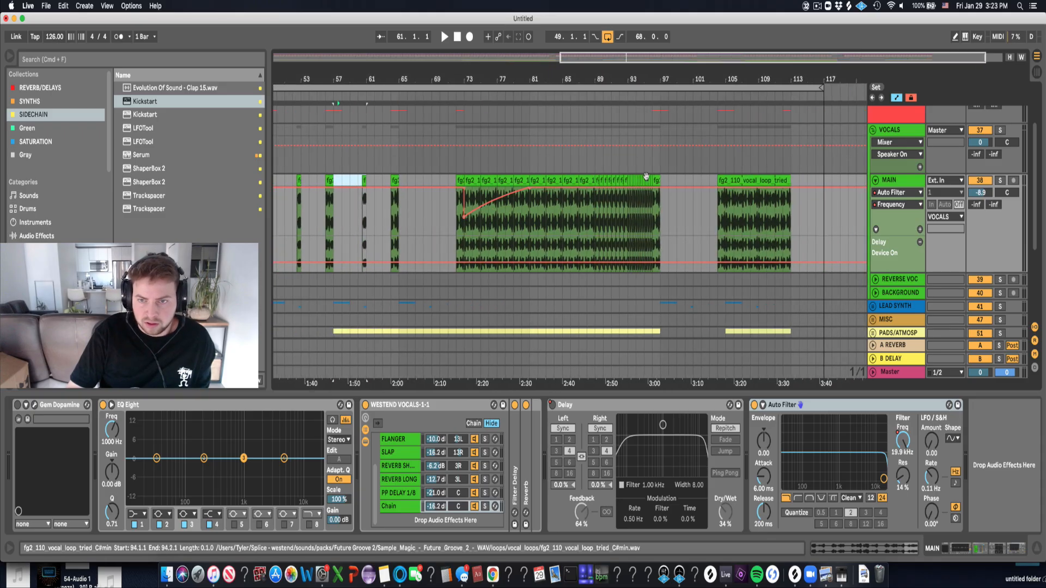
pyautogui.hscroll(-3, 333, 189)
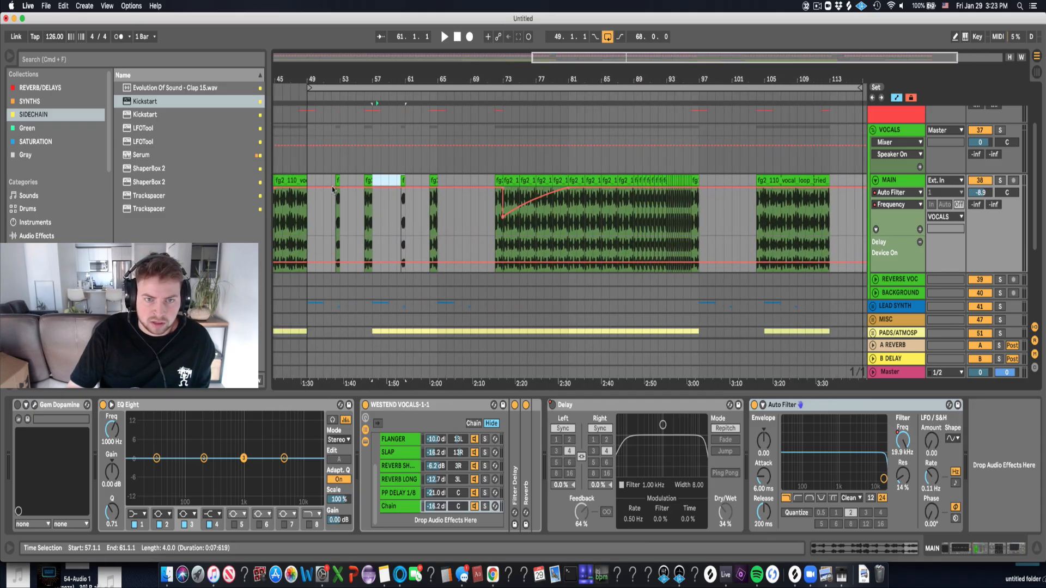
pyautogui.moveTo(309, 178); pyautogui.dragTo(368, 180)
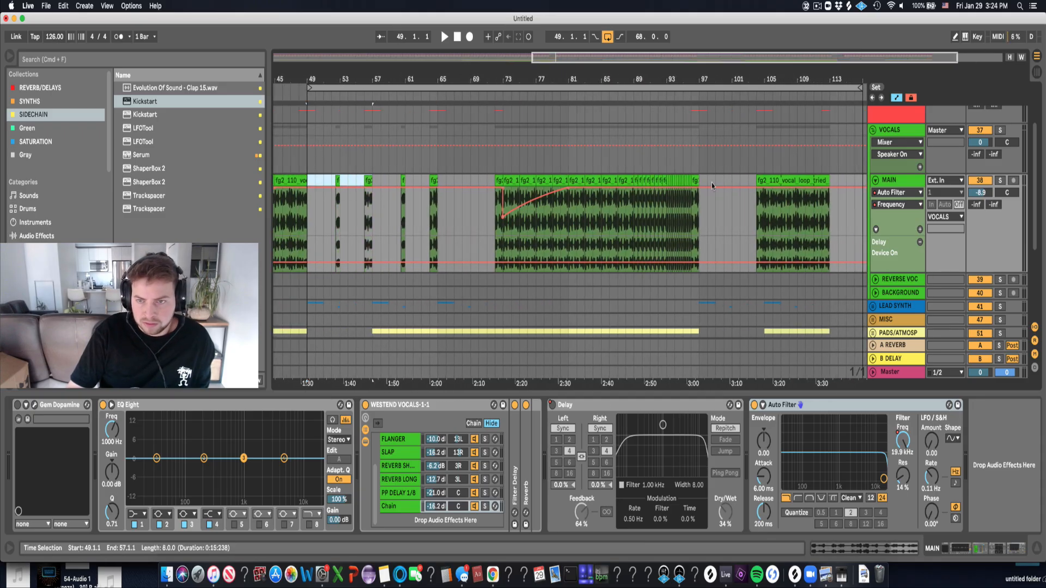
pyautogui.press('super+d')
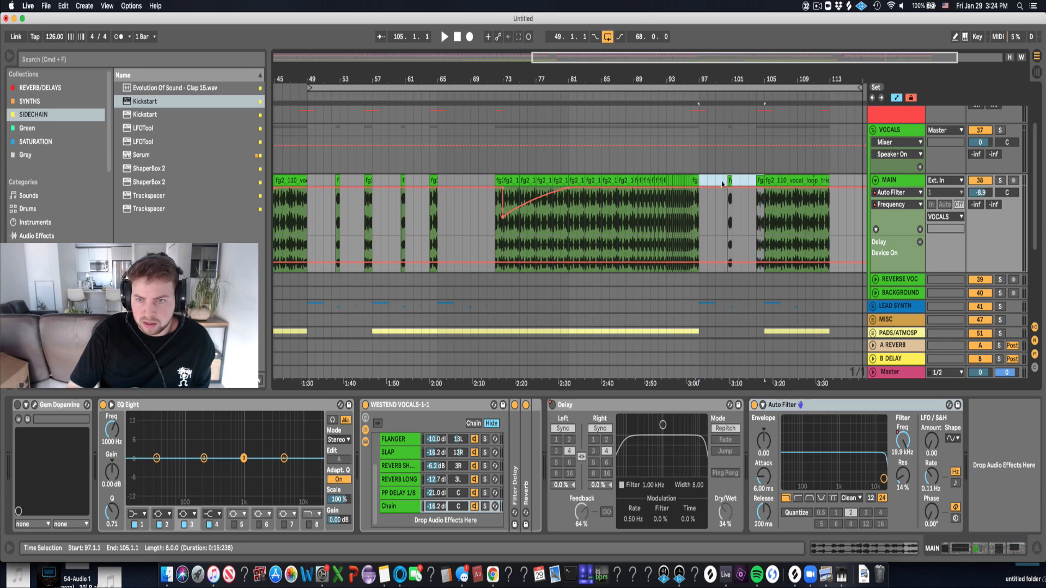
# Copy the MAIN track's four-bar vocal clip at bar 45, paste it at bars 105 and 109, and fill bars 73 to 89 with it.
pyautogui.press('super+d')
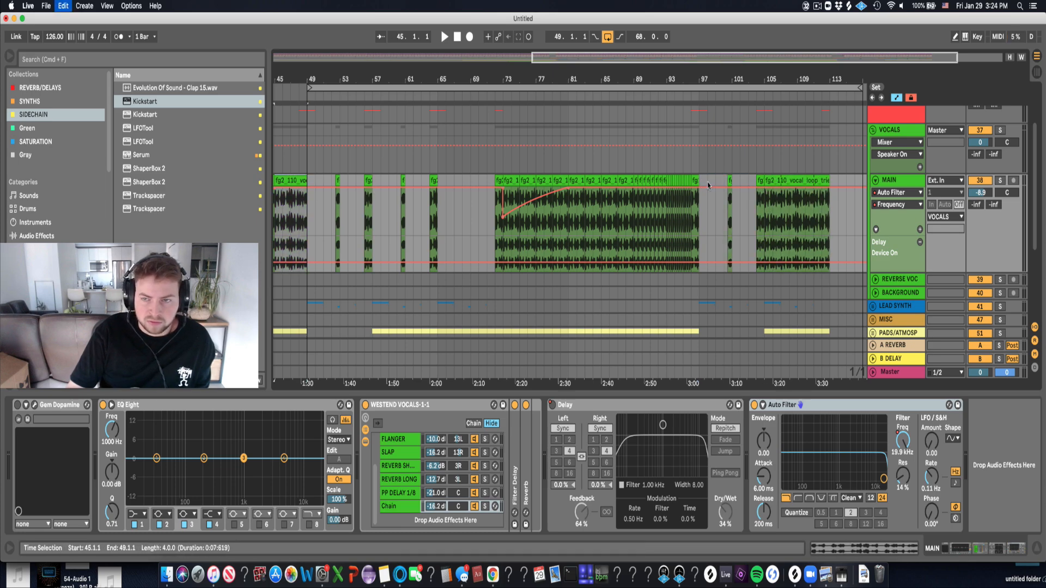
pyautogui.press('super+d')
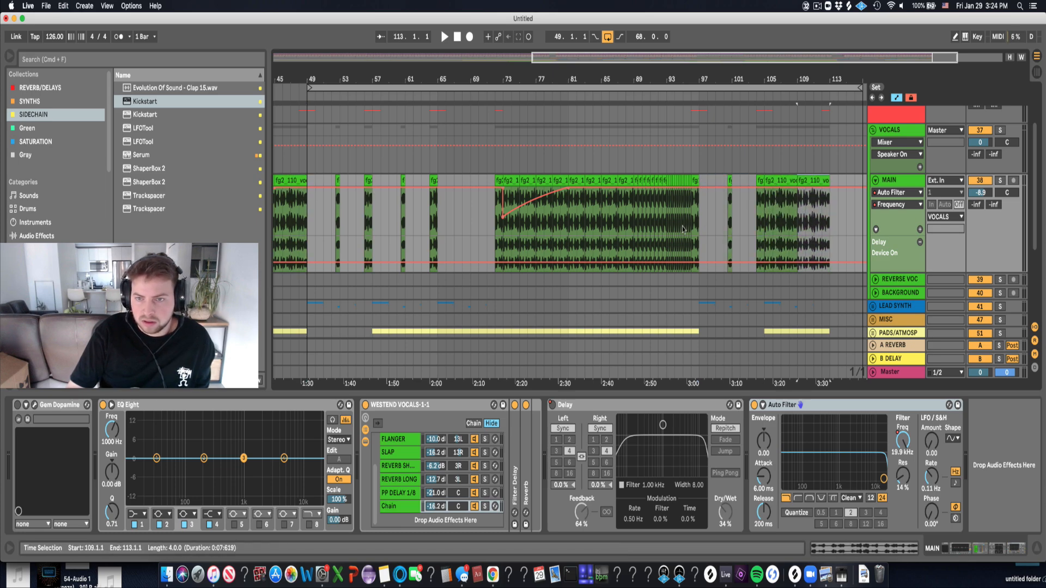
pyautogui.click(507, 179)
pyautogui.press('super+v')
pyautogui.press('super+v')
pyautogui.press('super+v')
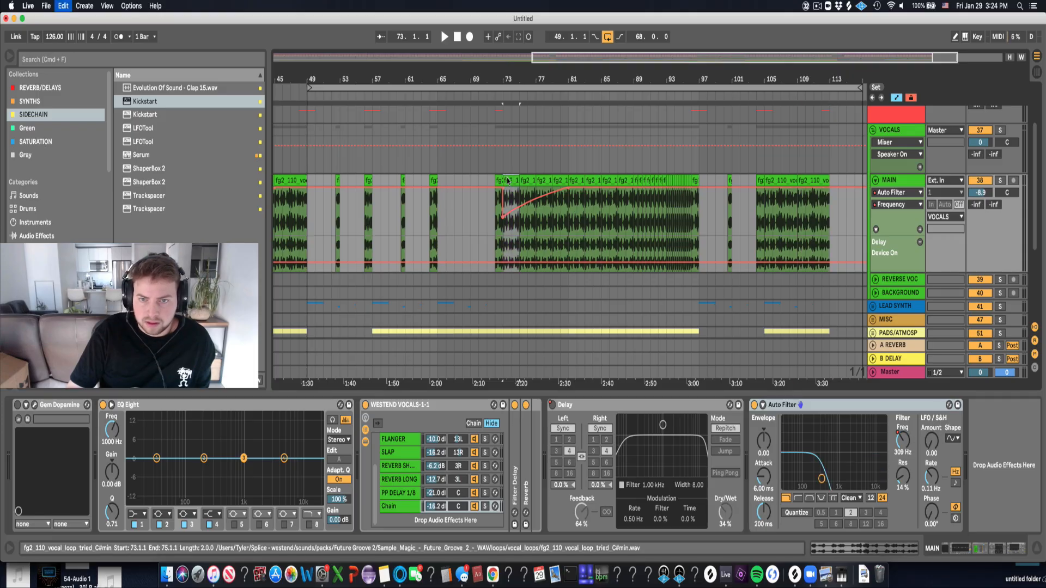
pyautogui.press('super+v')
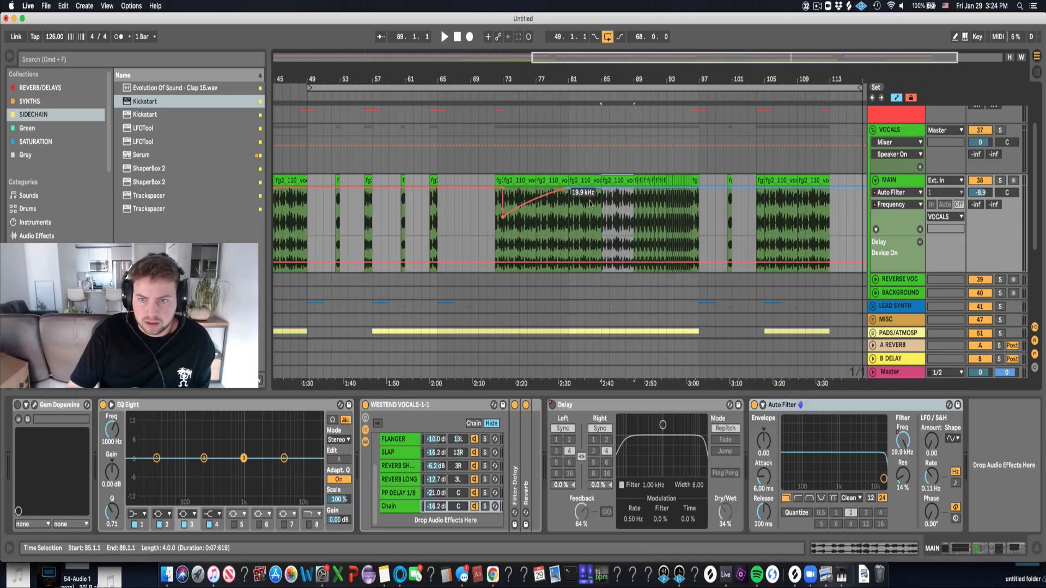
# Play from bar 88 to check the MAIN vocal's transition into the chopped build-up, and stop playback.
pyautogui.click(625, 228)
pyautogui.press('space')
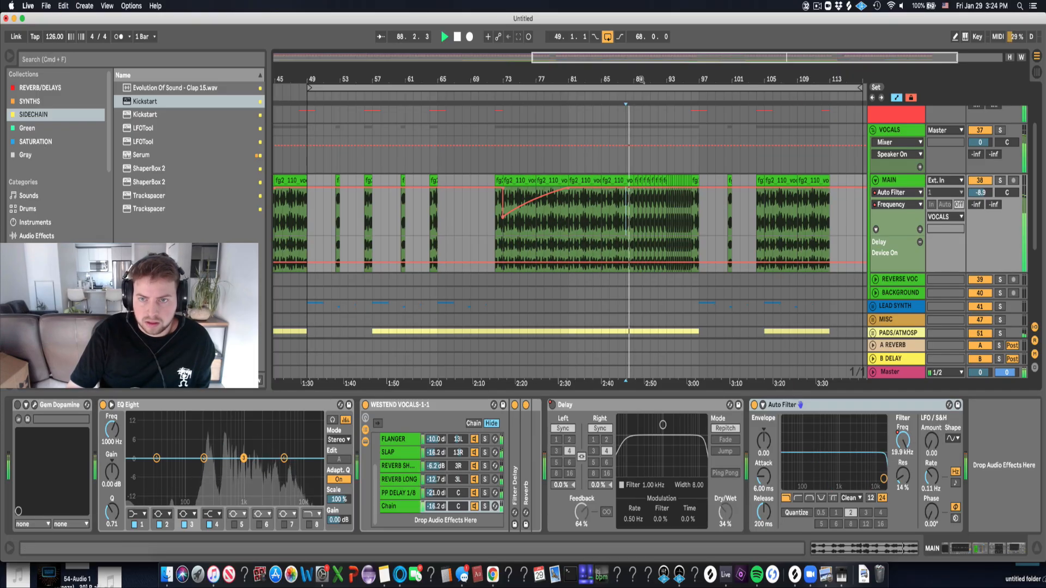
pyautogui.press('+')
pyautogui.press('+')
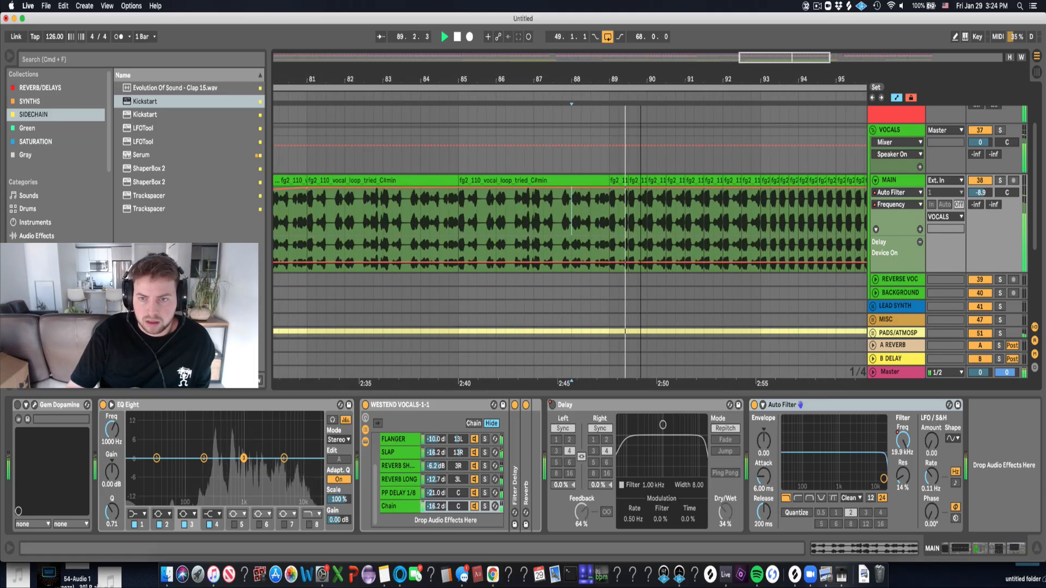
pyautogui.moveTo(640, 80); pyautogui.dragTo(584, 55)
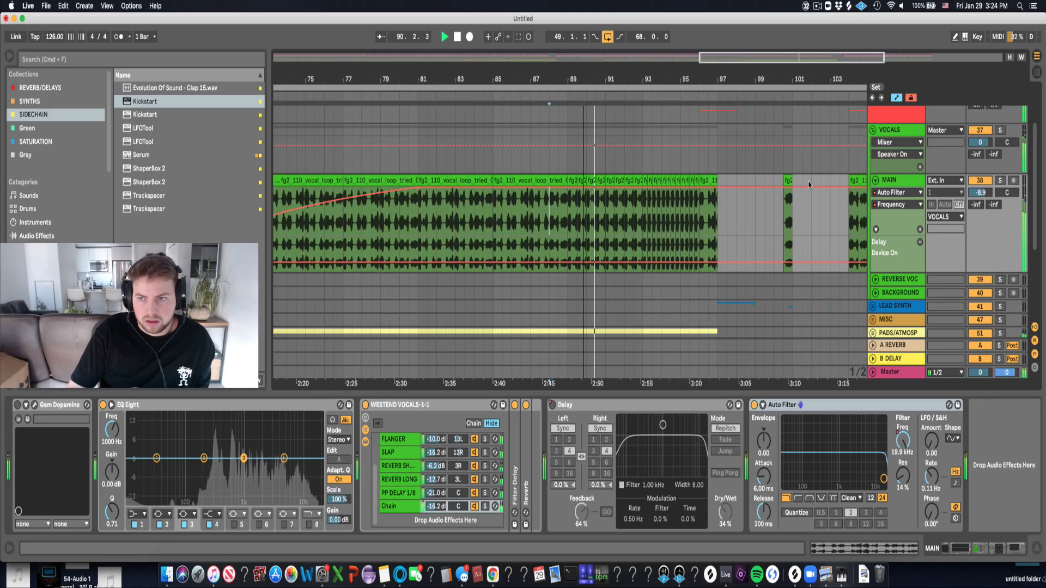
pyautogui.click(888, 183)
pyautogui.press('space')
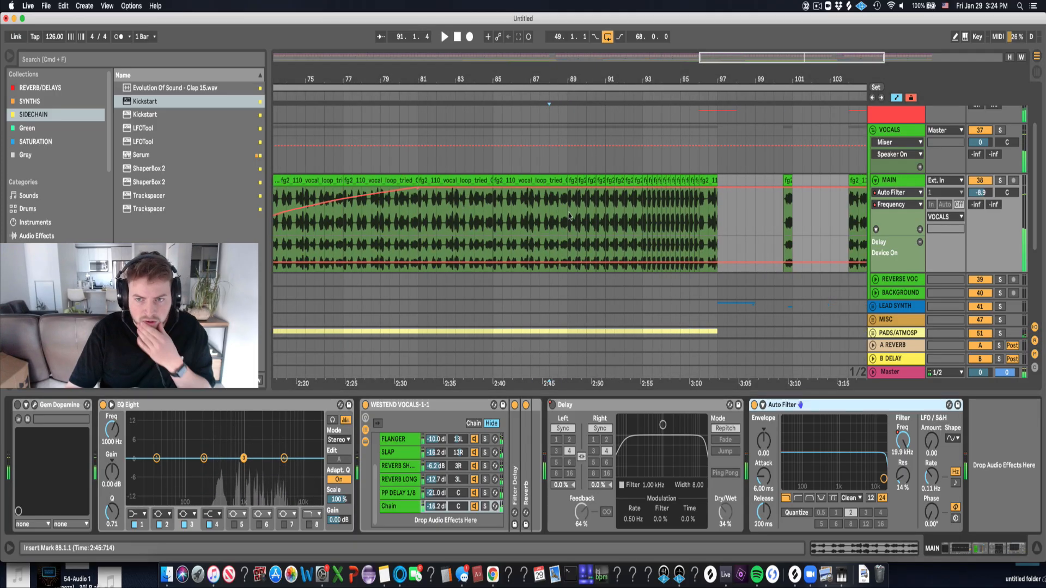
# Search for the Easy Wash Out effect rack and add Bass Kleph's Easy Wash Out-1 after the Auto Filter on the MAIN track.
pyautogui.click(573, 220)
pyautogui.moveTo(573, 221); pyautogui.dragTo(671, 215)
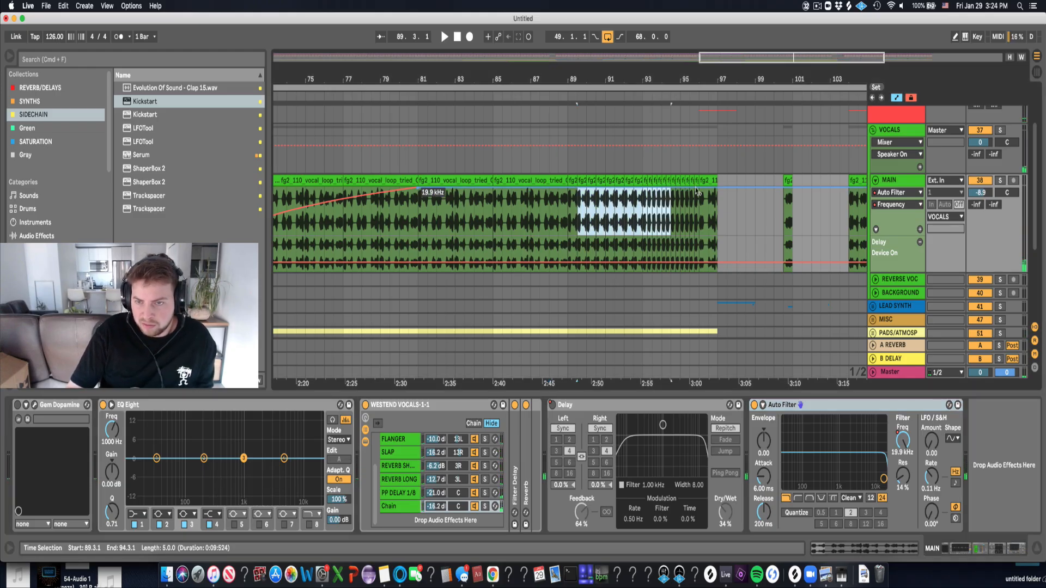
pyautogui.click(171, 58)
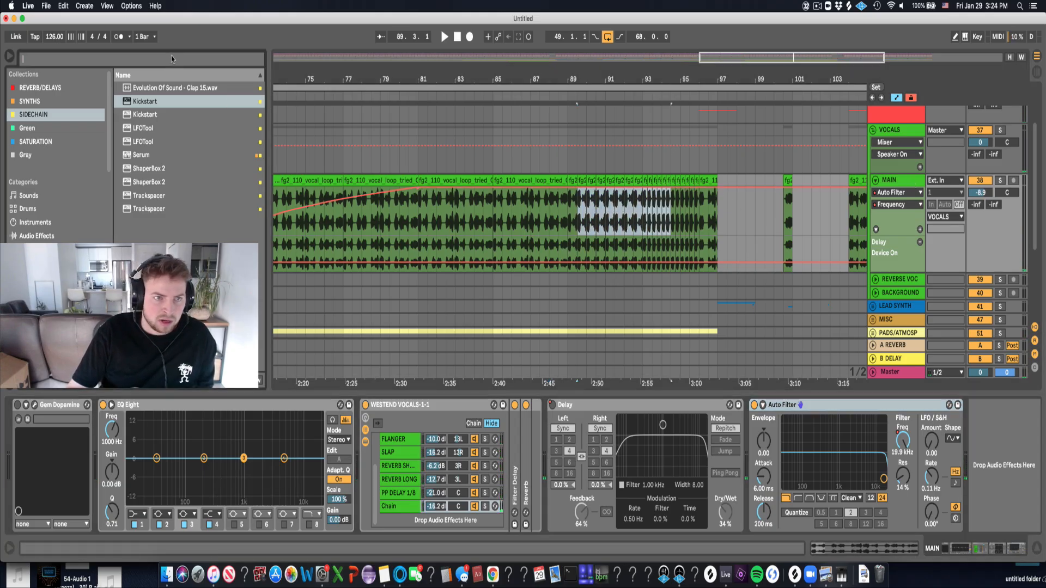
pyautogui.write('easy')
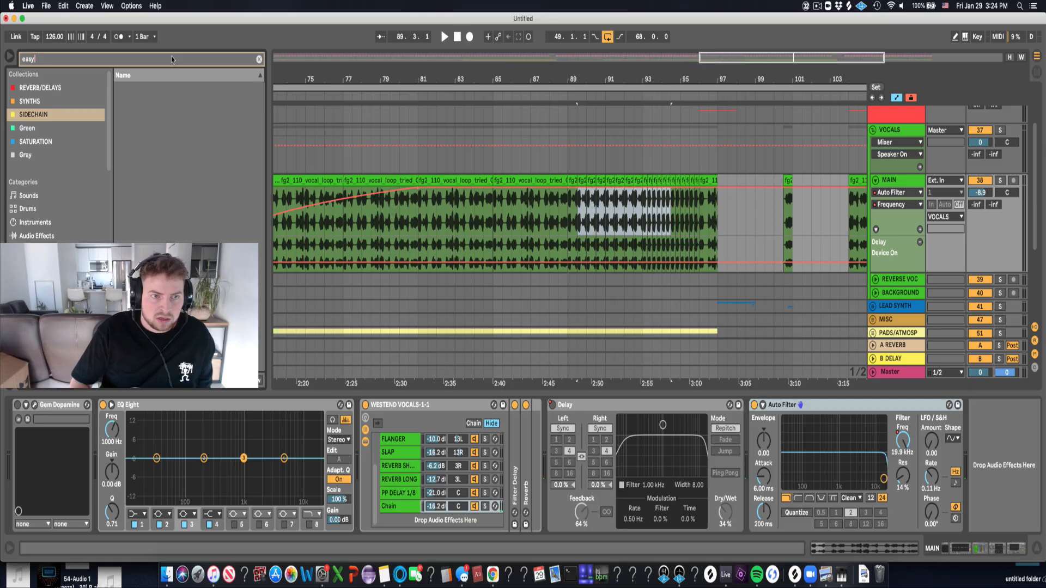
pyautogui.click(1018, 3)
pyautogui.write('easy was')
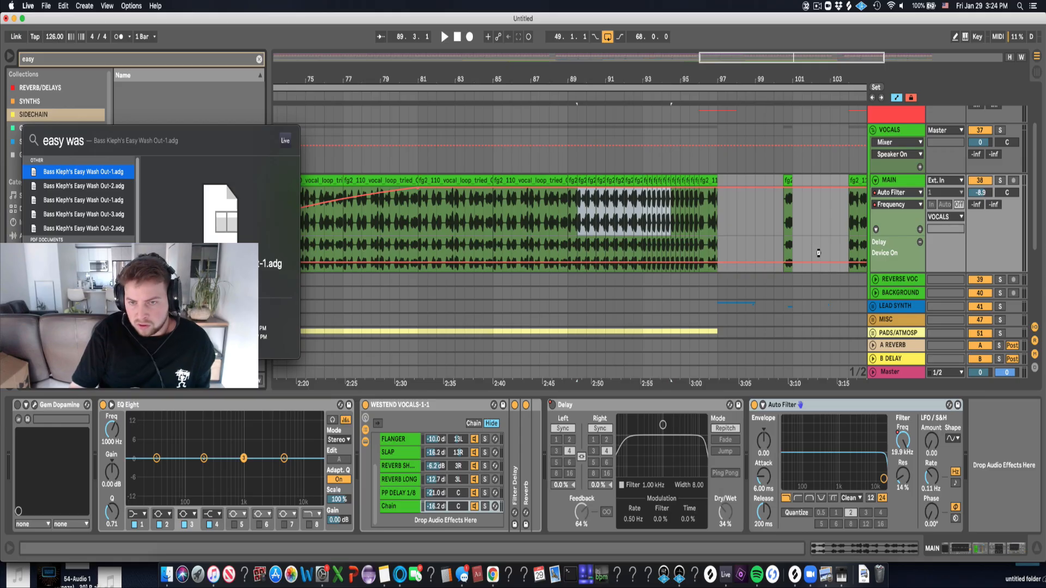
pyautogui.click(940, 431)
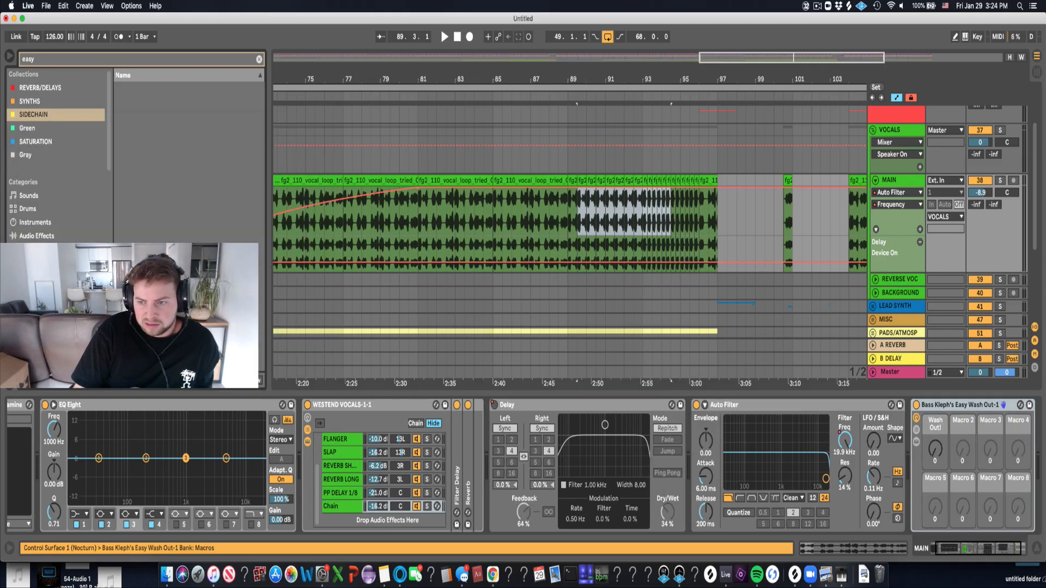
# Automate MAIN's Wash Out! macro to rise from bar 89 to about 61 at bar 96 and drop back there, playing from bar 95.
pyautogui.click(576, 240)
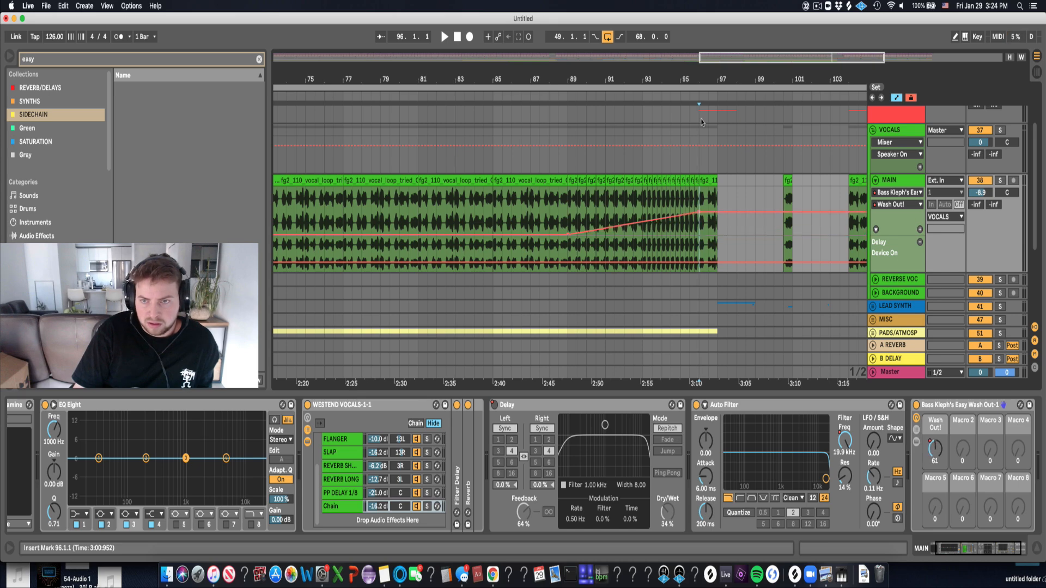
pyautogui.click(684, 197)
pyautogui.press('space')
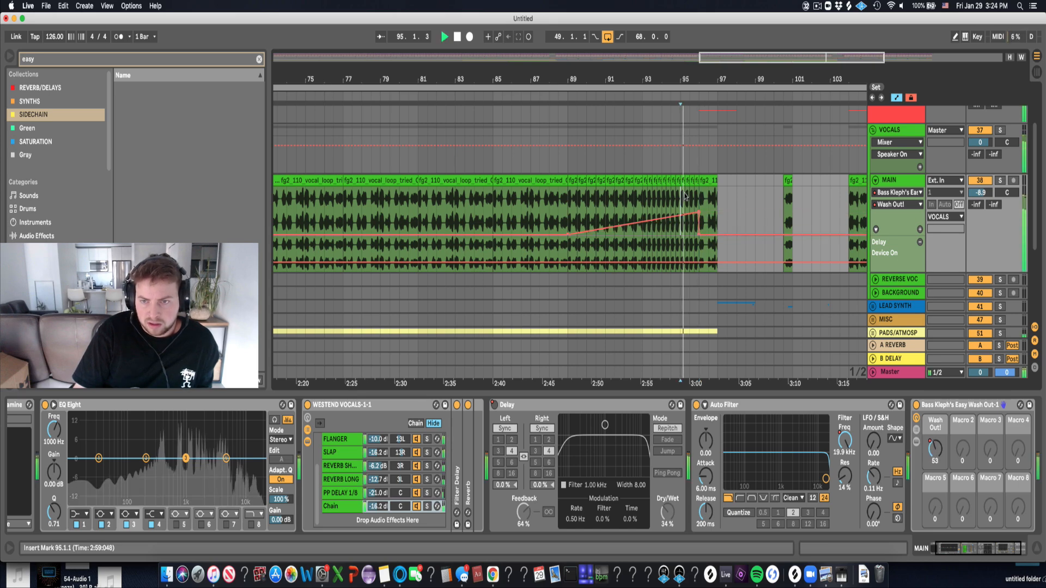
# Add a second Wash Out! rise on the MAIN track from about bar 96.3 to about 40 at bar 97, and play it back.
pyautogui.click(998, 181)
pyautogui.click(998, 181)
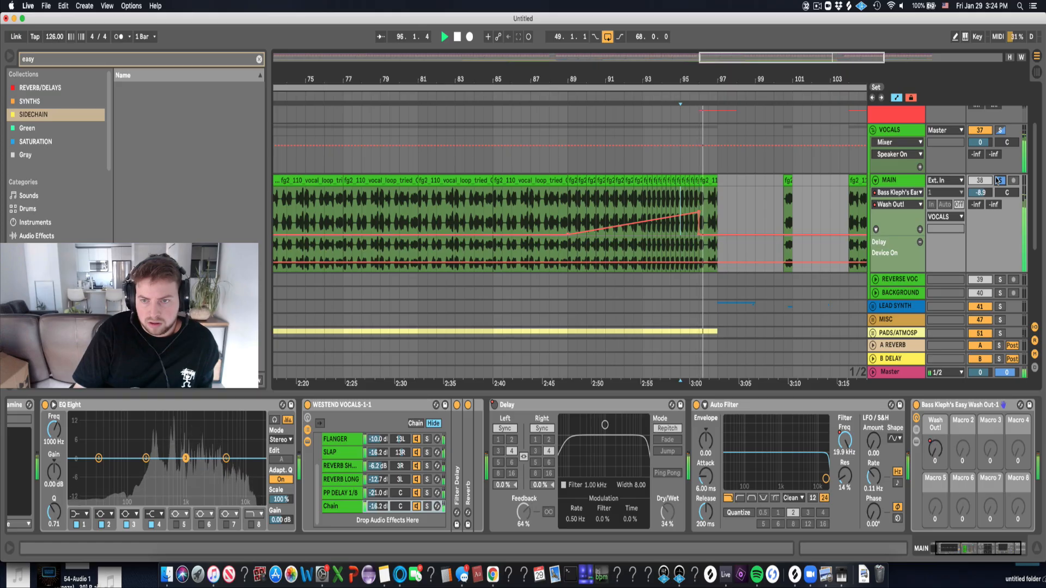
pyautogui.press('space')
pyautogui.click(708, 234)
pyautogui.moveTo(717, 235); pyautogui.dragTo(717, 222)
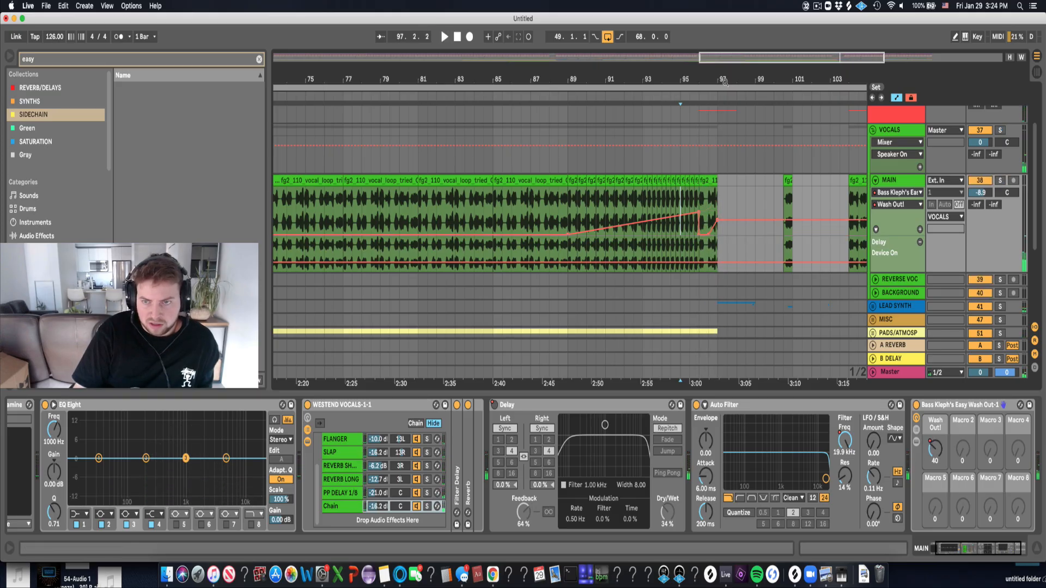
pyautogui.moveTo(723, 80); pyautogui.dragTo(704, 159)
pyautogui.press('space')
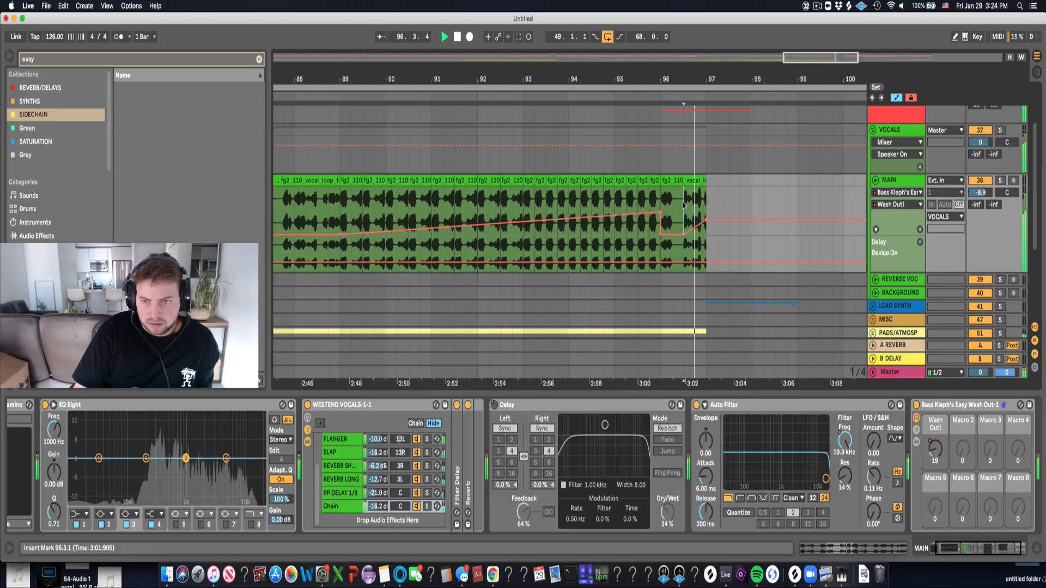
# Bring MAIN's Wash Out! automation back down to 0 at about bar 99, after the rise at bar 97.
pyautogui.moveTo(737, 81); pyautogui.dragTo(626, 77)
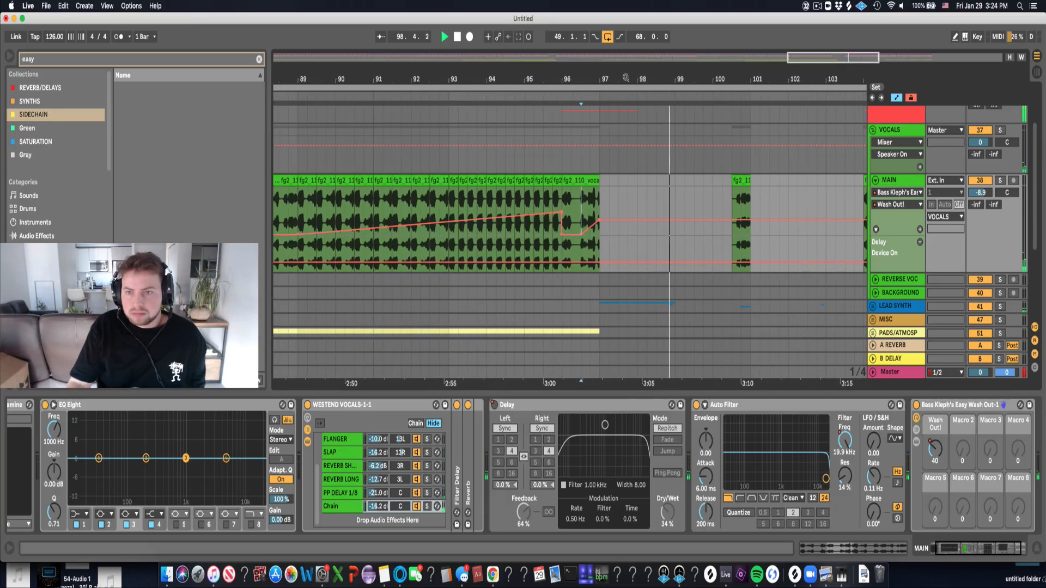
pyautogui.click(706, 85)
pyautogui.moveTo(706, 81); pyautogui.dragTo(719, 36)
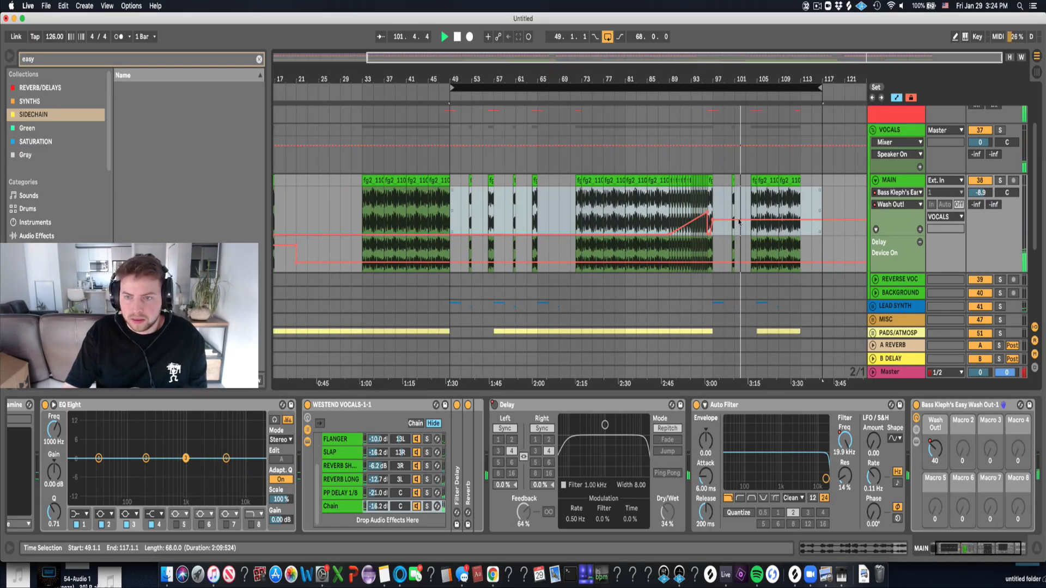
pyautogui.moveTo(723, 220); pyautogui.dragTo(723, 234)
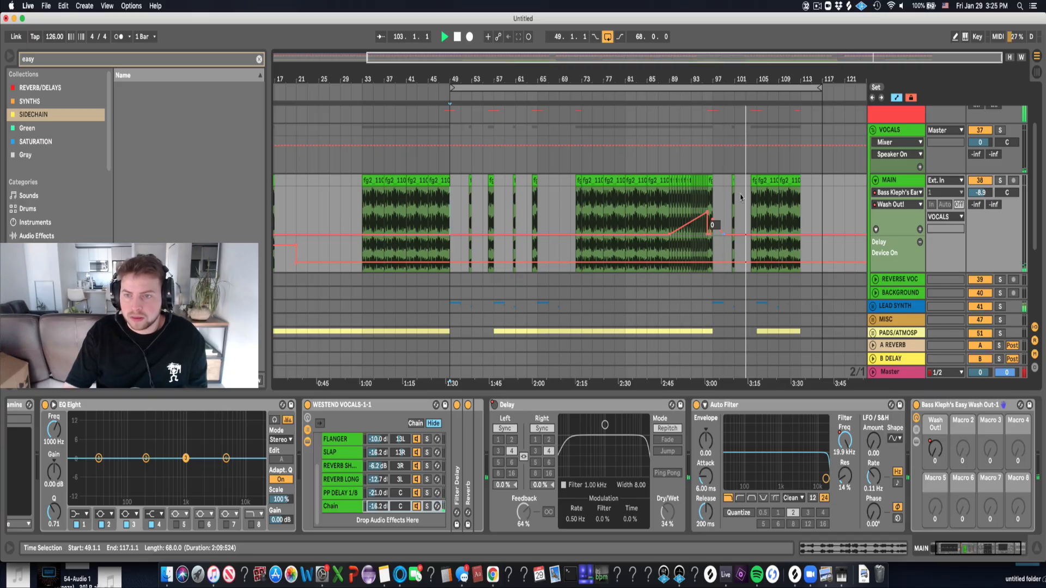
pyautogui.scroll(3, 761, 78)
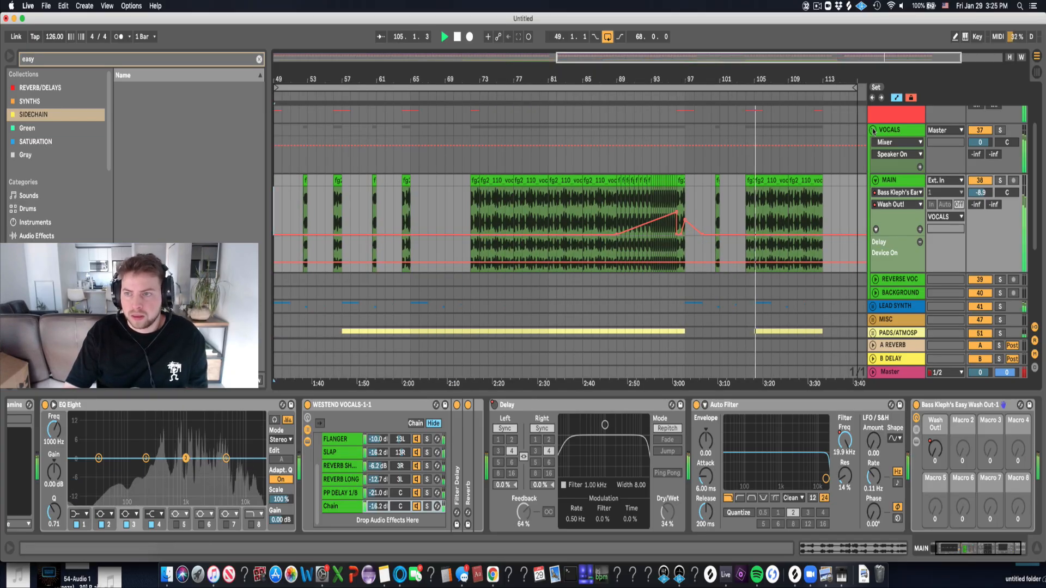
# Collapse the VOCALS group and duplicate the section from bars 105 to 113 across the KICK to PADS/ATMOSPHERE tracks.
pyautogui.click(872, 130)
pyautogui.moveTo(811, 79)
pyautogui.mouseDown()
pyautogui.moveTo(756, 80)
pyautogui.moveTo(756, 67)
pyautogui.moveTo(803, 77)
pyautogui.moveTo(804, 98)
pyautogui.mouseUp()
pyautogui.scroll(4, 866, 155)
pyautogui.moveTo(705, 83); pyautogui.dragTo(722, 80)
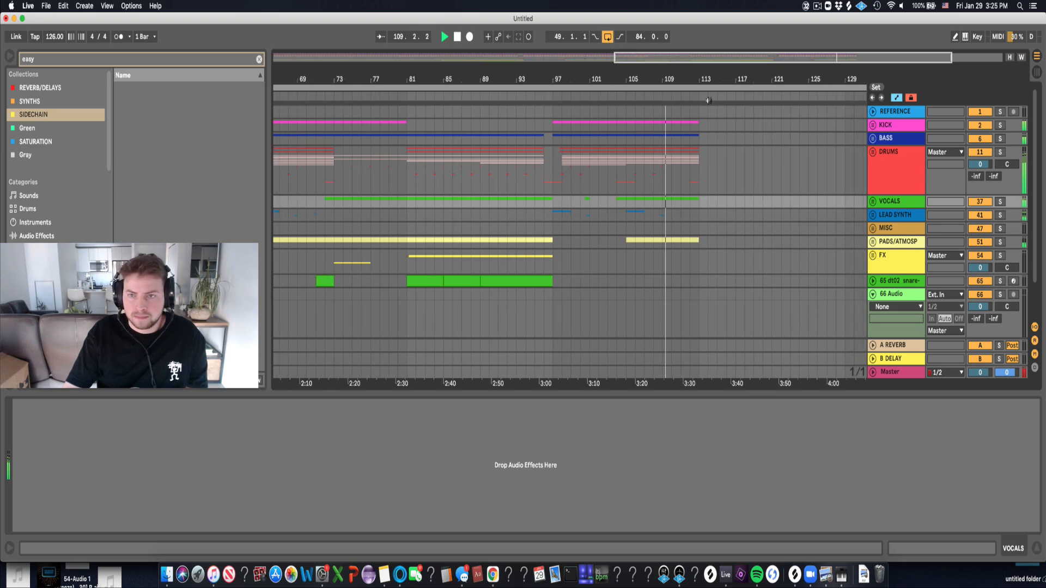
pyautogui.moveTo(626, 121); pyautogui.dragTo(699, 242)
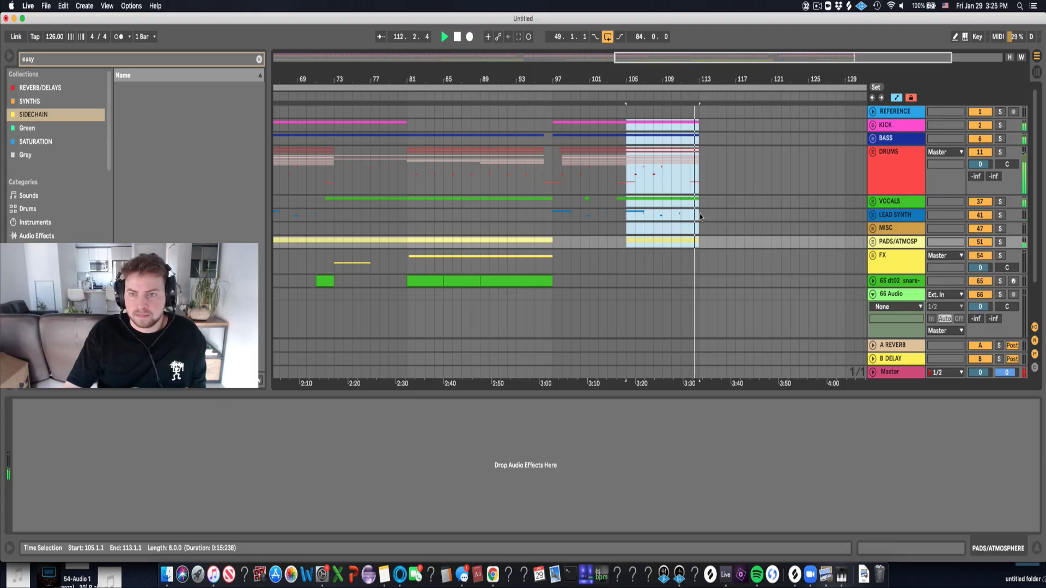
pyautogui.moveTo(626, 128); pyautogui.dragTo(700, 235)
pyautogui.press('super+d')
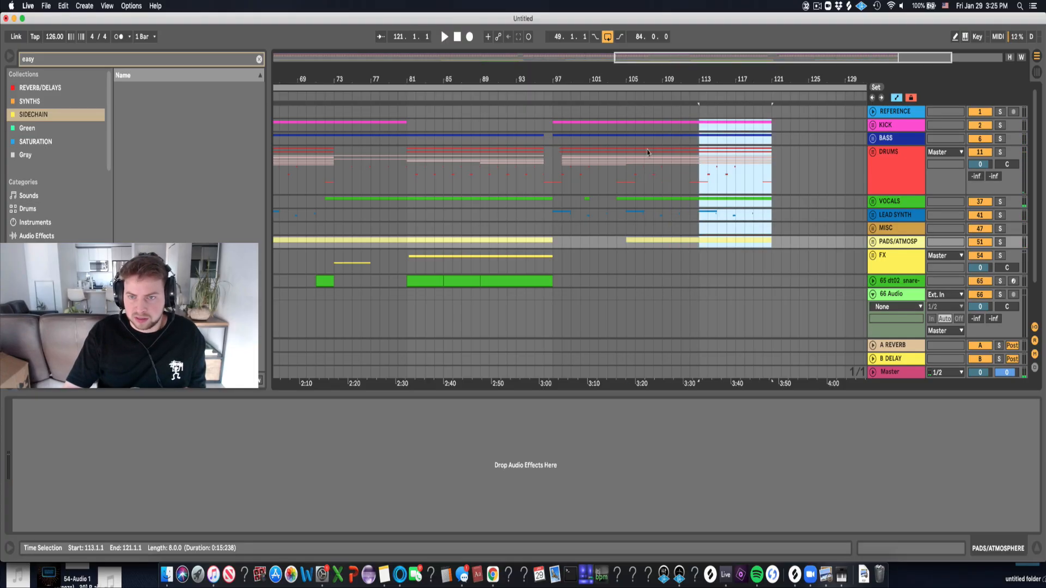
# Copy the TAMB loop from bars 101 to 105 inside the DRUMS group and paste it twice to fill bars 113 to 121.
pyautogui.click(872, 153)
pyautogui.scroll(-2, 737, 236)
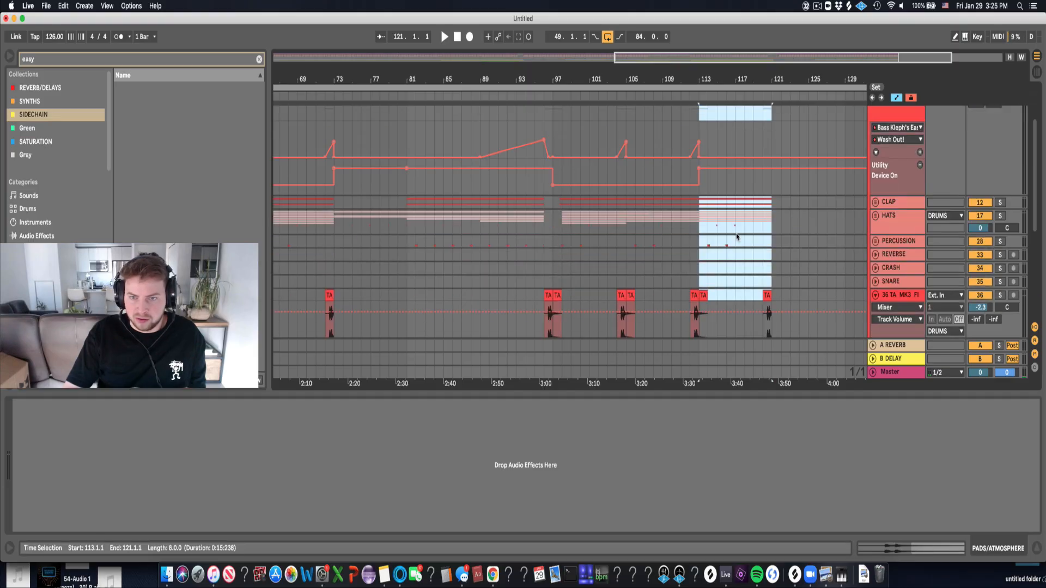
pyautogui.click(875, 216)
pyautogui.scroll(-2, 599, 242)
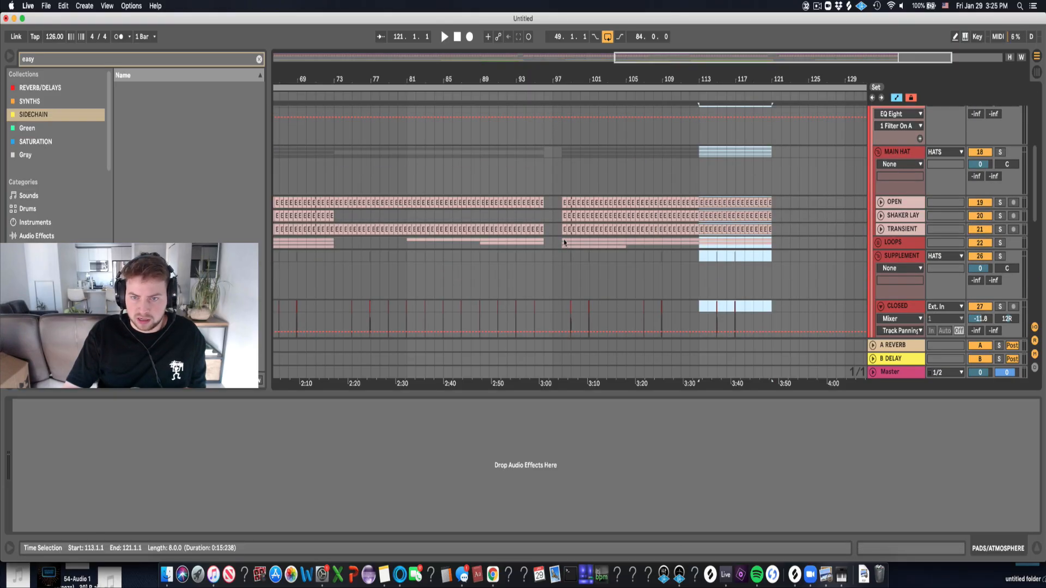
pyautogui.click(599, 243)
pyautogui.click(878, 243)
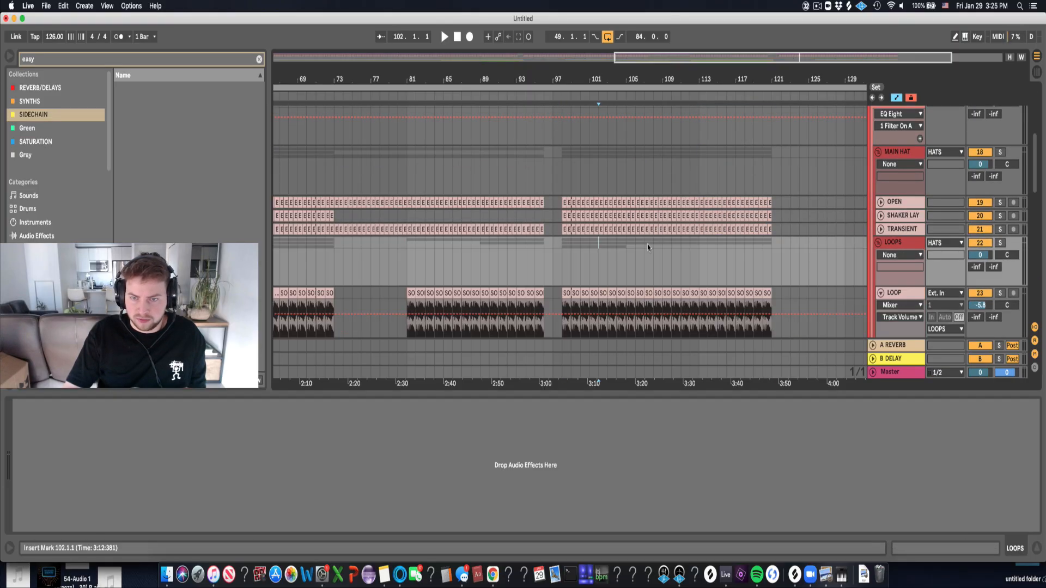
pyautogui.scroll(-3, 631, 242)
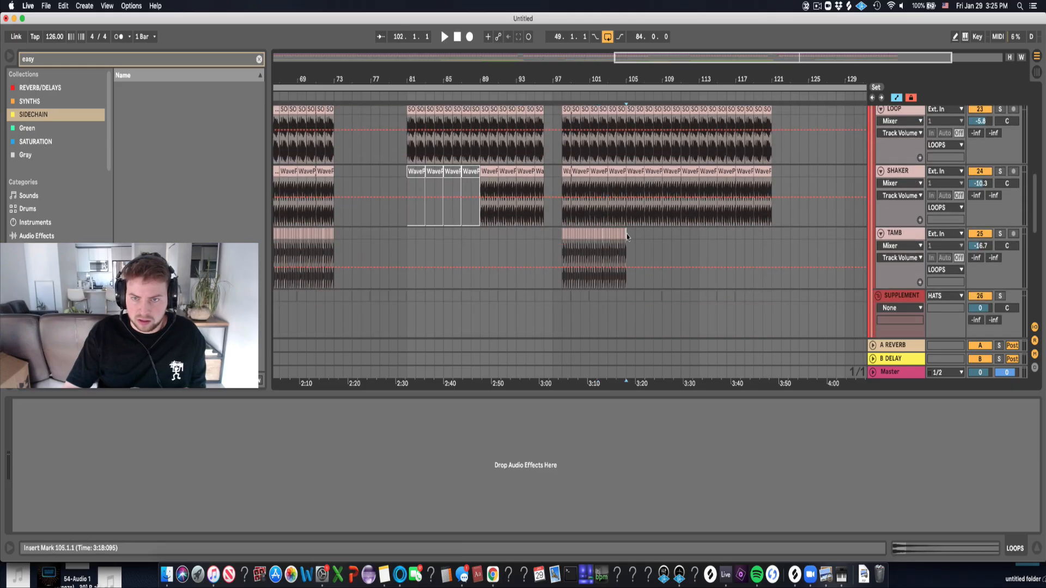
pyautogui.moveTo(627, 237); pyautogui.dragTo(592, 238)
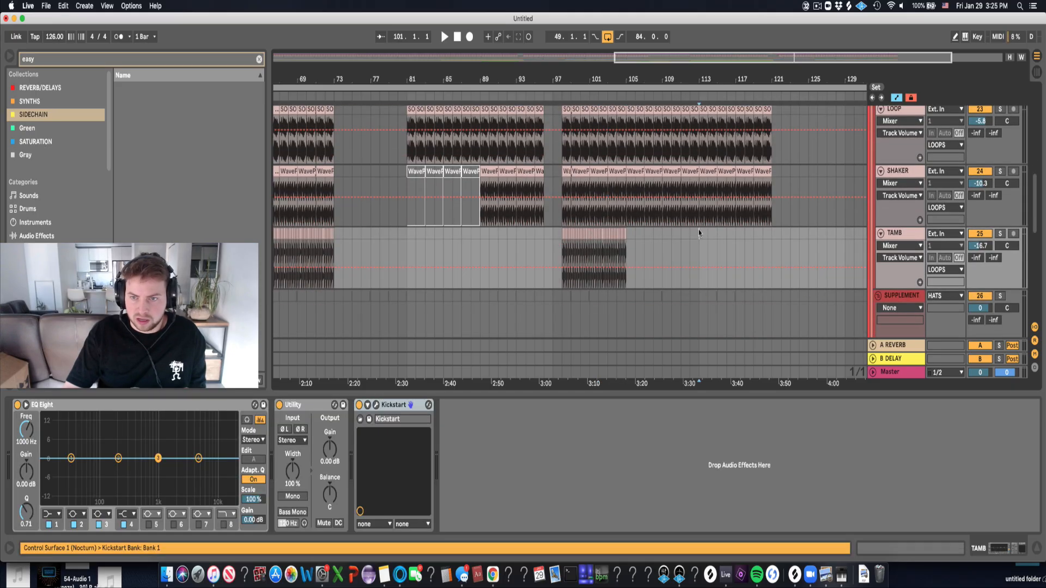
pyautogui.press('super+v')
pyautogui.press('super+v')
pyautogui.scroll(10, 877, 147)
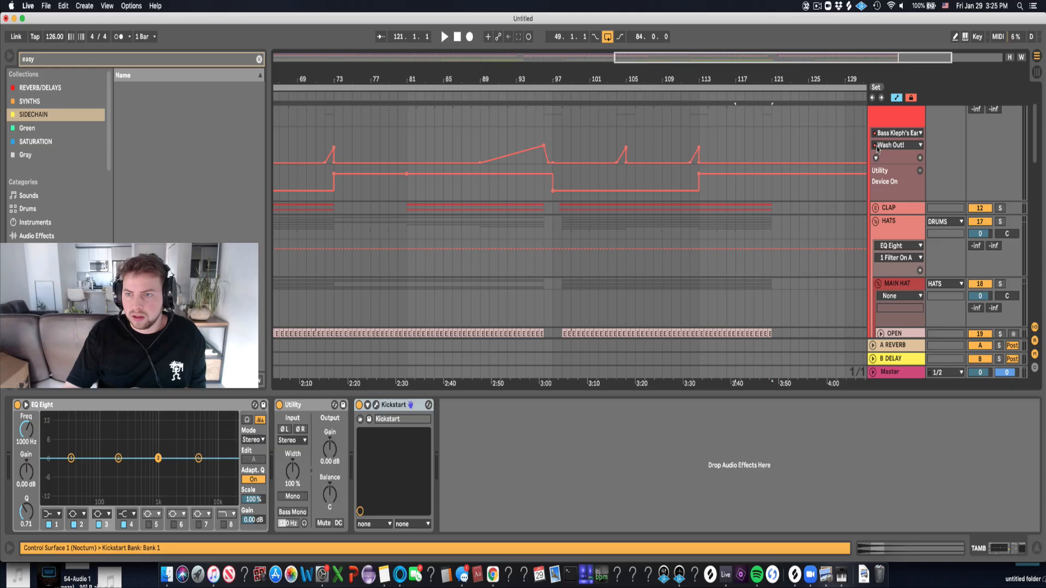
pyautogui.scroll(4, 874, 139)
pyautogui.click(873, 152)
# Copy bars 69 to 73 of the dt02 snare track, including the two-bar fill, and paste them at bar 117.
pyautogui.moveTo(773, 78); pyautogui.dragTo(772, 58)
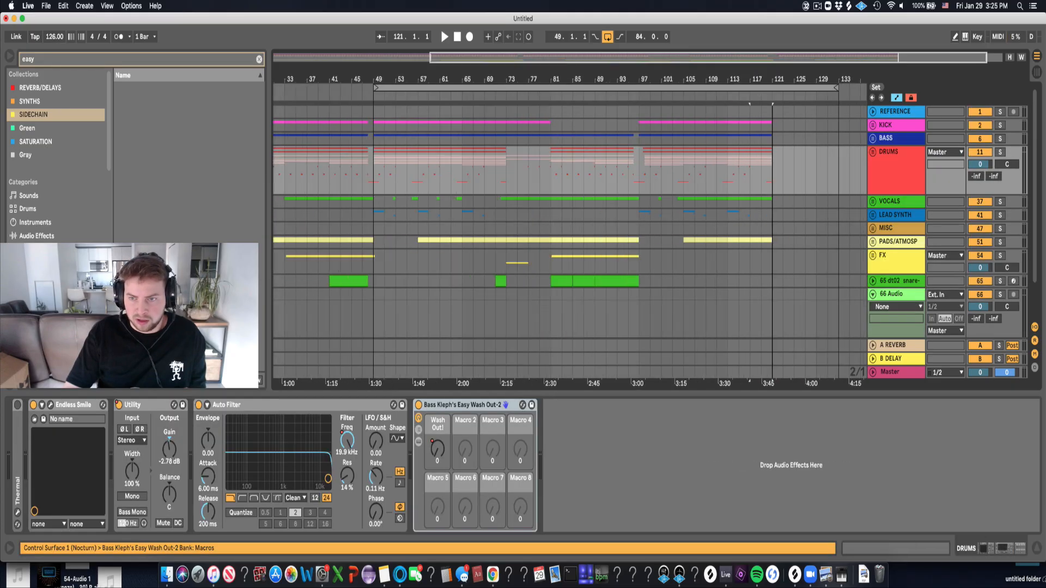
pyautogui.press('-')
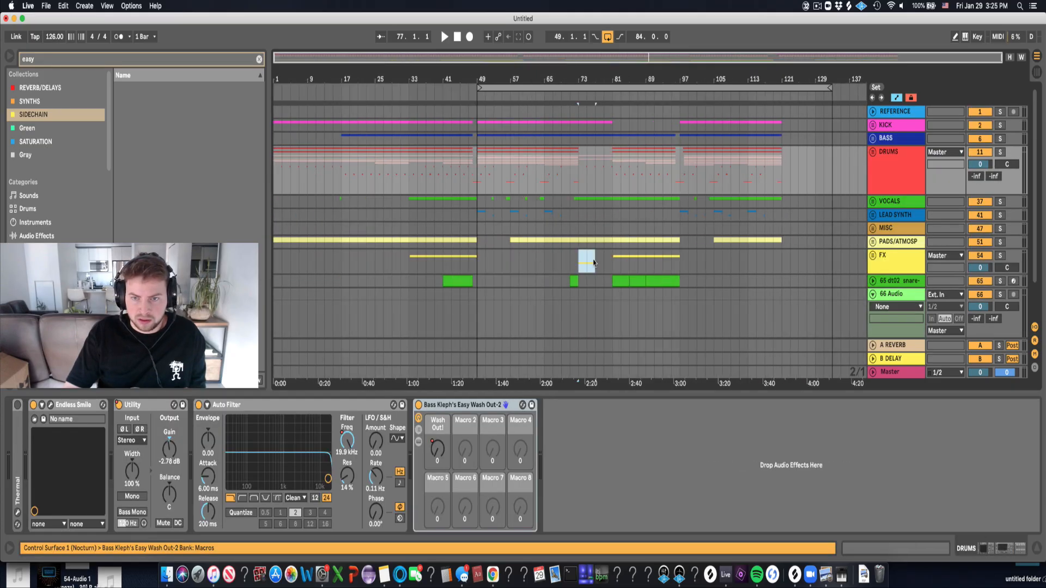
pyautogui.click(594, 263)
pyautogui.moveTo(561, 284); pyautogui.dragTo(580, 283)
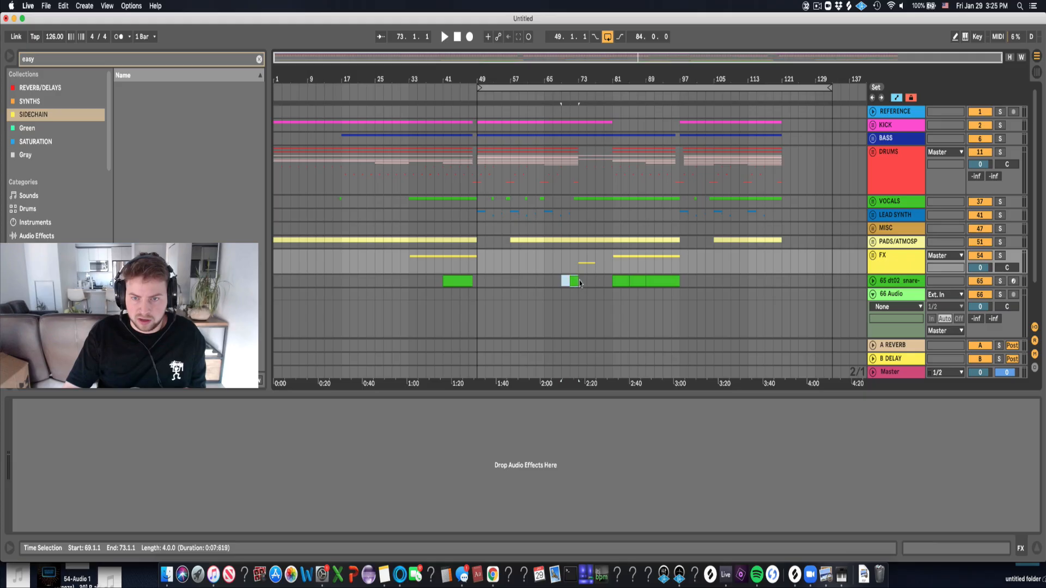
pyautogui.press('super+c')
pyautogui.click(765, 282)
pyautogui.press('super+v')
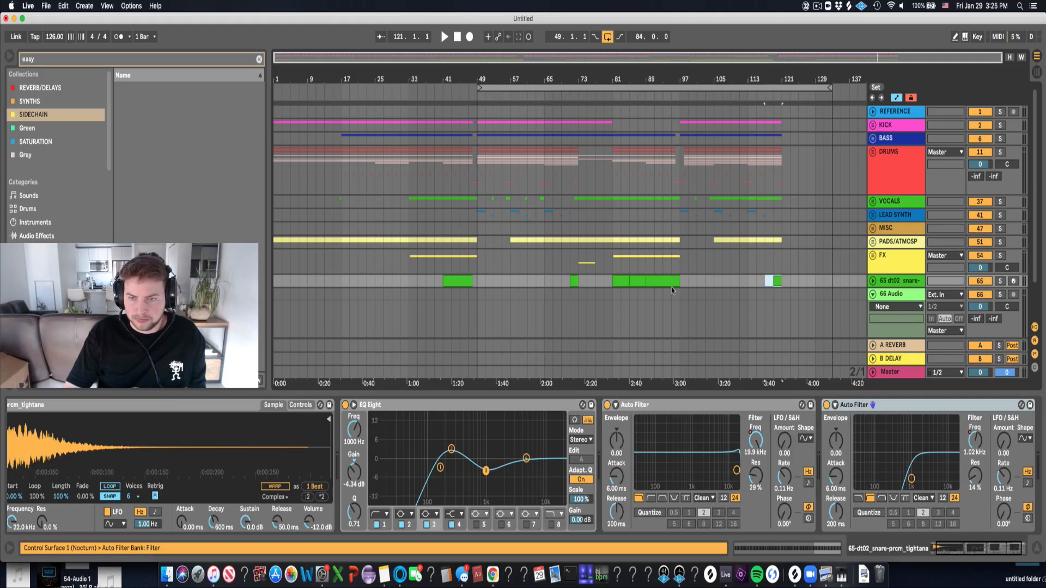
# Copy the FX group's content at bar 73, paste it at bar 121, and play from bar 117.
pyautogui.click(582, 267)
pyautogui.press('super+c')
pyautogui.click(780, 264)
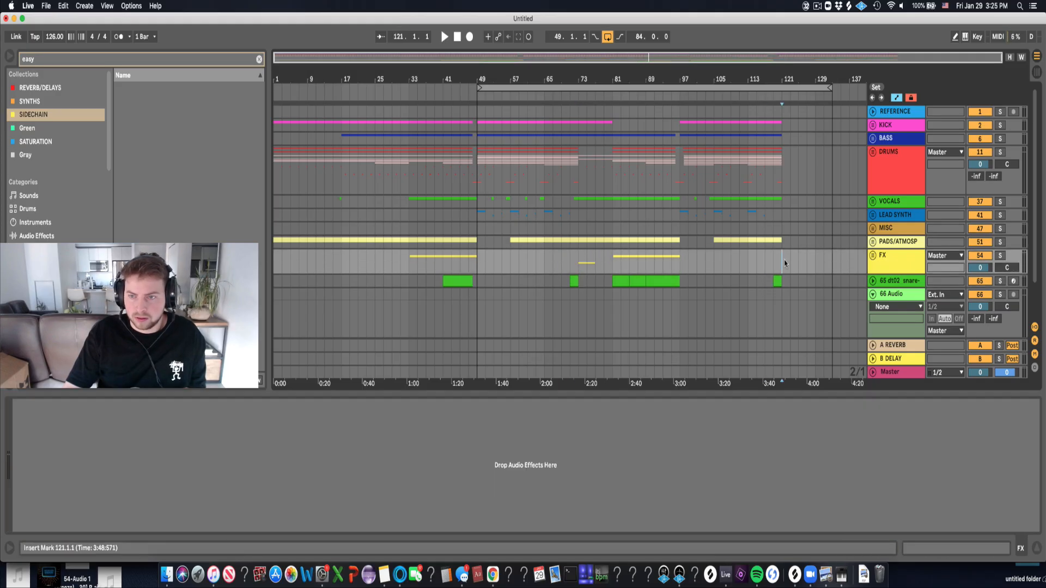
pyautogui.press('super+v')
pyautogui.press('space')
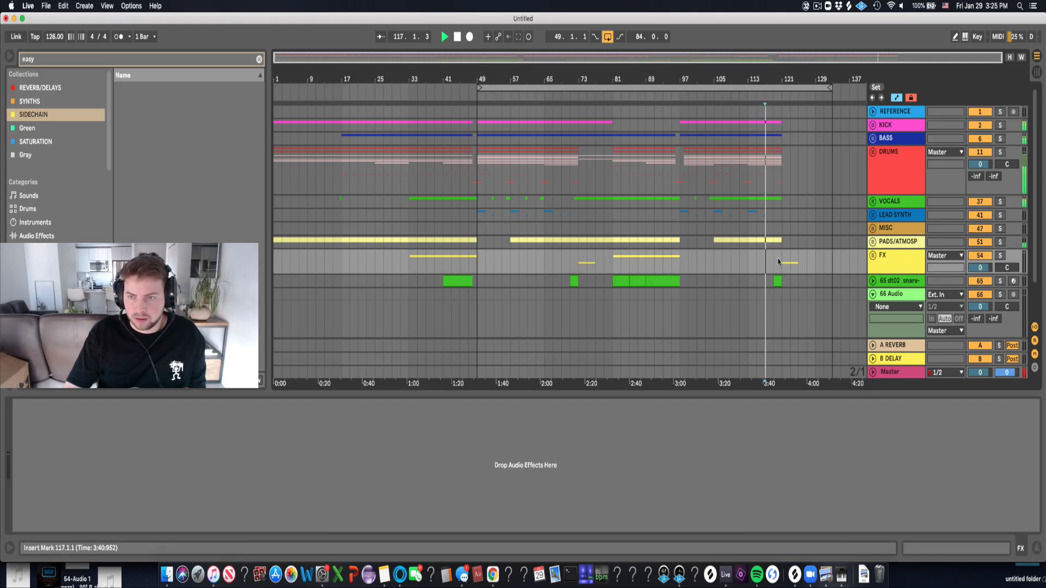
# Automate the EQ Eight's Device On to switch on at bar 119 in both the BASS and KICK groups.
pyautogui.click(873, 139)
pyautogui.click(754, 194)
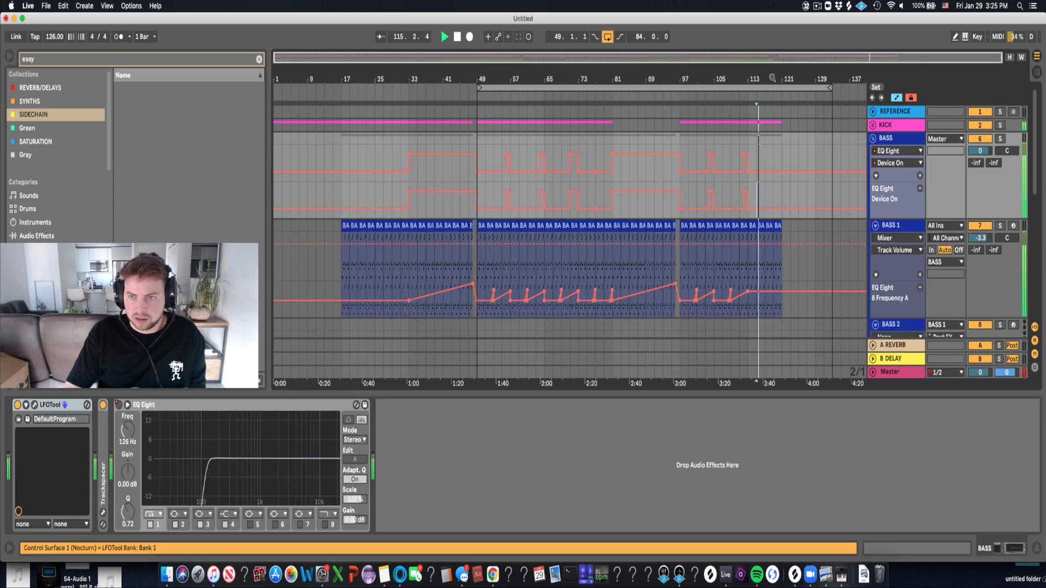
pyautogui.moveTo(772, 79); pyautogui.dragTo(756, 204)
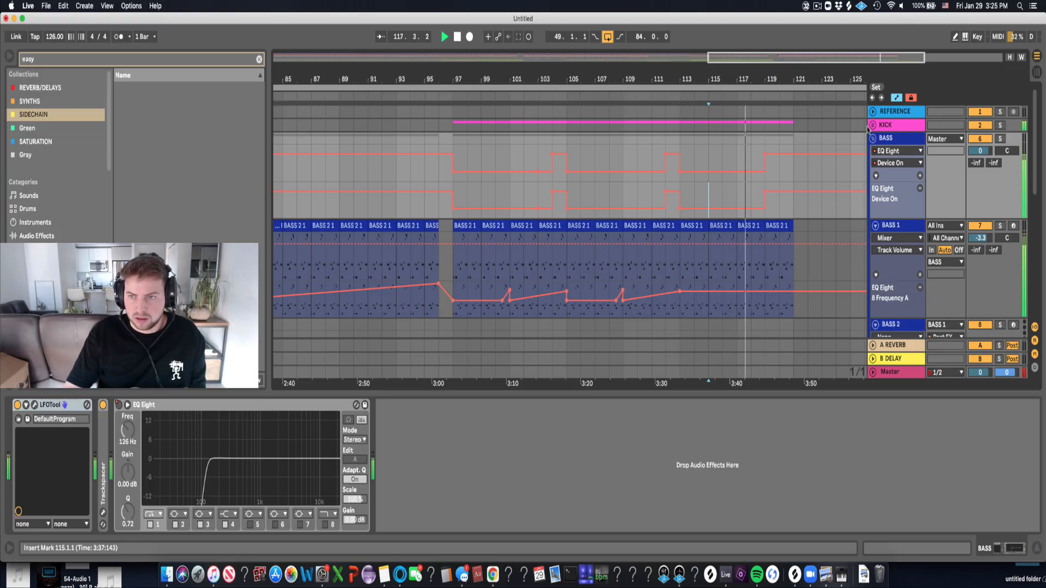
pyautogui.press('super+z')
pyautogui.moveTo(767, 198); pyautogui.dragTo(765, 178)
pyautogui.press('super+z')
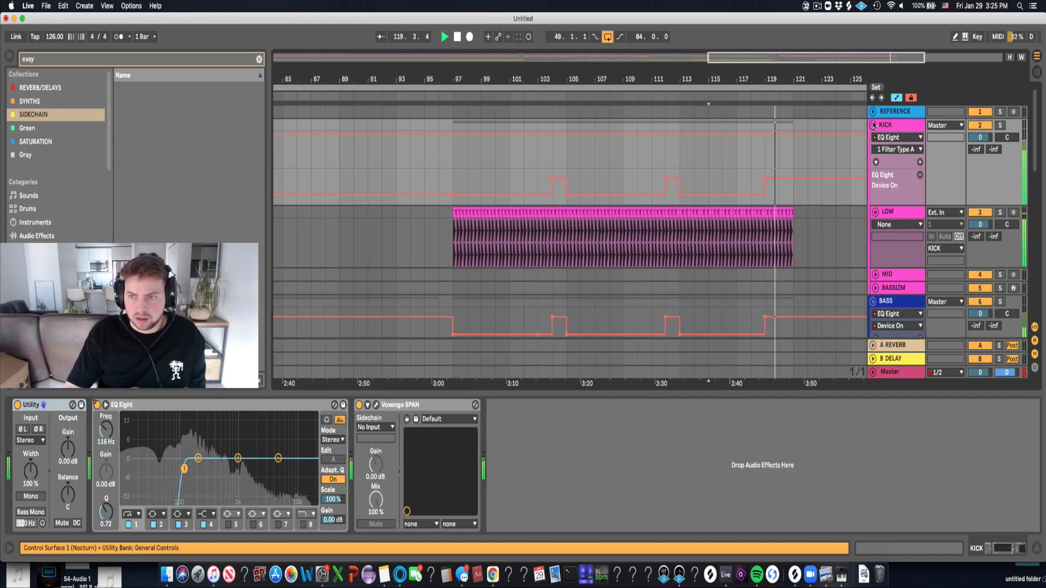
# Stop playback, unlock the automation envelopes and show the second Auto Filter's Frequency automation on the dt02 snare track.
pyautogui.scroll(-10, 766, 183)
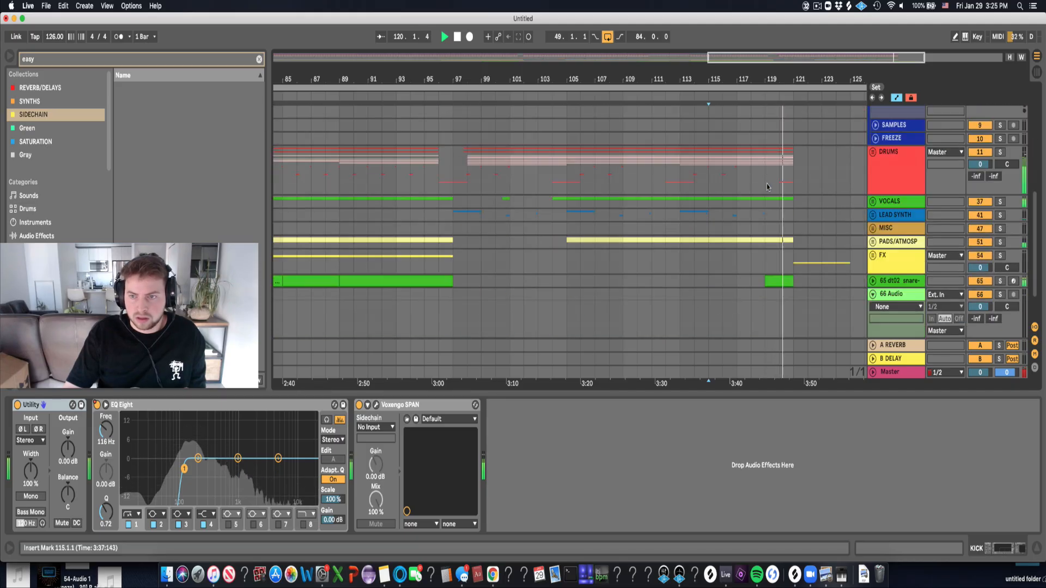
pyautogui.press('space')
pyautogui.click(872, 282)
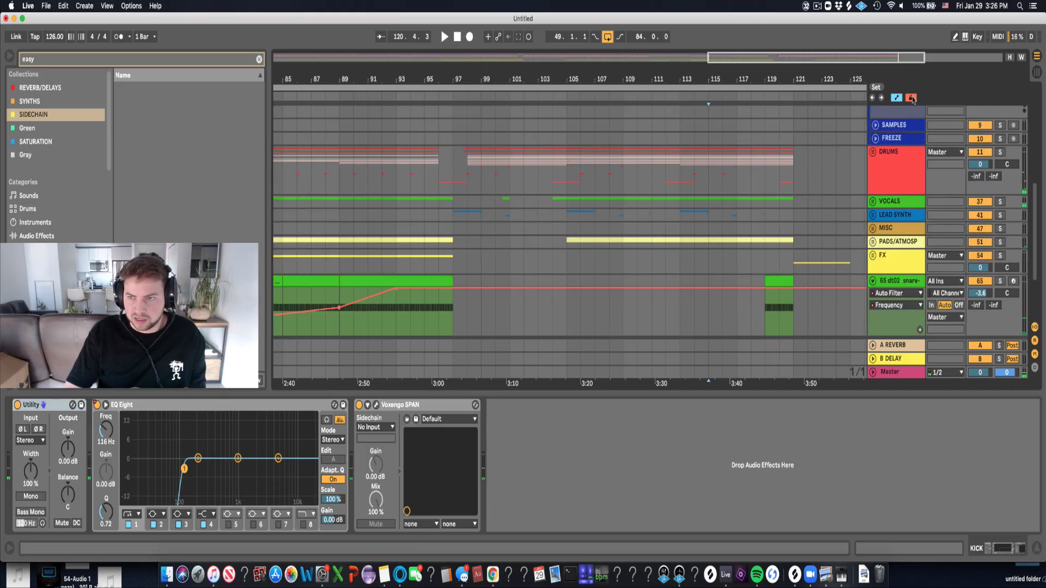
pyautogui.click(911, 98)
pyautogui.scroll(-5, 691, 229)
pyautogui.click(884, 202)
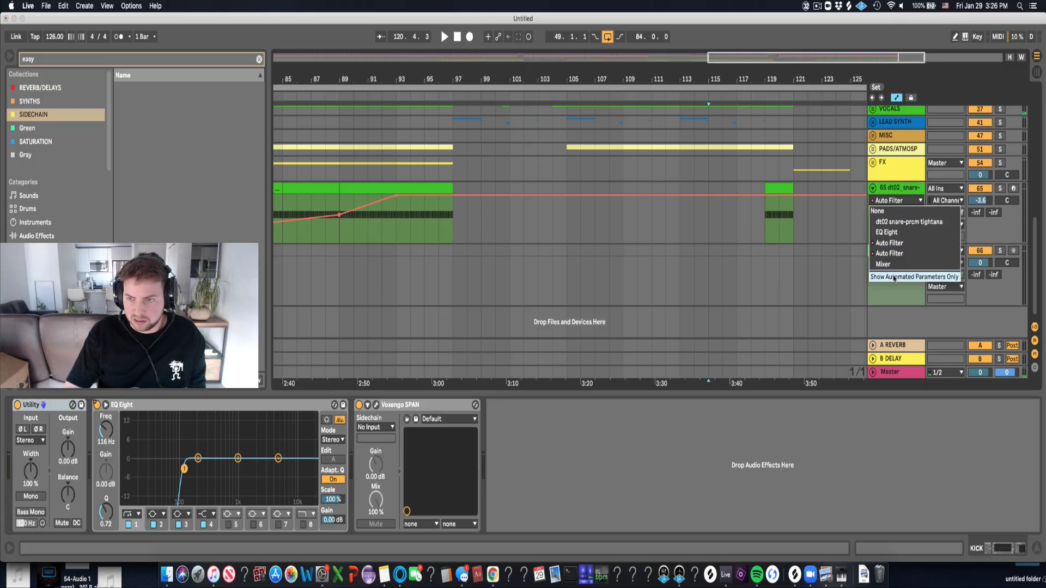
pyautogui.click(892, 243)
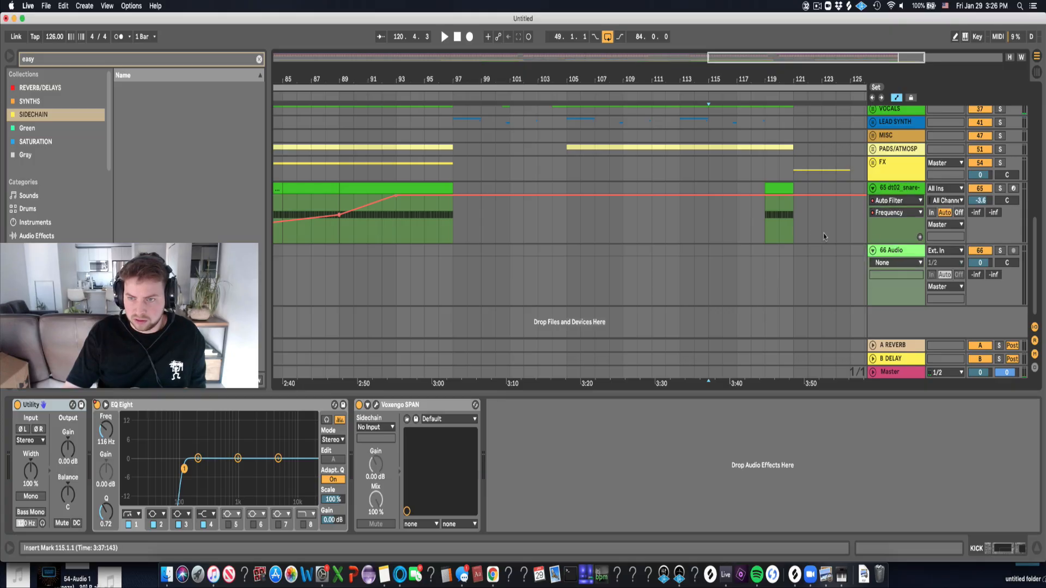
pyautogui.click(893, 212)
pyautogui.click(889, 253)
pyautogui.click(892, 192)
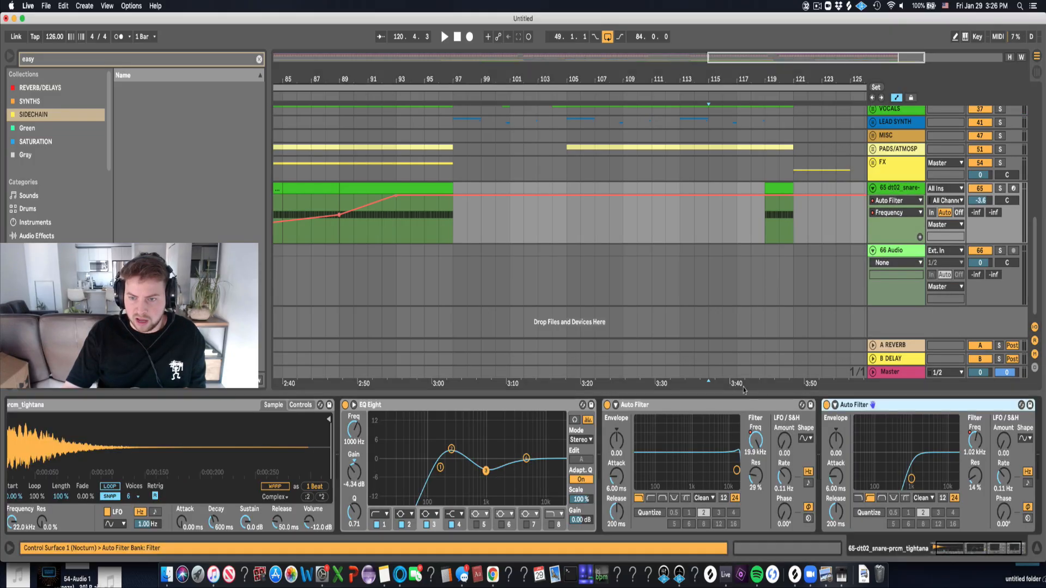
pyautogui.click(888, 213)
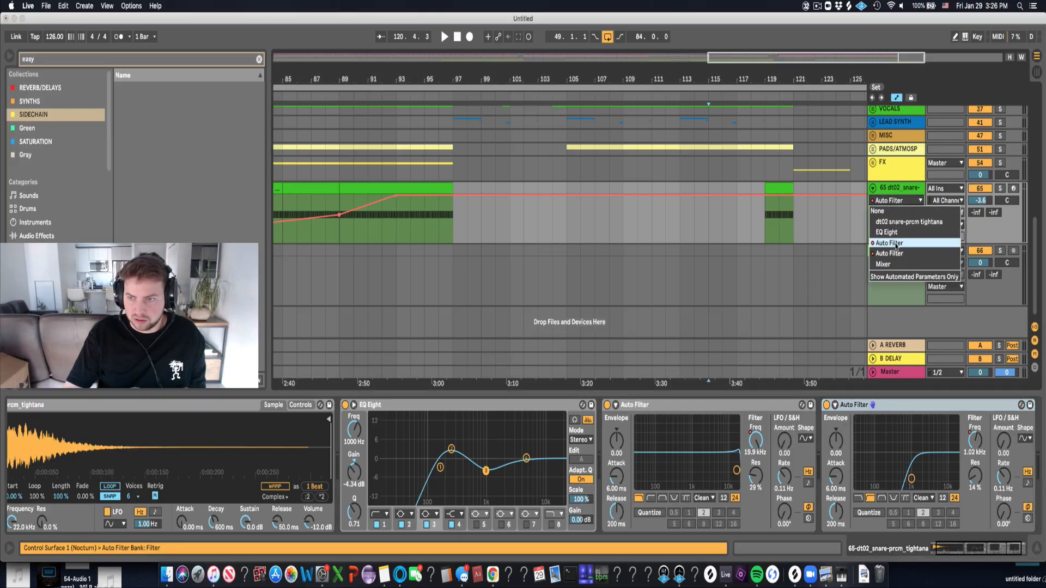
pyautogui.click(897, 248)
pyautogui.click(898, 205)
pyautogui.click(894, 255)
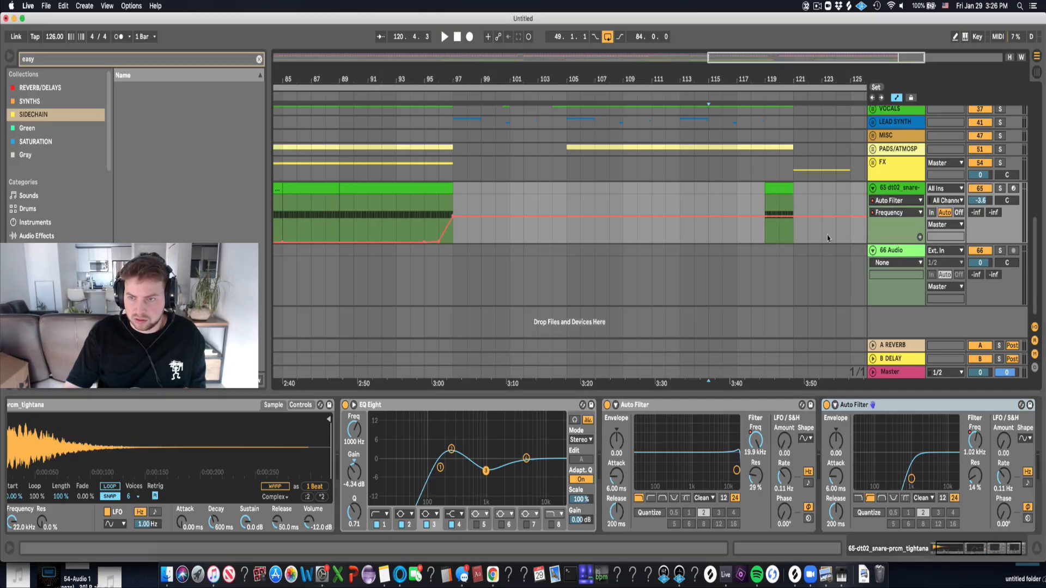
# Ramp the snare's second Auto Filter frequency up from bar 119 to about 189 Hz at bar 121, and play the transition.
pyautogui.moveTo(764, 218); pyautogui.dragTo(793, 230)
pyautogui.press('space')
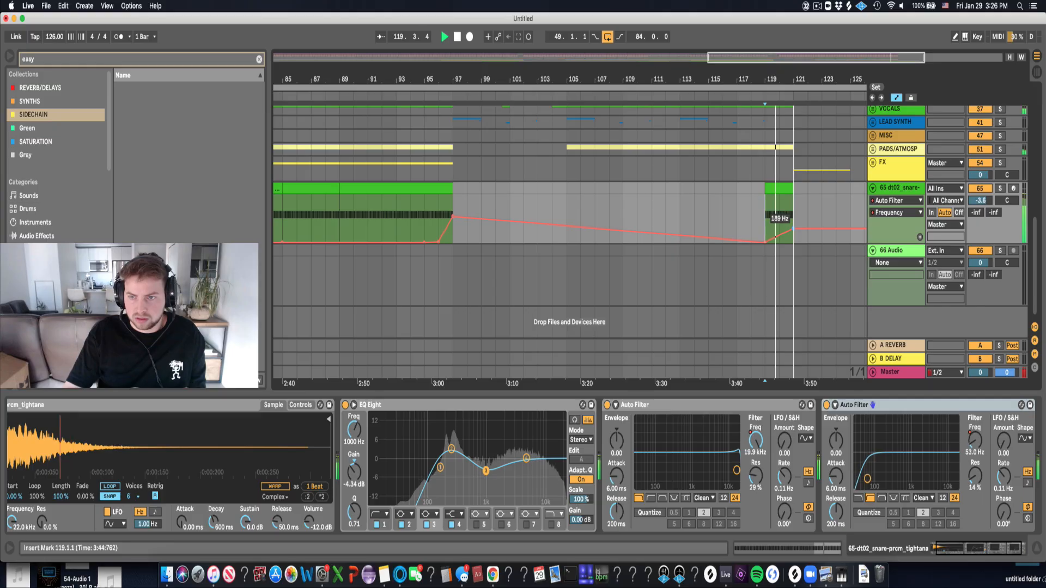
pyautogui.click(873, 188)
pyautogui.moveTo(785, 79); pyautogui.dragTo(761, 65)
pyautogui.scroll(15, 803, 133)
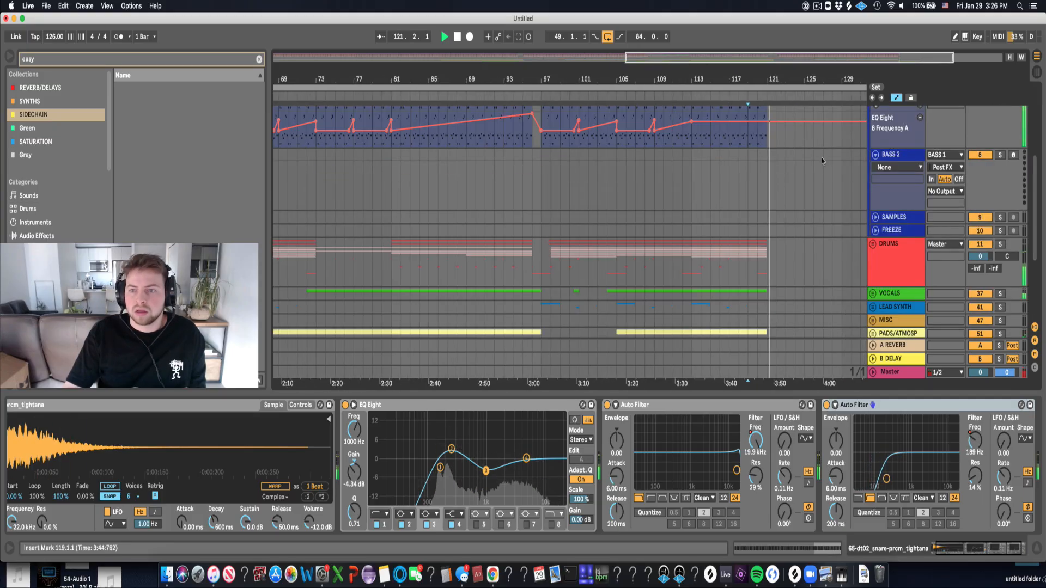
pyautogui.press('space')
pyautogui.click(873, 138)
pyautogui.click(769, 125)
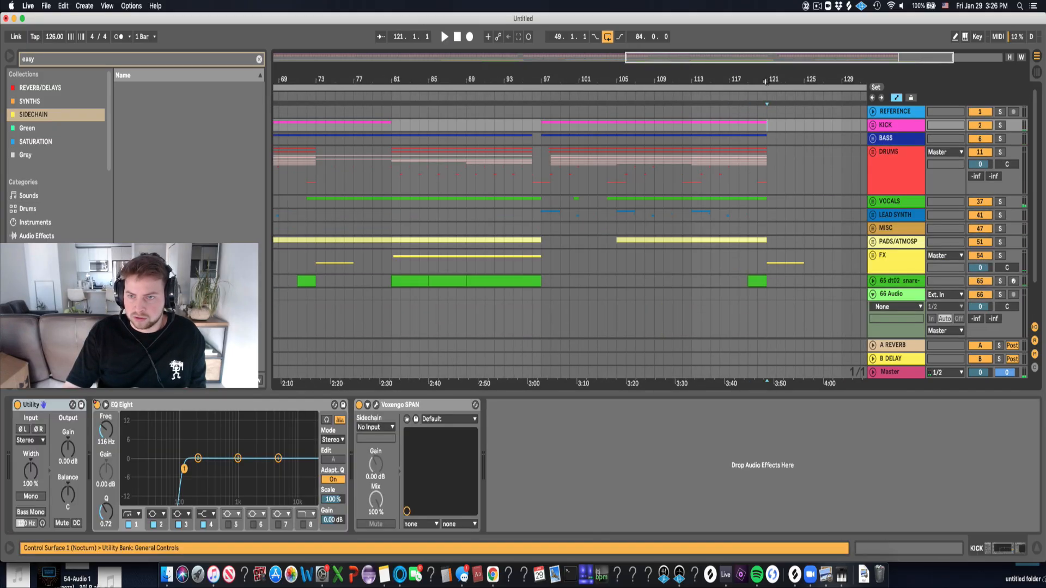
# Copy the KICK, BASS and DRUMS content of bars 17 to 25, paste it at bar 121, and play from bar 119.
pyautogui.moveTo(766, 81); pyautogui.dragTo(762, 54)
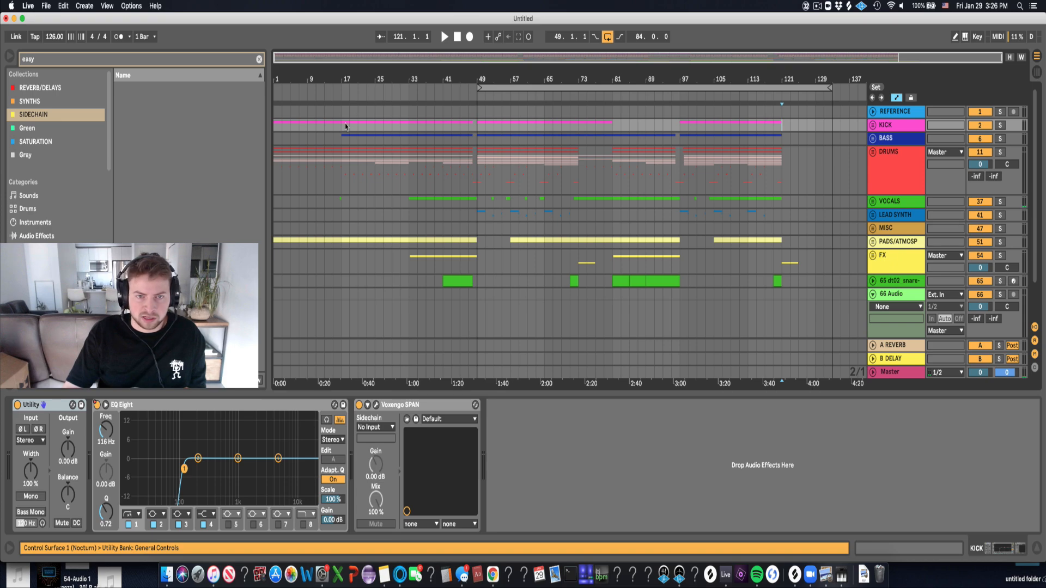
pyautogui.moveTo(342, 125); pyautogui.dragTo(373, 122)
pyautogui.press('super+c')
pyautogui.click(783, 126)
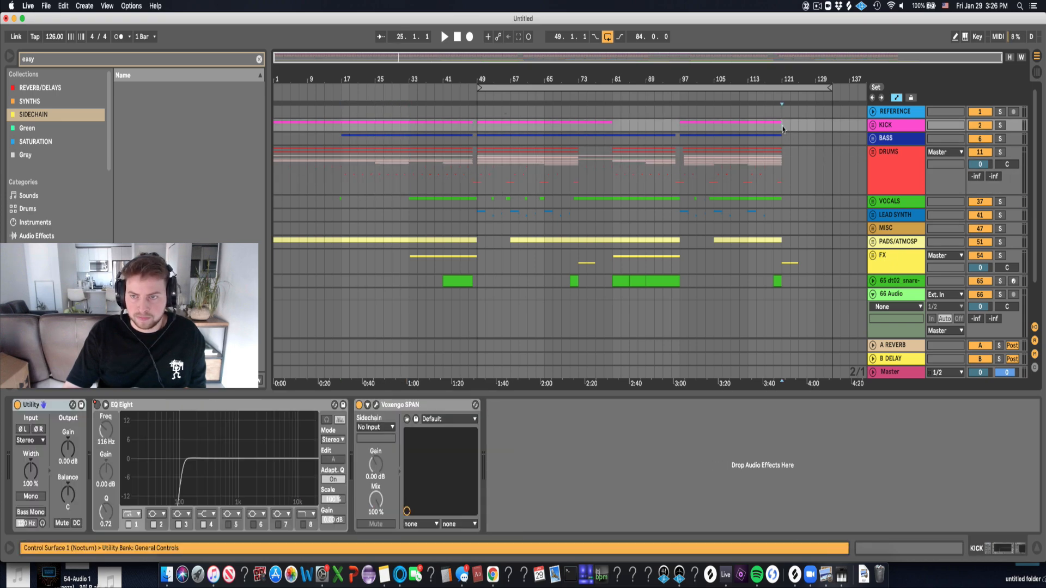
pyautogui.press('super+v')
pyautogui.click(770, 157)
pyautogui.press('space')
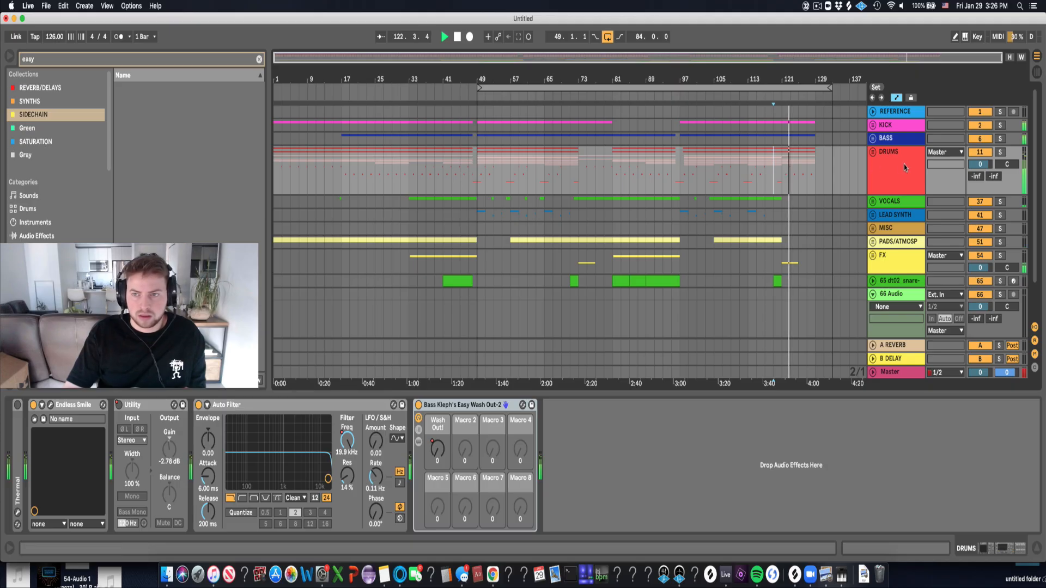
# Stop playback, duplicate the SHAKER LAYER clips of bars 113 to 121 to bar 121, and fold the HATS and DRUMS groups.
pyautogui.click(873, 152)
pyautogui.press('space')
pyautogui.scroll(-10, 820, 190)
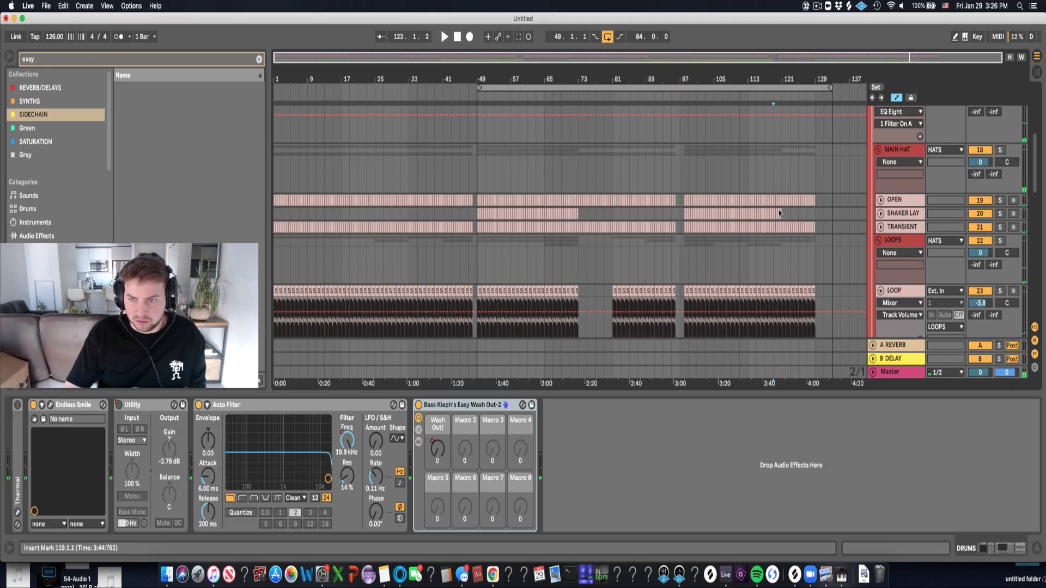
pyautogui.moveTo(783, 214); pyautogui.dragTo(747, 221)
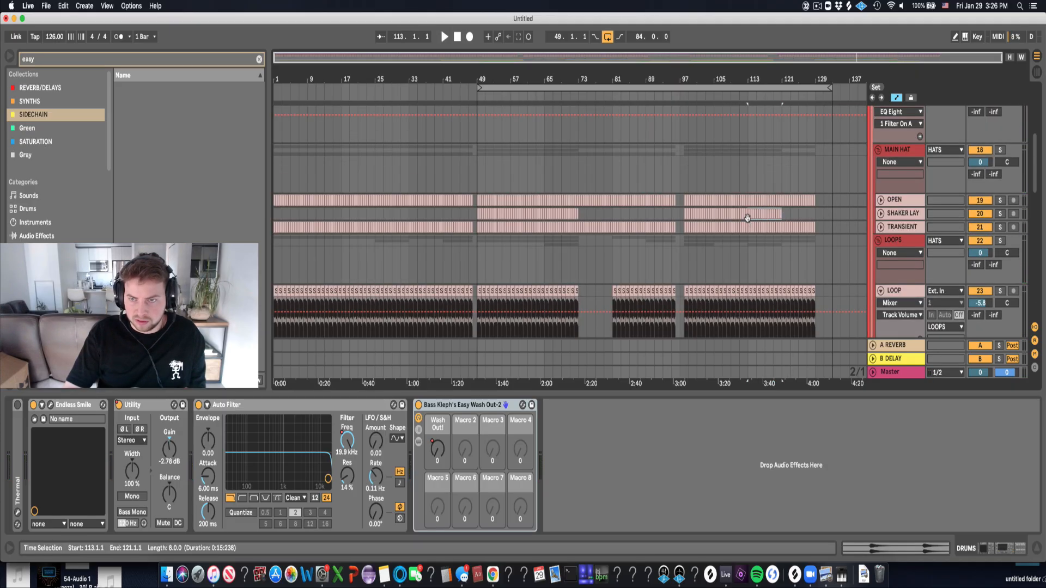
pyautogui.press('super+d')
pyautogui.scroll(5, 870, 142)
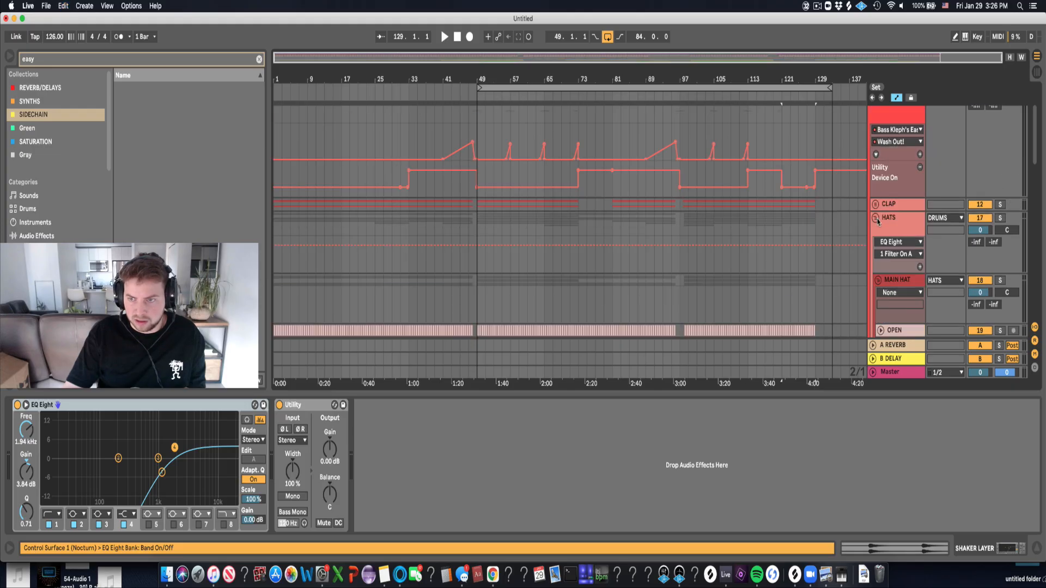
pyautogui.click(876, 218)
pyautogui.scroll(3, 866, 150)
pyautogui.click(872, 153)
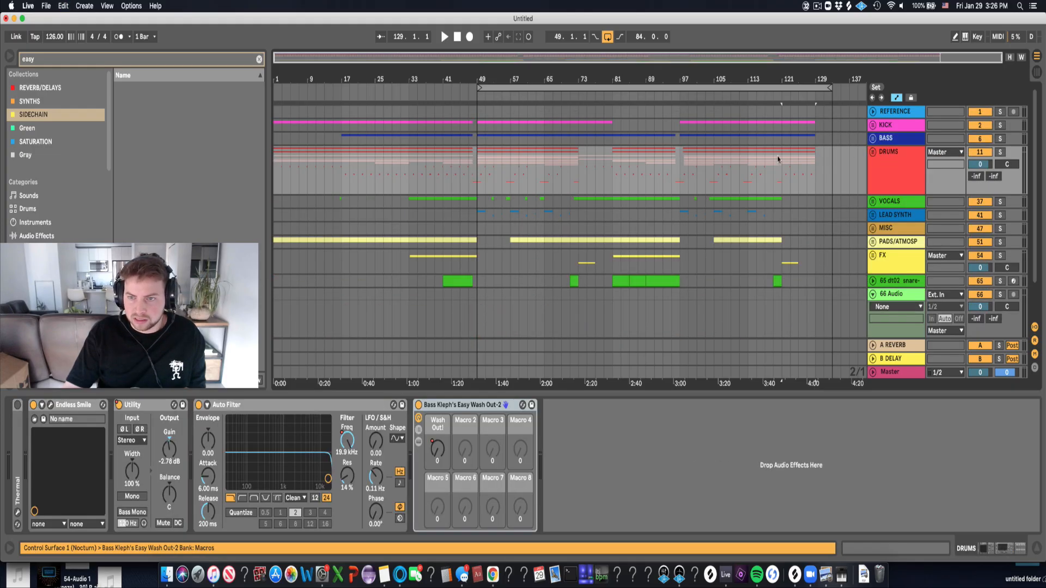
# Extend the KICK, BASS and DRUMS groups to bar 153 by duplicating bars 121 to 129 and the resulting 16 bars, with the loop ending at bar 155.
pyautogui.moveTo(783, 128); pyautogui.dragTo(816, 185)
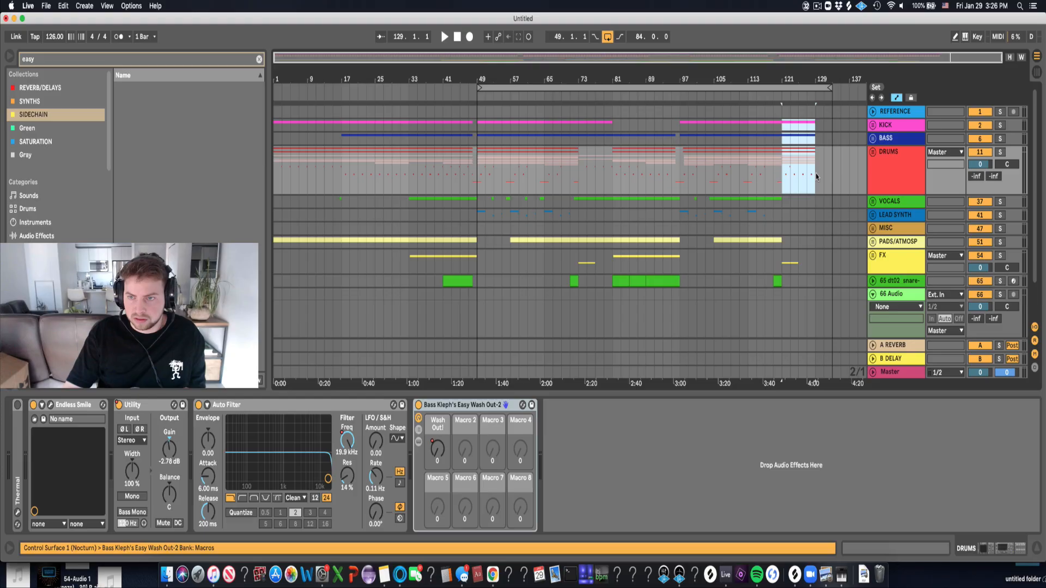
pyautogui.press('super+d')
pyautogui.moveTo(834, 79); pyautogui.dragTo(866, 90)
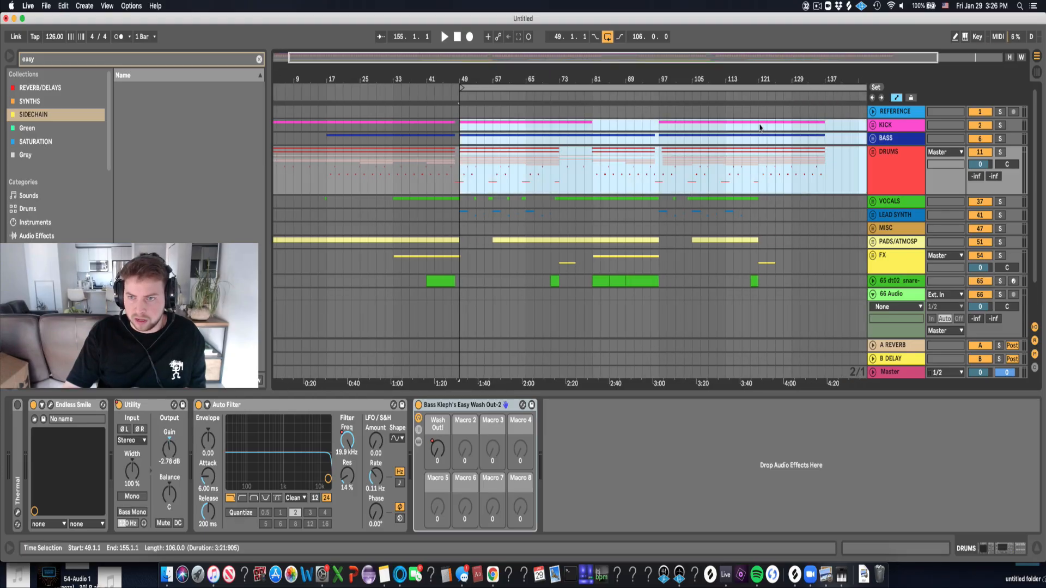
pyautogui.moveTo(759, 128); pyautogui.dragTo(826, 161)
pyautogui.press('super+d')
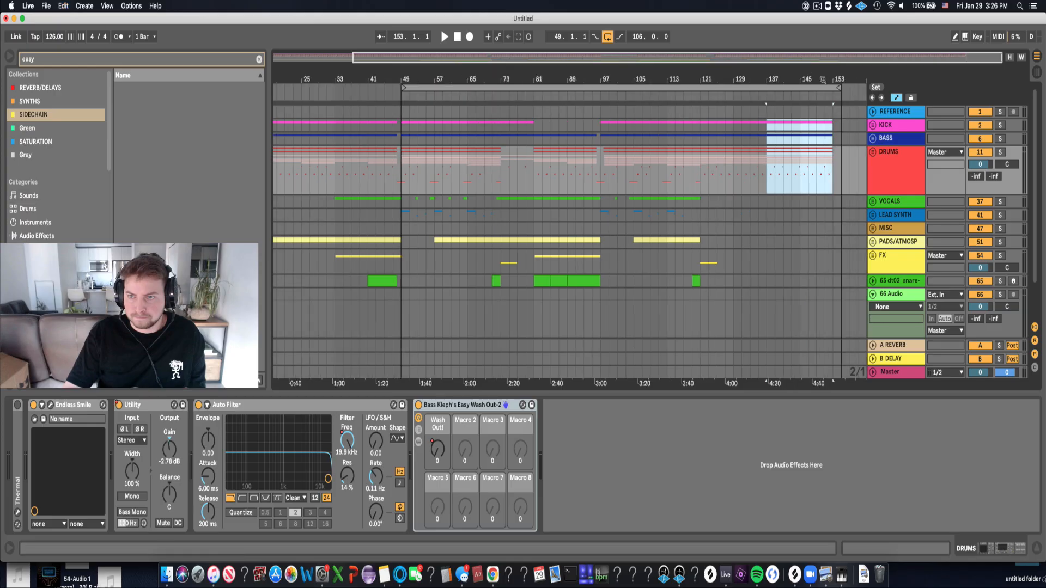
# Play the transition from bar 117 and the start of the new section at bar 121.
pyautogui.moveTo(826, 79); pyautogui.dragTo(823, 71)
pyautogui.click(702, 185)
pyautogui.press('space')
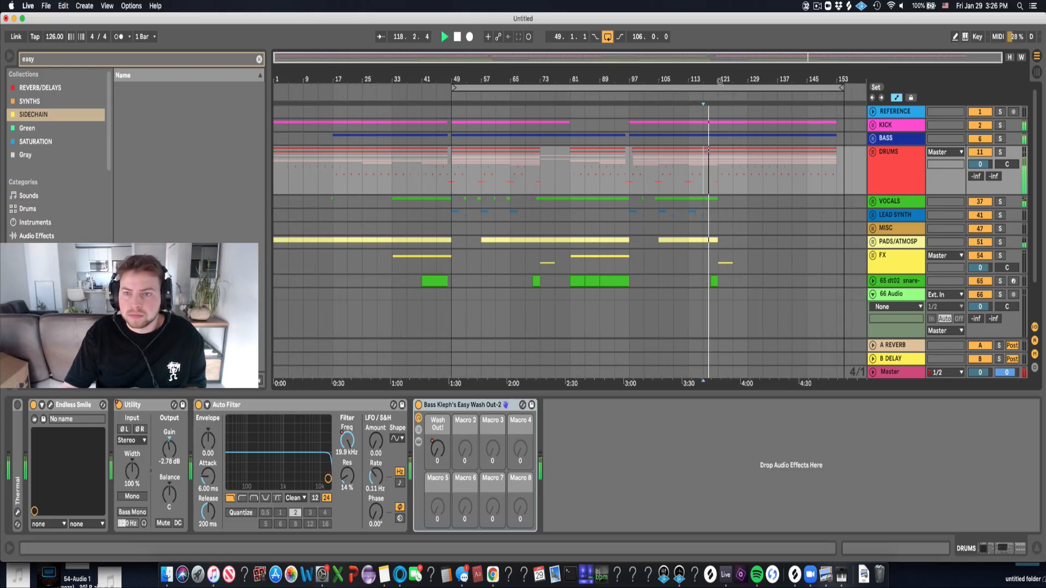
pyautogui.click(723, 102)
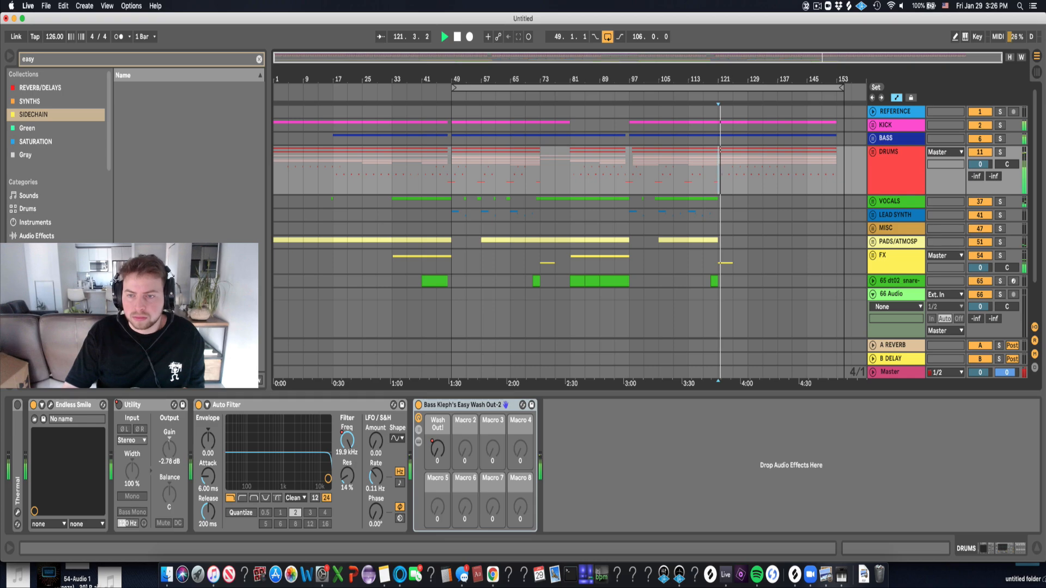
pyautogui.scroll(-3, 725, 174)
pyautogui.scroll(3, 726, 189)
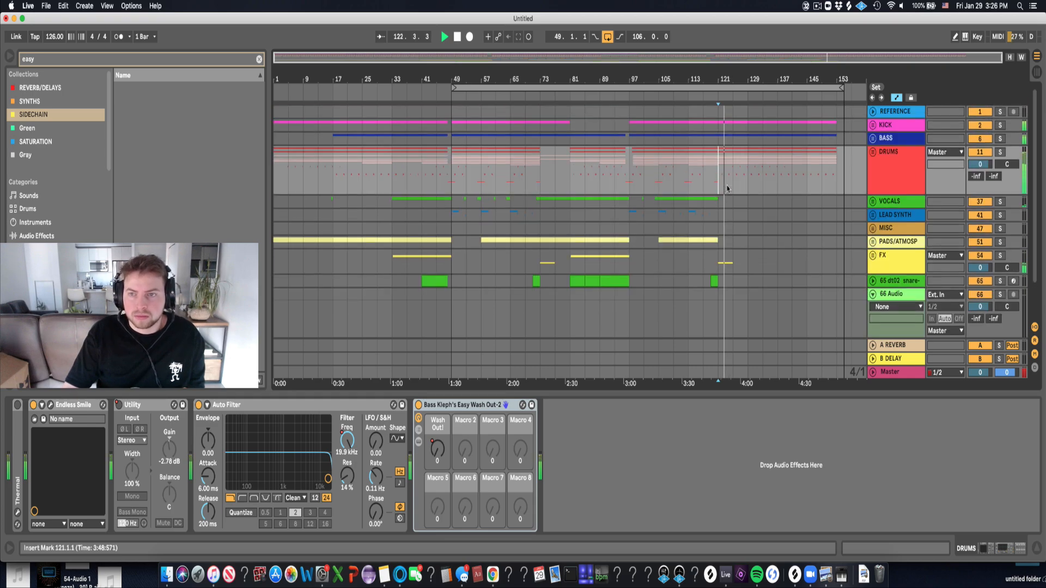
# Automate the EQ Eight's Device On to switch on at bar 137 in both the KICK and BASS groups, with playback stopped.
pyautogui.click(873, 125)
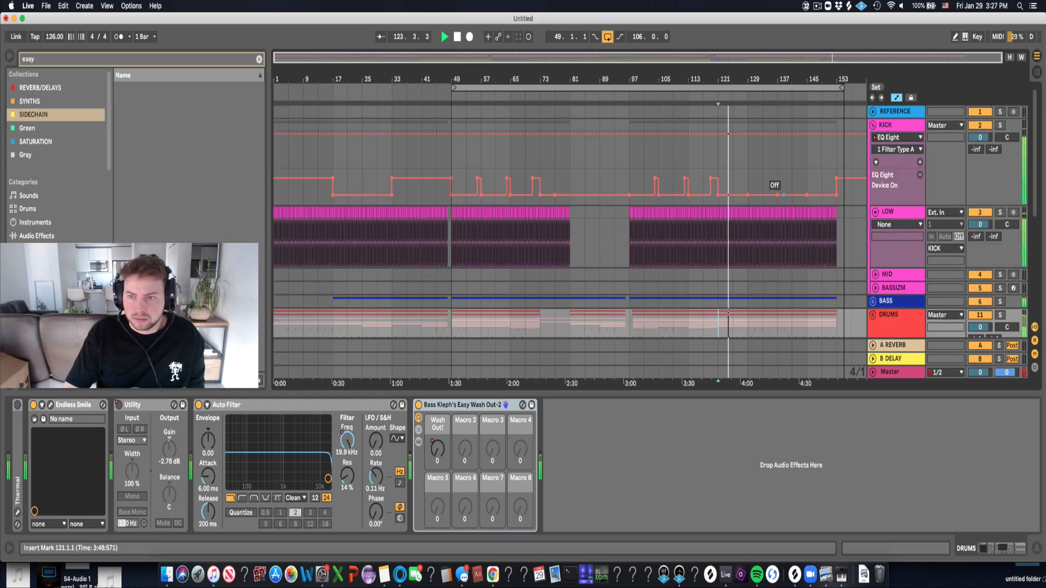
pyautogui.moveTo(777, 194); pyautogui.dragTo(798, 180)
pyautogui.press('space')
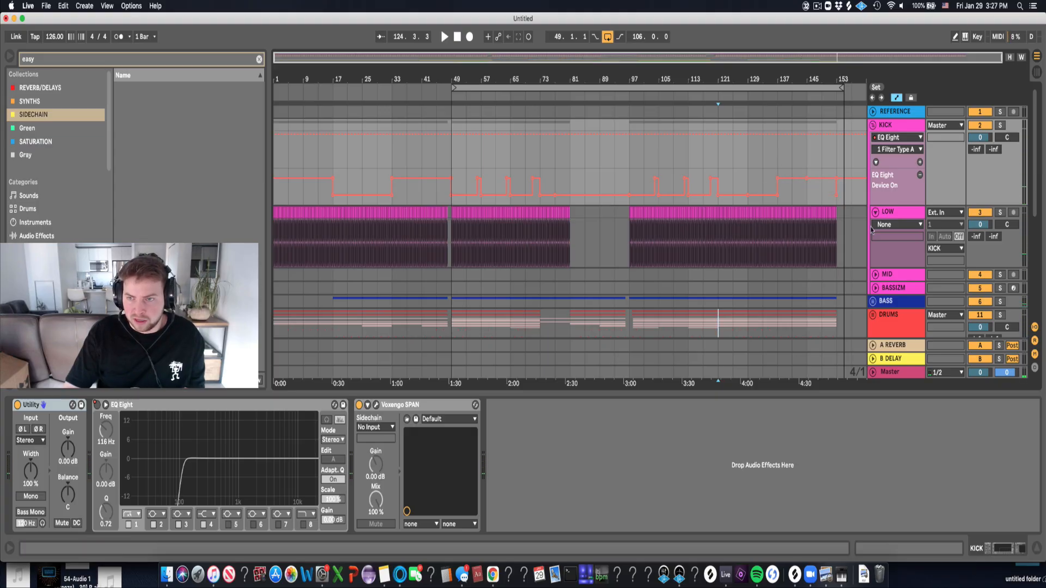
pyautogui.scroll(-4, 872, 232)
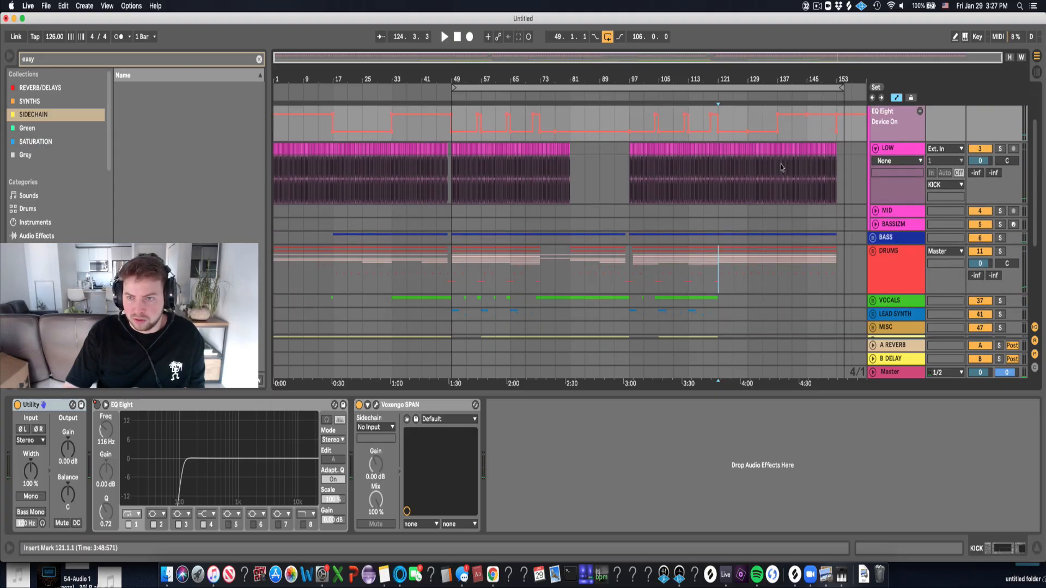
pyautogui.click(873, 238)
pyautogui.click(775, 311)
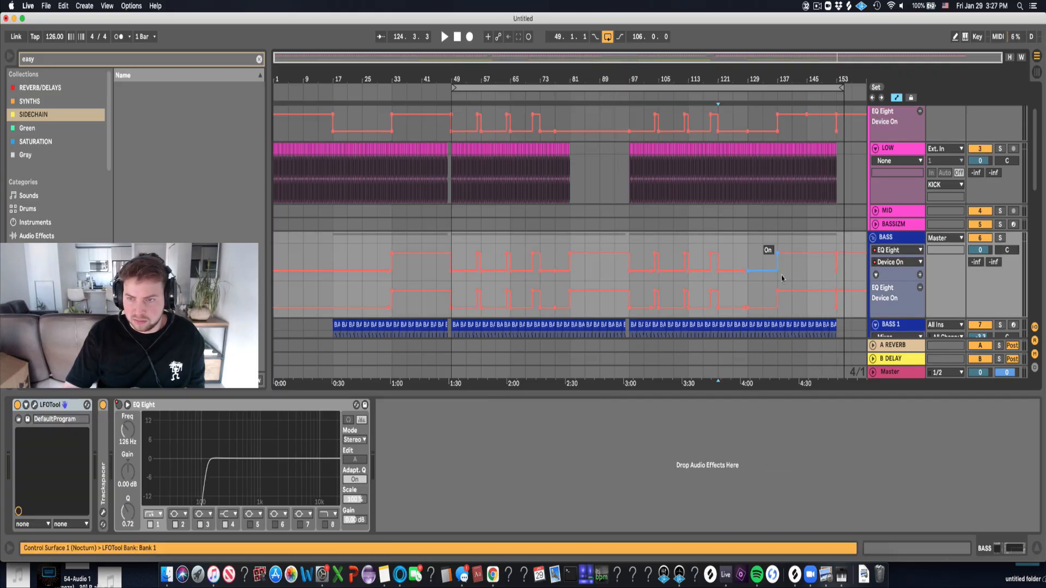
pyautogui.press('space')
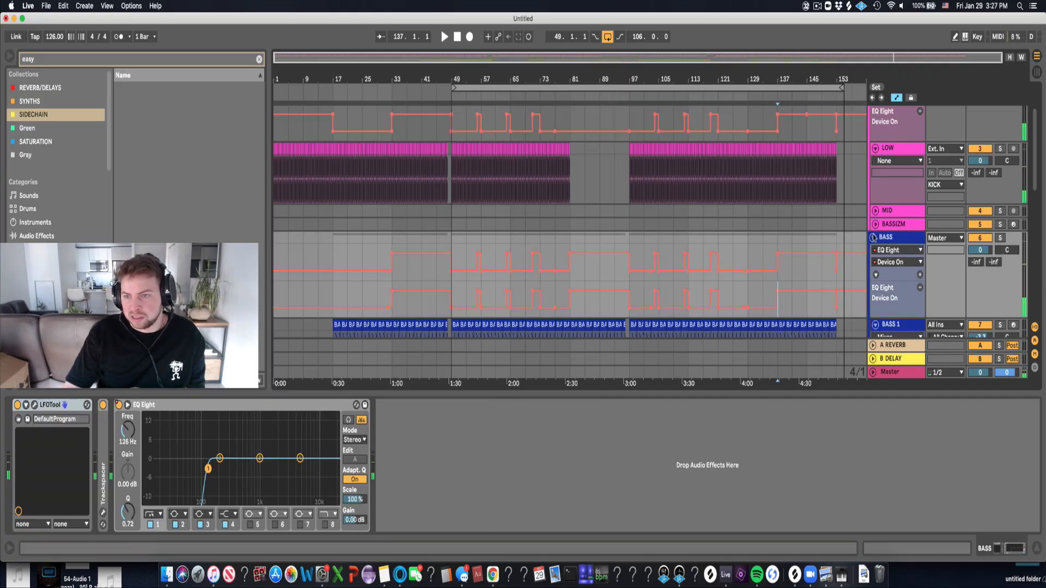
pyautogui.click(873, 237)
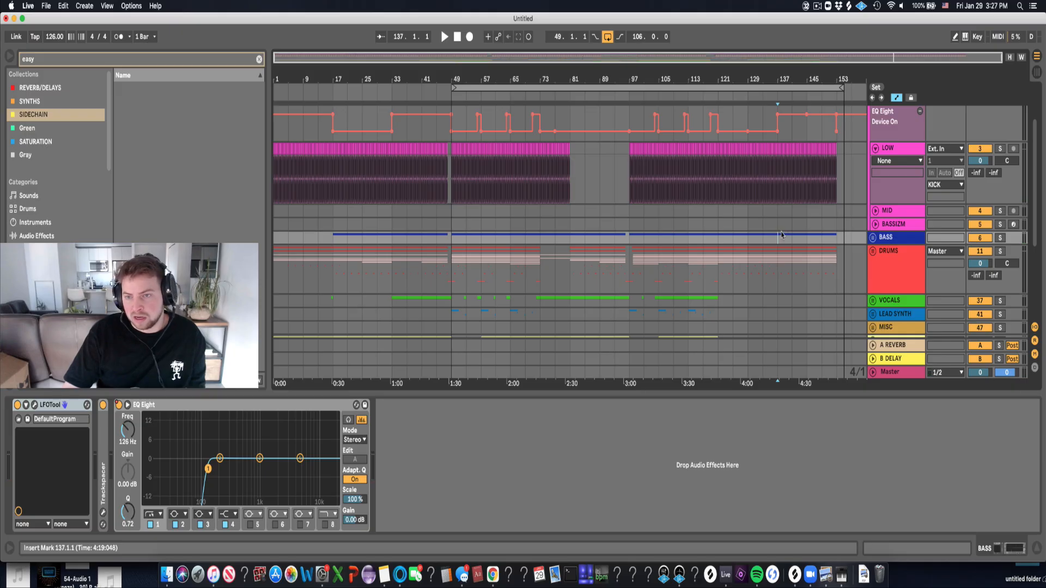
# Play briefly from bar 137, fold the KICK group, and shorten the loop to end at bar 153.
pyautogui.press('space')
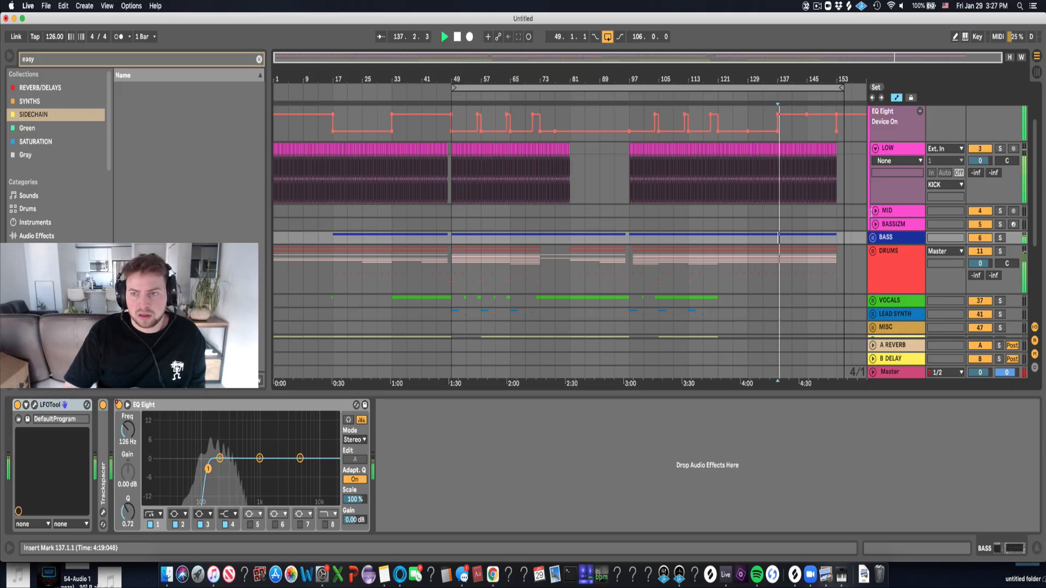
pyautogui.scroll(2, 872, 124)
pyautogui.click(872, 119)
pyautogui.press('space')
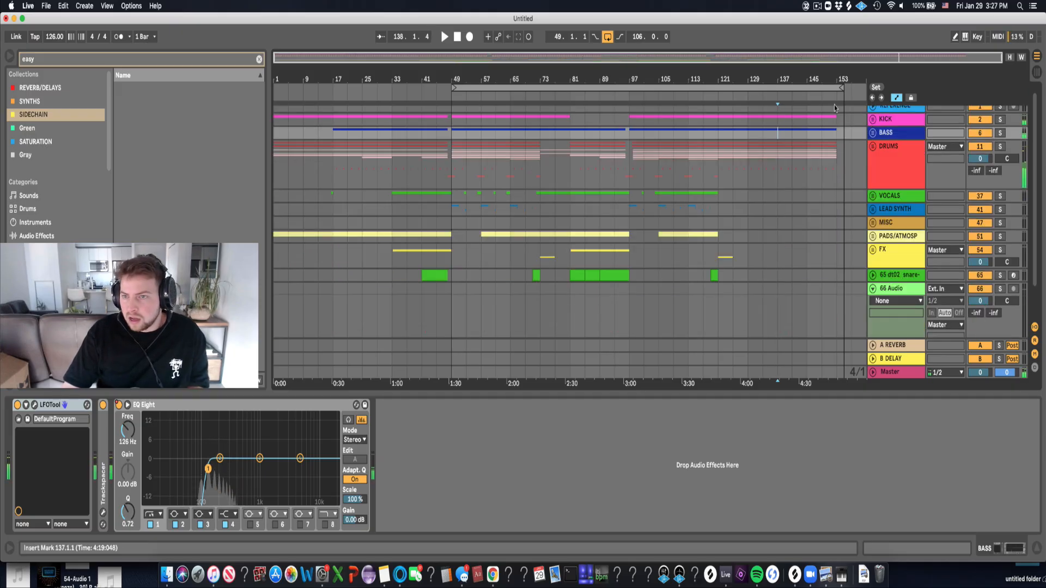
pyautogui.moveTo(842, 87); pyautogui.dragTo(838, 87)
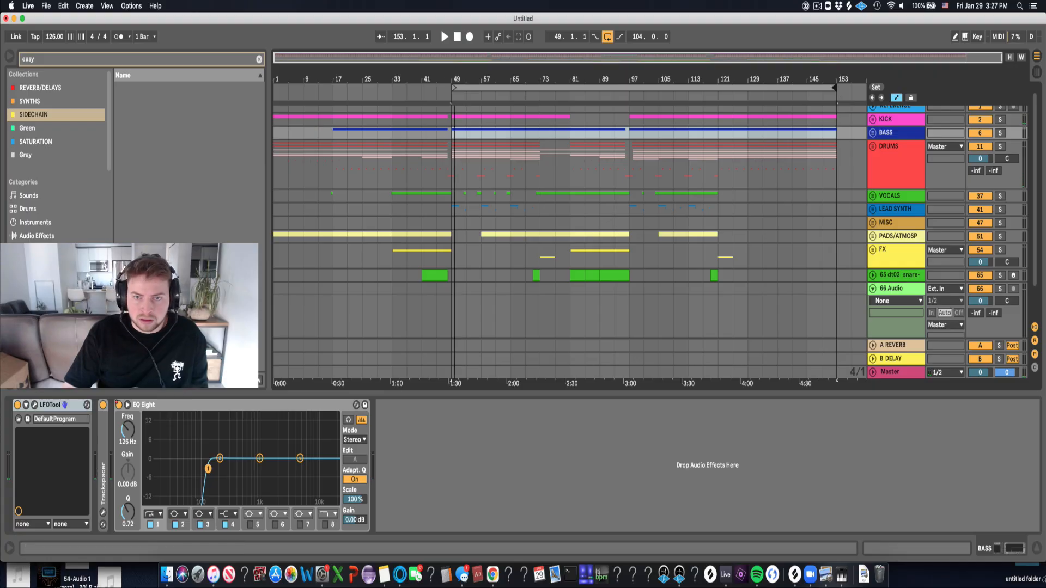
pyautogui.click(885, 371)
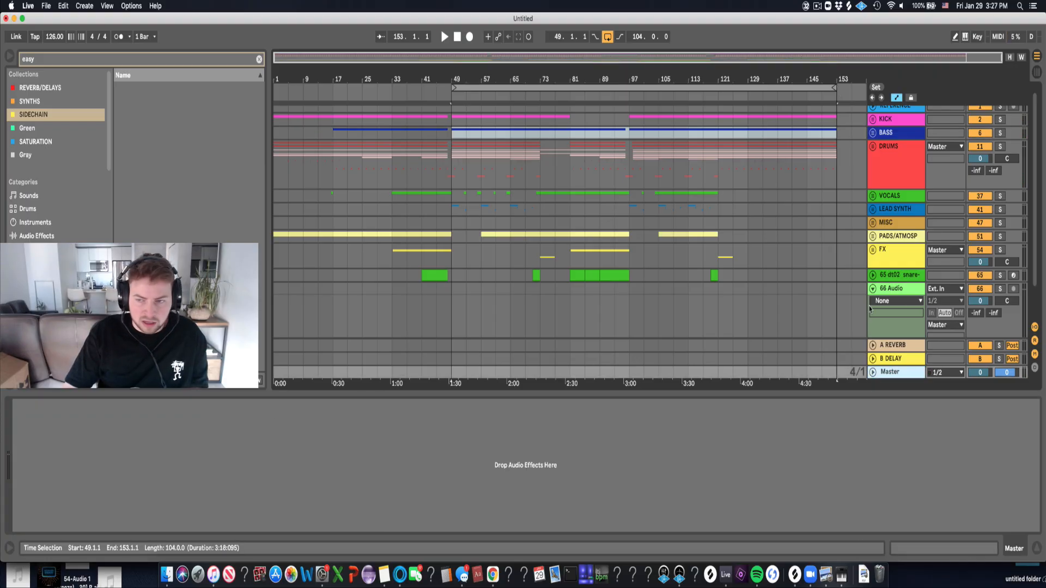
pyautogui.doubleClick(908, 374)
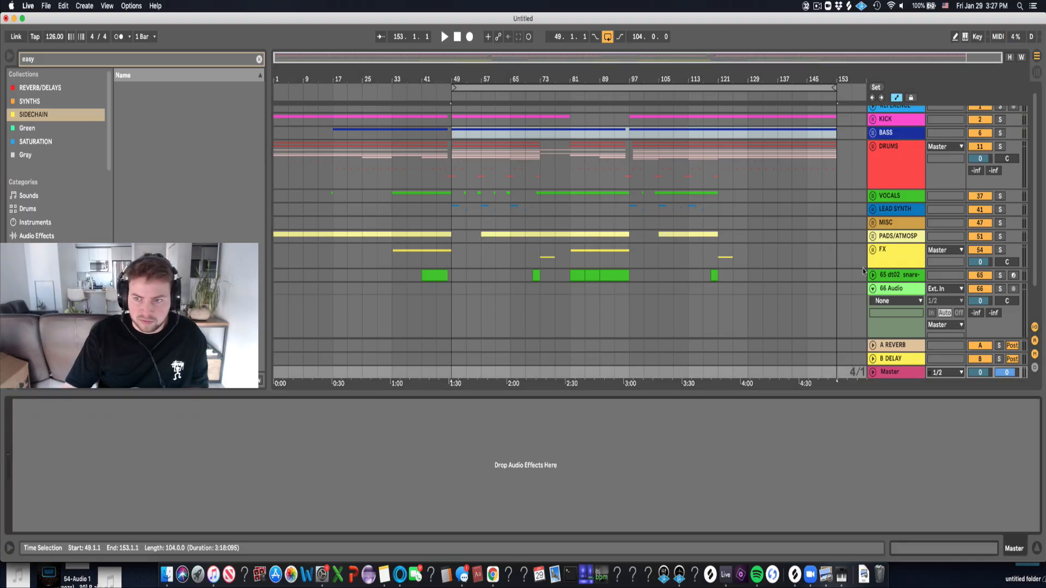
pyautogui.click(885, 151)
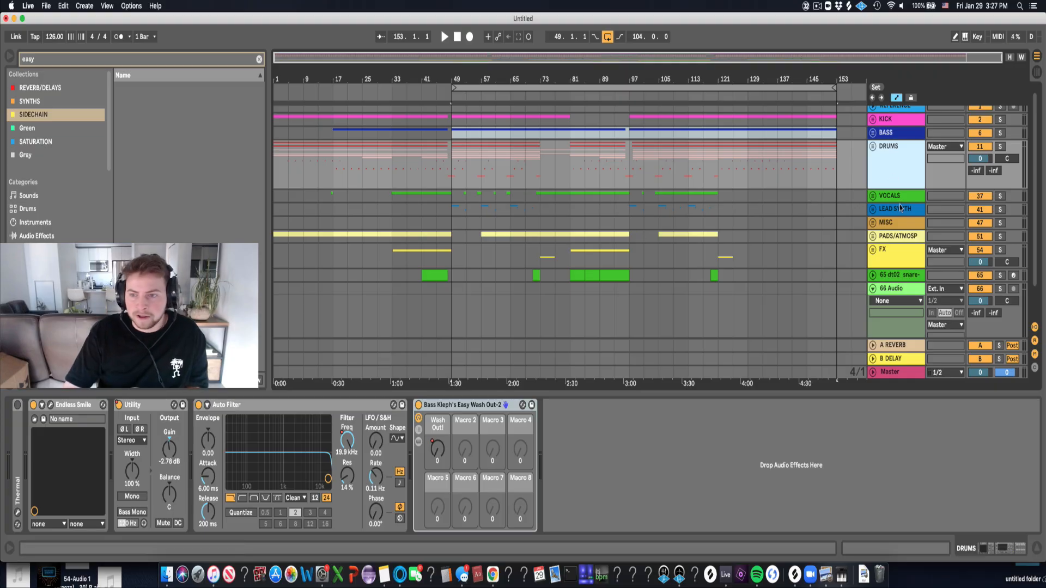
# Play from bar 1 and ramp the DRUMS group's Wash Out! automation up from bar 15 to a peak at bar 17.
pyautogui.click(278, 160)
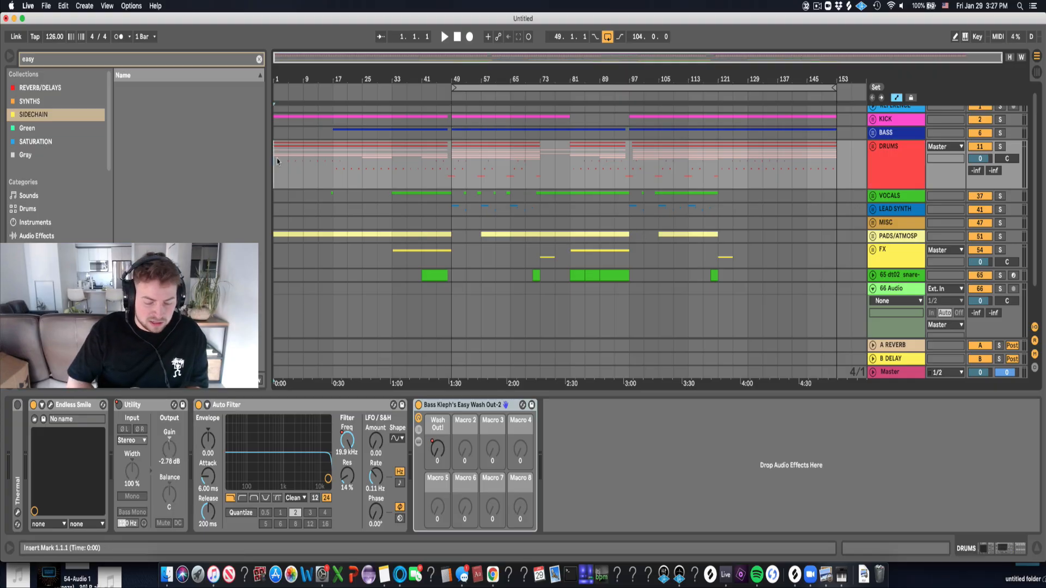
pyautogui.press('space')
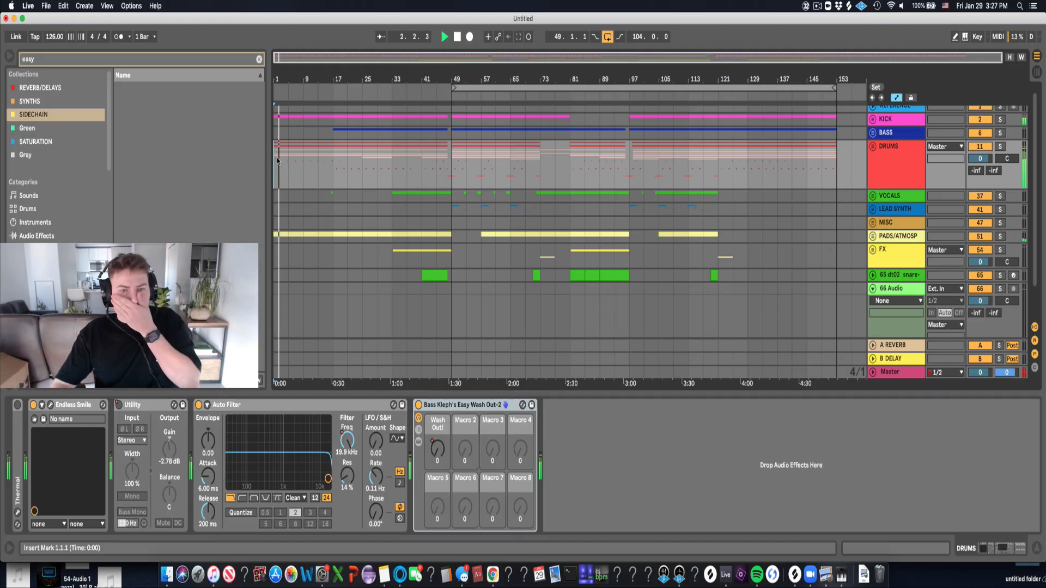
pyautogui.moveTo(303, 73); pyautogui.dragTo(304, 97)
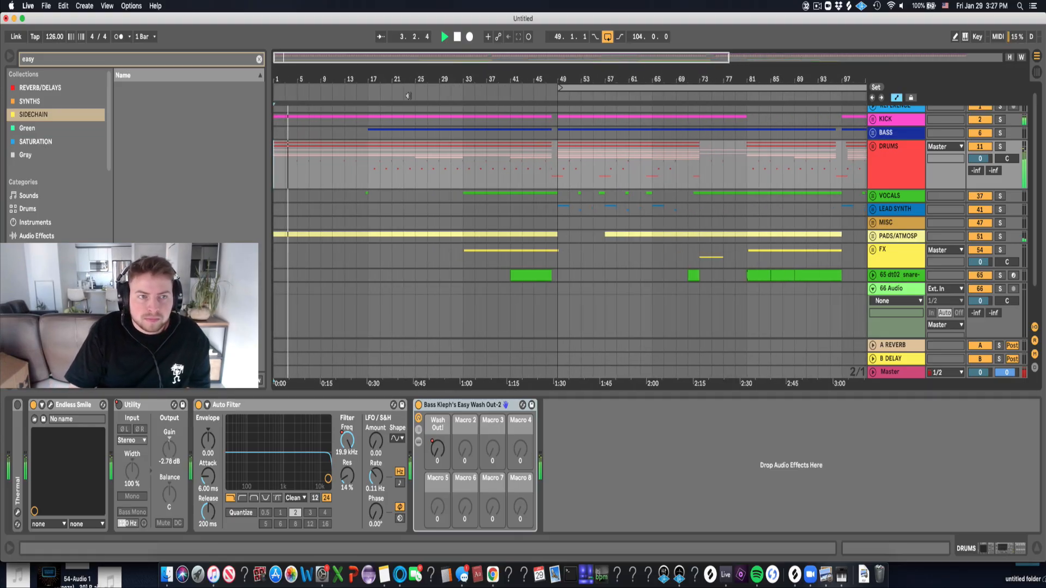
pyautogui.click(872, 147)
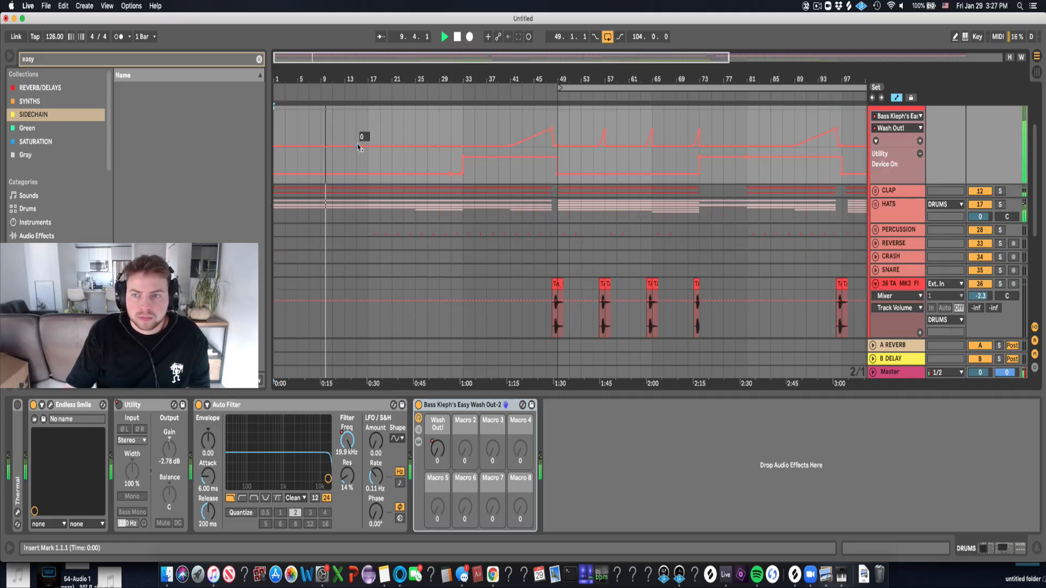
pyautogui.moveTo(367, 145); pyautogui.dragTo(368, 128)
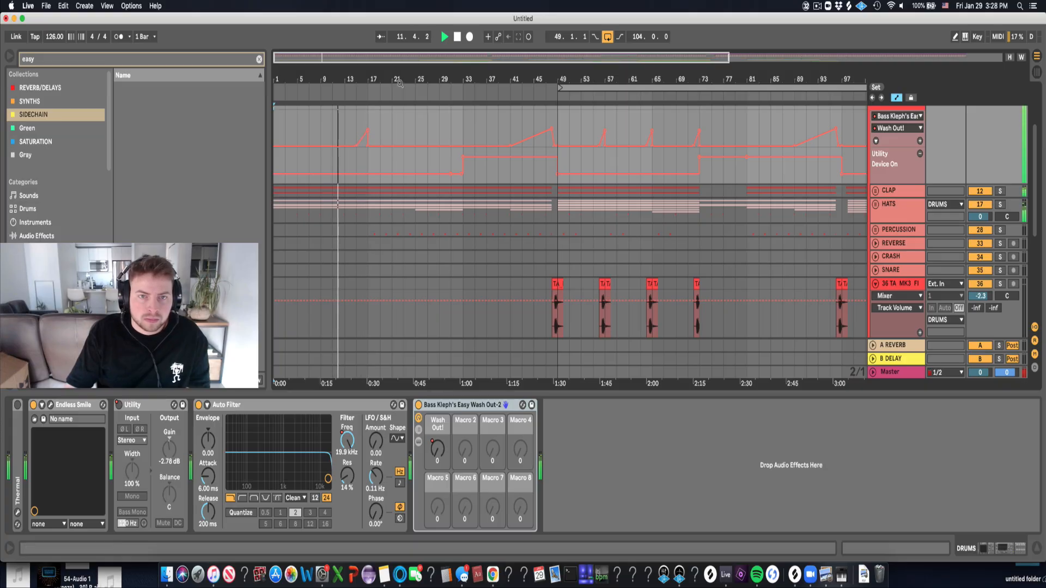
# Unfold the FX group and copy the downlifter clip at bar 73 on the DOWN 1 track to bar 17.
pyautogui.moveTo(399, 80); pyautogui.dragTo(399, 61)
pyautogui.scroll(-5, 594, 222)
pyautogui.click(874, 212)
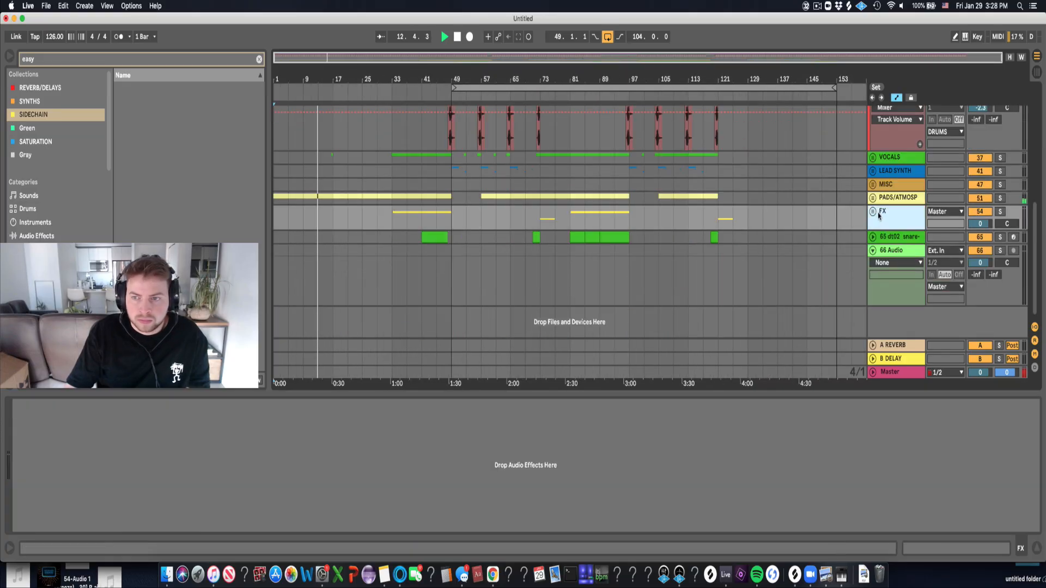
pyautogui.scroll(-6, 685, 248)
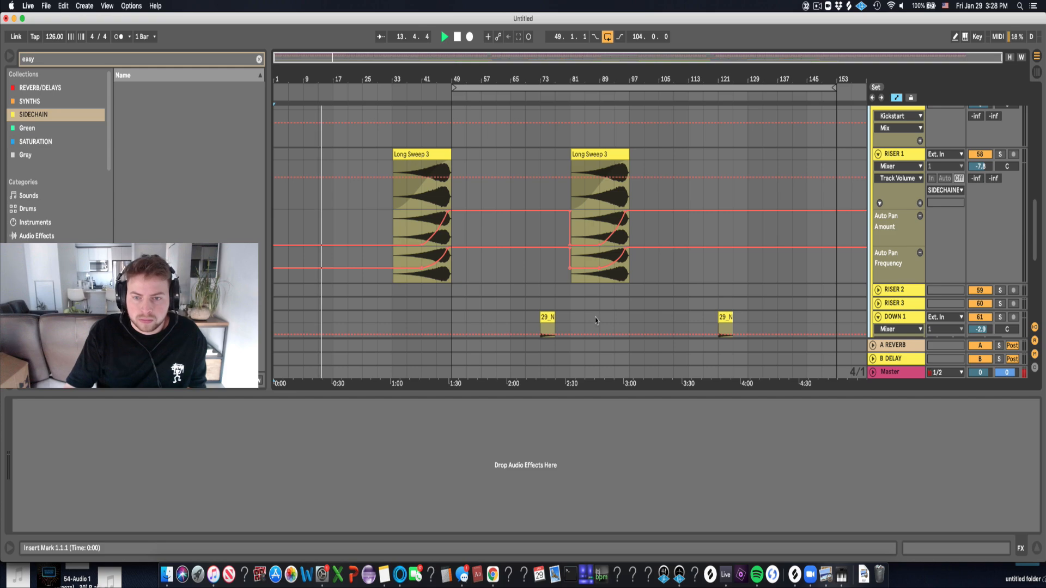
pyautogui.click(547, 323)
pyautogui.click(334, 323)
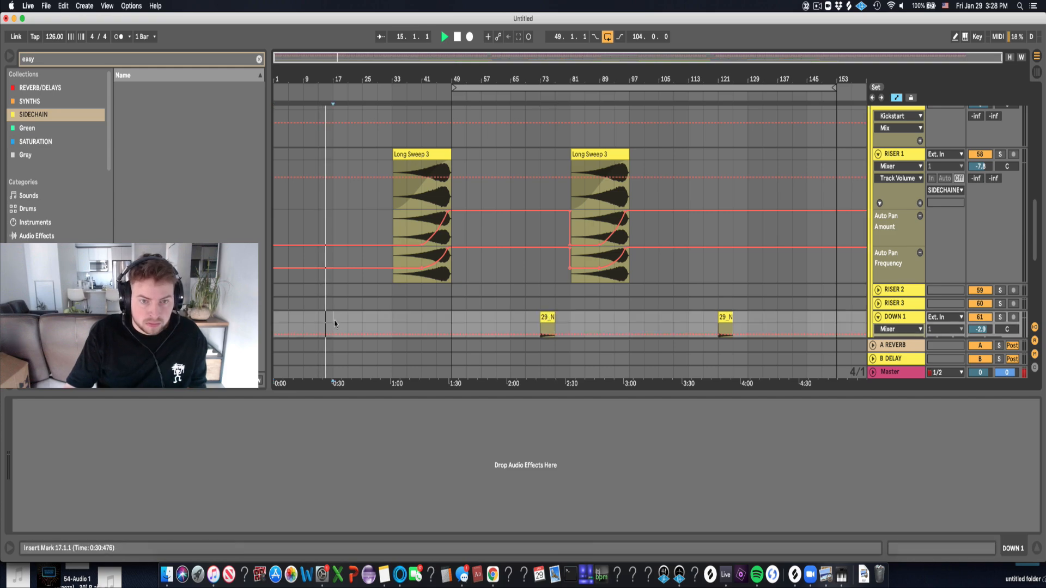
pyautogui.press('super+v')
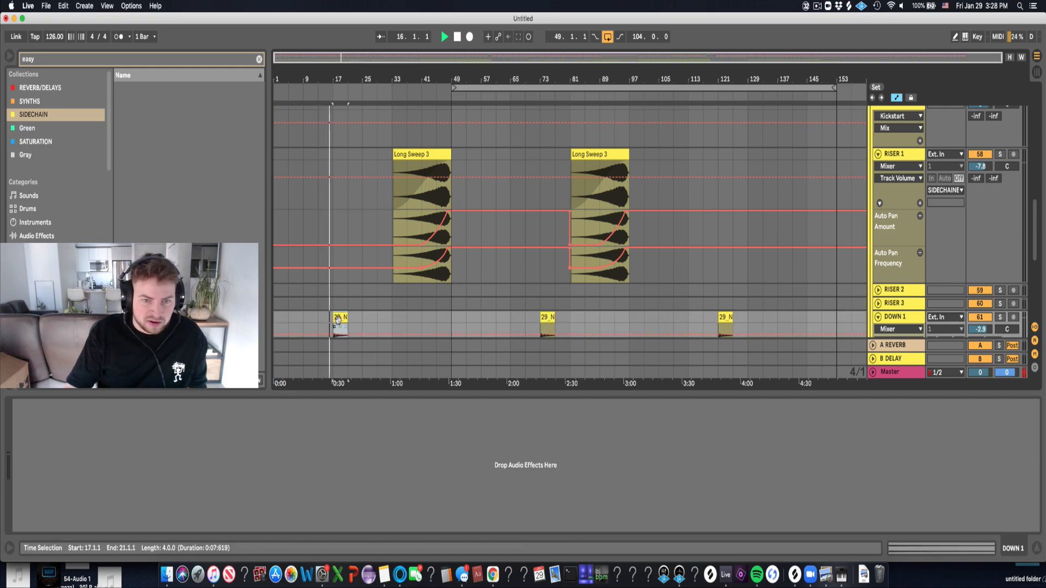
pyautogui.scroll(-1, 350, 326)
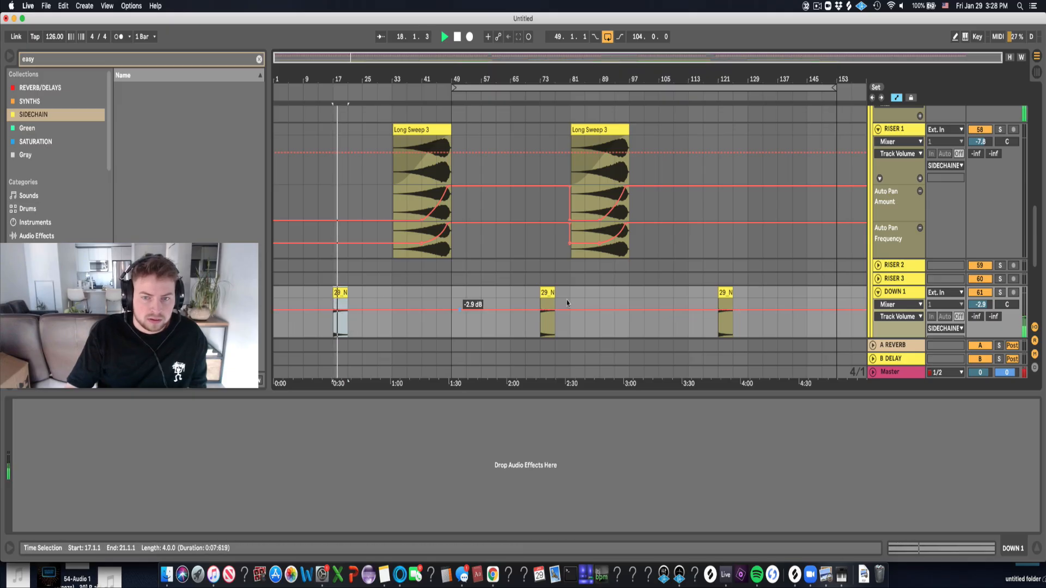
pyautogui.scroll(10, 370, 287)
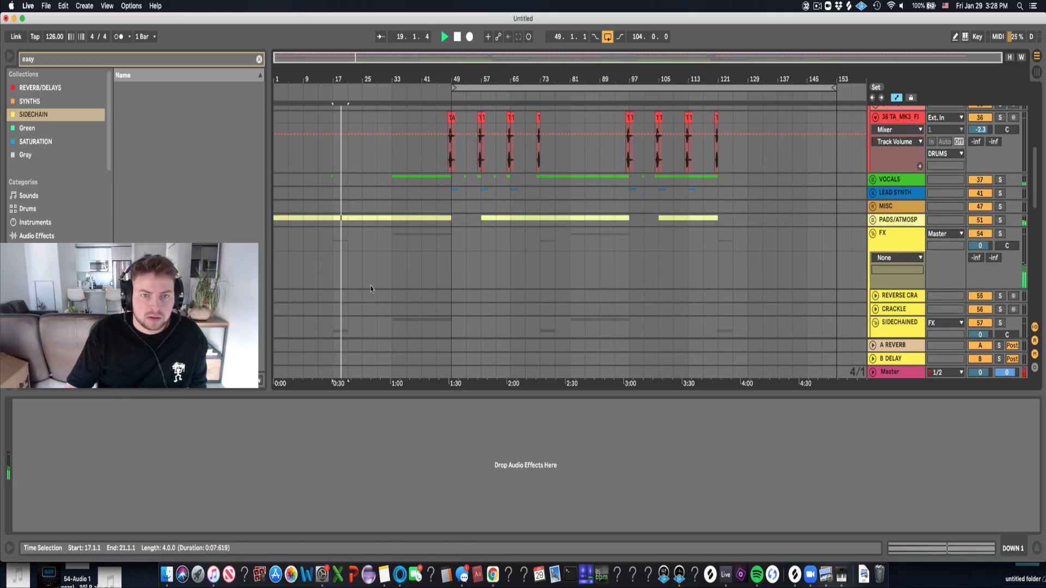
pyautogui.scroll(5, 371, 289)
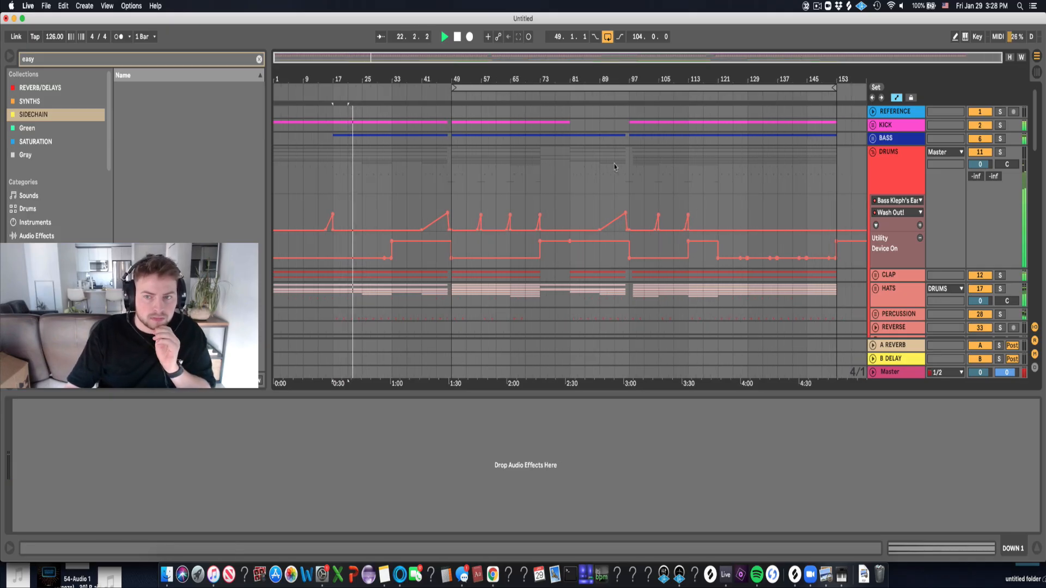
pyautogui.click(873, 152)
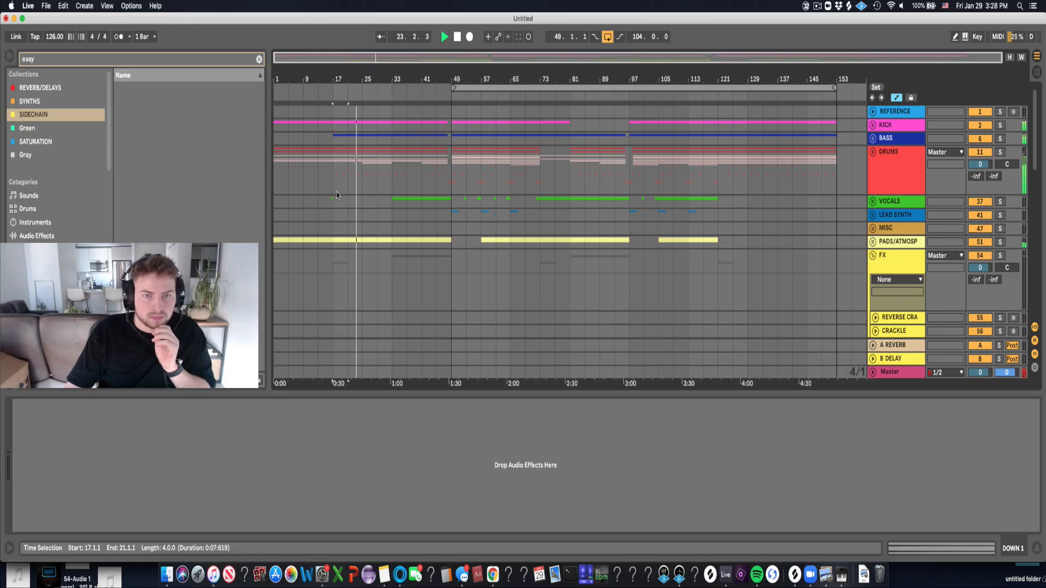
pyautogui.scroll(3, 355, 164)
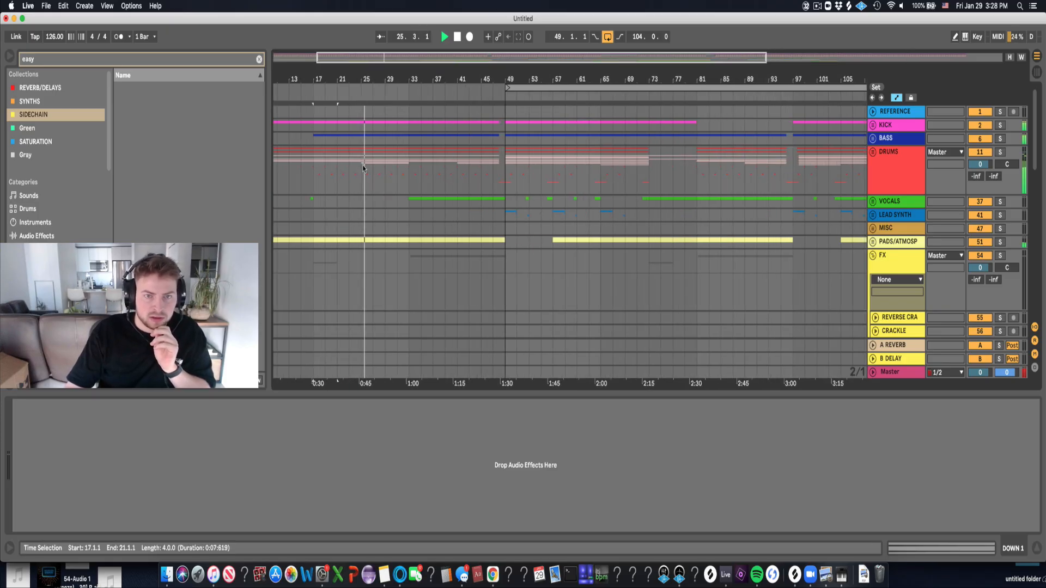
pyautogui.click(872, 152)
# Raise the SHAKER track's volume to -7.7 dB, set its EQ Eight band 4 to 6.81 kHz and -1.36 dB, and fold the LOOPS group.
pyautogui.scroll(-4, 861, 189)
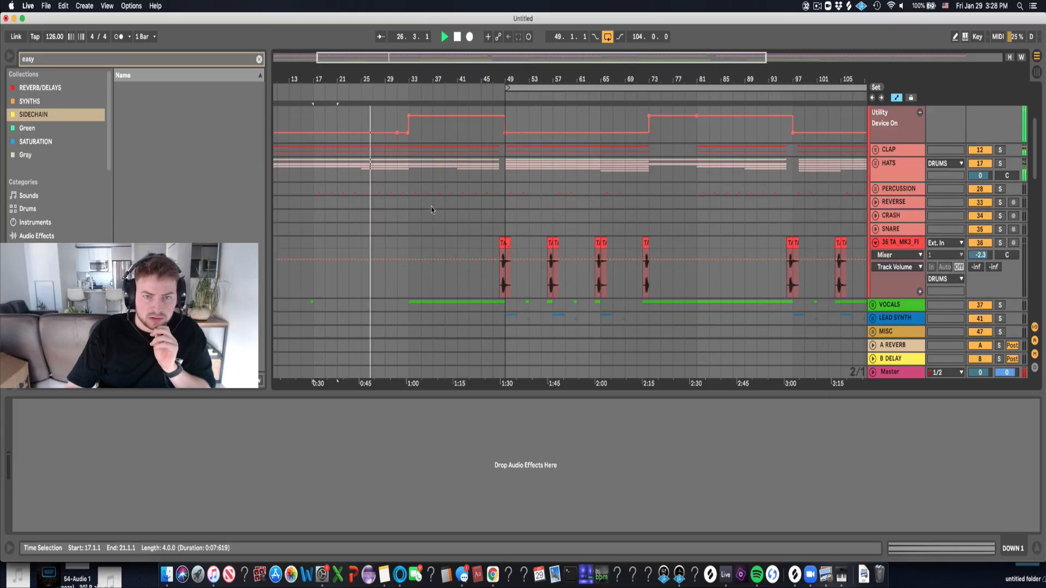
pyautogui.scroll(-6, 785, 224)
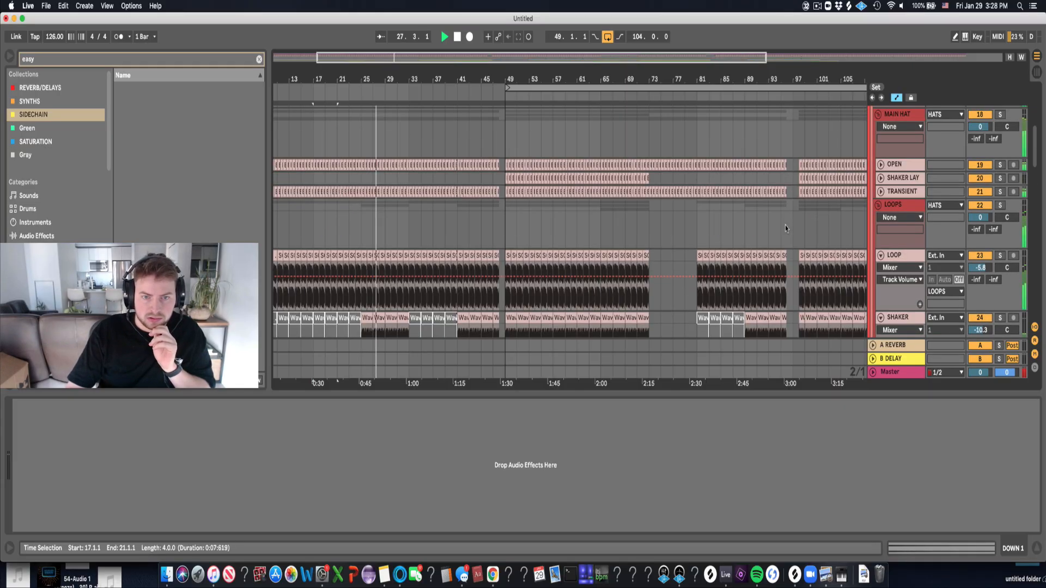
pyautogui.moveTo(981, 253); pyautogui.dragTo(980, 242)
pyautogui.click(913, 242)
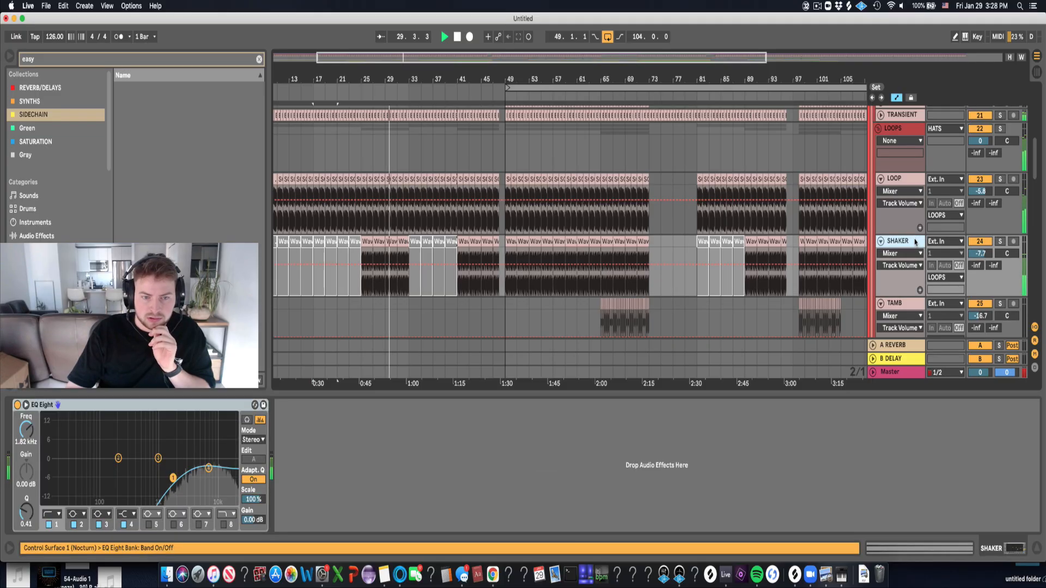
pyautogui.moveTo(209, 467)
pyautogui.mouseDown()
pyautogui.moveTo(208, 444)
pyautogui.moveTo(206, 463)
pyautogui.mouseUp()
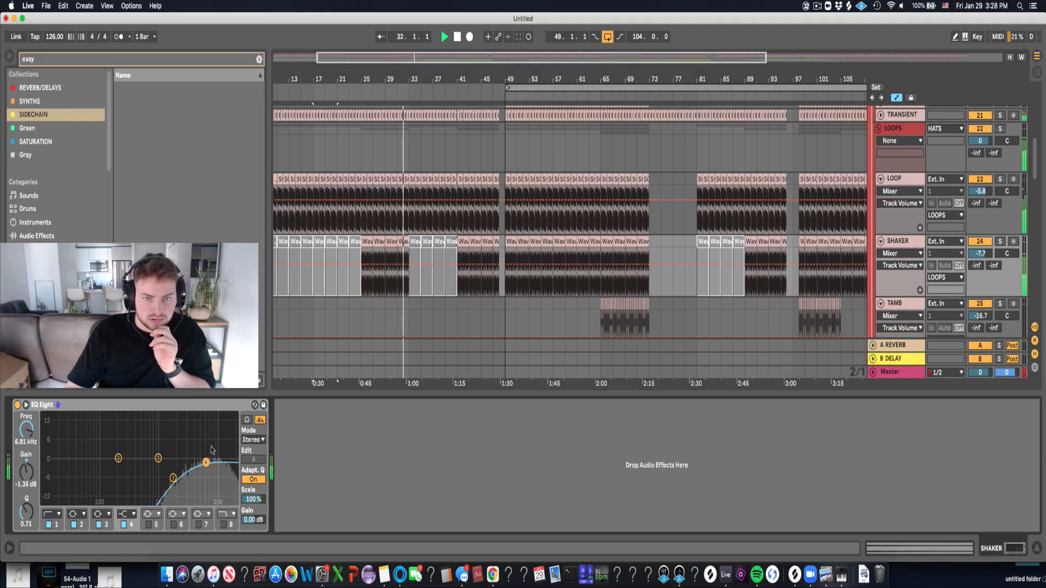
pyautogui.click(879, 131)
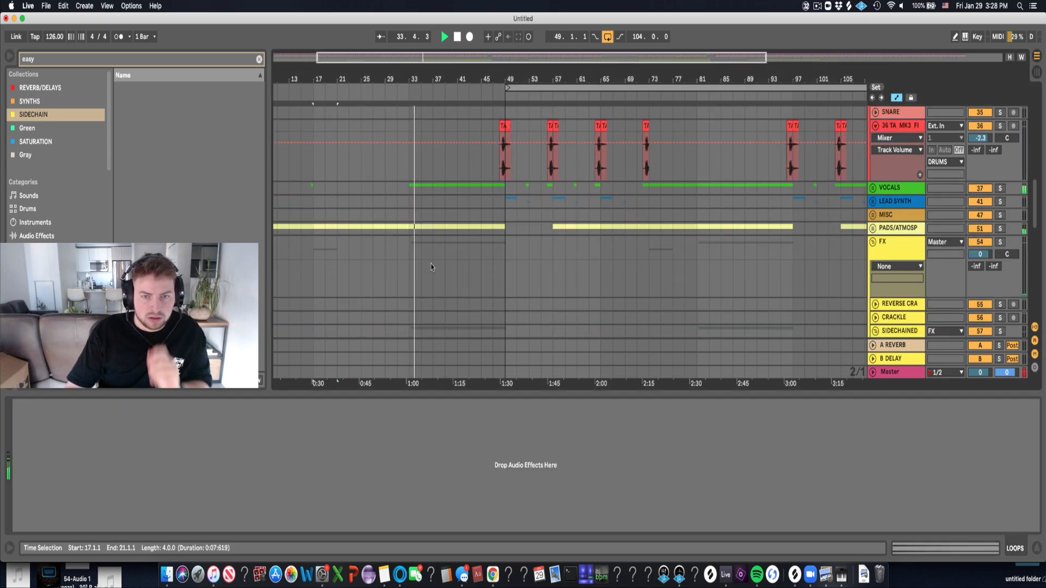
# Copy the downlifter clip at bar 17 on the DOWN 1 track to bar 33 and play from there.
pyautogui.scroll(-10, 414, 266)
pyautogui.scroll(-6, 409, 251)
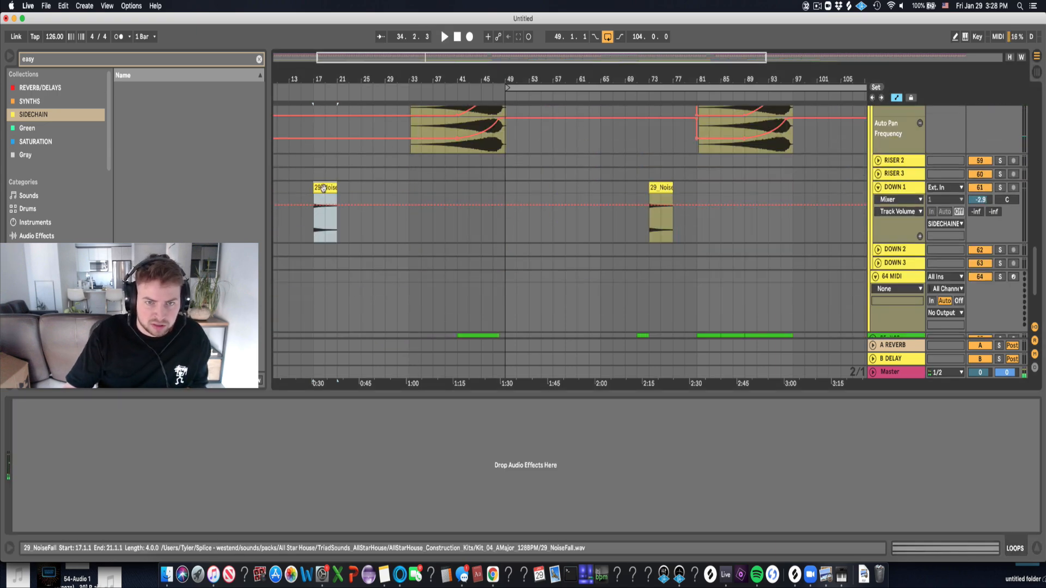
pyautogui.click(409, 184)
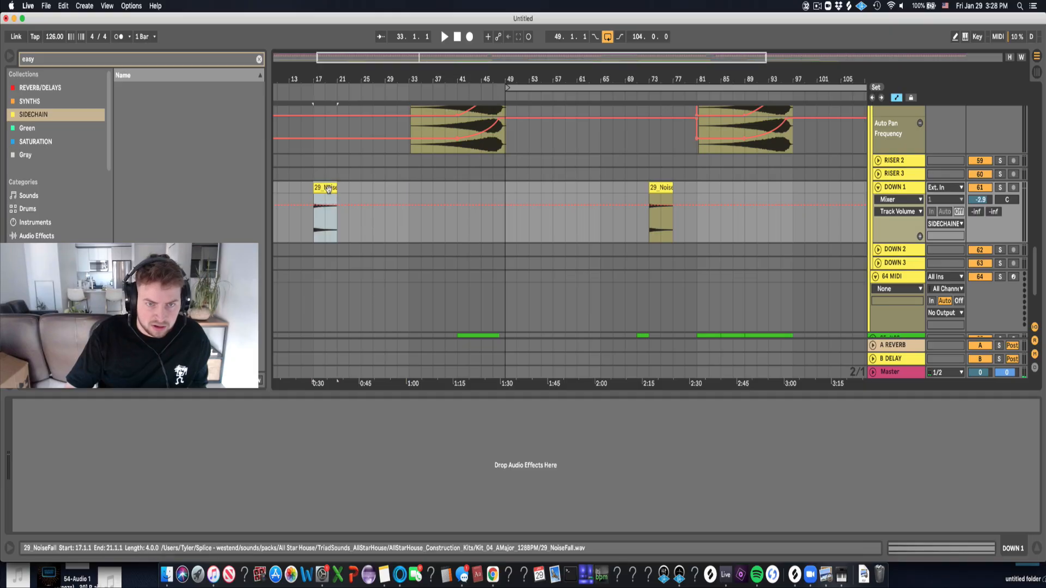
pyautogui.press('super+v')
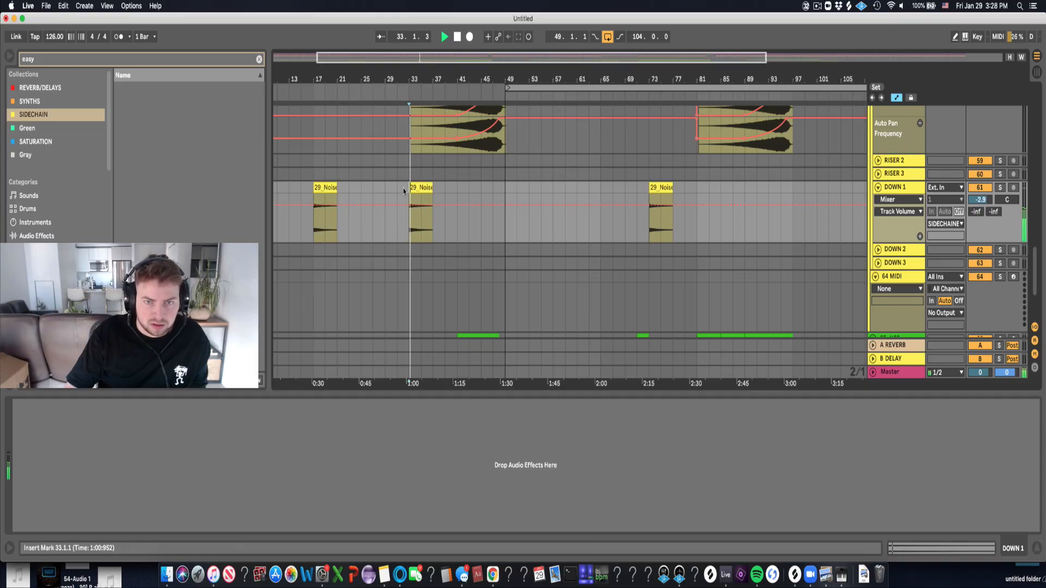
pyautogui.scroll(-5, 404, 191)
pyautogui.scroll(5, 404, 191)
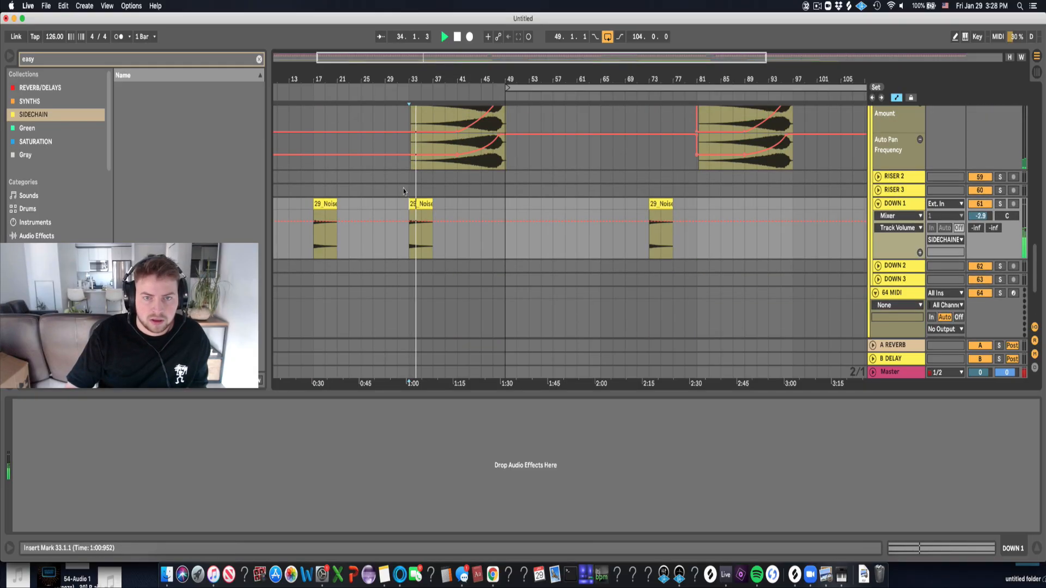
# Fold the FX group, then the SUPPLEMENT and HATS groups within the drums.
pyautogui.scroll(5, 731, 216)
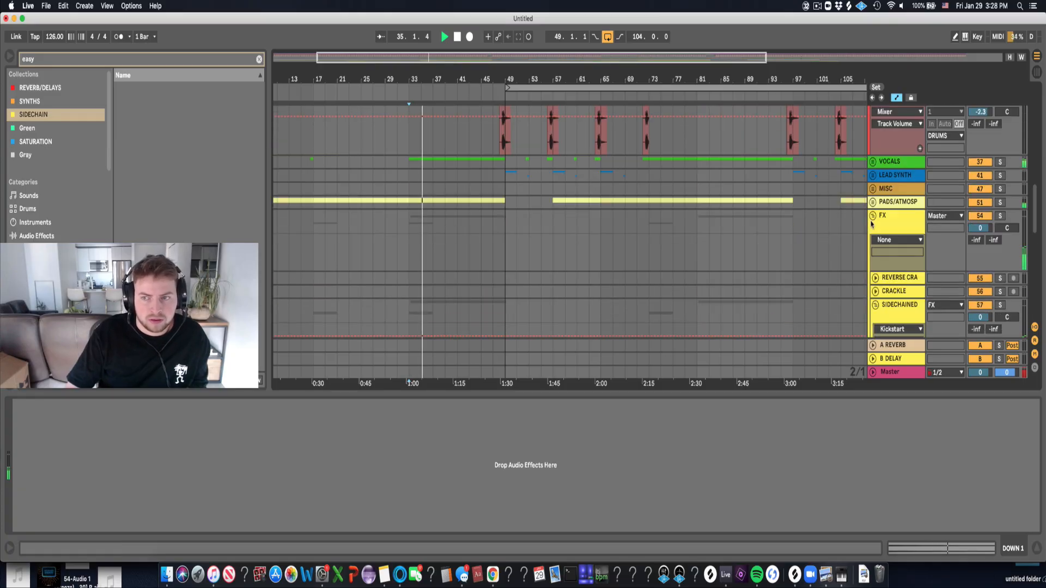
pyautogui.scroll(15, 872, 223)
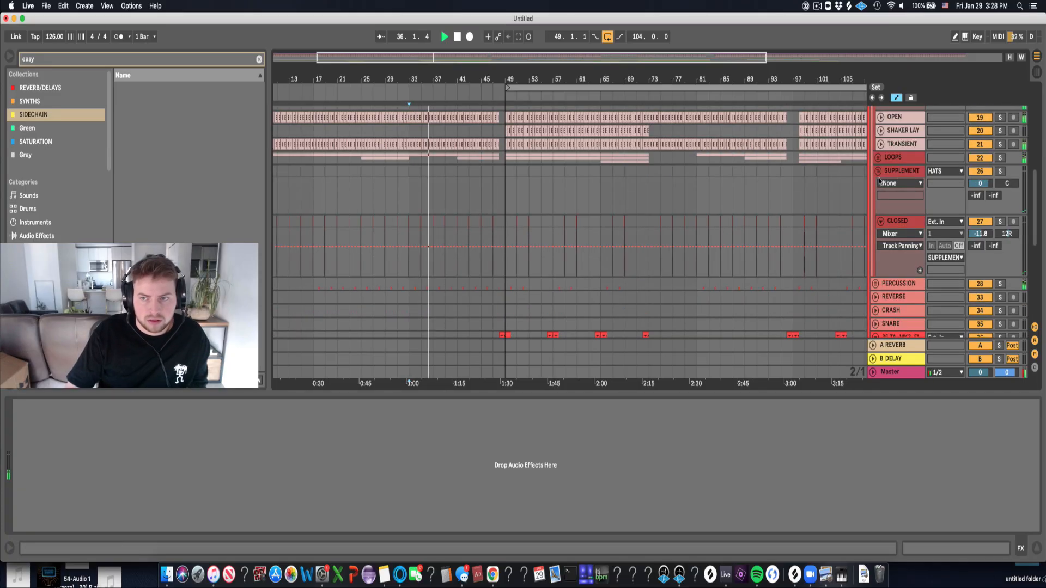
pyautogui.click(875, 172)
pyautogui.scroll(5, 873, 172)
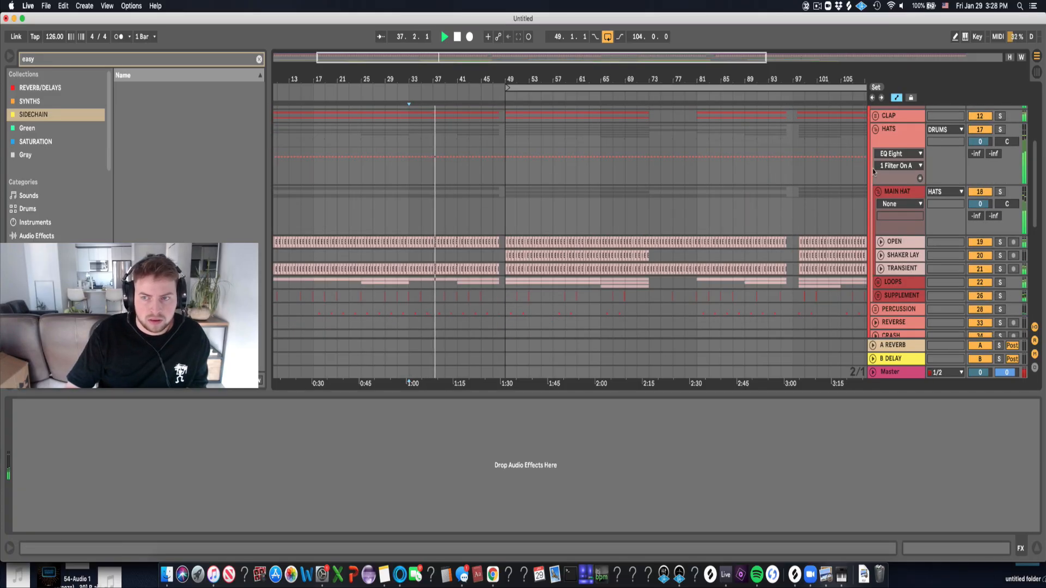
pyautogui.click(875, 129)
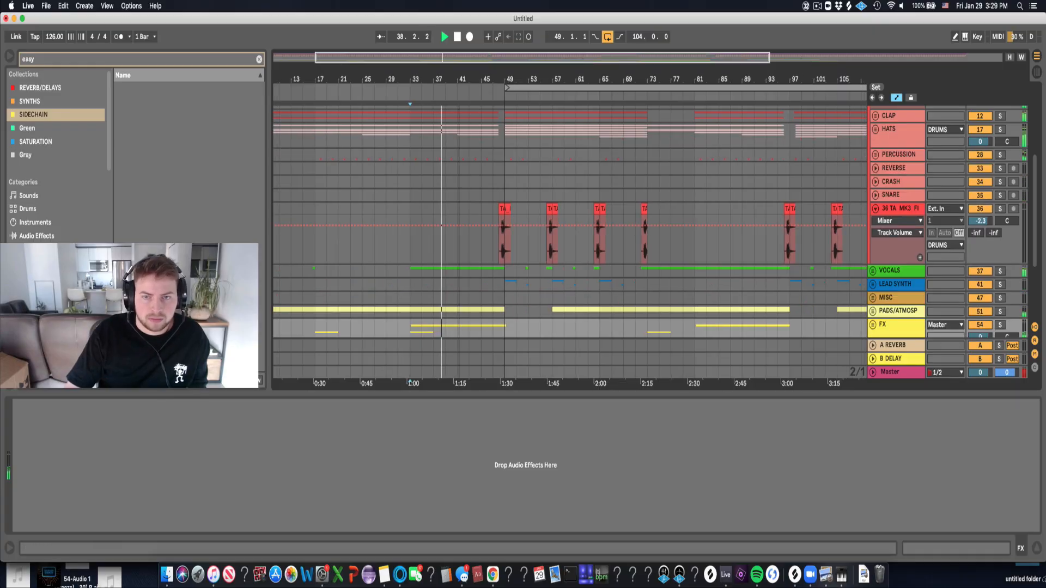
# Rename the 65 dt02 snare track to SNARE ROLL and leave it folded.
pyautogui.press('-')
pyautogui.scroll(-2, 440, 164)
pyautogui.moveTo(440, 87); pyautogui.dragTo(512, 176)
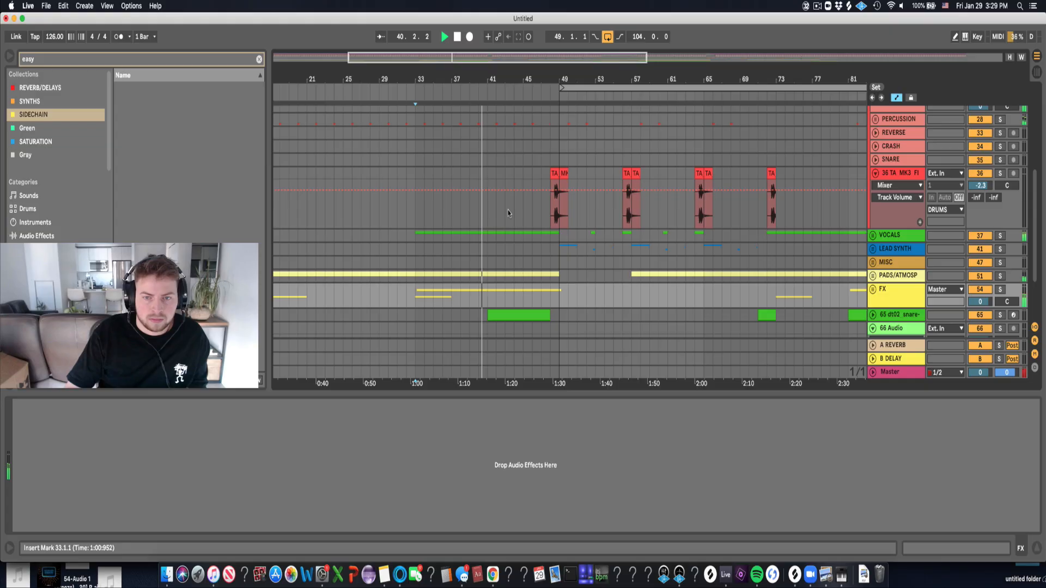
pyautogui.scroll(2, 509, 213)
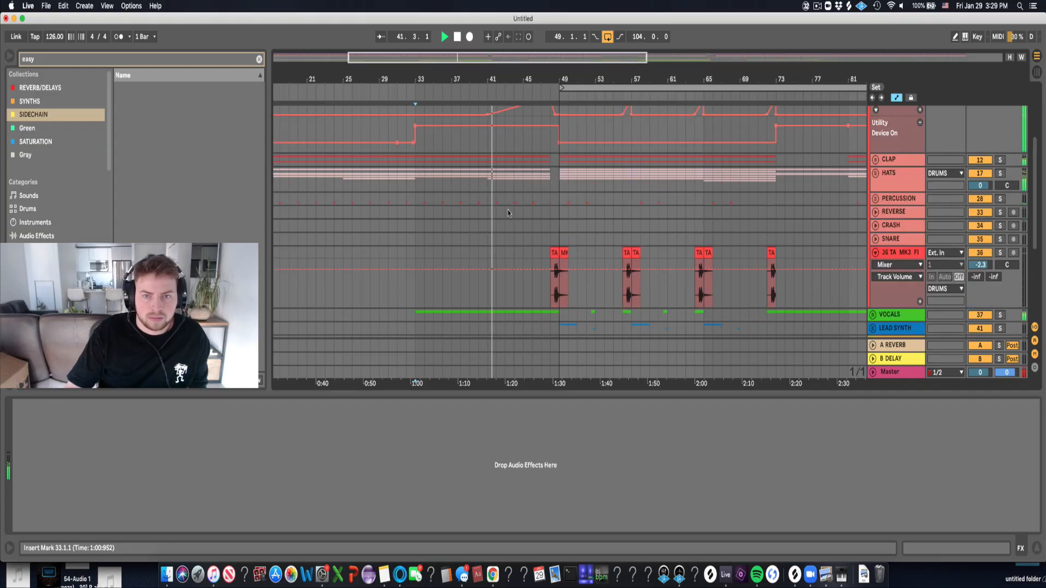
pyautogui.scroll(-4, 508, 212)
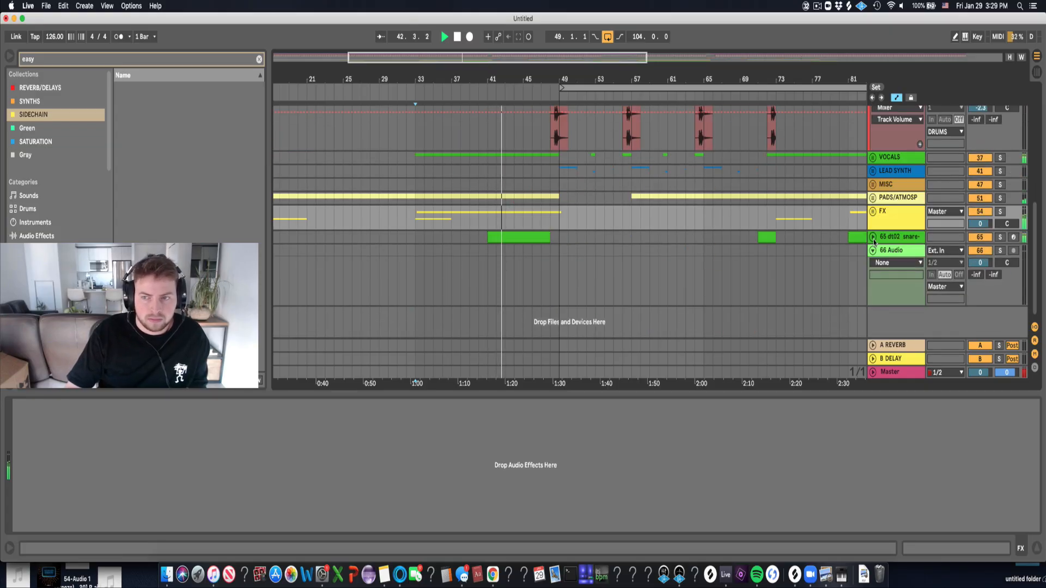
pyautogui.click(872, 237)
pyautogui.click(899, 237)
pyautogui.write('SNARE R')
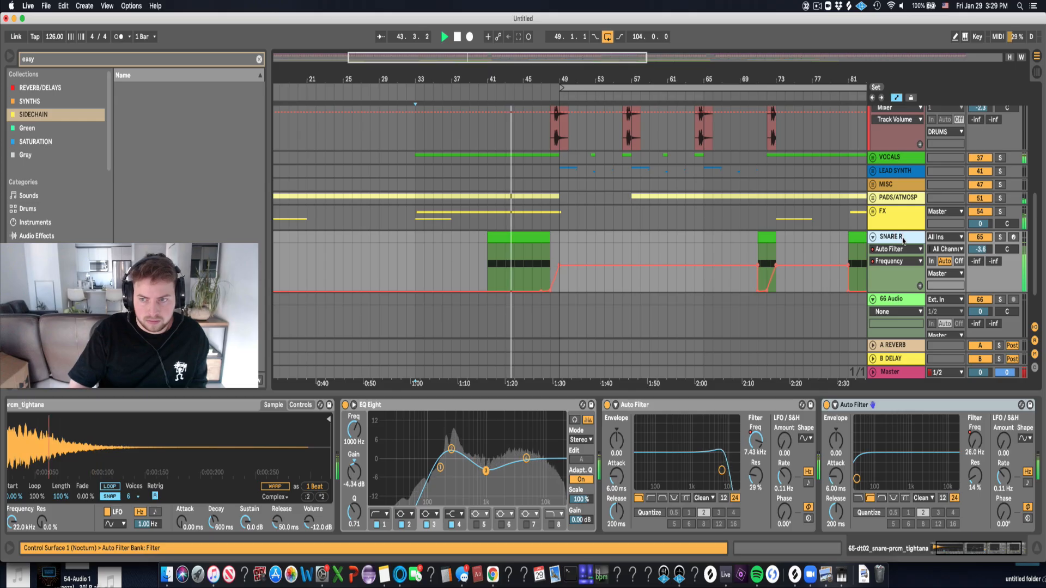
pyautogui.write('OLL')
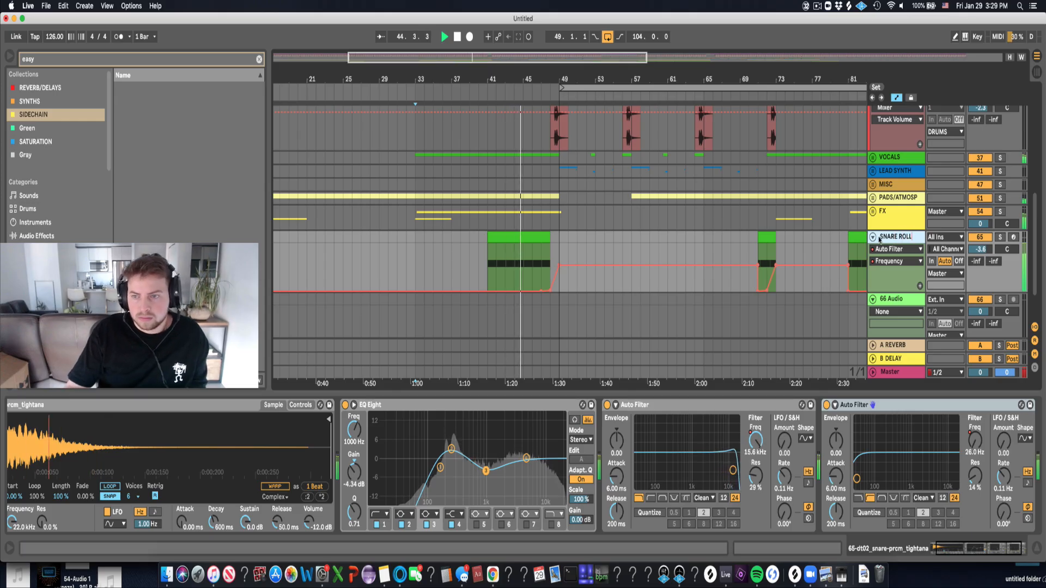
pyautogui.click(872, 236)
# Extend the arrangement loop to span bars 1 to 153 while playback continues.
pyautogui.click(891, 250)
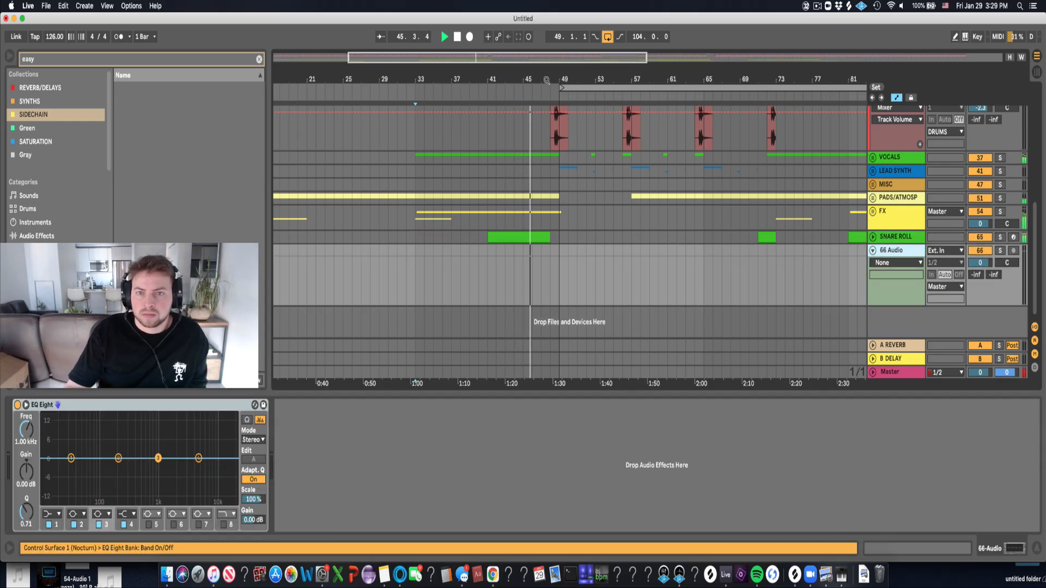
pyautogui.moveTo(546, 80); pyautogui.dragTo(248, 104)
pyautogui.scroll(5, 518, 128)
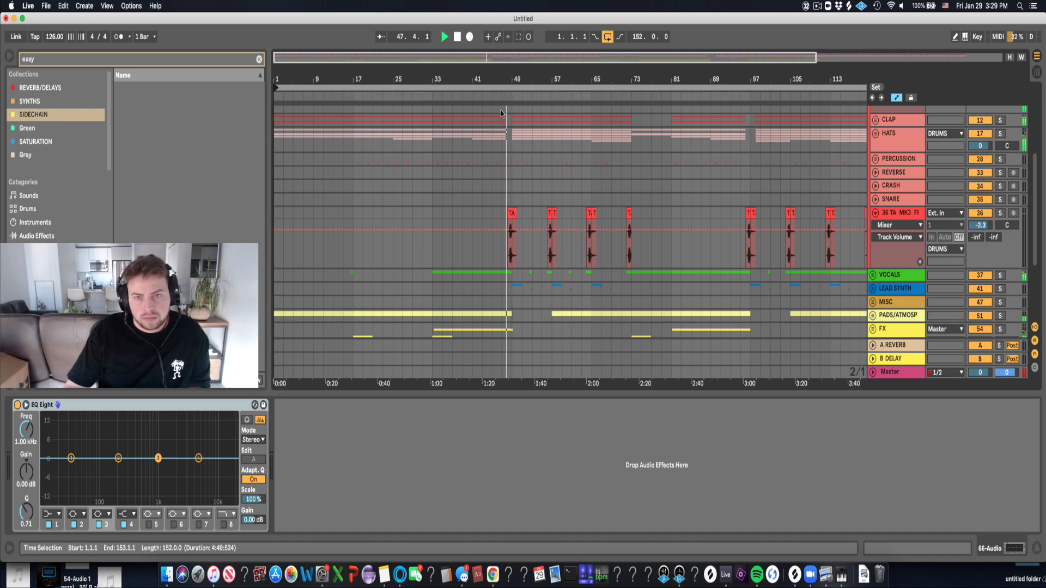
pyautogui.scroll(5, 502, 112)
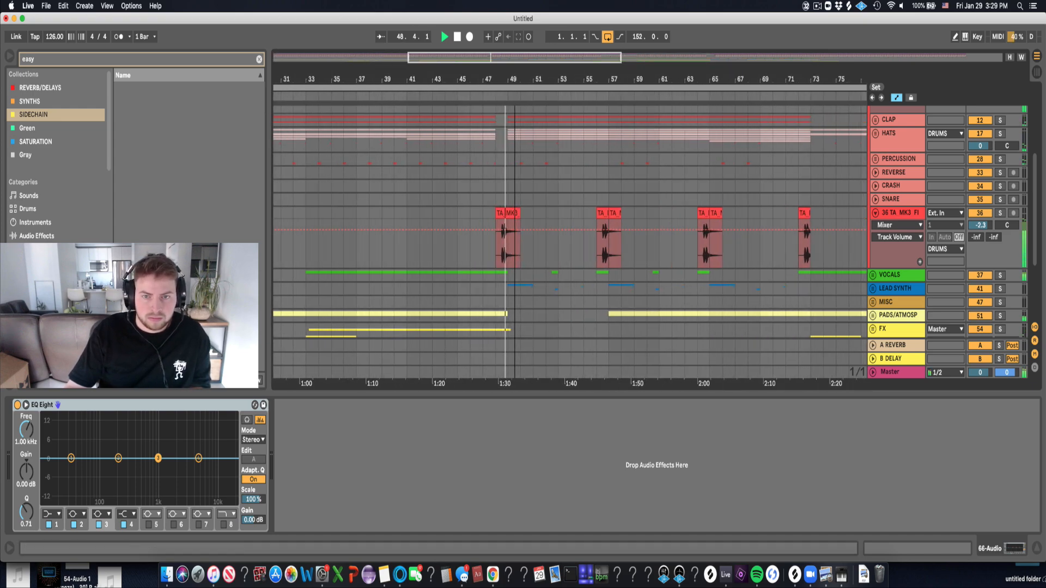
pyautogui.moveTo(514, 98); pyautogui.dragTo(514, 109)
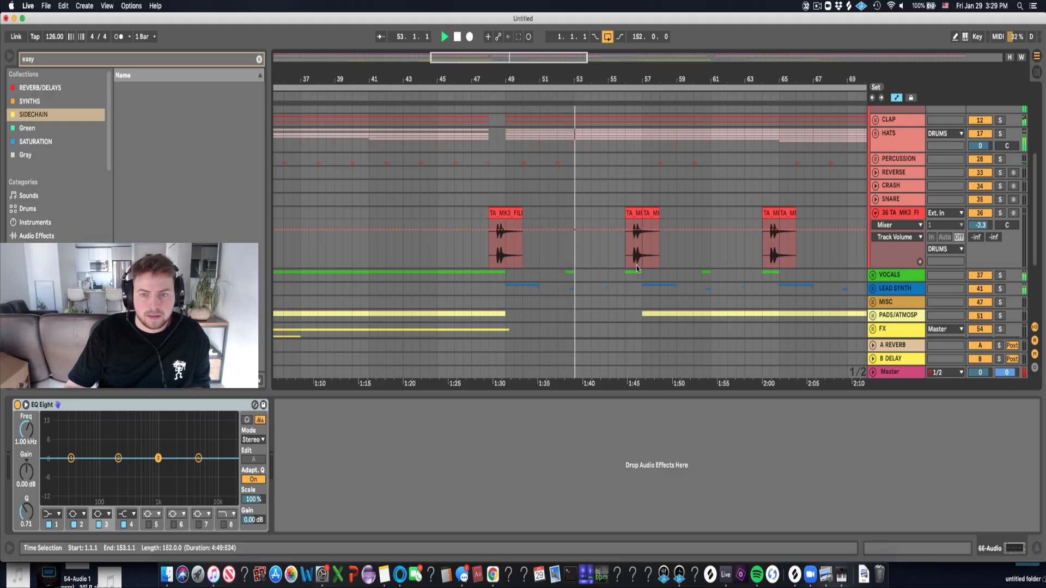
# Unfold the LEAD SYNTH group to show its tracks and fold the 36 TA MK3 drum fill track.
pyautogui.scroll(-2, 655, 263)
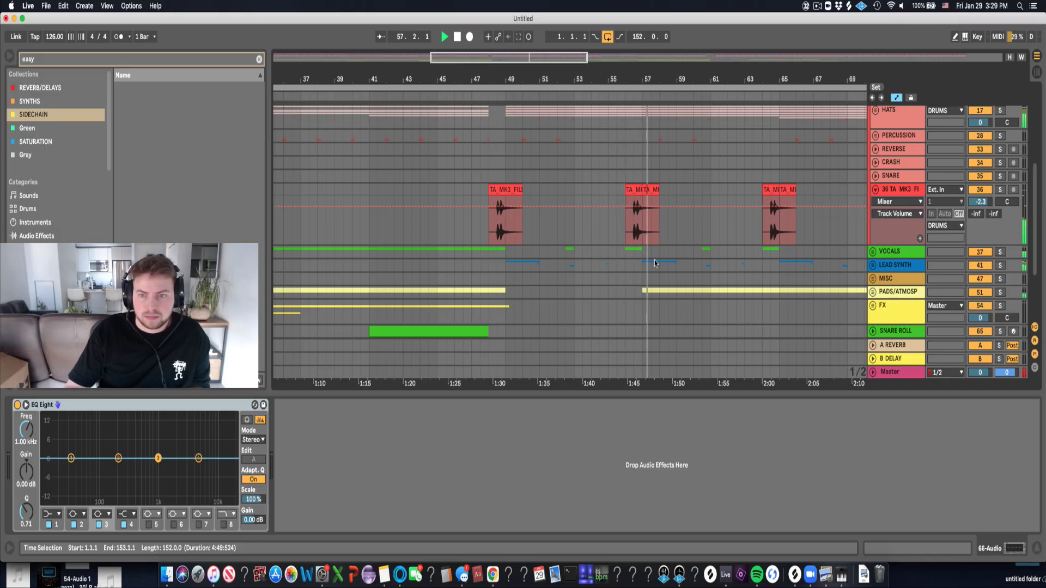
pyautogui.click(872, 265)
pyautogui.scroll(-3, 873, 251)
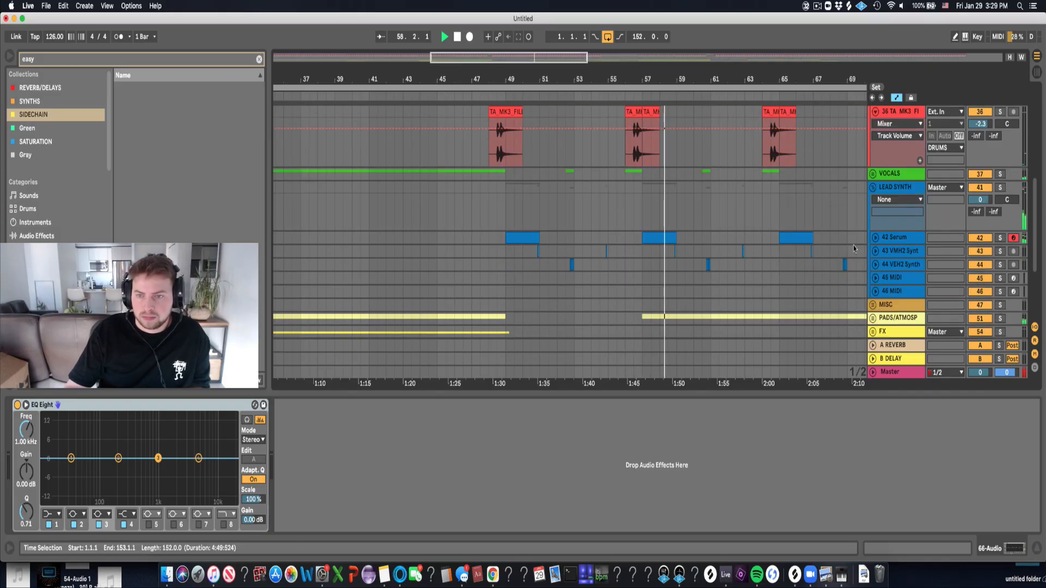
pyautogui.click(874, 238)
pyautogui.click(874, 240)
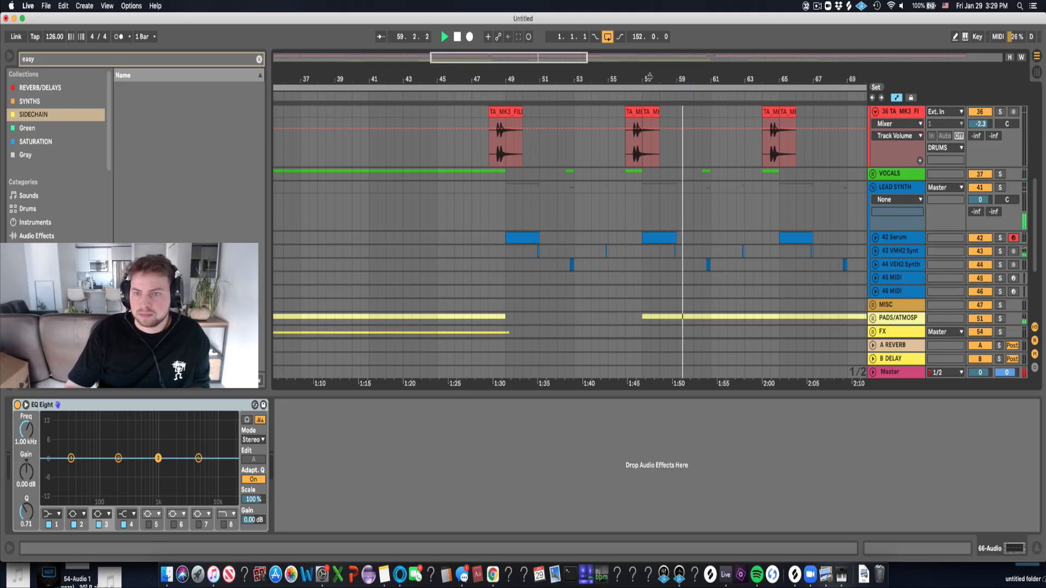
pyautogui.scroll(3, 618, 187)
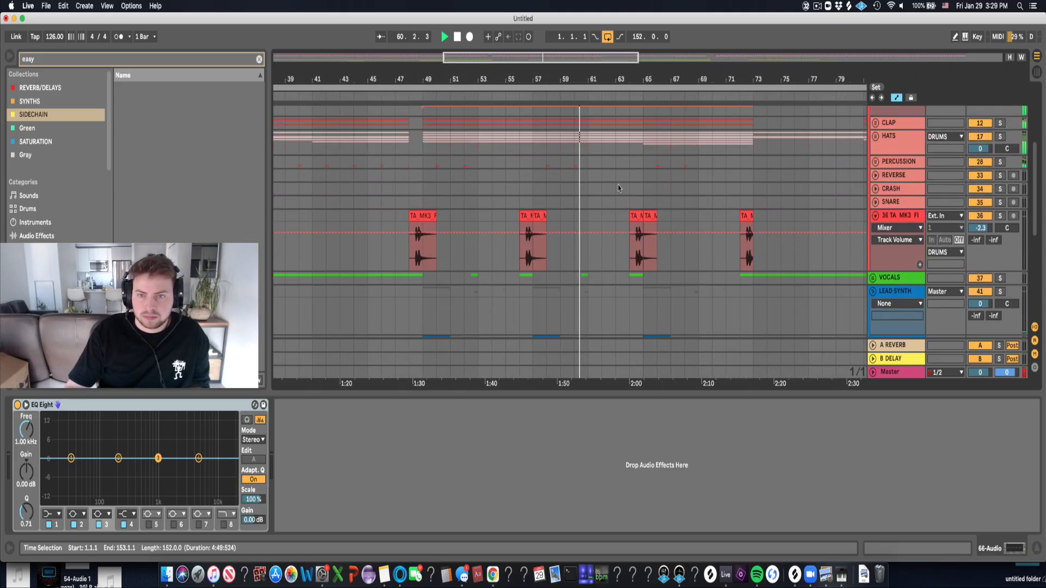
pyautogui.scroll(2, 618, 188)
pyautogui.click(875, 216)
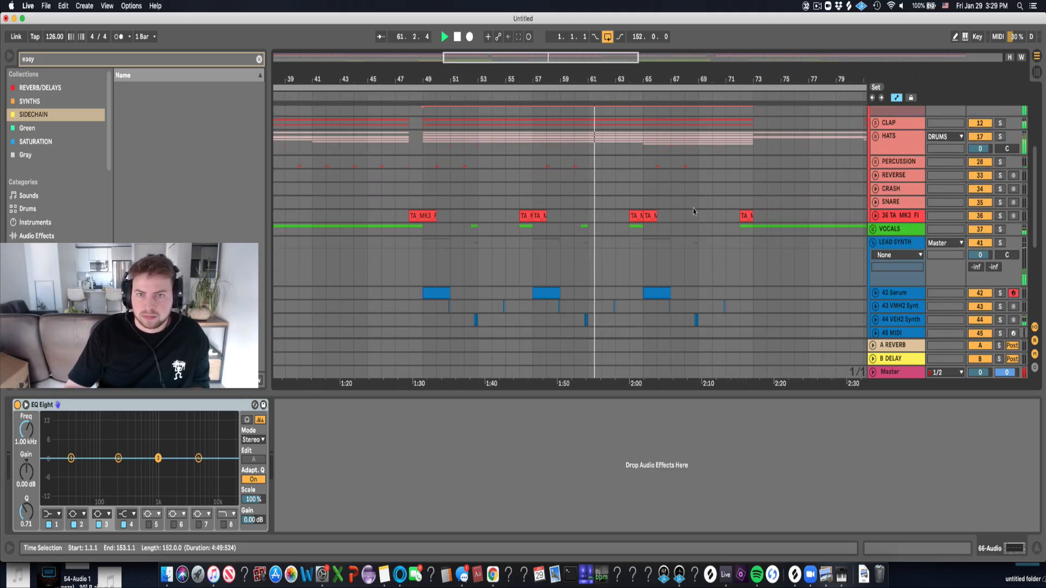
# Raise the peak of the DRUMS group's Wash Out! automation at bar 65 and keep playing towards bar 73.
pyautogui.scroll(3, 693, 212)
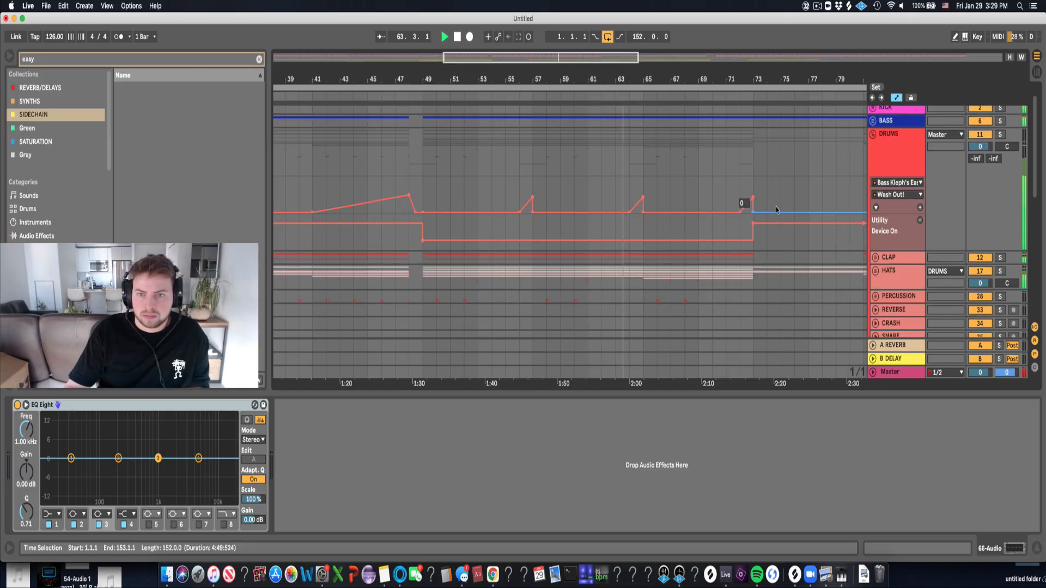
pyautogui.scroll(4, 744, 206)
pyautogui.moveTo(642, 213); pyautogui.dragTo(644, 195)
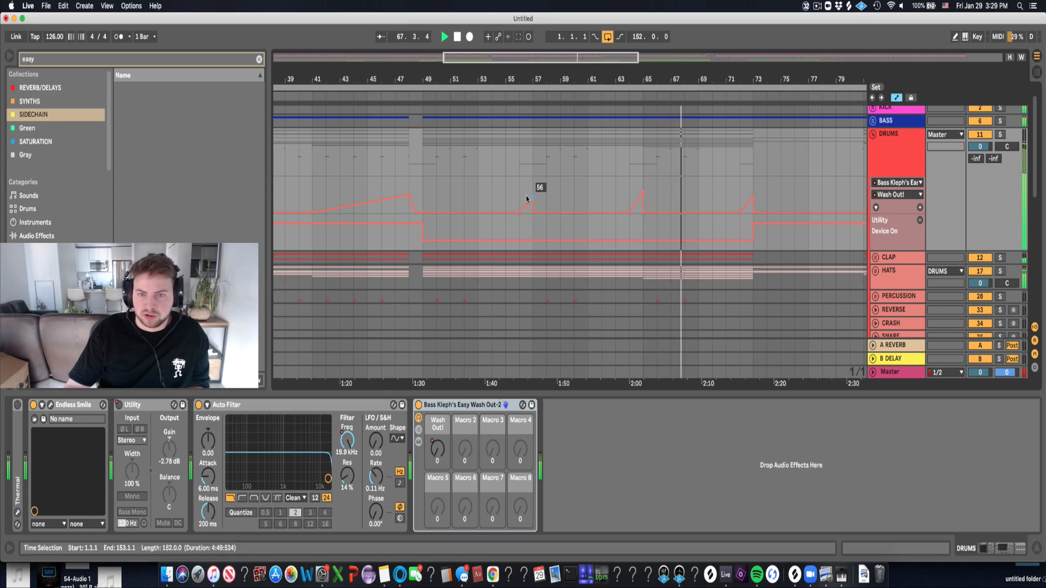
pyautogui.scroll(-2, 727, 220)
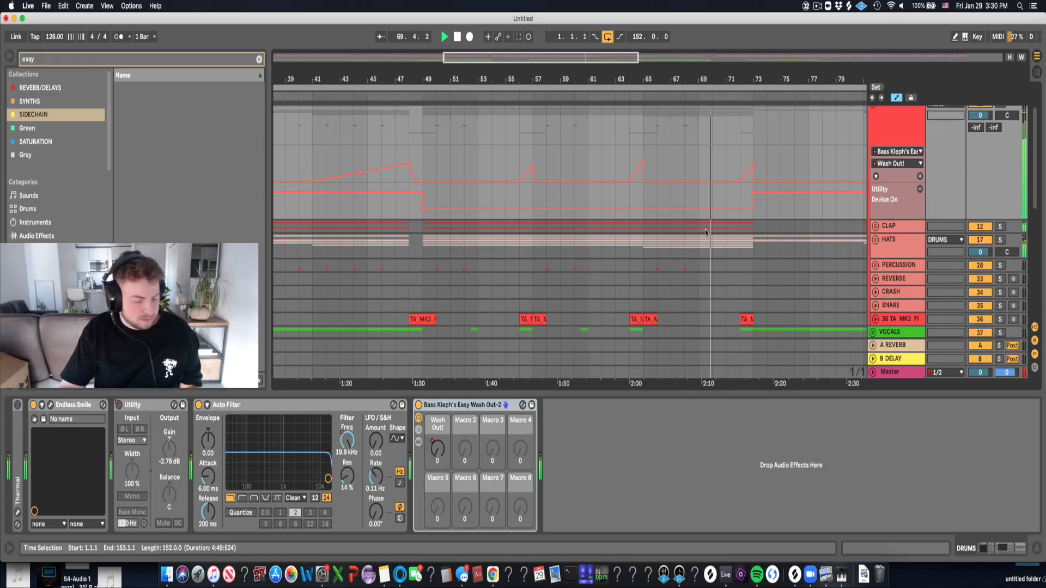
pyautogui.moveTo(725, 82); pyautogui.dragTo(688, 79)
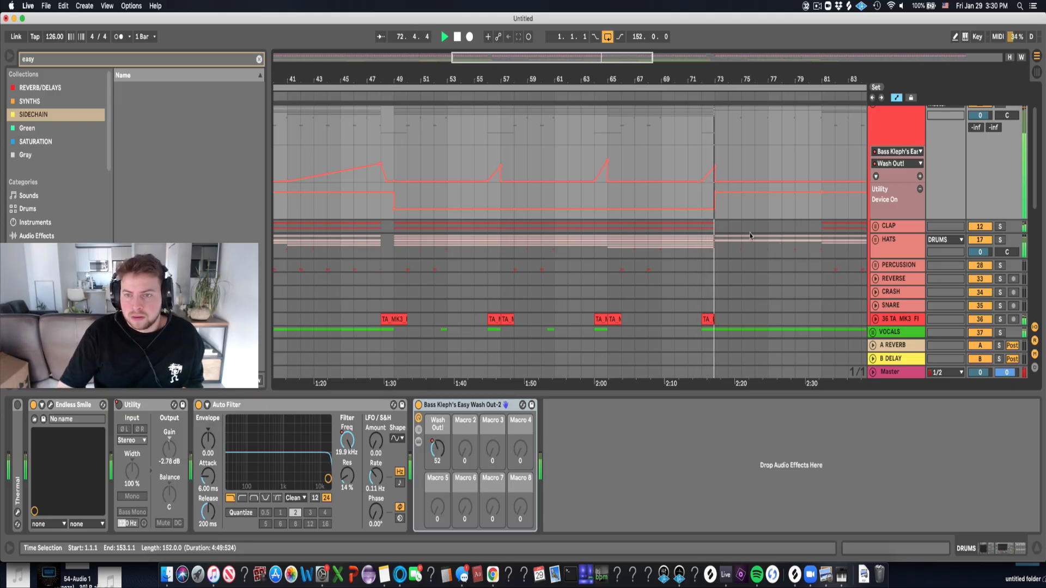
# Unfold the VOCALS group, show the MAIN track's Auto Filter Frequency automation and raise its low point at bar 73.
pyautogui.scroll(-5, 746, 234)
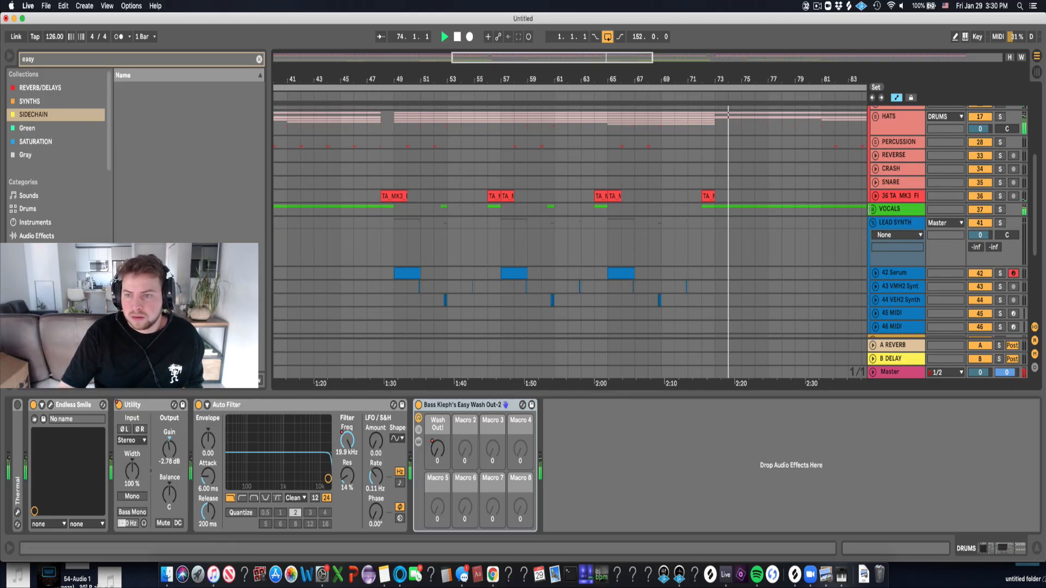
pyautogui.click(873, 209)
pyautogui.scroll(-3, 798, 257)
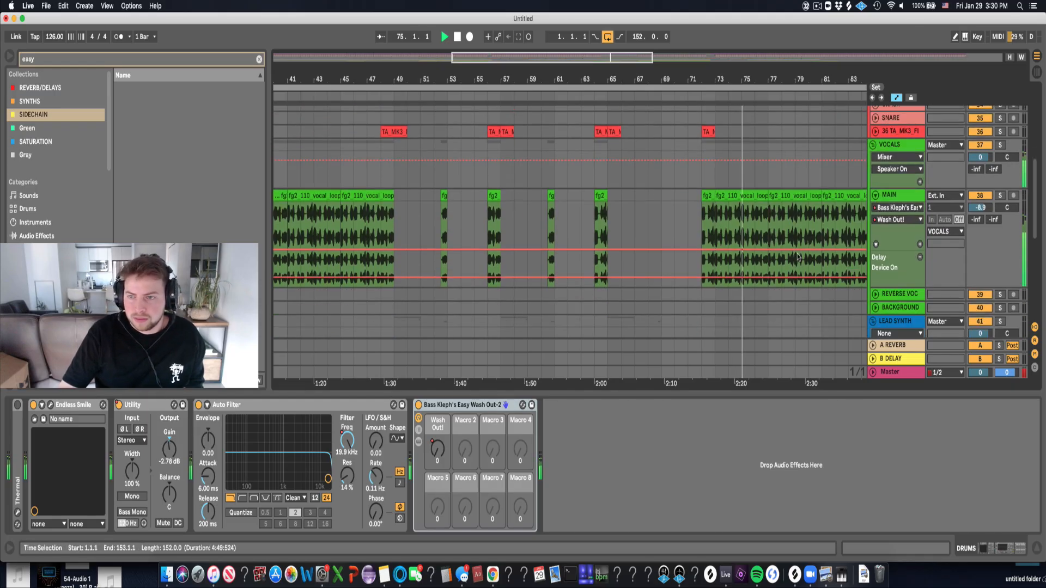
pyautogui.click(897, 219)
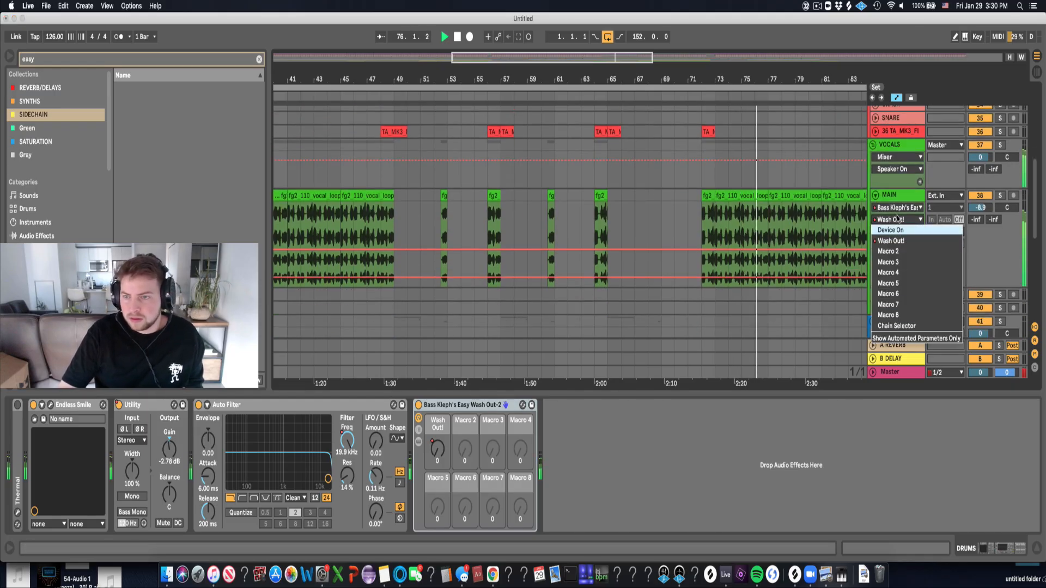
pyautogui.click(899, 208)
pyautogui.click(899, 208)
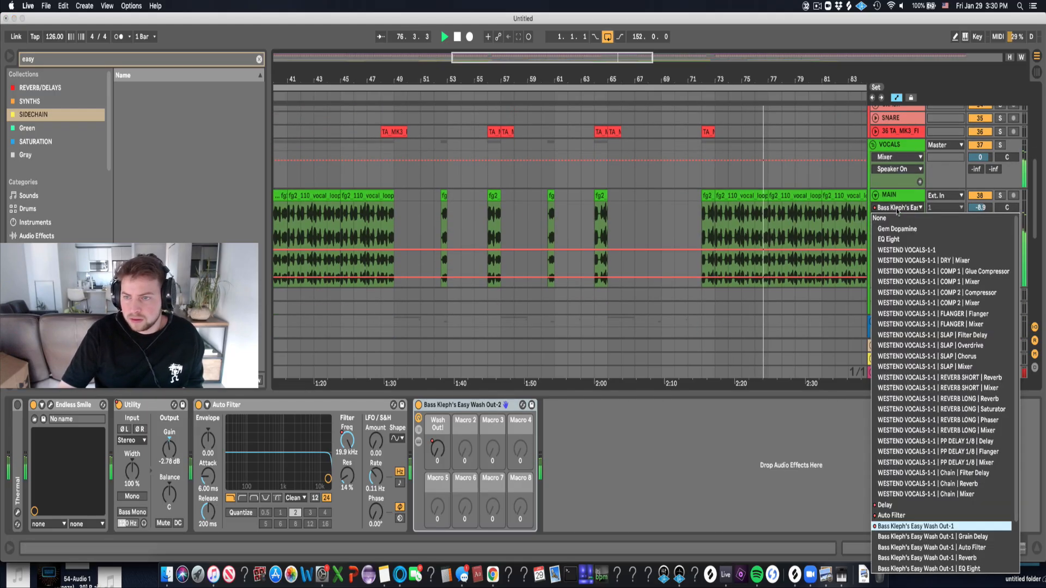
pyautogui.click(891, 516)
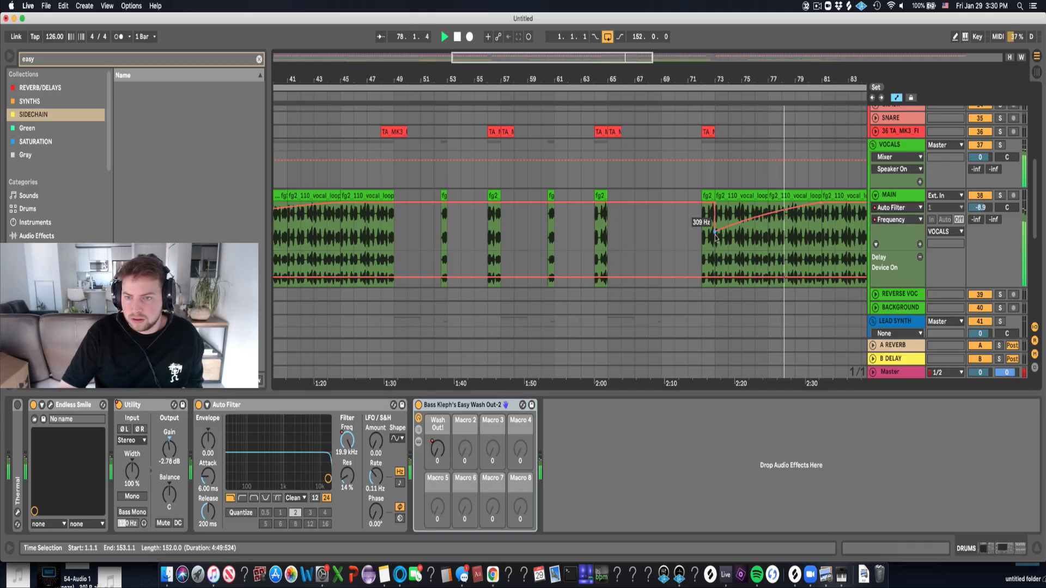
pyautogui.moveTo(715, 237); pyautogui.dragTo(714, 229)
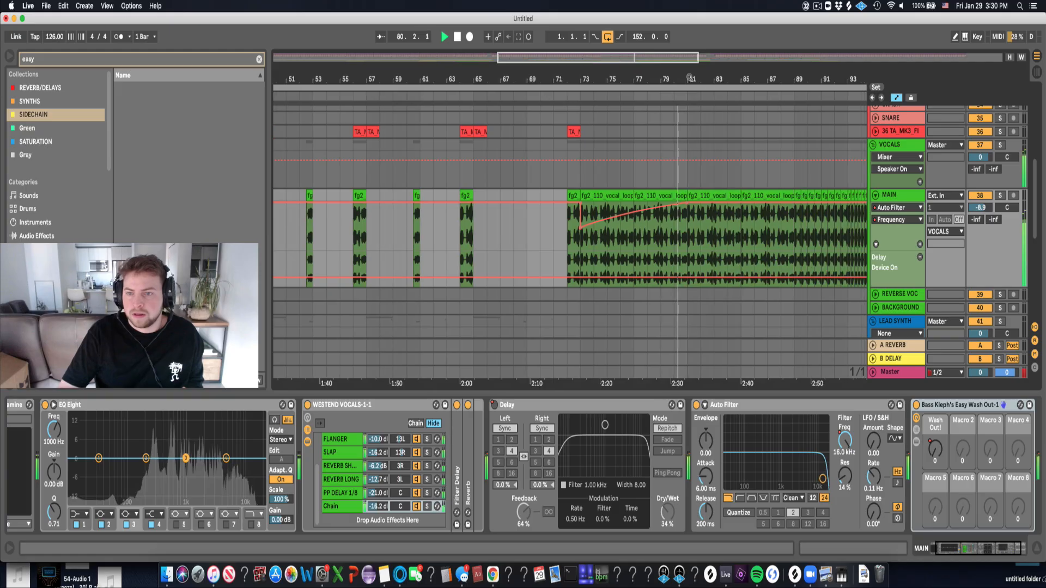
# Fold the VOCALS and LEAD SYNTH groups while playback continues through the second breakdown.
pyautogui.click(873, 144)
pyautogui.scroll(-3, 779, 226)
pyautogui.scroll(1, 772, 232)
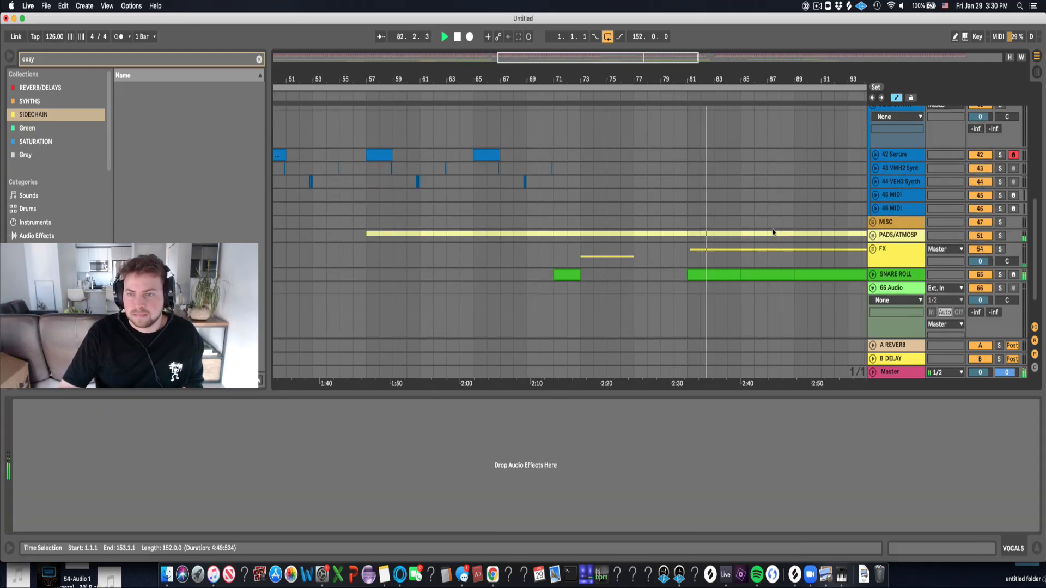
pyautogui.scroll(5, 772, 232)
pyautogui.scroll(2, 773, 232)
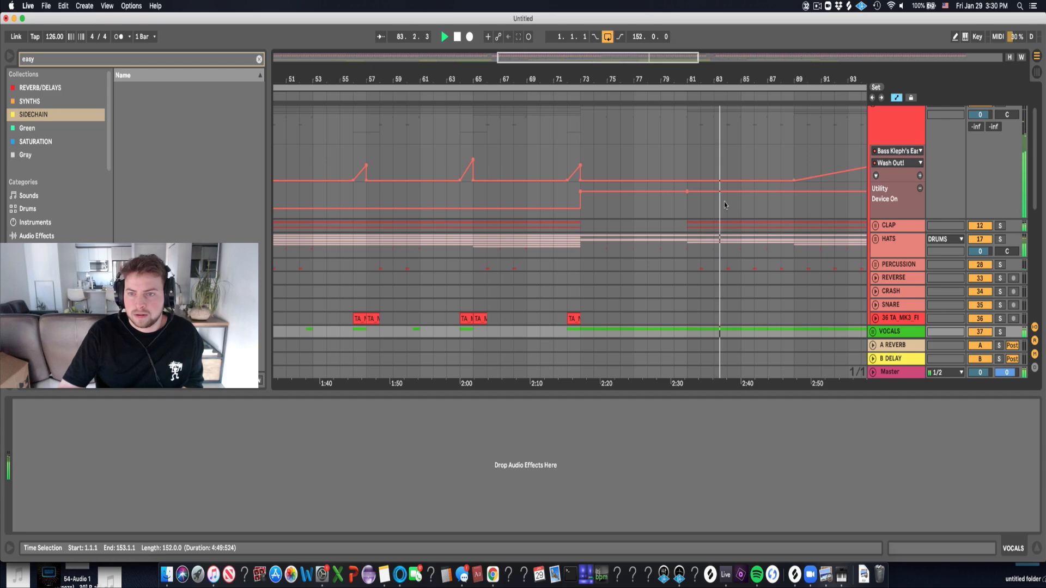
pyautogui.moveTo(711, 80); pyautogui.dragTo(632, 61)
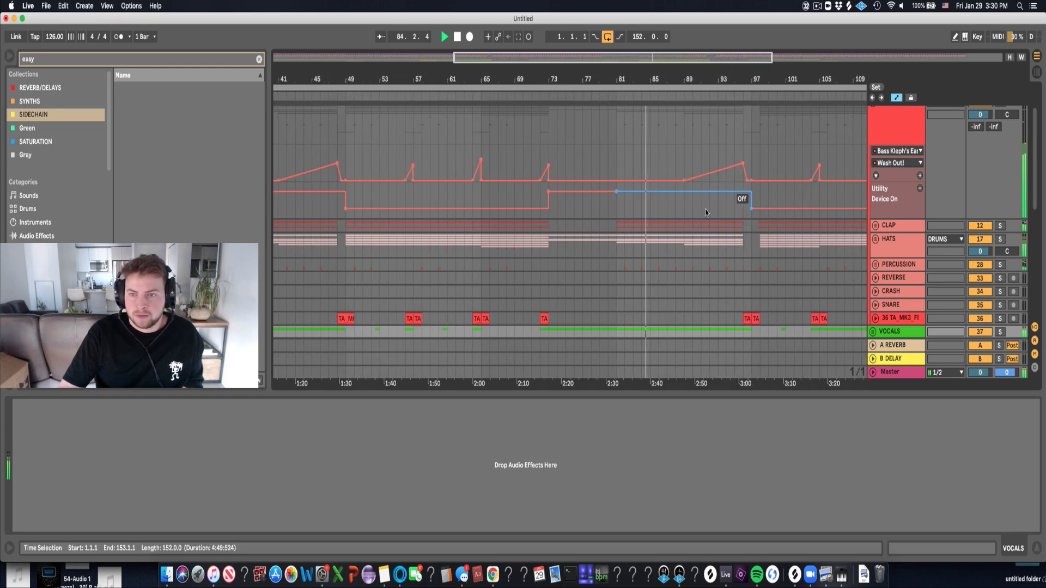
pyautogui.scroll(-4, 724, 252)
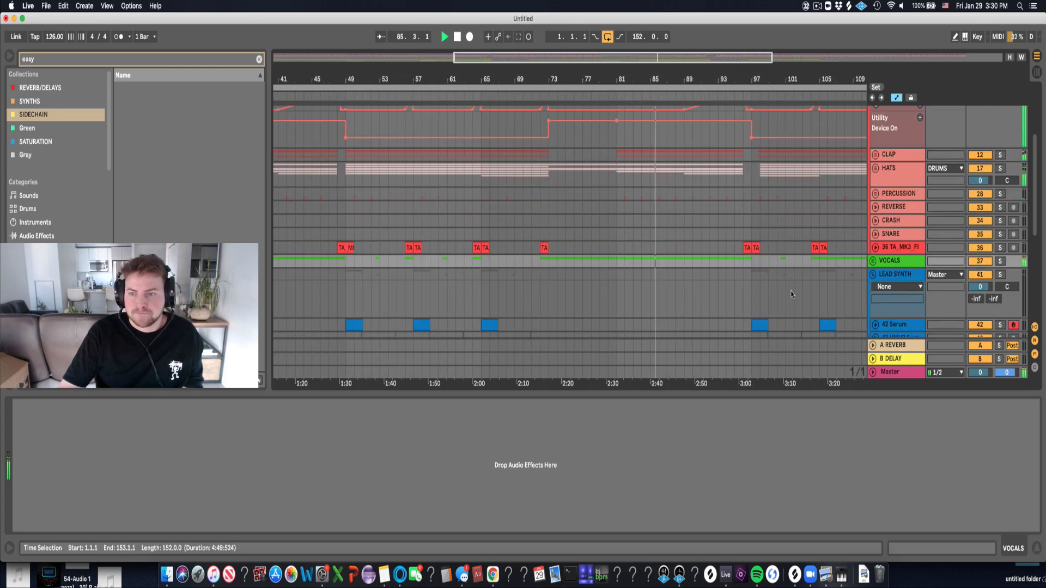
pyautogui.click(875, 276)
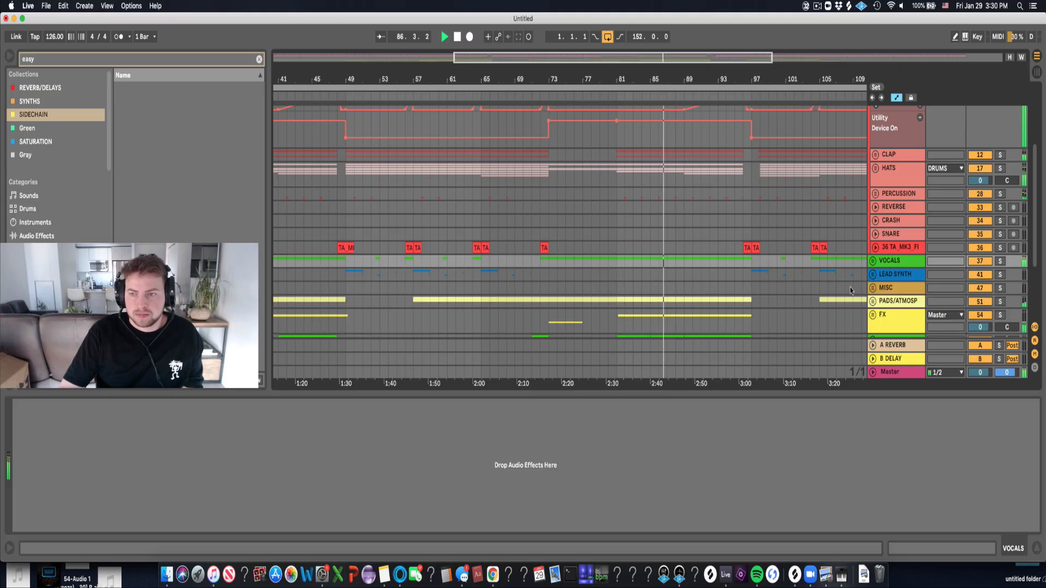
# Examine the vocal clips and drum automation around the drop at bar 97, unfolding and refolding the VOCALS group.
pyautogui.scroll(-4, 731, 303)
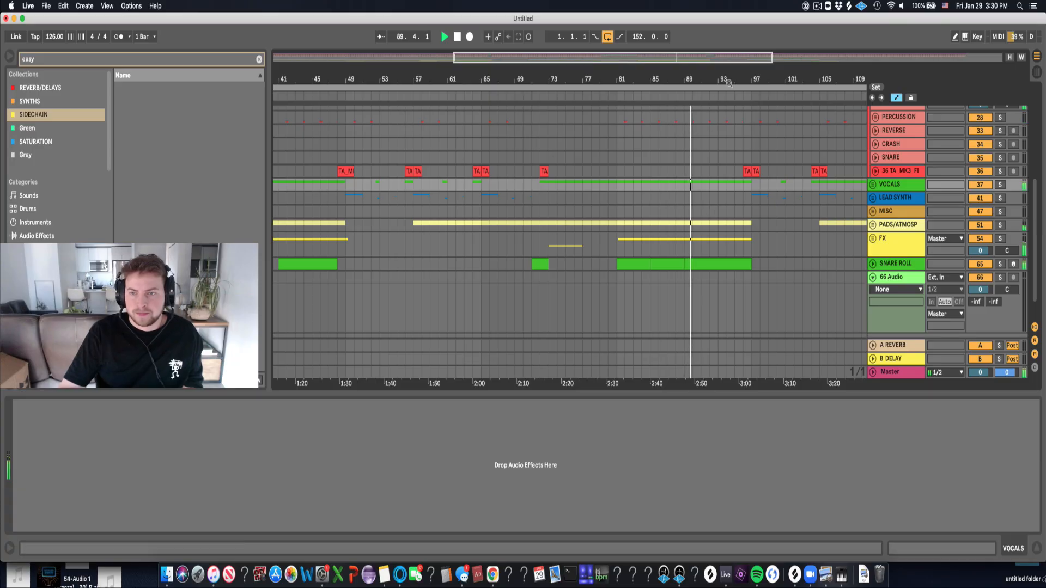
pyautogui.scroll(-3, 709, 209)
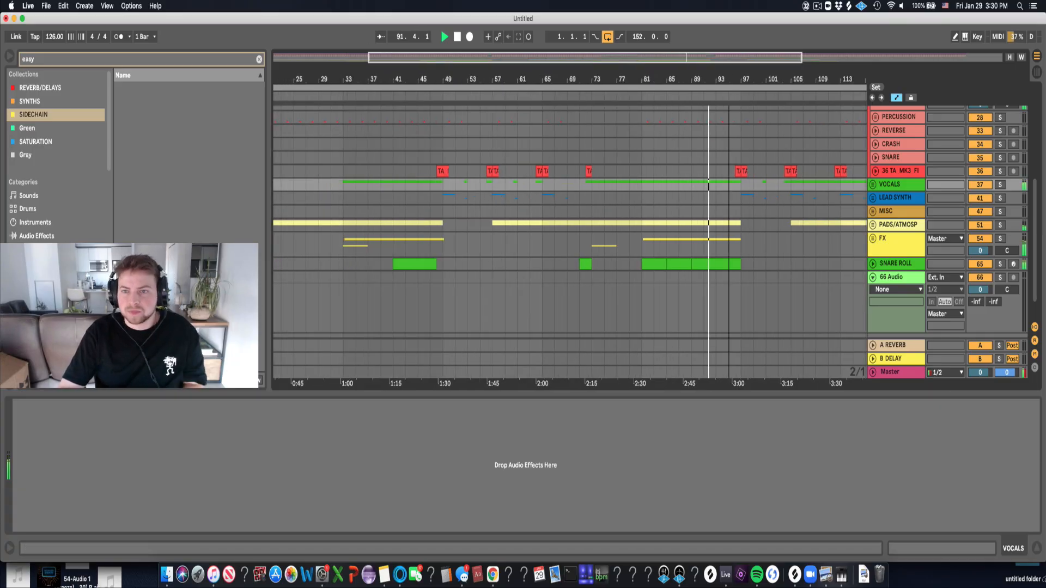
pyautogui.scroll(-3, 670, 190)
pyautogui.scroll(2, 662, 191)
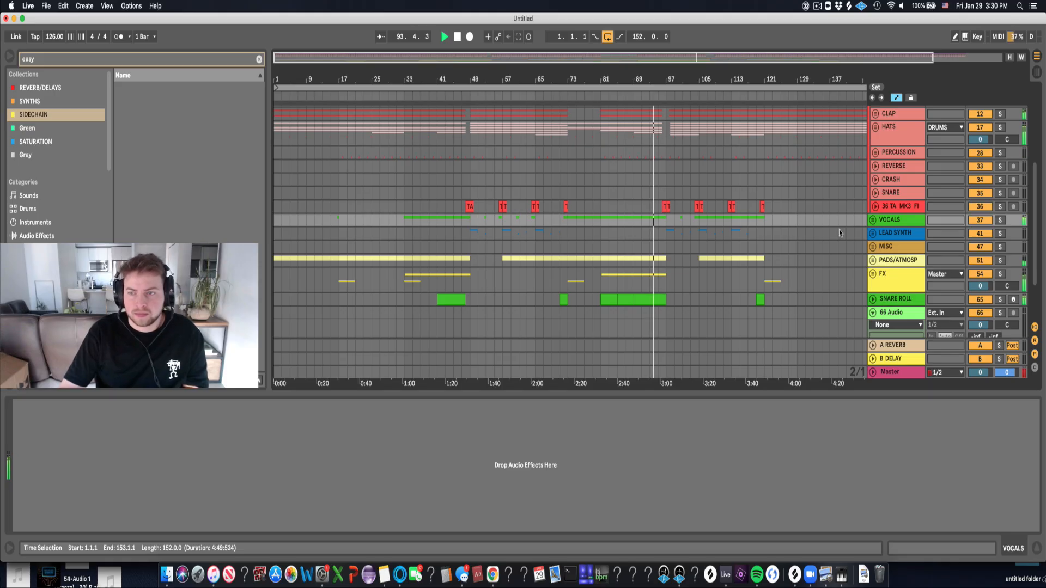
pyautogui.click(873, 220)
pyautogui.scroll(-5, 651, 142)
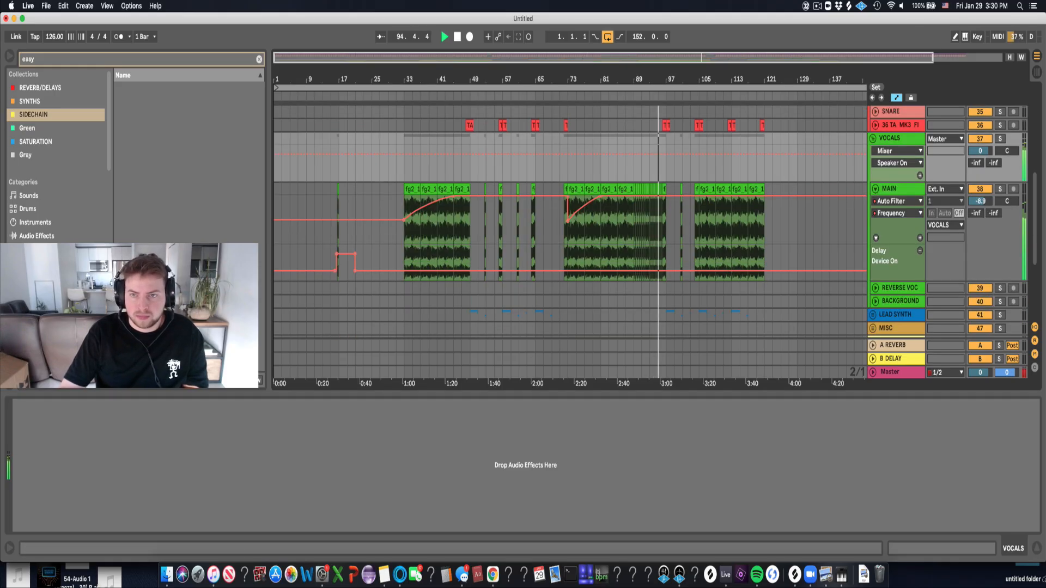
pyautogui.moveTo(671, 73); pyautogui.dragTo(672, 116)
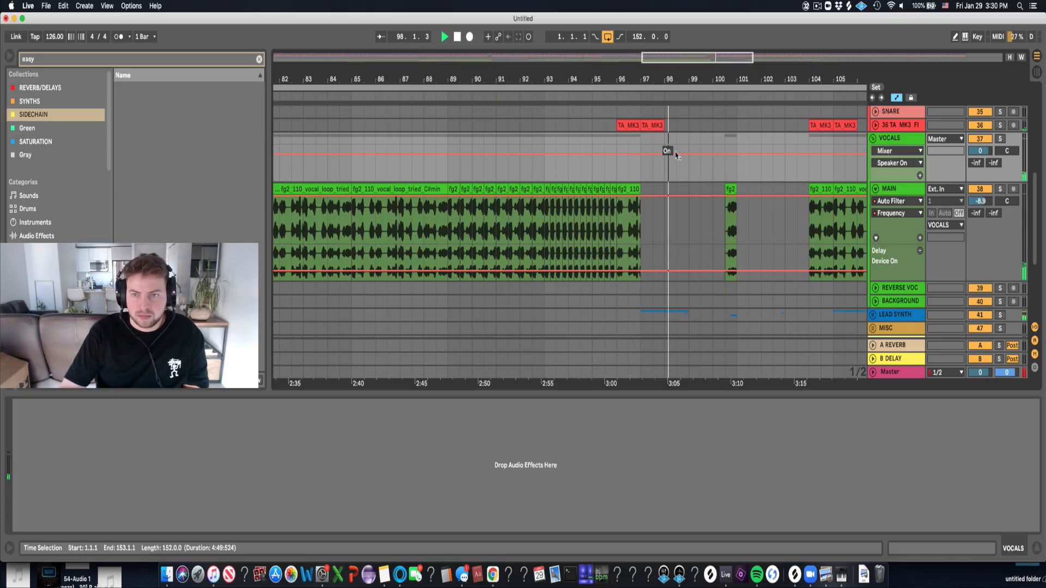
pyautogui.moveTo(683, 79); pyautogui.dragTo(624, 75)
pyautogui.scroll(8, 632, 193)
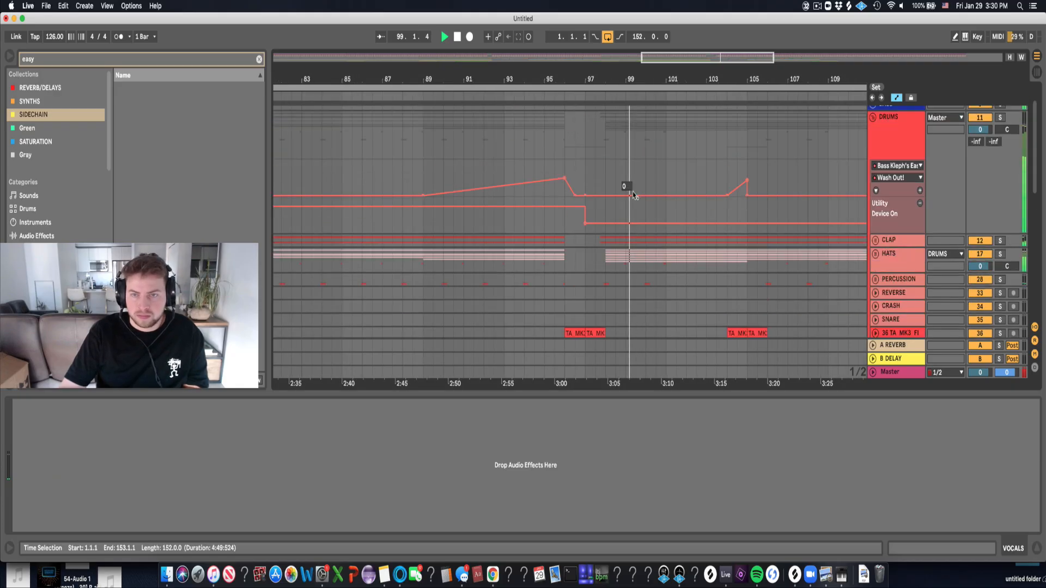
pyautogui.scroll(-1, 633, 194)
pyautogui.scroll(-4, 634, 195)
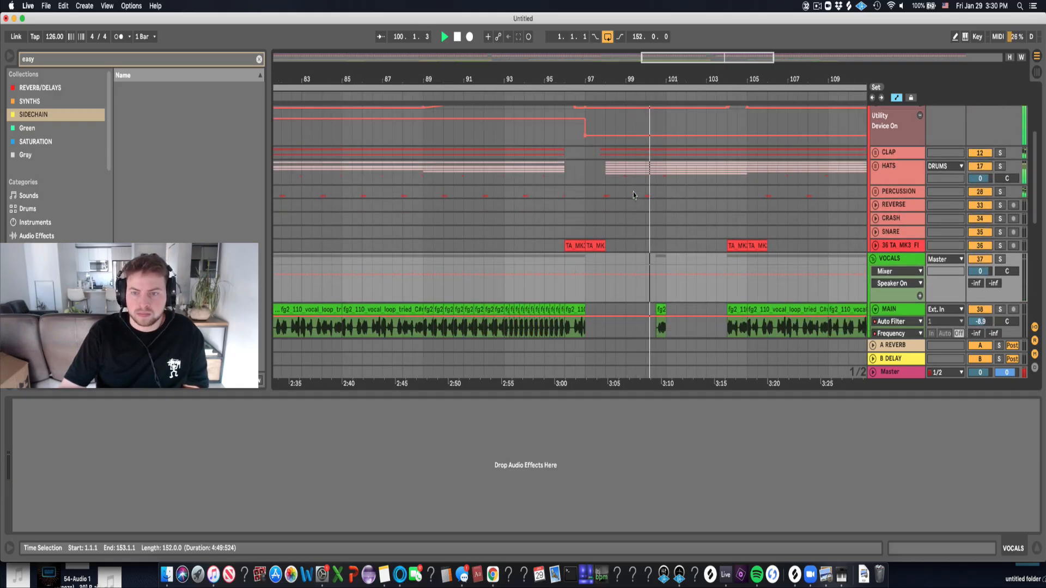
pyautogui.click(873, 241)
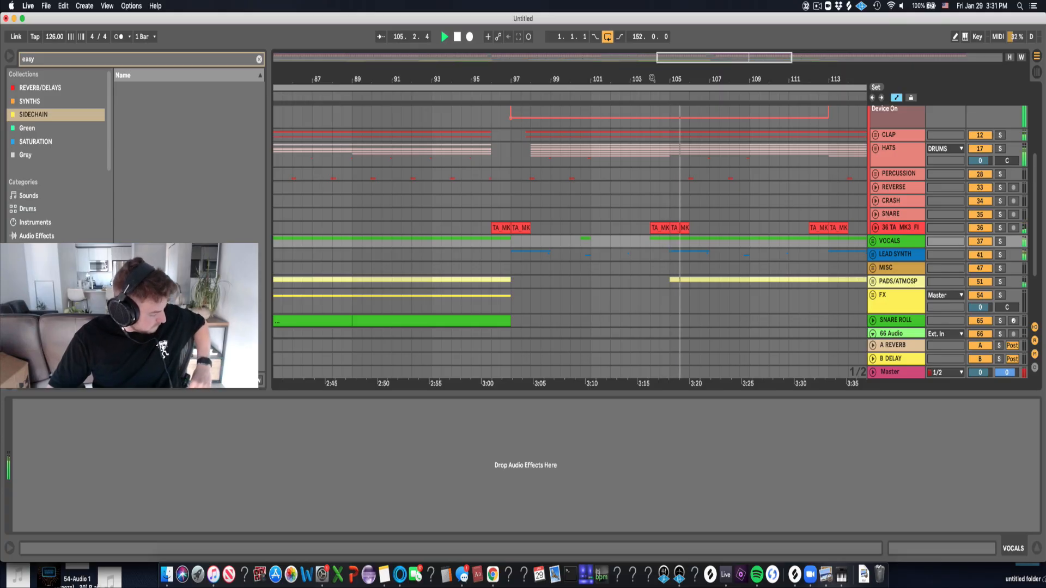
# Remove the raised section of the DRUMS group's Utility Device On automation between bars 113 and 121.
pyautogui.moveTo(695, 83); pyautogui.dragTo(695, 82)
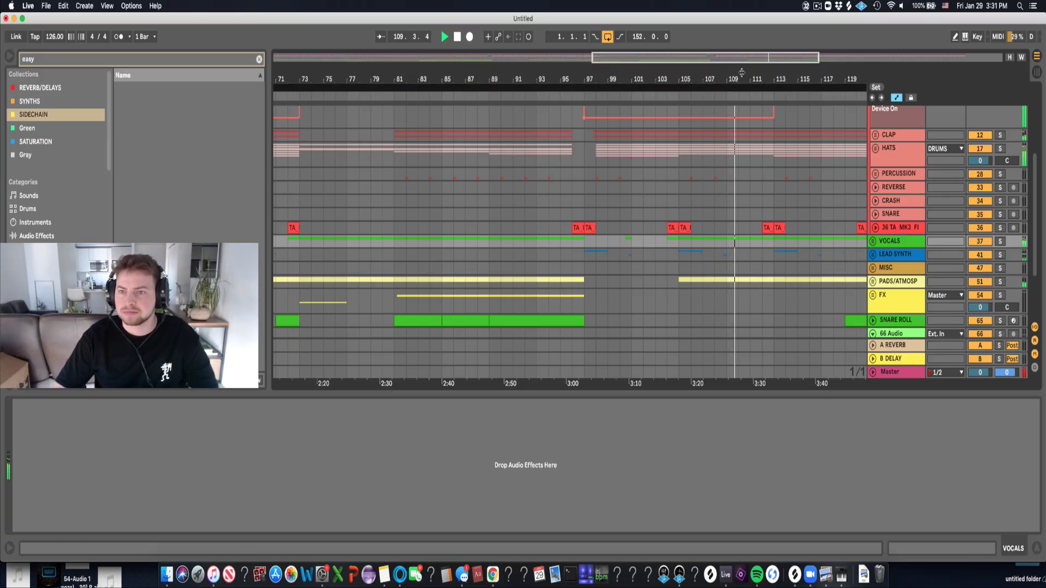
pyautogui.moveTo(754, 73); pyautogui.dragTo(653, 74)
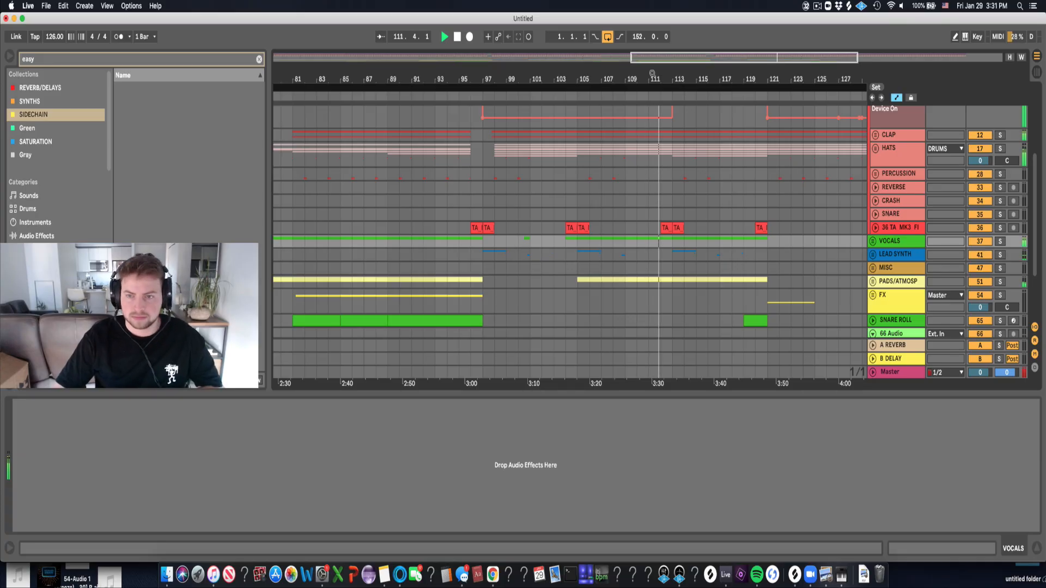
pyautogui.moveTo(706, 80); pyautogui.dragTo(670, 79)
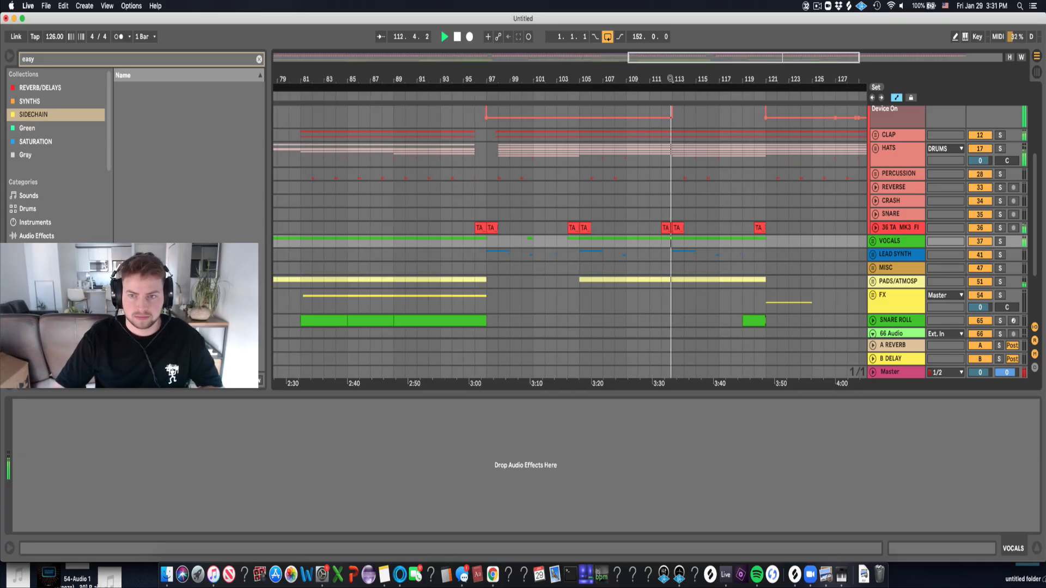
pyautogui.scroll(3, 724, 190)
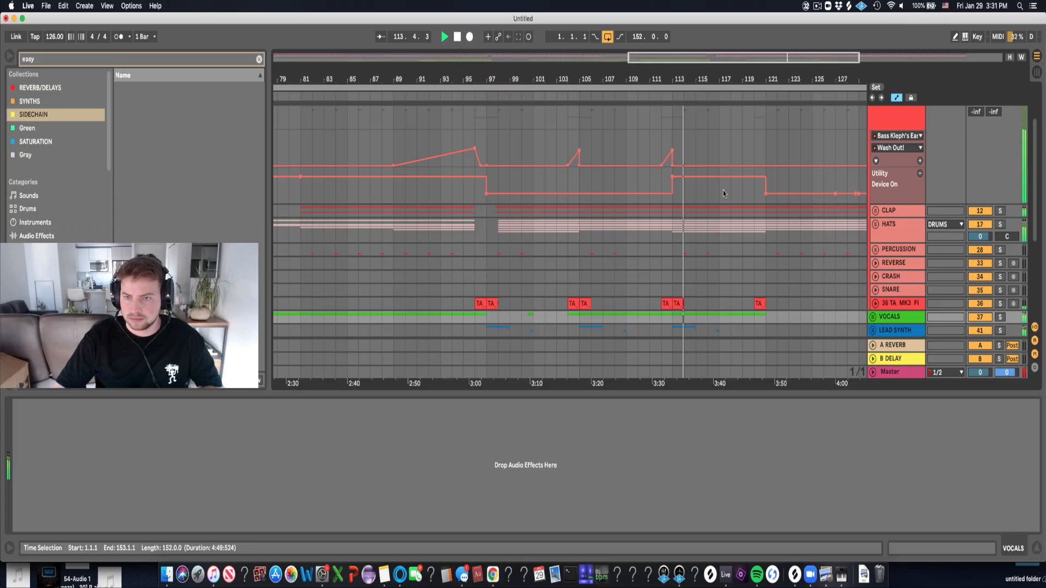
pyautogui.scroll(-1, 676, 151)
pyautogui.click(674, 148)
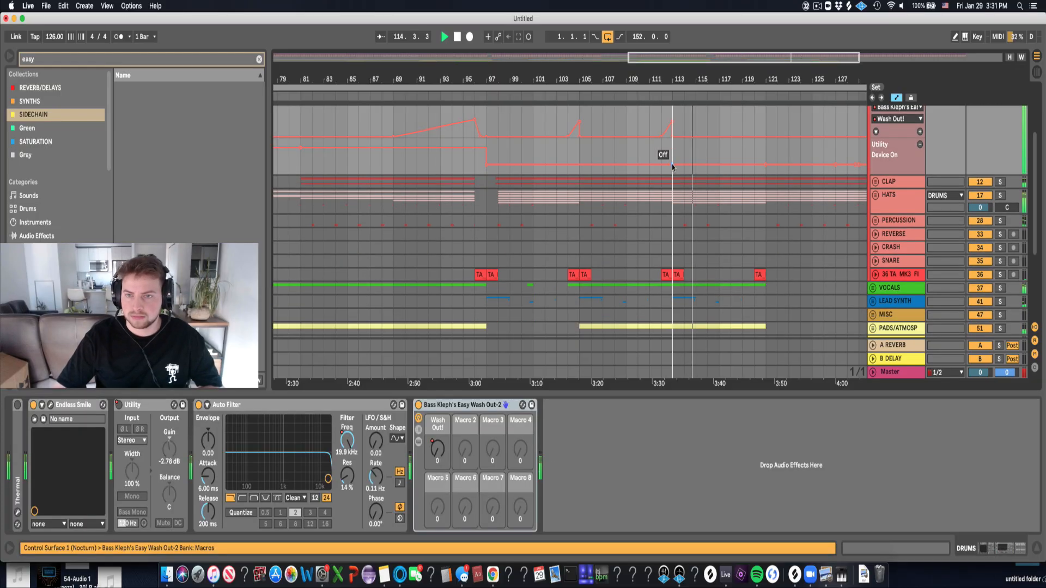
# Add a Wash Out! automation ramp on DRUMS rising from bar 119 and dropping at bar 121, and fold the group.
pyautogui.click(740, 138)
pyautogui.moveTo(767, 138)
pyautogui.mouseDown()
pyautogui.moveTo(766, 108)
pyautogui.moveTo(766, 141)
pyautogui.mouseUp()
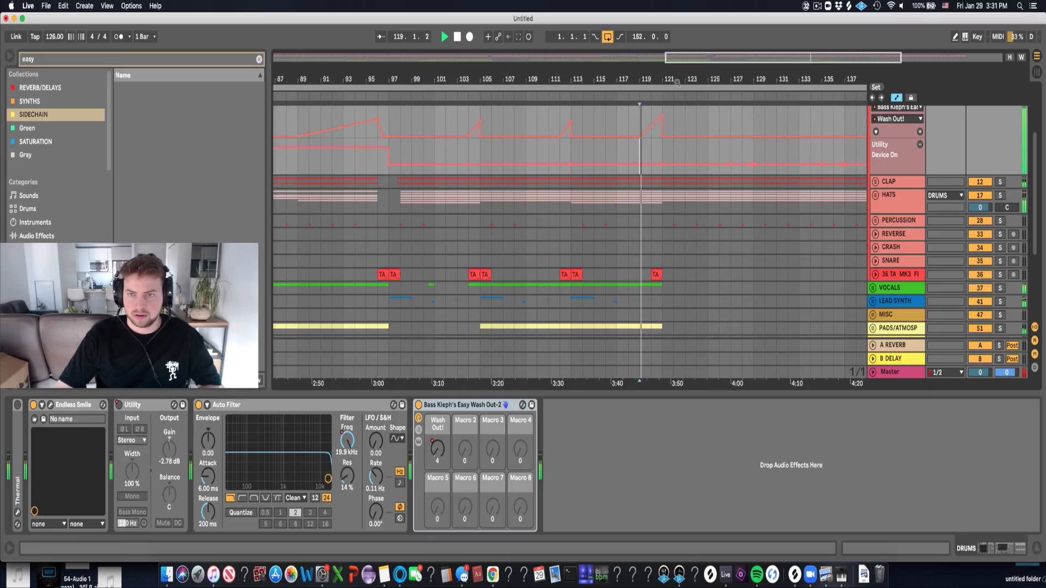
pyautogui.moveTo(677, 81); pyautogui.dragTo(678, 66)
pyautogui.scroll(4, 872, 146)
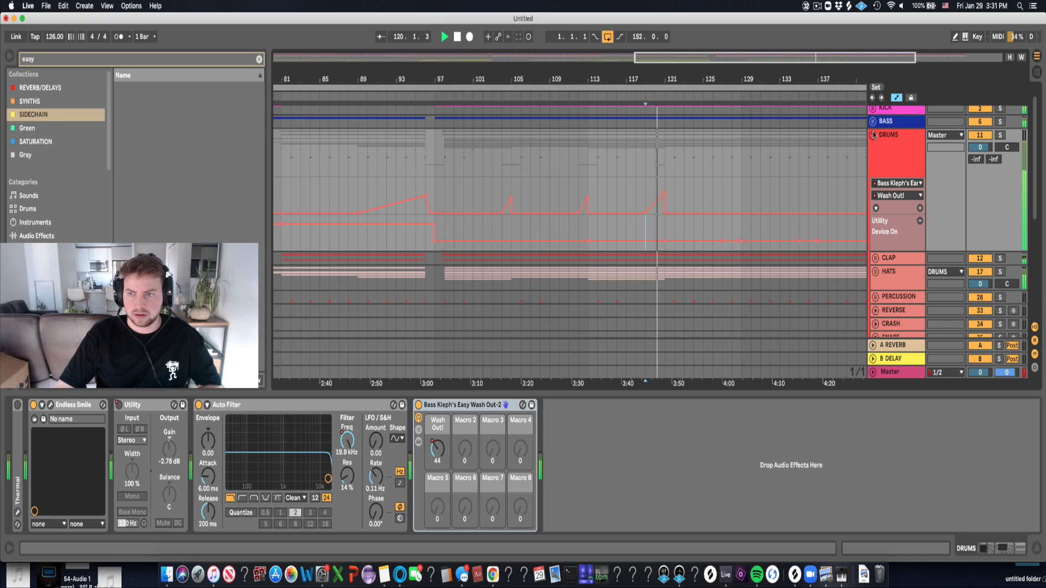
pyautogui.click(873, 135)
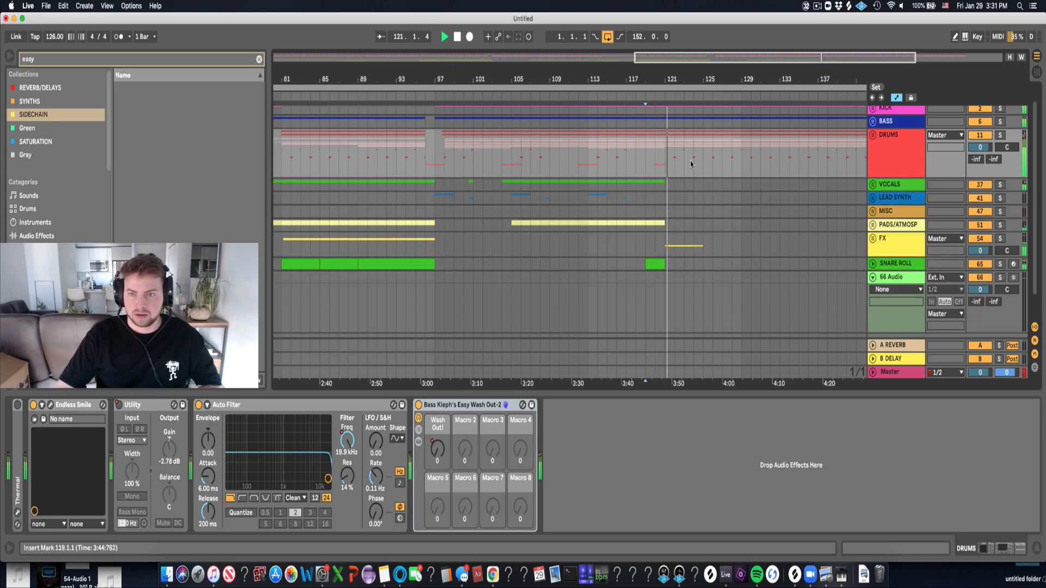
# Stop playback and review the whole arrangement from bar 1 to bar 153.
pyautogui.moveTo(677, 81); pyautogui.dragTo(591, 71)
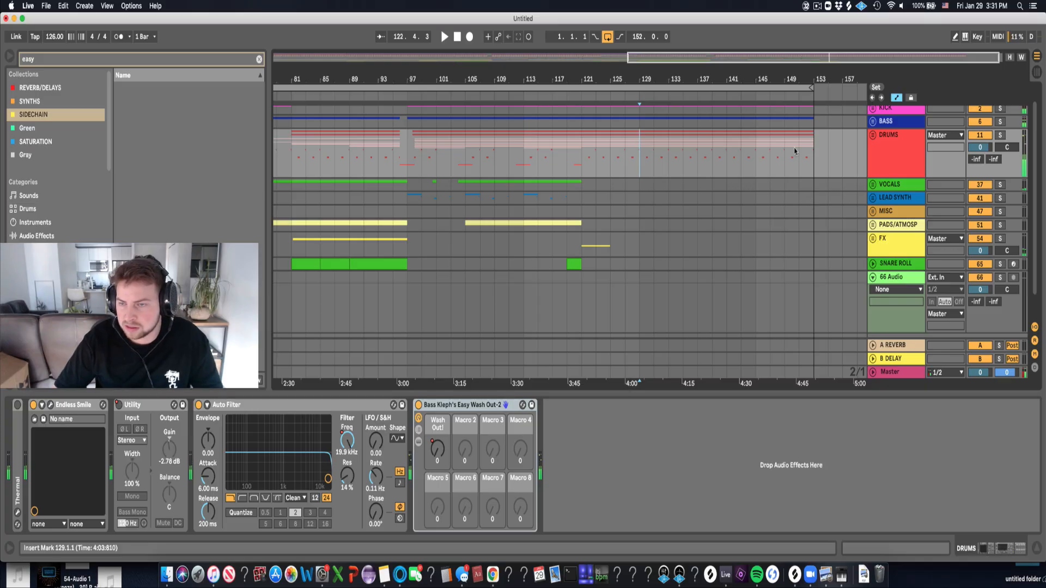
pyautogui.moveTo(616, 76); pyautogui.dragTo(748, 74)
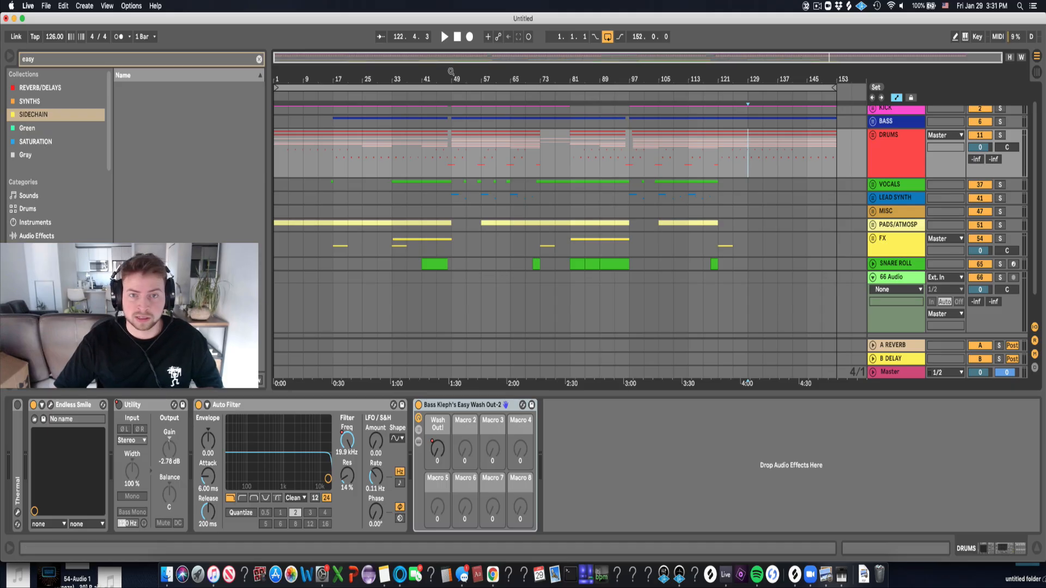
pyautogui.moveTo(451, 71); pyautogui.dragTo(455, 93)
pyautogui.moveTo(594, 78); pyautogui.dragTo(549, 60)
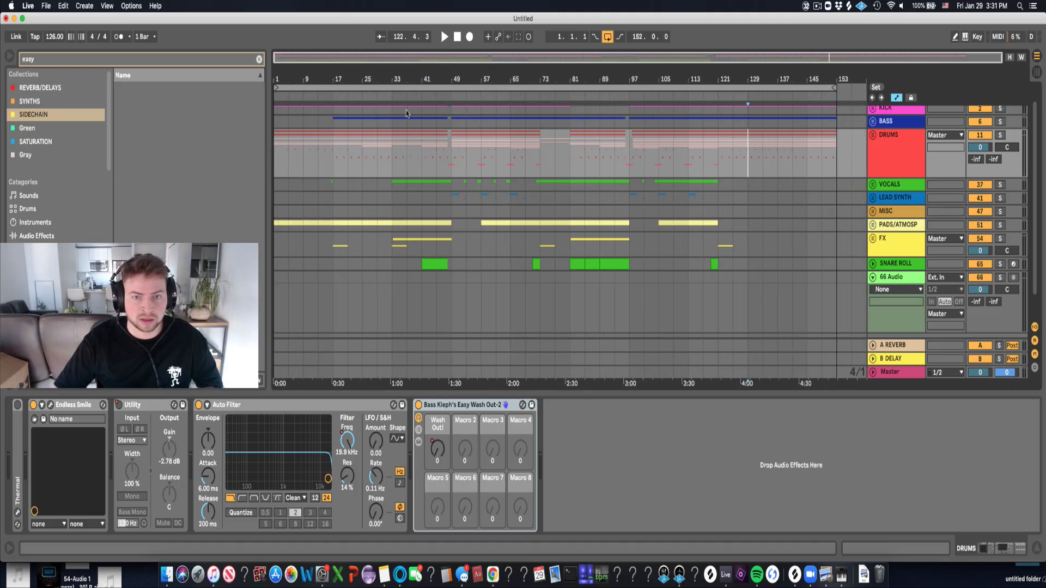